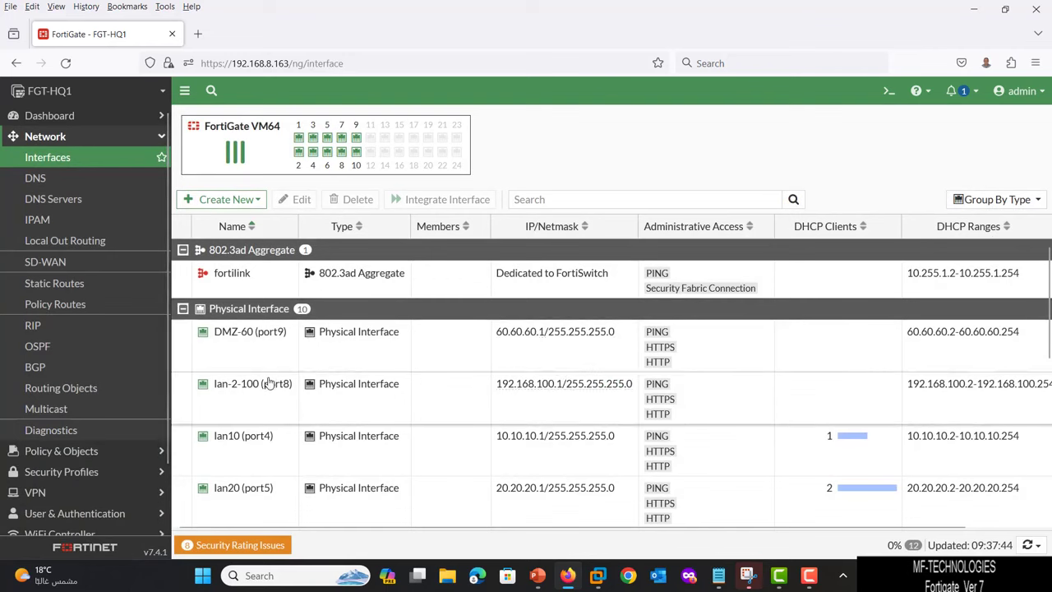
# - Review the DNS settings and the static routes under Network
pyautogui.scroll(-2, 329, 382)
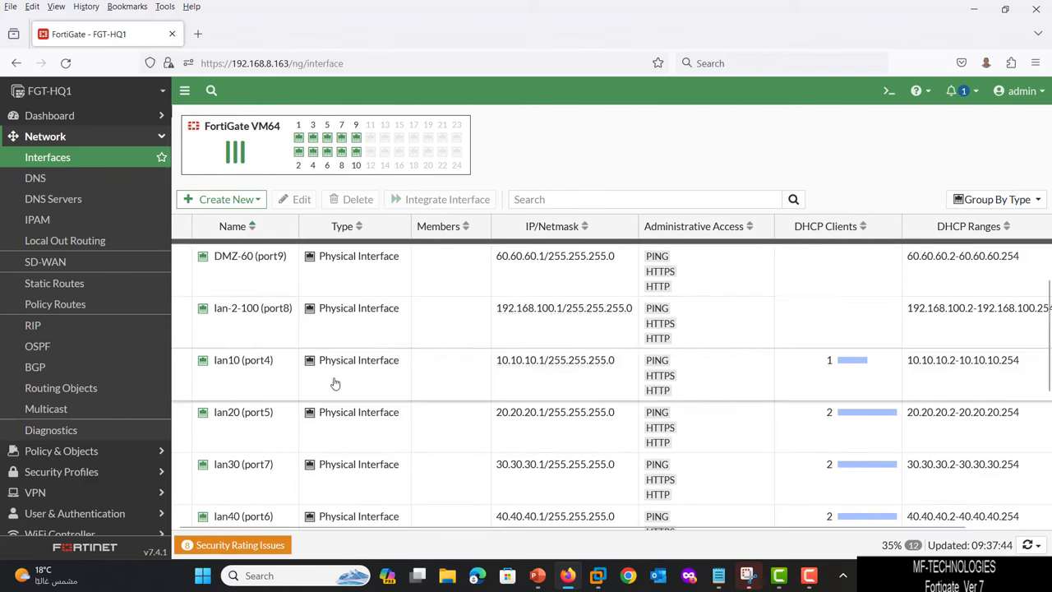
pyautogui.scroll(-2, 332, 383)
pyautogui.scroll(4, 337, 383)
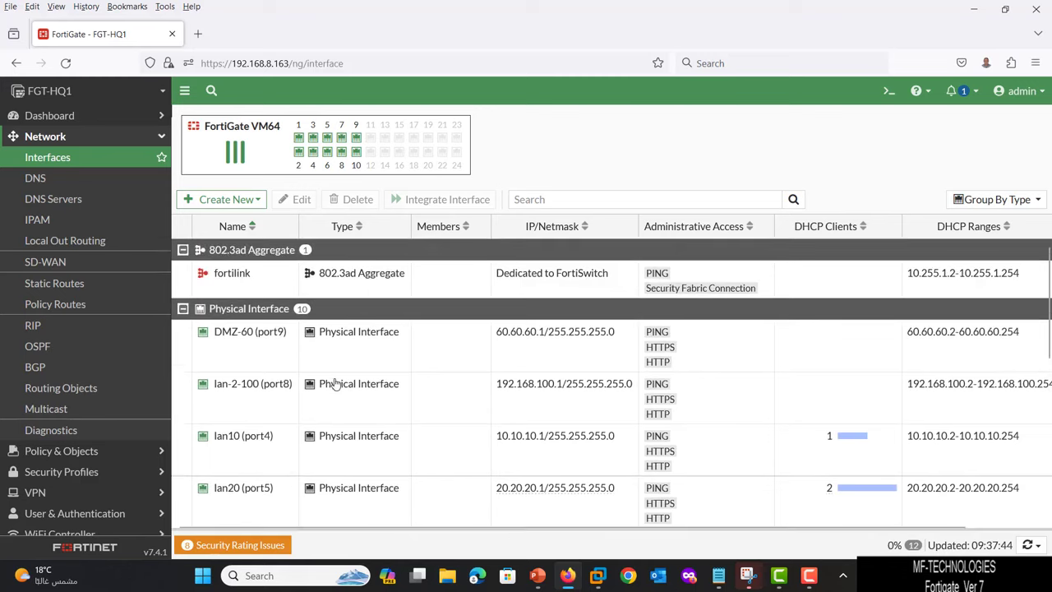
pyautogui.scroll(-6, 244, 365)
pyautogui.click(82, 177)
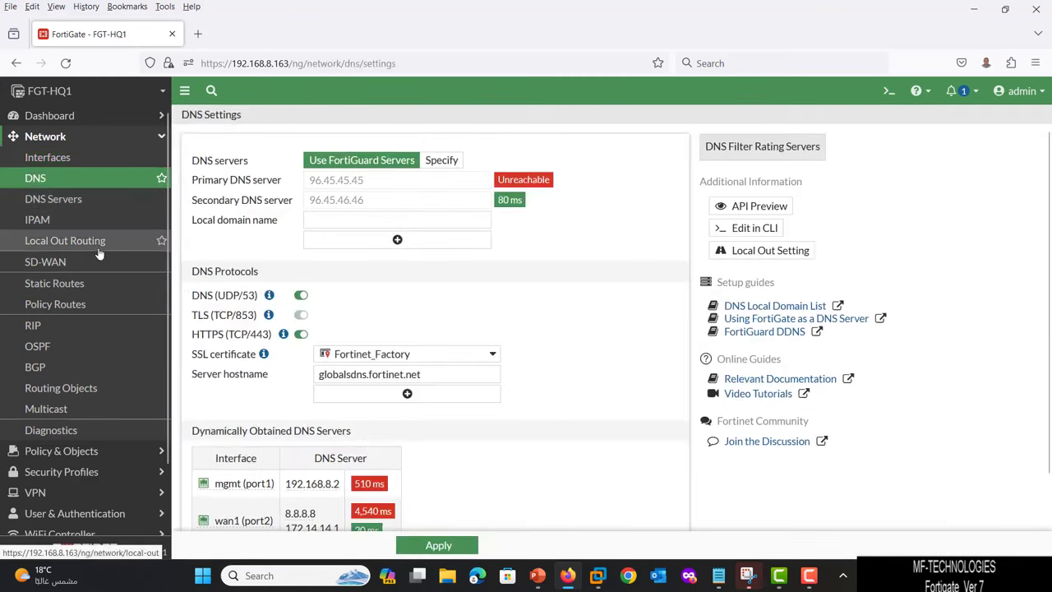
pyautogui.click(54, 283)
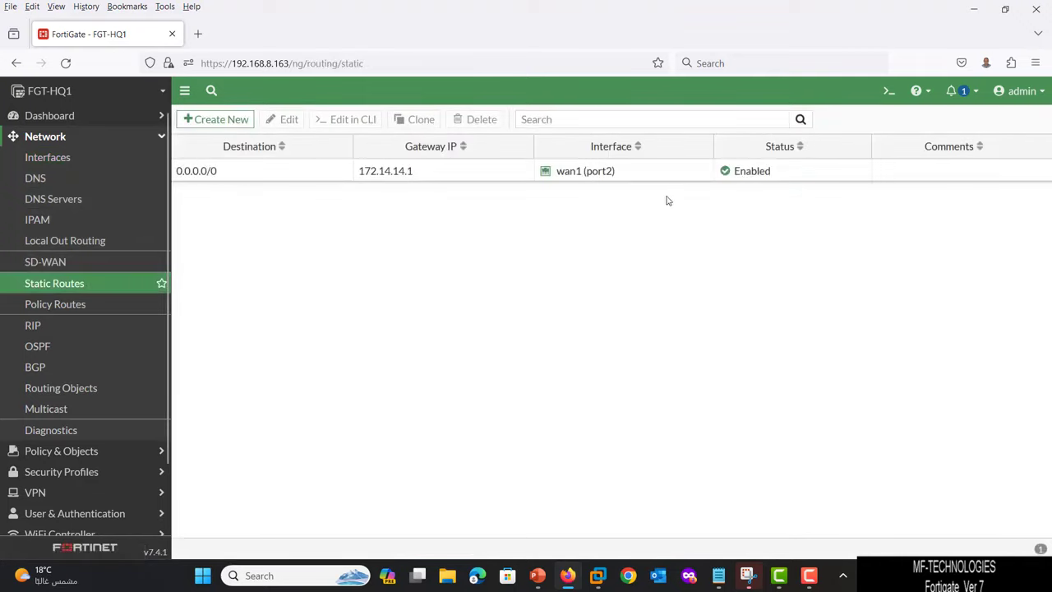
# - Inspect the Central SNAT rule, then start a new policy from the Security Policy list
pyautogui.scroll(-2, 108, 304)
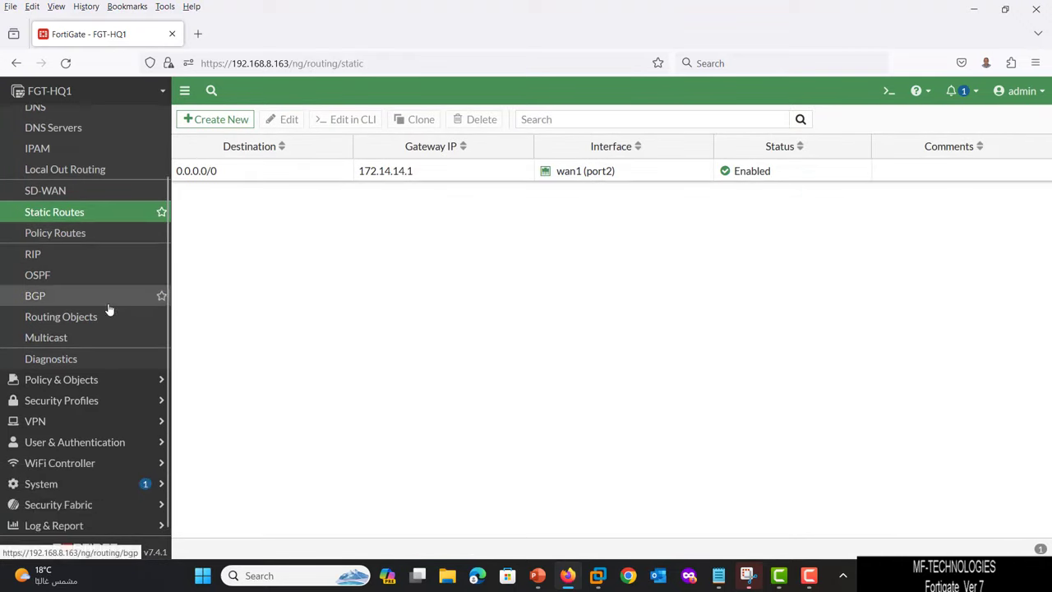
pyautogui.click(70, 378)
pyautogui.scroll(2, 95, 302)
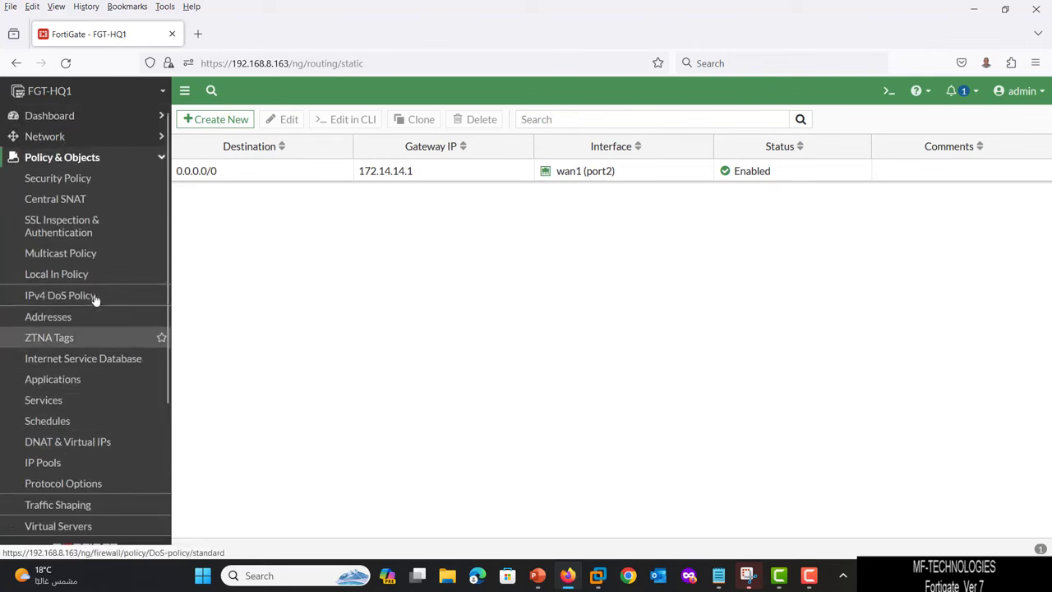
pyautogui.click(74, 220)
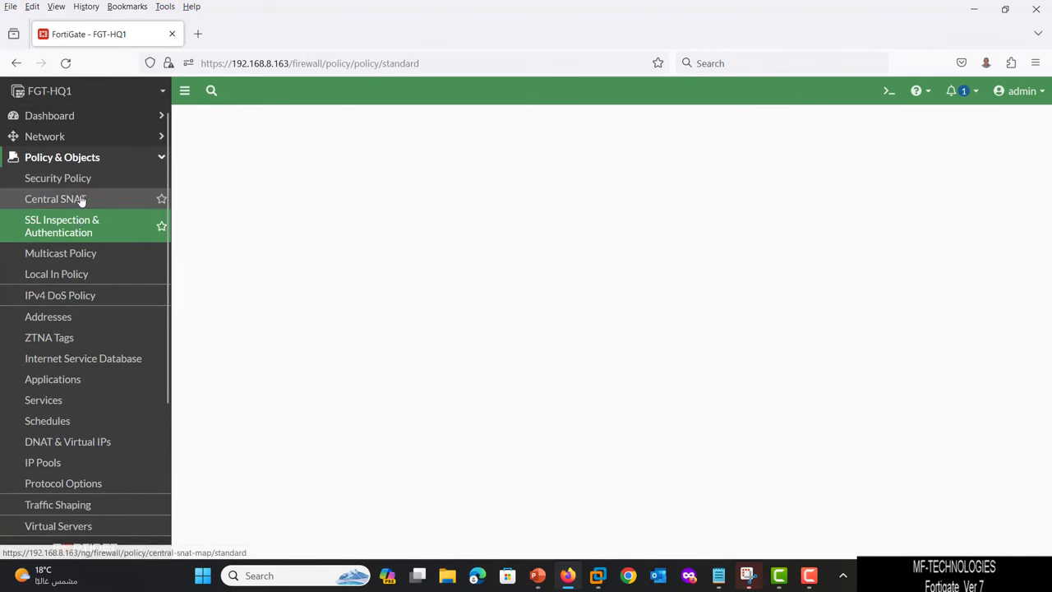
pyautogui.click(80, 199)
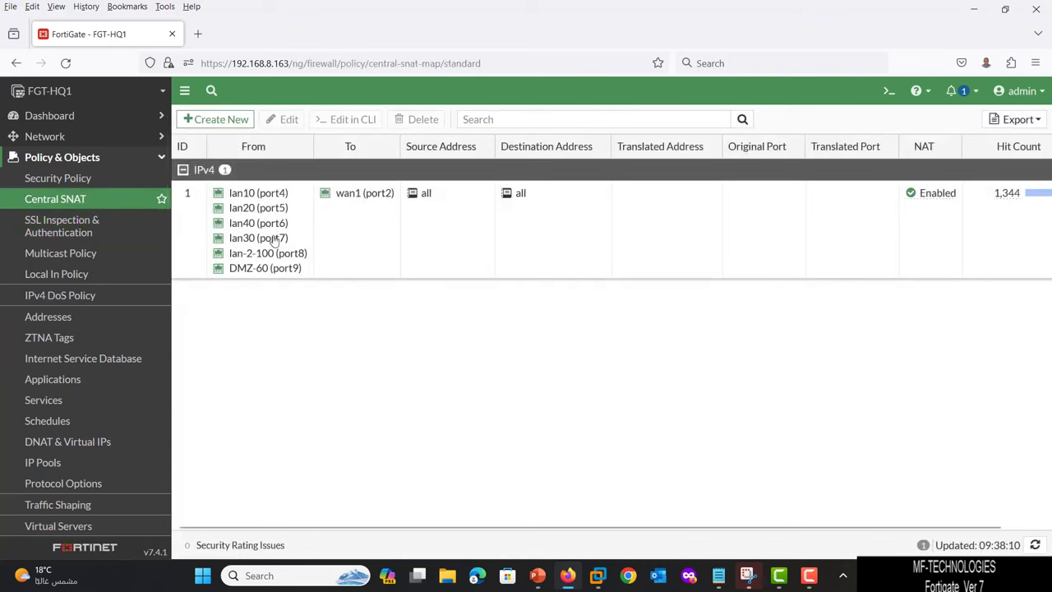
pyautogui.doubleClick(275, 239)
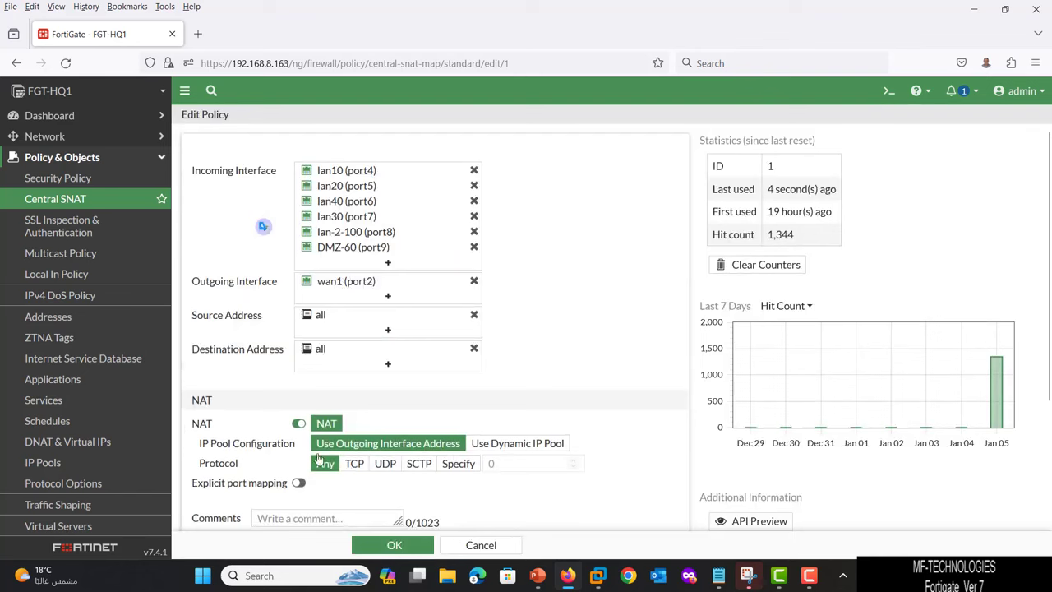
pyautogui.click(81, 184)
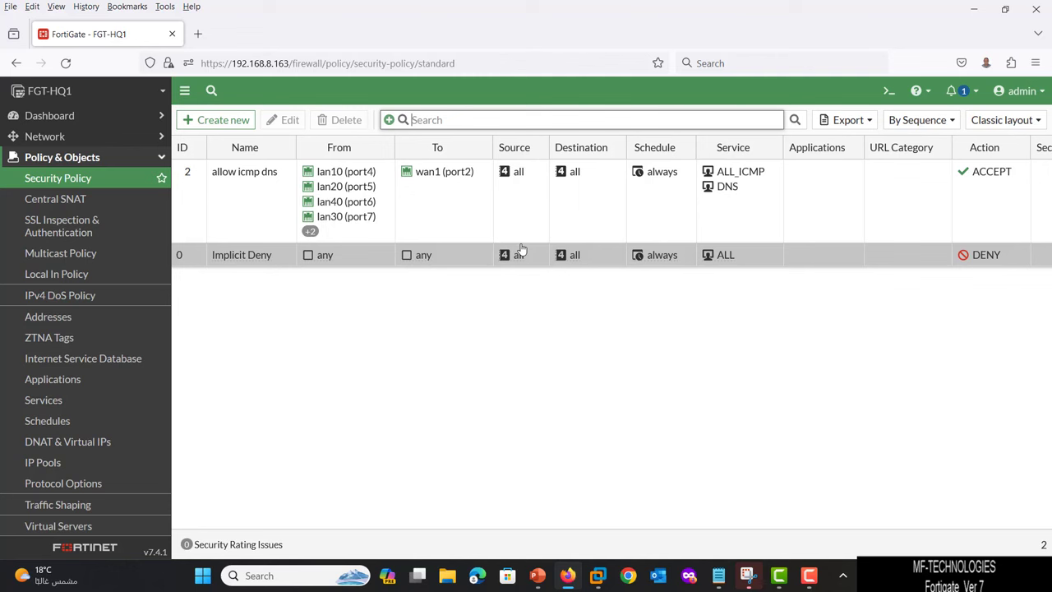
pyautogui.click(223, 120)
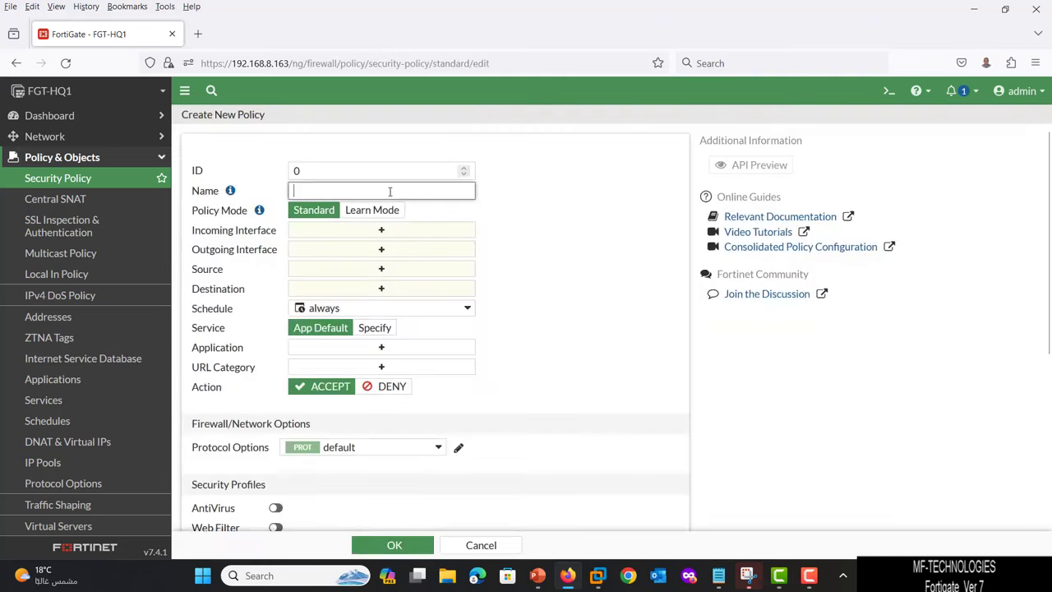
# - Name the policy 'allow internet', from lan10, lan20, lan40, lan30, lan-2-100, DMZ-60 to wan1 (port2)
pyautogui.click(390, 192)
pyautogui.write('allow internet')
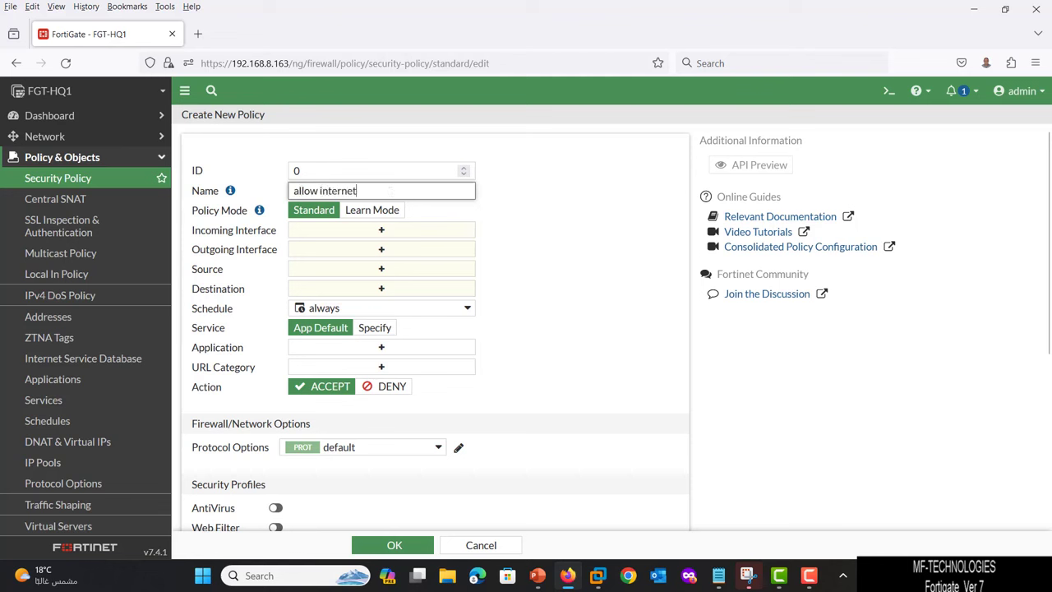
pyautogui.click(435, 231)
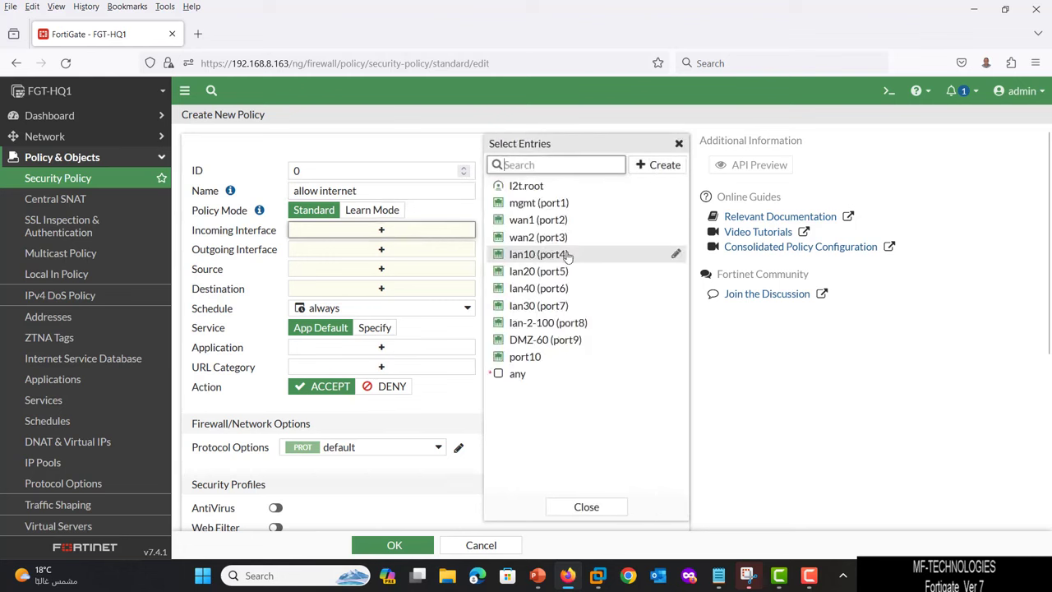
pyautogui.click(543, 254)
pyautogui.click(556, 273)
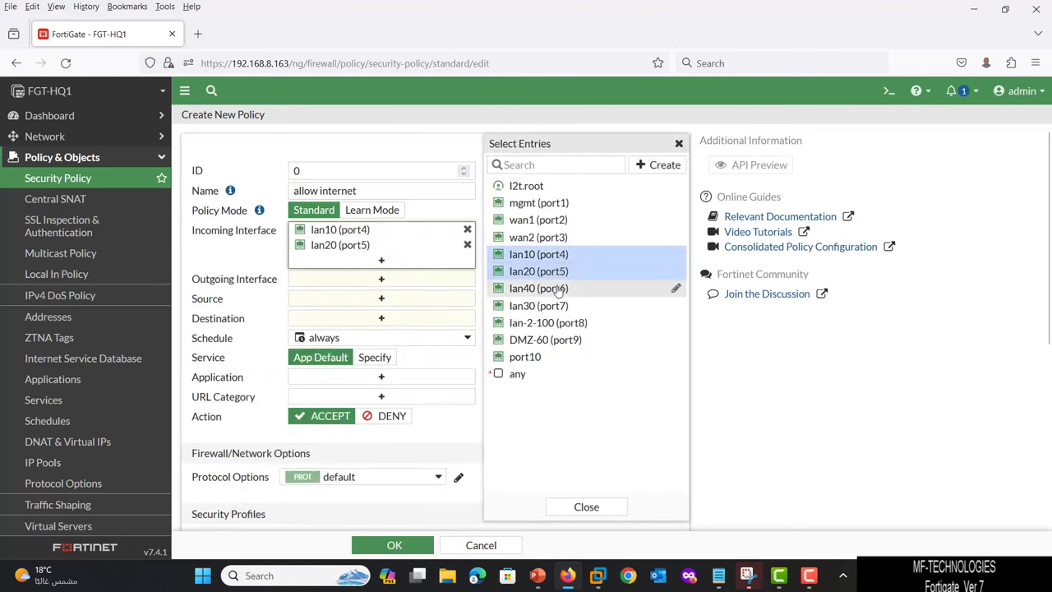
pyautogui.click(559, 289)
pyautogui.click(561, 306)
pyautogui.click(564, 323)
pyautogui.click(562, 339)
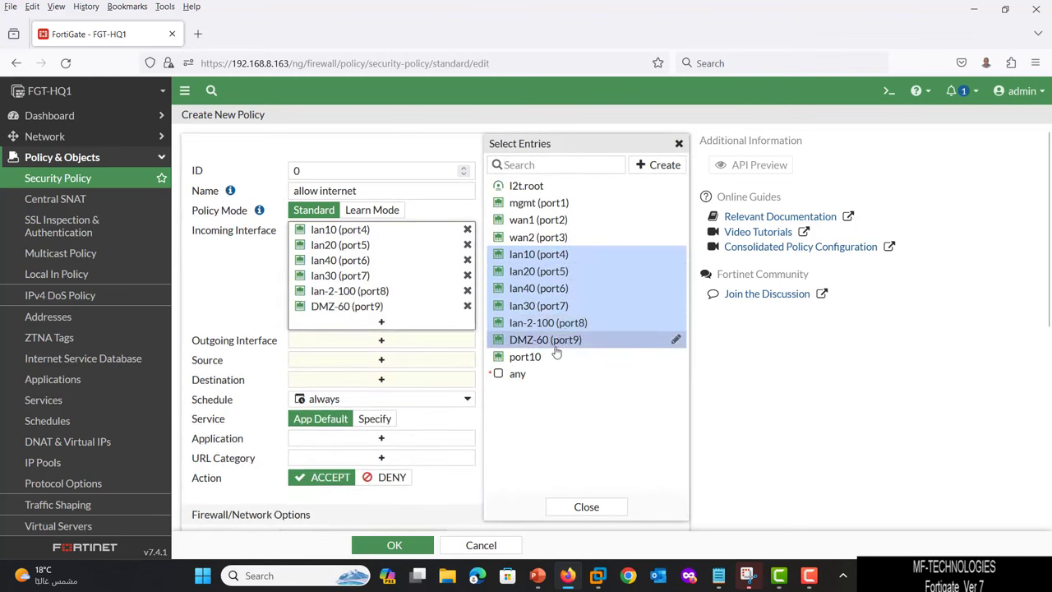
pyautogui.click(409, 341)
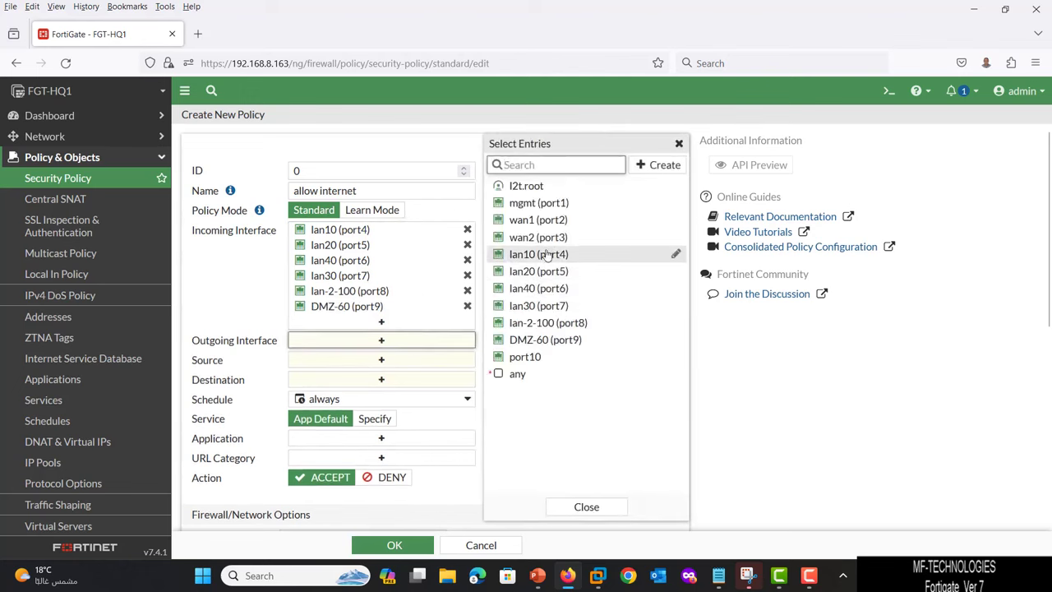
pyautogui.click(530, 219)
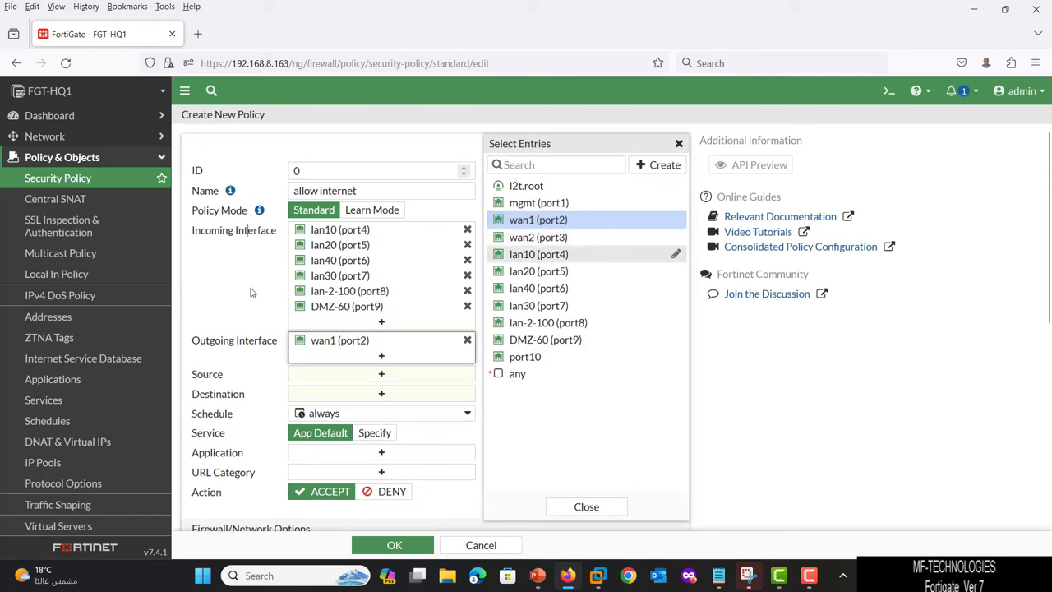
# - Set the policy's source and destination both to all
pyautogui.click(380, 374)
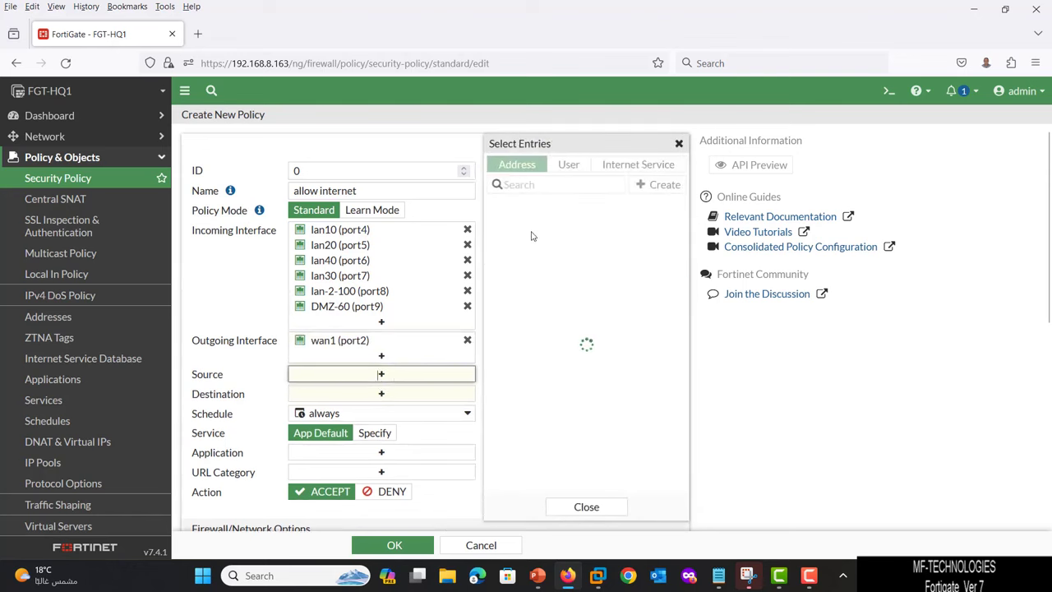
pyautogui.click(529, 228)
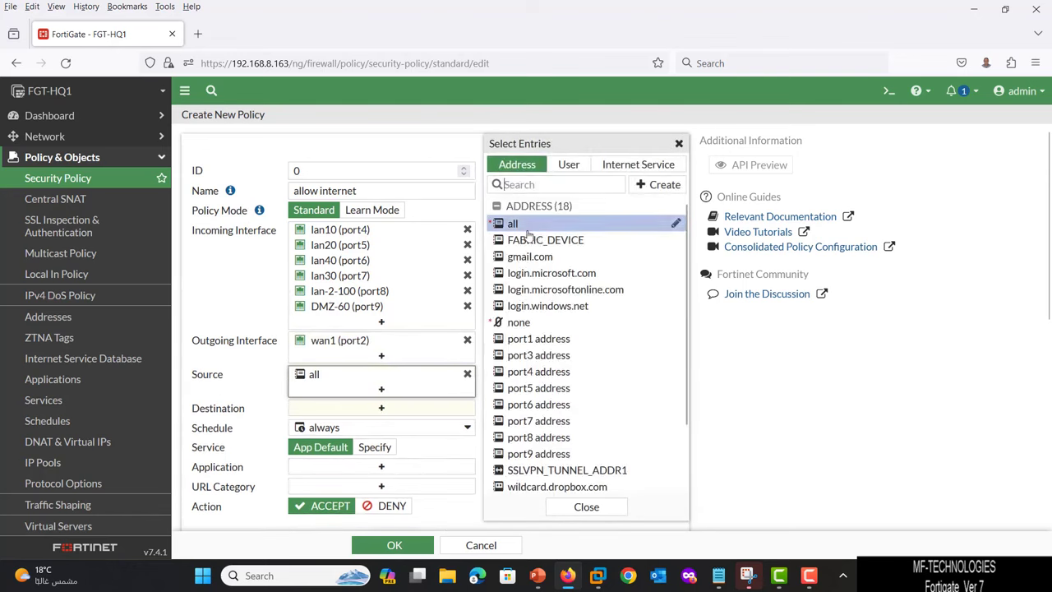
pyautogui.click(569, 166)
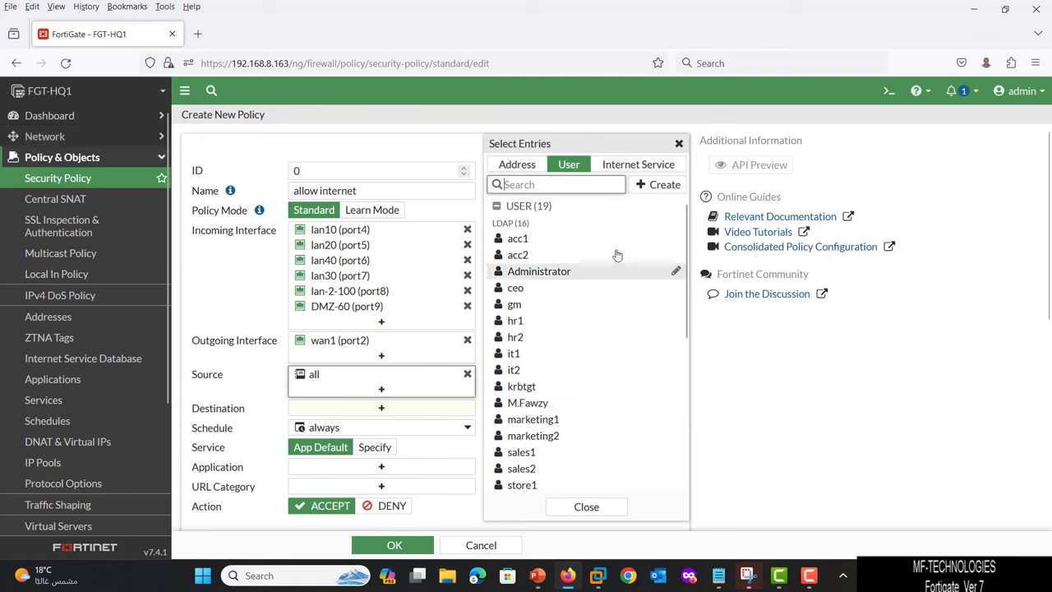
pyautogui.click(679, 143)
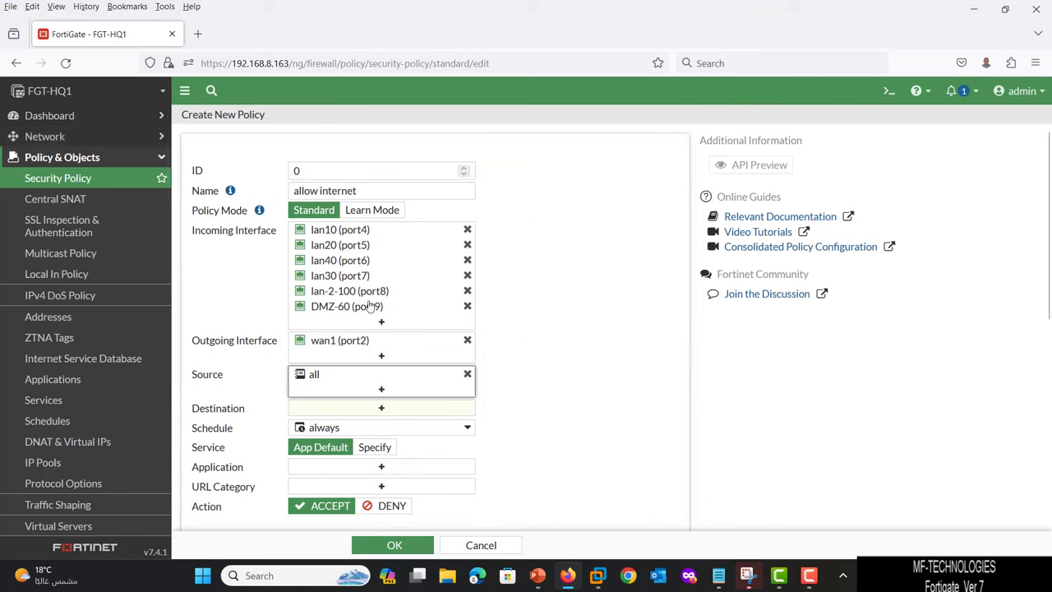
pyautogui.scroll(-2, 444, 335)
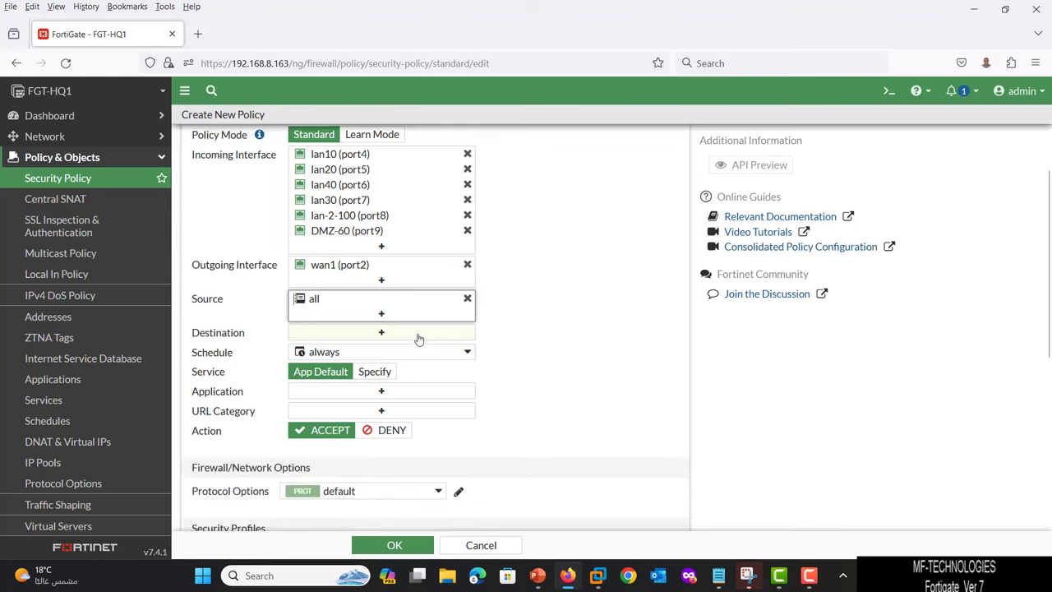
pyautogui.click(418, 334)
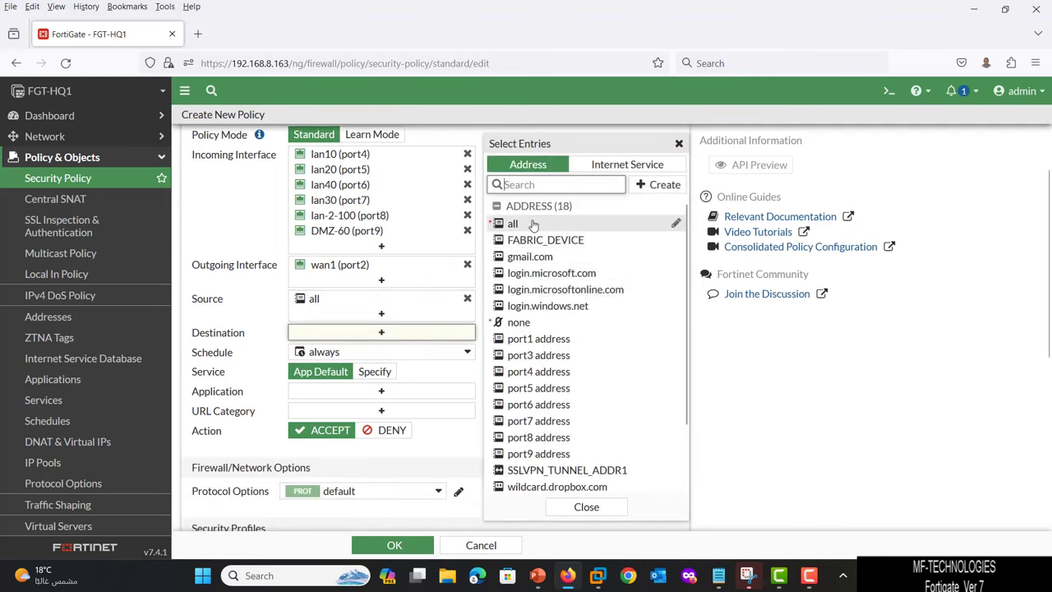
pyautogui.click(534, 225)
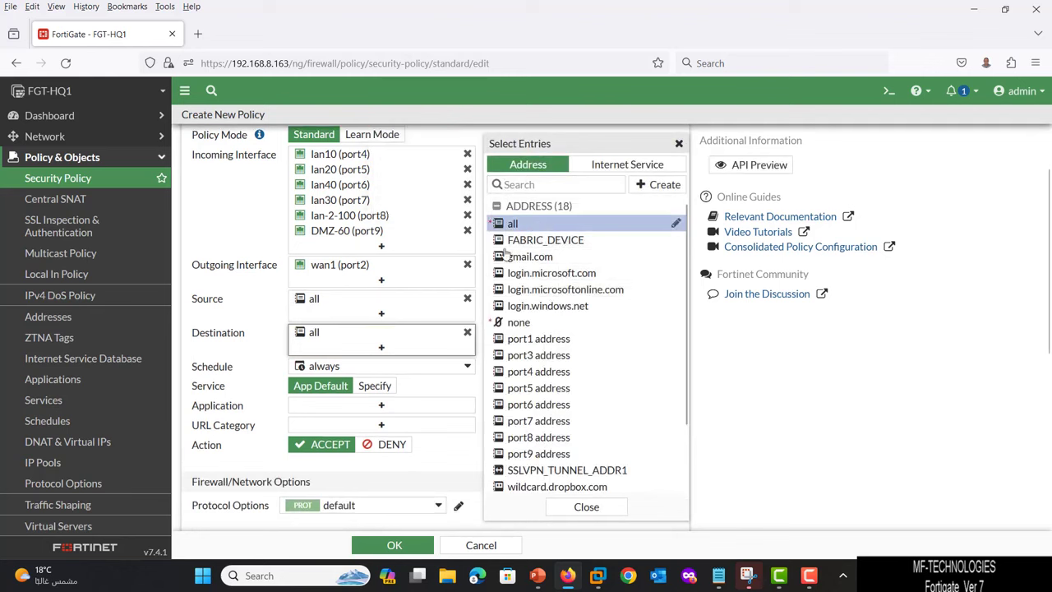
pyautogui.click(268, 366)
pyautogui.scroll(-3, 268, 364)
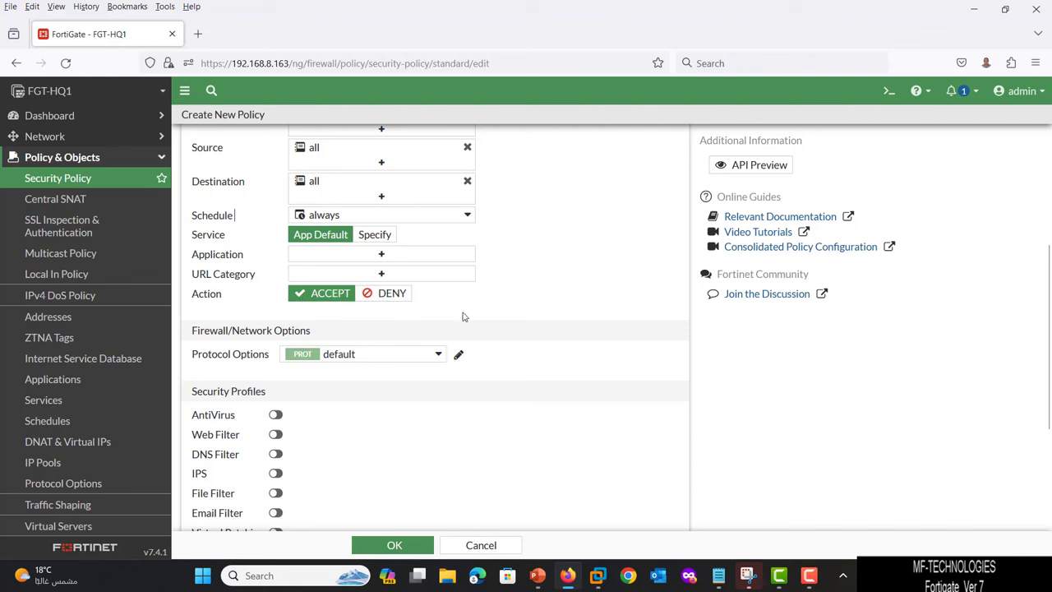
# - Add Internet Telephony, Internet Radio and TV, Freeware and Software Downloads, and Streaming Media URL categories
pyautogui.click(374, 277)
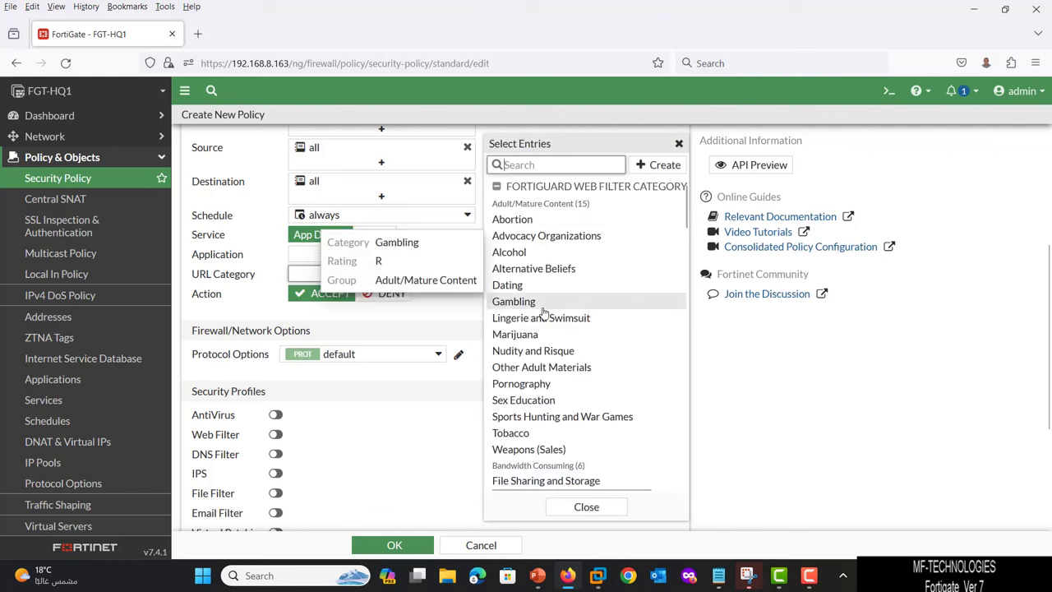
pyautogui.scroll(-2, 538, 296)
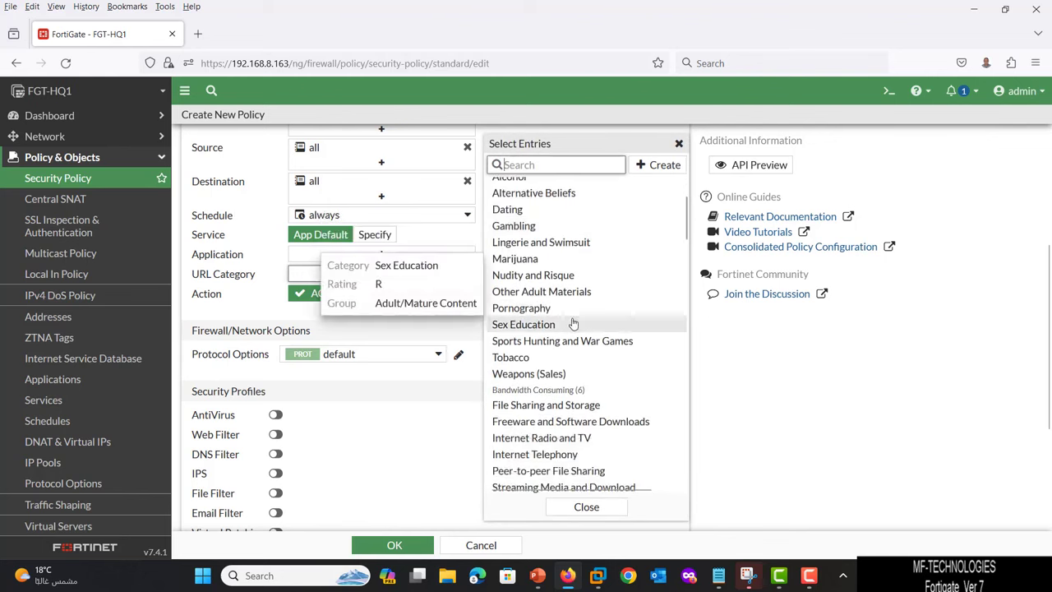
pyautogui.scroll(-4, 572, 324)
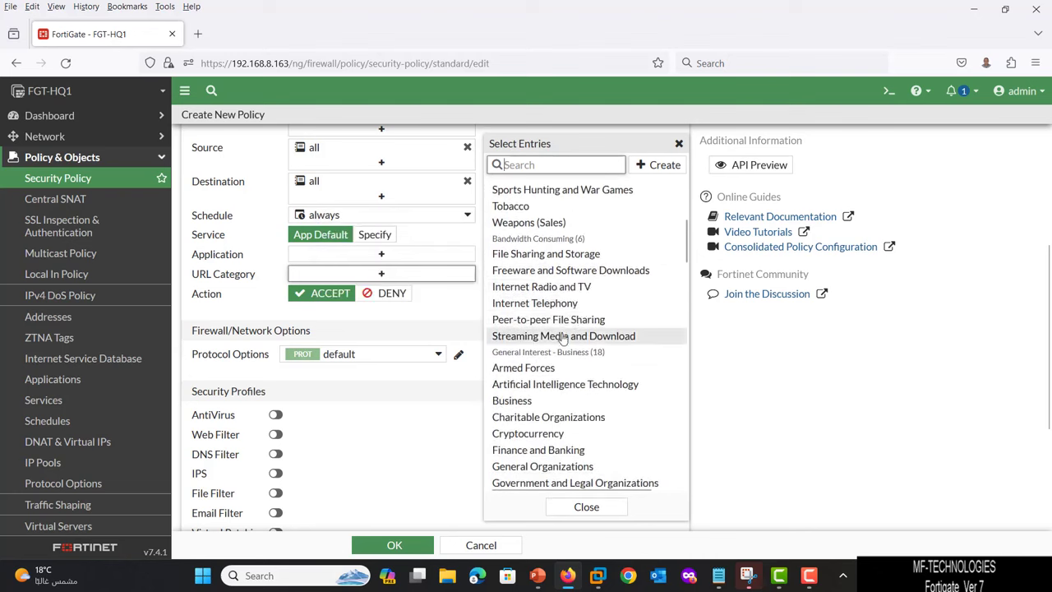
pyautogui.click(563, 337)
pyautogui.click(559, 303)
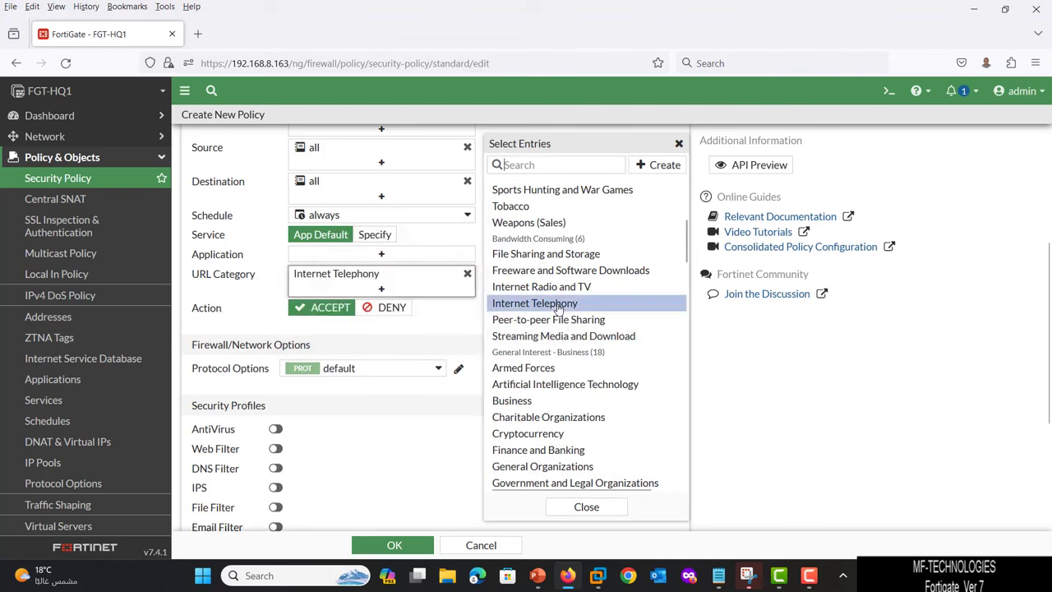
pyautogui.click(553, 287)
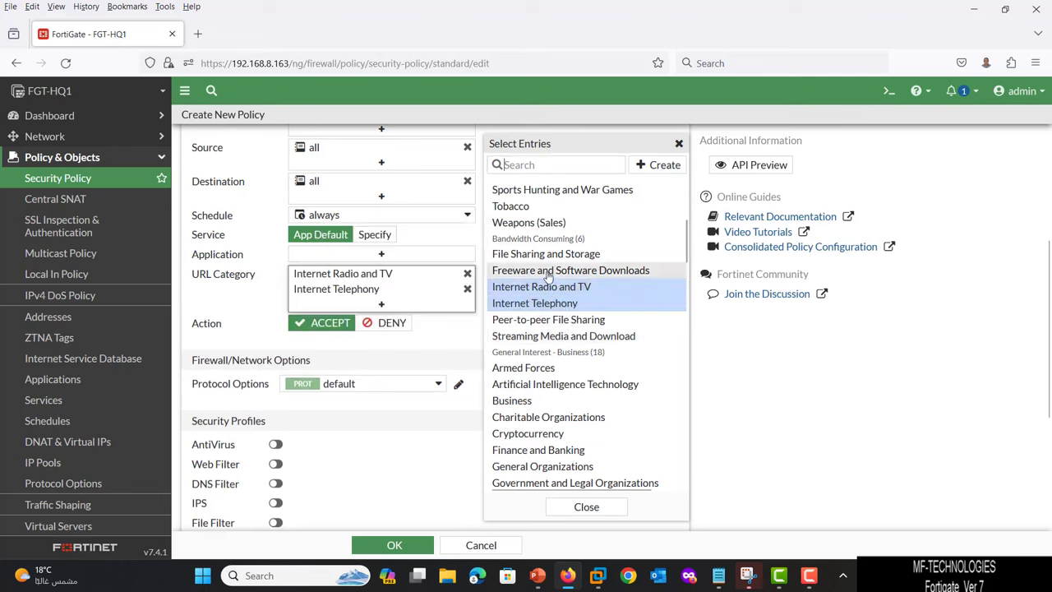
pyautogui.click(549, 271)
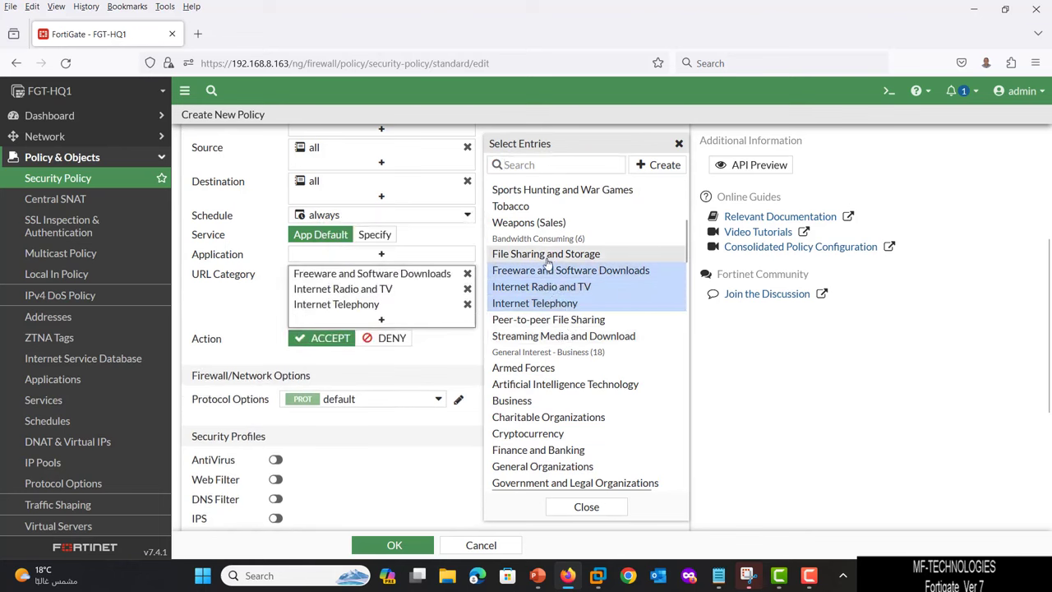
pyautogui.click(534, 337)
pyautogui.scroll(-5, 576, 337)
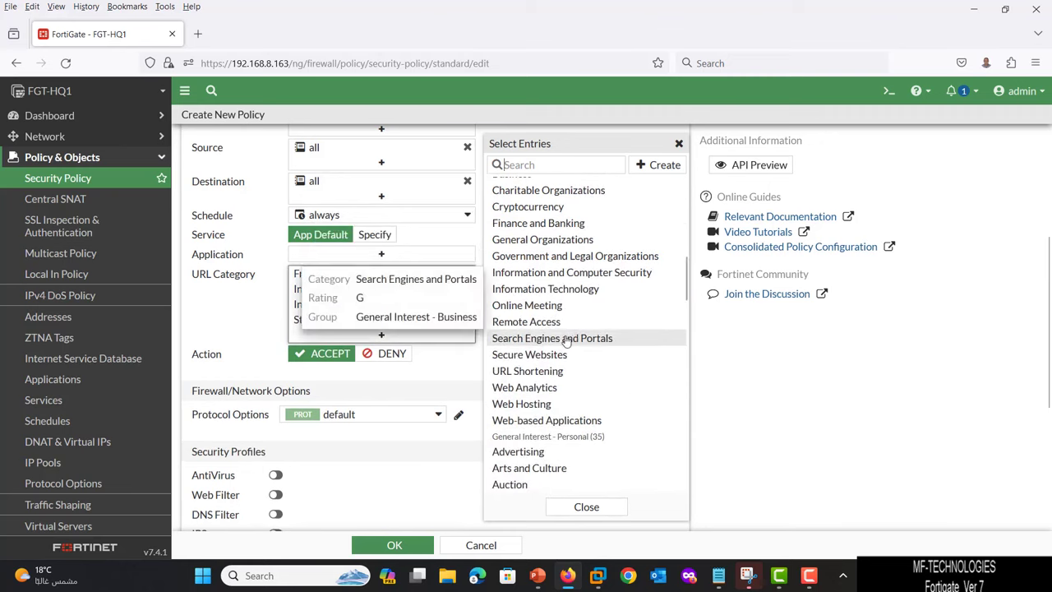
# - Add Search Engines and Portals, URL Shortening, Education, Entertainment, Job Search, Reference, Shopping and Social Networking
pyautogui.click(565, 339)
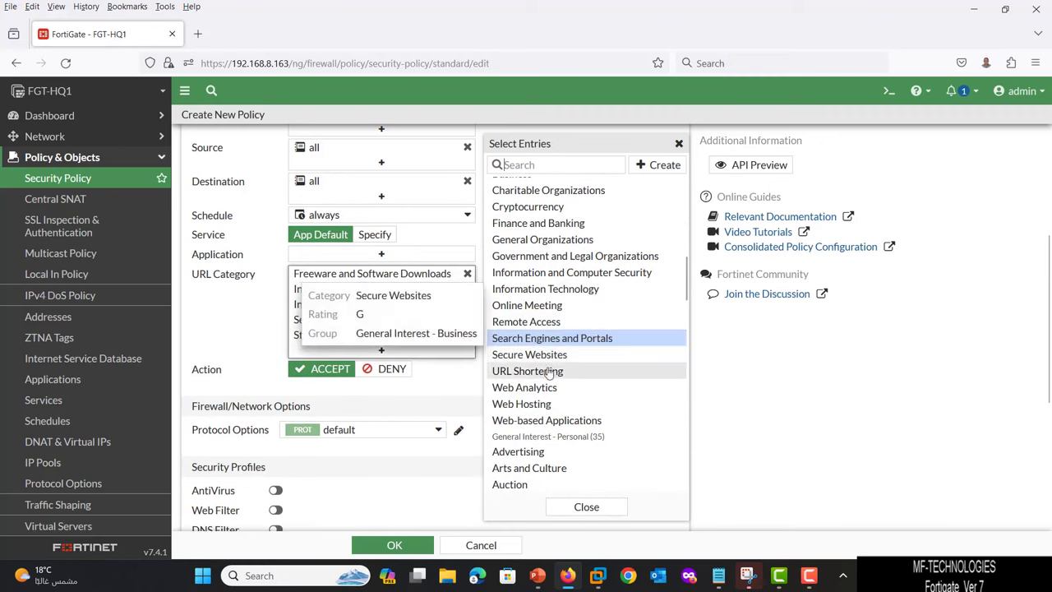
pyautogui.click(548, 369)
pyautogui.scroll(-5, 555, 365)
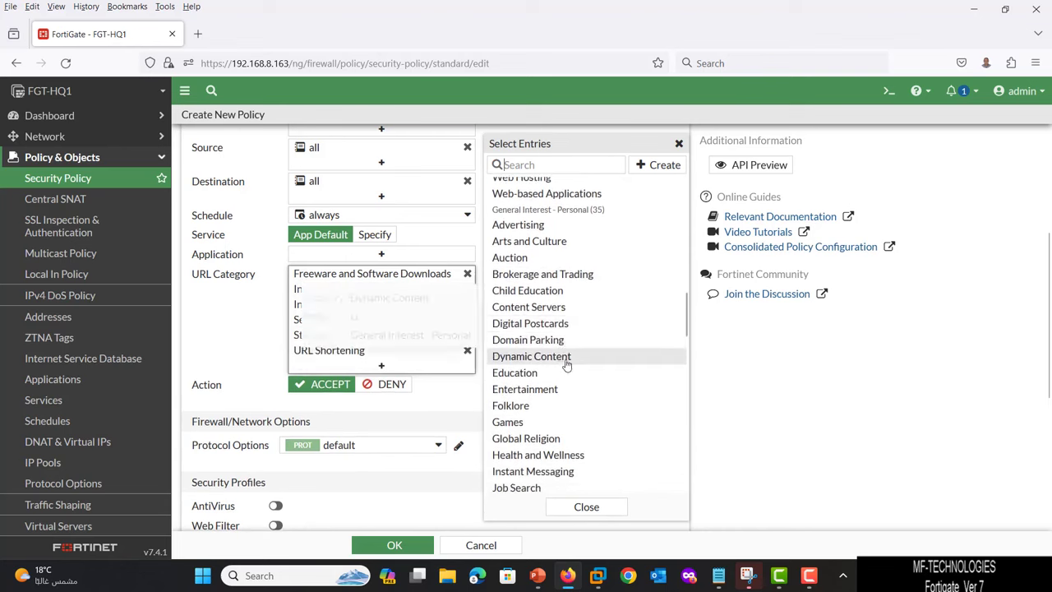
pyautogui.click(543, 373)
pyautogui.click(541, 392)
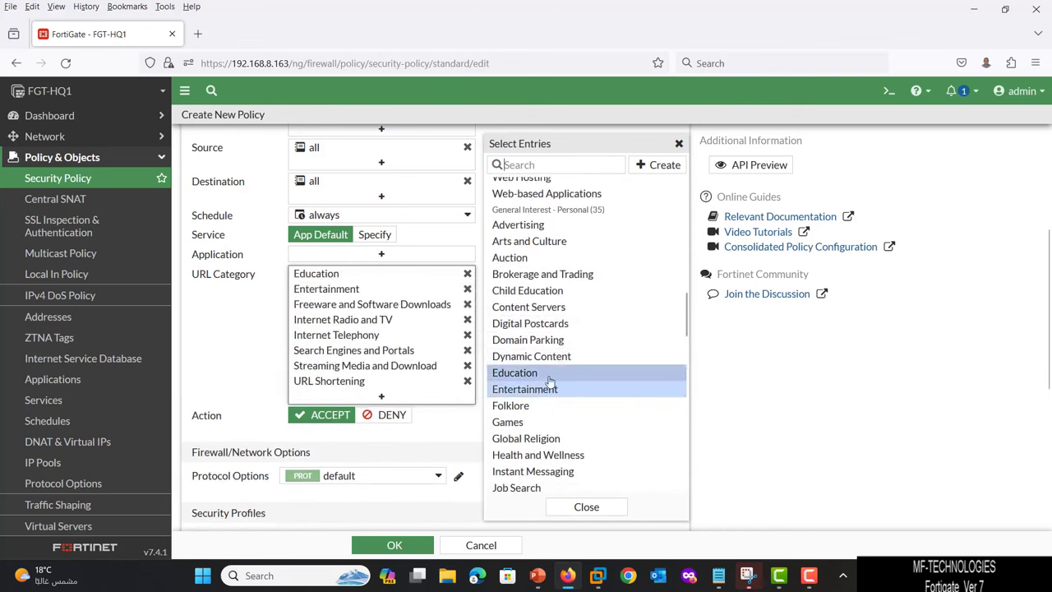
pyautogui.scroll(-5, 546, 382)
pyautogui.click(535, 261)
pyautogui.scroll(-3, 563, 367)
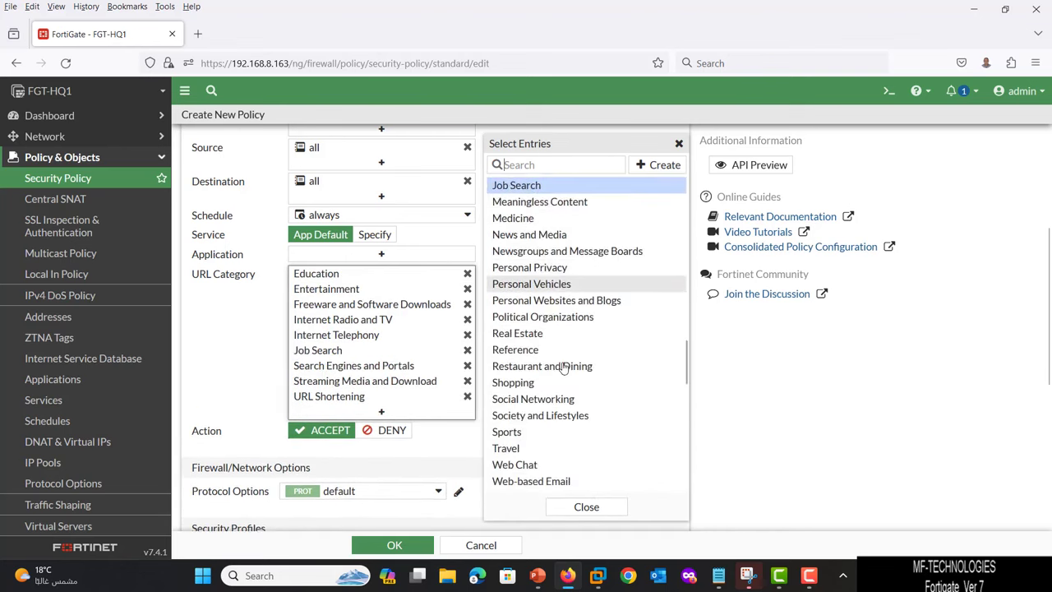
pyautogui.click(558, 349)
pyautogui.scroll(-3, 552, 349)
pyautogui.click(531, 306)
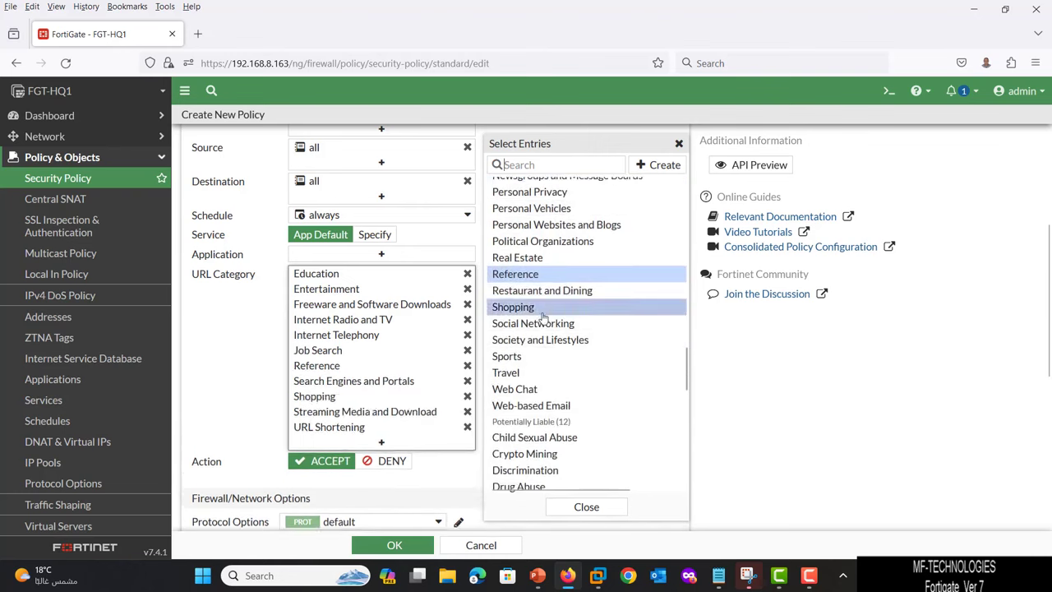
pyautogui.click(558, 328)
pyautogui.scroll(-4, 561, 374)
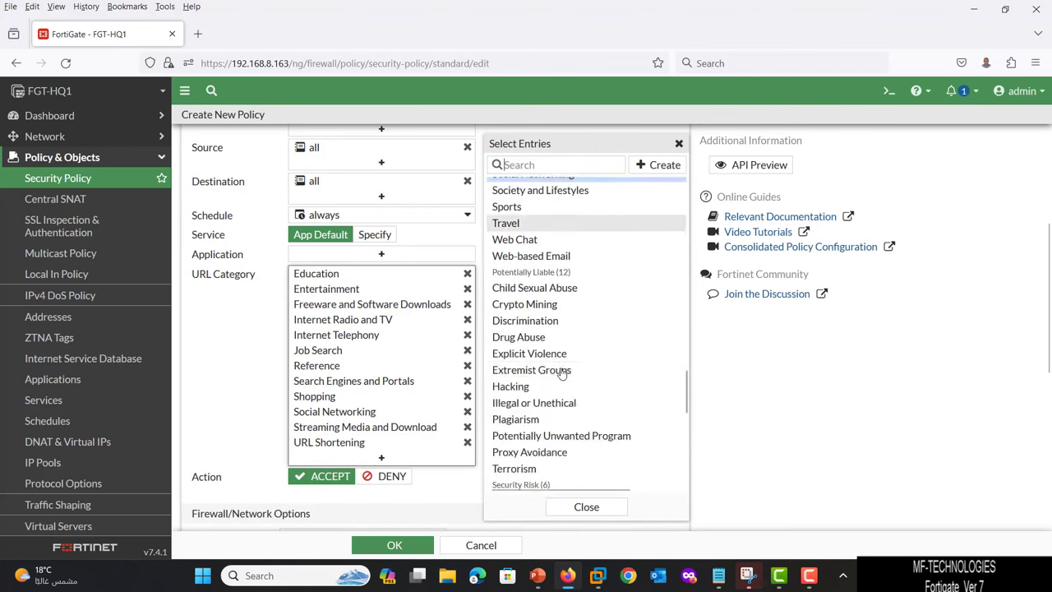
pyautogui.scroll(-4, 563, 374)
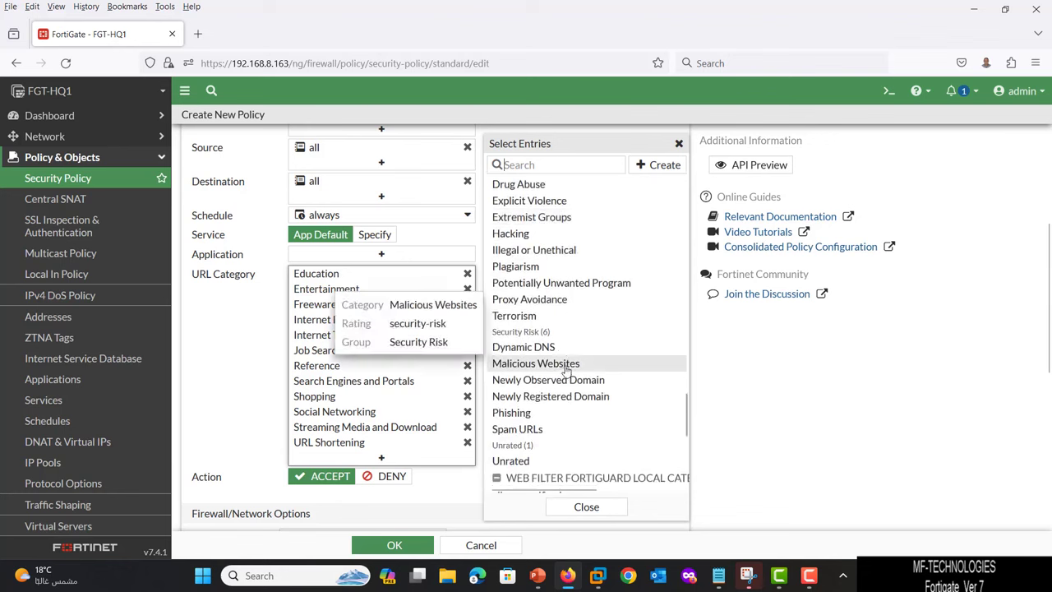
pyautogui.scroll(-3, 563, 374)
pyautogui.scroll(-5, 567, 424)
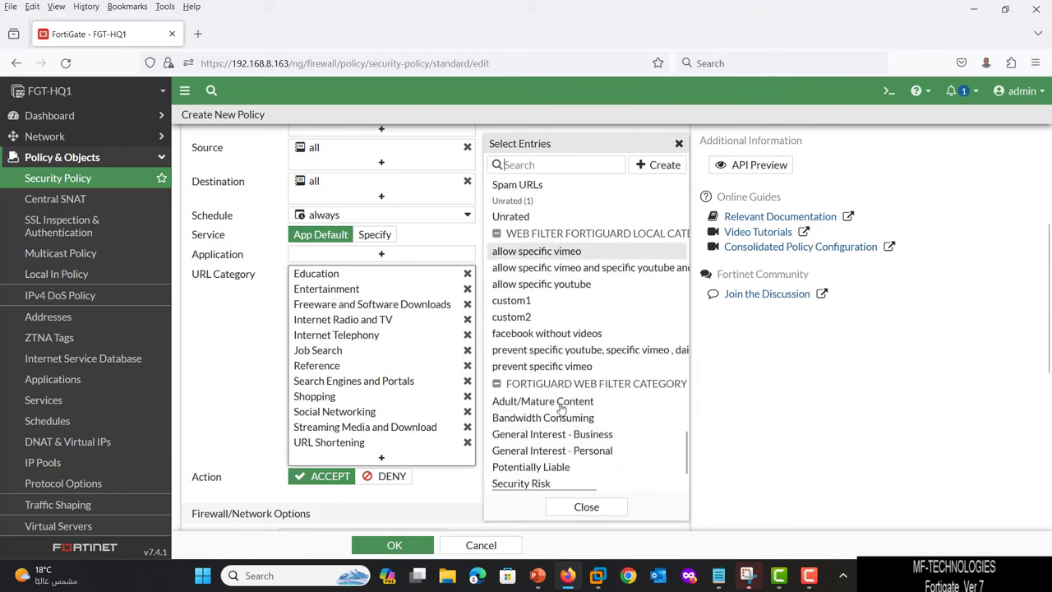
pyautogui.click(587, 506)
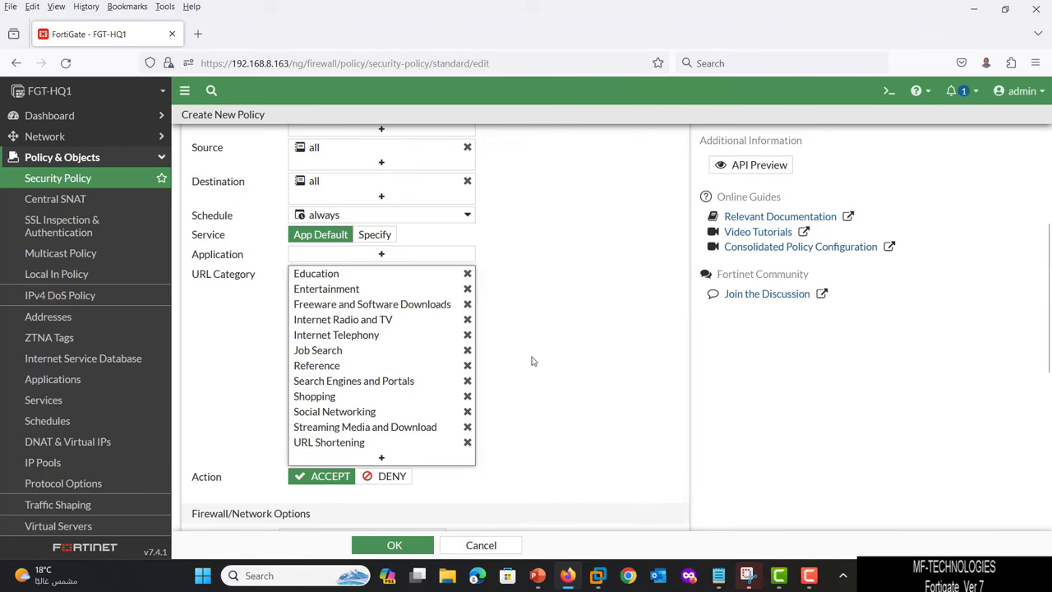
pyautogui.scroll(-3, 531, 361)
# - Specify the policy's service as ALL instead of app default
pyautogui.scroll(6, 402, 388)
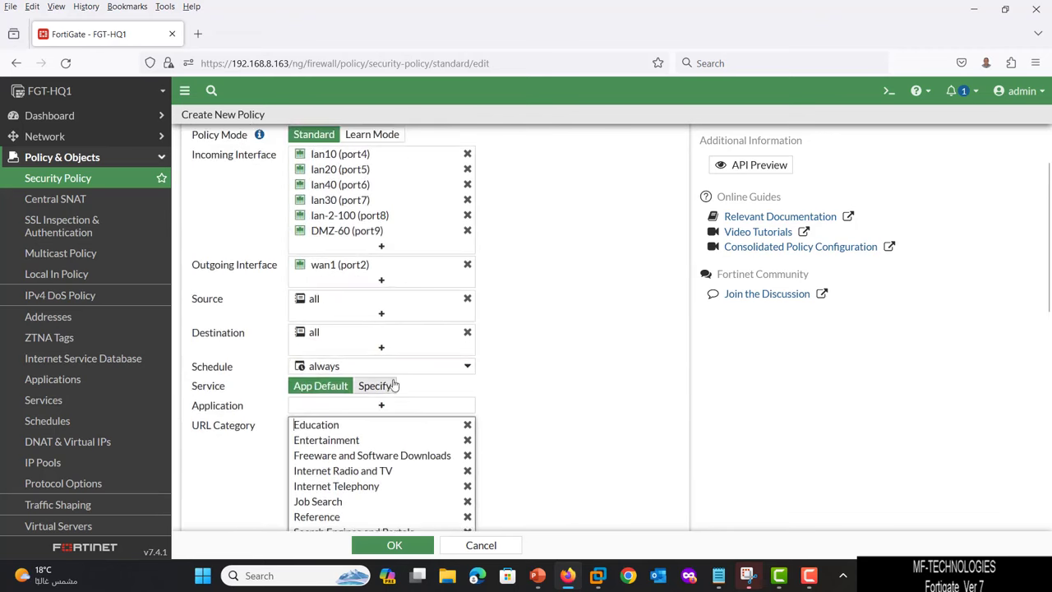
pyautogui.click(390, 385)
pyautogui.click(446, 409)
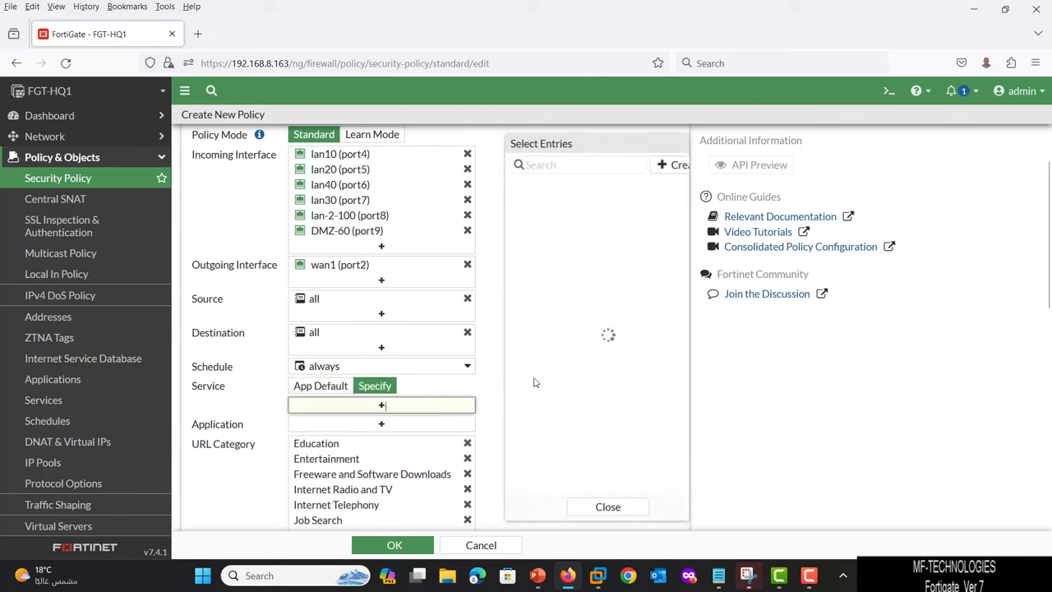
pyautogui.click(517, 219)
pyautogui.click(251, 420)
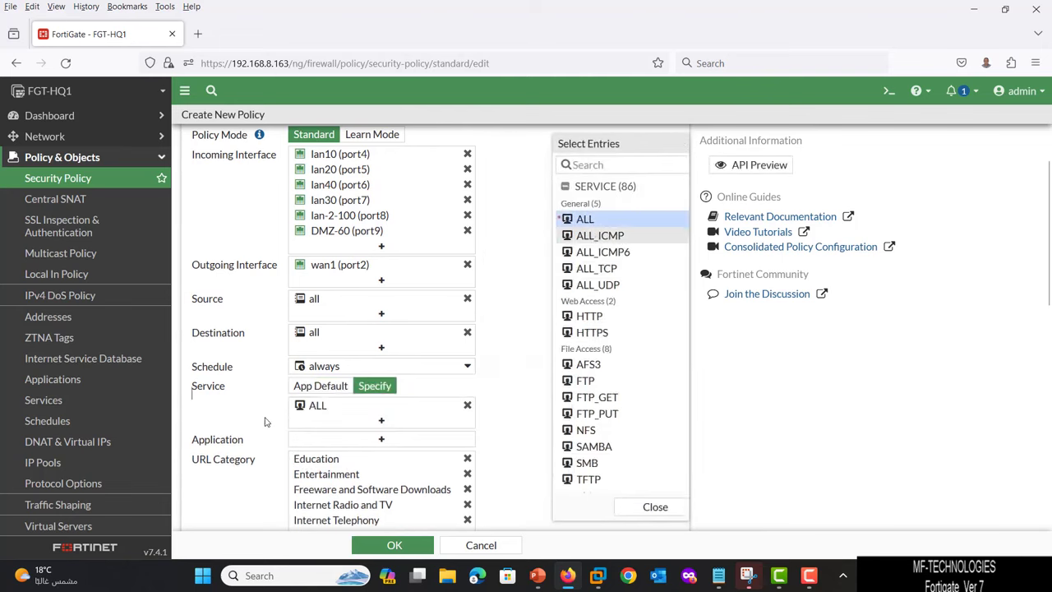
# - Save the allow internet policy, which becomes ID 3 in the list
pyautogui.scroll(-3, 263, 420)
pyautogui.click(388, 539)
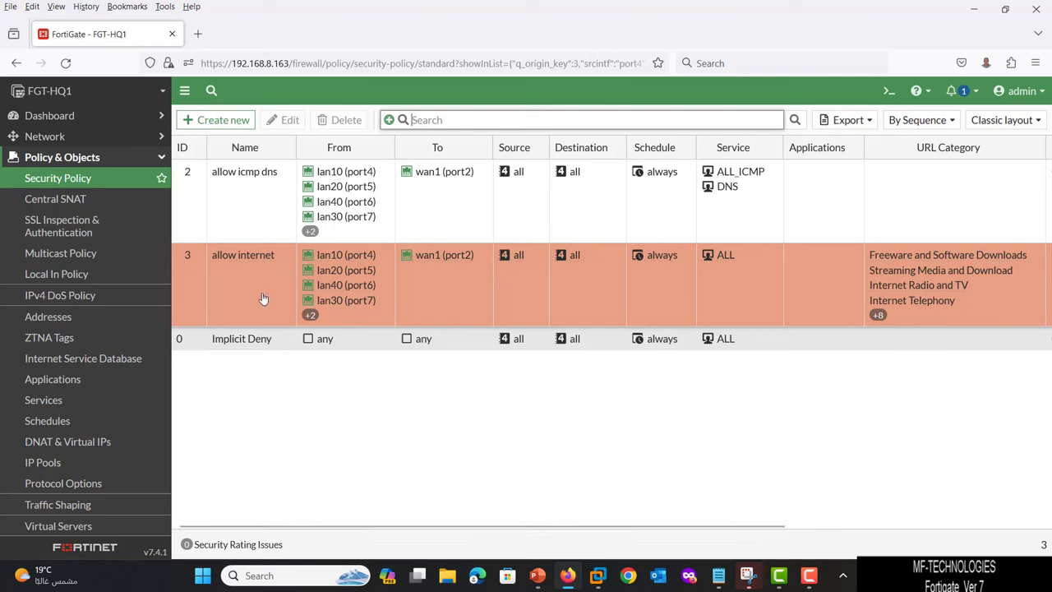
pyautogui.scroll(-4, 104, 249)
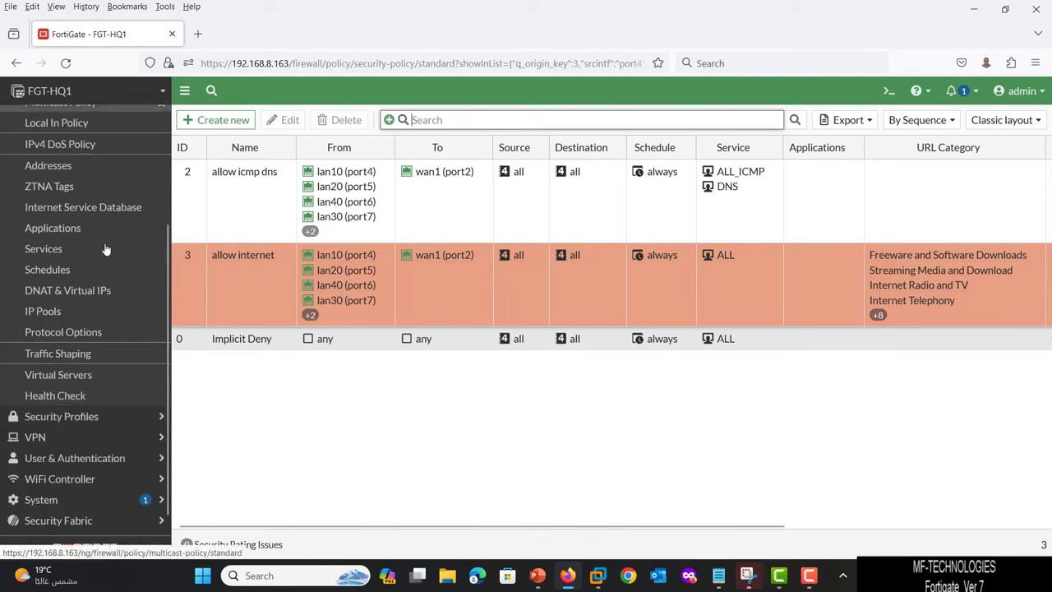
pyautogui.click(110, 415)
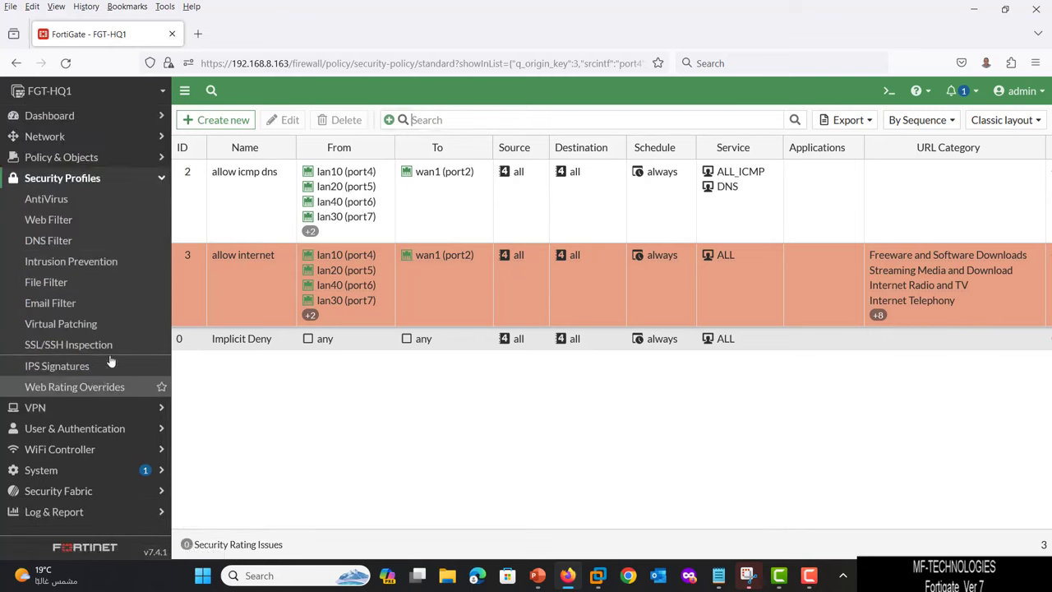
# - Create a new web filter profile 'policy based lab' and turn on URL Filter
pyautogui.click(93, 221)
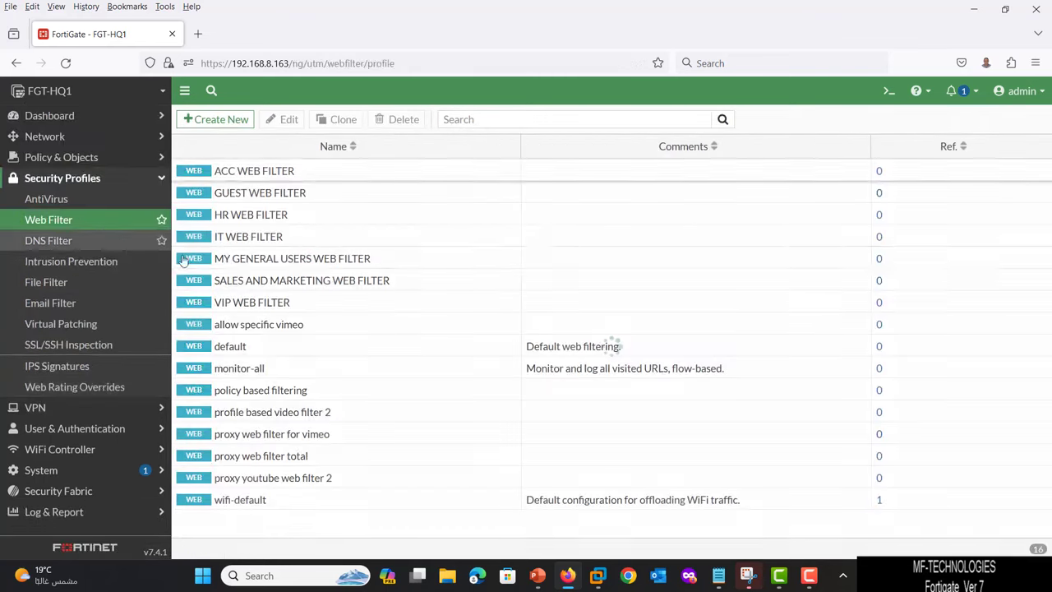
pyautogui.click(219, 120)
pyautogui.click(315, 162)
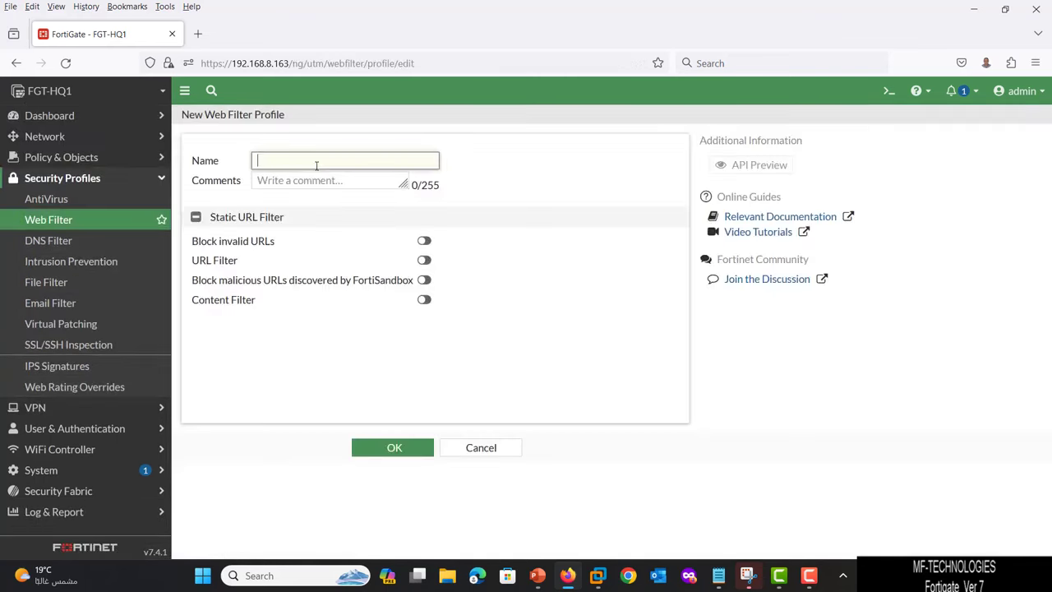
pyautogui.write('policy based lab')
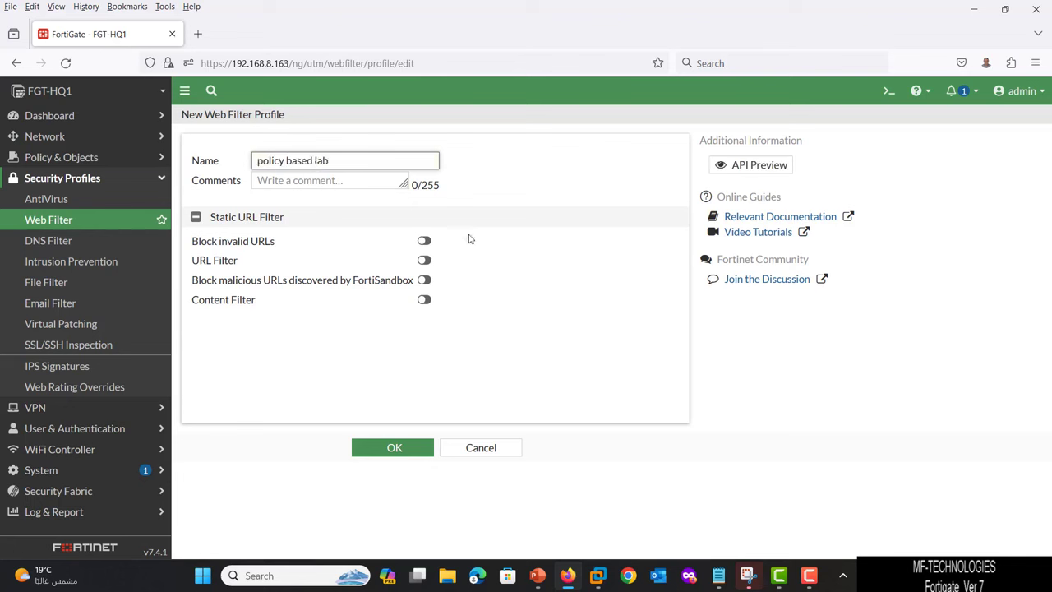
pyautogui.click(424, 261)
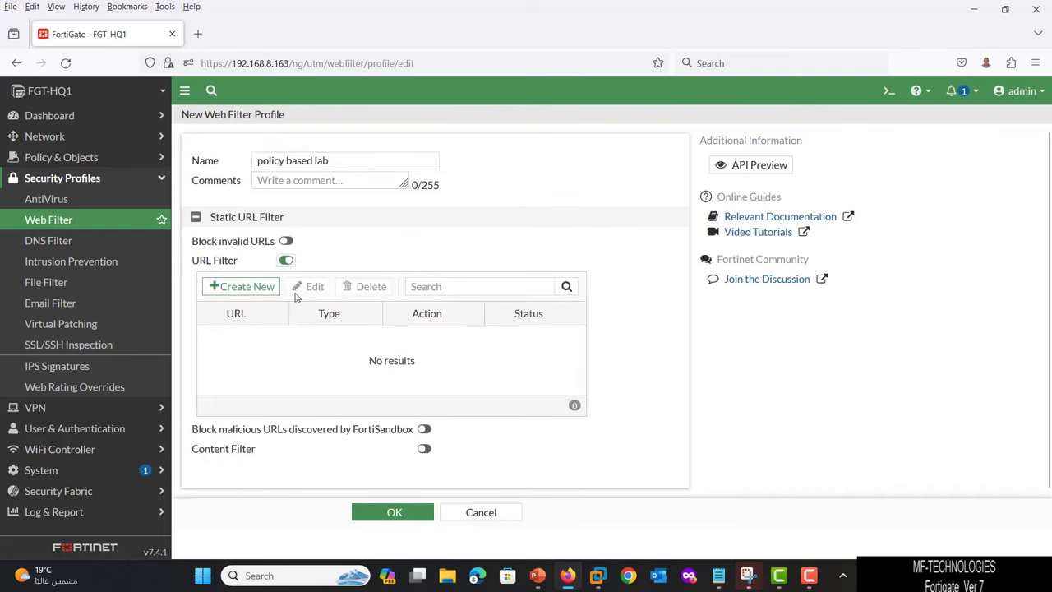
pyautogui.click(276, 288)
# - Add a wildcard URL filter entry blocking vimeo.com
pyautogui.click(384, 148)
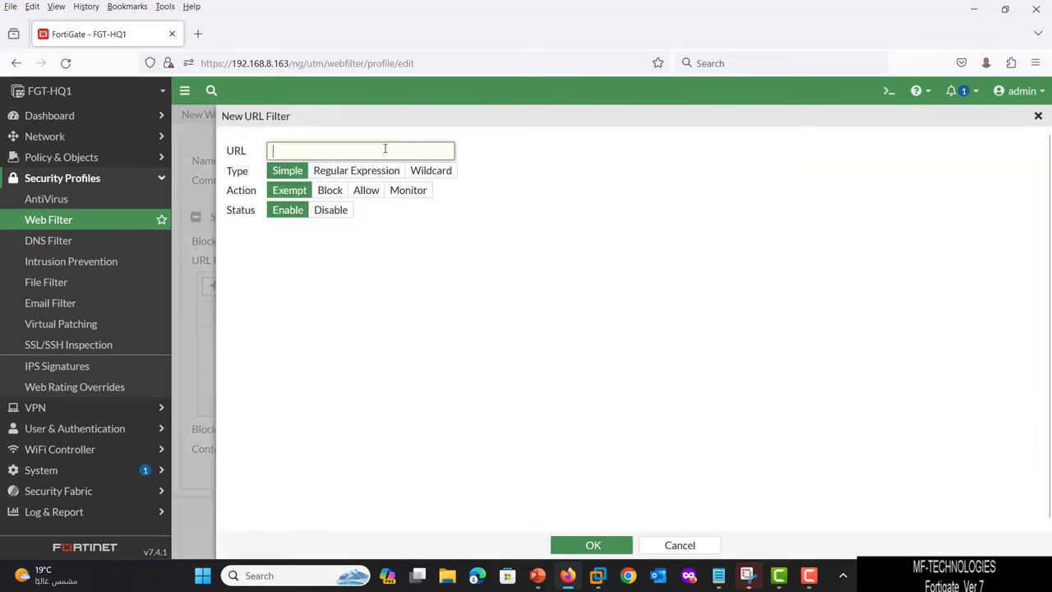
pyautogui.write('vime')
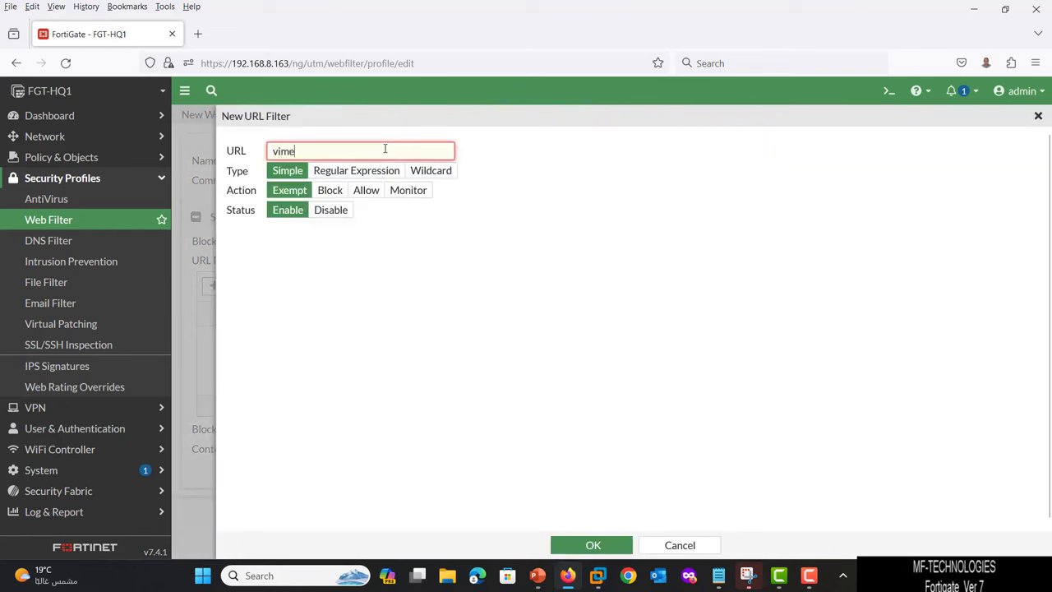
pyautogui.write('o.com')
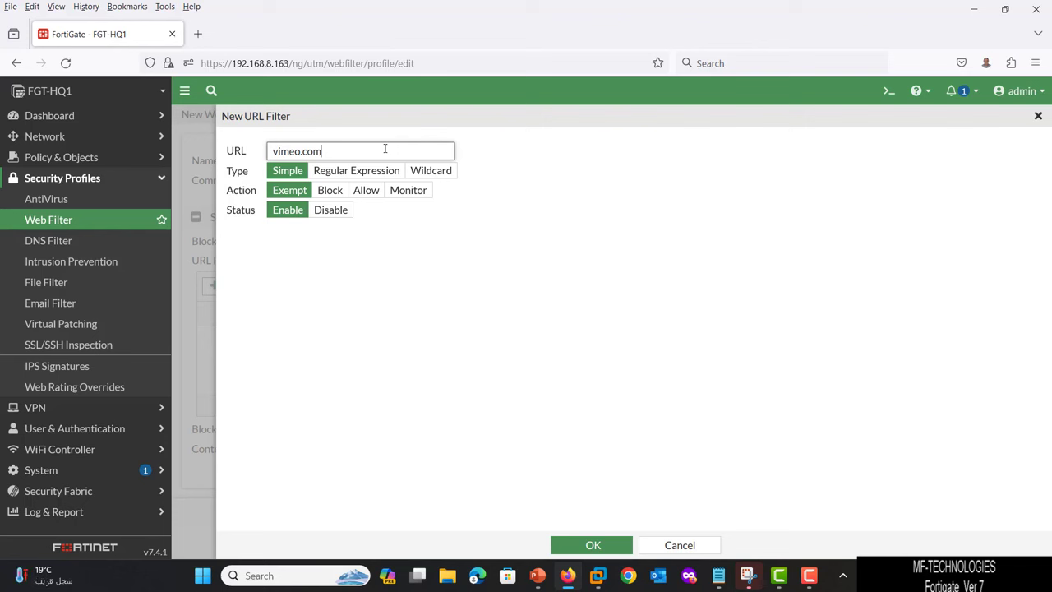
pyautogui.click(424, 172)
pyautogui.click(330, 190)
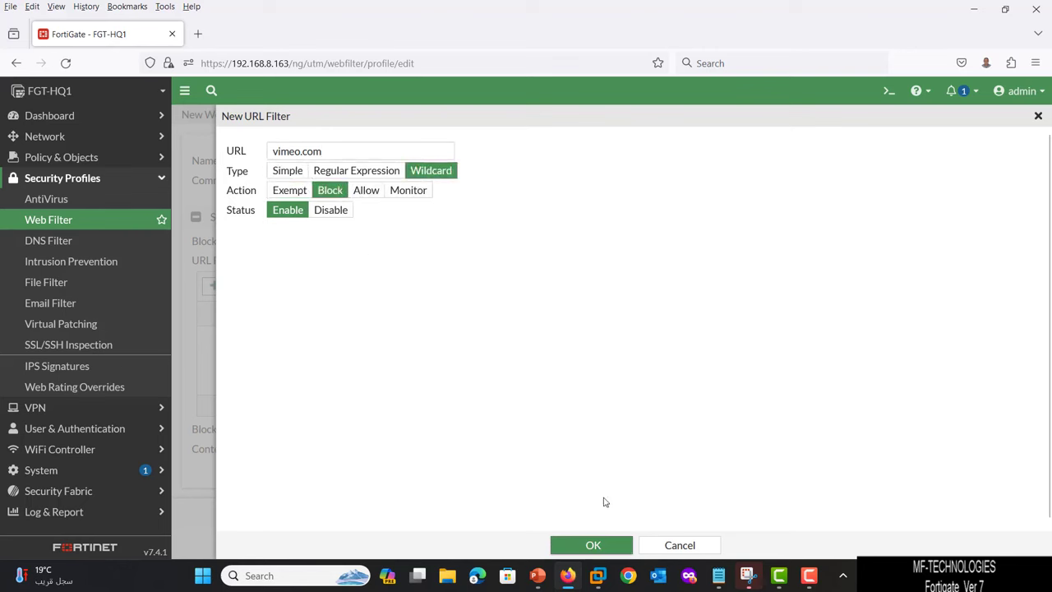
pyautogui.click(606, 538)
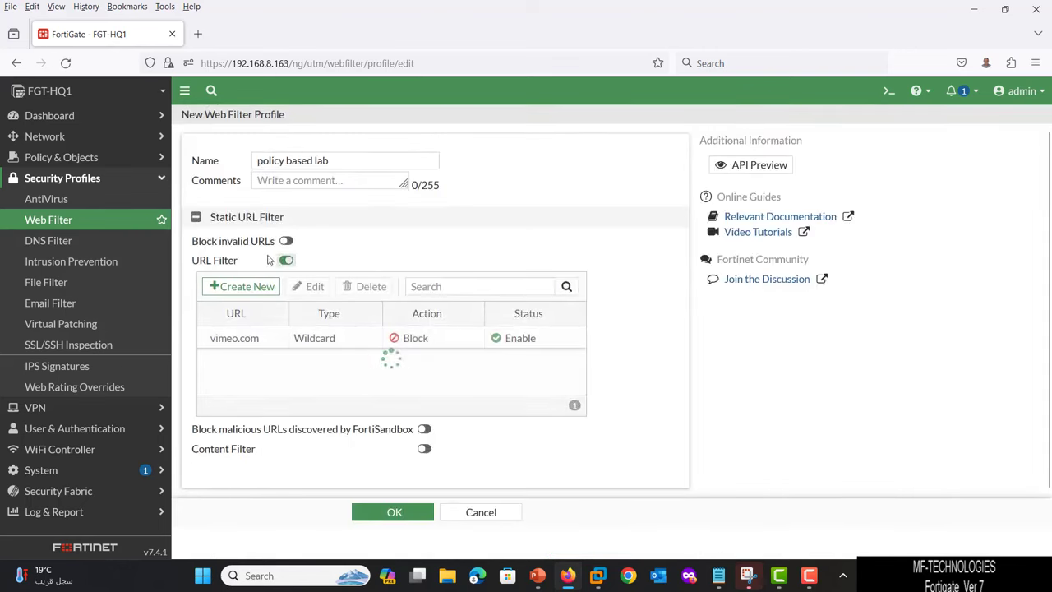
# - Add a wildcard block entry for dailymotion.com and save the profile
pyautogui.click(269, 289)
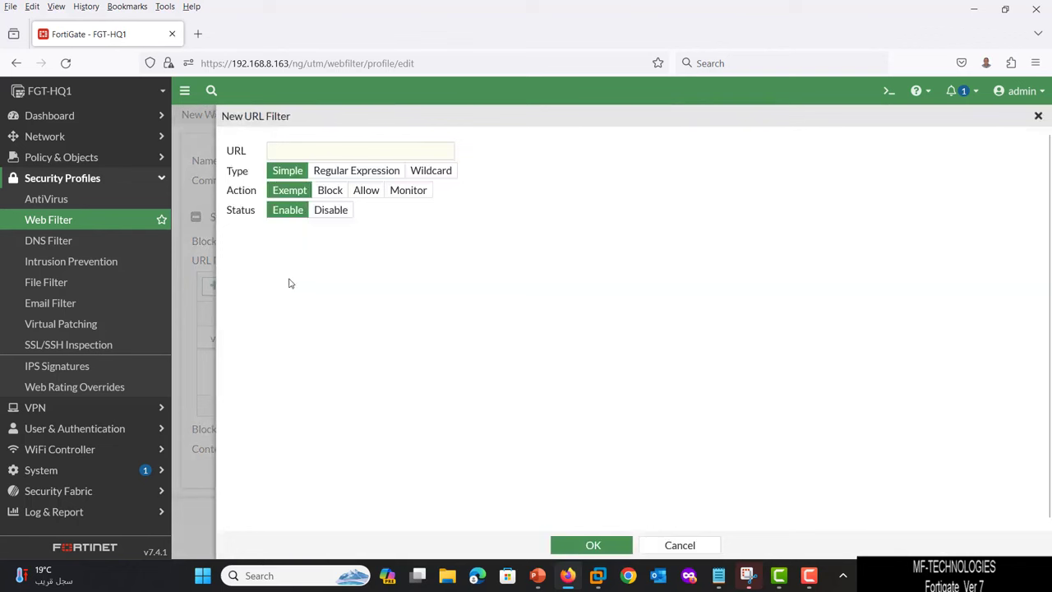
pyautogui.click(430, 171)
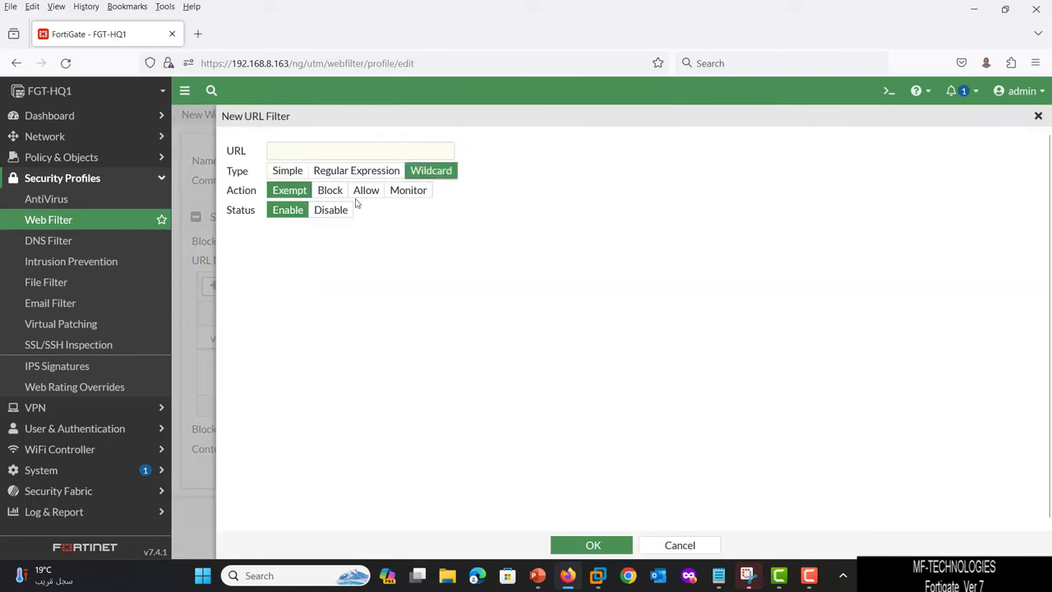
pyautogui.click(331, 191)
pyautogui.click(343, 149)
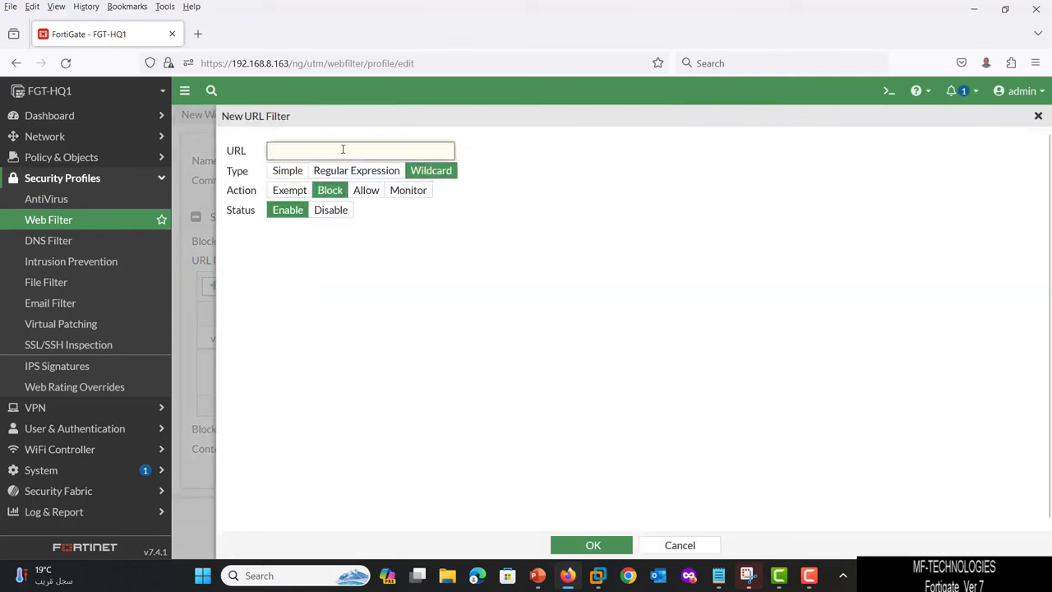
pyautogui.write('dailymotion.com')
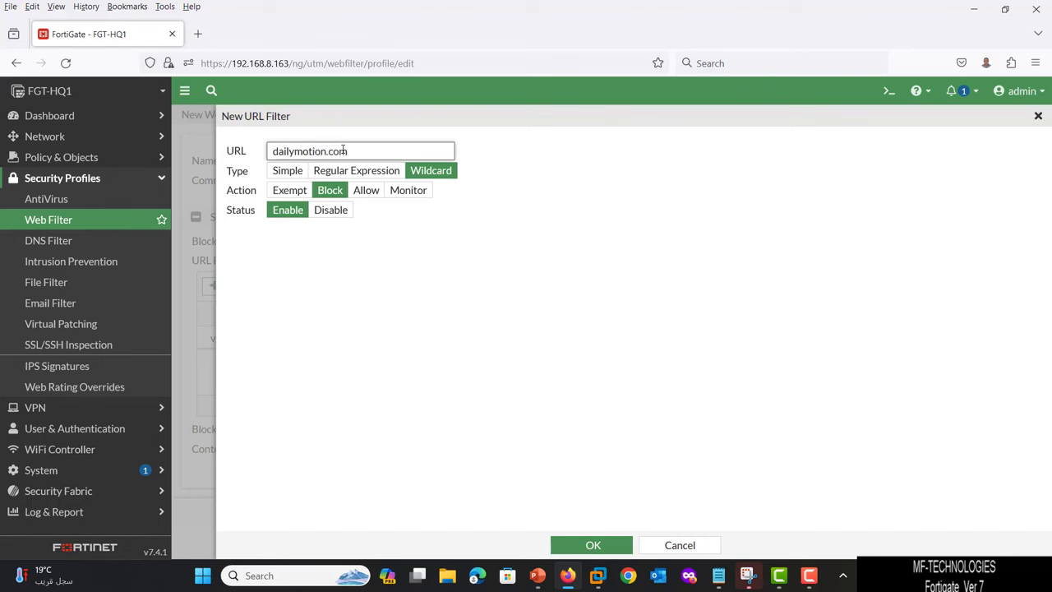
pyautogui.click(592, 545)
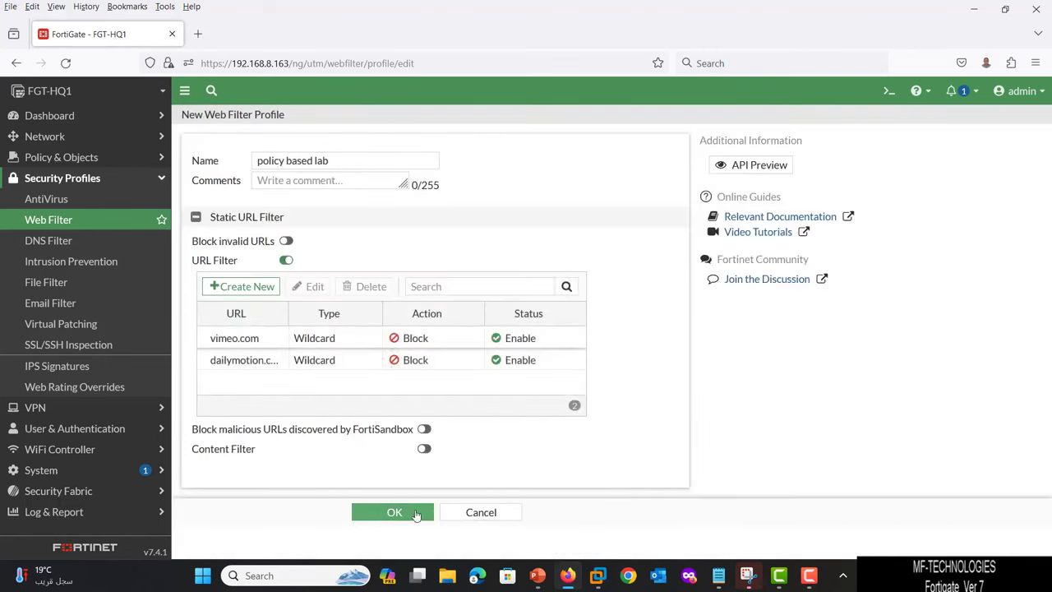
pyautogui.click(422, 512)
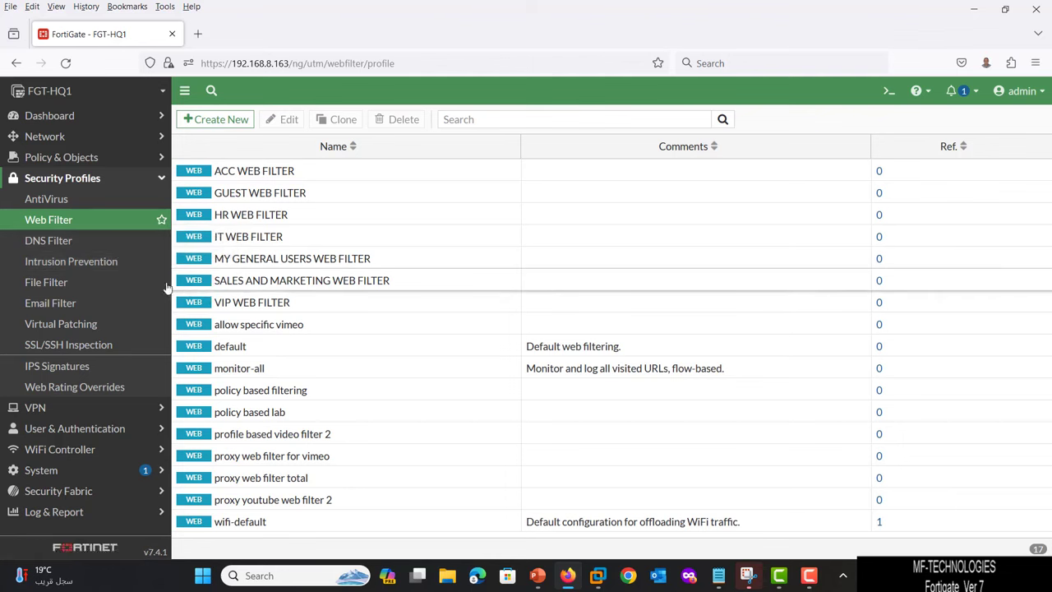
# - Return to the Security Policy list and open policy 3, allow internet, for editing
pyautogui.click(94, 157)
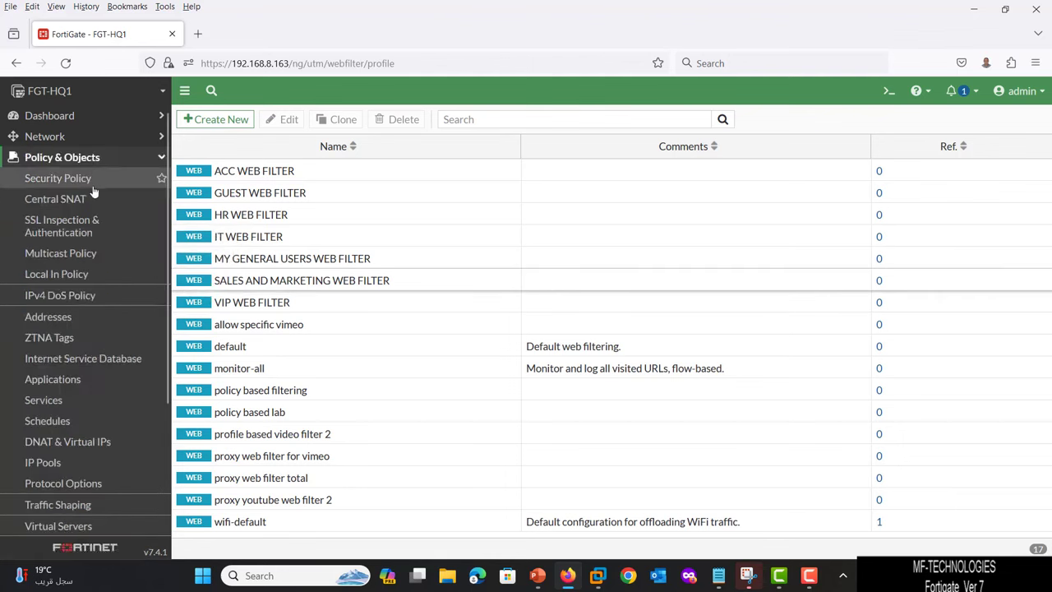
pyautogui.click(92, 188)
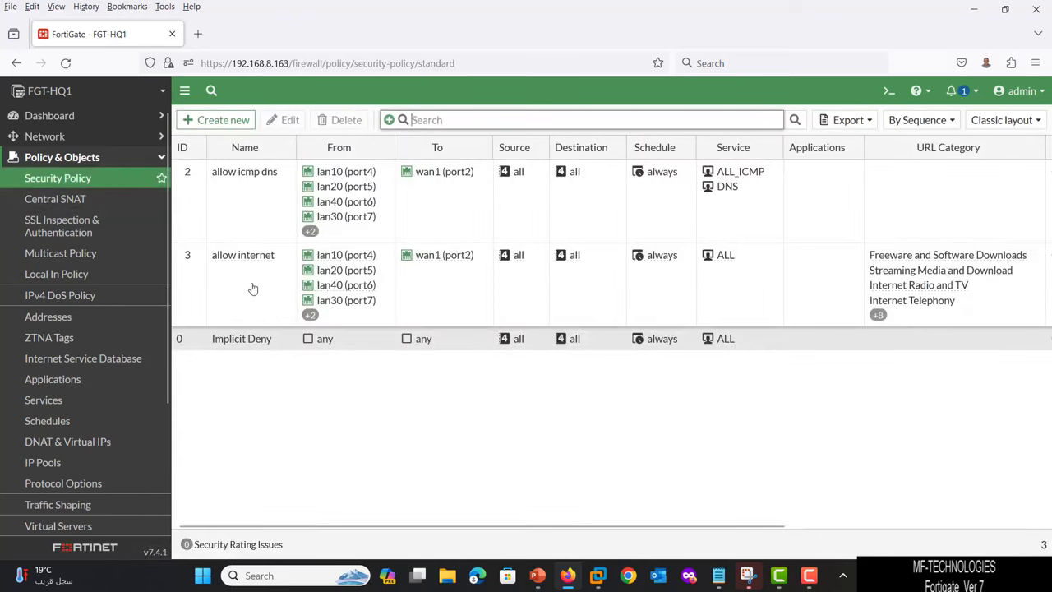
pyautogui.doubleClick(252, 288)
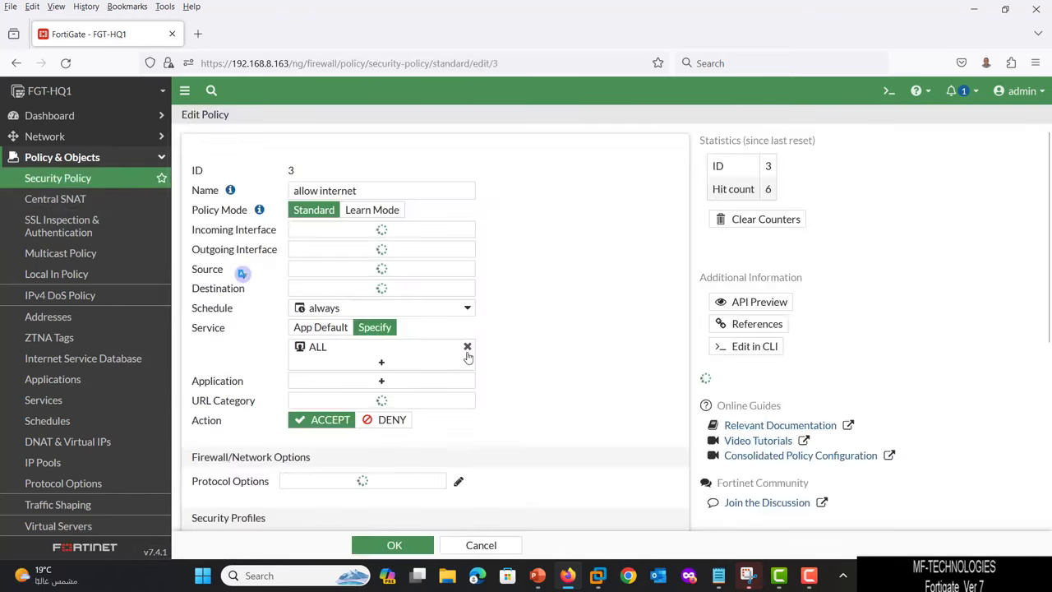
# - Apply the 'policy based lab' web filter and All Sessions logging to the policy, then switch to VMware
pyautogui.scroll(-3, 527, 346)
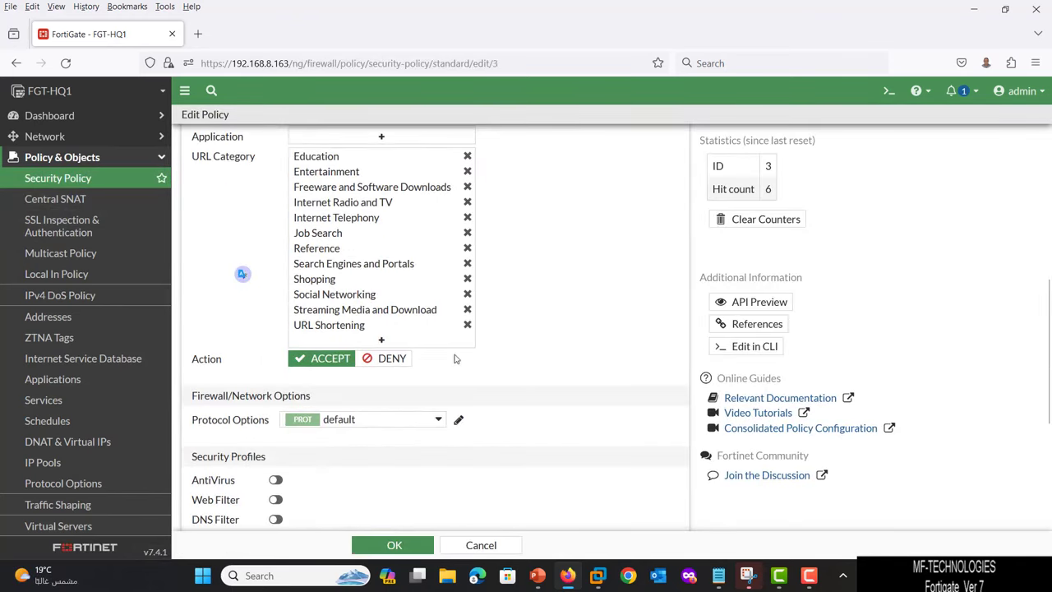
pyautogui.scroll(-2, 457, 358)
pyautogui.click(275, 348)
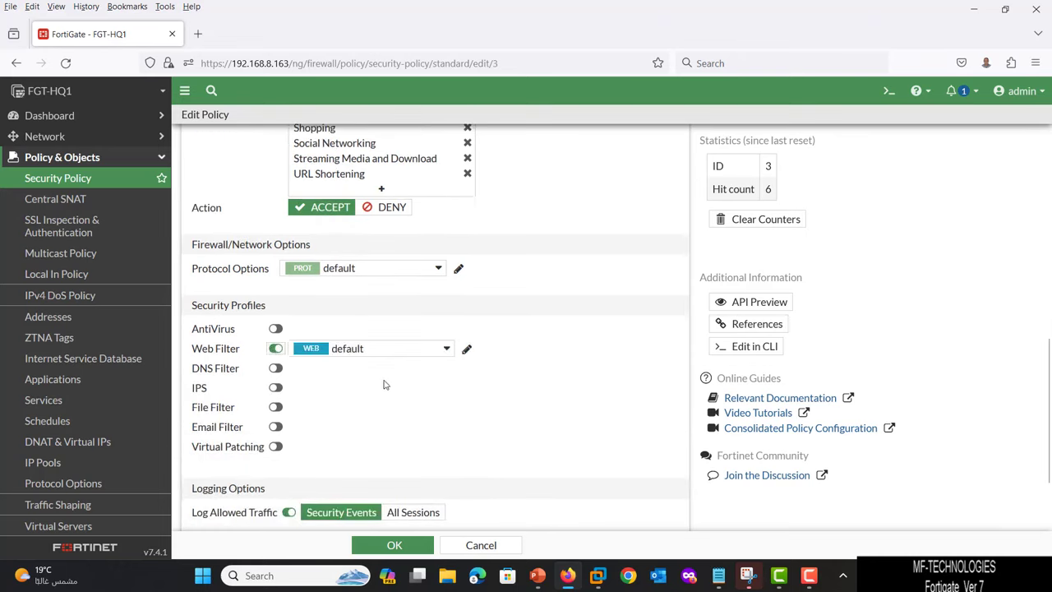
pyautogui.click(386, 350)
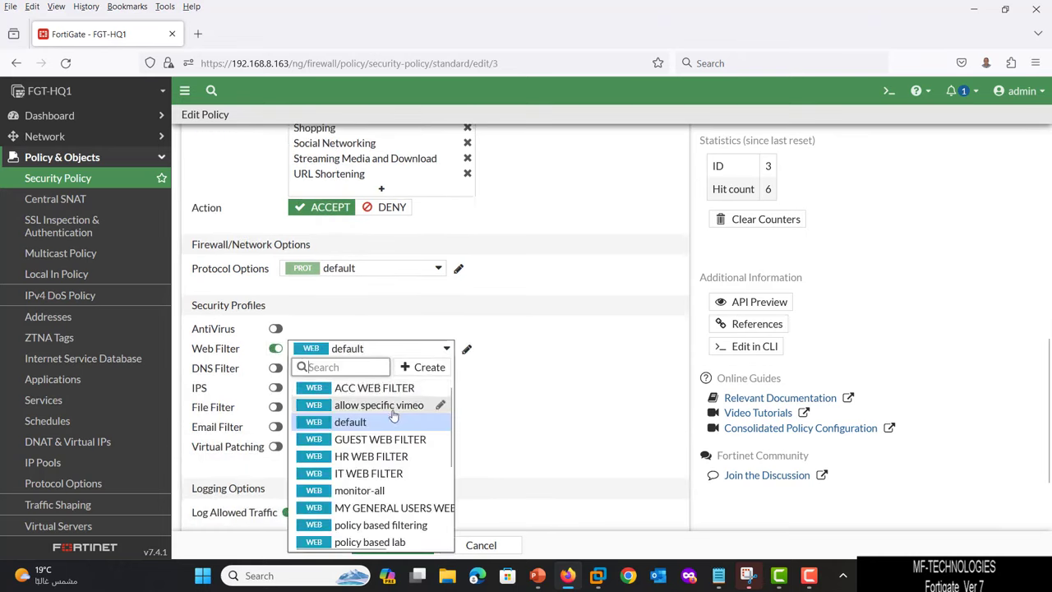
pyautogui.click(387, 542)
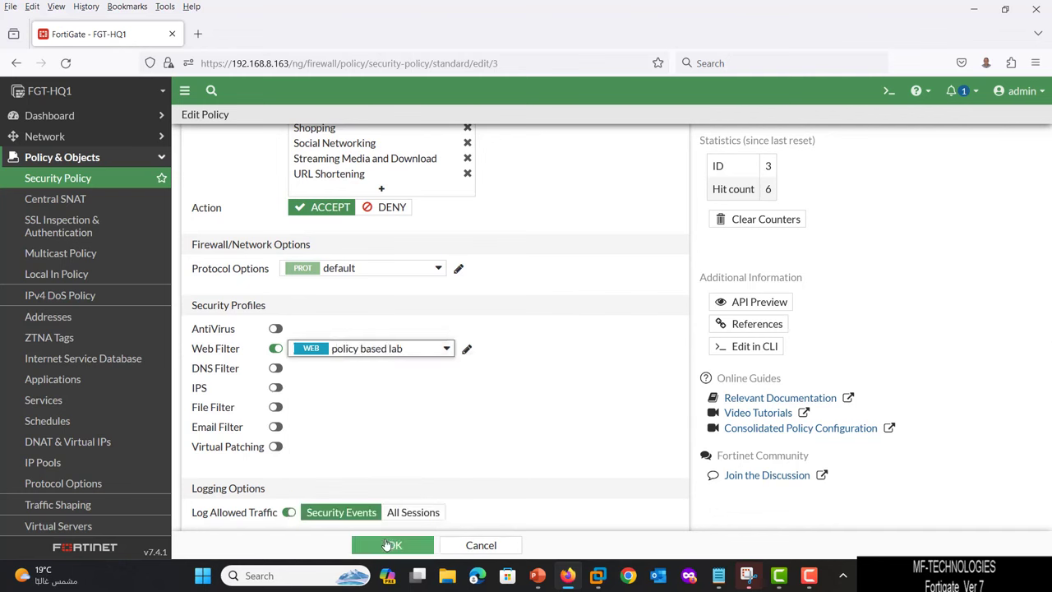
pyautogui.click(421, 458)
pyautogui.scroll(-3, 424, 448)
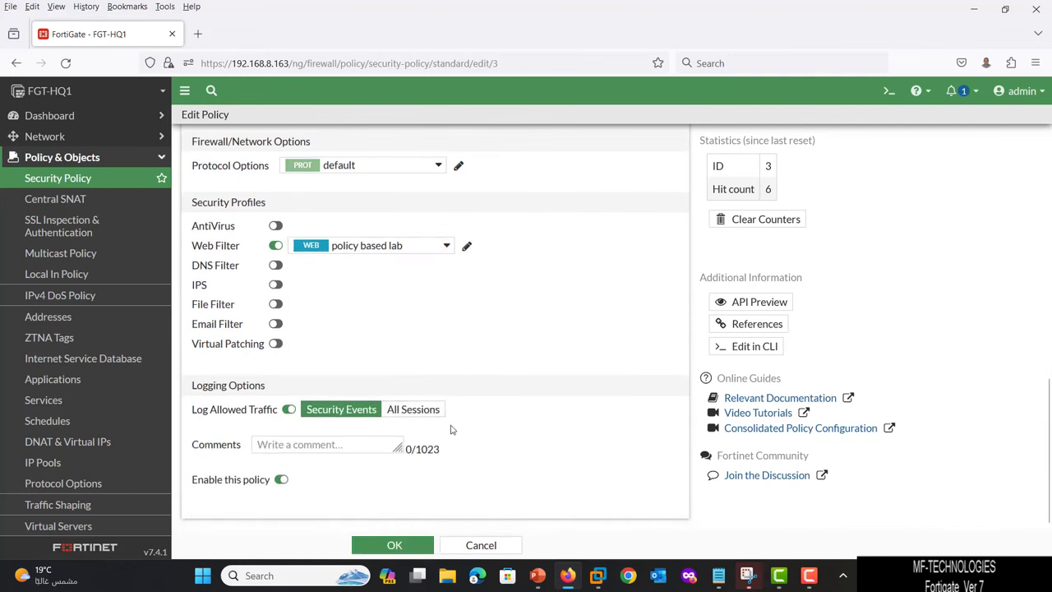
pyautogui.click(423, 410)
pyautogui.click(419, 549)
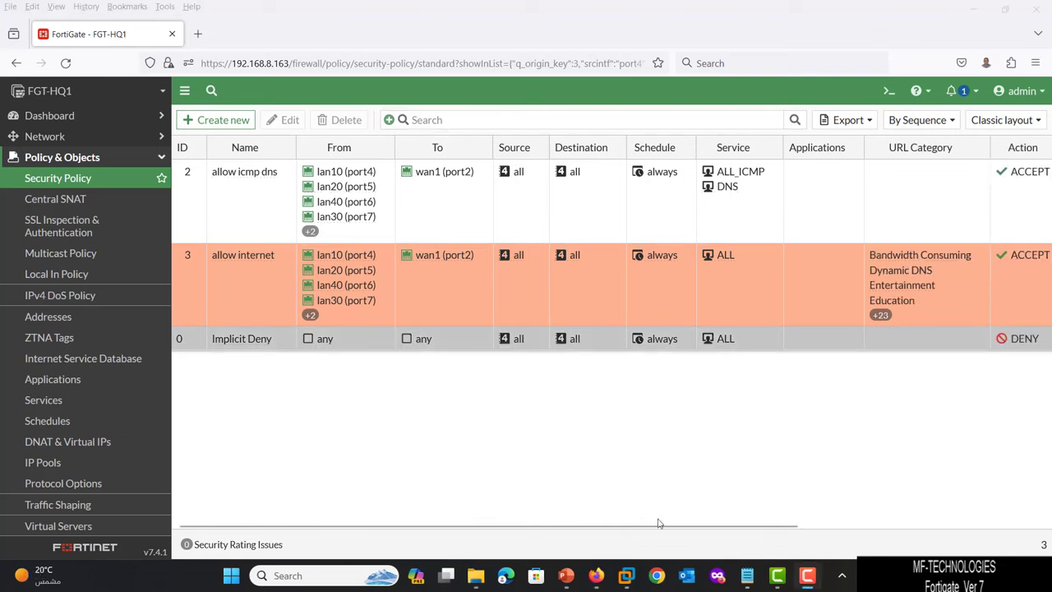
pyautogui.moveTo(626, 575)
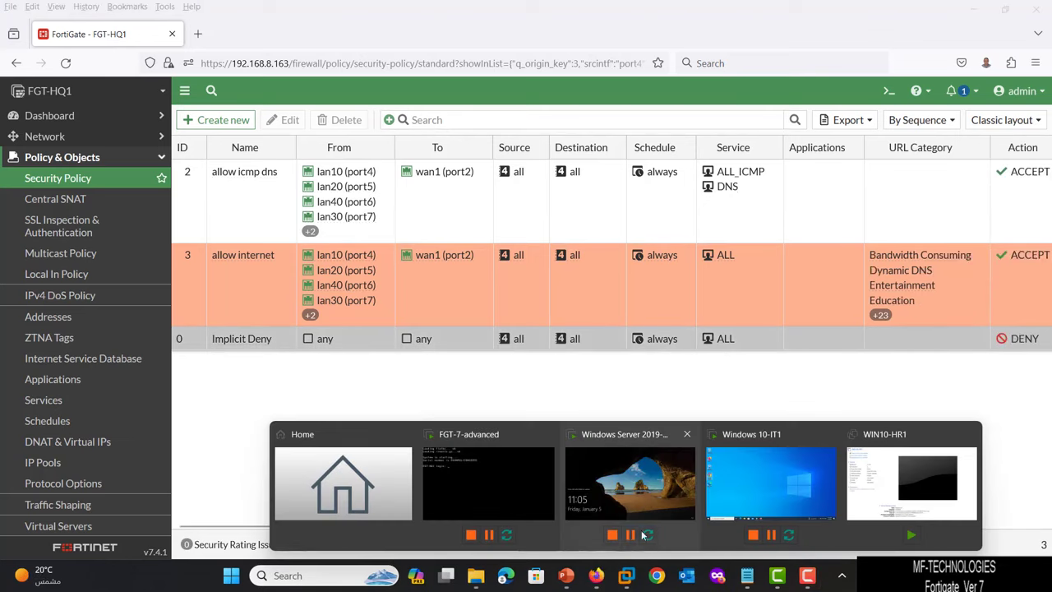
pyautogui.click(690, 460)
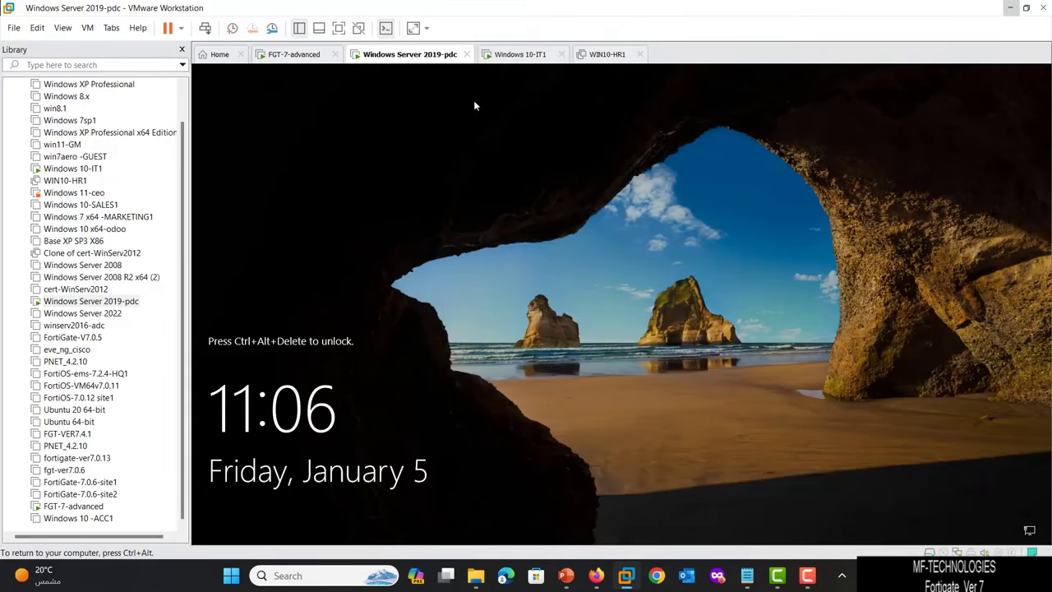
# - On the Windows 10-IT1 VM, launch Firefox and clear away the Chrome, Edge and YouTube windows
pyautogui.click(521, 54)
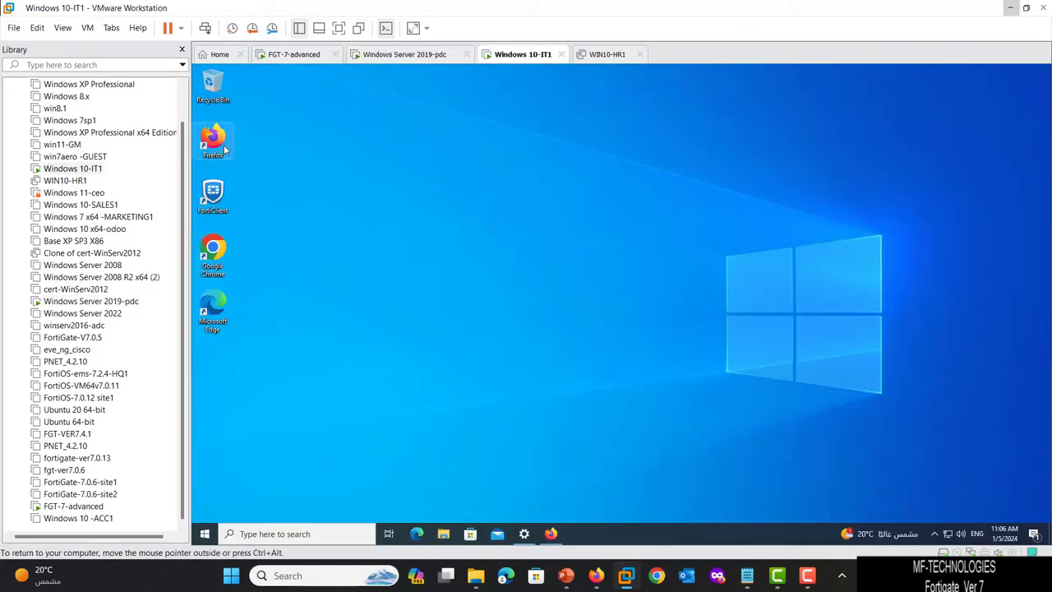
pyautogui.doubleClick(213, 142)
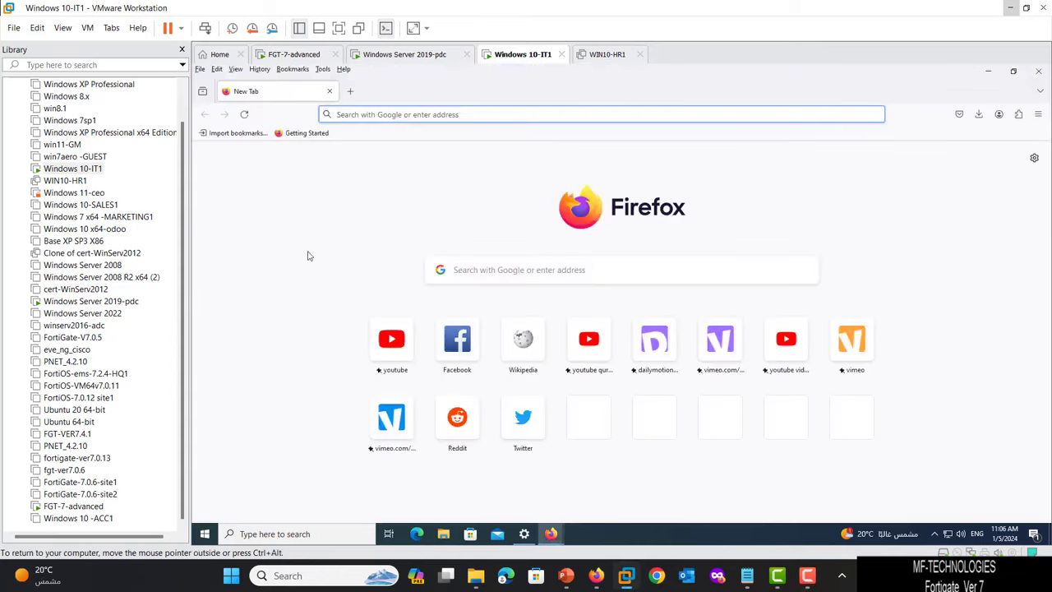
pyautogui.click(988, 71)
pyautogui.click(229, 249)
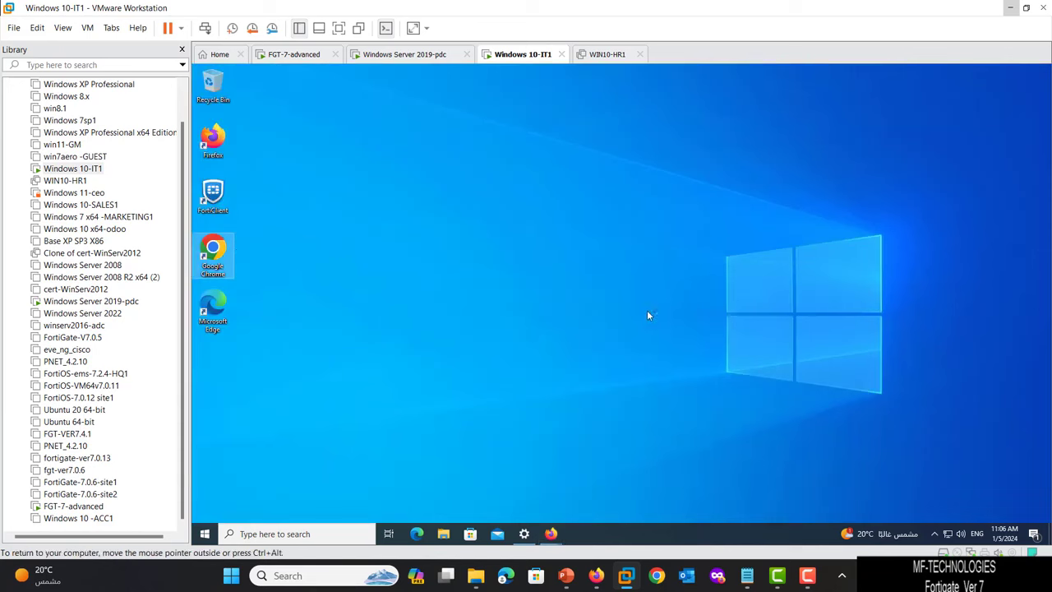
pyautogui.click(223, 314)
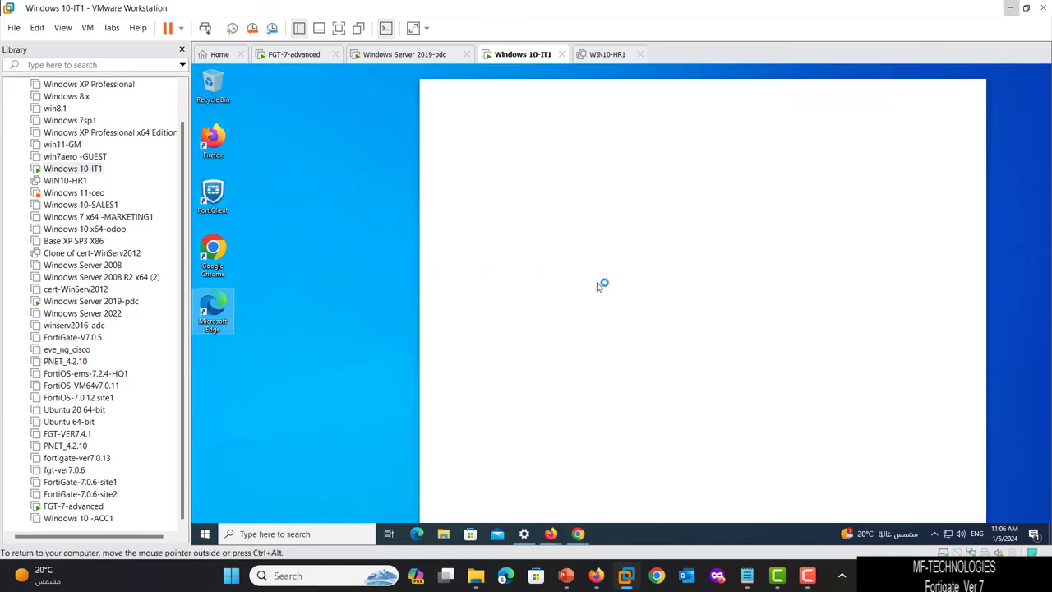
pyautogui.click(978, 92)
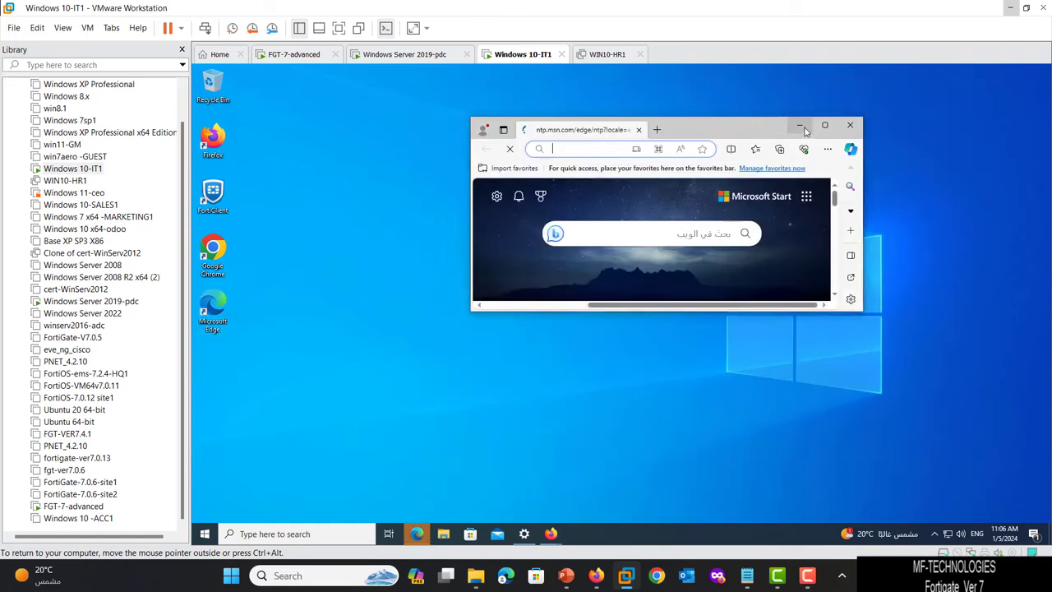
pyautogui.click(800, 125)
pyautogui.moveTo(549, 535)
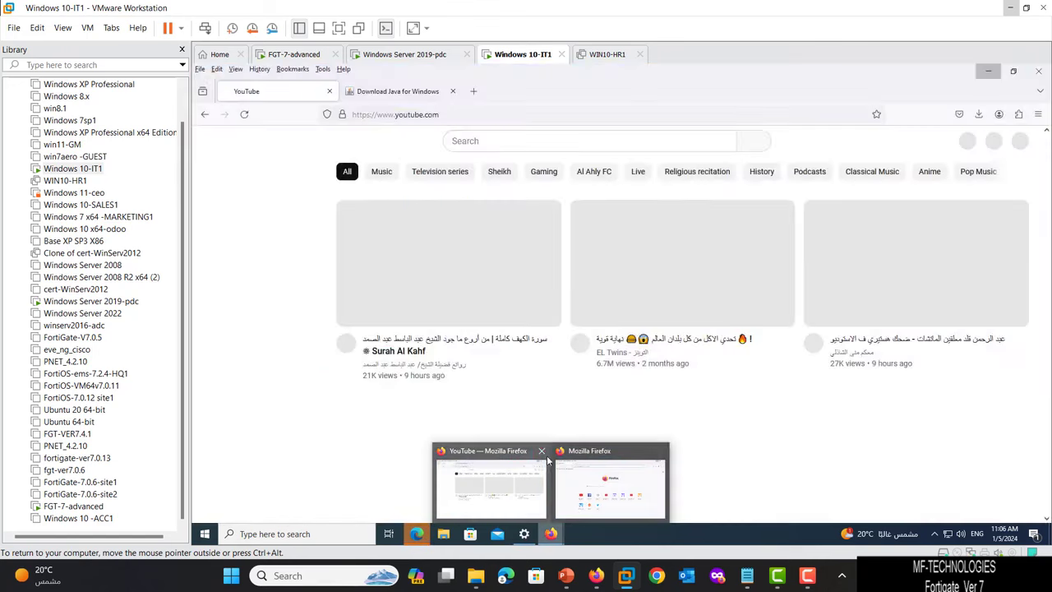
pyautogui.click(541, 450)
# - In Firefox, open YouTube in one tab and browse to vimeo.com in another
pyautogui.click(552, 489)
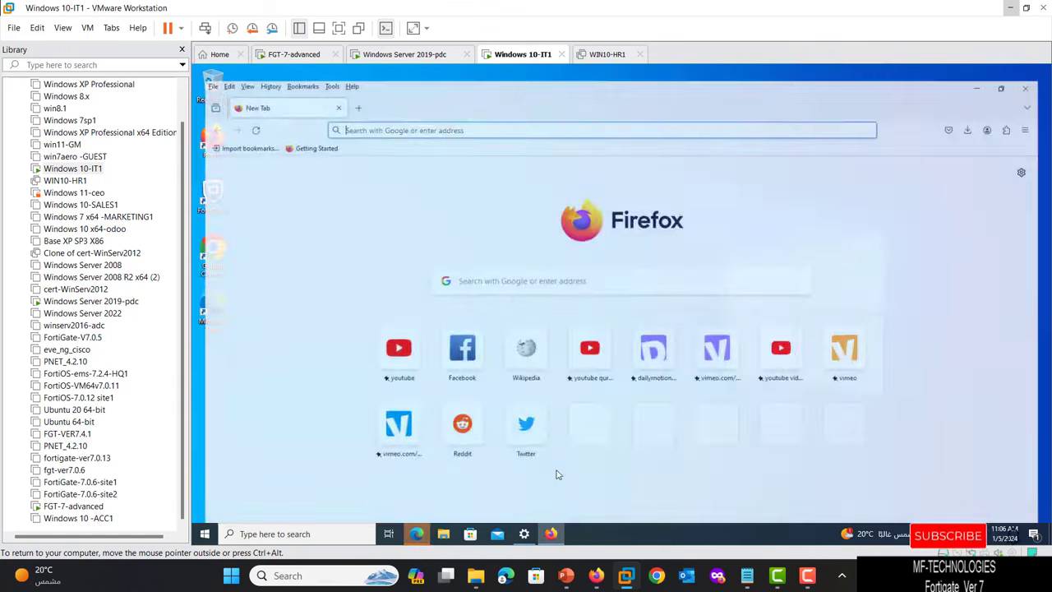
pyautogui.click(390, 339)
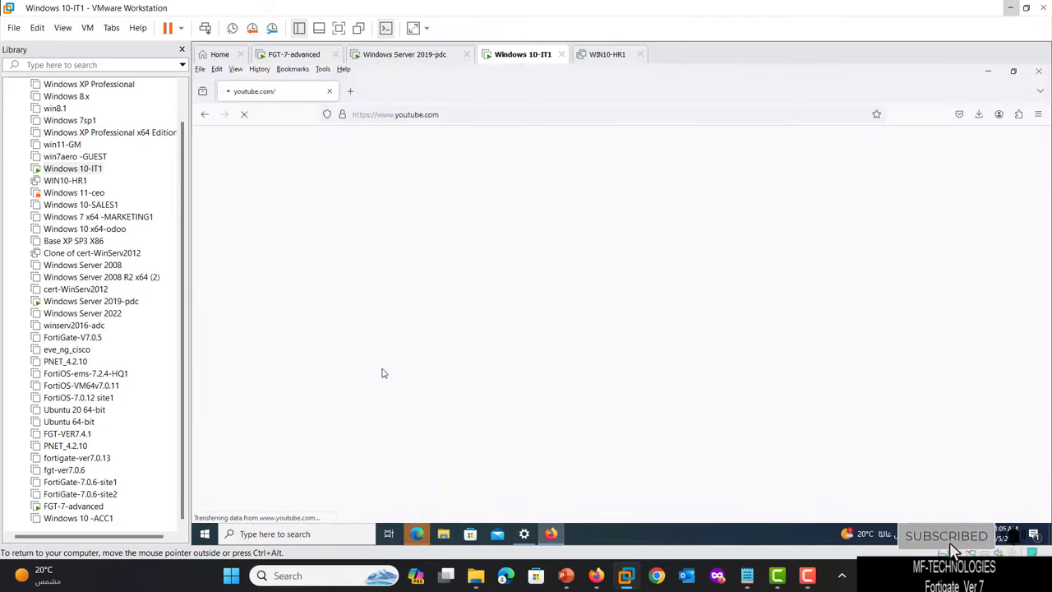
pyautogui.click(351, 91)
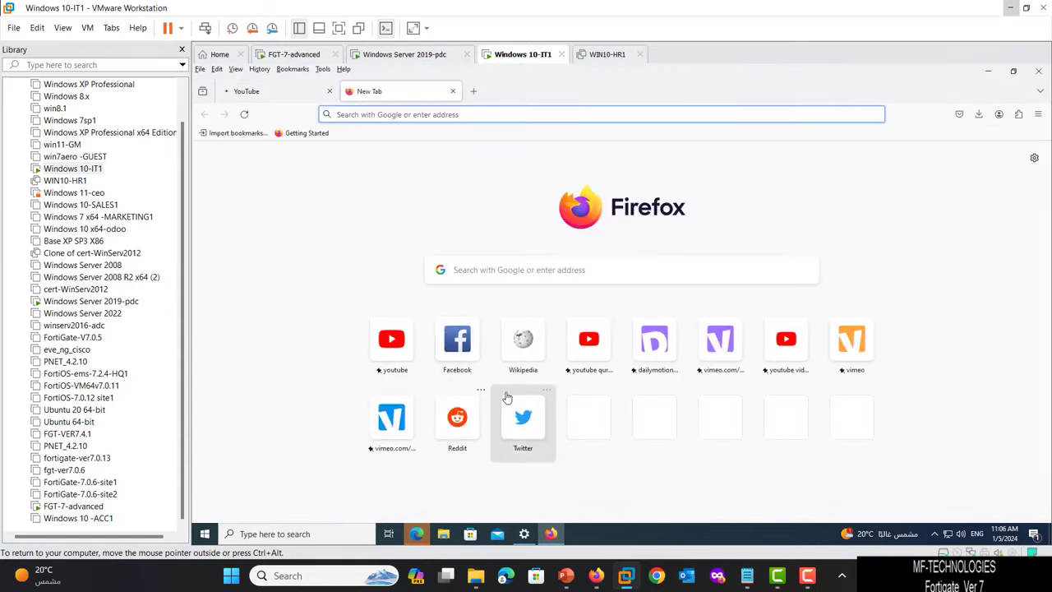
pyautogui.click(504, 364)
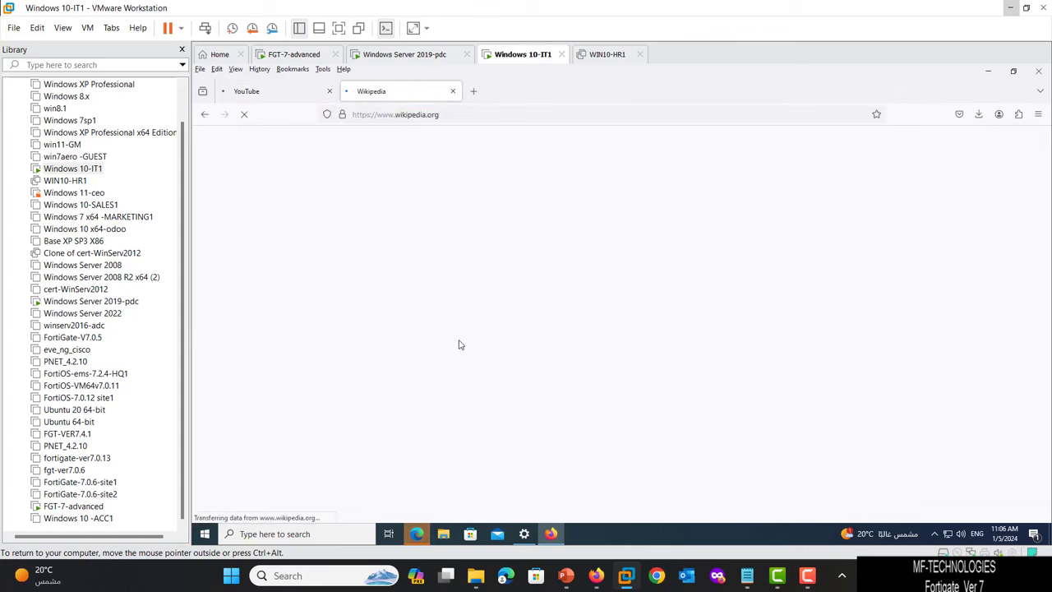
pyautogui.click(452, 91)
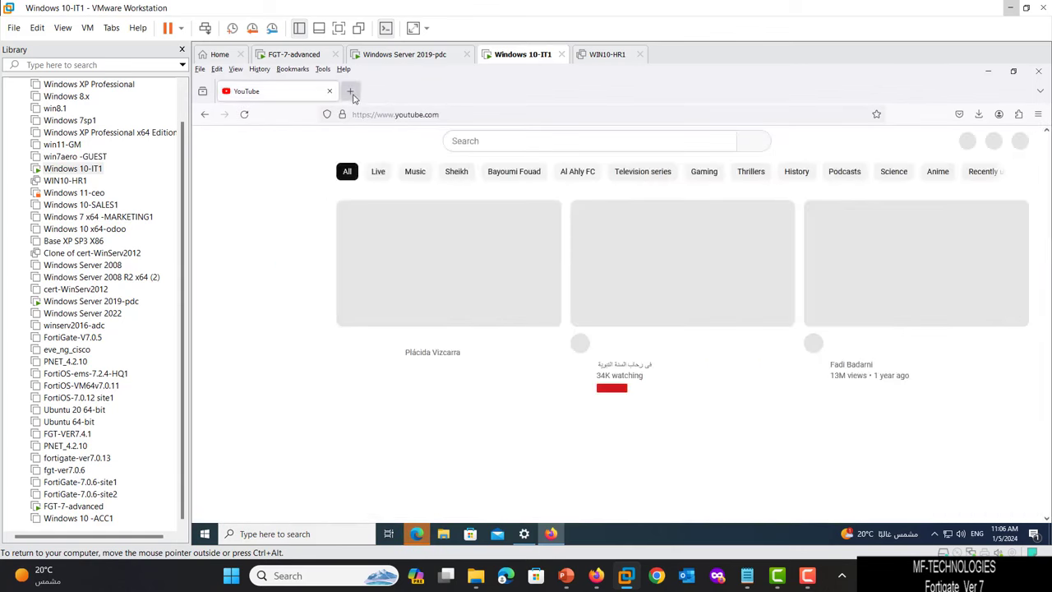
pyautogui.click(350, 91)
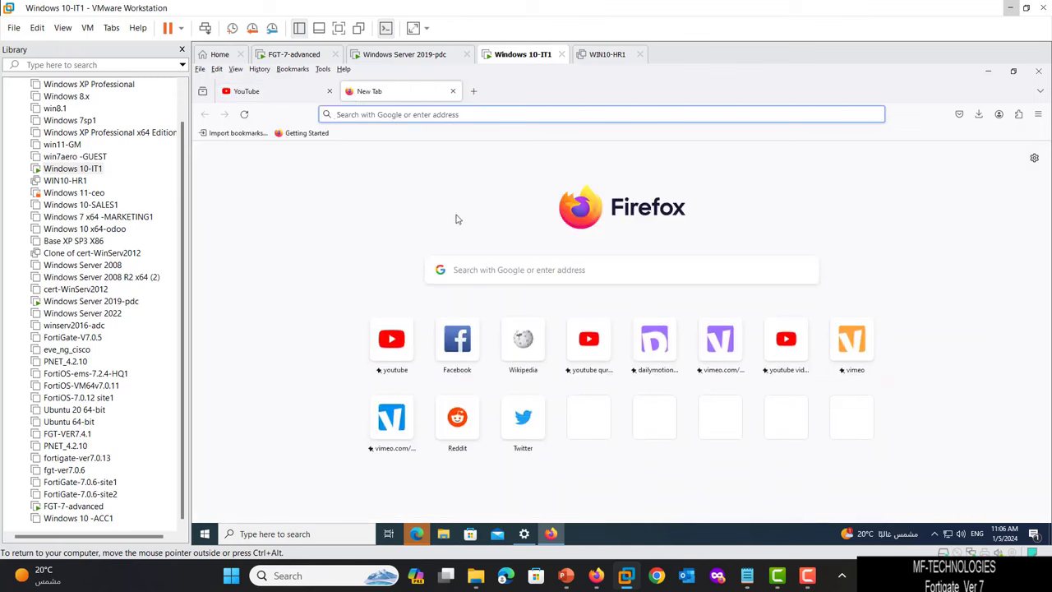
pyautogui.write('vimeo.')
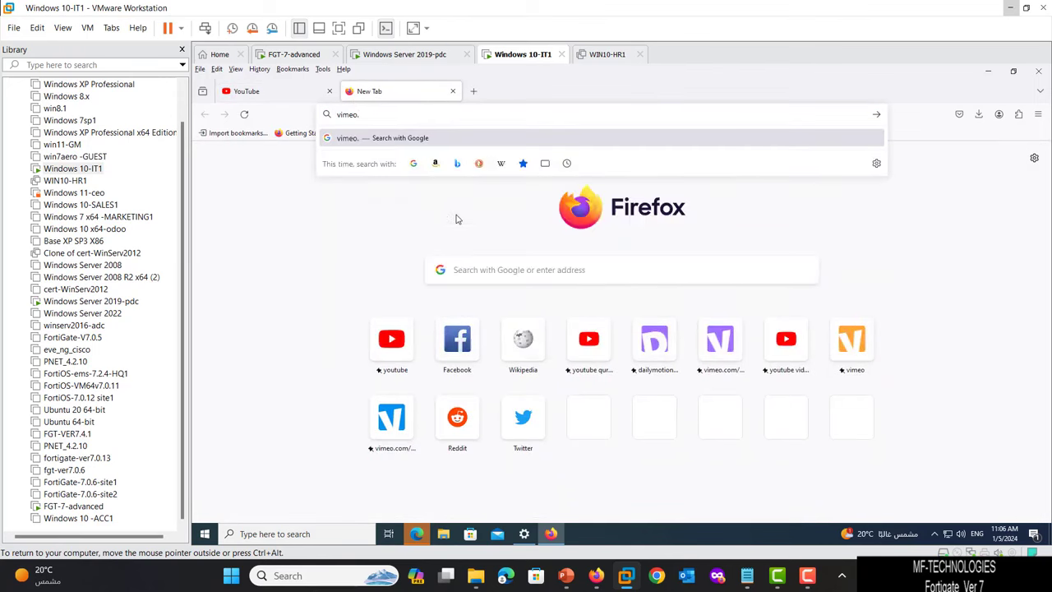
pyautogui.write('com')
pyautogui.press('Return')
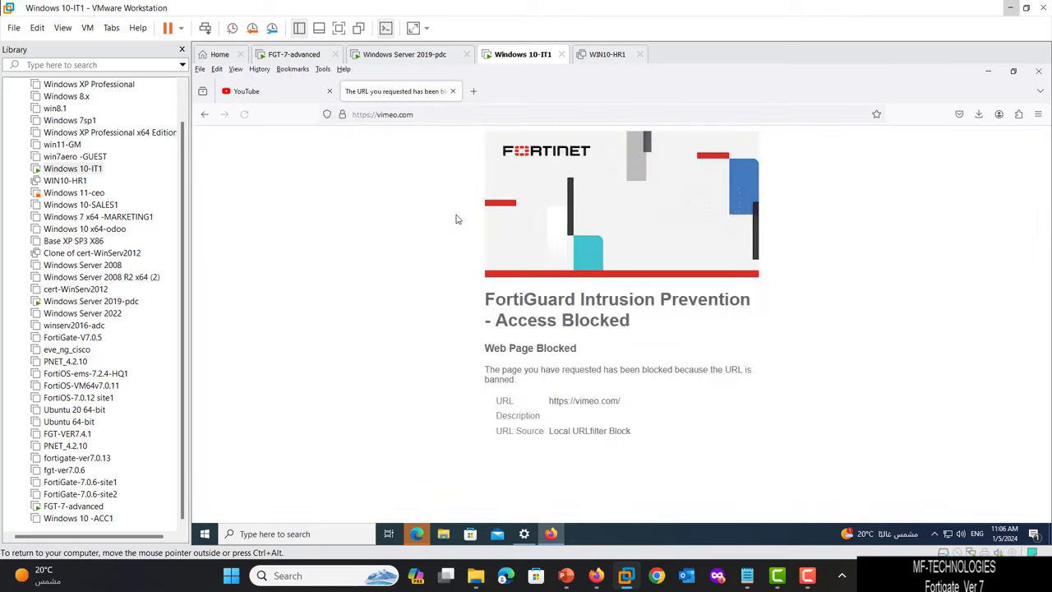
# - Browse to dailymotion.com in a new tab, replacing the misspelled dailtmotion.com attempt
pyautogui.click(473, 92)
pyautogui.write('d')
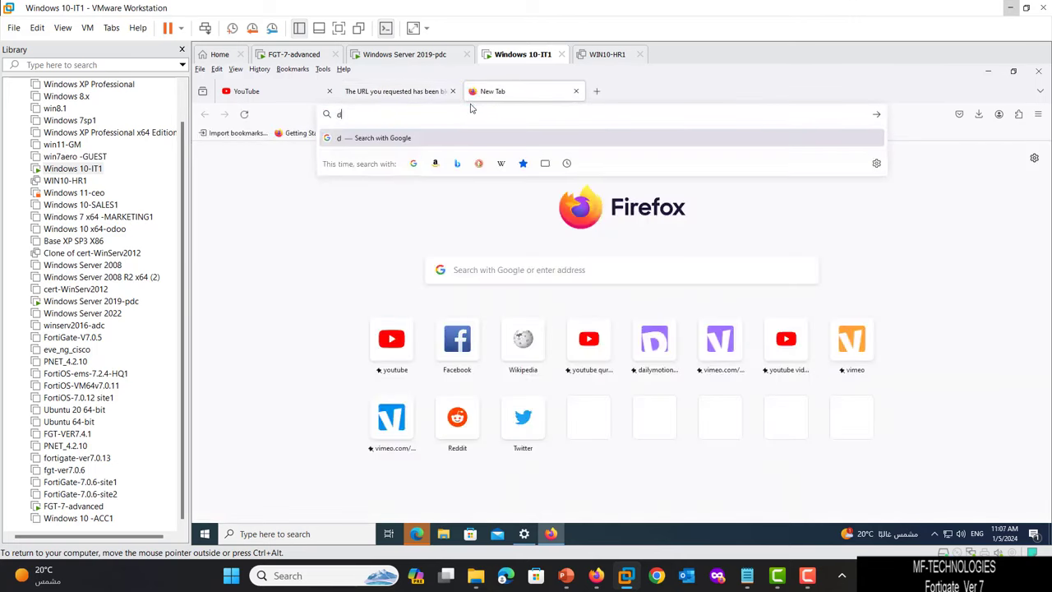
pyautogui.write('ailtm')
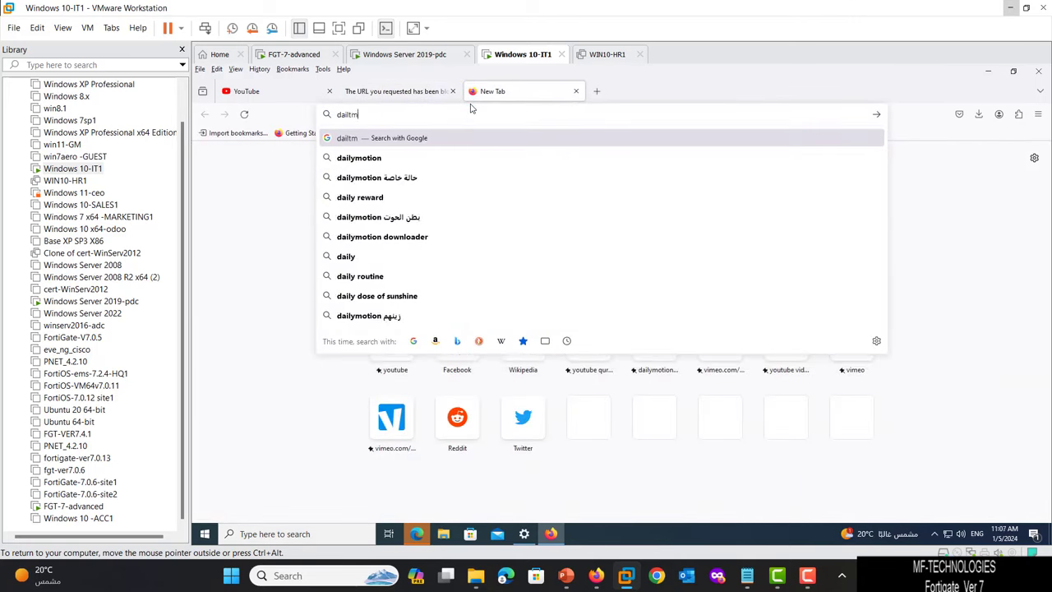
pyautogui.write('oti')
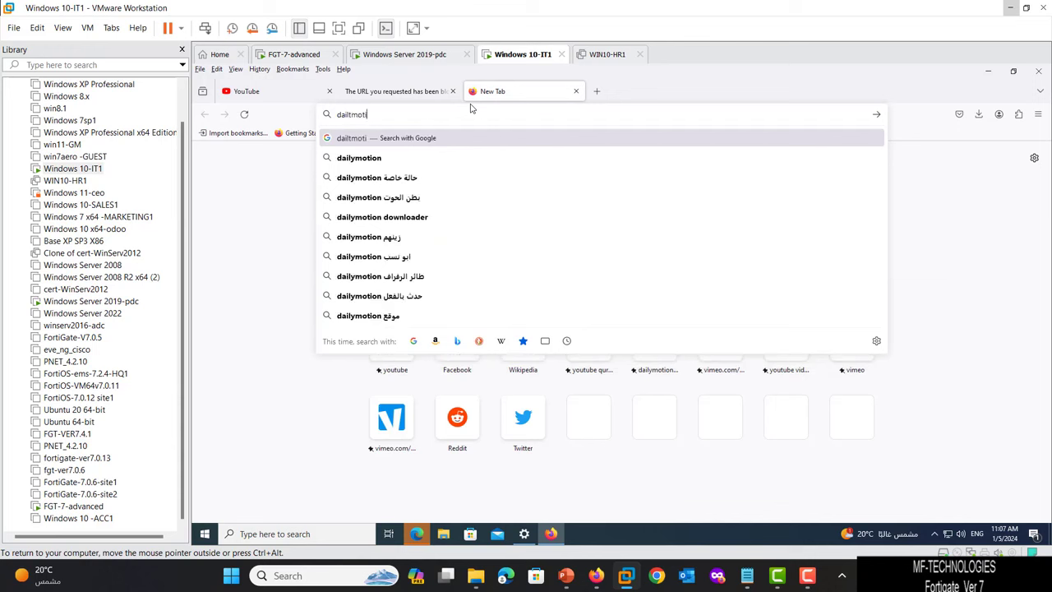
pyautogui.write('on.com')
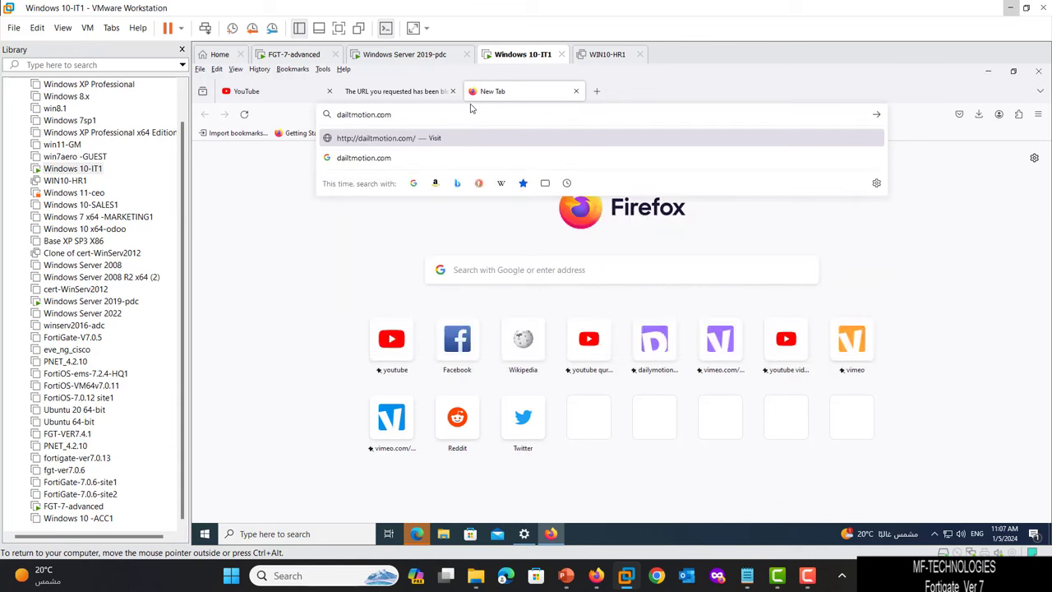
pyautogui.press('Return')
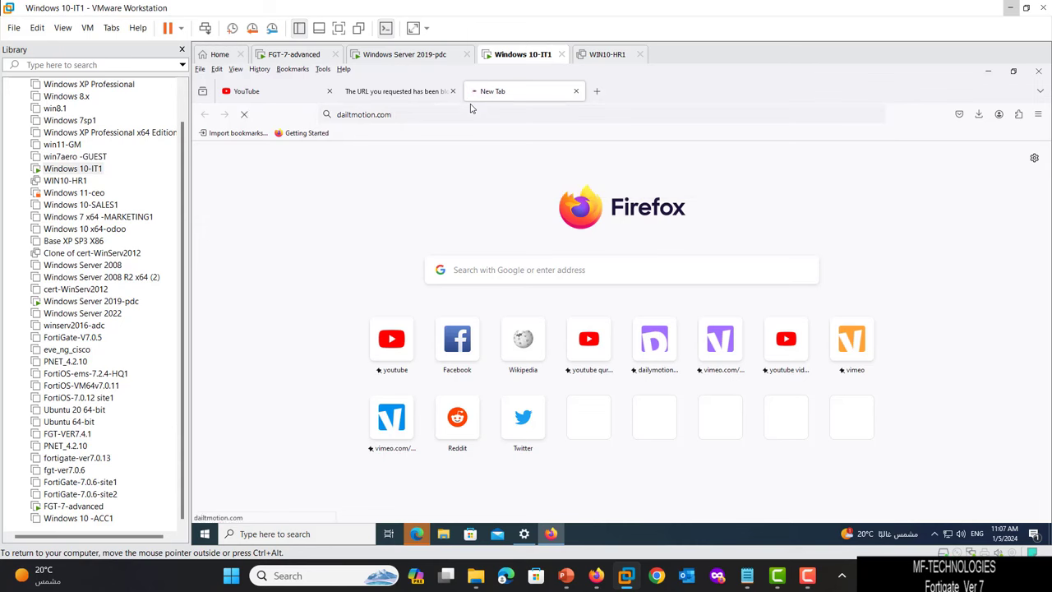
pyautogui.click(576, 92)
pyautogui.click(475, 92)
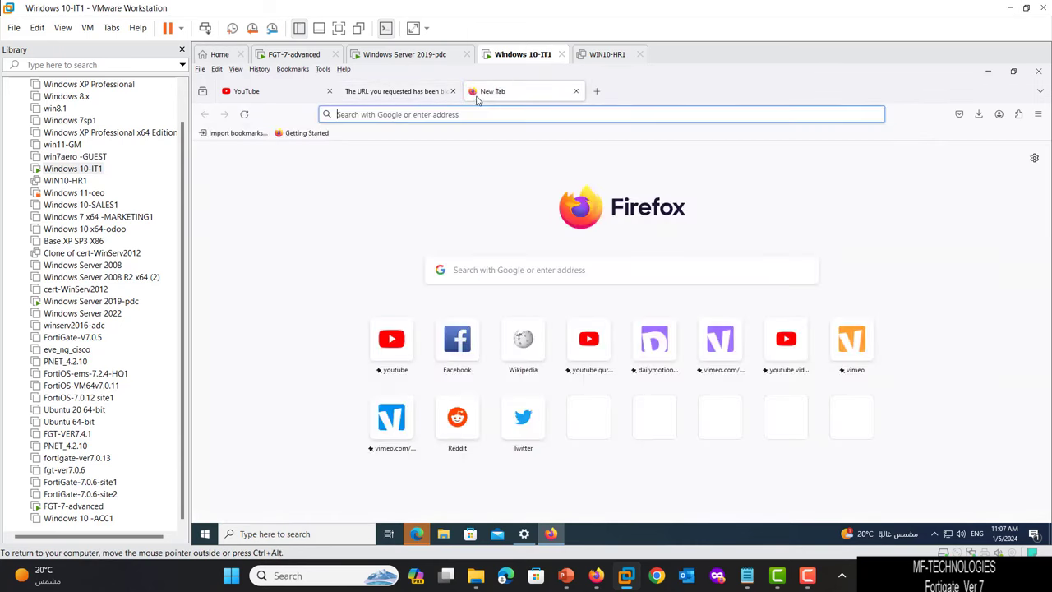
pyautogui.write('daily')
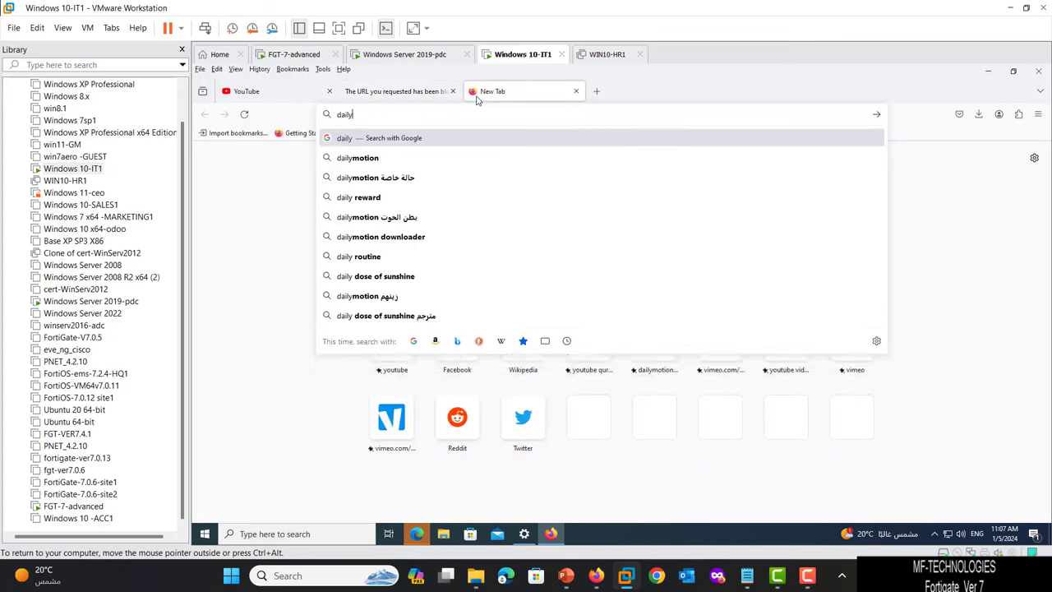
pyautogui.write('motion')
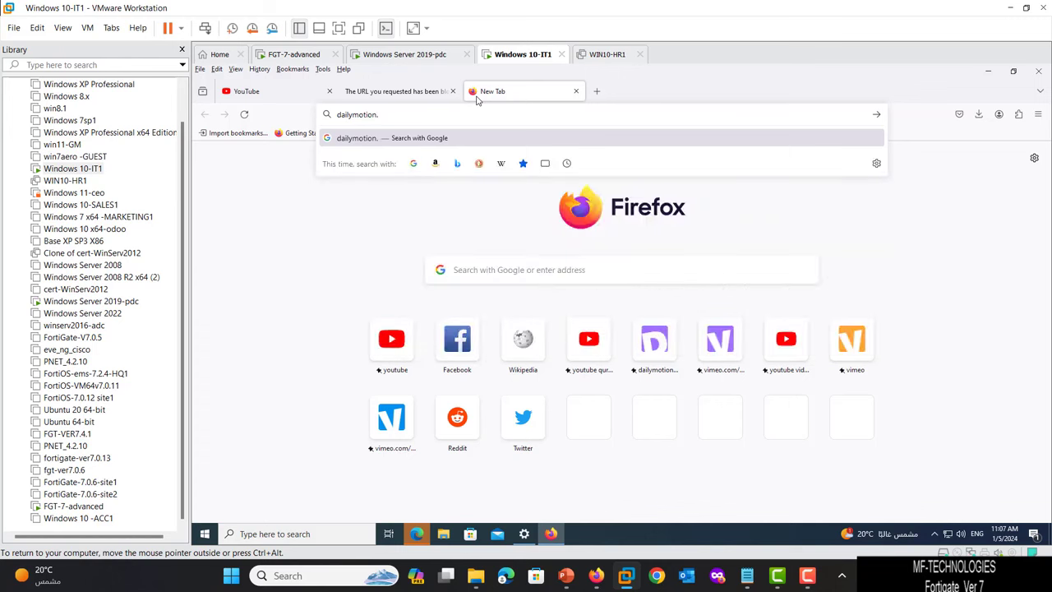
pyautogui.write('.com')
pyautogui.press('Return')
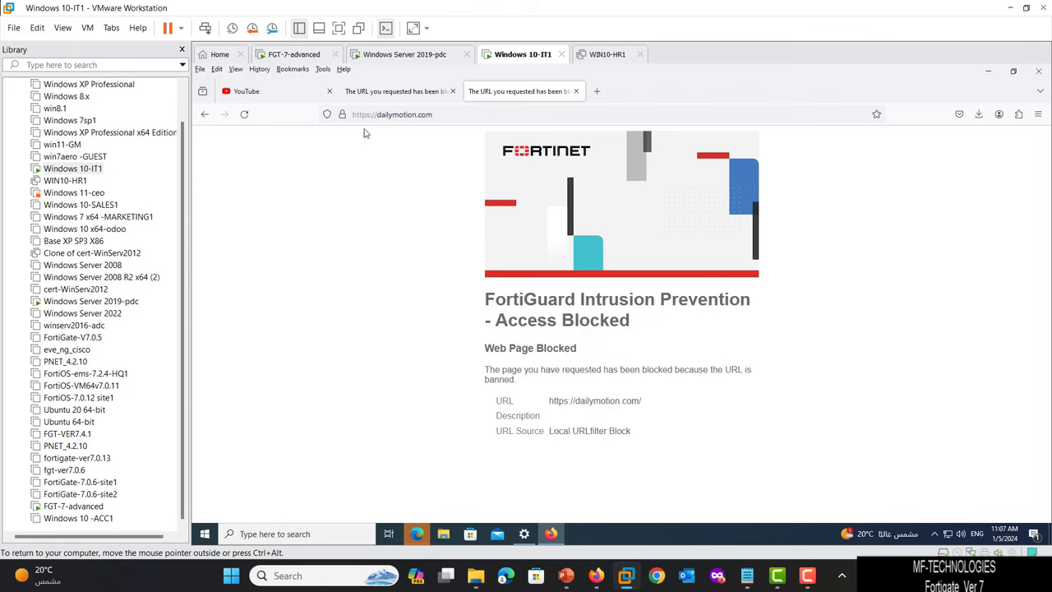
# - Confirm vimeo is blocked, play and pause a recommended YouTube video, then reopen policy 3
pyautogui.click(394, 92)
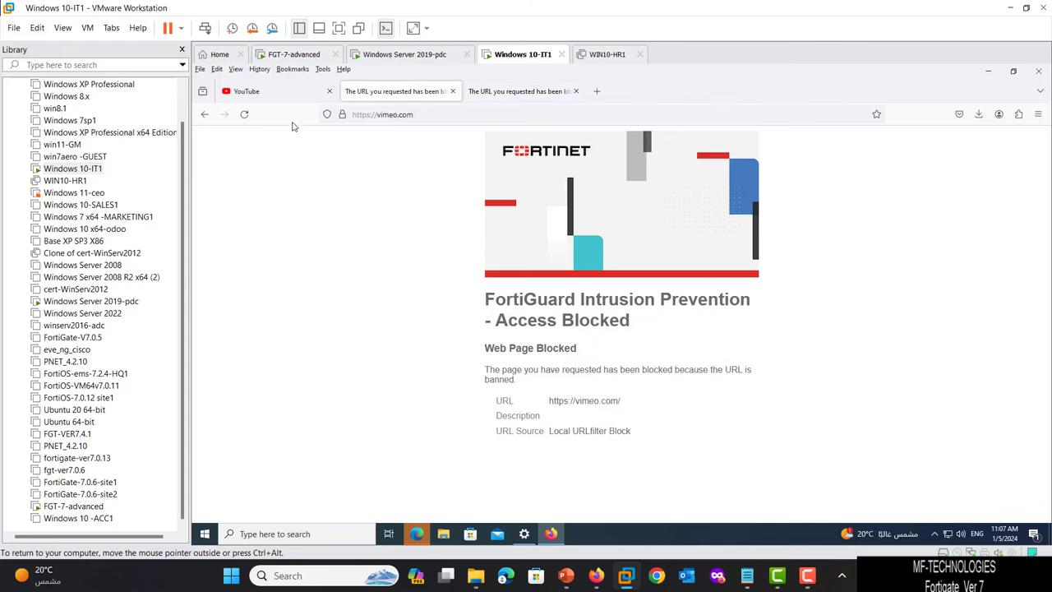
pyautogui.click(296, 91)
pyautogui.scroll(-2, 601, 359)
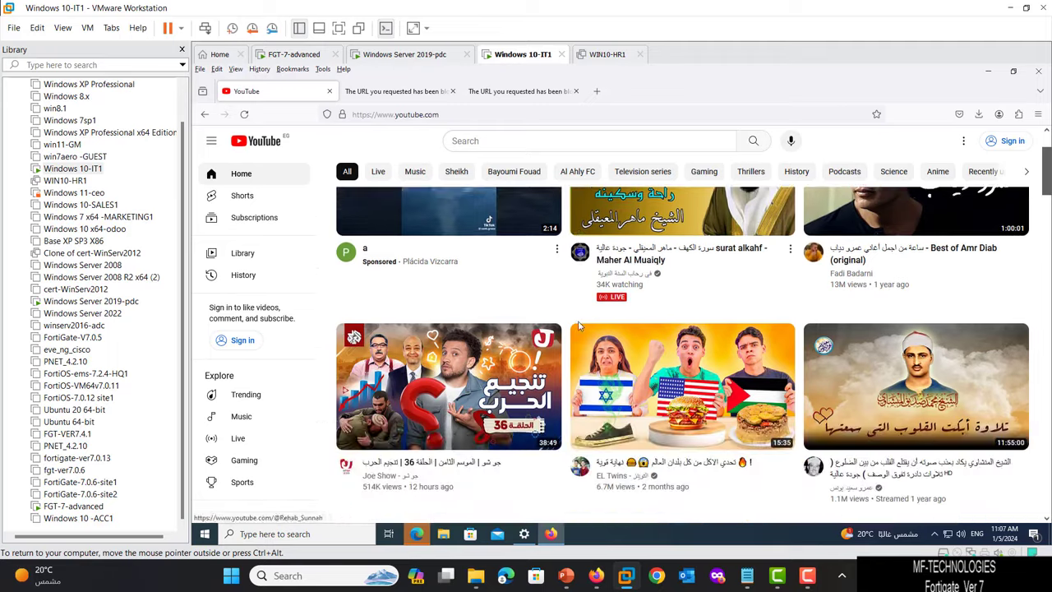
pyautogui.click(822, 345)
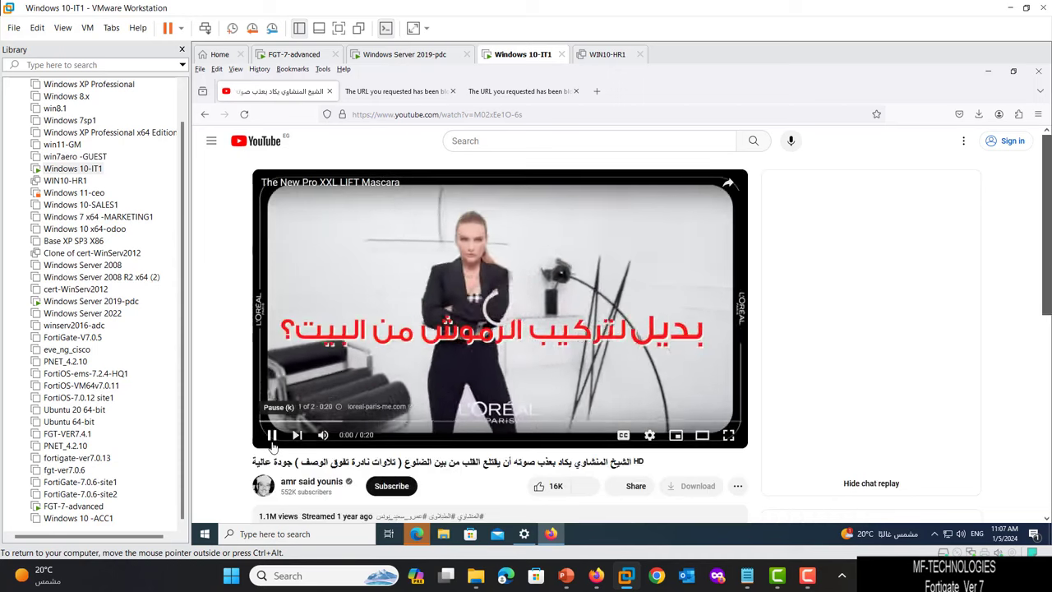
pyautogui.click(272, 435)
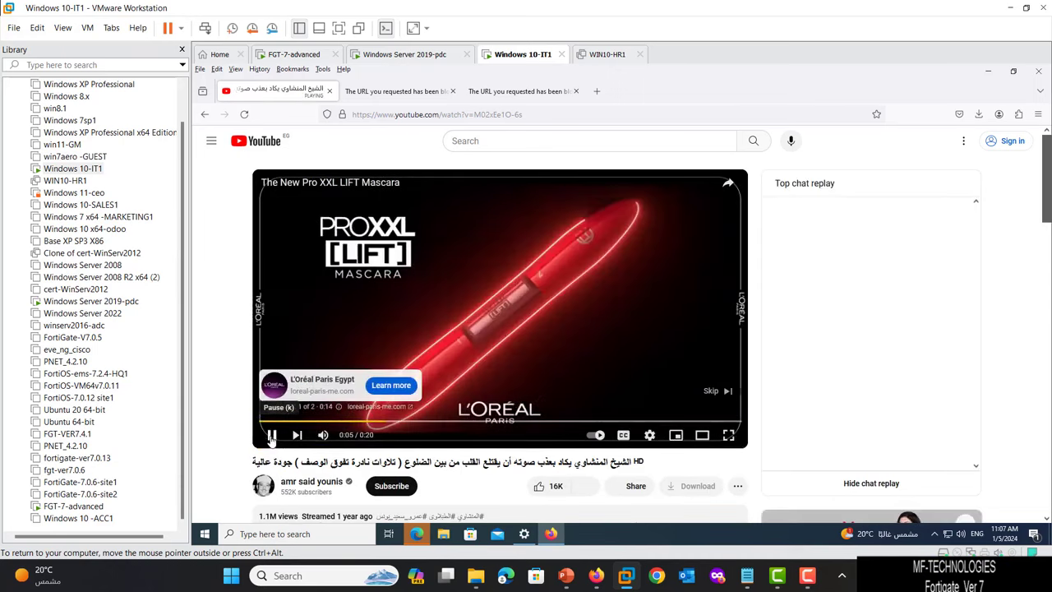
pyautogui.click(1010, 8)
pyautogui.doubleClick(368, 294)
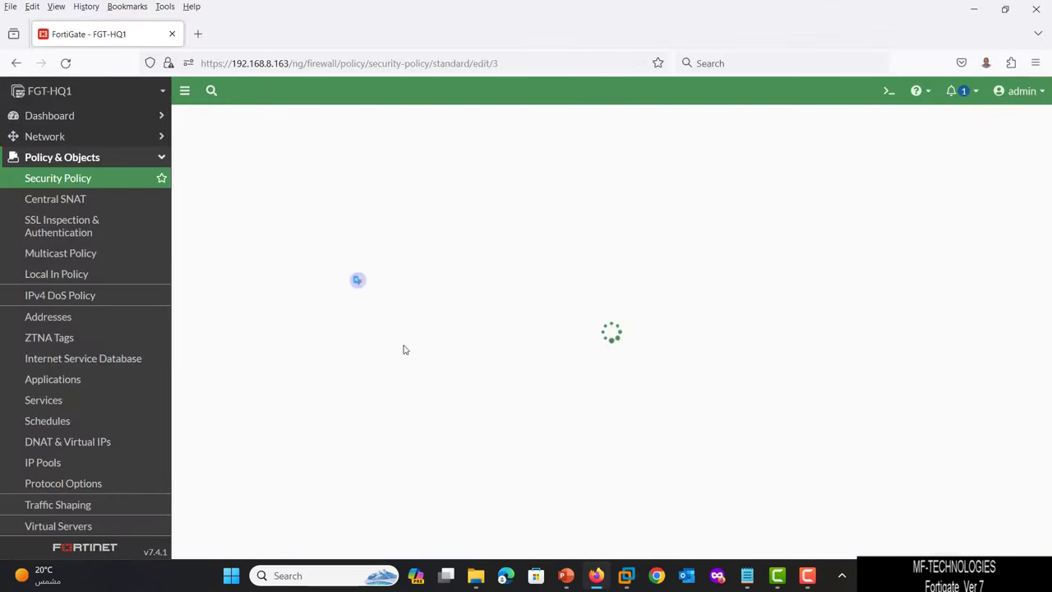
# - Open the 'policy based lab' web filter profile from policy 3's Security Profiles section
pyautogui.scroll(-3, 534, 362)
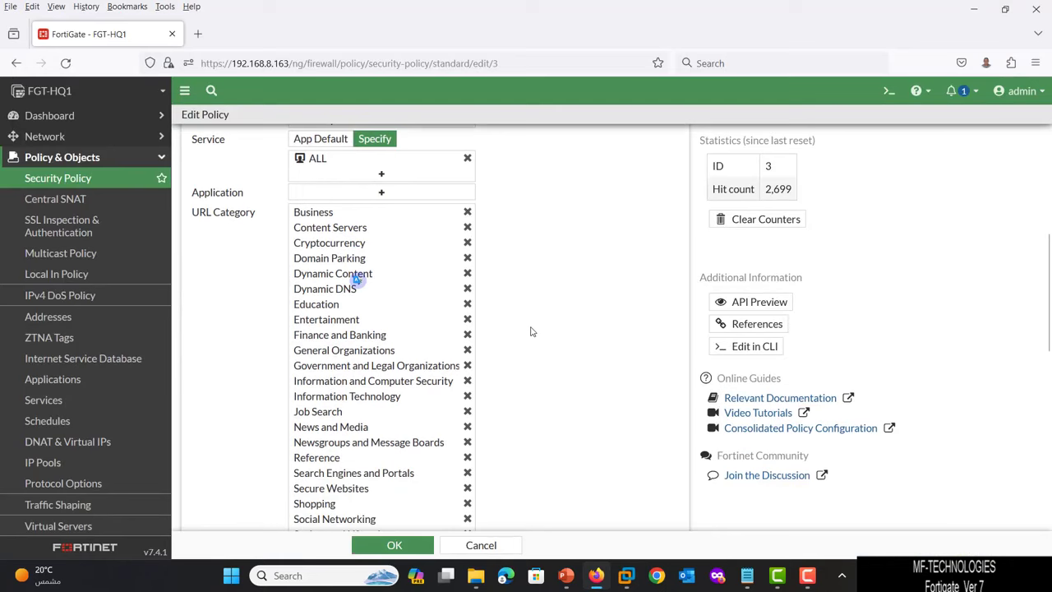
pyautogui.scroll(-4, 530, 333)
pyautogui.scroll(1, 521, 337)
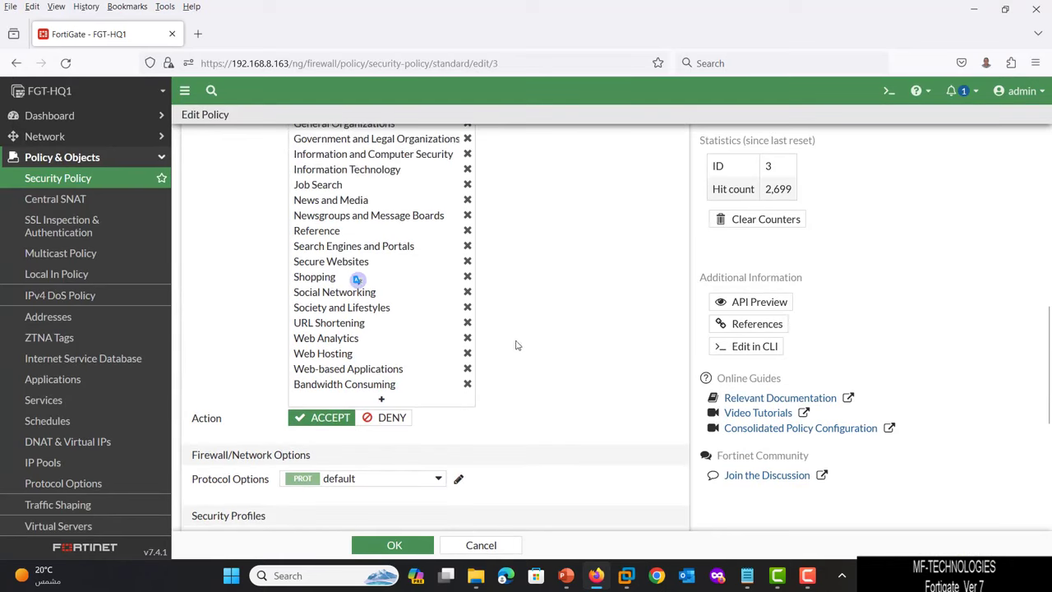
pyautogui.scroll(-3, 513, 288)
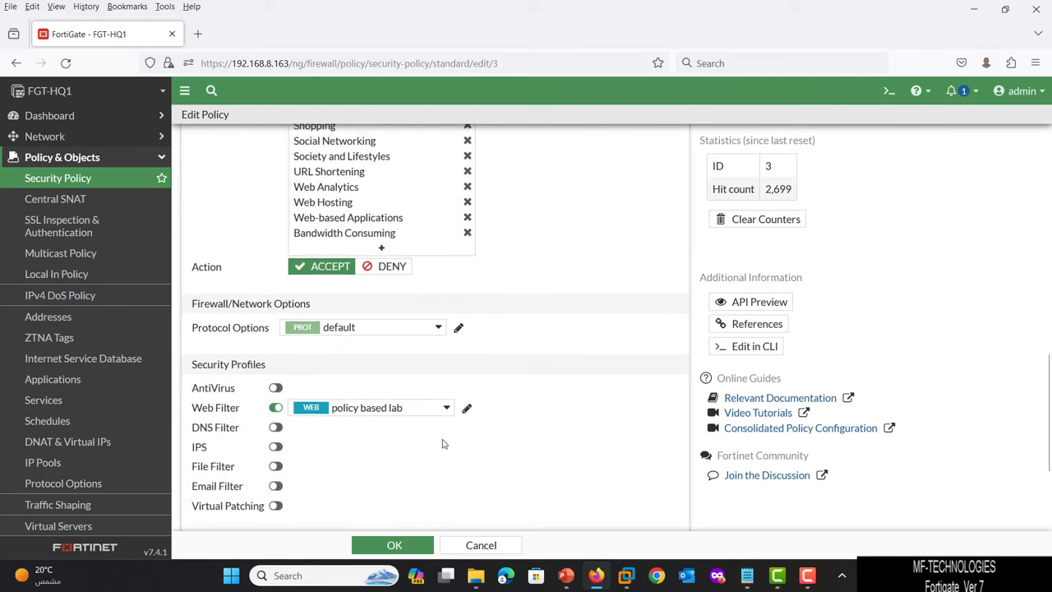
pyautogui.click(467, 409)
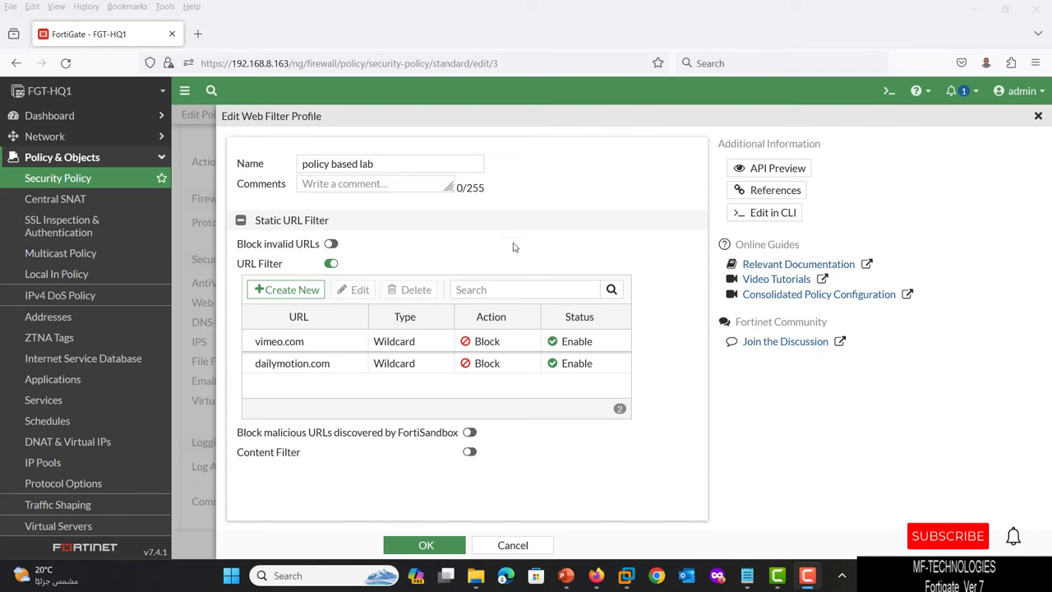
pyautogui.click(469, 529)
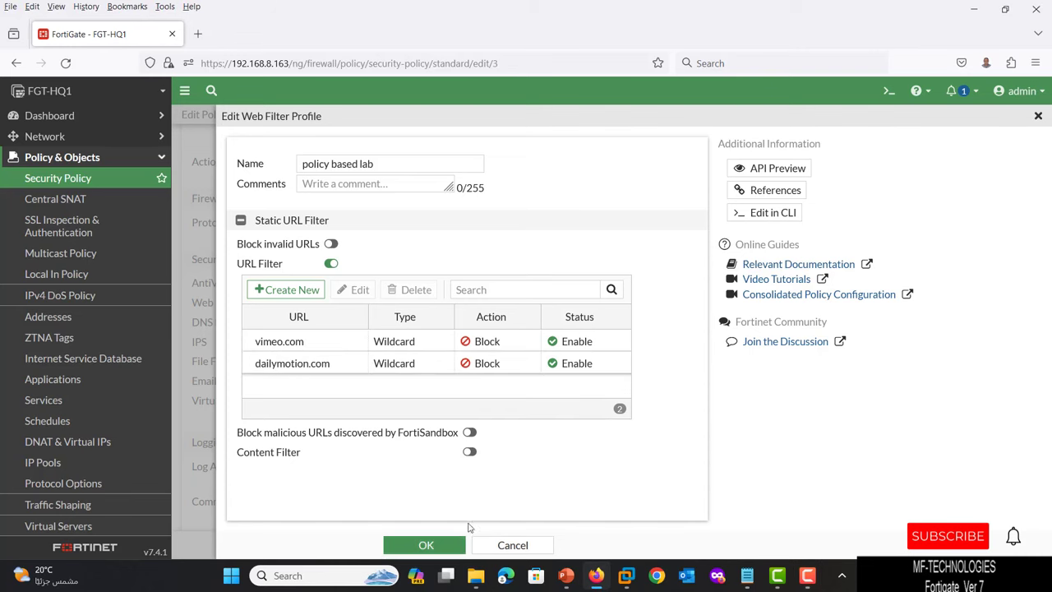
# - Turn Web Filter off on policy 3, remove the Streaming Media and Download URL categories, and save
pyautogui.click(456, 544)
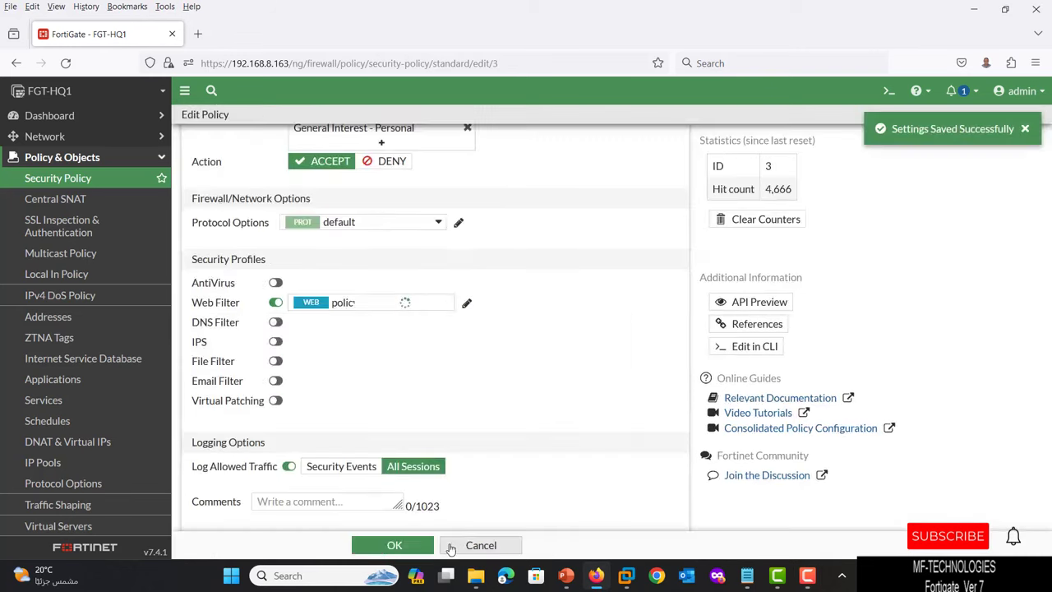
pyautogui.click(275, 302)
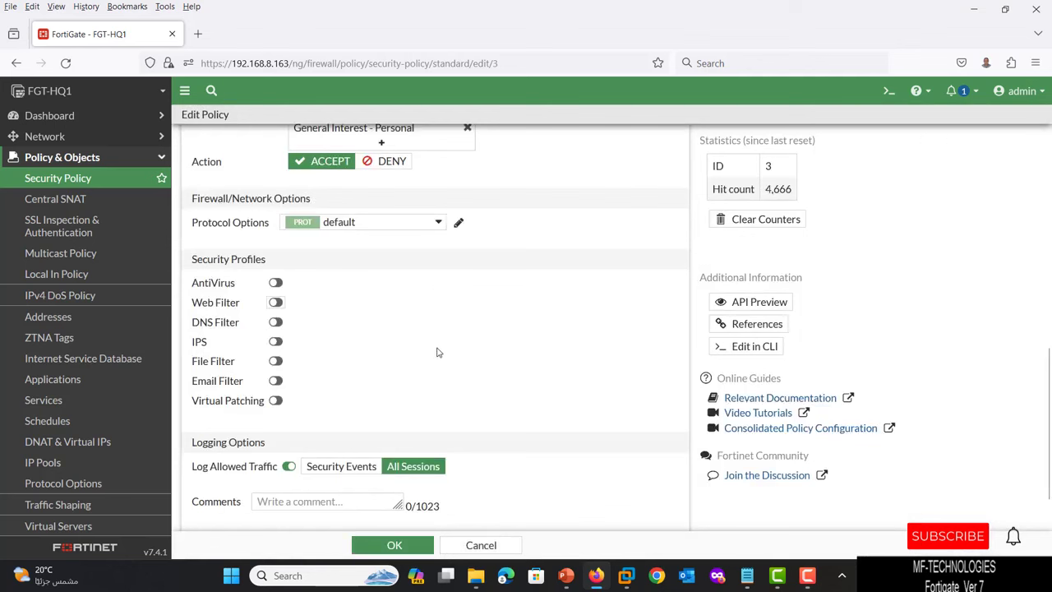
pyautogui.scroll(5, 436, 350)
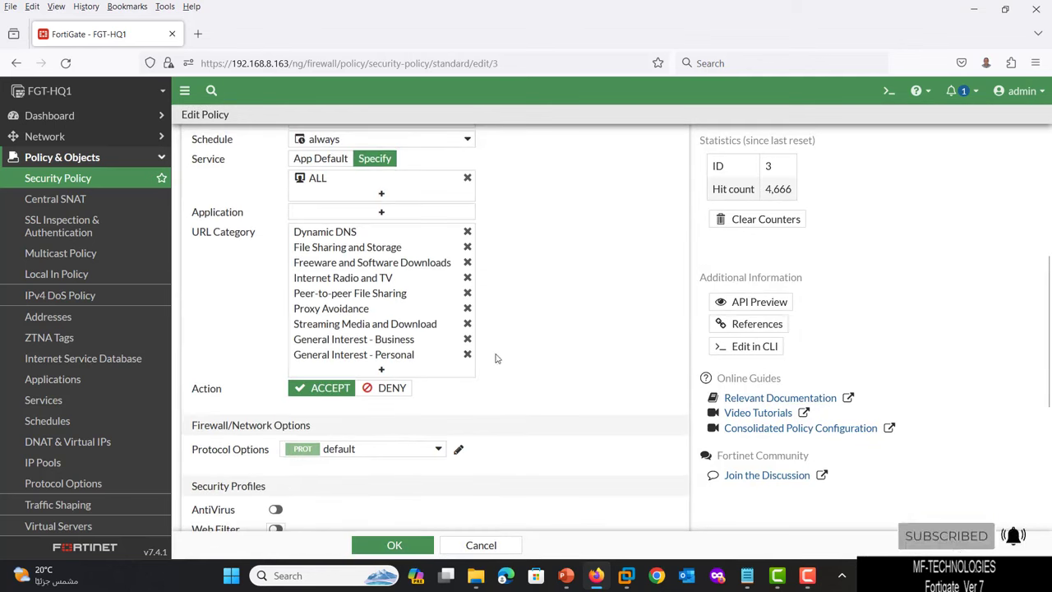
pyautogui.click(467, 324)
pyautogui.click(228, 313)
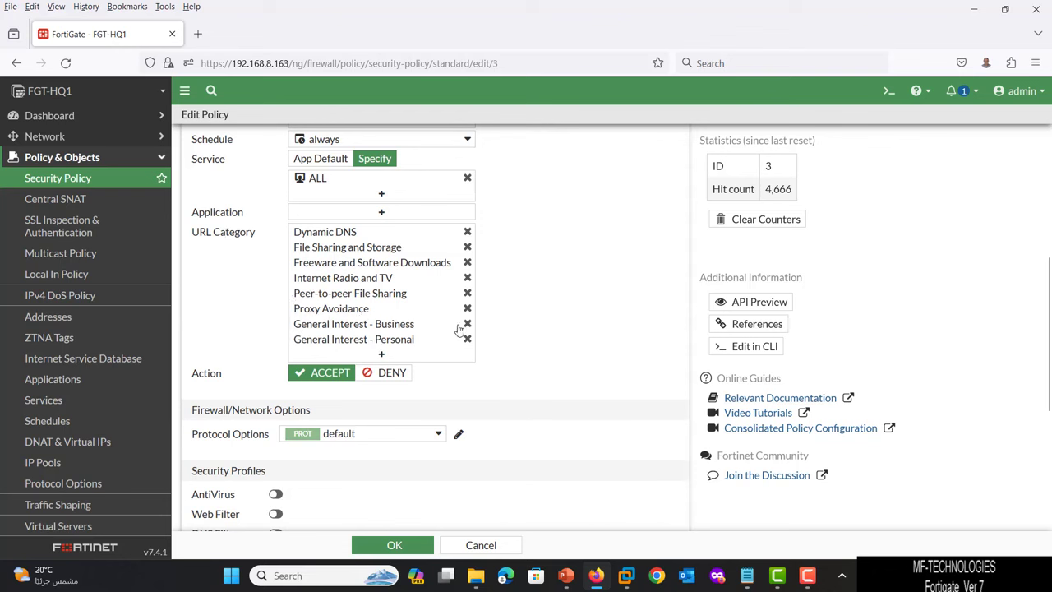
pyautogui.scroll(-2, 484, 326)
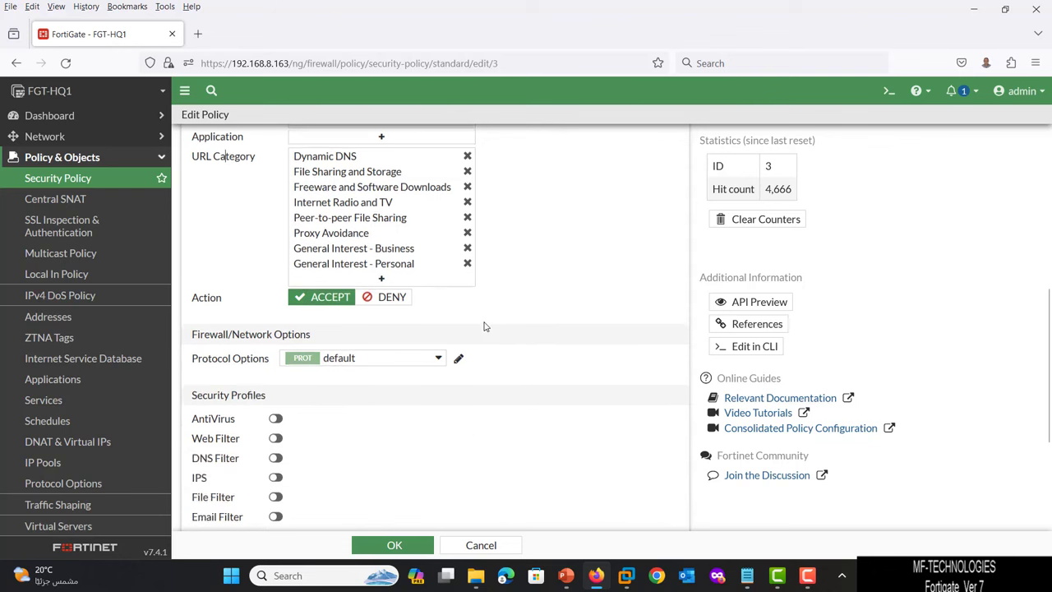
pyautogui.click(394, 545)
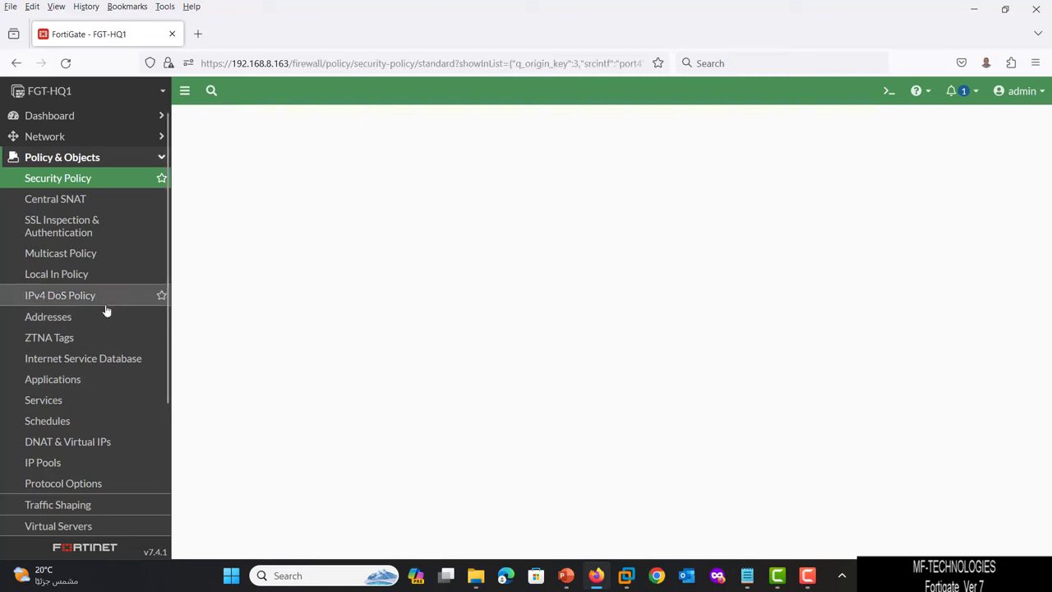
pyautogui.scroll(-3, 106, 304)
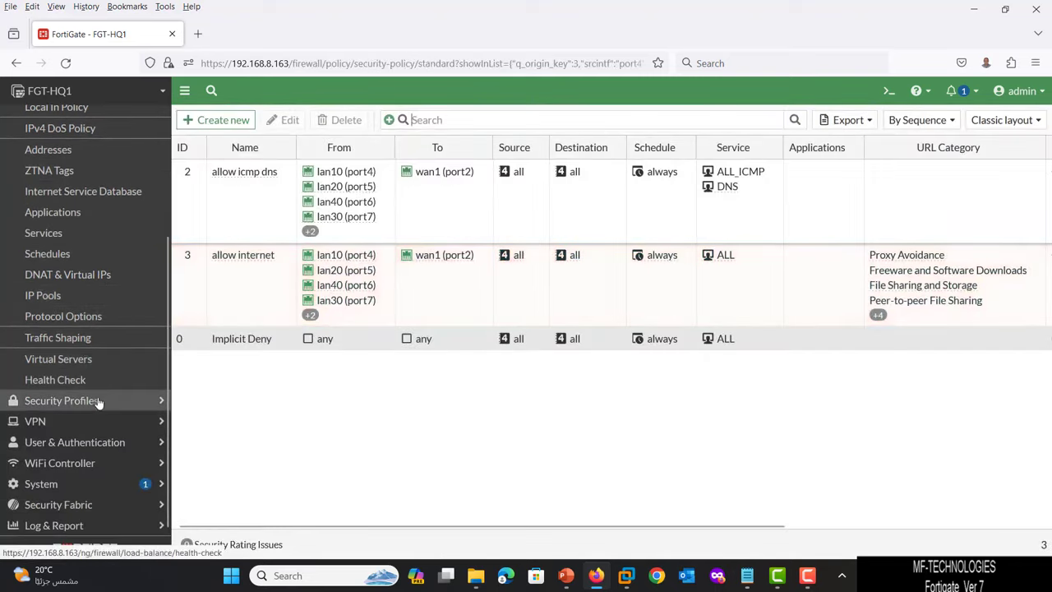
# - Create an enabled Web Rating Overrides custom category named 'policy based override'
pyautogui.click(66, 400)
pyautogui.click(74, 386)
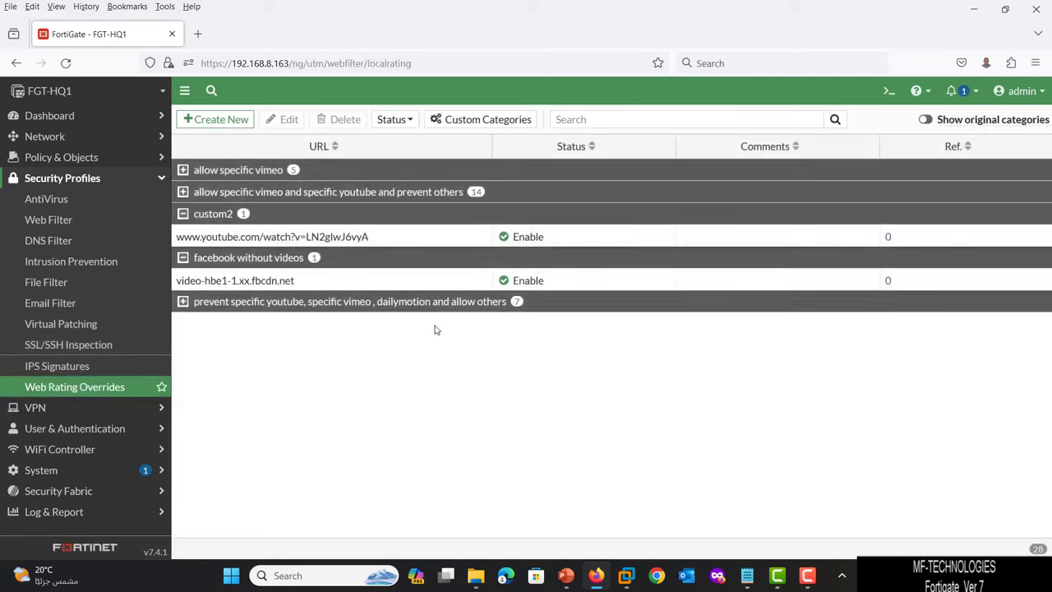
pyautogui.click(476, 123)
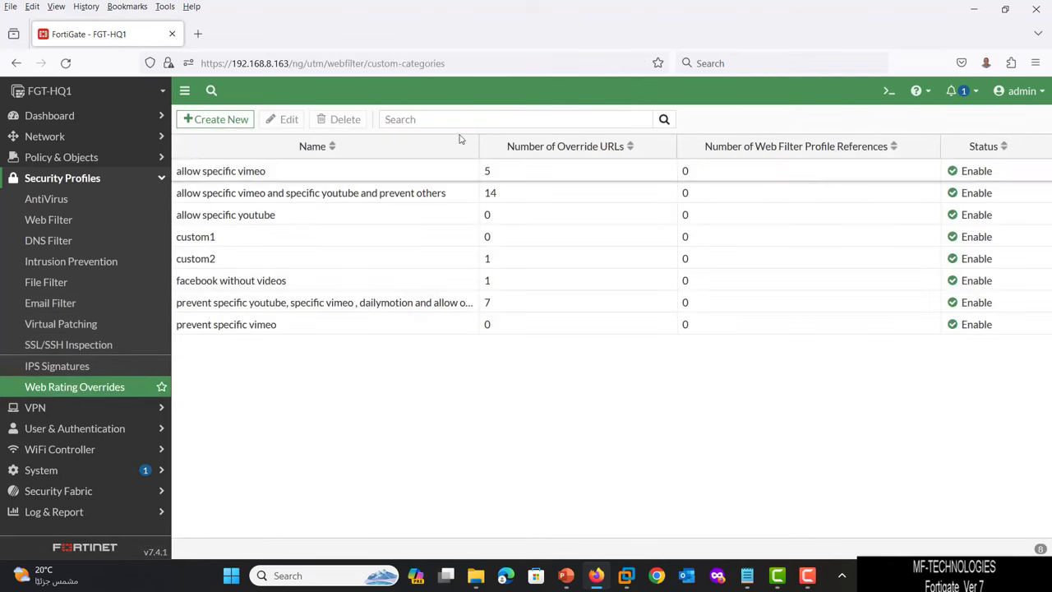
pyautogui.click(216, 119)
pyautogui.click(303, 158)
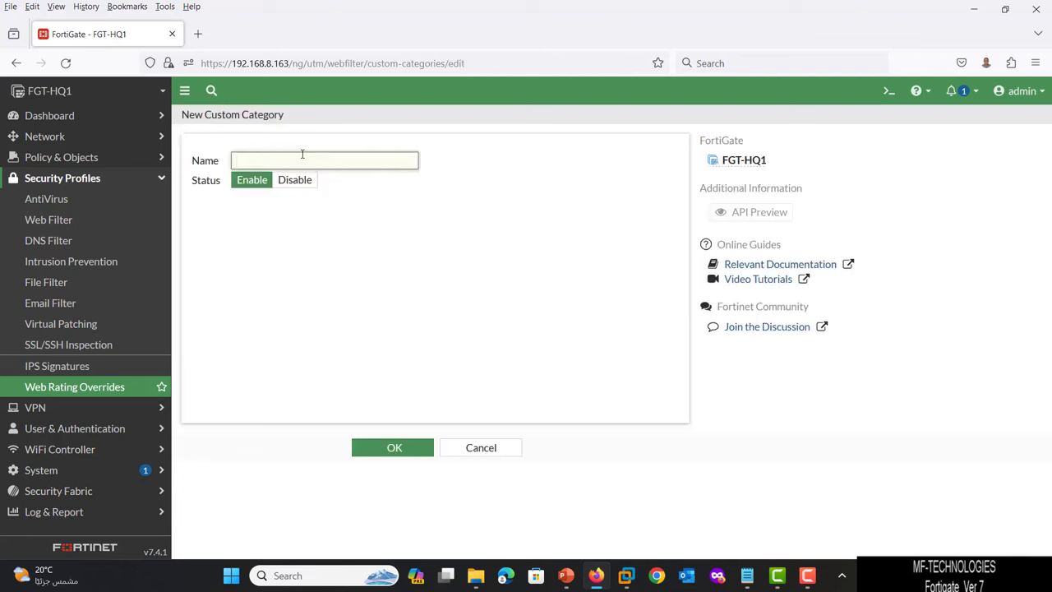
pyautogui.write('policy based override')
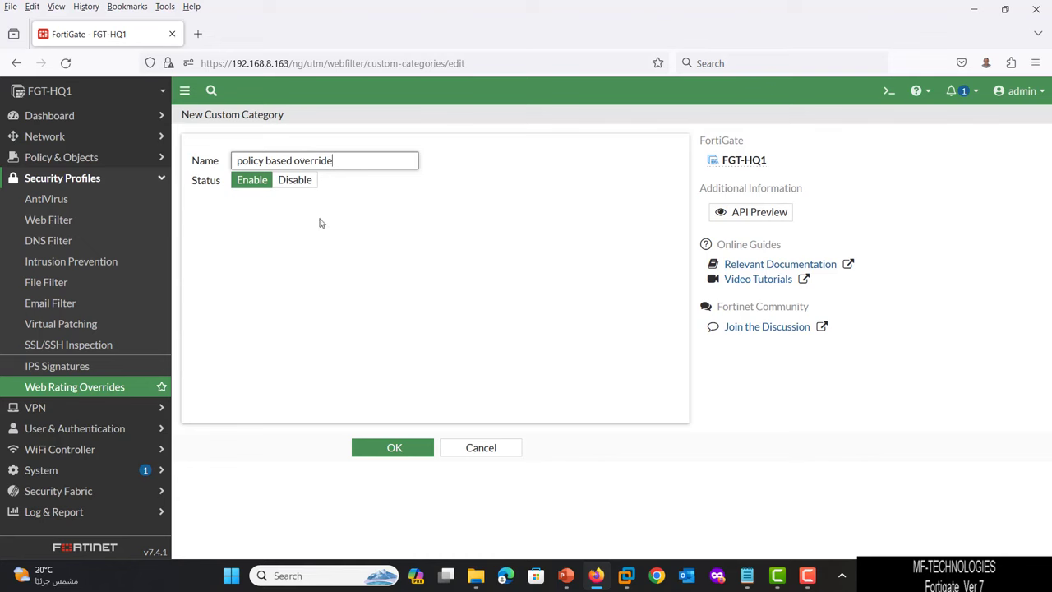
pyautogui.click(406, 448)
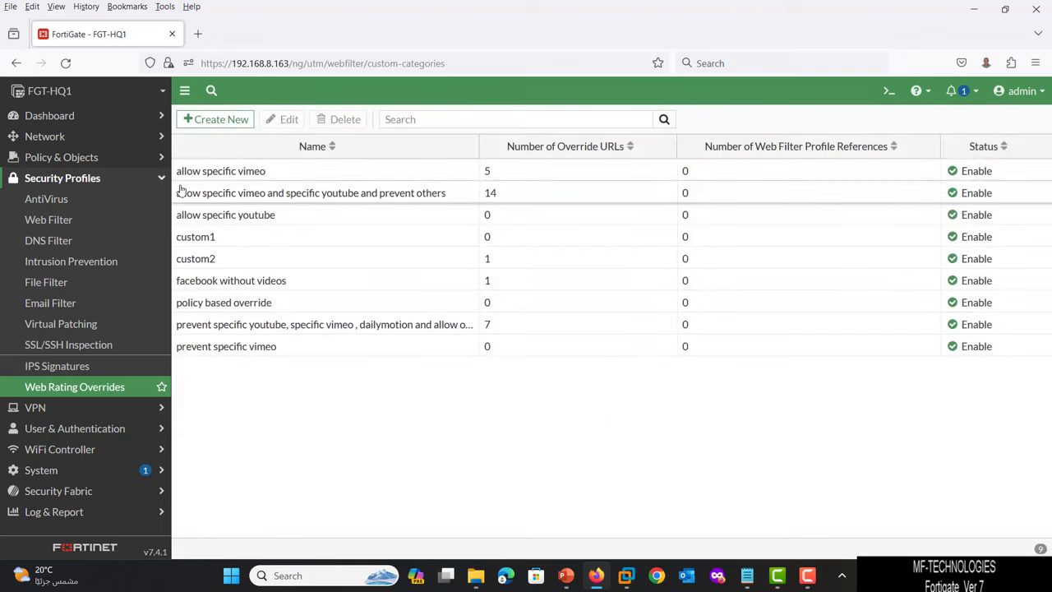
# - Add a vimeo.com web rating override in Custom Categories > policy based override
pyautogui.click(119, 387)
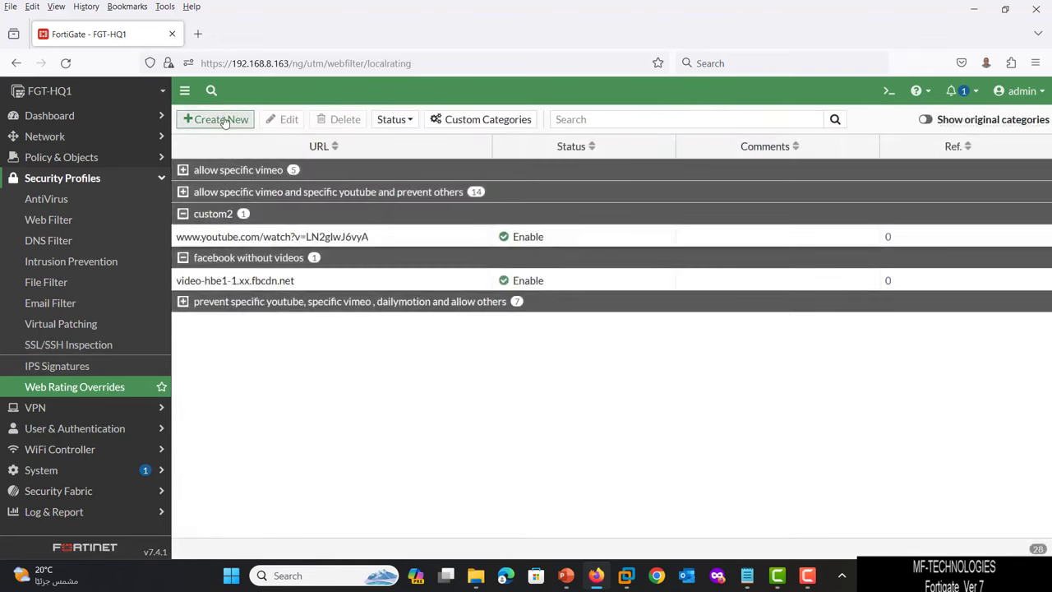
pyautogui.click(216, 119)
pyautogui.click(283, 163)
pyautogui.write('vimeo')
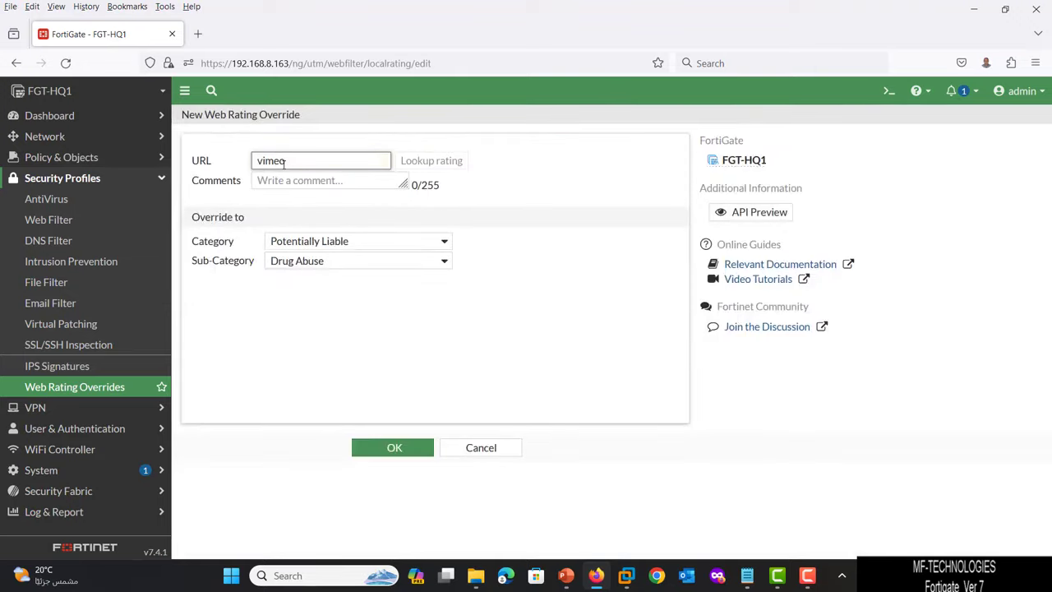
pyautogui.write('.com')
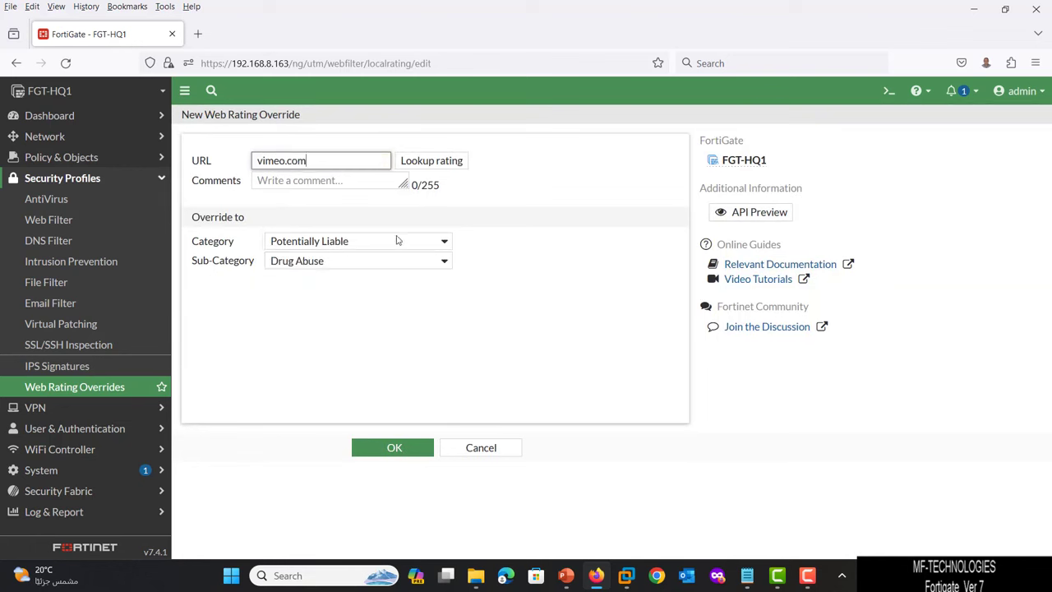
pyautogui.click(397, 240)
pyautogui.click(387, 398)
pyautogui.click(354, 261)
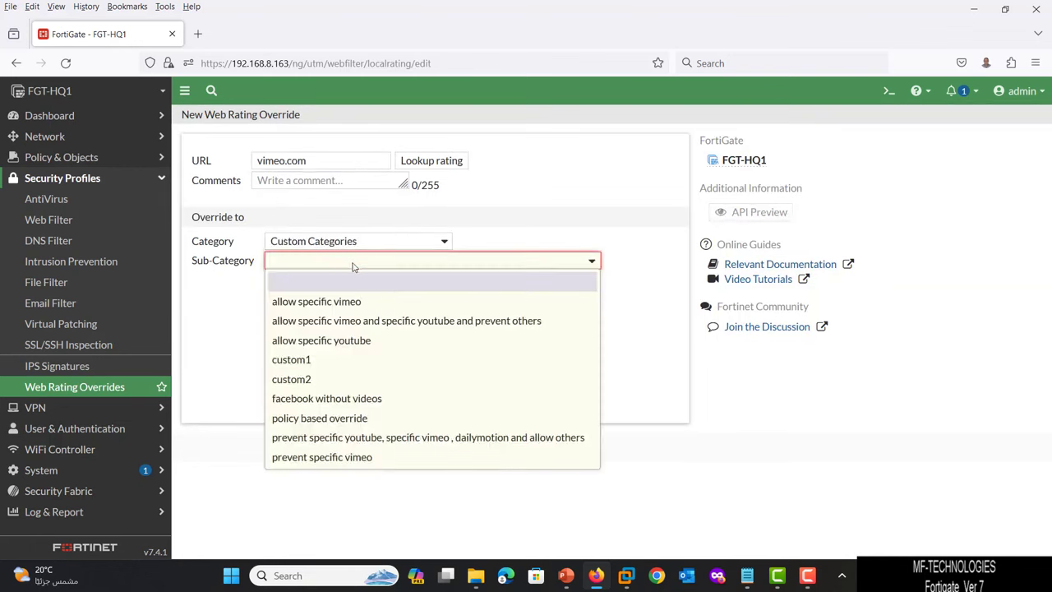
pyautogui.click(326, 418)
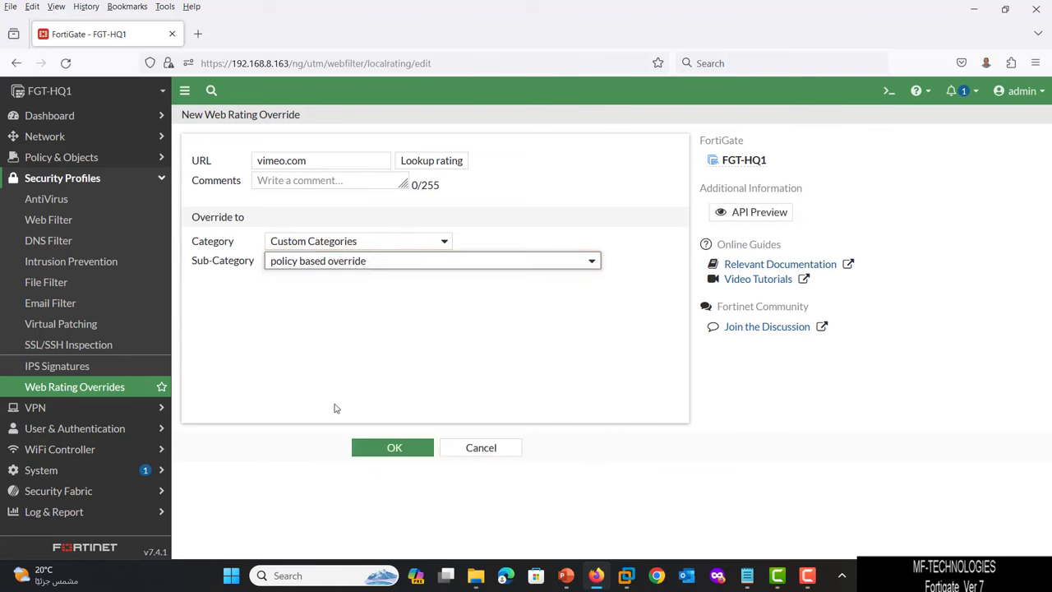
pyautogui.click(385, 453)
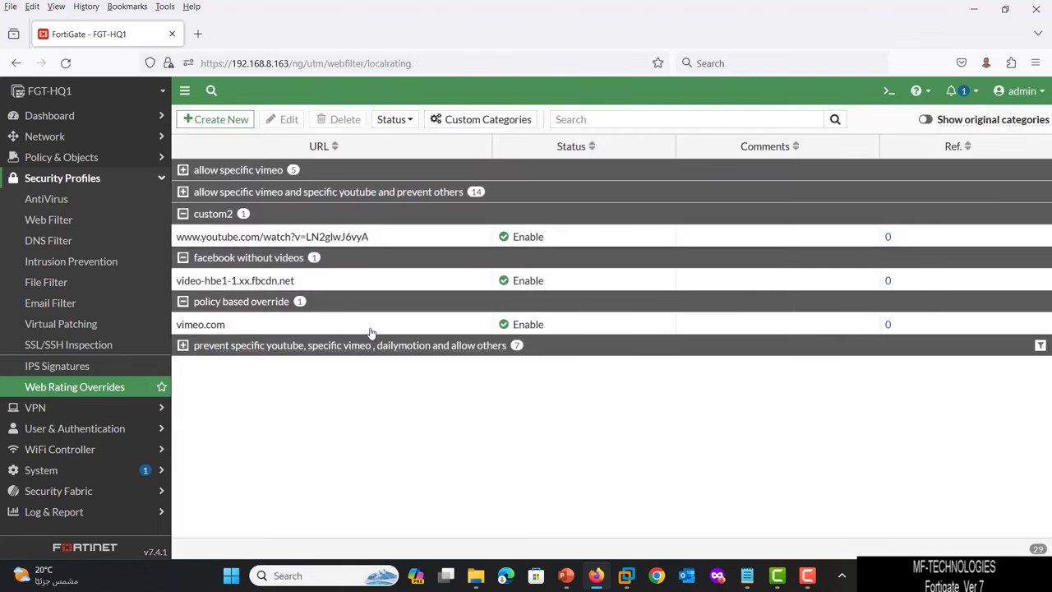
# - Add a vimeocdn.com web rating override in Custom Categories > policy based override
pyautogui.click(220, 119)
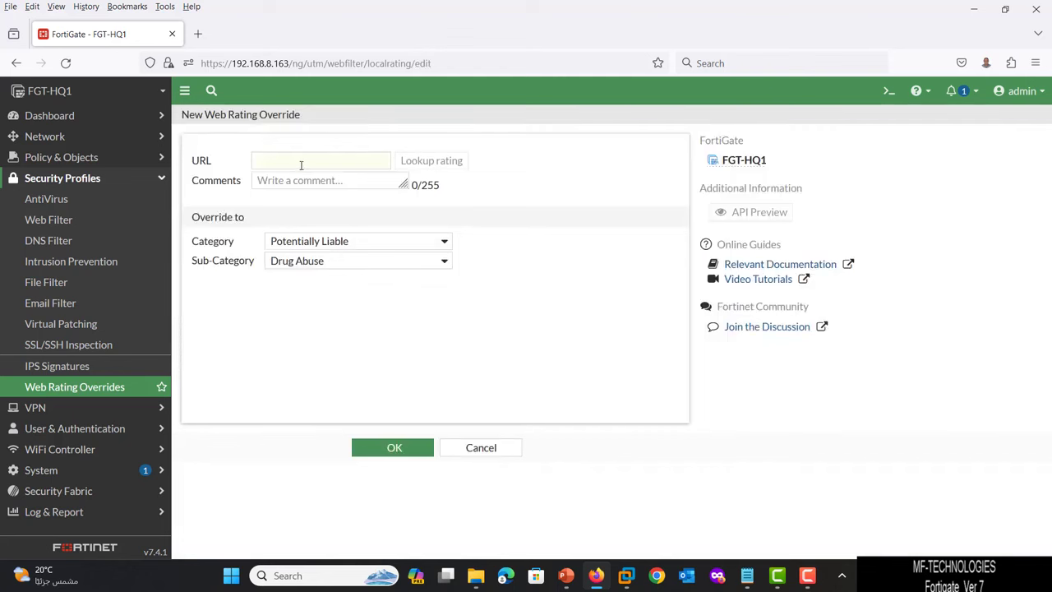
pyautogui.click(301, 165)
pyautogui.write('vi')
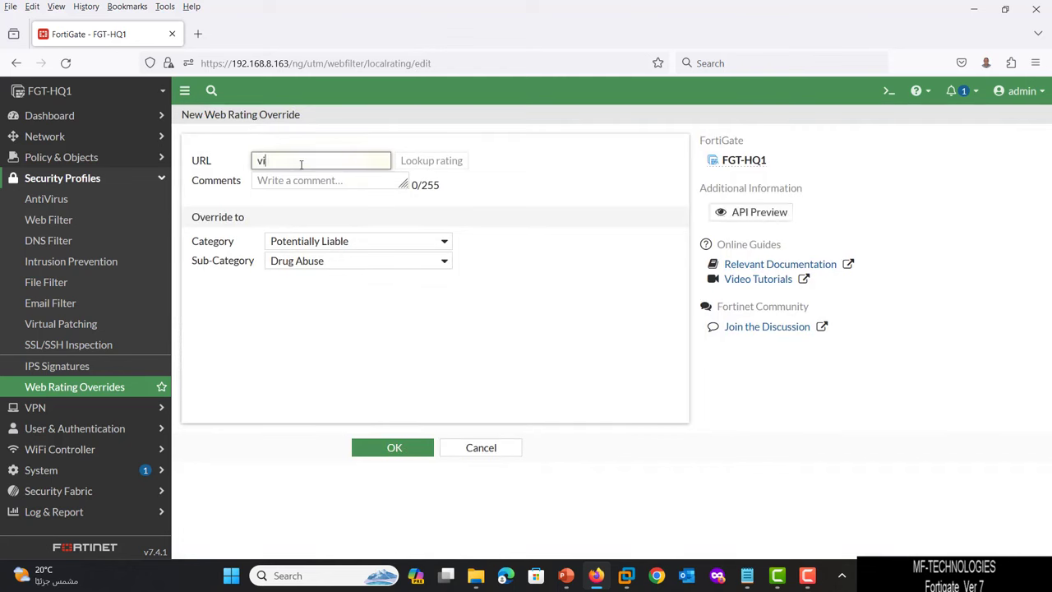
pyautogui.write('meocdn.com')
pyautogui.click(423, 247)
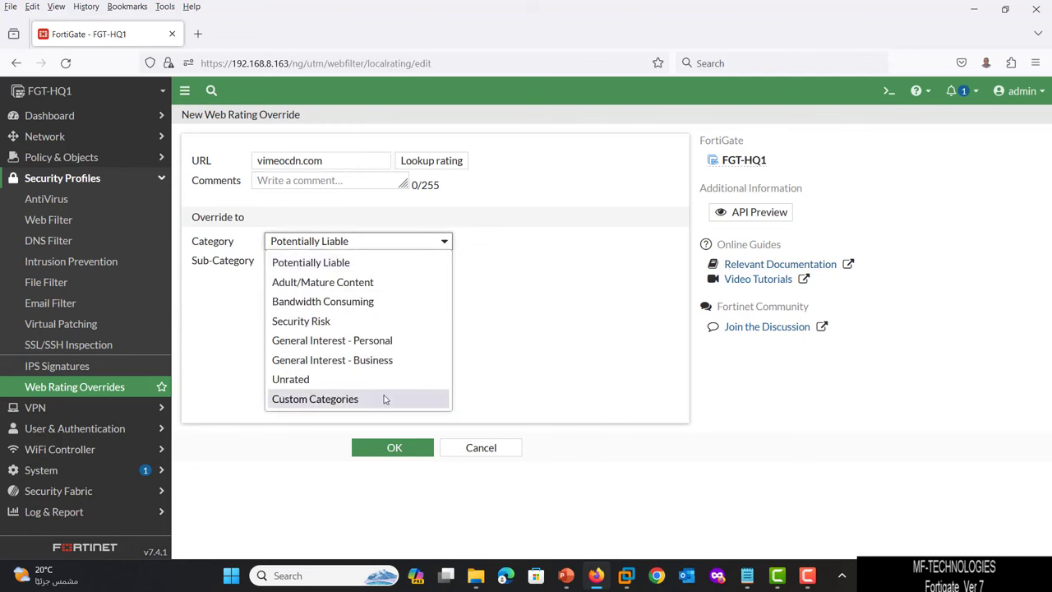
pyautogui.click(362, 399)
pyautogui.click(347, 262)
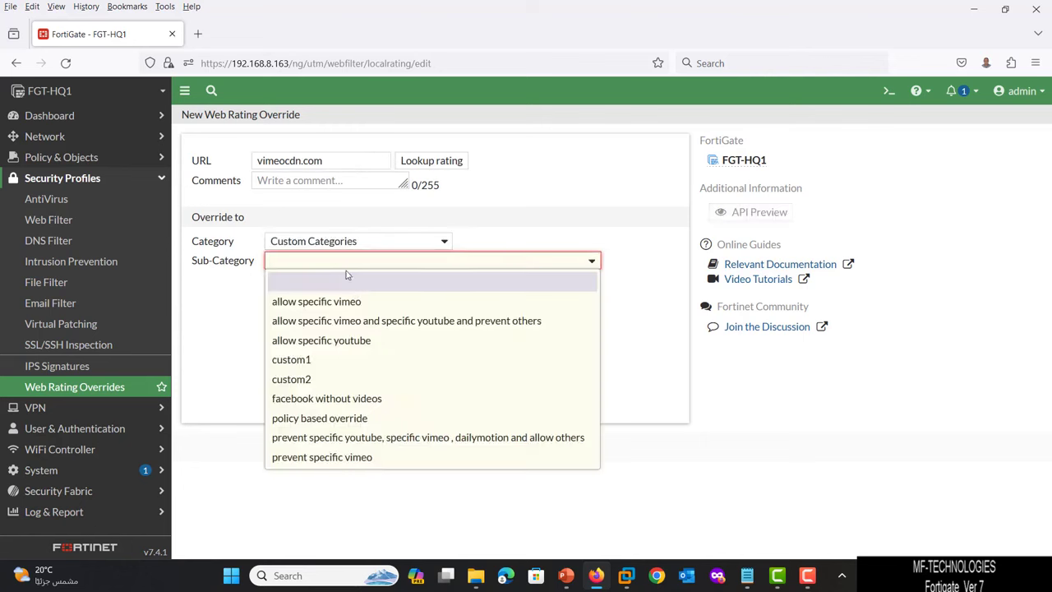
pyautogui.click(368, 417)
pyautogui.click(421, 452)
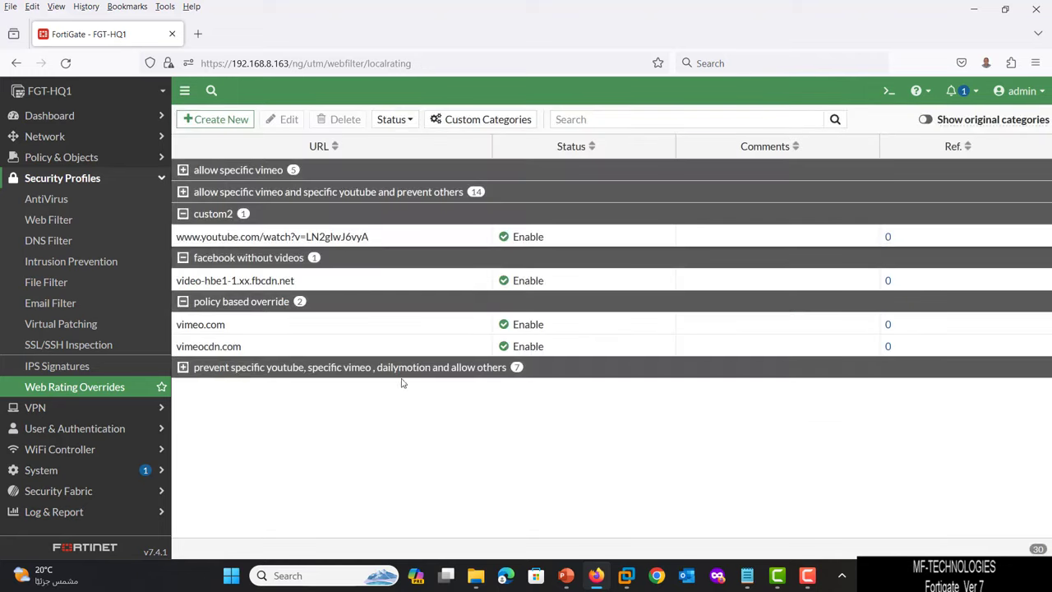
# - Add a youtube.com web rating override in Custom Categories > policy based override
pyautogui.click(208, 119)
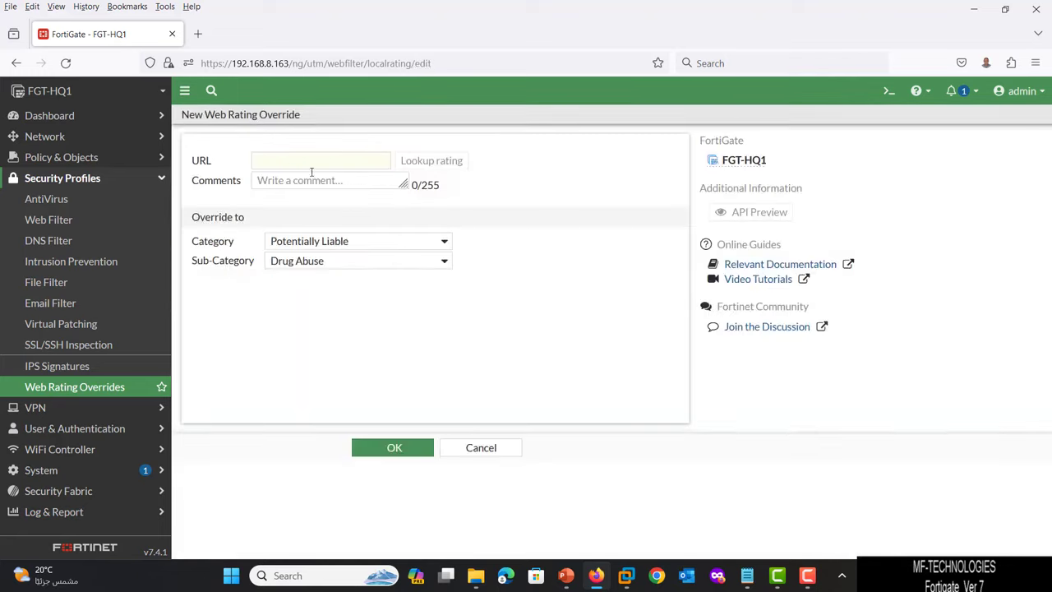
pyautogui.click(322, 161)
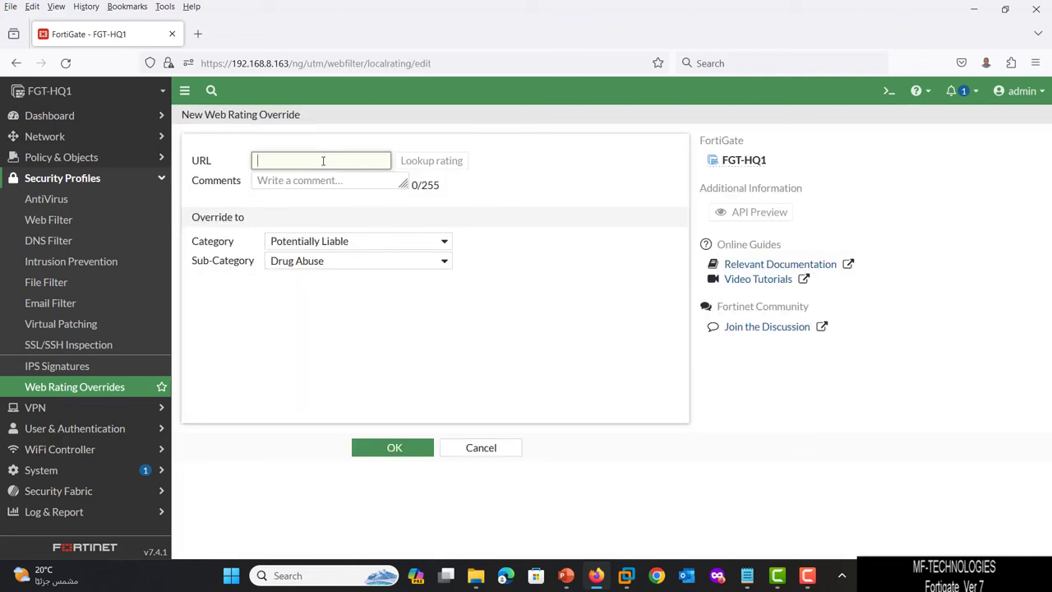
pyautogui.write('youtube')
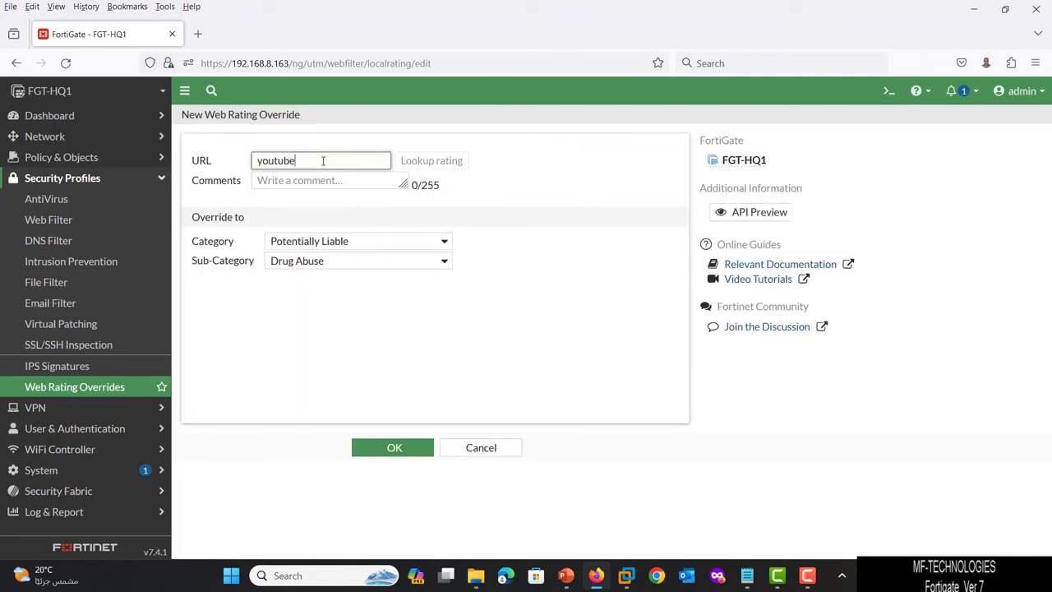
pyautogui.write('.com')
pyautogui.click(312, 241)
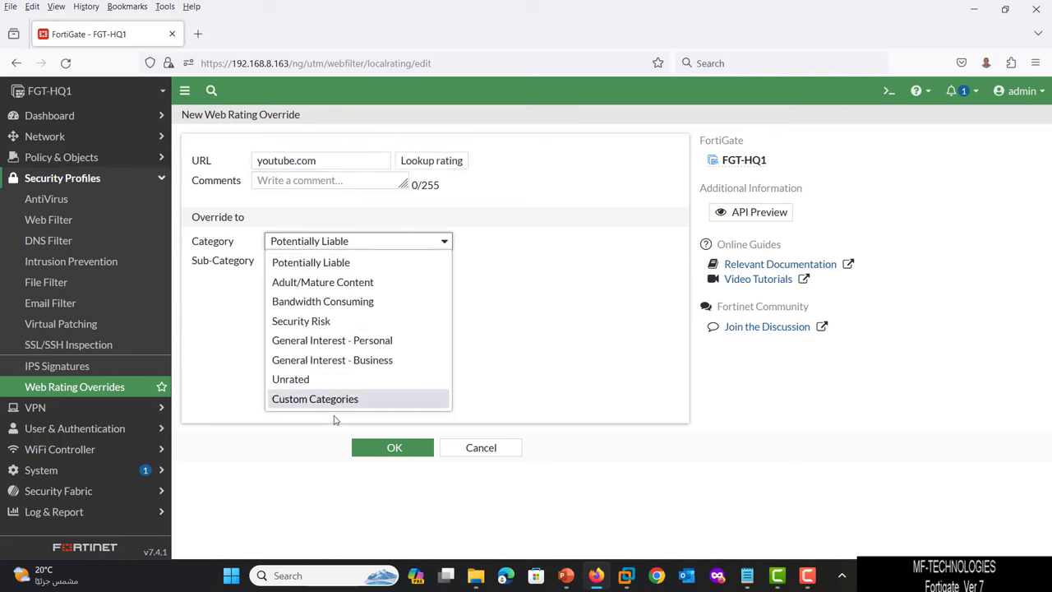
pyautogui.click(337, 401)
pyautogui.click(315, 268)
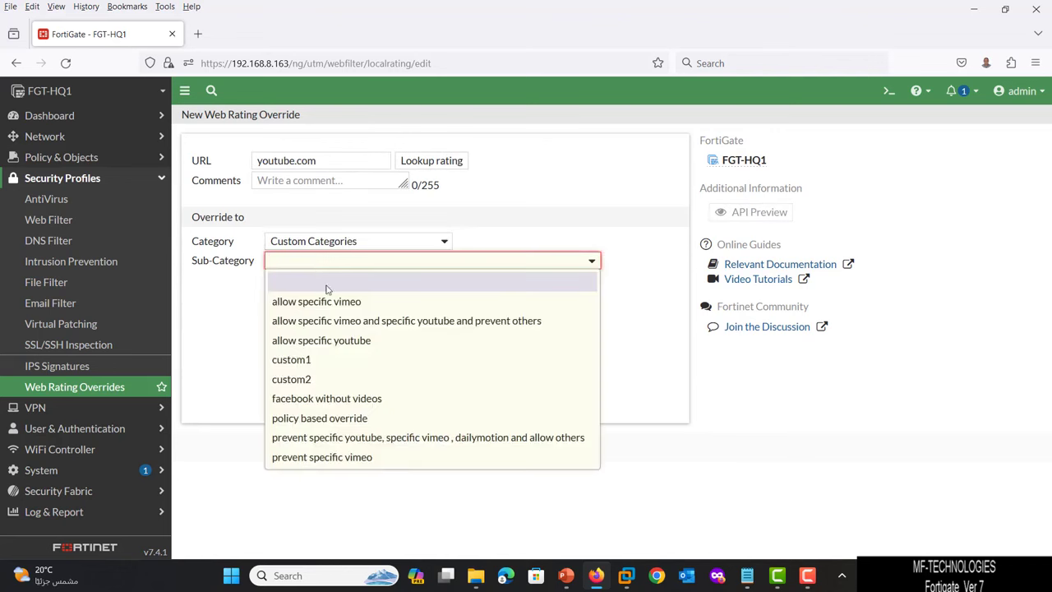
pyautogui.click(361, 418)
pyautogui.click(388, 451)
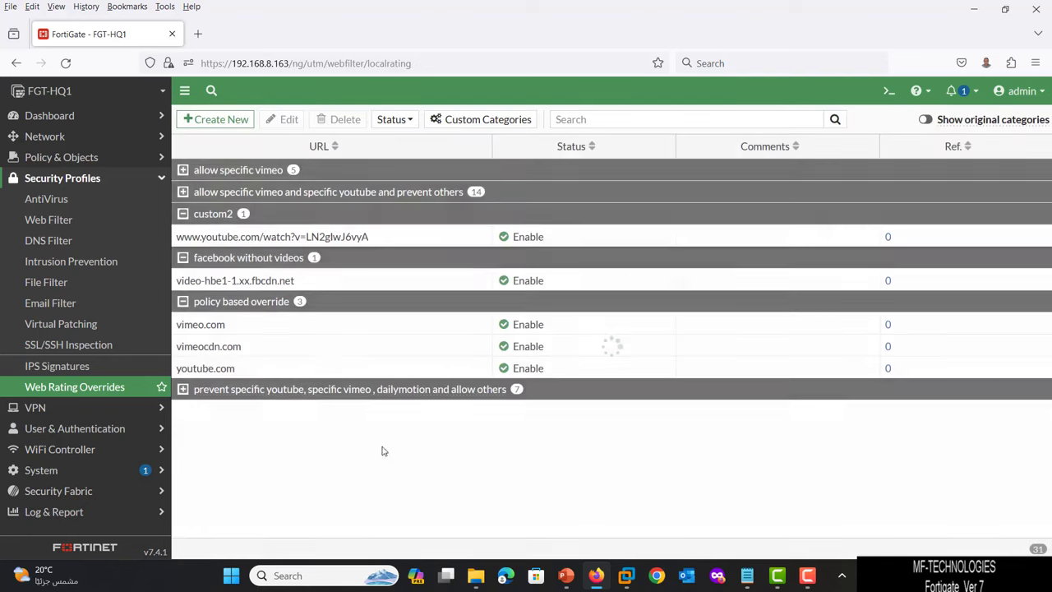
# - Add a googlevideo.com web rating override in Custom Categories > policy based override
pyautogui.click(242, 120)
pyautogui.click(304, 163)
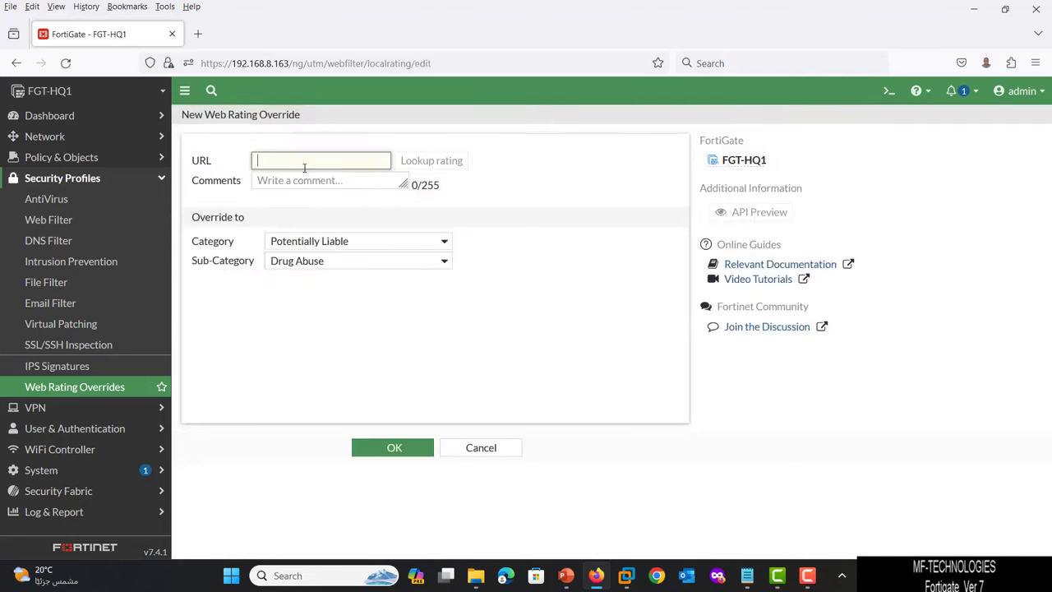
pyautogui.write('goo')
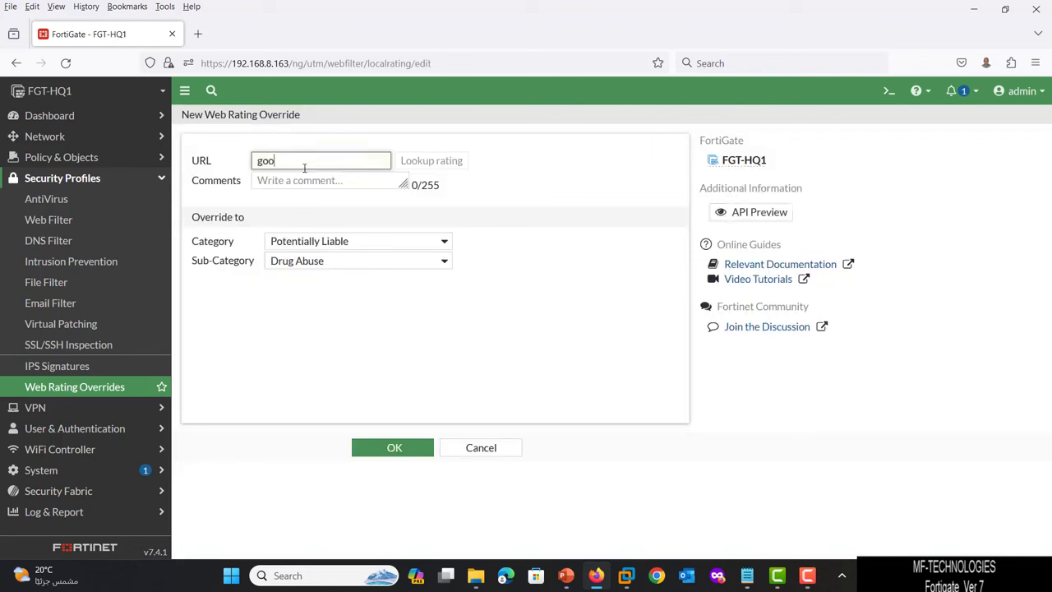
pyautogui.write('gle')
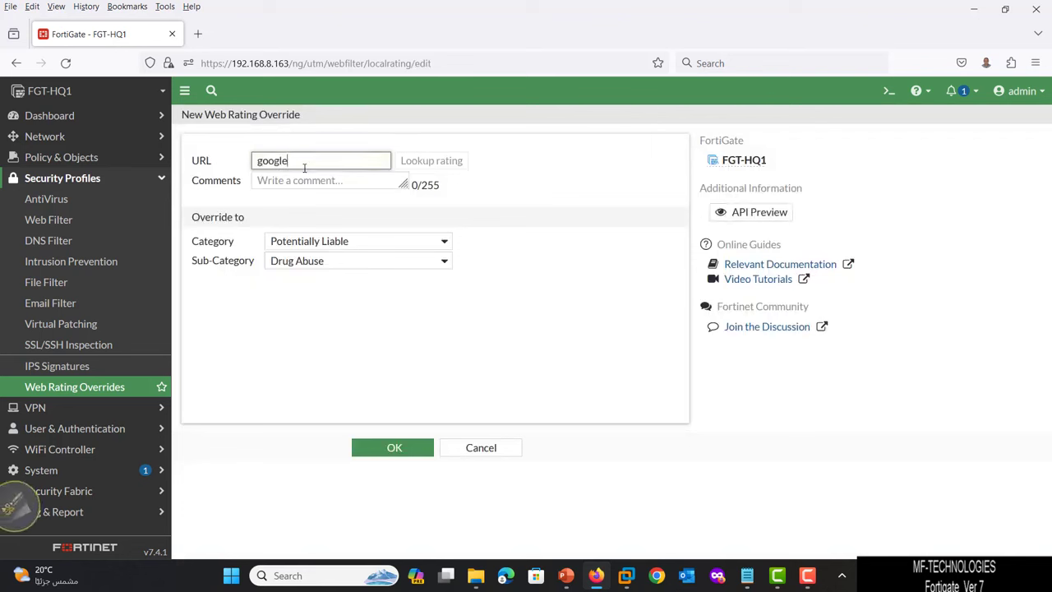
pyautogui.write('video')
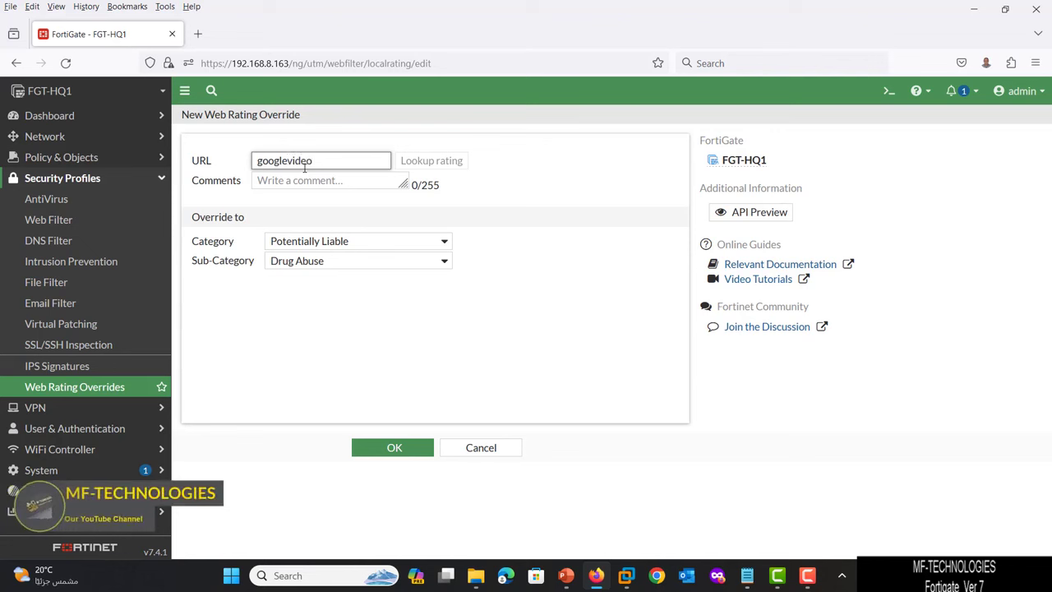
pyautogui.write('.com')
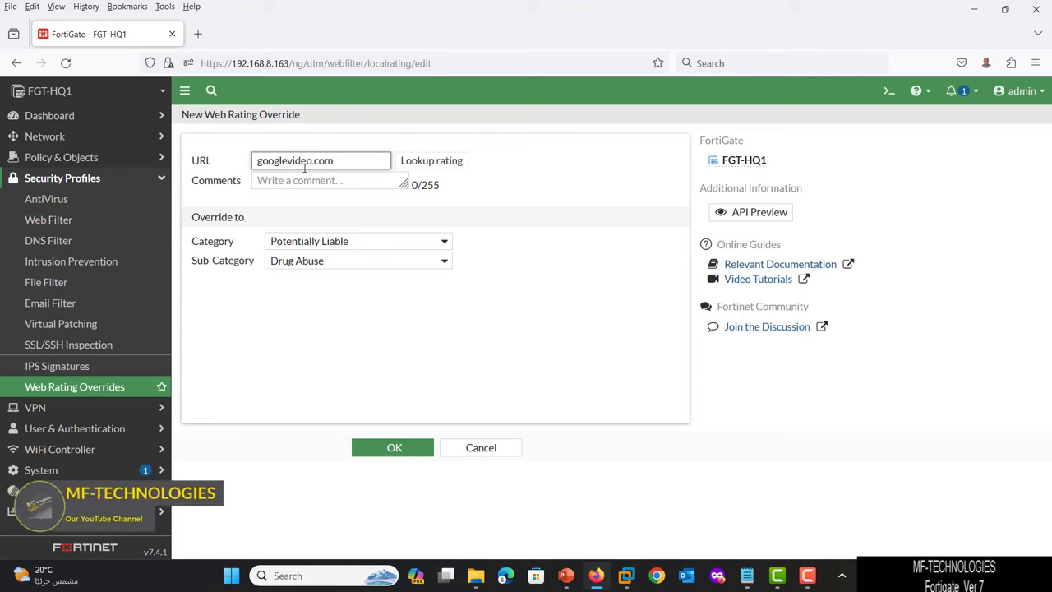
pyautogui.click(394, 244)
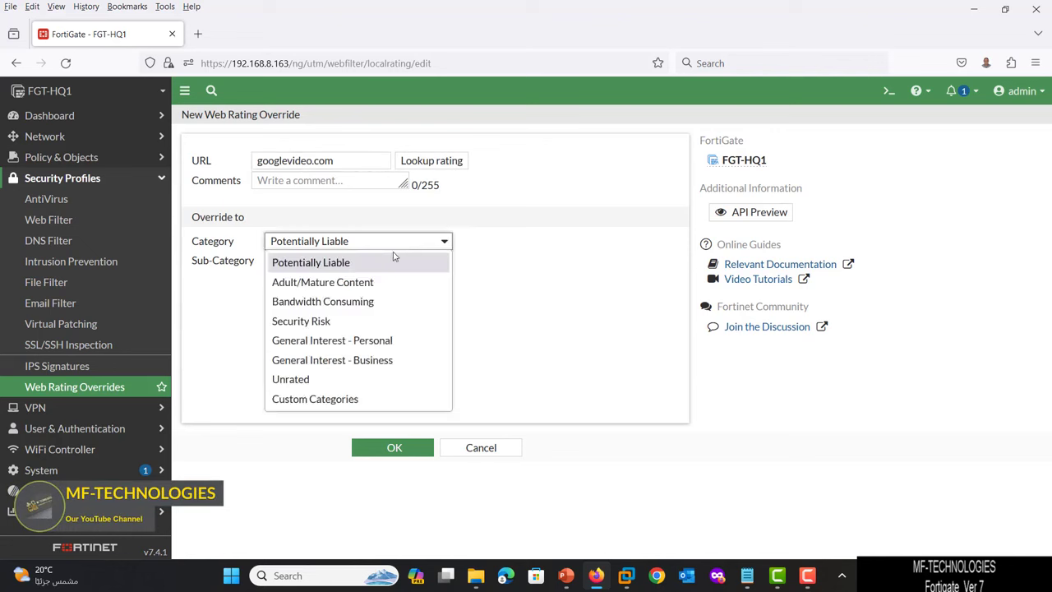
pyautogui.click(380, 398)
pyautogui.click(358, 265)
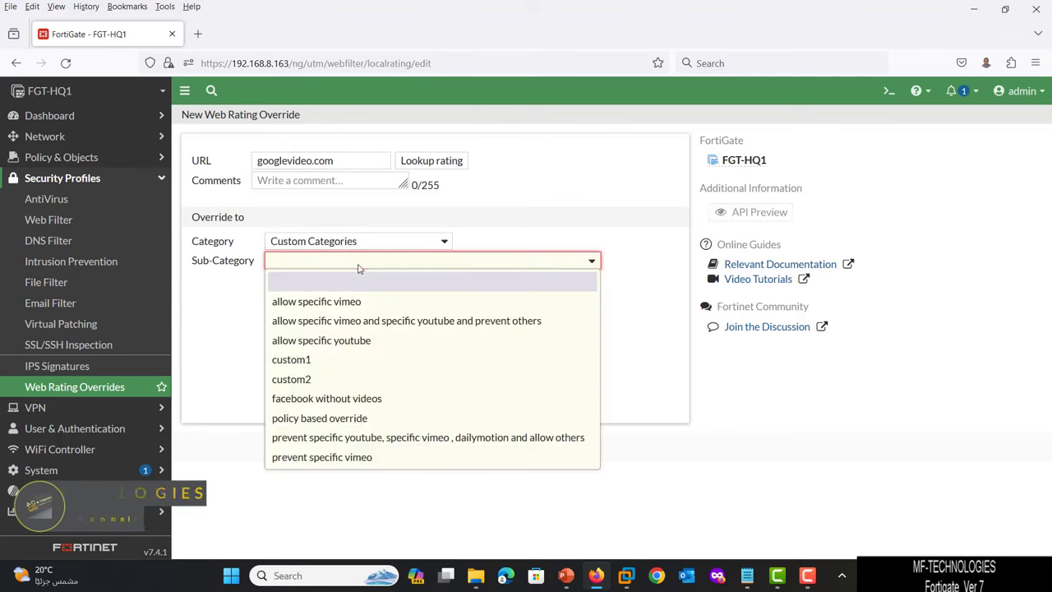
pyautogui.click(358, 420)
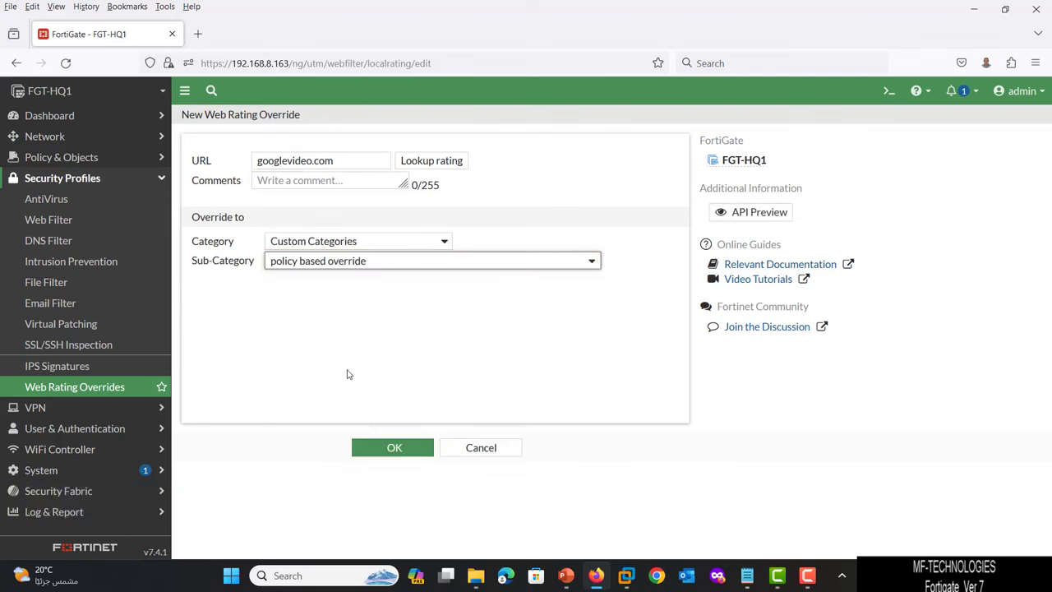
pyautogui.click(418, 453)
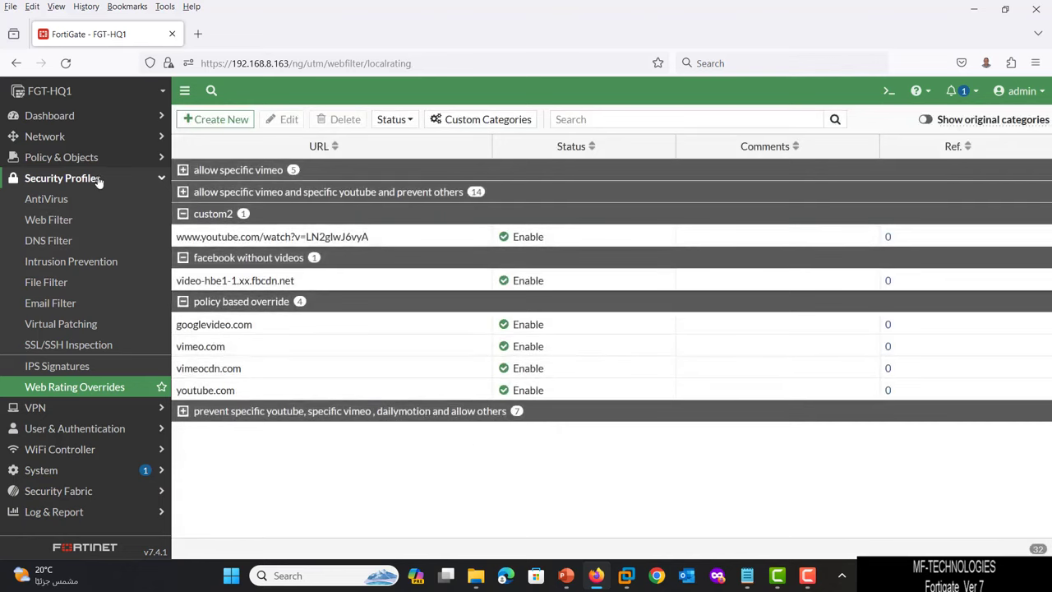
# - Open the allow internet policy for editing from the Security Policy list
pyautogui.click(62, 157)
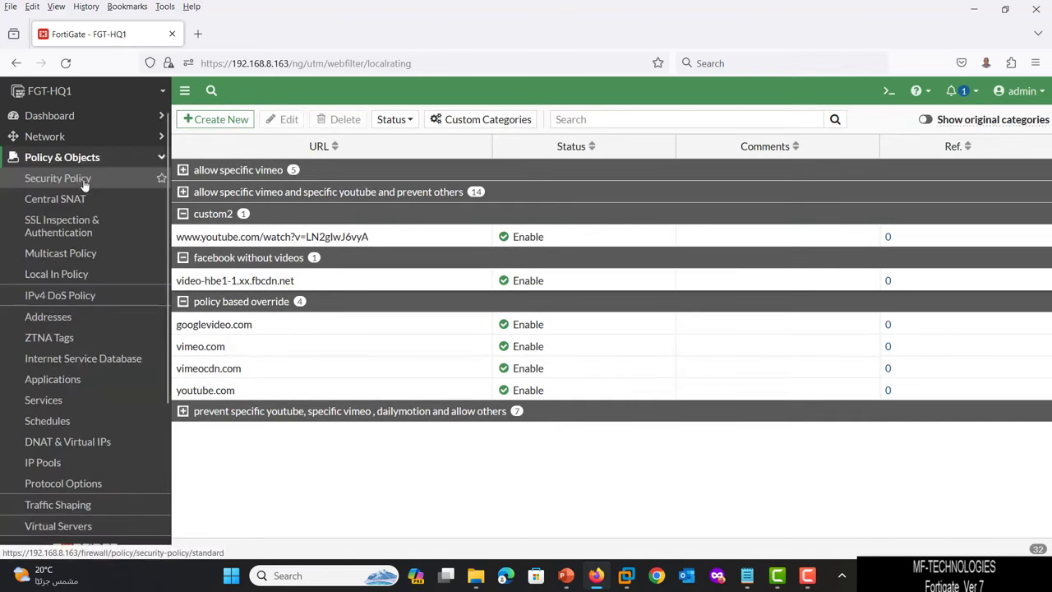
pyautogui.click(24, 180)
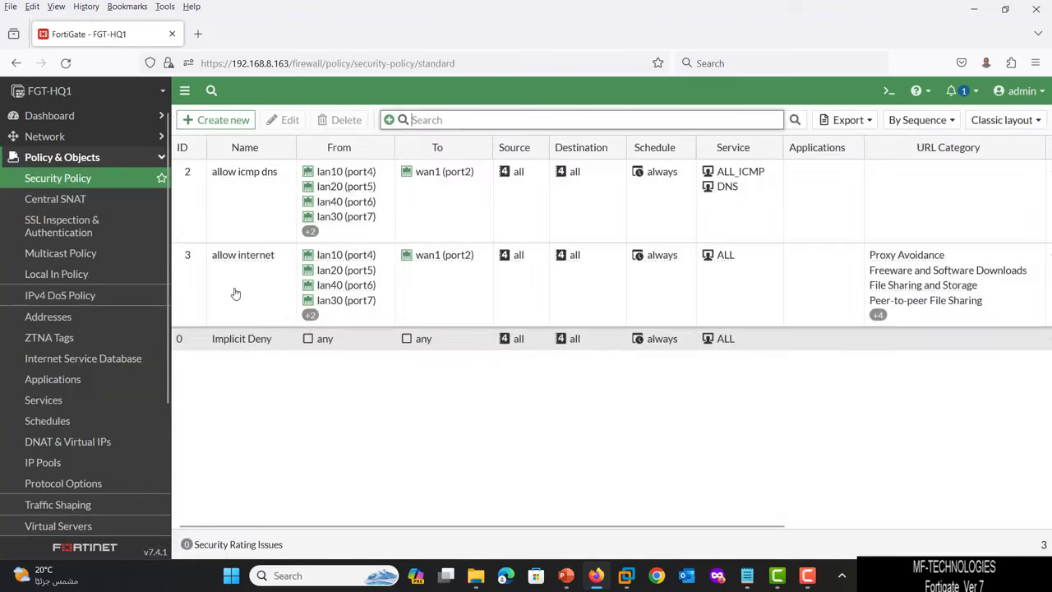
pyautogui.doubleClick(232, 293)
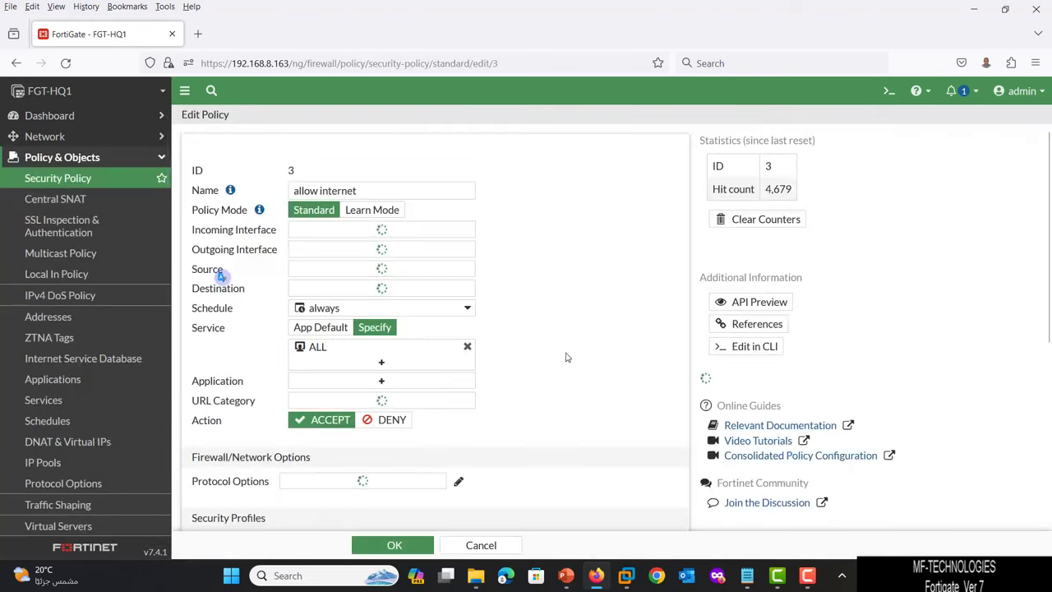
pyautogui.scroll(-4, 534, 353)
# - Add policy based override to the policy's URL categories and save the policy
pyautogui.click(383, 297)
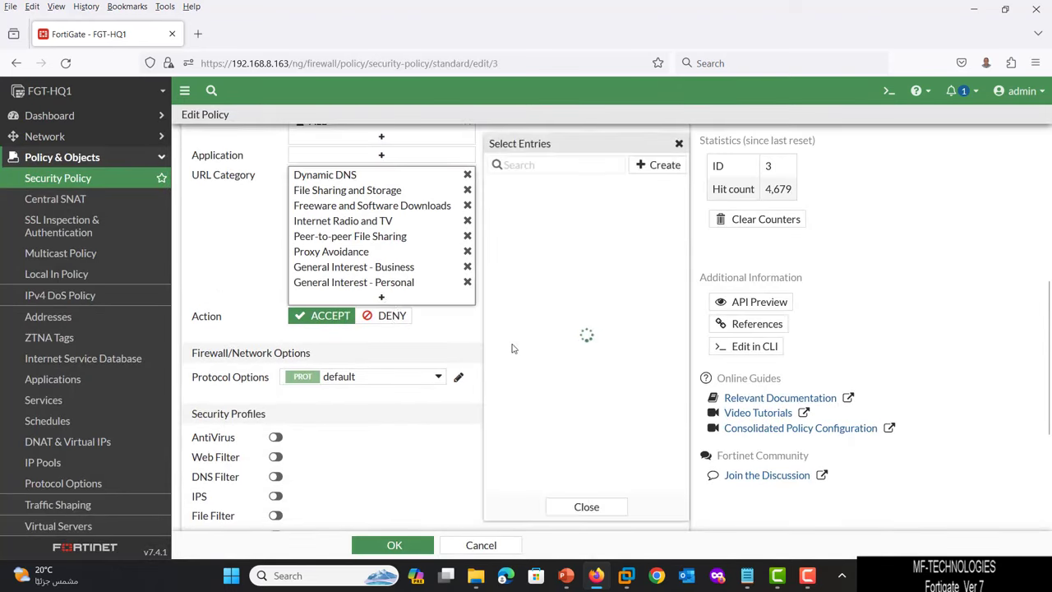
pyautogui.scroll(-15, 567, 354)
pyautogui.scroll(-15, 567, 353)
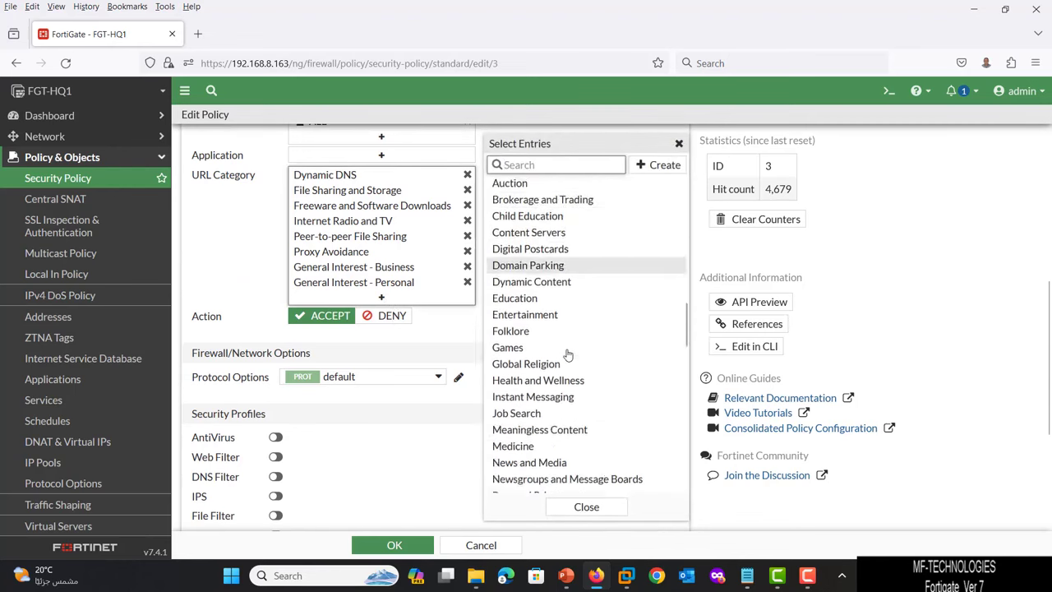
pyautogui.scroll(-13, 568, 353)
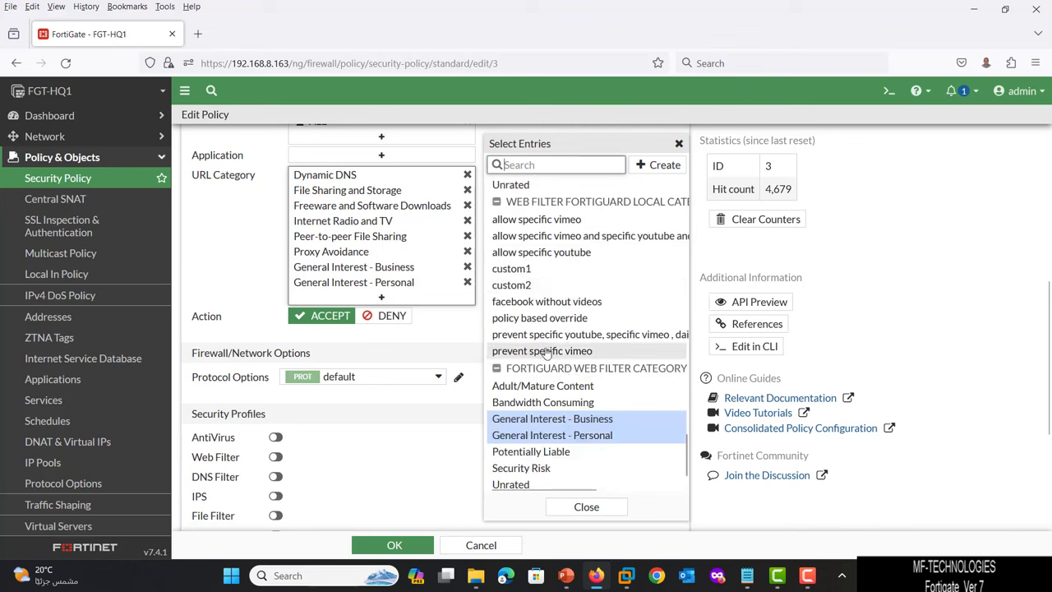
pyautogui.click(540, 317)
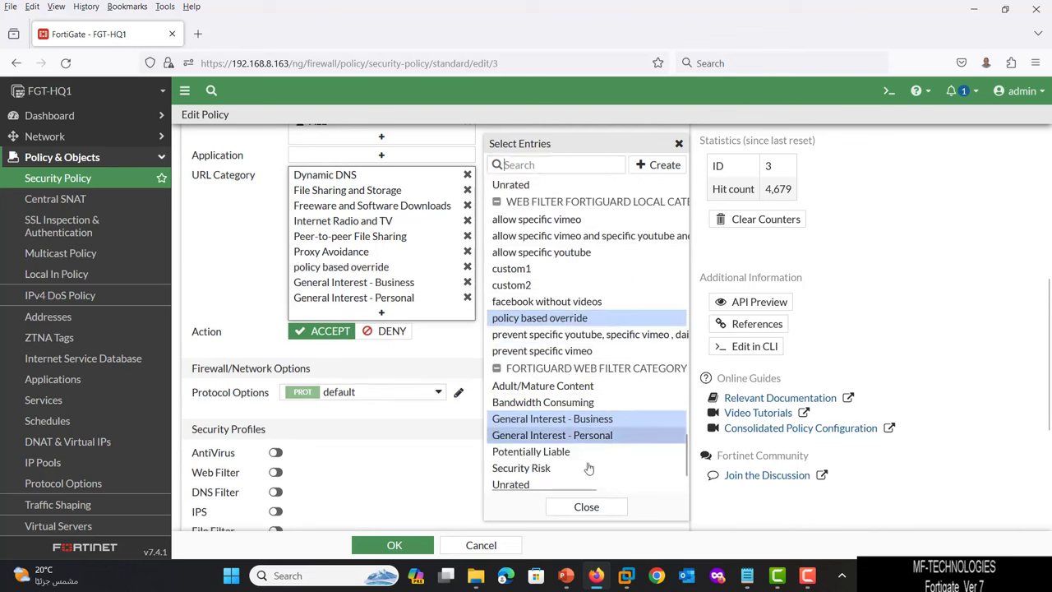
pyautogui.click(585, 506)
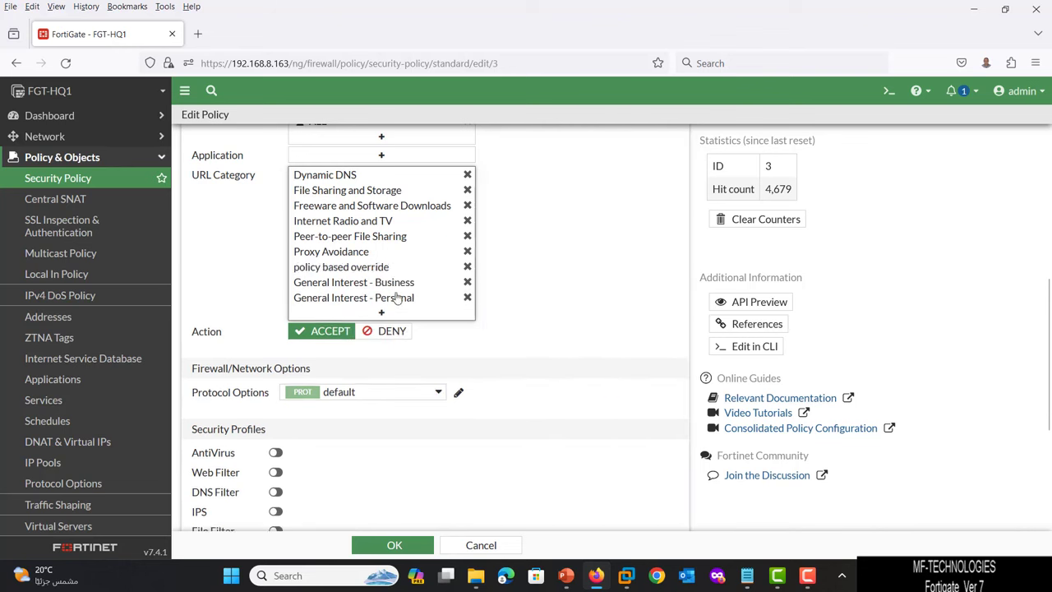
pyautogui.scroll(-1, 408, 490)
pyautogui.scroll(-4, 408, 491)
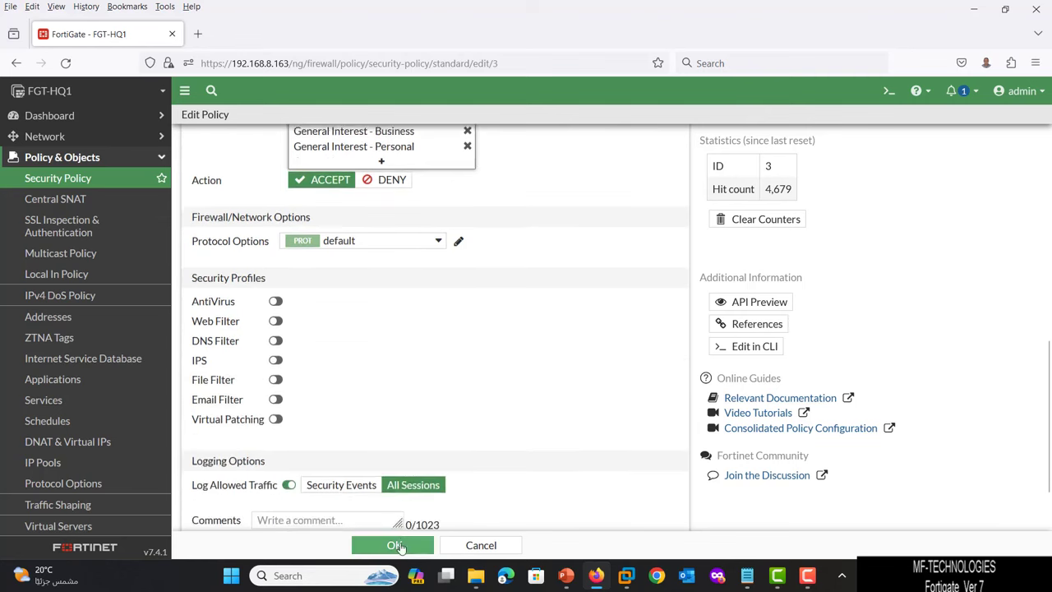
pyautogui.click(401, 545)
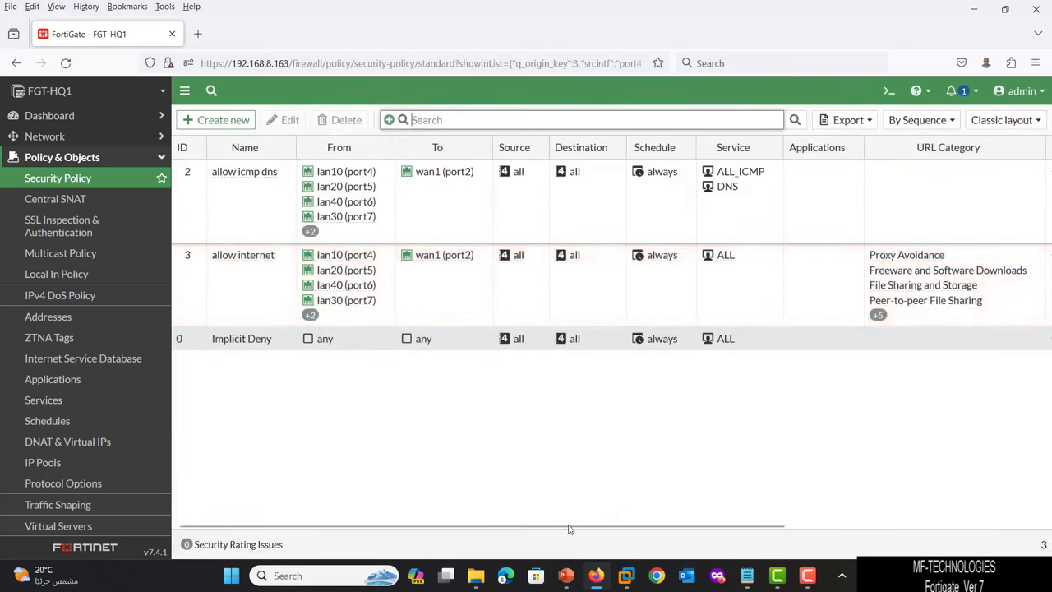
pyautogui.moveTo(634, 581)
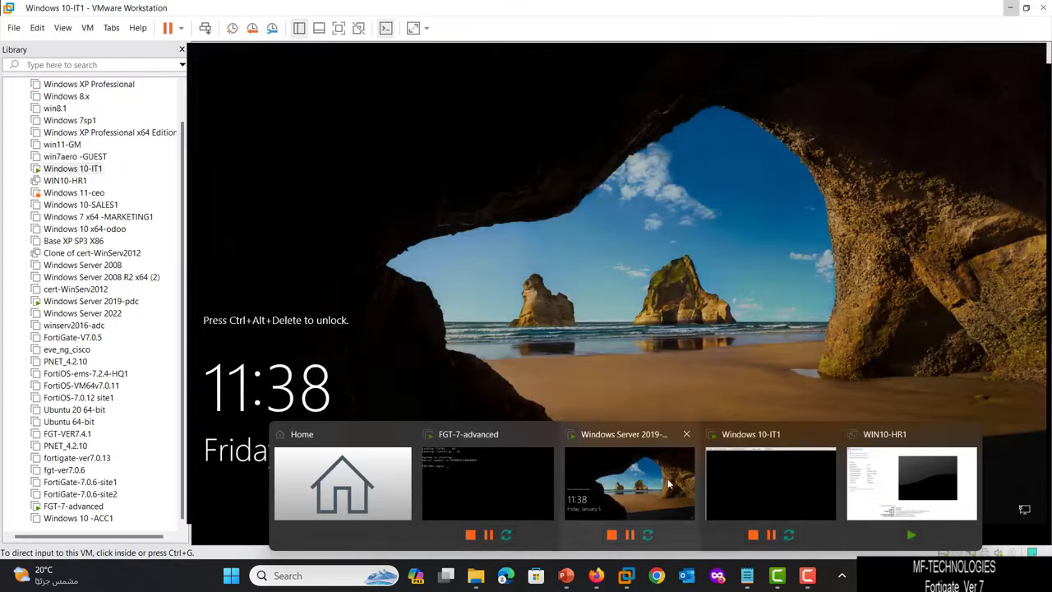
# - Sign in to the Windows 10-IT1 VM with the it1 account password and launch Firefox
pyautogui.click(733, 476)
pyautogui.click(517, 331)
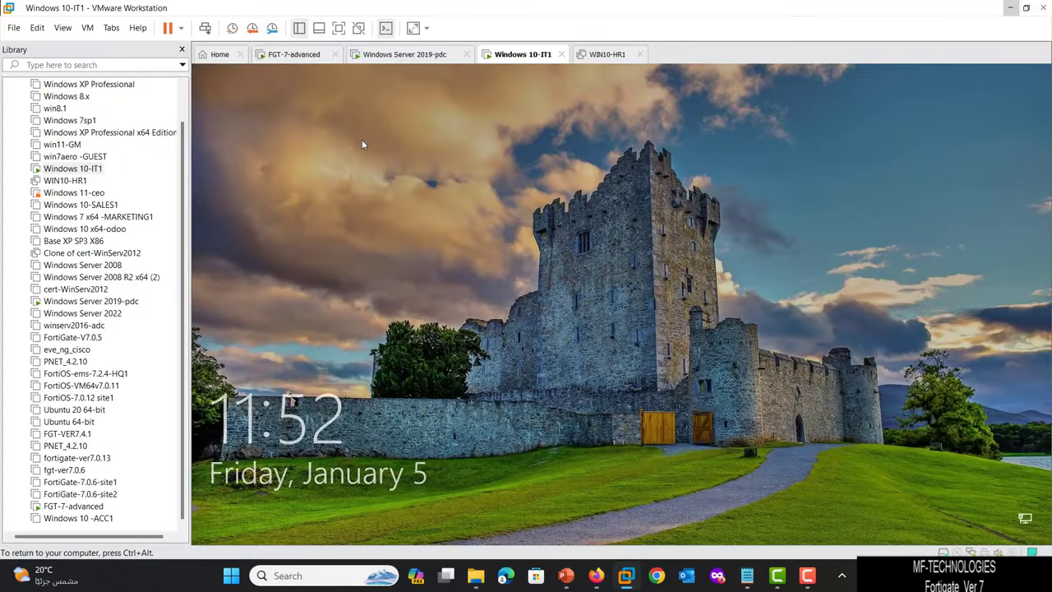
pyautogui.click(468, 219)
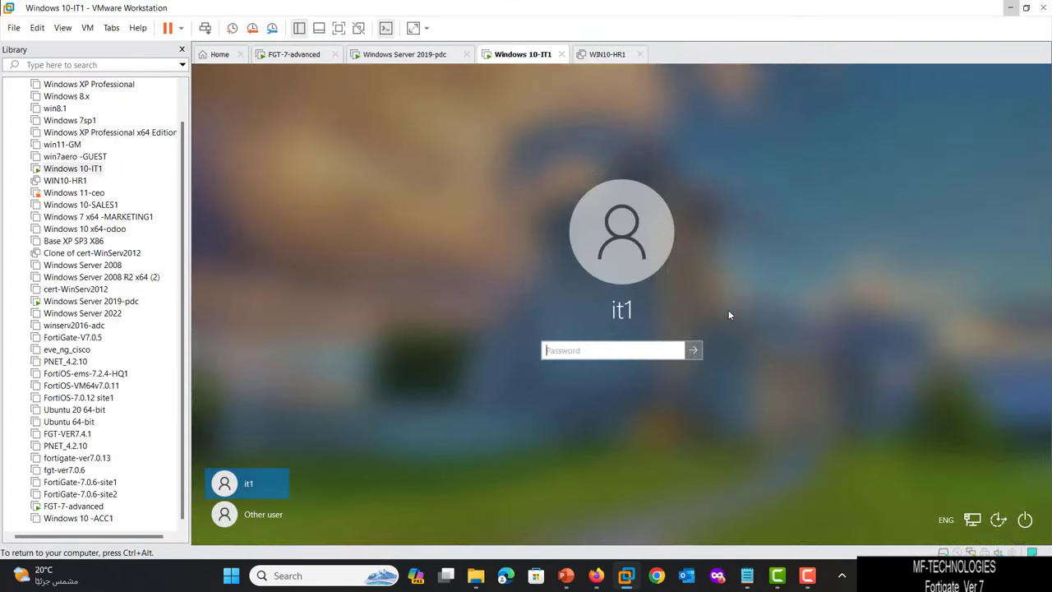
pyautogui.press('Return')
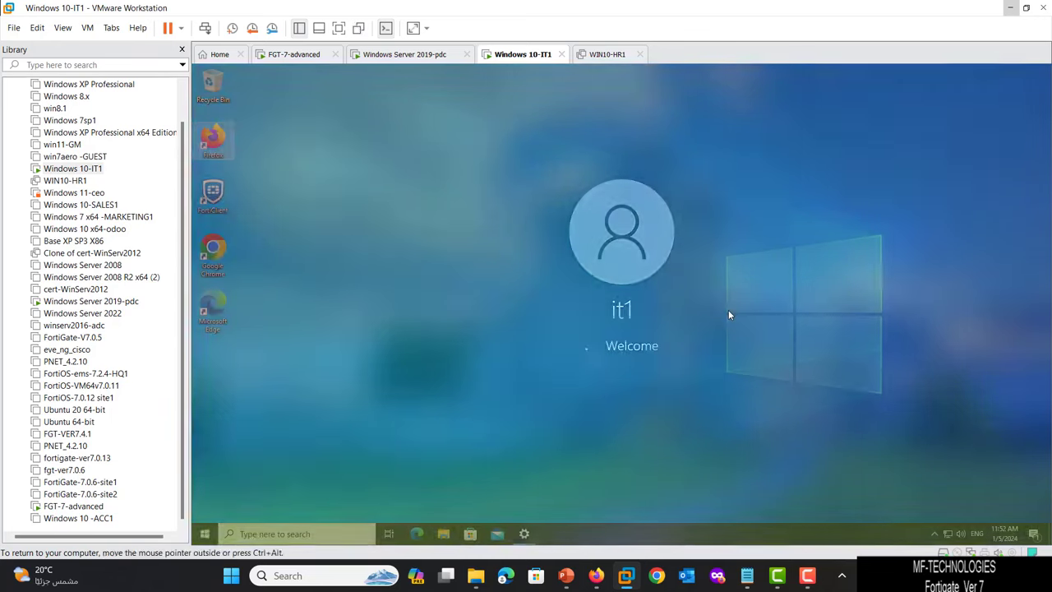
pyautogui.doubleClick(213, 140)
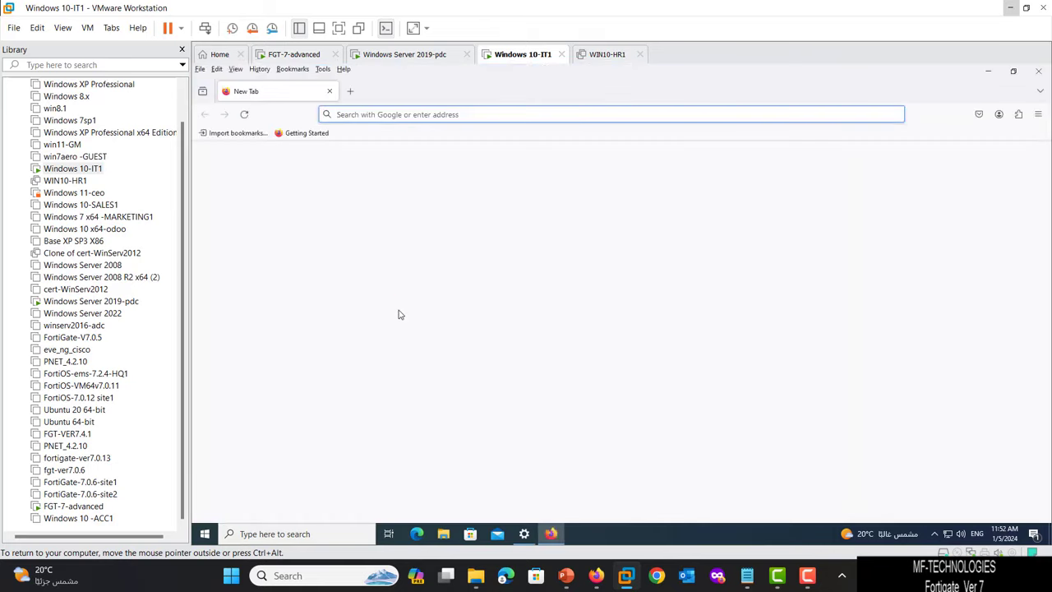
# - Open YouTube, the vimeo homepage and the Fortinet page on vimeo in separate tabs
pyautogui.click(382, 347)
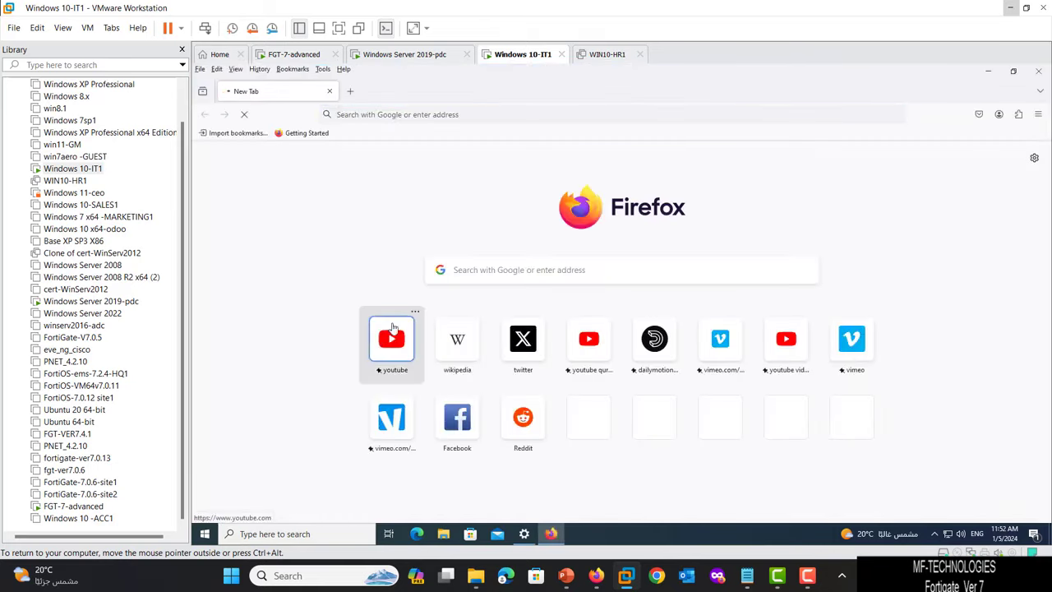
pyautogui.hotkey('ctrl', 't')
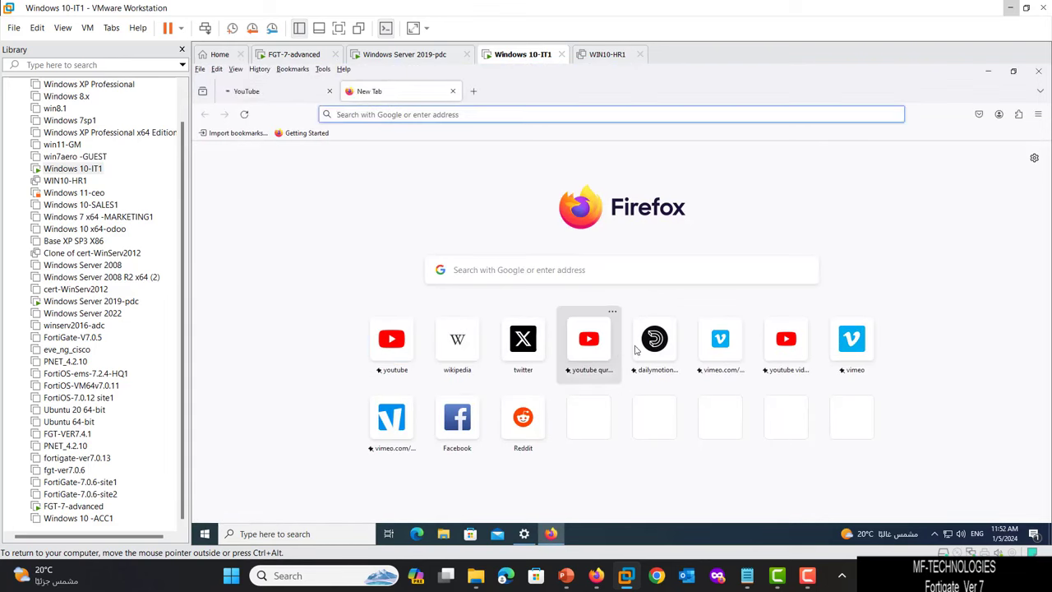
pyautogui.click(474, 91)
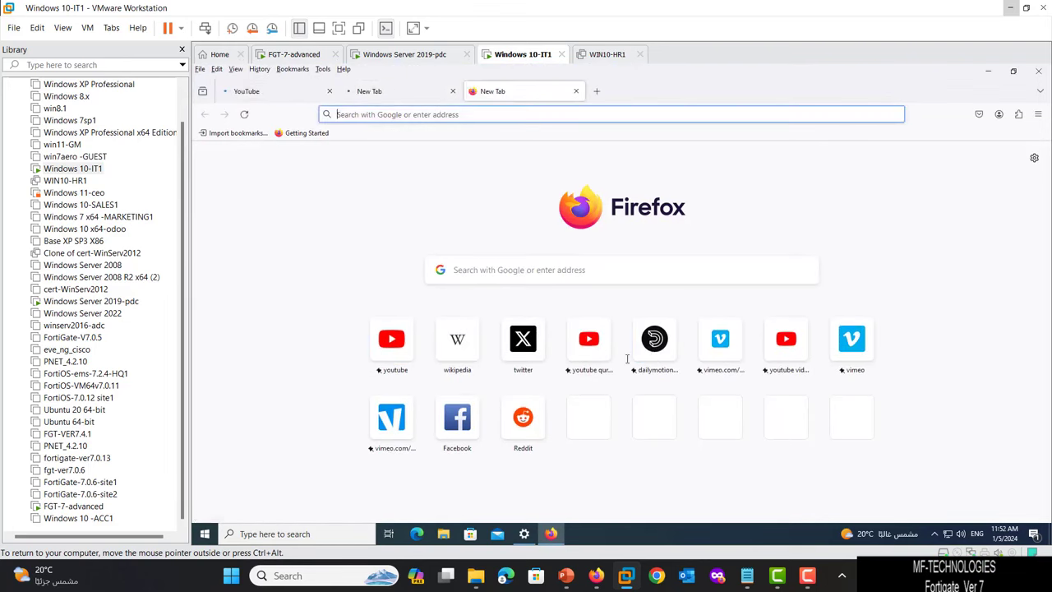
pyautogui.click(846, 372)
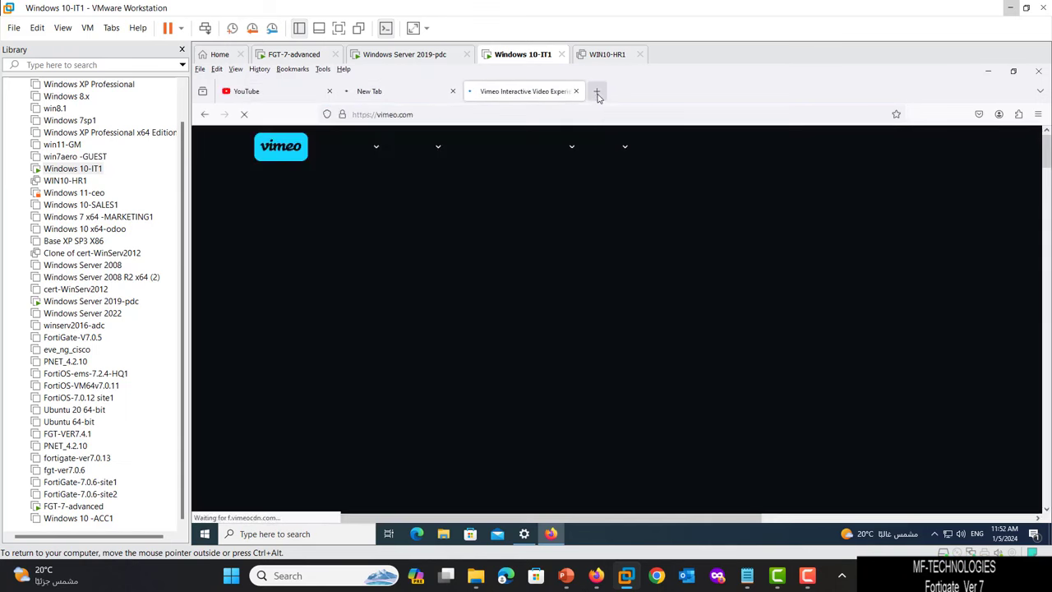
pyautogui.click(597, 91)
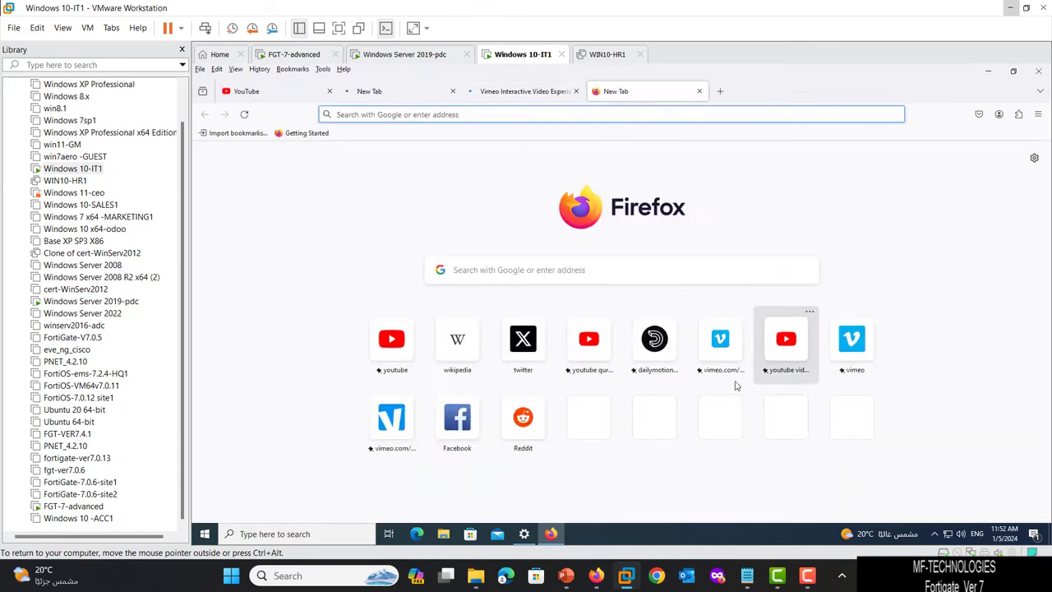
pyautogui.click(716, 343)
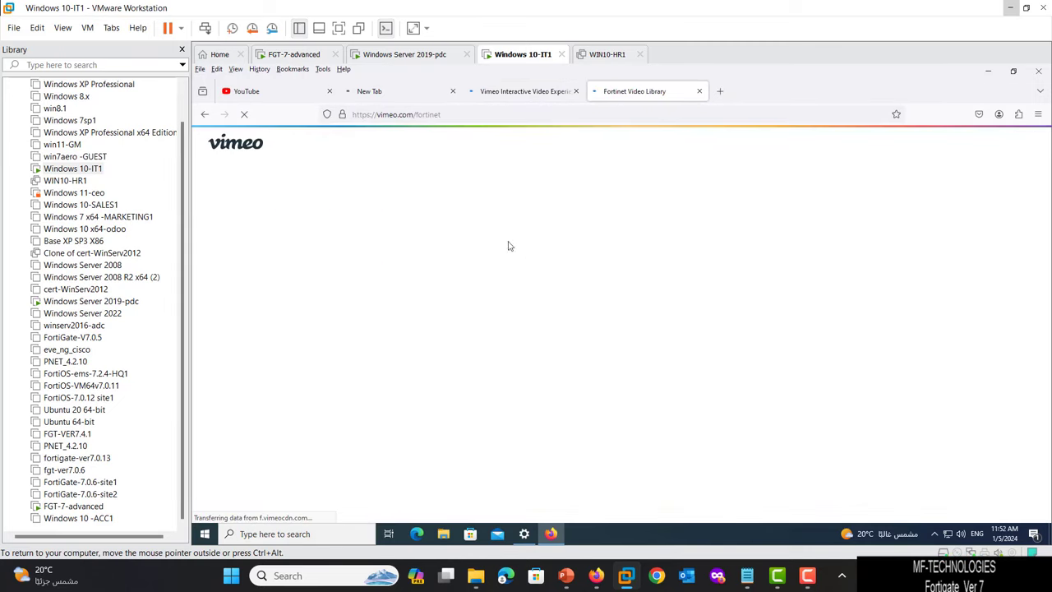
# - Check the YouTube tab's video page, then go back to the empty new tab
pyautogui.click(418, 100)
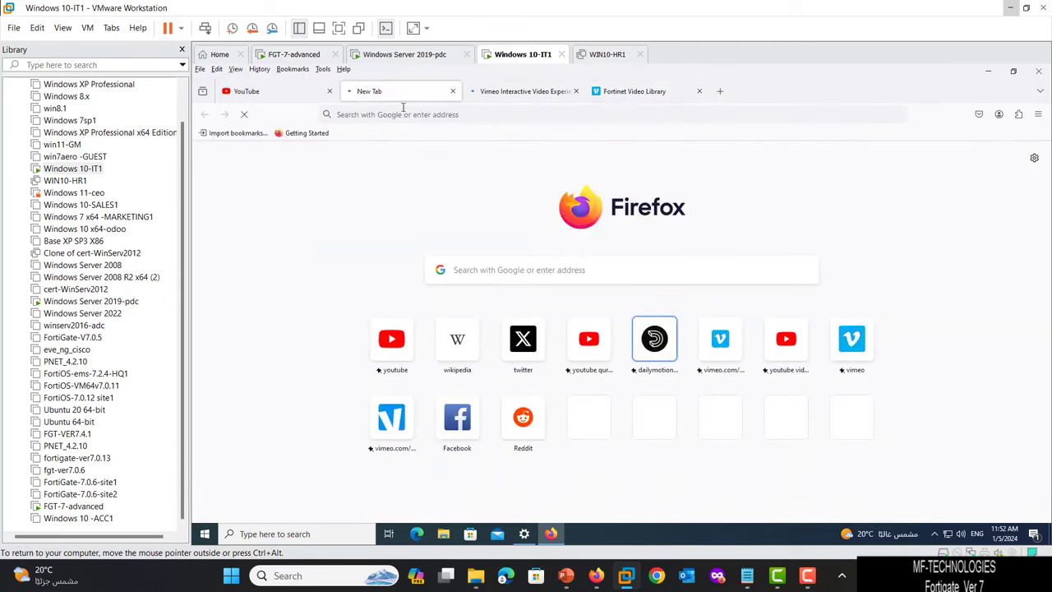
pyautogui.click(293, 97)
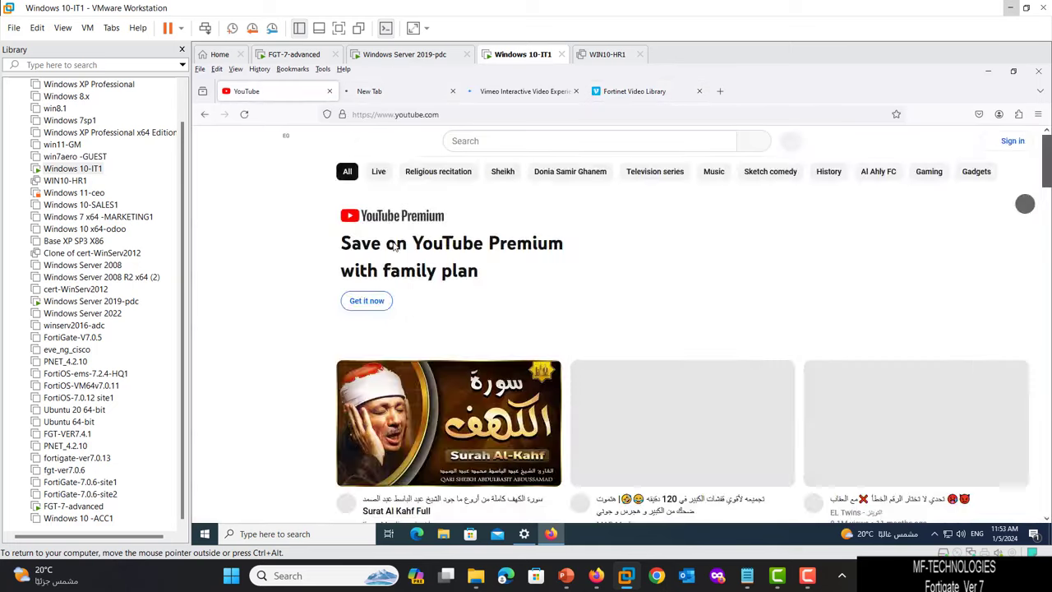
pyautogui.scroll(-3, 651, 345)
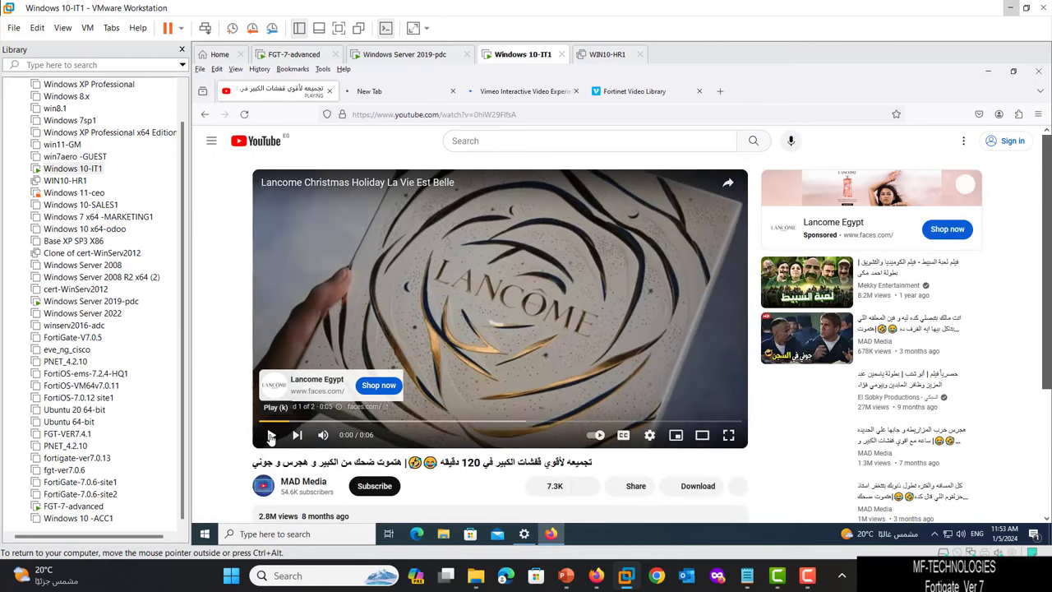
pyautogui.click(379, 91)
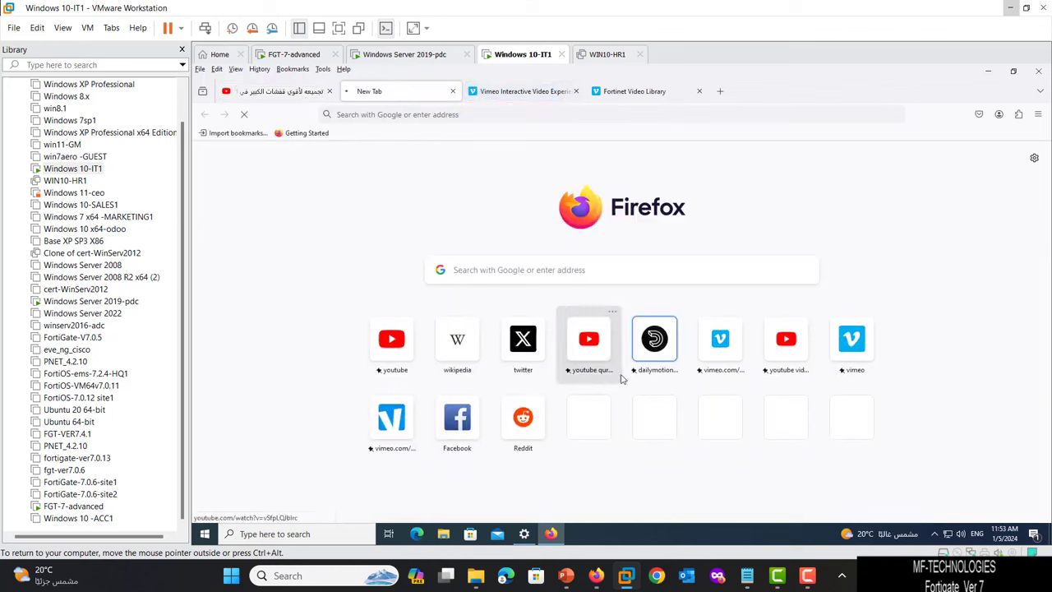
pyautogui.click(490, 115)
pyautogui.write('www.')
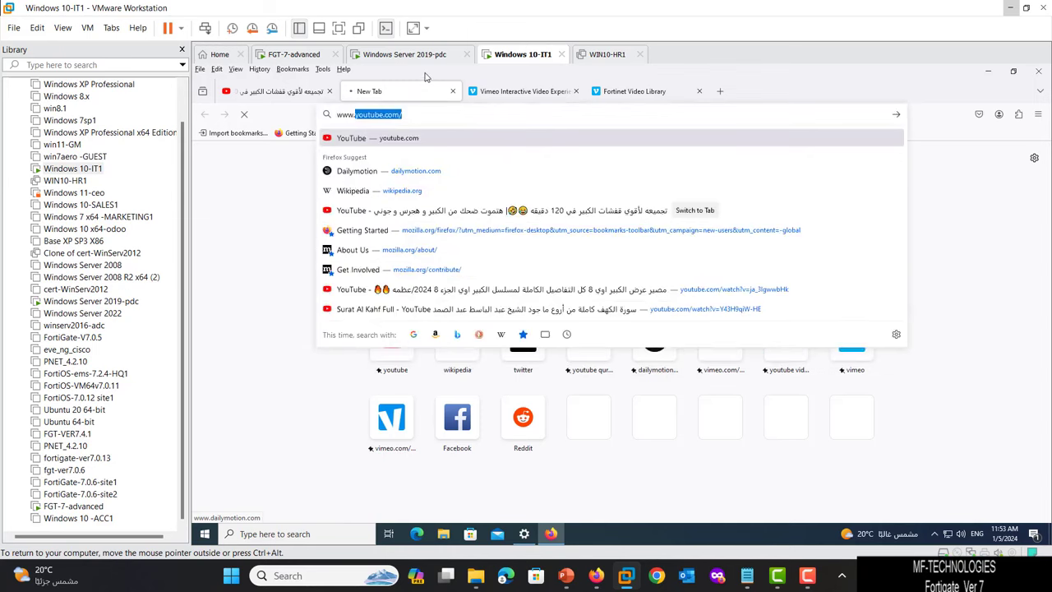
pyautogui.write('dailymotion')
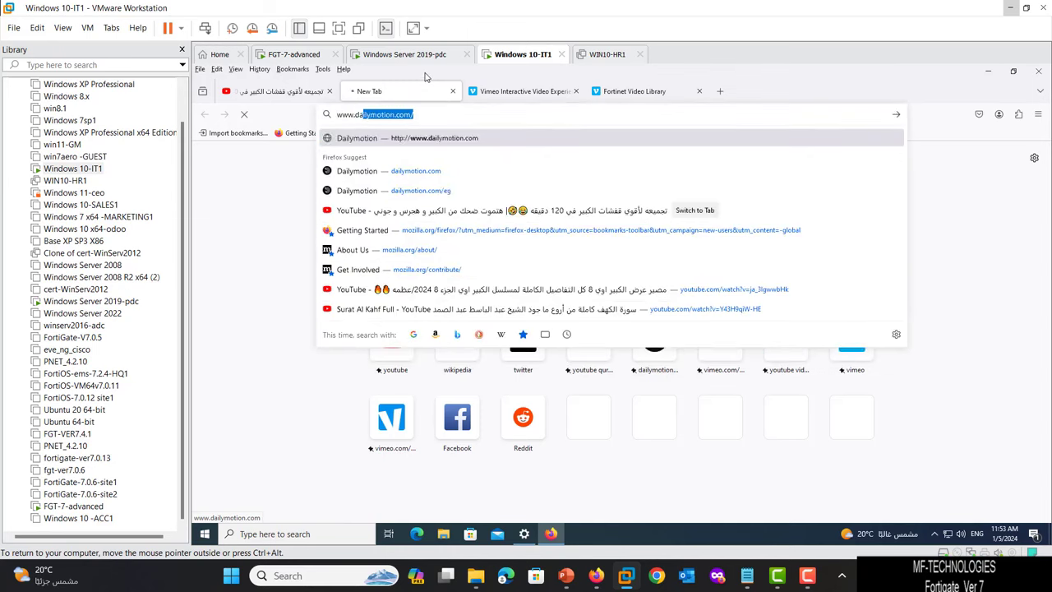
pyautogui.click(474, 114)
pyautogui.press('Return')
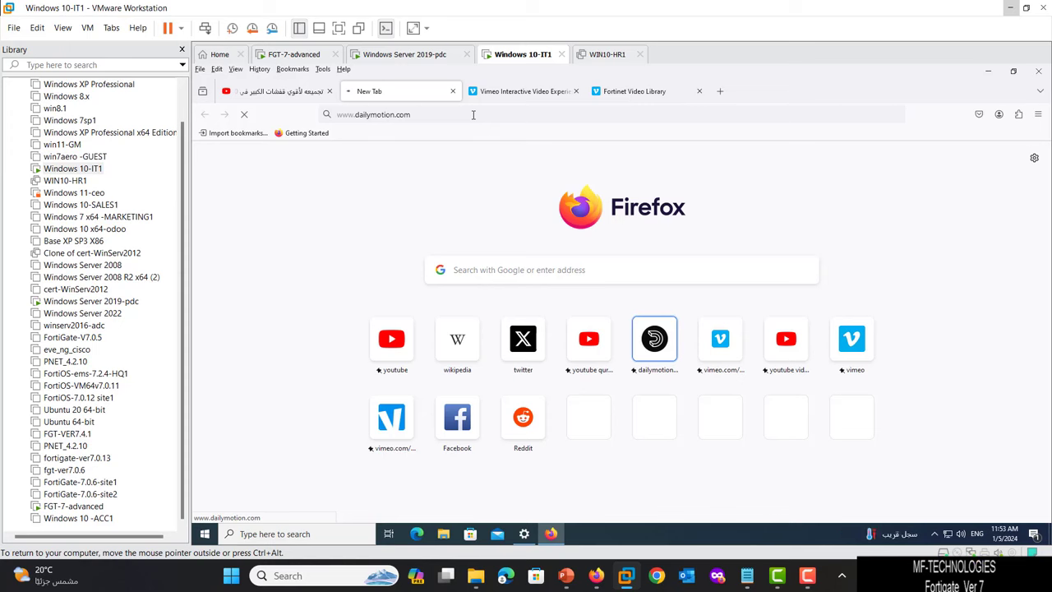
pyautogui.click(518, 93)
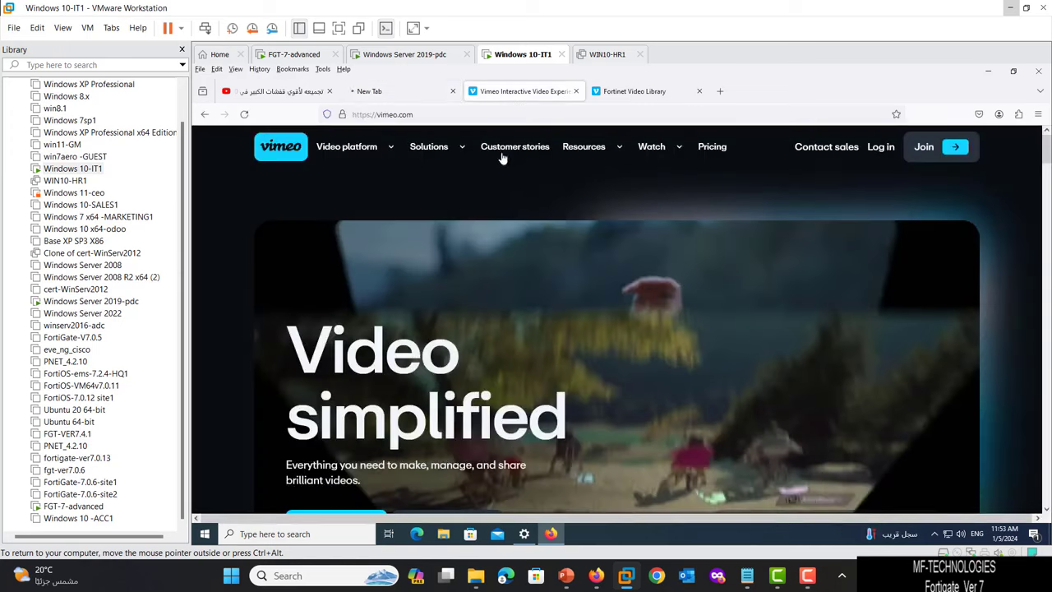
pyautogui.click(631, 92)
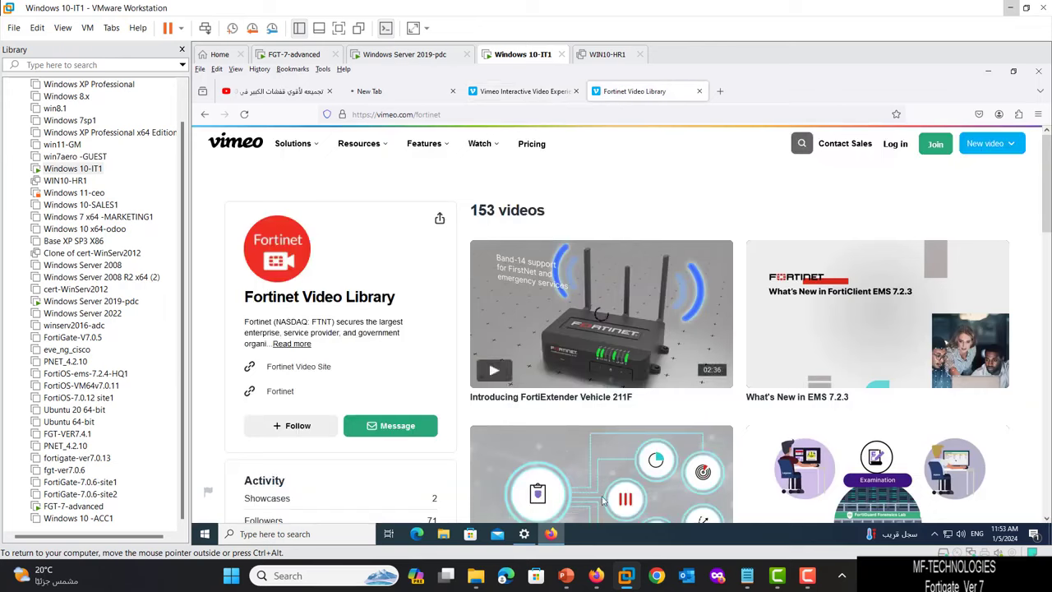
pyautogui.click(595, 575)
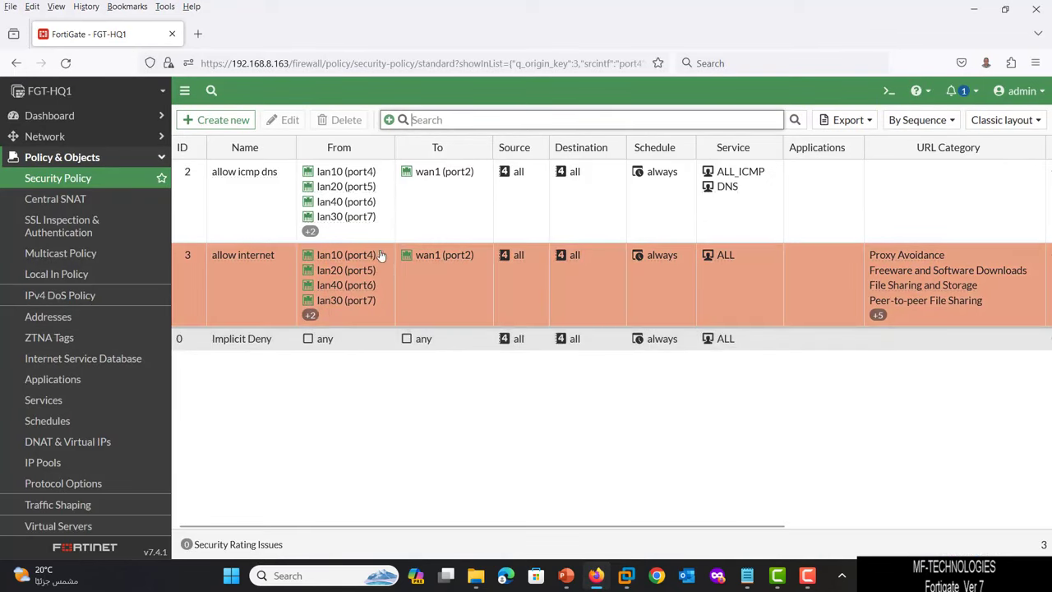
# - Open policy 3 (allow internet) to verify policy based override is among its URL categories
pyautogui.doubleClick(358, 304)
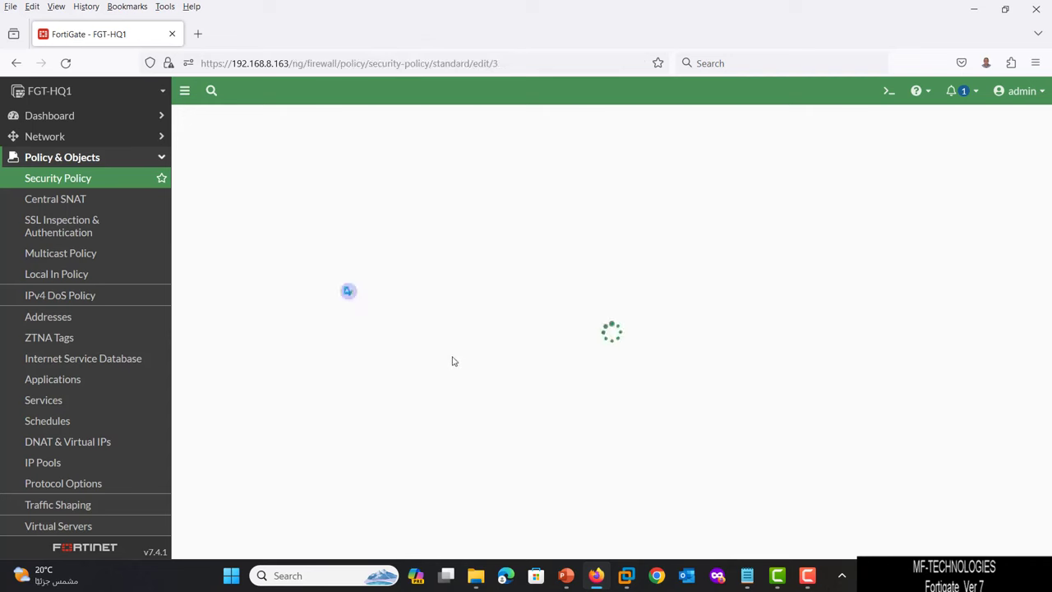
pyautogui.scroll(-4, 489, 333)
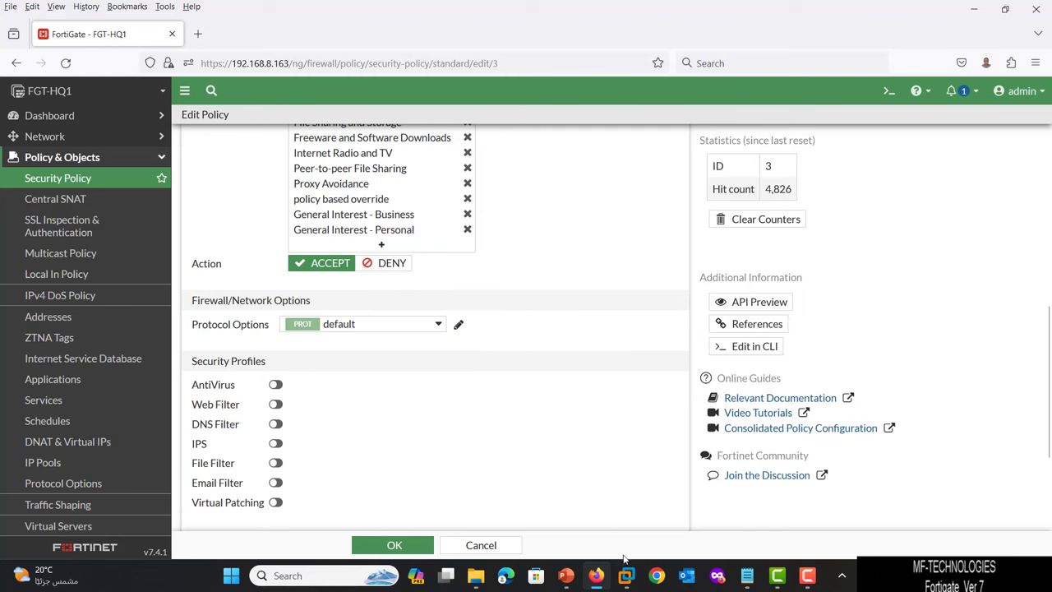
pyautogui.moveTo(627, 576)
pyautogui.click(773, 484)
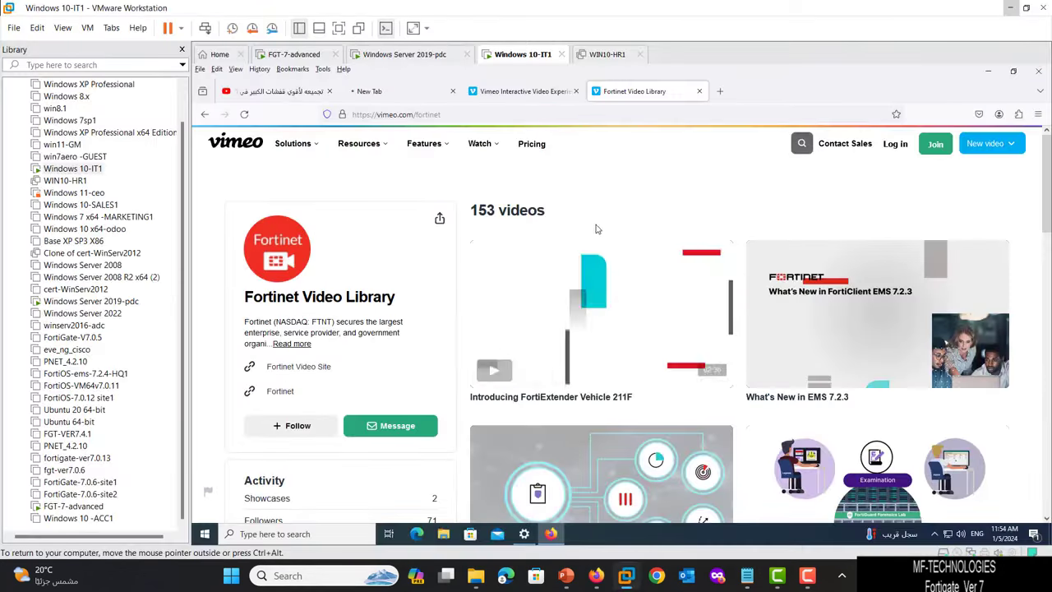
# - Recheck the vimeo, dailymotion and YouTube tabs, then open the Log & Report Security Events summary
pyautogui.click(522, 92)
pyautogui.click(404, 91)
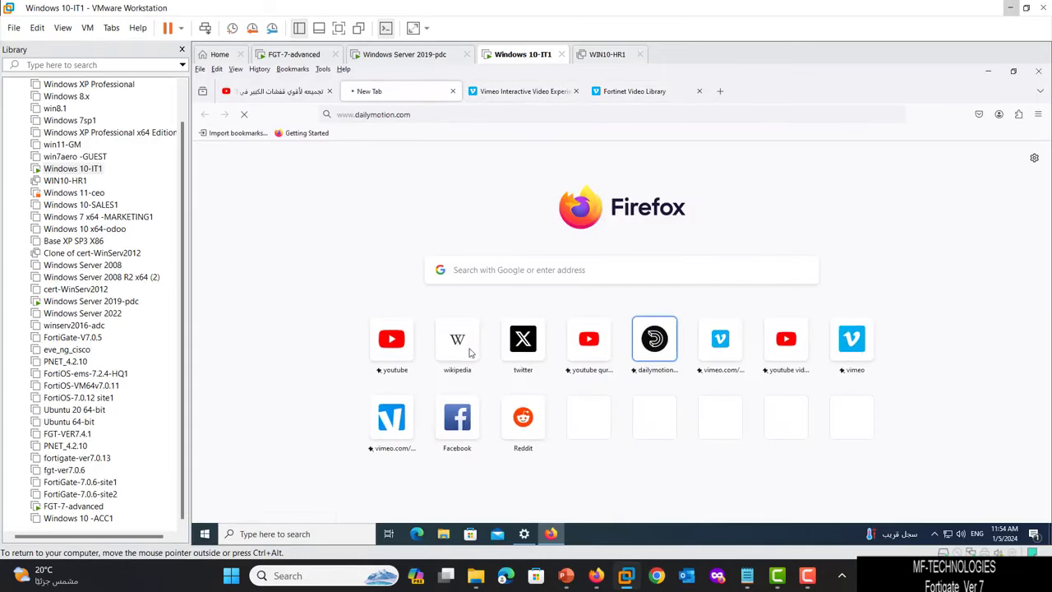
pyautogui.click(279, 91)
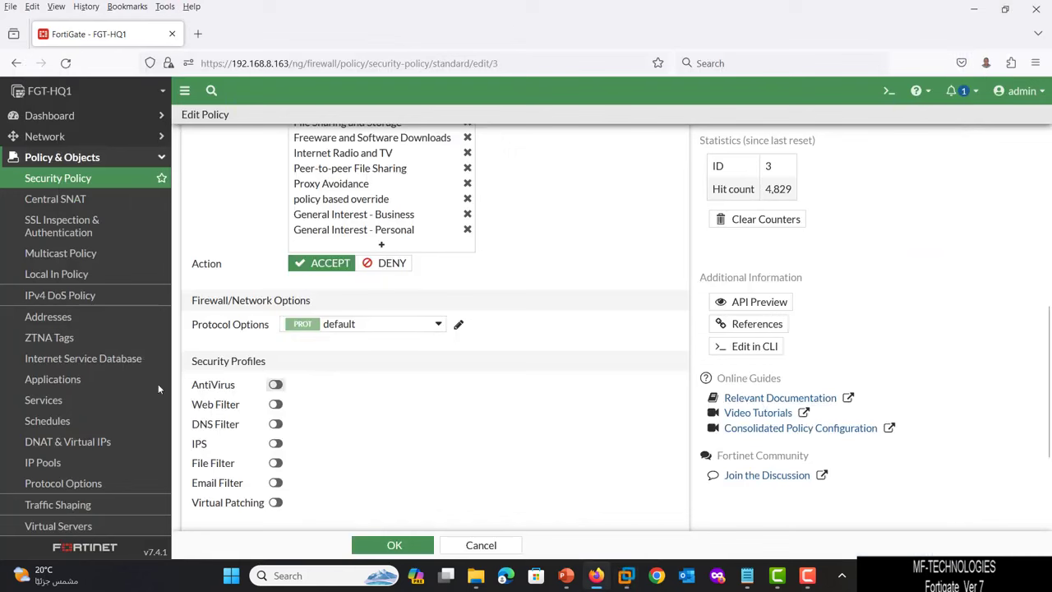
pyautogui.scroll(-4, 157, 384)
pyautogui.click(59, 524)
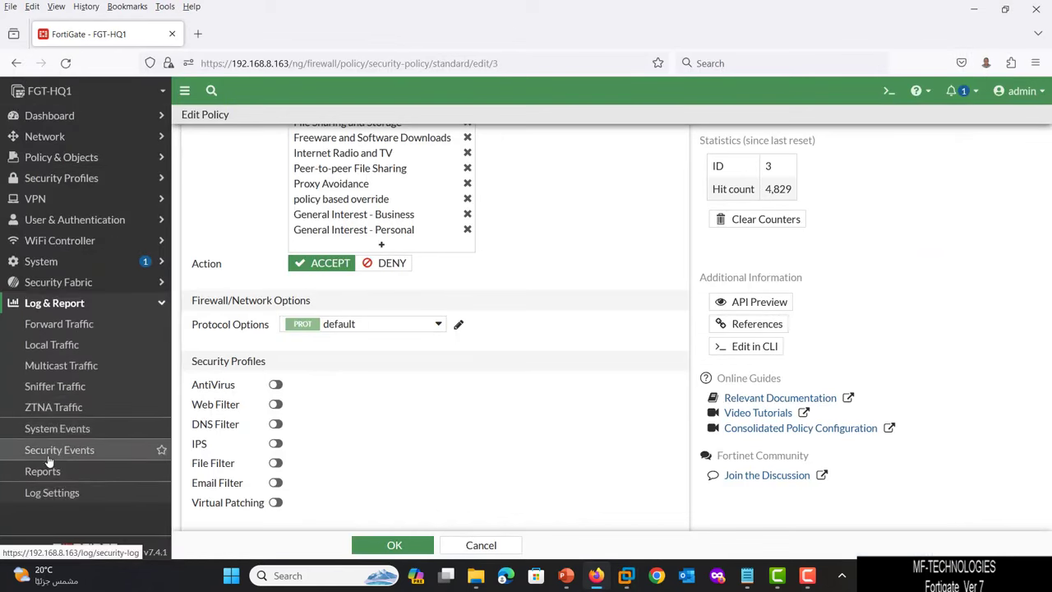
pyautogui.click(53, 450)
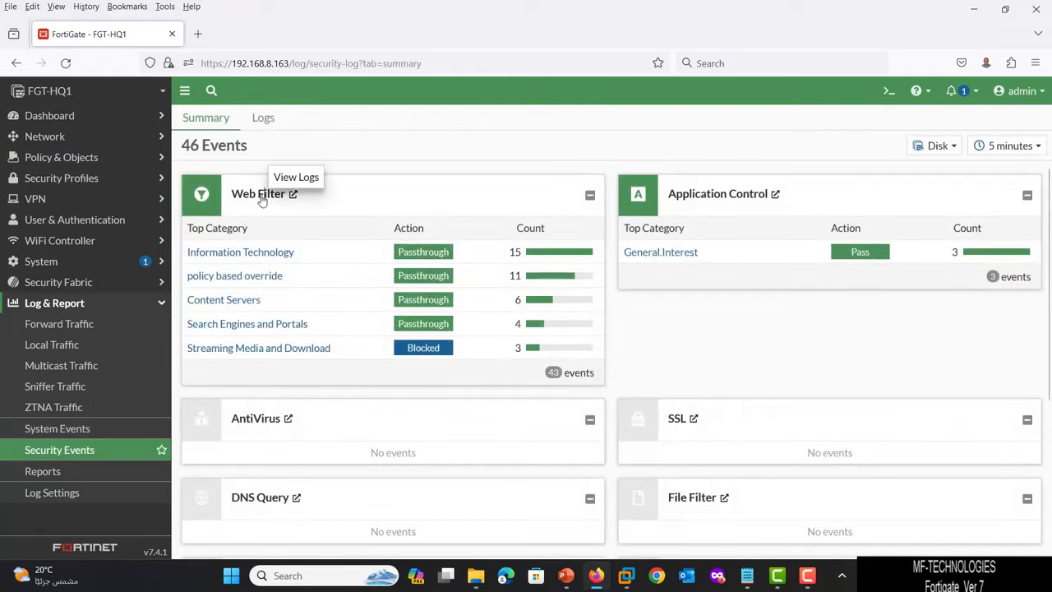
# - Review the Web Filter logs showing dailymotion blocked and vimeo passed, then minimise Firefox
pyautogui.click(293, 194)
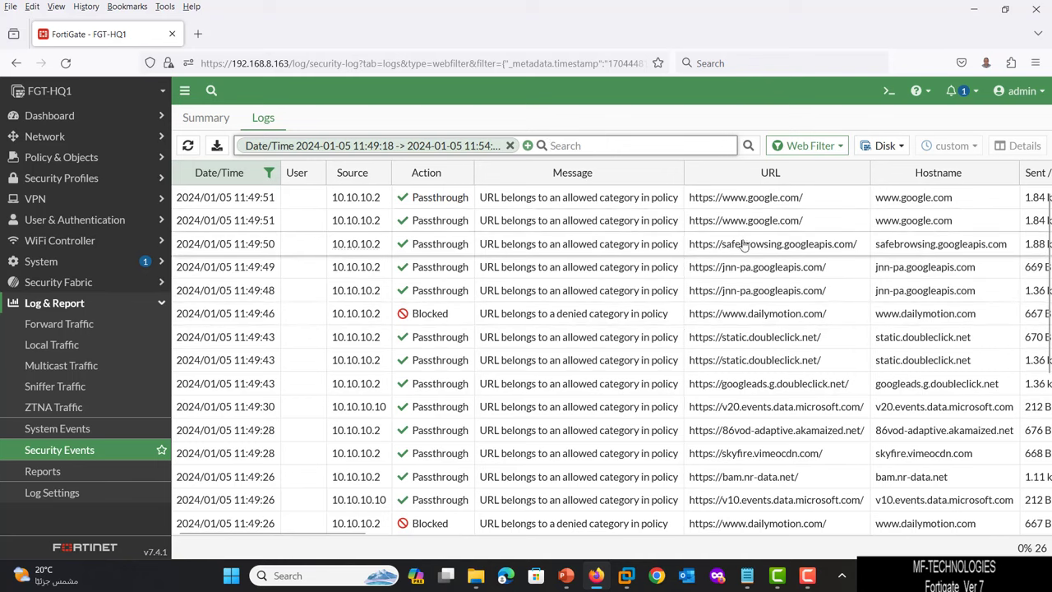
pyautogui.scroll(-4, 822, 279)
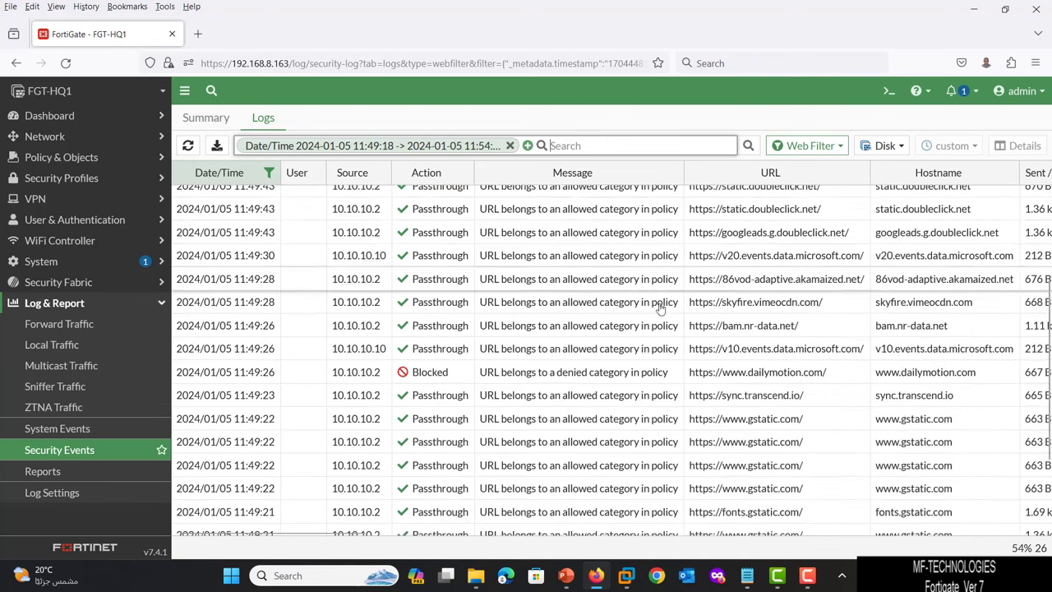
pyautogui.scroll(-2, 736, 349)
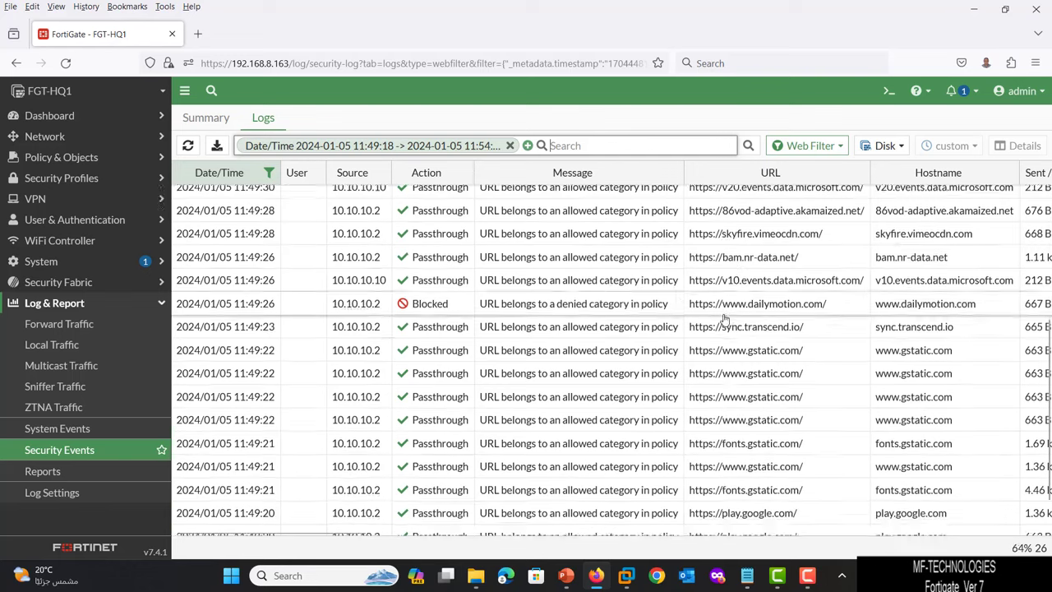
pyautogui.click(973, 10)
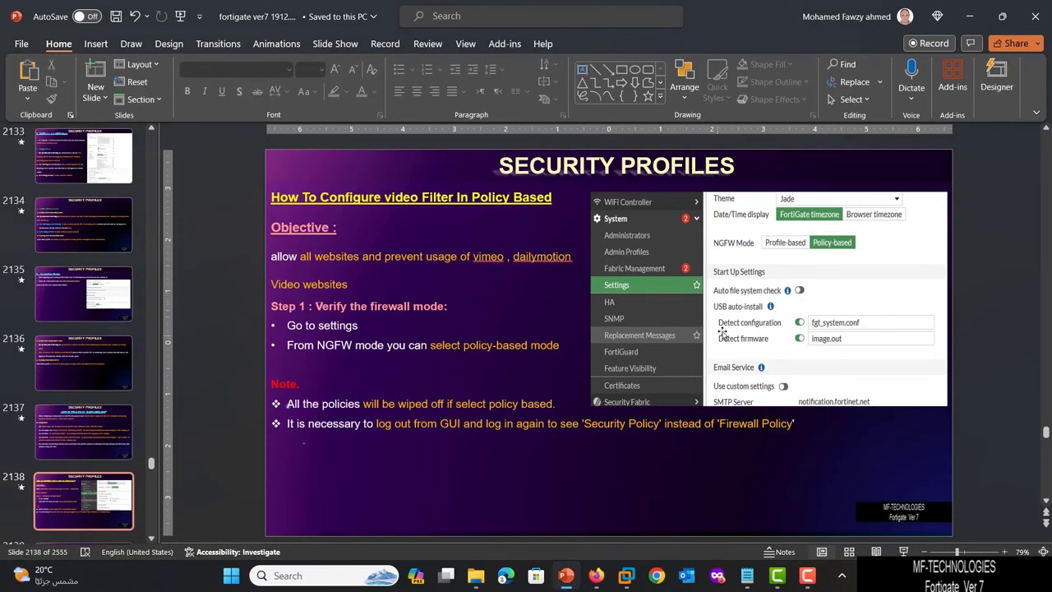
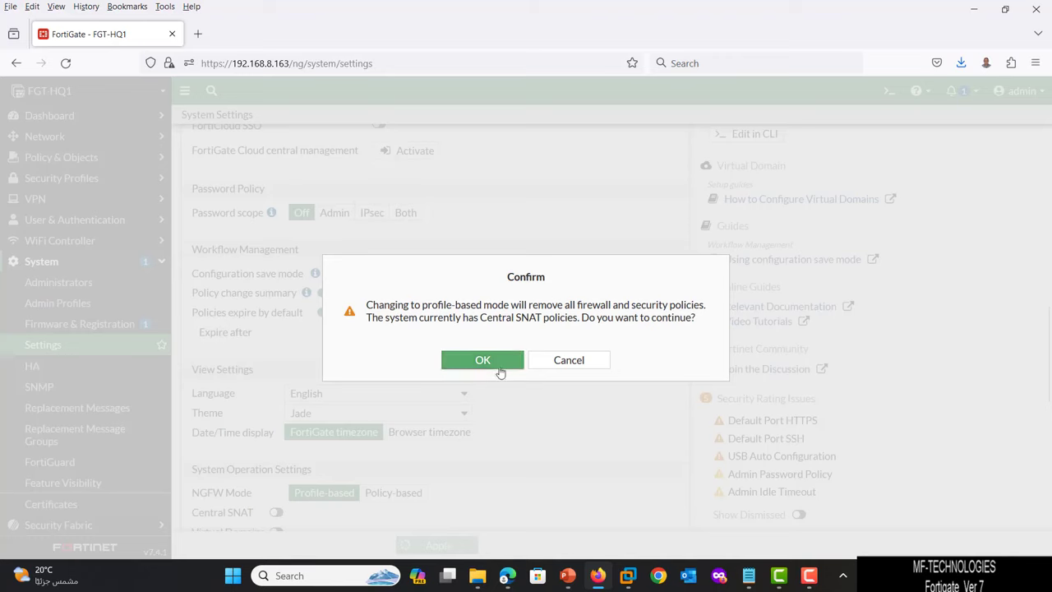
# - Confirm the switch to profile-based NGFW mode, then log out of the admin session
pyautogui.click(495, 364)
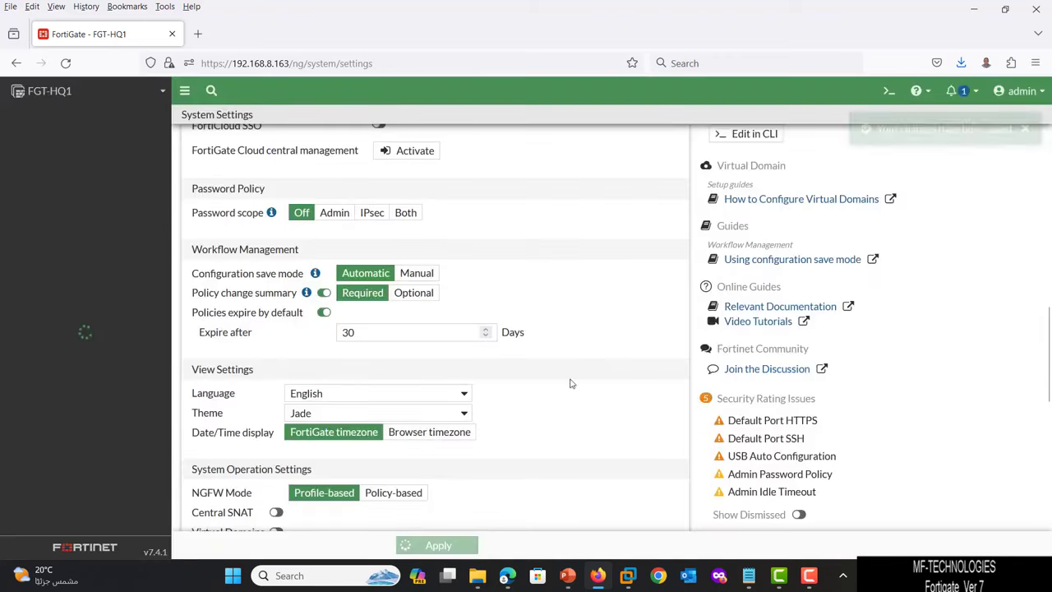
pyautogui.click(1029, 92)
pyautogui.moveTo(988, 181)
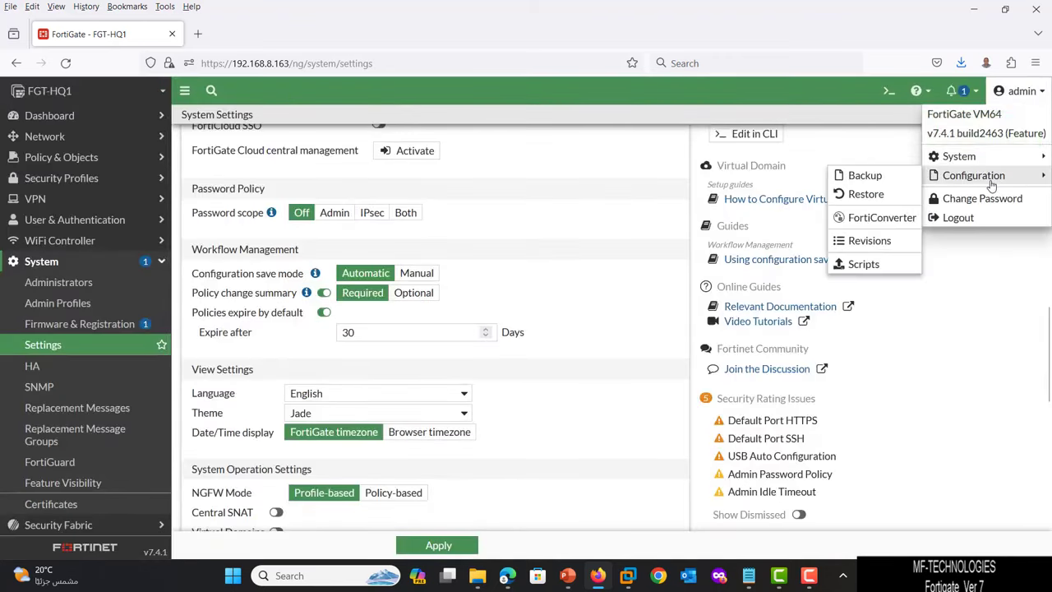
pyautogui.click(976, 216)
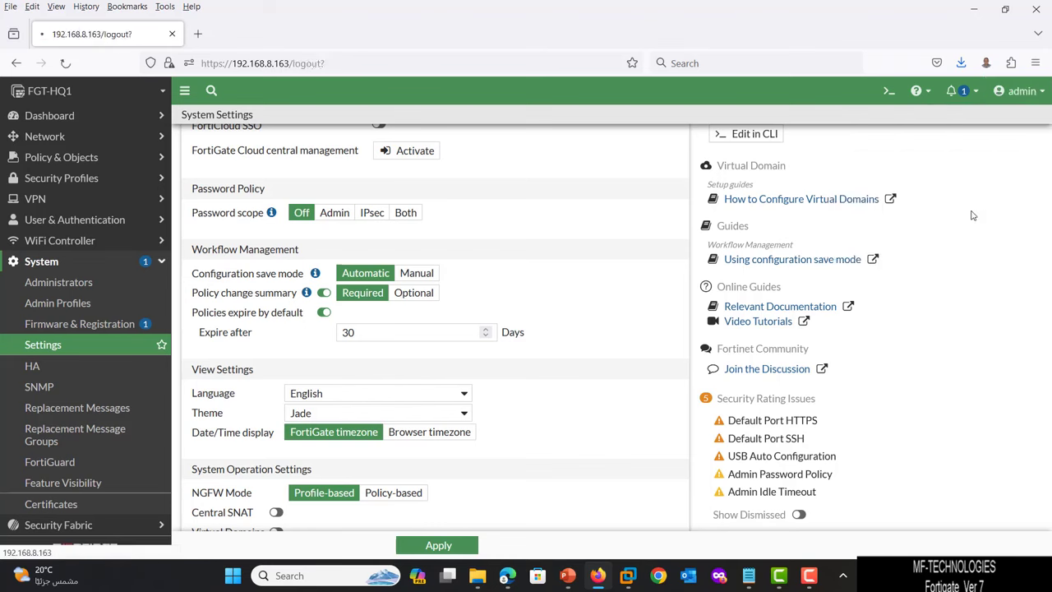
# - Log back in and check that Firewall Policy lists only the Implicit Deny rule
pyautogui.click(530, 368)
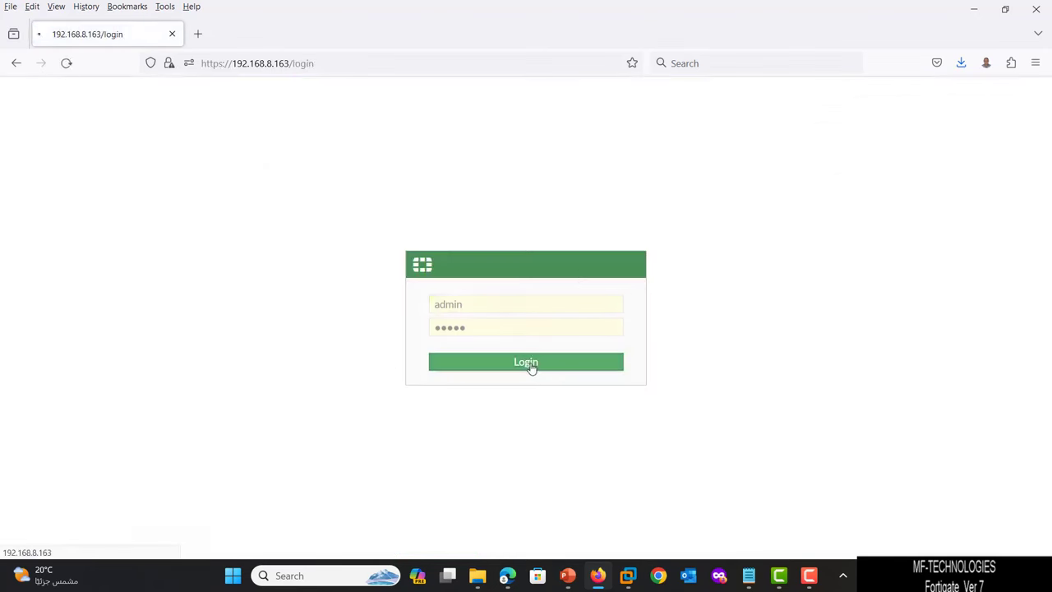
pyautogui.scroll(-3, 50, 349)
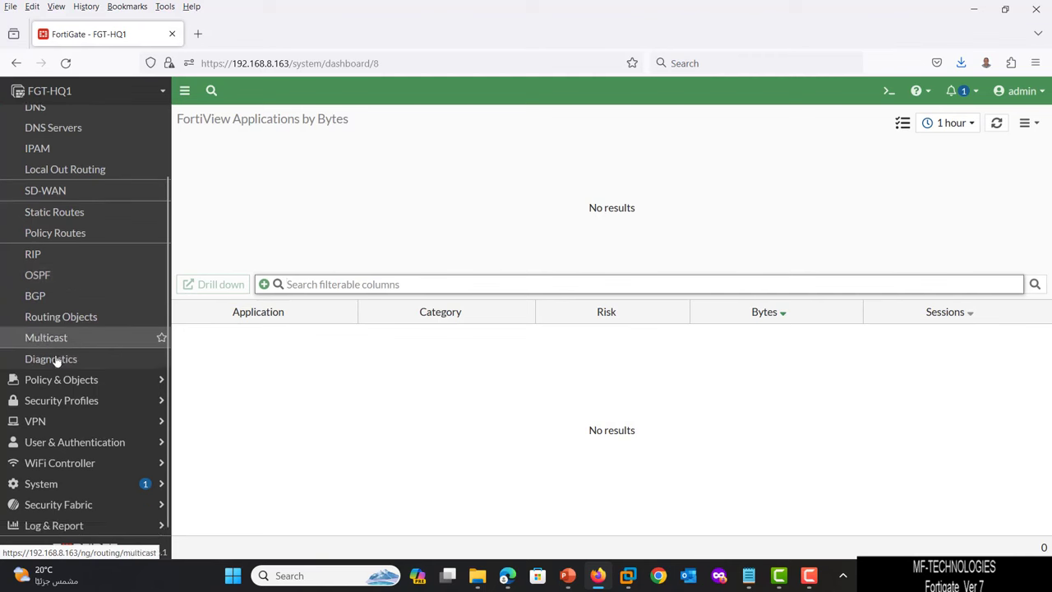
pyautogui.click(58, 377)
pyautogui.scroll(2, 66, 236)
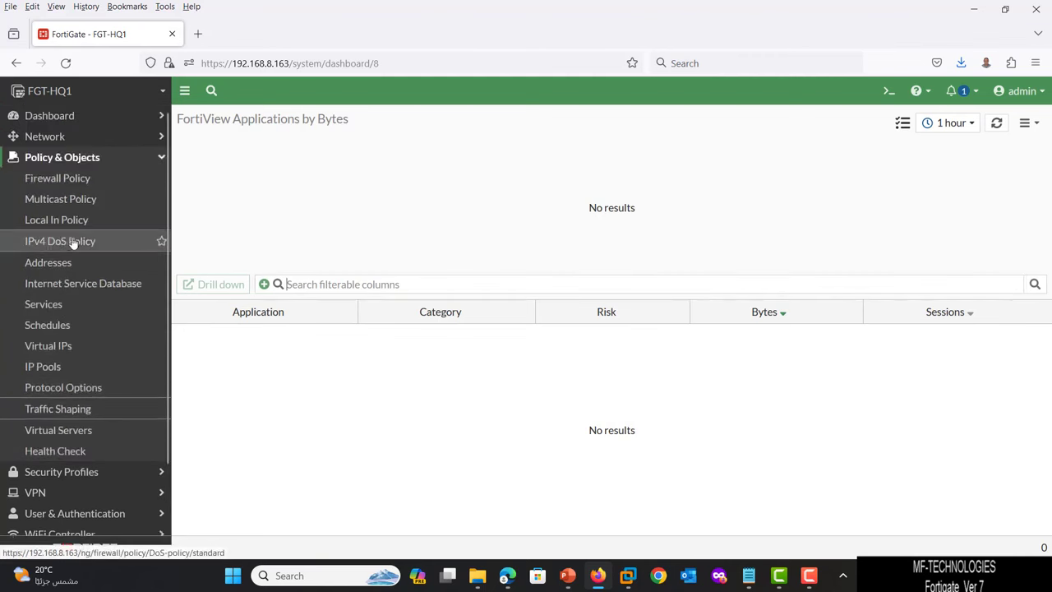
pyautogui.click(104, 180)
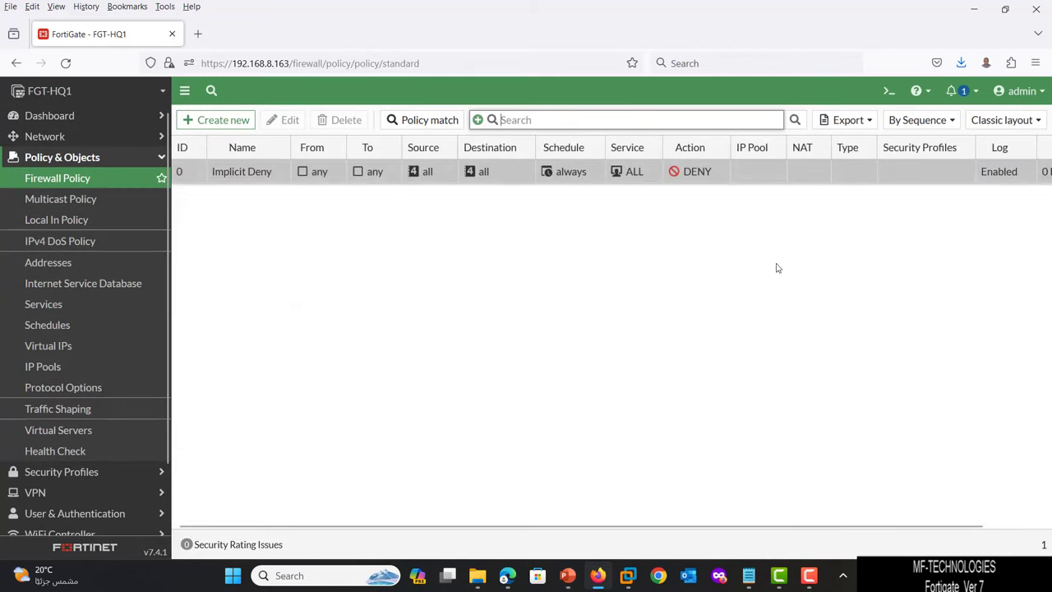
pyautogui.click(1008, 88)
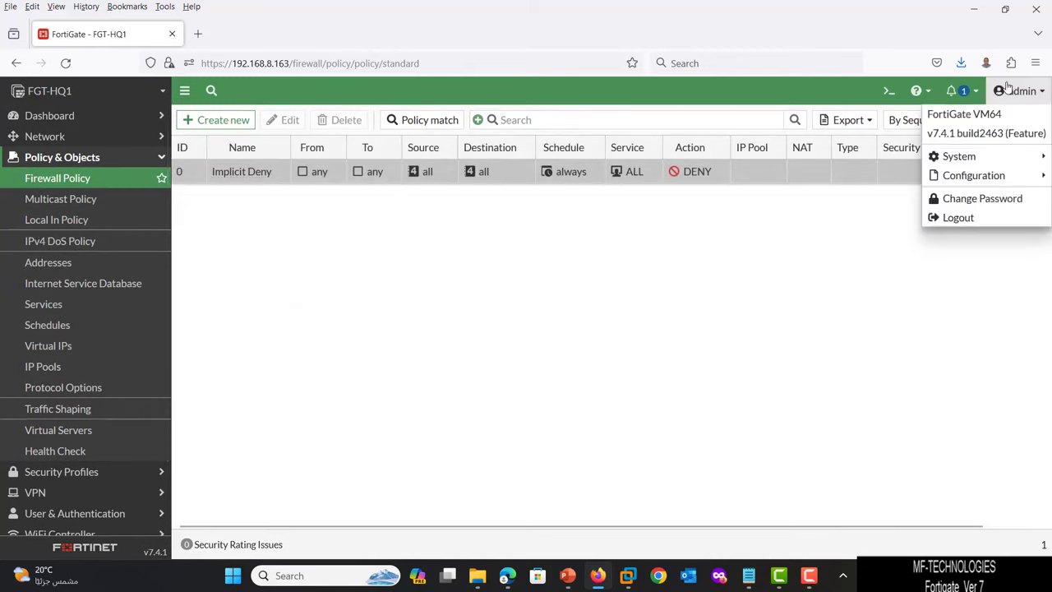
# - Open Configuration > Restore and upload the FGT-HQ1_7-4_2463_202401041341.conf backup from Downloads
pyautogui.moveTo(988, 157)
pyautogui.moveTo(981, 177)
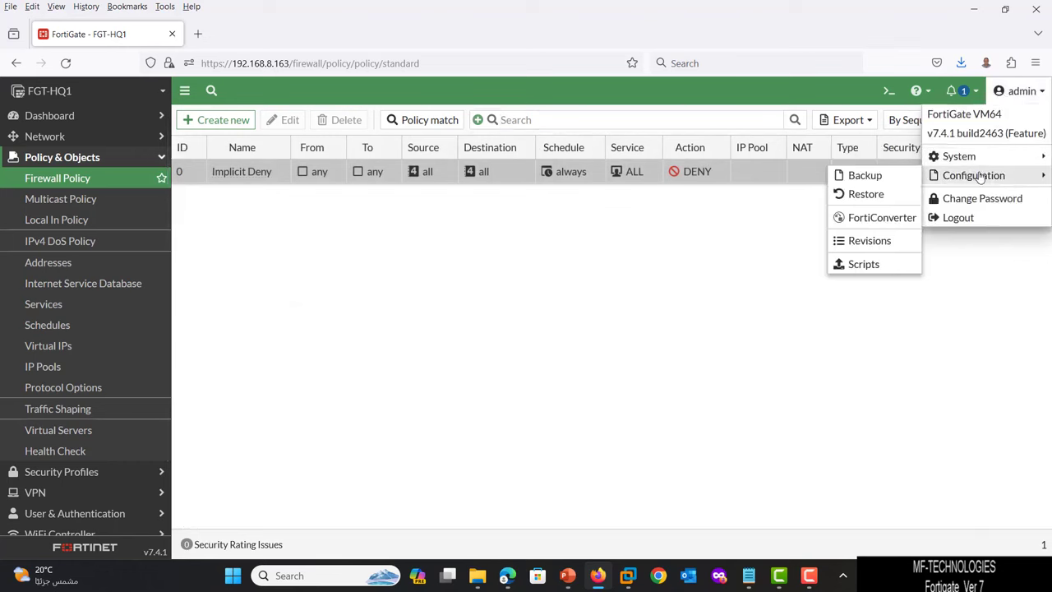
pyautogui.click(871, 194)
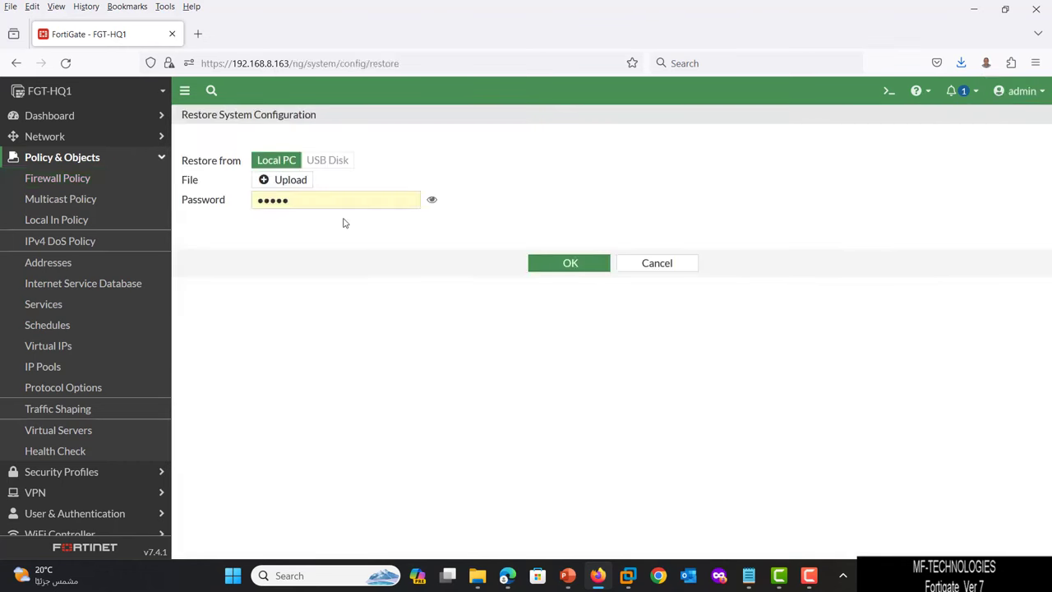
pyautogui.click(288, 180)
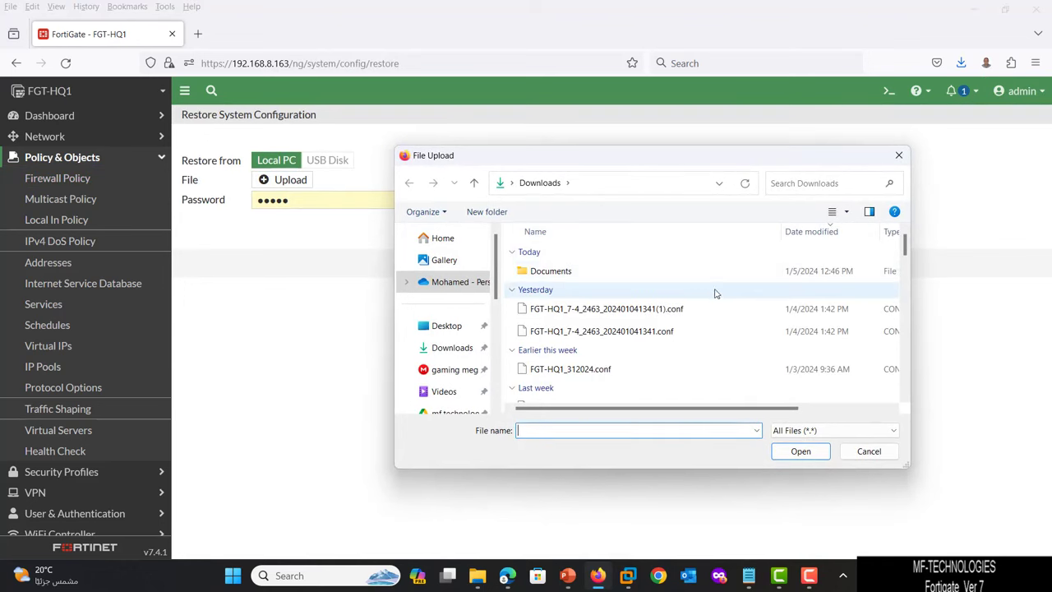
pyautogui.click(676, 330)
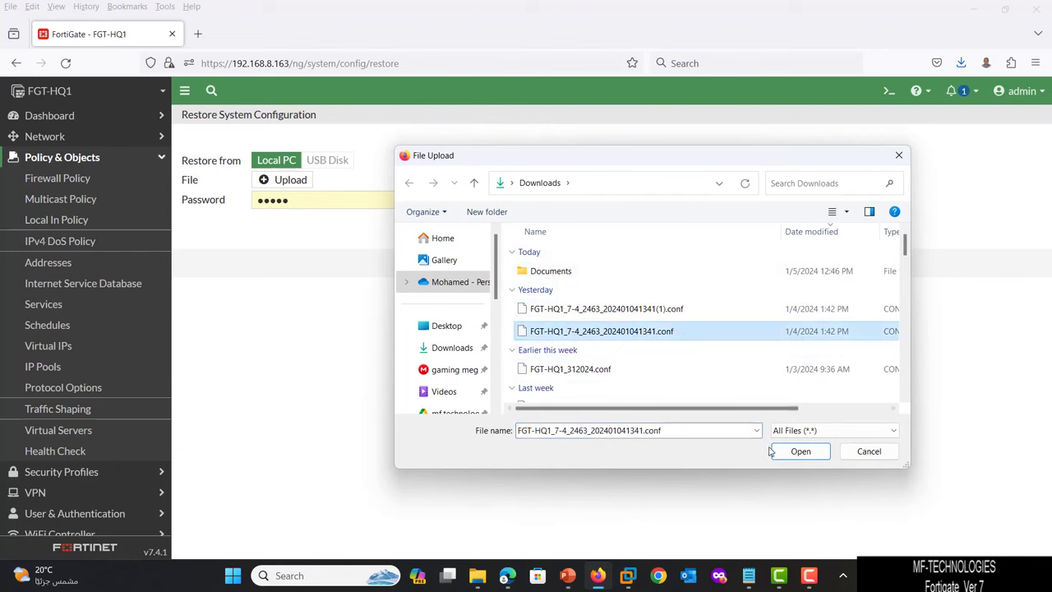
pyautogui.click(798, 452)
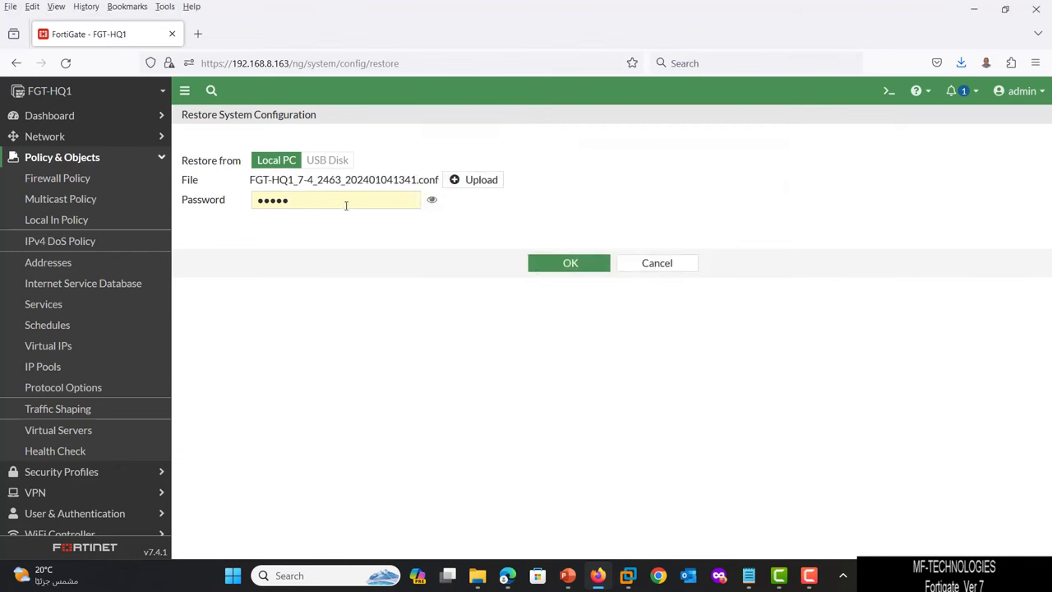
# - Clear the restore password and confirm the restore, letting the device reboot
pyautogui.click(399, 201)
pyautogui.press('BackSpace')
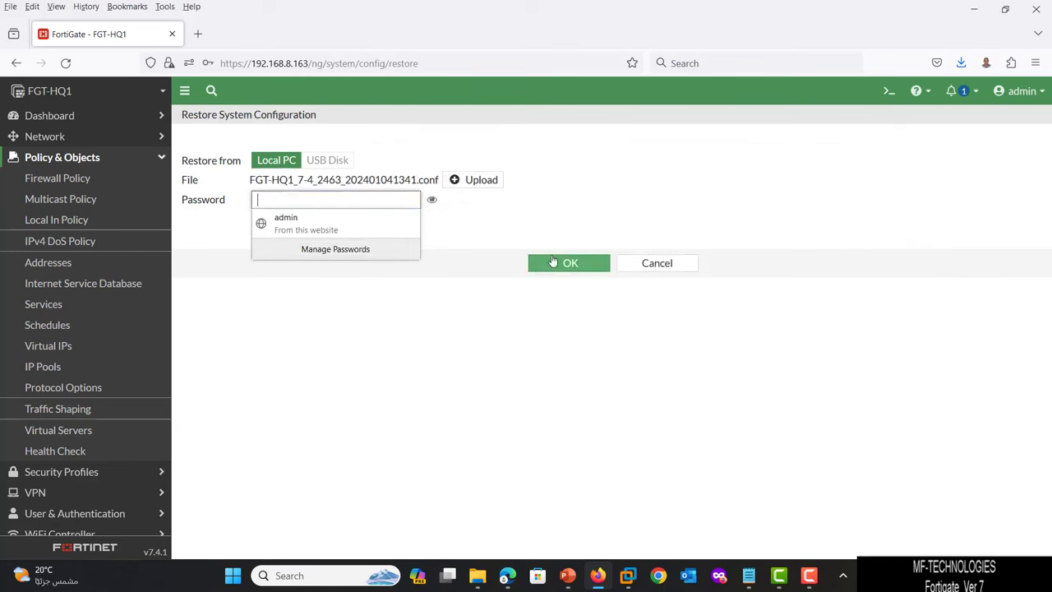
pyautogui.click(562, 264)
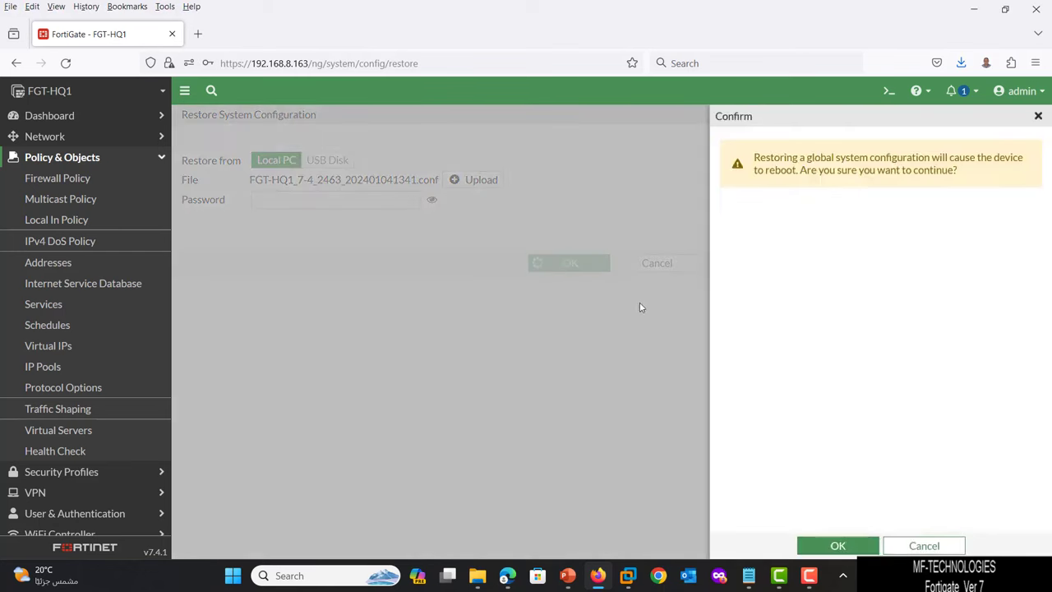
pyautogui.click(838, 545)
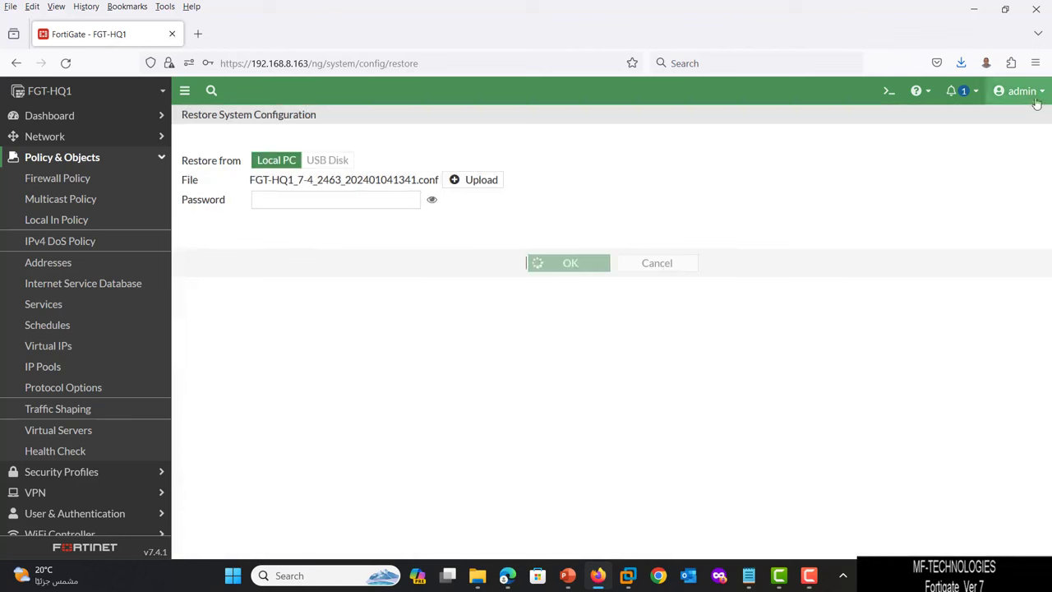
pyautogui.click(66, 62)
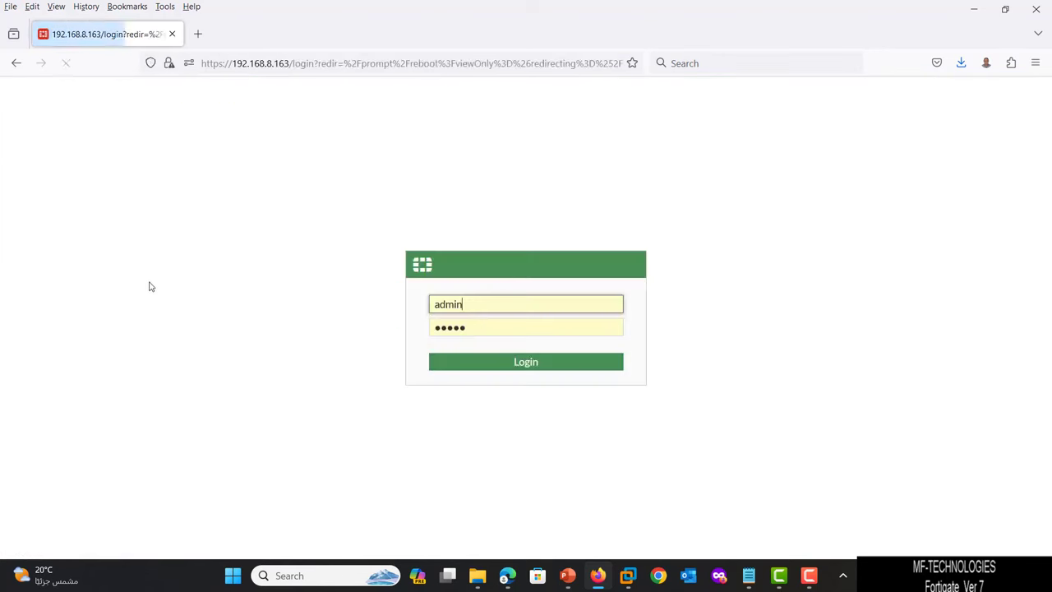
# - Sign back in after the reboot and view Network > Static Routes
pyautogui.click(606, 368)
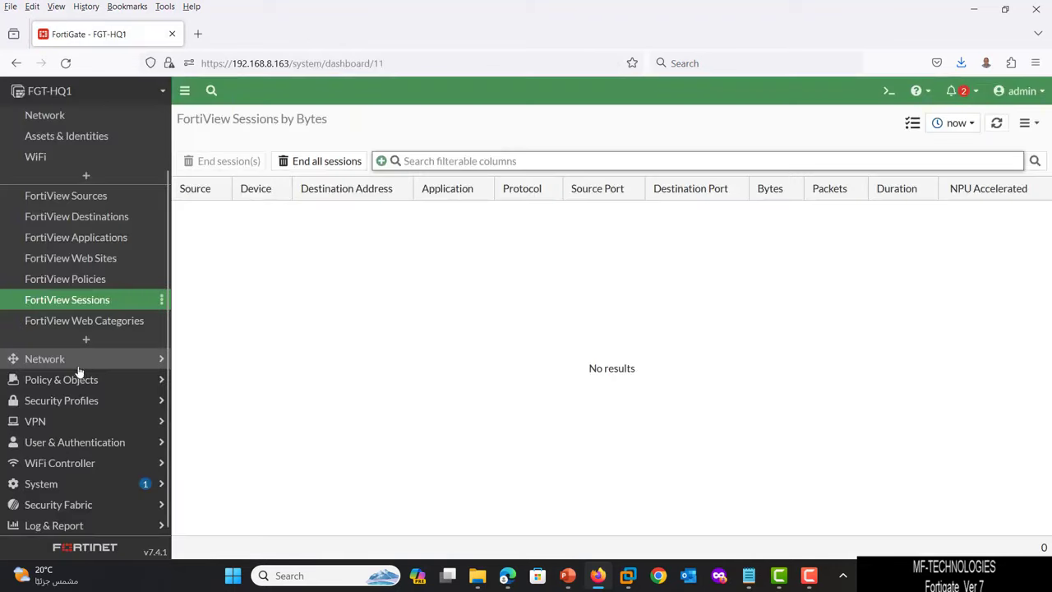
pyautogui.click(74, 359)
pyautogui.scroll(-5, 75, 345)
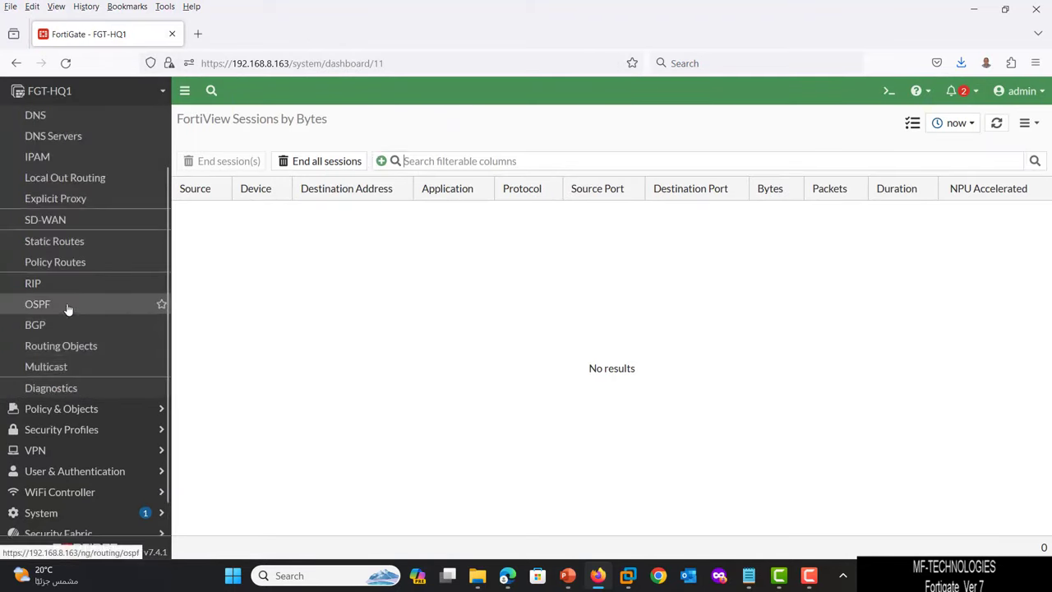
pyautogui.scroll(5, 73, 222)
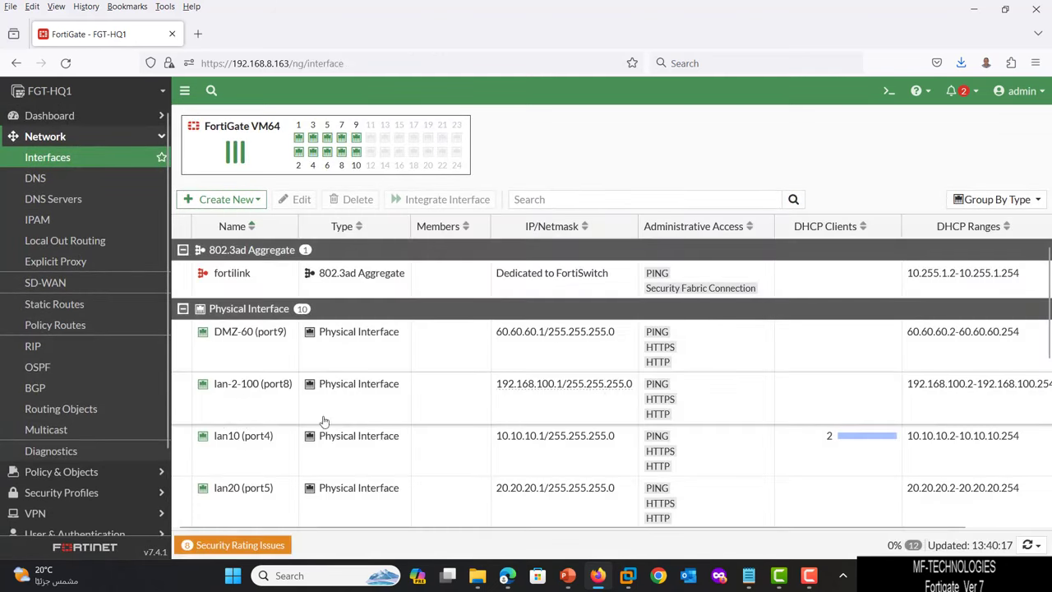
pyautogui.scroll(-5, 300, 379)
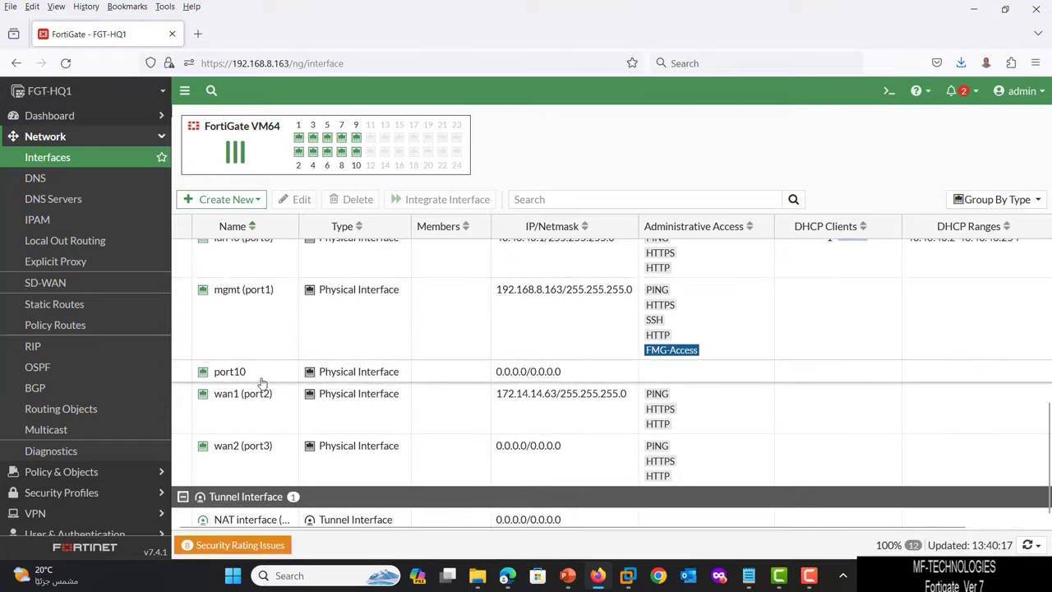
pyautogui.click(75, 309)
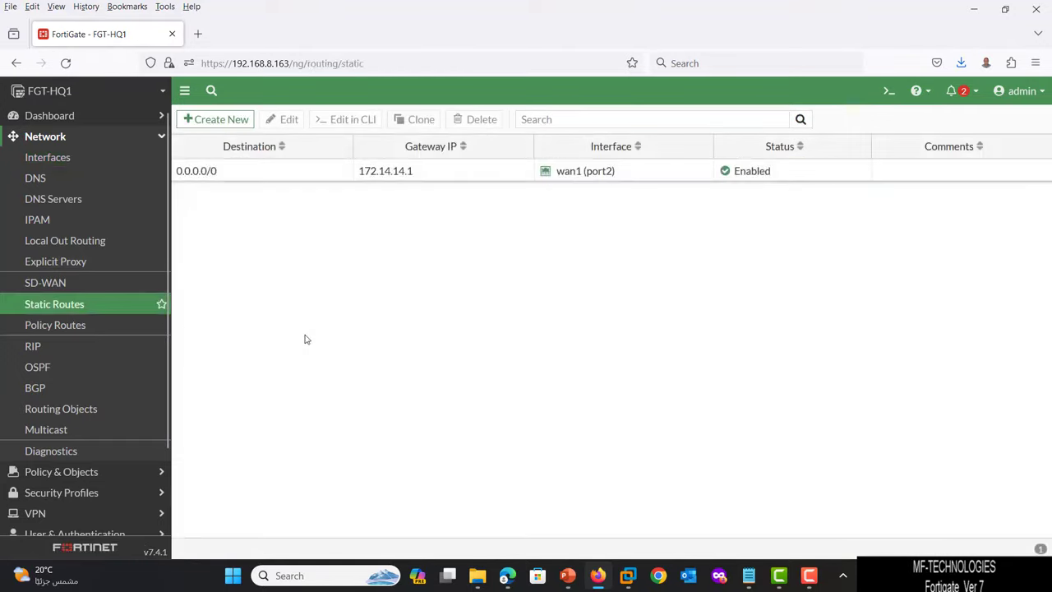
# - Open Policy & Objects > Firewall Policy to see the restored rules
pyautogui.scroll(-2, 63, 255)
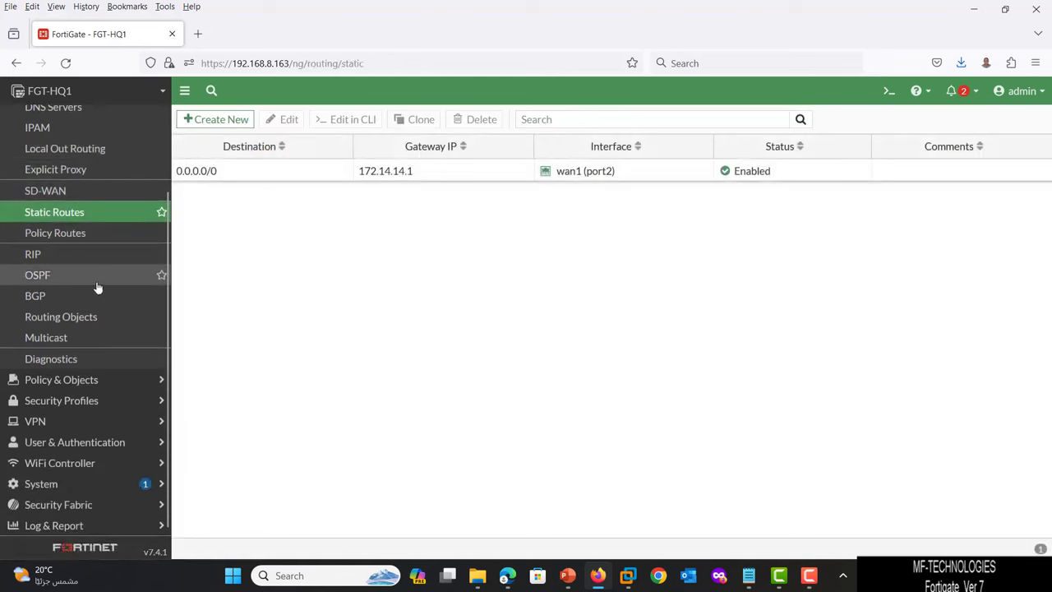
pyautogui.click(66, 380)
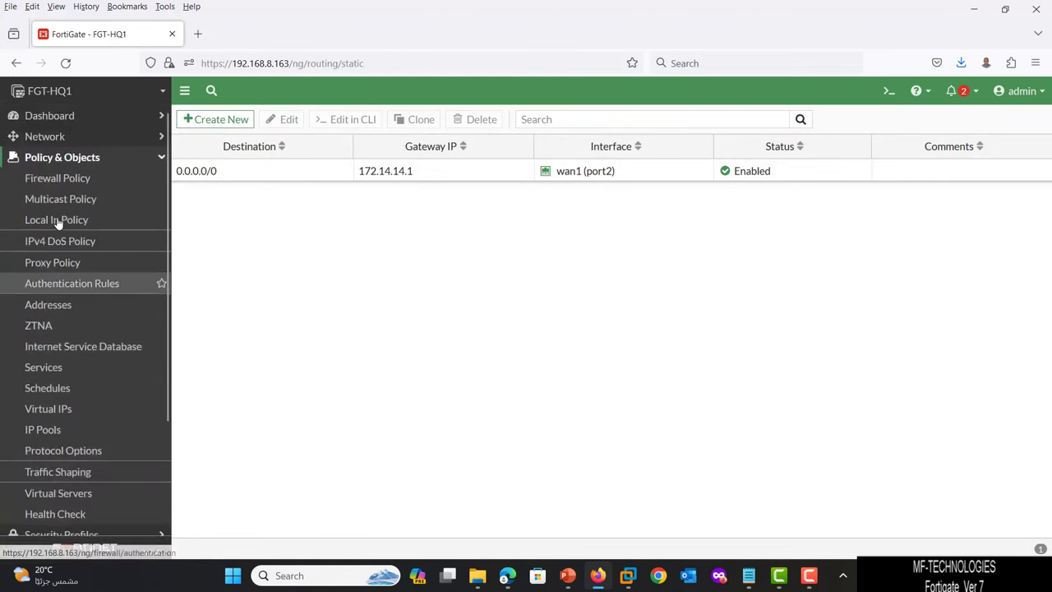
pyautogui.click(77, 183)
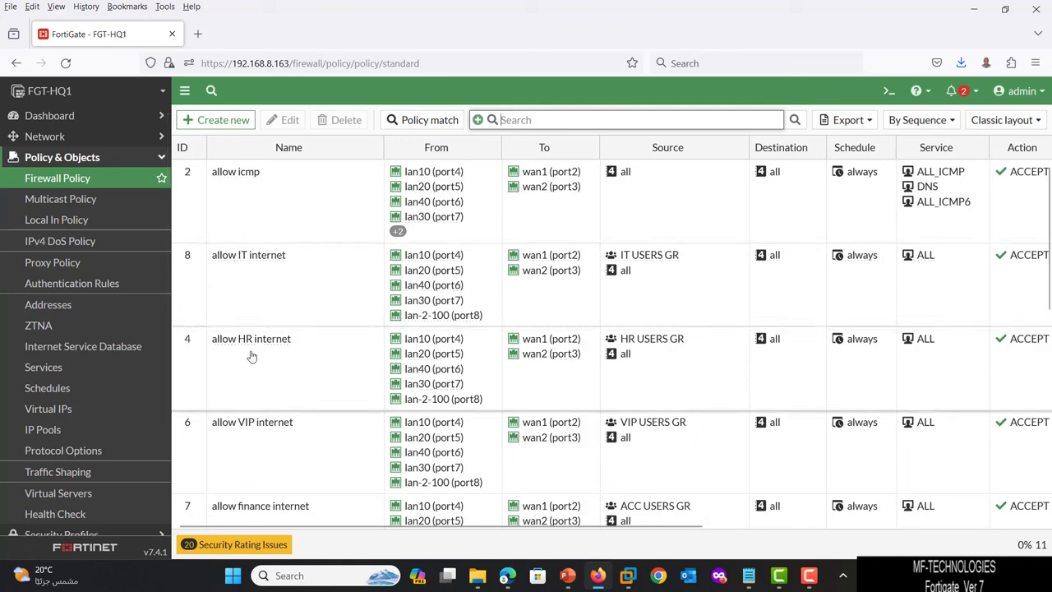
# - Open policy 8 'allow IT internet' for editing and review its settings down to logging
pyautogui.scroll(-5, 253, 403)
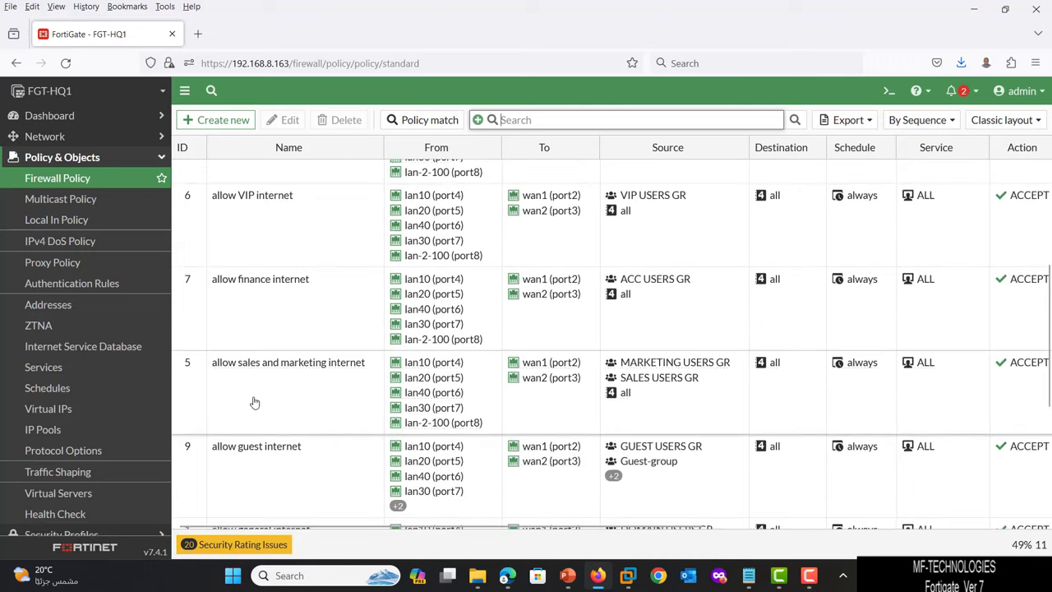
pyautogui.scroll(-3, 253, 403)
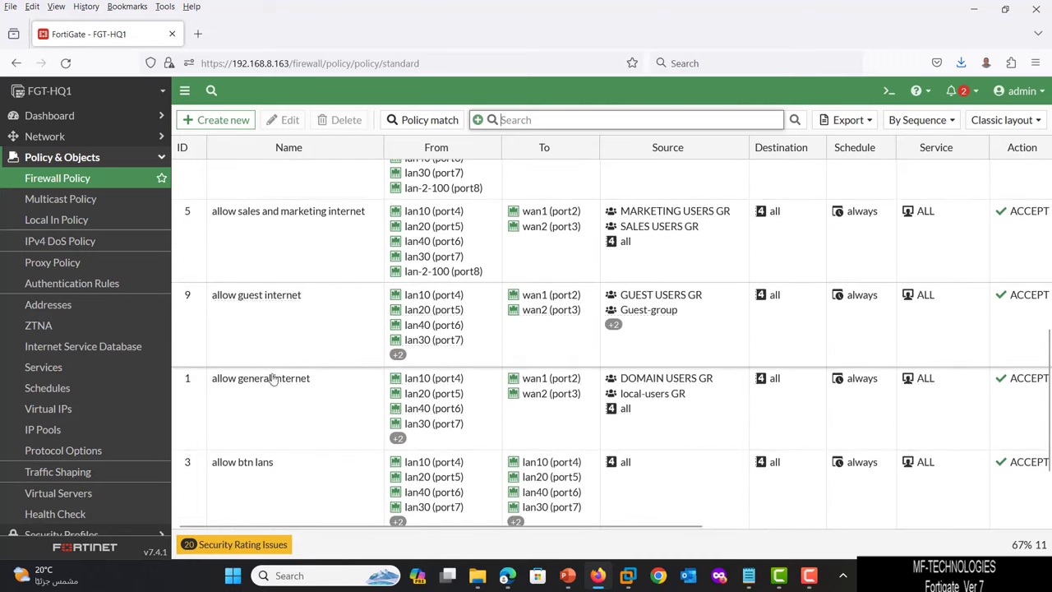
pyautogui.scroll(8, 245, 395)
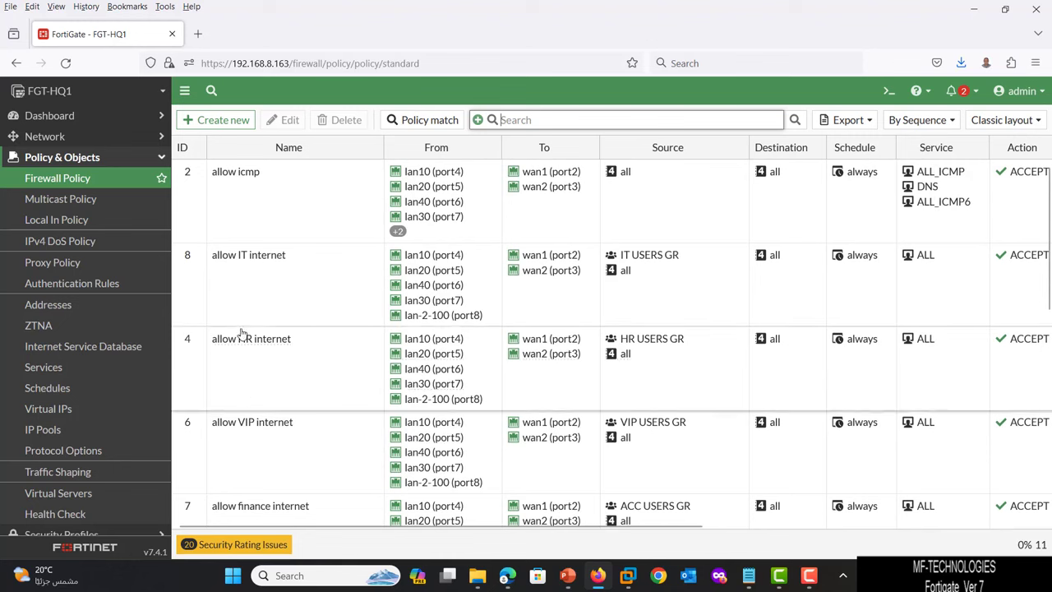
pyautogui.click(329, 295)
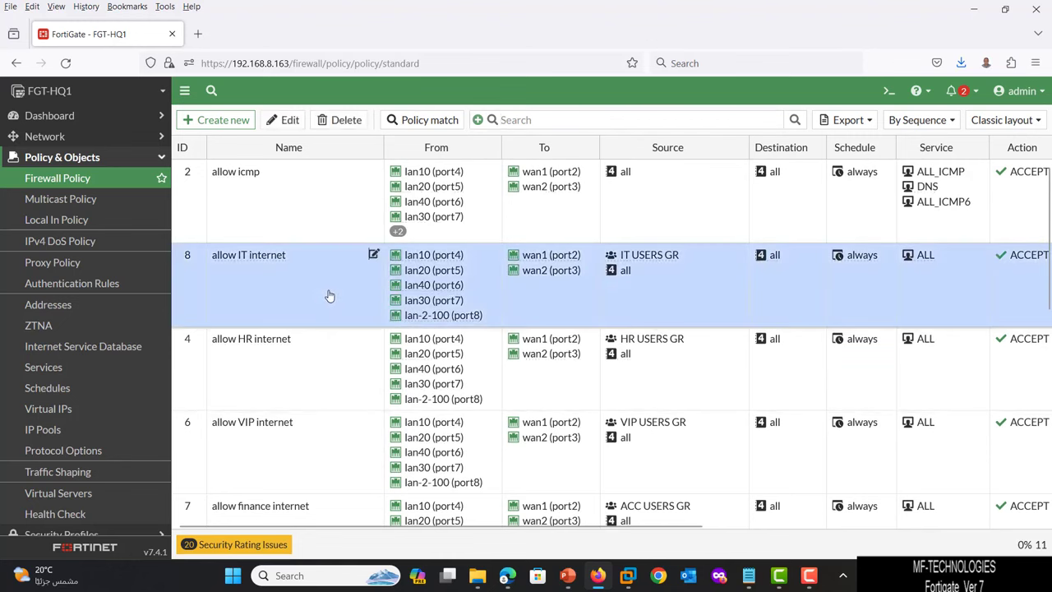
pyautogui.doubleClick(238, 289)
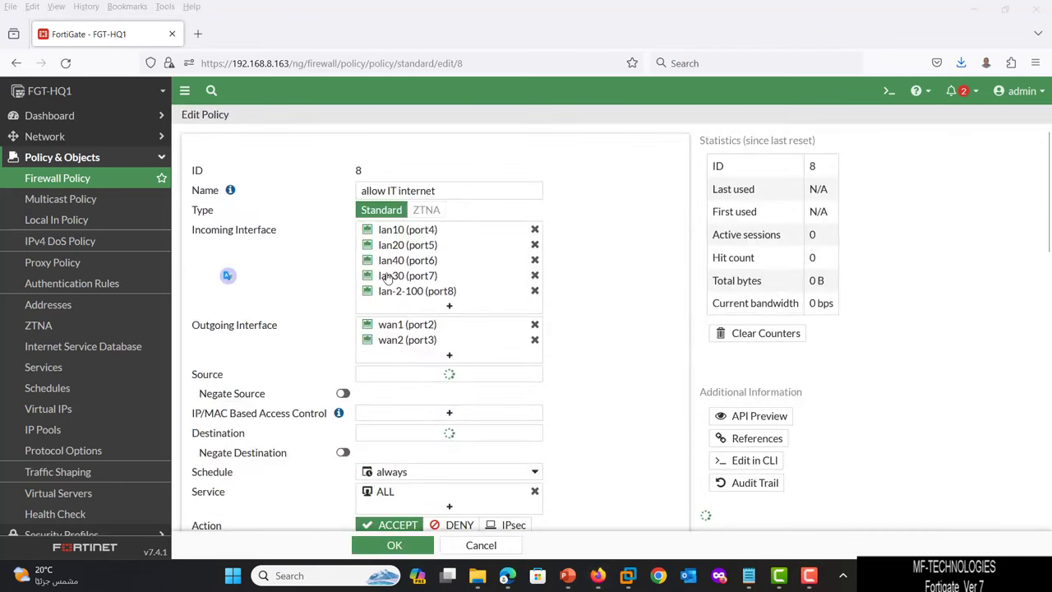
pyautogui.scroll(-3, 481, 317)
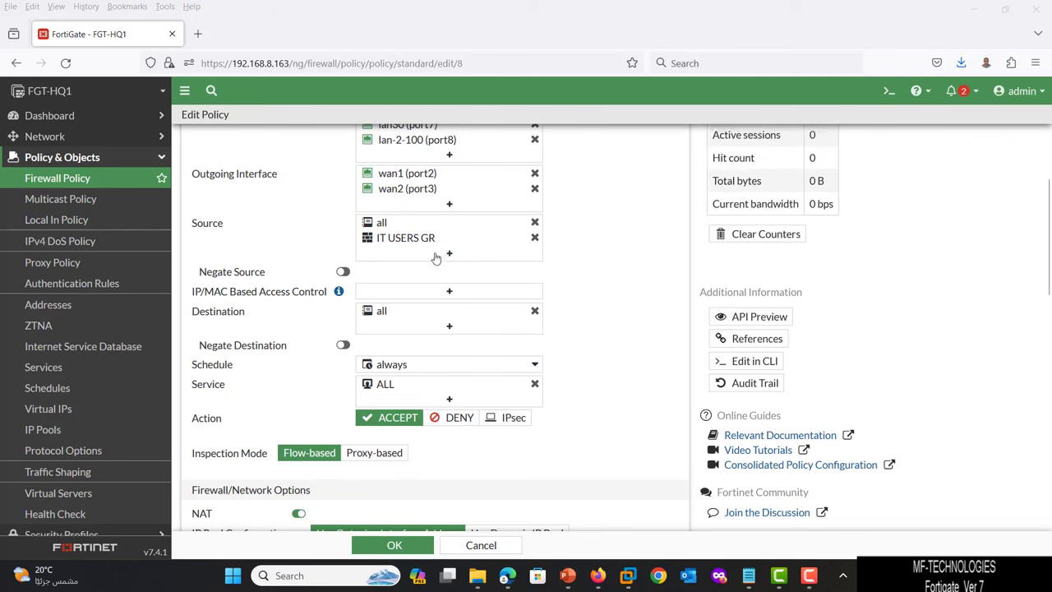
pyautogui.moveTo(449, 248)
pyautogui.scroll(-2, 474, 348)
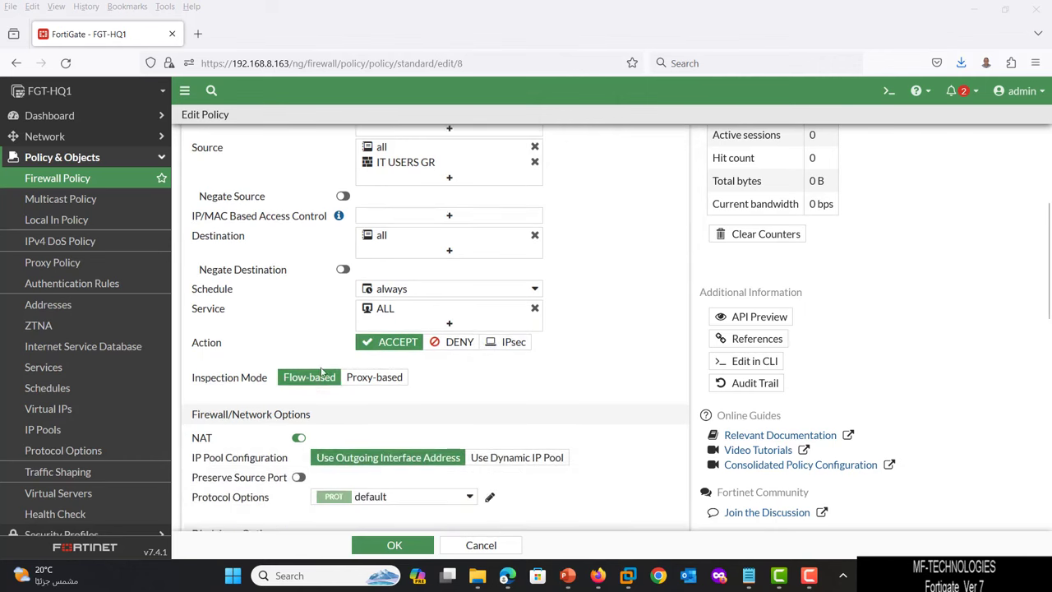
pyautogui.scroll(-4, 330, 340)
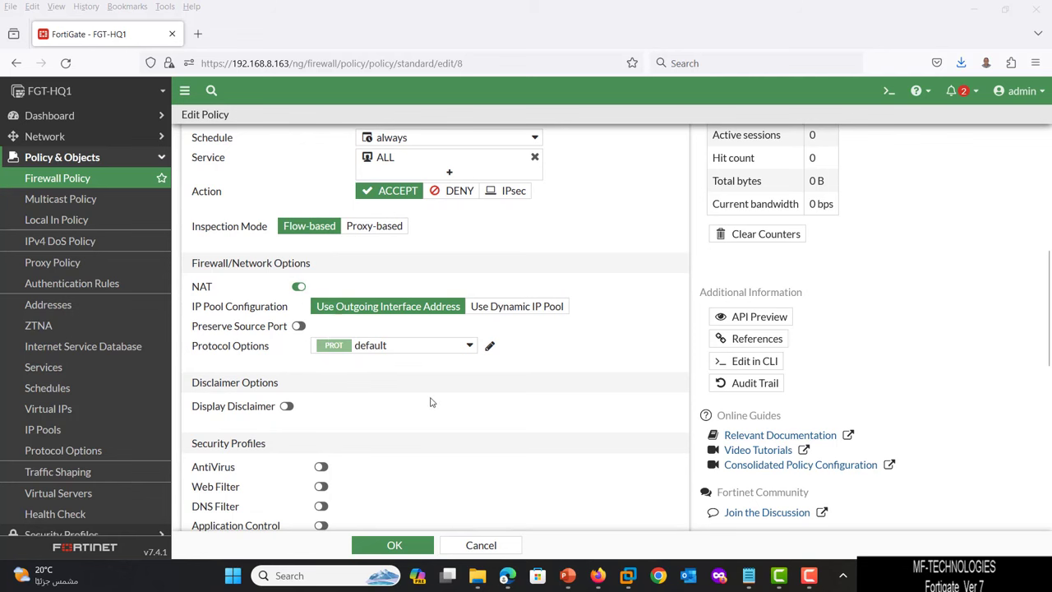
pyautogui.scroll(-6, 429, 402)
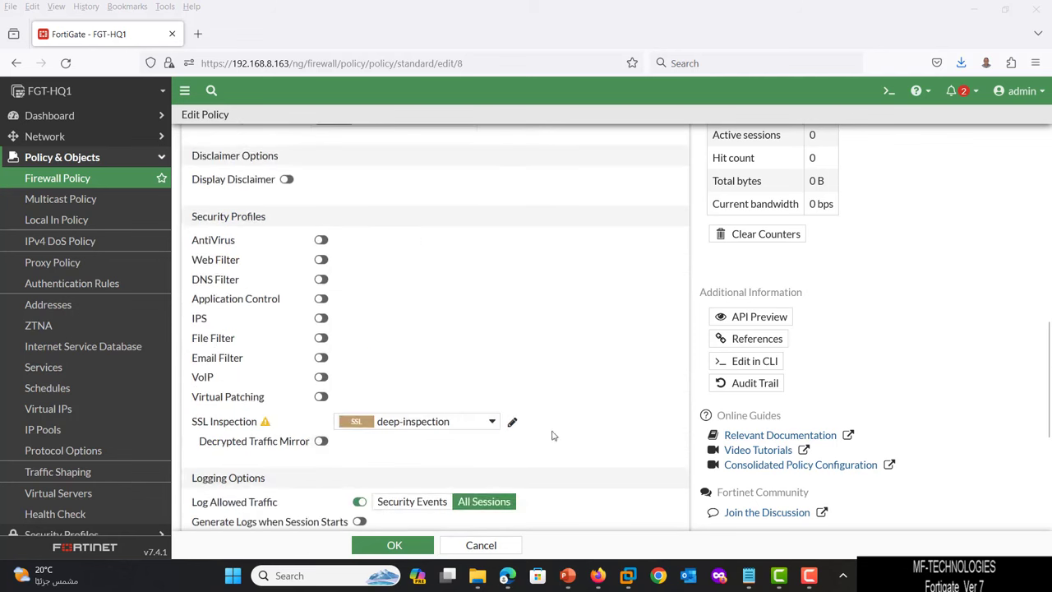
pyautogui.scroll(-4, 416, 442)
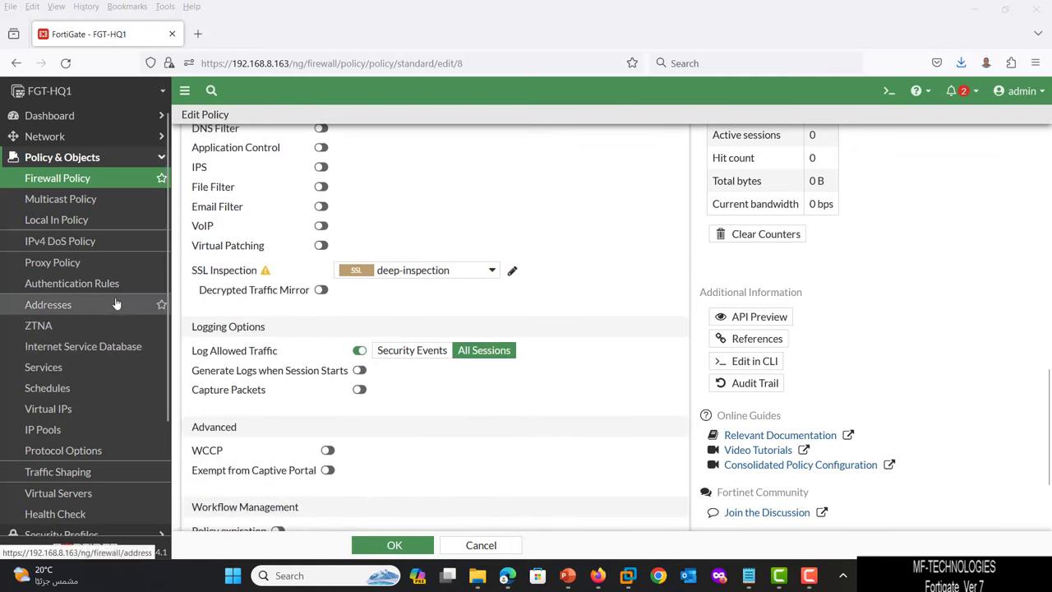
# - Under Security Profiles > Web Filter, create a flow-based profile named 'allow vimeo channel and video'
pyautogui.scroll(-3, 117, 305)
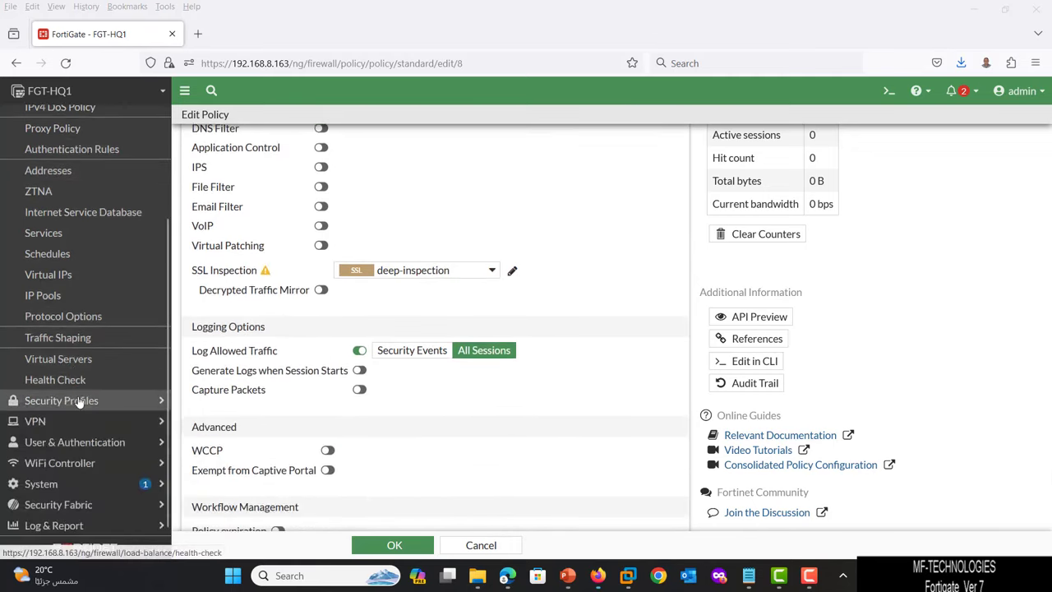
pyautogui.click(80, 401)
pyautogui.scroll(3, 57, 284)
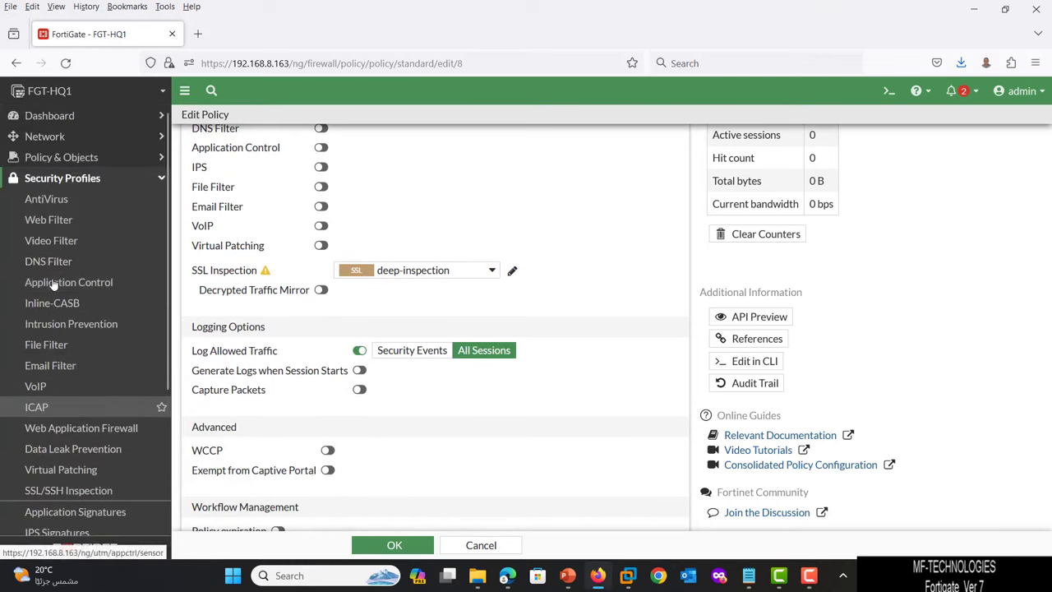
pyautogui.click(52, 227)
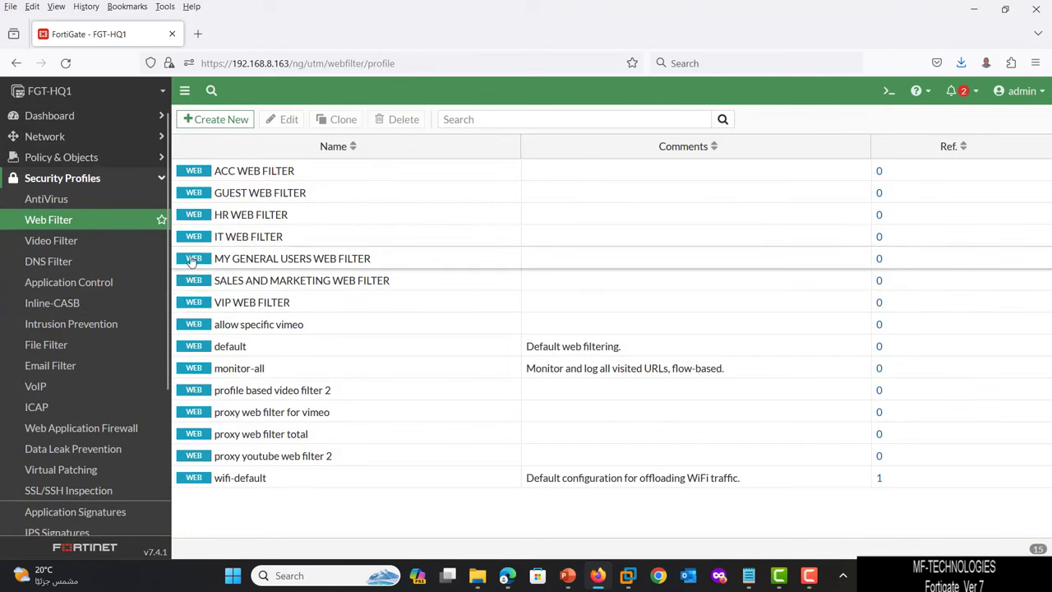
pyautogui.click(219, 122)
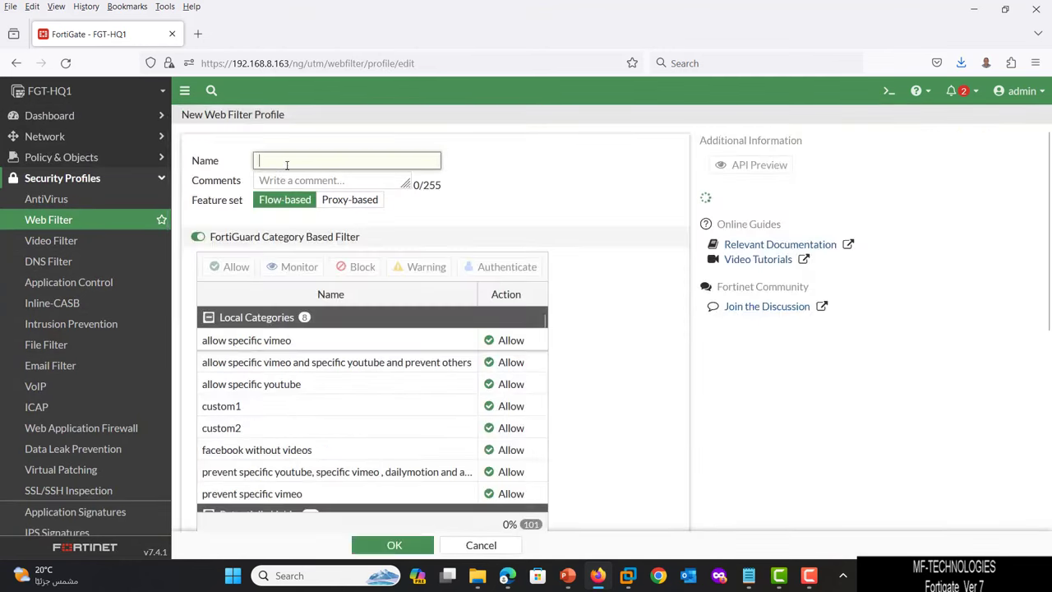
pyautogui.write('allow sp')
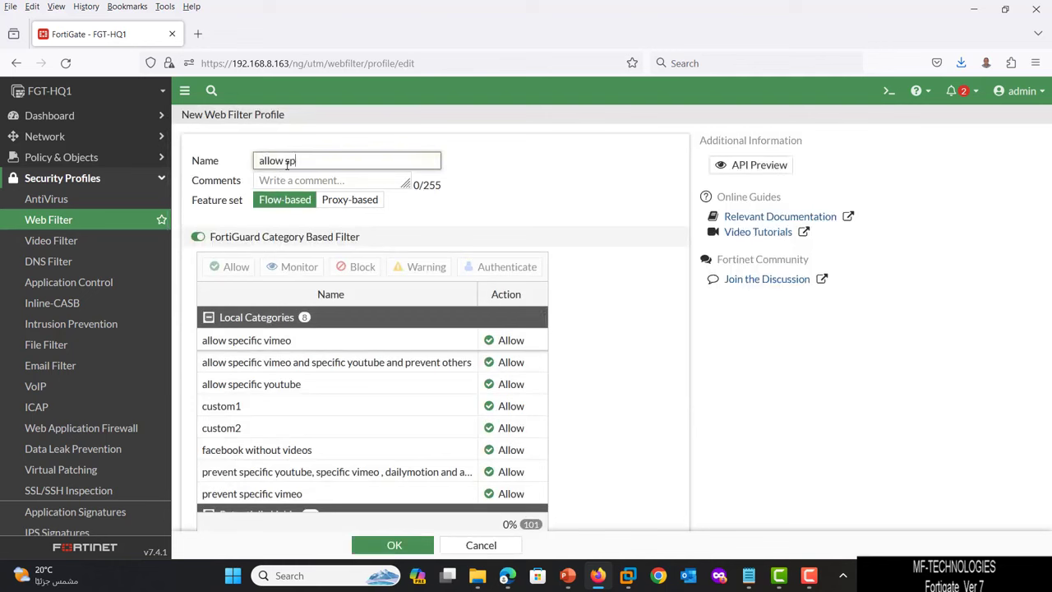
pyautogui.write('ecific')
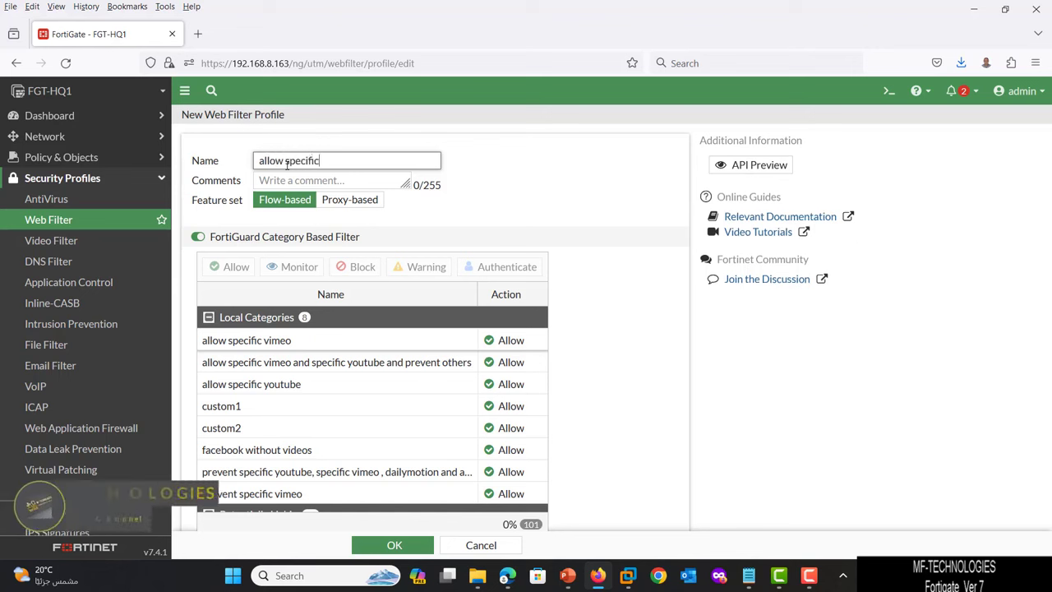
pyautogui.write(' vimeo')
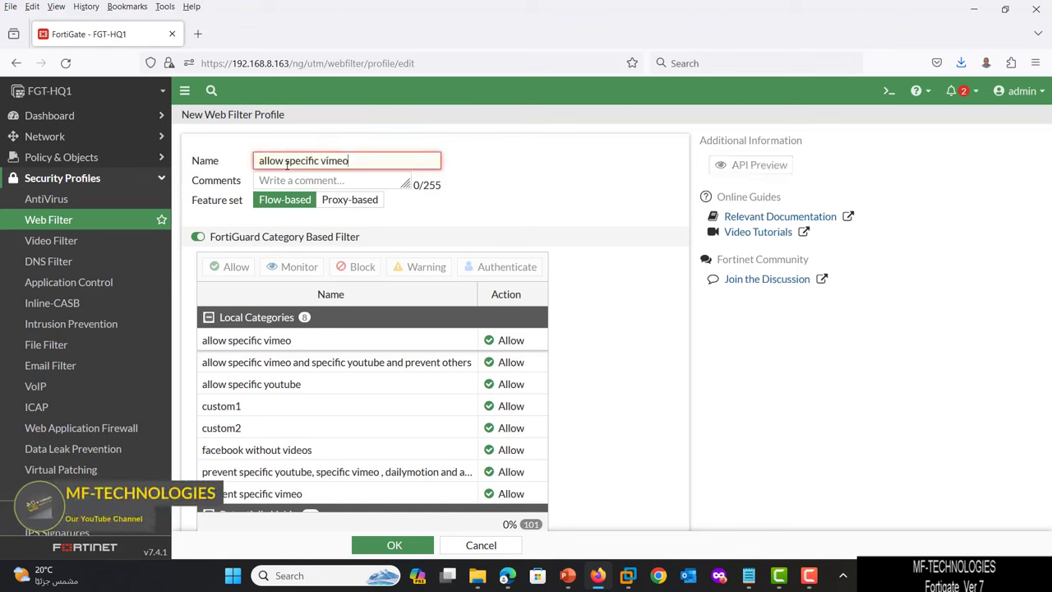
pyautogui.write(' ch')
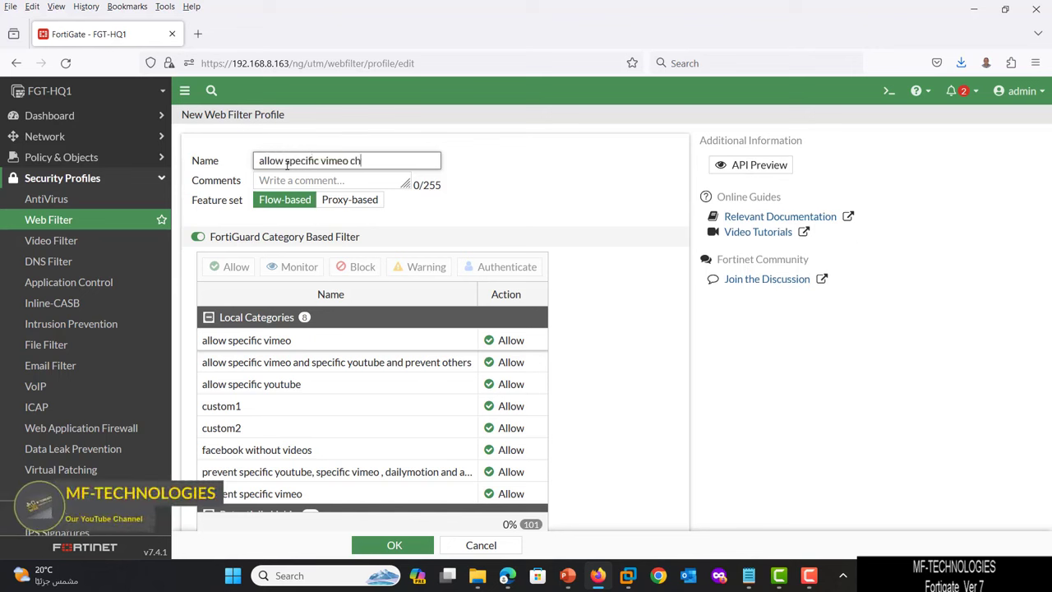
pyautogui.write('annel and video')
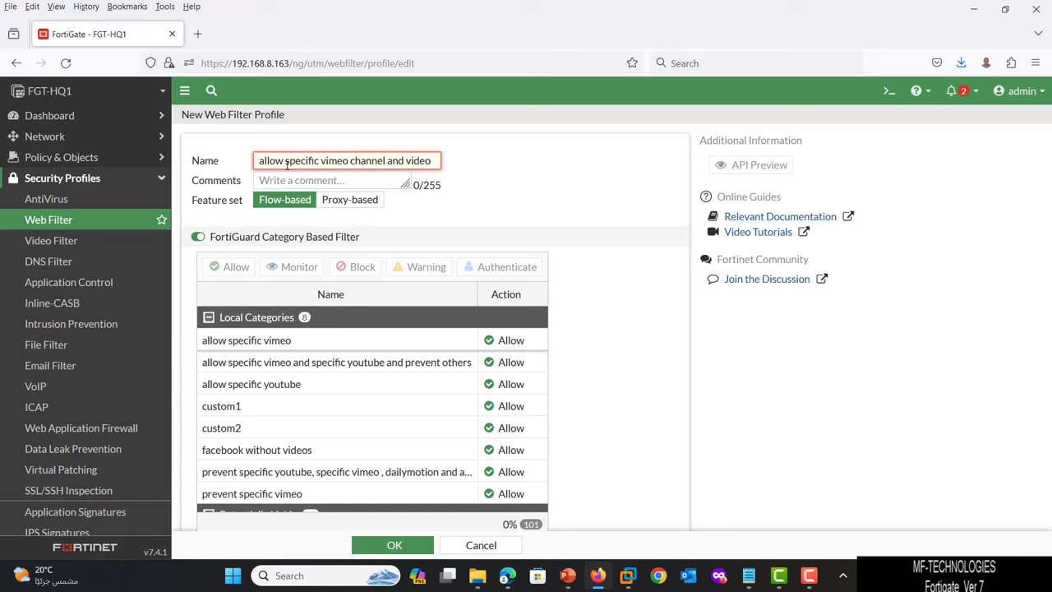
pyautogui.press('BackSpace')
pyautogui.press('BackSpace')
pyautogui.press('BackSpace')
pyautogui.press('BackSpace')
pyautogui.press('BackSpace')
pyautogui.press('BackSpace')
pyautogui.press('BackSpace')
pyautogui.press('BackSpace')
pyautogui.press('BackSpace')
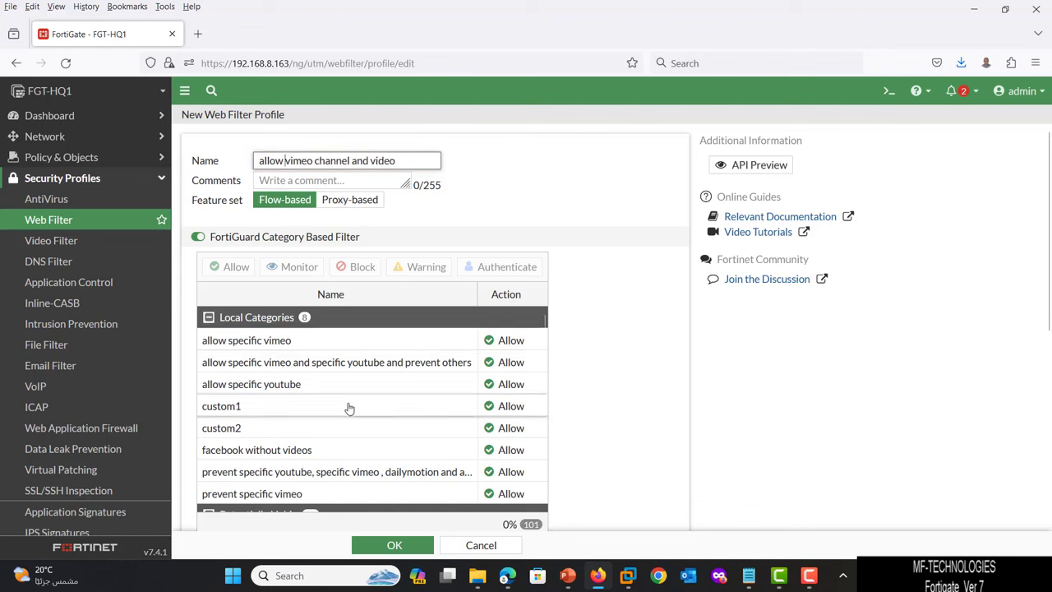
# - Disable all eight local categories, from allow specific vimeo through custom1, custom2 to prevent specific vimeo
pyautogui.scroll(-5, 359, 406)
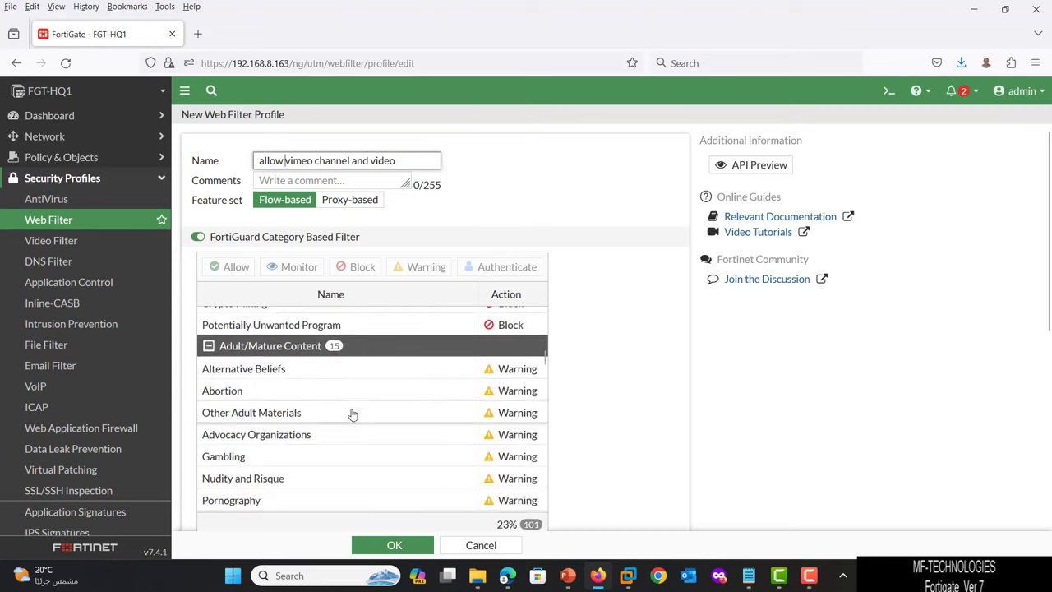
pyautogui.scroll(5, 352, 413)
pyautogui.rightClick(276, 344)
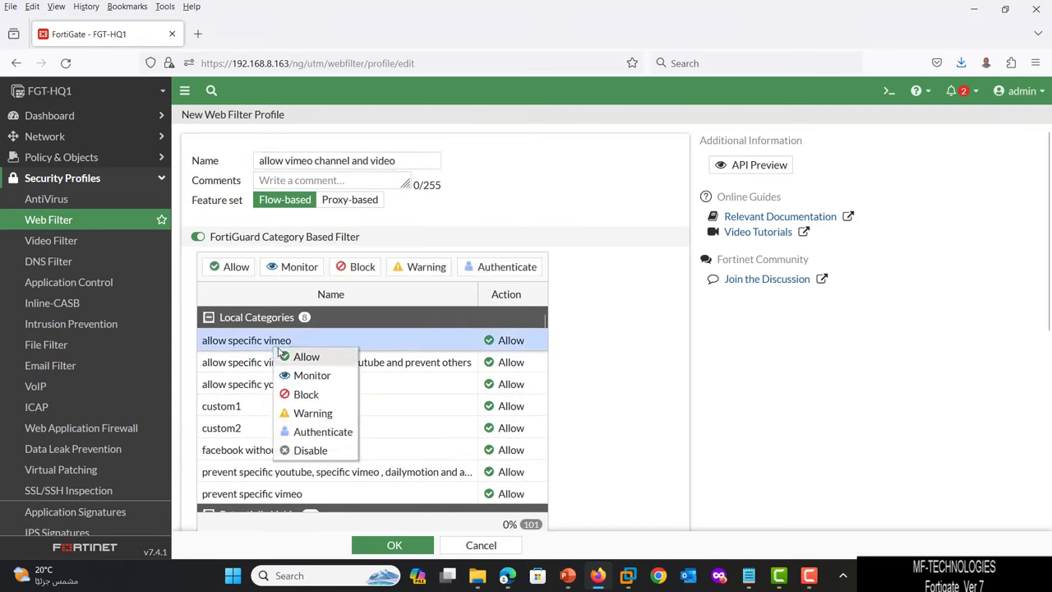
pyautogui.click(309, 450)
pyautogui.rightClick(300, 369)
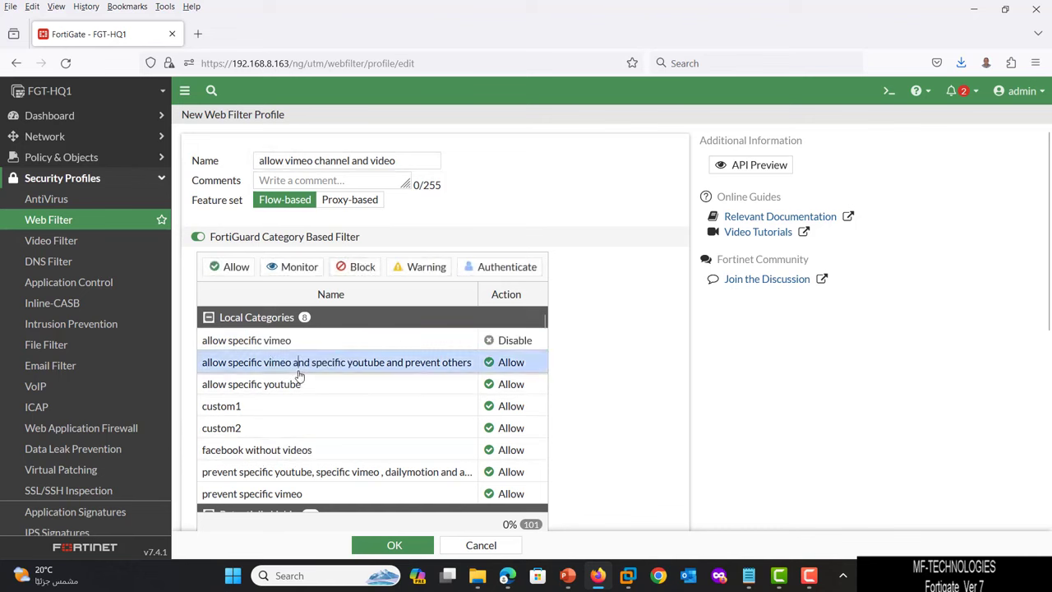
pyautogui.click(330, 474)
pyautogui.click(280, 391)
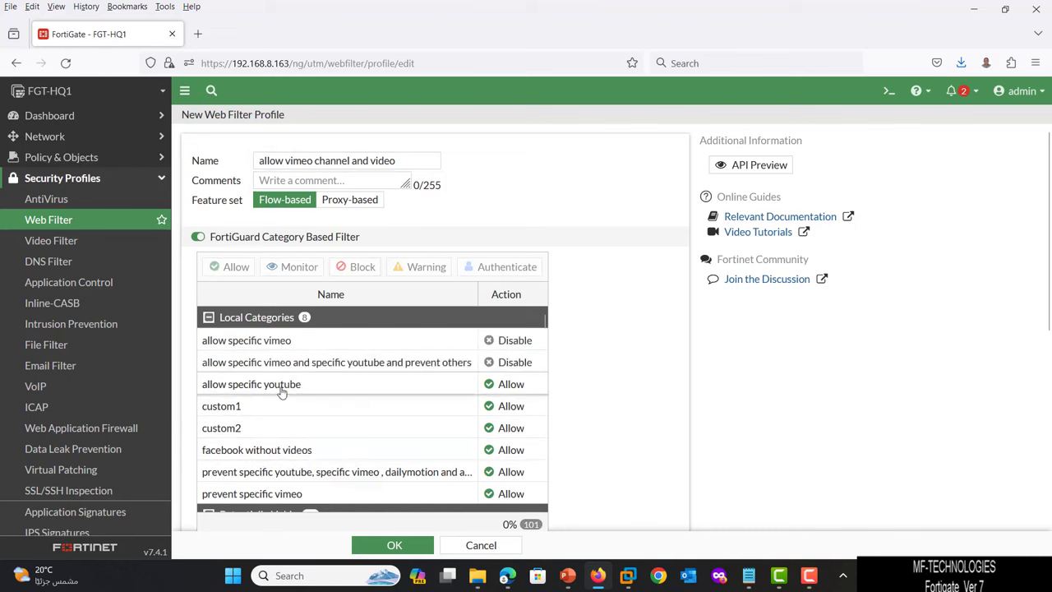
pyautogui.rightClick(280, 392)
pyautogui.click(317, 493)
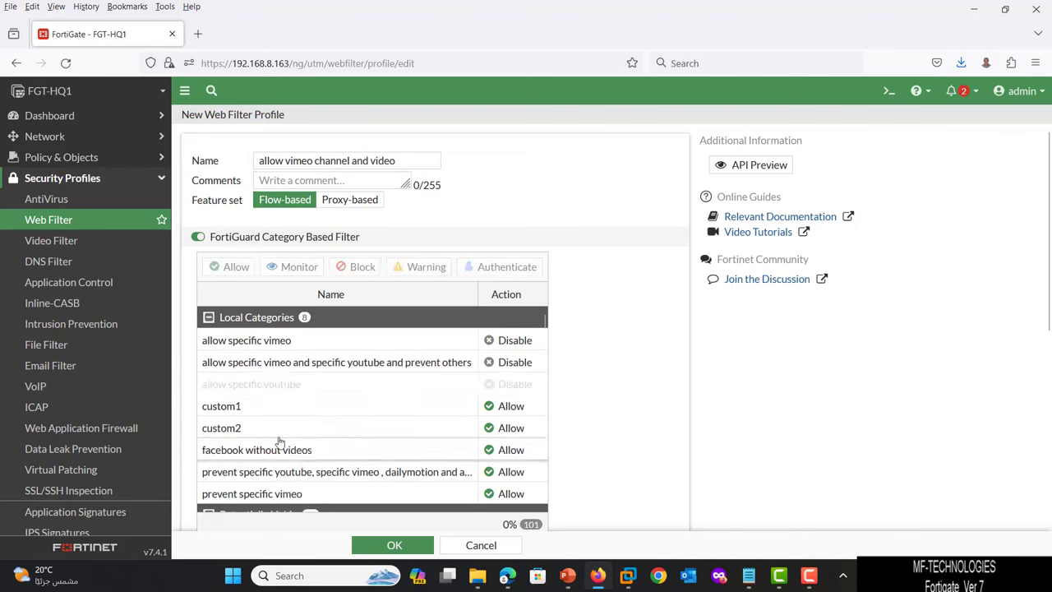
pyautogui.click(264, 411)
pyautogui.rightClick(264, 411)
pyautogui.click(303, 507)
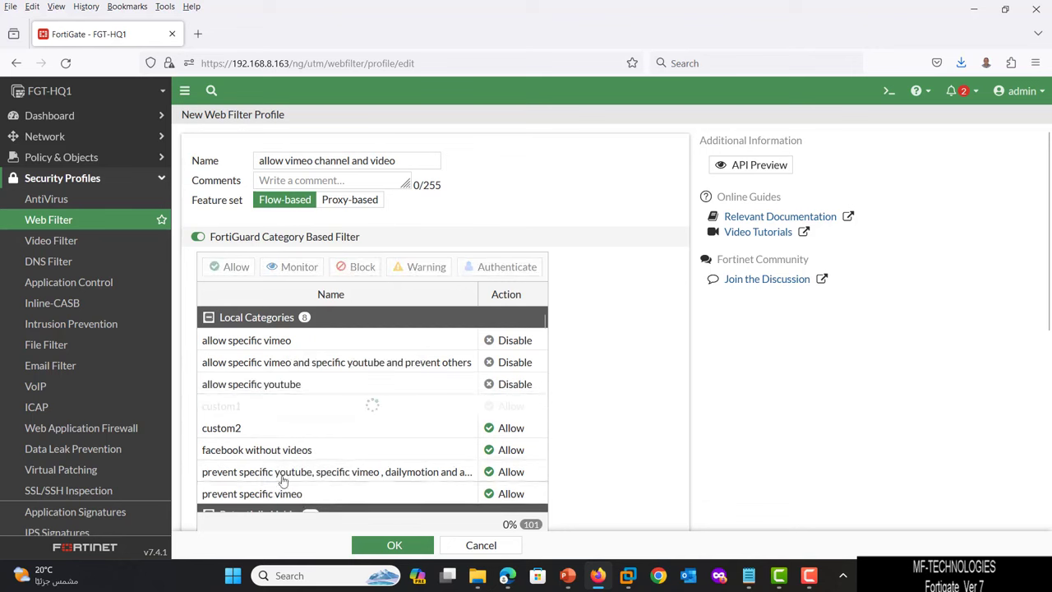
pyautogui.click(258, 437)
pyautogui.rightClick(260, 432)
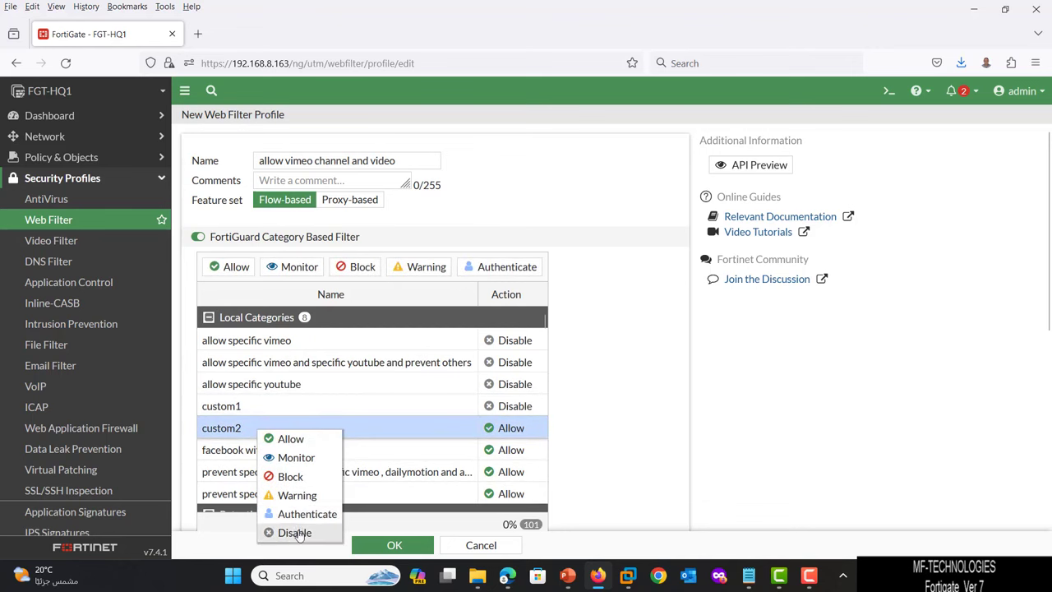
pyautogui.click(298, 534)
pyautogui.rightClick(267, 451)
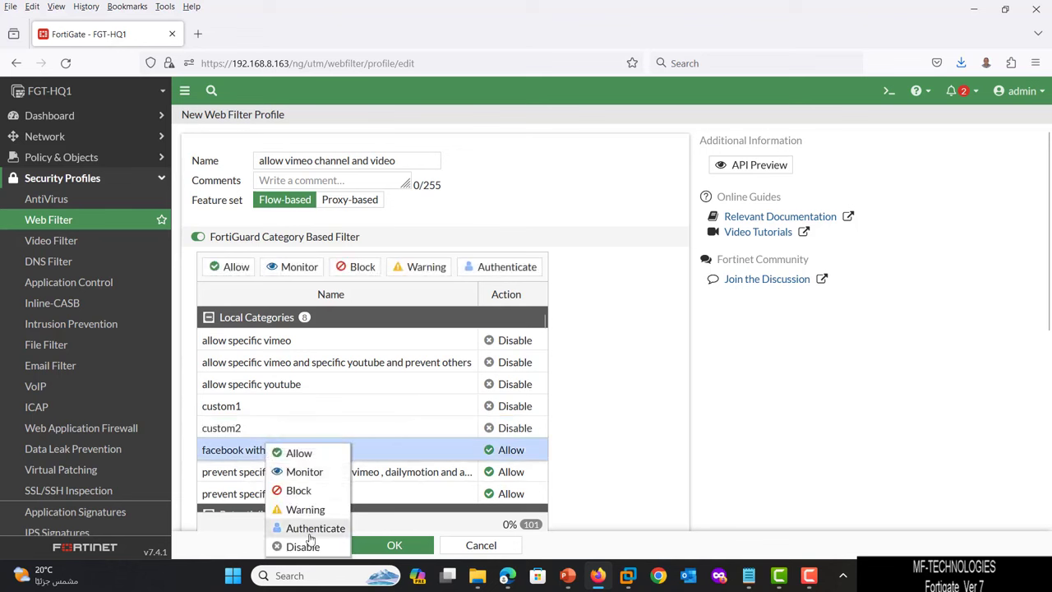
pyautogui.click(310, 545)
pyautogui.click(288, 472)
pyautogui.rightClick(290, 471)
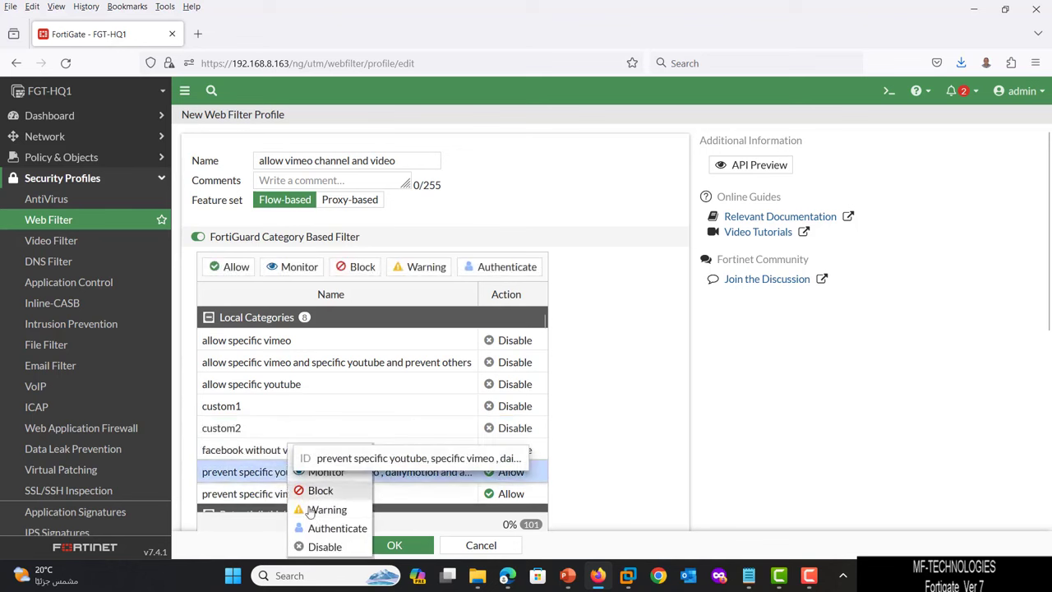
pyautogui.click(323, 546)
pyautogui.click(303, 494)
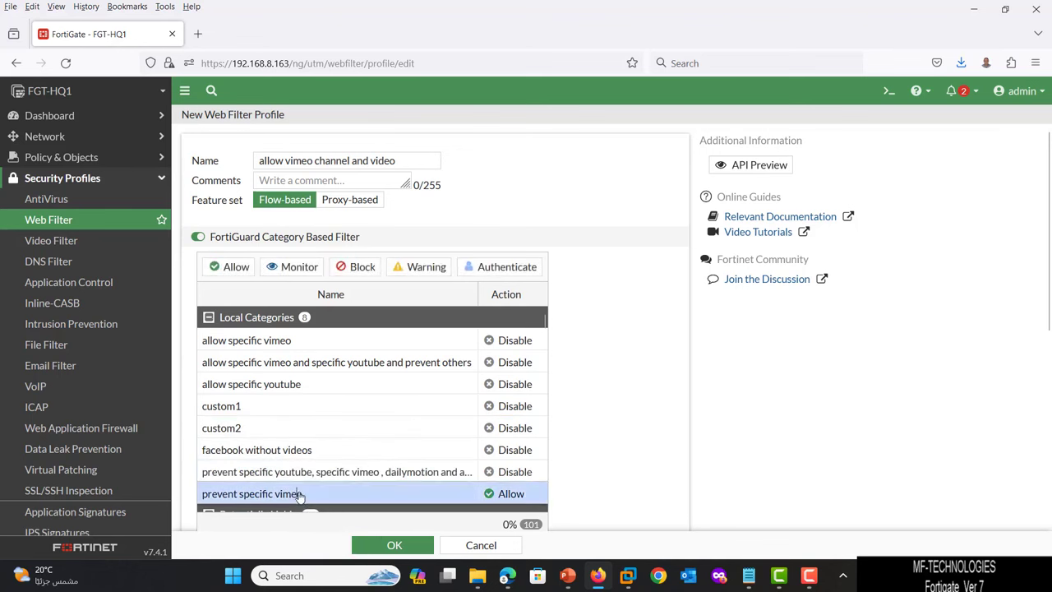
pyautogui.rightClick(307, 495)
pyautogui.click(316, 547)
# - Set the Streaming Media and Download category to Block
pyautogui.scroll(-5, 381, 418)
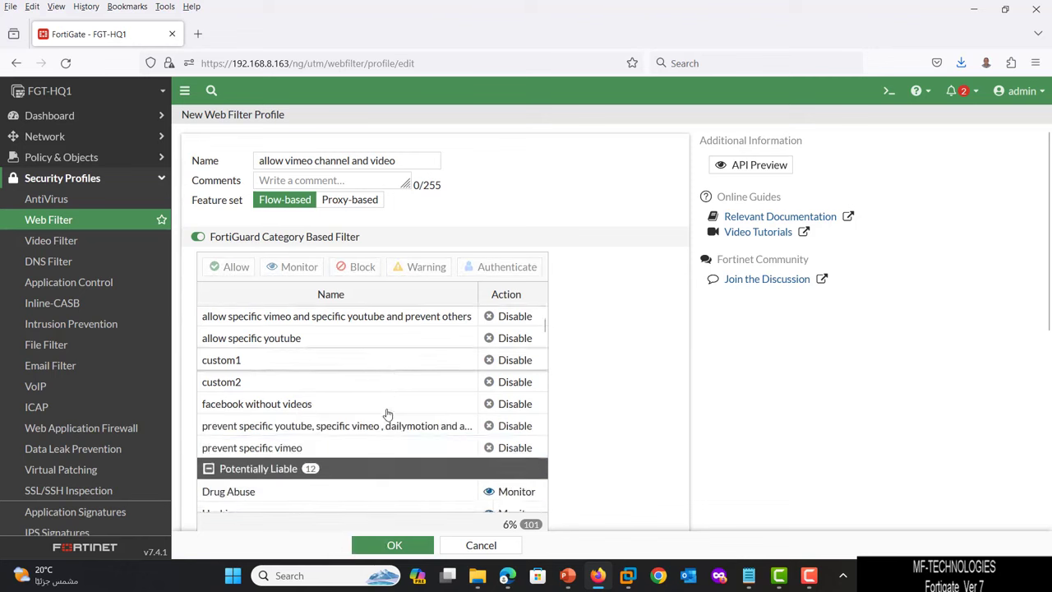
pyautogui.scroll(-8, 378, 420)
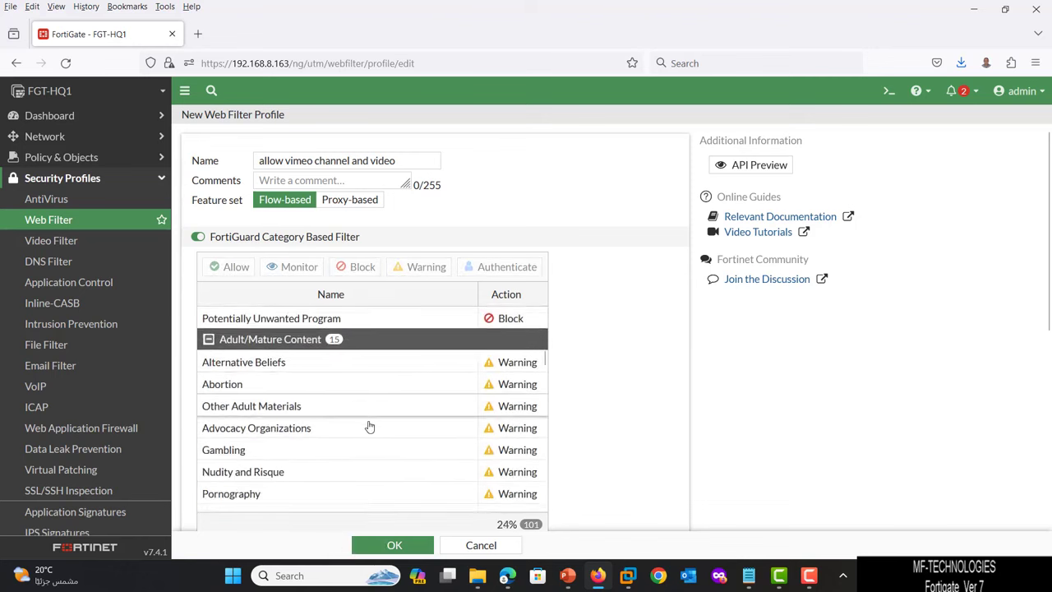
pyautogui.scroll(-3, 370, 427)
pyautogui.scroll(3, 362, 403)
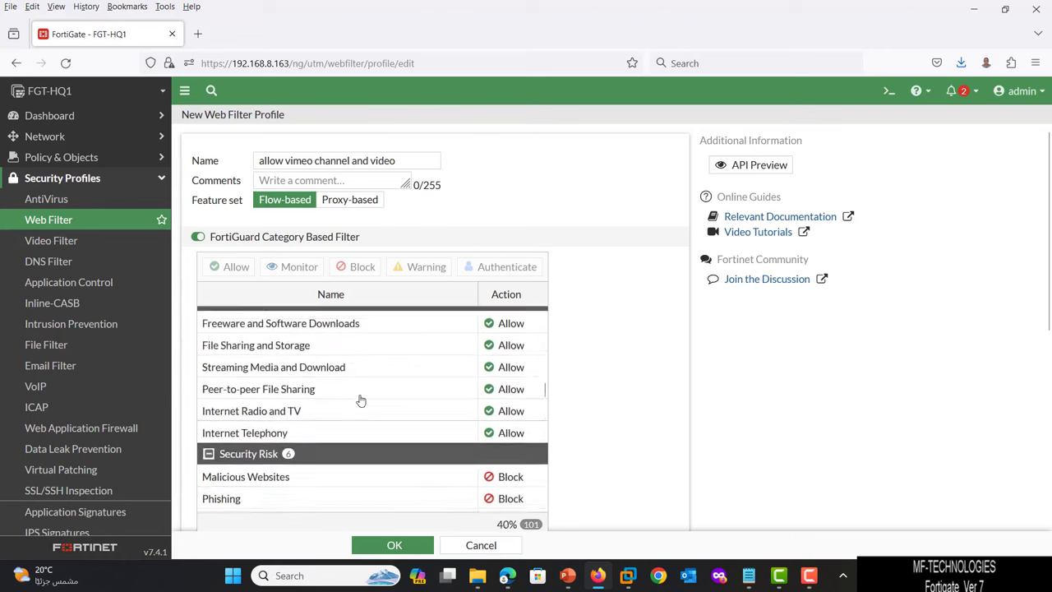
pyautogui.rightClick(302, 396)
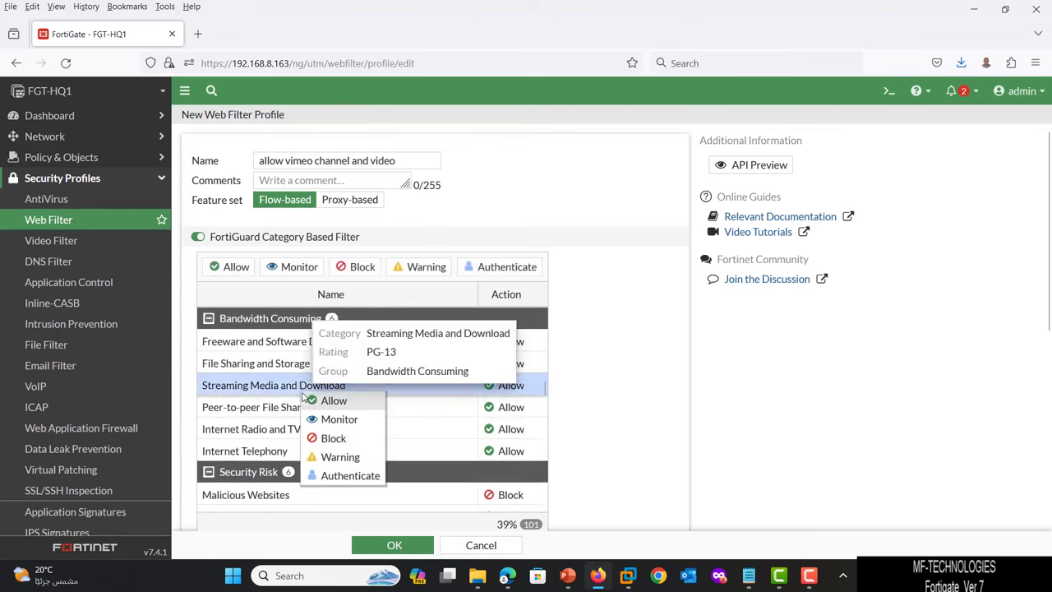
pyautogui.click(332, 438)
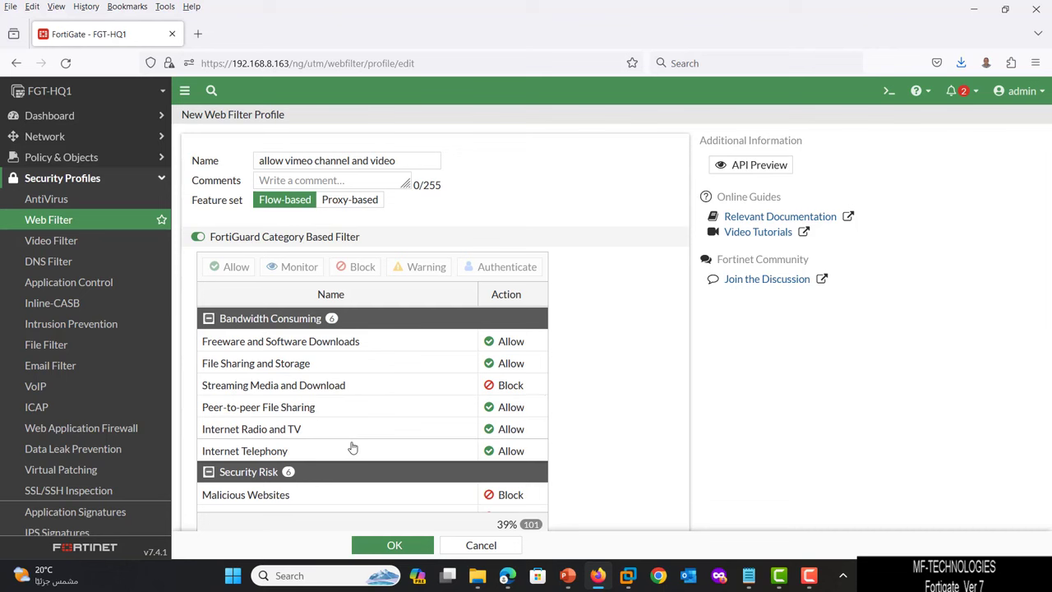
# - Save the 'allow vimeo channel and video' web filter profile
pyautogui.scroll(-5, 352, 430)
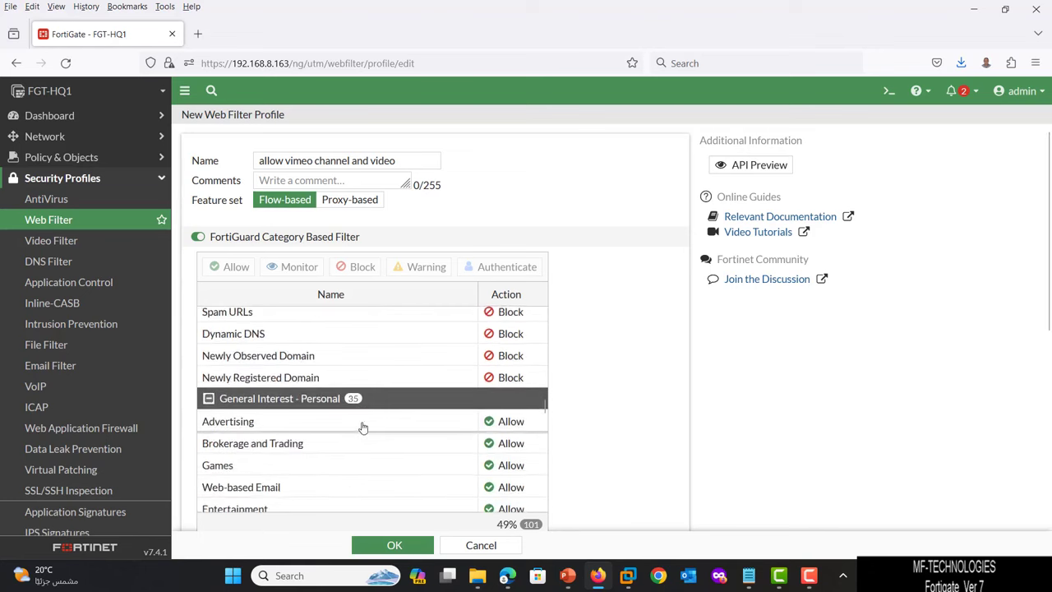
pyautogui.scroll(-2, 359, 427)
pyautogui.scroll(-5, 635, 366)
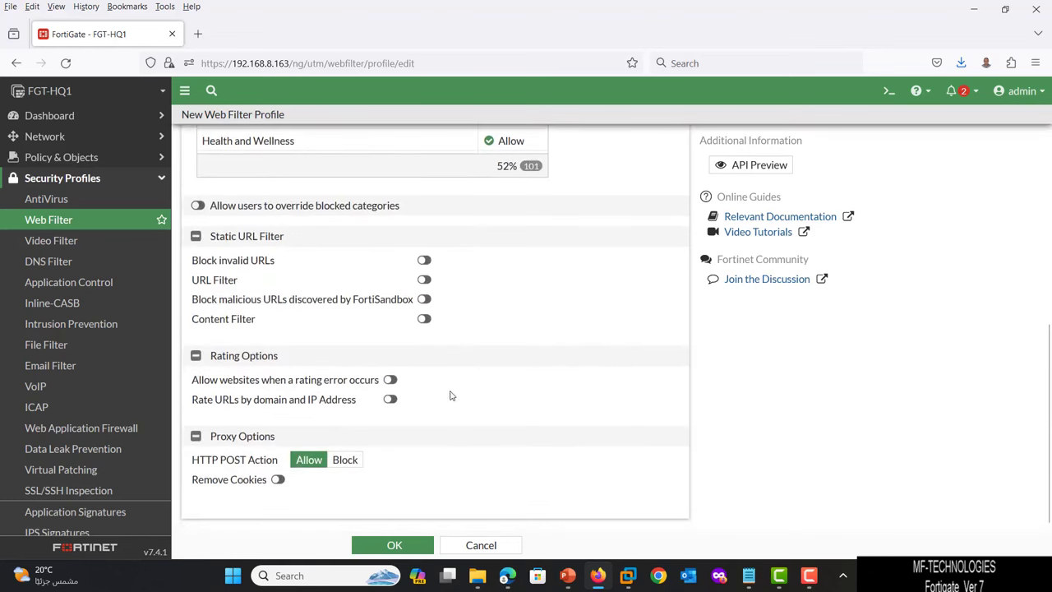
pyautogui.click(372, 548)
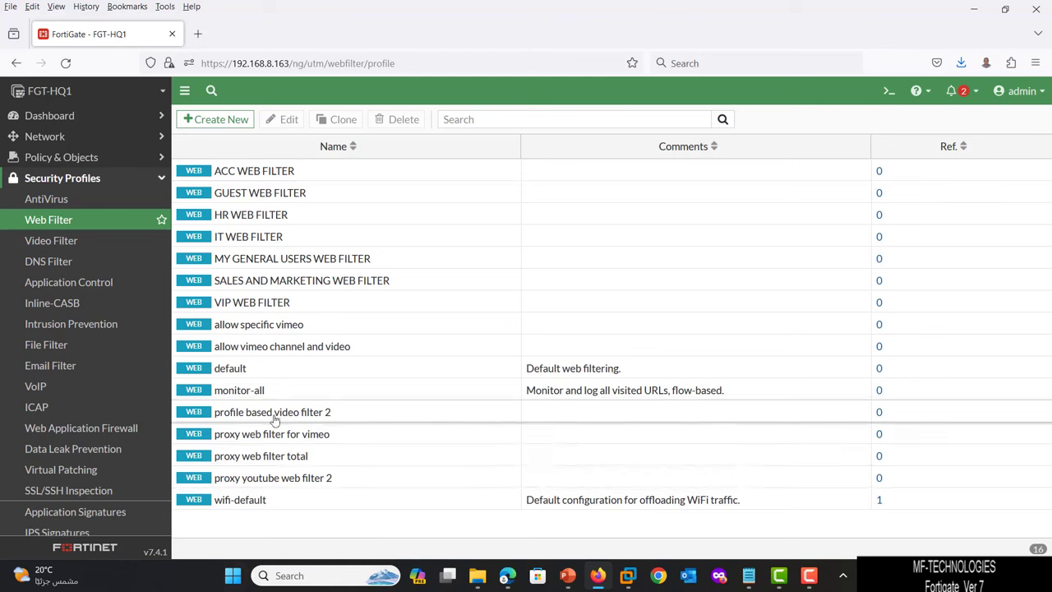
# - Reopen 'allow vimeo channel and video', enable URL Filter, and start a new URL filter entry
pyautogui.doubleClick(271, 359)
pyautogui.scroll(-3, 474, 420)
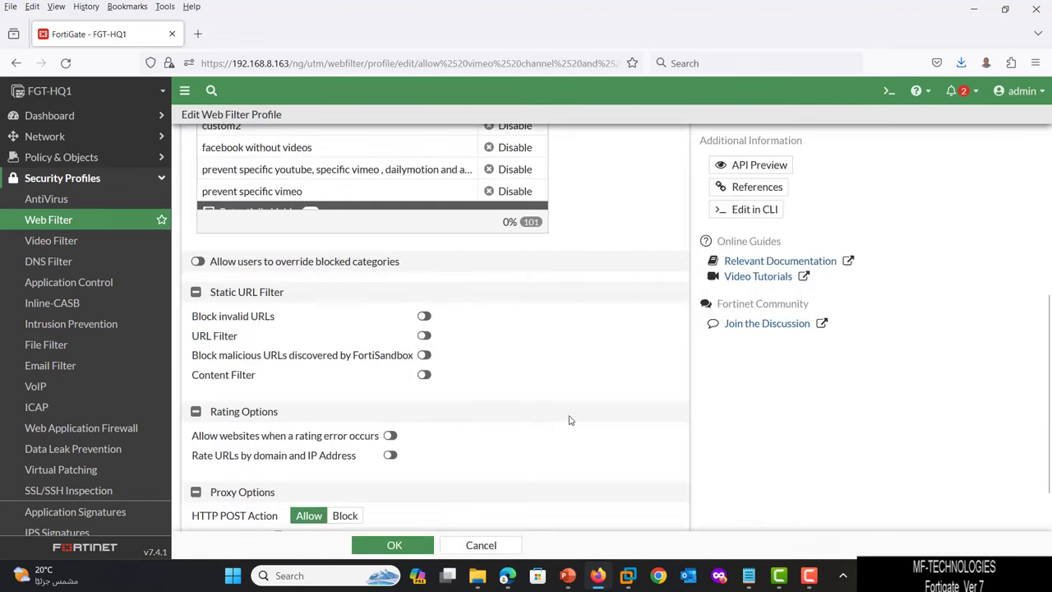
pyautogui.click(424, 335)
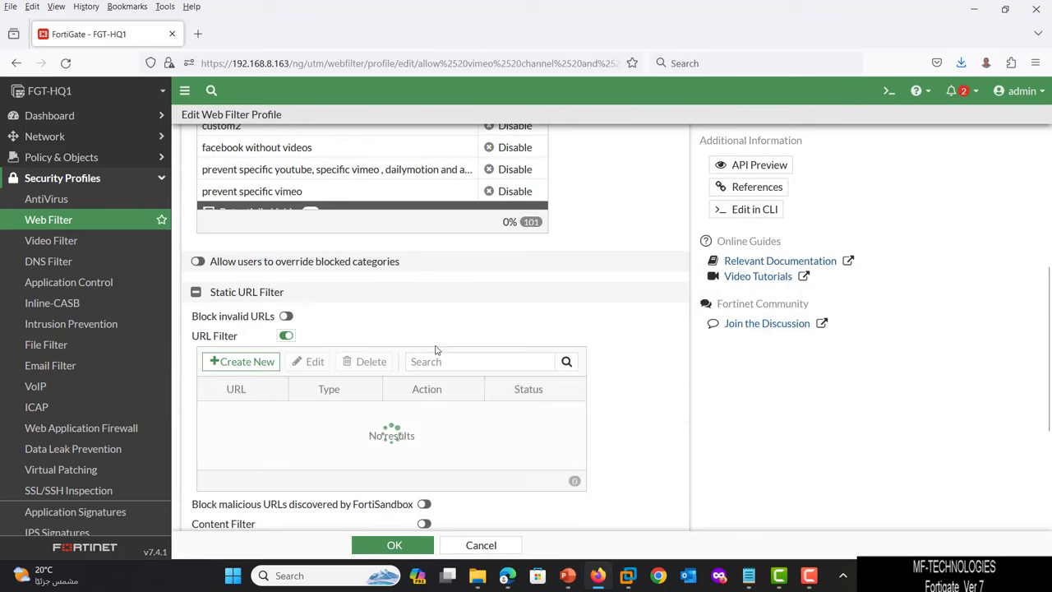
pyautogui.click(239, 361)
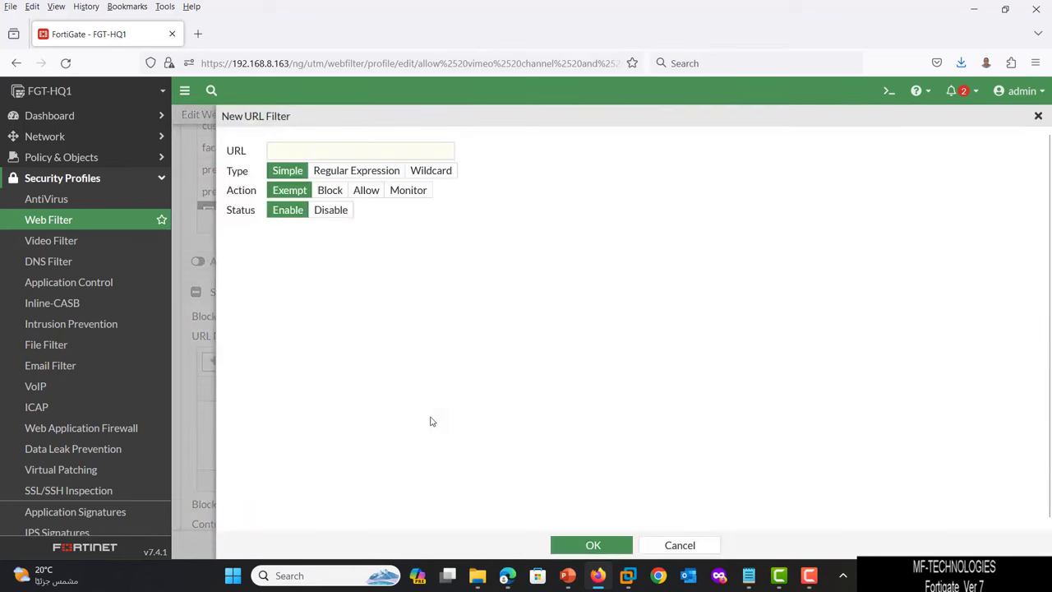
# - Set the URL filter entry type to Wildcard, keeping action Exempt, and select the URL field
pyautogui.click(444, 173)
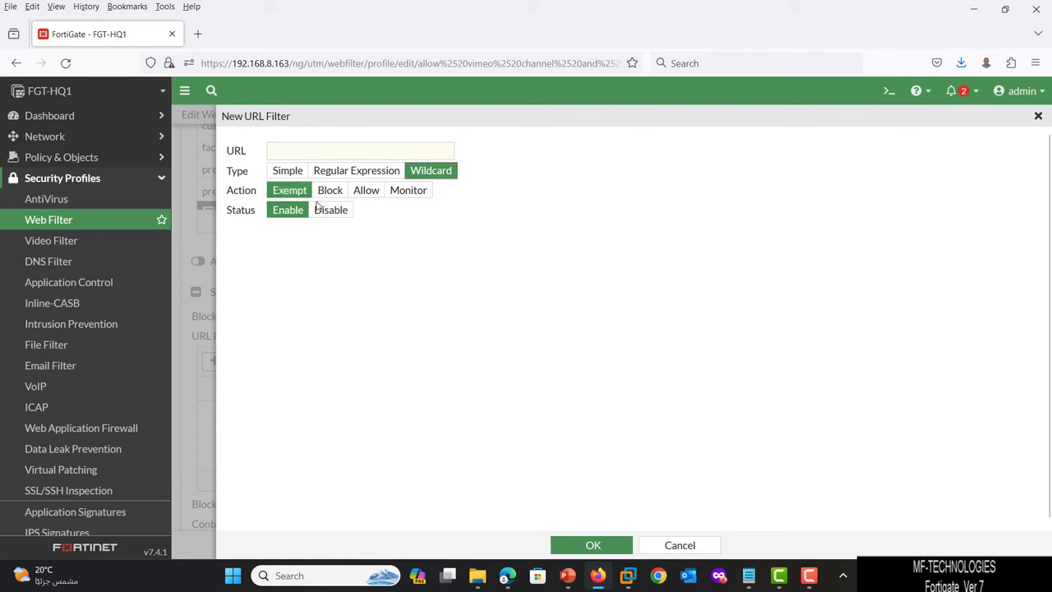
pyautogui.click(339, 157)
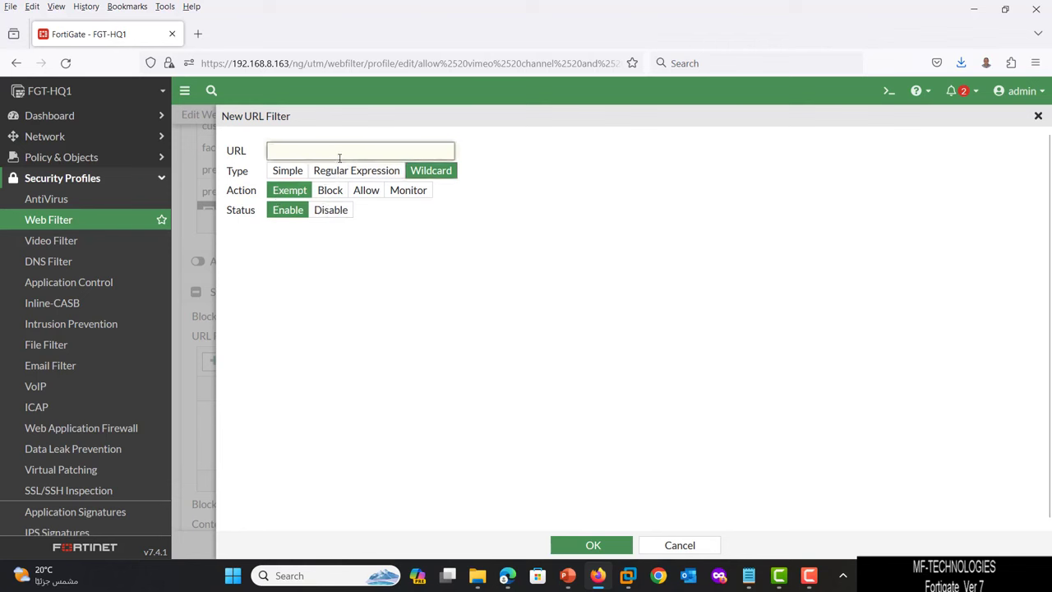
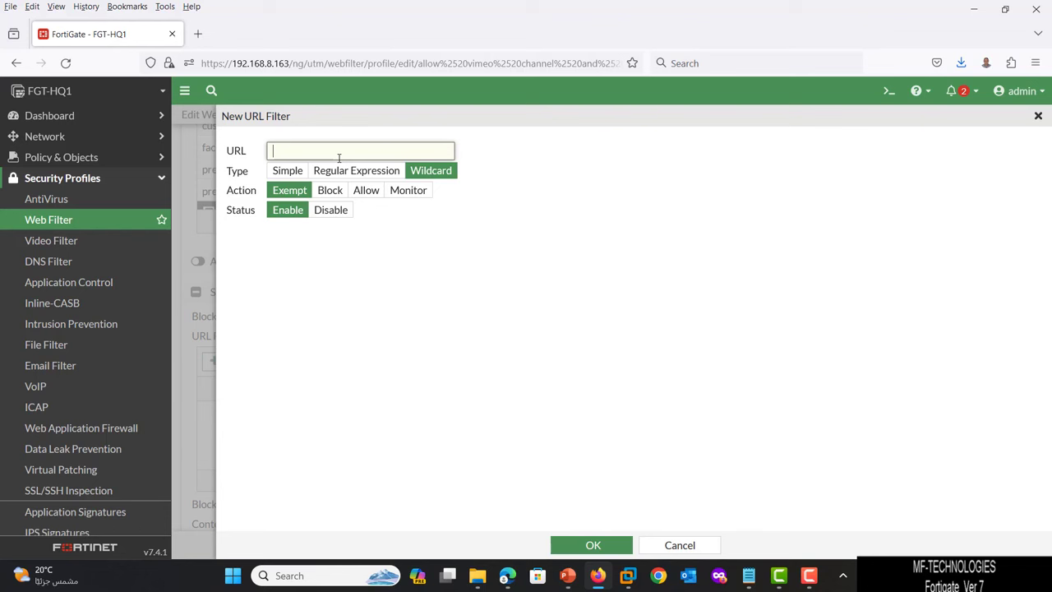
# - Save vimeocdn.com as an Exempt URL filter entry
pyautogui.write('vimeoc')
pyautogui.press('BackSpace')
pyautogui.write('om')
pyautogui.click(551, 549)
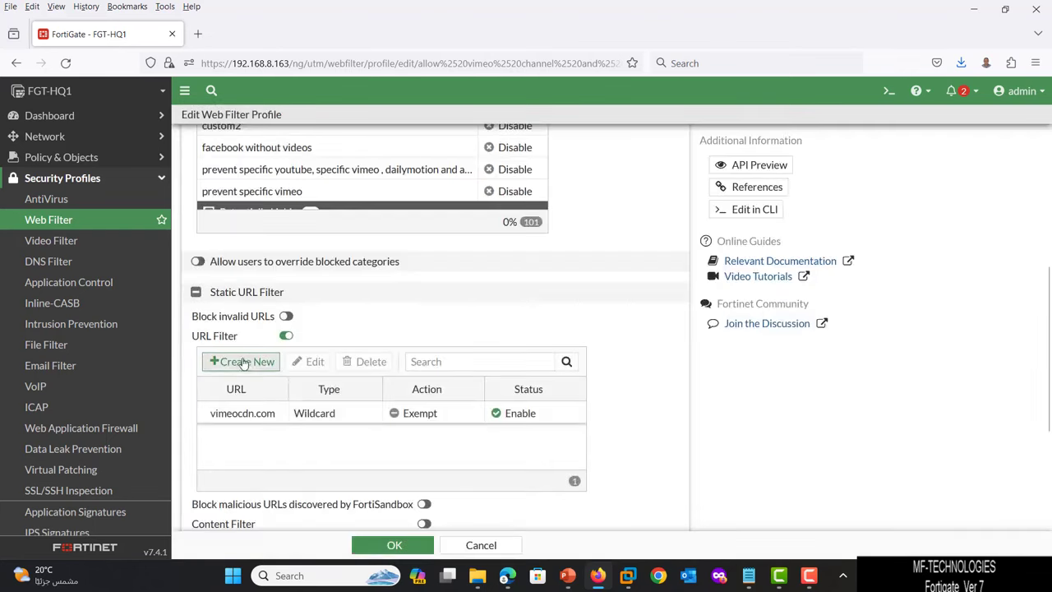
# - Add player.vimeo.com as a Wildcard Exempt URL filter entry
pyautogui.click(234, 360)
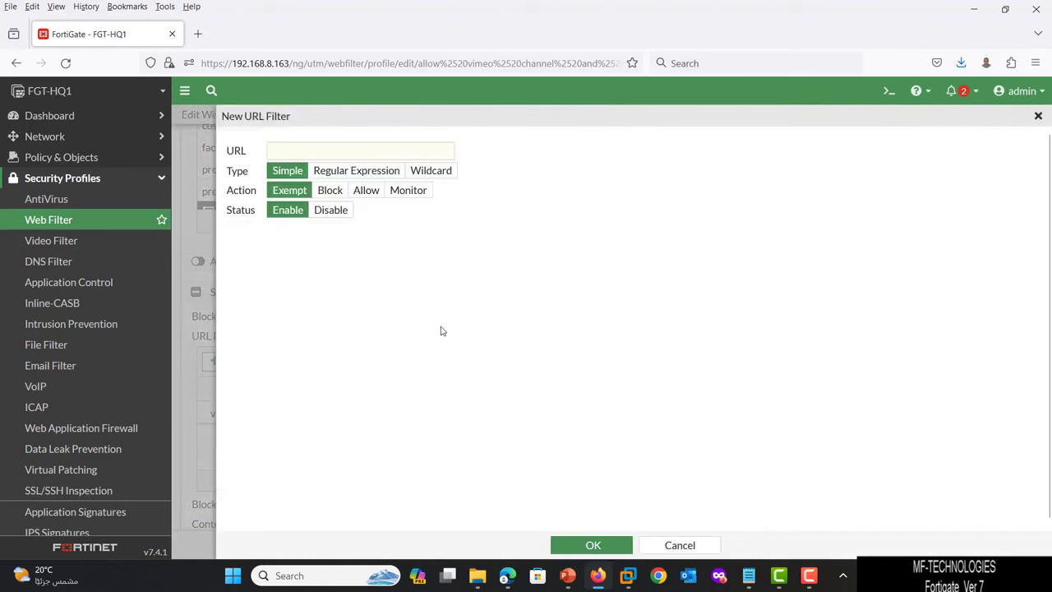
pyautogui.write('pl')
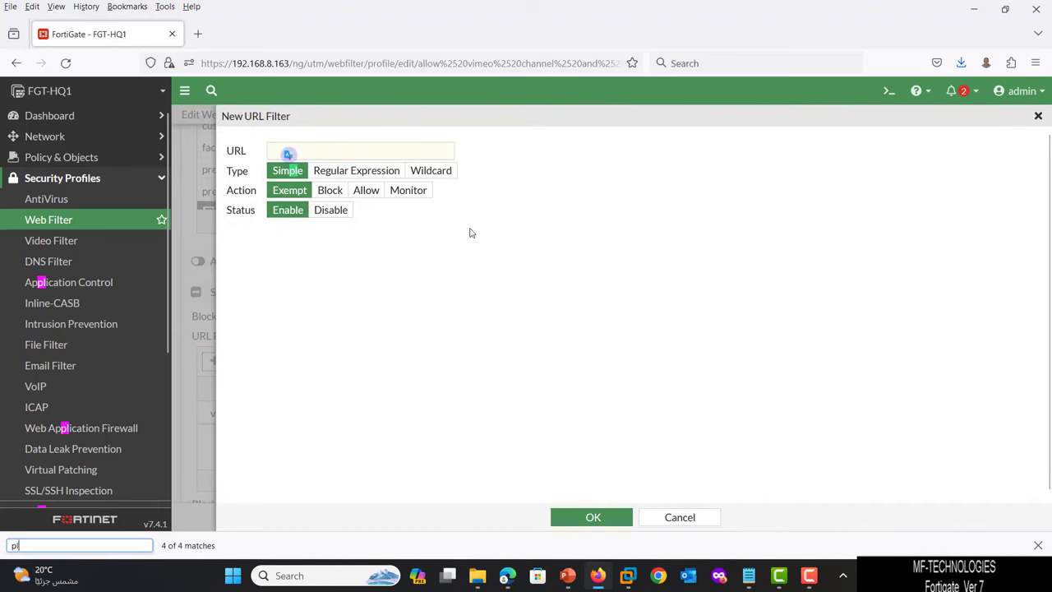
pyautogui.click(425, 147)
pyautogui.write('pl')
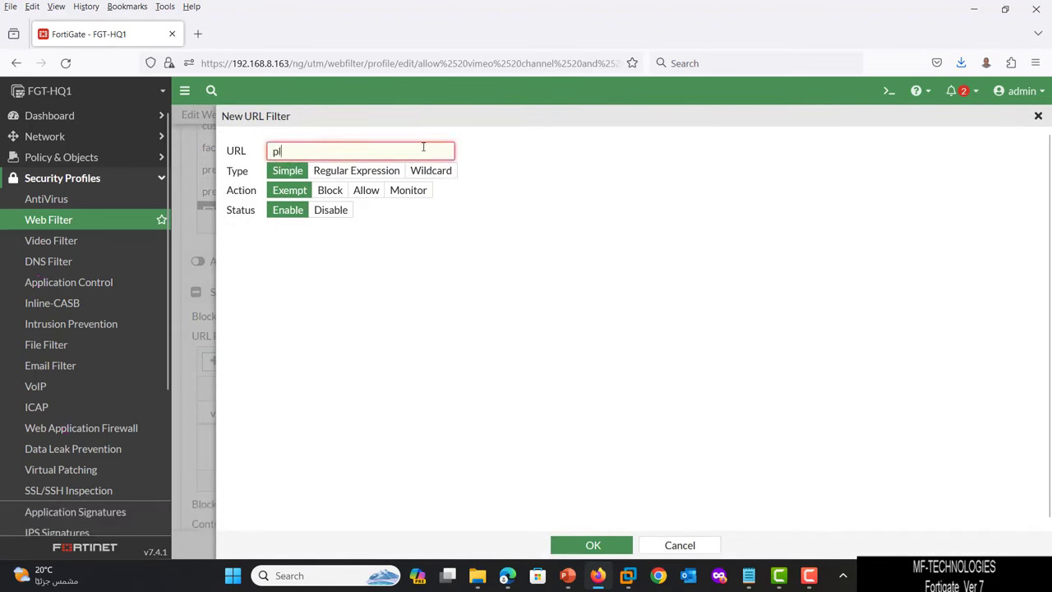
pyautogui.write('ayer')
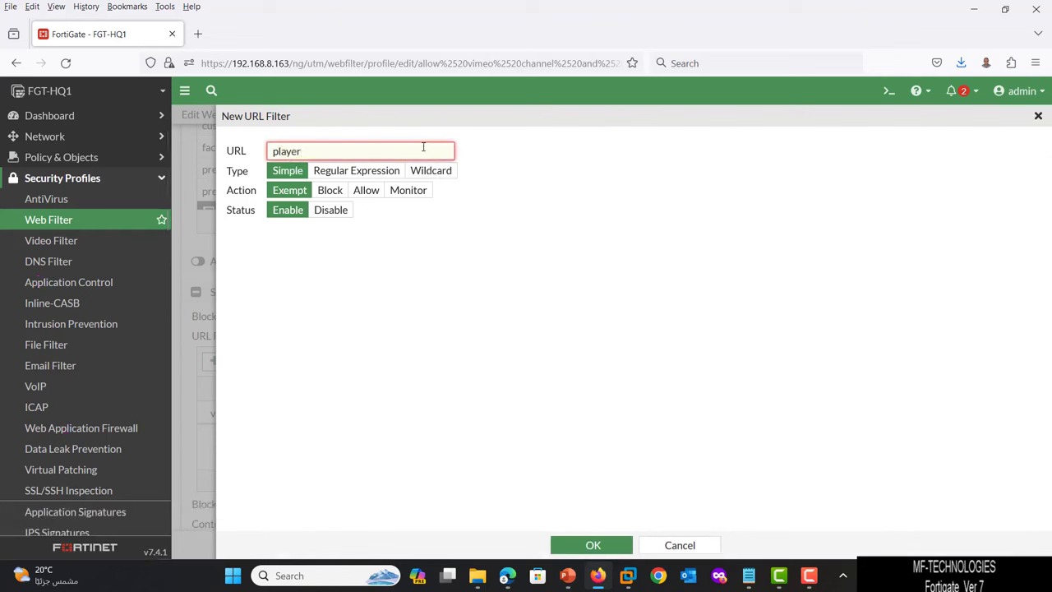
pyautogui.write('.vimeo.com')
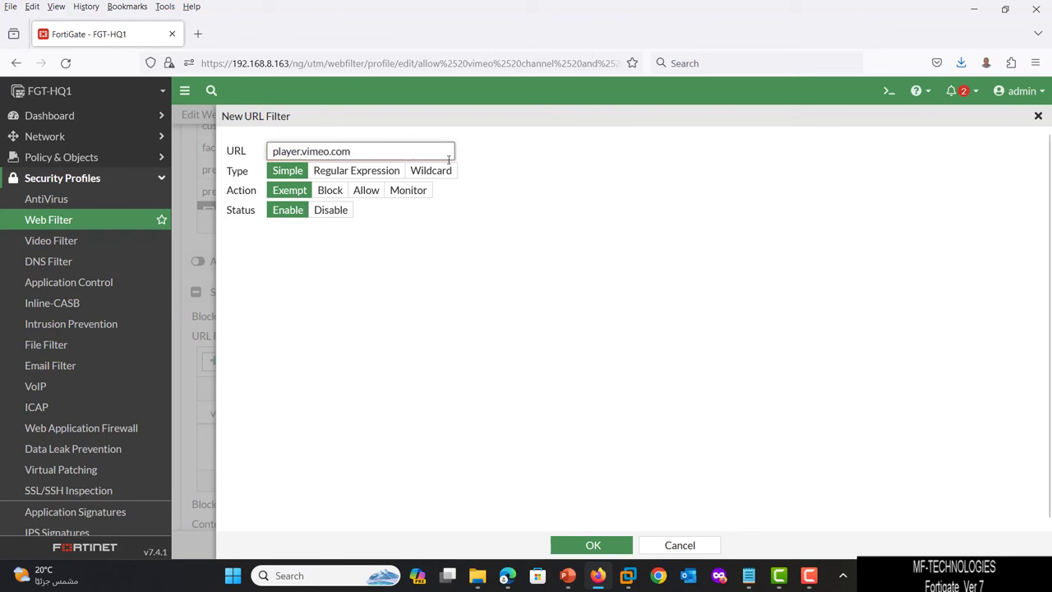
pyautogui.click(431, 171)
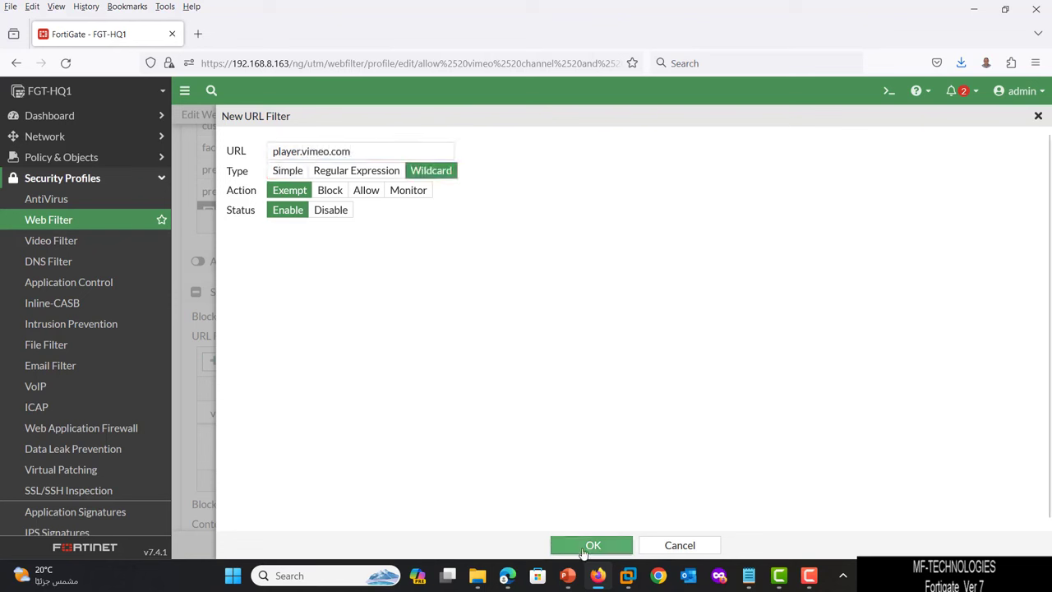
pyautogui.click(586, 547)
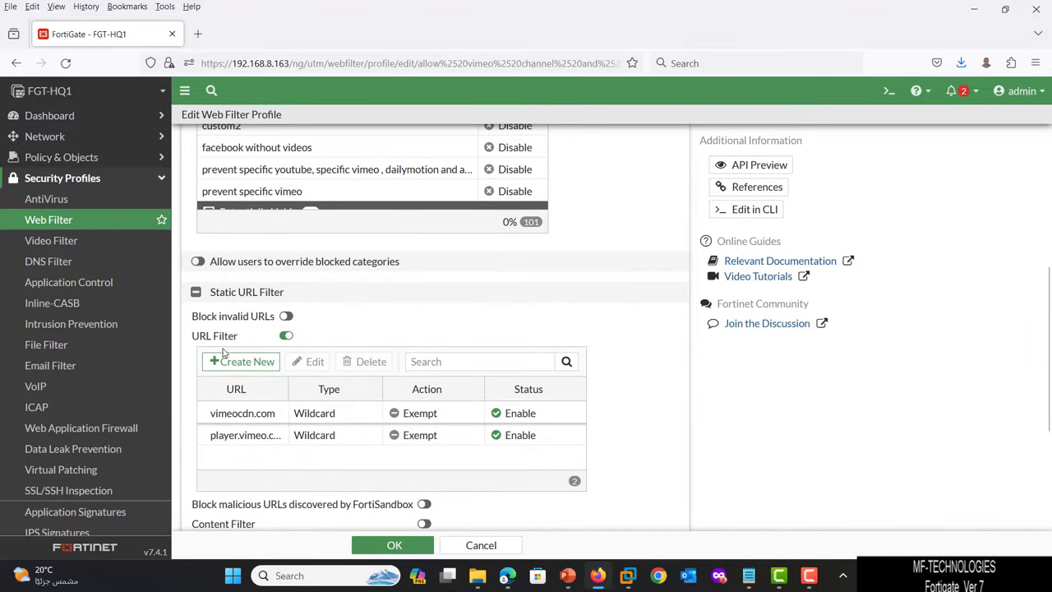
# - Add api.vimeo.com as a Wildcard Exempt URL filter entry
pyautogui.click(246, 363)
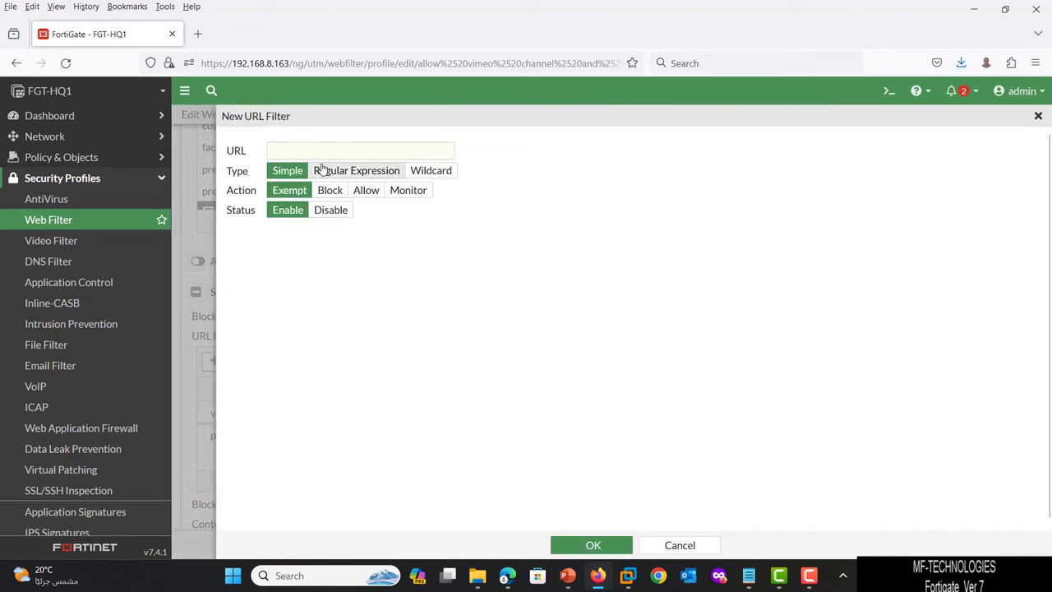
pyautogui.click(323, 154)
pyautogui.write('api')
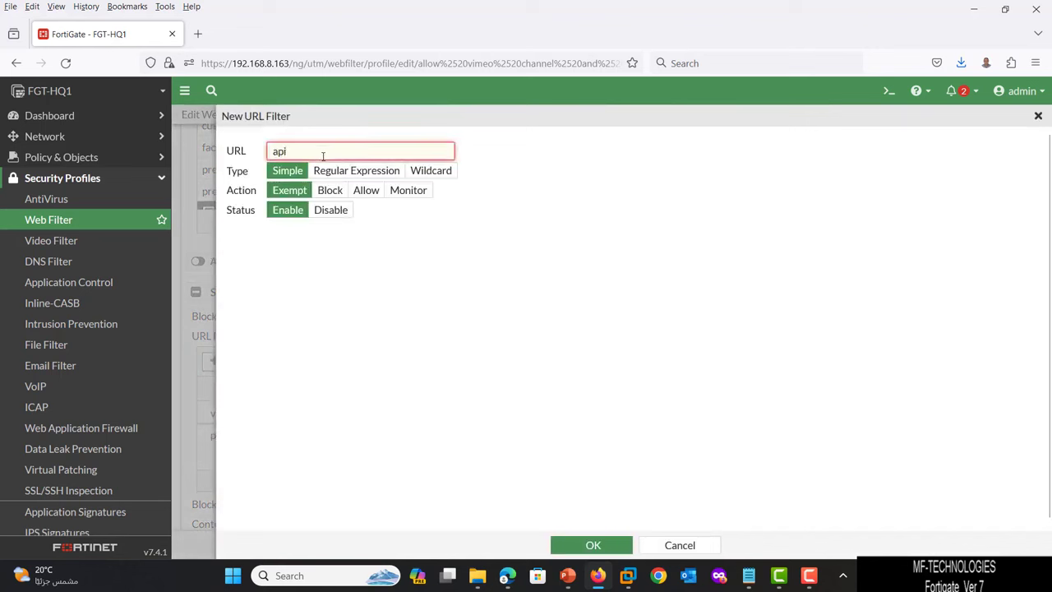
pyautogui.write('.')
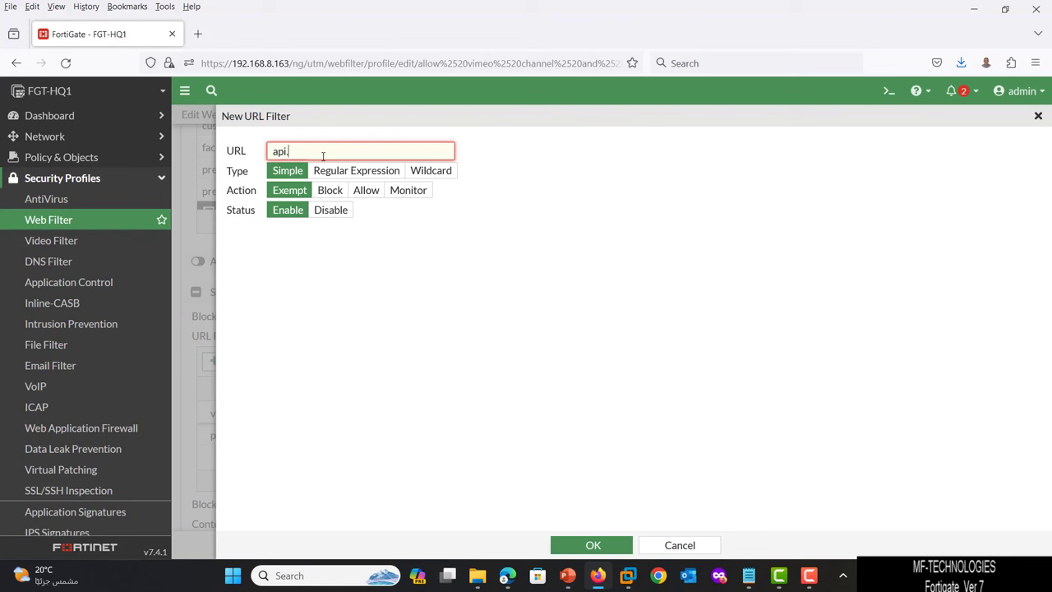
pyautogui.write('vim')
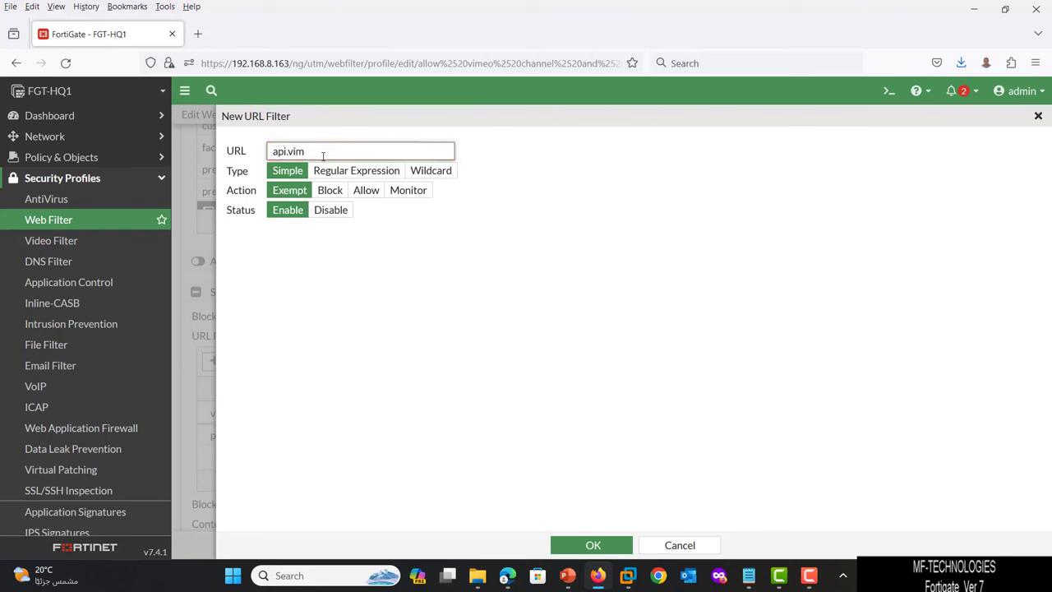
pyautogui.write('eo.com')
pyautogui.click(416, 169)
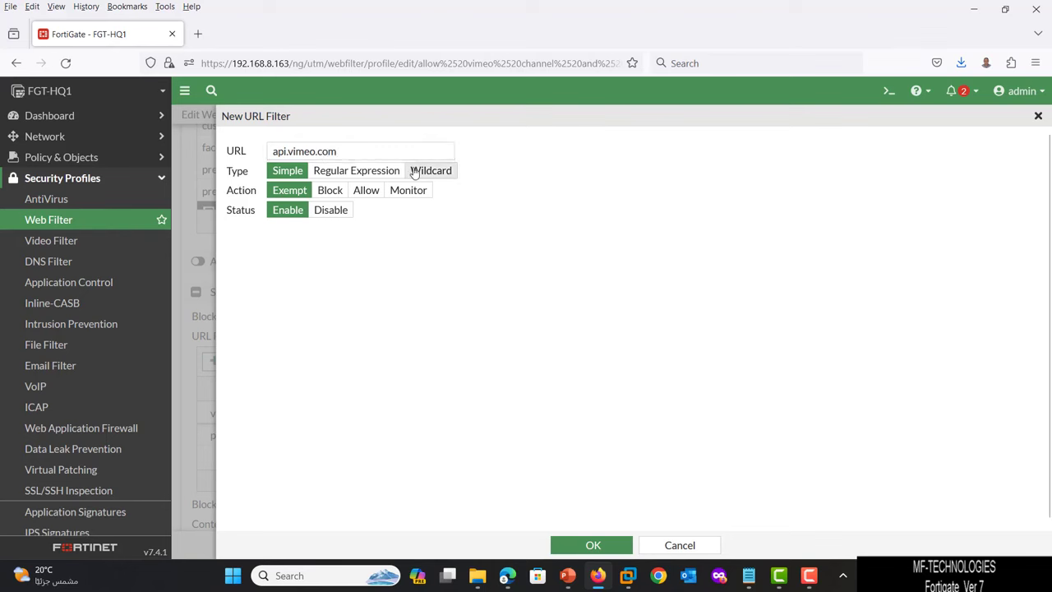
pyautogui.click(592, 545)
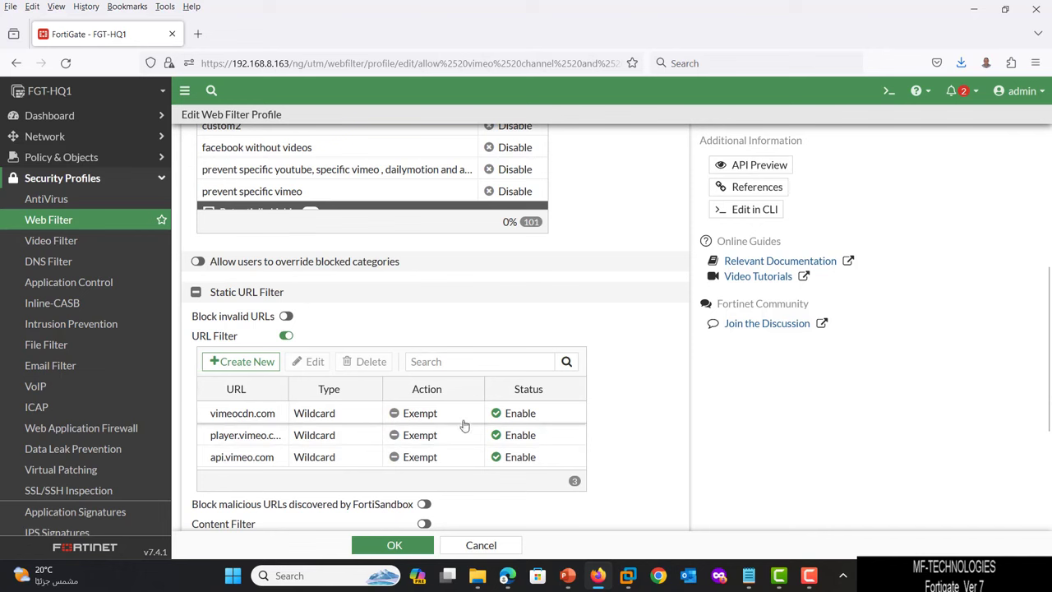
# - Create a new URL filter for vimeo.com/_next/viewer, set to Wildcard and Exempt
pyautogui.click(240, 362)
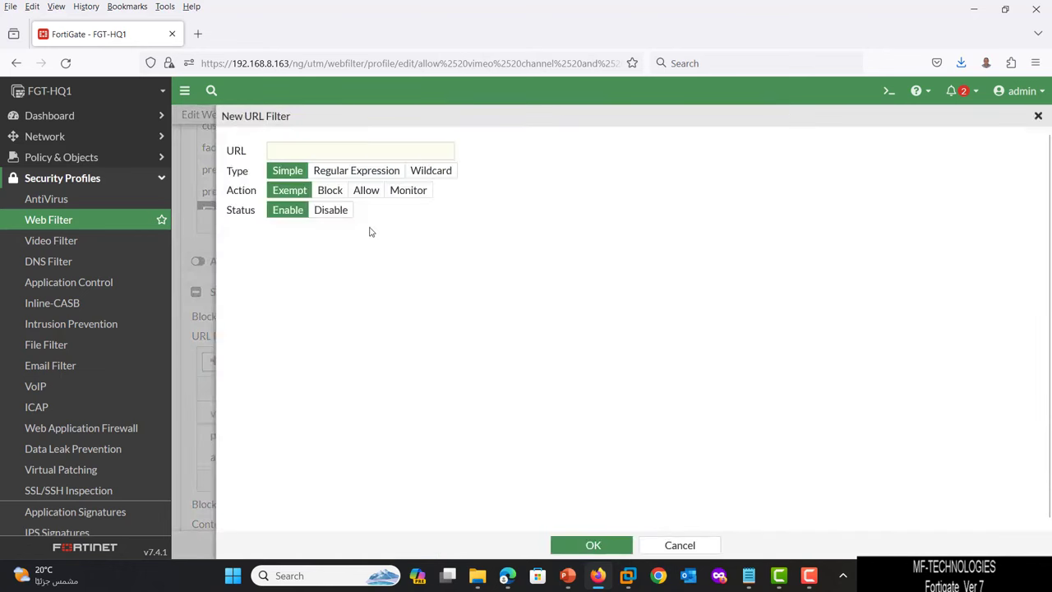
pyautogui.click(340, 150)
pyautogui.write('vim')
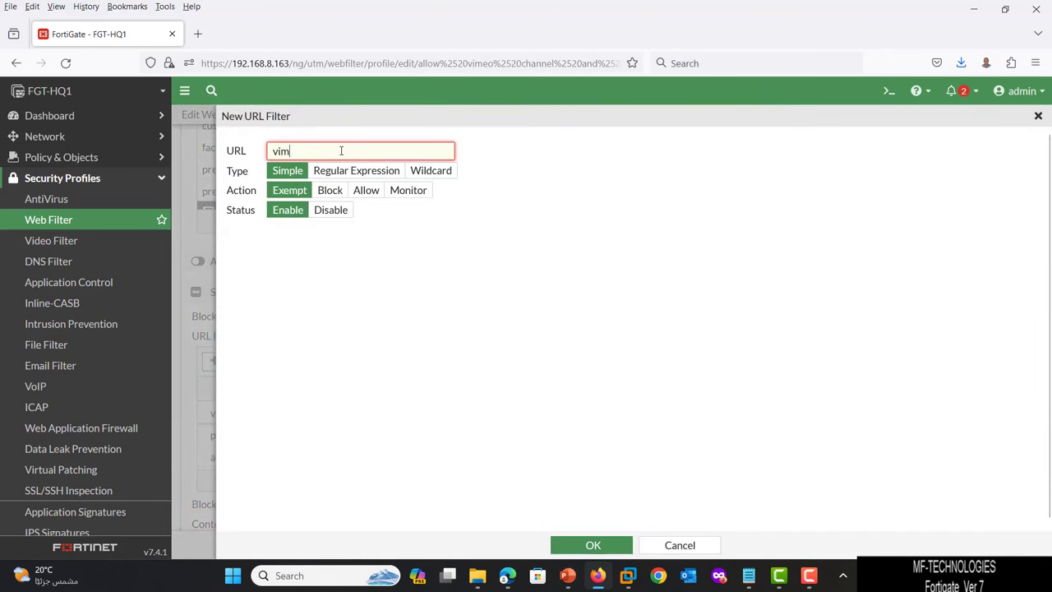
pyautogui.write('eo')
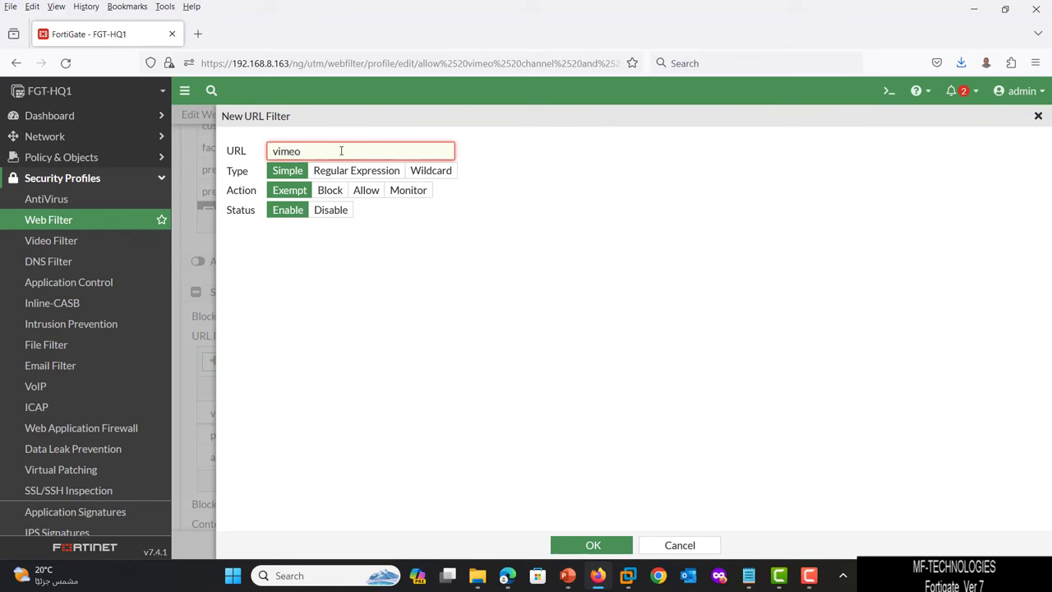
pyautogui.write('.com')
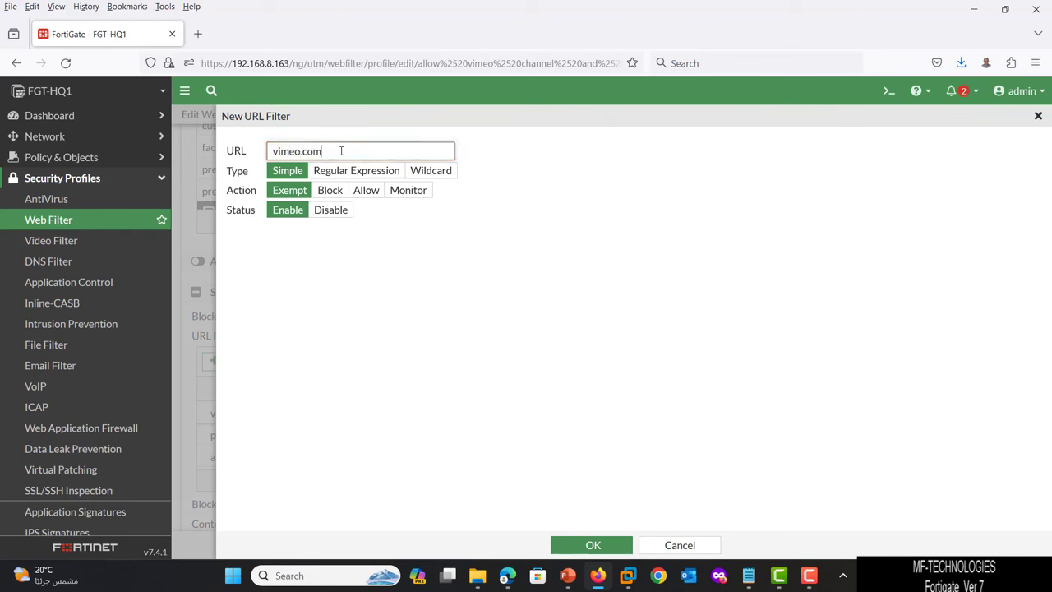
pyautogui.write('/_next/viewer')
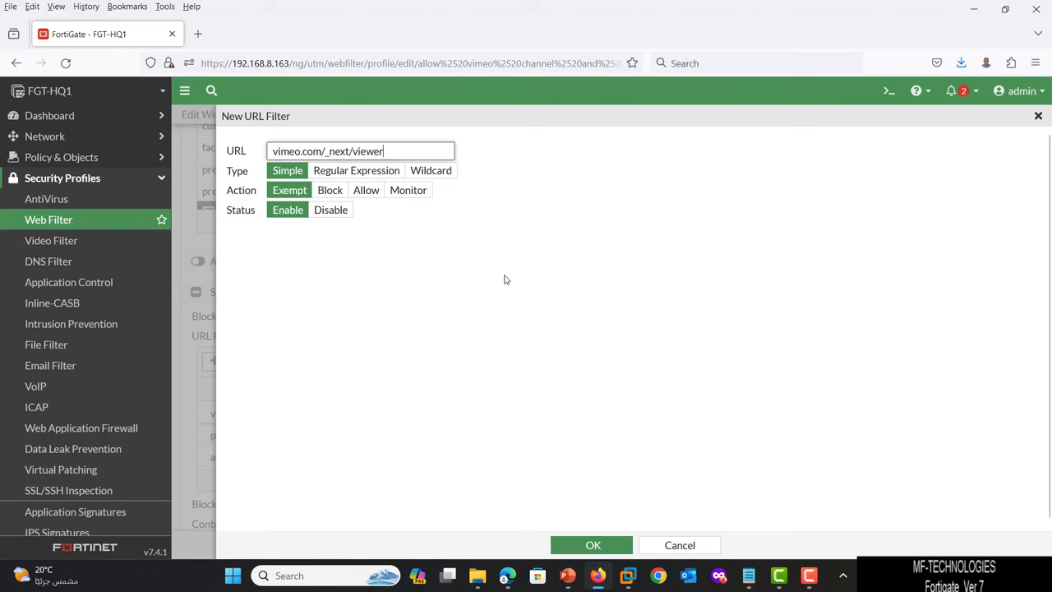
pyautogui.click(436, 171)
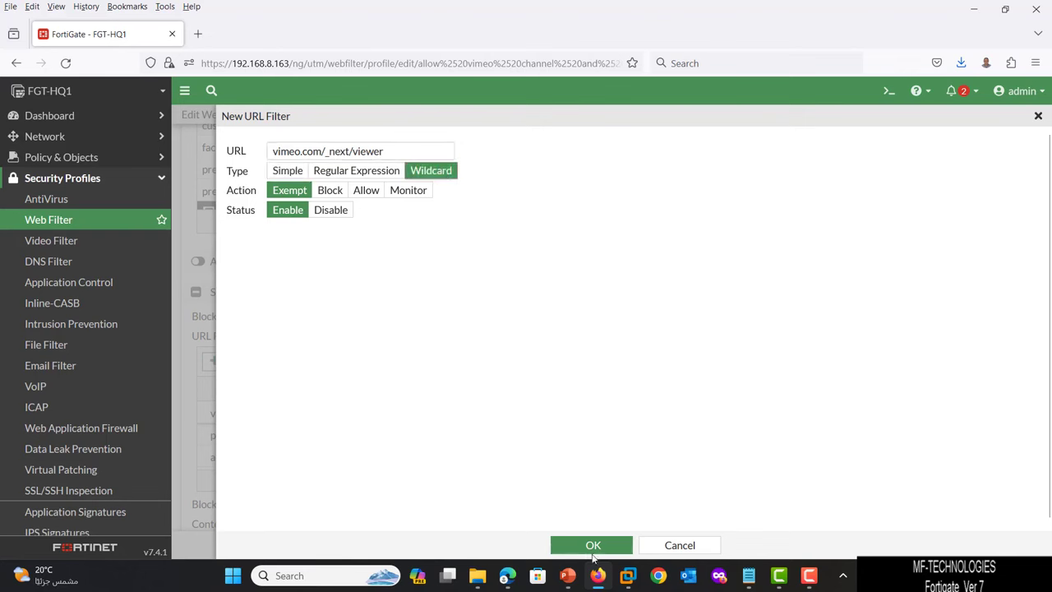
pyautogui.click(594, 546)
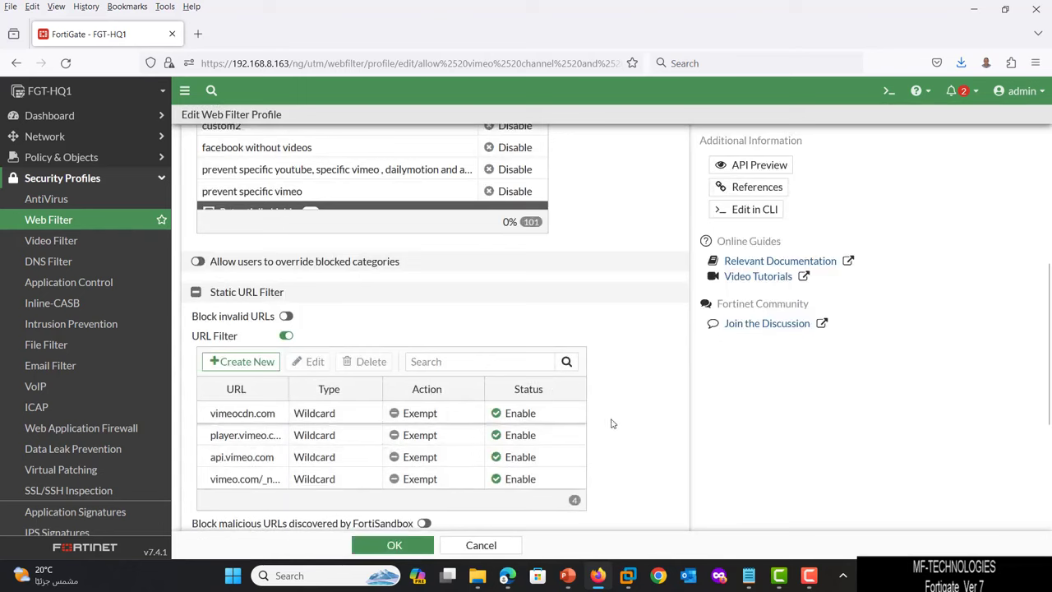
pyautogui.click(574, 574)
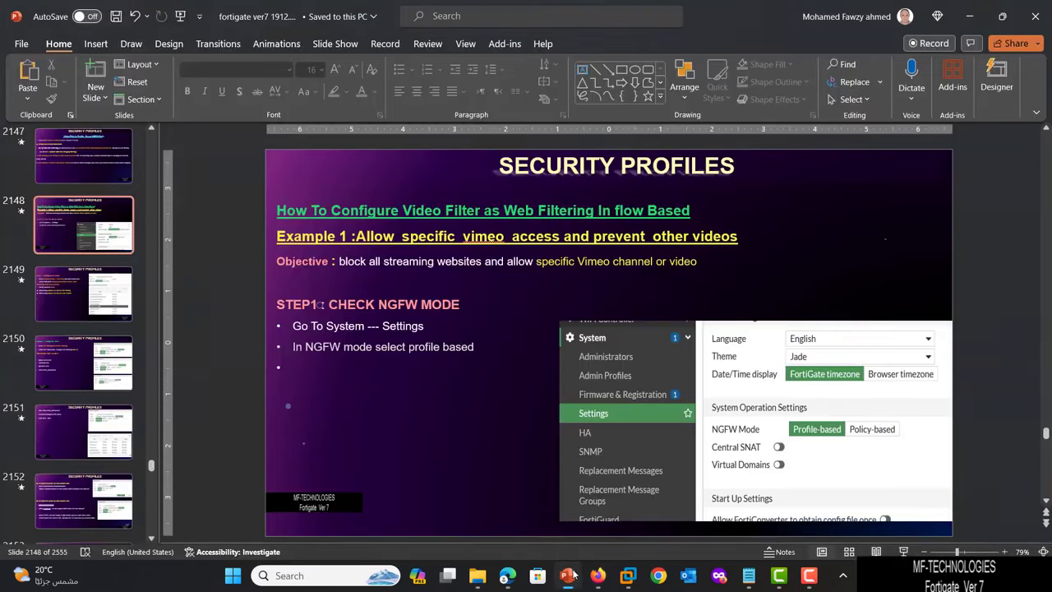
pyautogui.press('pagedown')
pyautogui.press('pagedown')
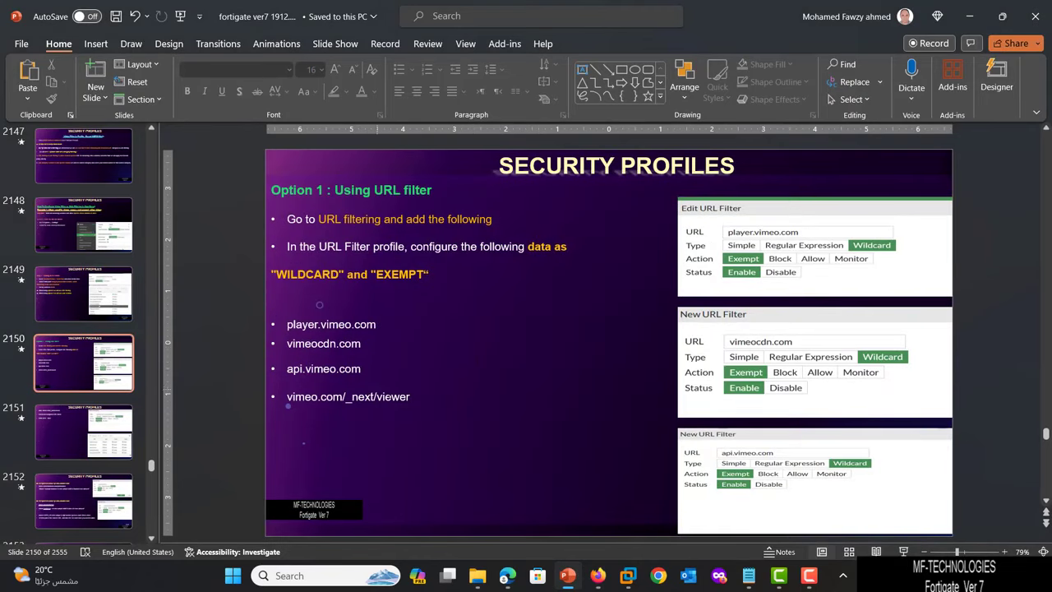
pyautogui.click(970, 15)
pyautogui.scroll(-5, 490, 353)
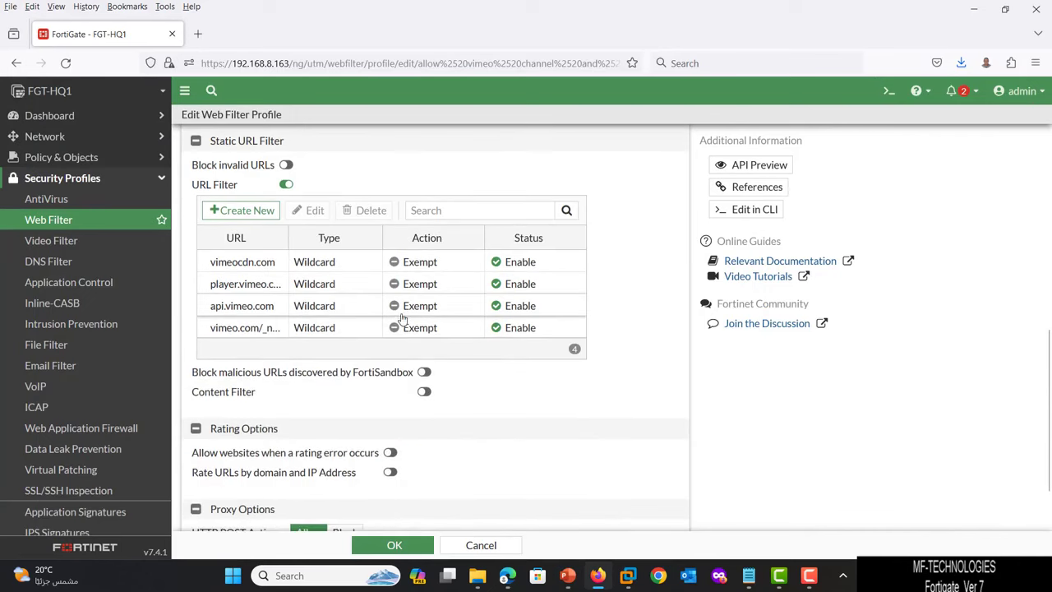
# - Open a blank new Firefox tab beside the FGT-HQ1 console tab
pyautogui.scroll(3, 409, 365)
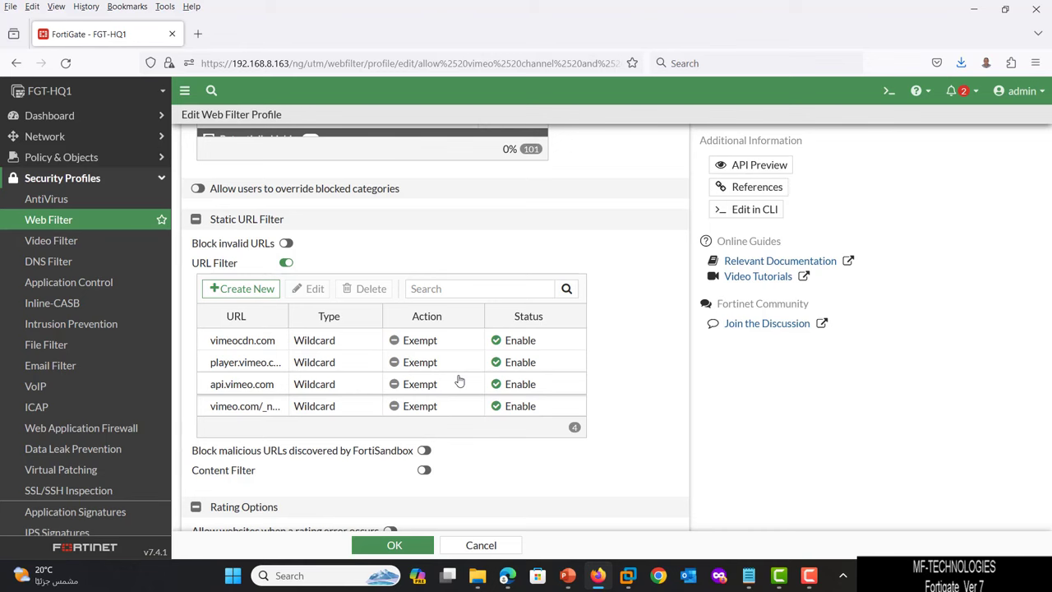
pyautogui.click(198, 34)
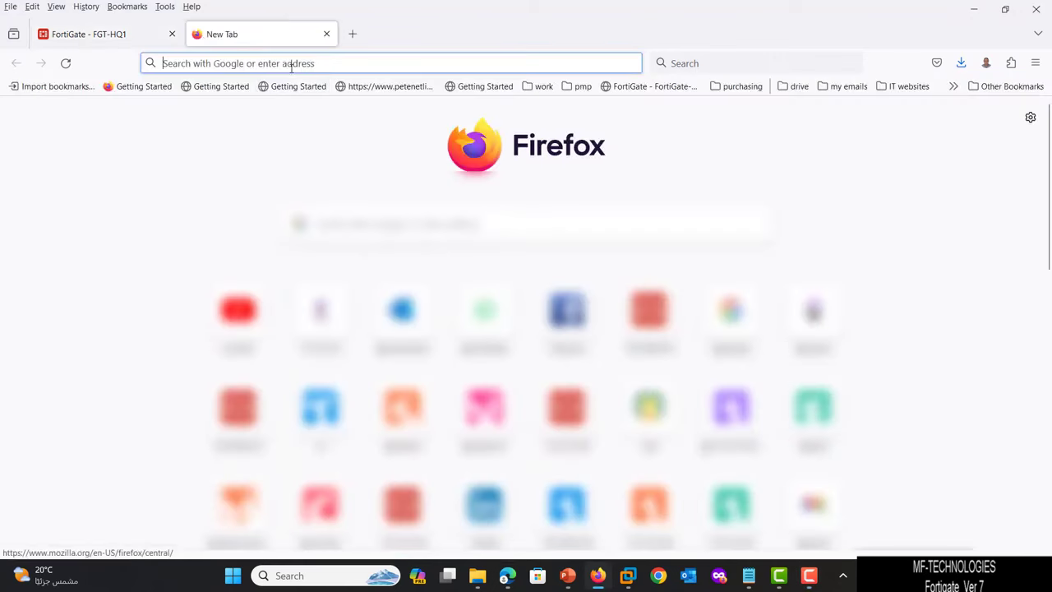
# - Load the Vimeo home page, then the vimeo.com/fortinet channel
pyautogui.write('vimeo.com/')
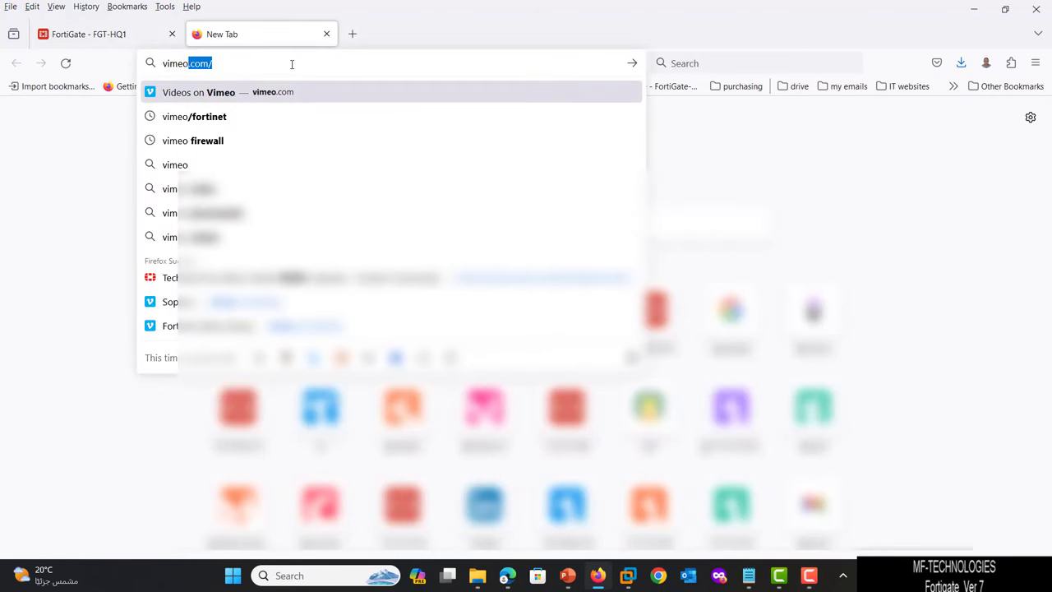
pyautogui.press('Return')
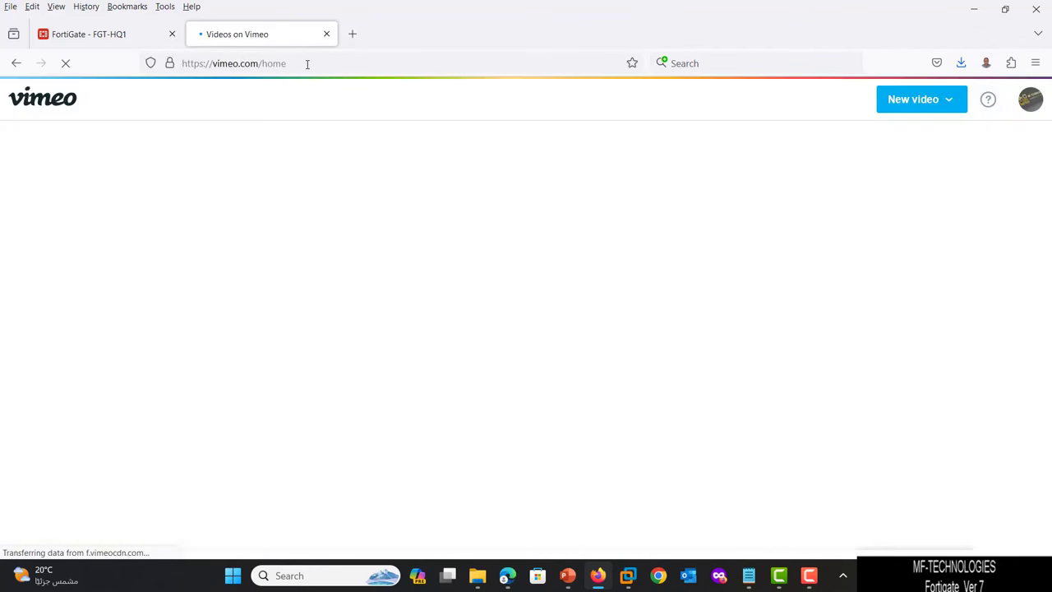
pyautogui.click(309, 64)
pyautogui.click(308, 64)
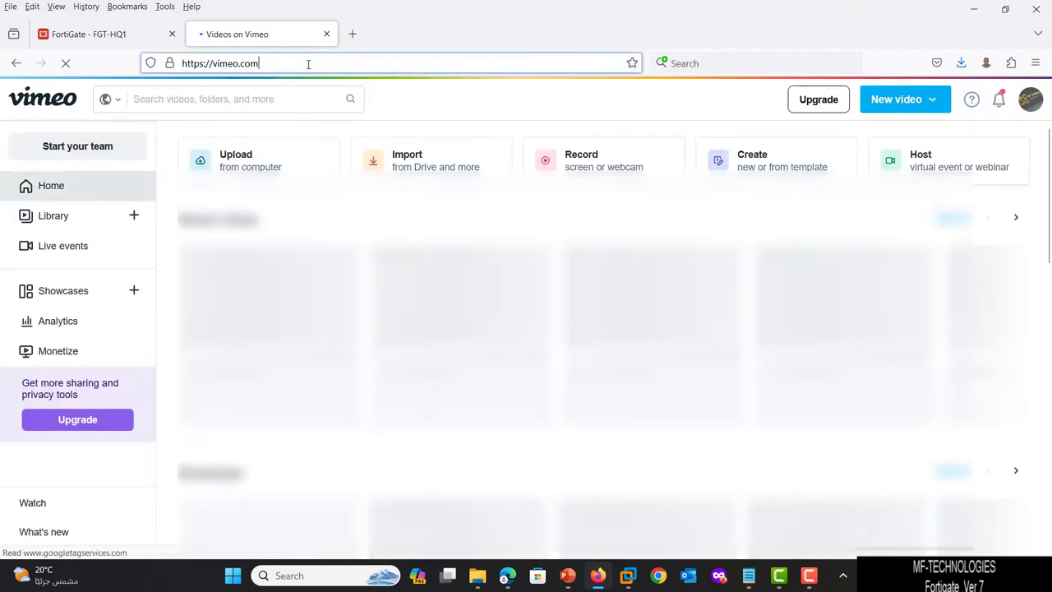
pyautogui.write('/fo')
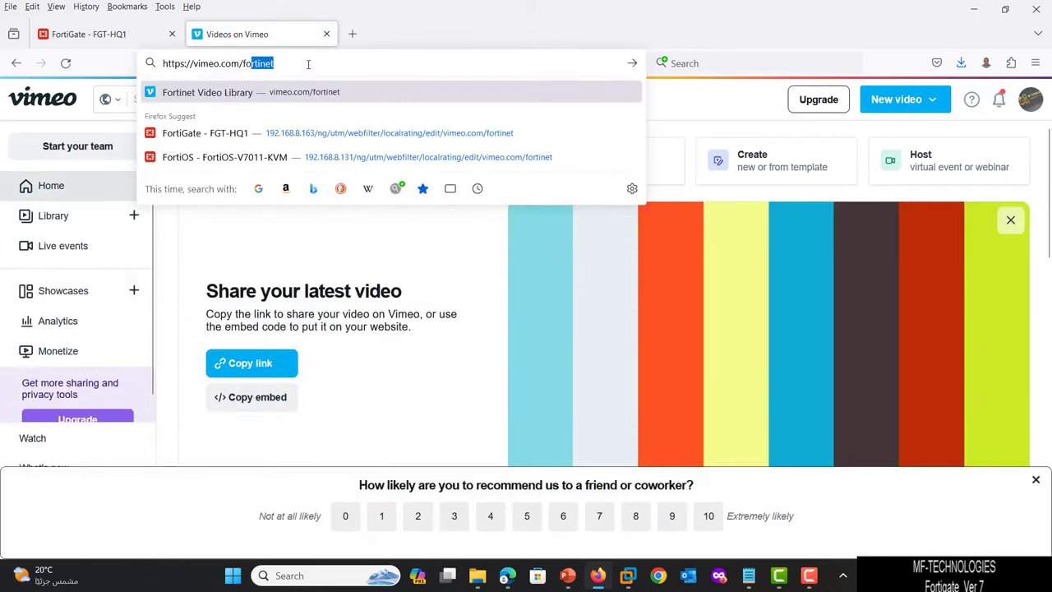
pyautogui.write('rtinet')
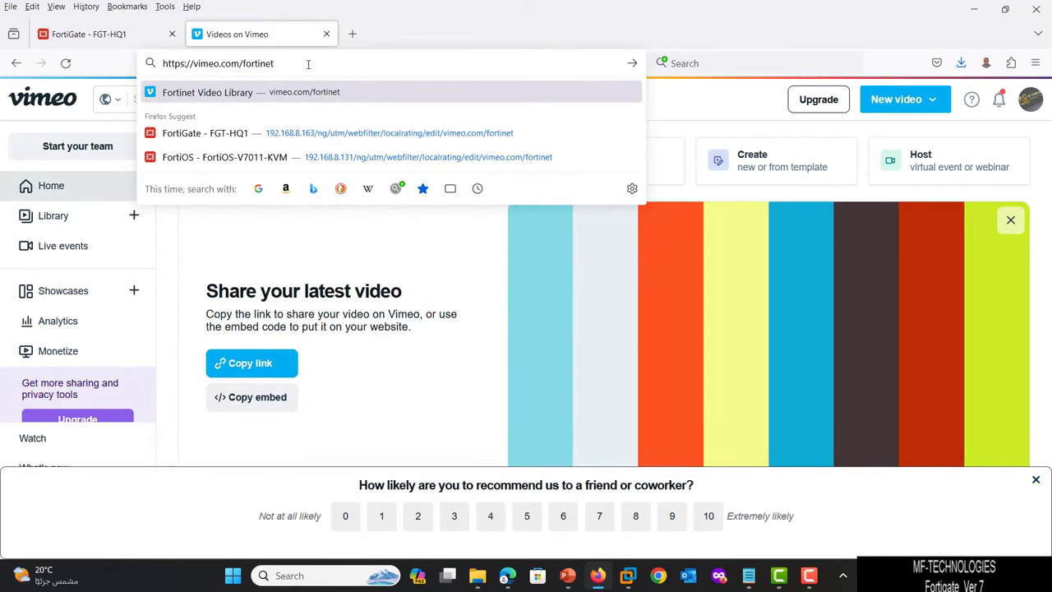
pyautogui.press('Return')
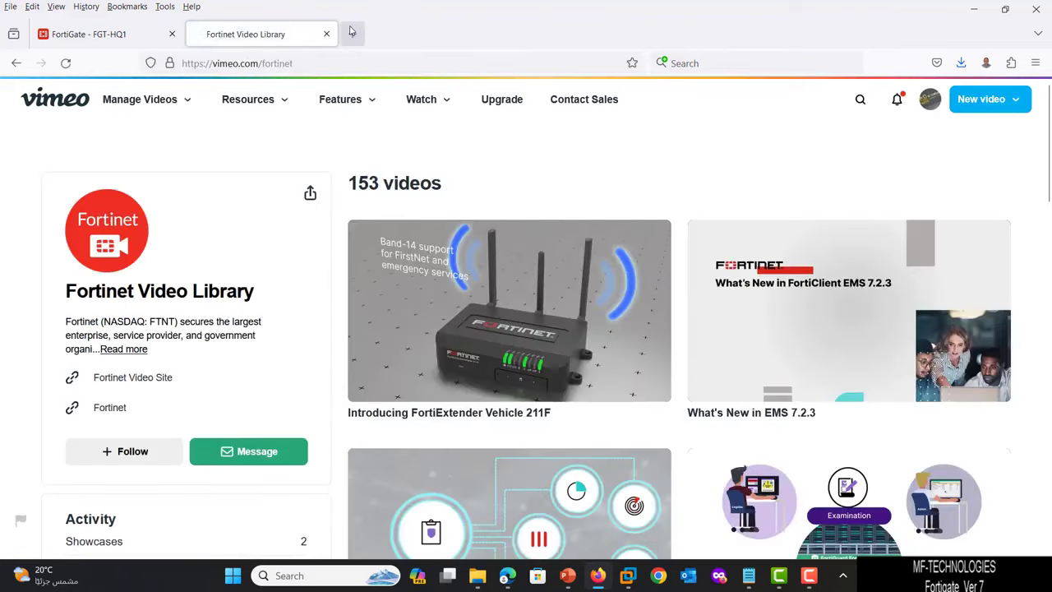
# - In a new tab, browse vimeo.com/sophos and open the Active Adversary Defense video
pyautogui.click(351, 34)
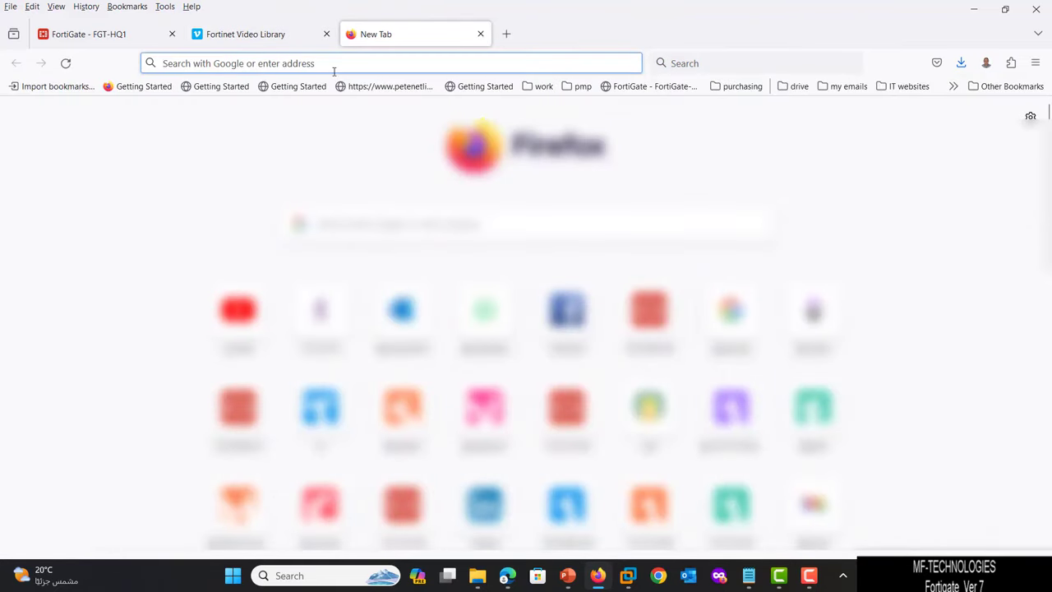
pyautogui.write('vime')
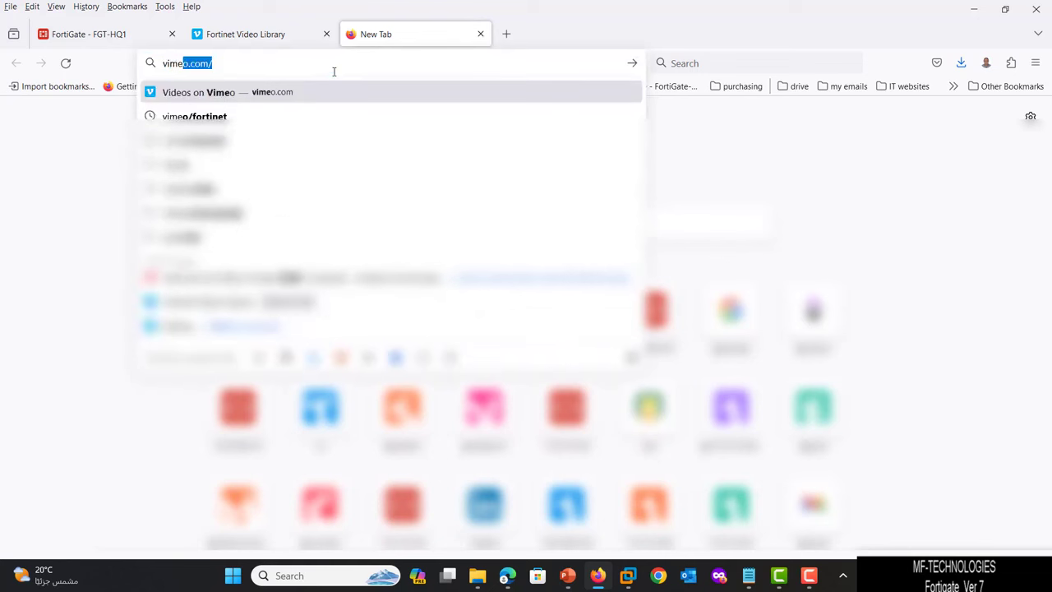
pyautogui.write('o.com')
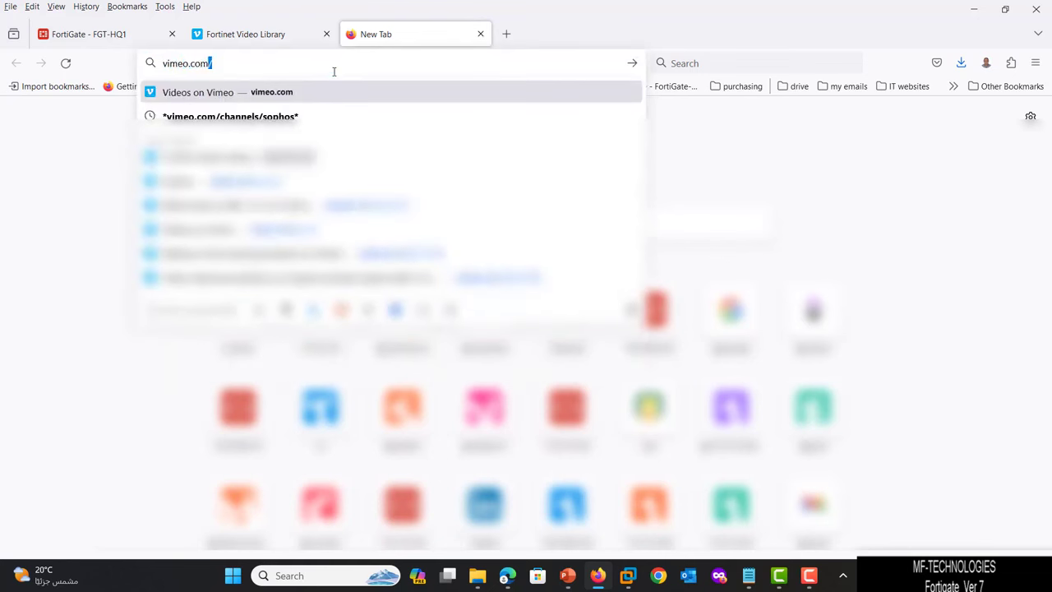
pyautogui.write('/sophos')
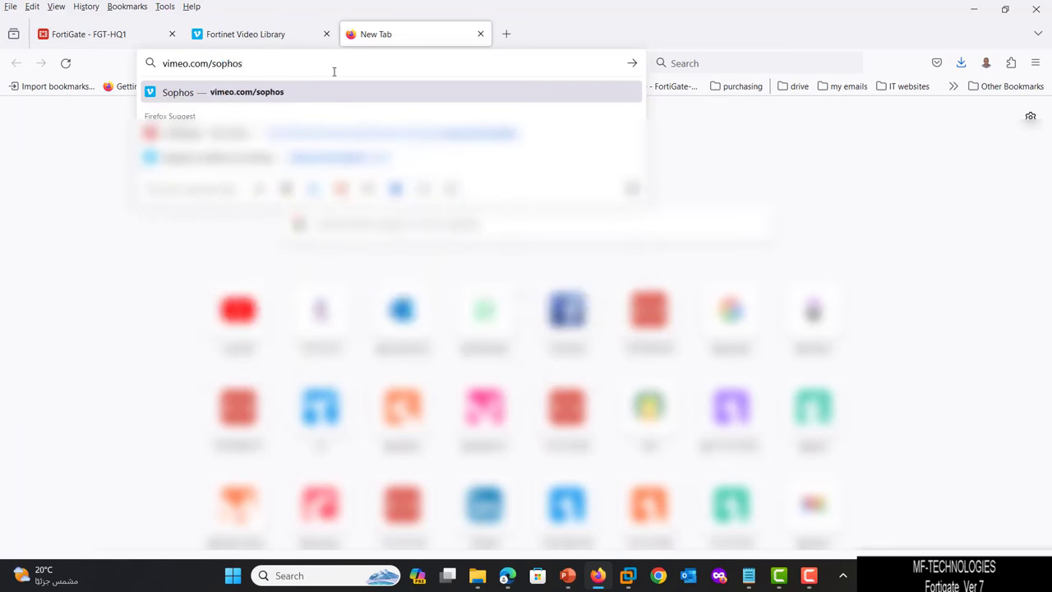
pyautogui.press('Return')
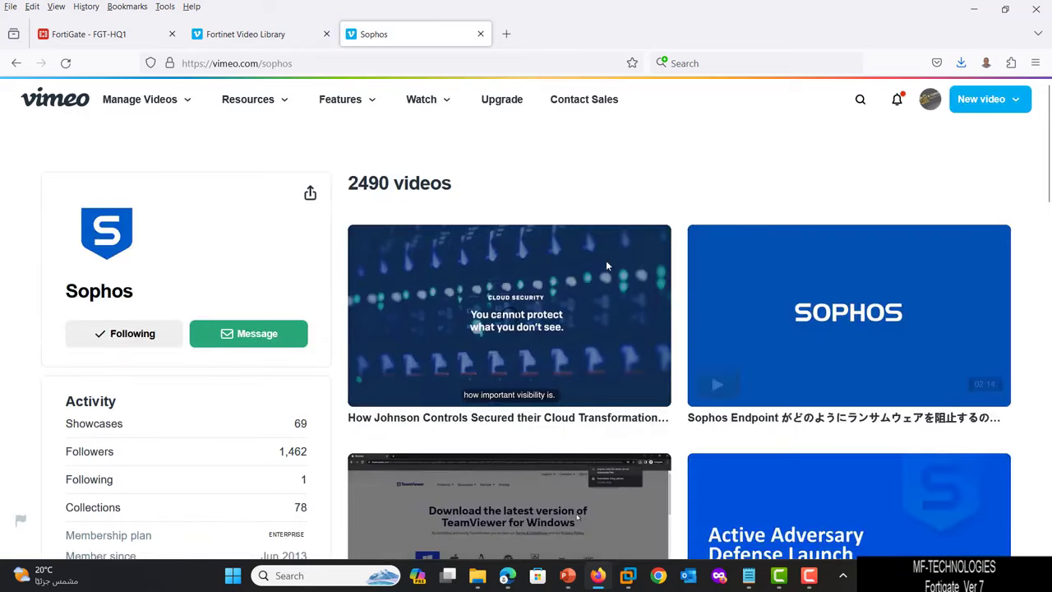
pyautogui.click(565, 419)
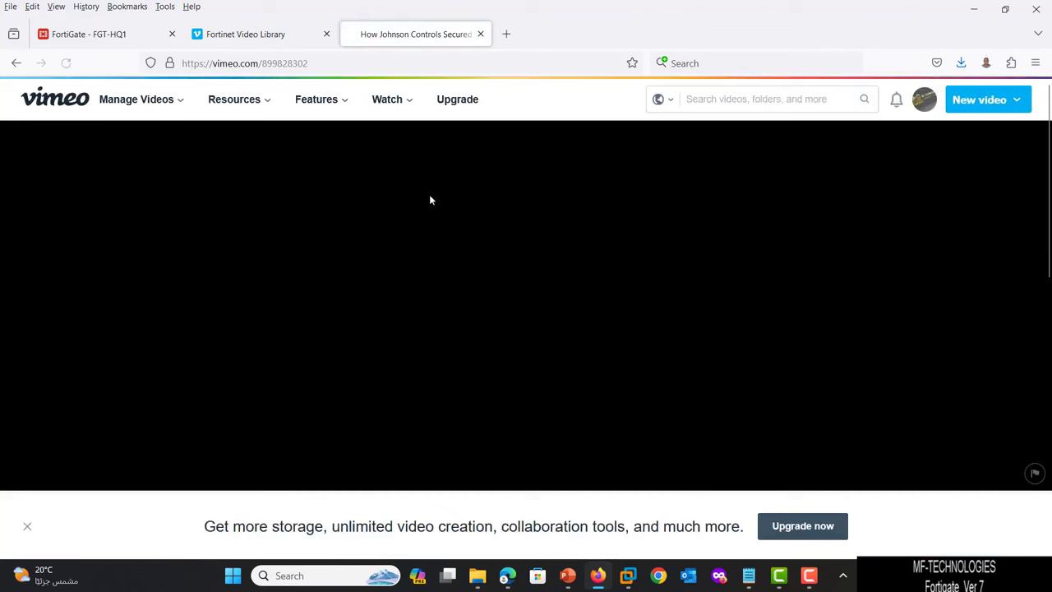
pyautogui.click(20, 68)
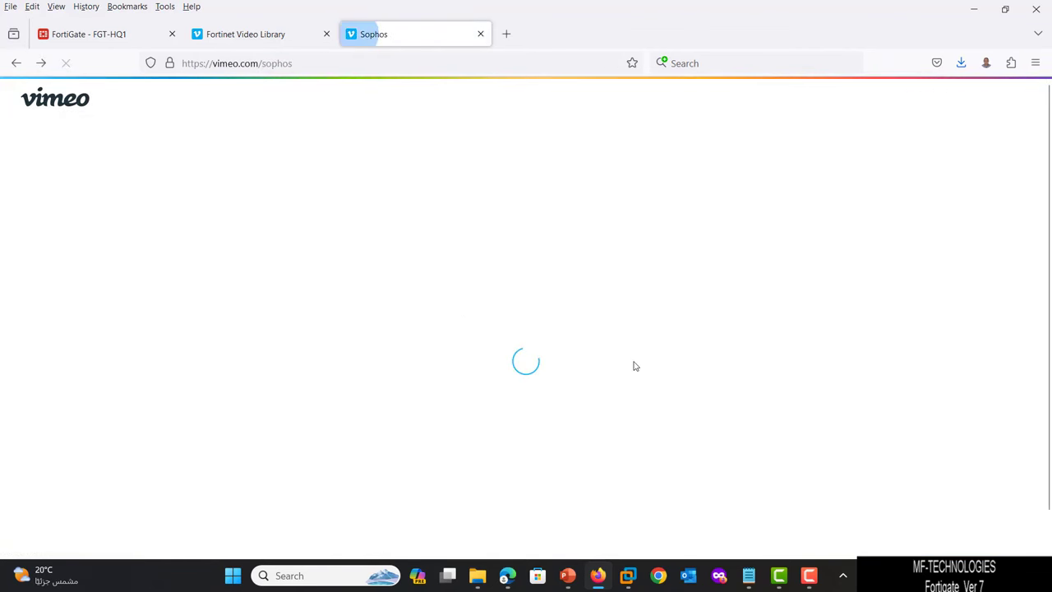
pyautogui.scroll(-2, 815, 362)
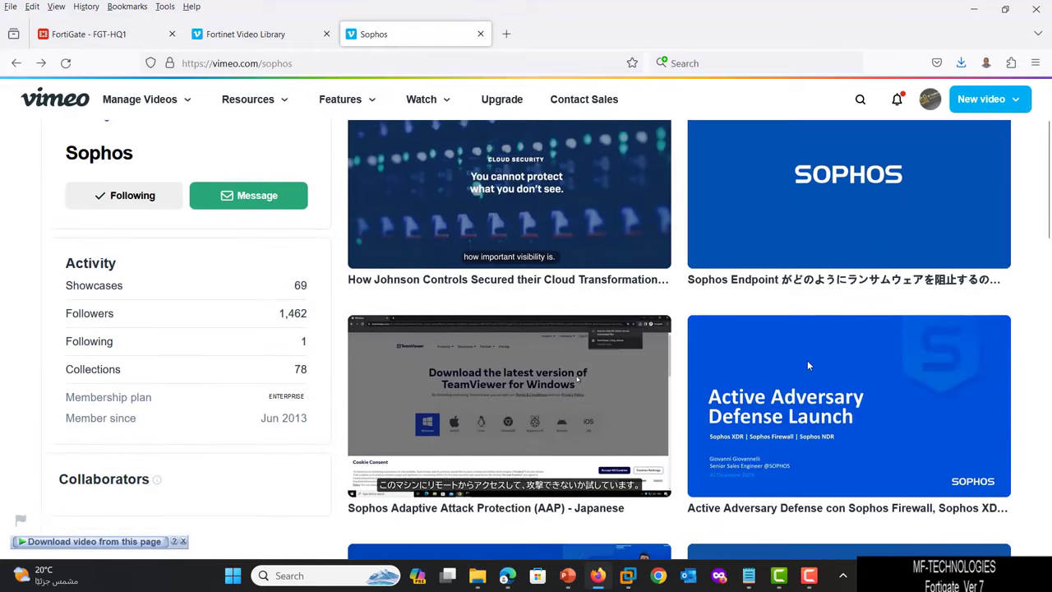
pyautogui.click(821, 503)
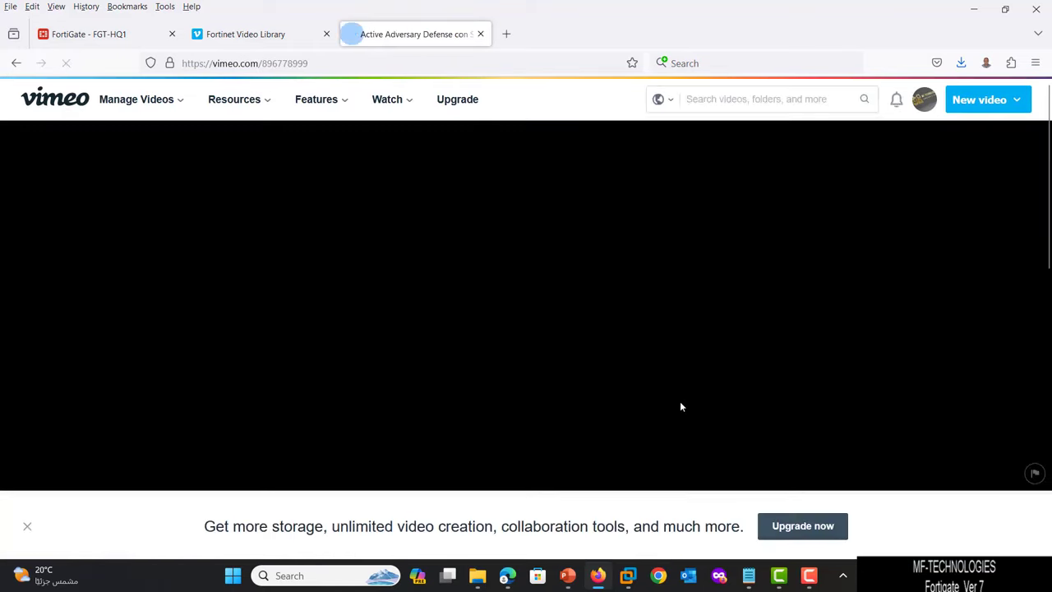
# - Copy the video's web address and return to the FortiGate web filter profile
pyautogui.click(328, 64)
pyautogui.hotkey('ctrl', 'c')
pyautogui.rightClick(329, 69)
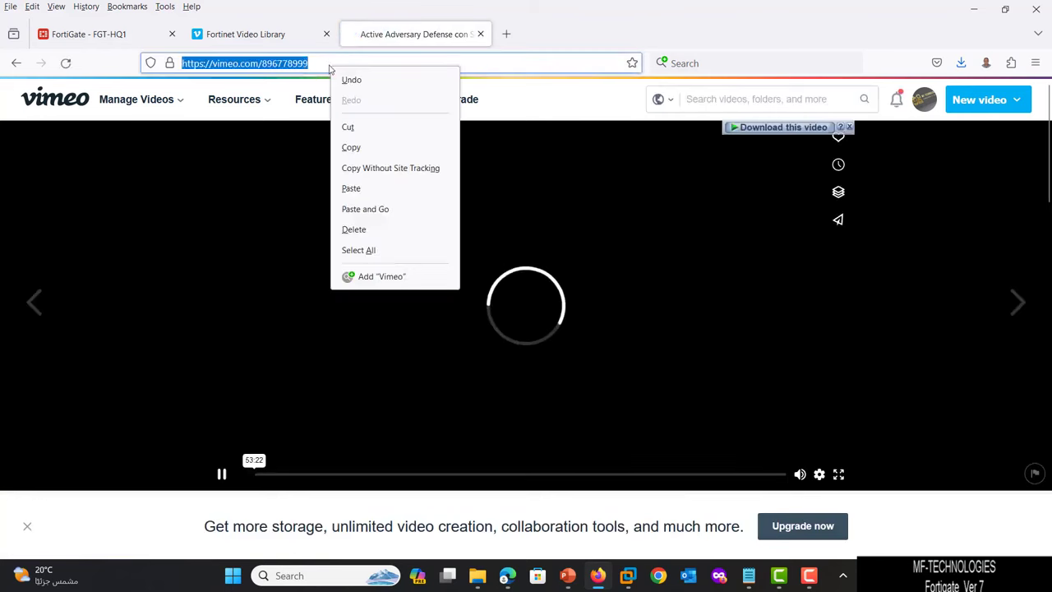
pyautogui.click(386, 147)
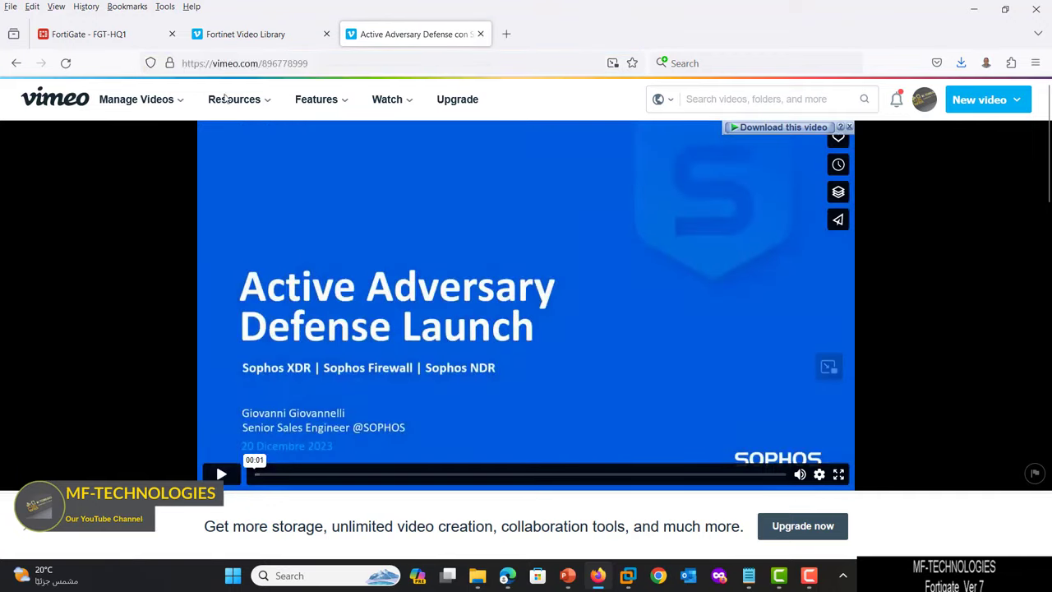
pyautogui.click(251, 40)
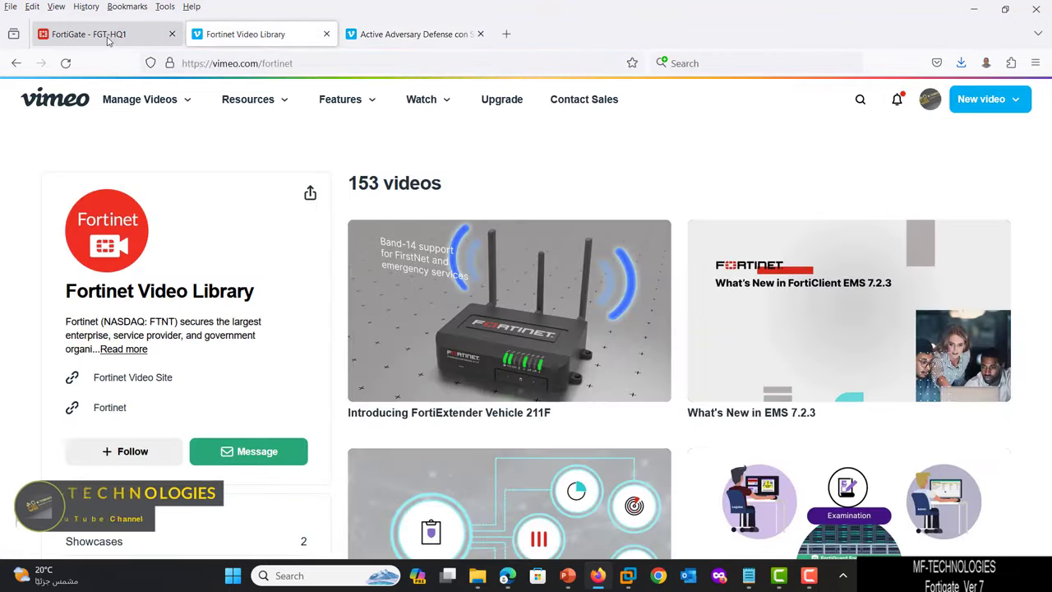
pyautogui.click(91, 33)
pyautogui.click(250, 281)
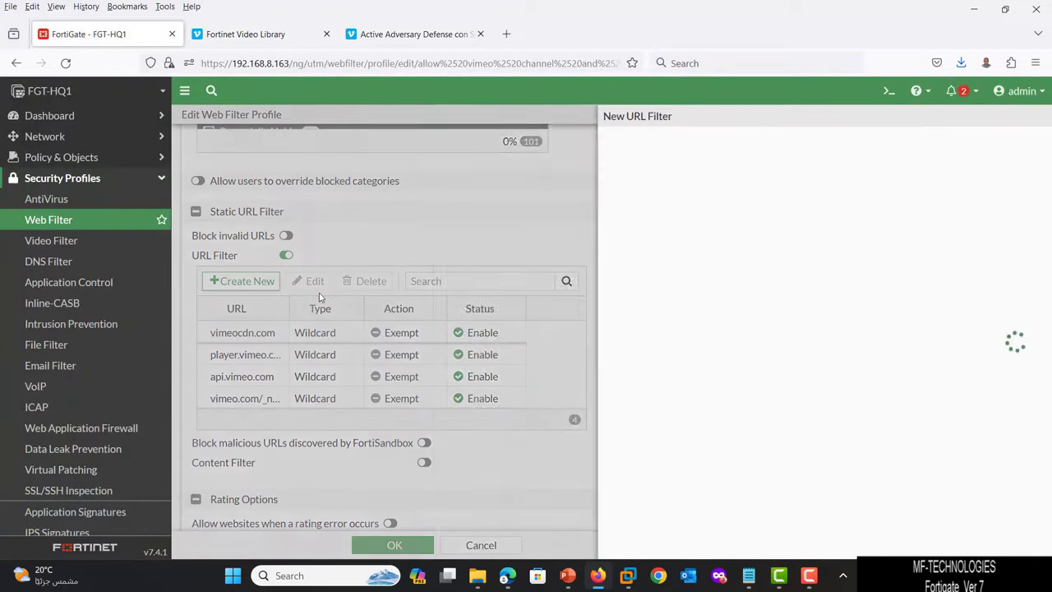
pyautogui.click(344, 152)
pyautogui.rightClick(344, 152)
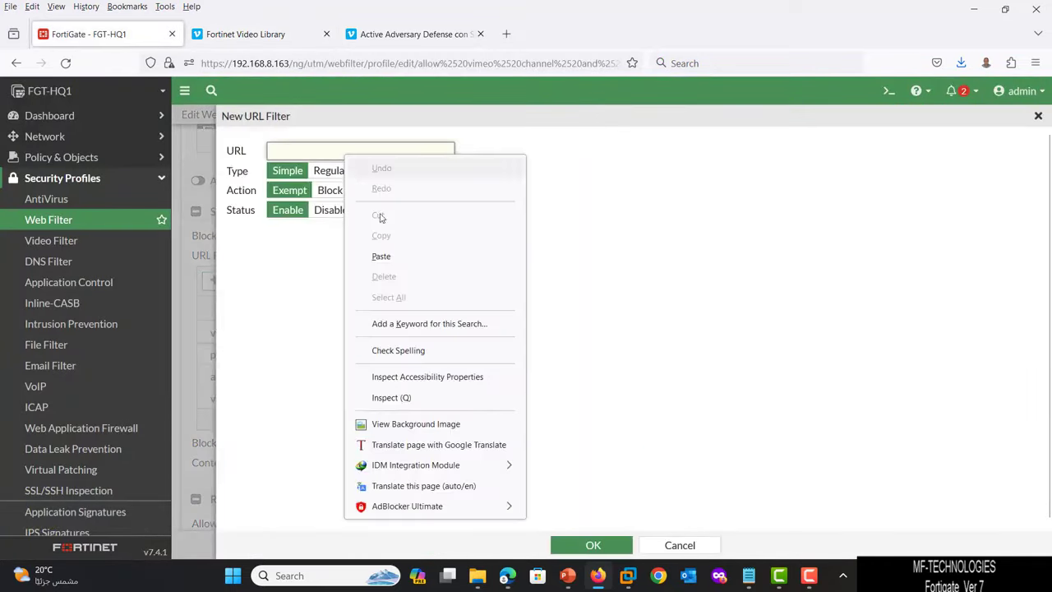
pyautogui.click(393, 263)
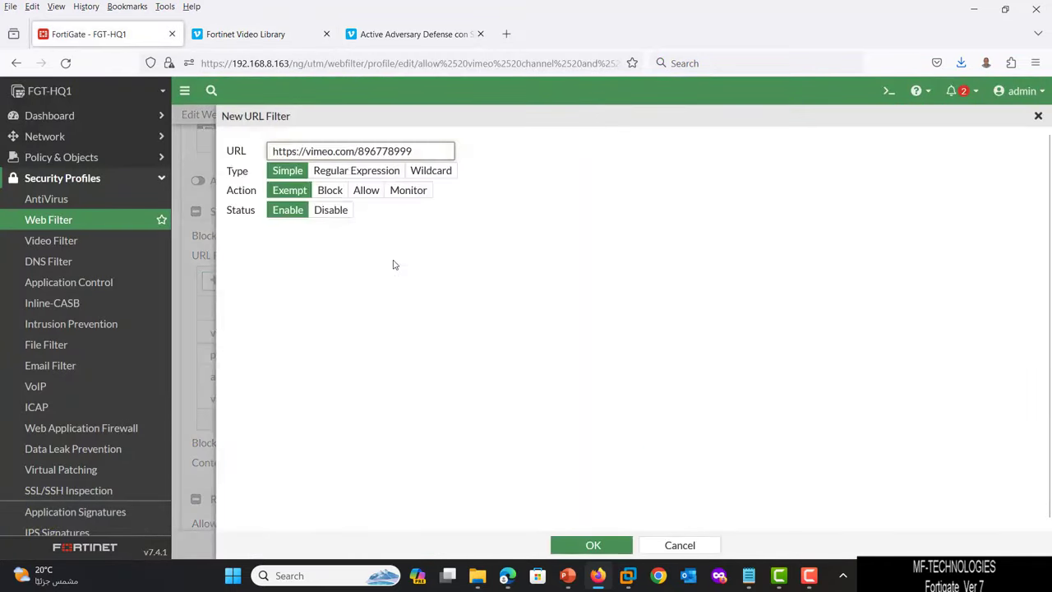
pyautogui.click(306, 152)
pyautogui.press('BackSpace')
pyautogui.press('BackSpace')
pyautogui.press('BackSpace')
pyautogui.press('BackSpace')
pyautogui.press('BackSpace')
pyautogui.press('BackSpace')
pyautogui.press('BackSpace')
pyautogui.press('BackSpace')
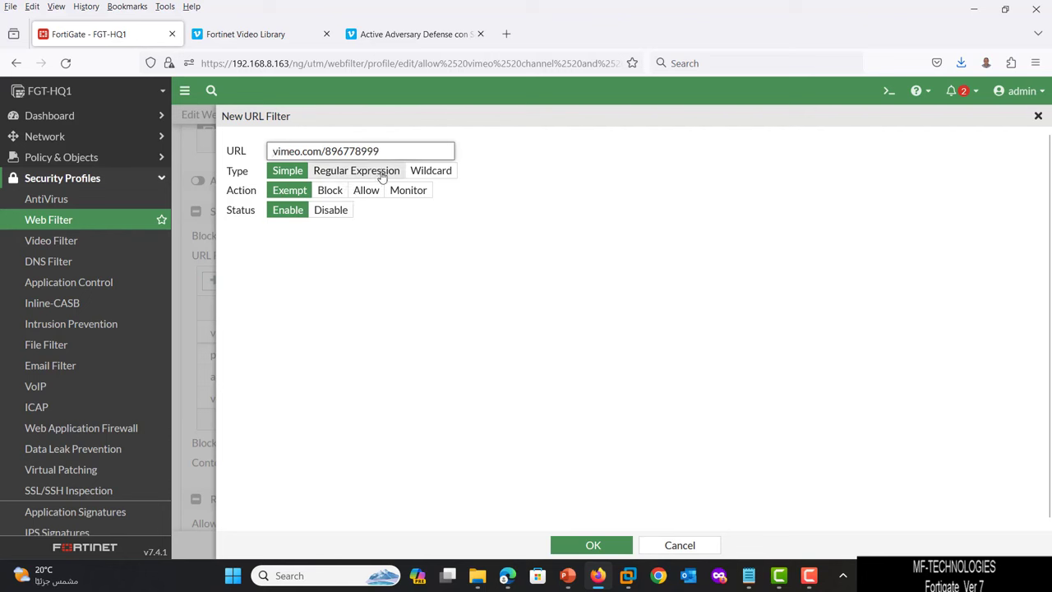
pyautogui.click(427, 170)
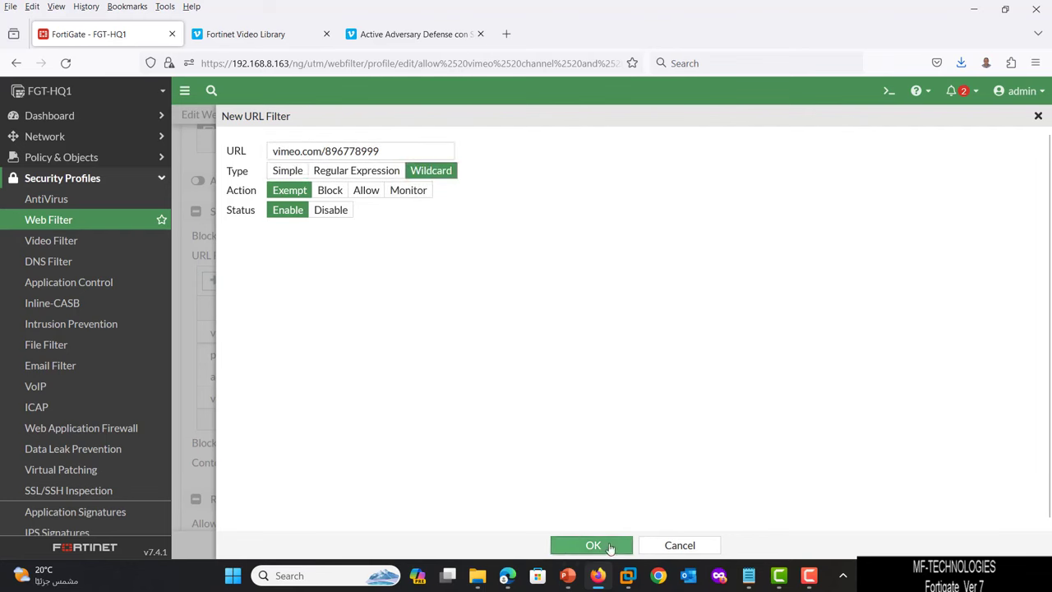
pyautogui.click(593, 545)
# - Add vimeo.com/fortinet as a Wildcard Exempt entry and review the six-entry list
pyautogui.click(226, 279)
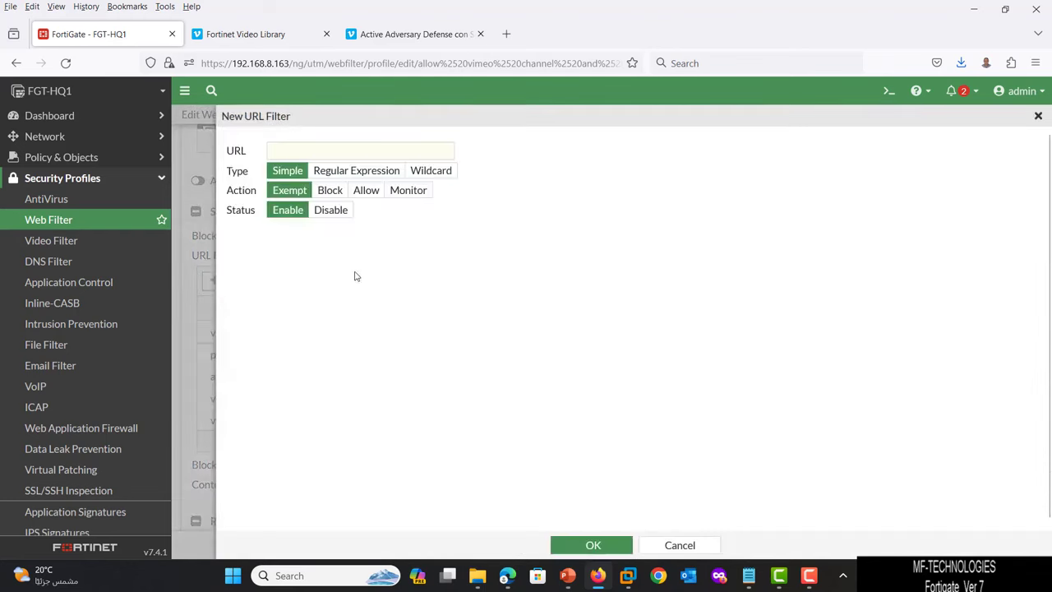
pyautogui.click(328, 155)
pyautogui.write('v')
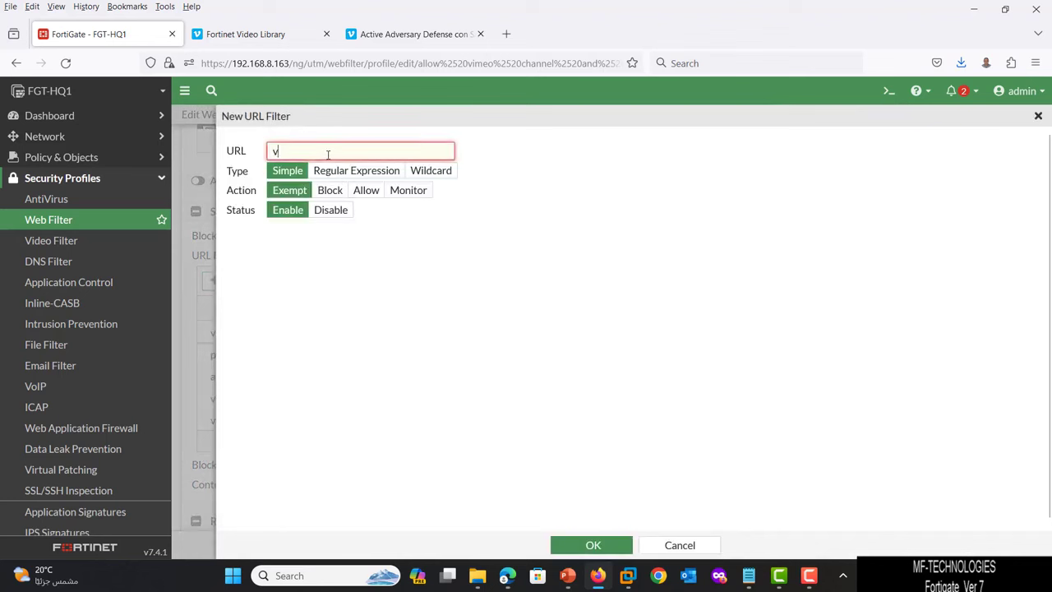
pyautogui.write('imeo.com/fortinet')
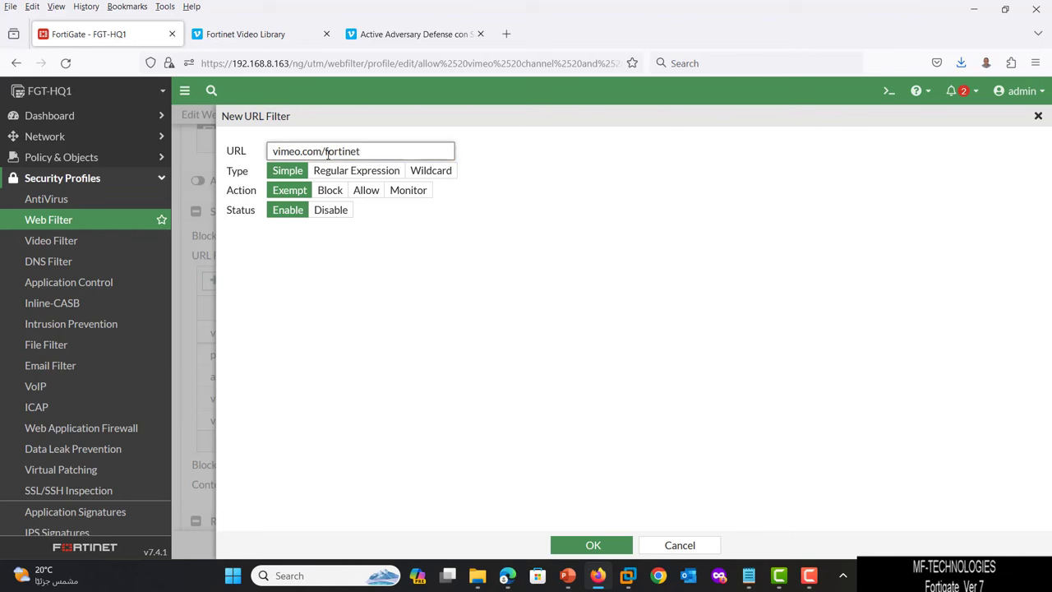
pyautogui.click(434, 171)
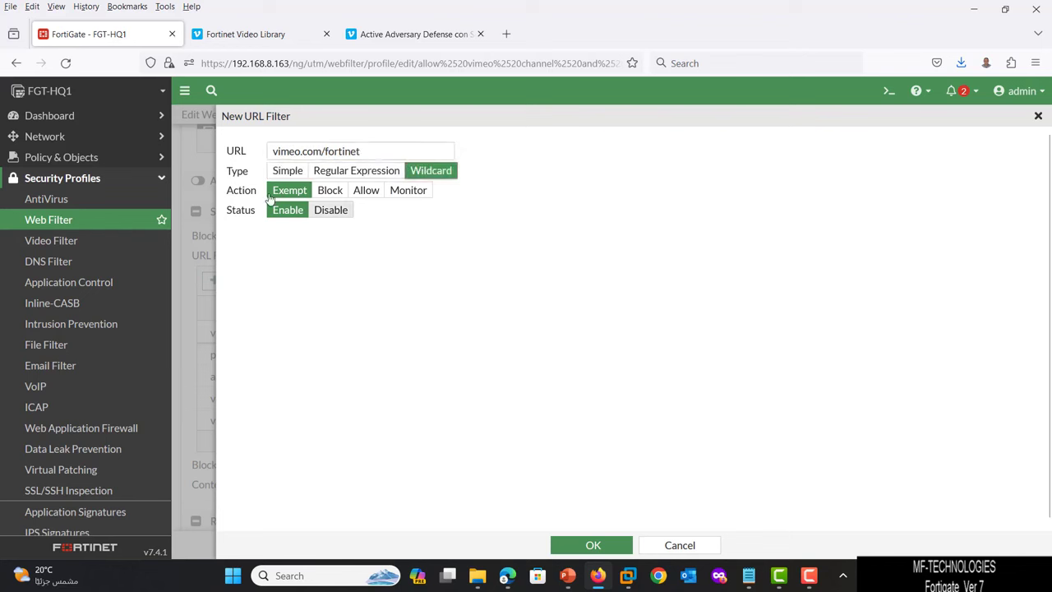
pyautogui.click(590, 546)
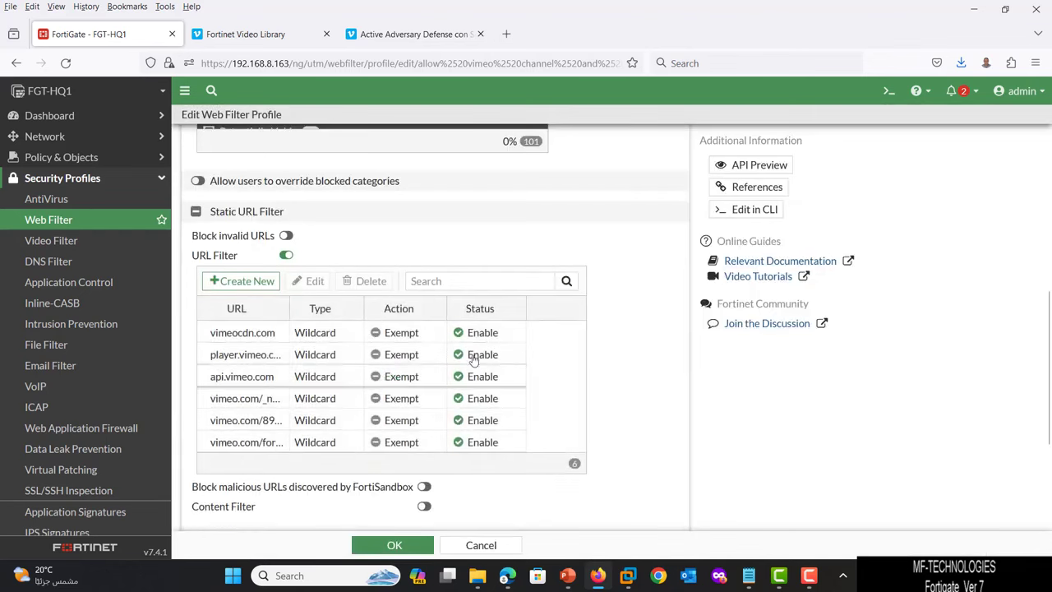
pyautogui.scroll(2, 442, 338)
pyautogui.scroll(-4, 442, 338)
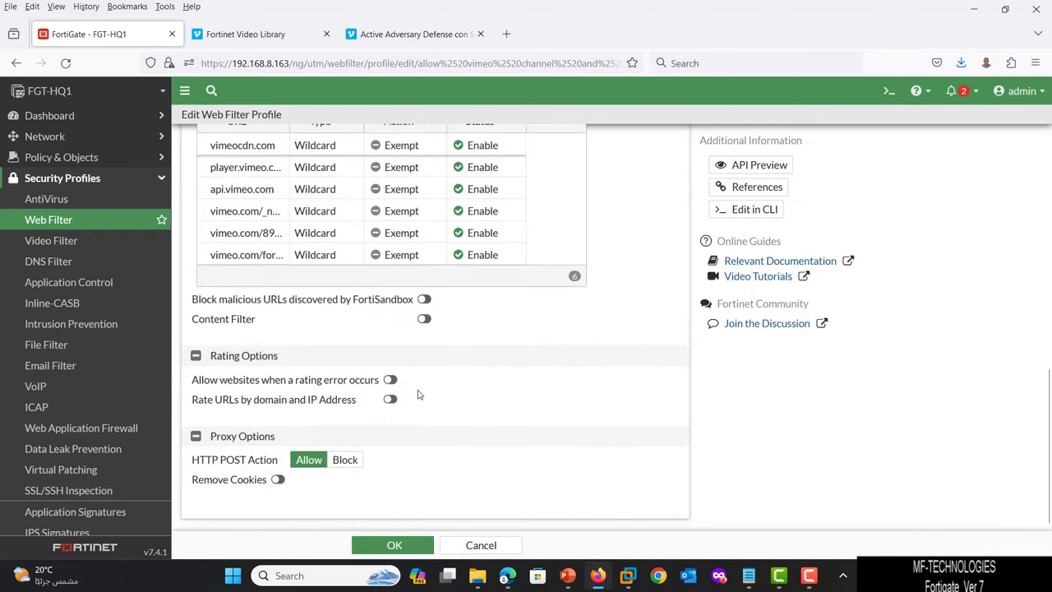
pyautogui.scroll(6, 418, 394)
pyautogui.scroll(2, 436, 319)
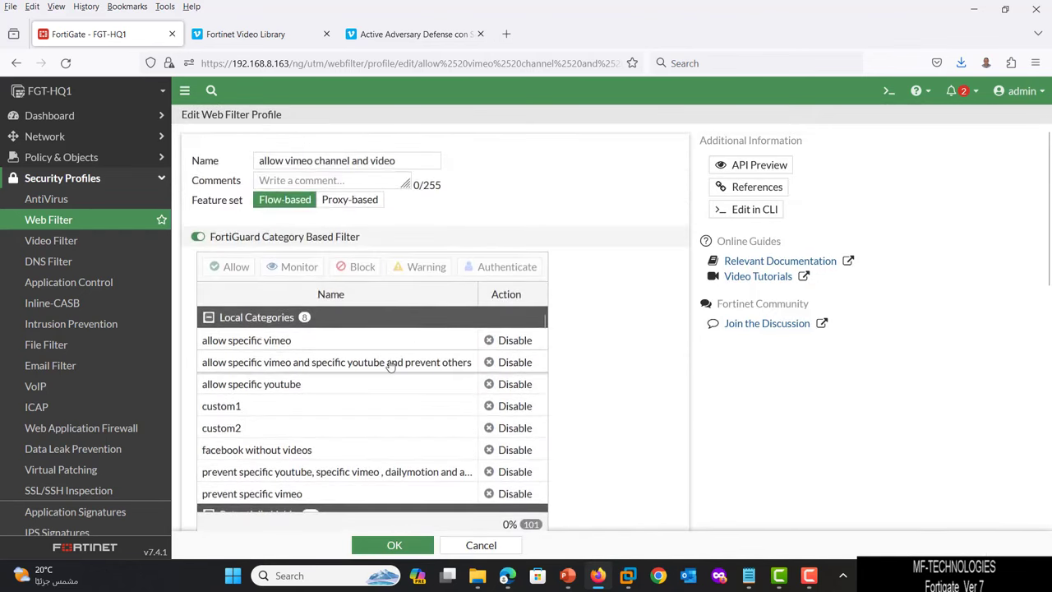
pyautogui.scroll(-3, 388, 365)
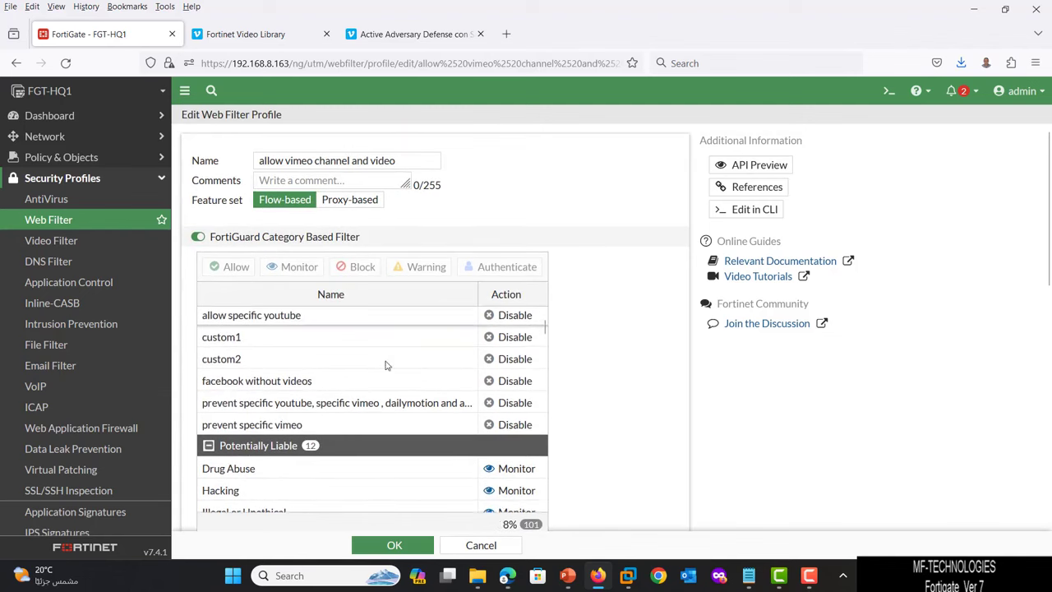
pyautogui.scroll(2, 386, 365)
pyautogui.scroll(-10, 387, 365)
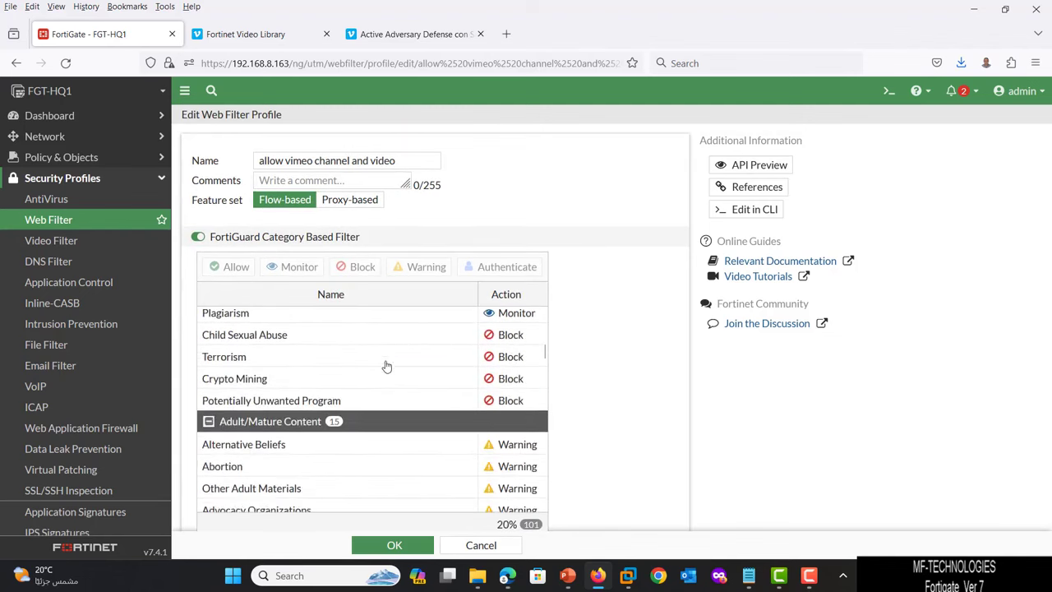
pyautogui.scroll(-12, 387, 365)
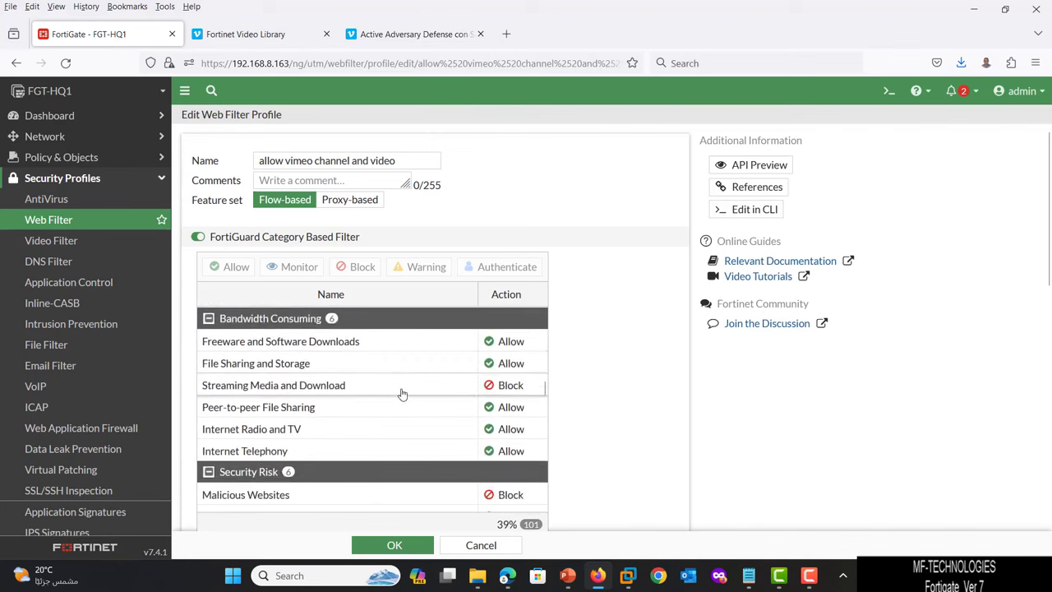
pyautogui.scroll(-5, 571, 374)
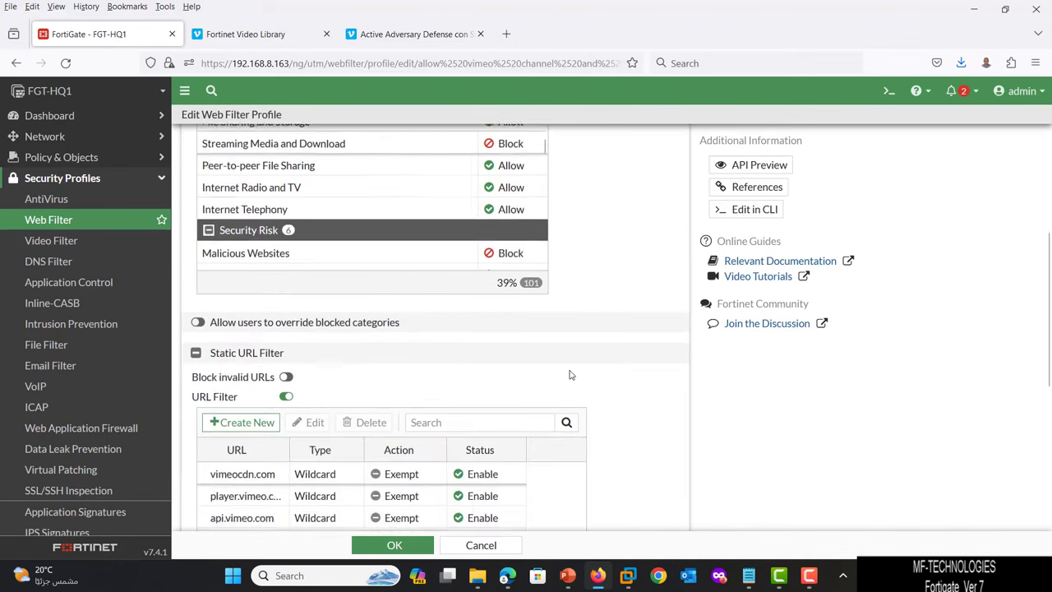
pyautogui.scroll(-1, 570, 375)
pyautogui.scroll(1, 389, 402)
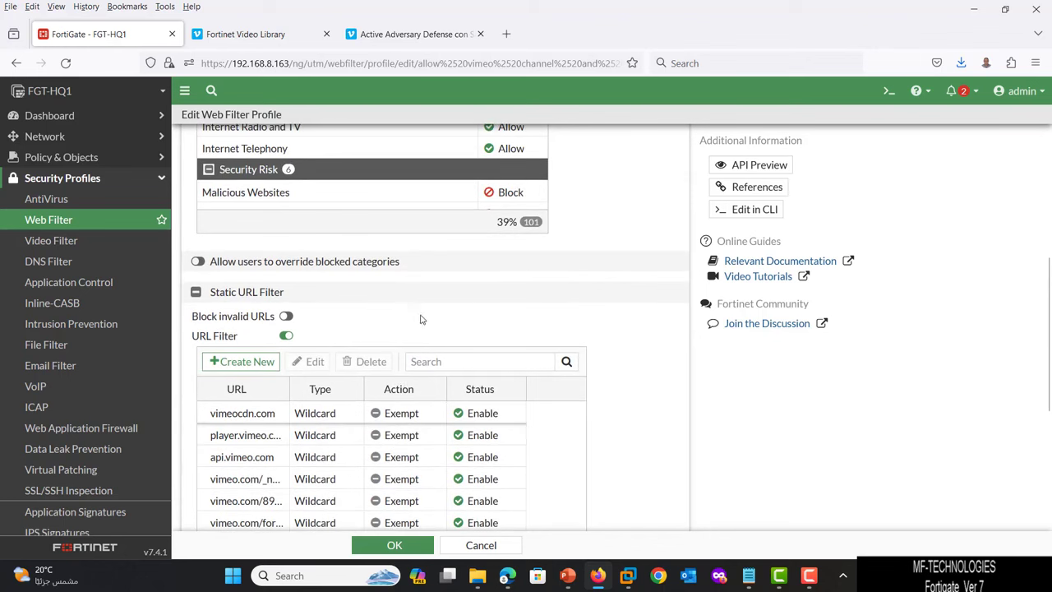
pyautogui.scroll(-3, 428, 303)
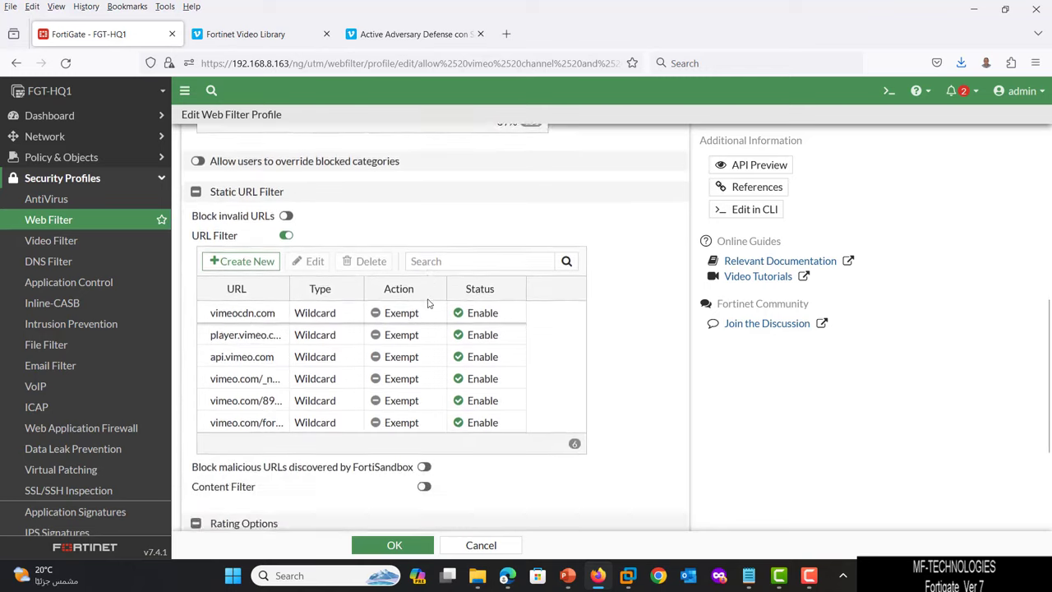
# - Save the 'allow vimeo channel and video' web filter profile
pyautogui.click(389, 545)
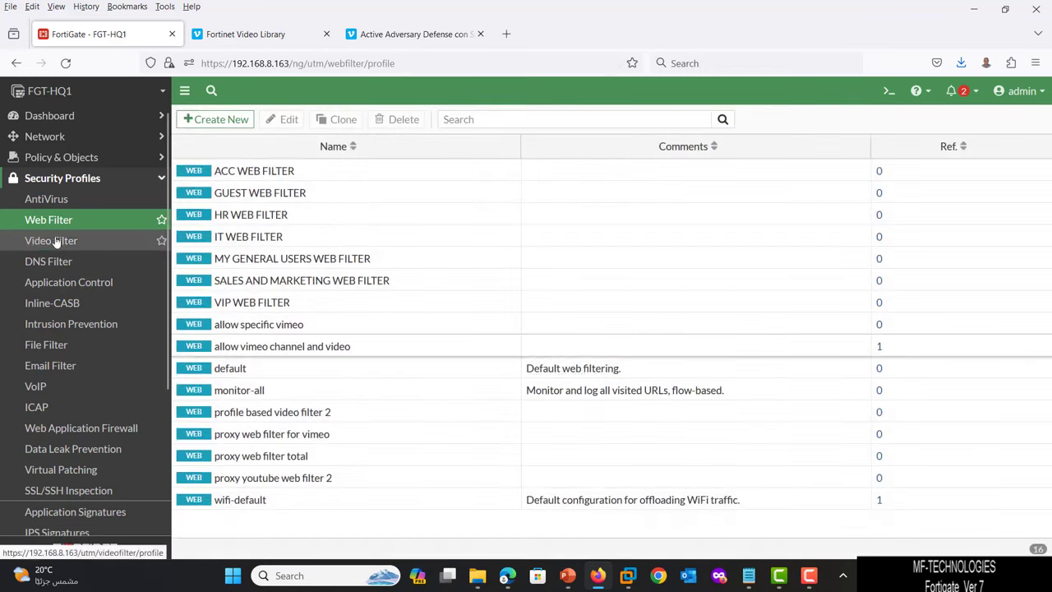
pyautogui.click(91, 160)
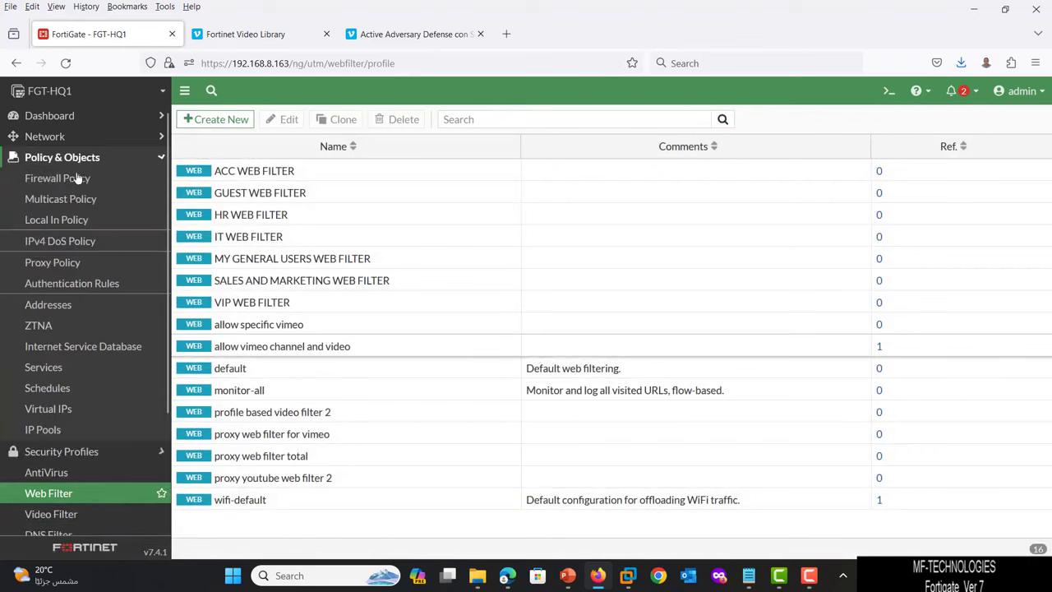
pyautogui.click(73, 180)
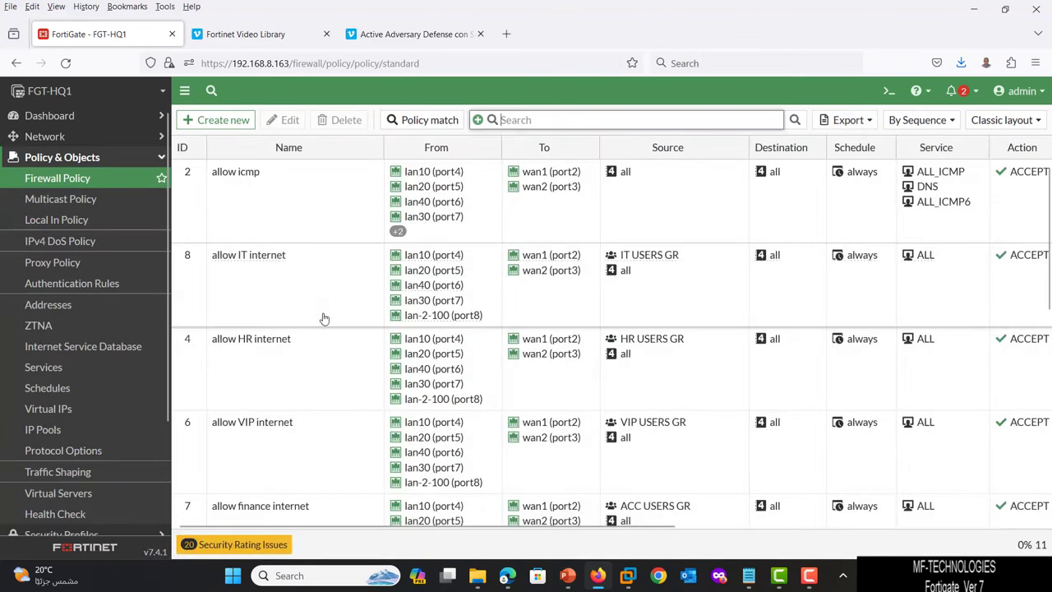
# - Edit policy 8 (allow IT internet), keeping 'allow vimeo channel and video' as its web filter
pyautogui.doubleClick(307, 296)
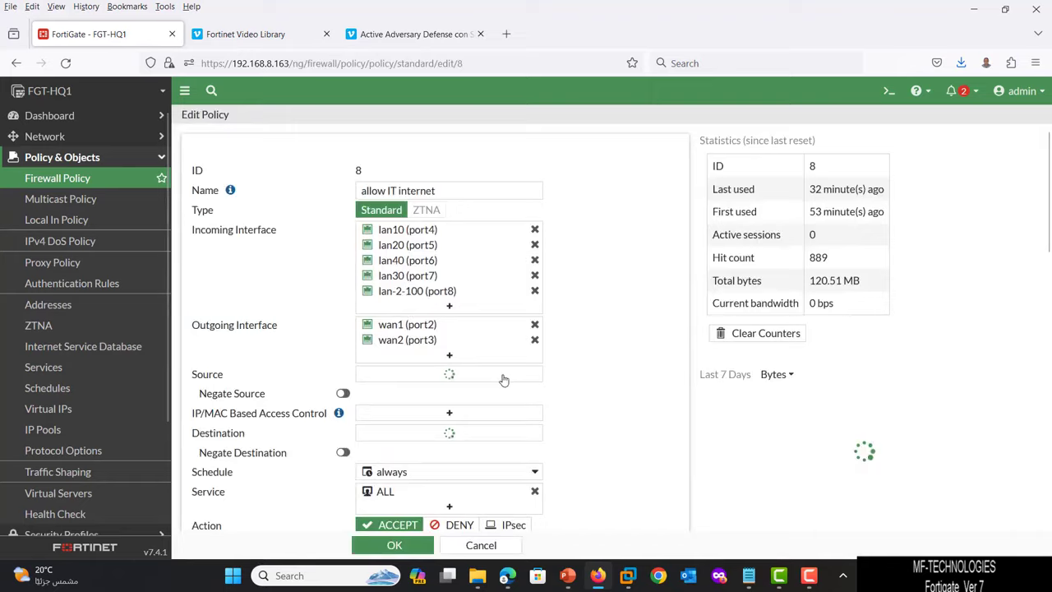
pyautogui.scroll(-3, 501, 374)
pyautogui.scroll(-3, 463, 369)
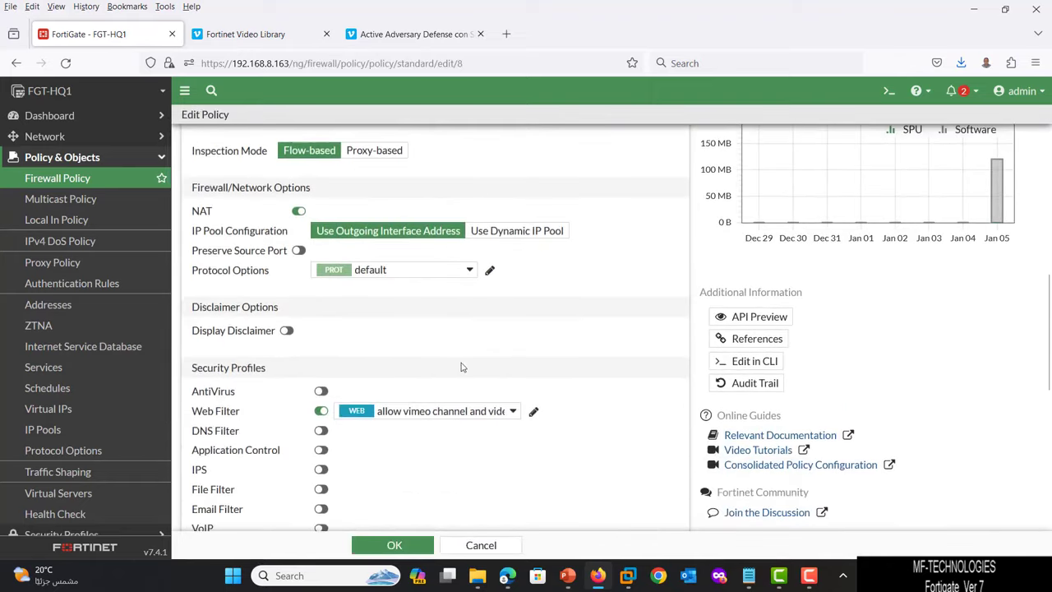
pyautogui.click(448, 413)
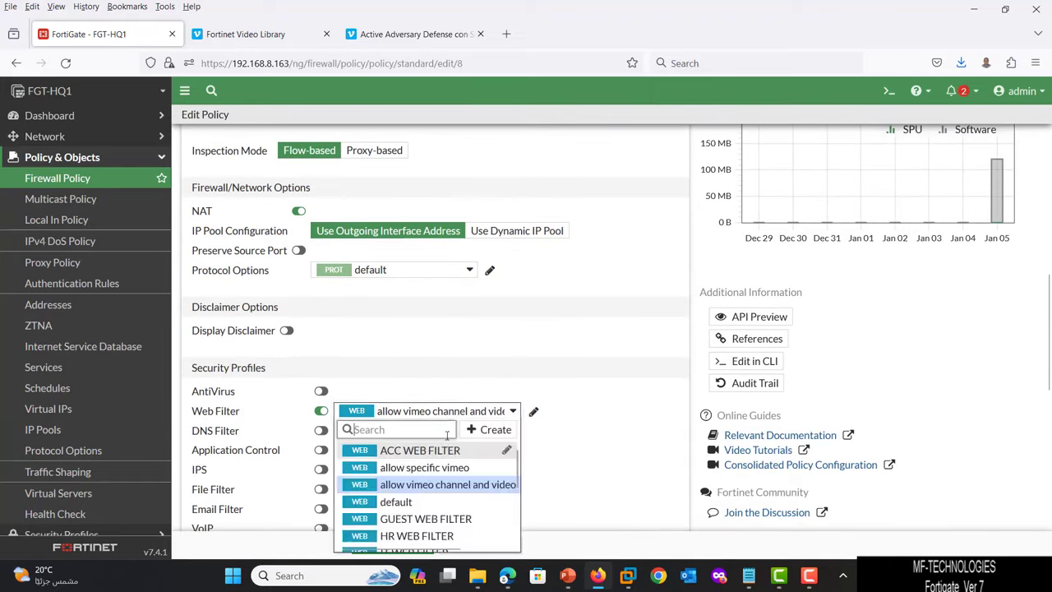
pyautogui.click(458, 489)
pyautogui.scroll(-3, 592, 389)
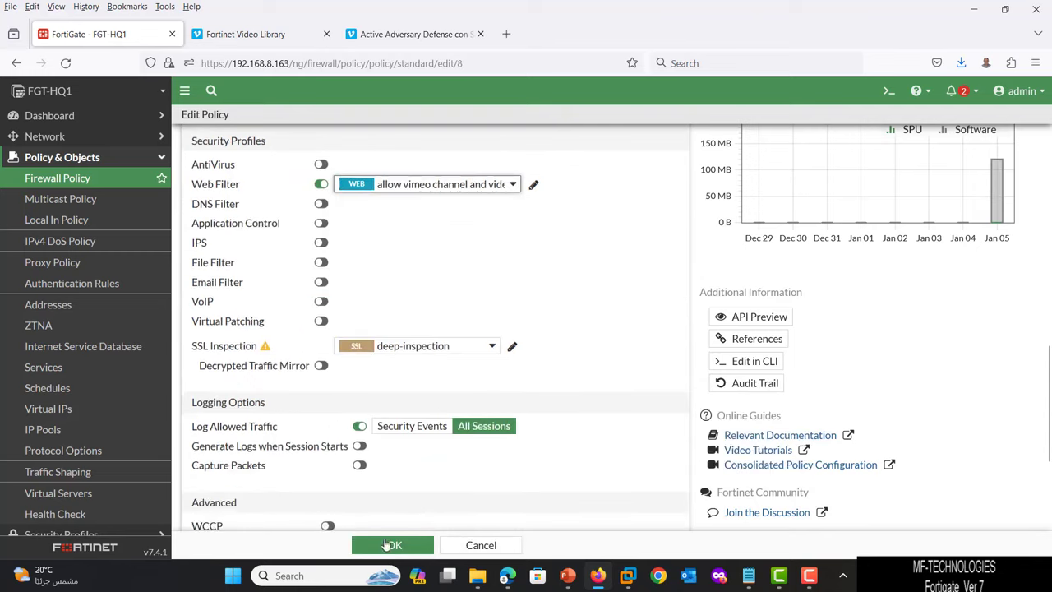
# - Save policy 8 with a change summary, then switch to the Windows 10-IT1 VM
pyautogui.click(394, 546)
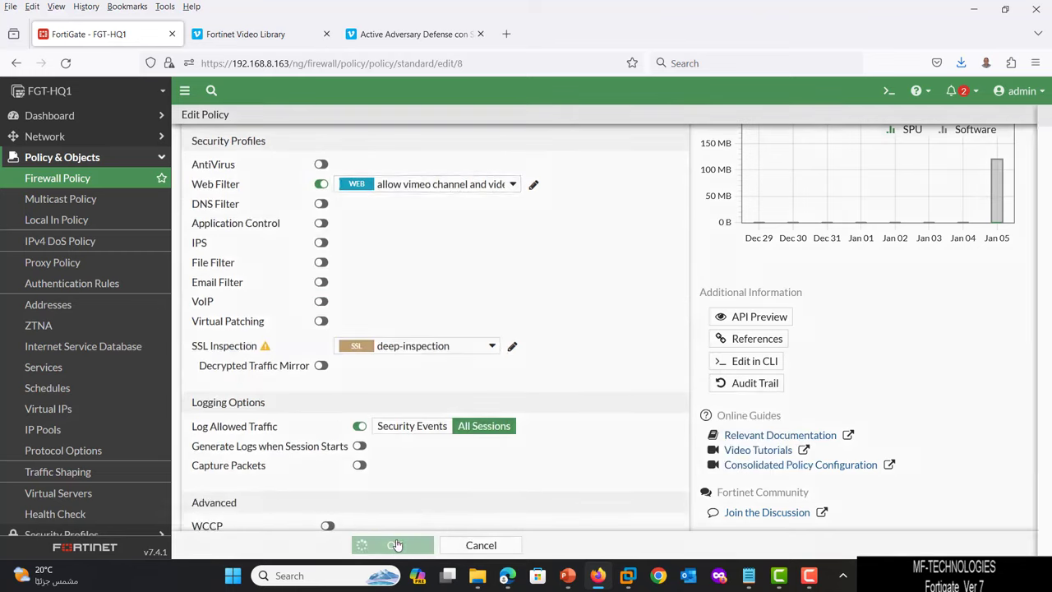
pyautogui.click(438, 212)
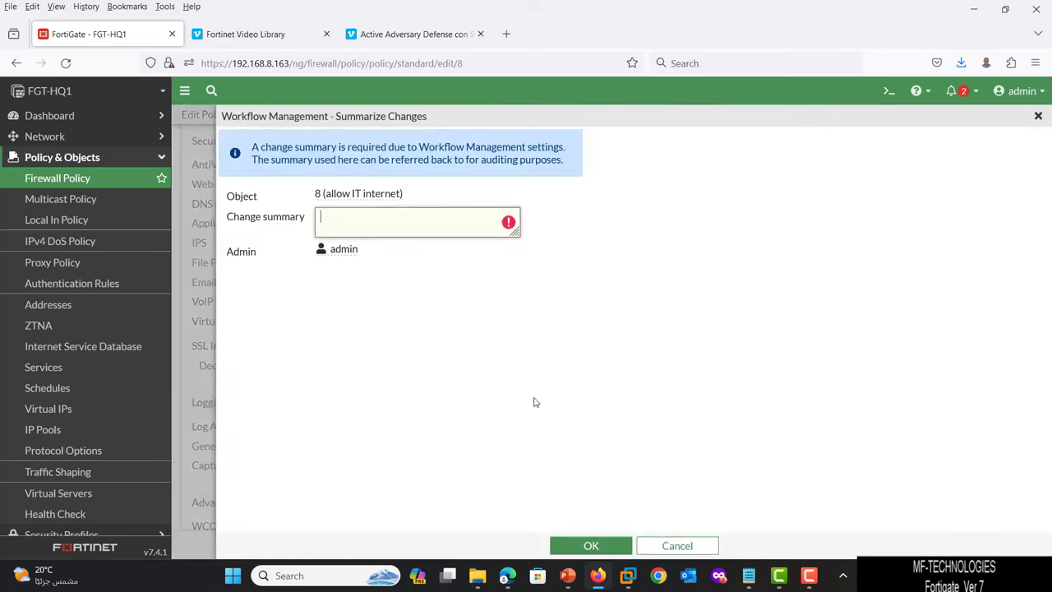
pyautogui.click(571, 547)
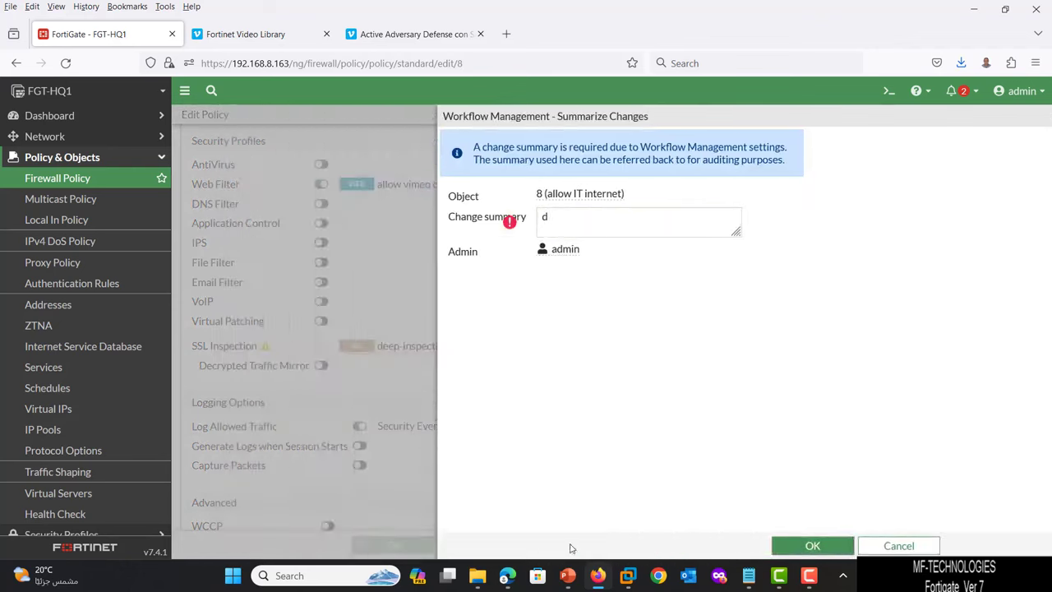
pyautogui.click(493, 366)
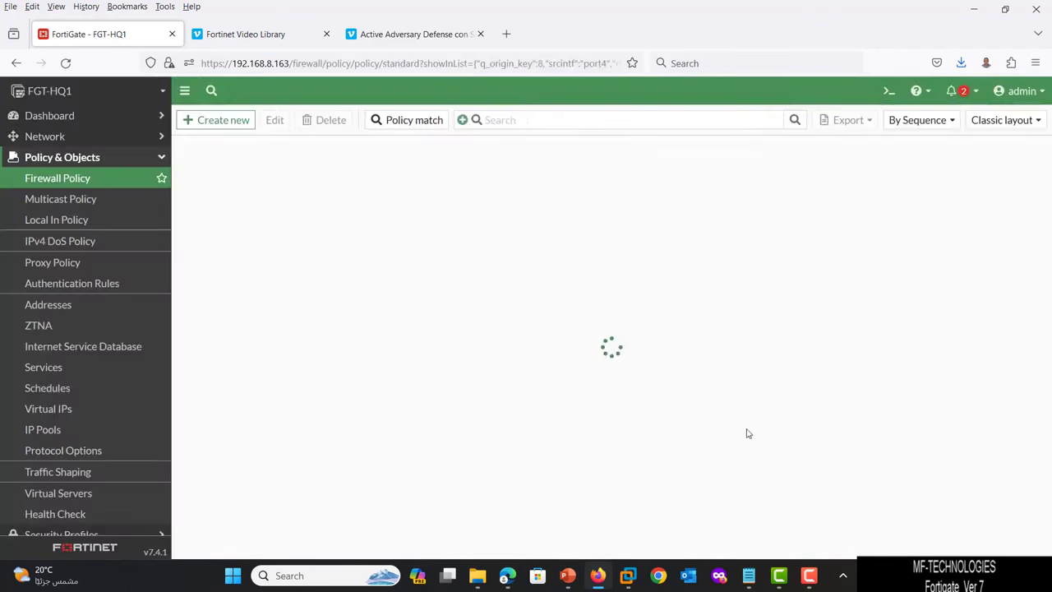
pyautogui.click(628, 575)
pyautogui.click(732, 495)
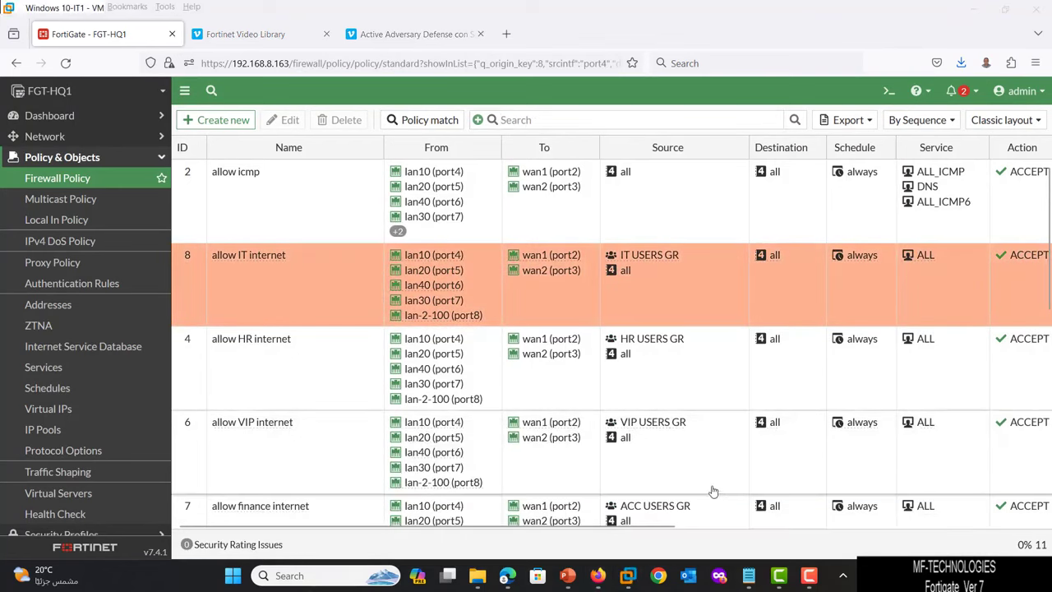
# - Launch Firefox on the client and check the firewall login page and Wikipedia load
pyautogui.doubleClick(212, 144)
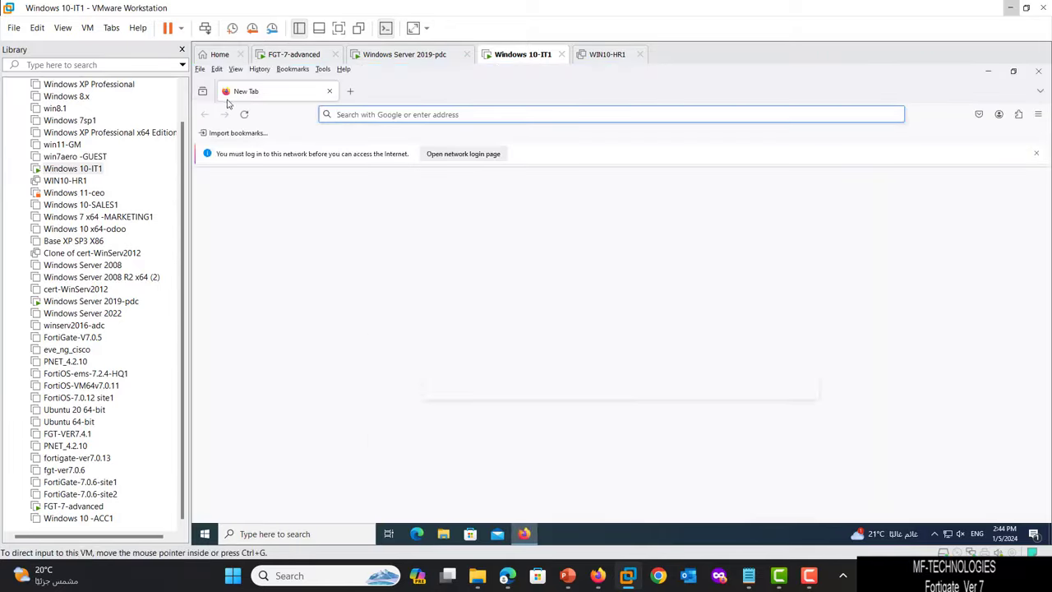
pyautogui.click(481, 153)
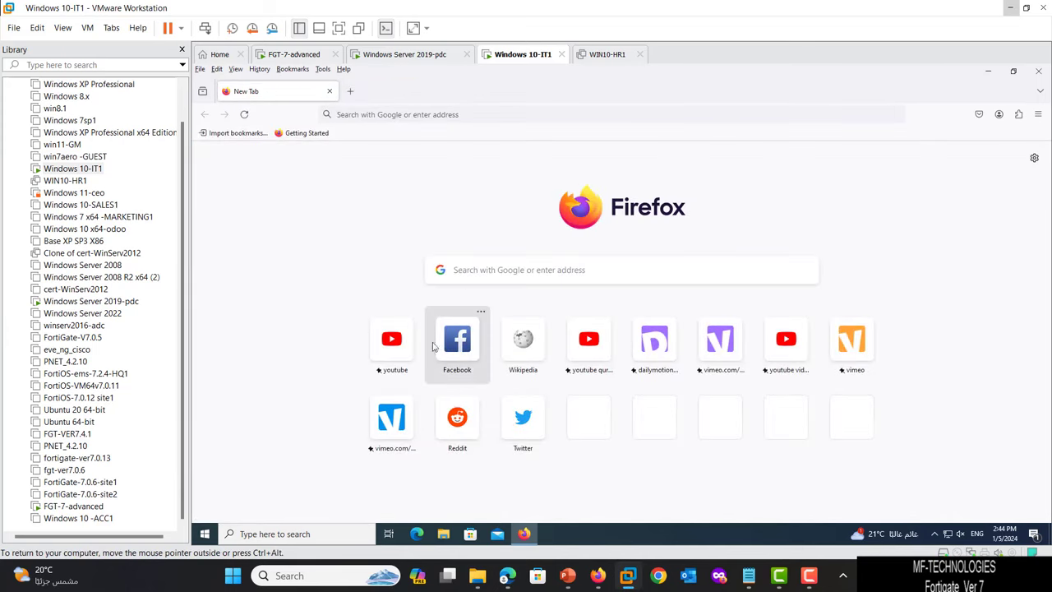
pyautogui.click(522, 341)
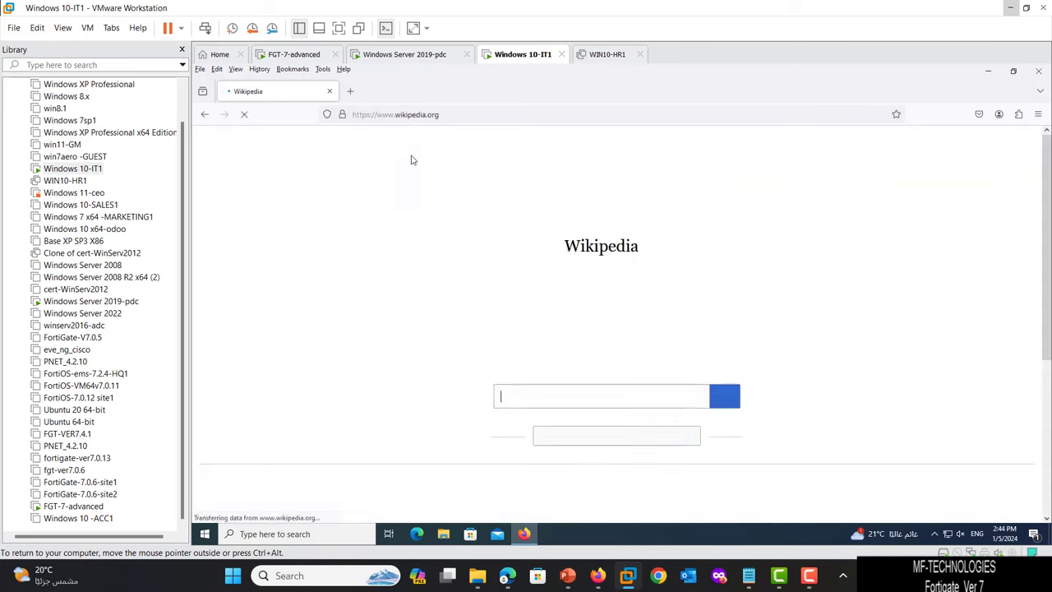
# - In separate tabs, try YouTube, Dailymotion and vimeo.com to see them blocked as Streaming Media
pyautogui.click(350, 92)
pyautogui.click(391, 340)
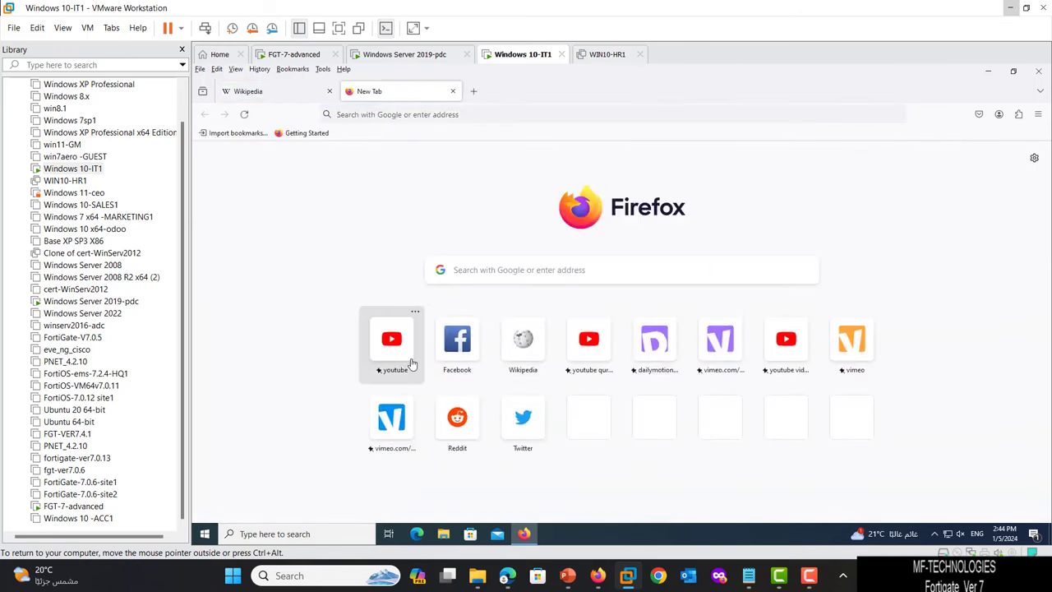
pyautogui.click(473, 91)
pyautogui.click(637, 351)
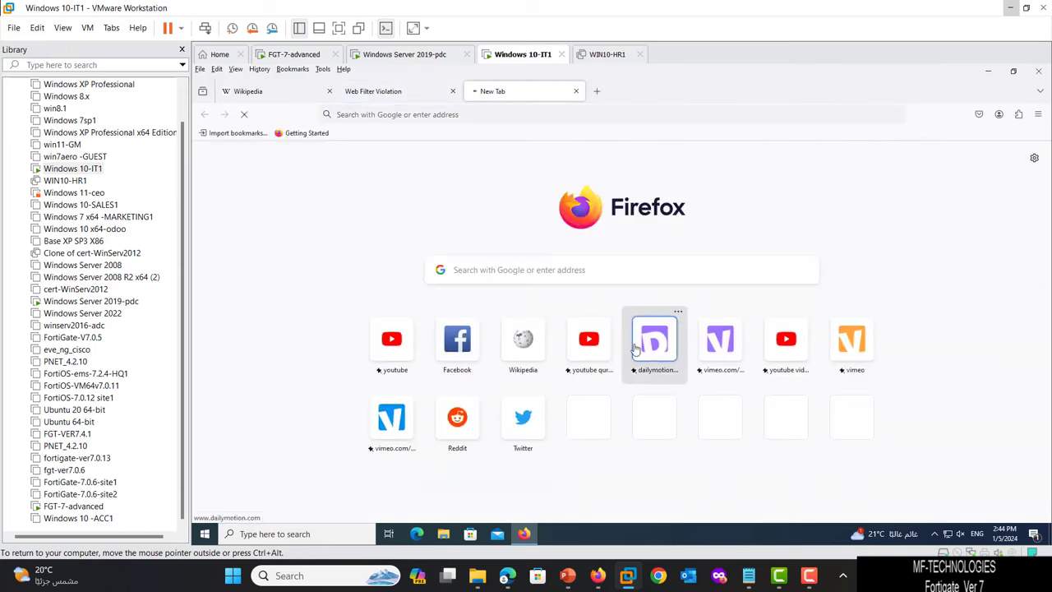
pyautogui.click(596, 92)
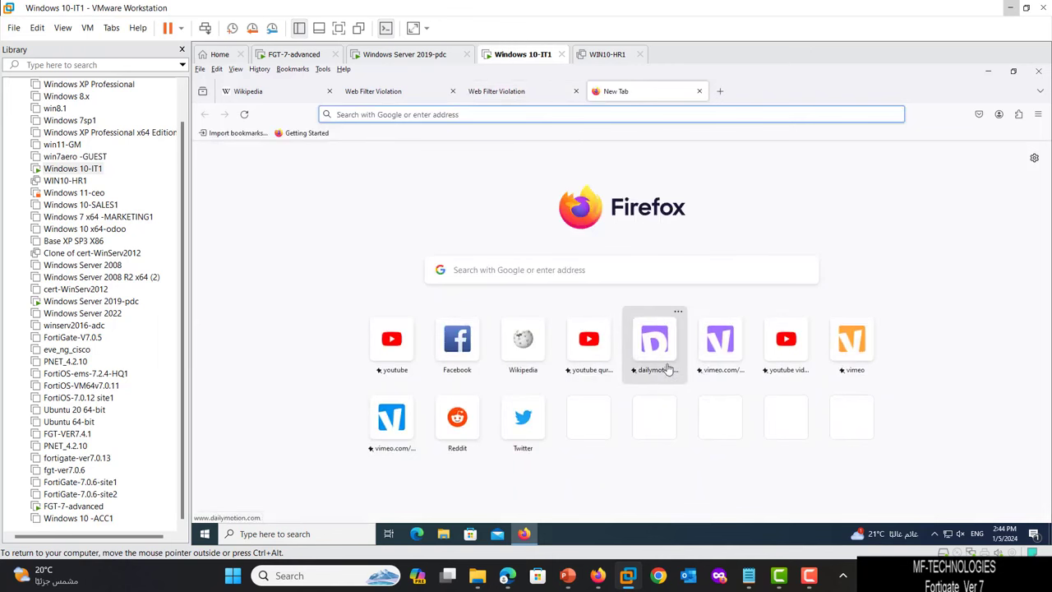
pyautogui.click(847, 353)
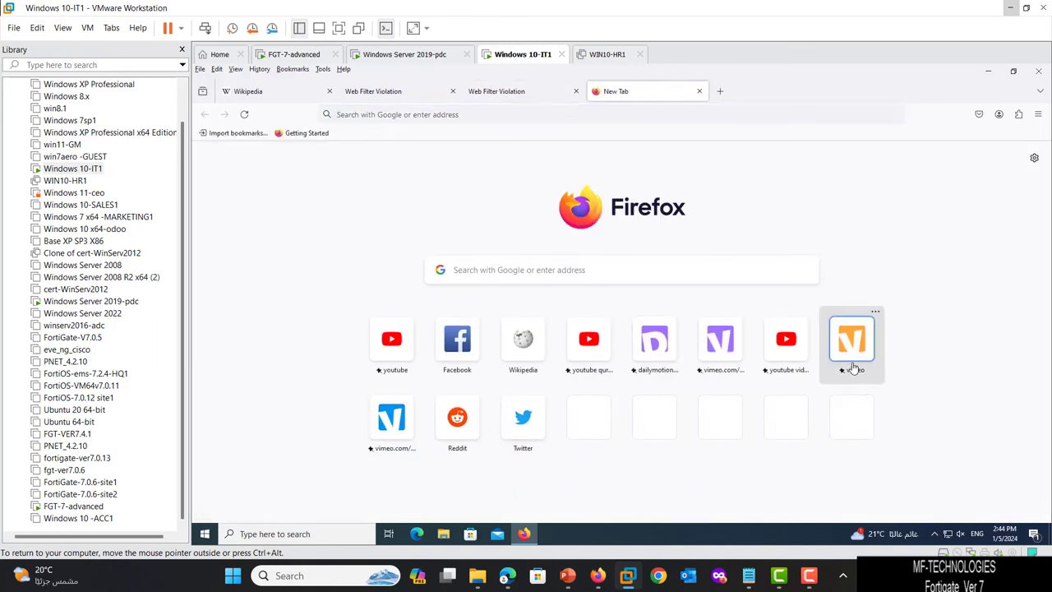
pyautogui.click(720, 91)
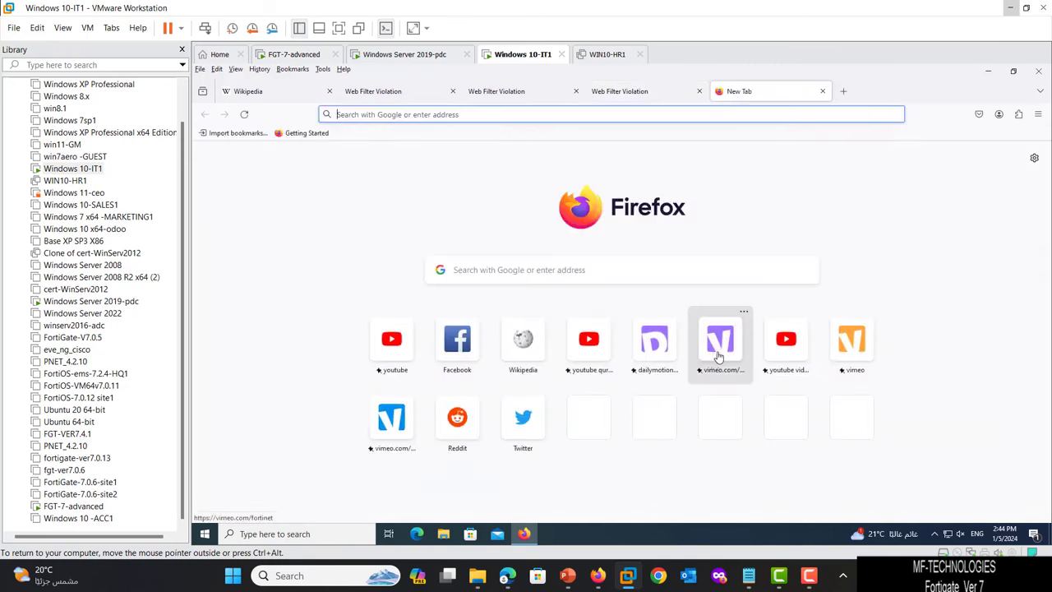
# - Change the vimeo shortcut tile's address to vimeo.com/fortinet
pyautogui.click(744, 314)
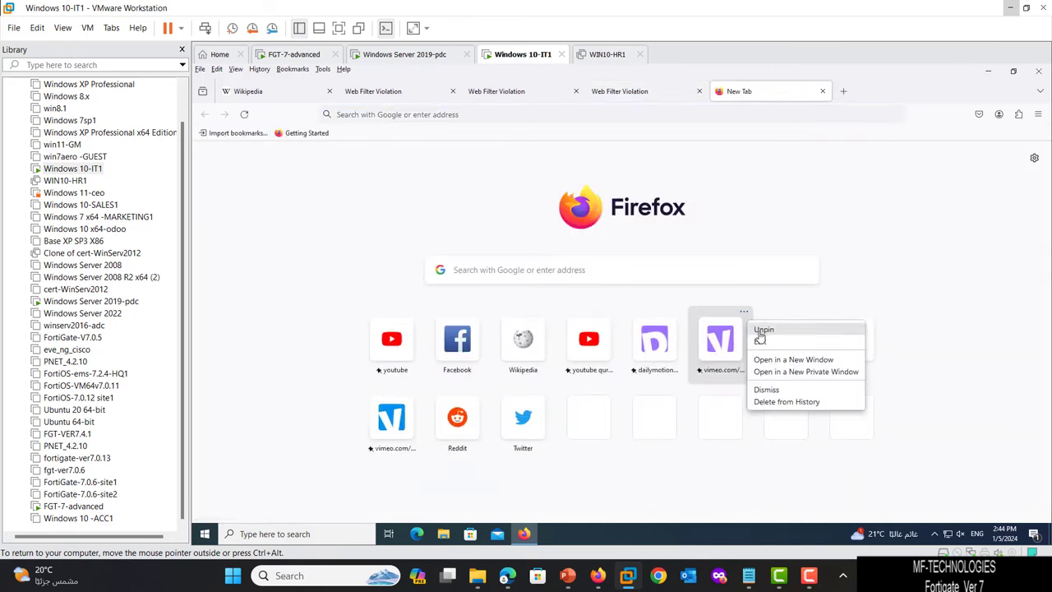
pyautogui.click(760, 341)
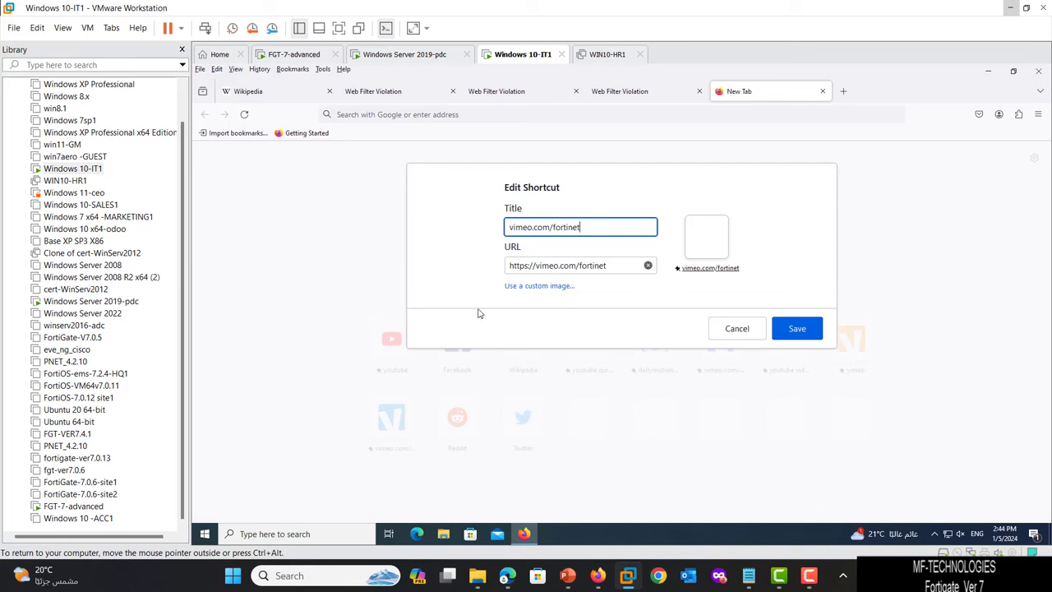
pyautogui.click(779, 330)
# - Open the Fortinet channel and play, then pause, the Introducing FortiExtender Vehicle 211F video
pyautogui.click(720, 340)
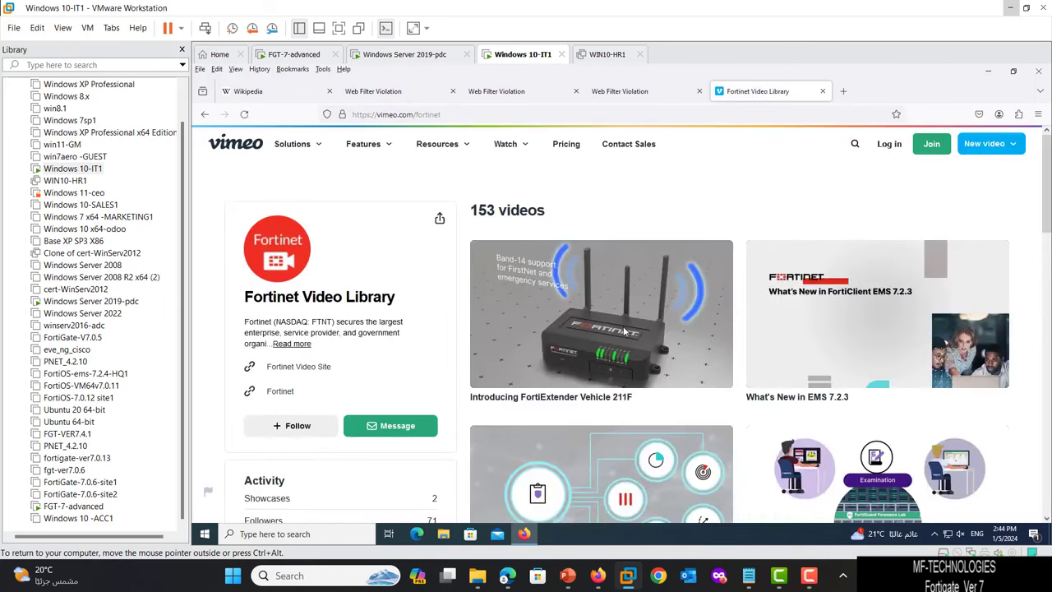
pyautogui.click(626, 330)
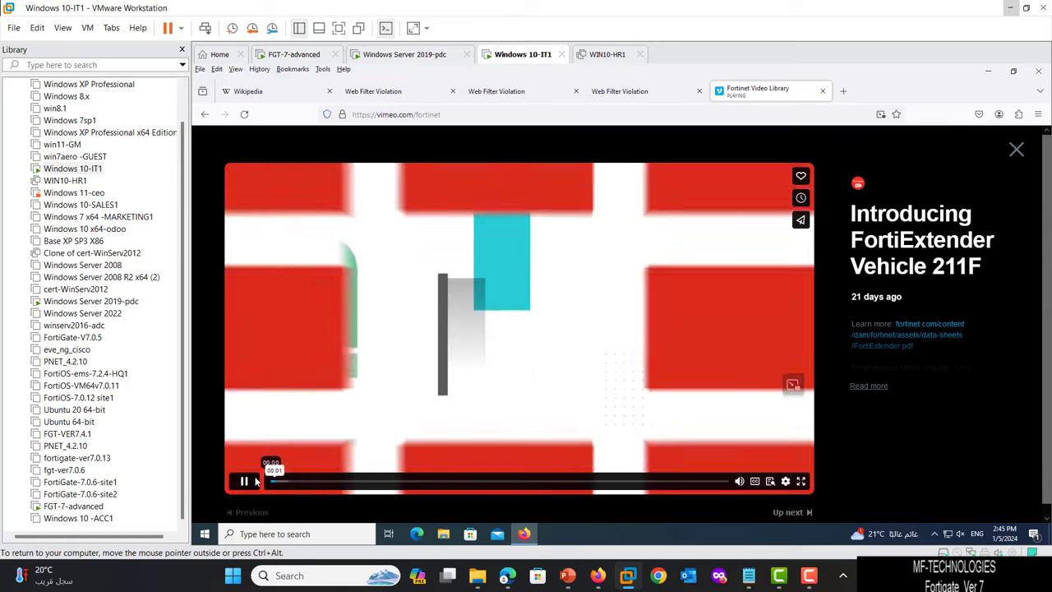
pyautogui.click(245, 481)
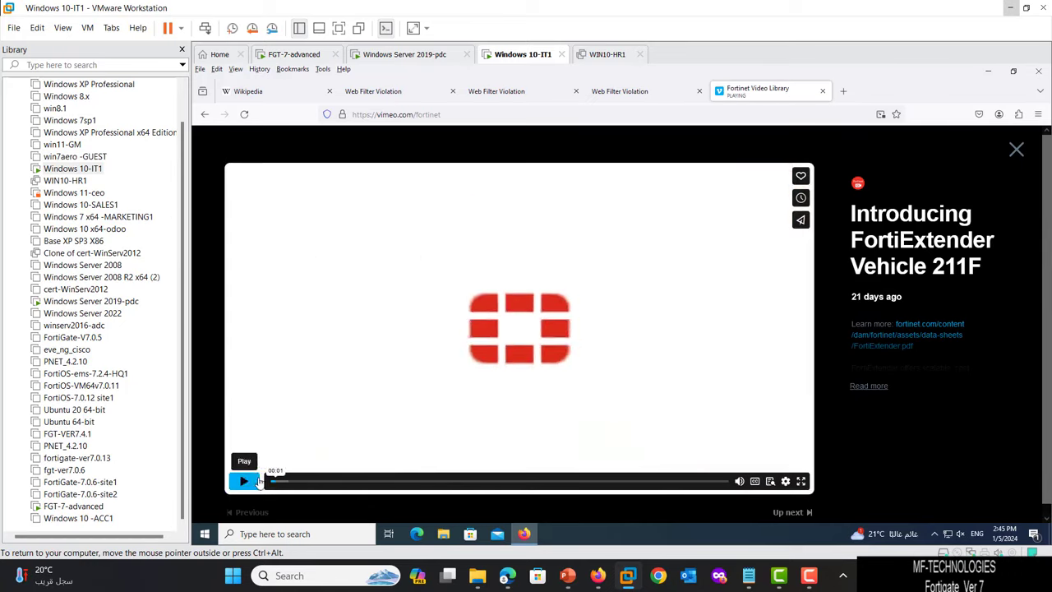
pyautogui.click(842, 92)
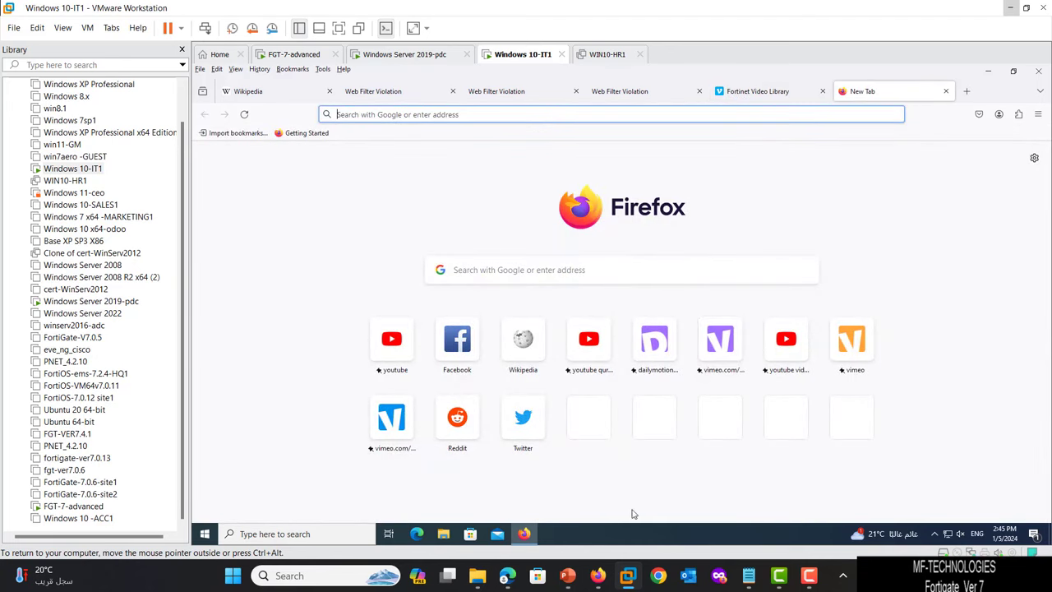
# - Bring the FortiGate browser back, maximised, and go to Security Profiles > Web Filter
pyautogui.moveTo(598, 575)
pyautogui.click(446, 512)
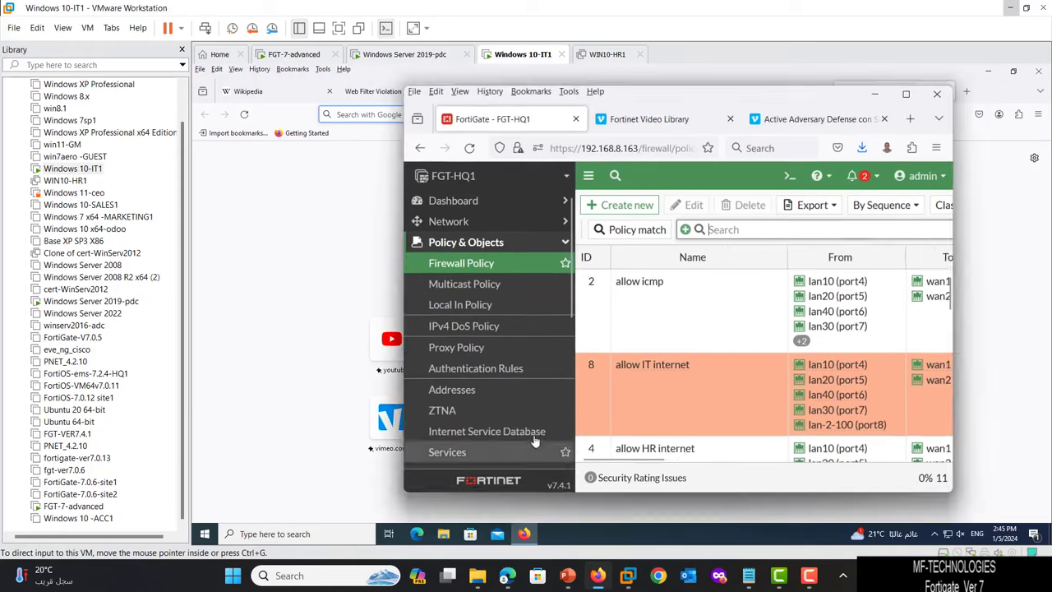
pyautogui.click(908, 92)
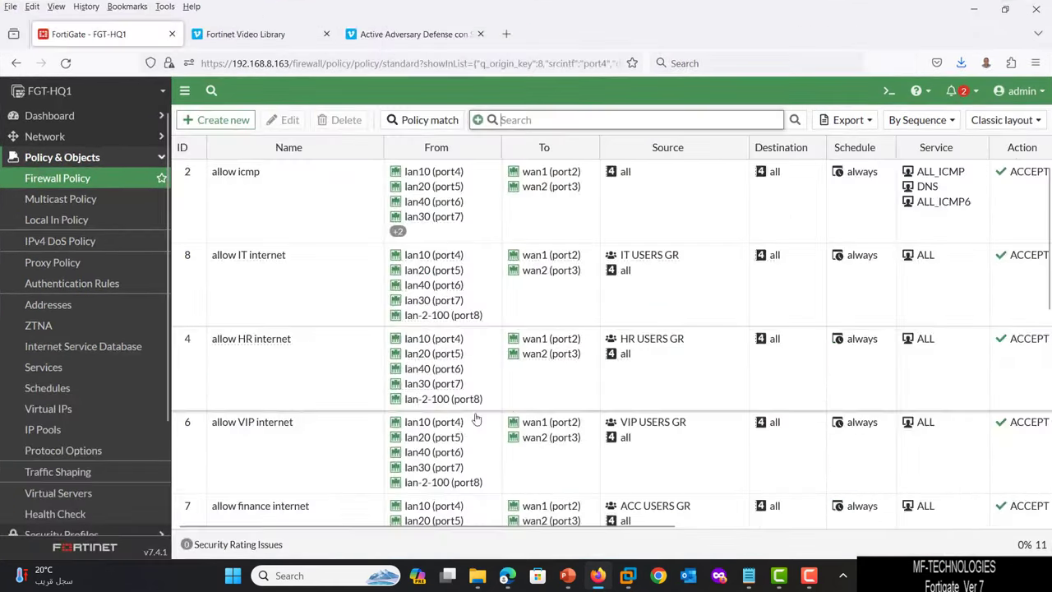
pyautogui.scroll(-3, 113, 346)
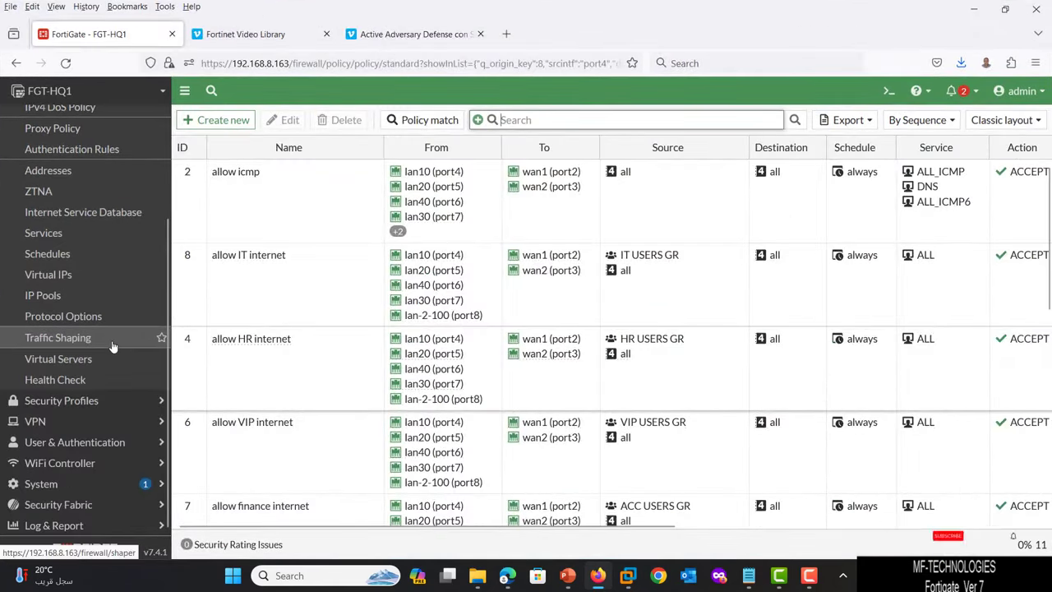
pyautogui.click(92, 401)
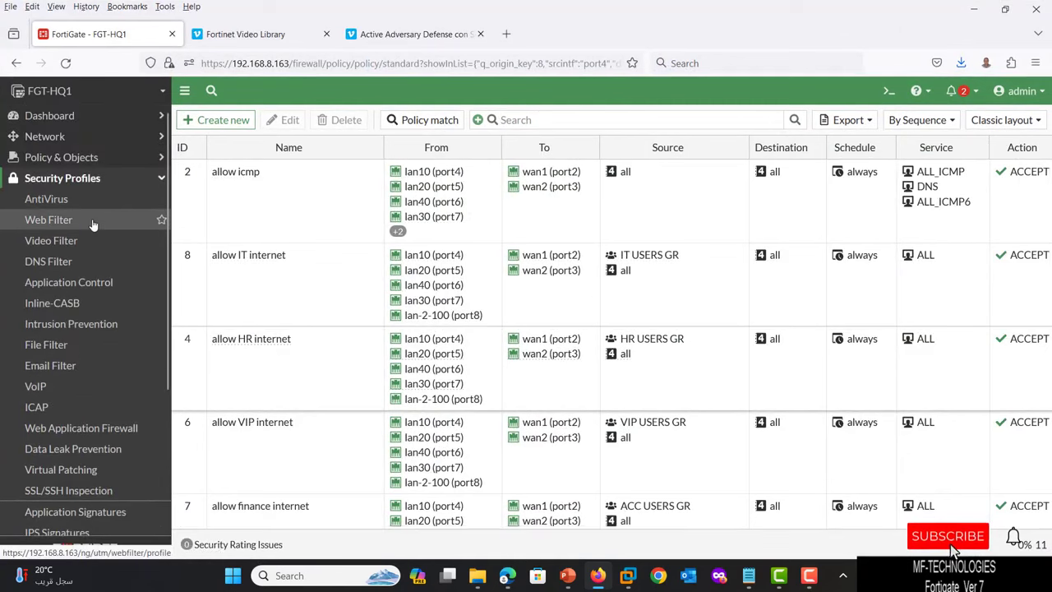
pyautogui.click(89, 220)
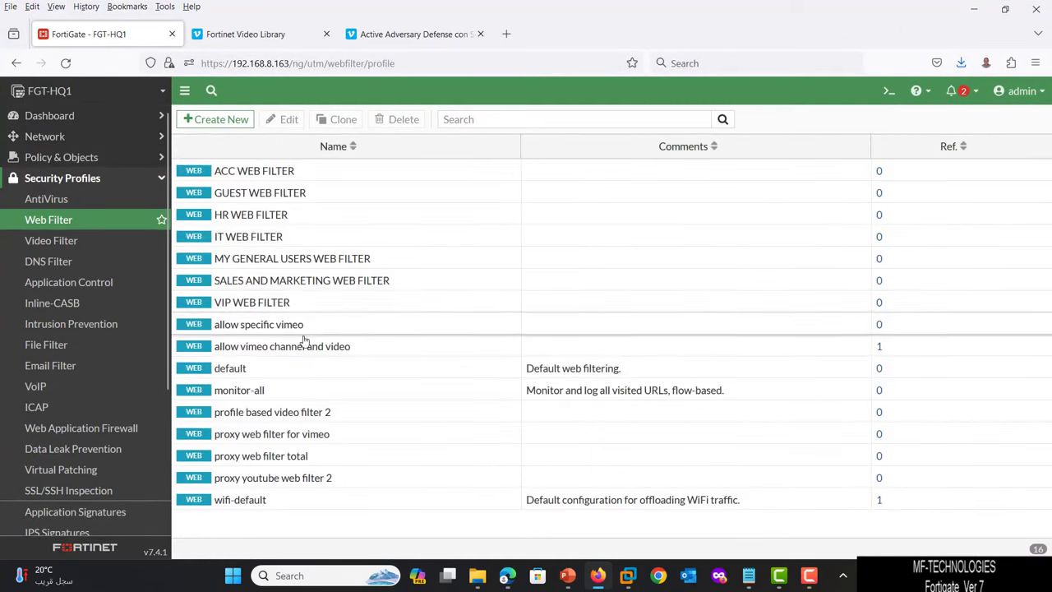
# - Open the vimeo.com/896778999 entry in 'allow vimeo channel and video' and copy its URL
pyautogui.doubleClick(328, 354)
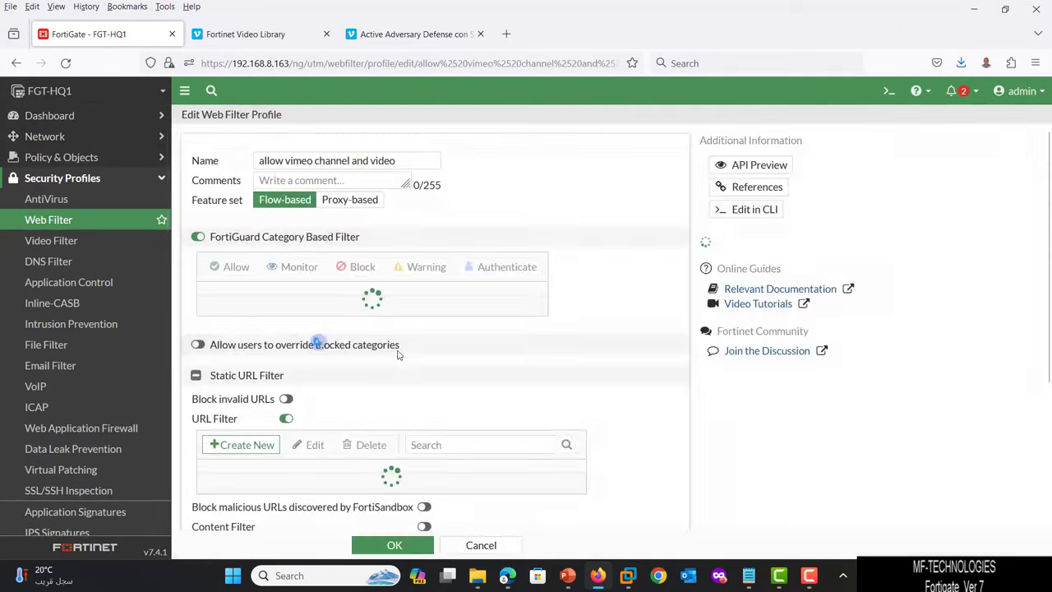
pyautogui.scroll(-10, 567, 368)
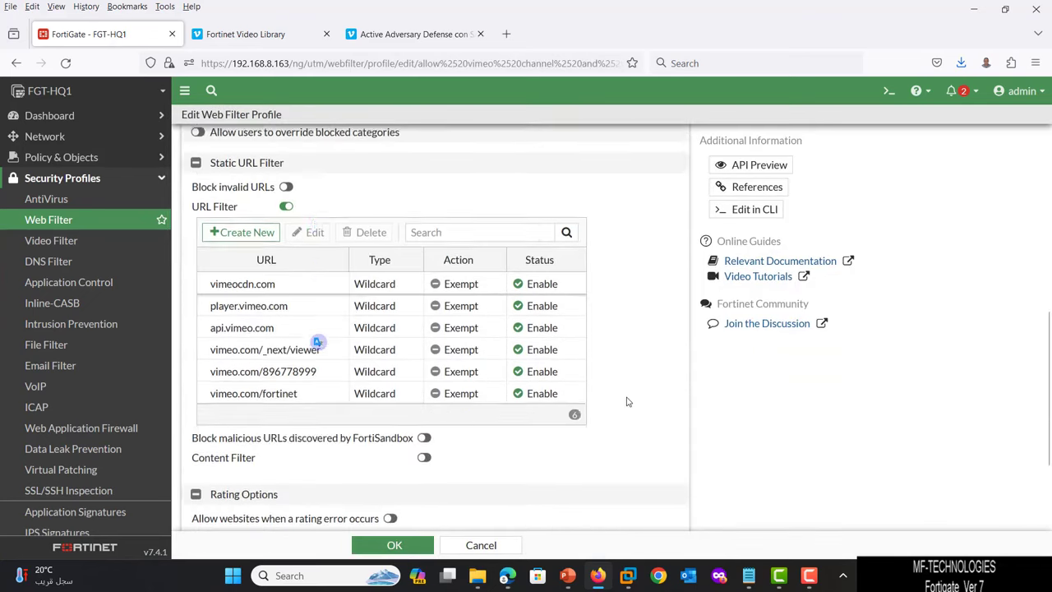
pyautogui.doubleClick(355, 276)
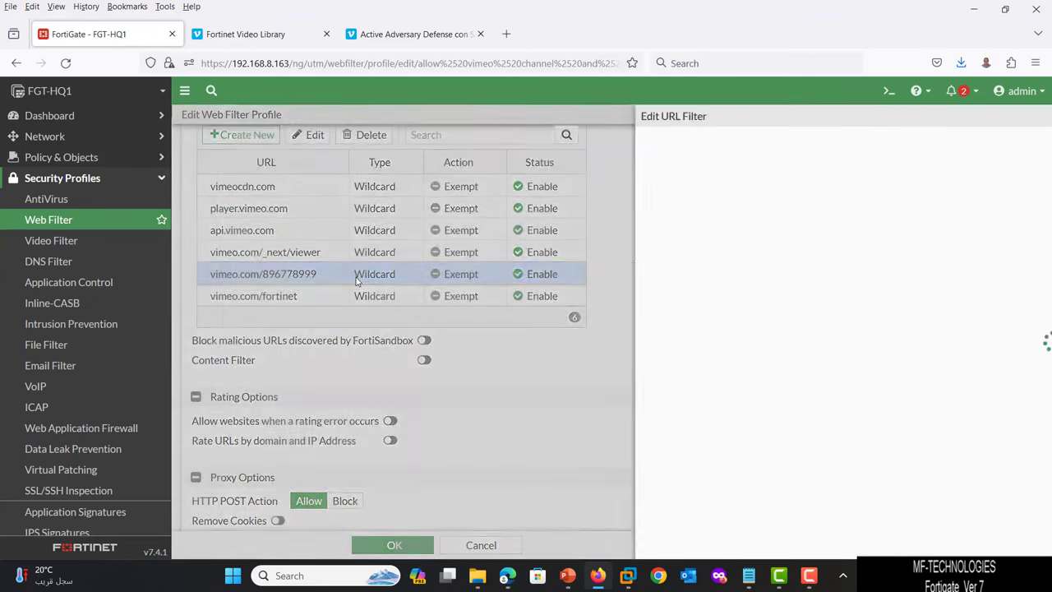
pyautogui.doubleClick(376, 151)
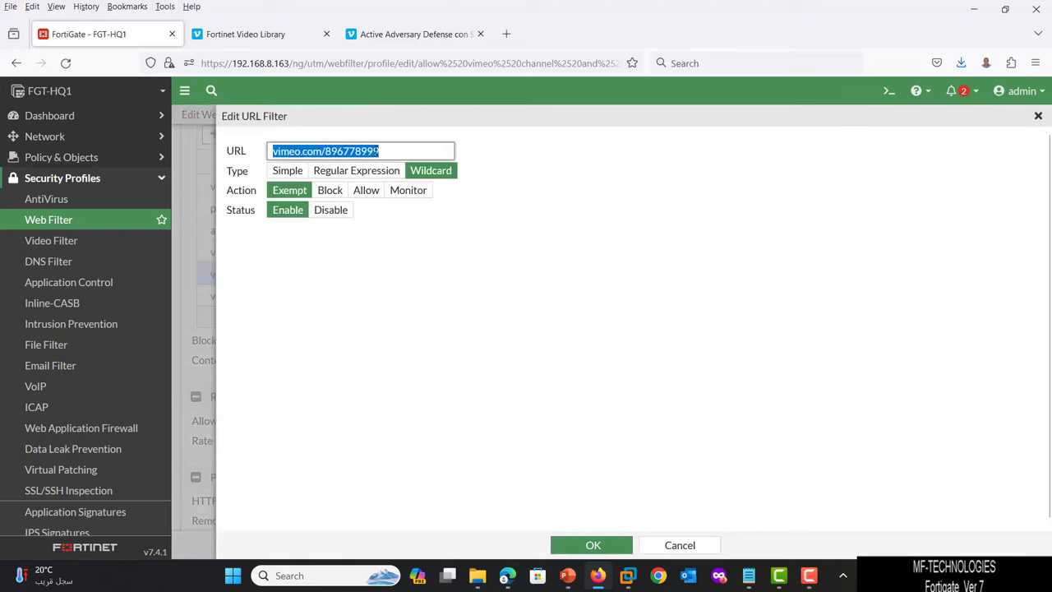
pyautogui.rightClick(378, 150)
pyautogui.click(400, 235)
# - On the Windows 10-IT1 VM, open vimeo.com/896778999 in Firefox and play the Active Adversary Defense Launch video
pyautogui.moveTo(747, 572)
pyautogui.moveTo(627, 575)
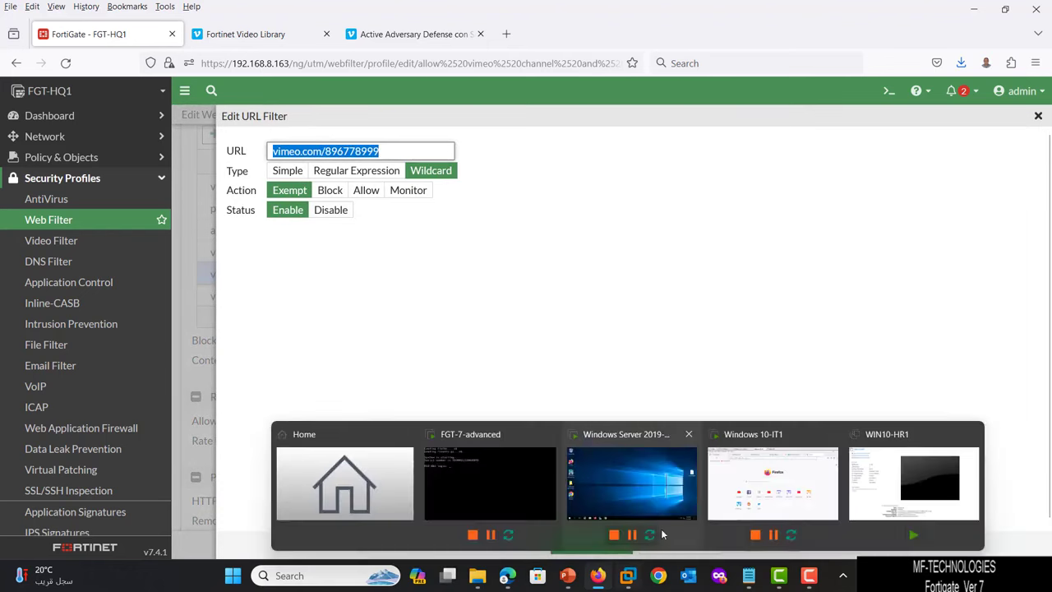
pyautogui.click(740, 493)
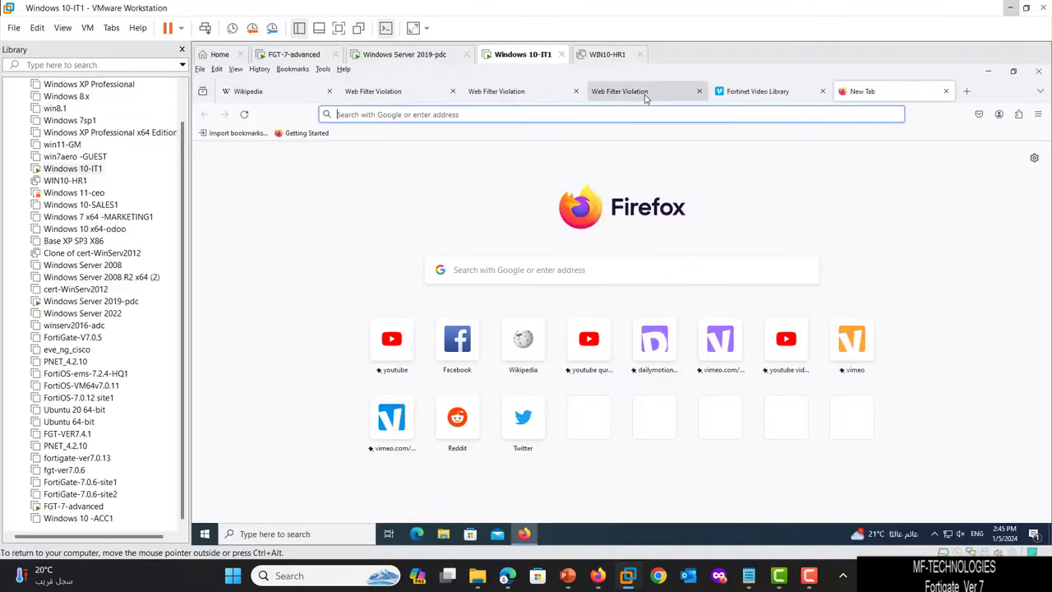
pyautogui.click(631, 116)
pyautogui.rightClick(630, 117)
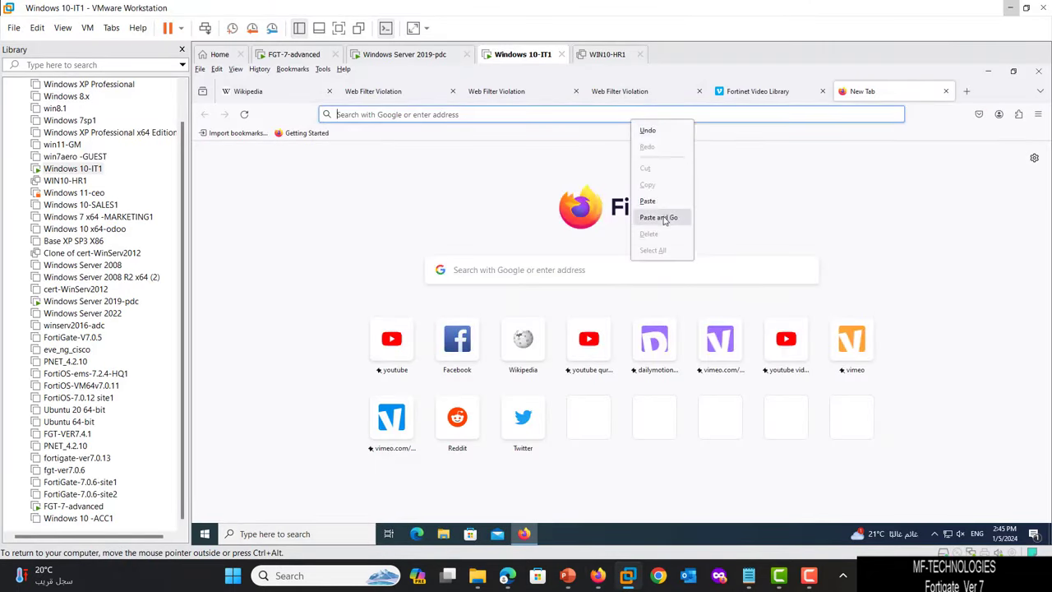
pyautogui.click(662, 214)
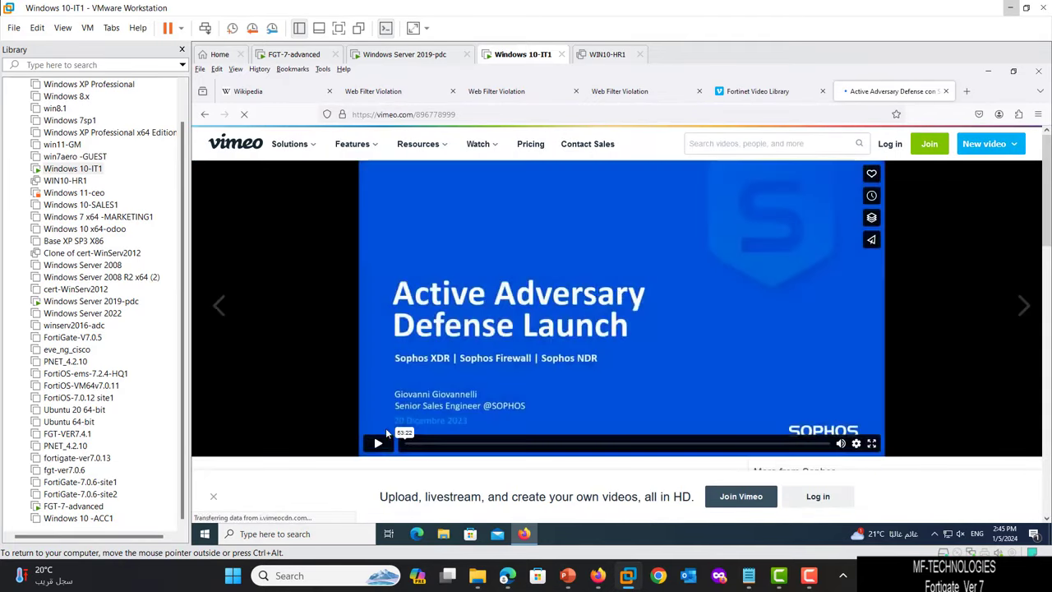
pyautogui.click(378, 443)
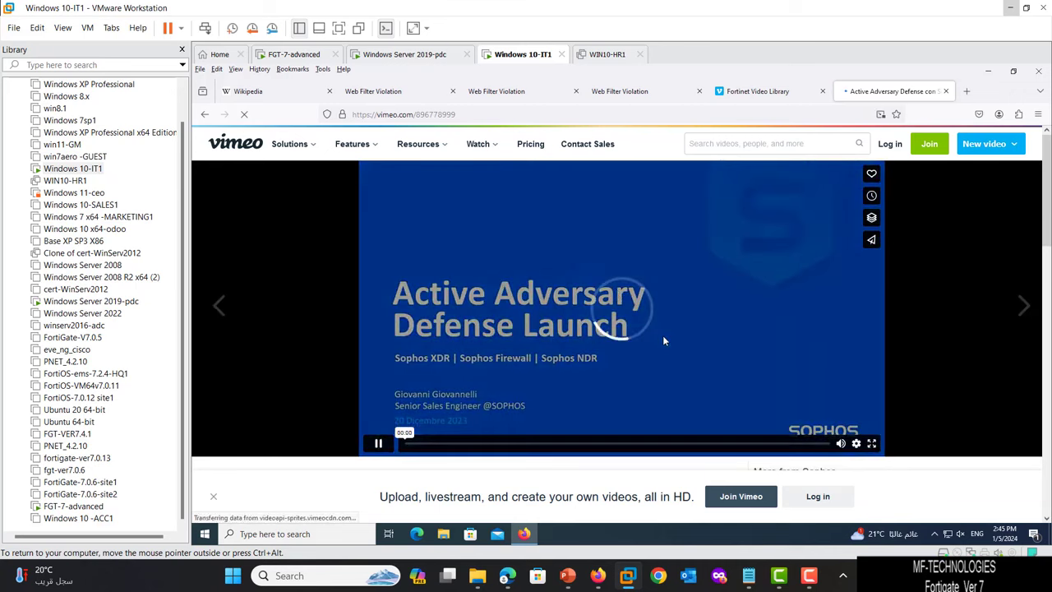
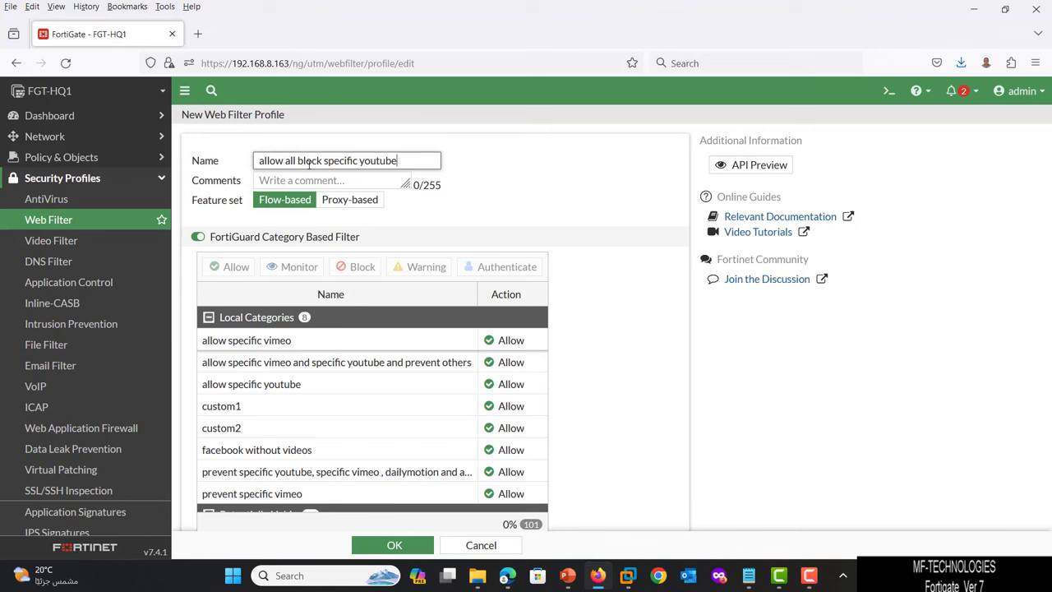
# - Correct the profile name to 'allow all block specific youtube,v'
pyautogui.write('m')
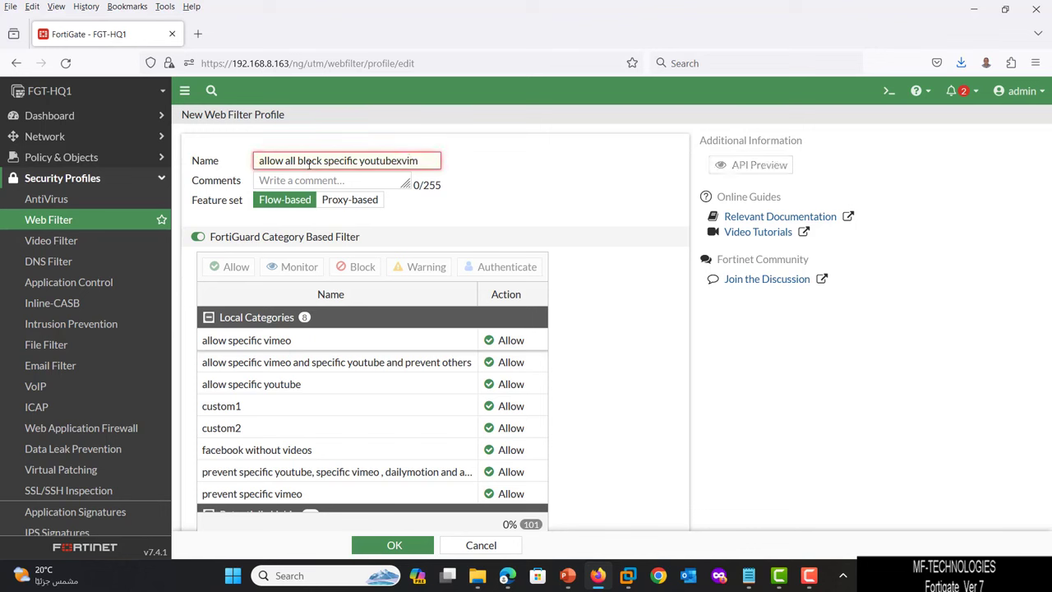
pyautogui.press('BackSpace')
pyautogui.press('BackSpace')
pyautogui.press('BackSpace')
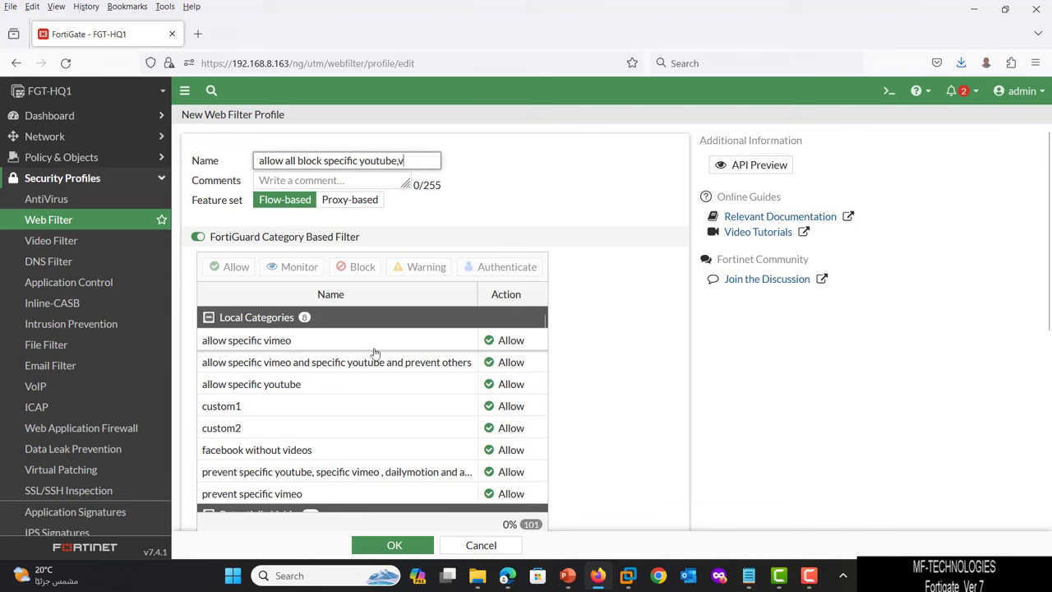
pyautogui.scroll(-3, 376, 353)
pyautogui.scroll(3, 374, 352)
pyautogui.click(335, 346)
# - Disable the allow specific vimeo, vimeo and youtube allow, allow specific youtube and custom1 local categories
pyautogui.rightClick(335, 347)
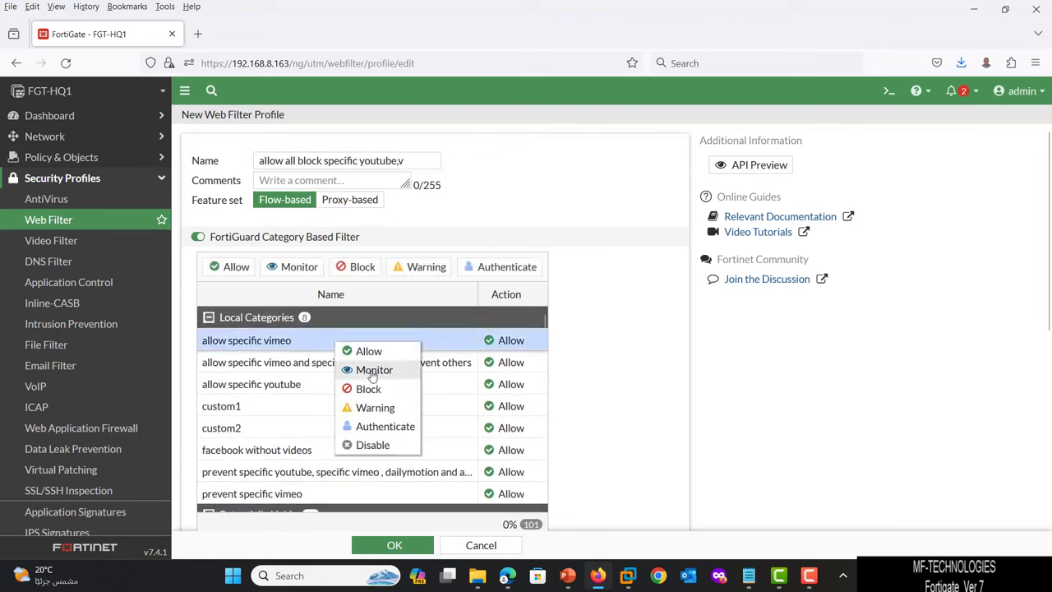
pyautogui.click(374, 444)
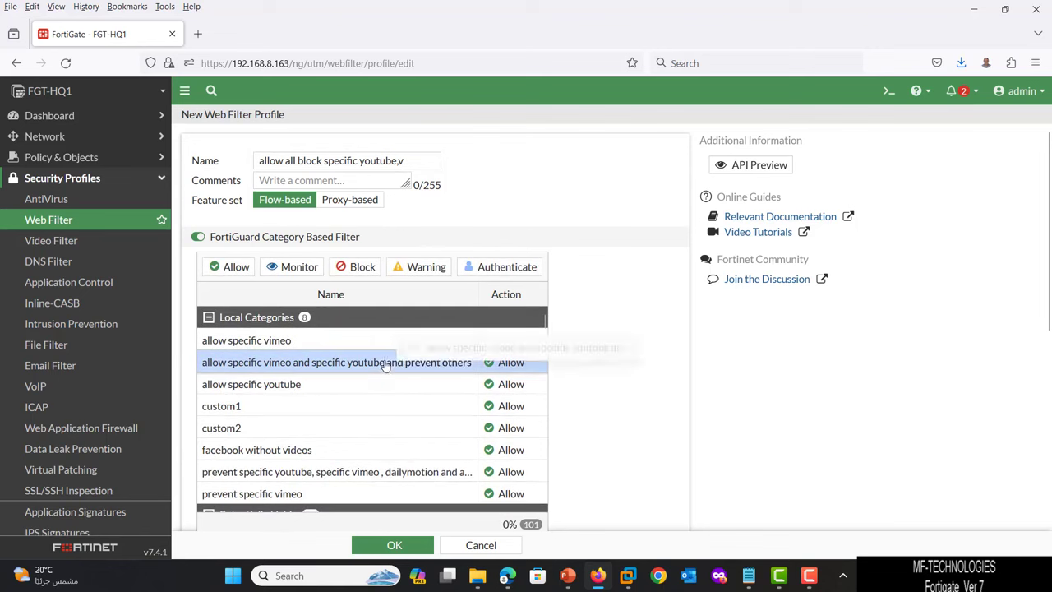
pyautogui.rightClick(399, 359)
pyautogui.click(415, 460)
pyautogui.rightClick(417, 393)
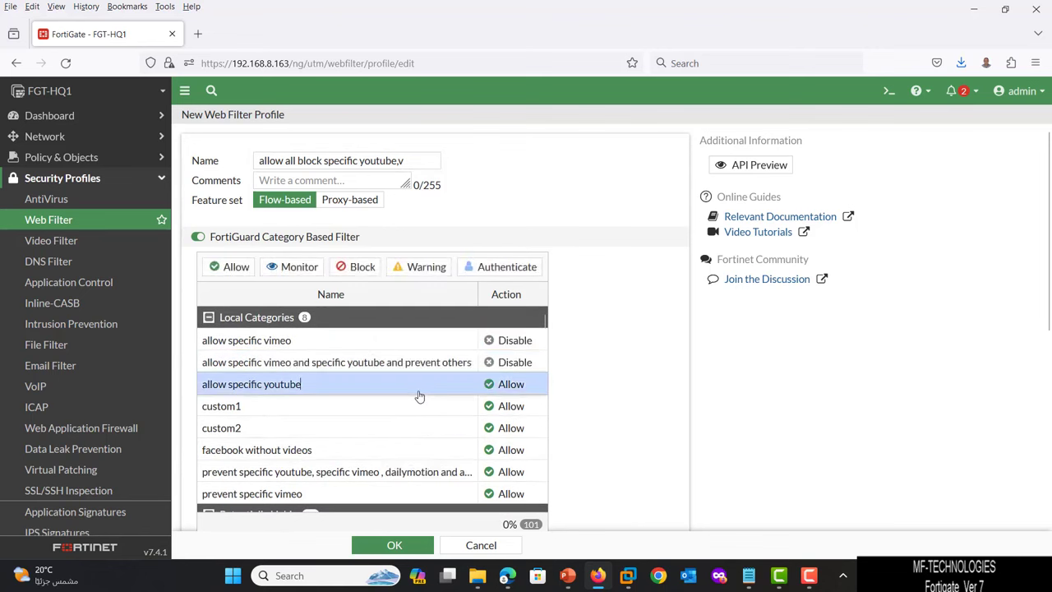
pyautogui.click(456, 494)
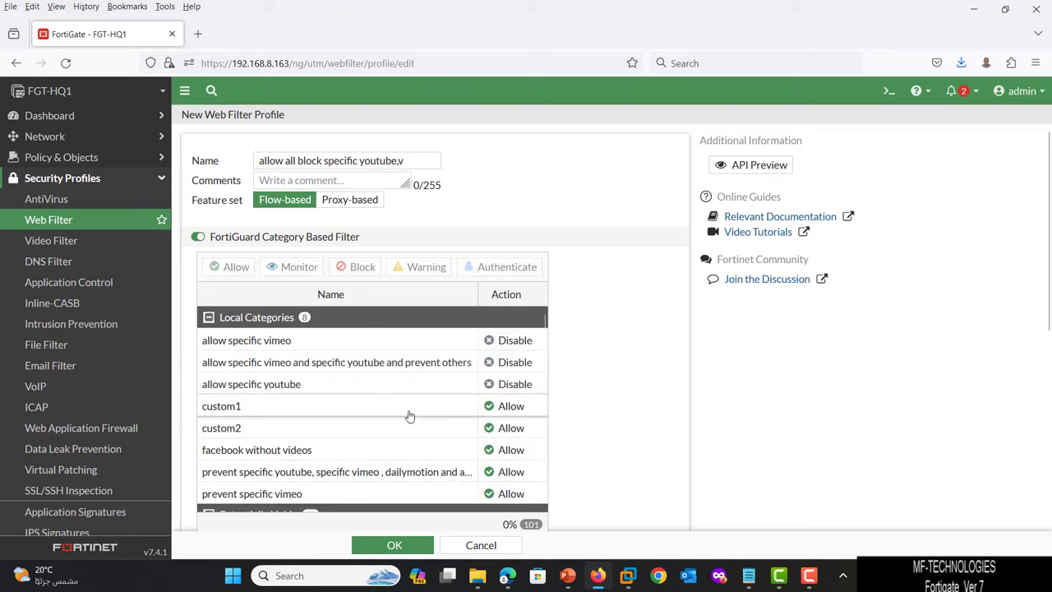
pyautogui.rightClick(409, 412)
pyautogui.click(451, 509)
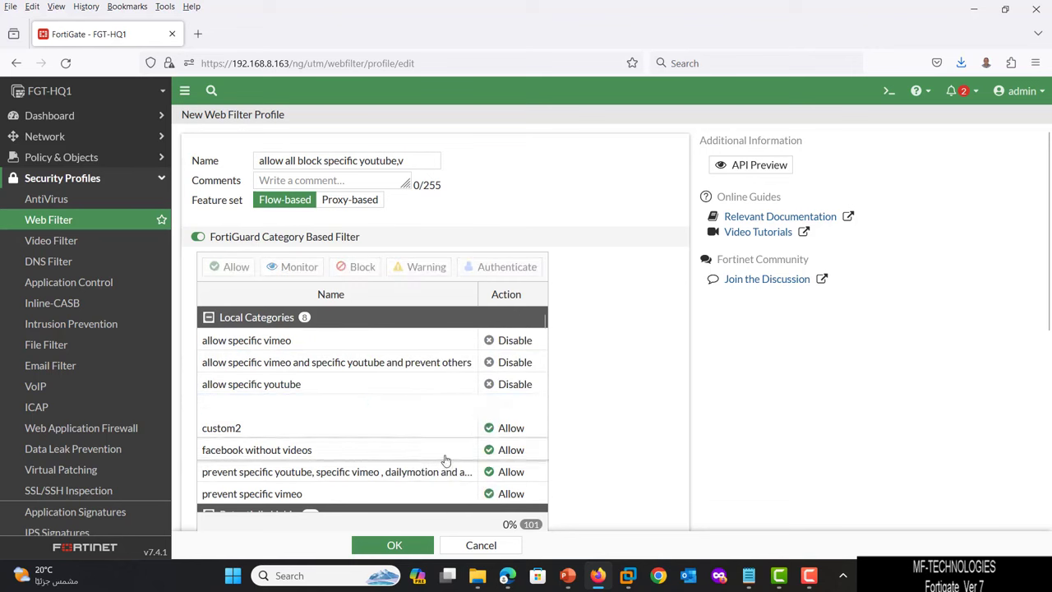
# - Disable the custom2, facebook without videos, combined youtube/vimeo/dailymotion and prevent specific vimeo categories
pyautogui.rightClick(435, 430)
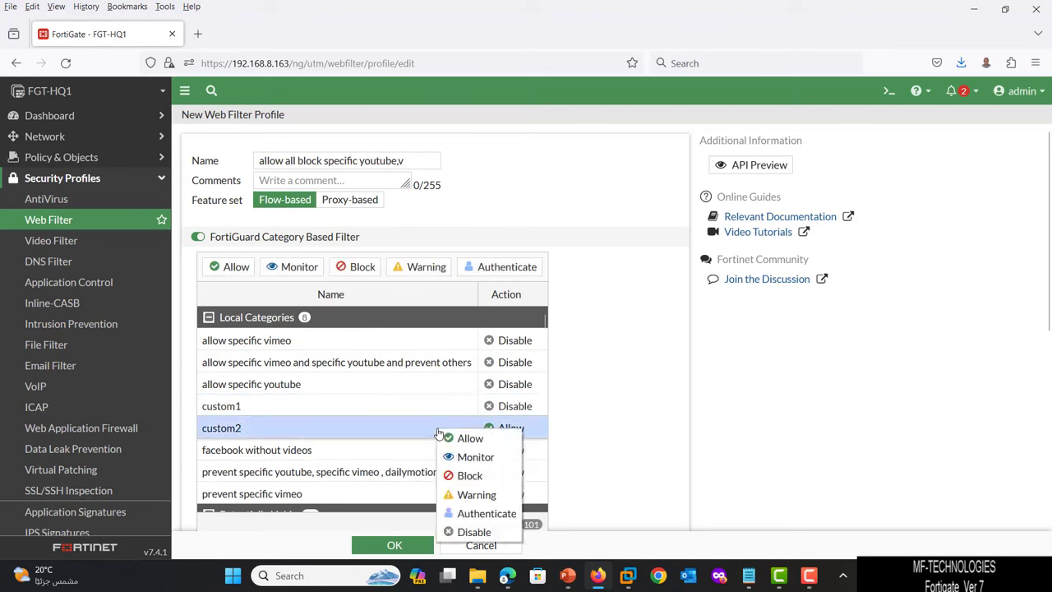
pyautogui.click(465, 531)
pyautogui.rightClick(441, 450)
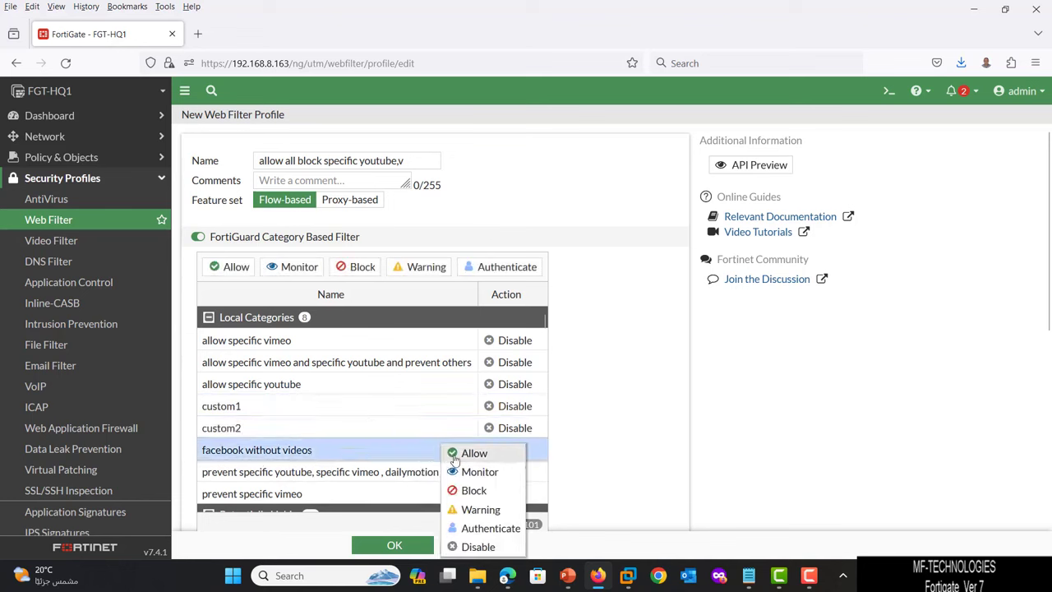
pyautogui.click(467, 546)
pyautogui.rightClick(471, 471)
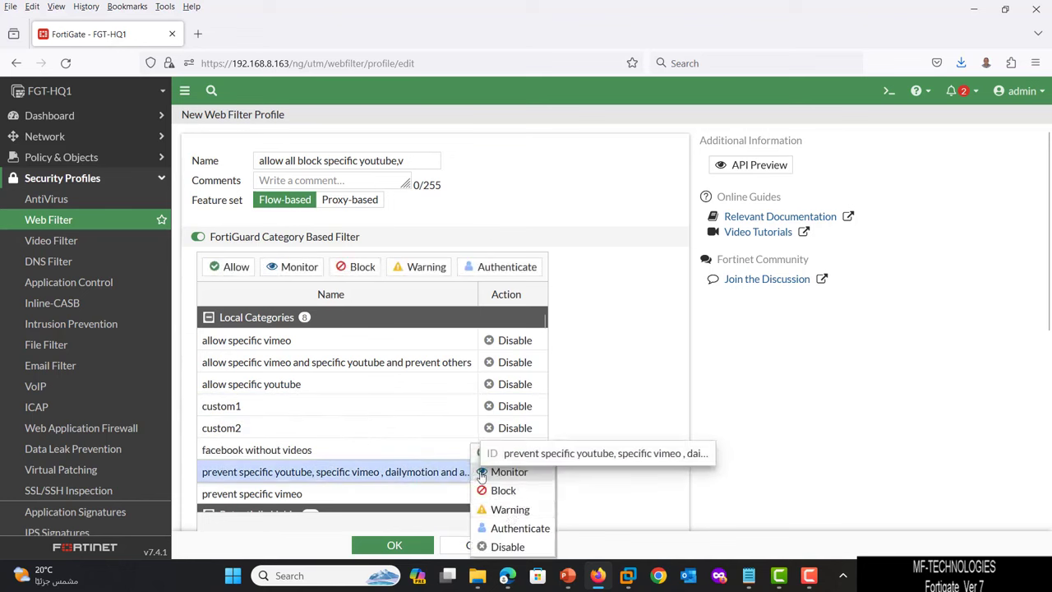
pyautogui.click(498, 545)
pyautogui.rightClick(483, 497)
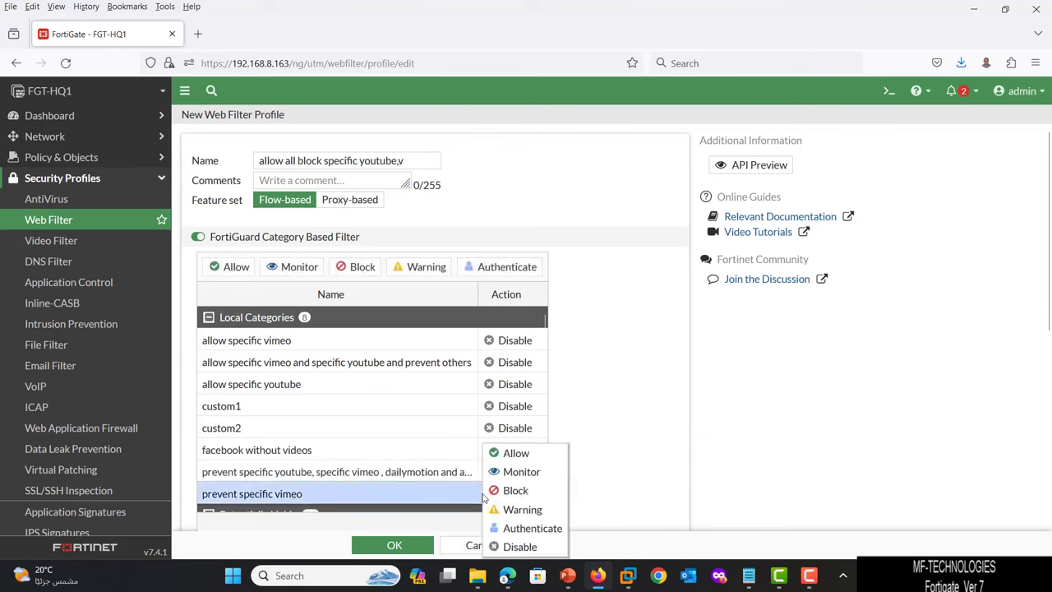
pyautogui.click(543, 545)
# - Review the remaining category list and save the new web filter profile
pyautogui.scroll(-3, 539, 465)
pyautogui.scroll(-5, 539, 465)
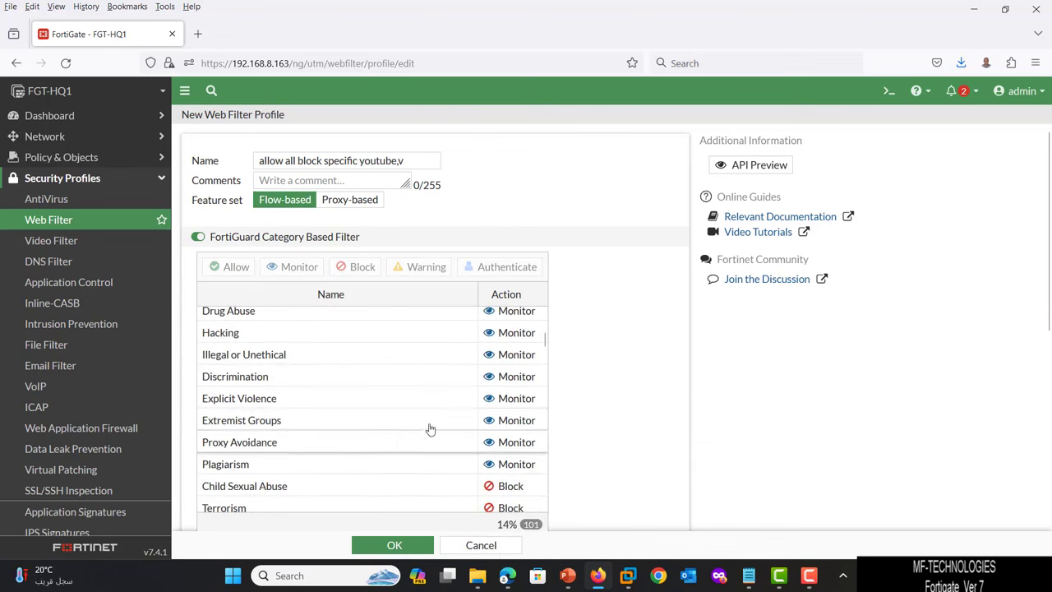
pyautogui.scroll(-6, 359, 417)
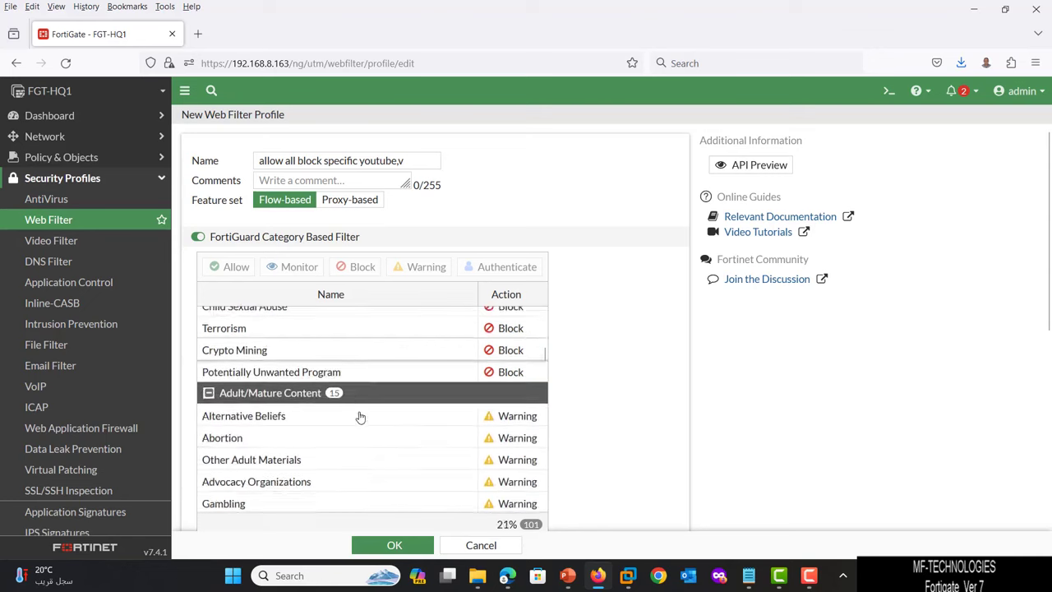
pyautogui.scroll(-2, 355, 421)
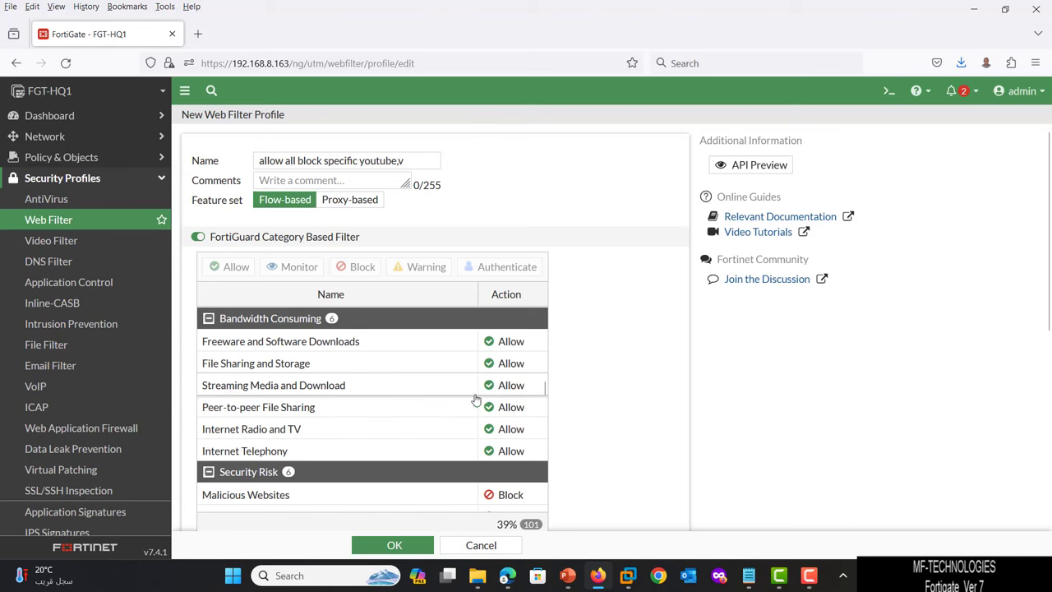
pyautogui.scroll(-3, 455, 394)
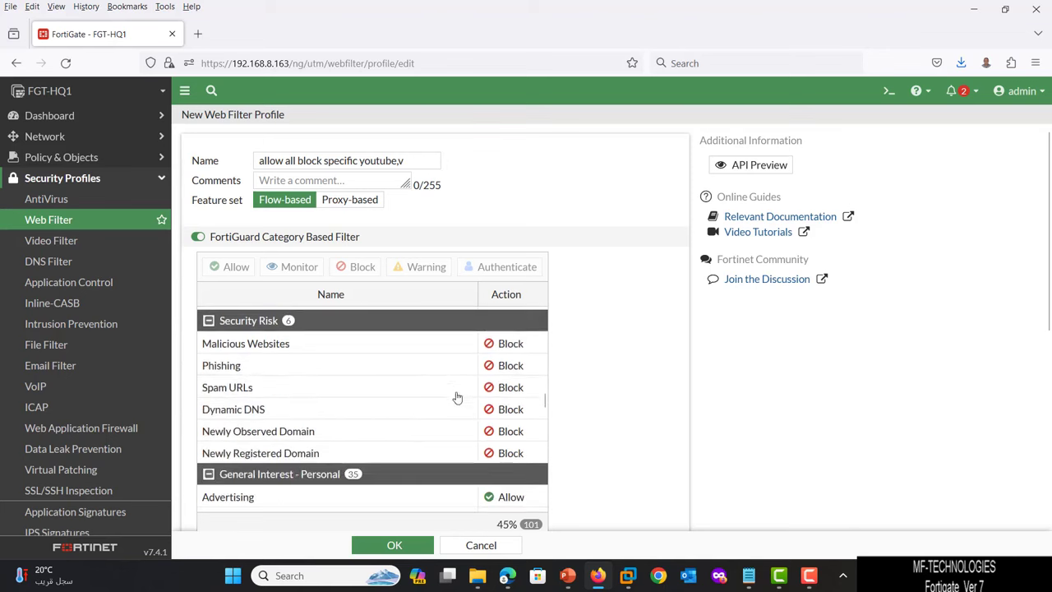
pyautogui.scroll(-3, 491, 427)
pyautogui.scroll(-3, 567, 408)
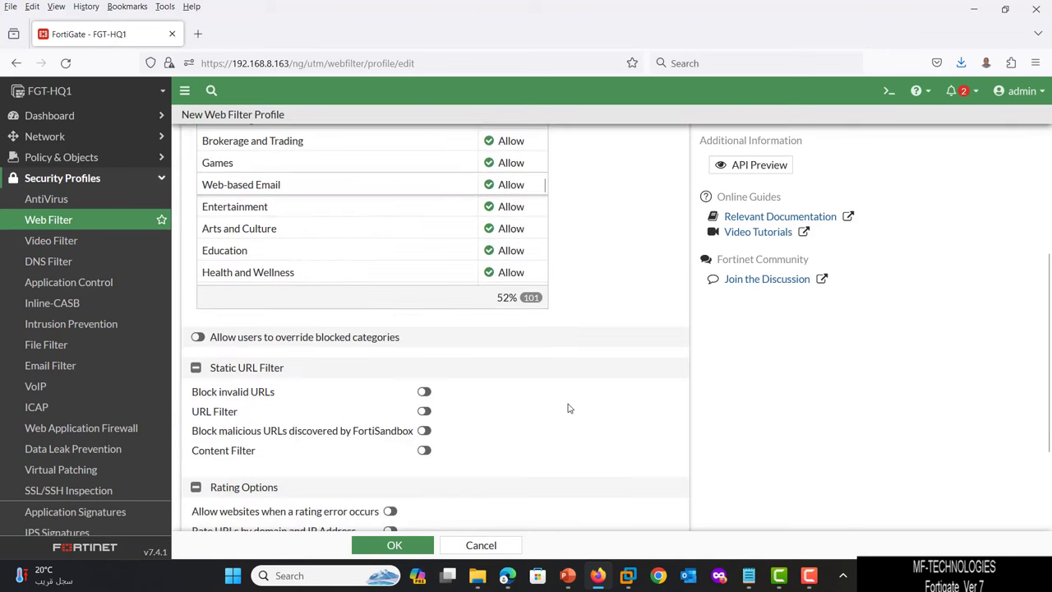
pyautogui.scroll(-1, 443, 378)
pyautogui.scroll(5, 403, 477)
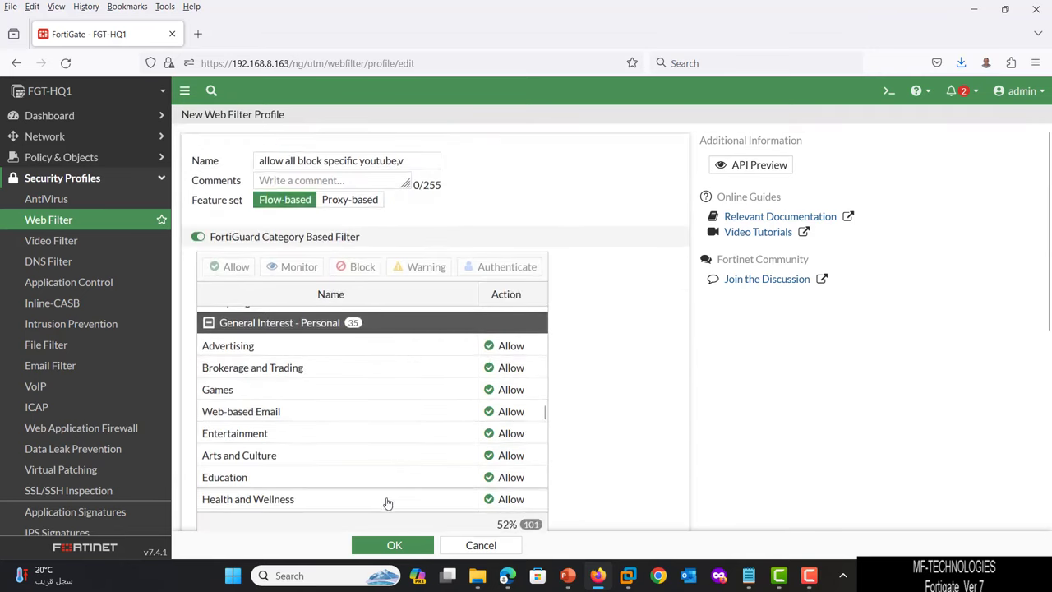
pyautogui.click(389, 545)
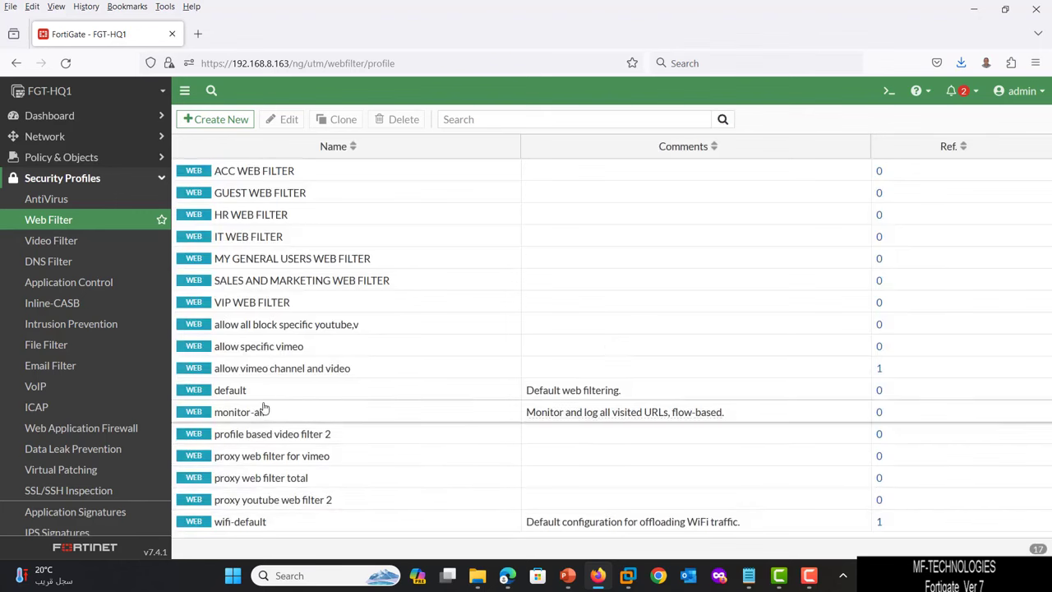
# - Set the allow IT internet policy's Web Filter to 'allow all block specific youtube,v'
pyautogui.click(66, 157)
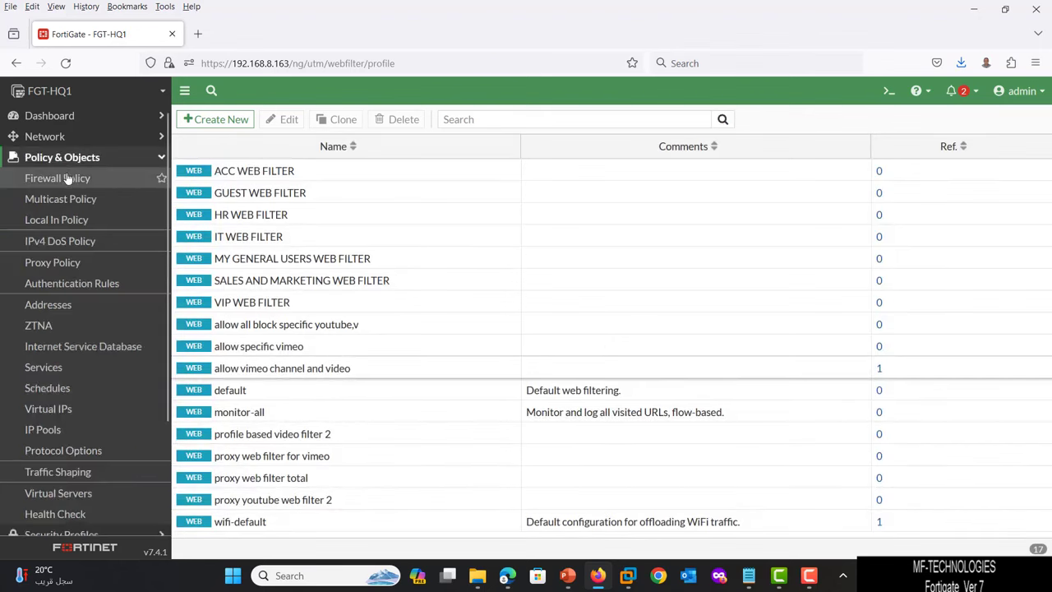
pyautogui.click(71, 178)
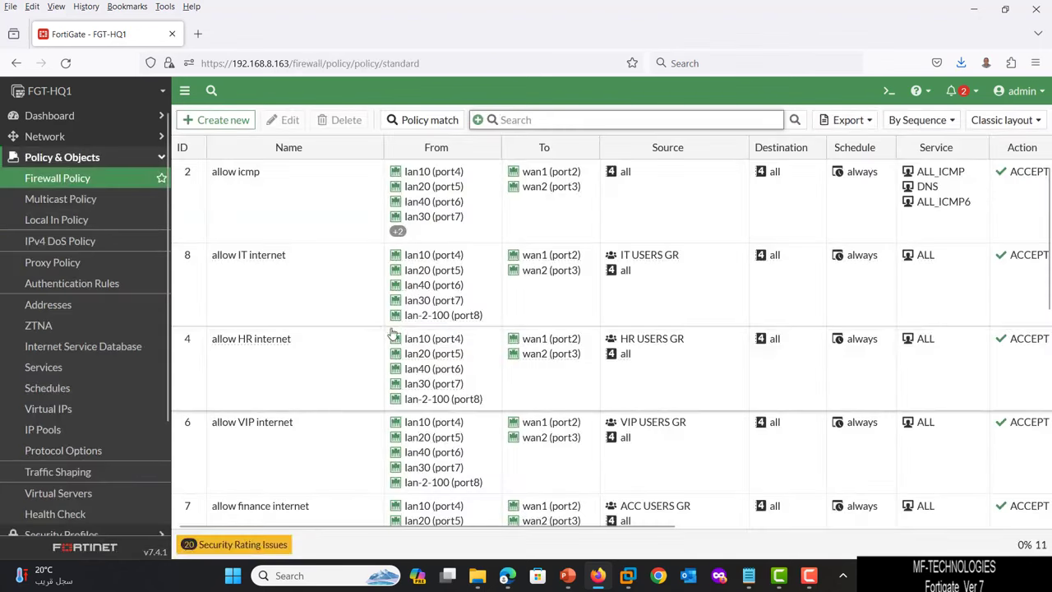
pyautogui.doubleClick(312, 283)
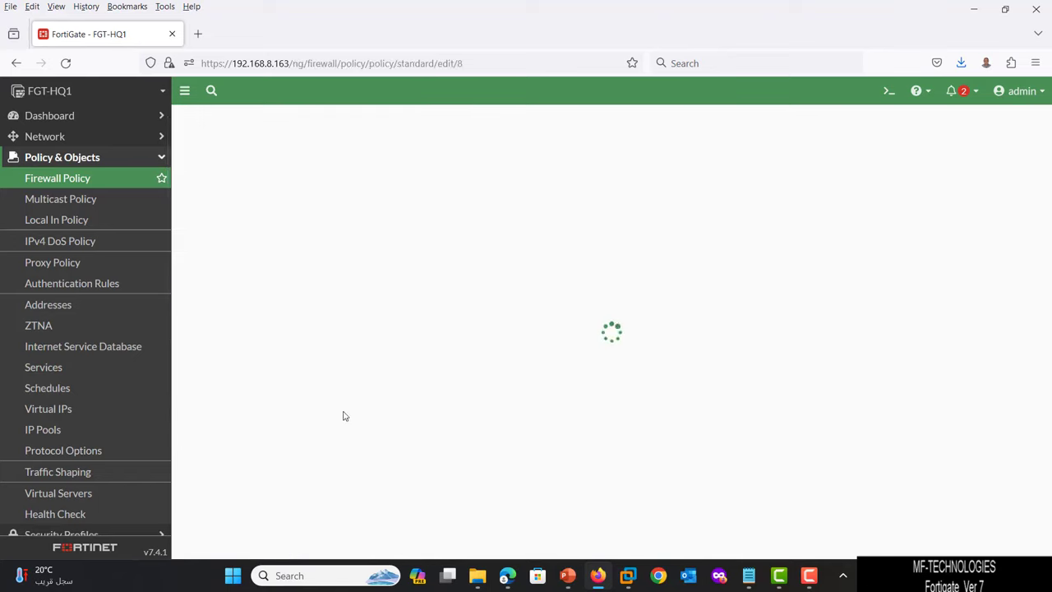
pyautogui.scroll(-3, 579, 390)
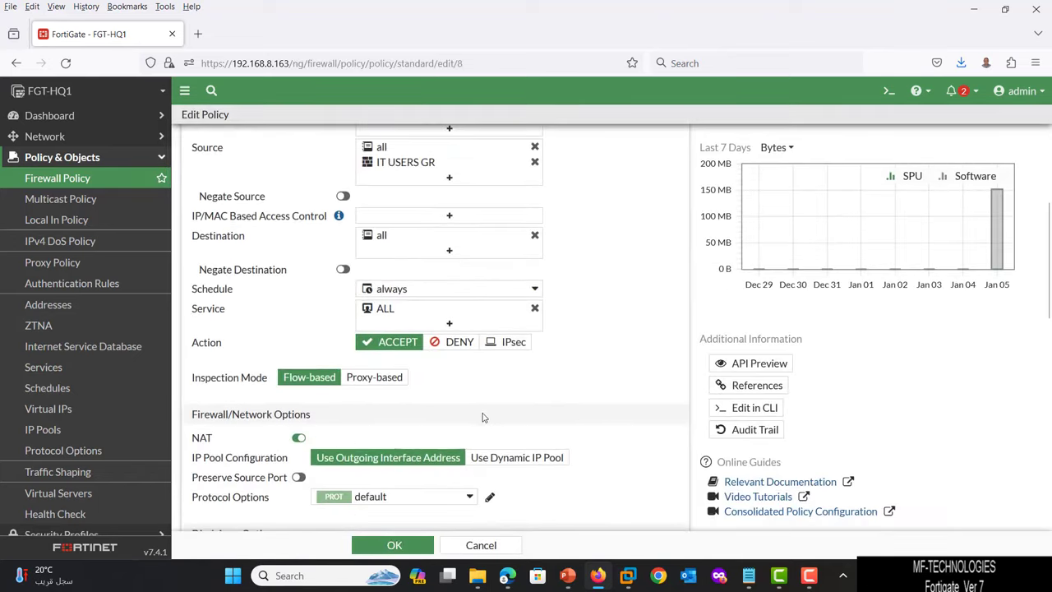
pyautogui.scroll(-2, 496, 408)
pyautogui.scroll(-2, 497, 409)
pyautogui.click(486, 410)
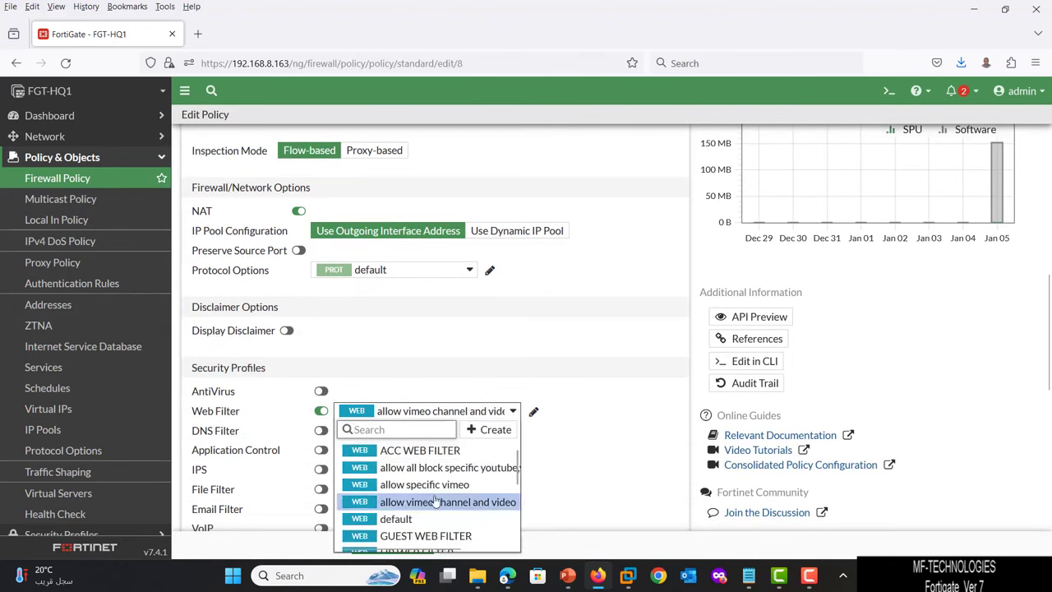
pyautogui.click(430, 467)
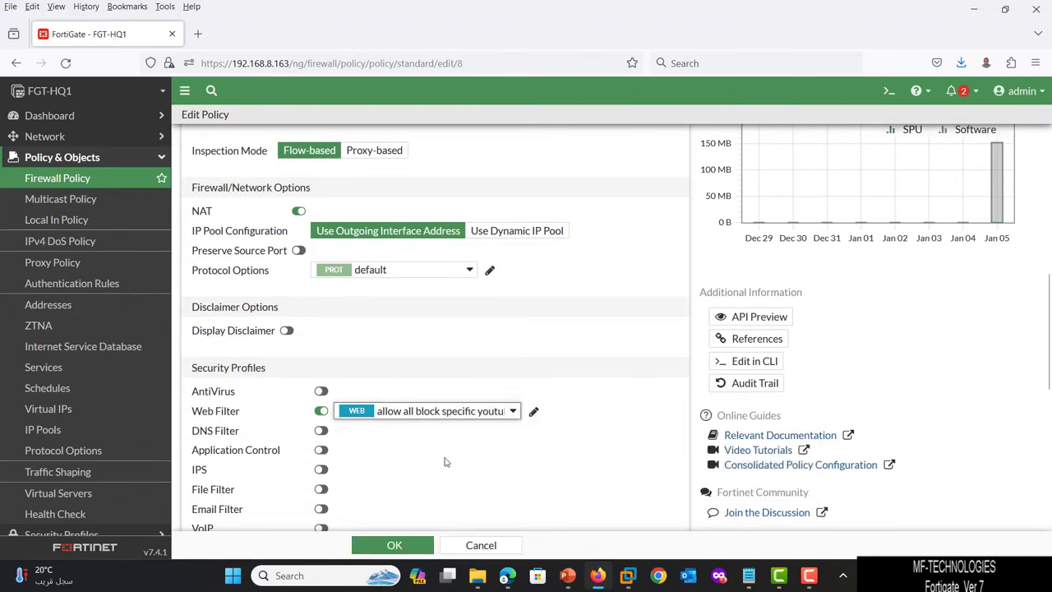
# - Save the policy with change summary 'cv' and accept the SSL inspection certificate warning
pyautogui.scroll(-6, 420, 395)
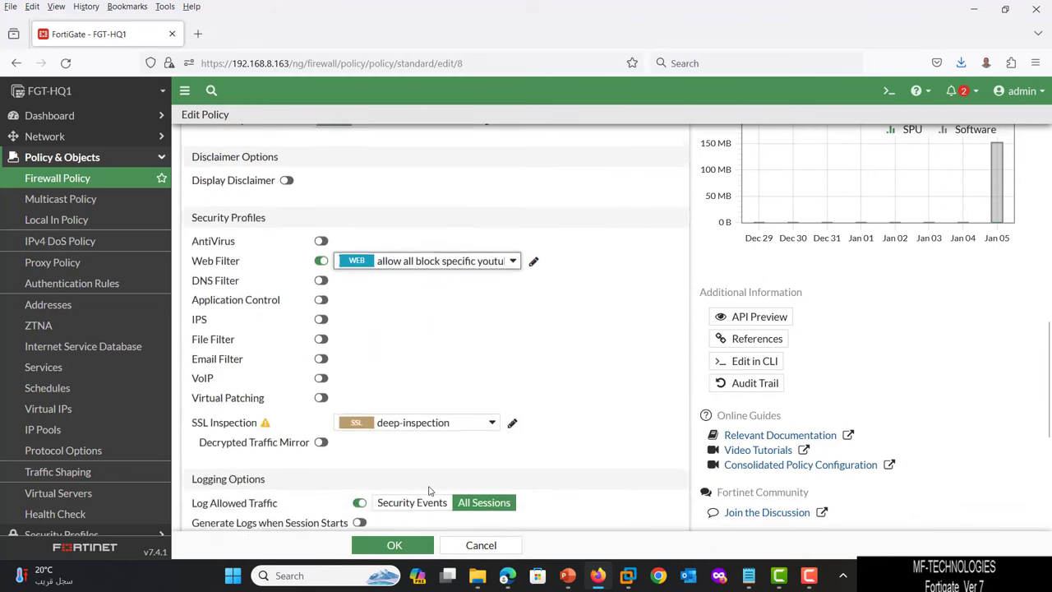
pyautogui.click(387, 549)
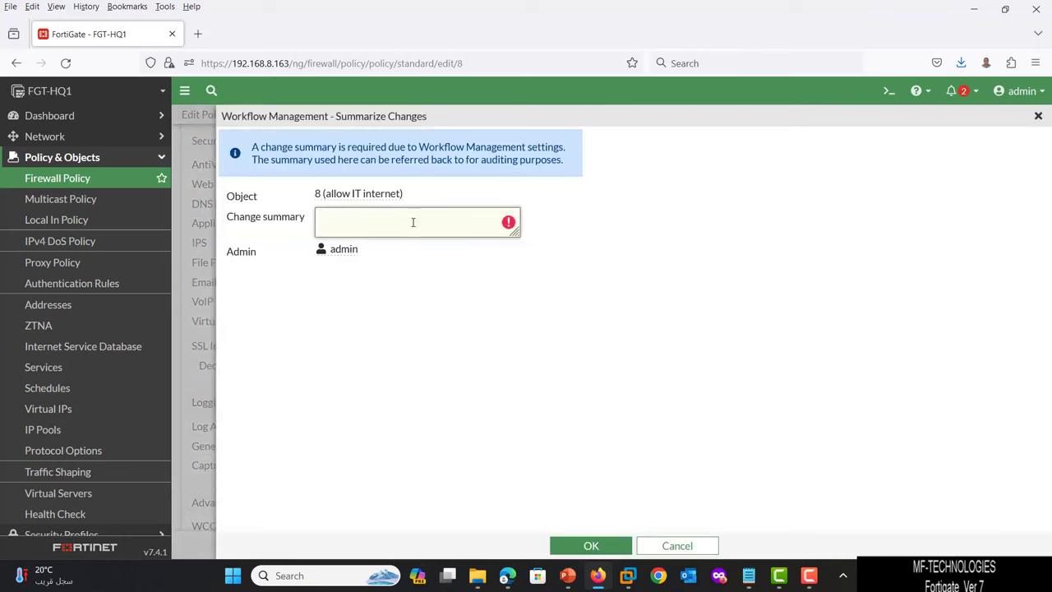
pyautogui.write('cv')
pyautogui.click(606, 546)
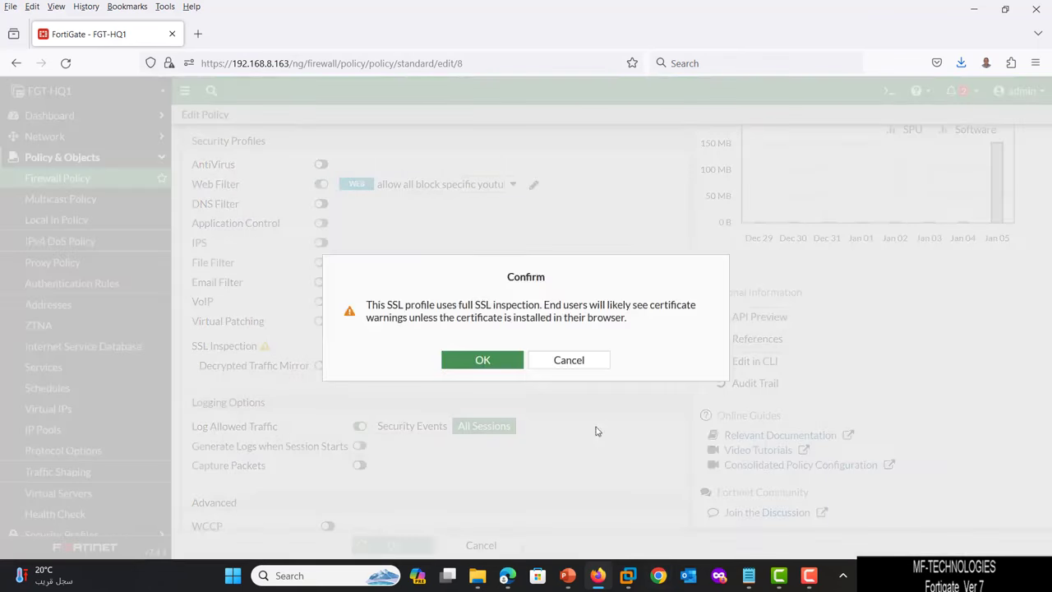
pyautogui.click(482, 360)
pyautogui.moveTo(628, 576)
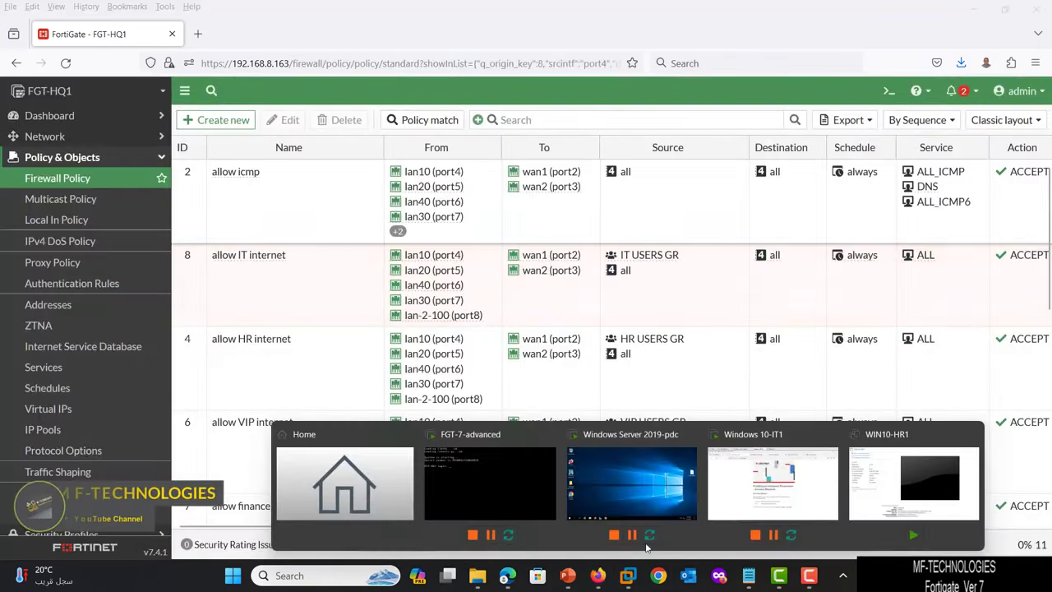
pyautogui.click(773, 484)
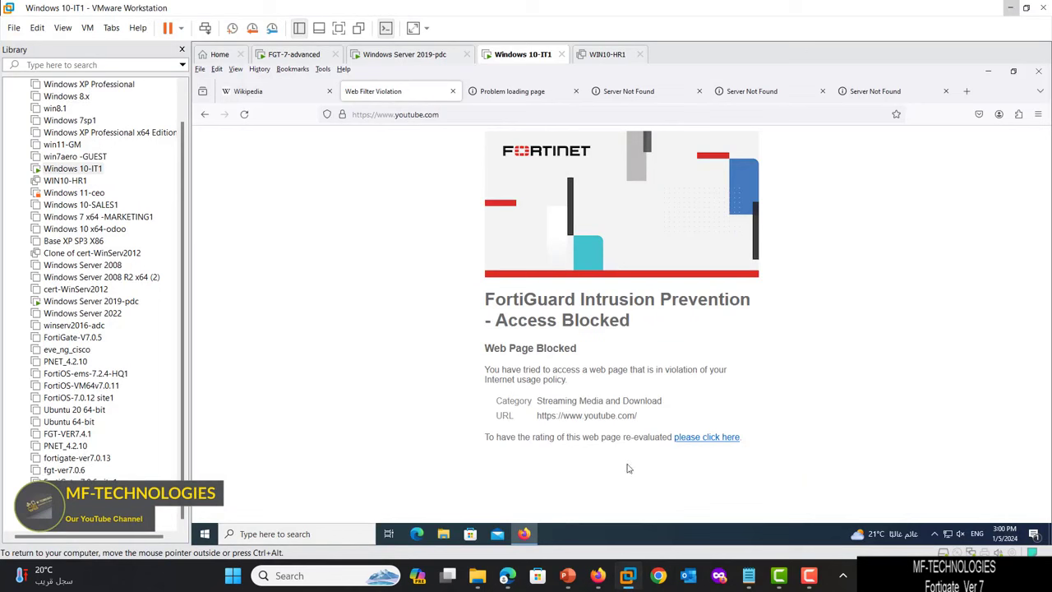
# - Reload the YouTube, Dailymotion and Vimeo tabs to test the new filter
pyautogui.click(245, 114)
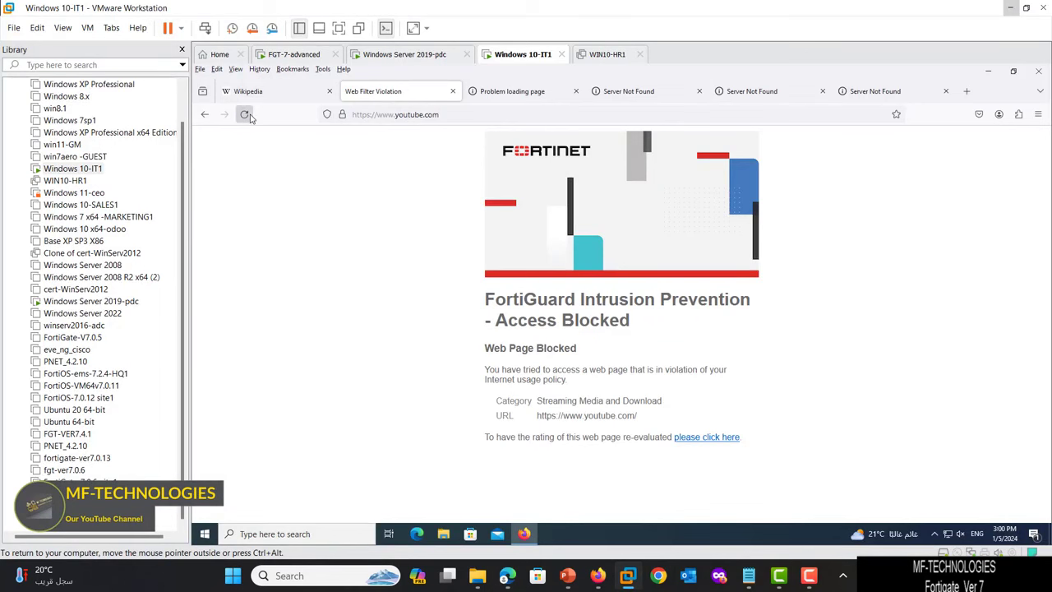
pyautogui.click(541, 91)
pyautogui.click(244, 114)
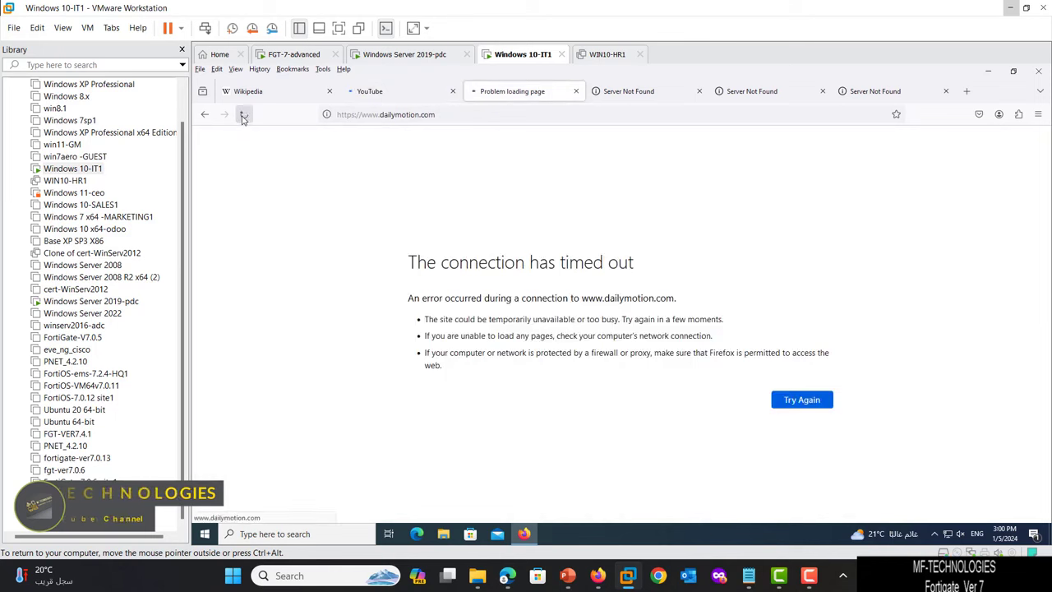
pyautogui.click(655, 100)
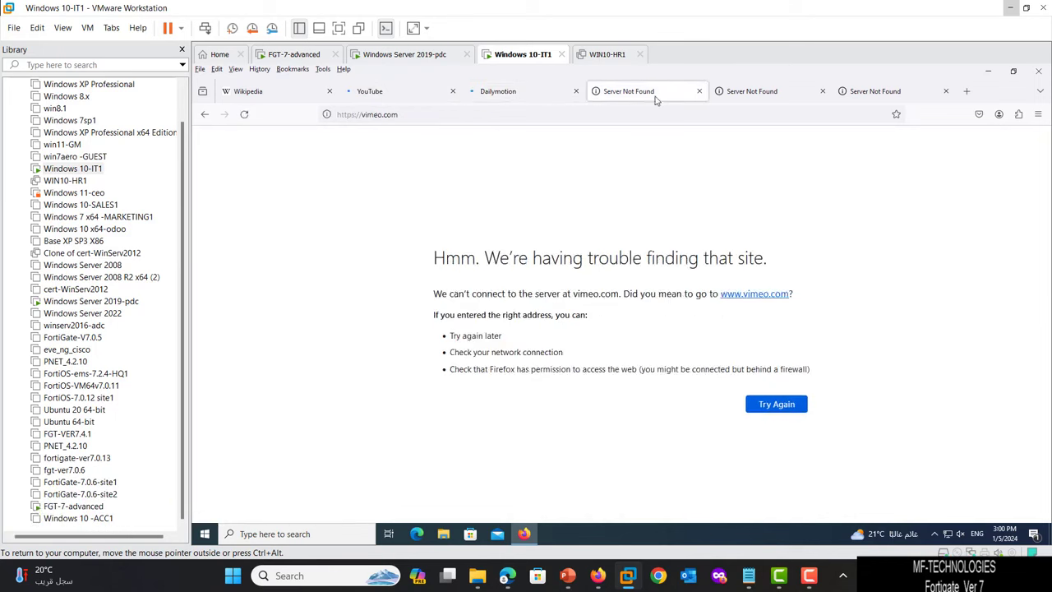
pyautogui.click(244, 114)
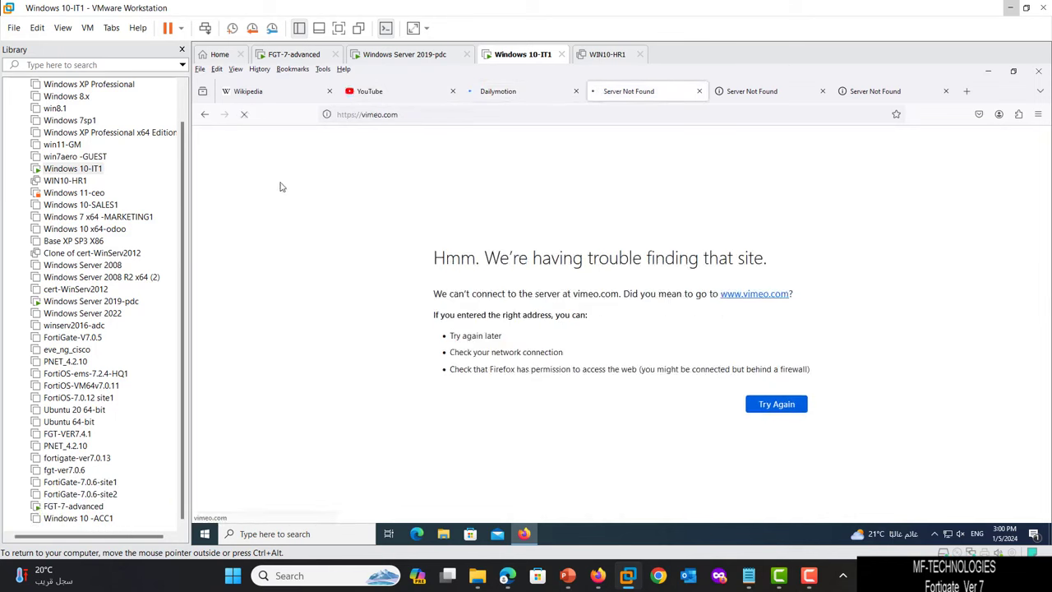
# - Check the Vimeo channel, Dailymotion, YouTube and Vimeo home tabs, then minimize the VM window
pyautogui.click(747, 93)
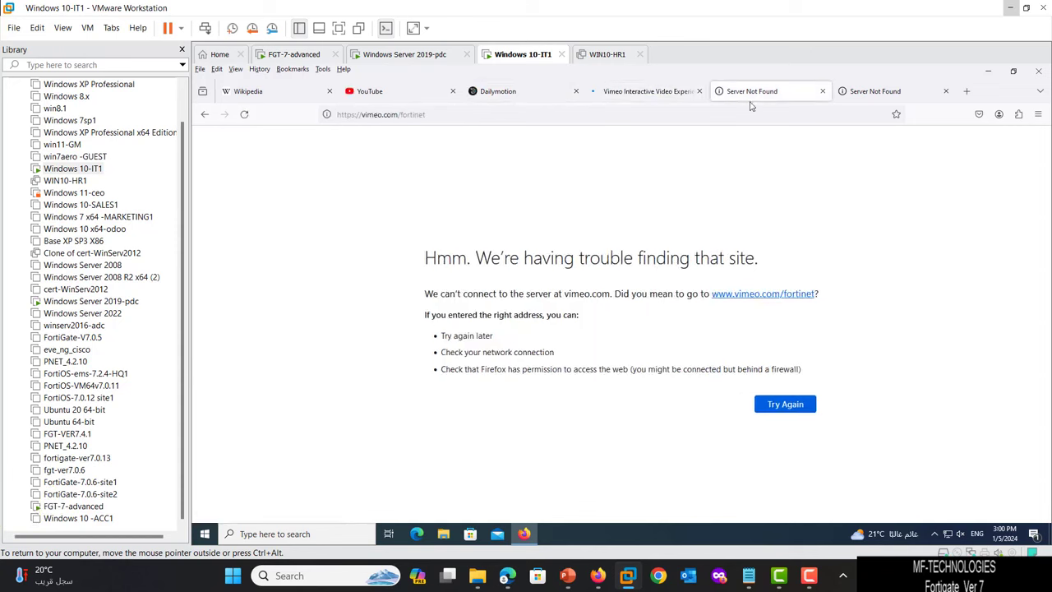
pyautogui.click(508, 95)
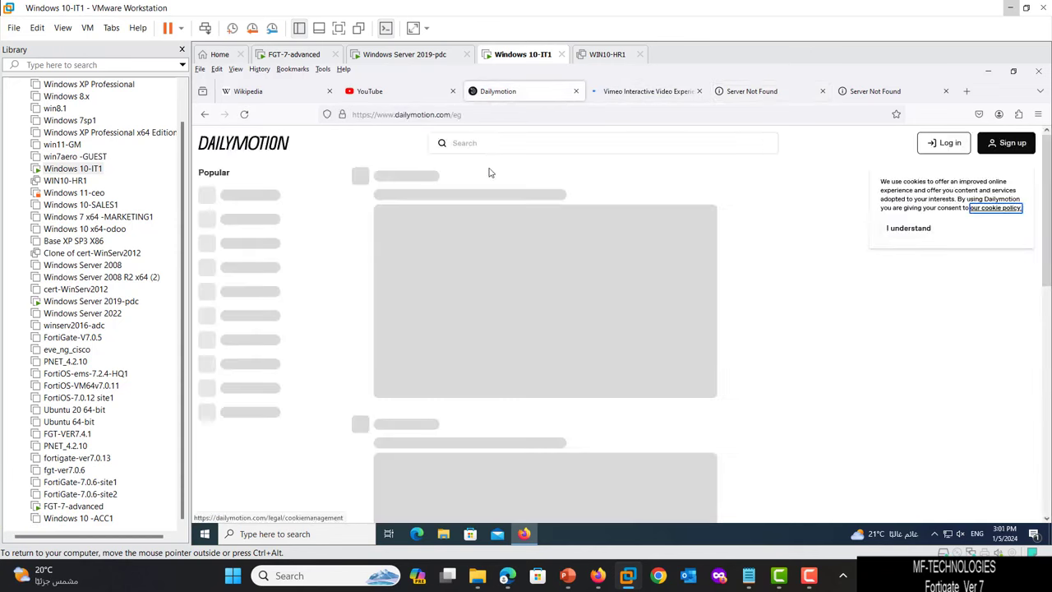
pyautogui.click(407, 95)
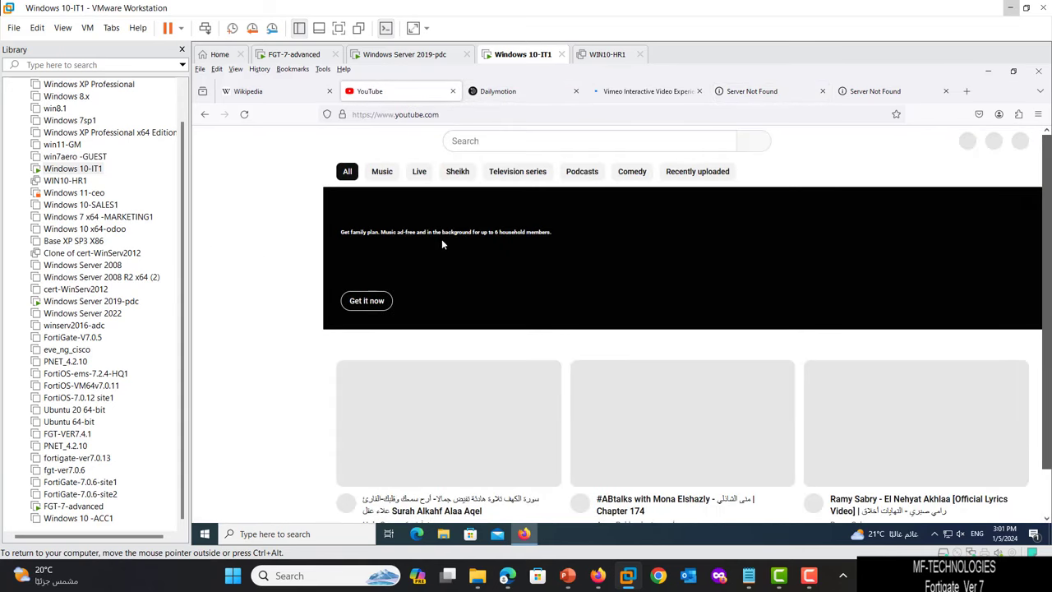
pyautogui.click(642, 94)
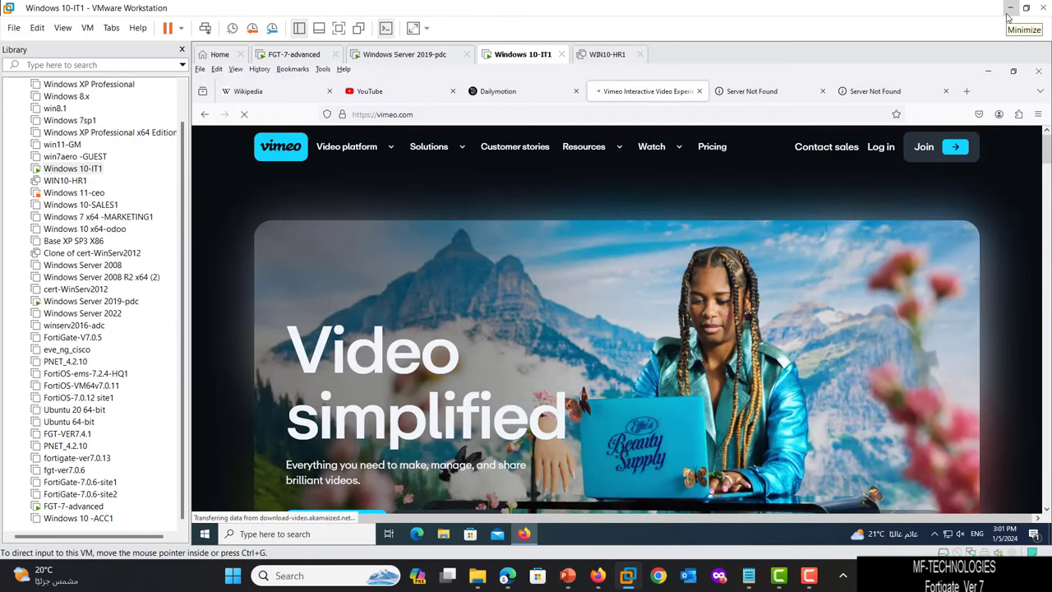
pyautogui.click(1009, 10)
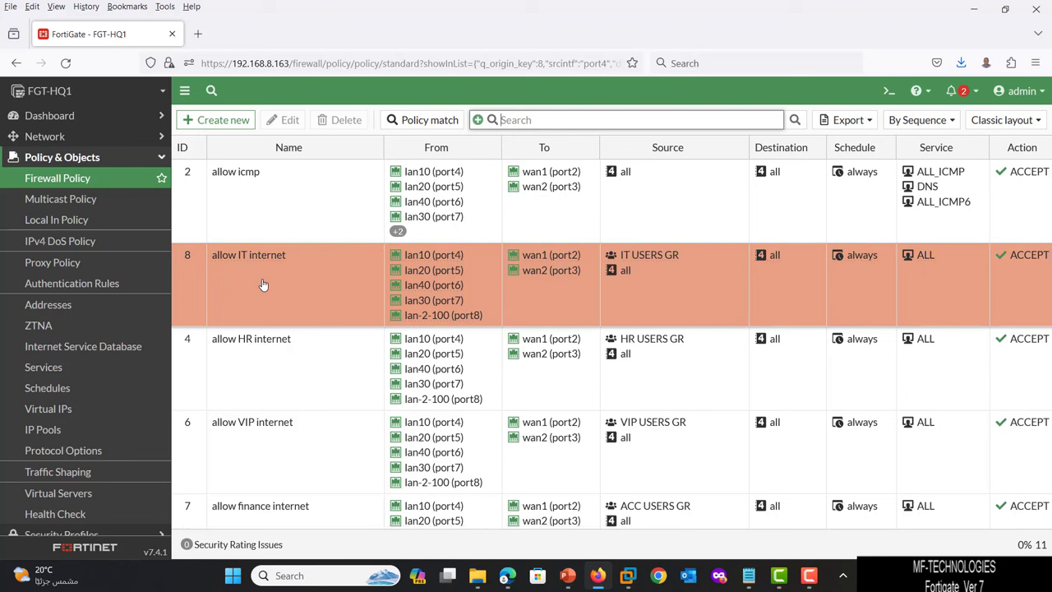
# - Check policy 8's web filter, then open 'allow all block specific youtube,v' under Security Profiles > Web Filter
pyautogui.doubleClick(263, 284)
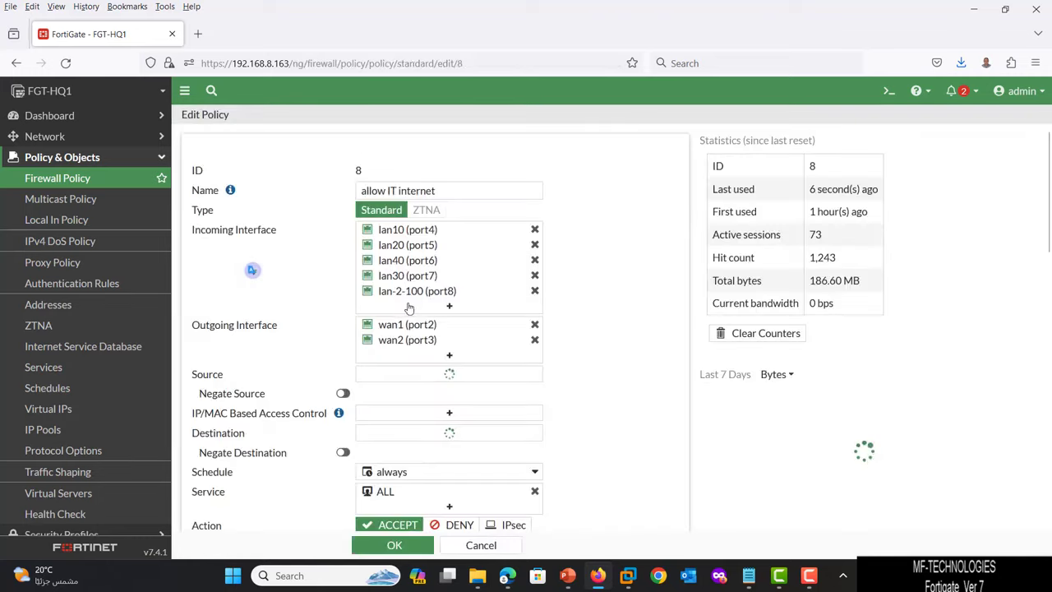
pyautogui.scroll(-5, 333, 405)
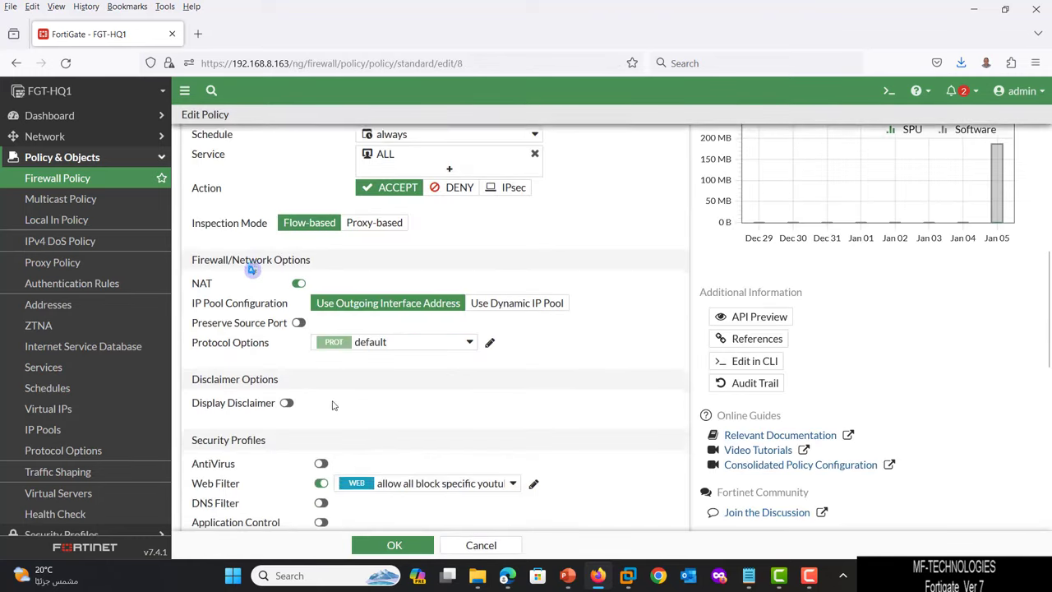
pyautogui.scroll(-2, 333, 404)
pyautogui.scroll(-3, 103, 345)
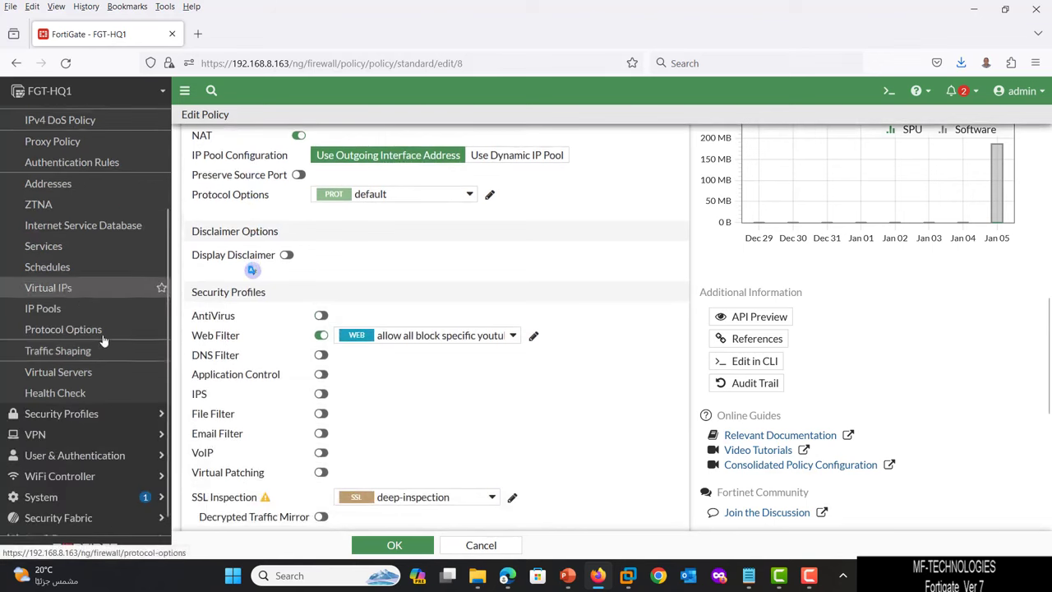
pyautogui.click(97, 403)
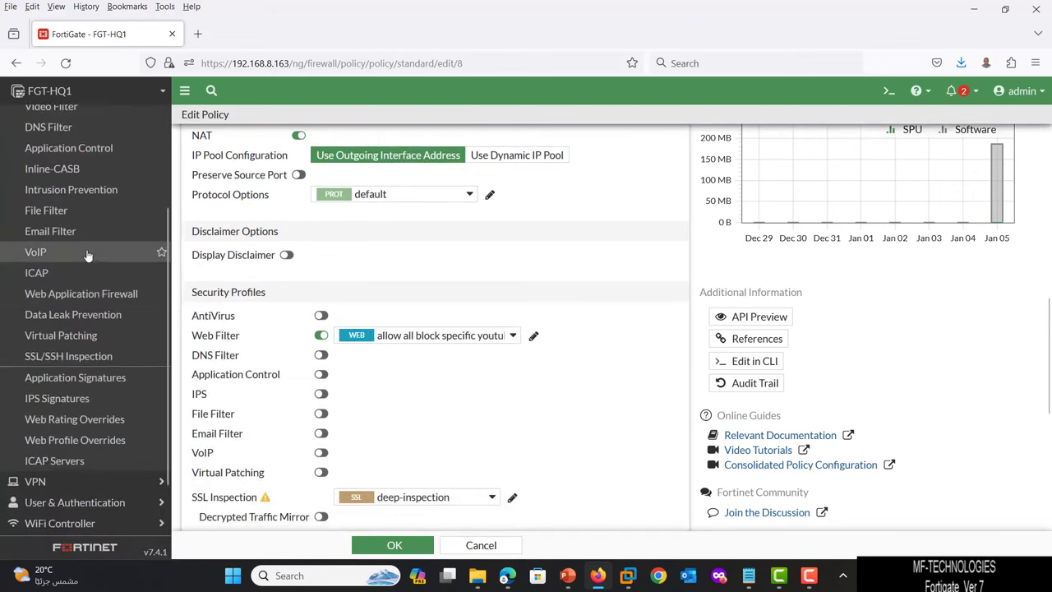
pyautogui.click(78, 220)
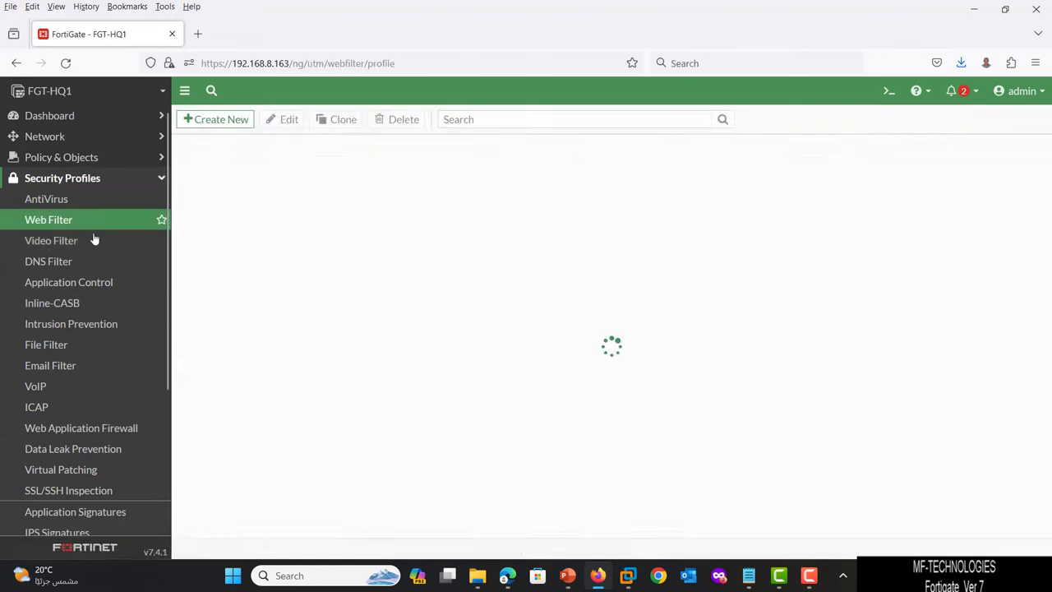
pyautogui.doubleClick(301, 328)
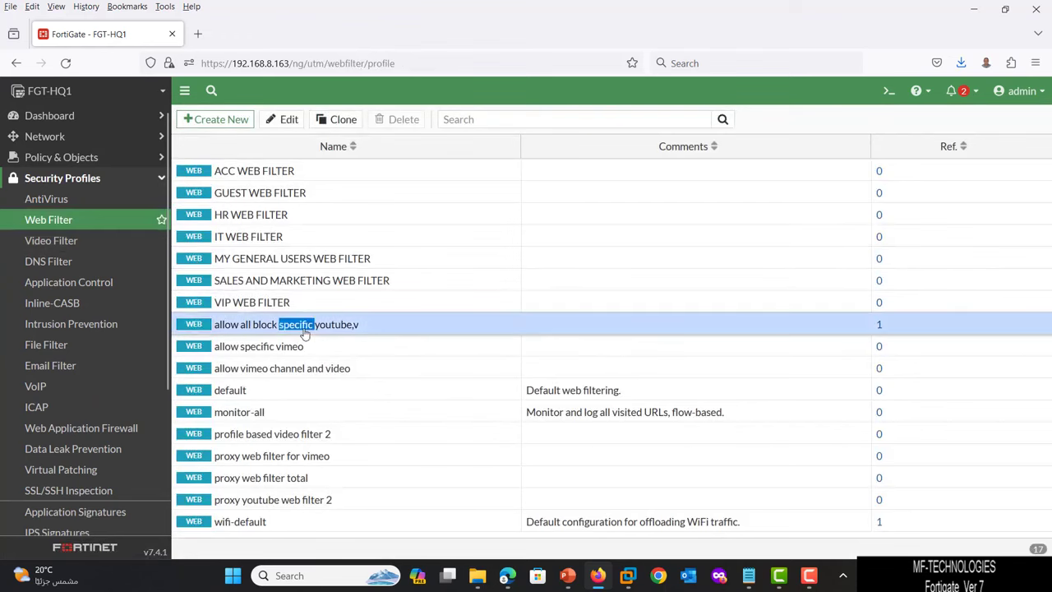
pyautogui.scroll(-10, 419, 355)
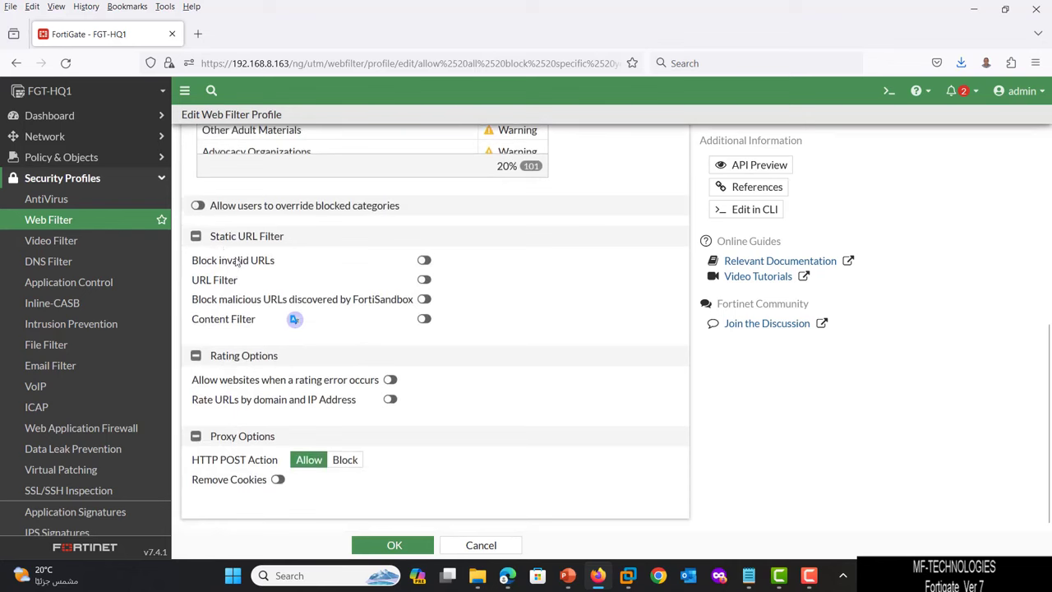
# - Turn on URL filtering and start a new entry with URL dailymotion.com
pyautogui.click(423, 279)
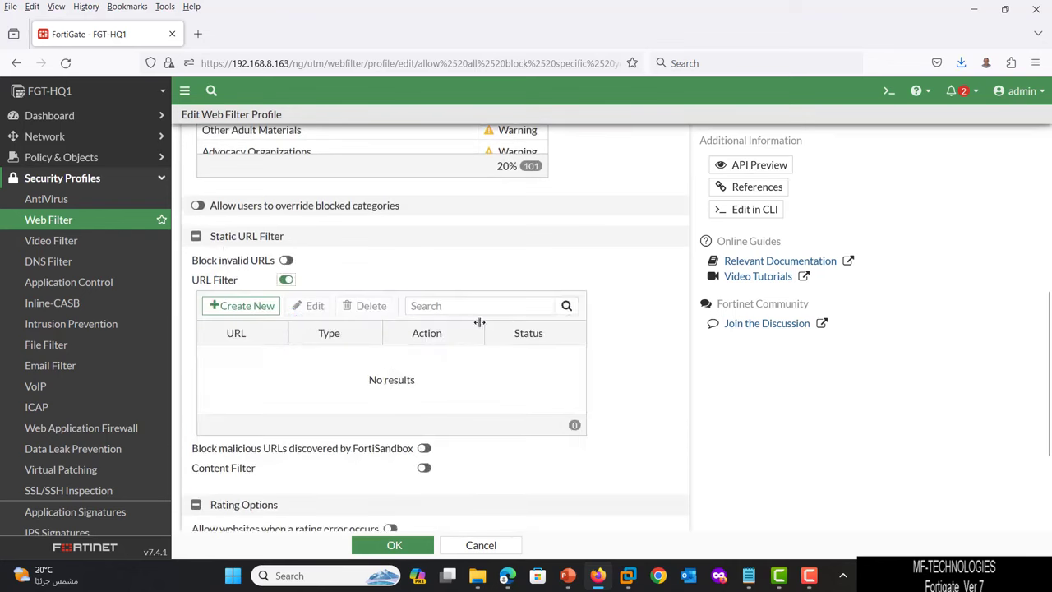
pyautogui.click(243, 309)
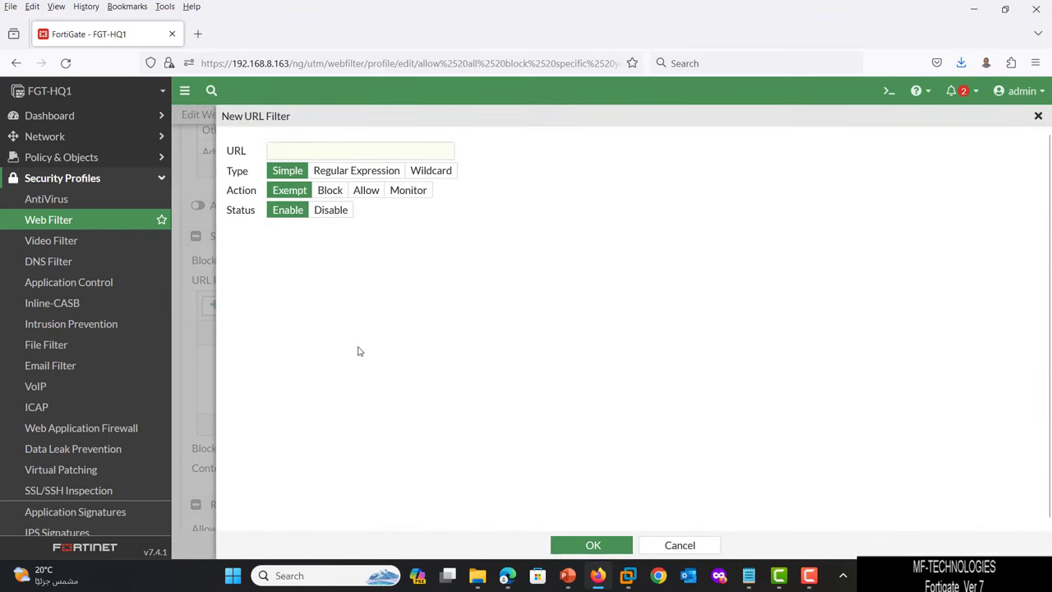
pyautogui.hotkey('ctrl', 'f')
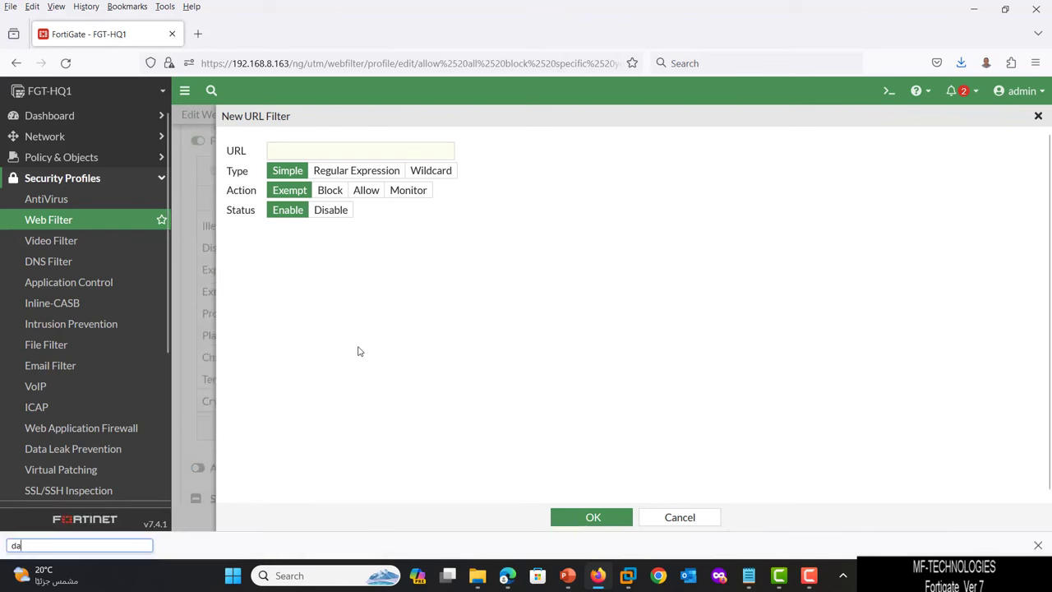
pyautogui.write('dailym')
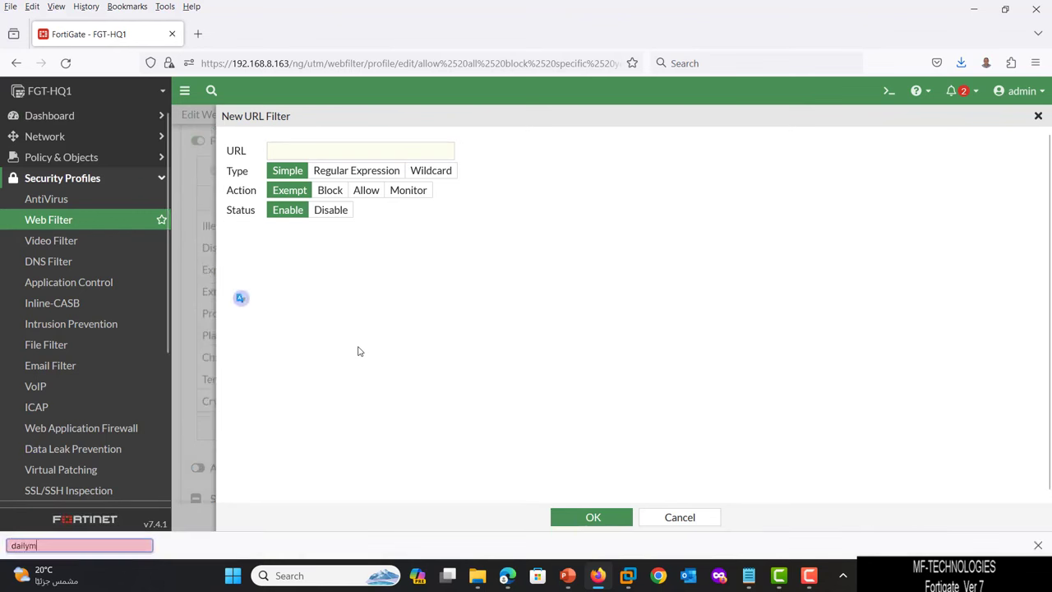
pyautogui.write('otion.com')
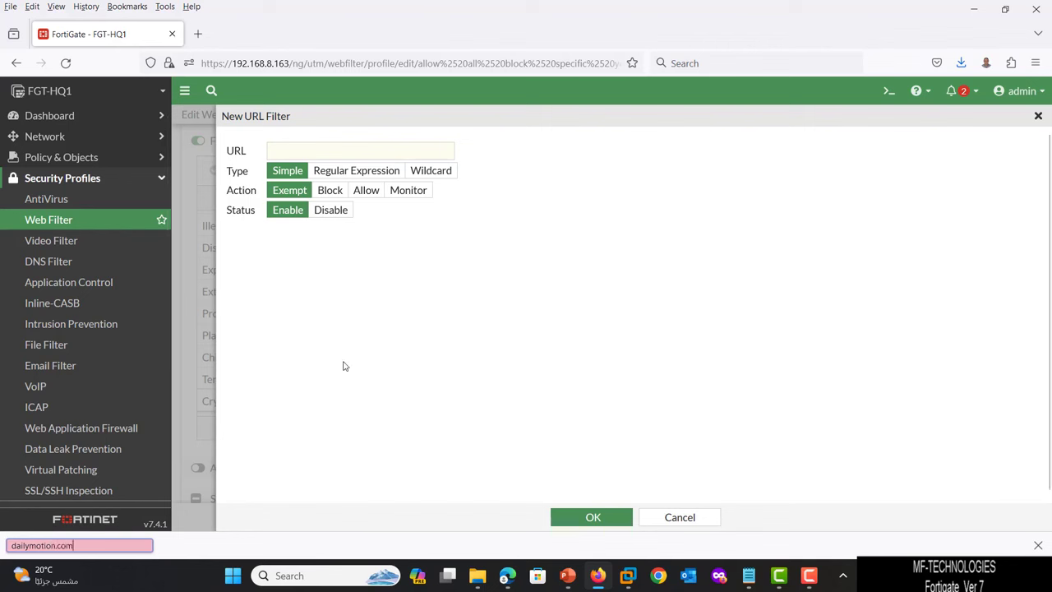
pyautogui.click(352, 156)
pyautogui.write('d')
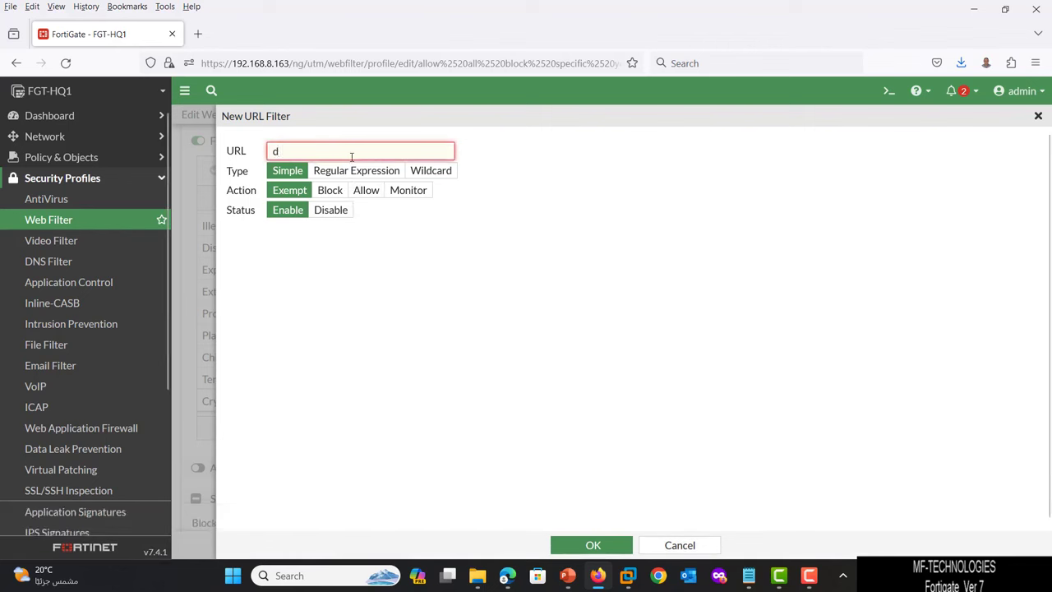
pyautogui.write('ailymoti')
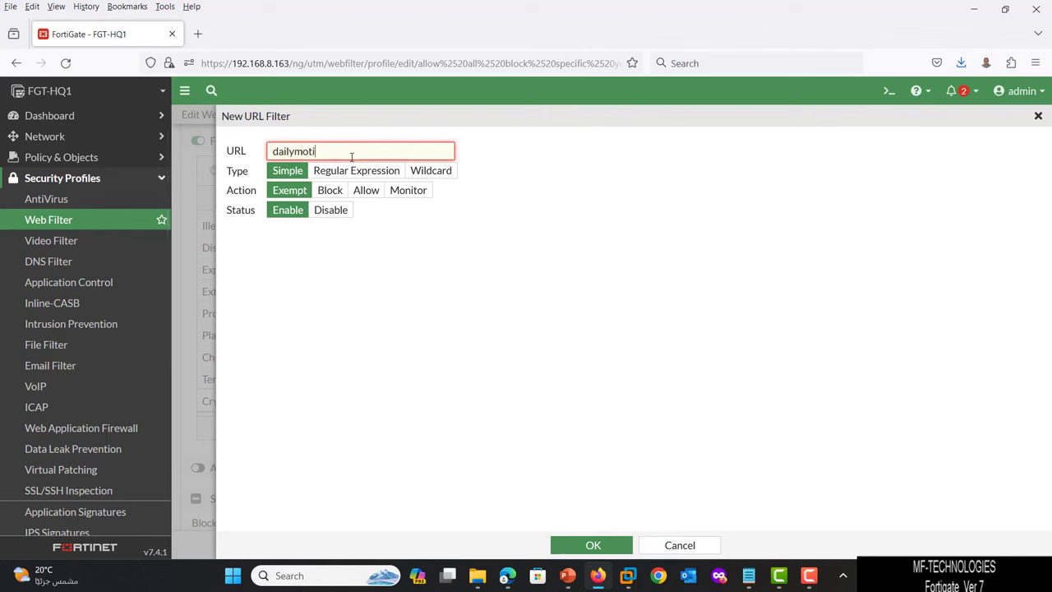
pyautogui.write('on.com')
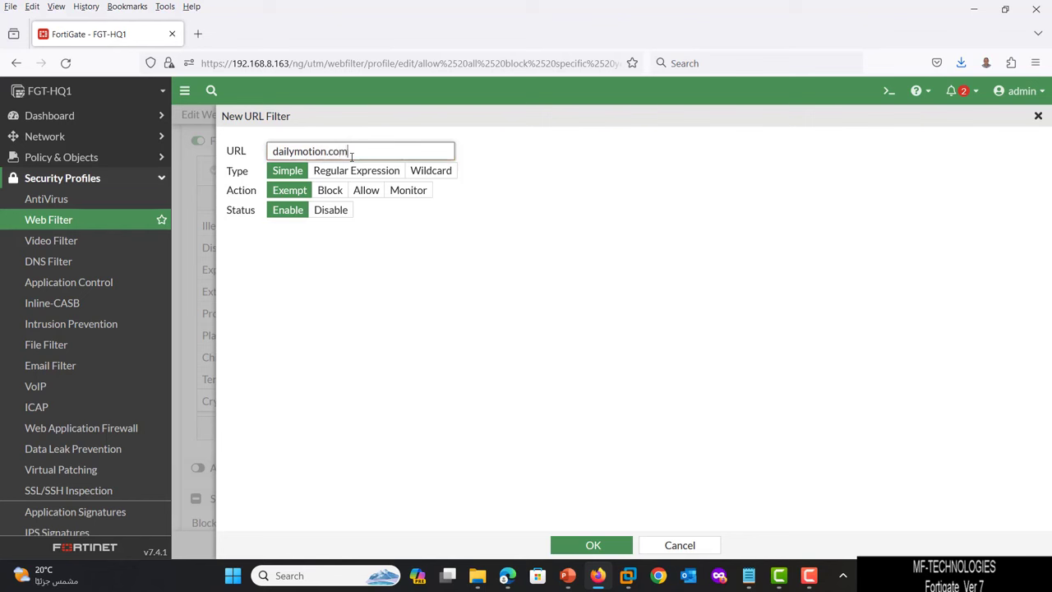
# - Set the dailymotion.com entry to Wildcard type with Block action and save it
pyautogui.click(433, 170)
pyautogui.click(328, 194)
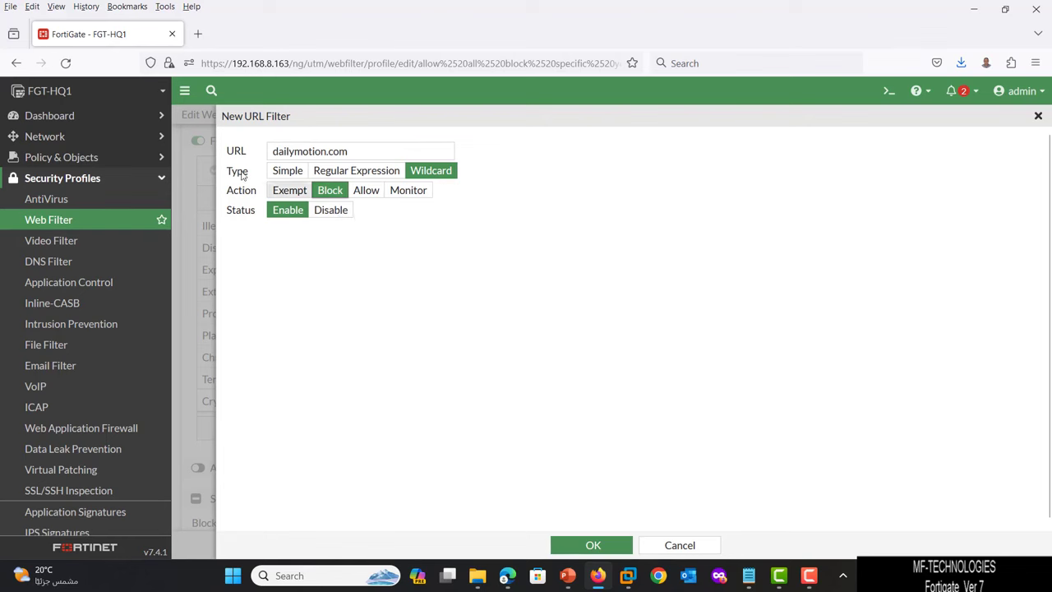
pyautogui.click(611, 544)
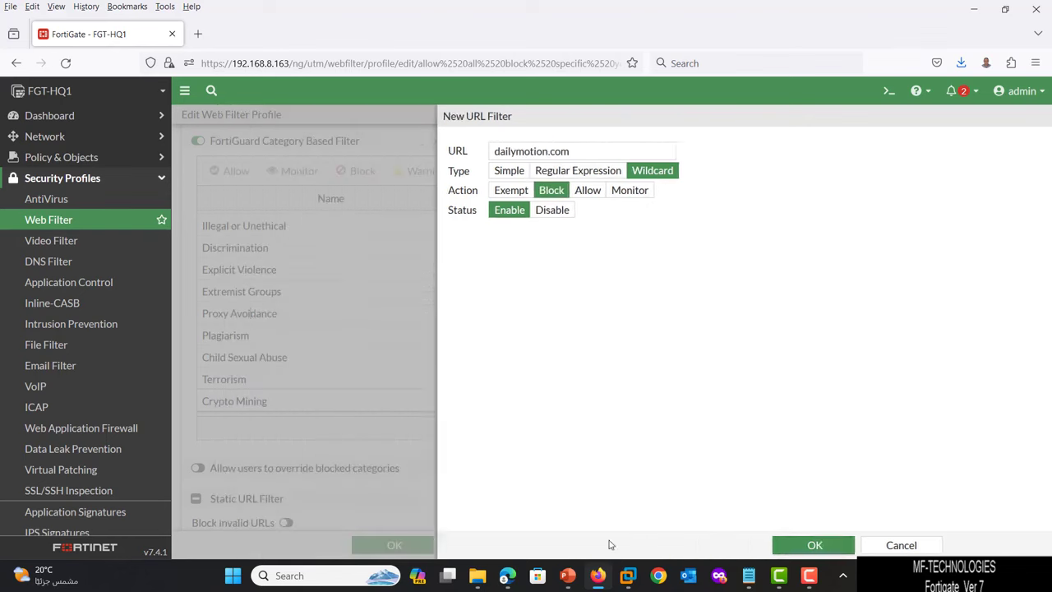
pyautogui.scroll(-3, 252, 251)
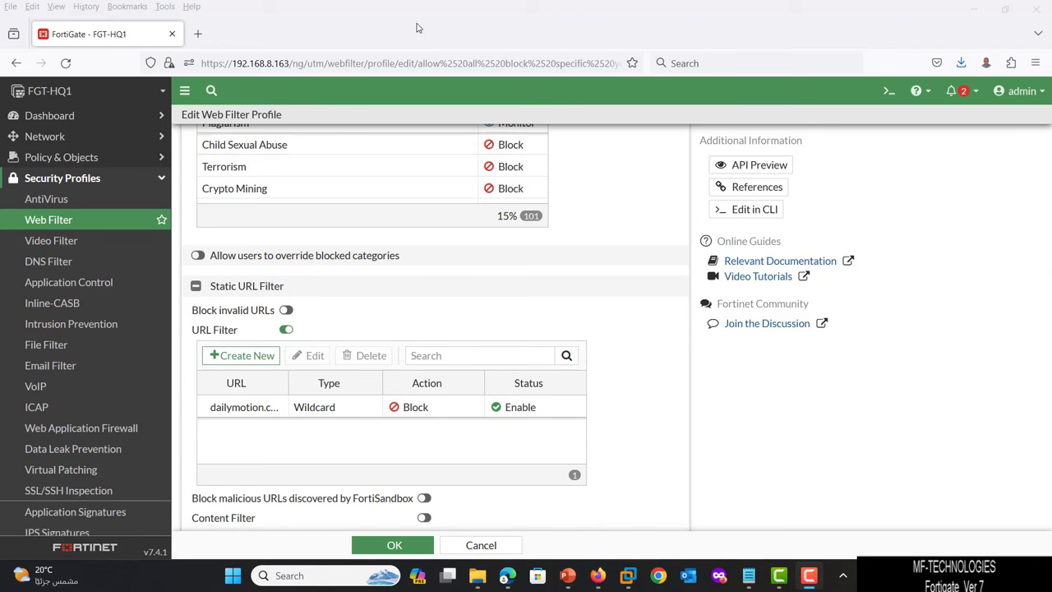
pyautogui.click(416, 28)
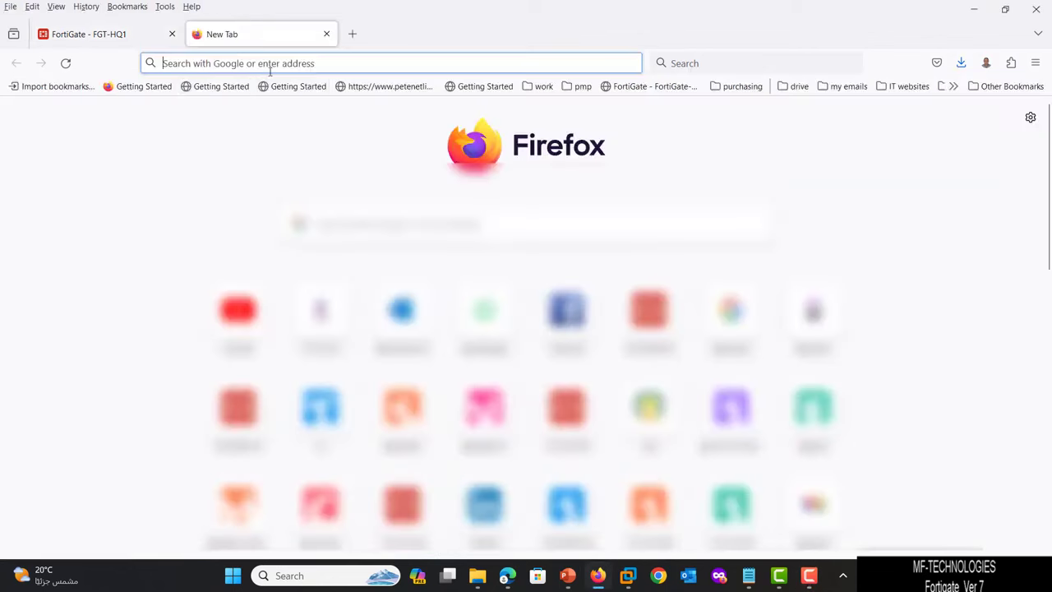
# - Open YouTube in a new tab, search 'rotana' and open the Rotana channel page
pyautogui.click(198, 33)
pyautogui.write('youtube.com/')
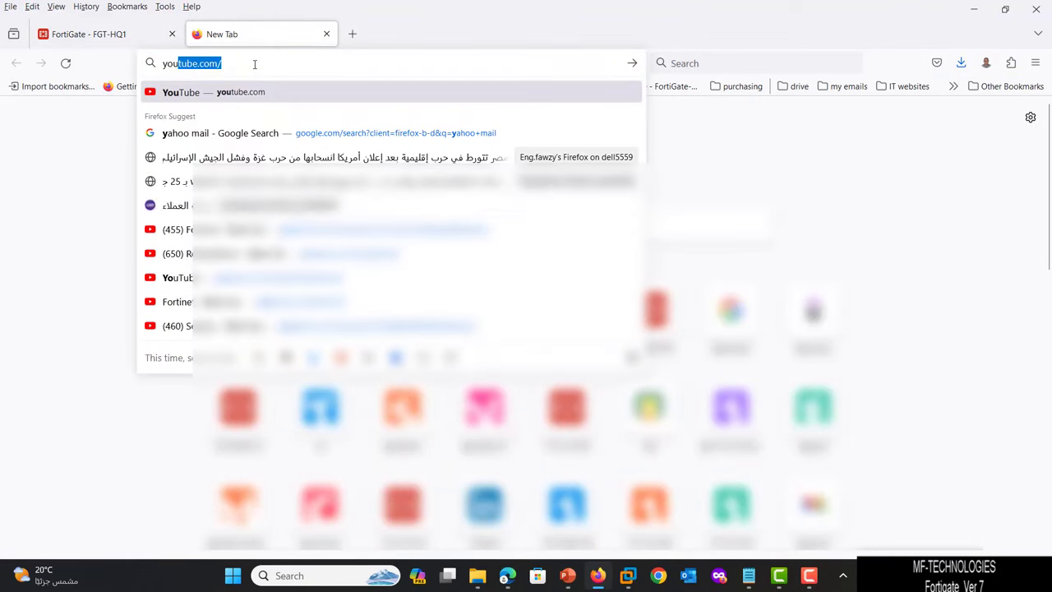
pyautogui.press('Return')
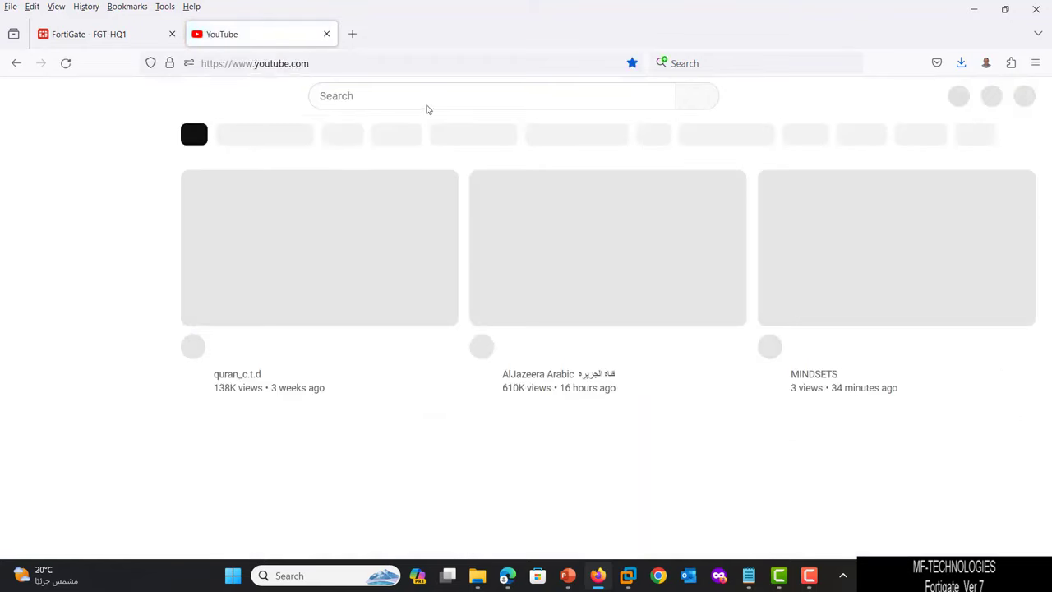
pyautogui.click(427, 96)
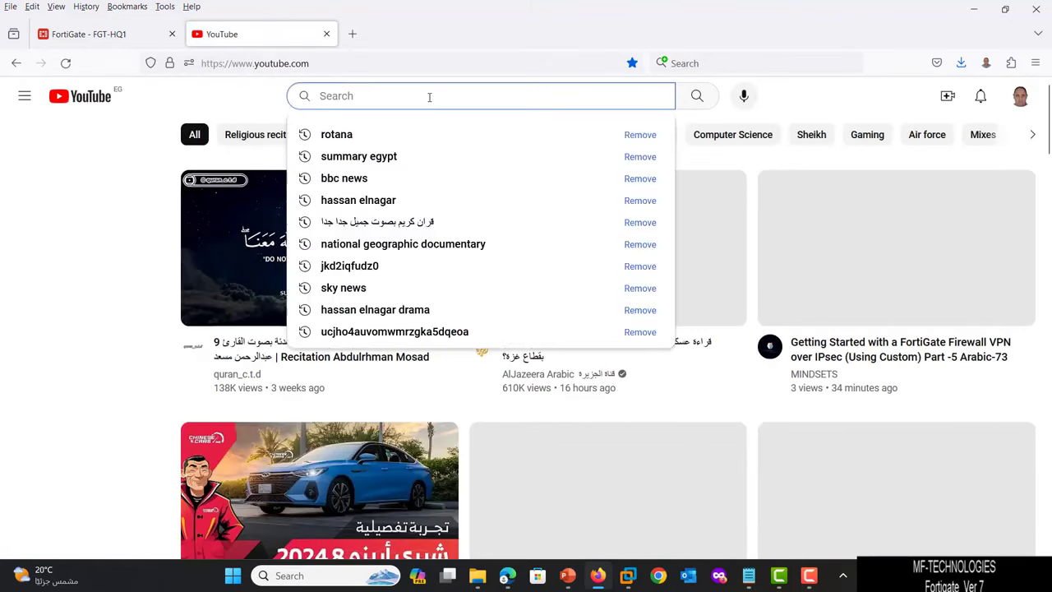
pyautogui.write('rotana')
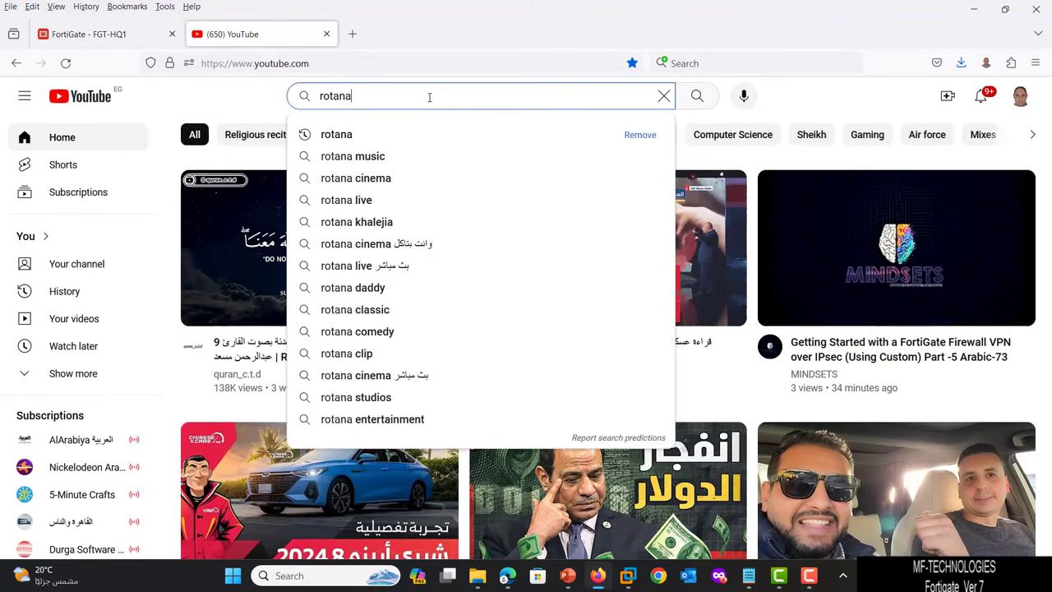
pyautogui.press('Return')
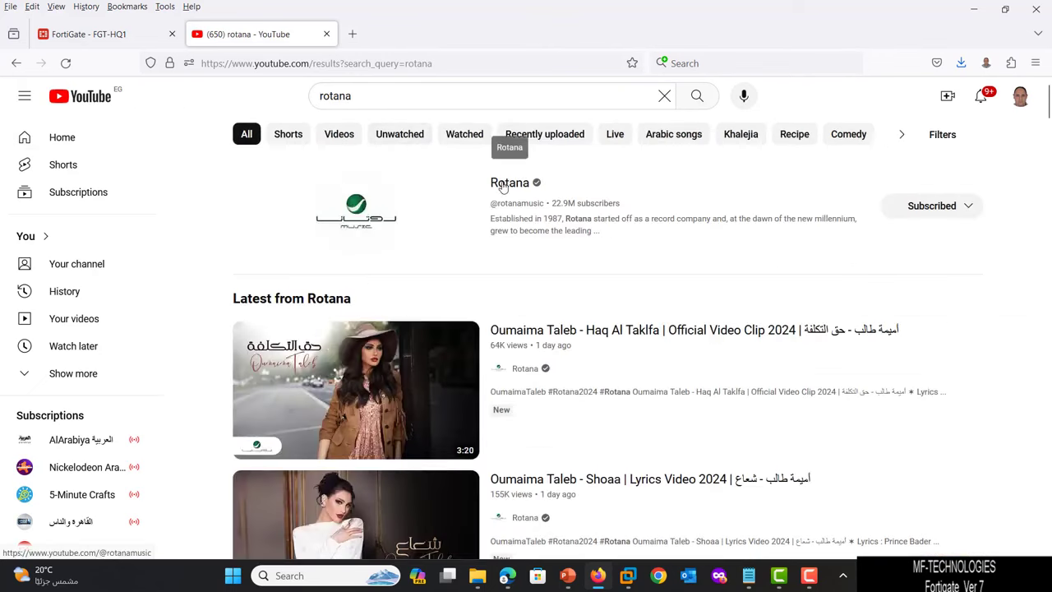
pyautogui.click(503, 184)
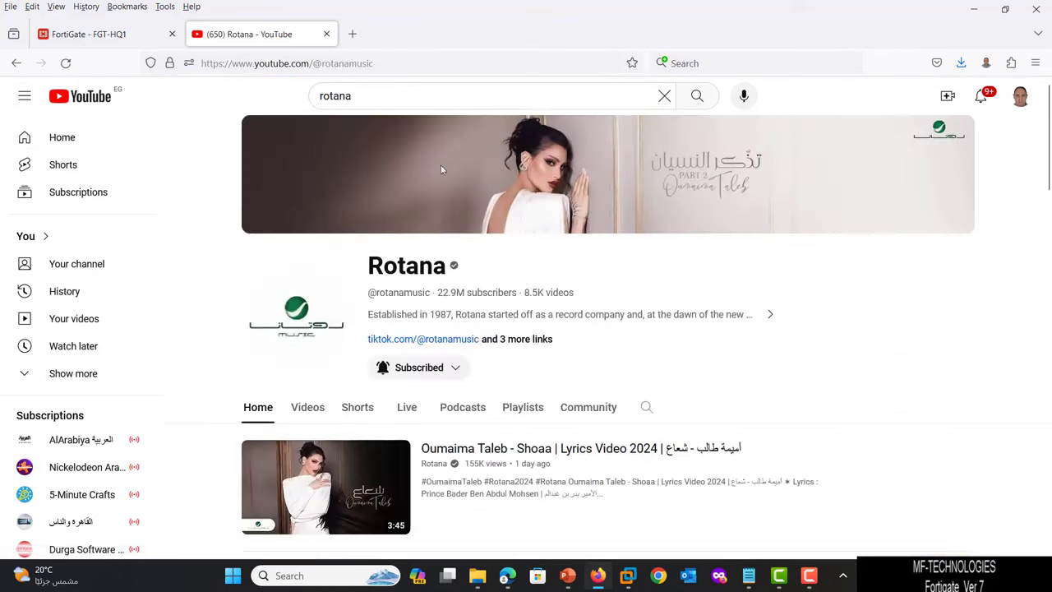
pyautogui.moveTo(375, 64); pyautogui.dragTo(249, 68)
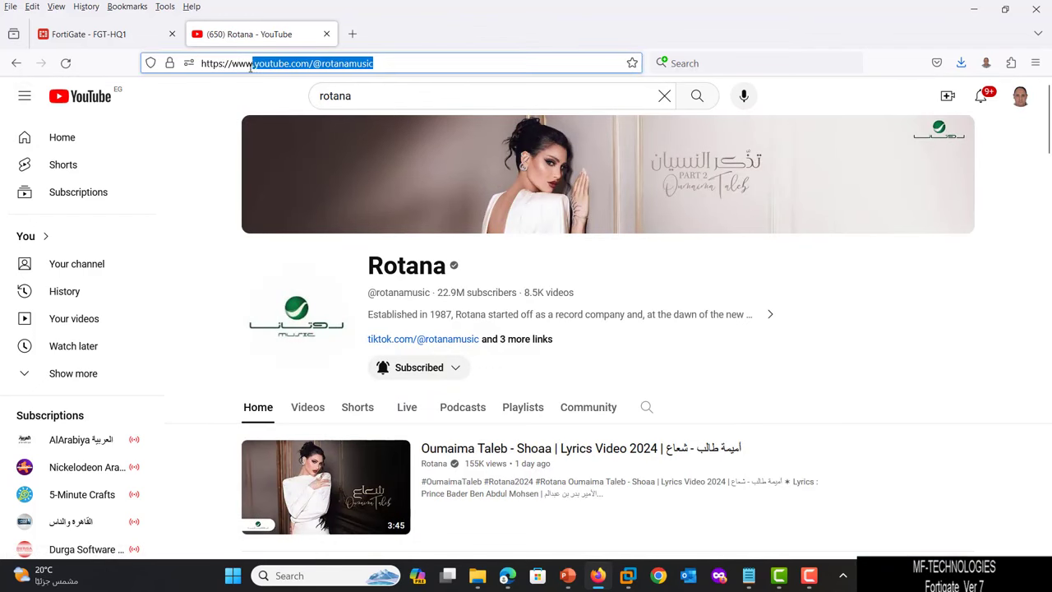
pyautogui.rightClick(273, 64)
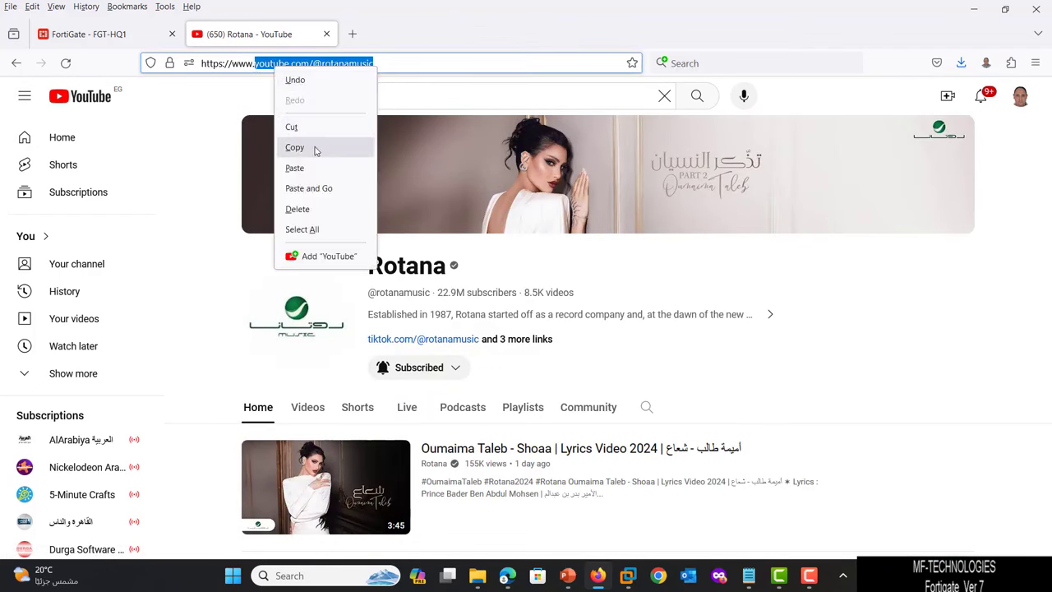
pyautogui.click(319, 148)
pyautogui.click(86, 37)
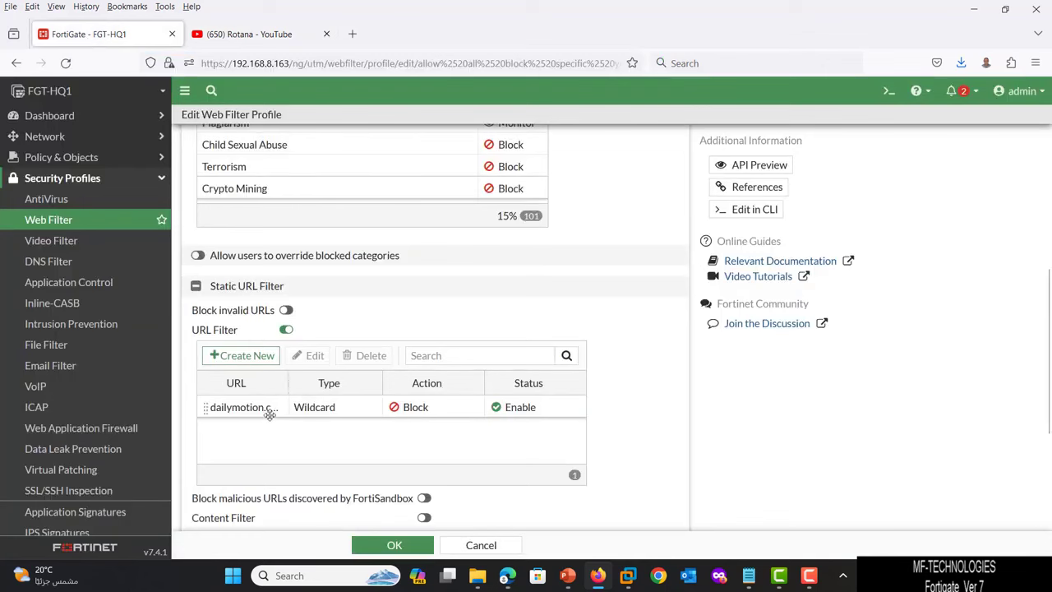
pyautogui.click(265, 357)
pyautogui.click(327, 149)
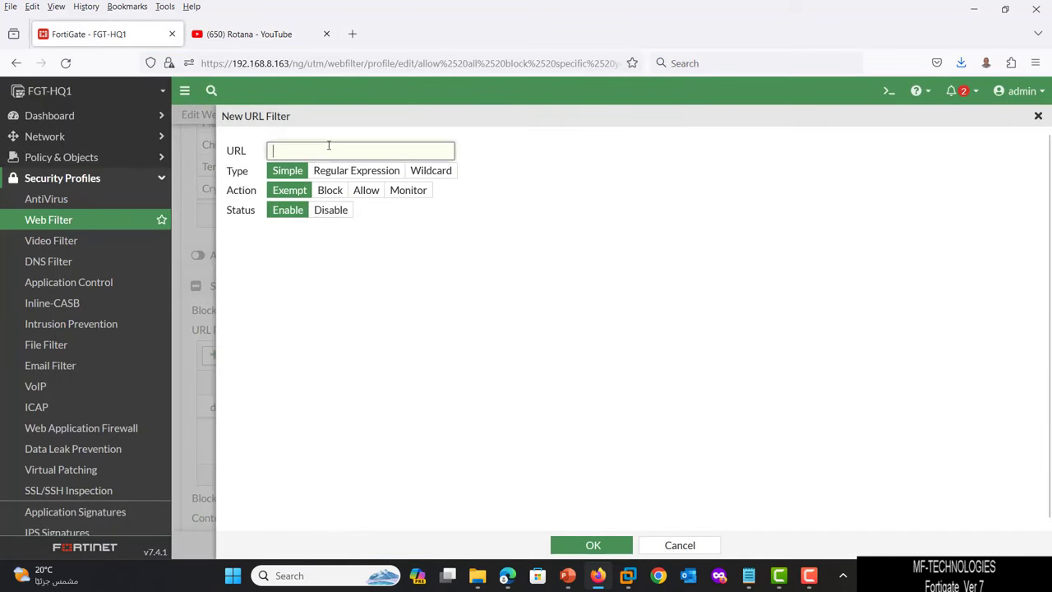
pyautogui.rightClick(328, 148)
pyautogui.click(364, 249)
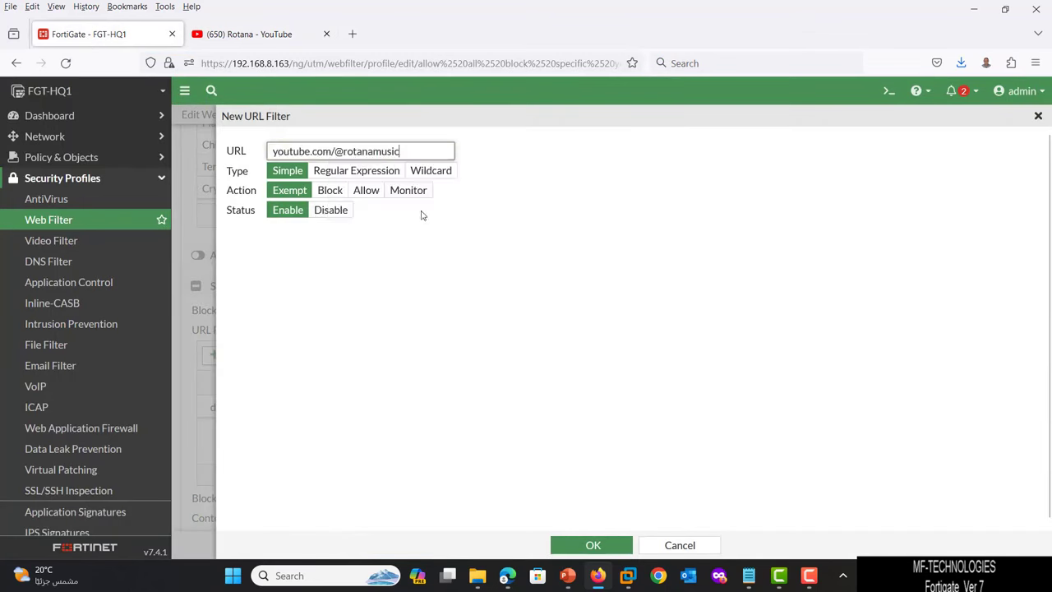
pyautogui.click(431, 171)
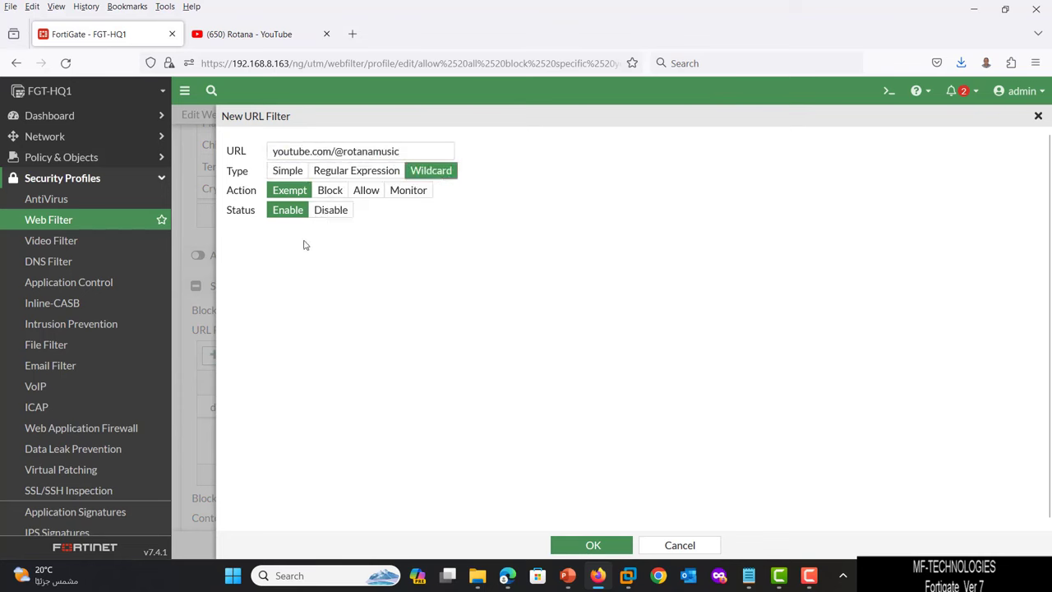
pyautogui.click(329, 191)
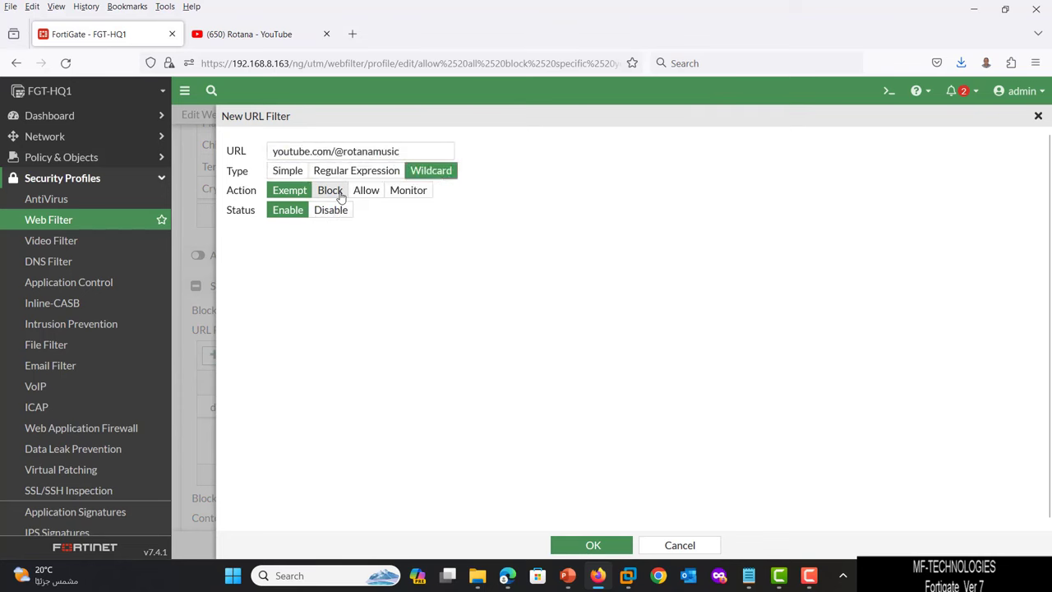
pyautogui.click(262, 33)
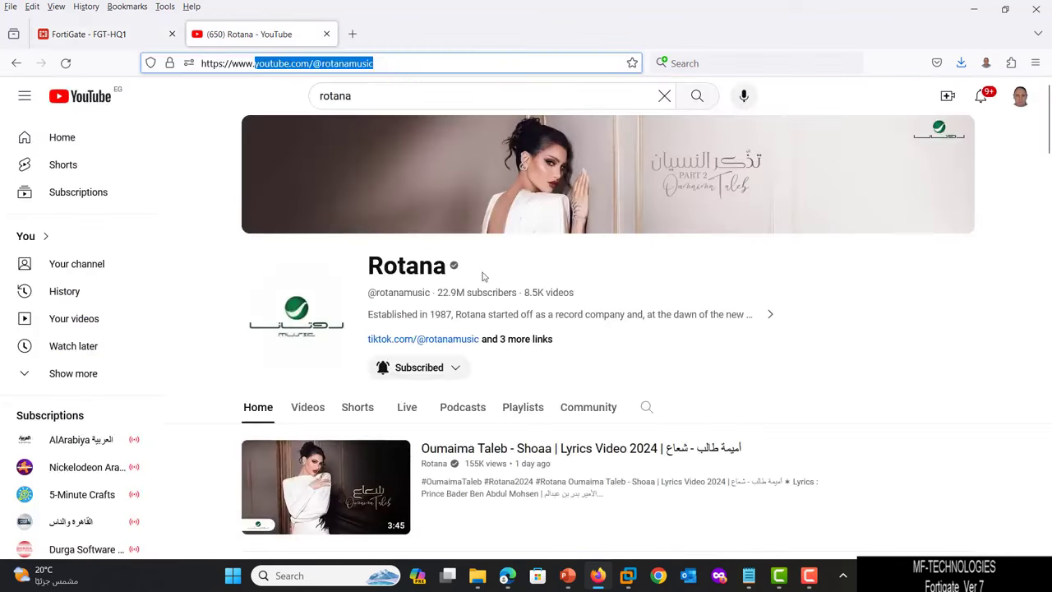
# - Copy the Rotana channel ID from the channel's About sharing options
pyautogui.click(770, 314)
pyautogui.scroll(-2, 526, 370)
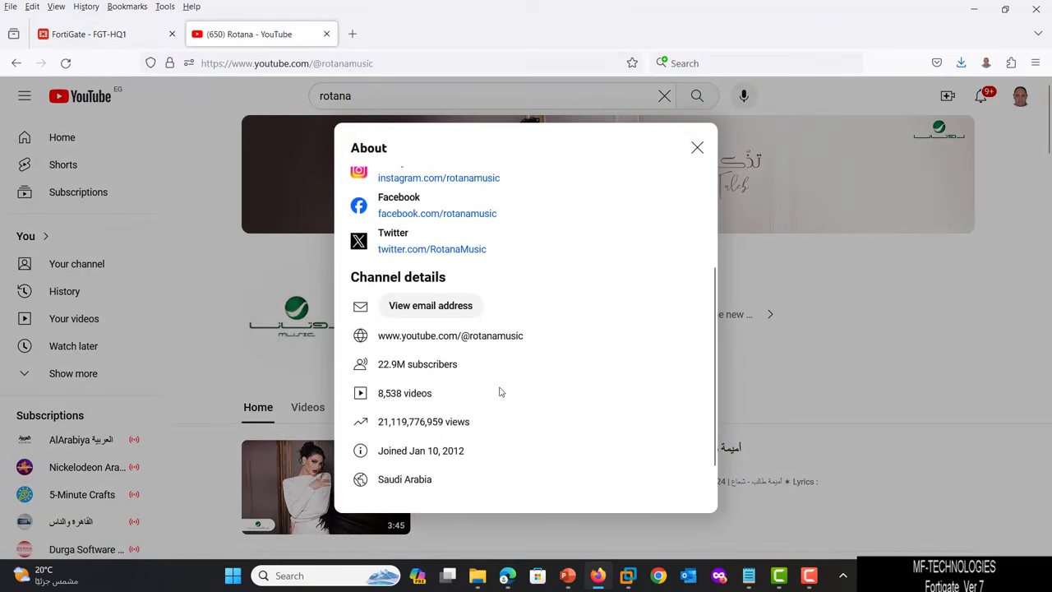
pyautogui.scroll(-1, 421, 479)
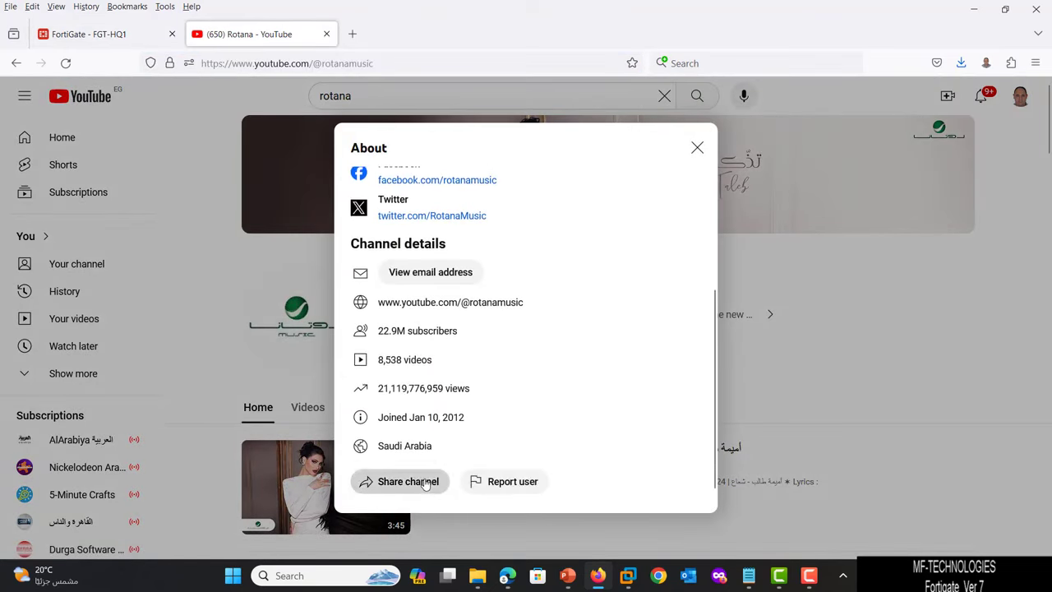
pyautogui.click(421, 481)
pyautogui.click(405, 543)
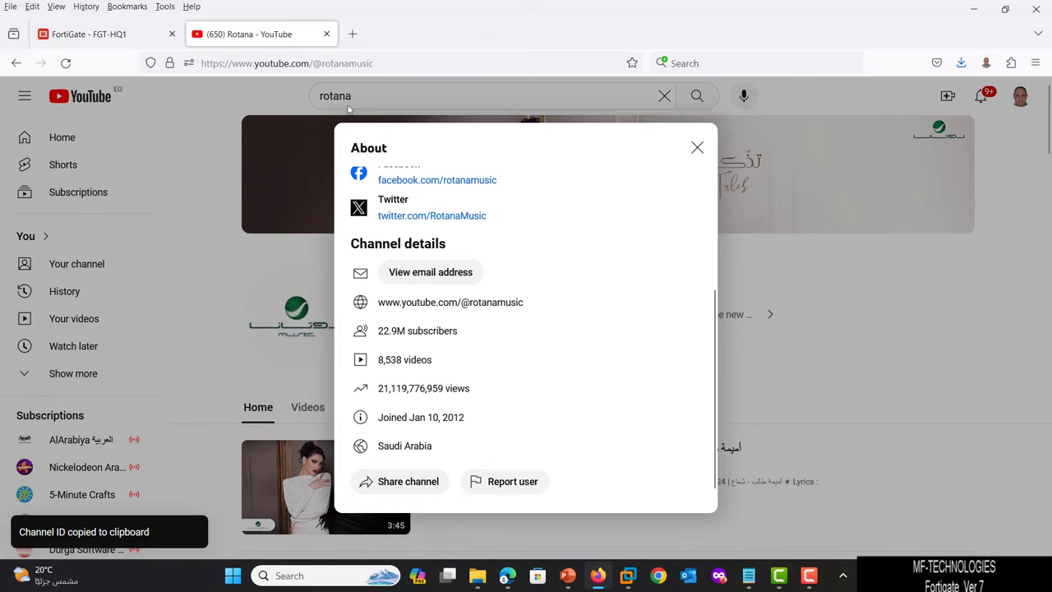
pyautogui.click(351, 34)
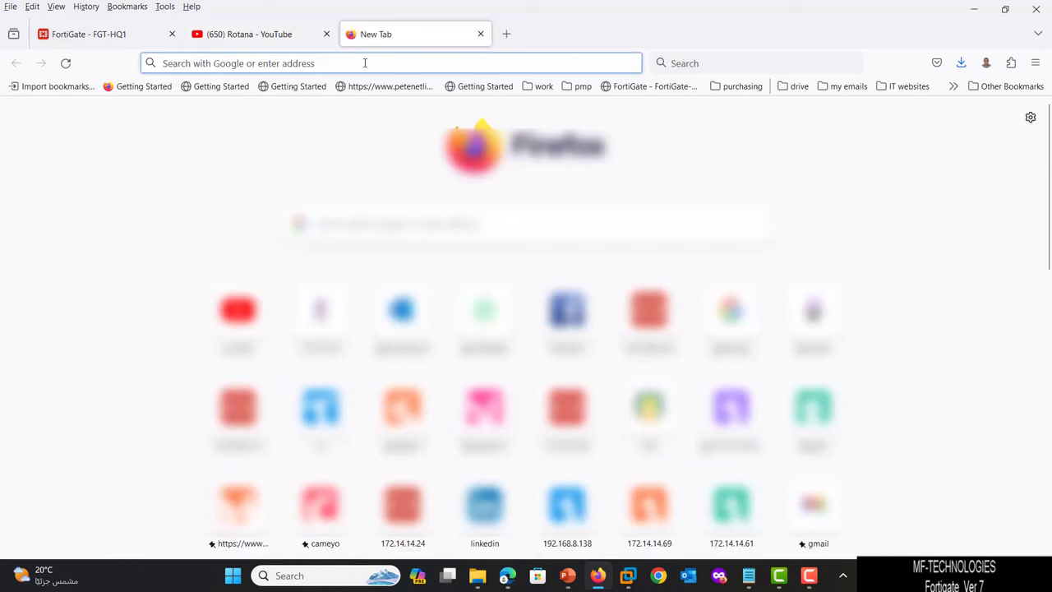
pyautogui.rightClick(364, 63)
pyautogui.click(389, 109)
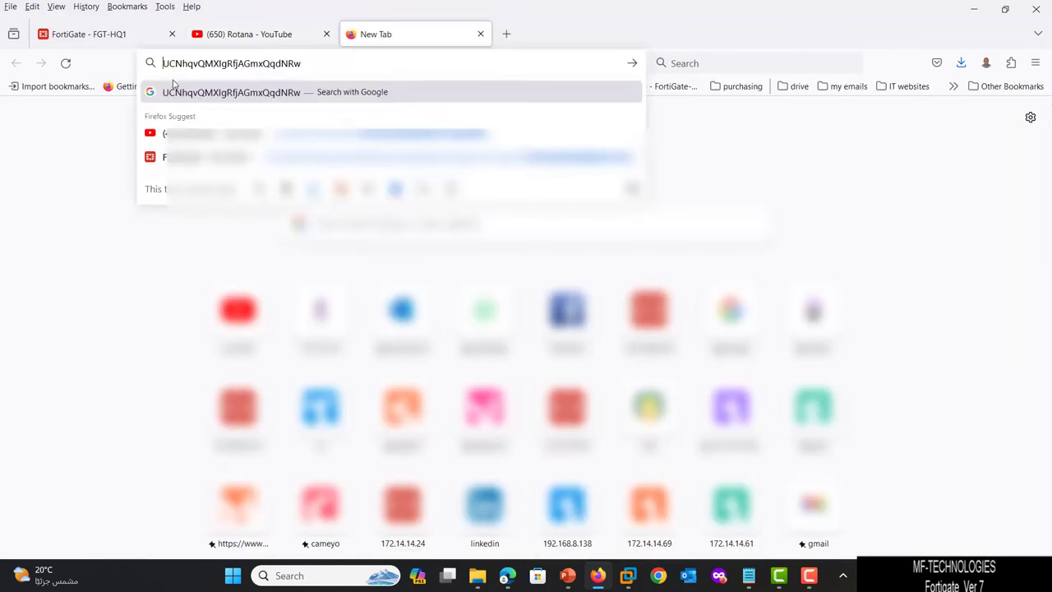
pyautogui.write('www')
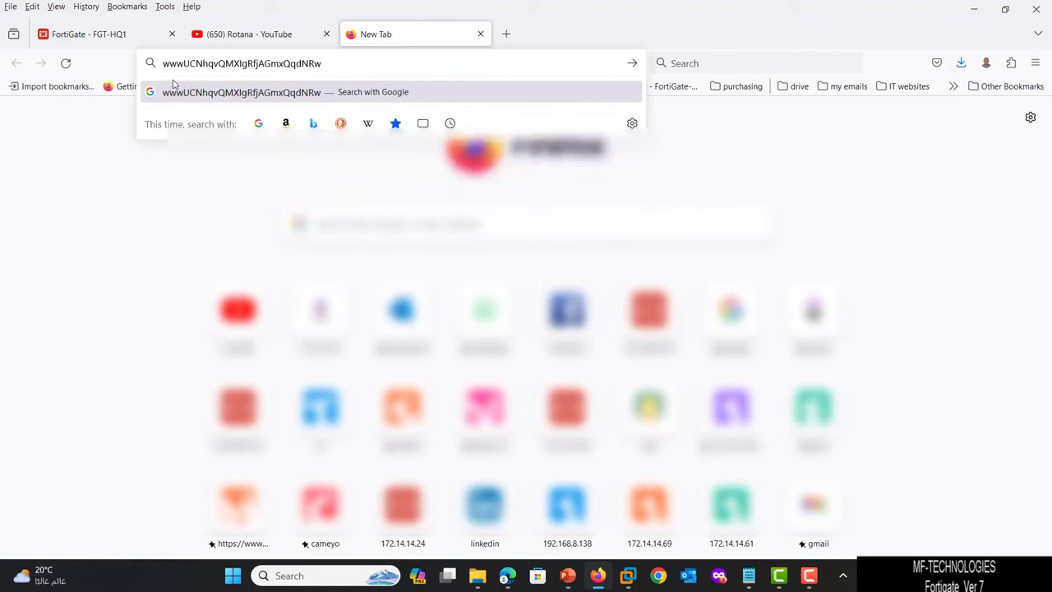
pyautogui.write('.yout')
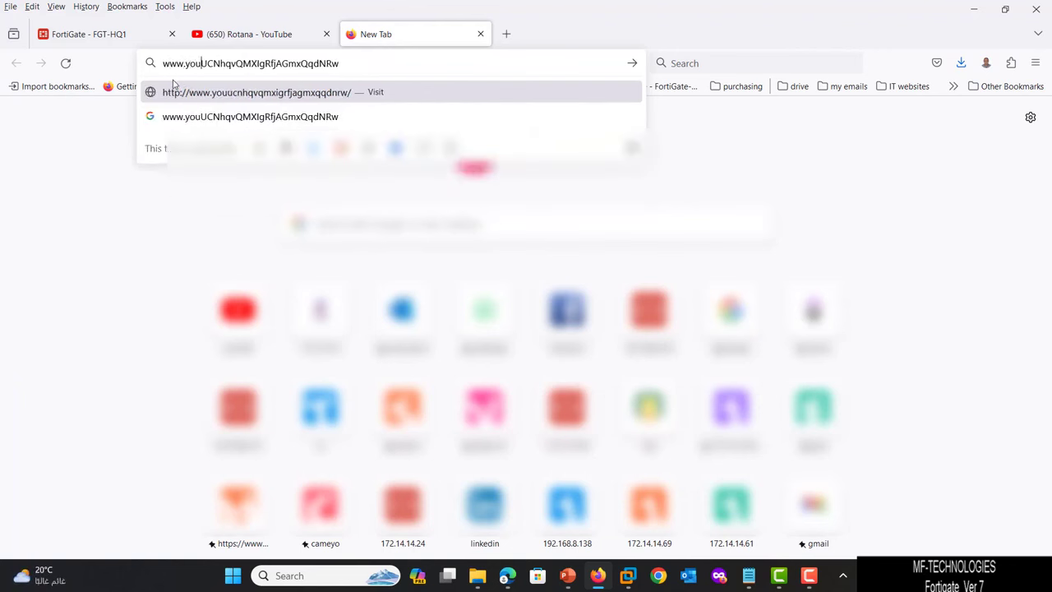
pyautogui.write('ub')
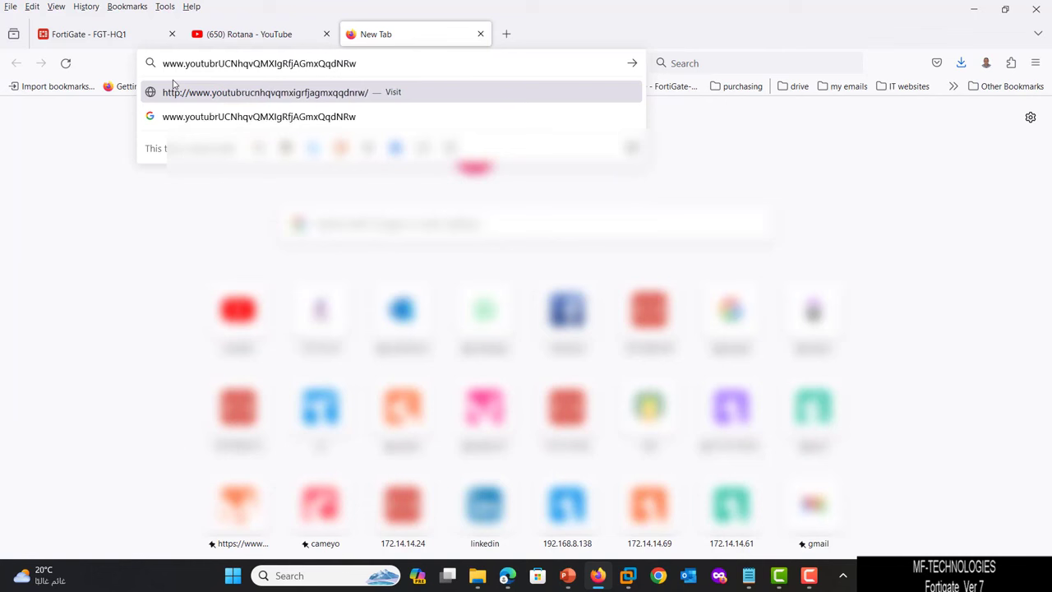
pyautogui.write('e.com')
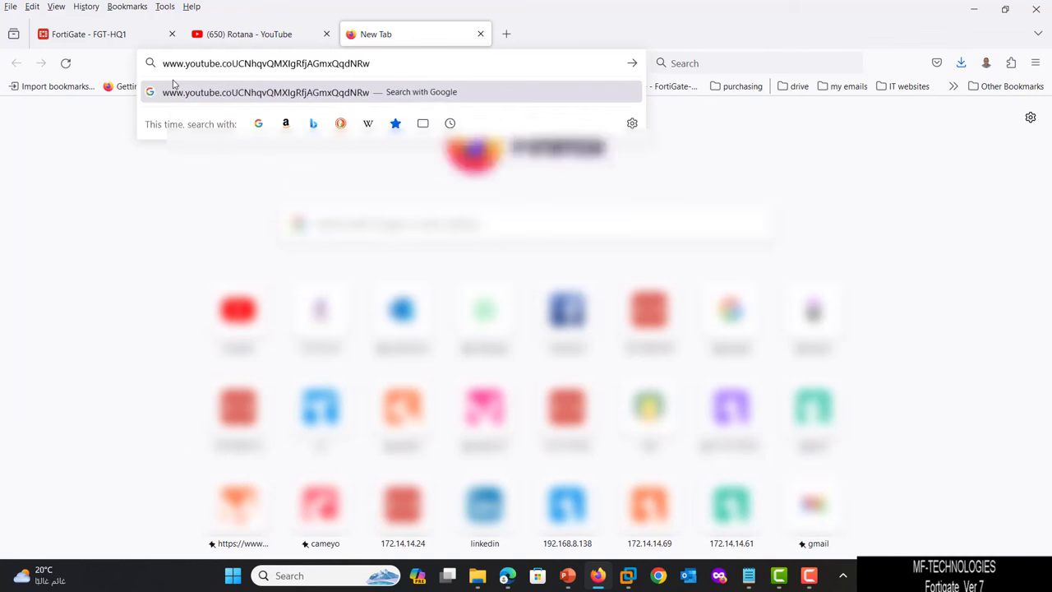
pyautogui.write('/chan')
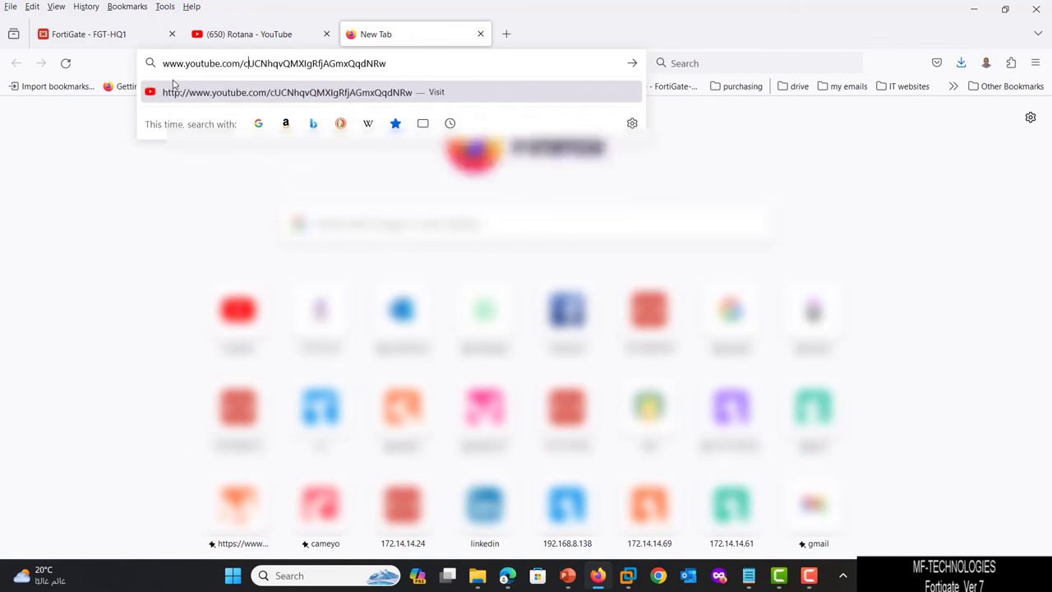
pyautogui.write('nel')
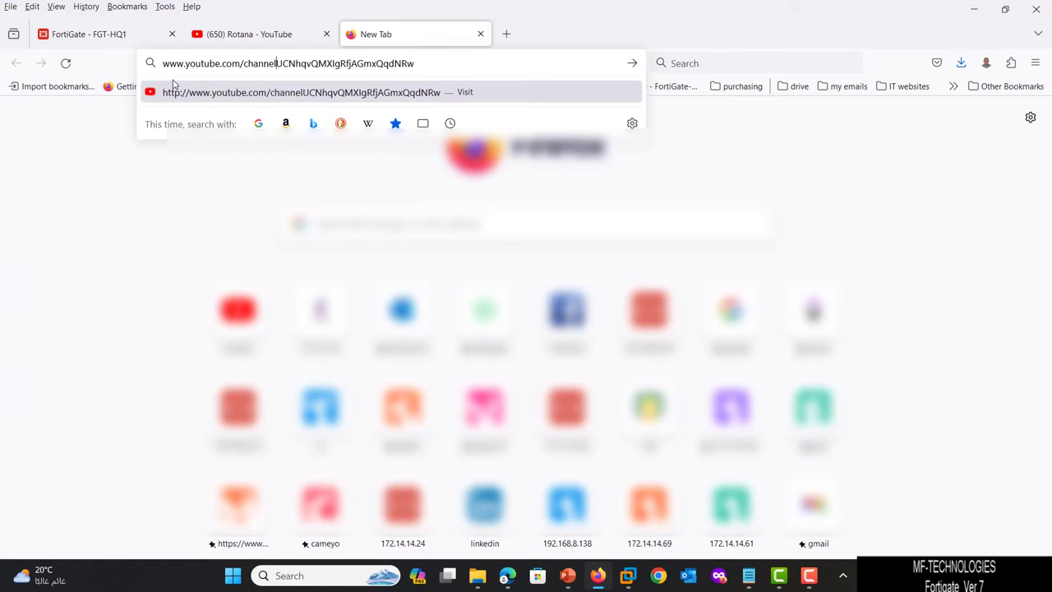
pyautogui.write('/')
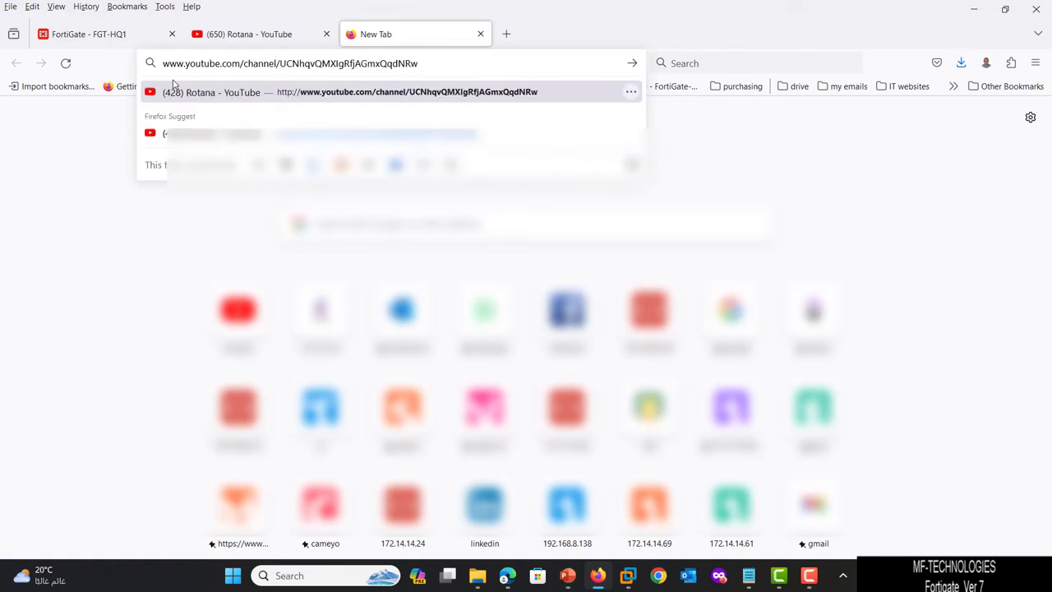
pyautogui.press('Return')
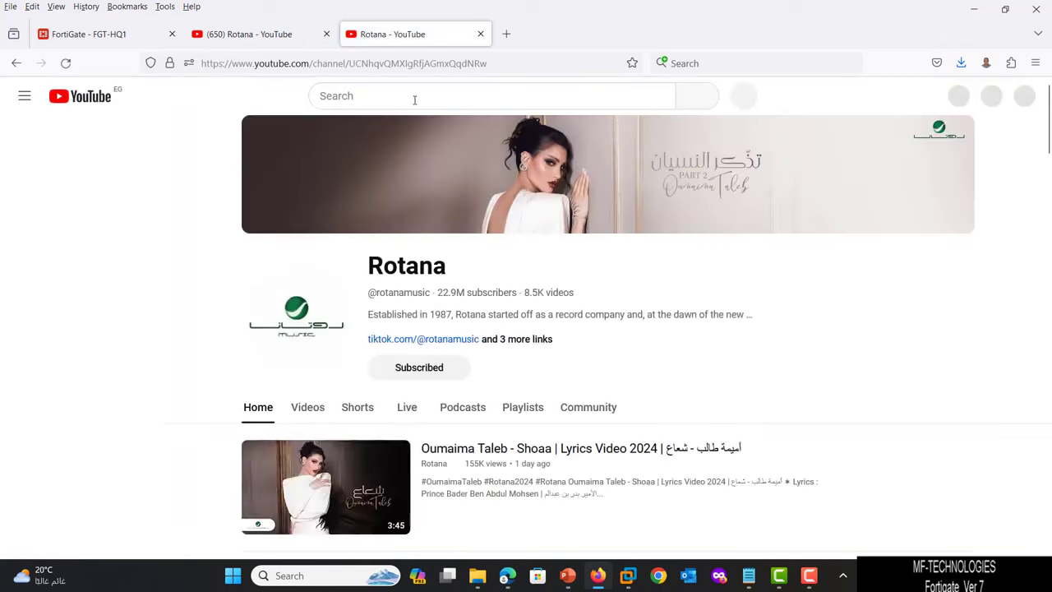
# - Copy the channel-ID address and return to FortiGate's New URL Filter dialog
pyautogui.moveTo(498, 65); pyautogui.dragTo(265, 74)
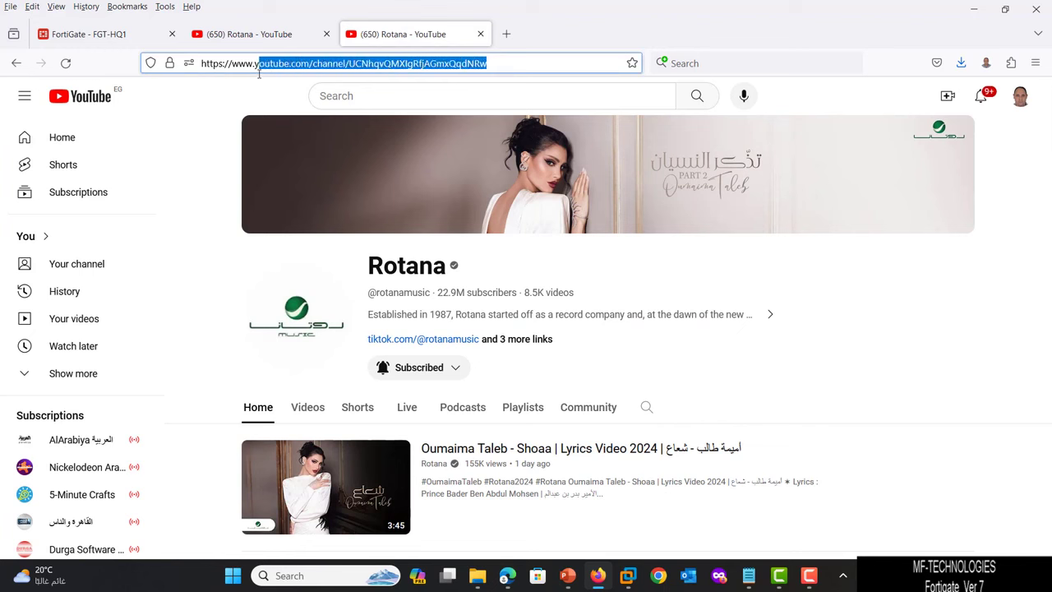
pyautogui.rightClick(258, 71)
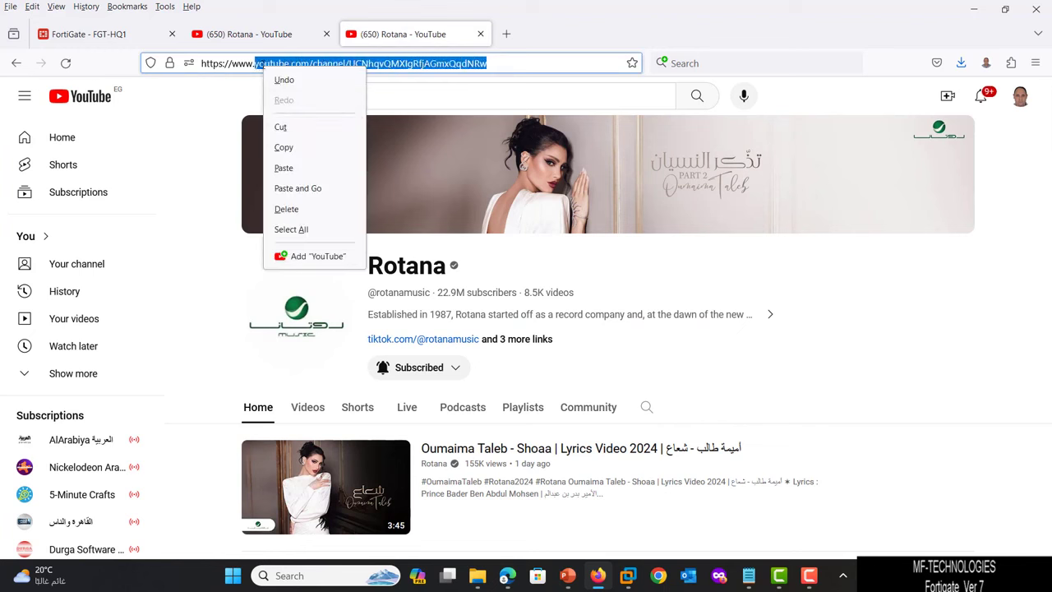
pyautogui.click(321, 147)
pyautogui.click(89, 34)
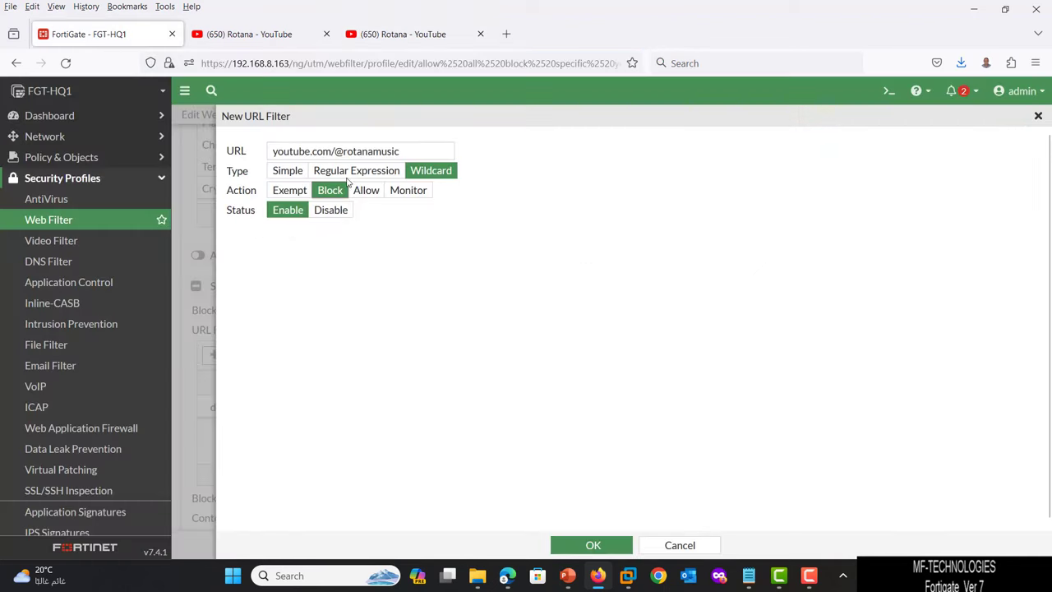
# - Replace the filter URL with the youtube.com/channel/ address and save it as a Wildcard Block entry
pyautogui.tripleClick(359, 153)
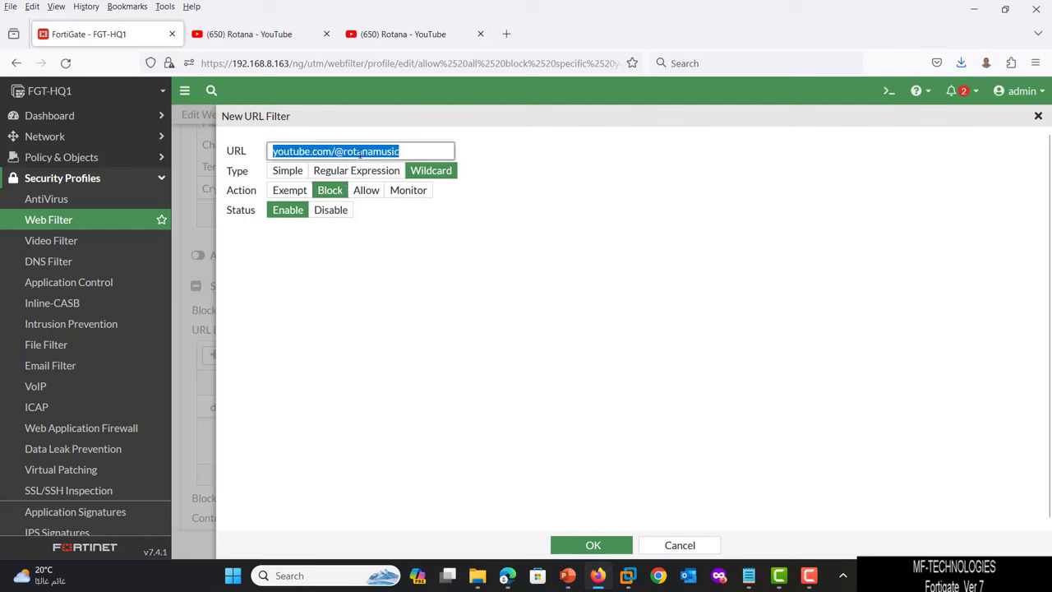
pyautogui.rightClick(359, 152)
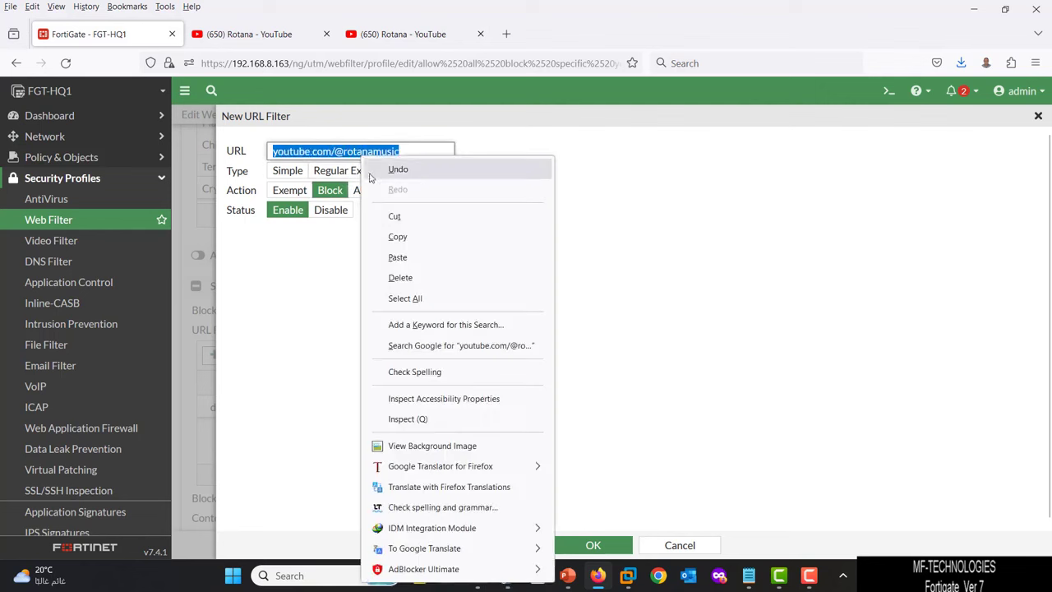
pyautogui.click(391, 255)
pyautogui.click(448, 286)
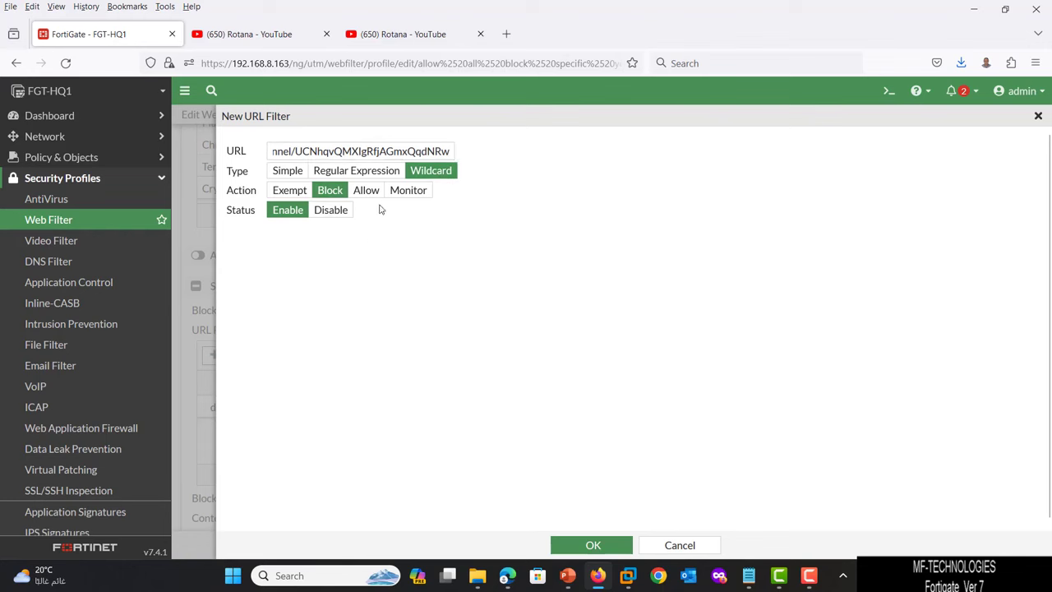
pyautogui.click(592, 545)
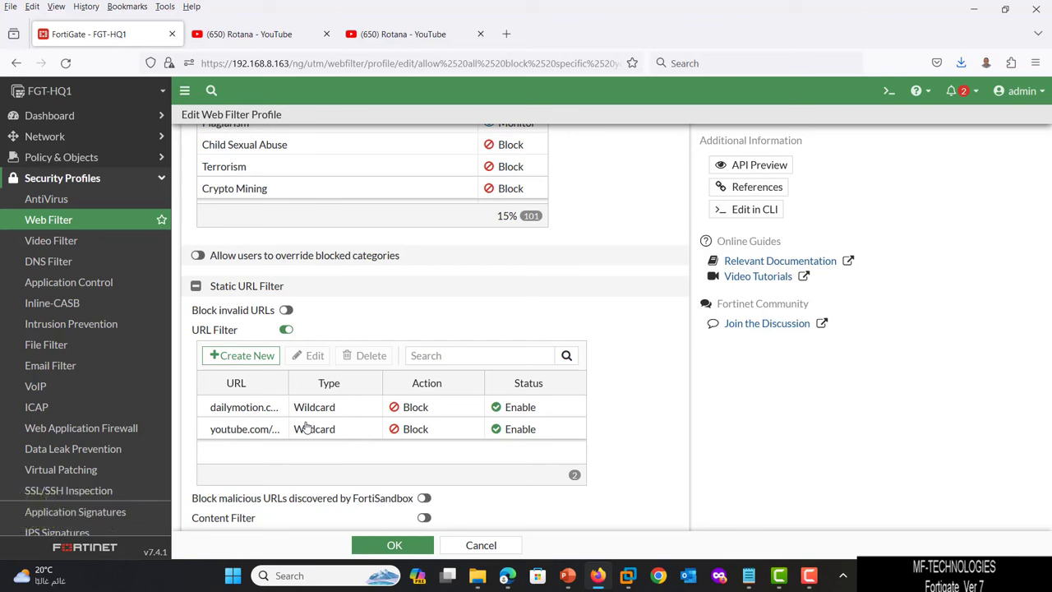
pyautogui.click(415, 34)
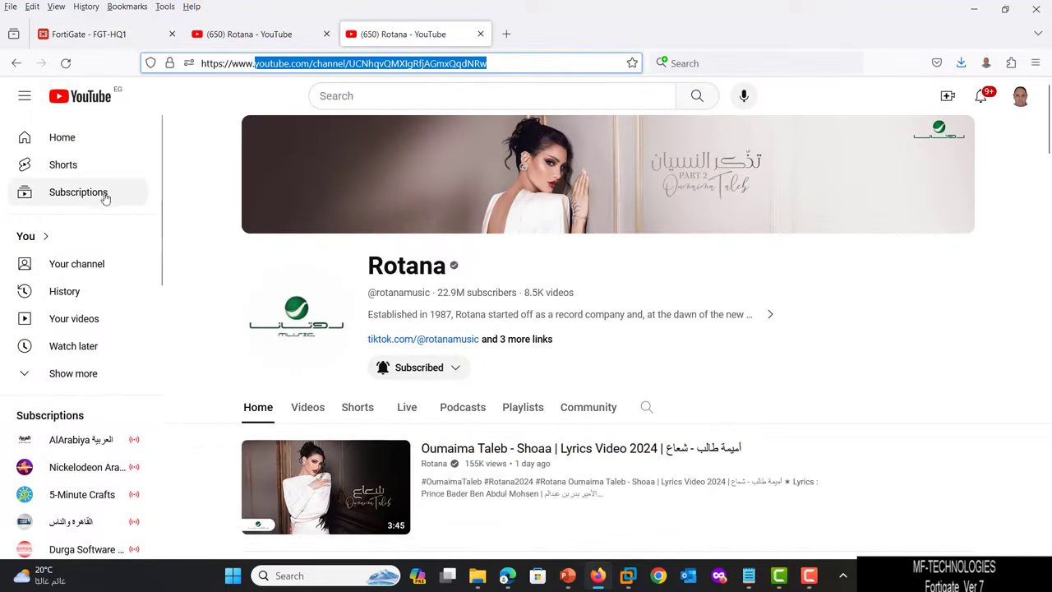
# - Open the MAD Media video '180' from YouTube home, pause it and copy youtube.com/watch?v=SayuN6Xdyvo
pyautogui.click(57, 138)
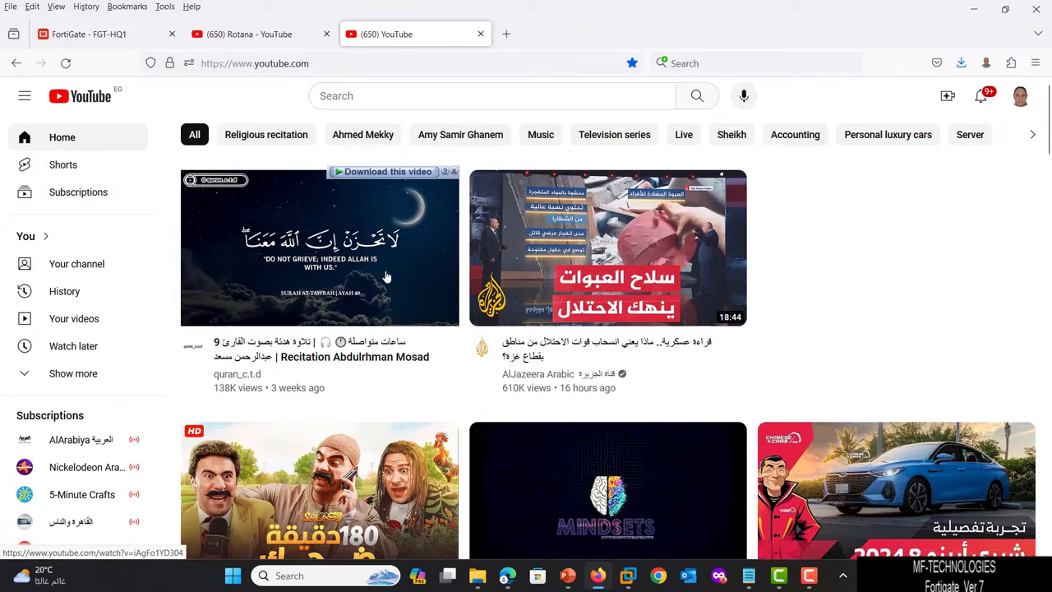
pyautogui.scroll(-3, 598, 294)
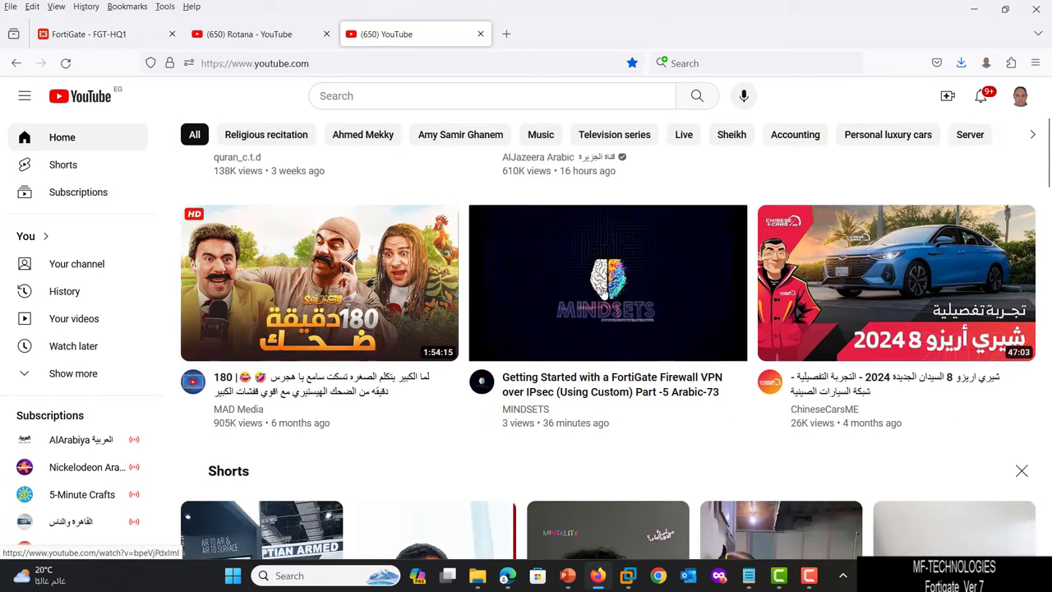
pyautogui.scroll(-3, 411, 267)
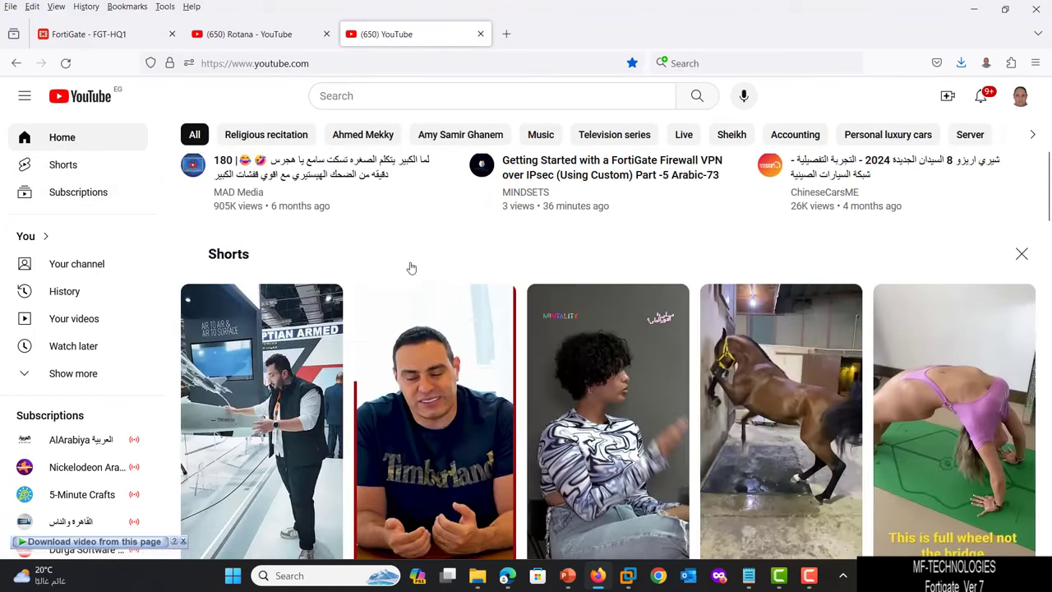
pyautogui.scroll(-1, 412, 268)
pyautogui.scroll(4, 370, 272)
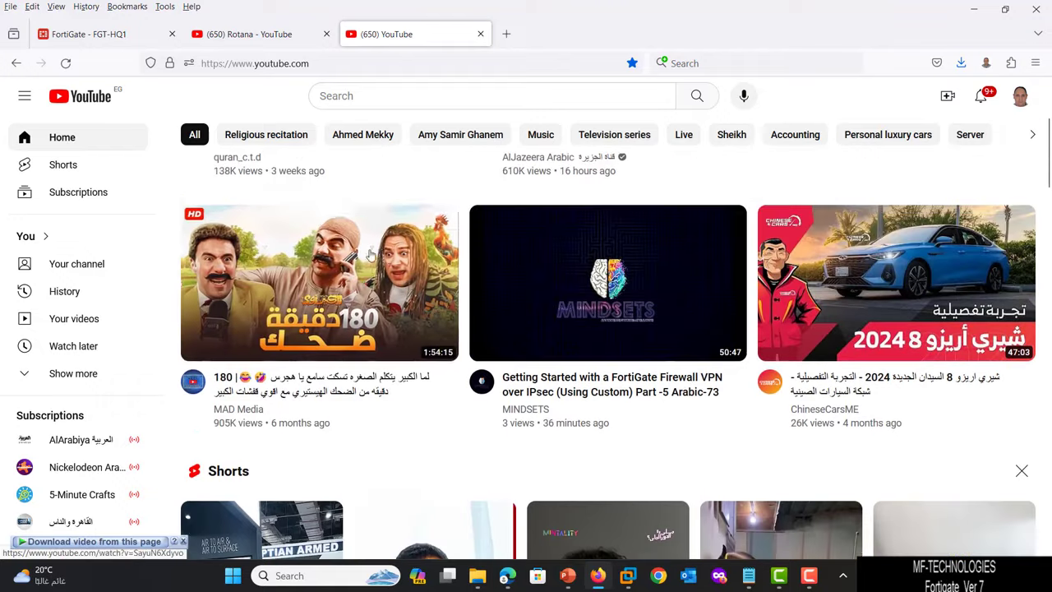
pyautogui.click(326, 273)
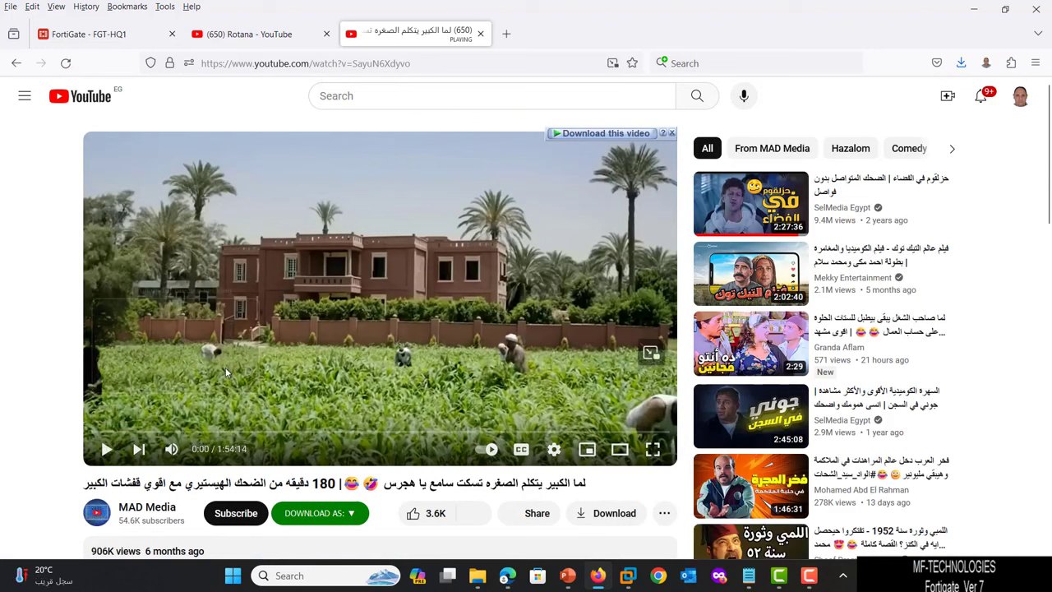
pyautogui.click(107, 449)
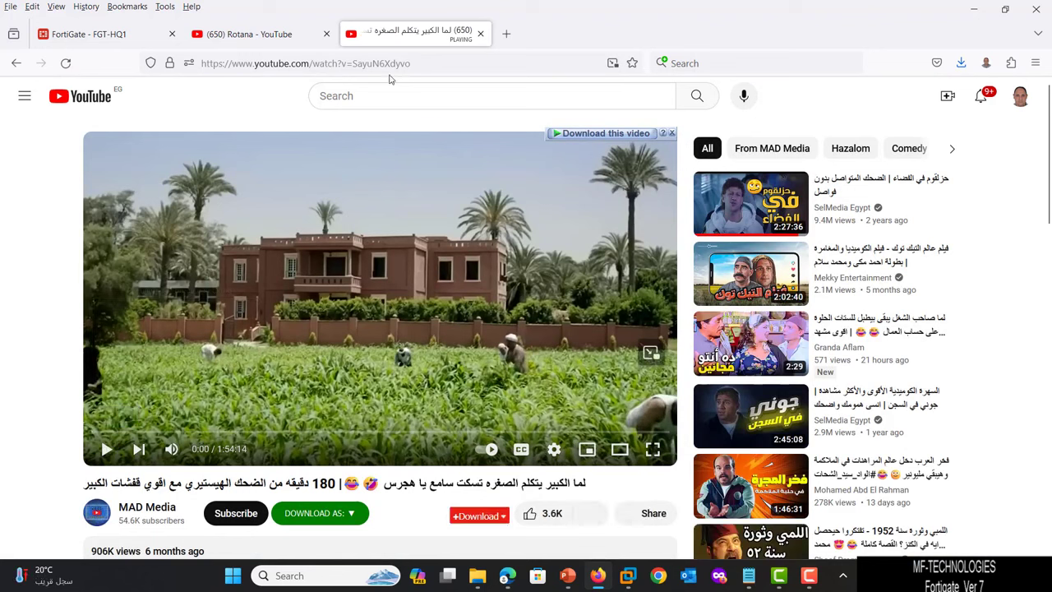
pyautogui.moveTo(412, 66); pyautogui.dragTo(254, 71)
pyautogui.rightClick(270, 67)
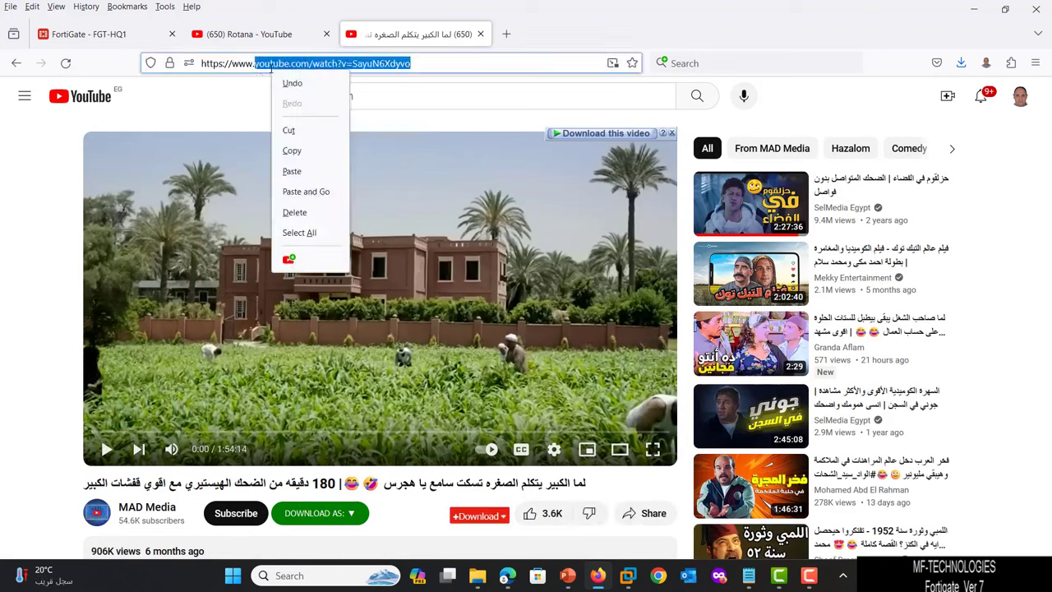
pyautogui.click(312, 154)
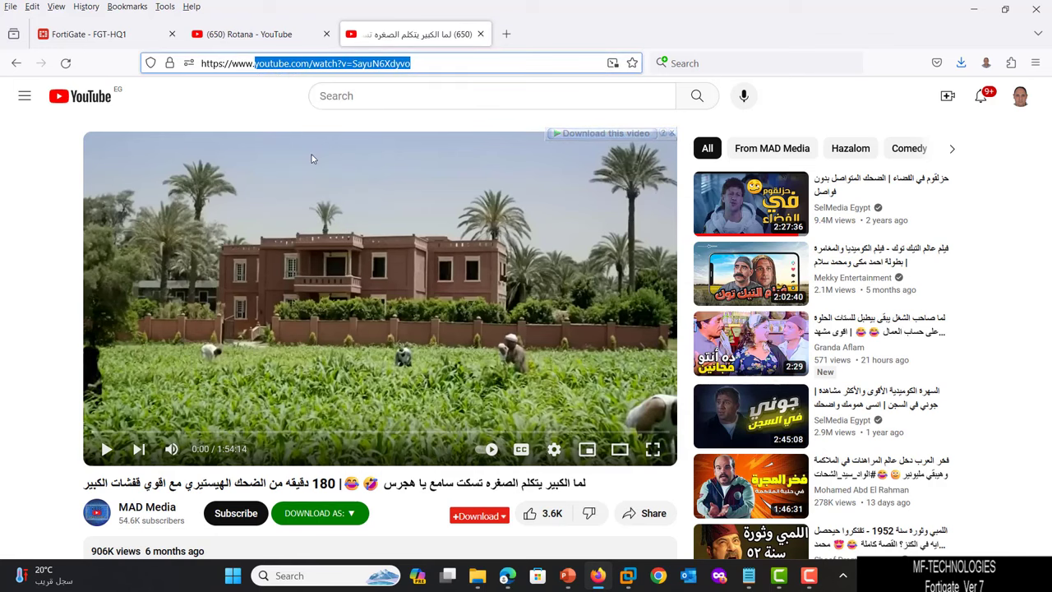
# - Add youtube.com/watch?v=SayuN6Xdyvo to the Static URL Filter as a Wildcard Block entry, then widen the URL column
pyautogui.click(88, 37)
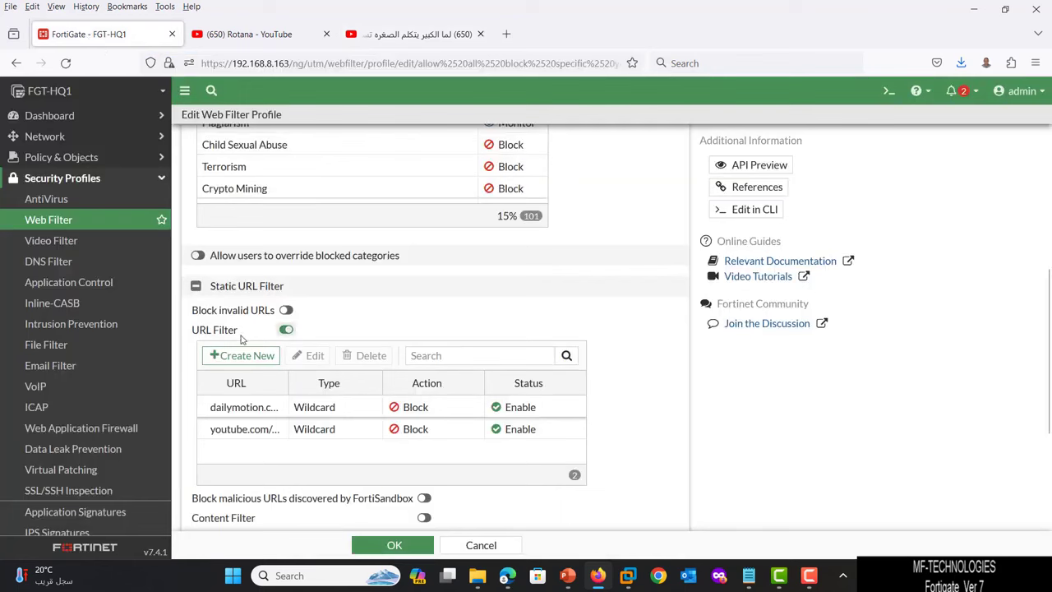
pyautogui.click(254, 362)
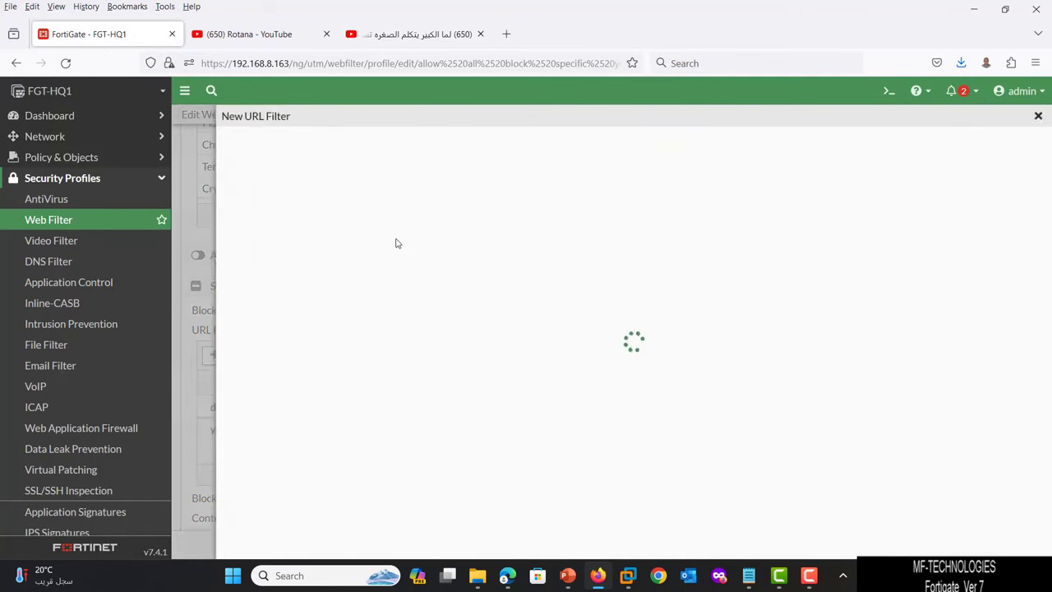
pyautogui.click(343, 150)
pyautogui.rightClick(344, 152)
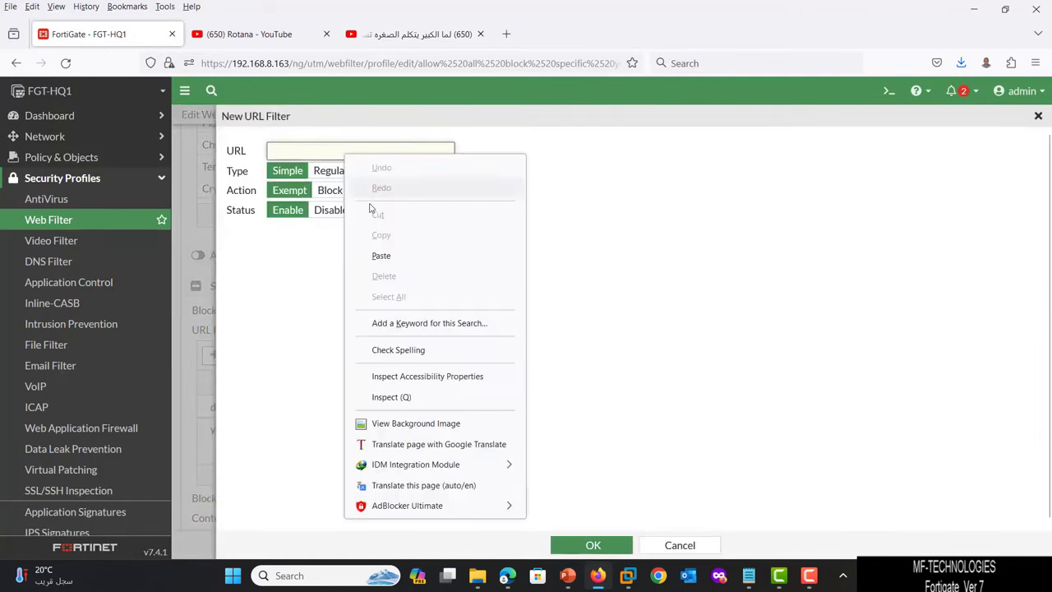
pyautogui.click(402, 258)
pyautogui.click(432, 170)
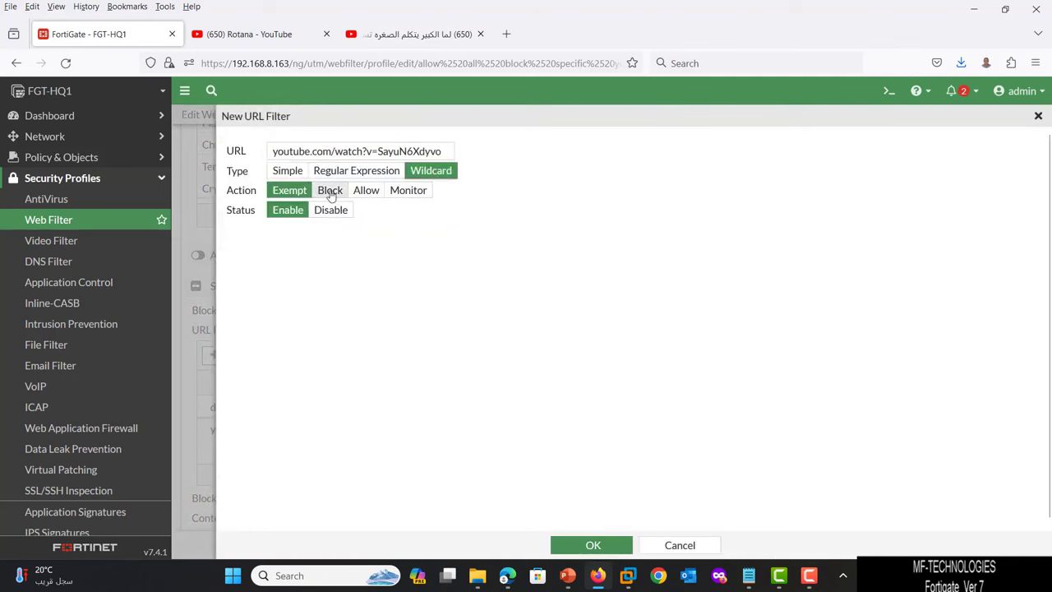
pyautogui.click(330, 191)
pyautogui.click(591, 547)
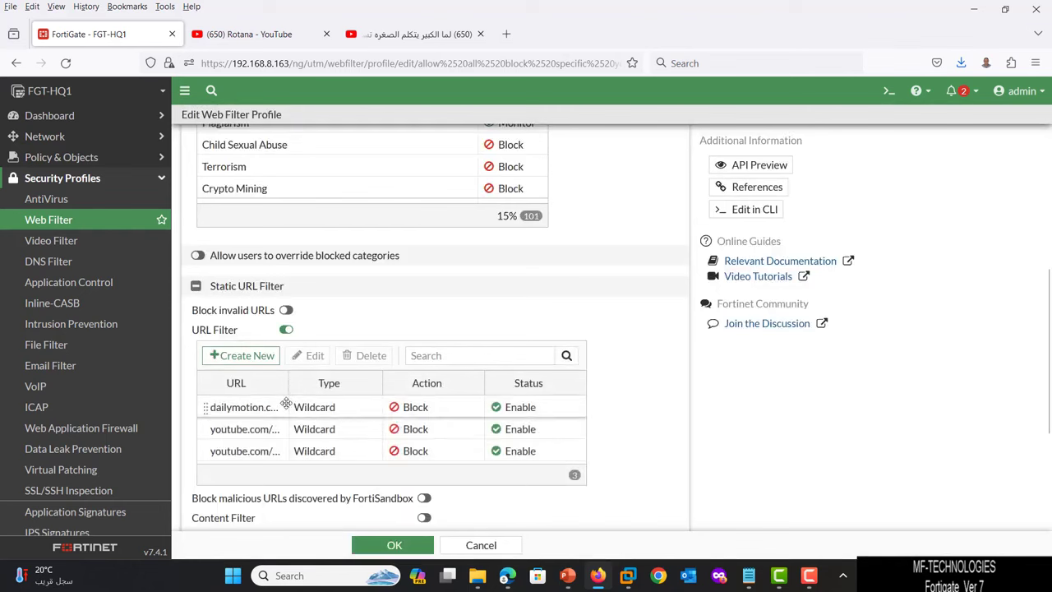
pyautogui.doubleClick(287, 384)
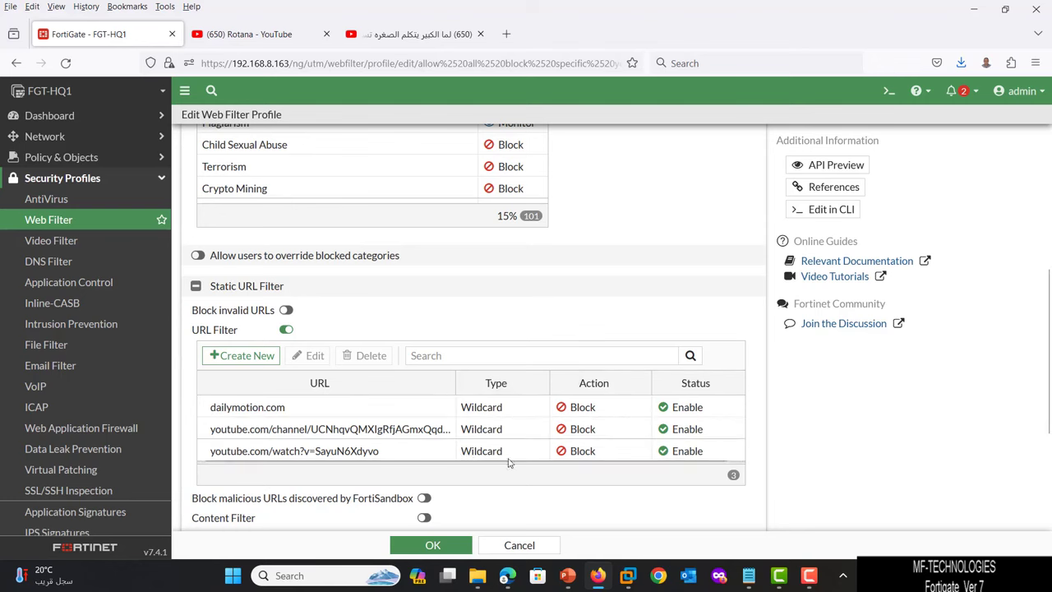
# - Page back two slides in PowerPoint to slide 2162, Example 2 objectives, then minimize it
pyautogui.moveTo(569, 577)
pyautogui.click(567, 508)
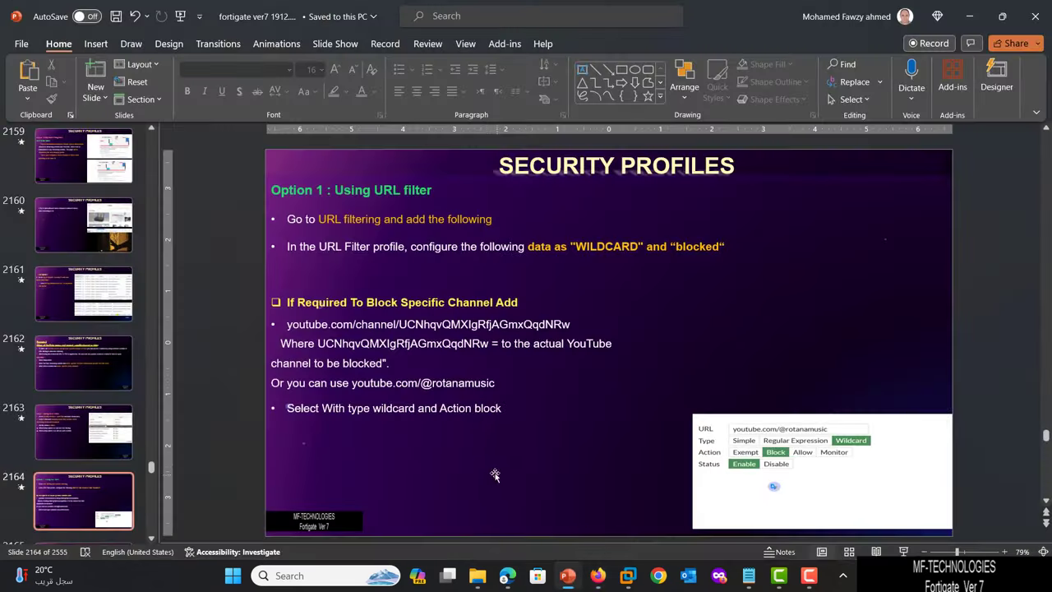
pyautogui.press('pageup')
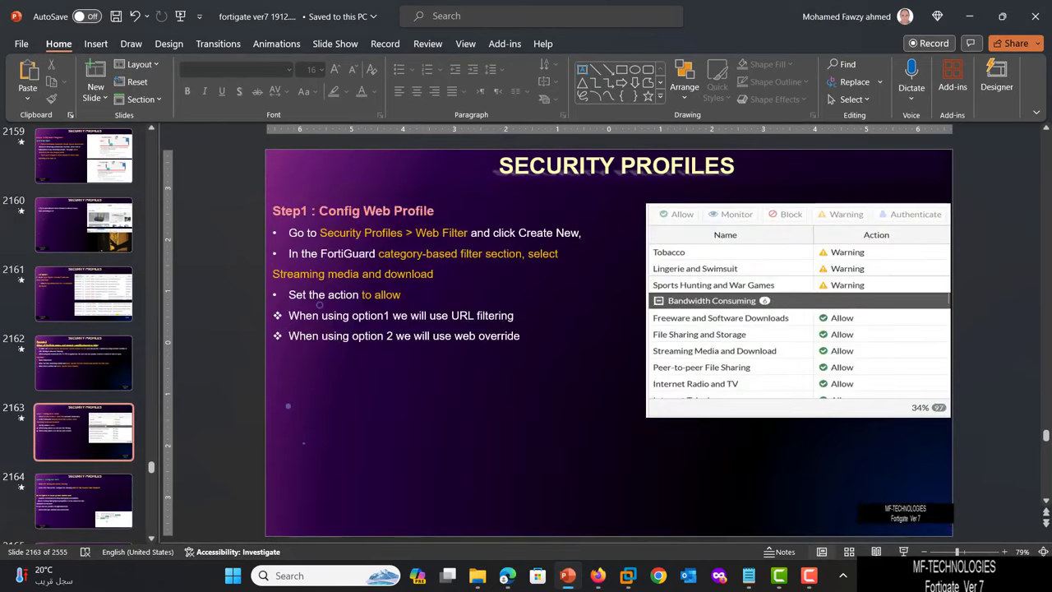
pyautogui.press('pageup')
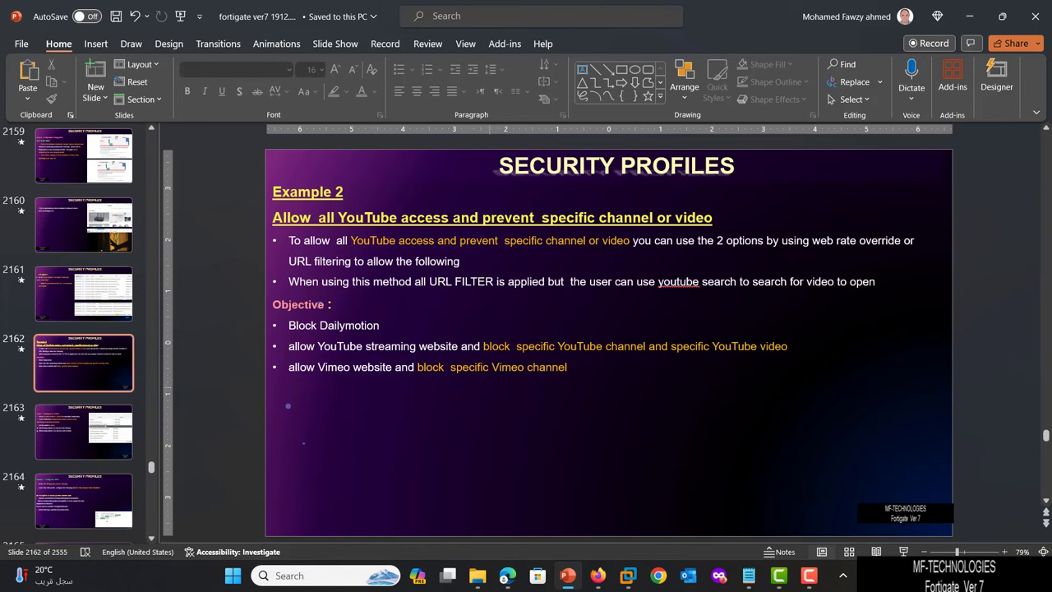
pyautogui.click(970, 16)
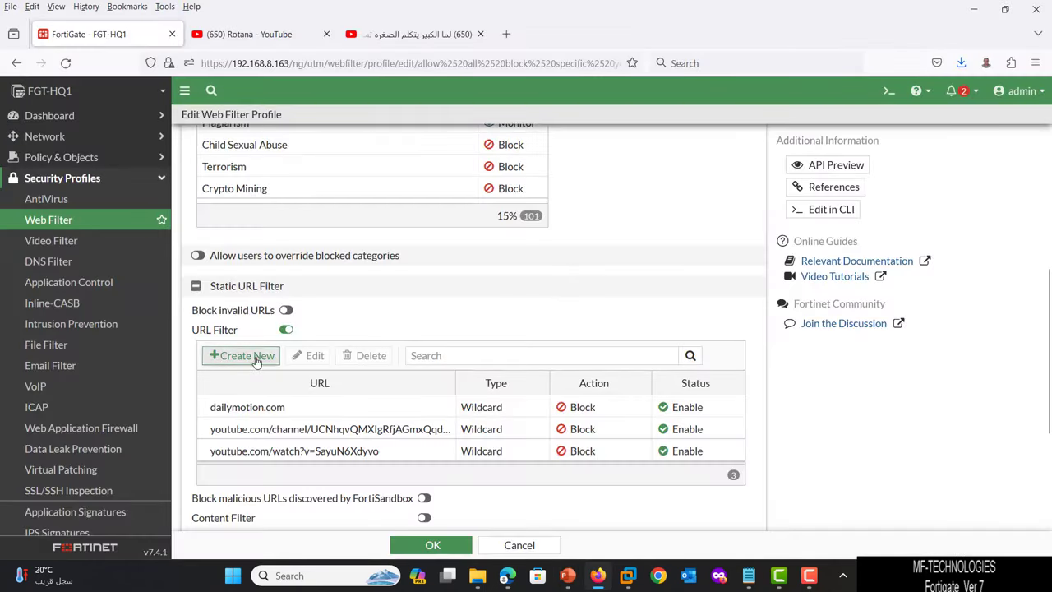
# - Create a URL filter entry for vimeo.com/sophos with Type Wildcard and Action Block
pyautogui.click(243, 355)
pyautogui.click(340, 152)
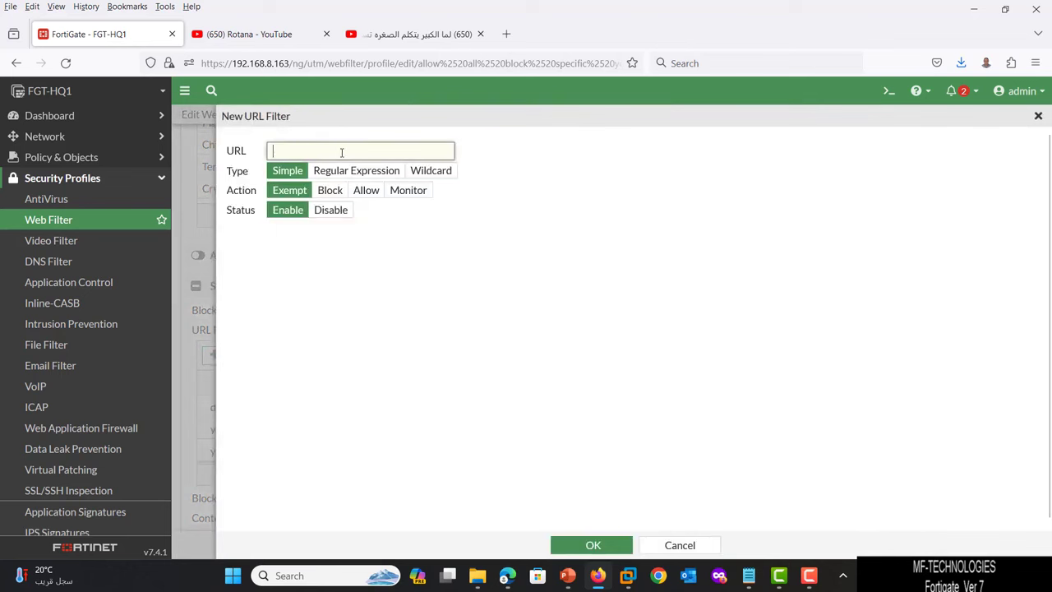
pyautogui.write('vimeo')
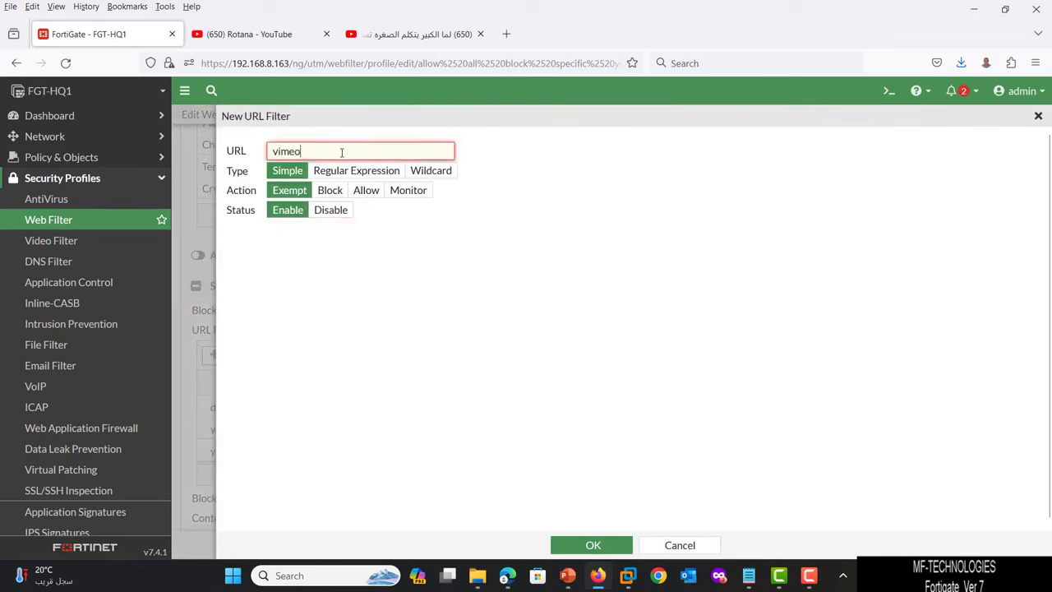
pyautogui.write('.com/sophos')
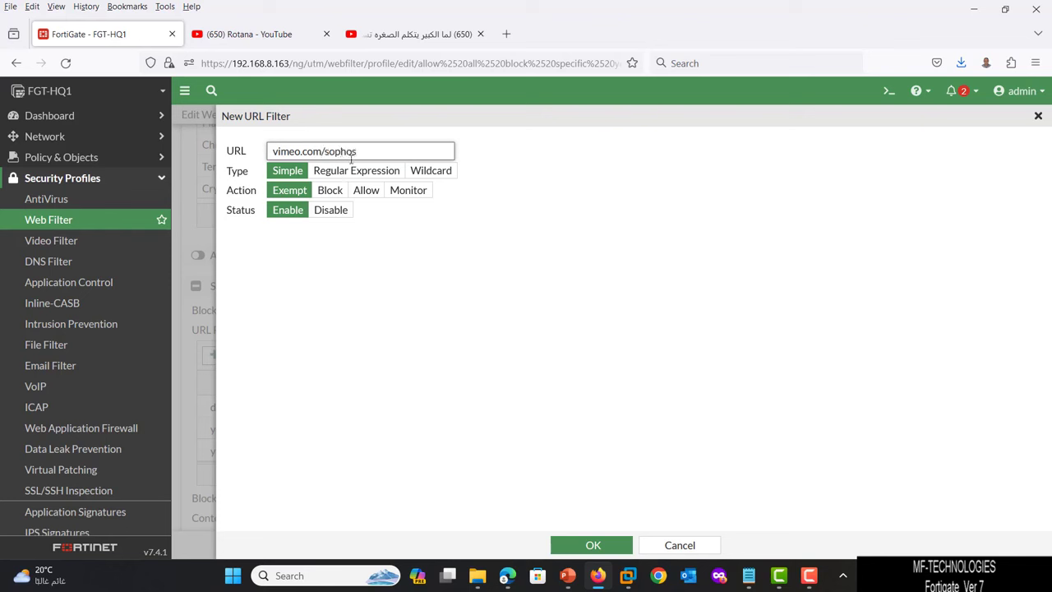
pyautogui.click(423, 170)
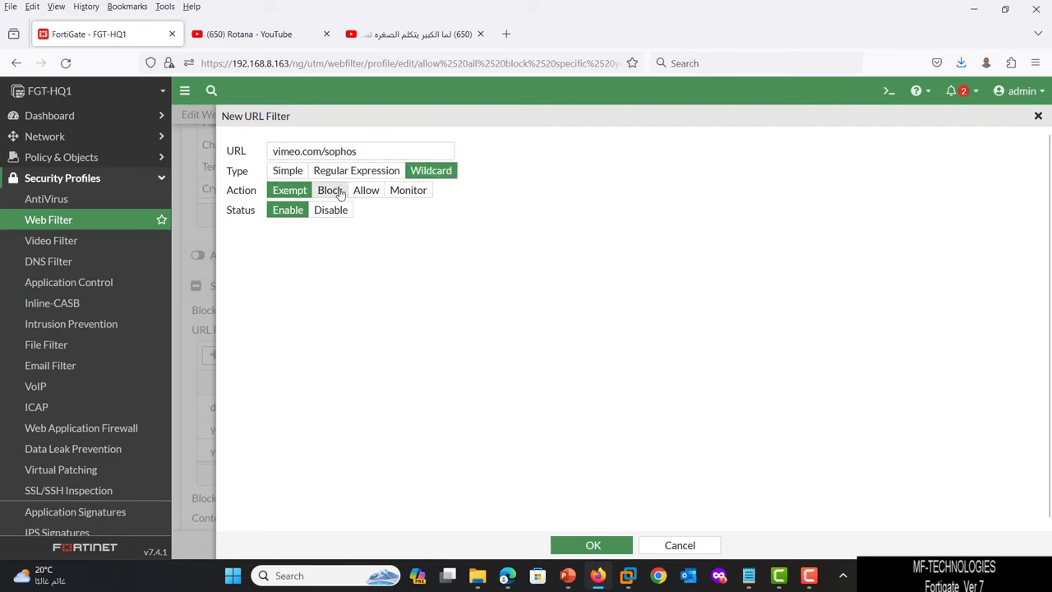
pyautogui.click(331, 190)
pyautogui.moveTo(620, 573)
pyautogui.click(605, 546)
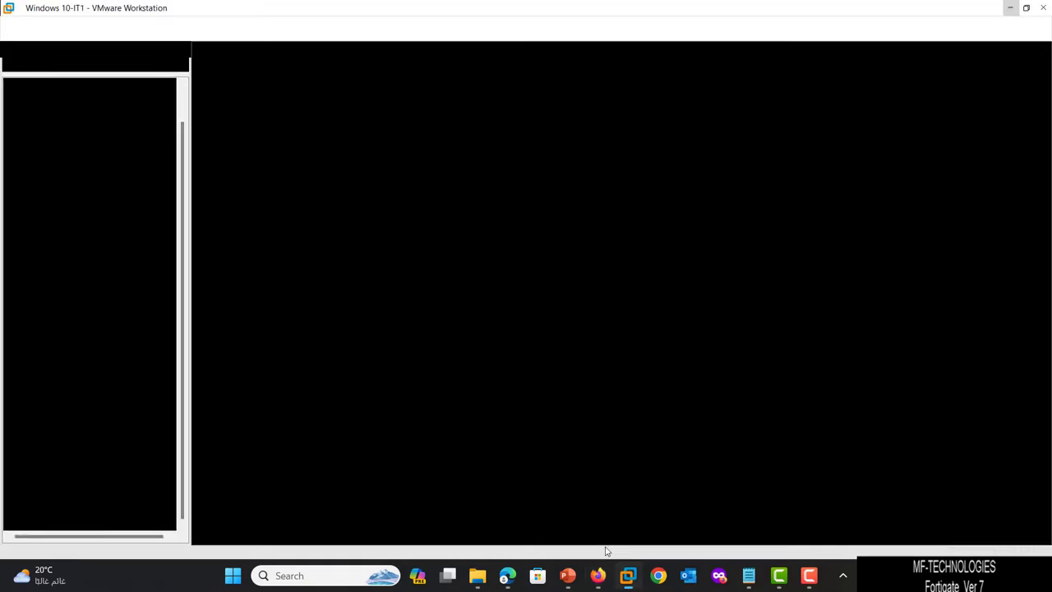
pyautogui.click(1010, 10)
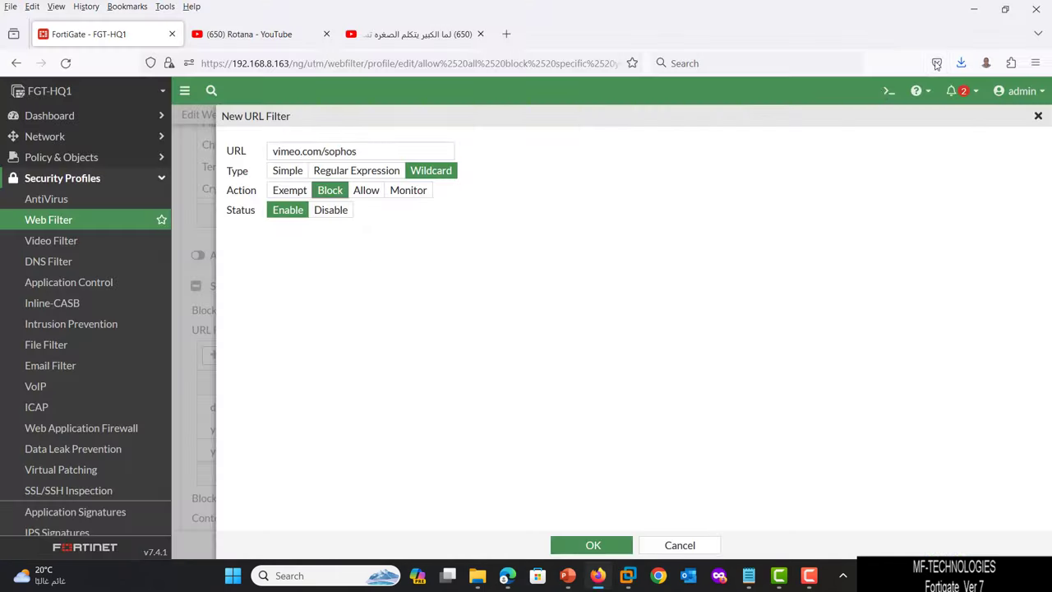
pyautogui.click(571, 544)
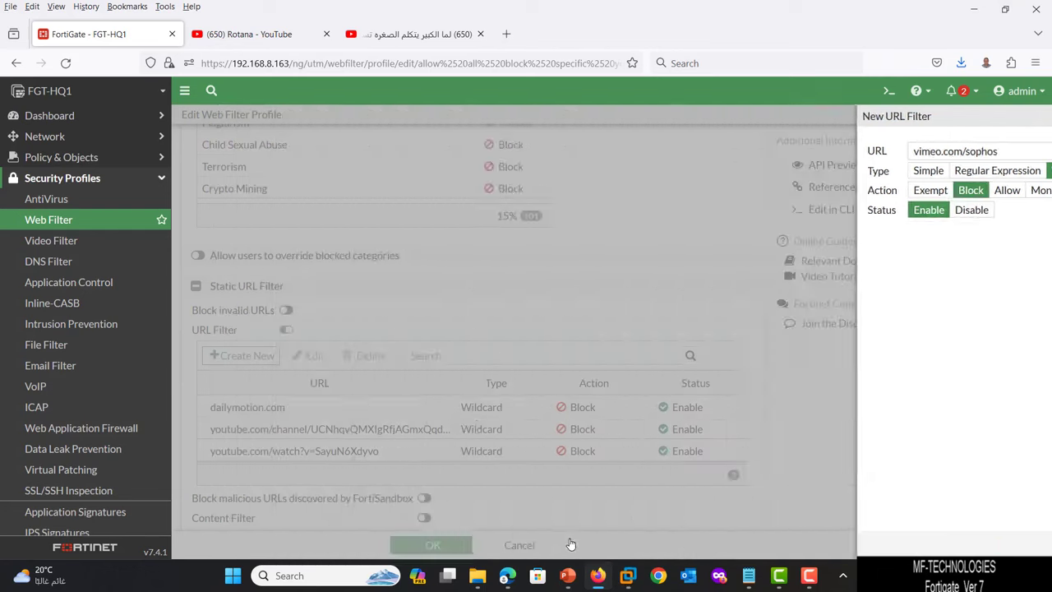
pyautogui.scroll(-2, 493, 298)
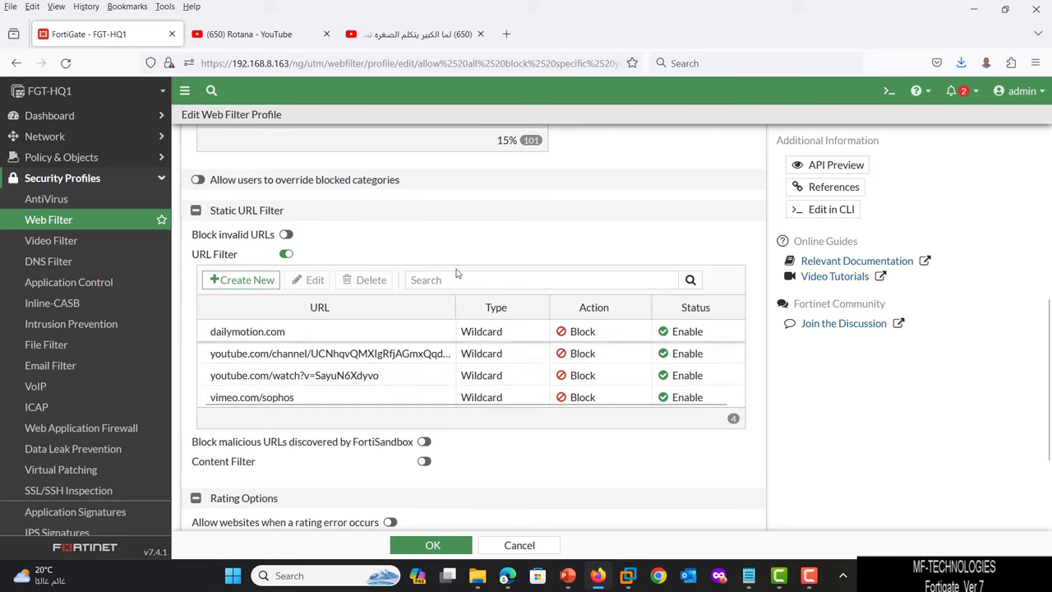
# - Save the web filter profile with its four URL blocks and go to Policy & Objects > Firewall Policy
pyautogui.scroll(4, 448, 273)
pyautogui.scroll(1, 382, 217)
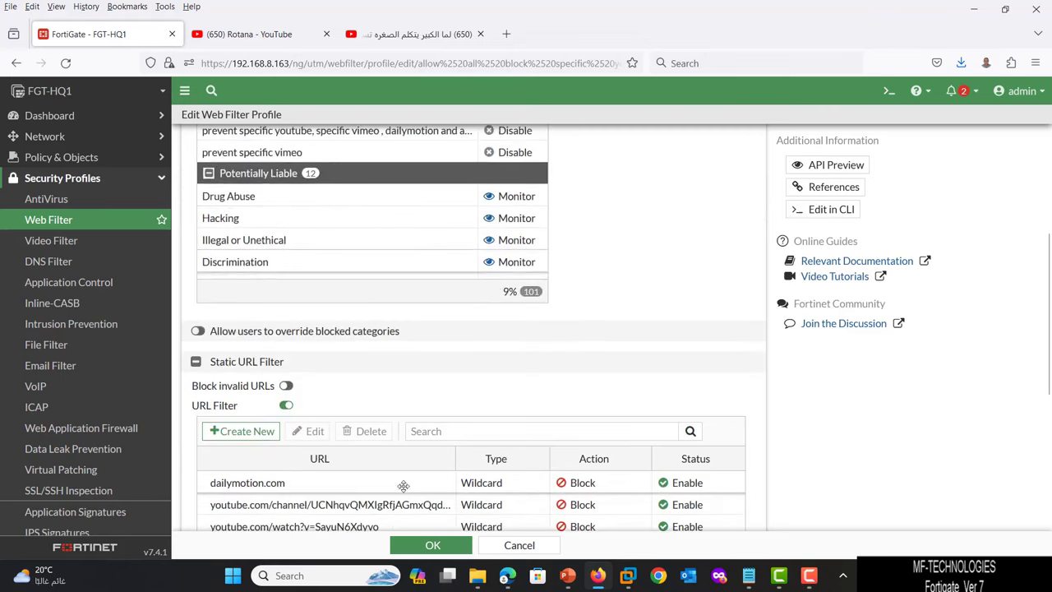
pyautogui.click(425, 546)
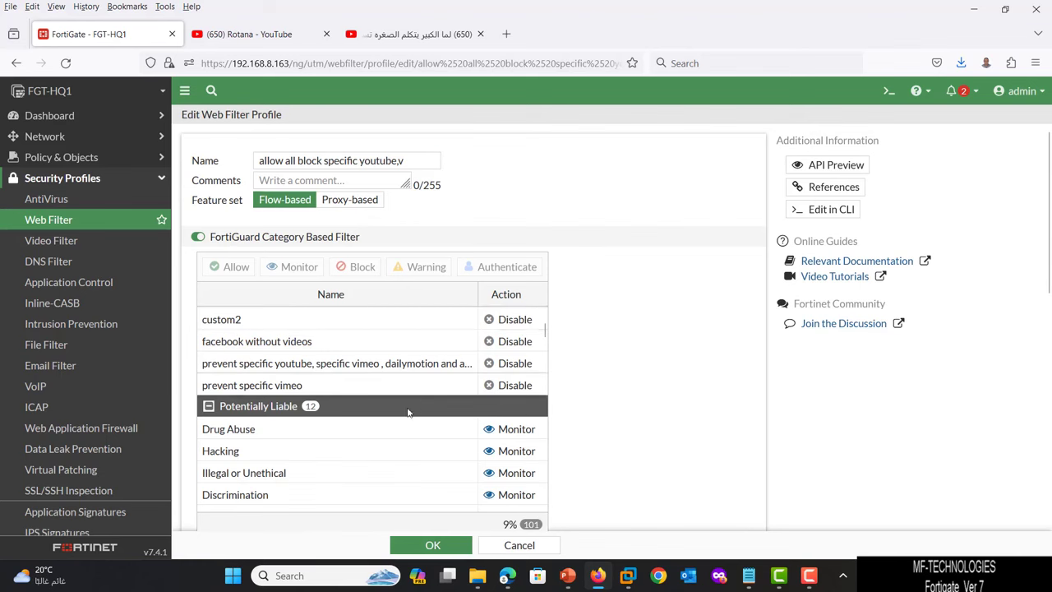
pyautogui.click(429, 545)
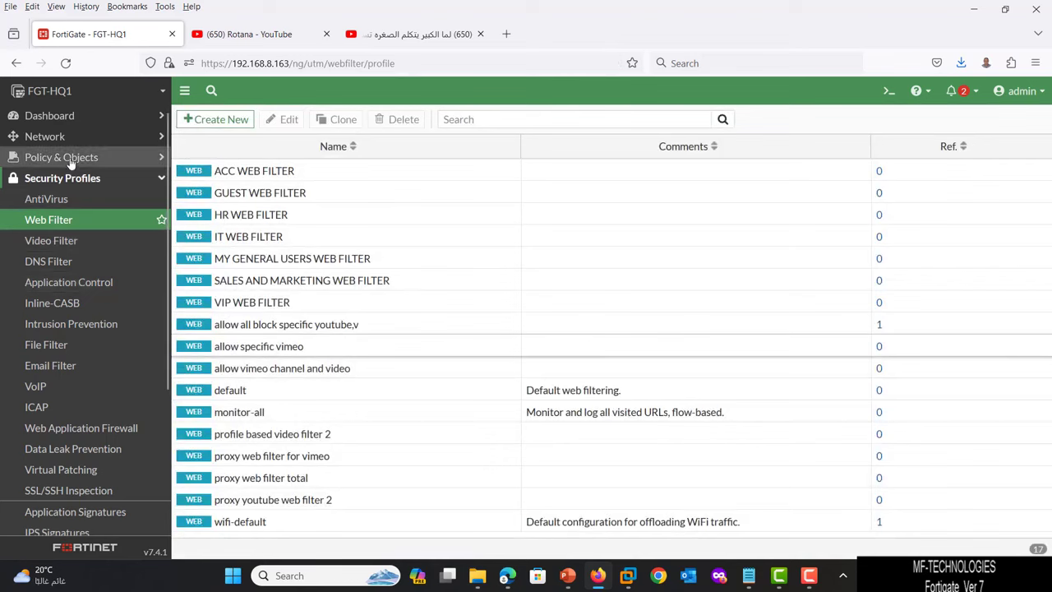
pyautogui.click(70, 159)
pyautogui.click(59, 185)
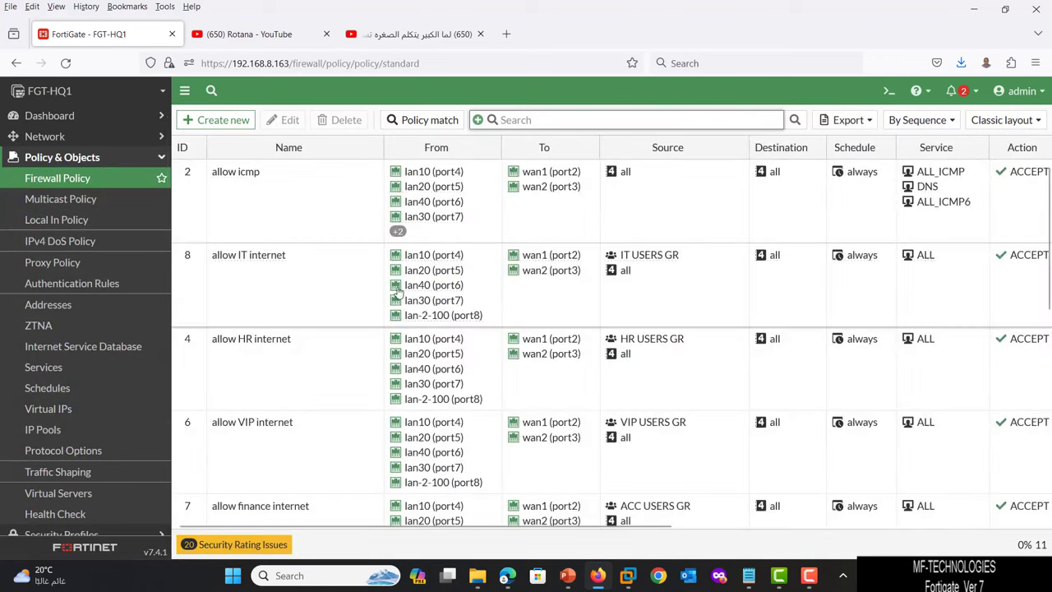
# - In the allow IT internet policy, keep the 'allow all block specific youtube,v' web filter and edit that profile
pyautogui.doubleClick(322, 278)
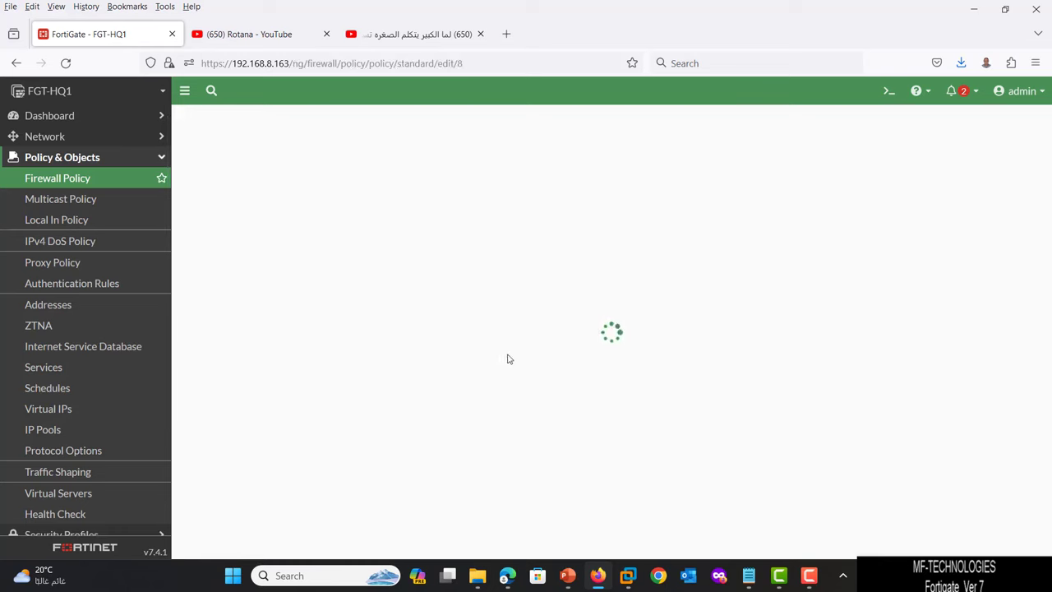
pyautogui.scroll(-5, 631, 321)
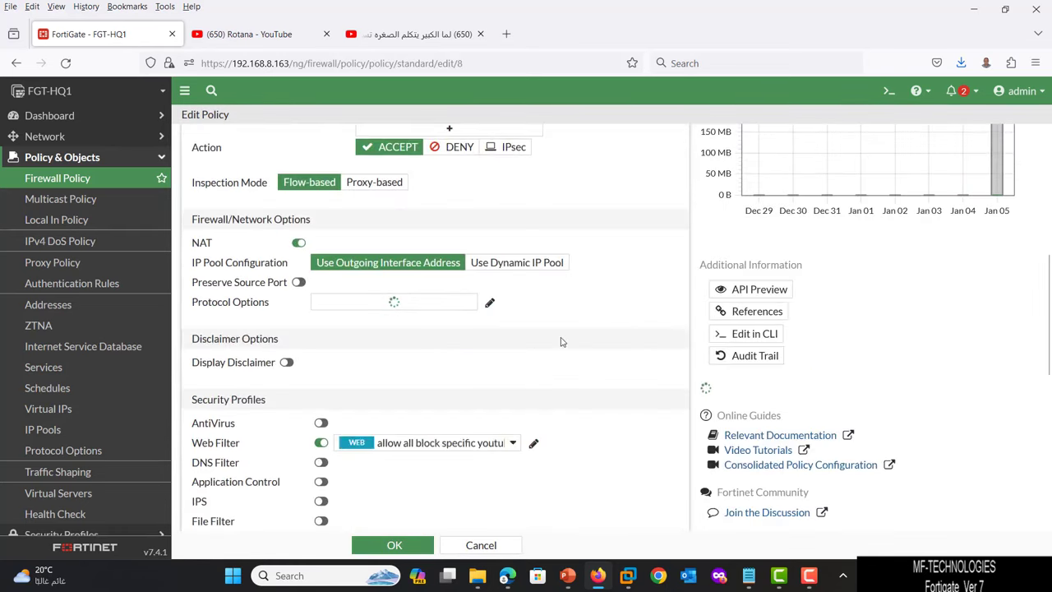
pyautogui.scroll(-3, 562, 341)
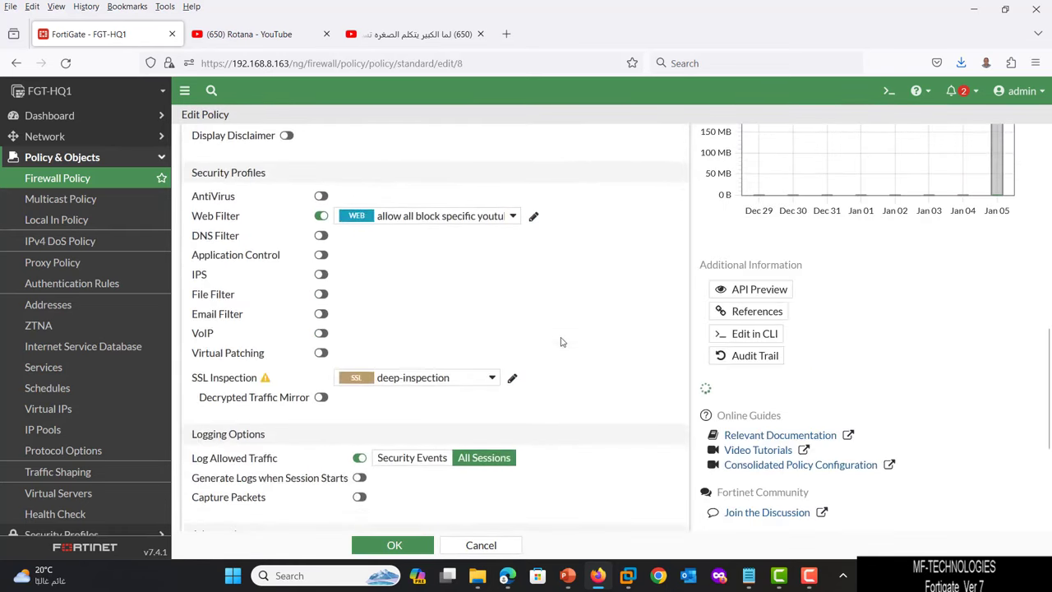
pyautogui.click(423, 215)
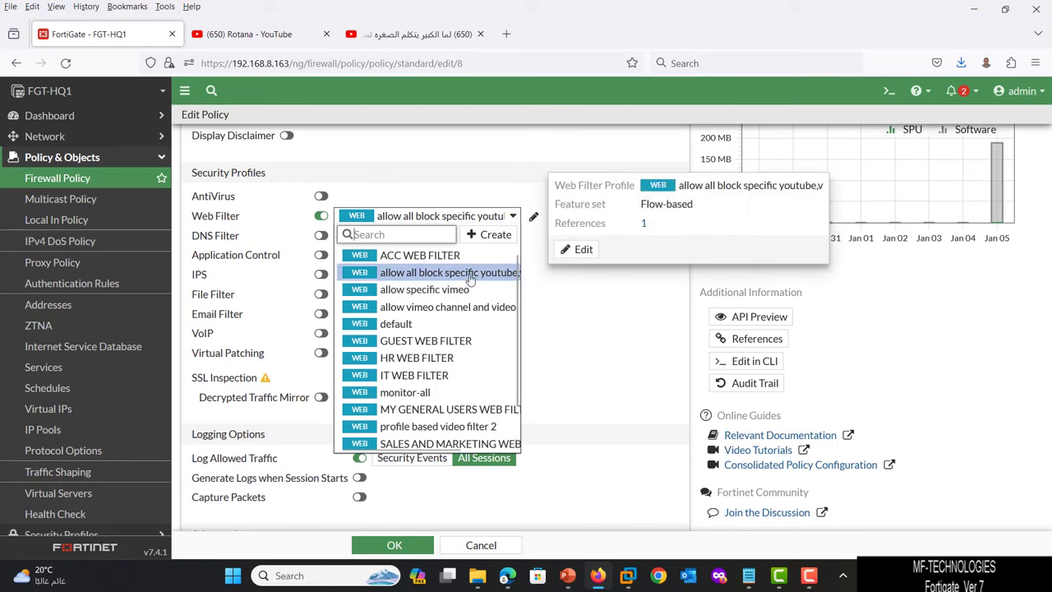
pyautogui.click(470, 273)
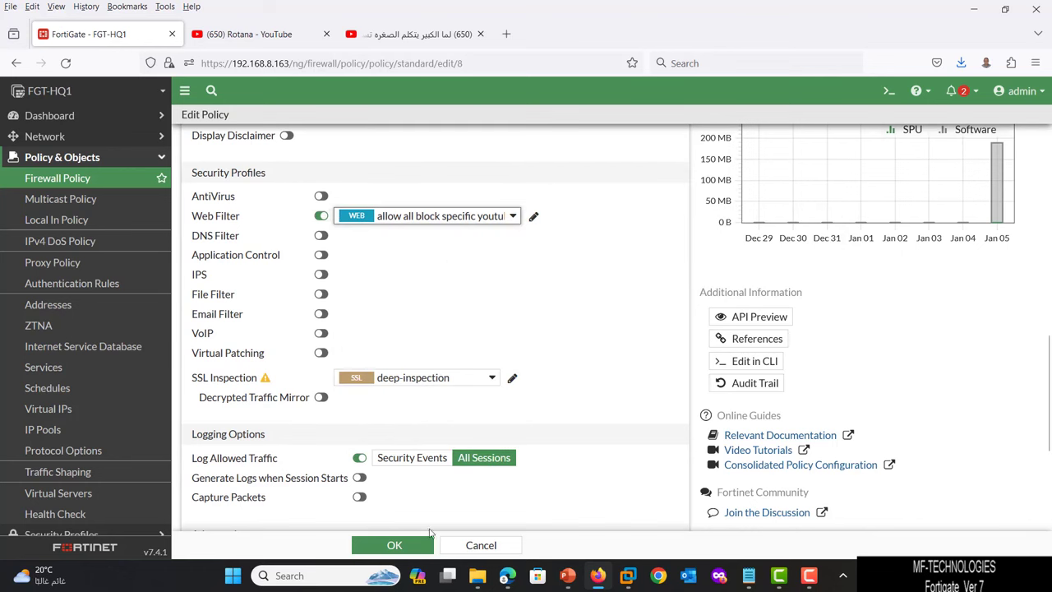
pyautogui.click(394, 545)
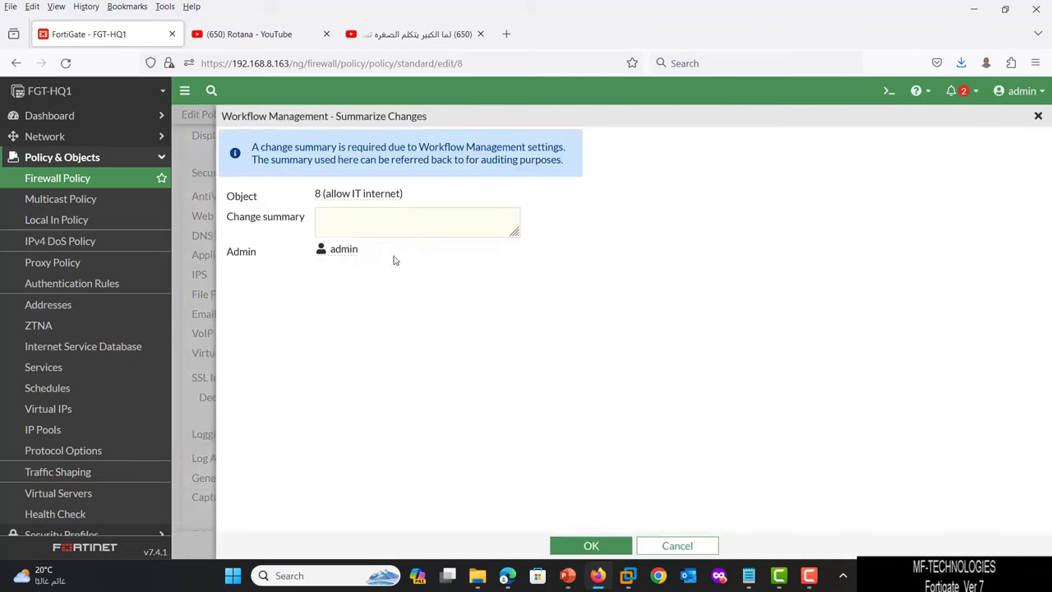
pyautogui.click(416, 225)
pyautogui.click(676, 545)
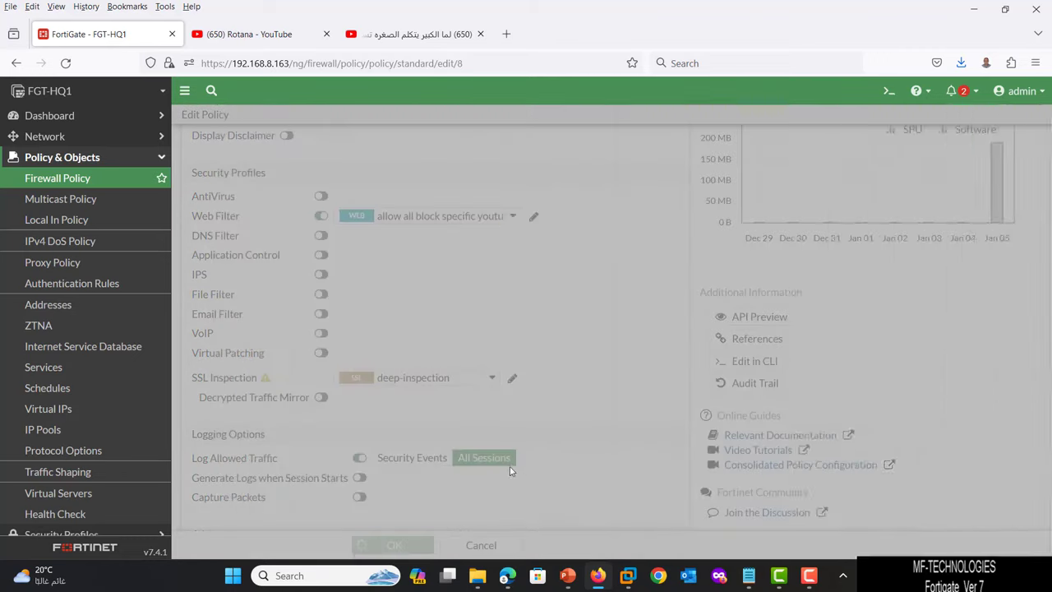
pyautogui.click(535, 216)
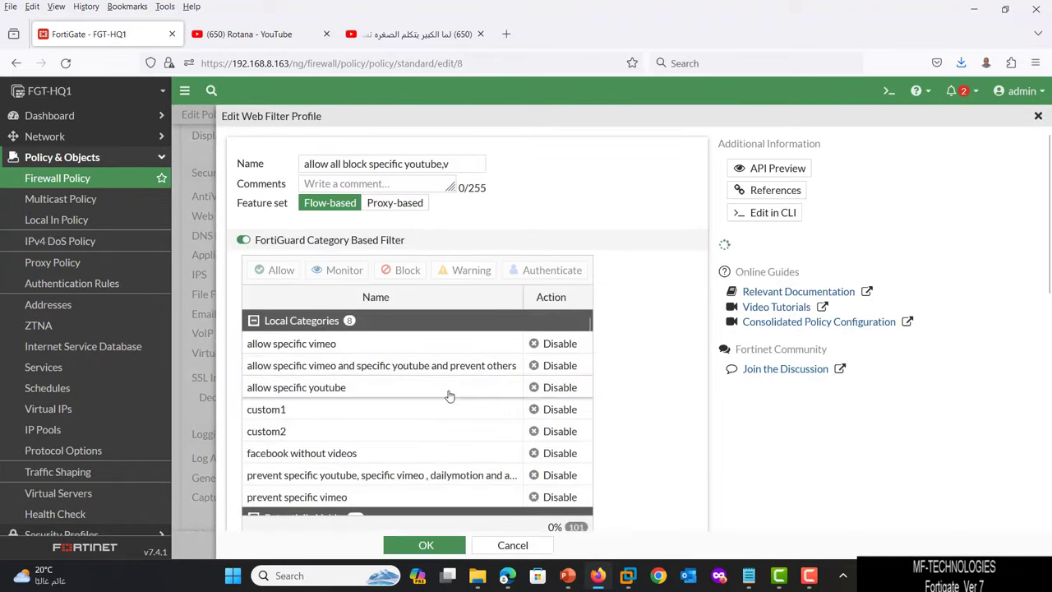
# - Review the Static URL Filter's Dailymotion, YouTube and Vimeo blocks, then cancel the profile unchanged
pyautogui.scroll(-3, 449, 396)
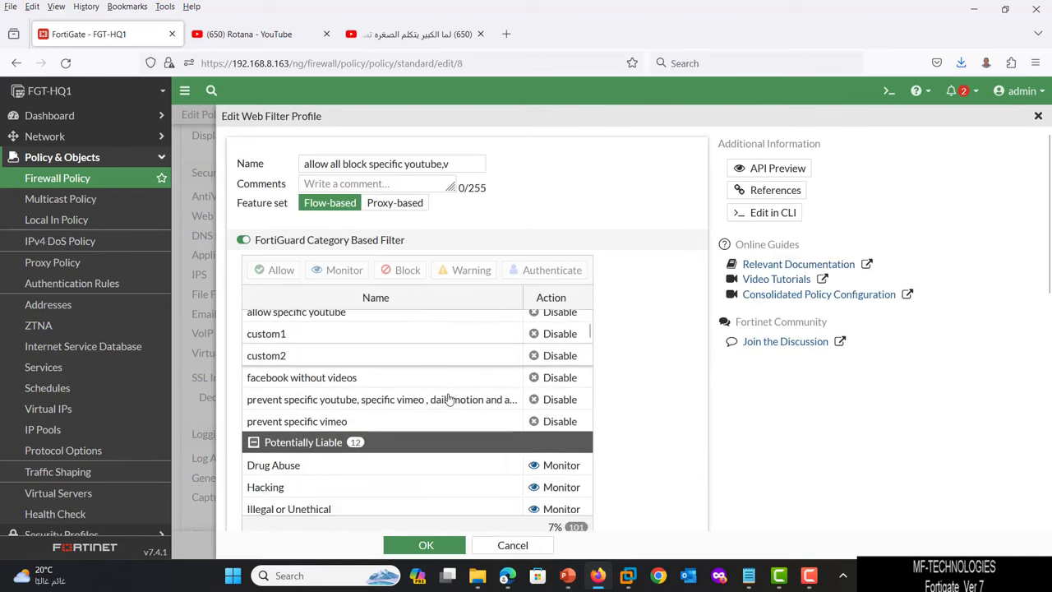
pyautogui.scroll(3, 450, 396)
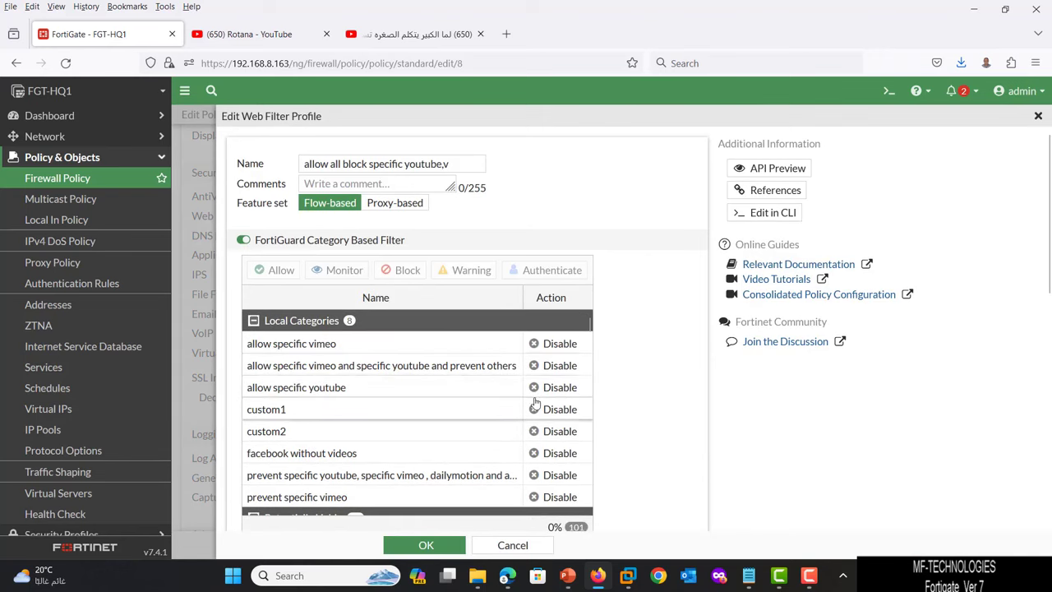
pyautogui.scroll(-5, 648, 405)
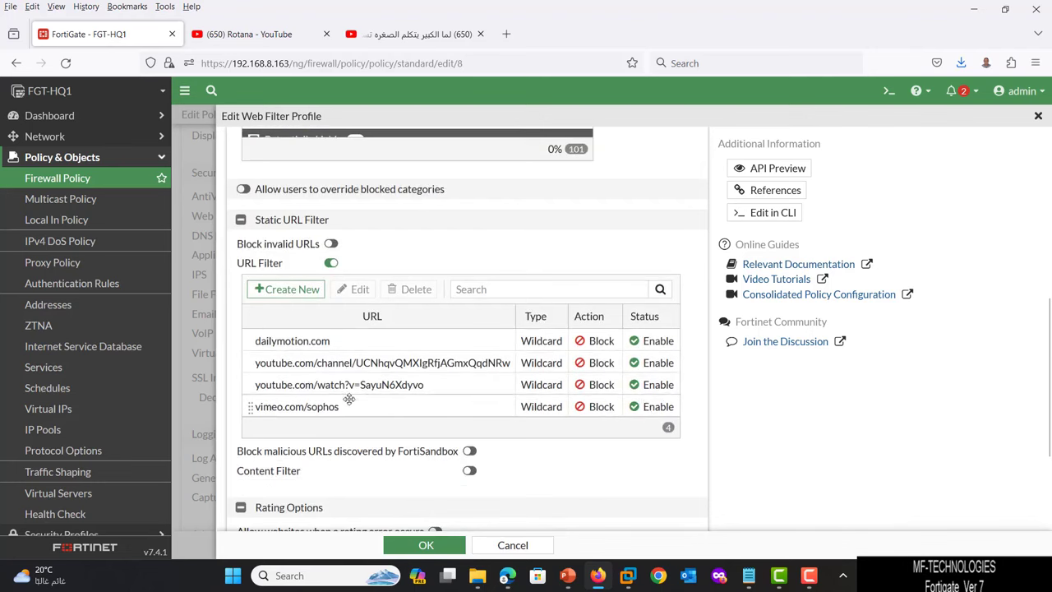
pyautogui.click(485, 547)
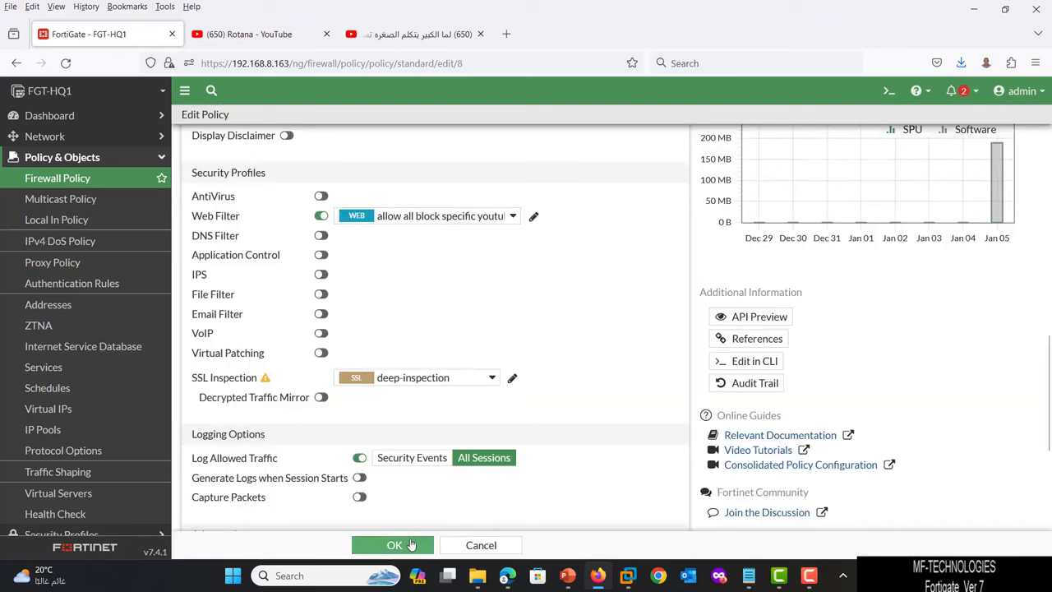
# - Save the allow IT internet policy with a change summary and switch to the Windows 10-IT1 VM
pyautogui.click(411, 545)
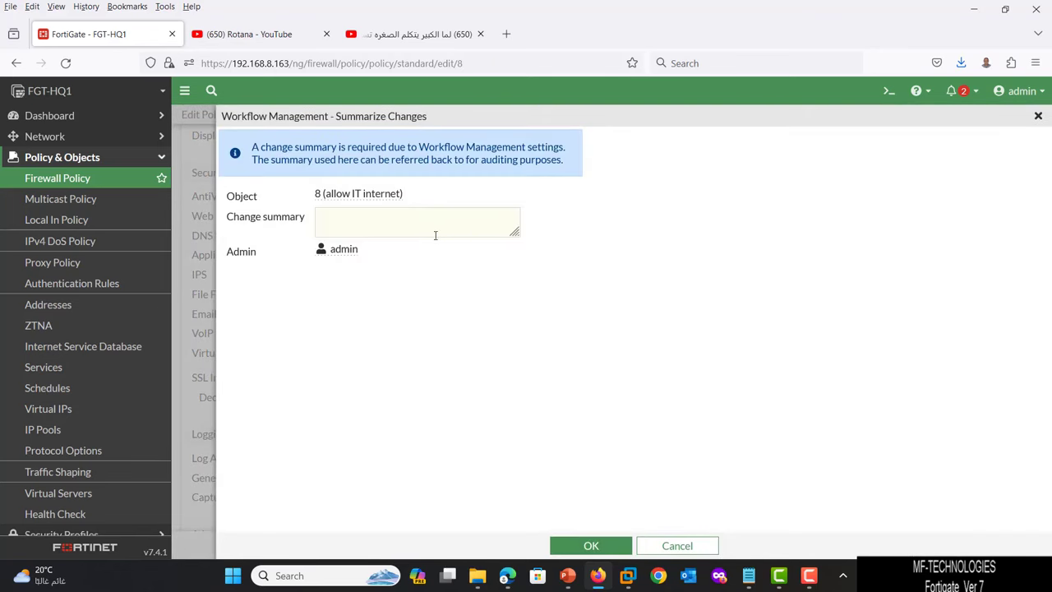
pyautogui.click(435, 235)
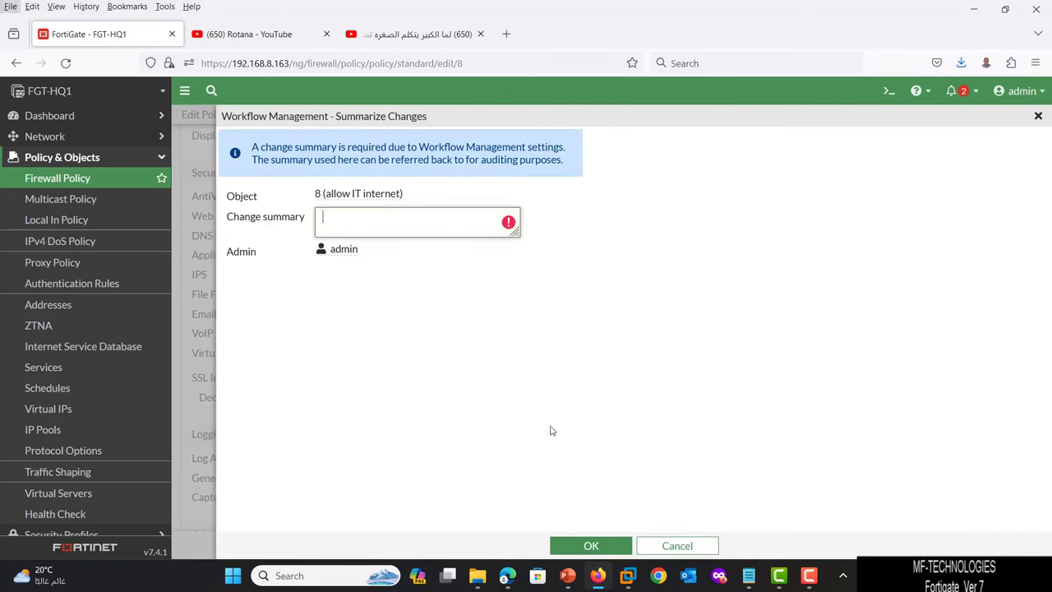
pyautogui.hotkey('alt', 's')
pyautogui.click(454, 219)
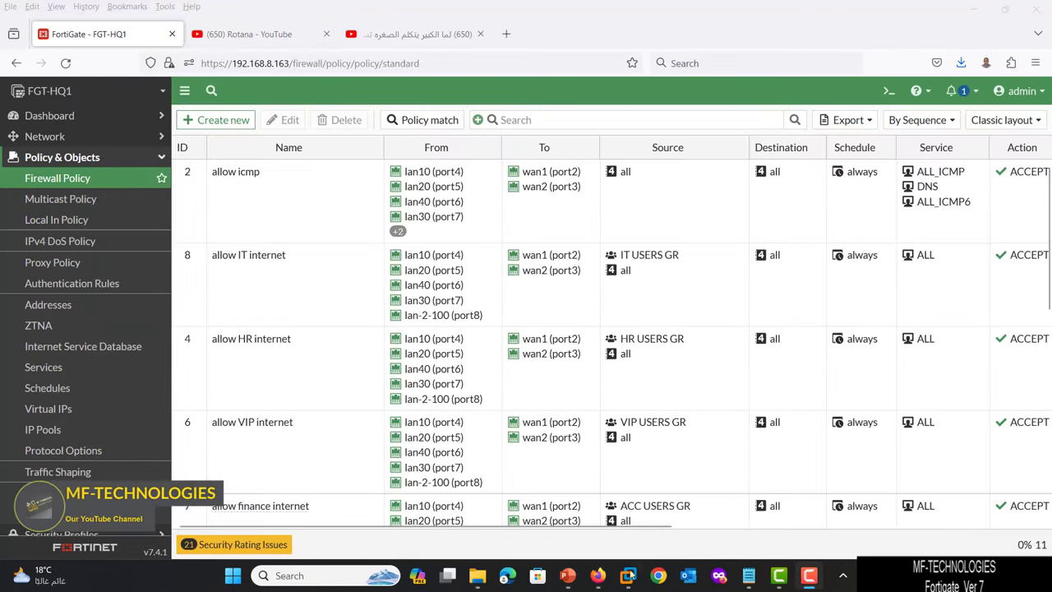
pyautogui.moveTo(630, 576)
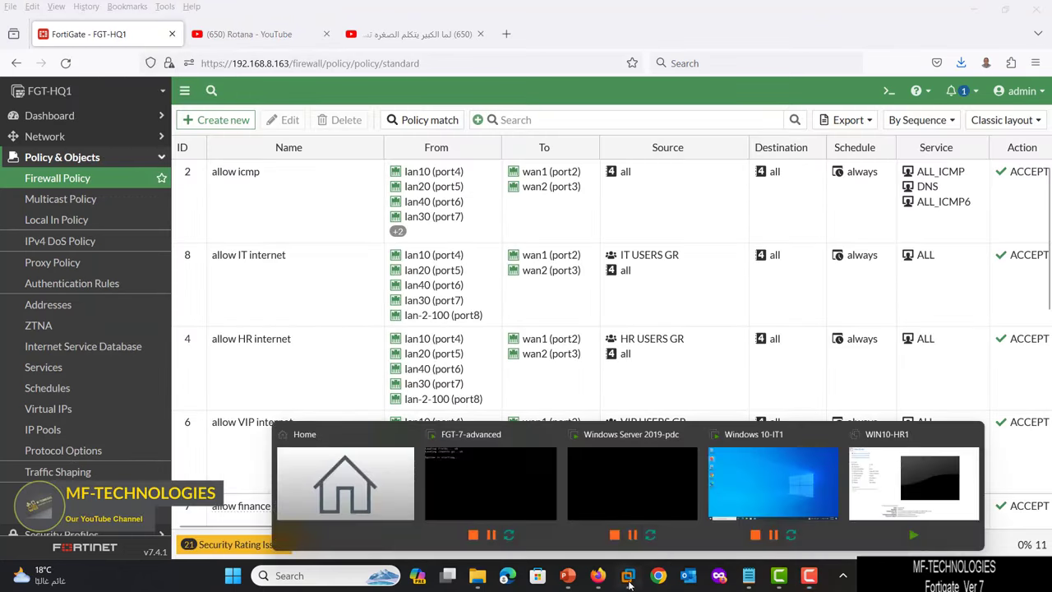
pyautogui.click(741, 498)
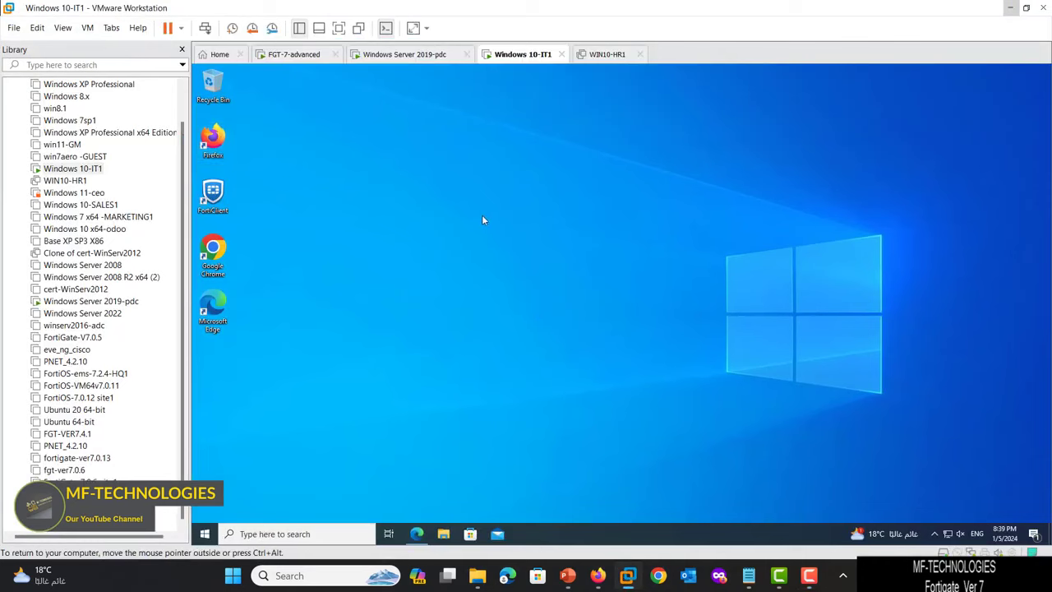
# - Clear Firefox's cookies, site data and cached content from Privacy & Security settings, then close Firefox
pyautogui.doubleClick(214, 138)
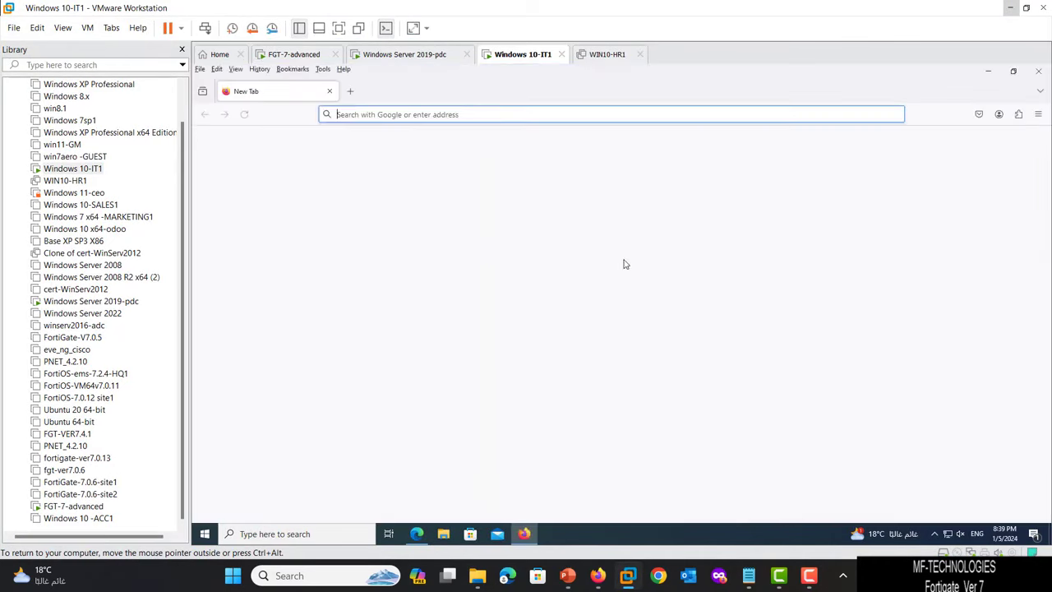
pyautogui.click(1038, 114)
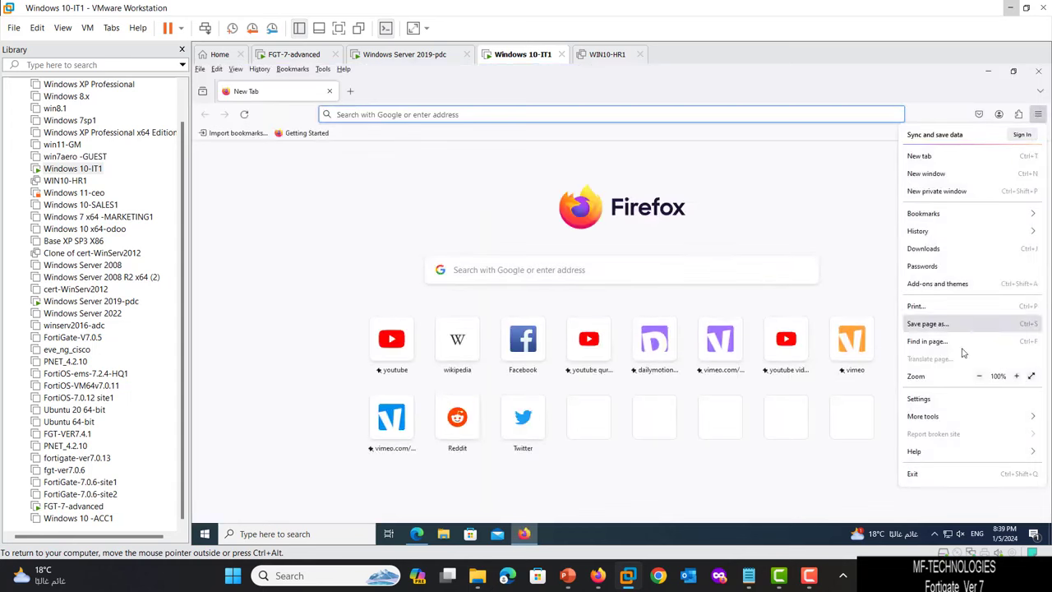
pyautogui.click(937, 400)
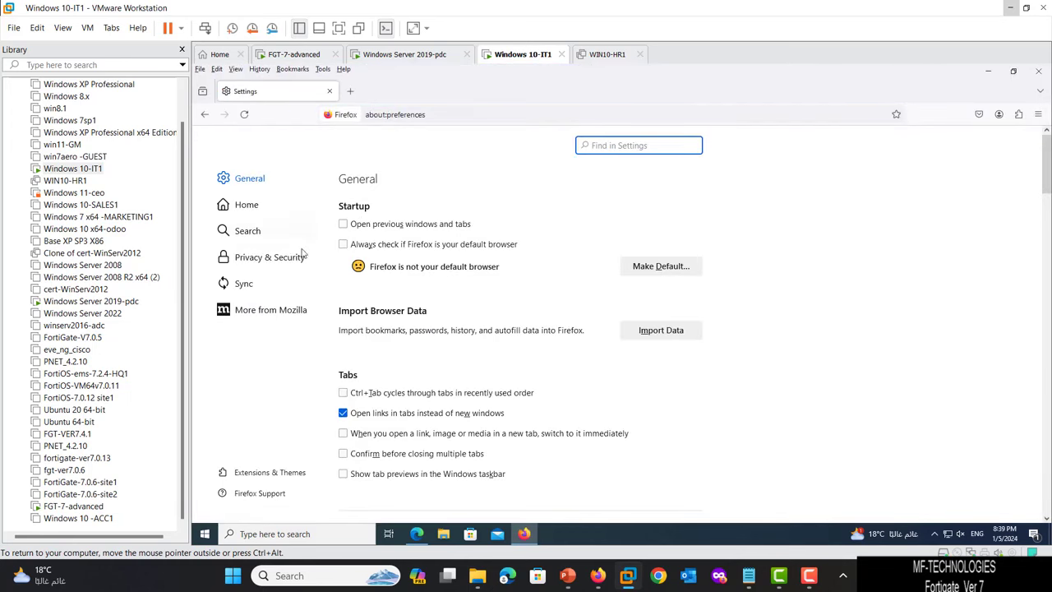
pyautogui.click(270, 256)
pyautogui.scroll(-5, 732, 275)
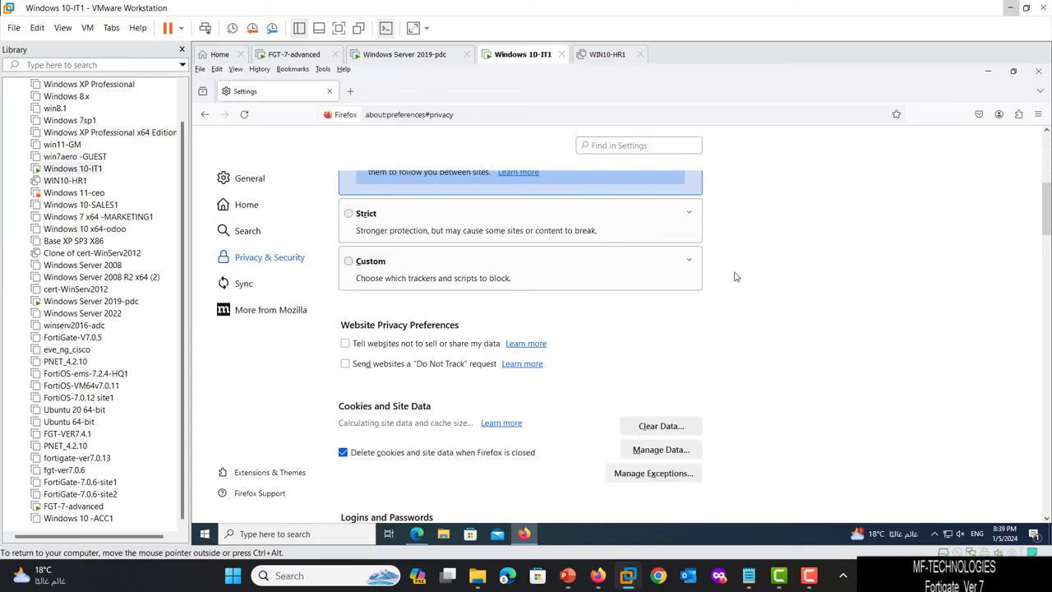
pyautogui.click(664, 426)
pyautogui.click(695, 404)
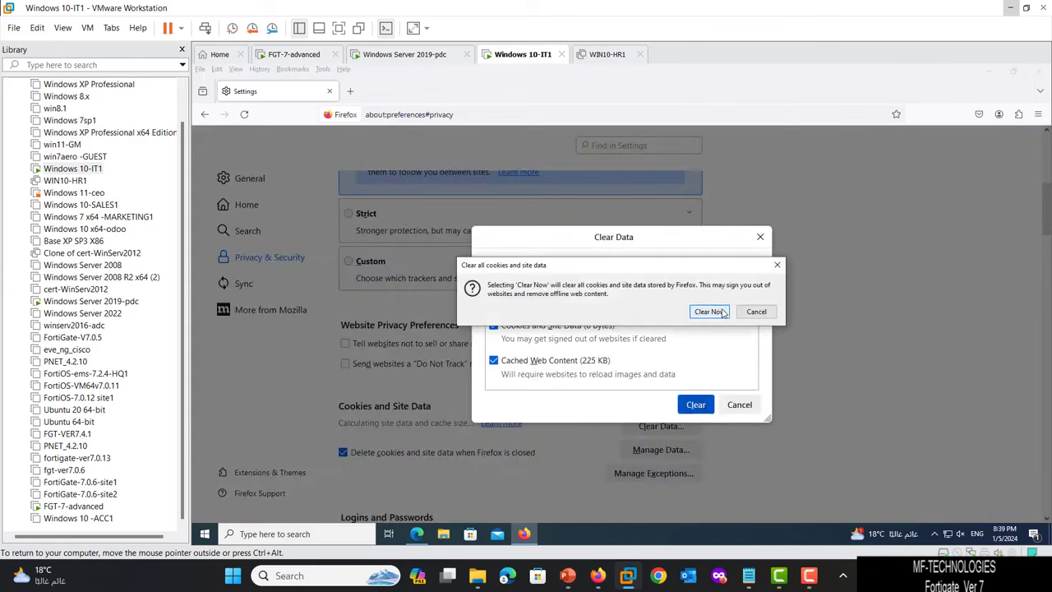
pyautogui.click(709, 312)
pyautogui.click(1038, 71)
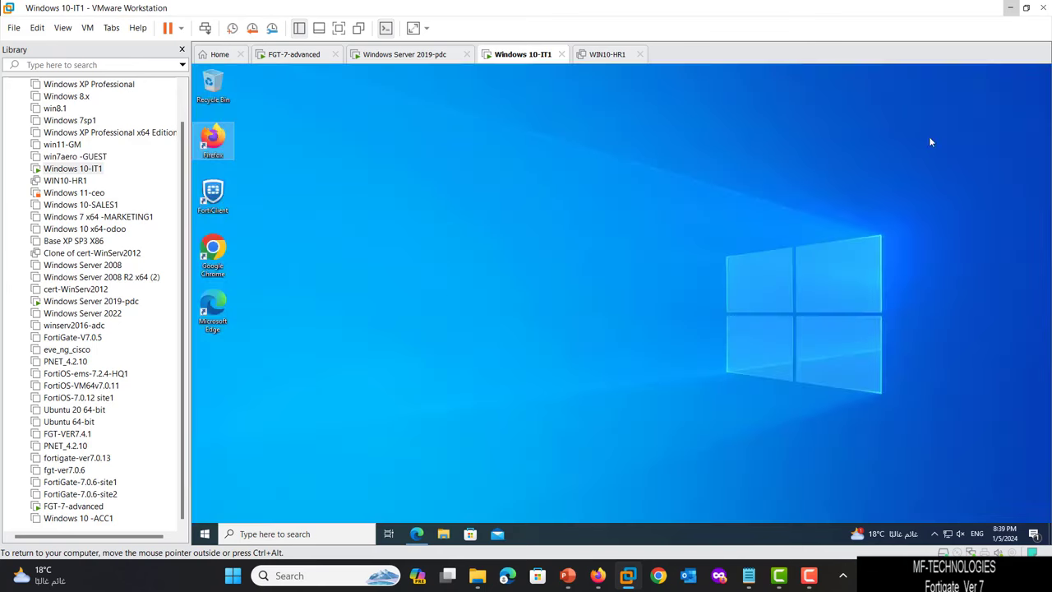
# - Remove all cookies and site data in Edge via Cookies and site permissions > See all cookies, then close Edge
pyautogui.doubleClick(213, 321)
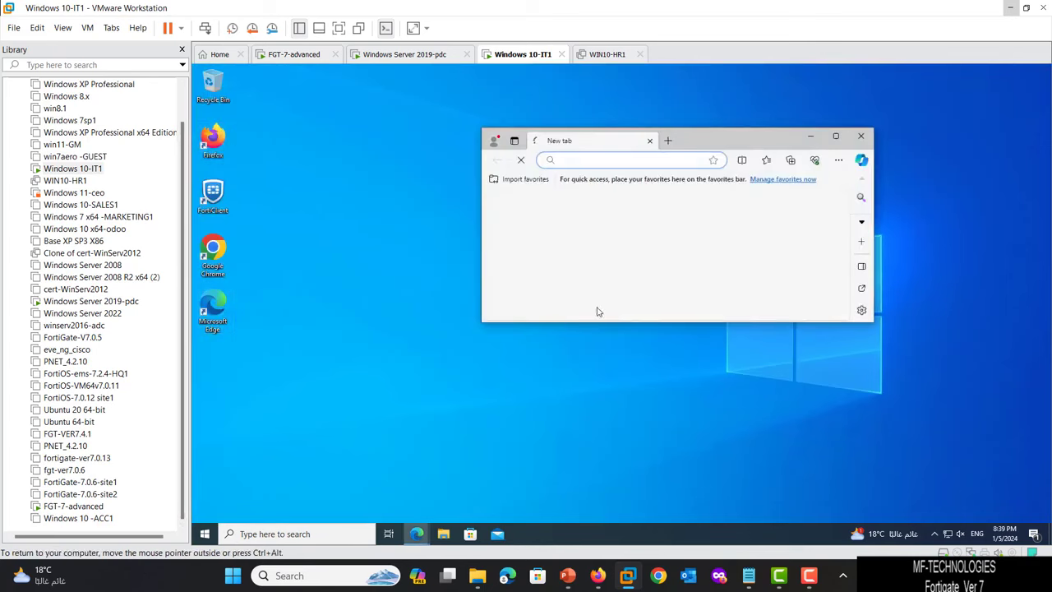
pyautogui.click(844, 136)
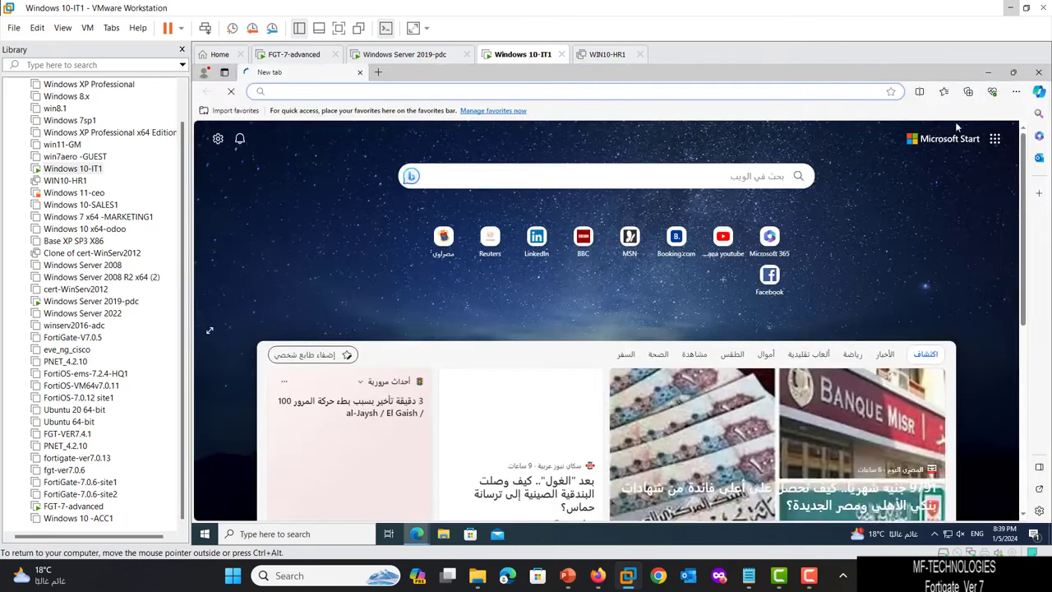
pyautogui.click(1016, 91)
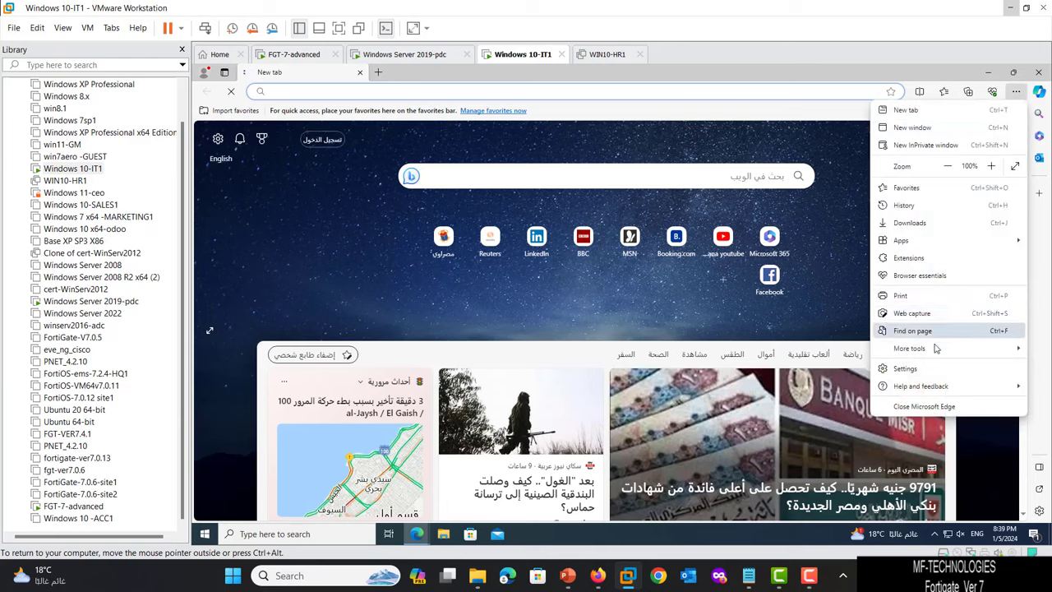
pyautogui.click(907, 368)
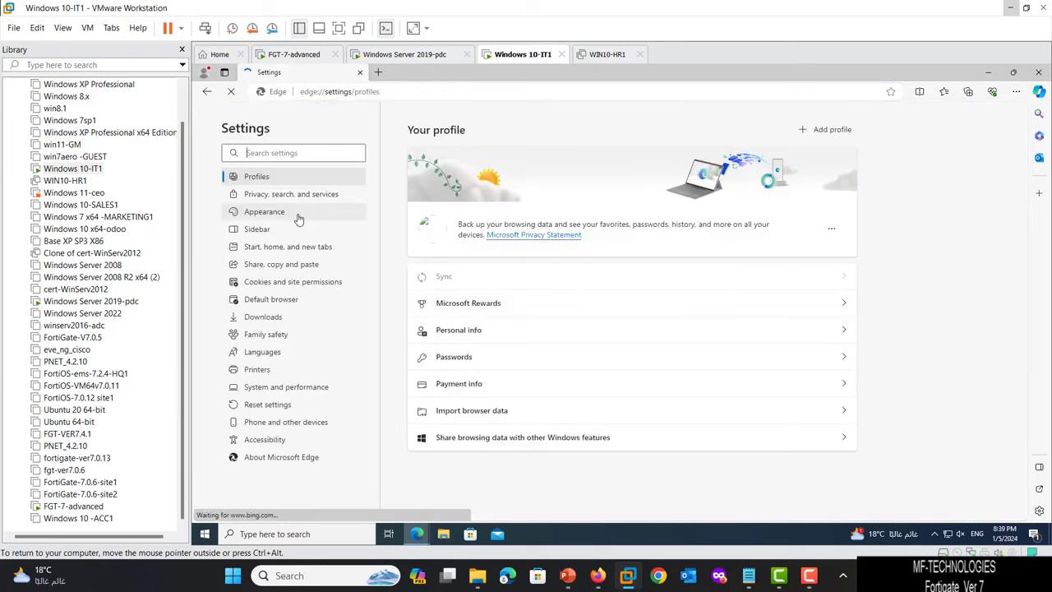
pyautogui.click(302, 283)
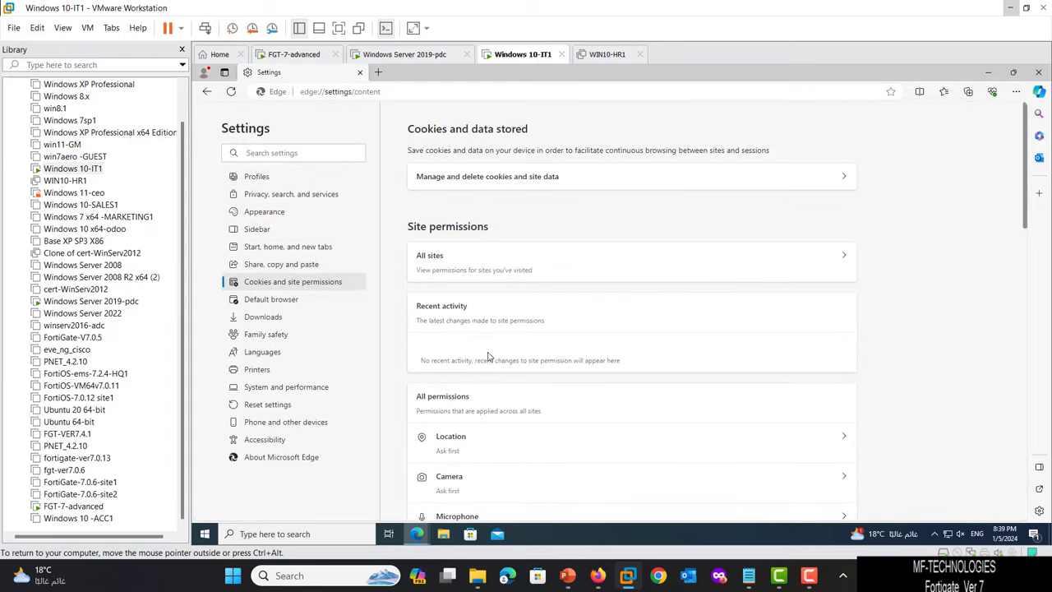
pyautogui.click(492, 266)
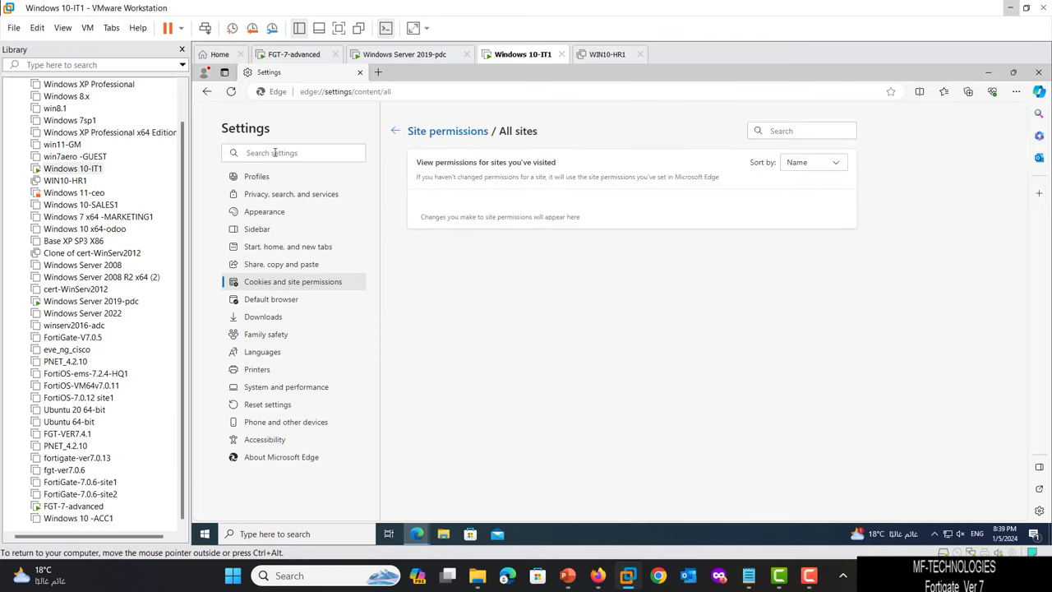
pyautogui.click(395, 130)
pyautogui.click(493, 185)
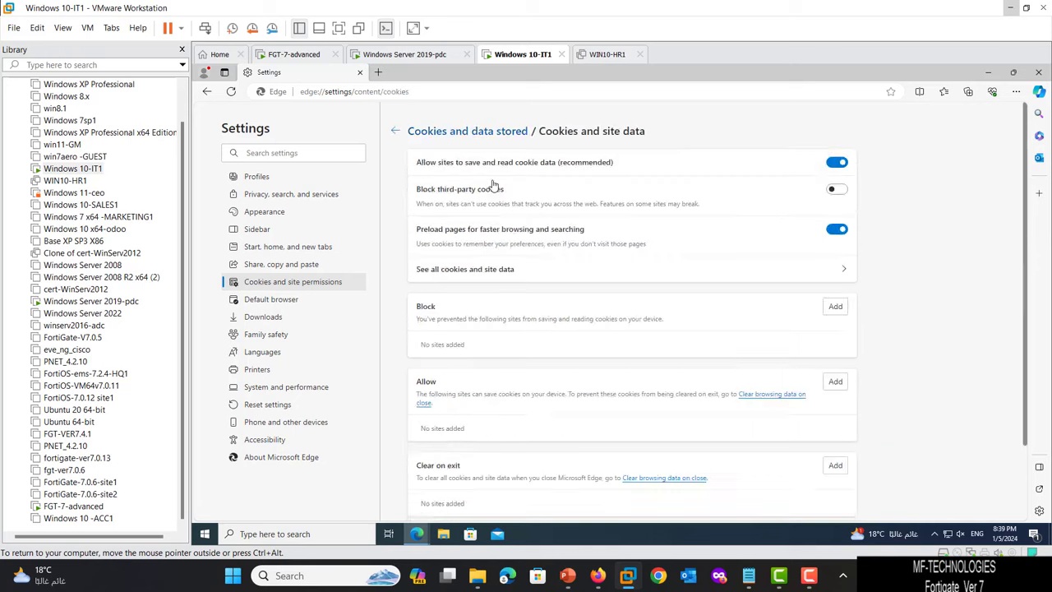
pyautogui.click(531, 279)
pyautogui.click(825, 161)
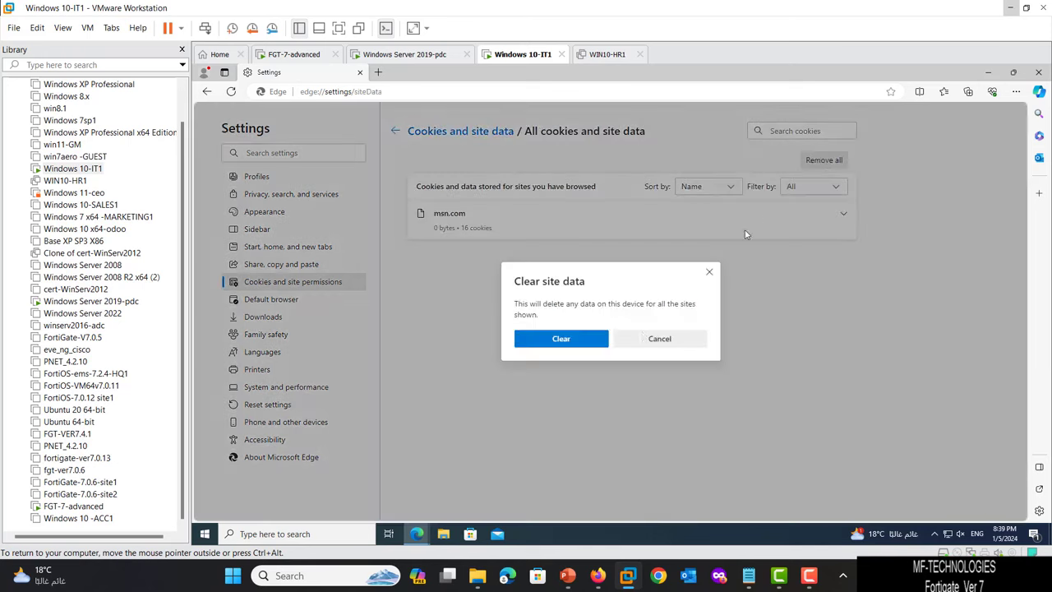
pyautogui.click(562, 338)
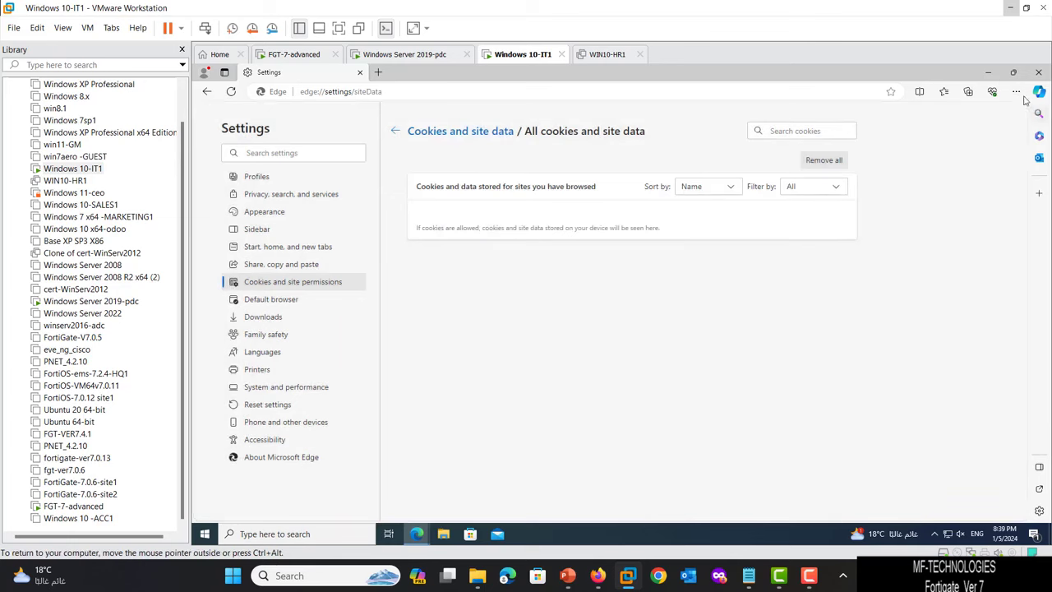
pyautogui.click(1038, 73)
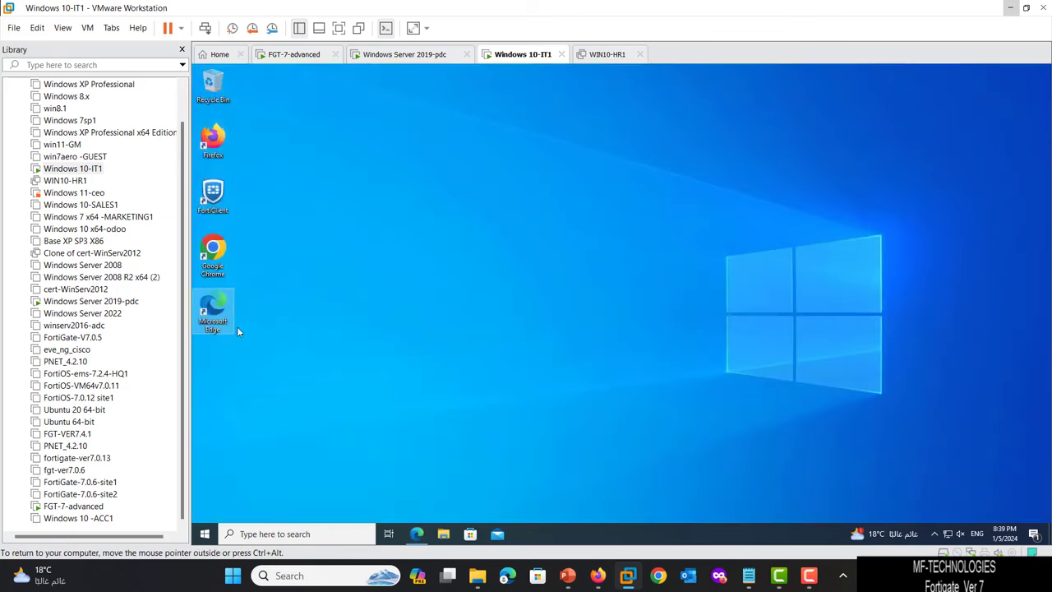
# - Launch Firefox, open YouTube from the shortcut tile, and load vimeo.com in a new tab
pyautogui.doubleClick(223, 310)
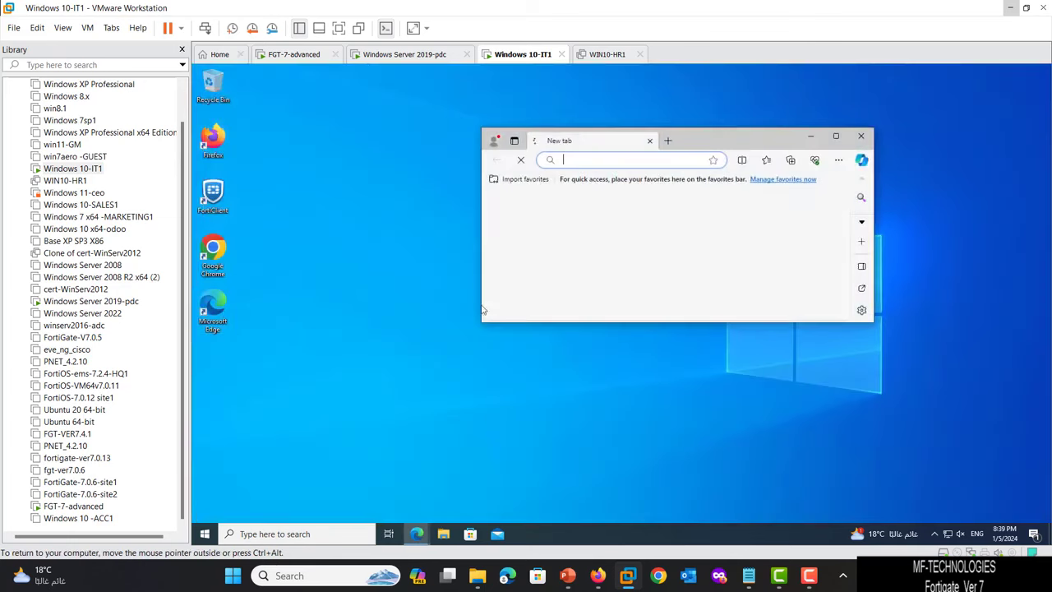
pyautogui.doubleClick(213, 142)
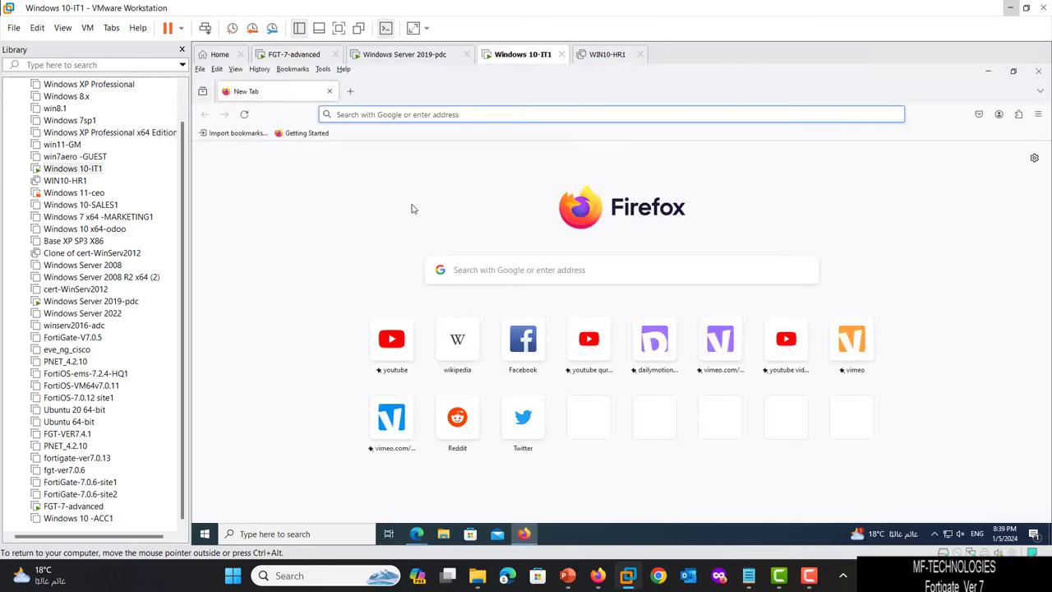
pyautogui.click(382, 339)
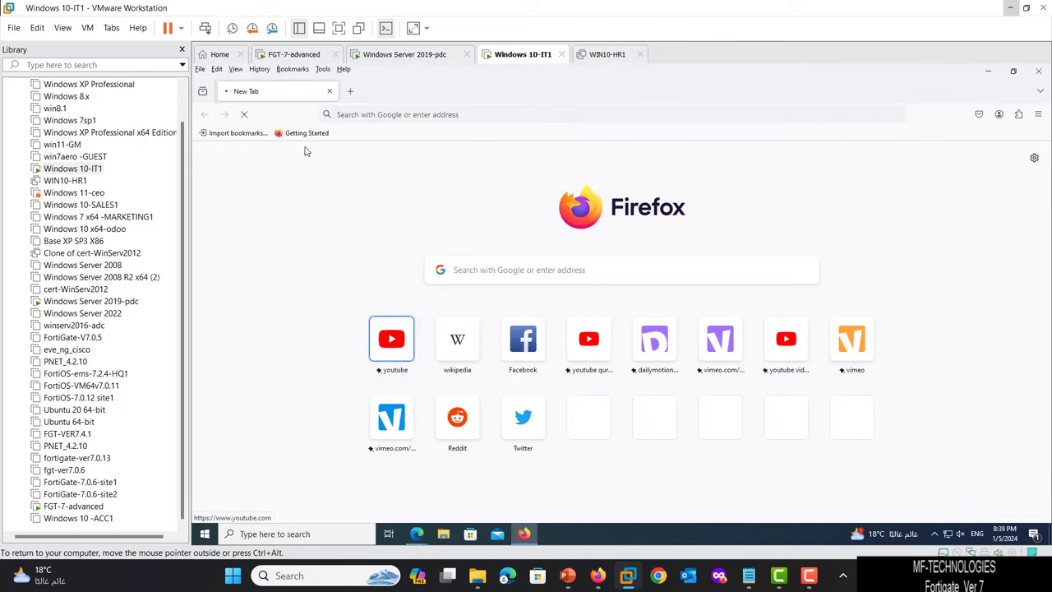
pyautogui.click(351, 92)
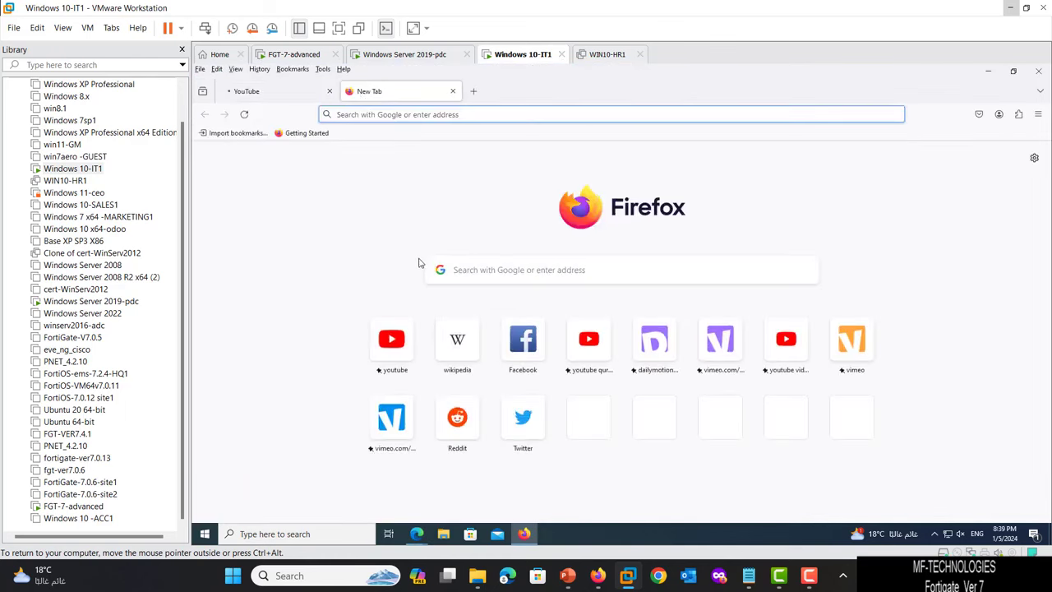
pyautogui.write('vi')
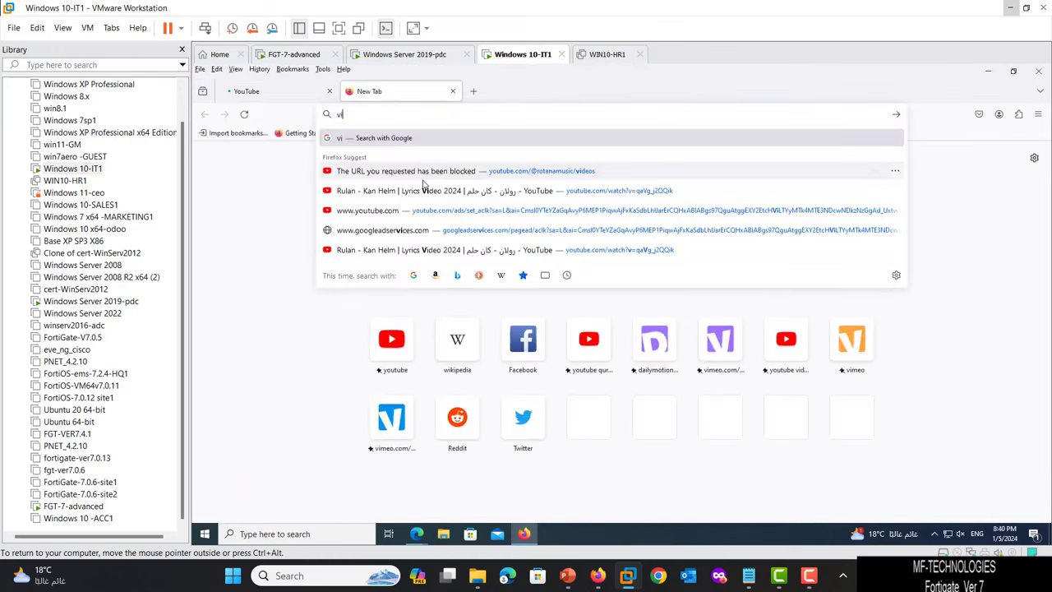
pyautogui.write('meo.co')
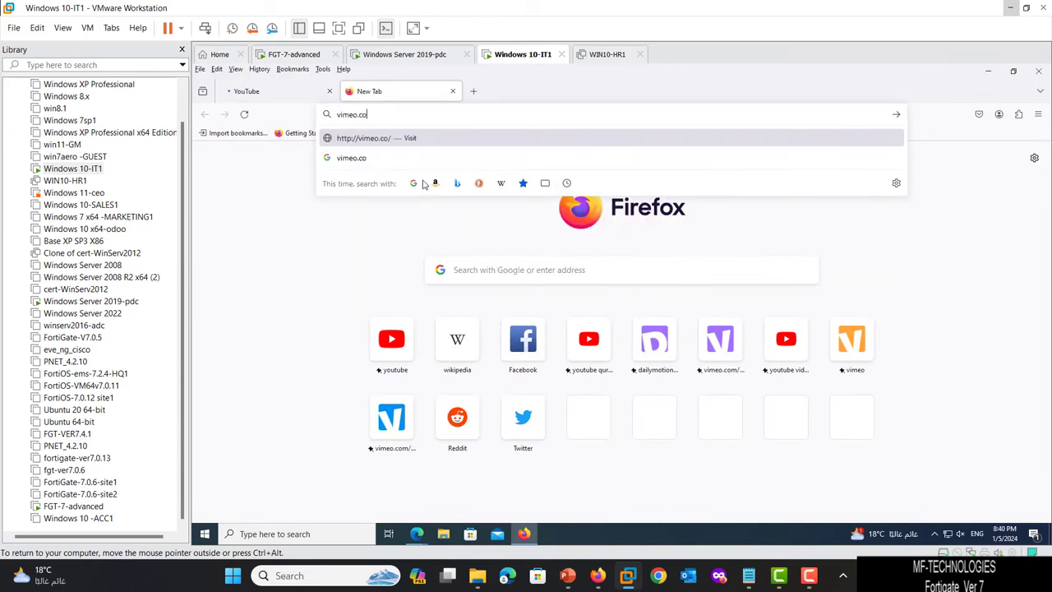
pyautogui.press('Return')
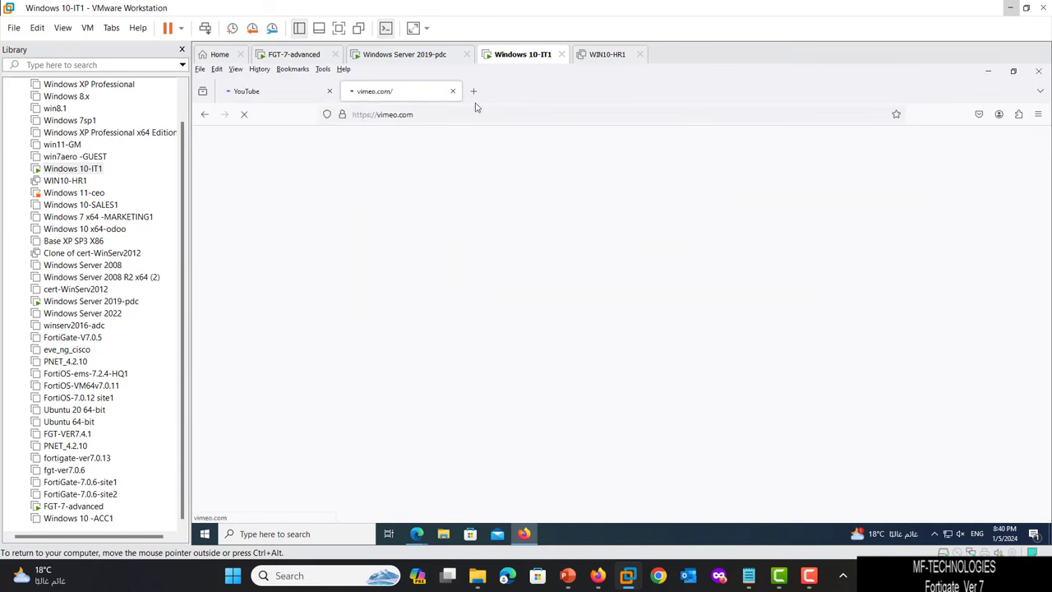
# - Load dailymotion.com in another tab, showing FortiGuard's Access Blocked page, then return to the YouTube tab
pyautogui.click(474, 91)
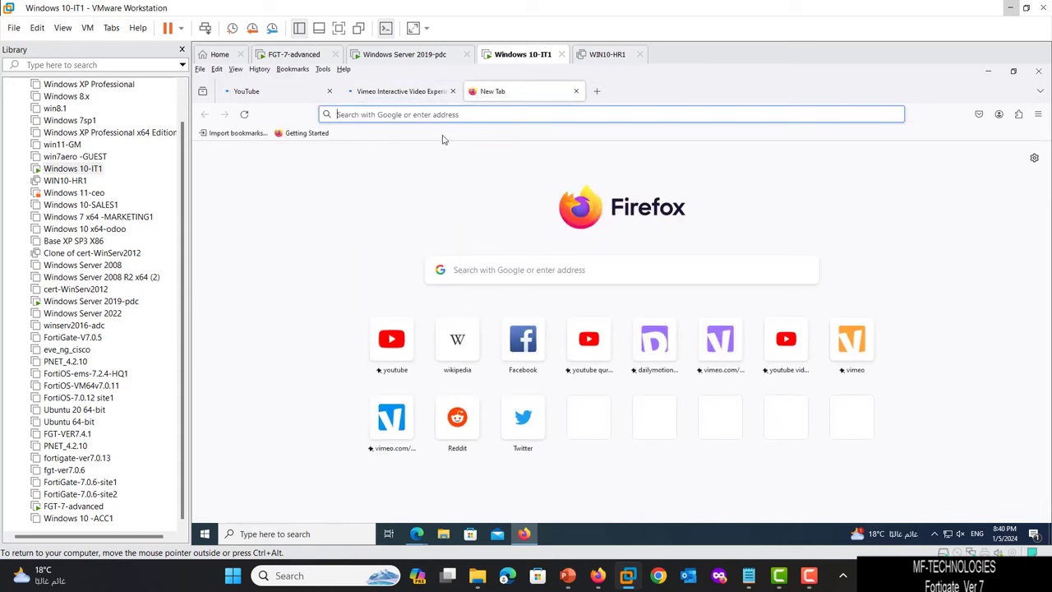
pyautogui.write('daily')
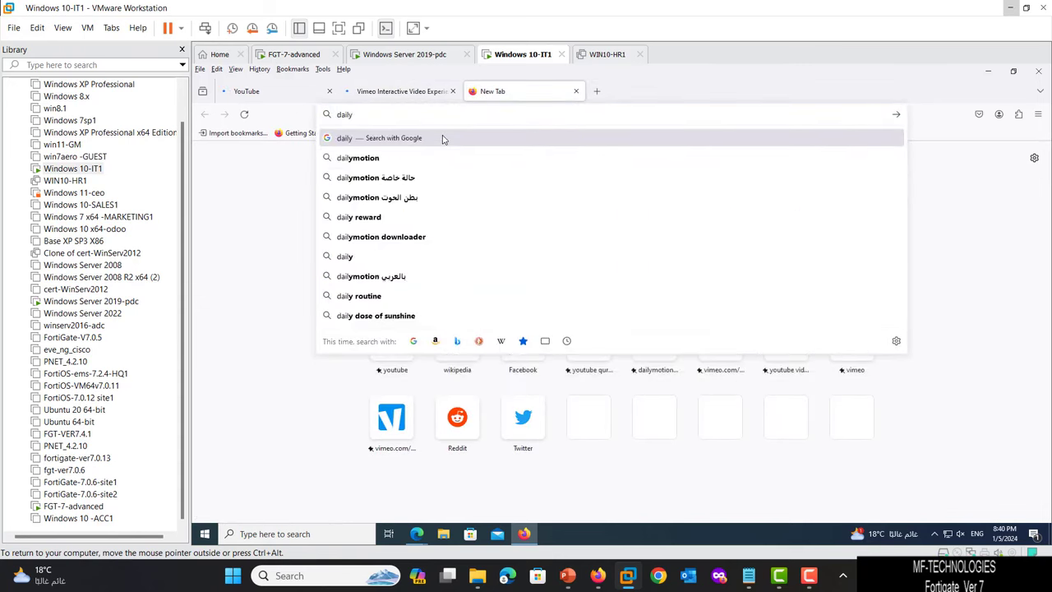
pyautogui.write('motion')
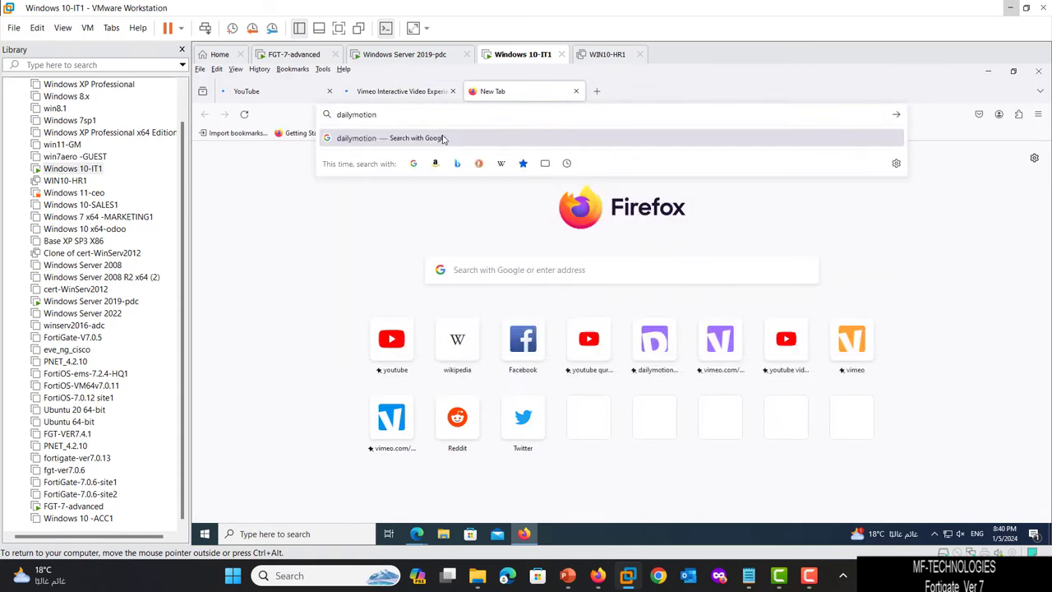
pyautogui.write('.com')
pyautogui.click(443, 138)
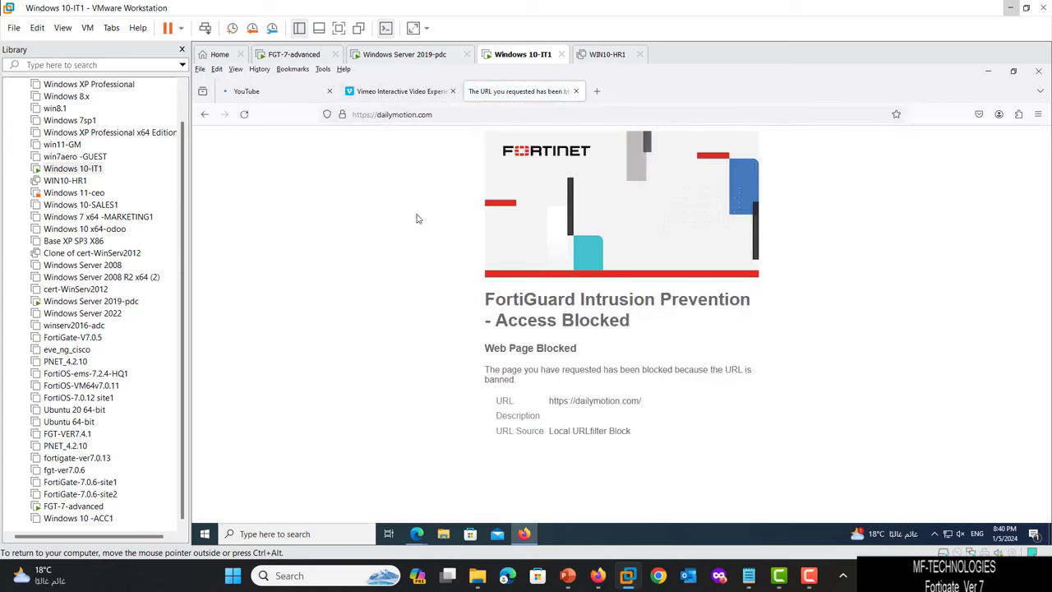
pyautogui.hotkey('ctrl', 'shift', 'Tab')
pyautogui.hotkey('ctrl', 'shift', 'Tab')
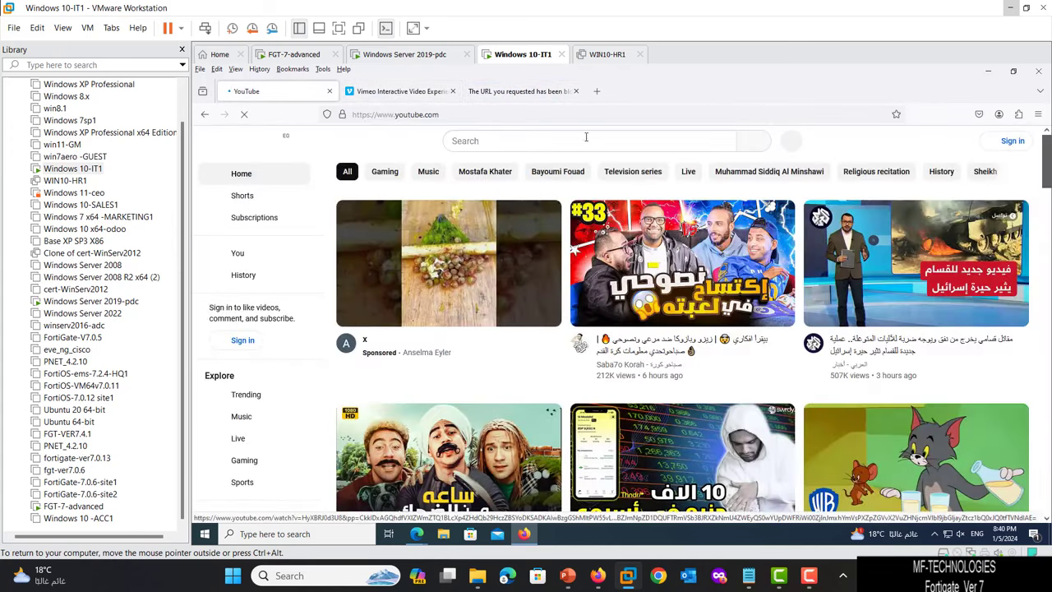
# - In a new tab, reach Google and search for 'rotana'
pyautogui.click(598, 92)
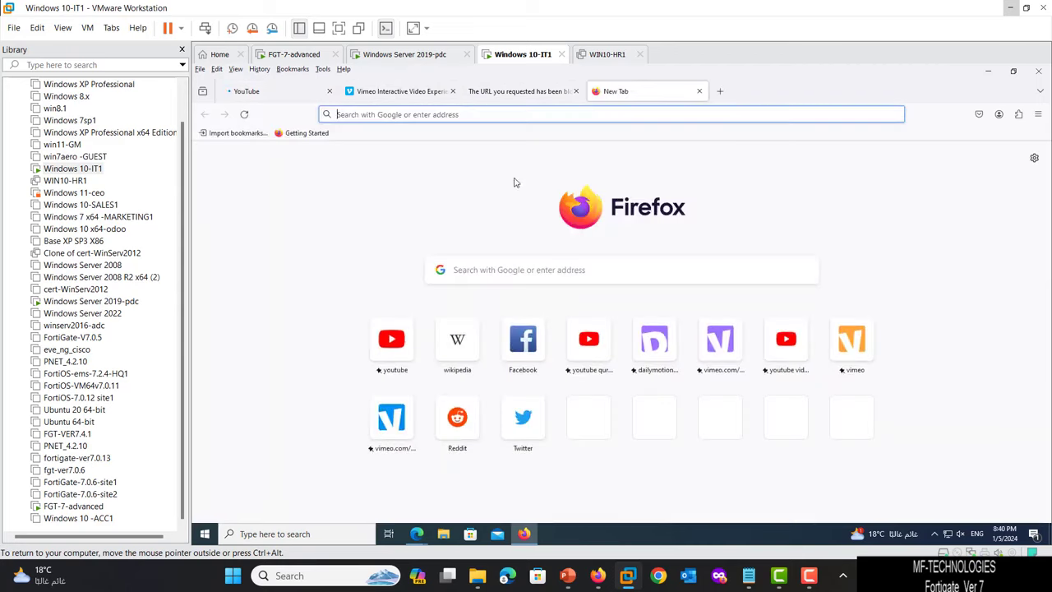
pyautogui.click(415, 117)
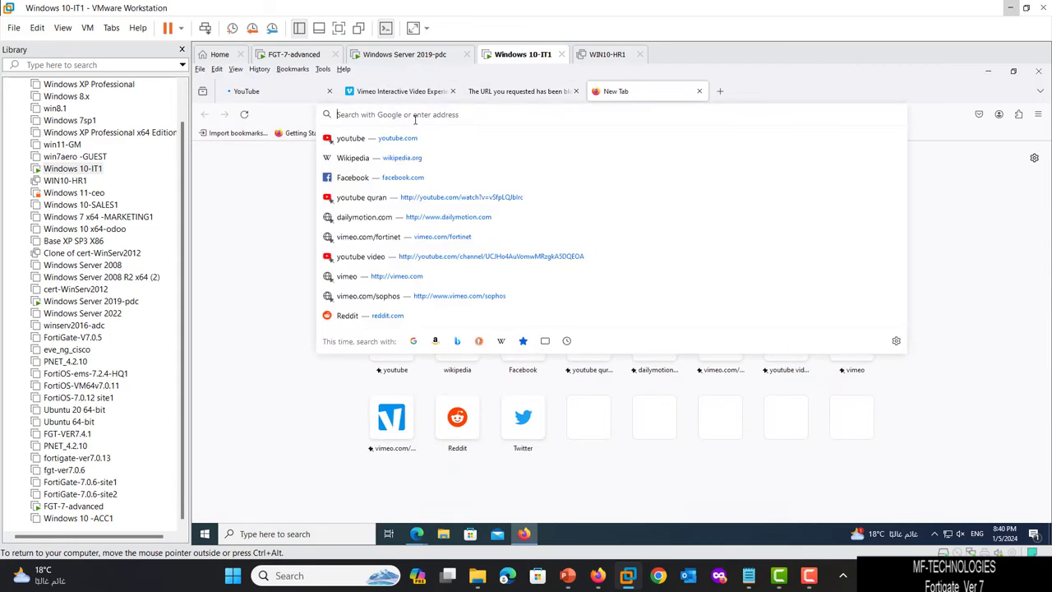
pyautogui.write('google')
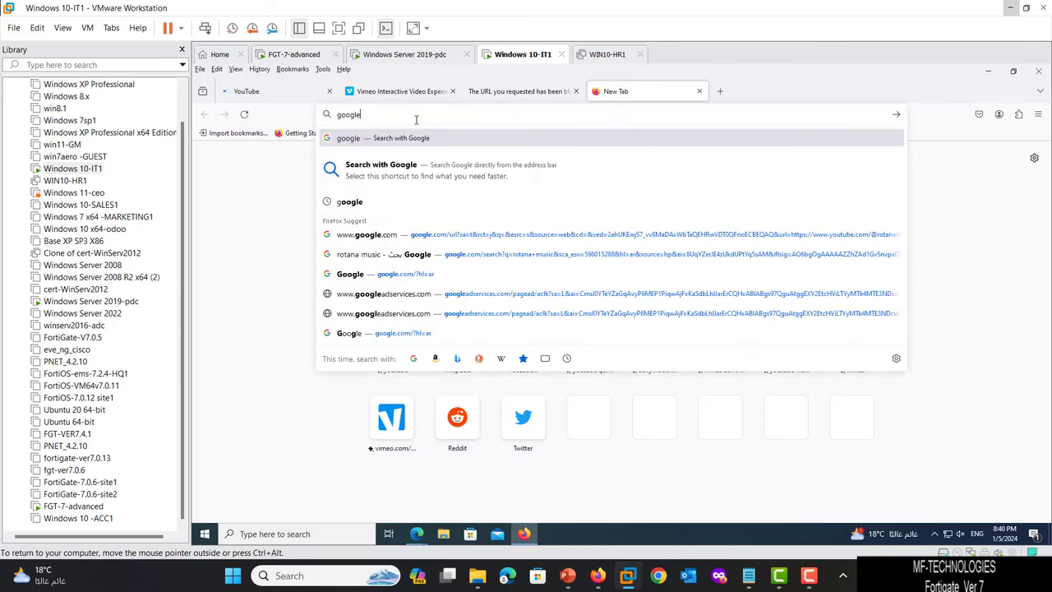
pyautogui.press('Return')
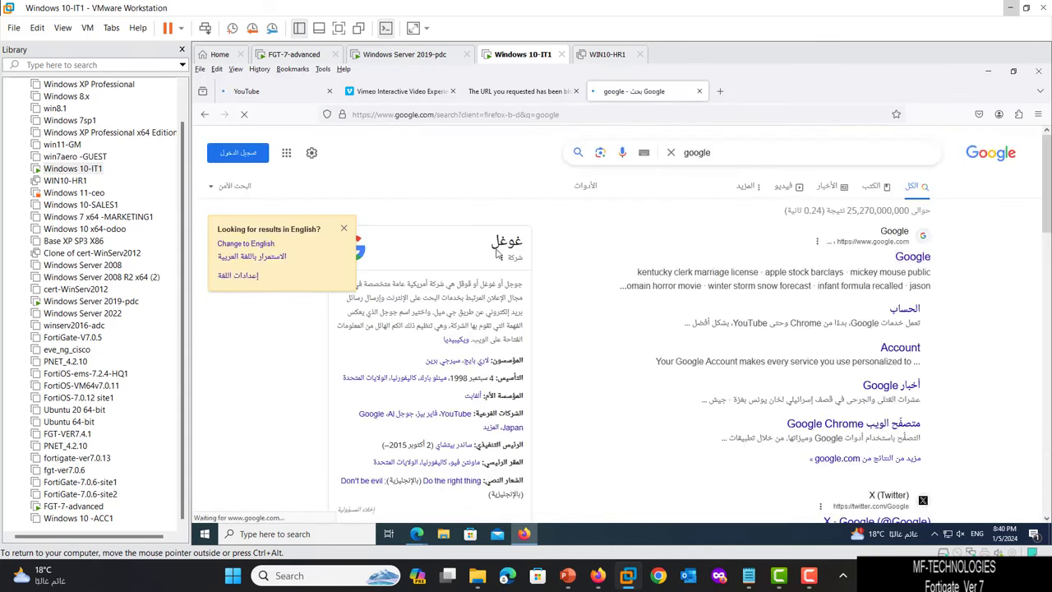
pyautogui.hotkey('alt', 'Left')
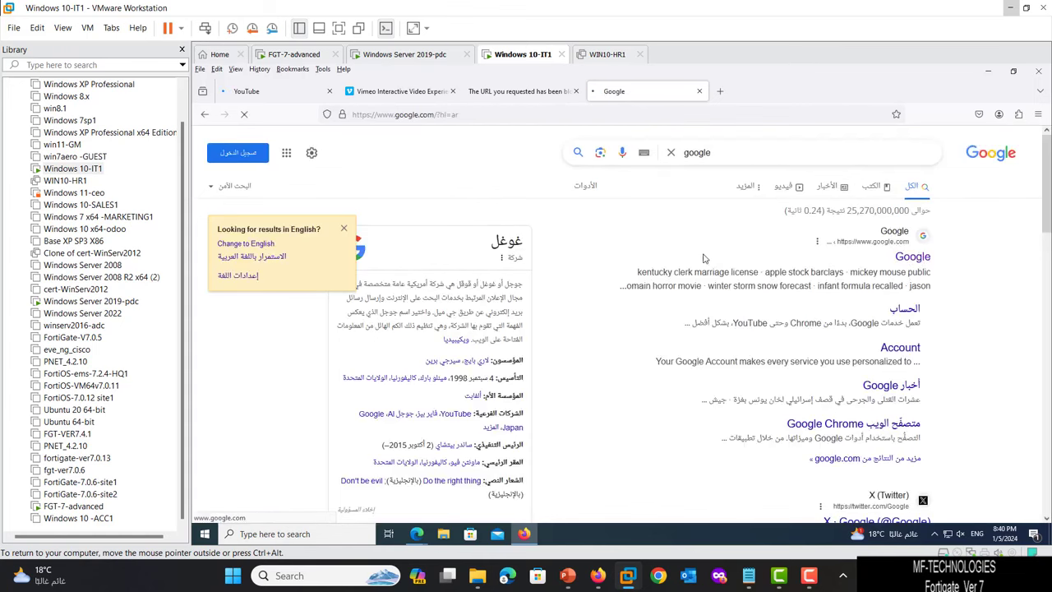
pyautogui.click(573, 278)
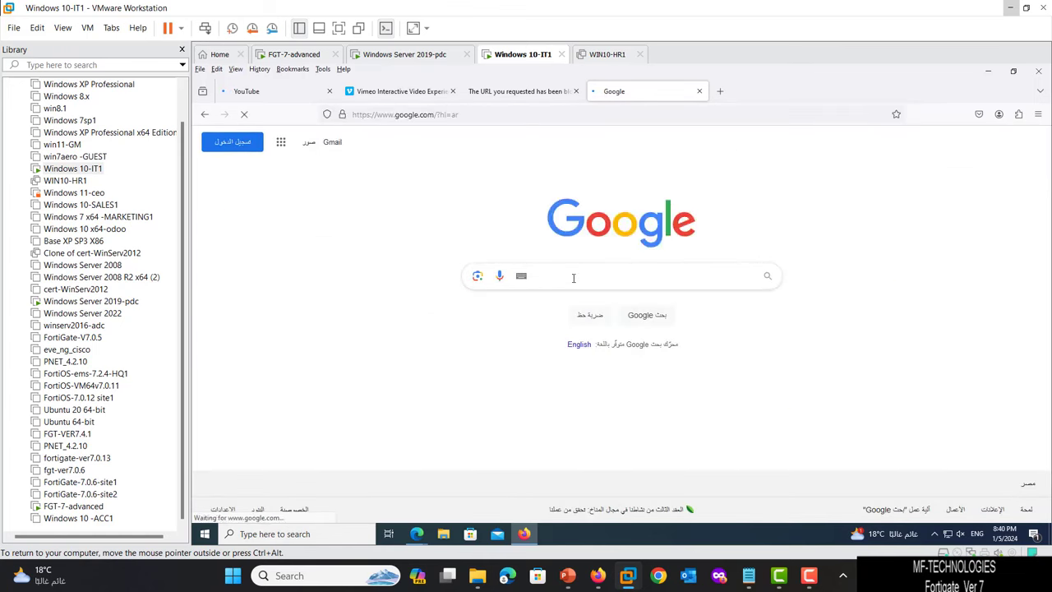
pyautogui.write('rotana')
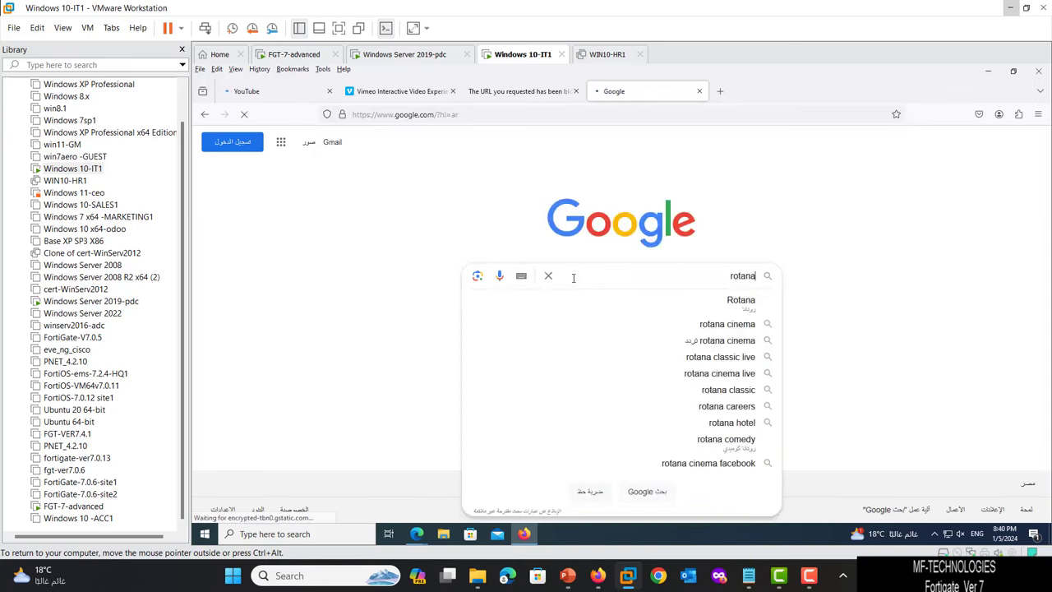
pyautogui.press('Return')
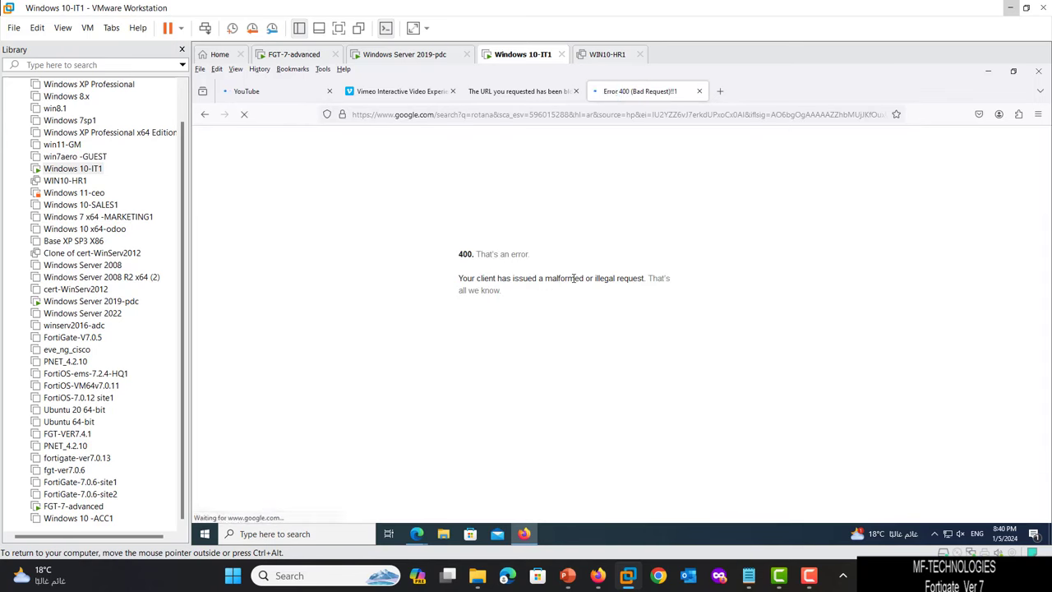
pyautogui.click(205, 114)
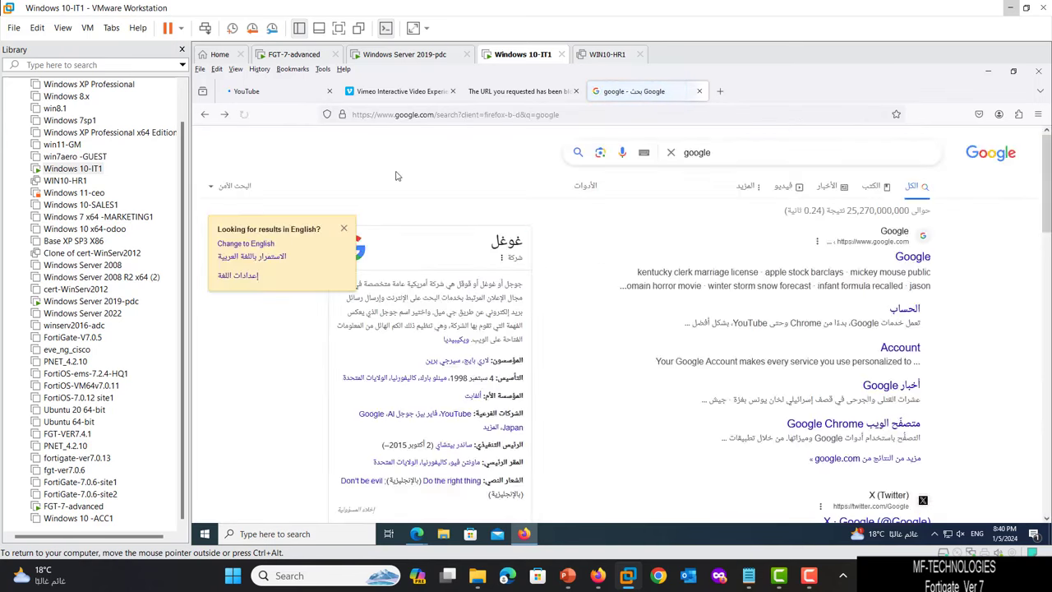
pyautogui.click(769, 152)
pyautogui.doubleClick(769, 152)
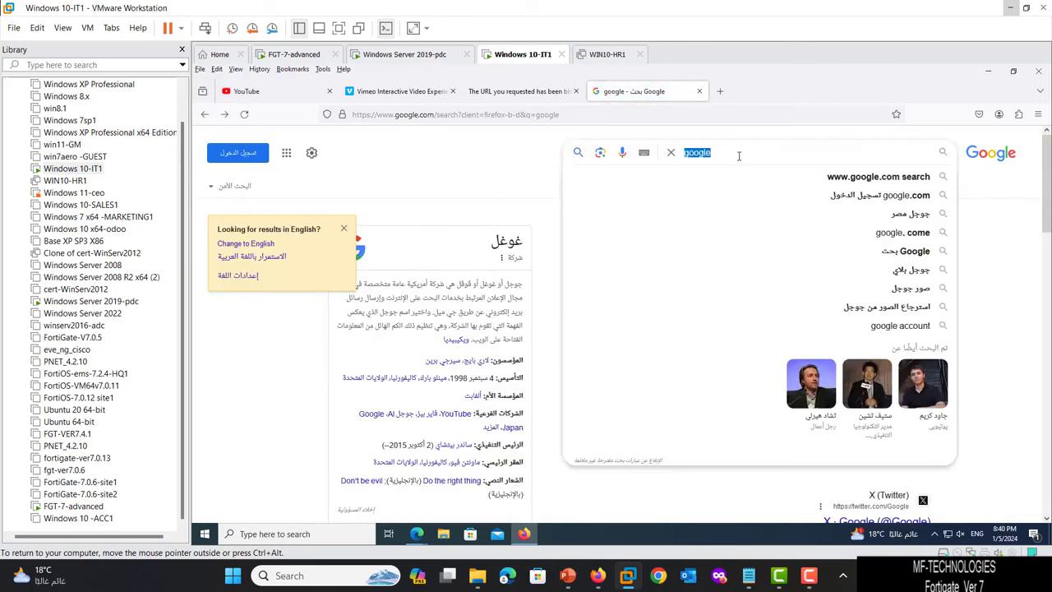
pyautogui.click(768, 152)
pyautogui.press('Escape')
pyautogui.click(899, 259)
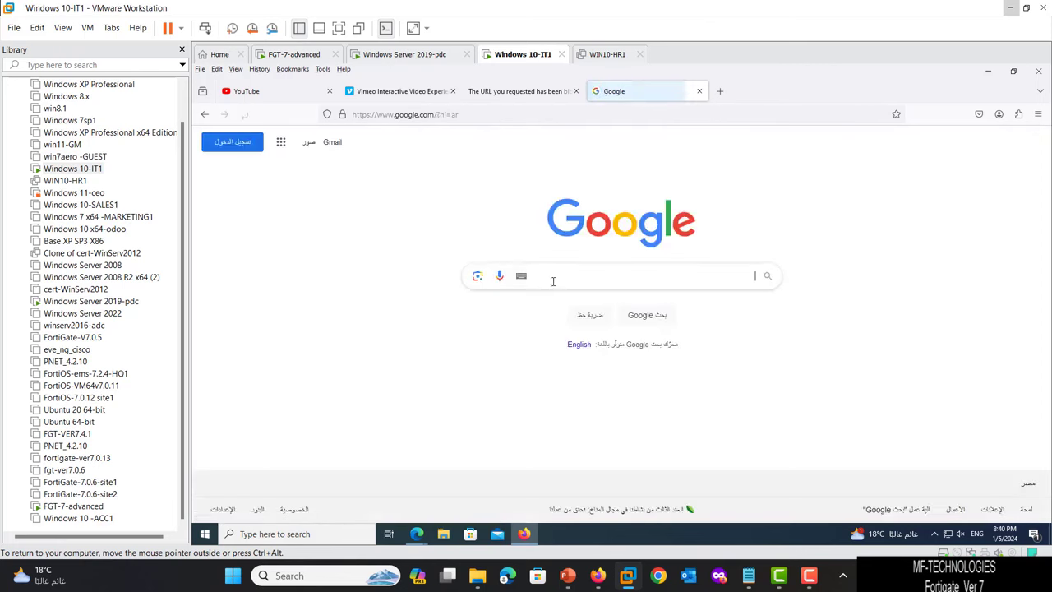
pyautogui.click(553, 282)
pyautogui.write('yout')
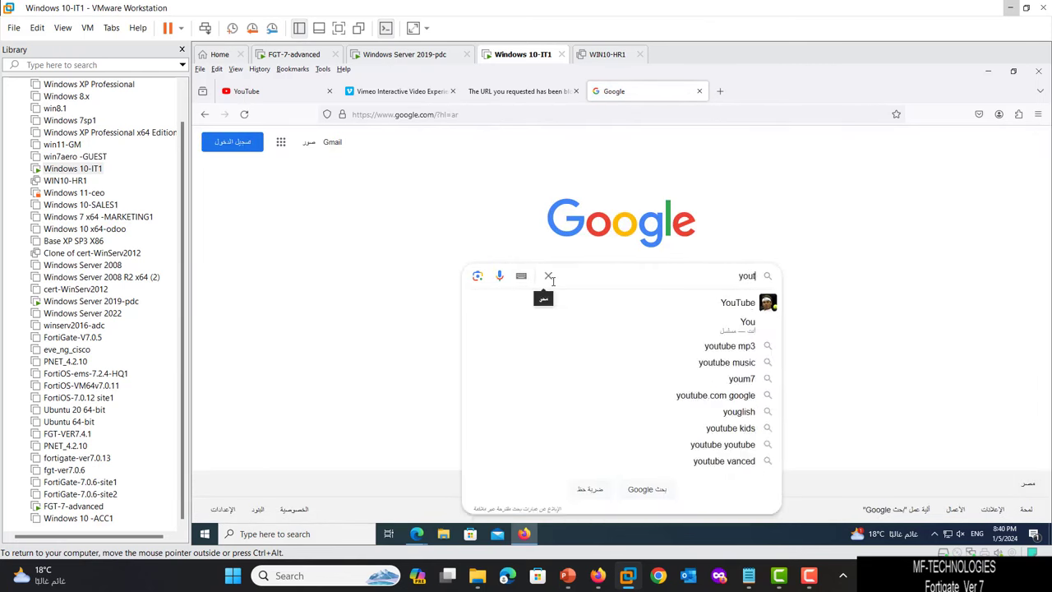
pyautogui.write('ubr')
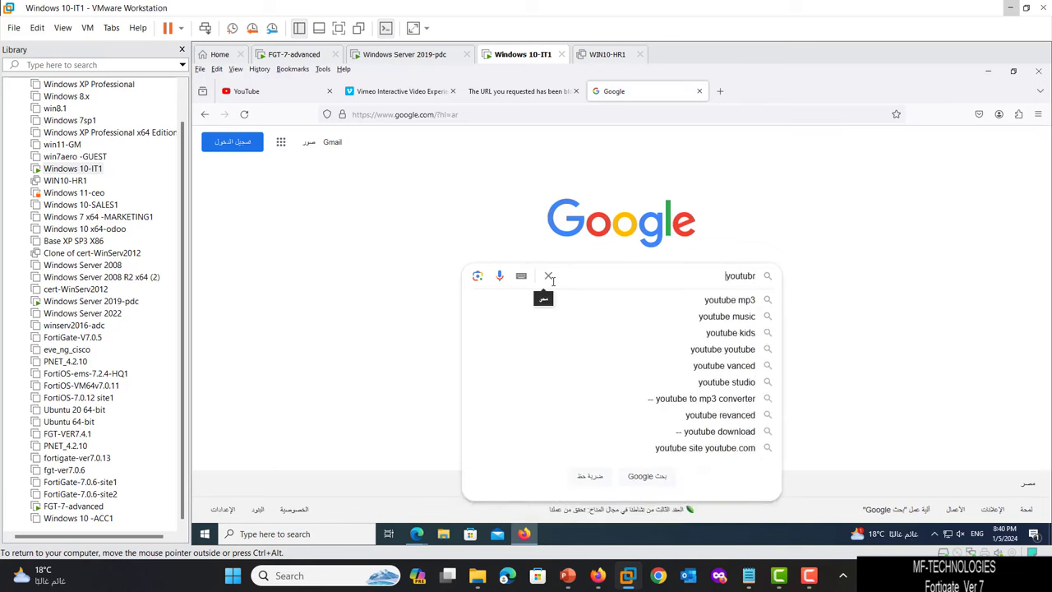
pyautogui.write('e rotana')
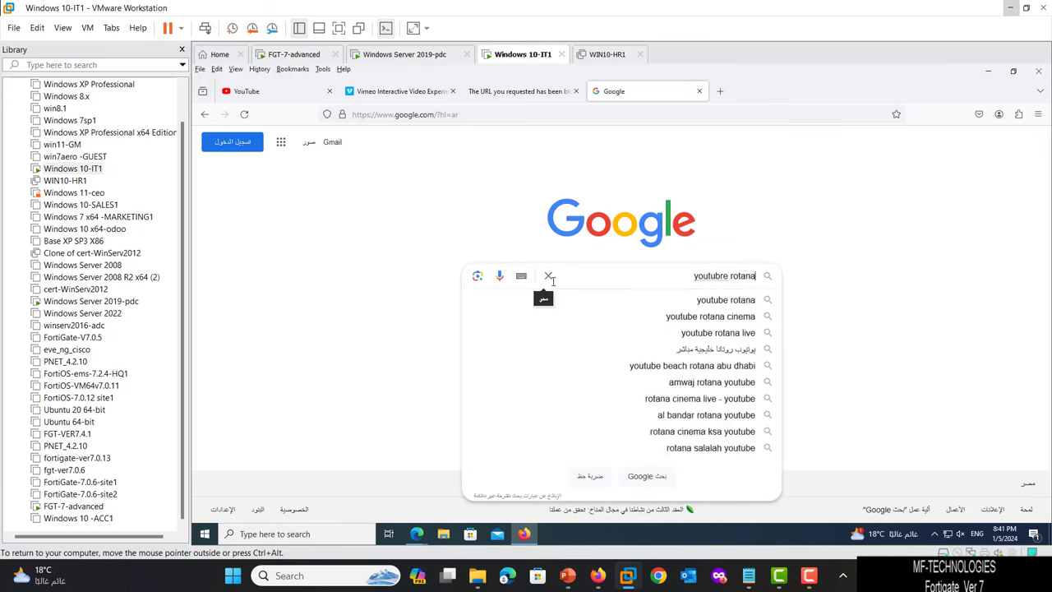
pyautogui.press('Return')
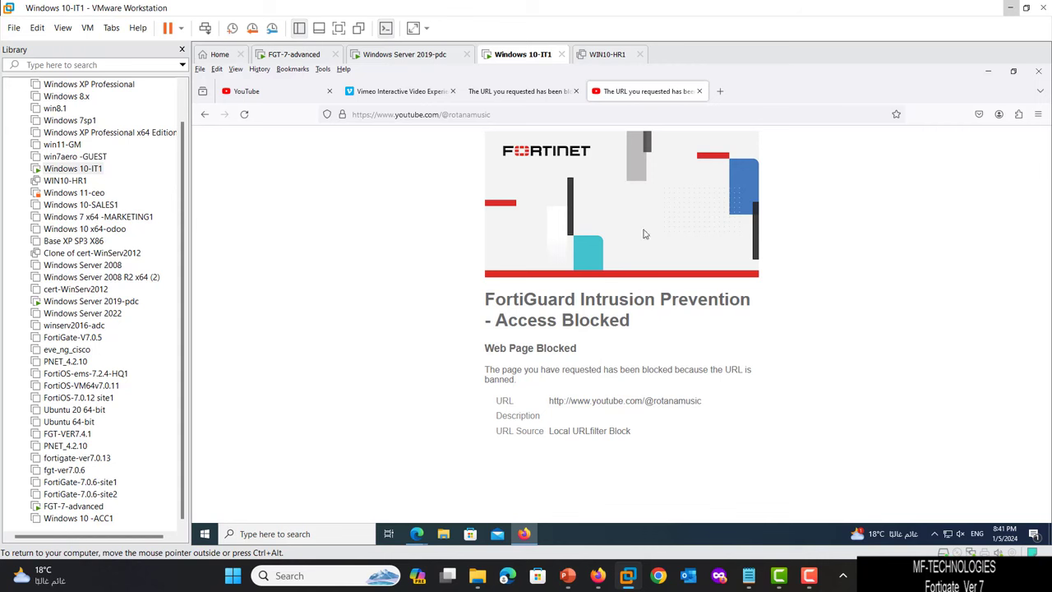
# - Open the YouTube home page in a new tab from the shortcut tile
pyautogui.click(719, 92)
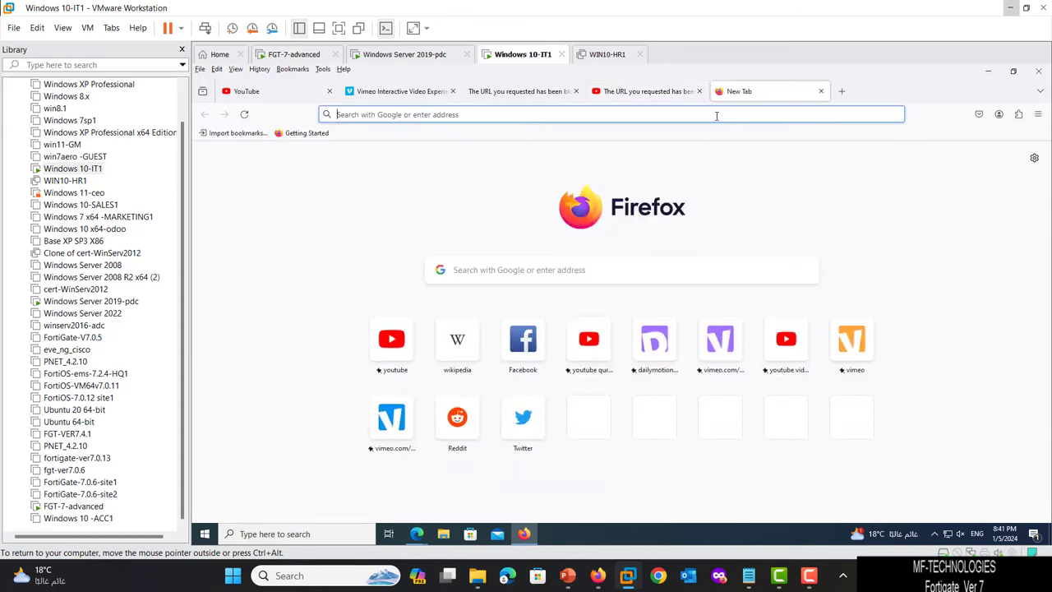
pyautogui.click(394, 370)
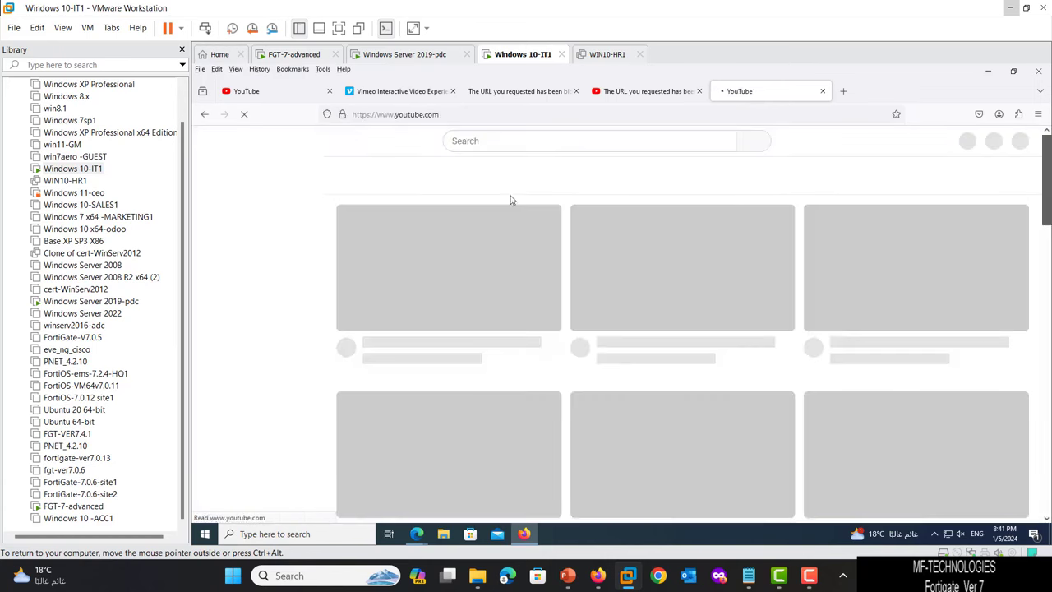
pyautogui.click(516, 143)
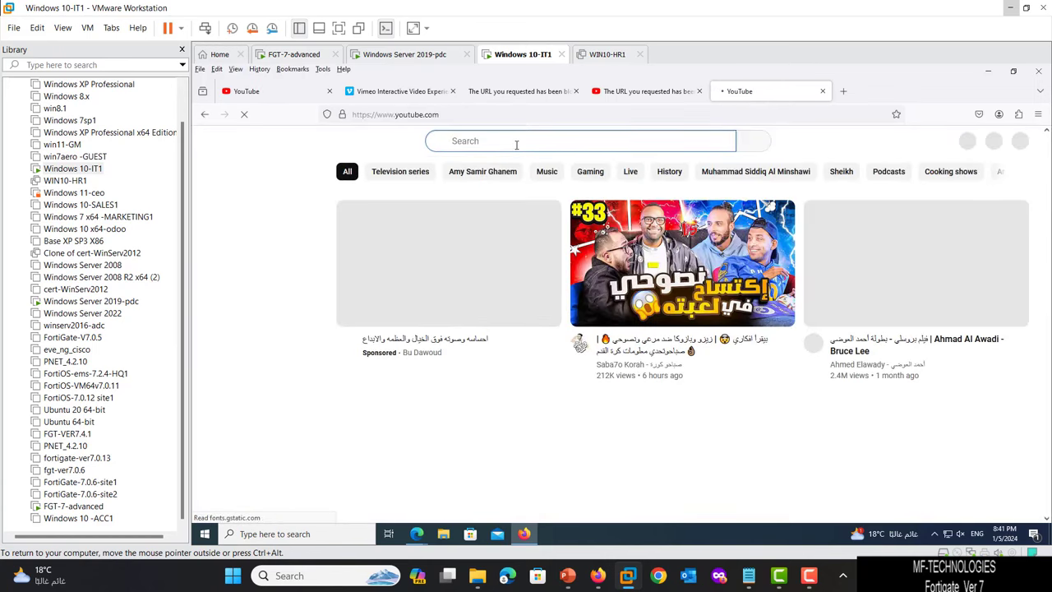
# - Search YouTube for 'rotana', then open and reload the Rotana channel to trigger the block page
pyautogui.write('rotan')
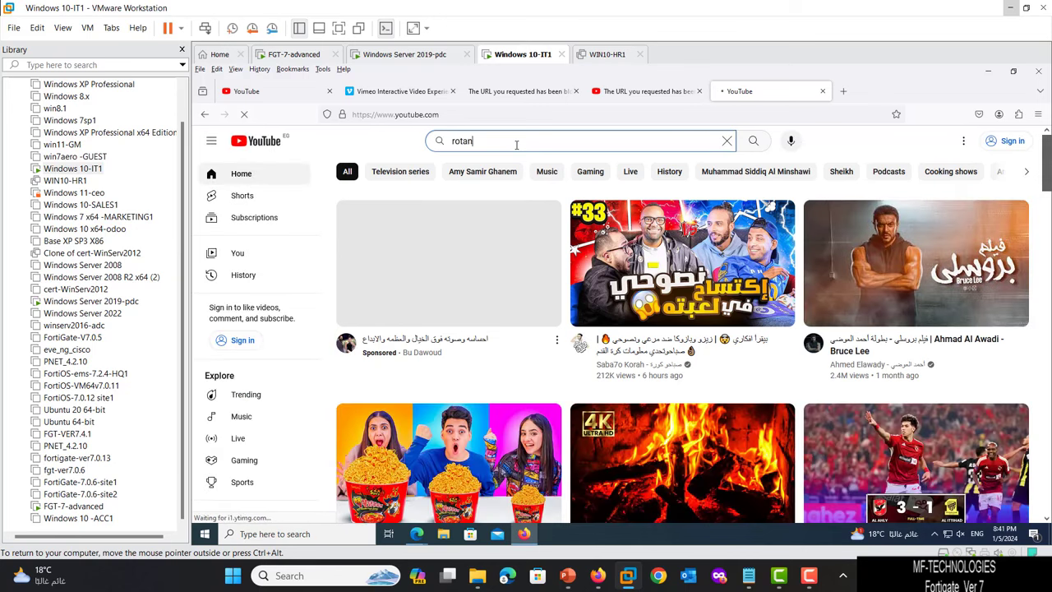
pyautogui.write('a')
pyautogui.press('Return')
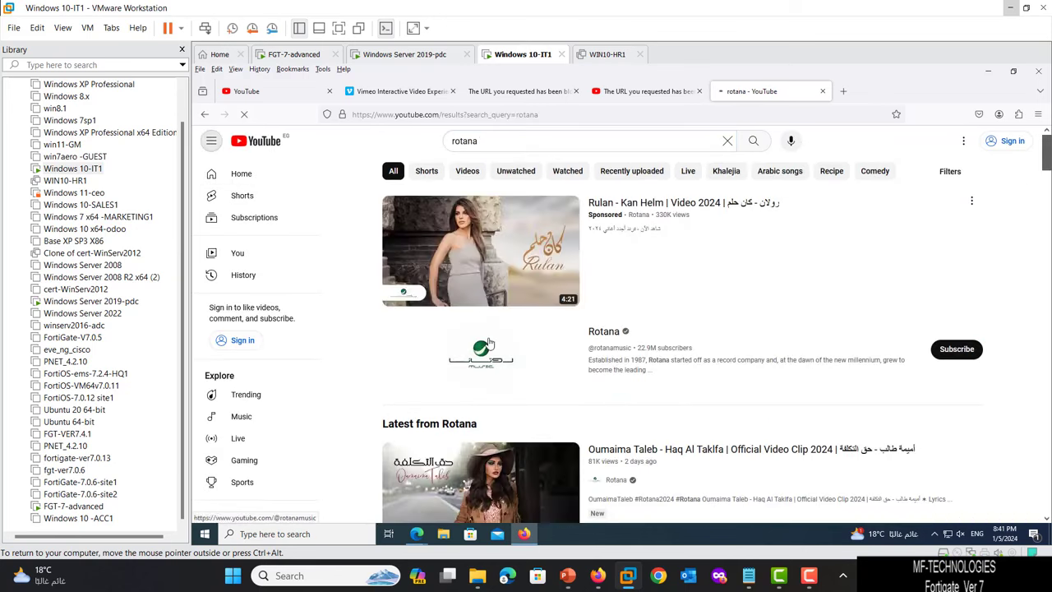
pyautogui.click(480, 350)
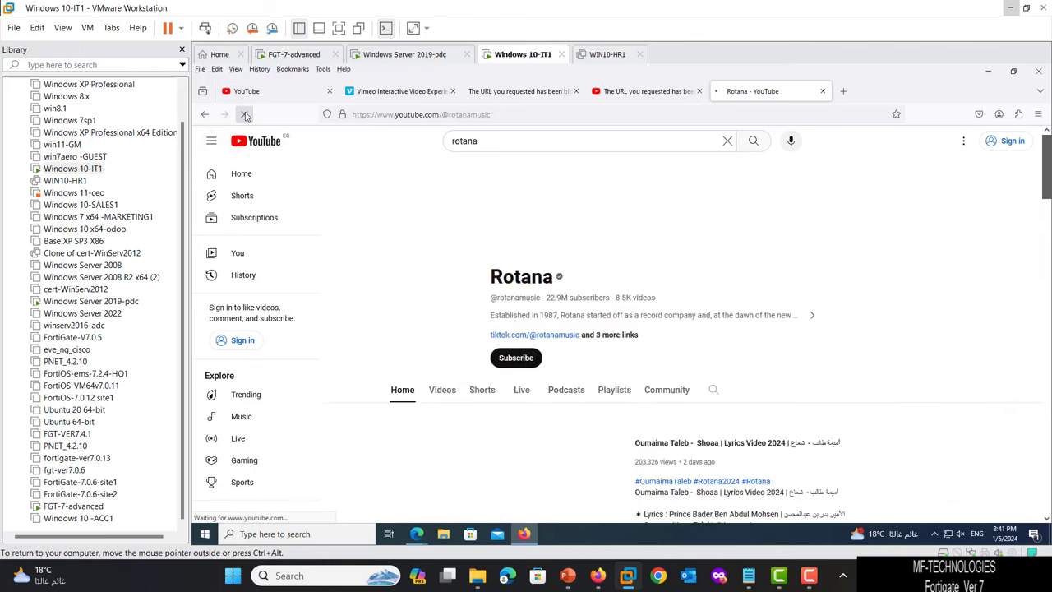
pyautogui.click(245, 115)
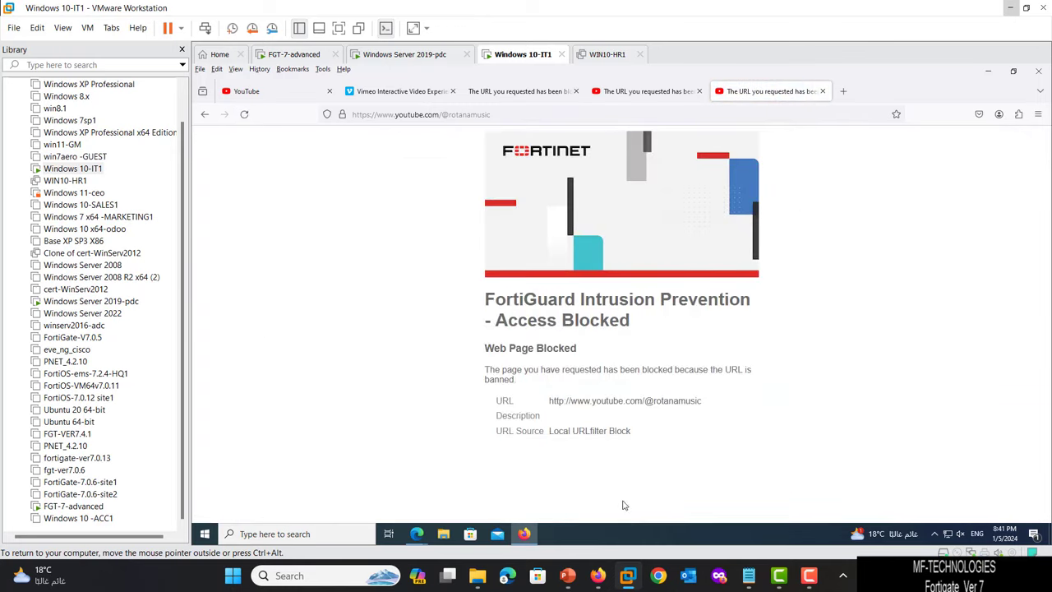
pyautogui.moveTo(606, 574)
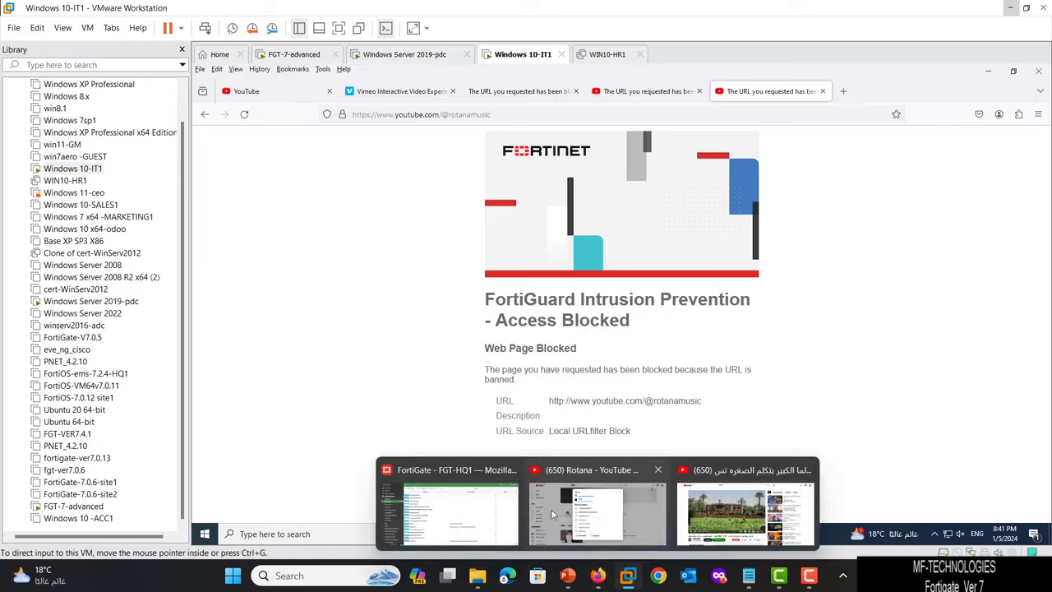
pyautogui.click(493, 509)
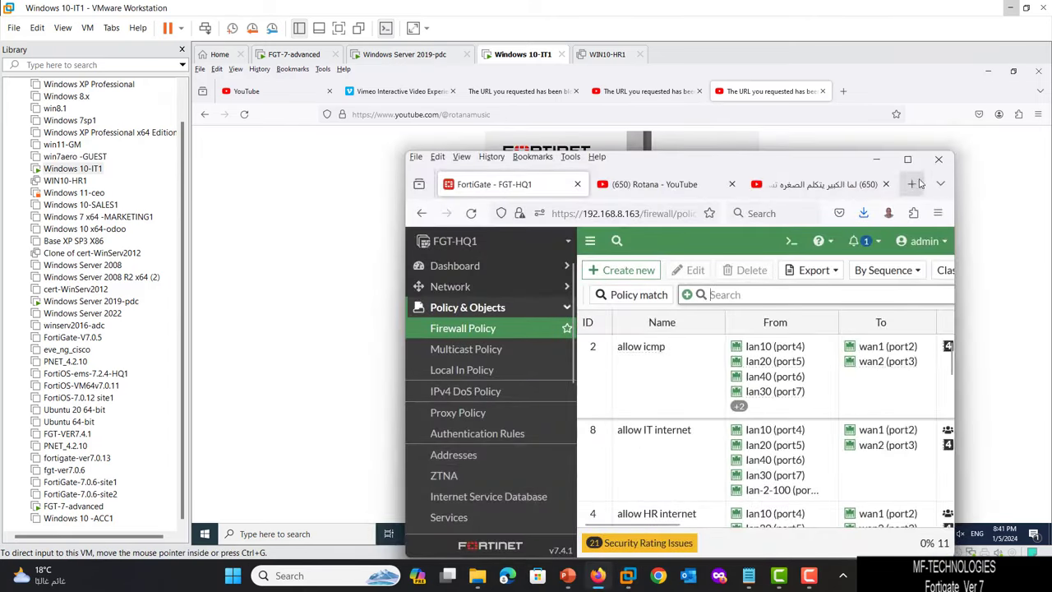
# - Open the web filter profile that blocks specific YouTube content for editing
pyautogui.click(907, 159)
pyautogui.scroll(-3, 50, 345)
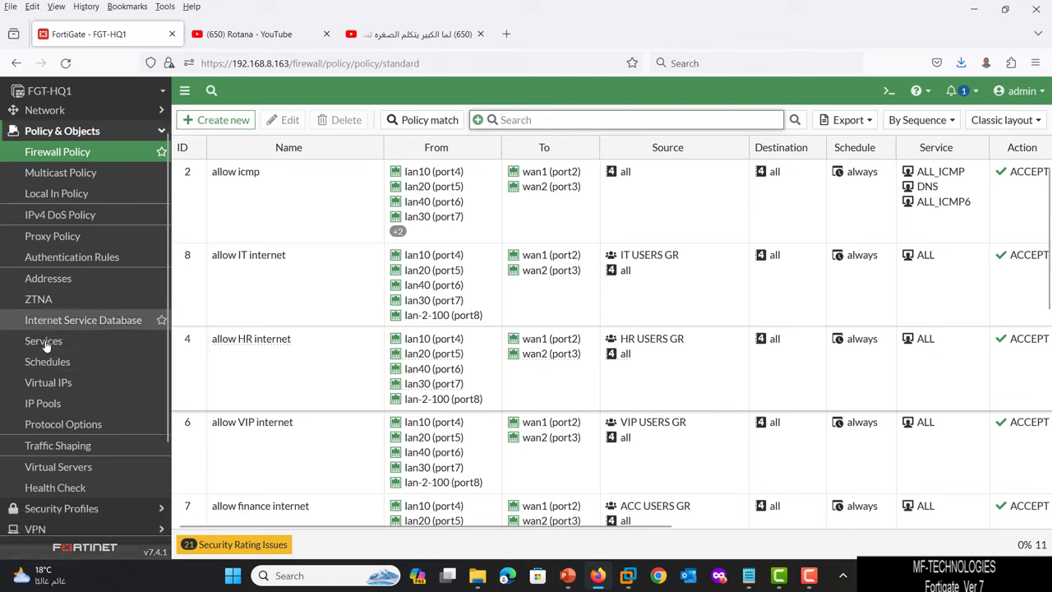
pyautogui.click(62, 398)
pyautogui.scroll(-3, 62, 398)
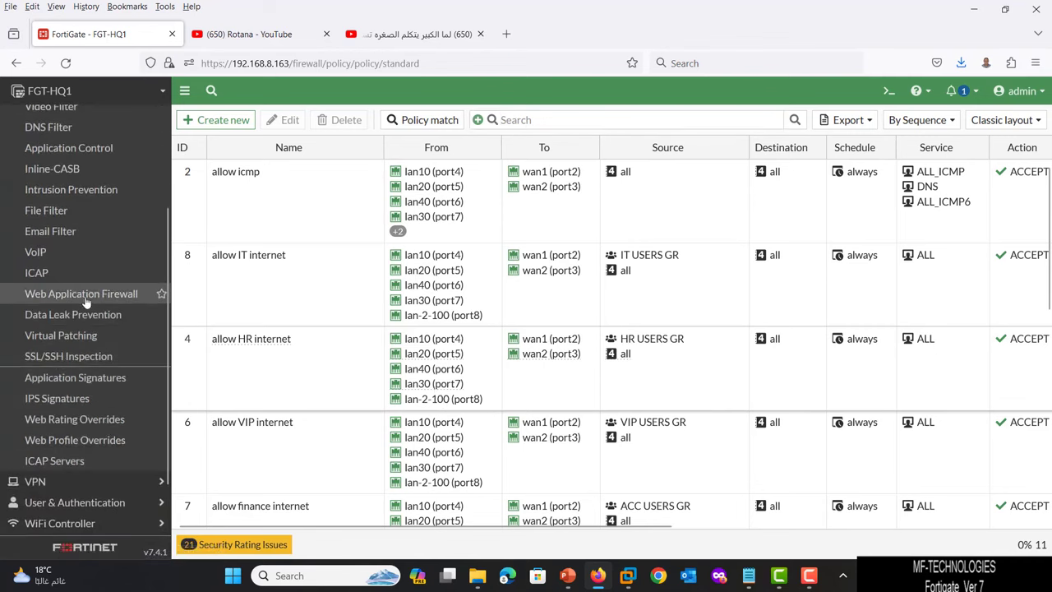
pyautogui.scroll(-1, 89, 235)
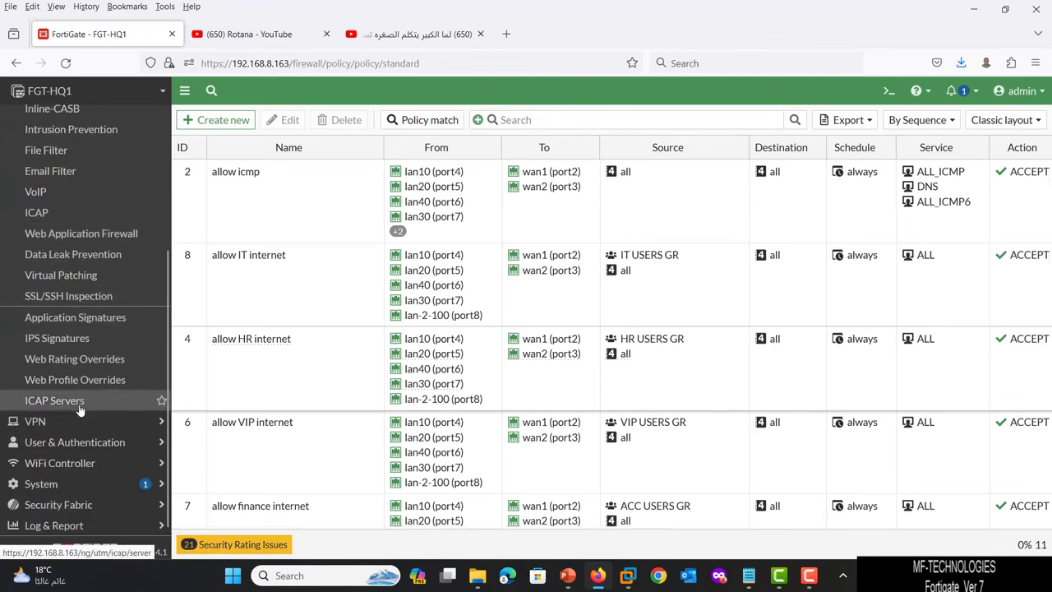
pyautogui.scroll(3, 86, 302)
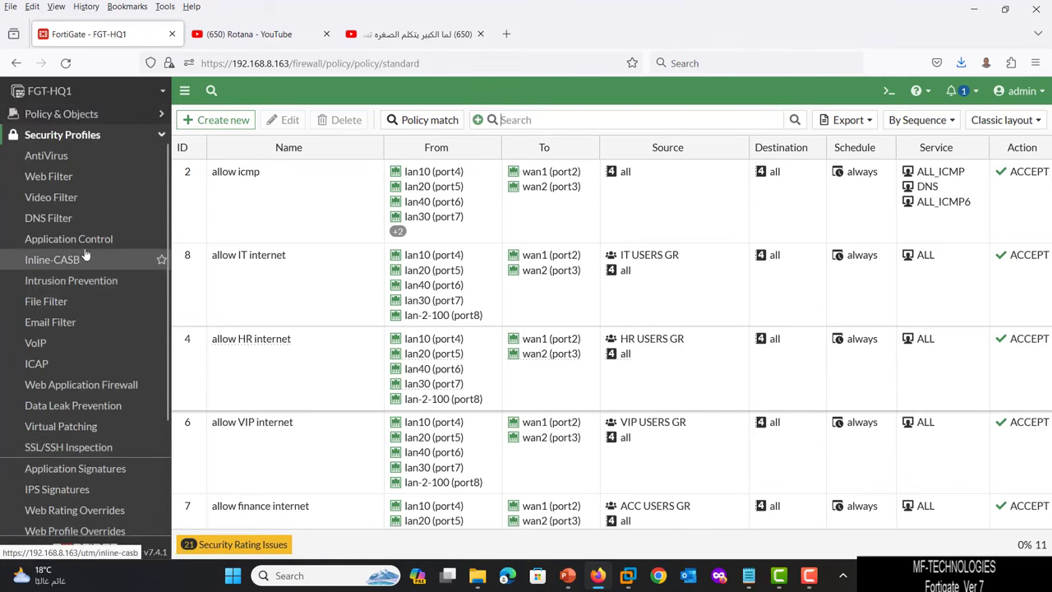
pyautogui.click(58, 176)
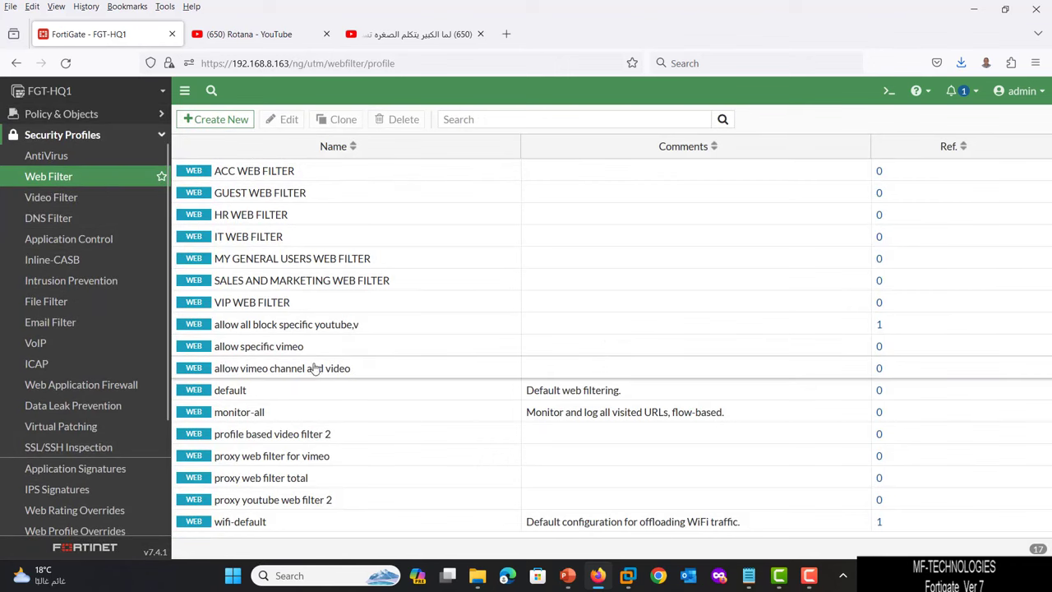
pyautogui.doubleClick(349, 323)
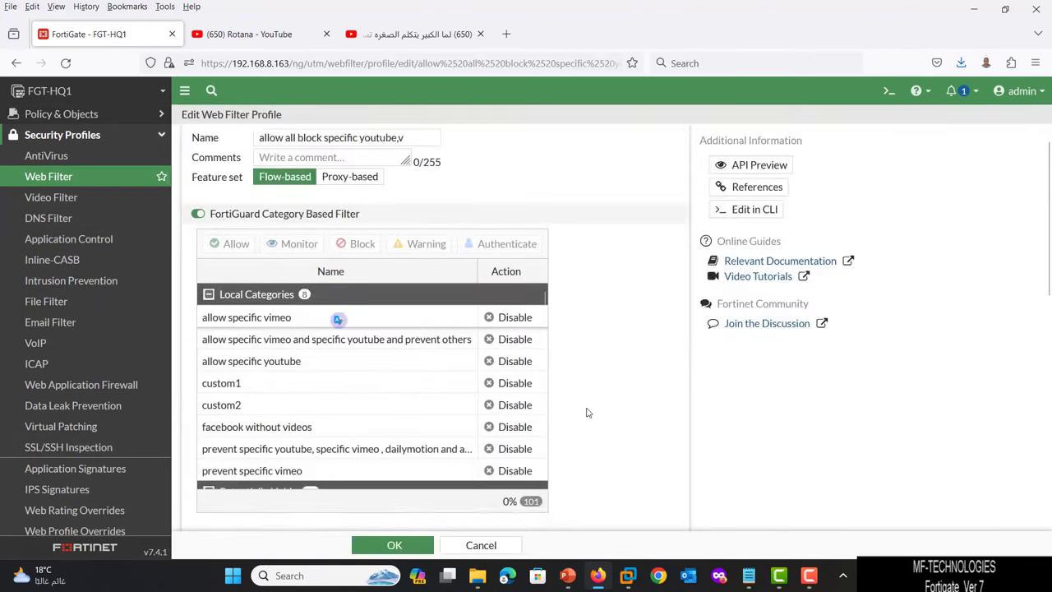
# - Copy the blocked youtube.com/watch?v=SayuN6Xdyvo URL and return to the Windows 10-IT1 VM
pyautogui.scroll(-10, 584, 411)
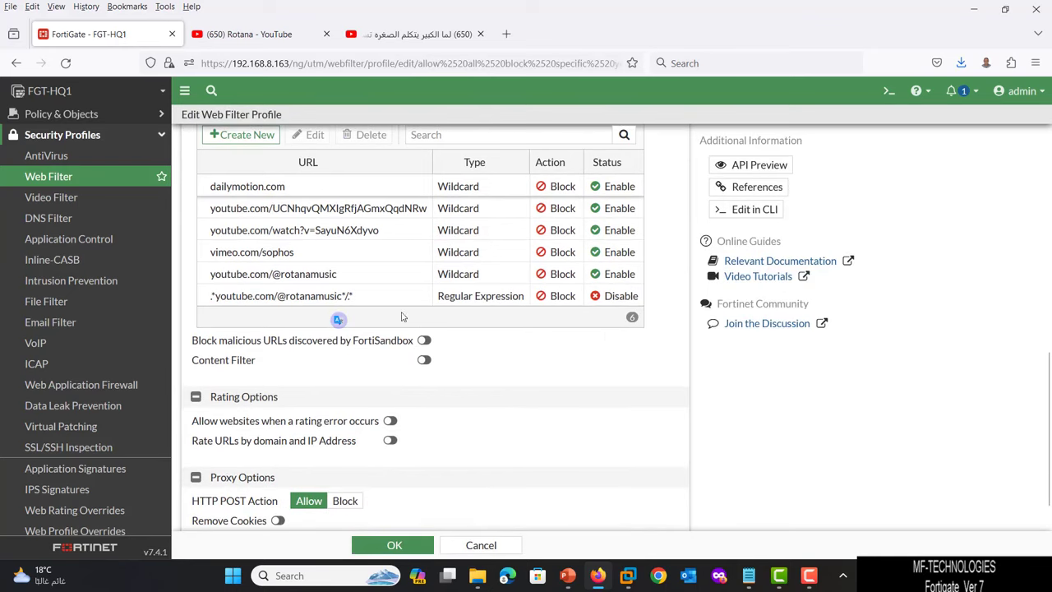
pyautogui.scroll(1, 265, 275)
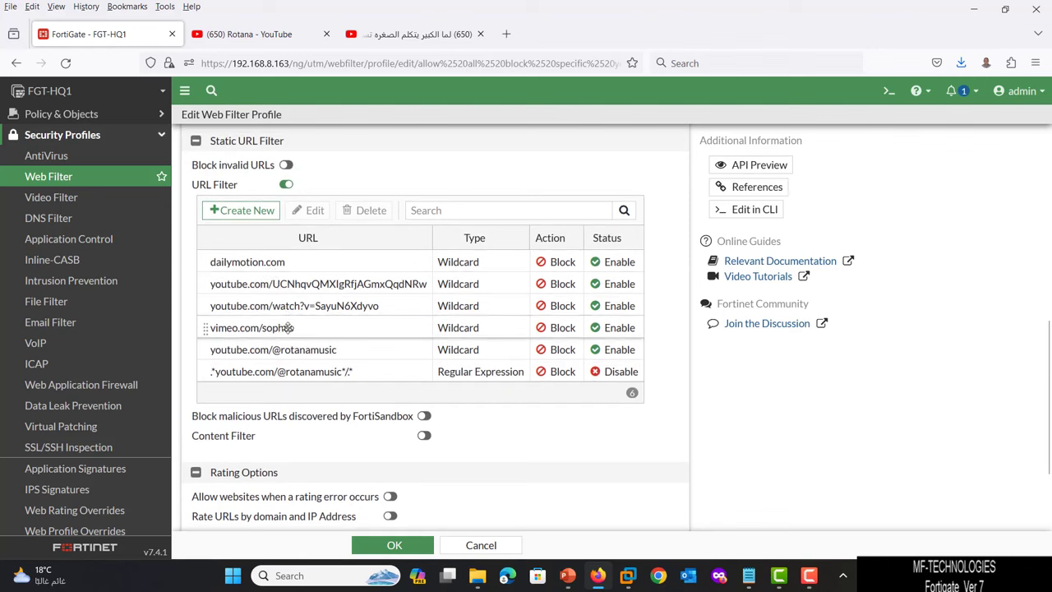
pyautogui.doubleClick(300, 305)
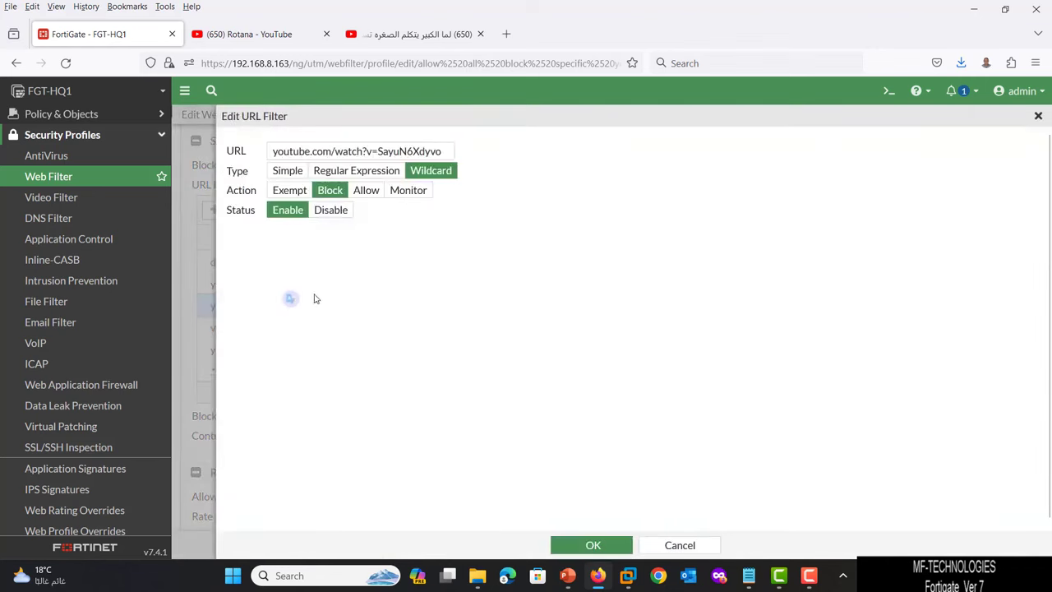
pyautogui.tripleClick(367, 153)
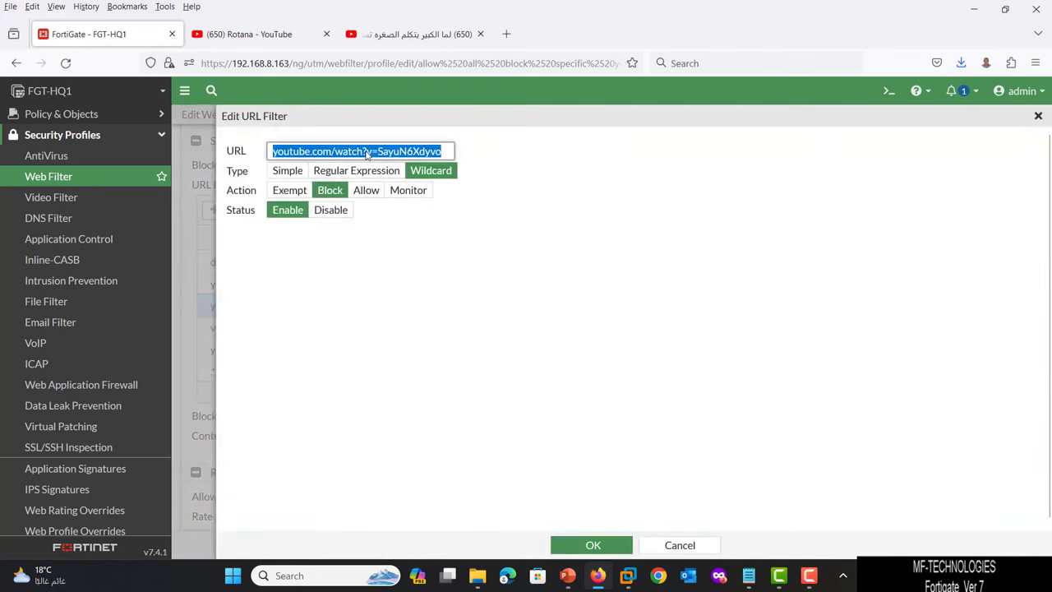
pyautogui.rightClick(367, 154)
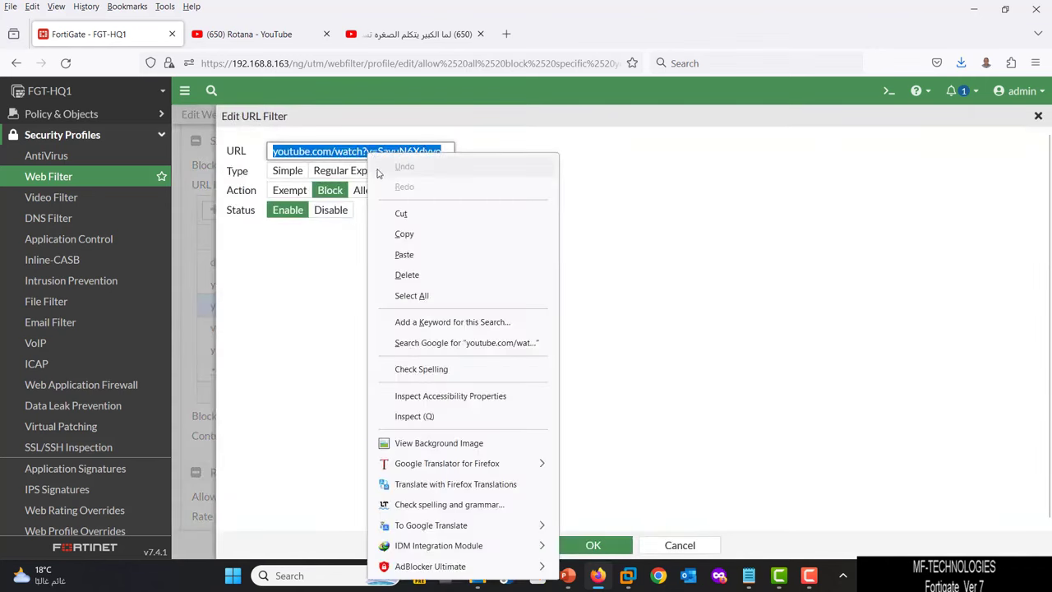
pyautogui.click(420, 244)
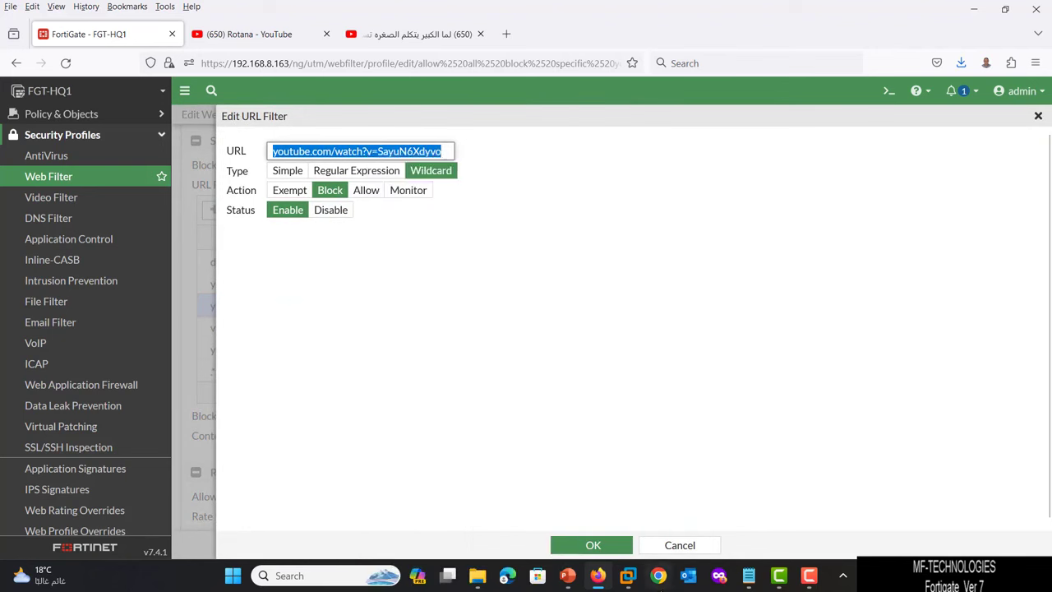
pyautogui.click(631, 585)
pyautogui.click(764, 493)
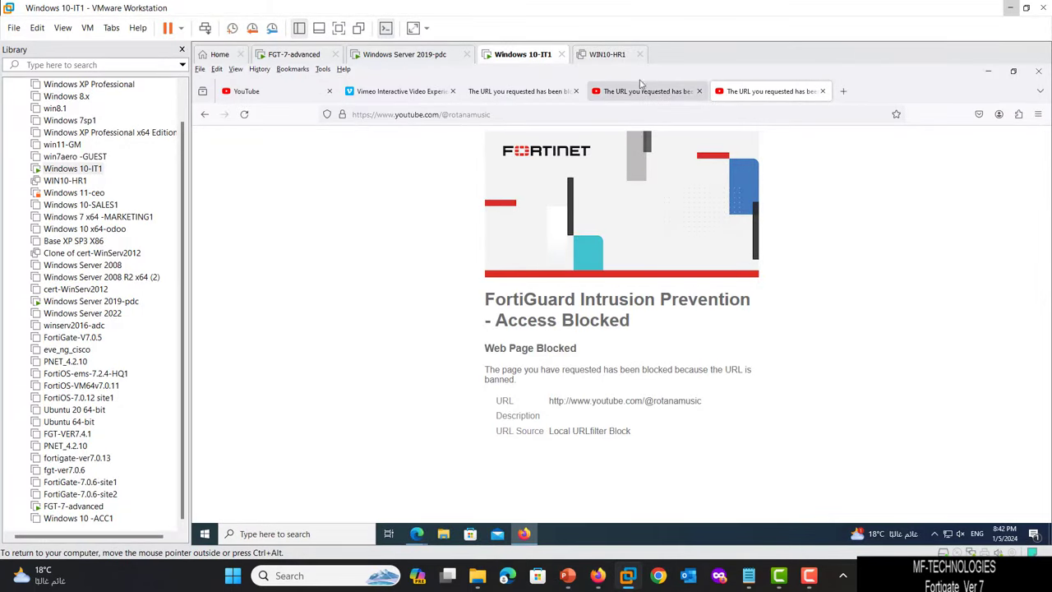
# - Load the copied YouTube video URL in a new tab to confirm it is blocked
pyautogui.click(843, 91)
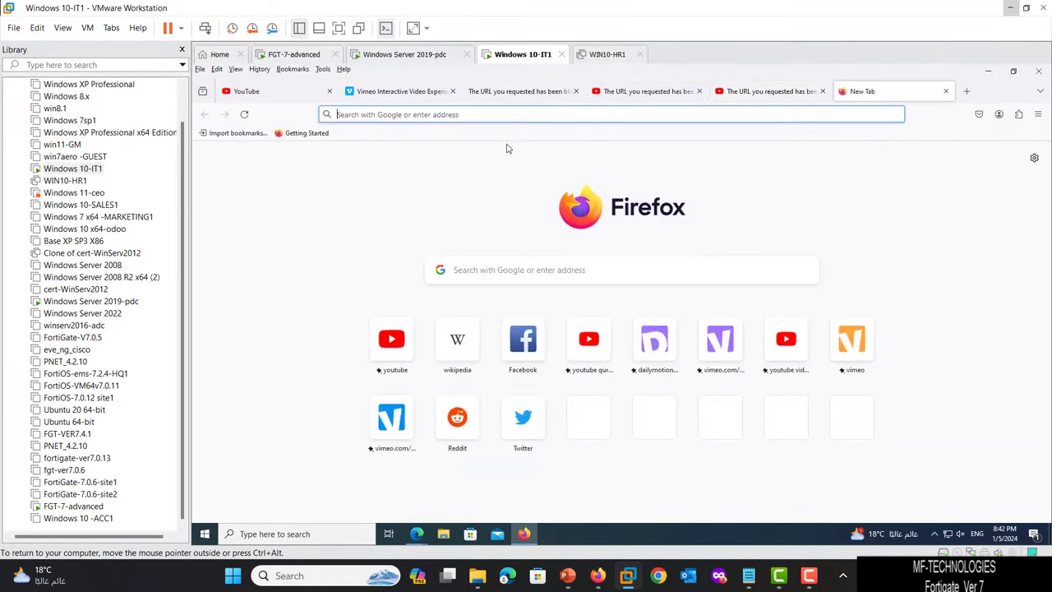
pyautogui.rightClick(473, 114)
pyautogui.click(528, 220)
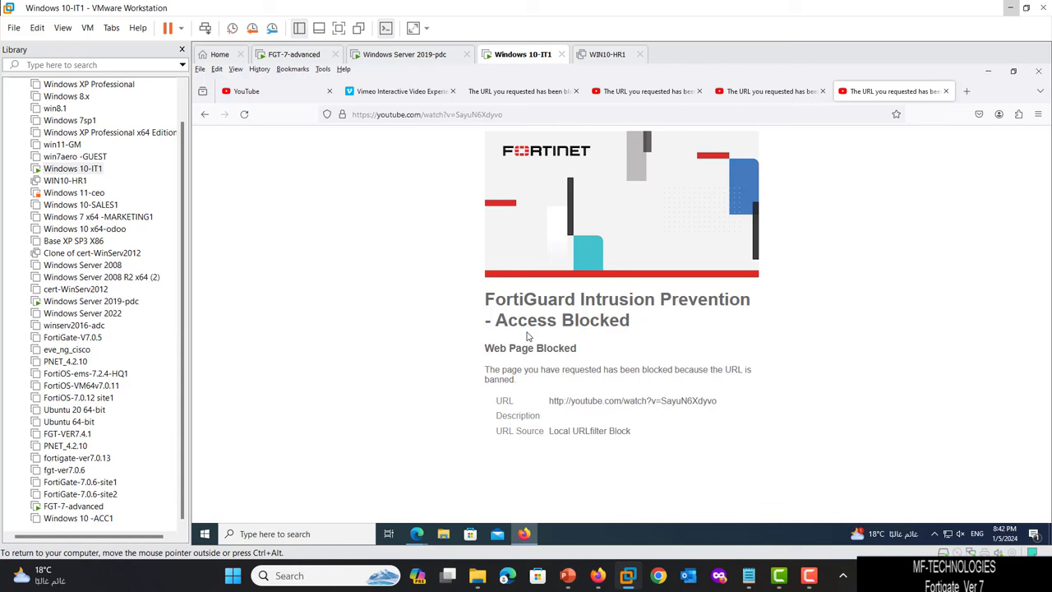
# - Search 'rotana', open the channel's Videos page and reload it to test the filter
pyautogui.click(641, 91)
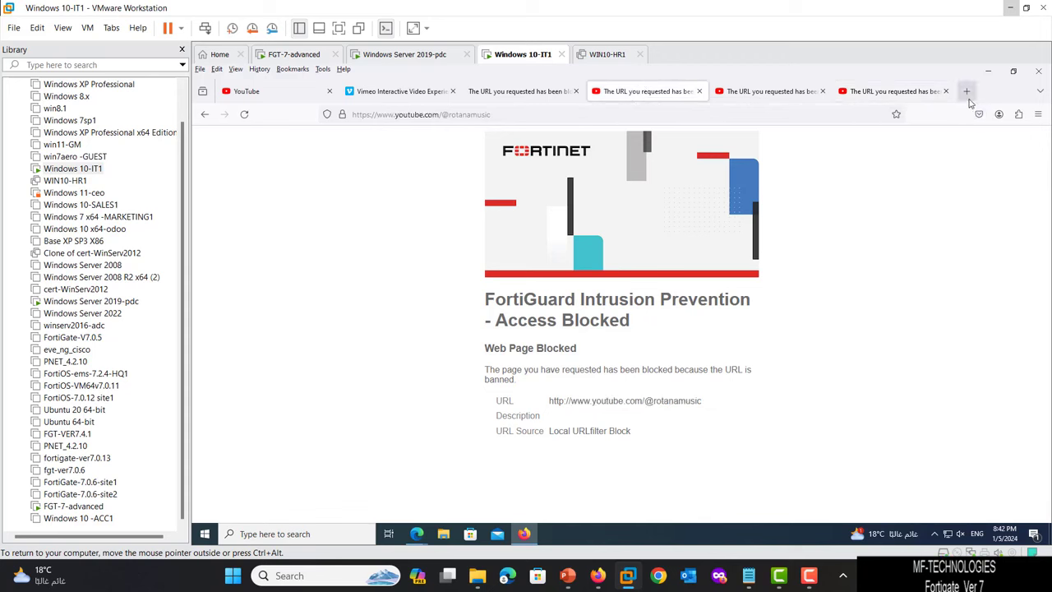
pyautogui.click(252, 93)
pyautogui.click(475, 141)
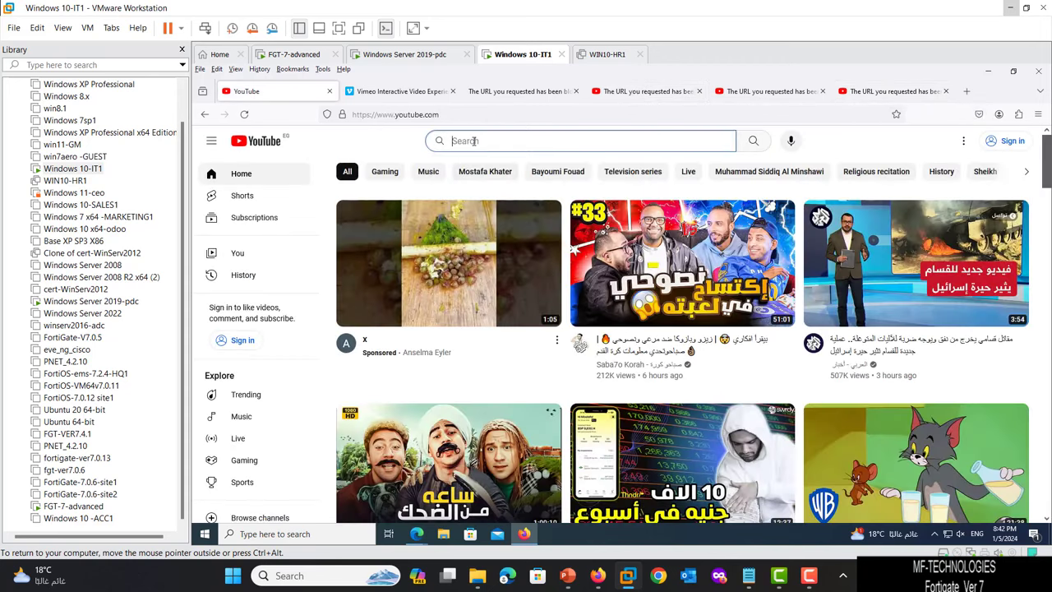
pyautogui.write('rotana')
pyautogui.press('Return')
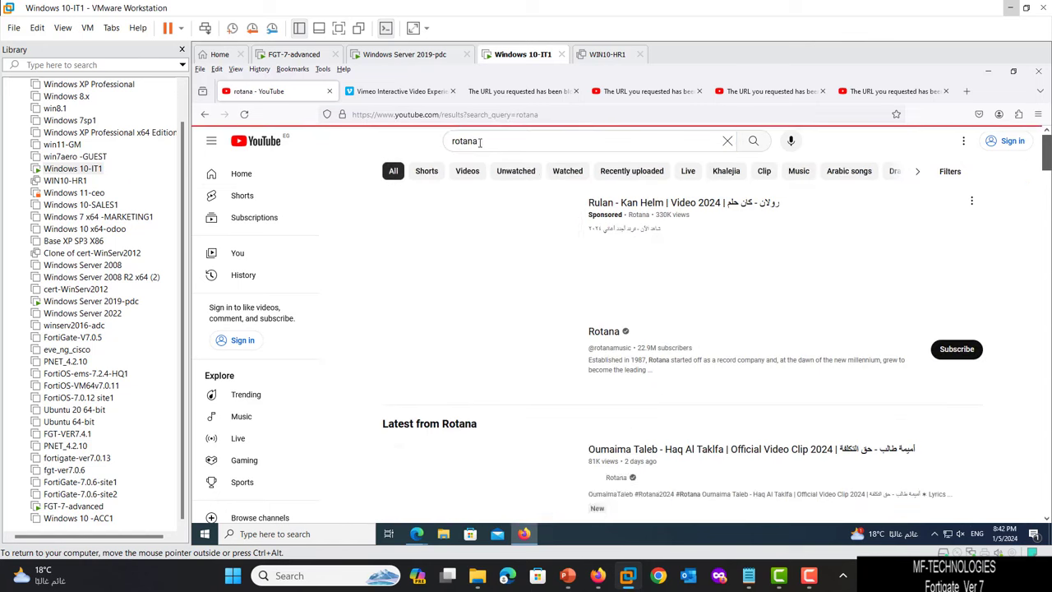
pyautogui.click(488, 352)
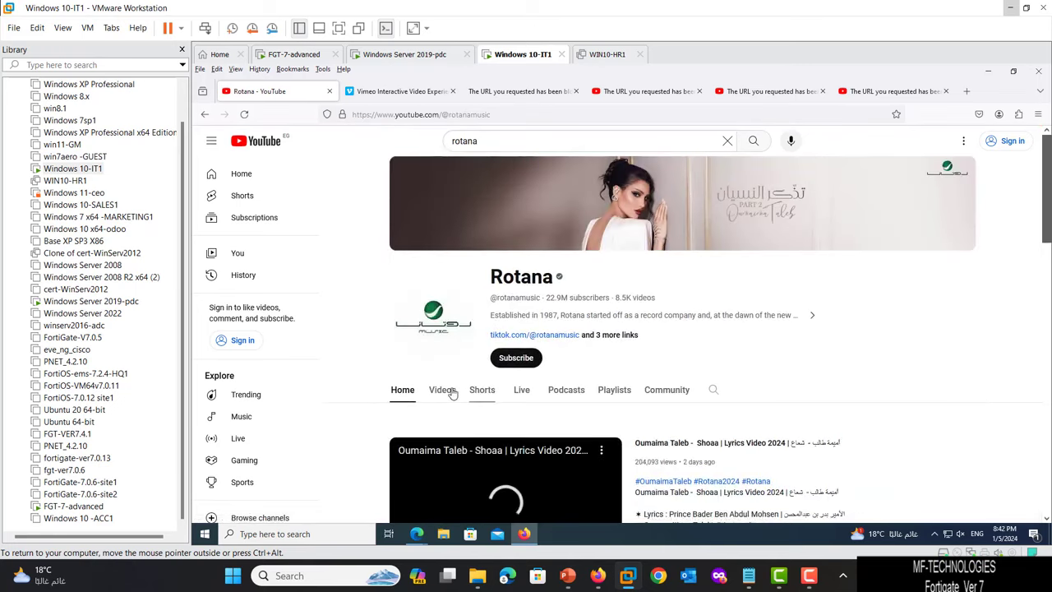
pyautogui.click(442, 391)
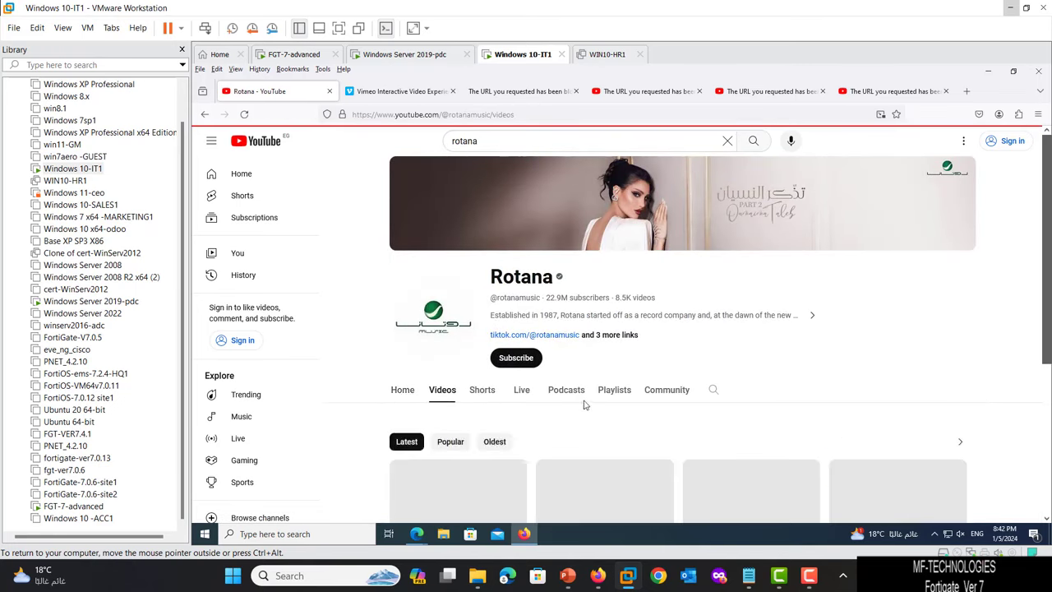
pyautogui.click(245, 115)
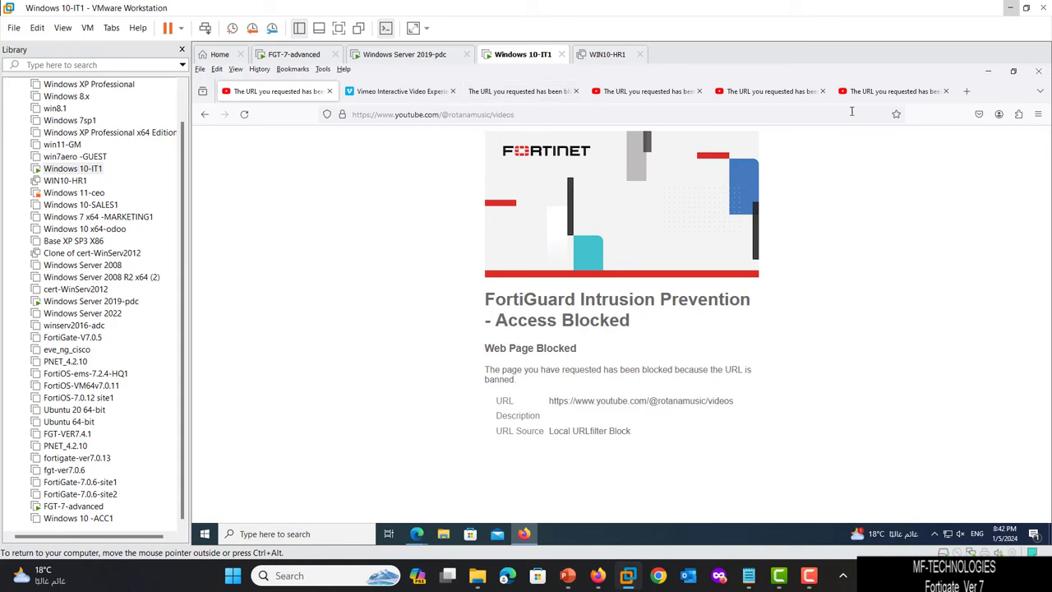
# - Select the blocked youtube.com/watch address on the video tab, then open a fresh empty tab
pyautogui.click(889, 92)
pyautogui.moveTo(517, 114); pyautogui.dragTo(381, 115)
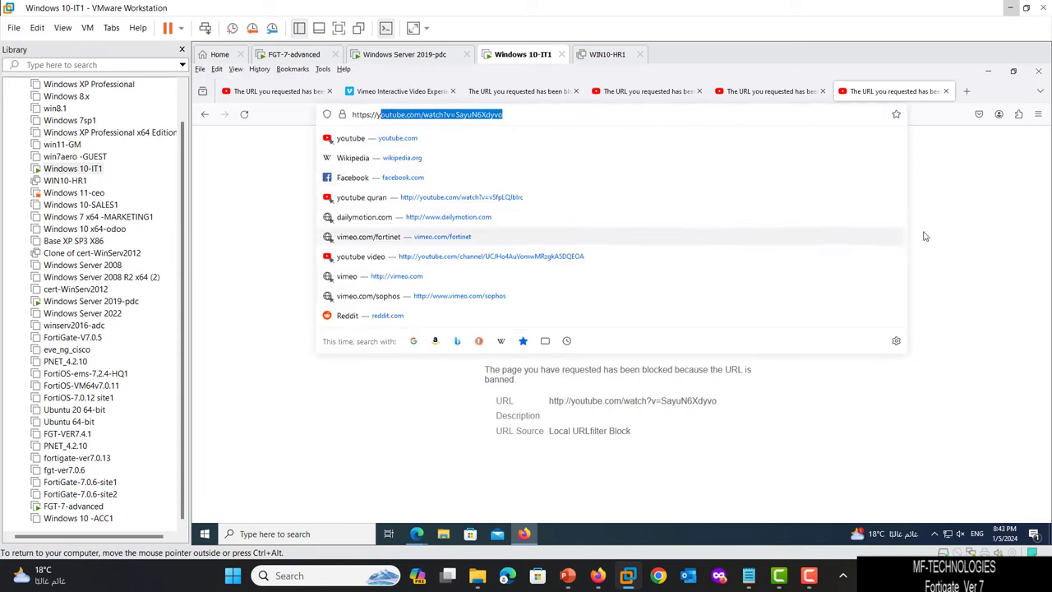
pyautogui.press('Return')
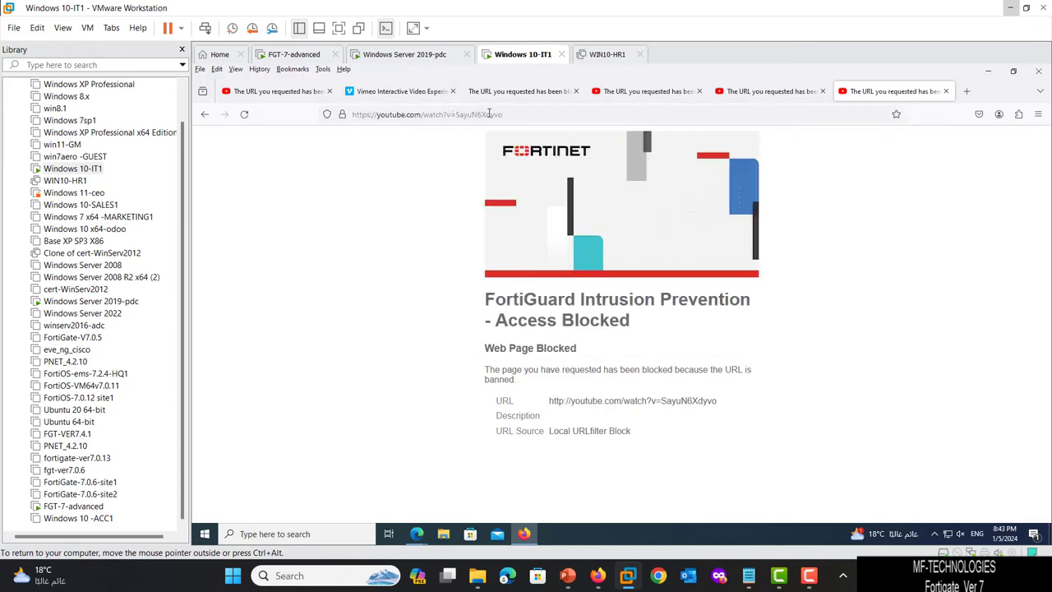
pyautogui.moveTo(508, 115); pyautogui.dragTo(378, 114)
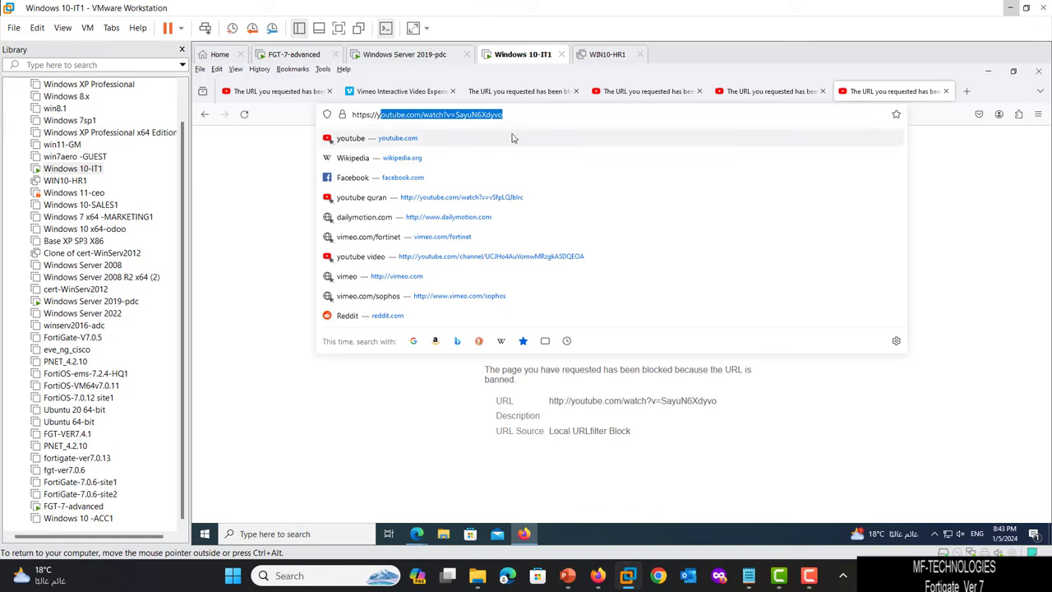
pyautogui.click(995, 268)
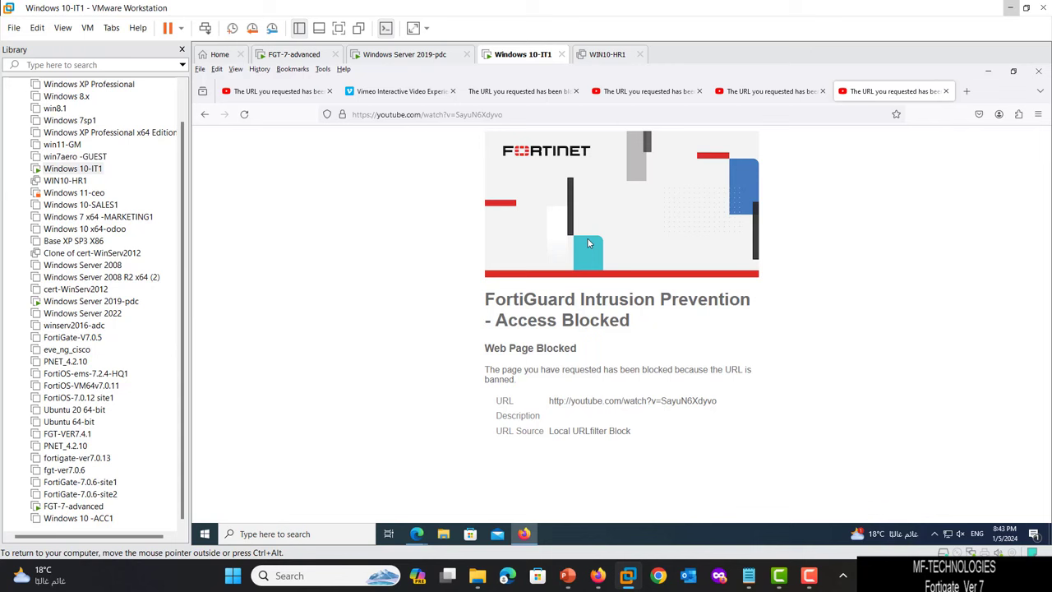
pyautogui.click(516, 115)
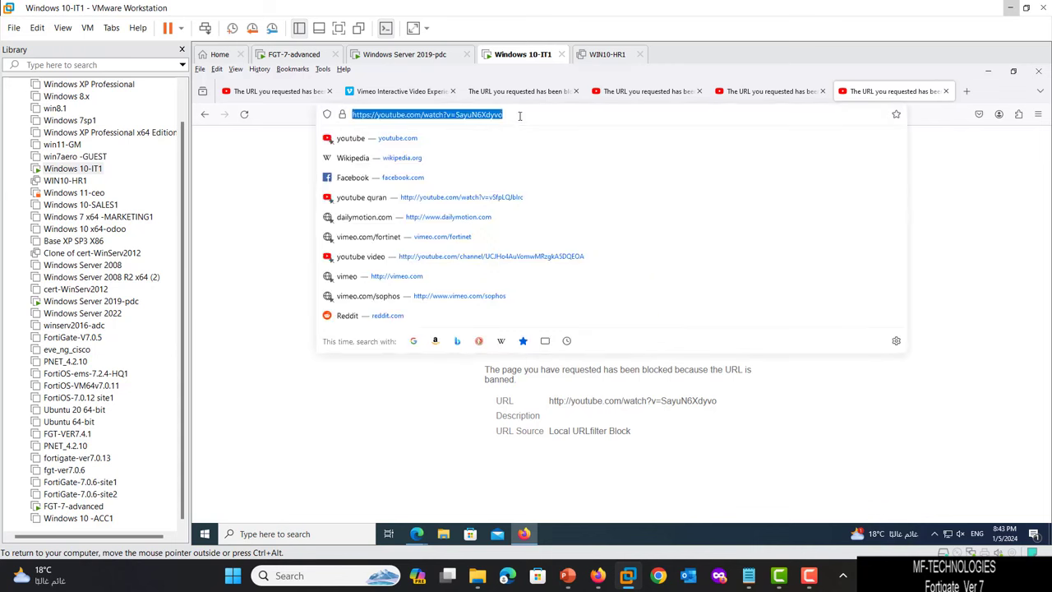
pyautogui.click(519, 116)
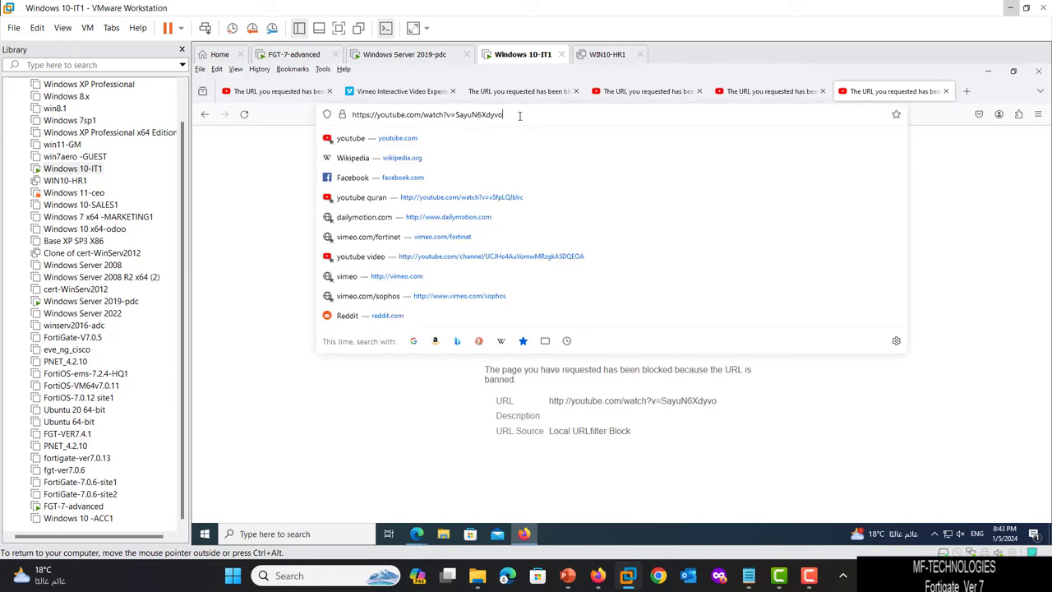
pyautogui.hotkey('shift', 'Left')
pyautogui.hotkey('shift', 'Left')
pyautogui.hotkey('shift', 'Left')
pyautogui.hotkey('shift', 'Left')
pyautogui.hotkey('shift', 'Left')
pyautogui.hotkey('shift', 'Left')
pyautogui.hotkey('shift', 'Left')
pyautogui.hotkey('shift', 'Left')
pyautogui.hotkey('shift', 'Left')
pyautogui.hotkey('shift', 'Left')
pyautogui.hotkey('shift', 'Left')
pyautogui.moveTo(381, 115); pyautogui.dragTo(511, 118)
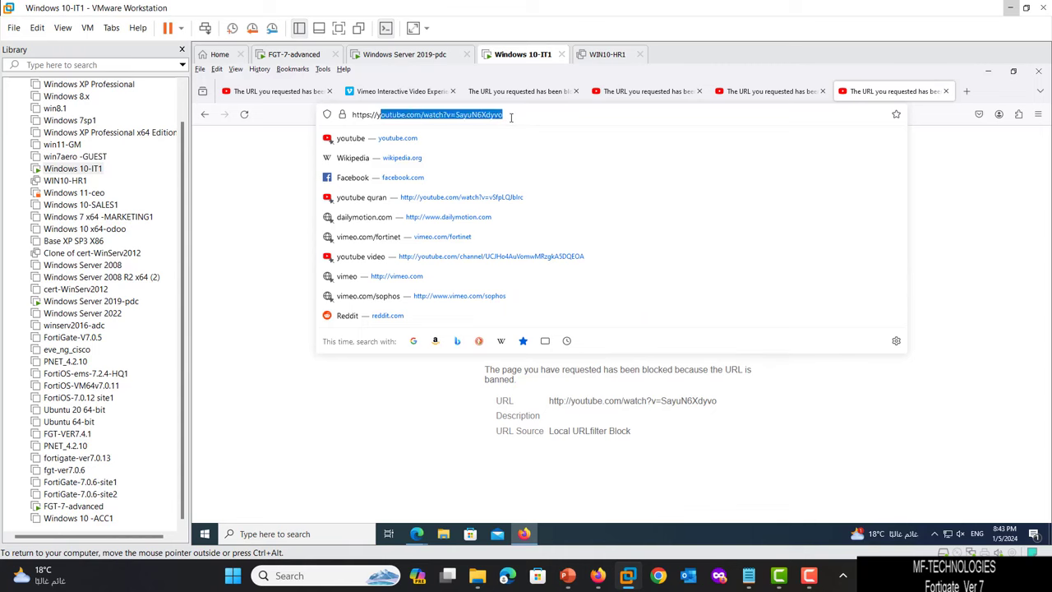
pyautogui.click(966, 92)
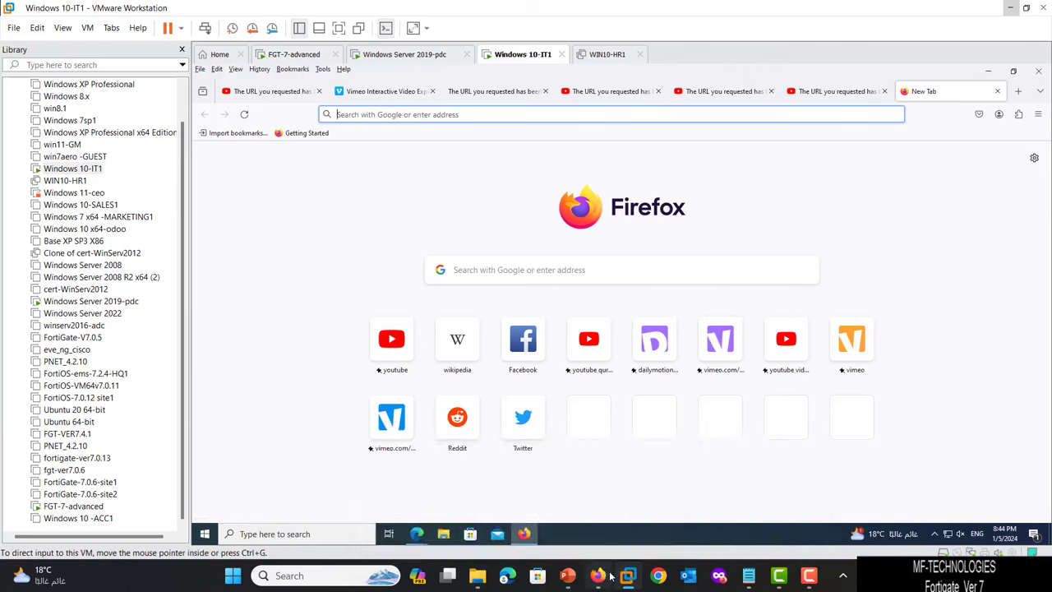
# - Bring PowerPoint forward and start the slide show at slide 2167
pyautogui.click(569, 576)
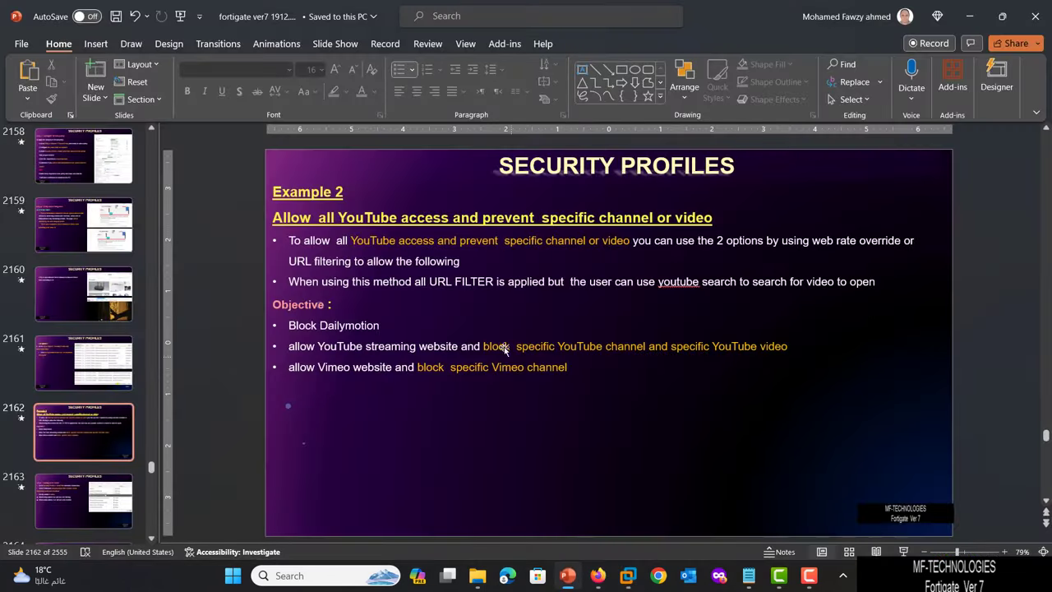
pyautogui.scroll(-1, 415, 298)
pyautogui.scroll(-1, 416, 298)
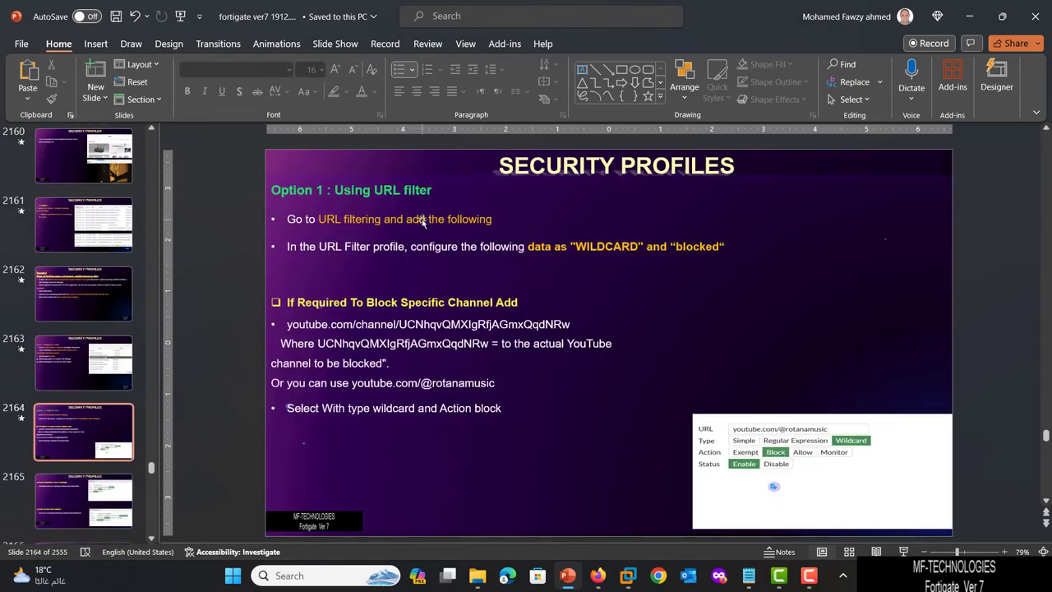
pyautogui.scroll(-3, 419, 220)
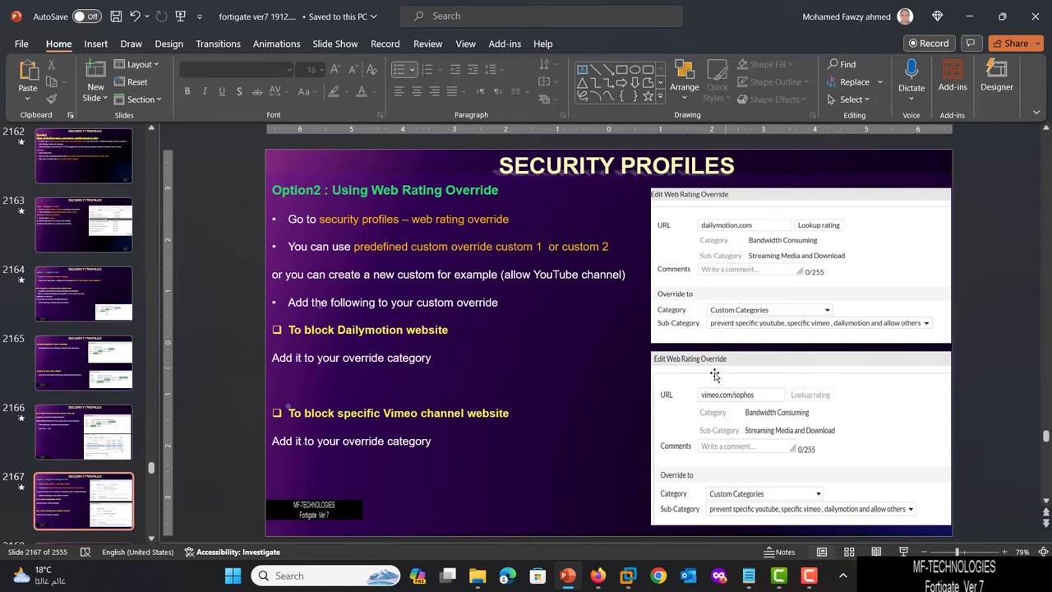
pyautogui.click(903, 551)
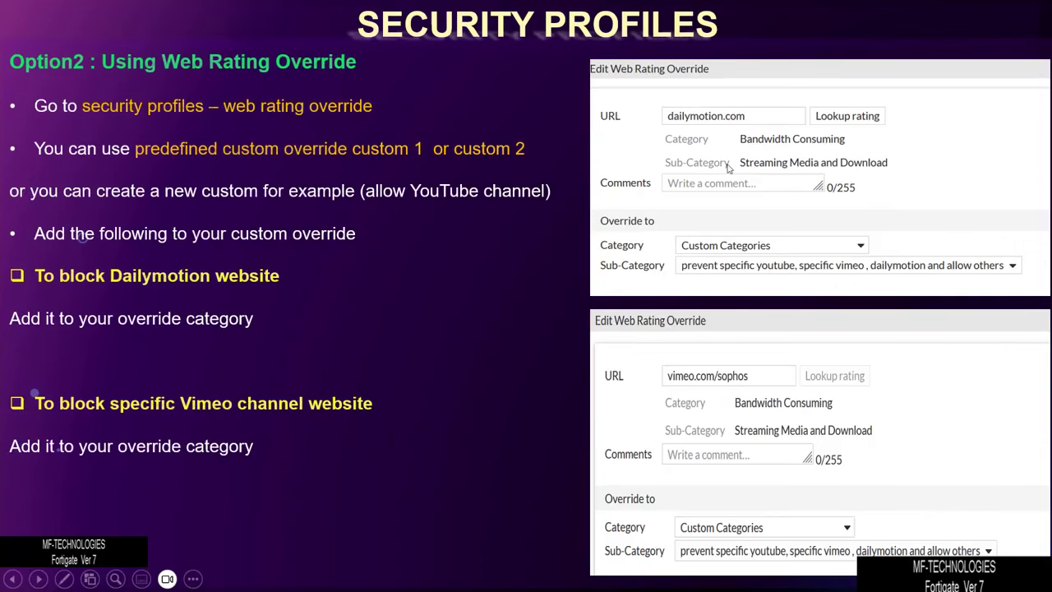
# - Advance through the web-filter slides up to slide 2175 on blocked YouTube pages
pyautogui.click(499, 273)
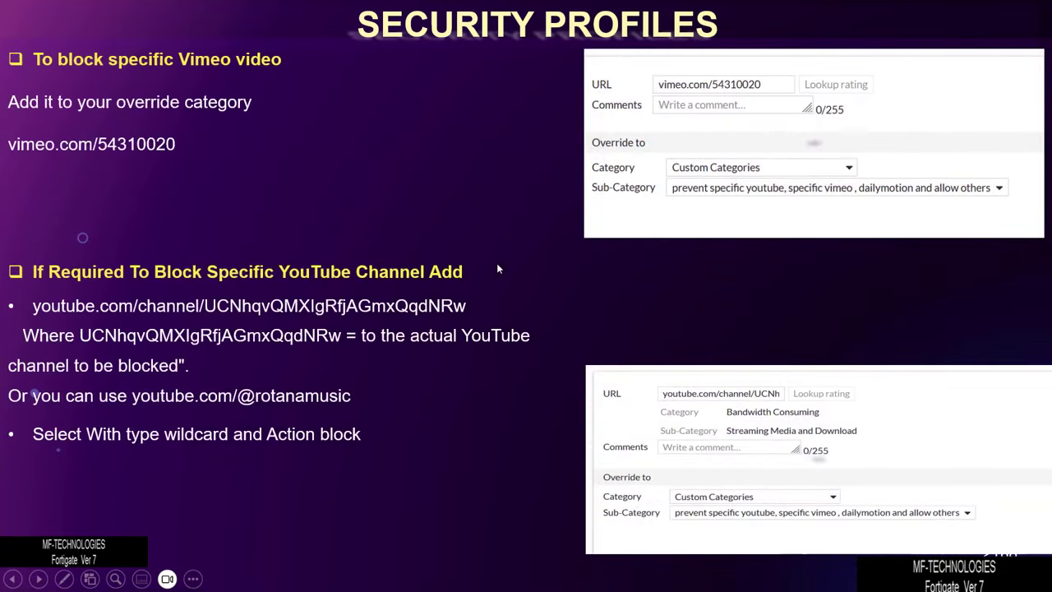
pyautogui.click(497, 269)
pyautogui.click(497, 269)
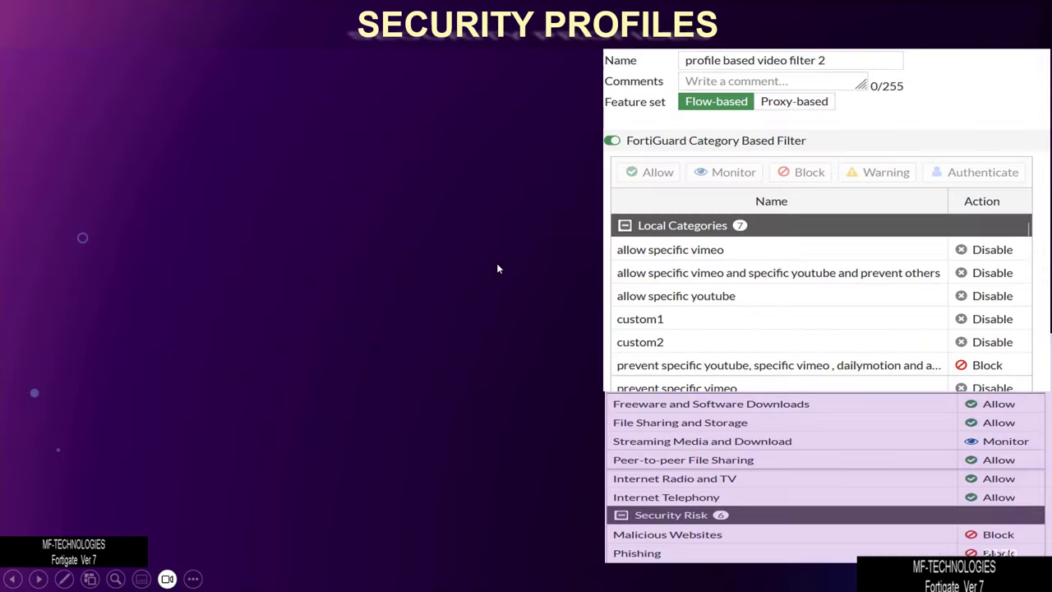
pyautogui.click(497, 263)
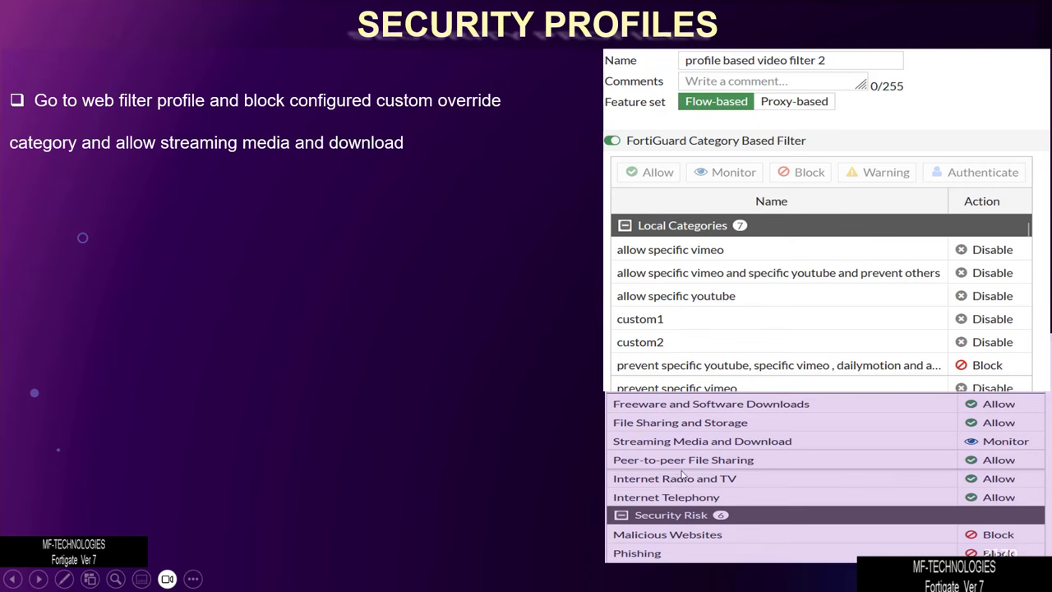
pyautogui.click(426, 305)
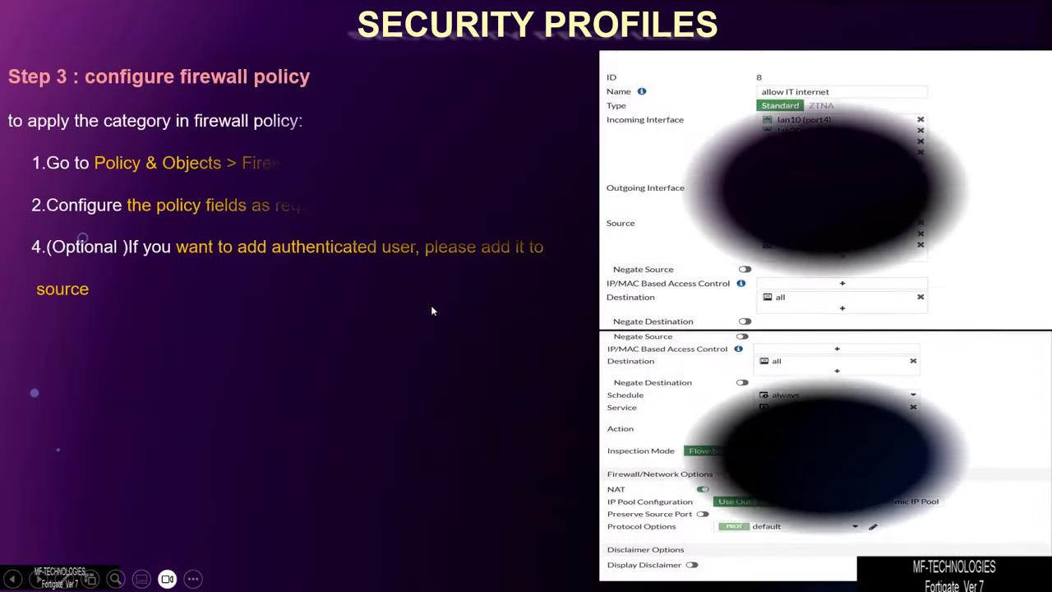
pyautogui.click(419, 294)
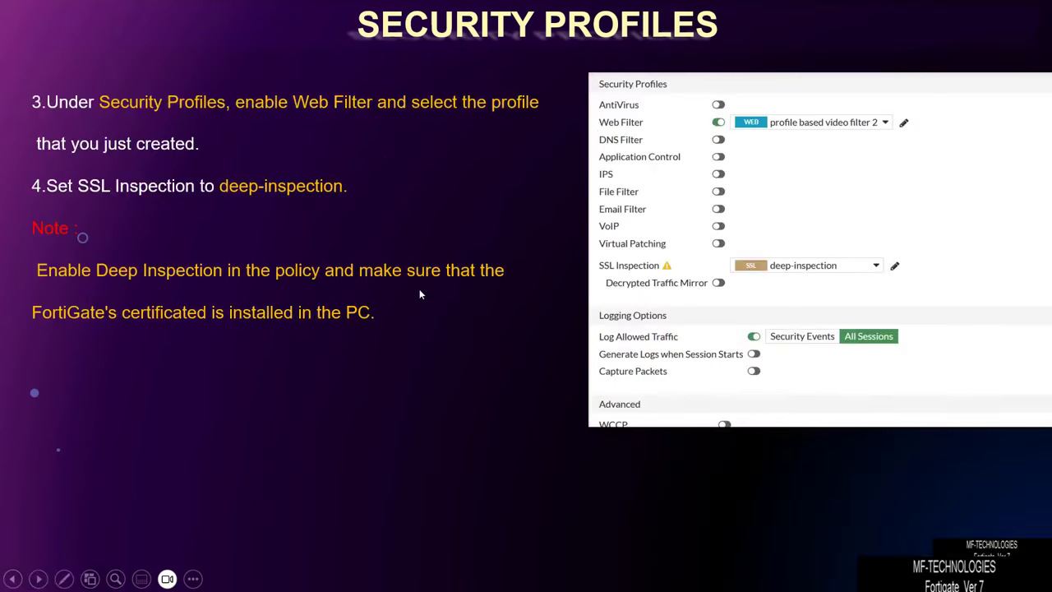
pyautogui.click(419, 291)
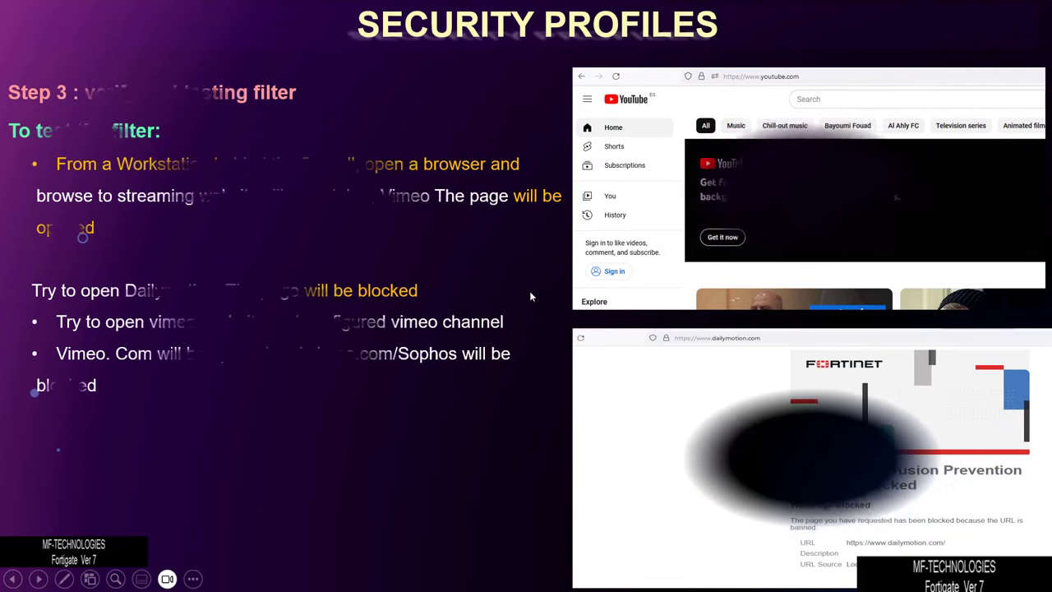
pyautogui.click(380, 258)
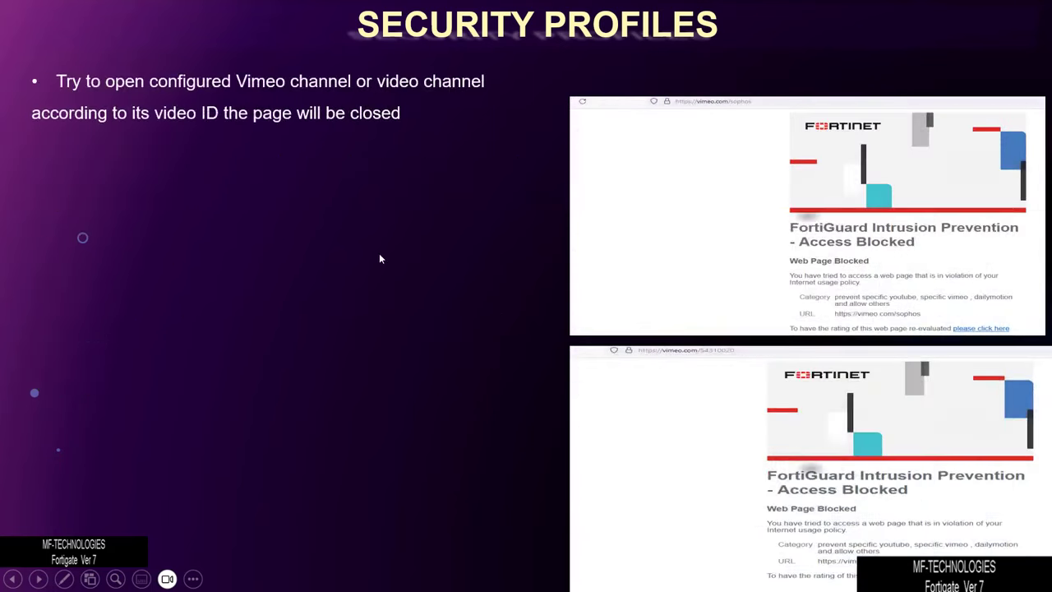
pyautogui.click(379, 258)
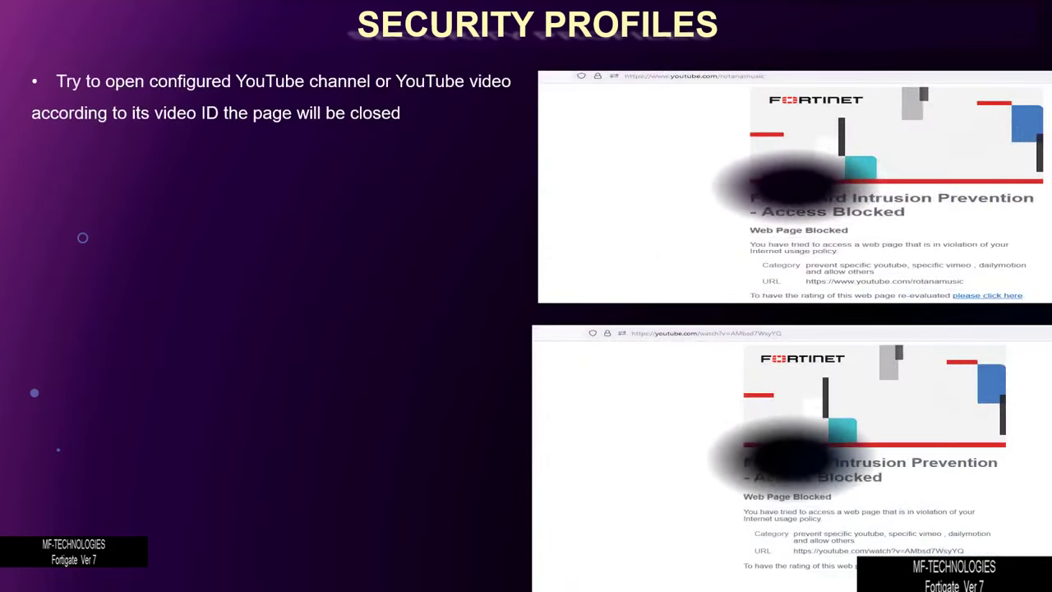
# - Exit the slide show and bring the FortiGate console forward
pyautogui.press('Escape')
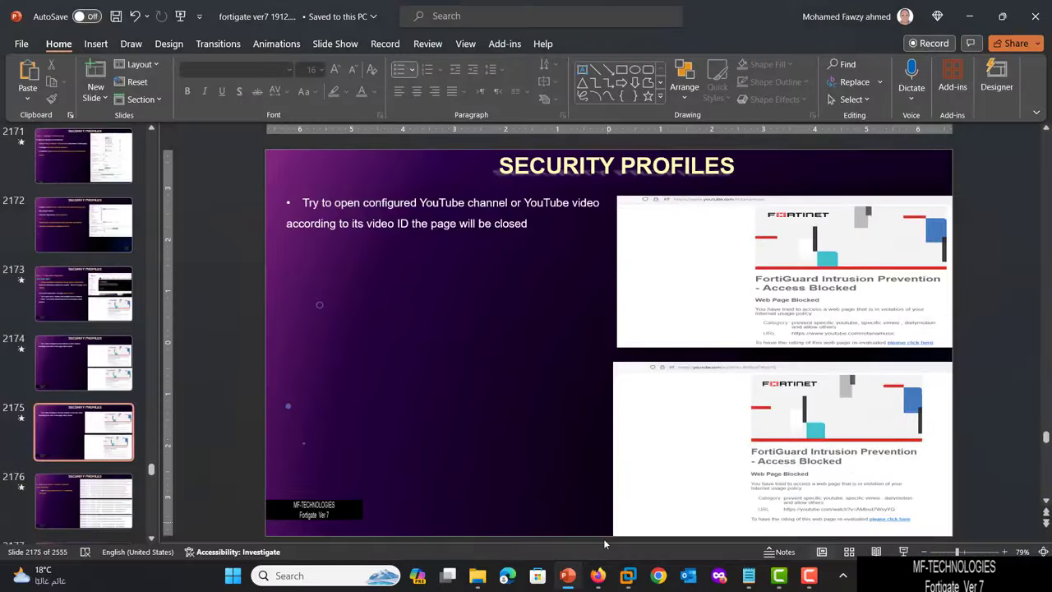
pyautogui.moveTo(597, 575)
pyautogui.click(485, 510)
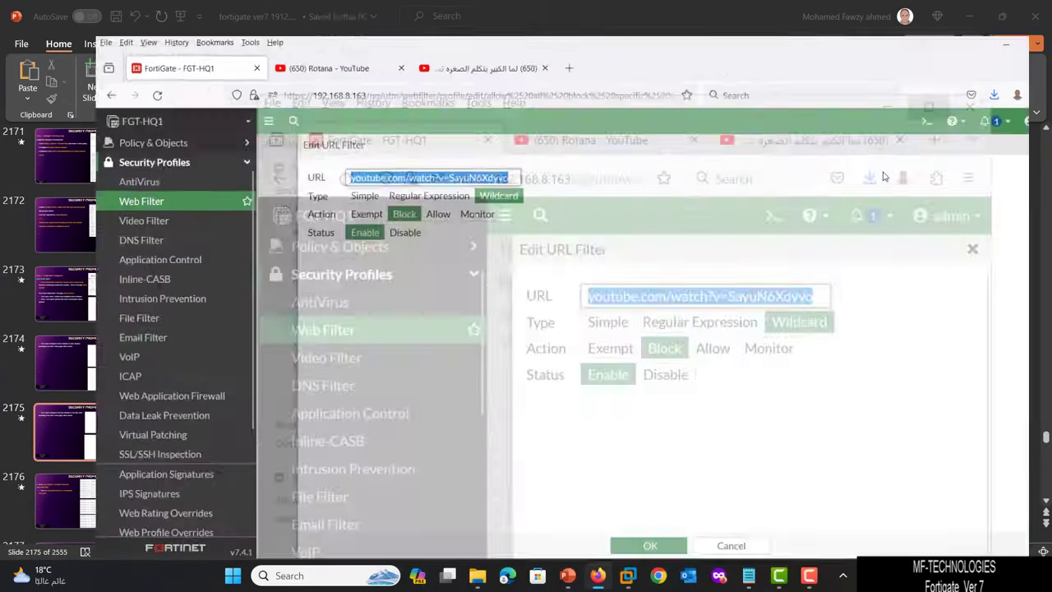
# - Open Web Rating Overrides, expand the Dailymotion/Vimeo/YouTube blocking group and view Custom Categories
pyautogui.click(908, 158)
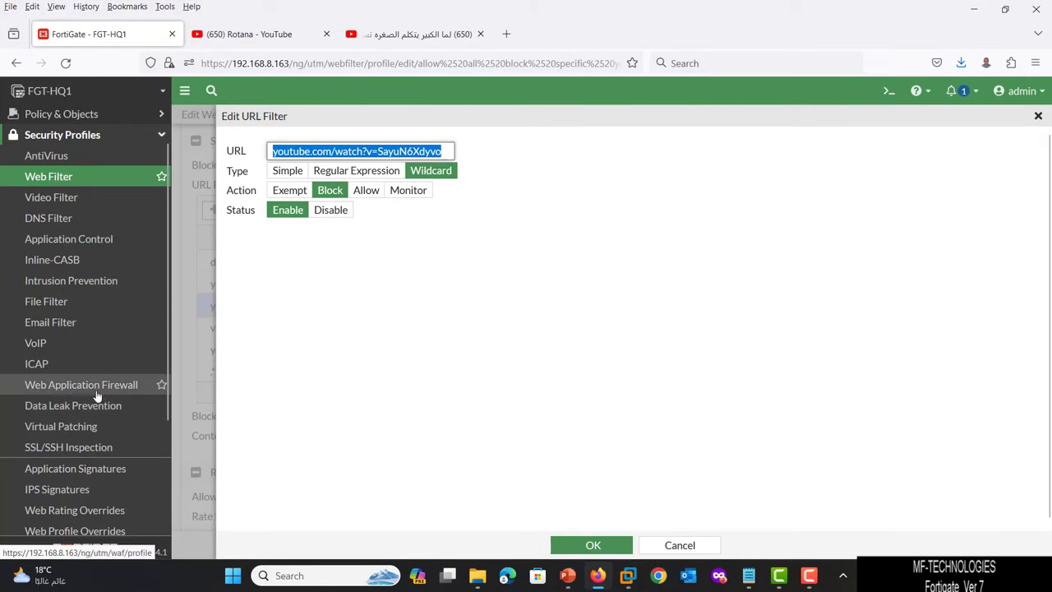
pyautogui.scroll(-3, 96, 397)
pyautogui.click(95, 359)
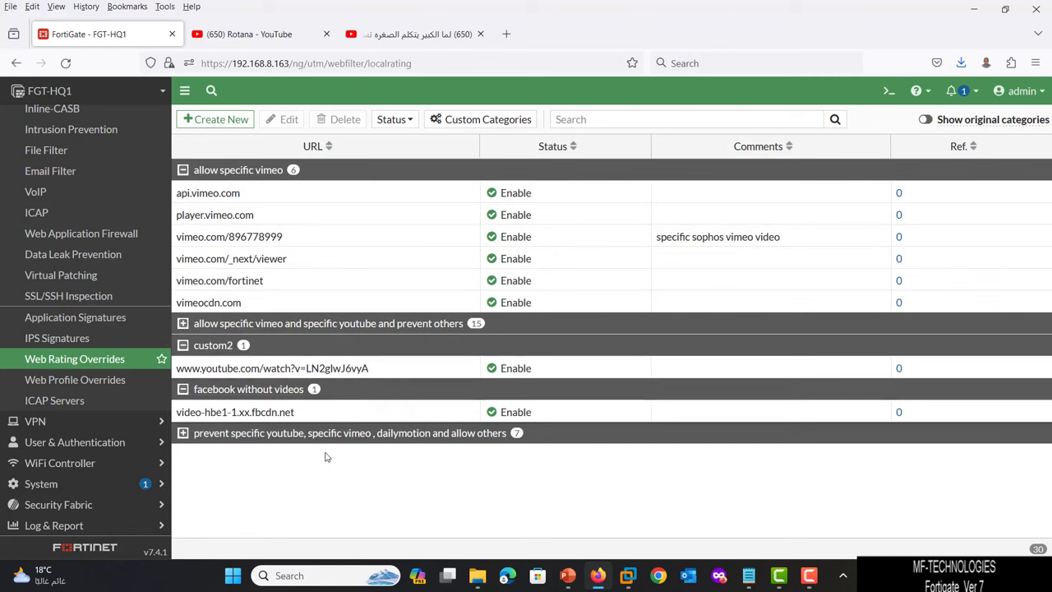
pyautogui.click(183, 433)
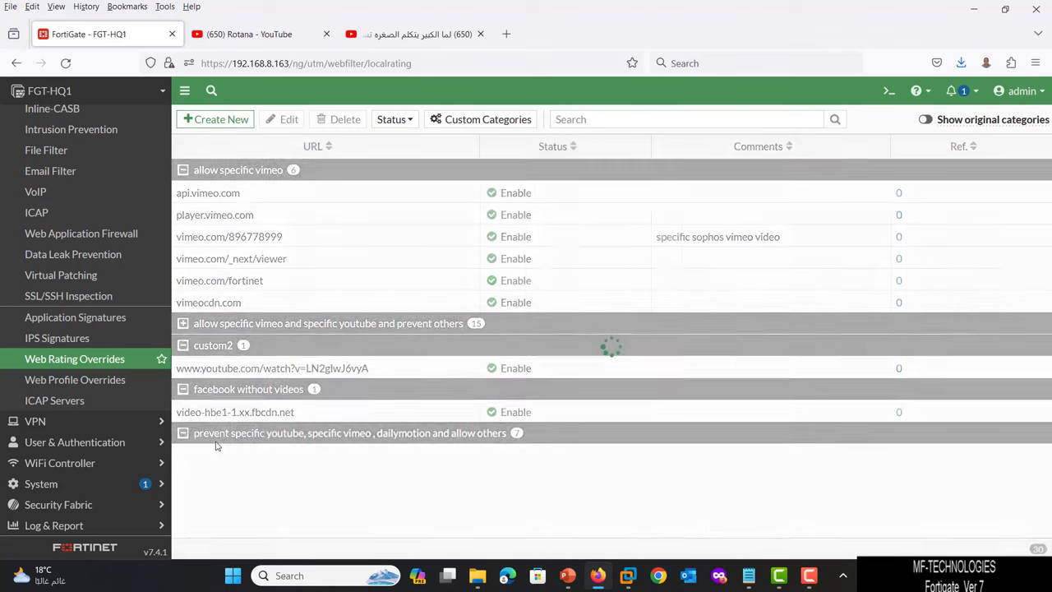
pyautogui.scroll(-1, 337, 423)
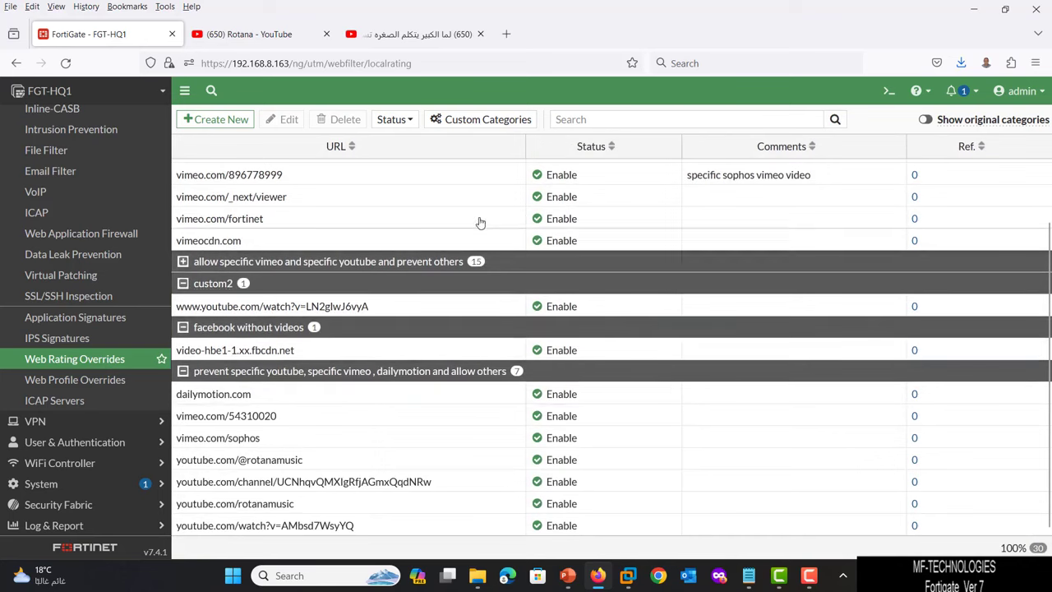
pyautogui.click(503, 122)
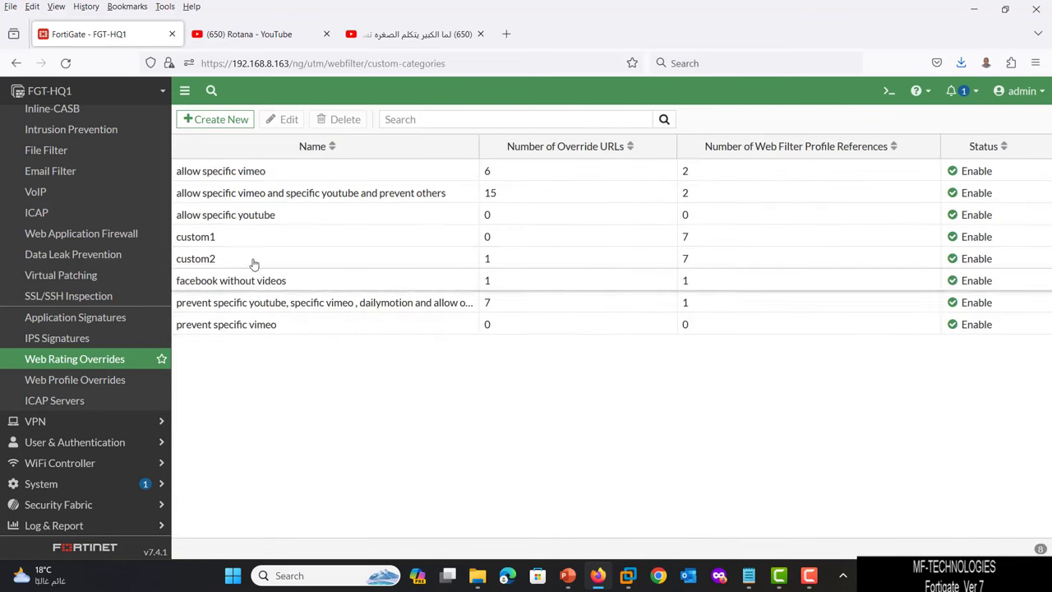
pyautogui.click(97, 364)
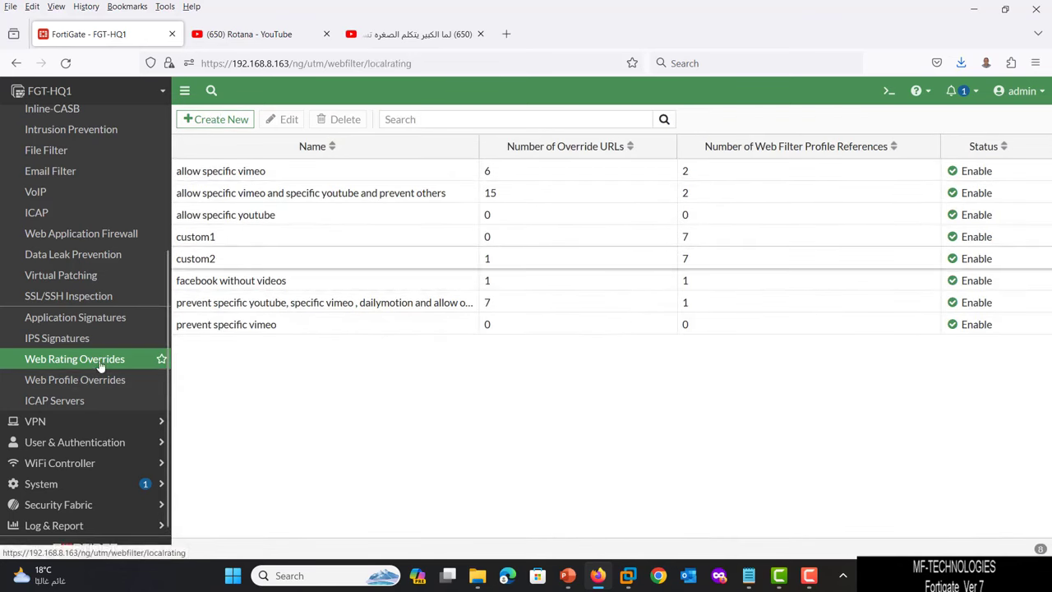
# - Inspect the dailymotion.com and vimeo.com/54310020 overrides, then switch to the Windows 10-IT1 VM
pyautogui.doubleClick(244, 457)
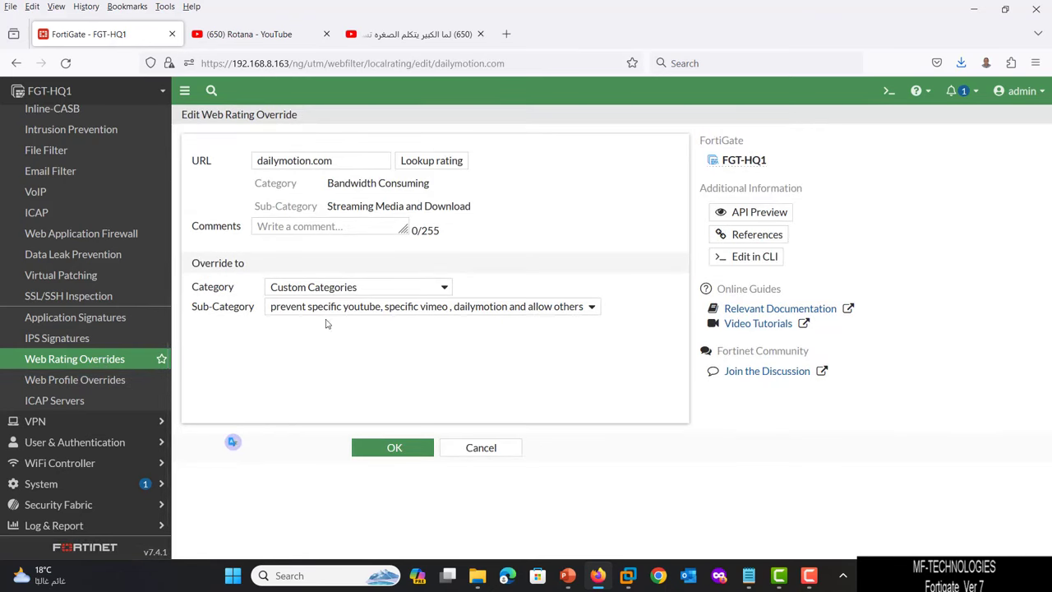
pyautogui.click(460, 447)
pyautogui.scroll(-2, 329, 415)
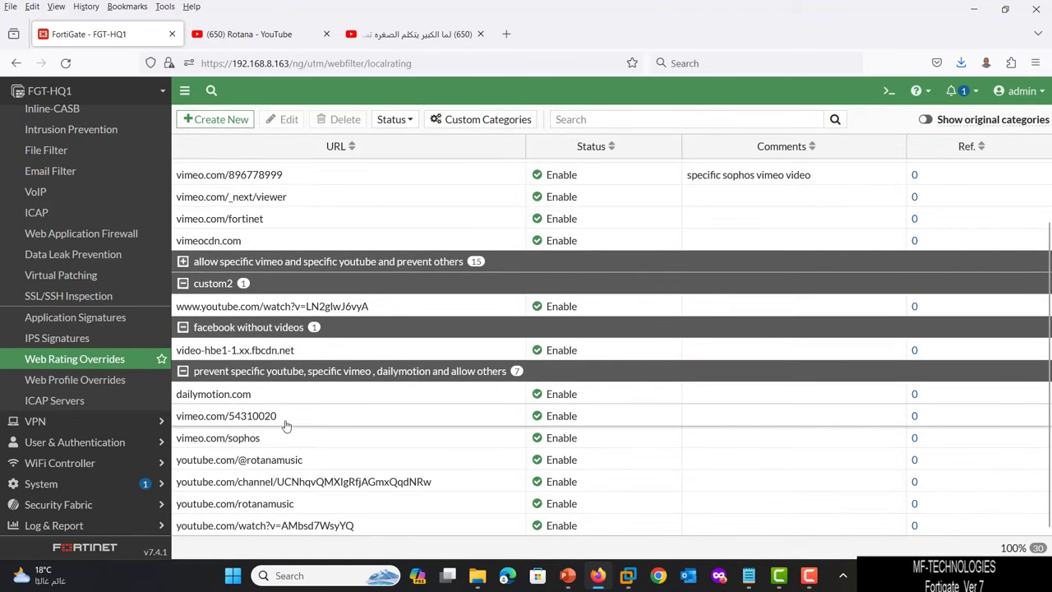
pyautogui.doubleClick(289, 420)
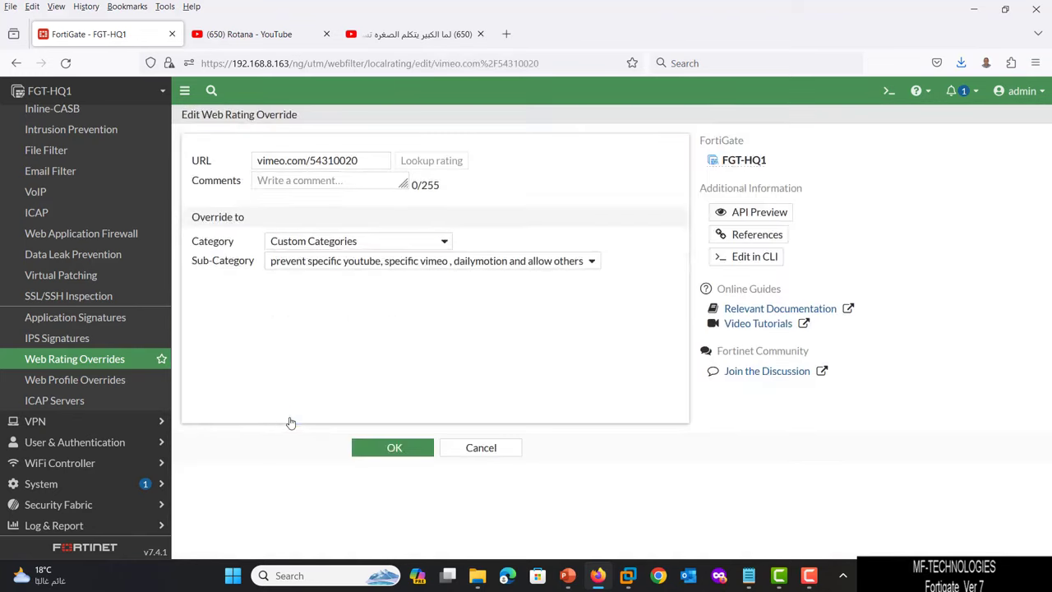
pyautogui.click(369, 167)
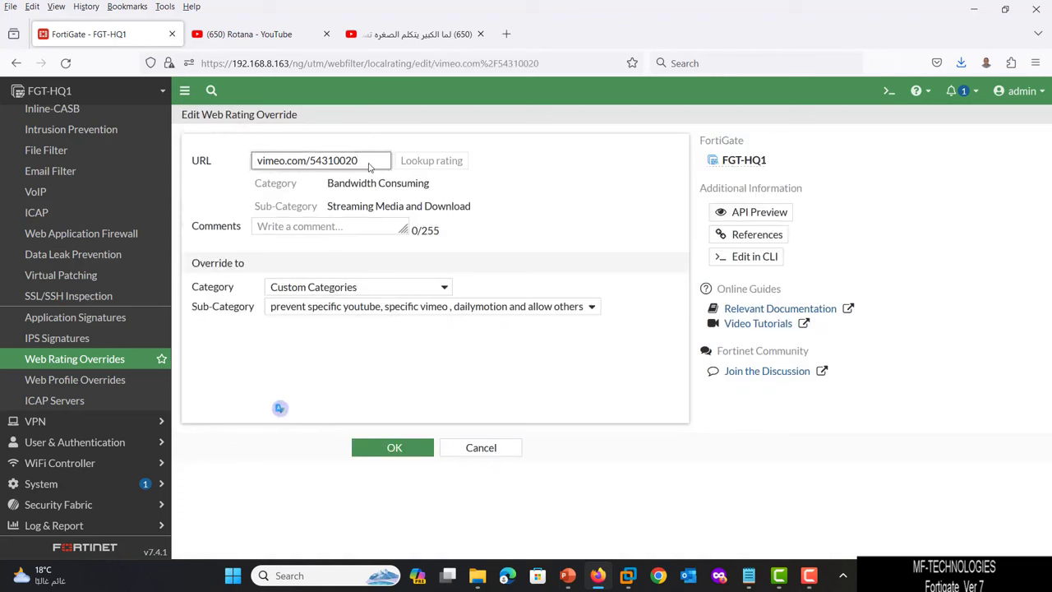
pyautogui.moveTo(368, 167); pyautogui.dragTo(265, 163)
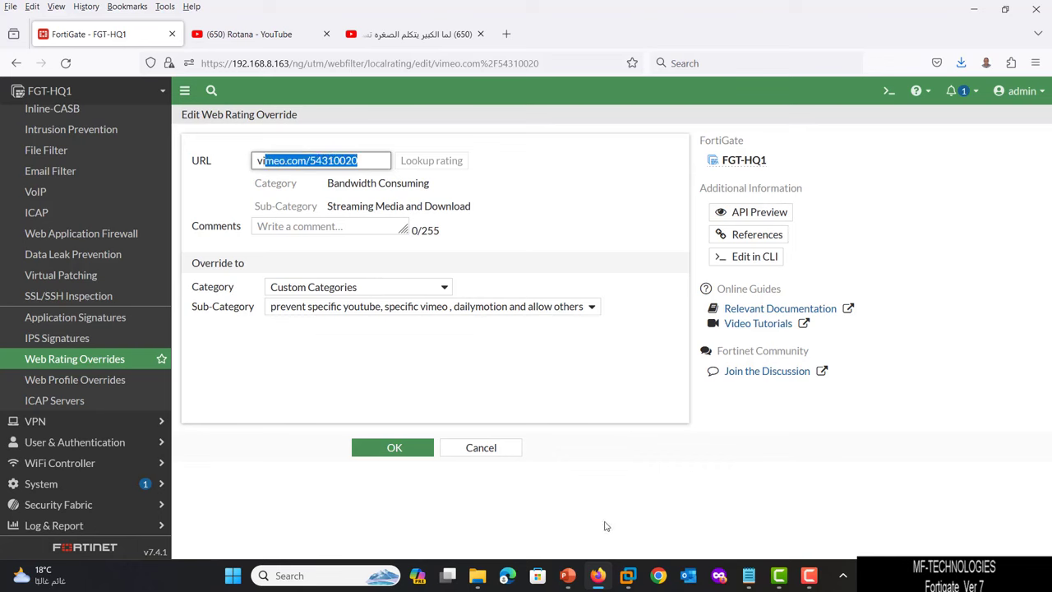
pyautogui.moveTo(592, 579)
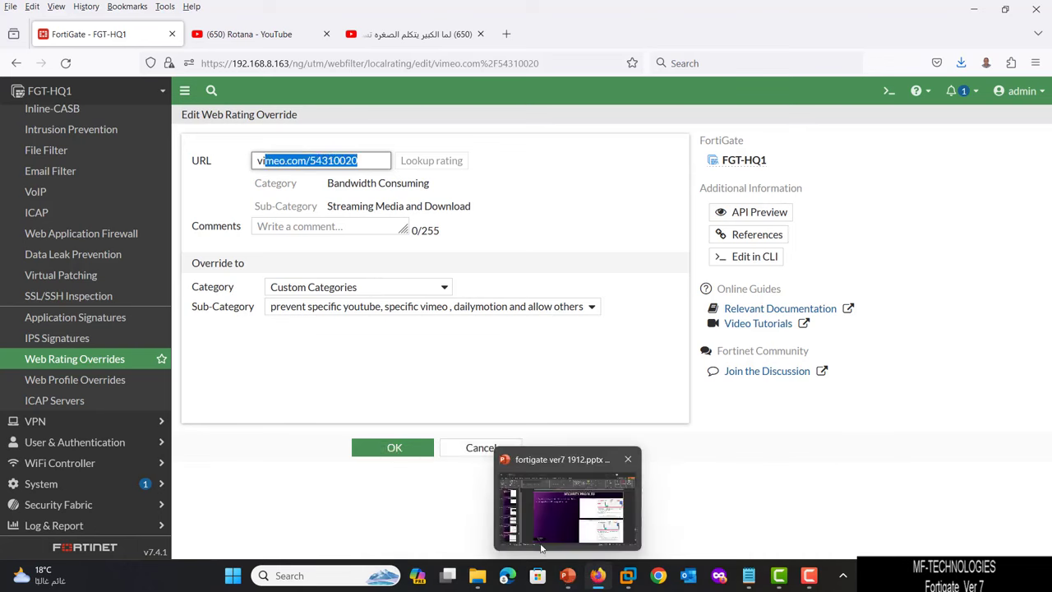
pyautogui.moveTo(627, 576)
pyautogui.click(761, 484)
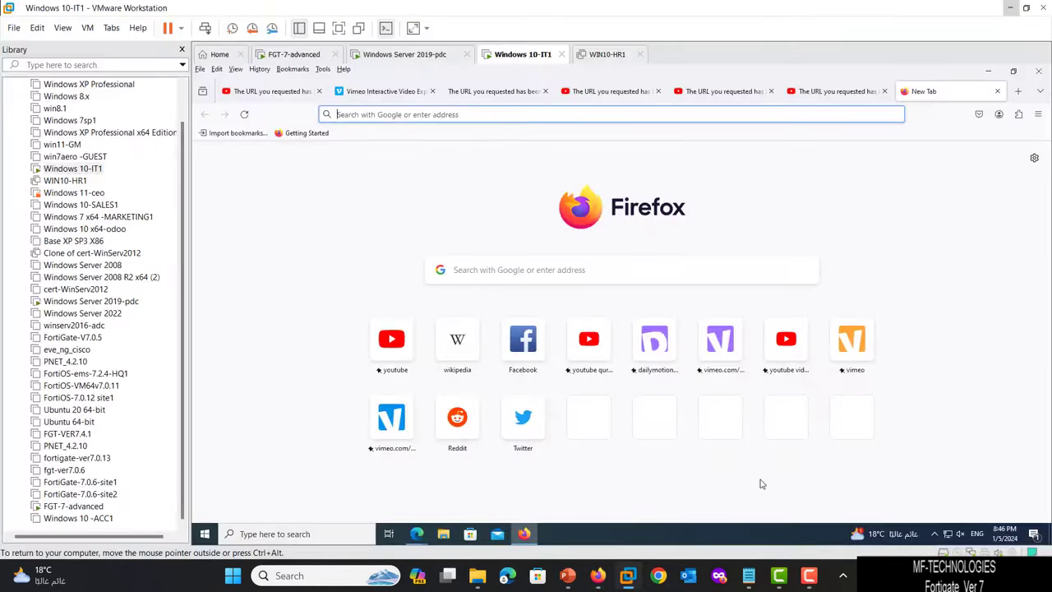
# - Load vimeo.com/sophos in the guest browser, then return to the host's FortiGate page
pyautogui.click(615, 119)
pyautogui.write('vim')
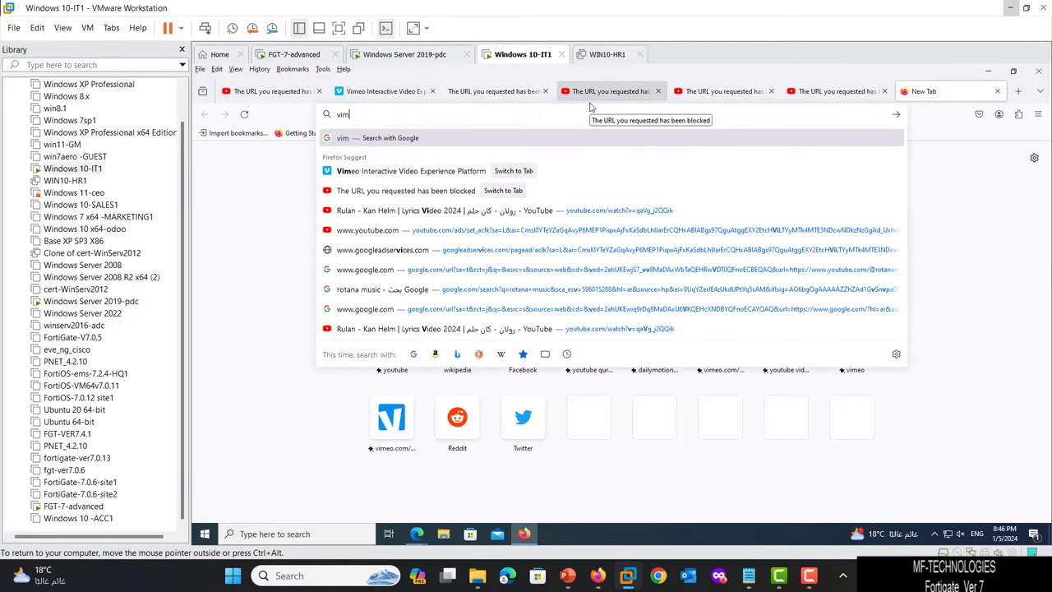
pyautogui.write('eo.com')
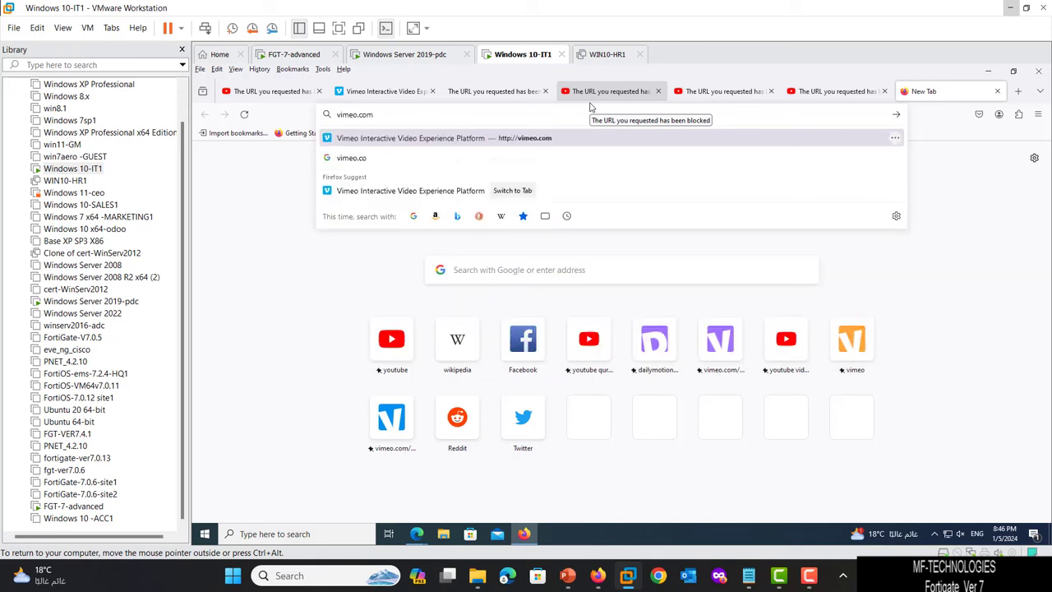
pyautogui.write('/sophos')
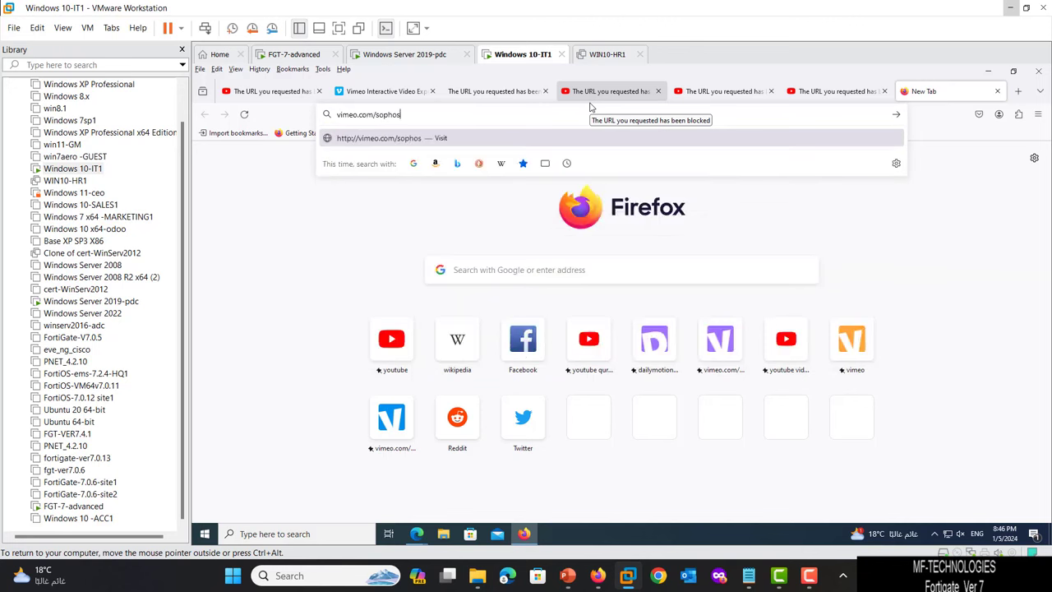
pyautogui.press('Return')
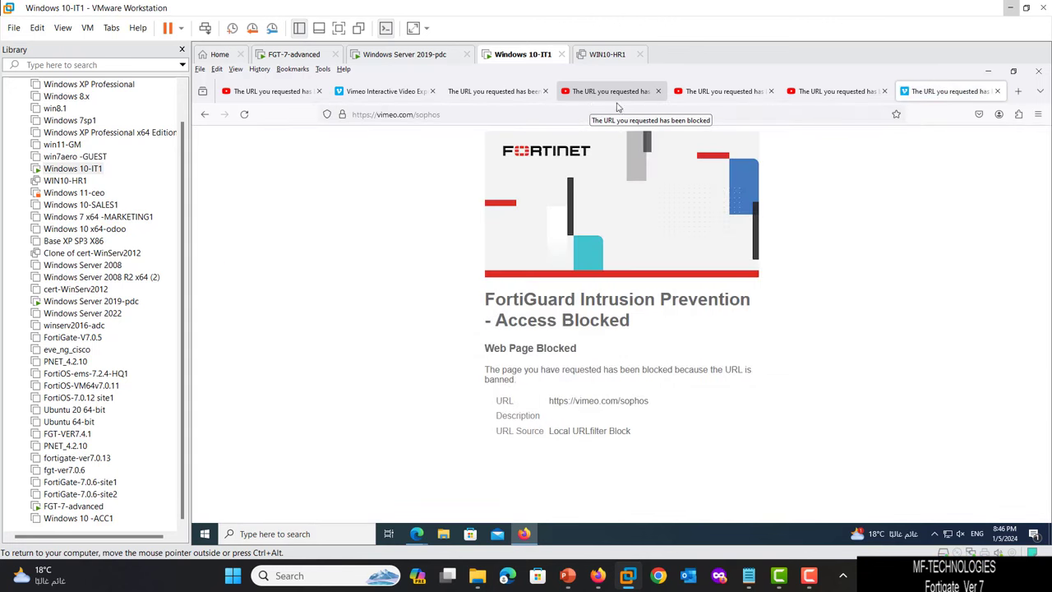
pyautogui.click(1010, 7)
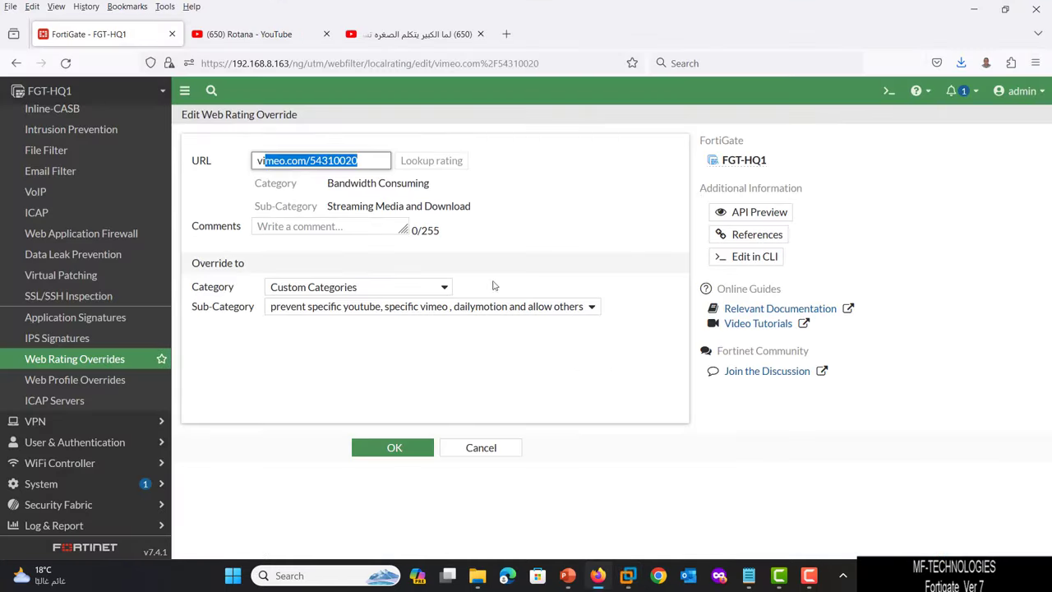
# - Review the vimeo.com/54310020 and vimeo.com/sophos overrides, cancelling each without changes
pyautogui.click(465, 247)
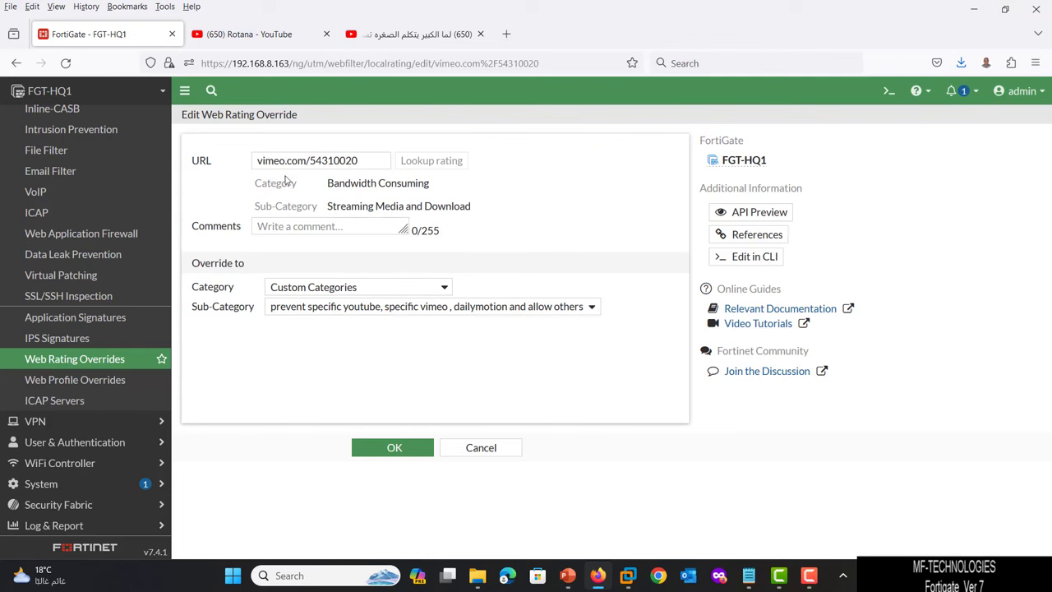
pyautogui.moveTo(366, 162); pyautogui.dragTo(245, 159)
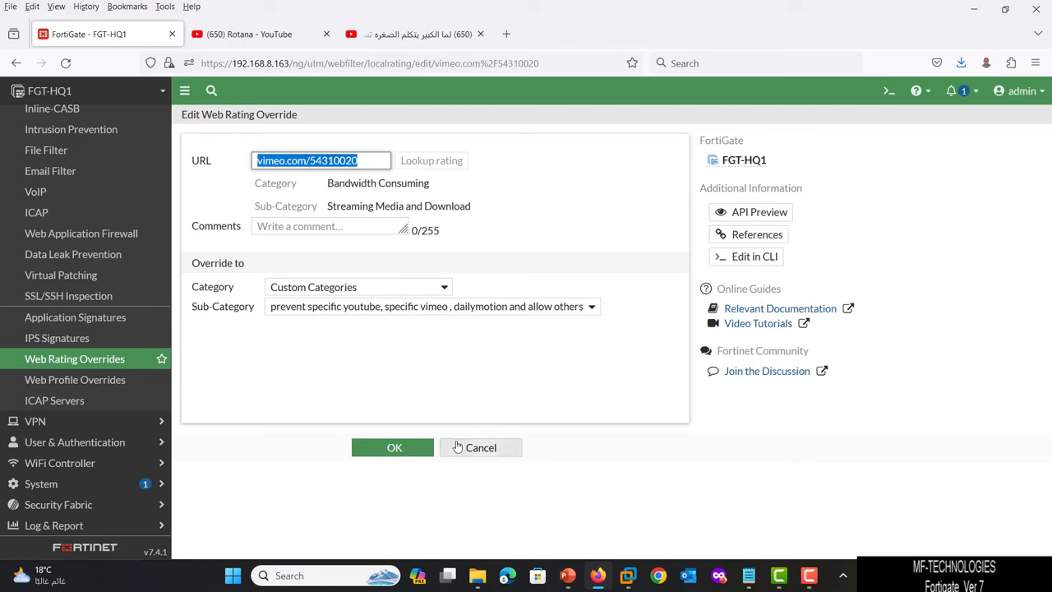
pyautogui.click(452, 442)
pyautogui.scroll(-2, 373, 334)
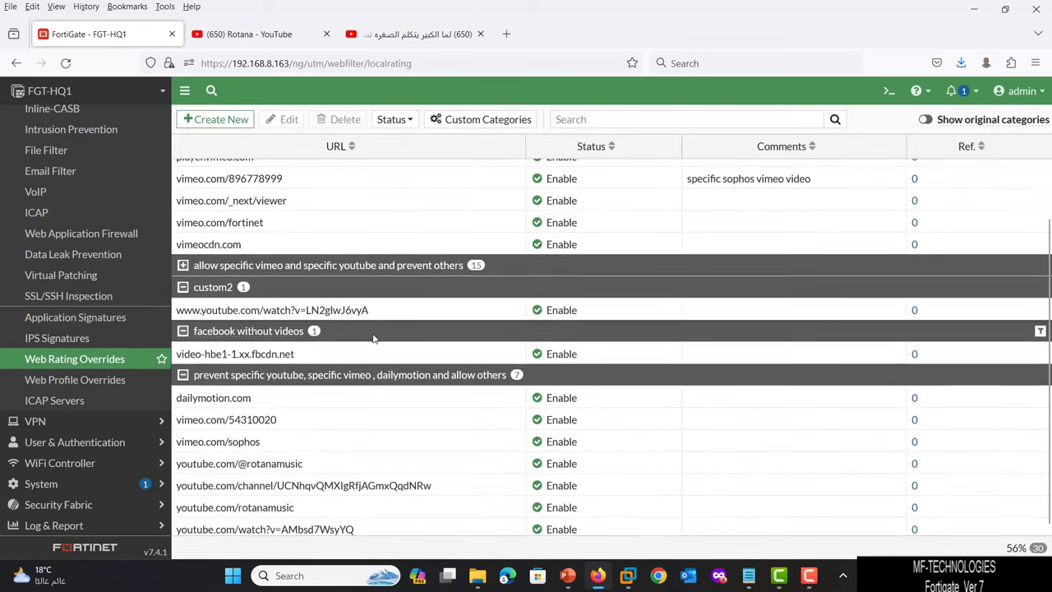
pyautogui.doubleClick(273, 442)
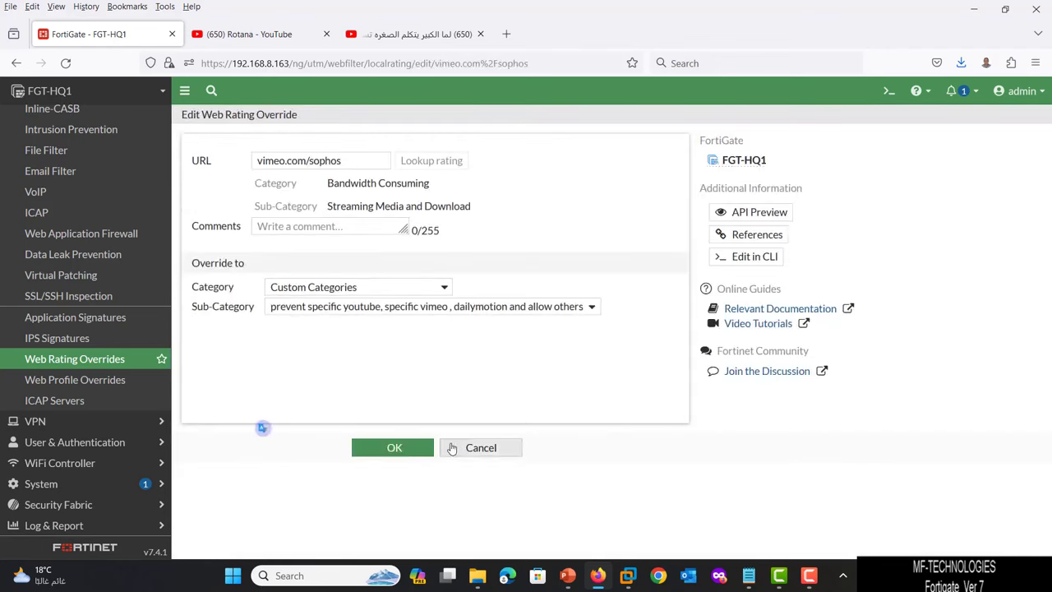
pyautogui.click(451, 444)
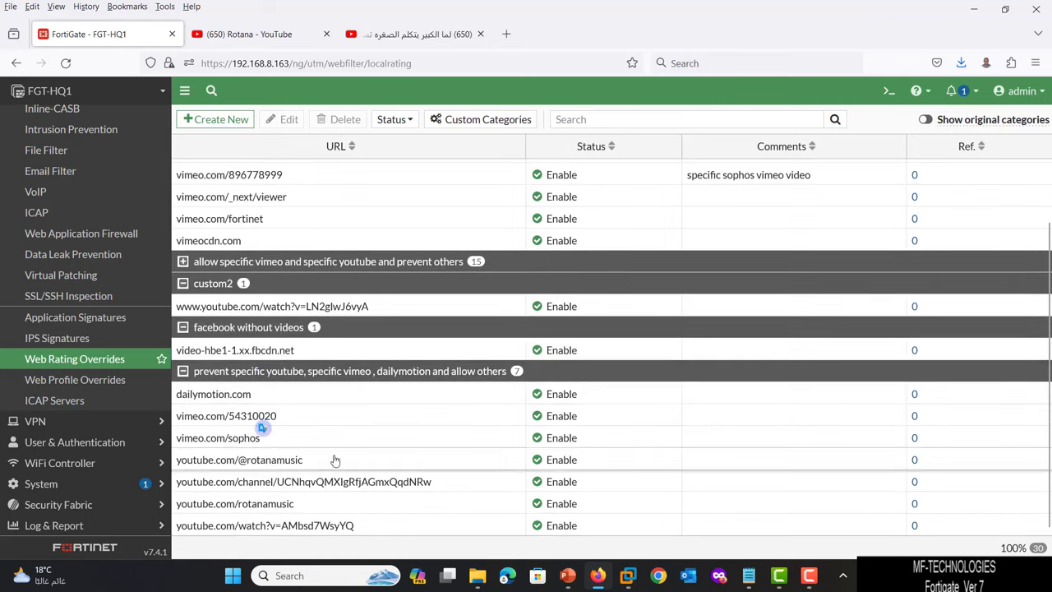
pyautogui.doubleClick(320, 462)
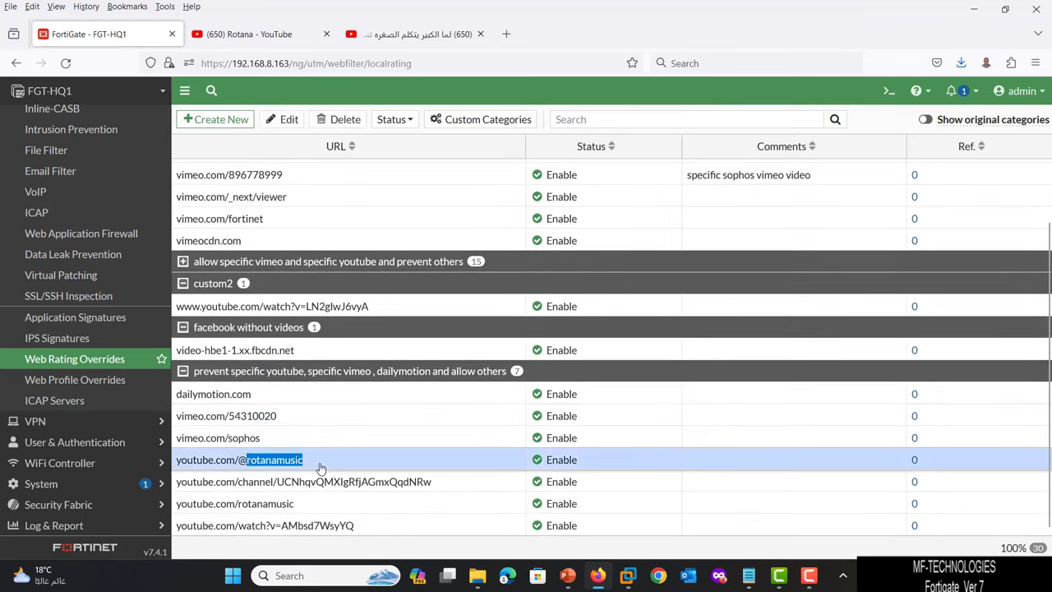
pyautogui.click(383, 165)
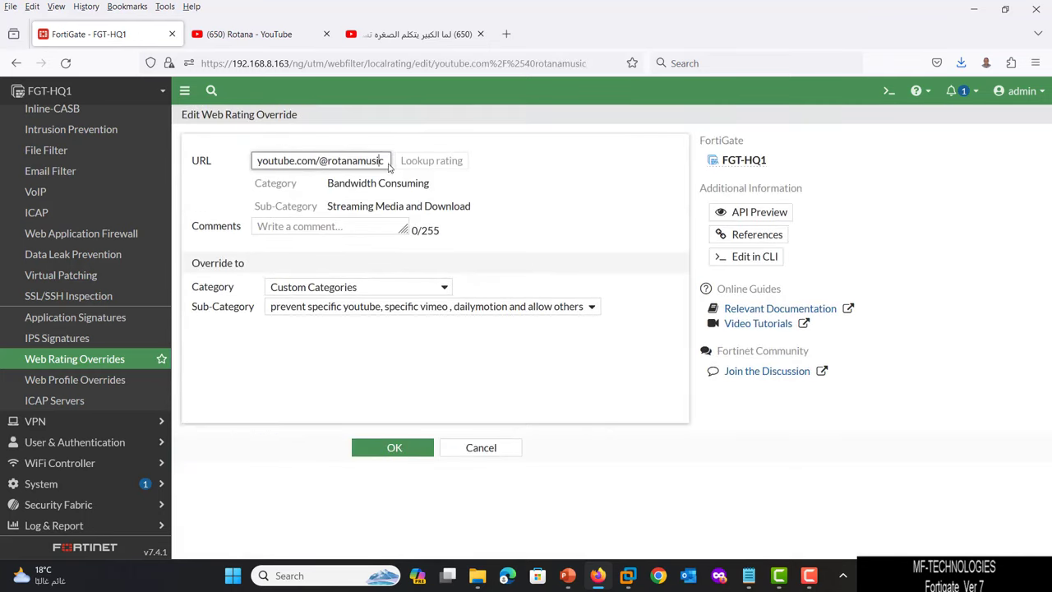
pyautogui.click(444, 447)
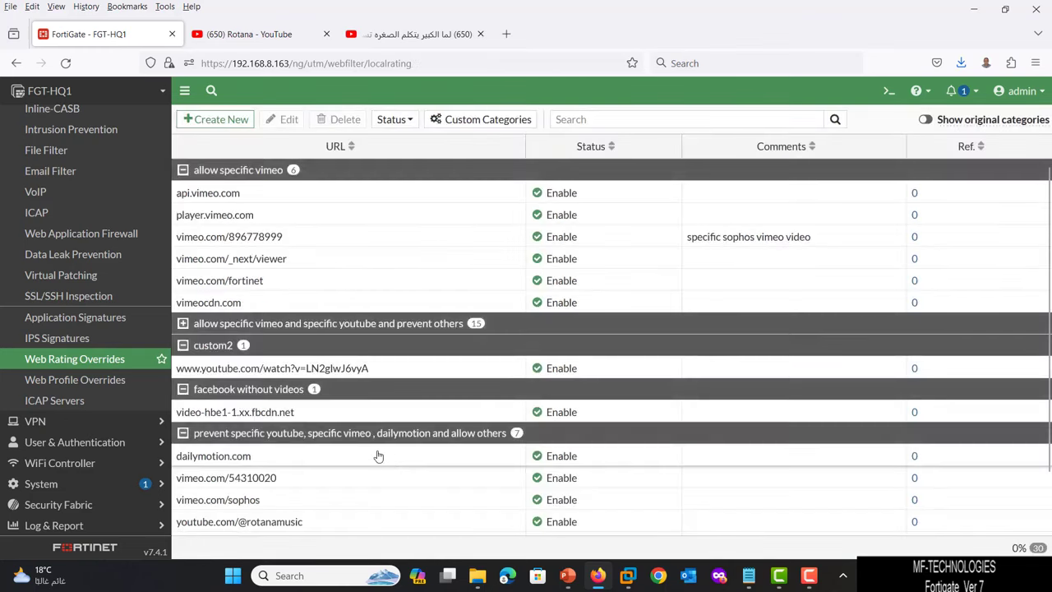
pyautogui.doubleClick(316, 480)
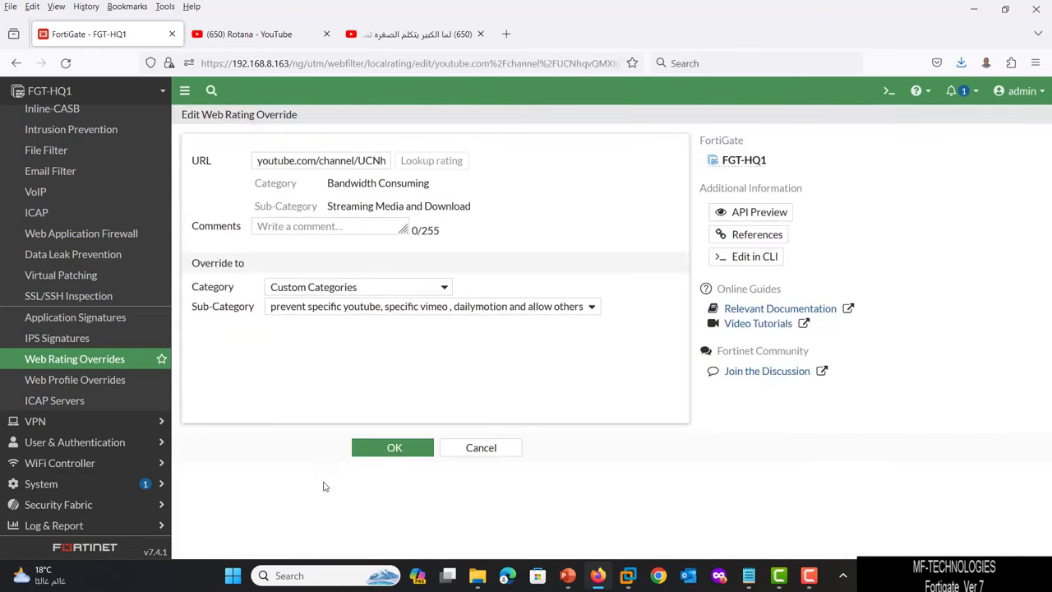
pyautogui.click(371, 164)
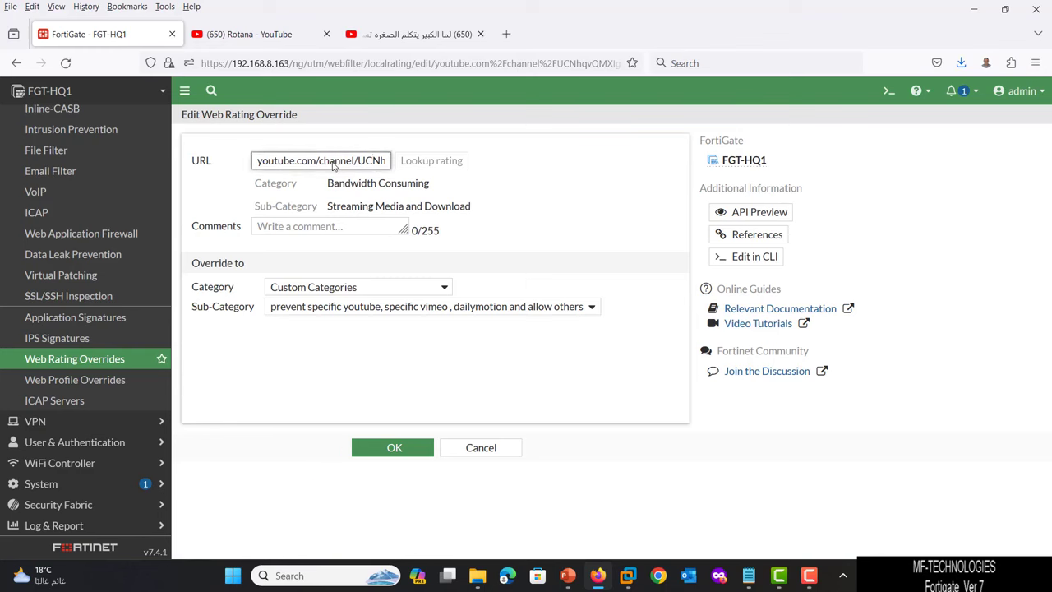
pyautogui.click(466, 446)
pyautogui.scroll(-2, 395, 435)
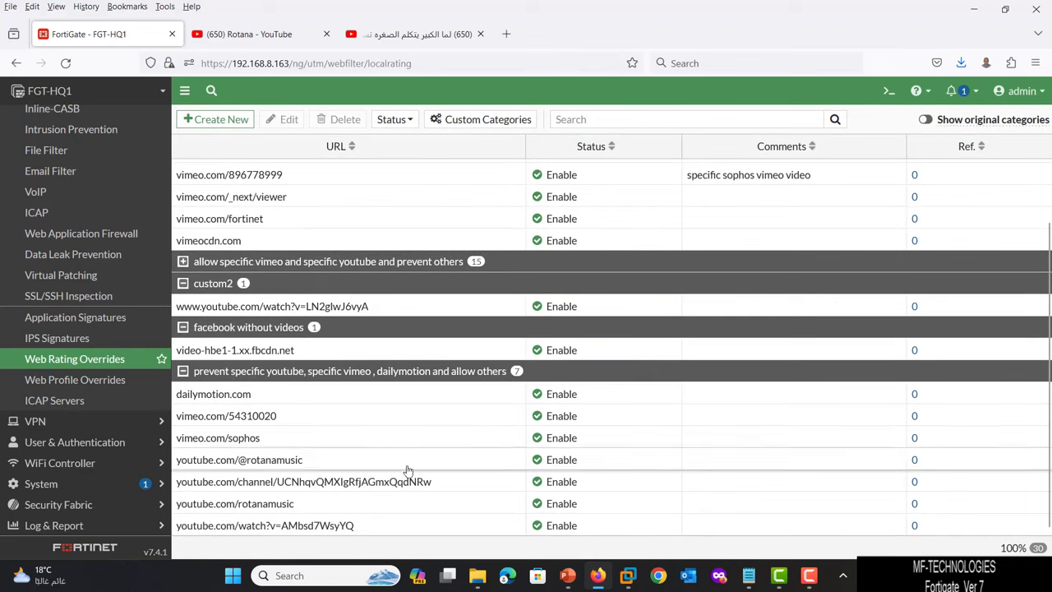
pyautogui.doubleClick(270, 524)
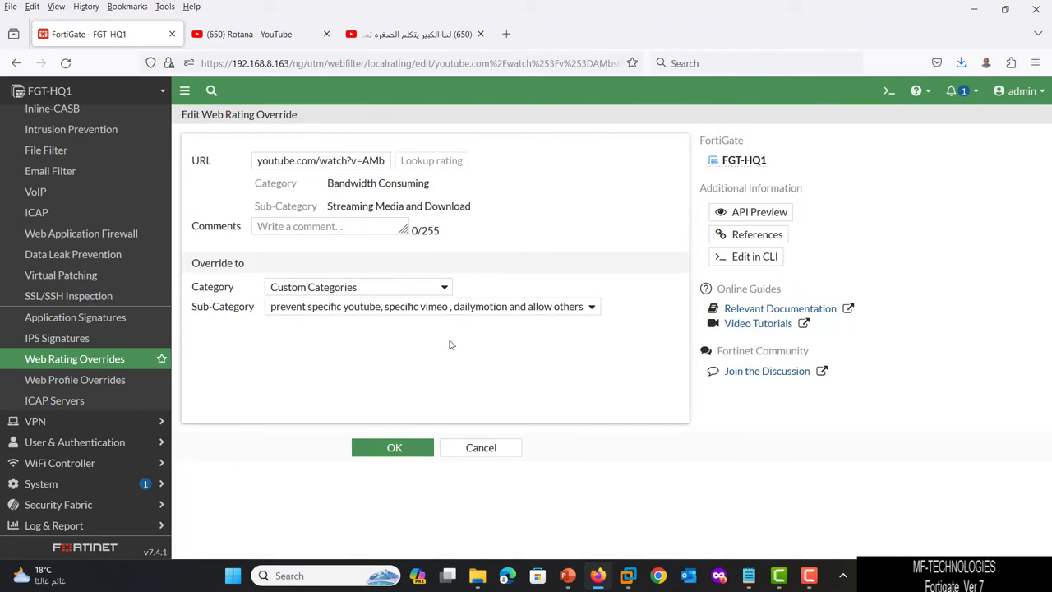
pyautogui.click(481, 450)
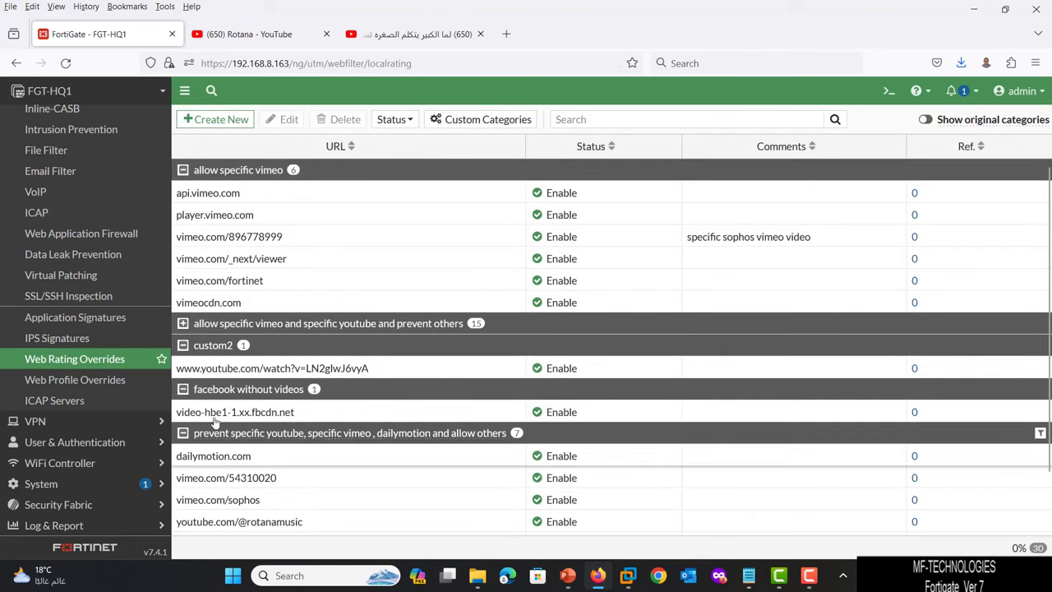
pyautogui.scroll(5, 74, 280)
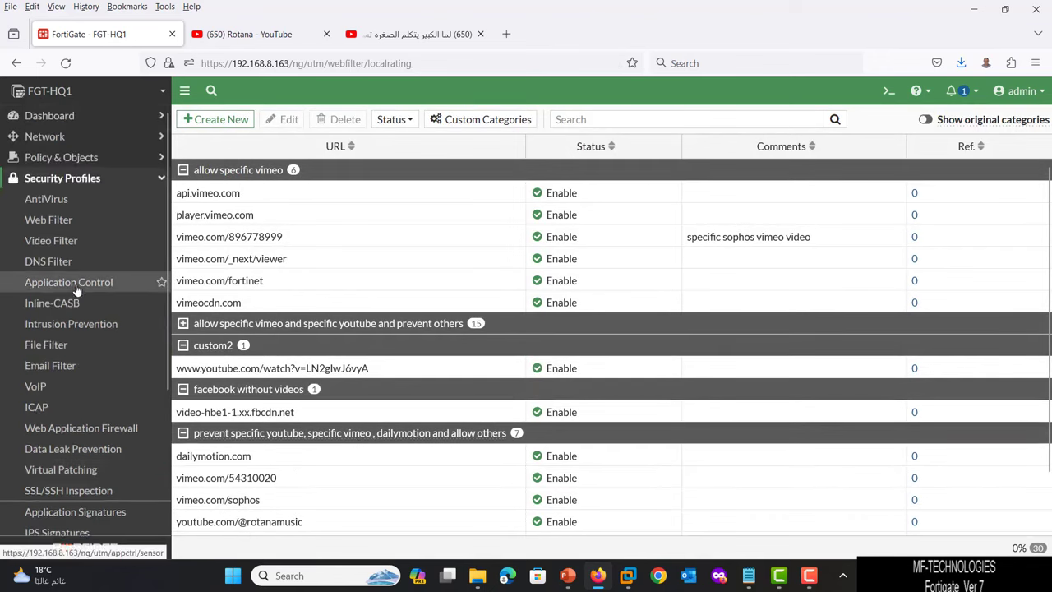
# - In the 'allow all block specific youtube,v' profile, set the prevent category to Block
pyautogui.click(55, 222)
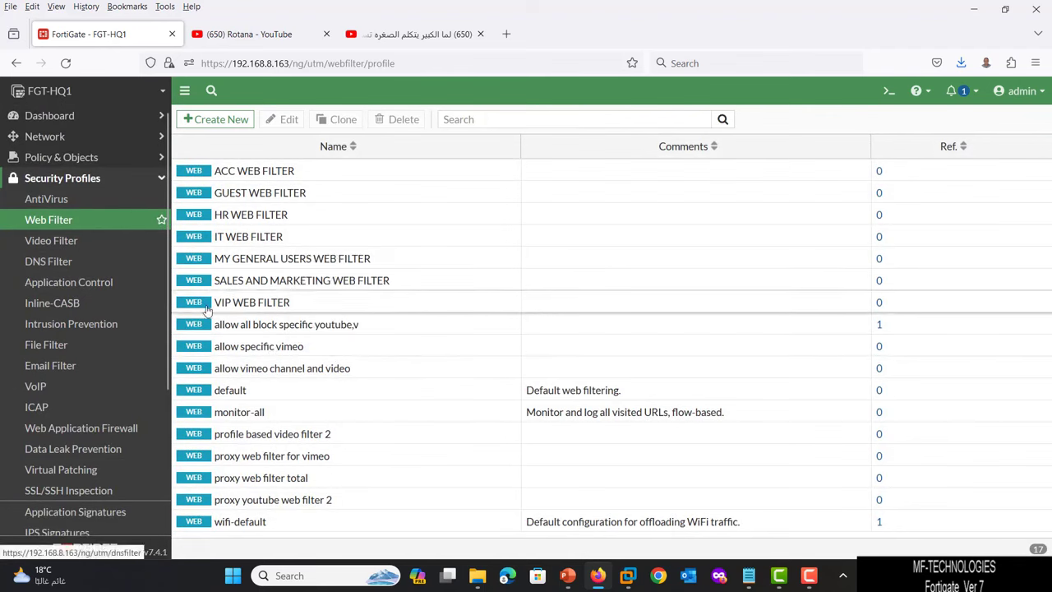
pyautogui.doubleClick(298, 327)
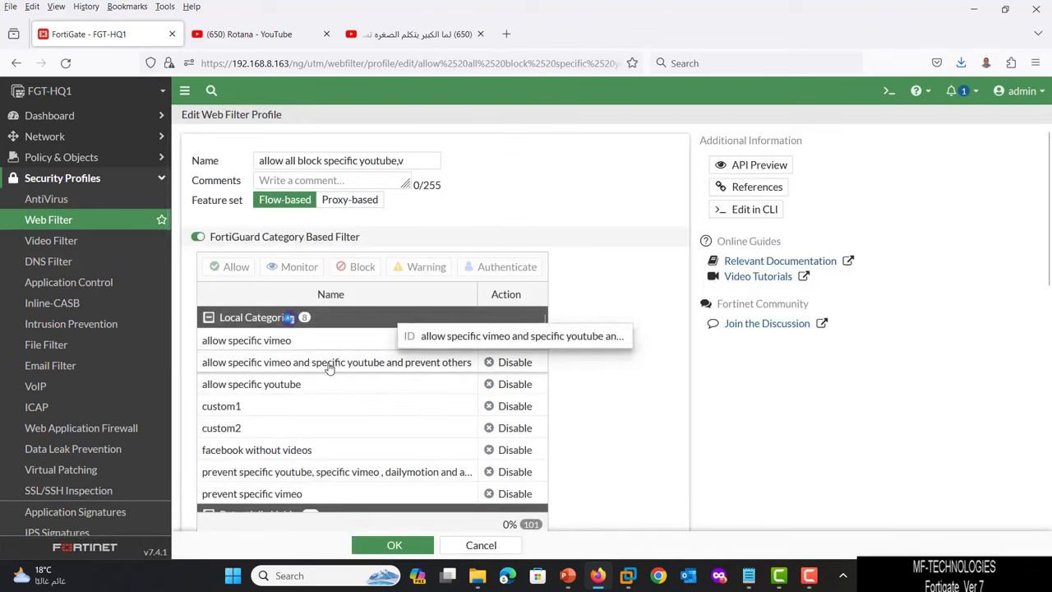
pyautogui.scroll(-2, 345, 398)
pyautogui.click(343, 398)
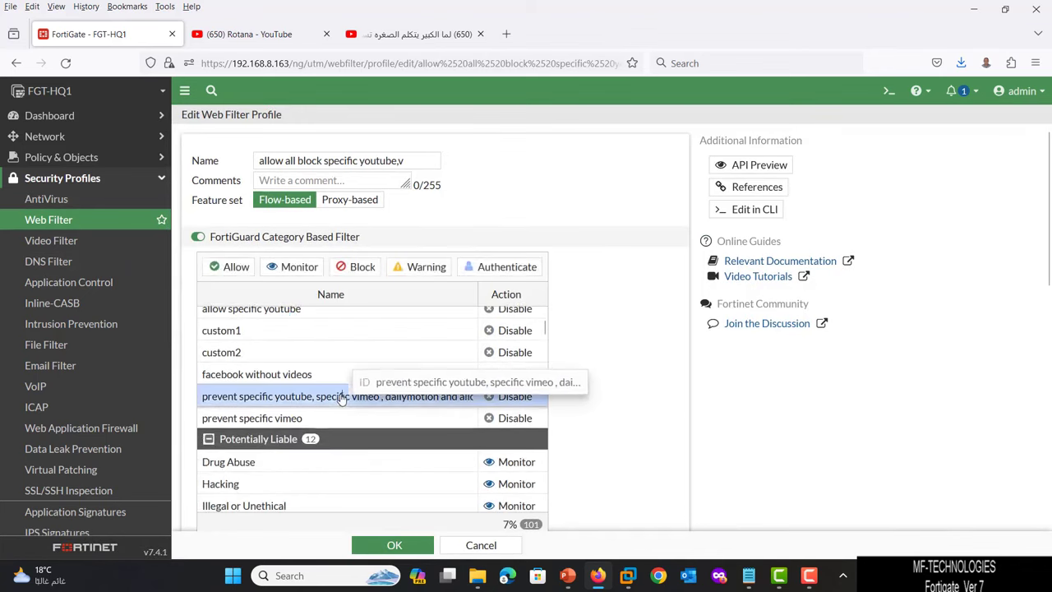
pyautogui.rightClick(342, 396)
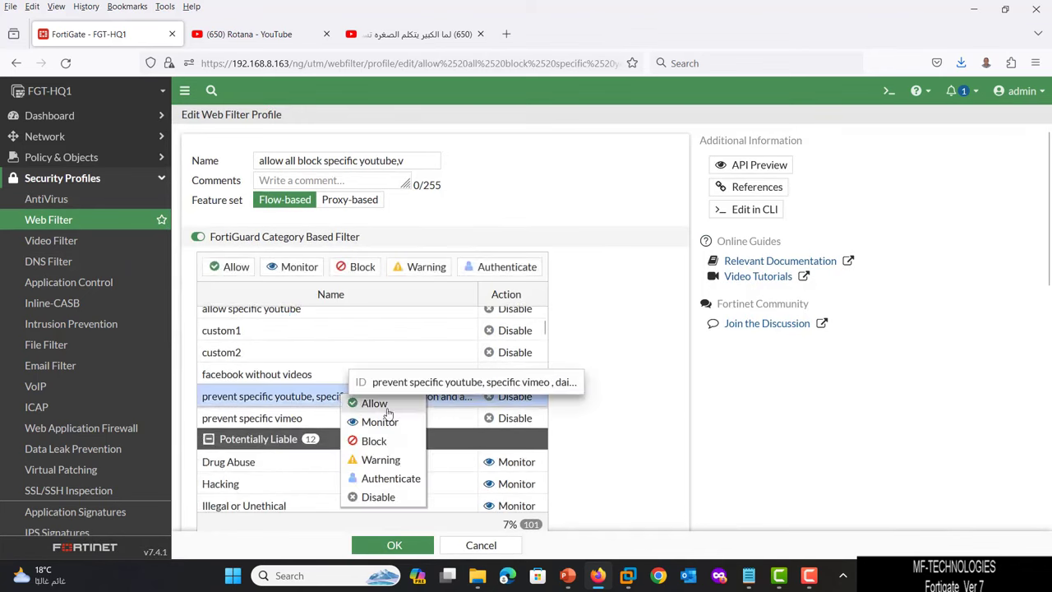
pyautogui.click(401, 448)
# - Set Streaming Media and Download to Monitor, turn off the static URL filter, and save
pyautogui.scroll(-5, 465, 376)
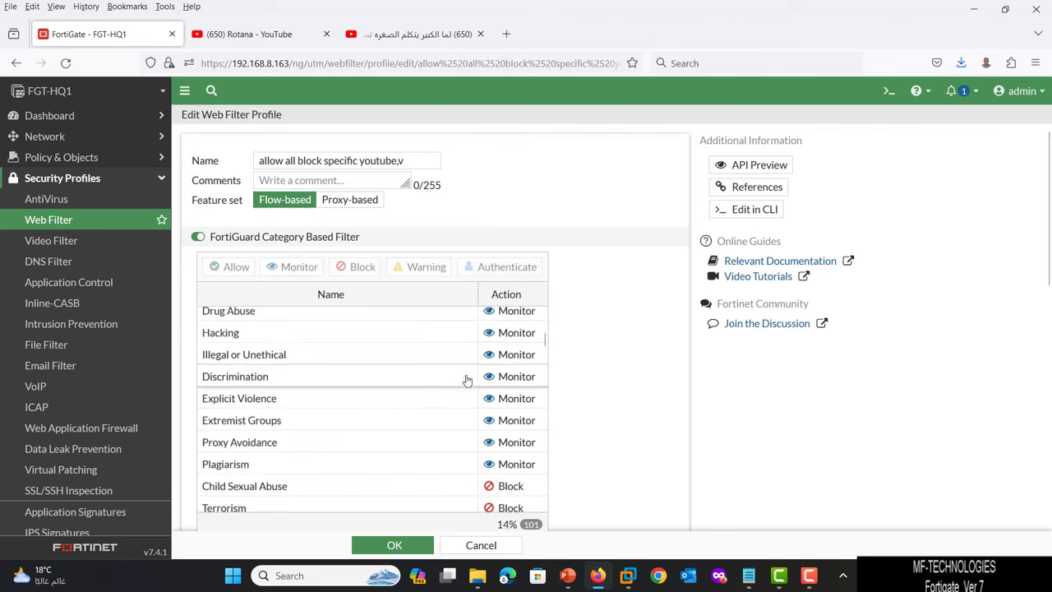
pyautogui.scroll(-6, 417, 400)
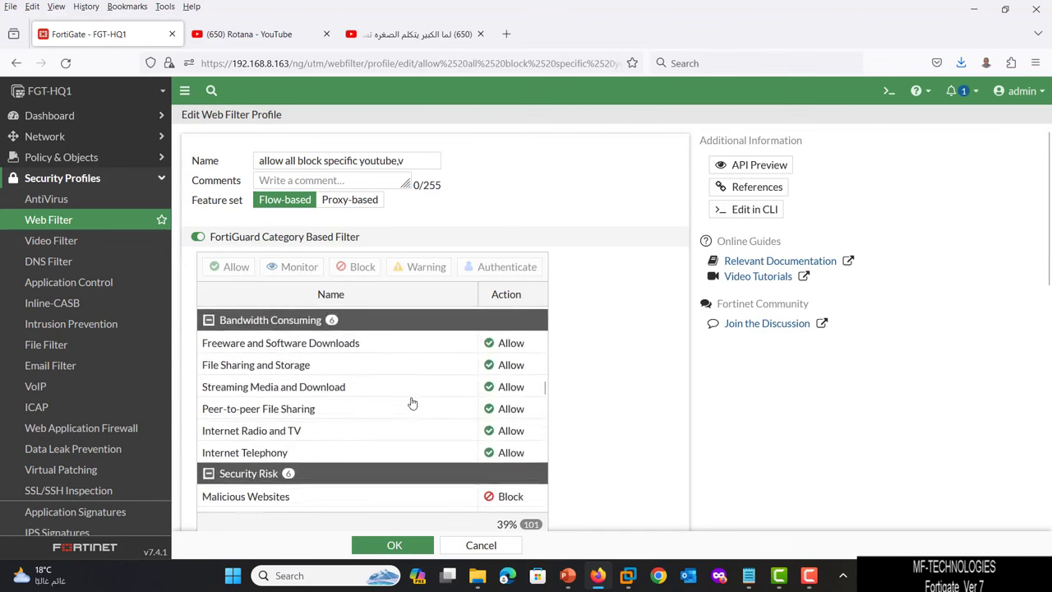
pyautogui.rightClick(367, 391)
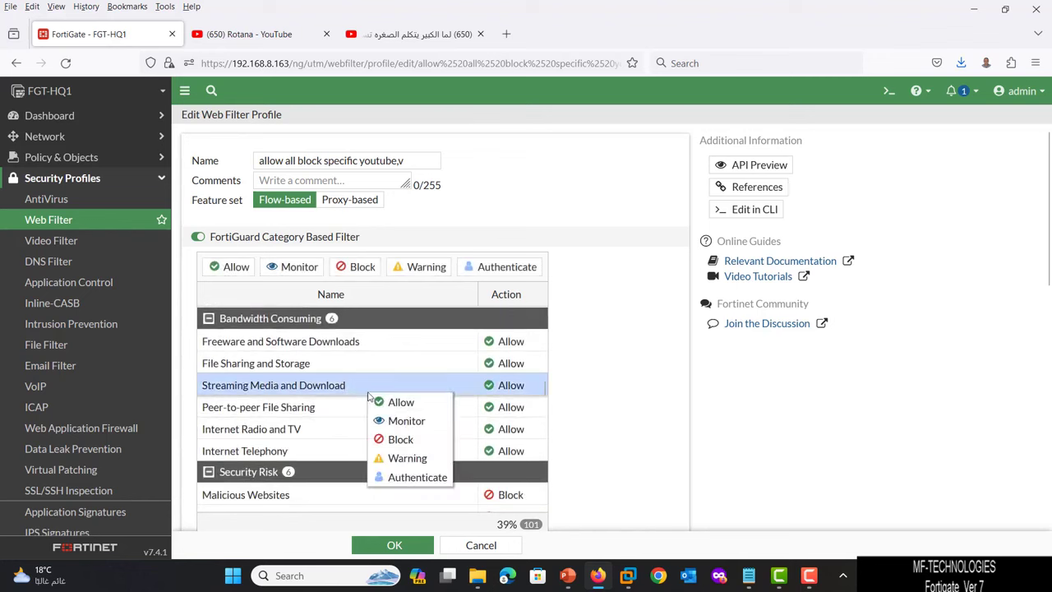
pyautogui.click(400, 420)
pyautogui.scroll(-5, 582, 351)
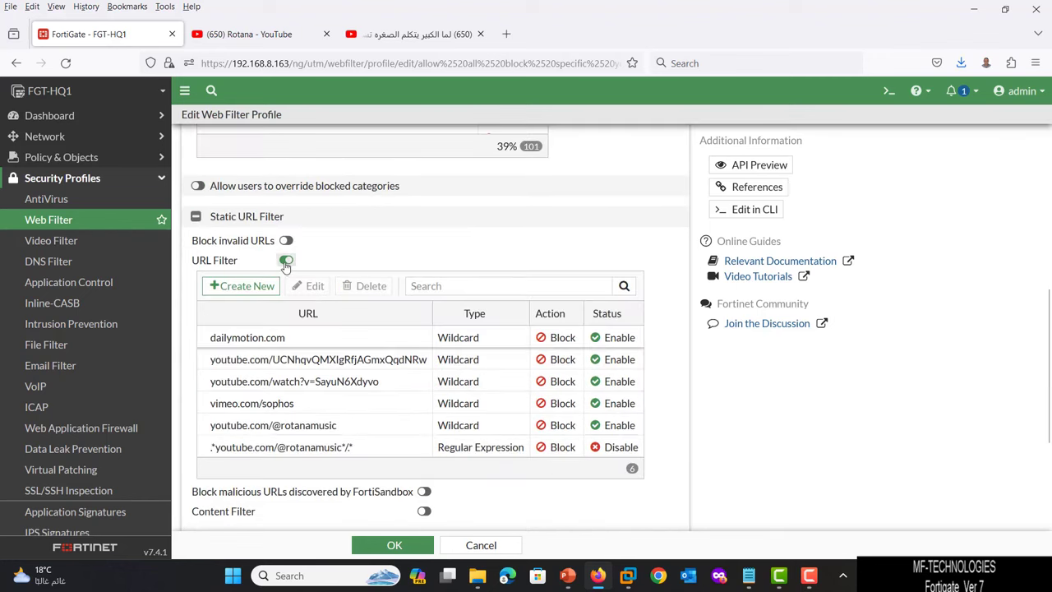
pyautogui.click(286, 262)
pyautogui.click(398, 545)
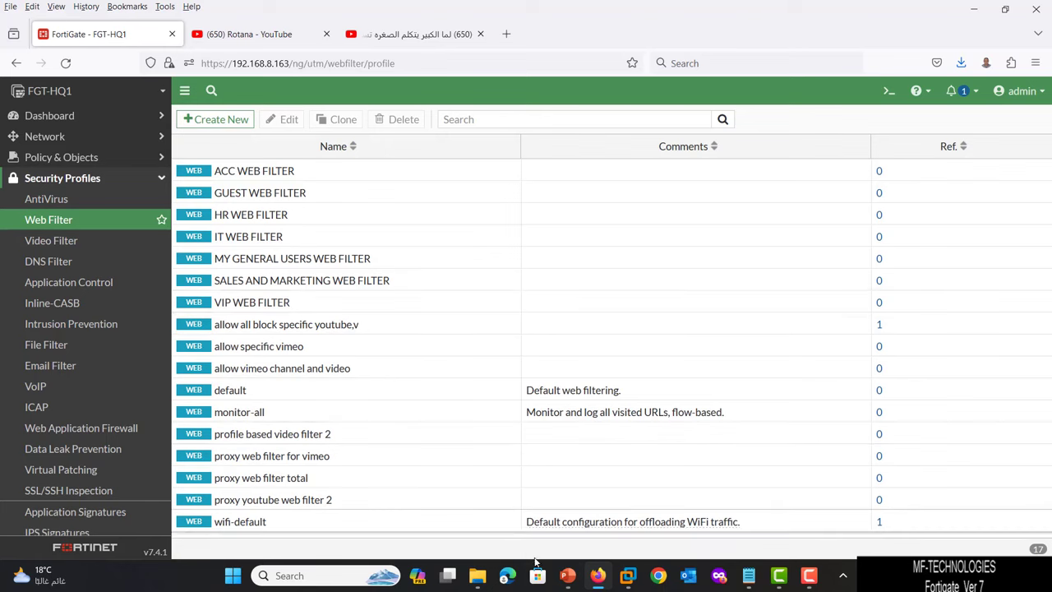
pyautogui.click(570, 575)
pyautogui.scroll(2, 466, 354)
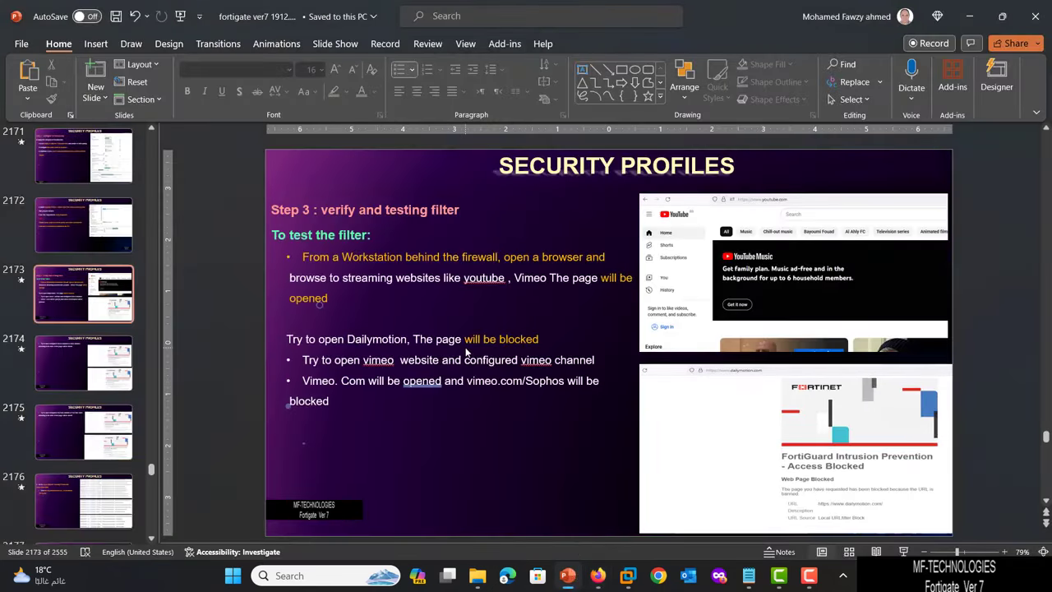
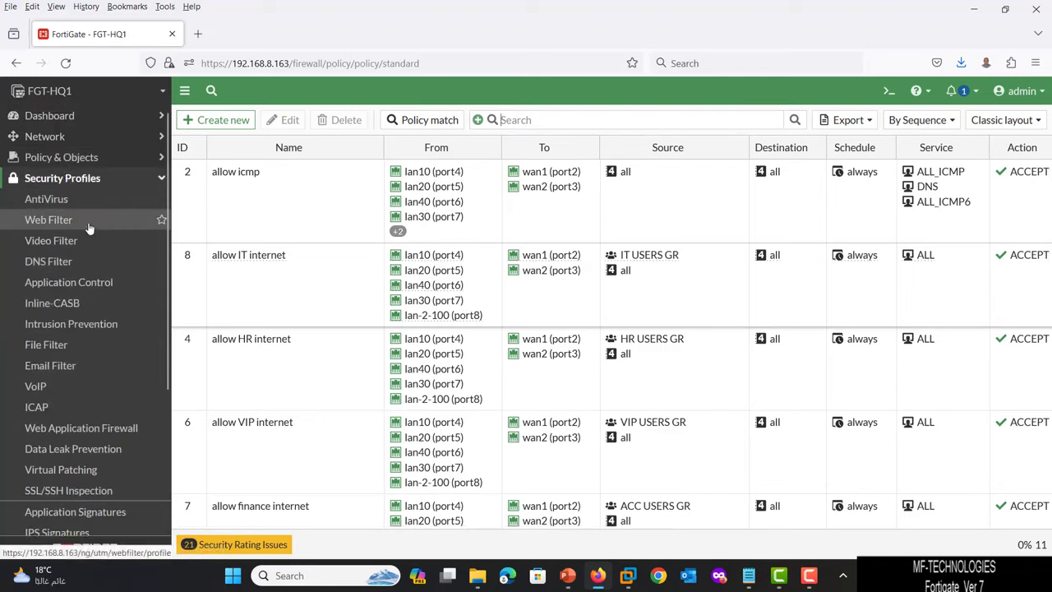
# - Create a new web filter profile named 'proxy based lab1' using the Proxy-based feature set
pyautogui.click(219, 120)
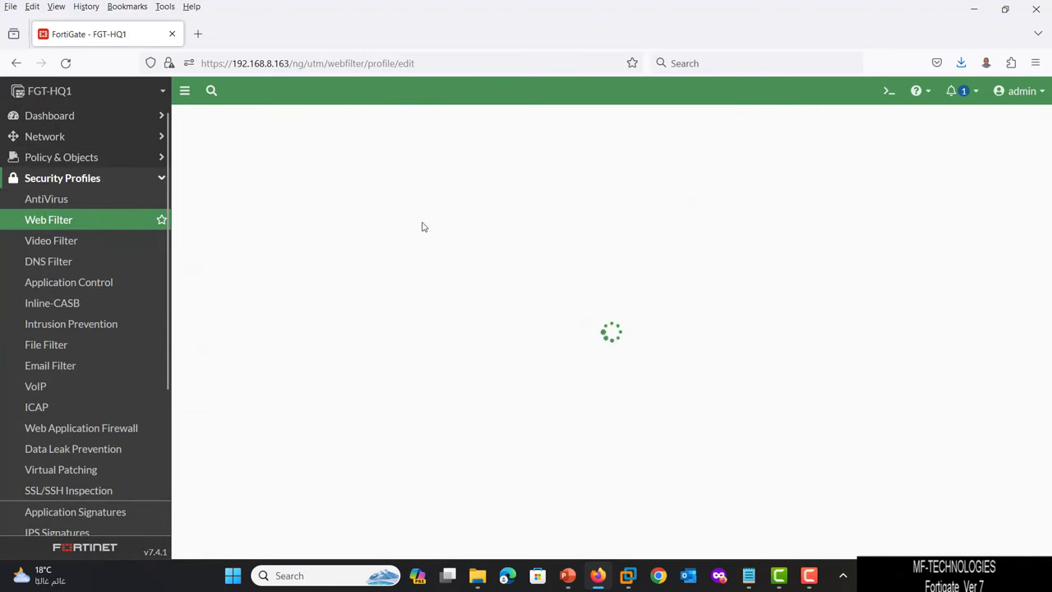
pyautogui.click(368, 162)
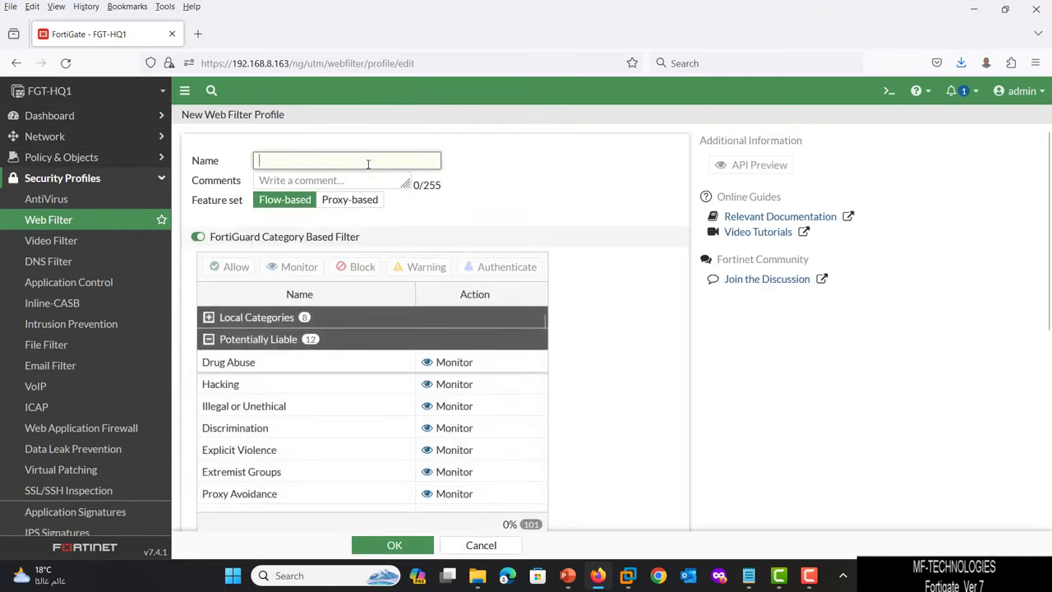
pyautogui.write('prox')
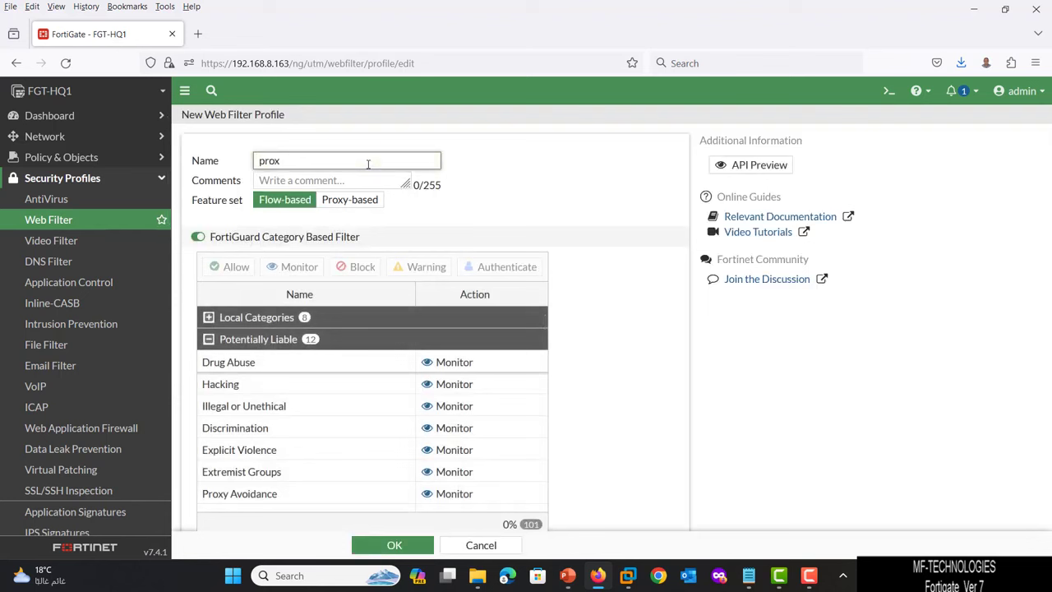
pyautogui.write('y based')
pyautogui.write('lab1')
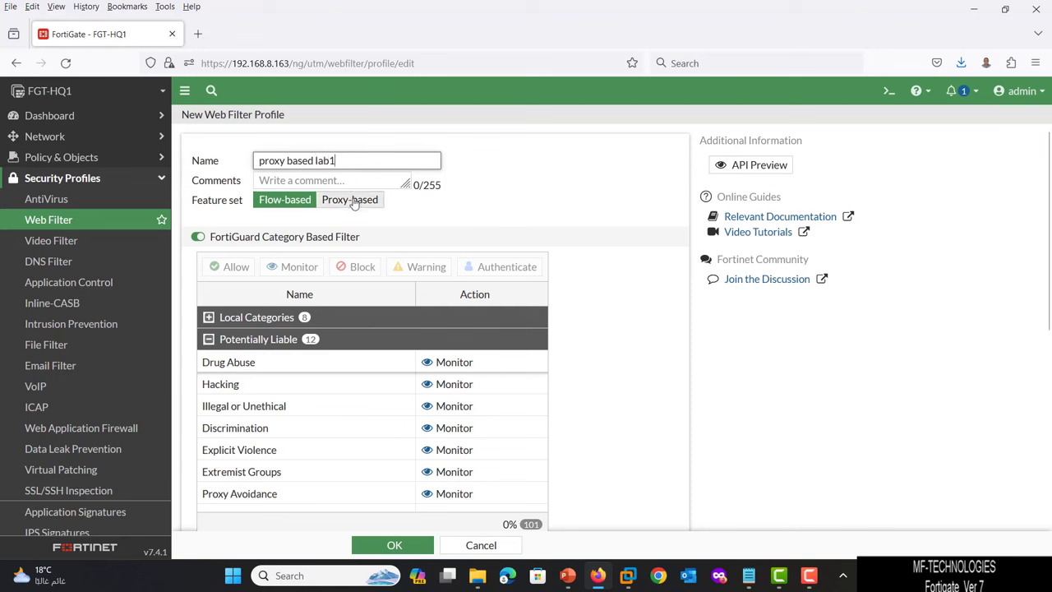
pyautogui.click(349, 200)
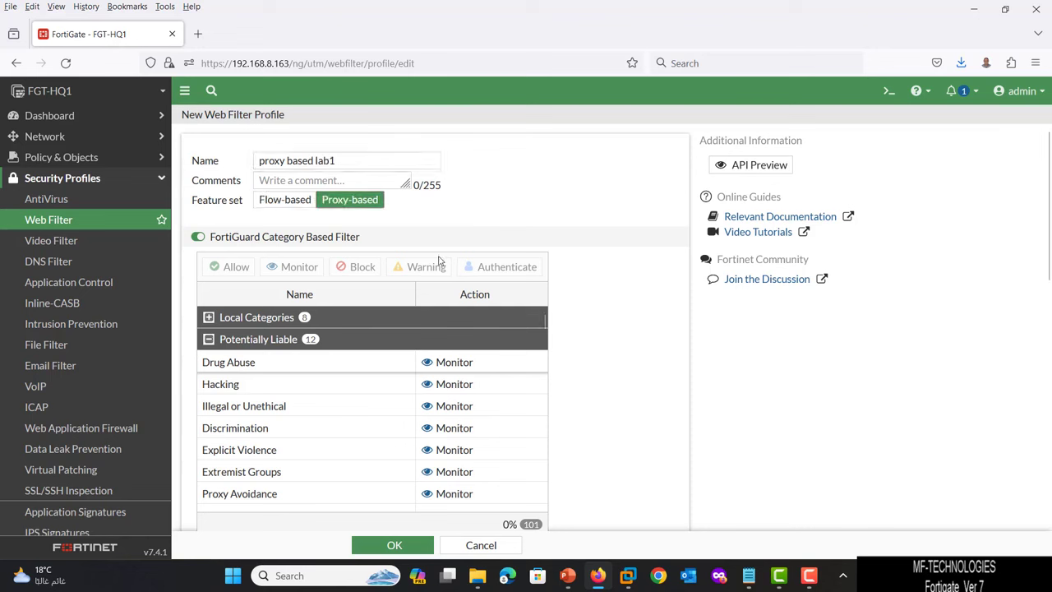
# - Disable the allow specific vimeo, combined vimeo/youtube and allow specific youtube local categories
pyautogui.click(209, 317)
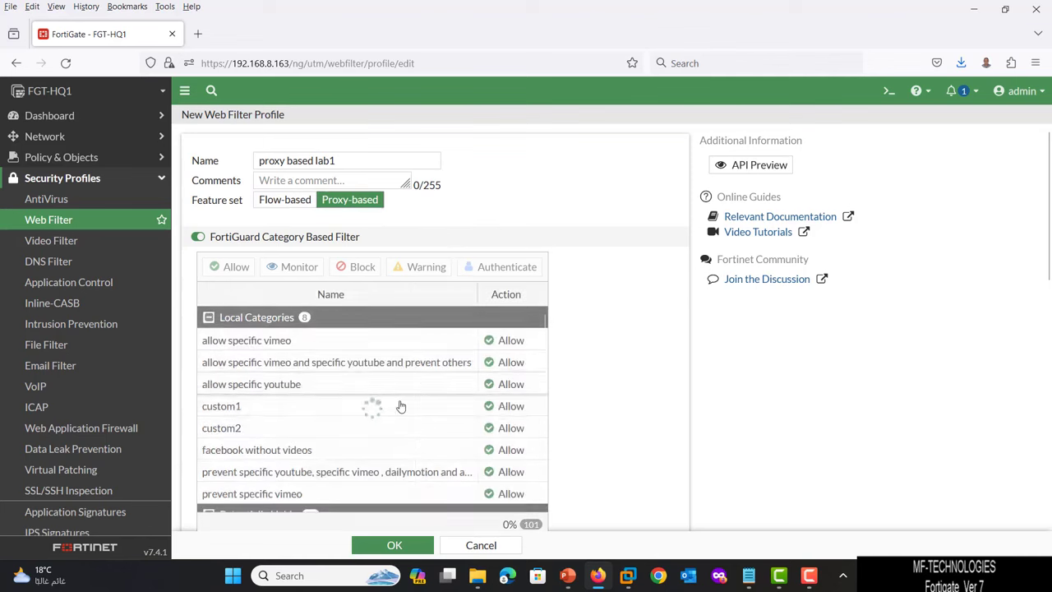
pyautogui.click(504, 343)
pyautogui.click(503, 344)
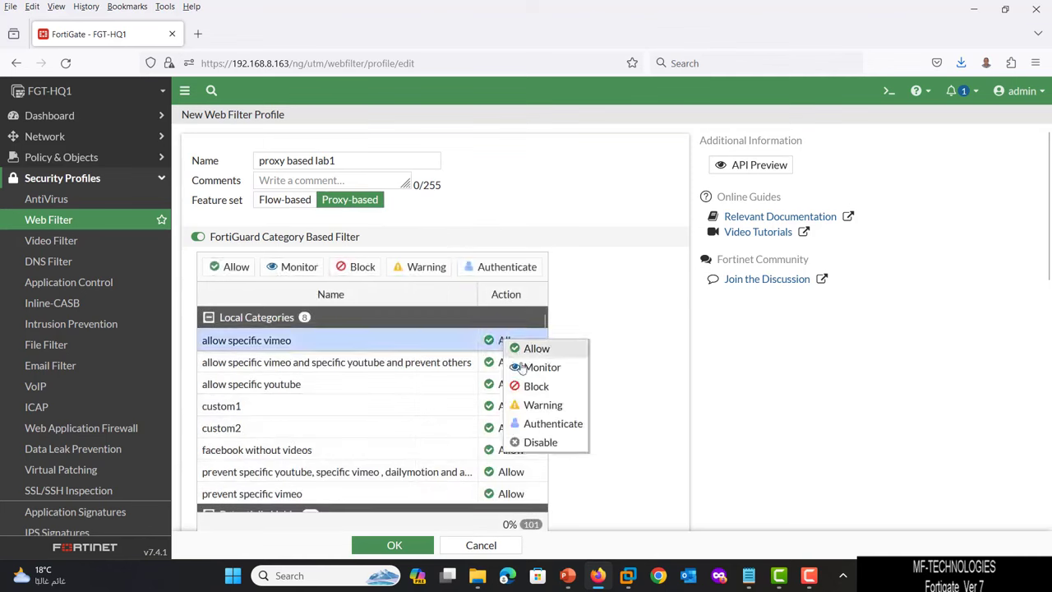
pyautogui.click(538, 442)
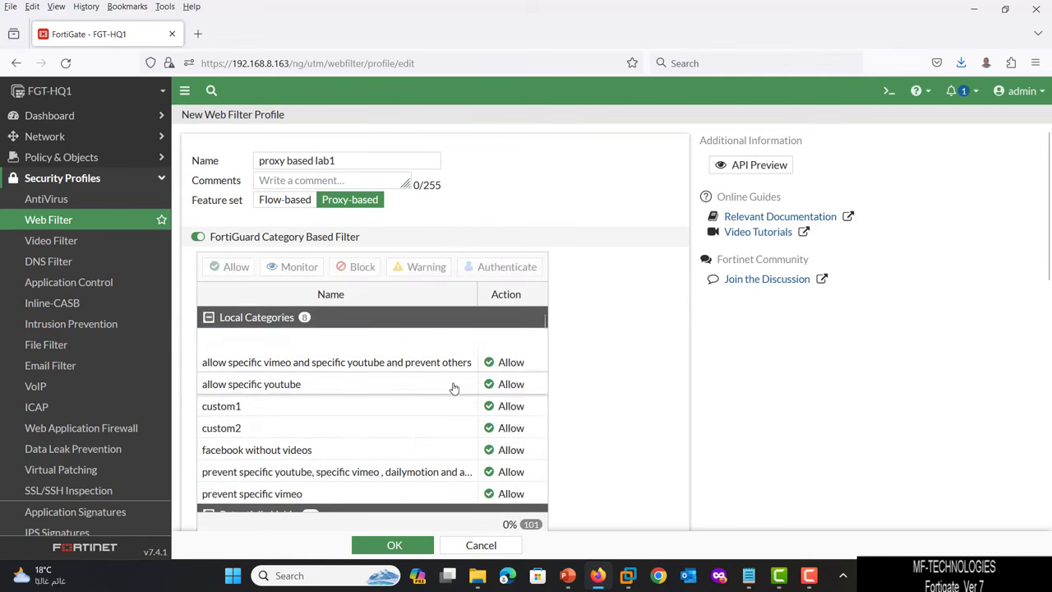
pyautogui.click(452, 370)
pyautogui.click(473, 473)
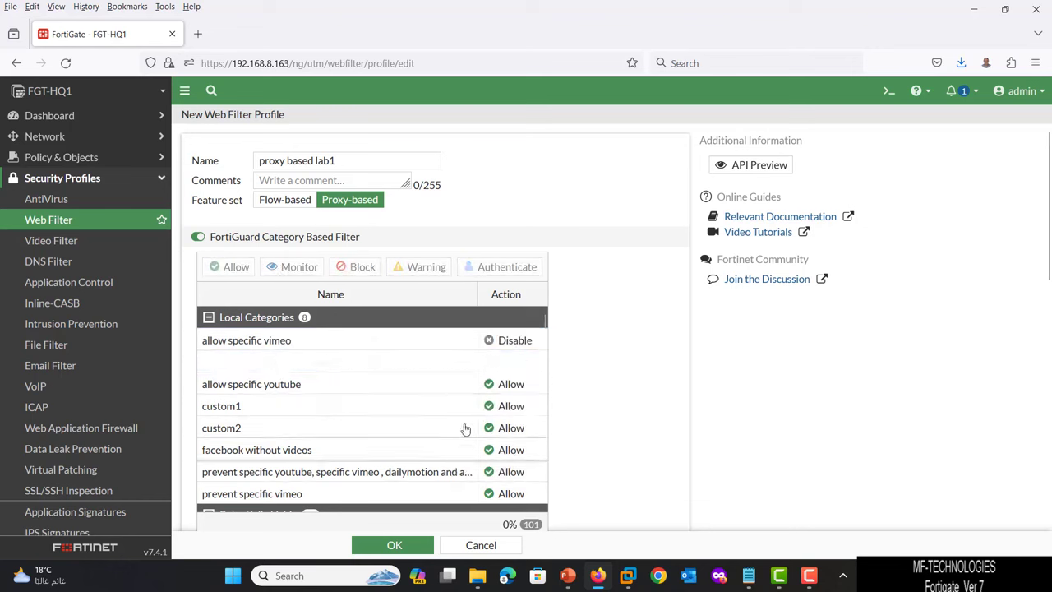
pyautogui.click(457, 388)
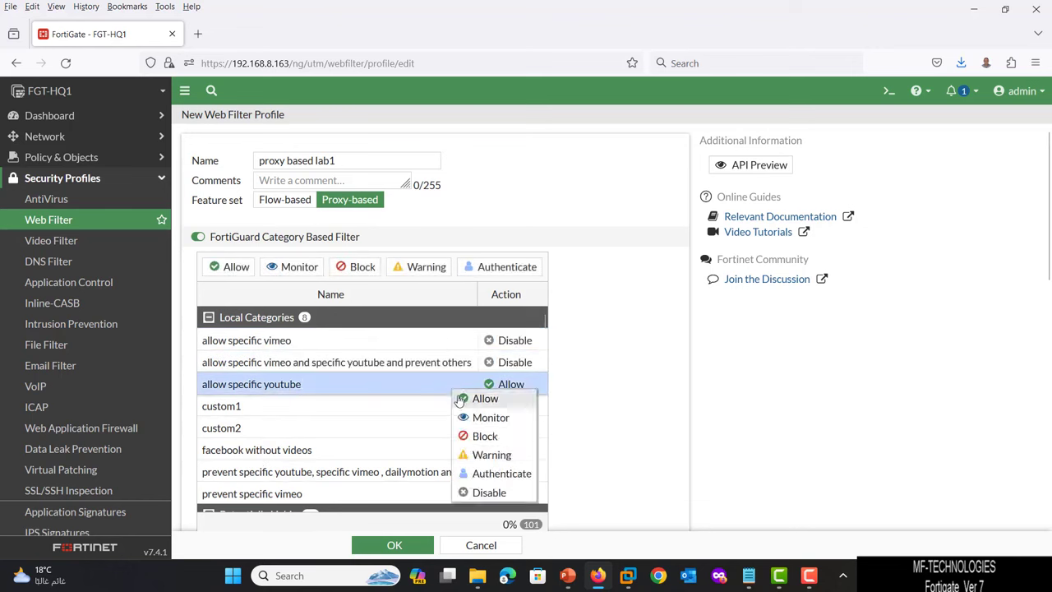
pyautogui.click(483, 493)
# - Disable the custom1, custom2, facebook without videos, prevent-youtube and prevent specific vimeo categories
pyautogui.click(462, 409)
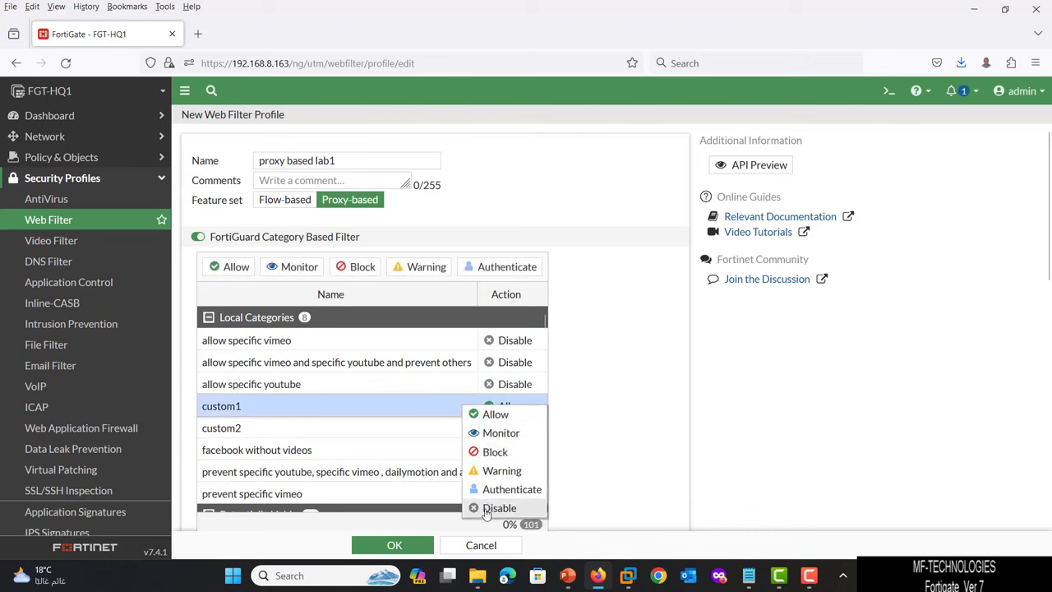
pyautogui.click(542, 504)
pyautogui.click(444, 438)
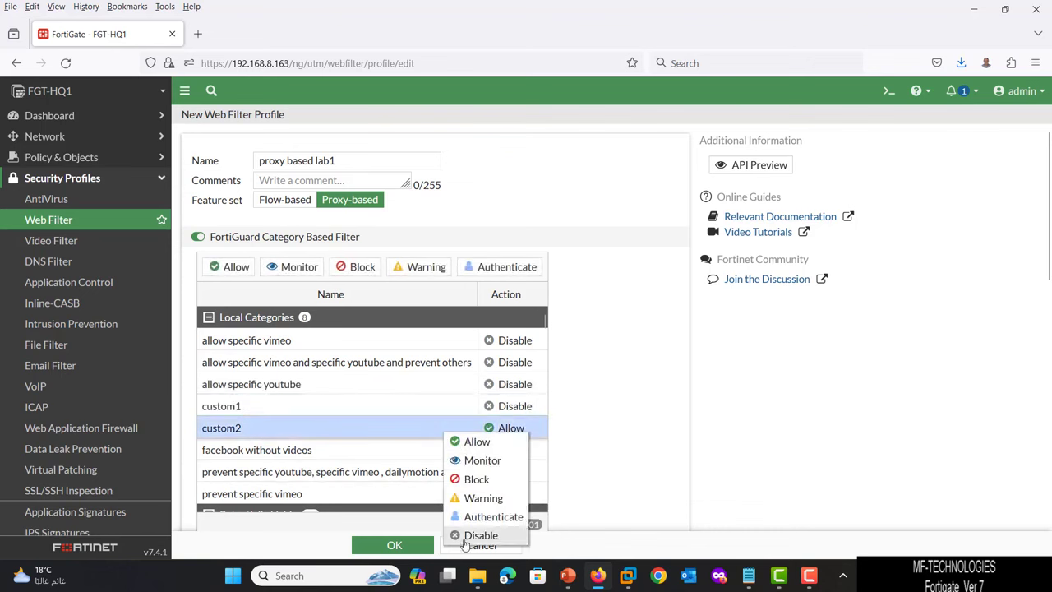
pyautogui.click(464, 534)
pyautogui.click(419, 457)
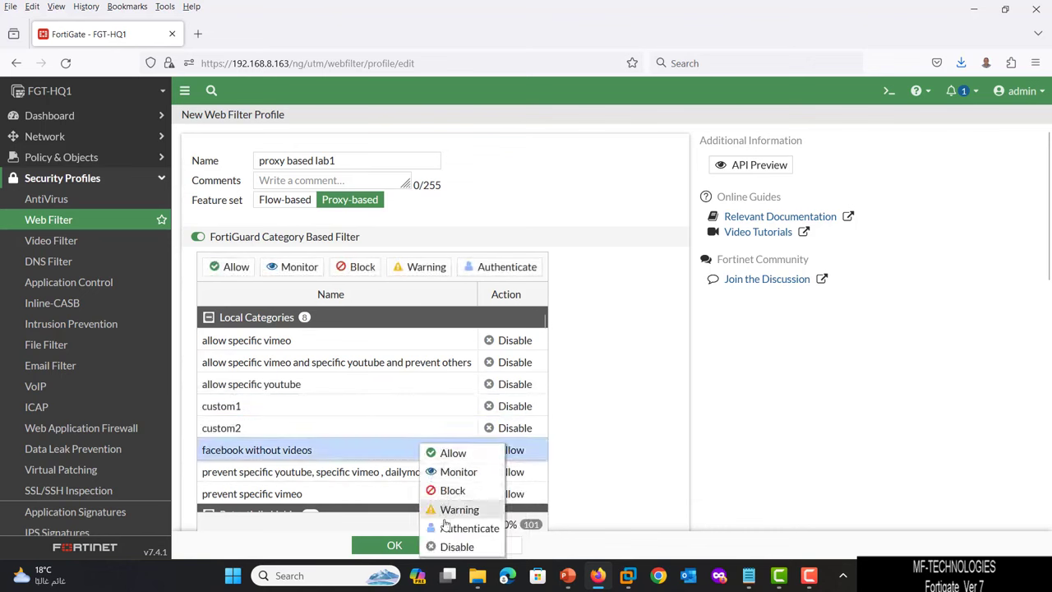
pyautogui.click(440, 540)
pyautogui.click(419, 472)
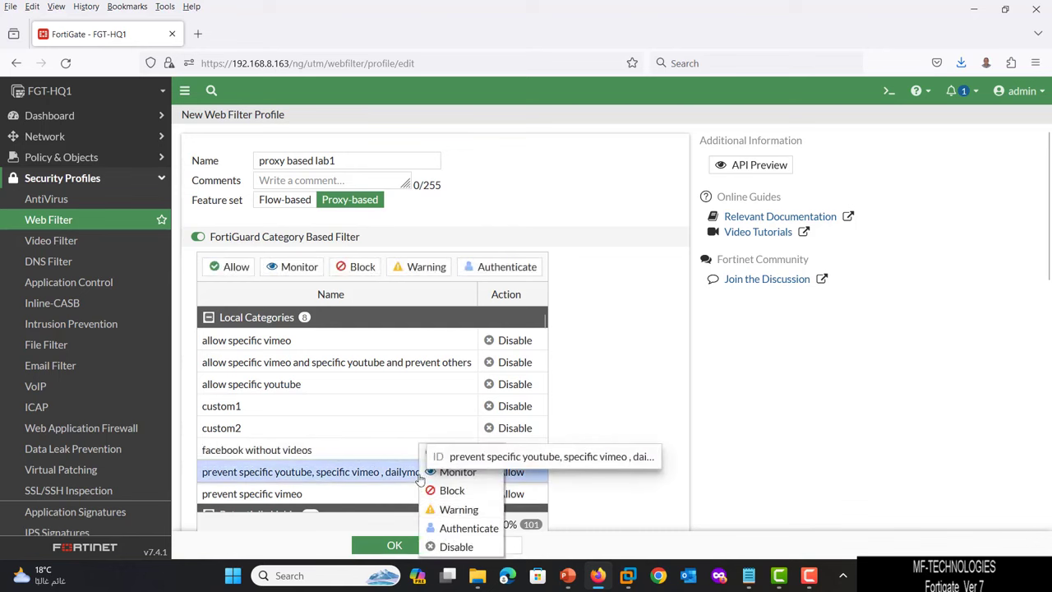
pyautogui.click(451, 544)
pyautogui.click(434, 498)
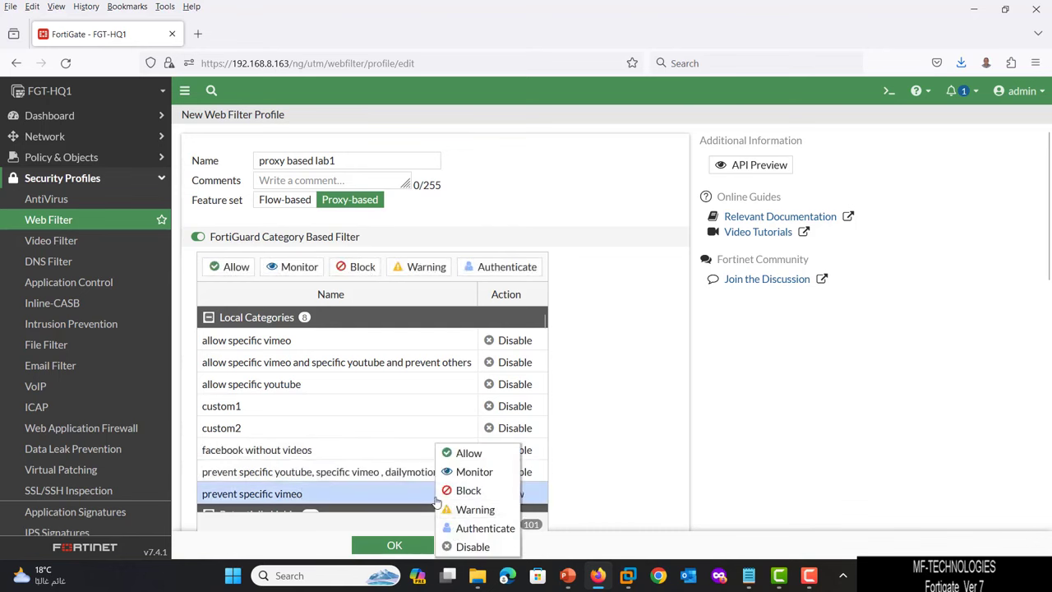
pyautogui.click(456, 544)
# - Set the Streaming Media and Download category to Block
pyautogui.scroll(-5, 502, 481)
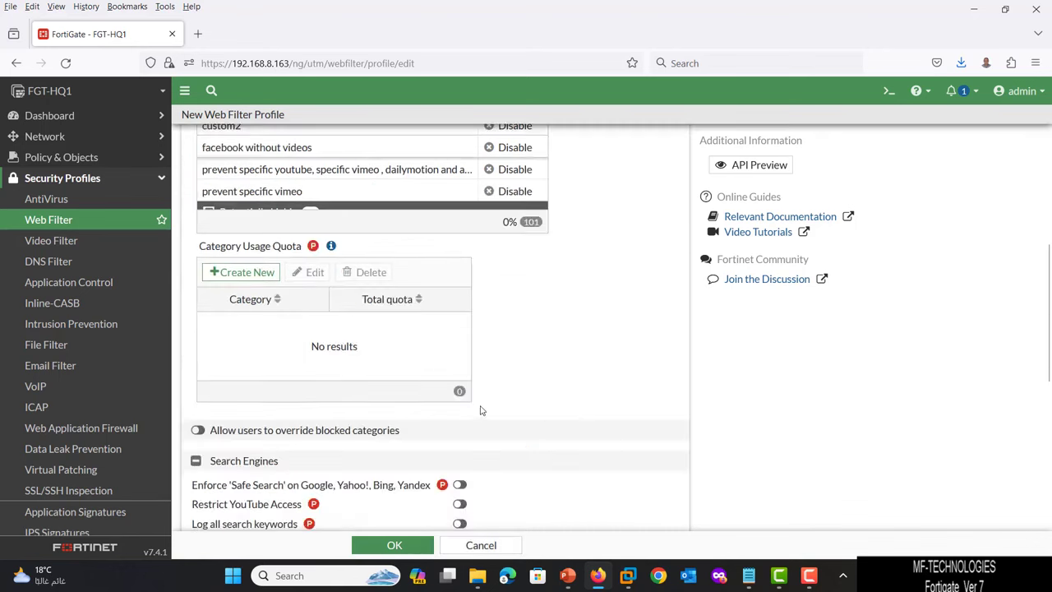
pyautogui.scroll(2, 636, 303)
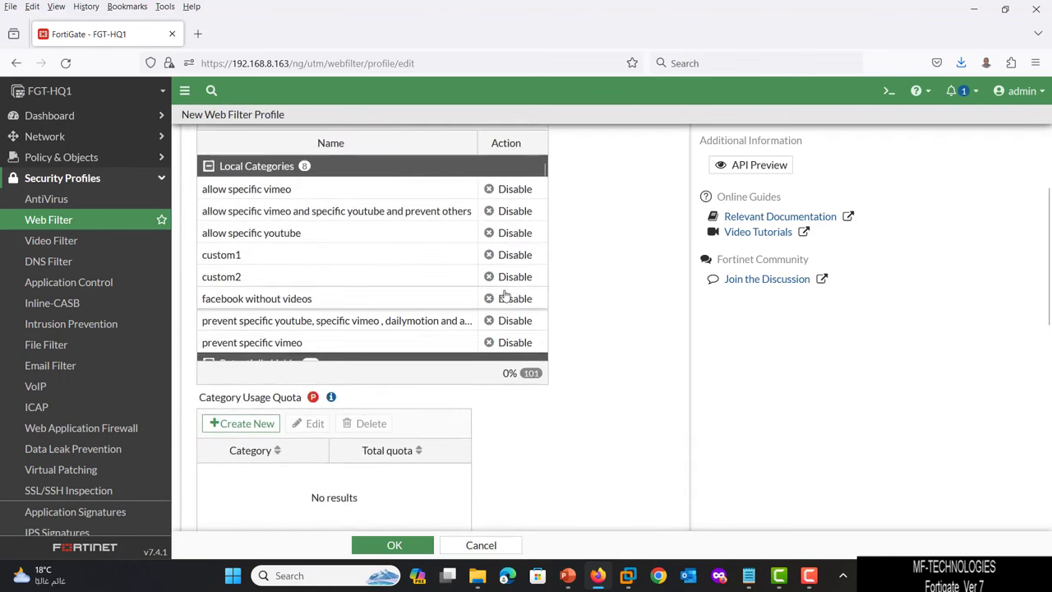
pyautogui.scroll(-5, 479, 274)
pyautogui.scroll(-10, 479, 274)
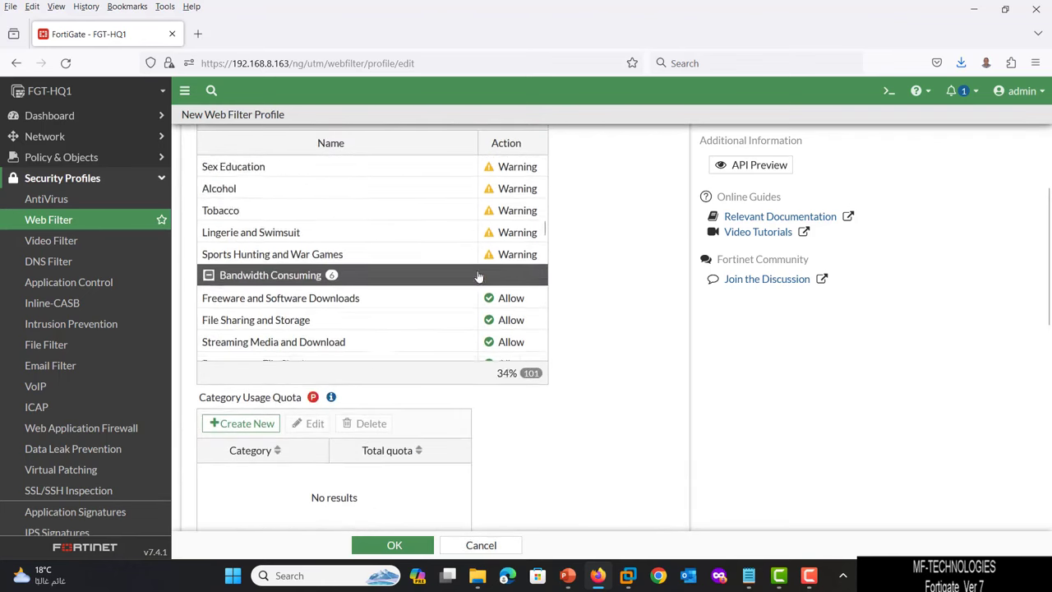
pyautogui.click(352, 233)
pyautogui.rightClick(353, 234)
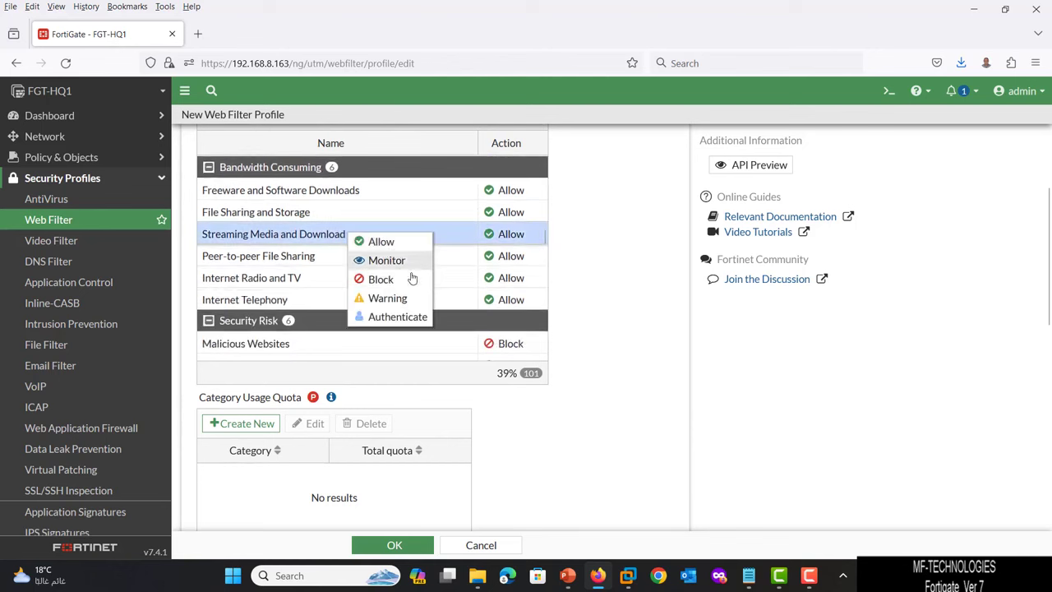
pyautogui.click(392, 277)
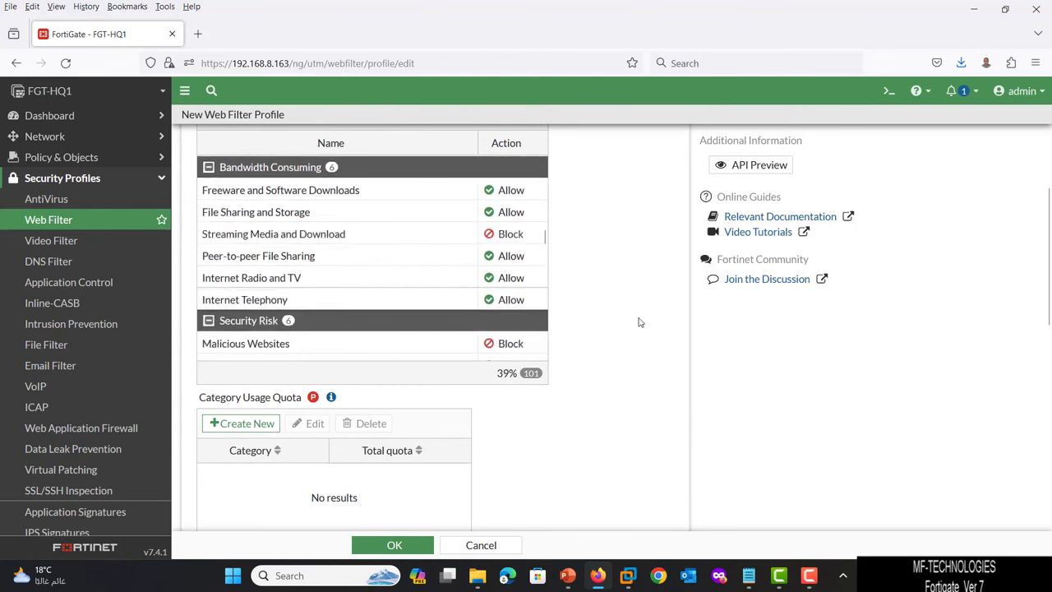
pyautogui.scroll(-1, 639, 322)
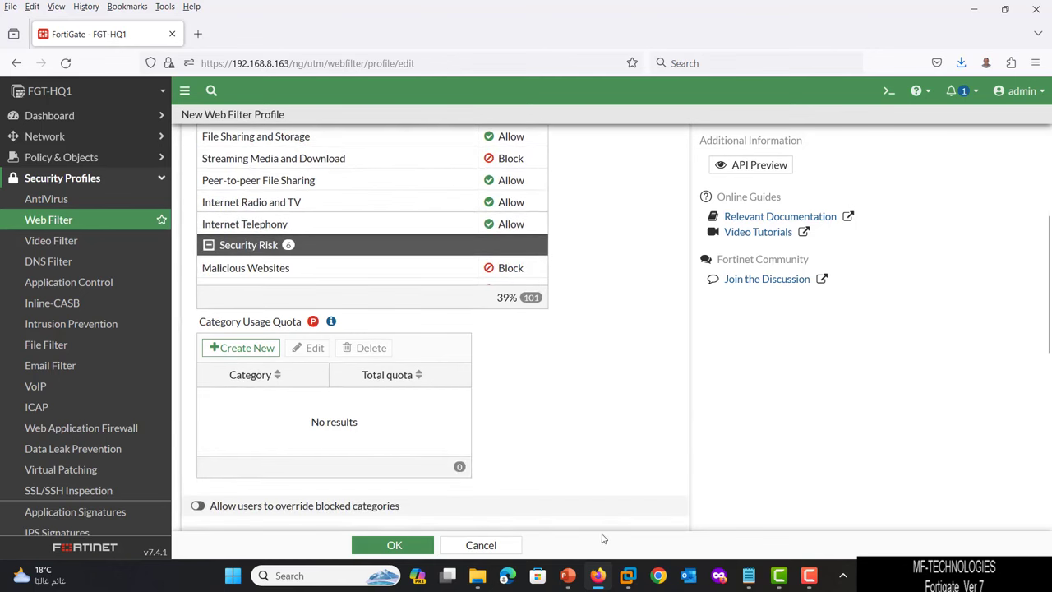
pyautogui.moveTo(570, 575)
pyautogui.click(568, 511)
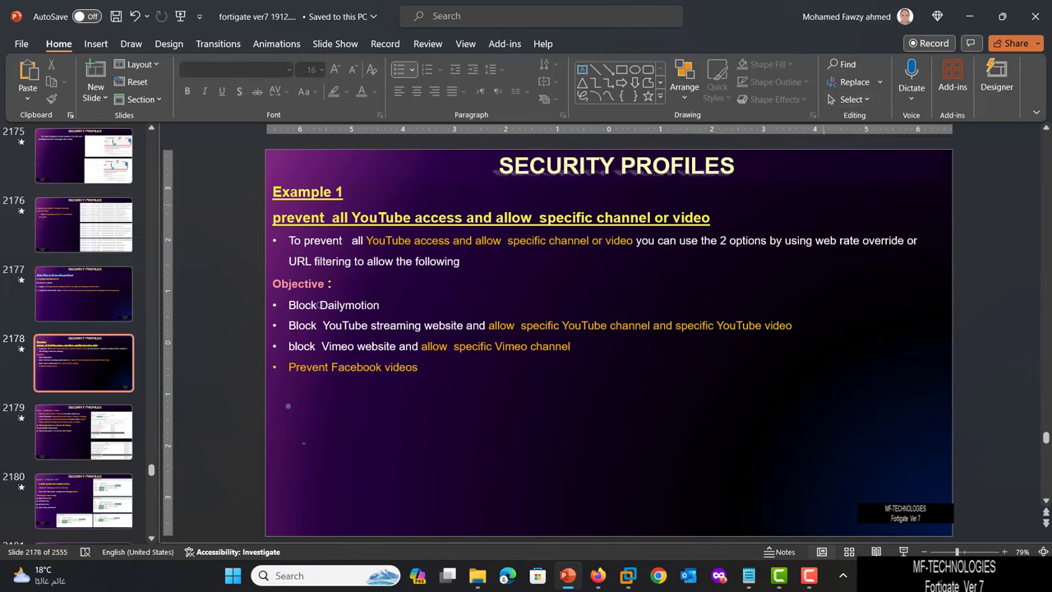
pyautogui.click(970, 24)
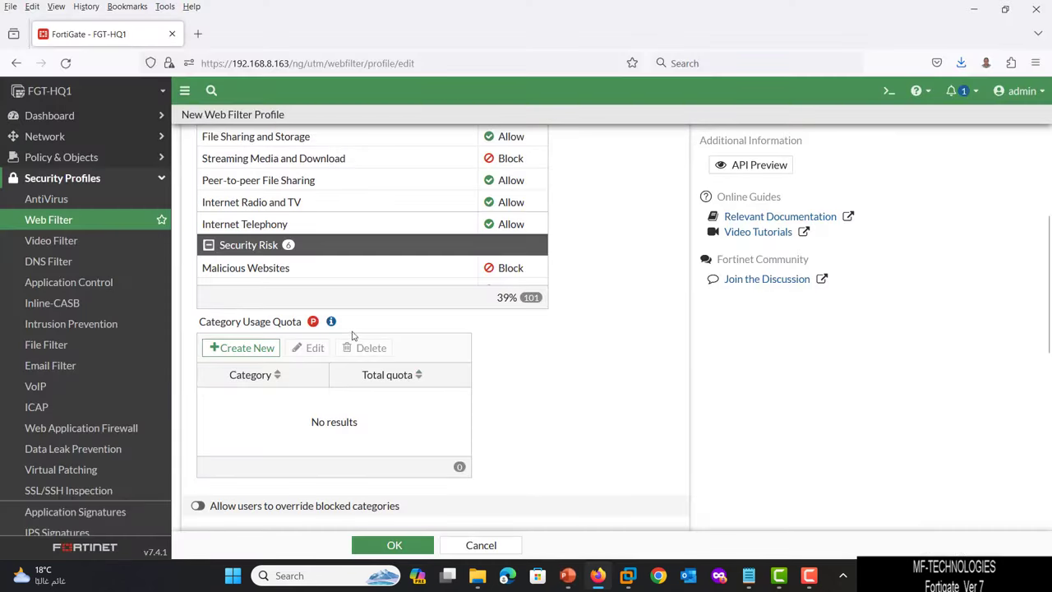
pyautogui.scroll(-3, 352, 334)
# - Enable URL Filter under Static URL Filter and start a new URL filter entry
pyautogui.scroll(-3, 424, 358)
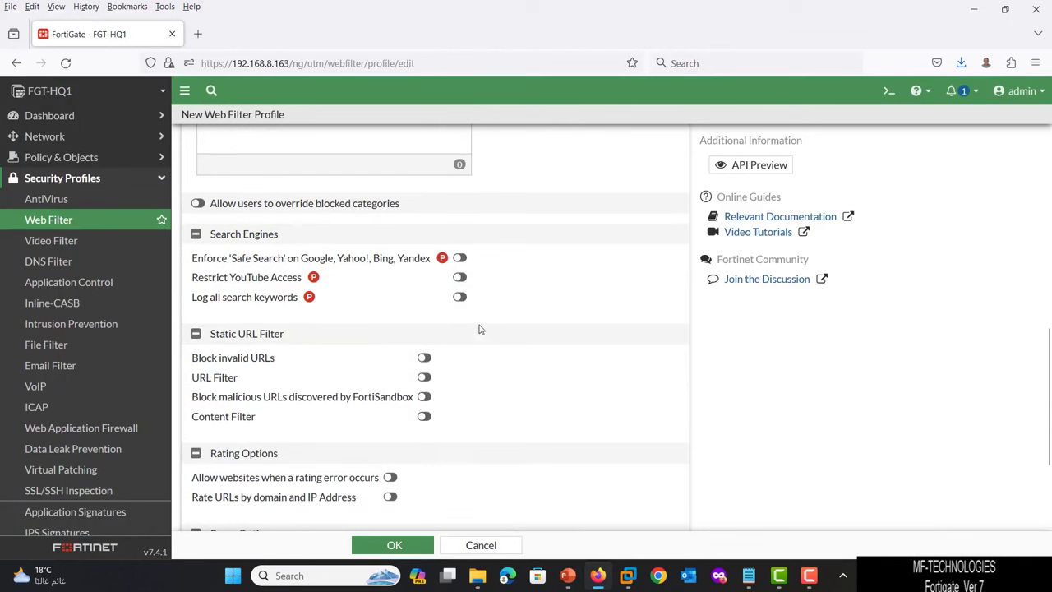
pyautogui.scroll(-4, 479, 325)
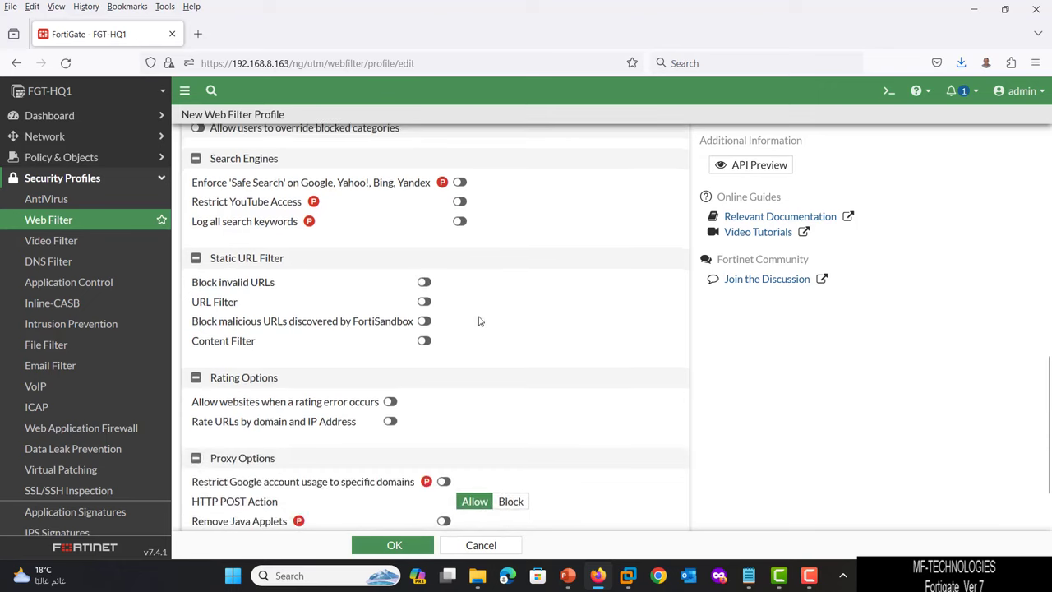
pyautogui.scroll(2, 476, 319)
pyautogui.click(425, 301)
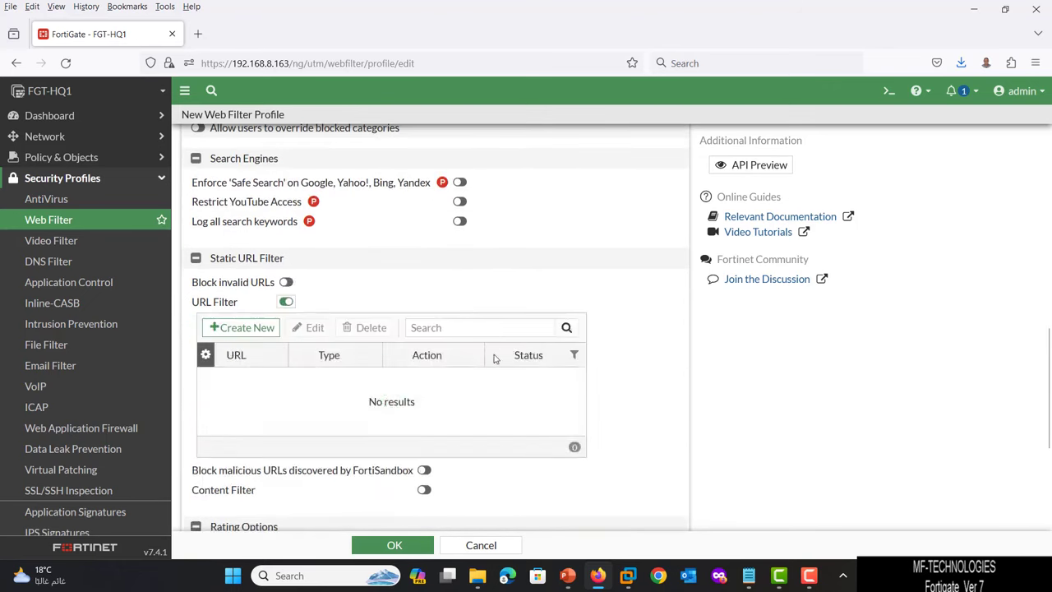
pyautogui.click(236, 329)
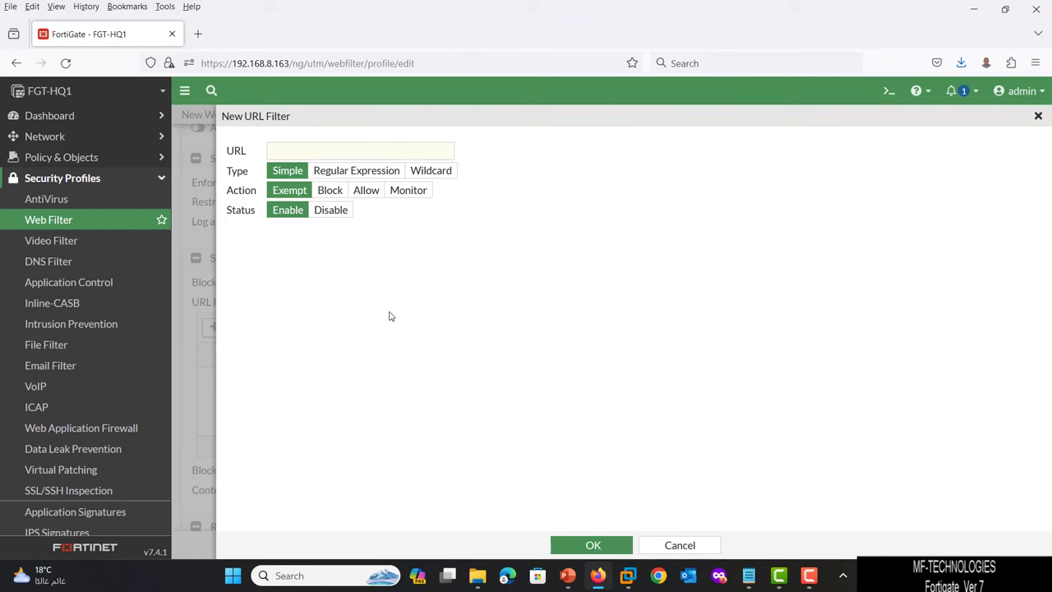
# - Add youtube.com/s and ad.doubleclick.net as Wildcard Exempt URL filter entries
pyautogui.click(322, 144)
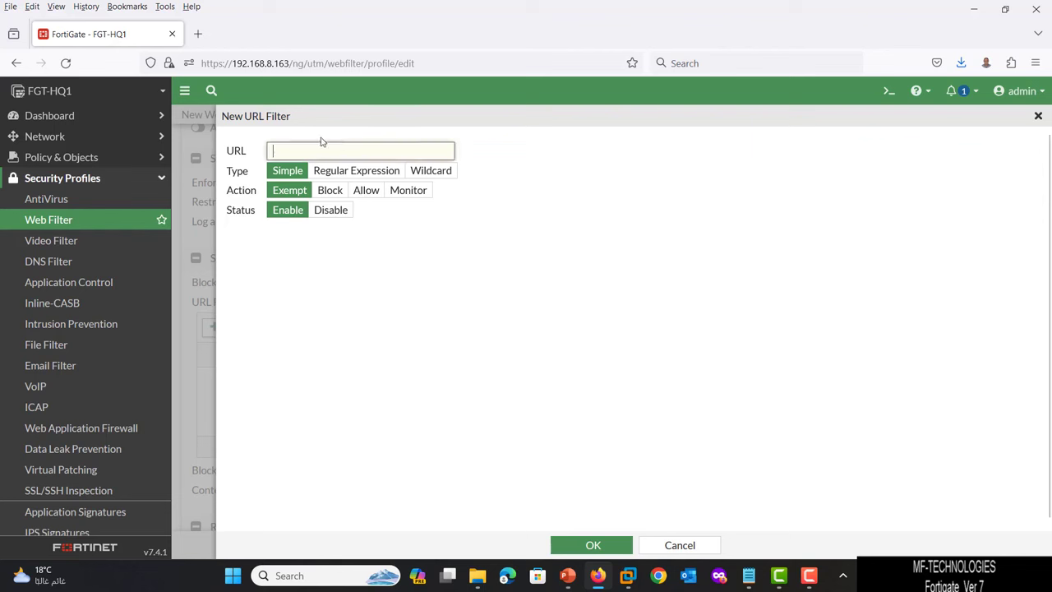
pyautogui.write('youtu')
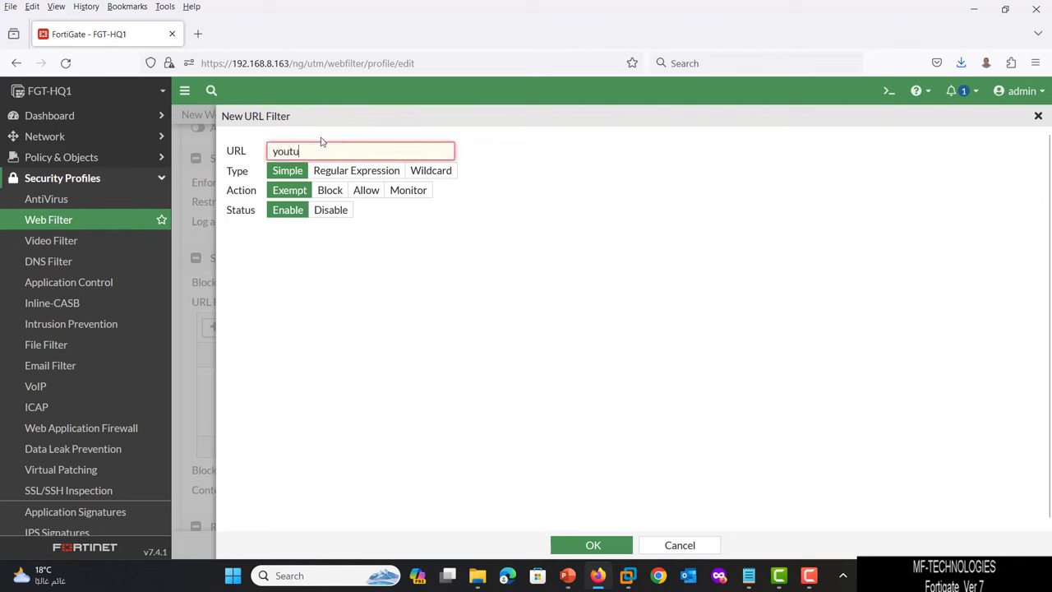
pyautogui.write('be')
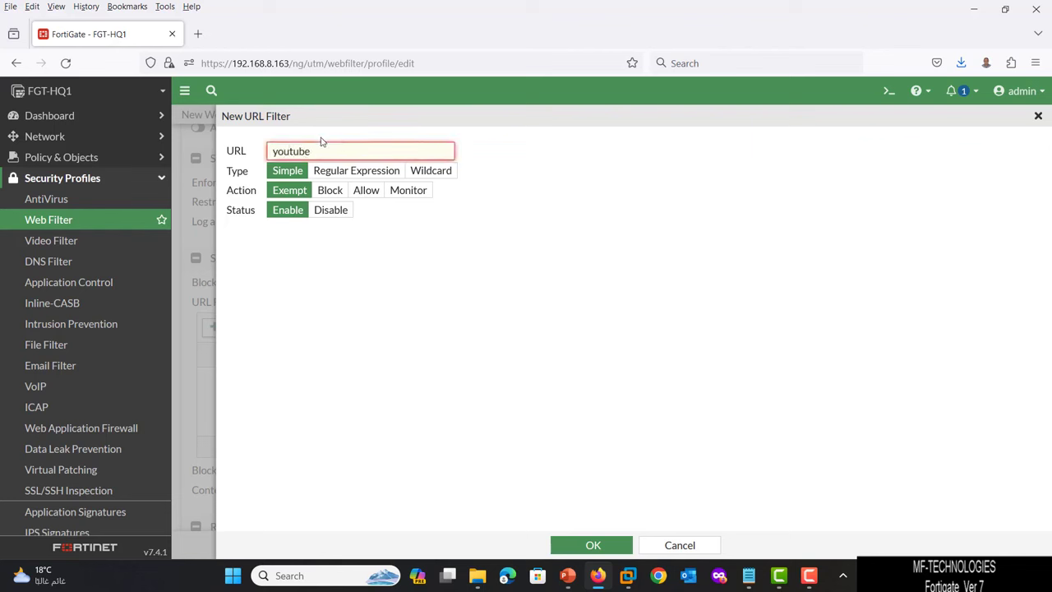
pyautogui.write('.com')
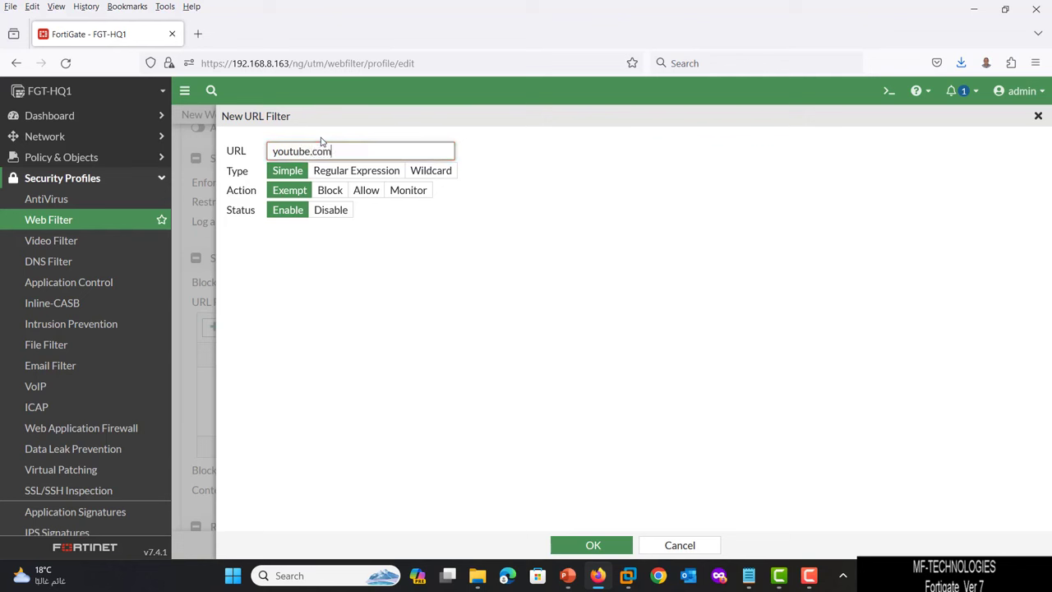
pyautogui.write('/s')
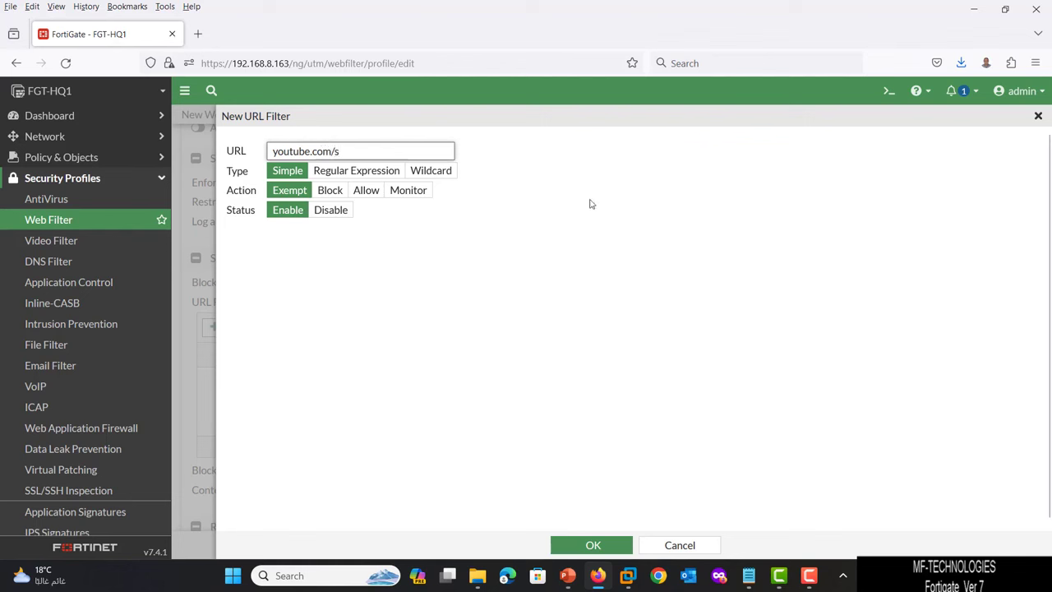
pyautogui.click(431, 173)
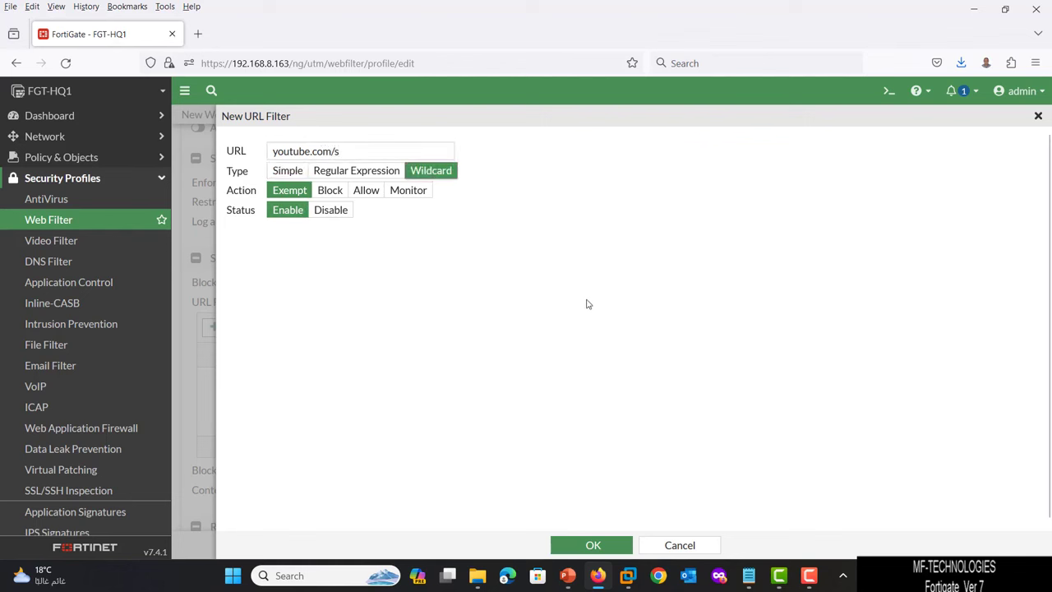
pyautogui.click(586, 548)
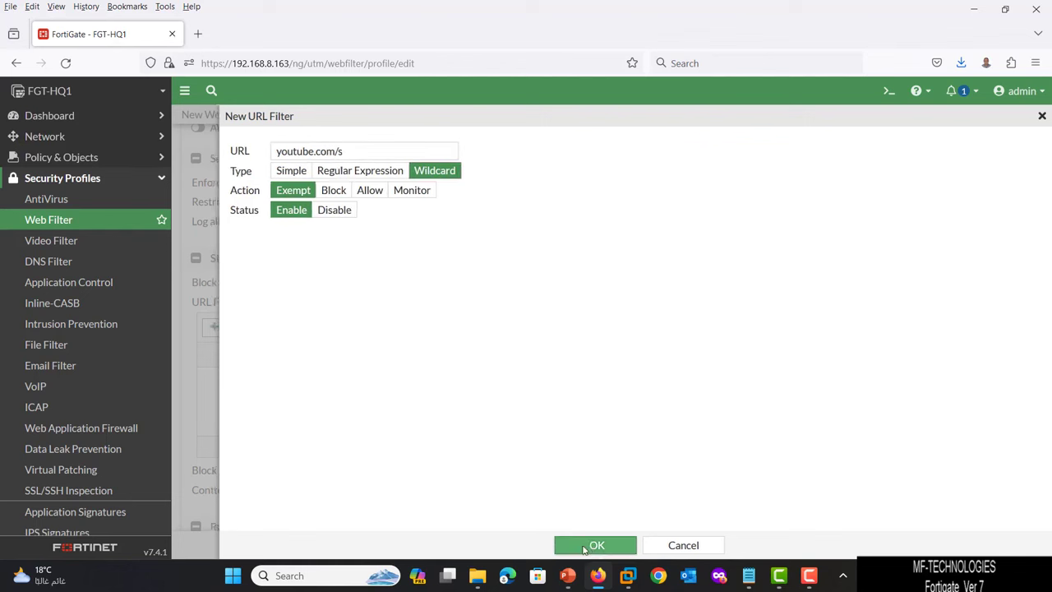
pyautogui.click(261, 329)
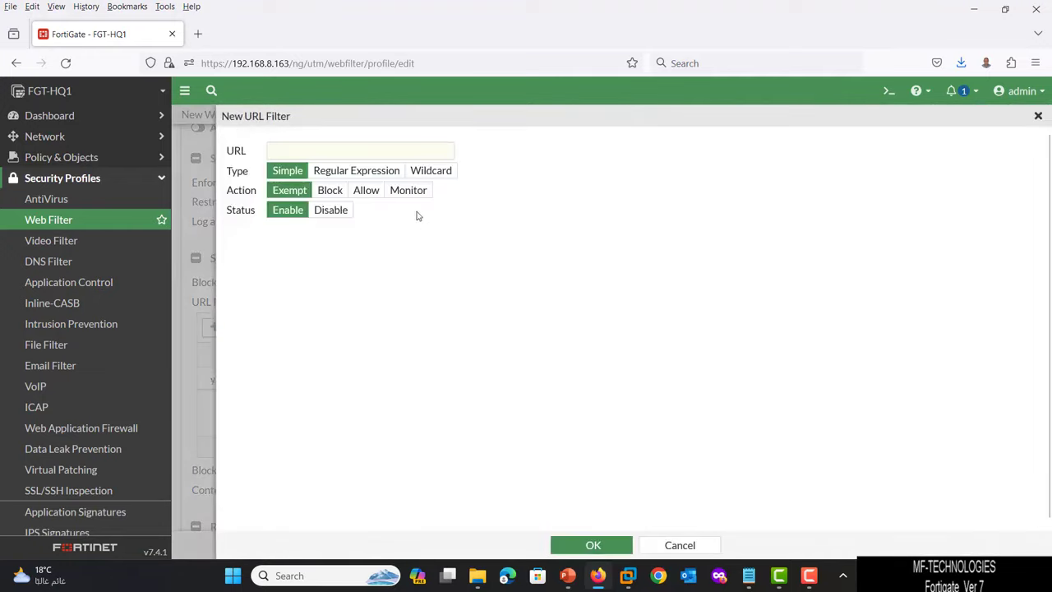
pyautogui.click(375, 151)
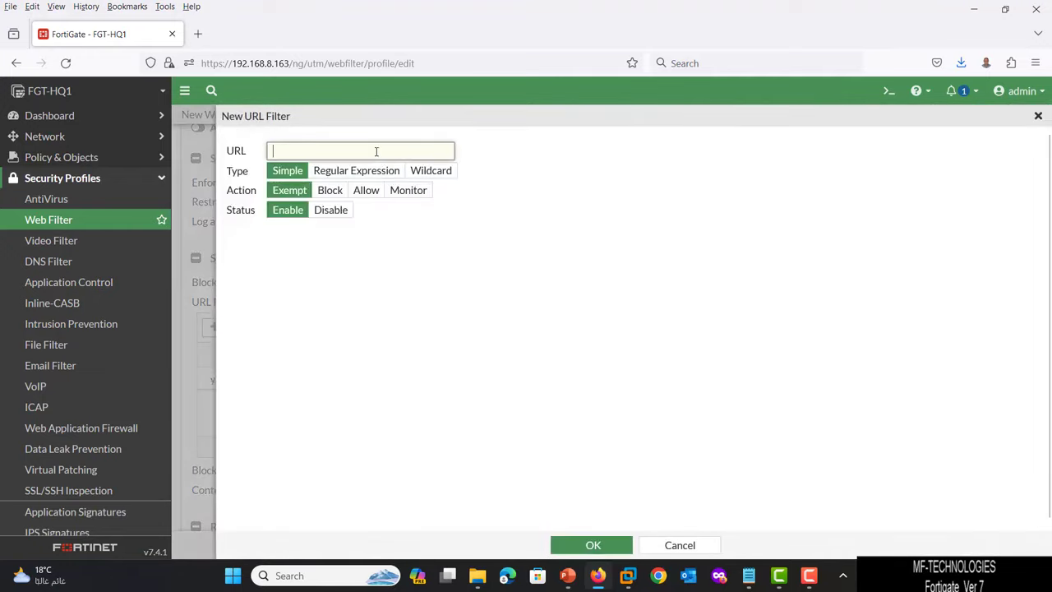
pyautogui.write('ad')
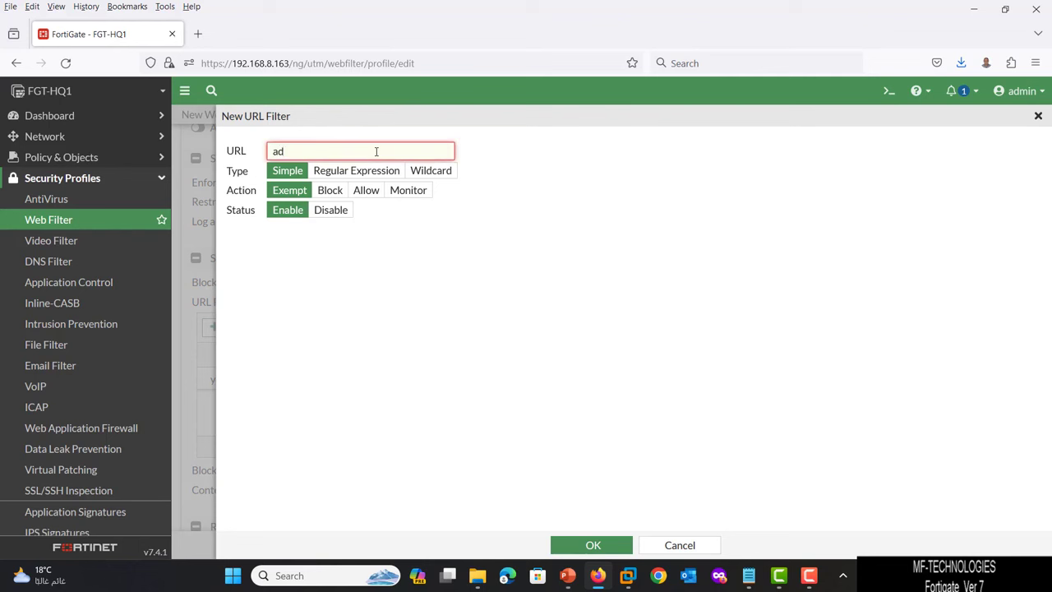
pyautogui.write('.double')
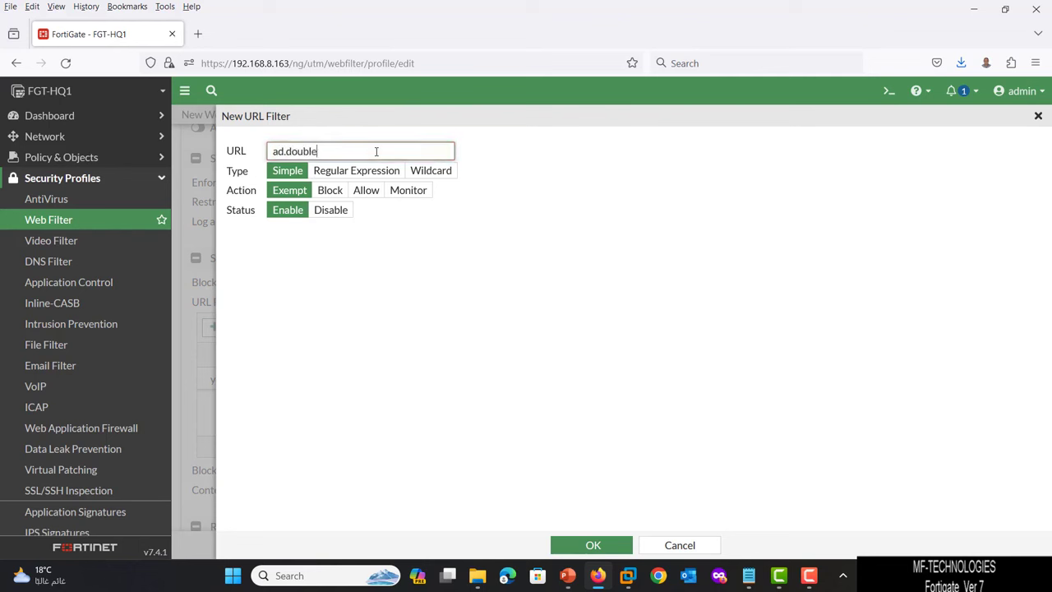
pyautogui.write('click.net')
pyautogui.click(443, 171)
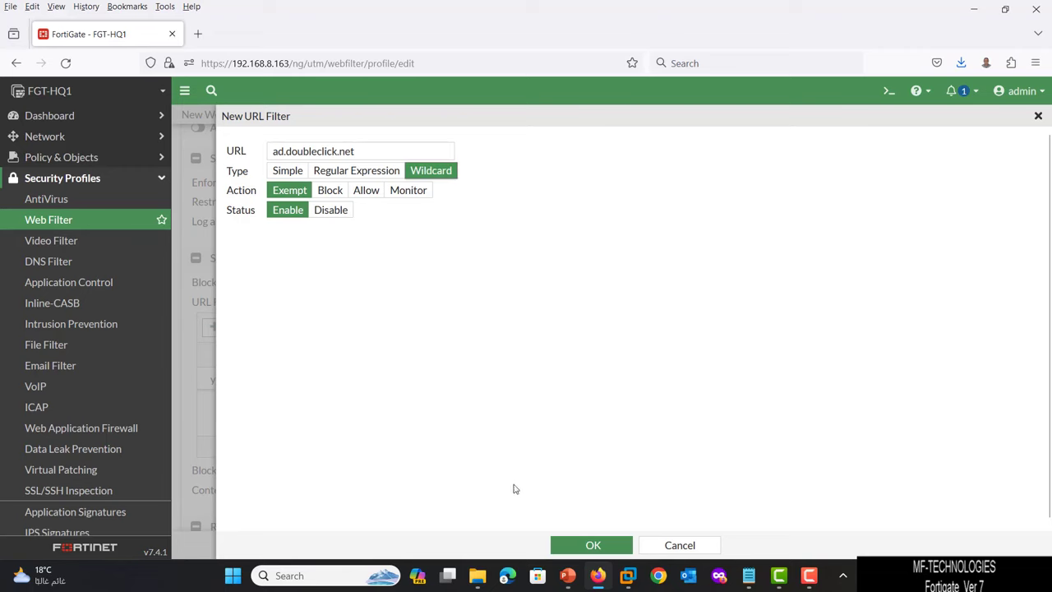
pyautogui.click(591, 544)
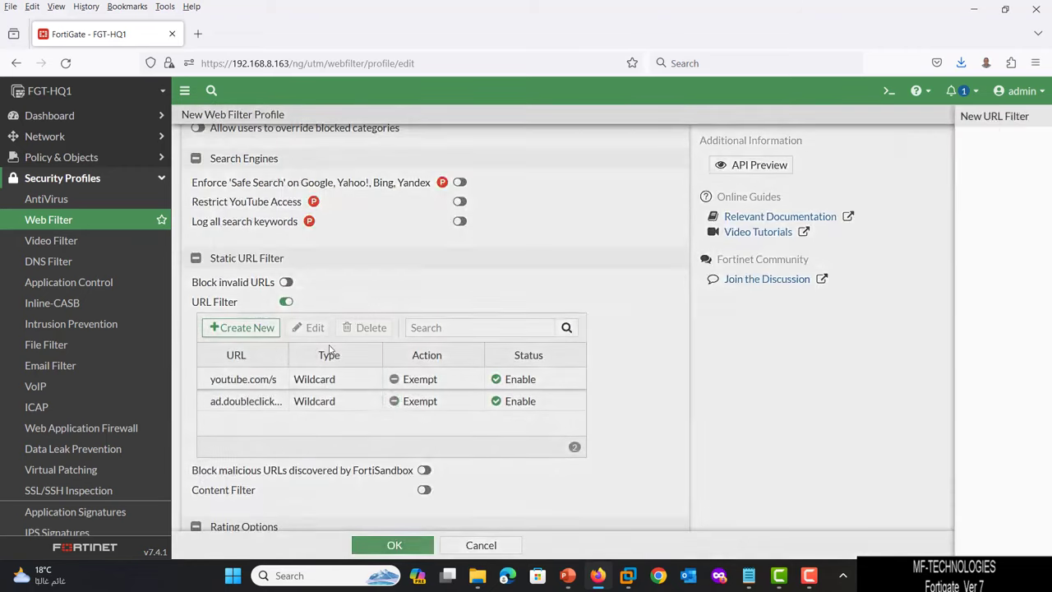
# - Add youtube.com/youtubei and ytimg.com as Wildcard Exempt URL filter entries
pyautogui.click(241, 327)
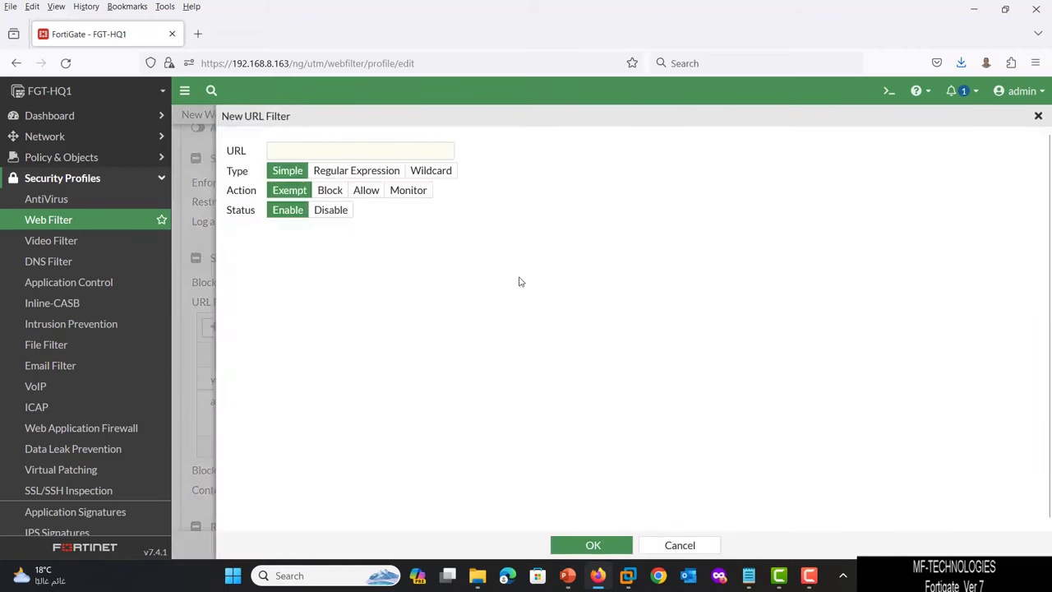
pyautogui.click(340, 155)
pyautogui.write('y')
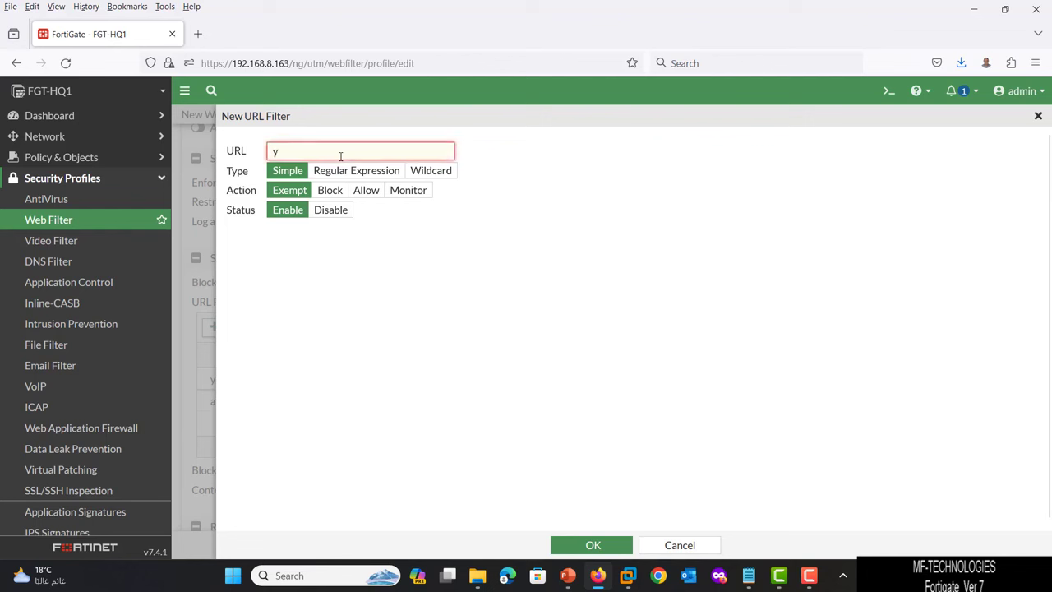
pyautogui.write('outube')
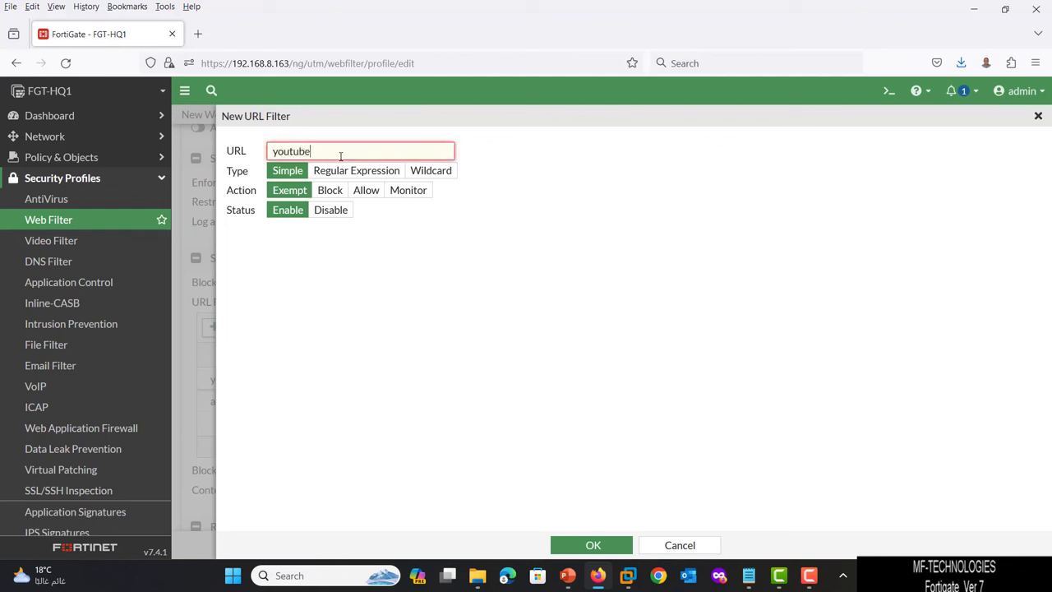
pyautogui.write('.com/yout')
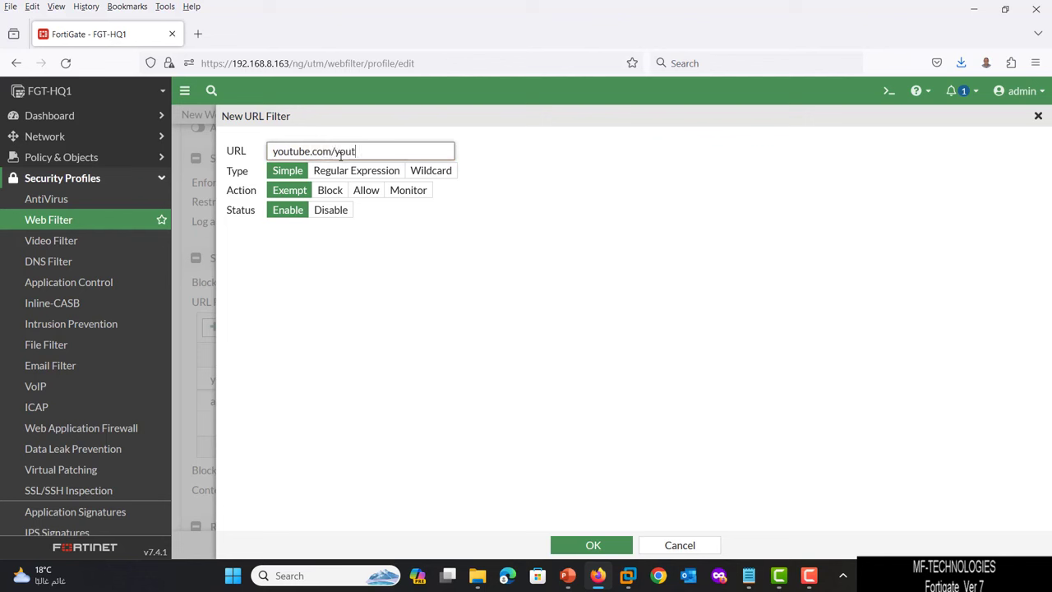
pyautogui.write('ubei')
pyautogui.click(438, 172)
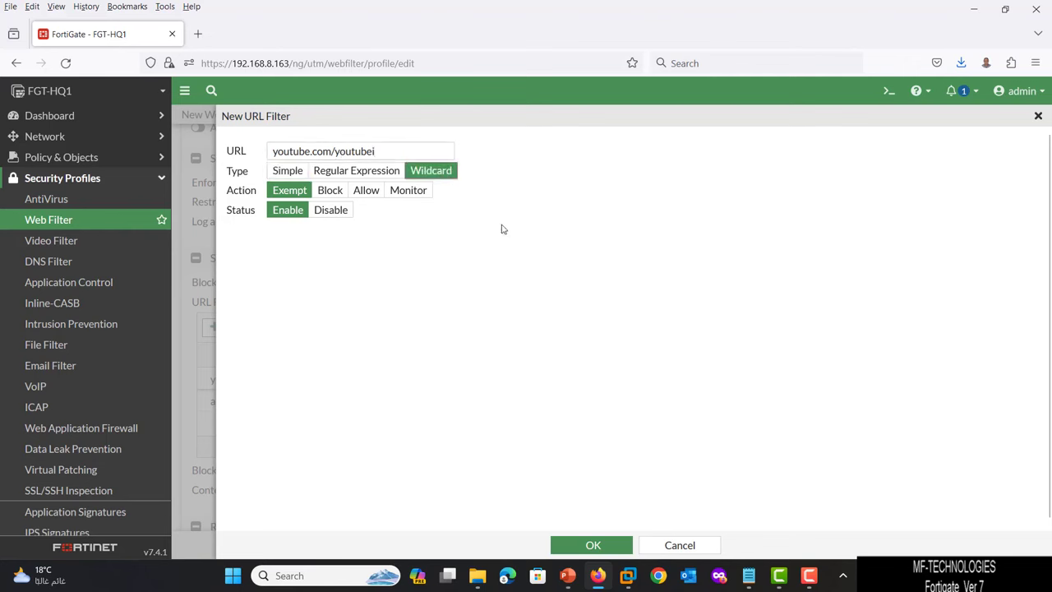
pyautogui.click(598, 546)
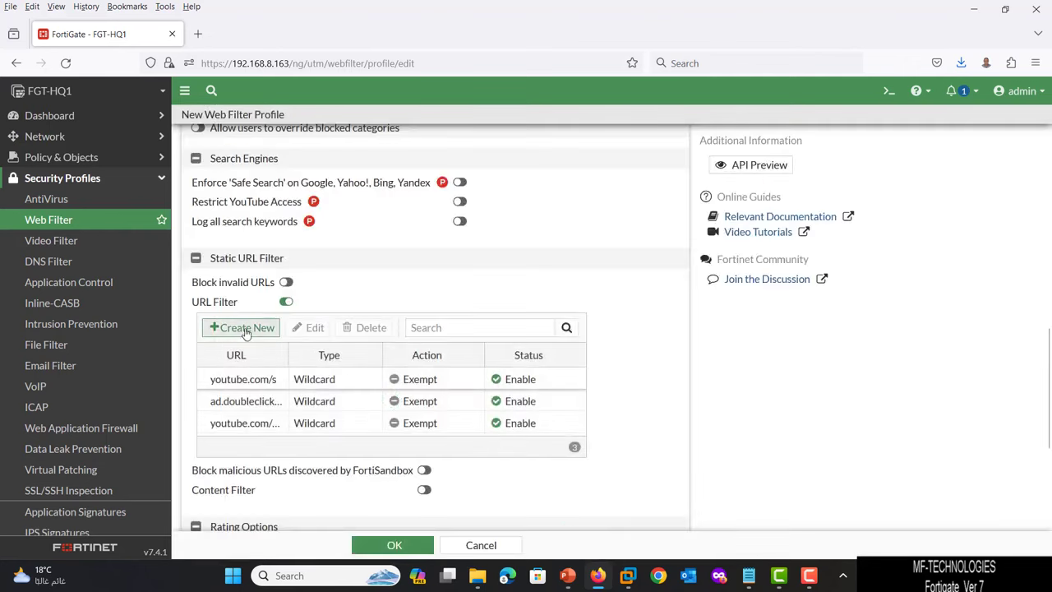
pyautogui.click(245, 329)
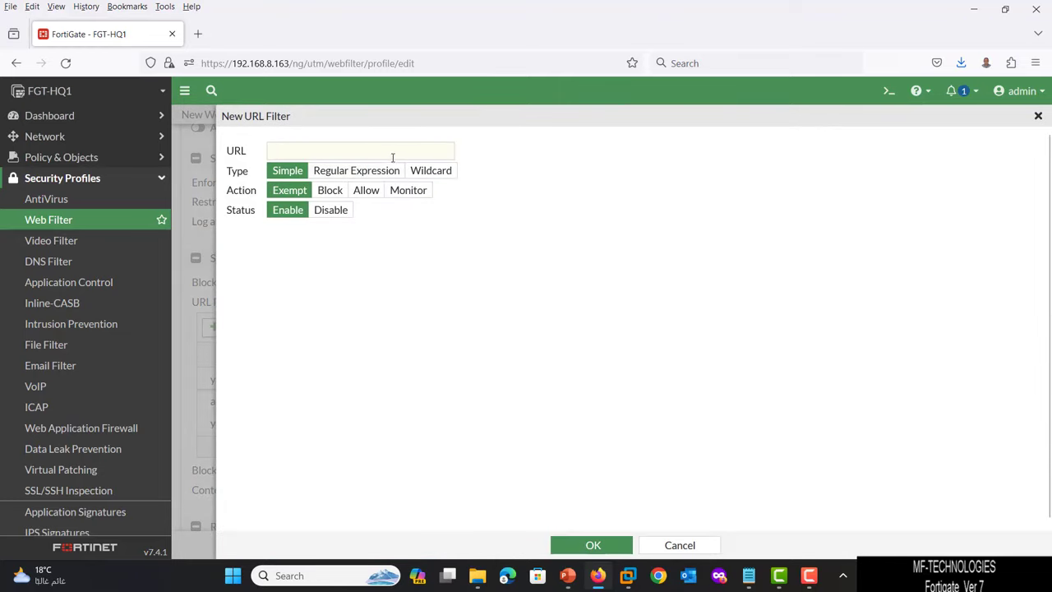
pyautogui.click(394, 157)
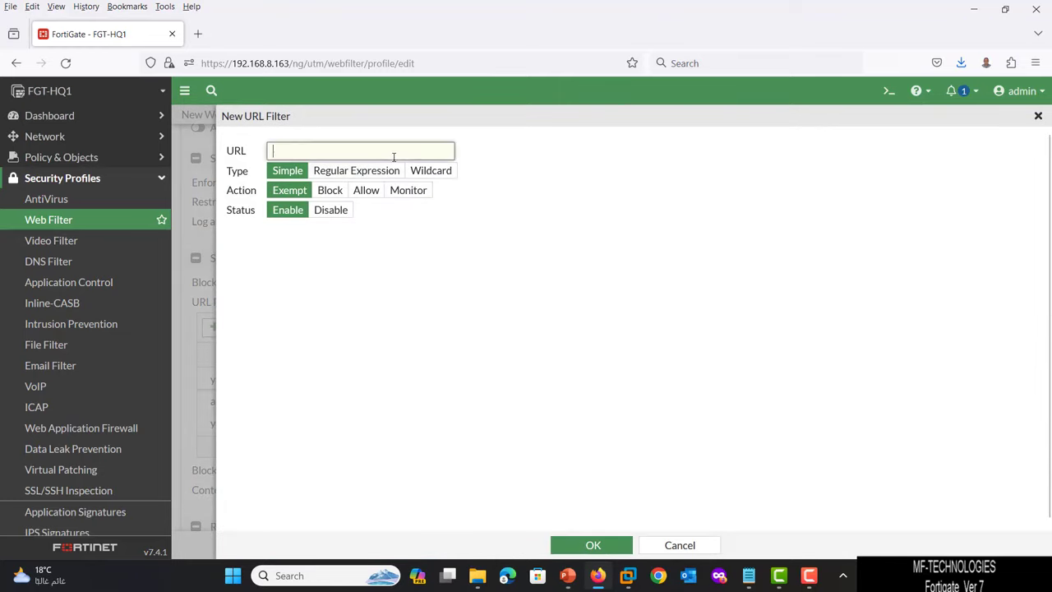
pyautogui.write('y')
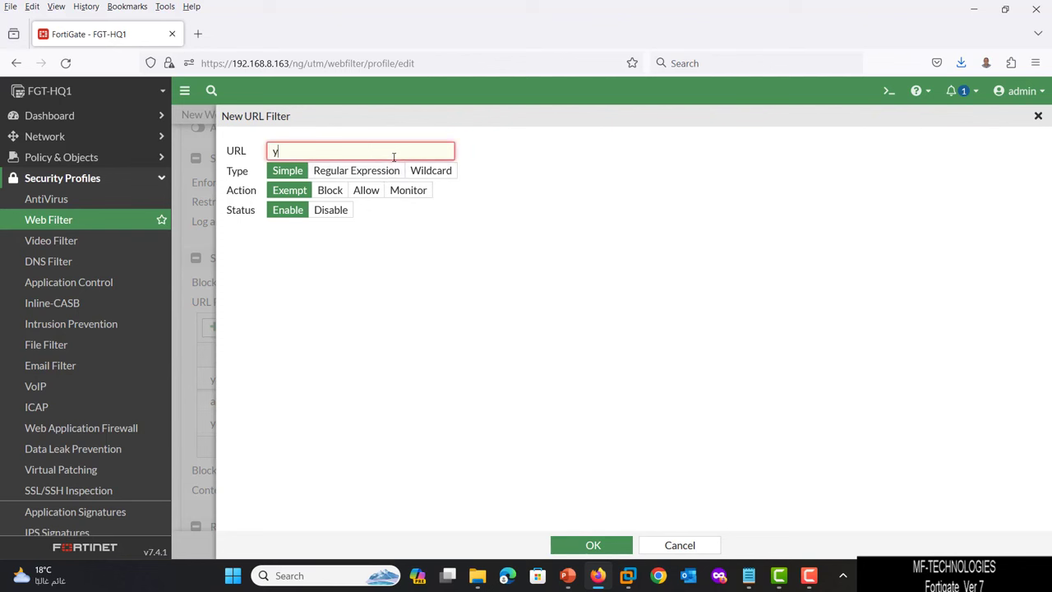
pyautogui.write('timg.com')
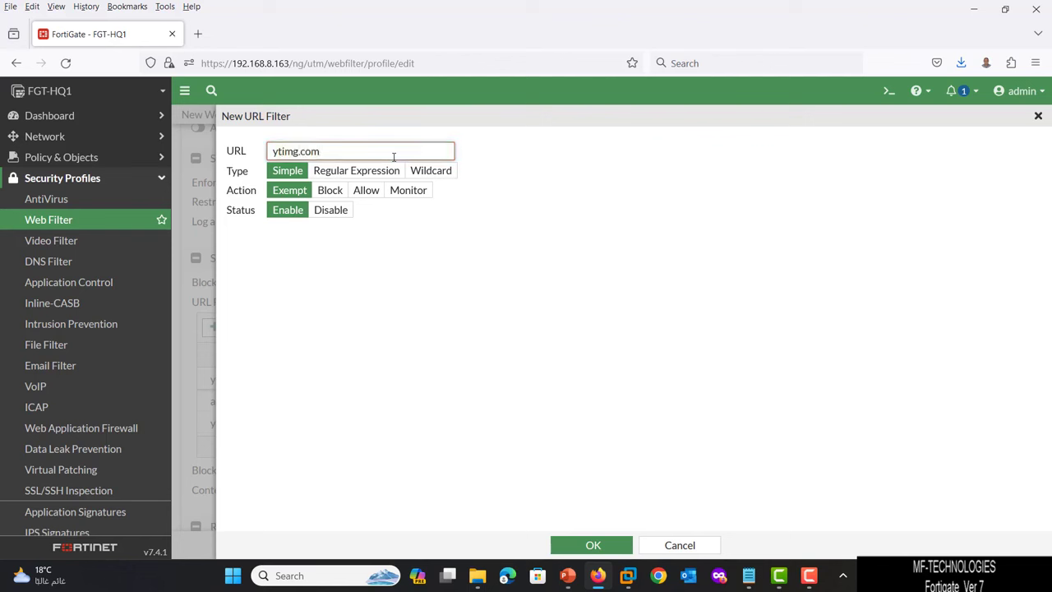
pyautogui.click(450, 172)
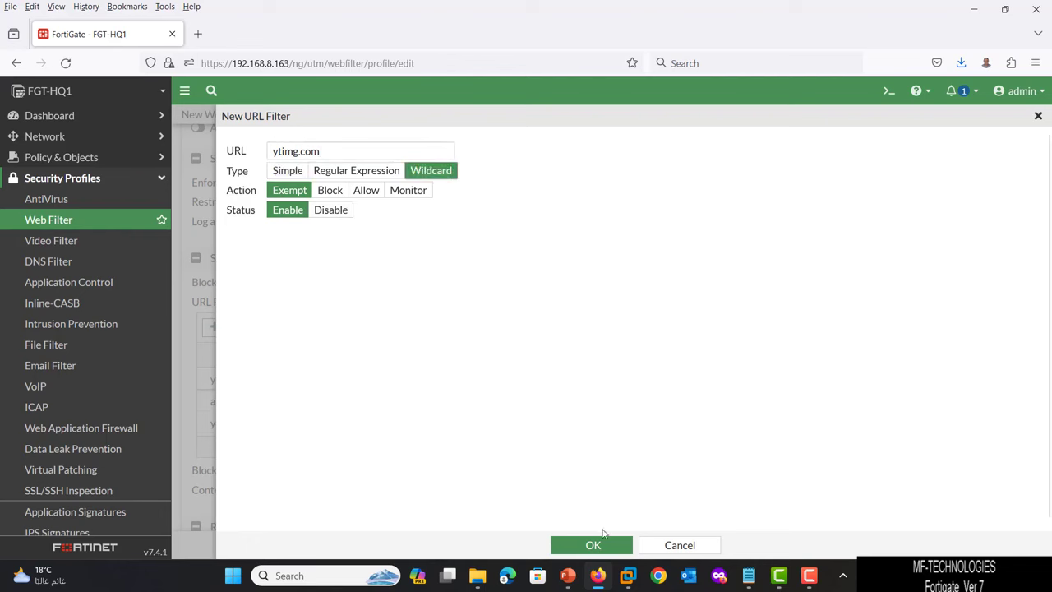
pyautogui.click(601, 545)
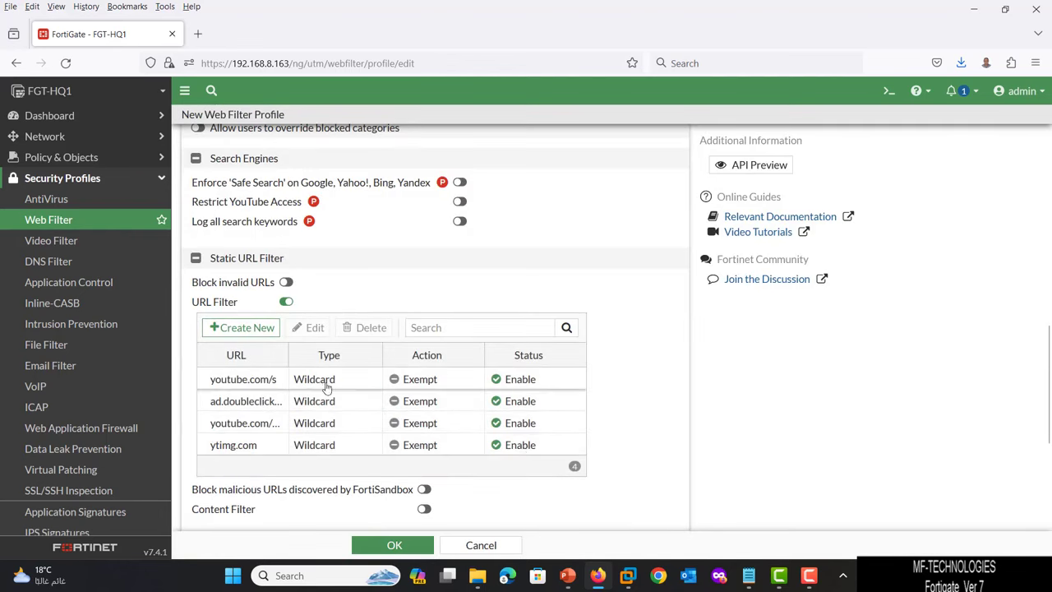
# - Add google.video.com and googlevideo.com as Wildcard Exempt URL filter entries
pyautogui.click(251, 329)
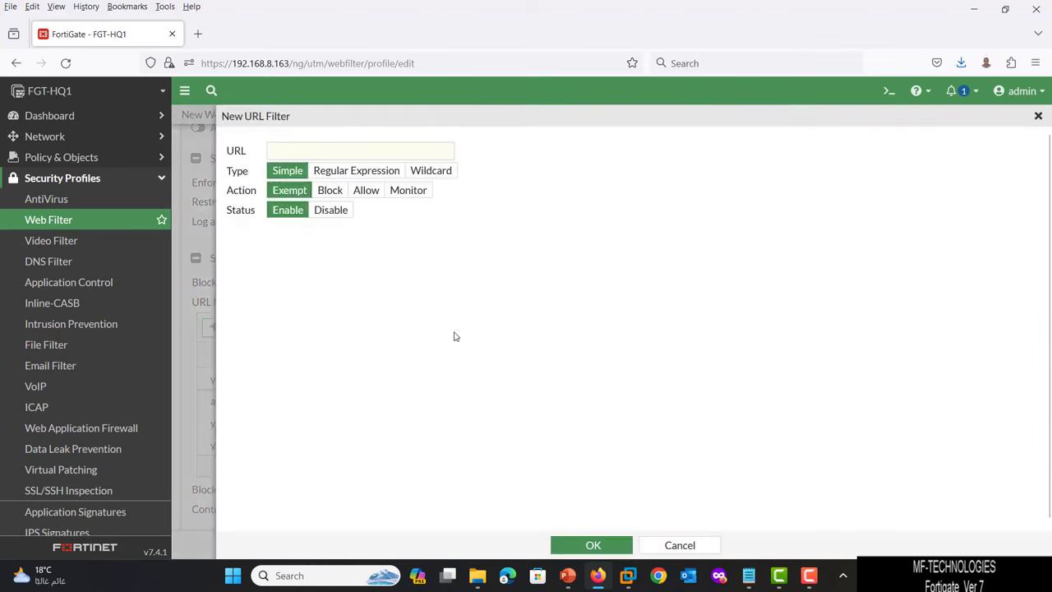
pyautogui.click(372, 153)
pyautogui.write('go')
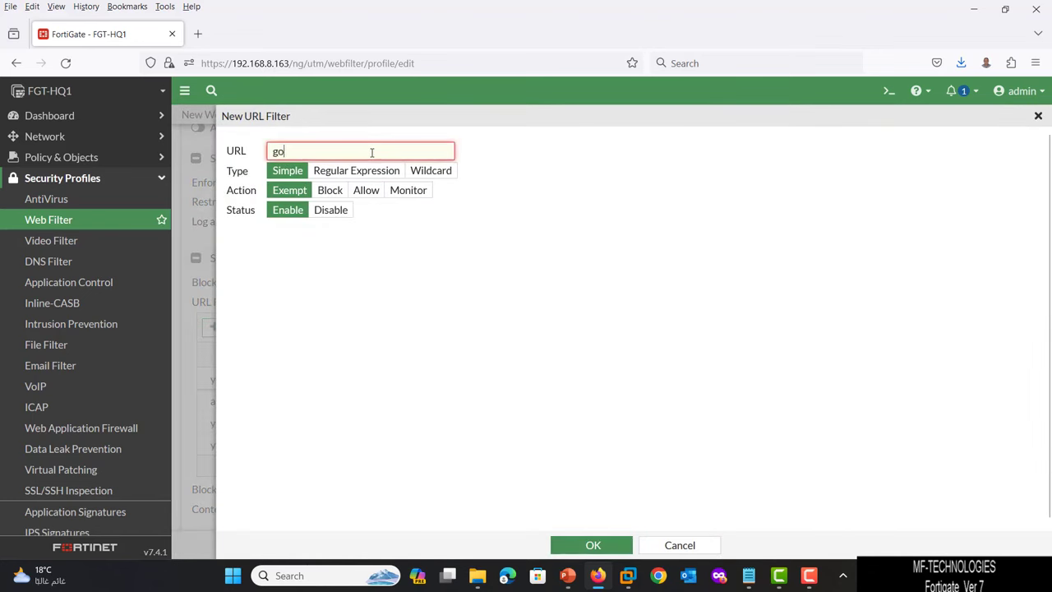
pyautogui.write('ogle.')
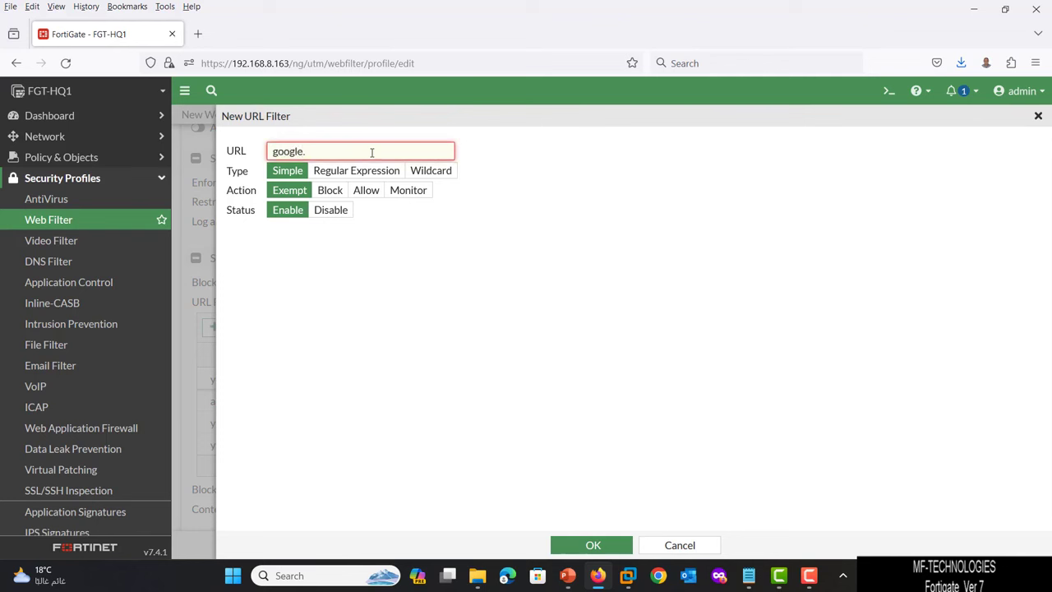
pyautogui.write('video.com')
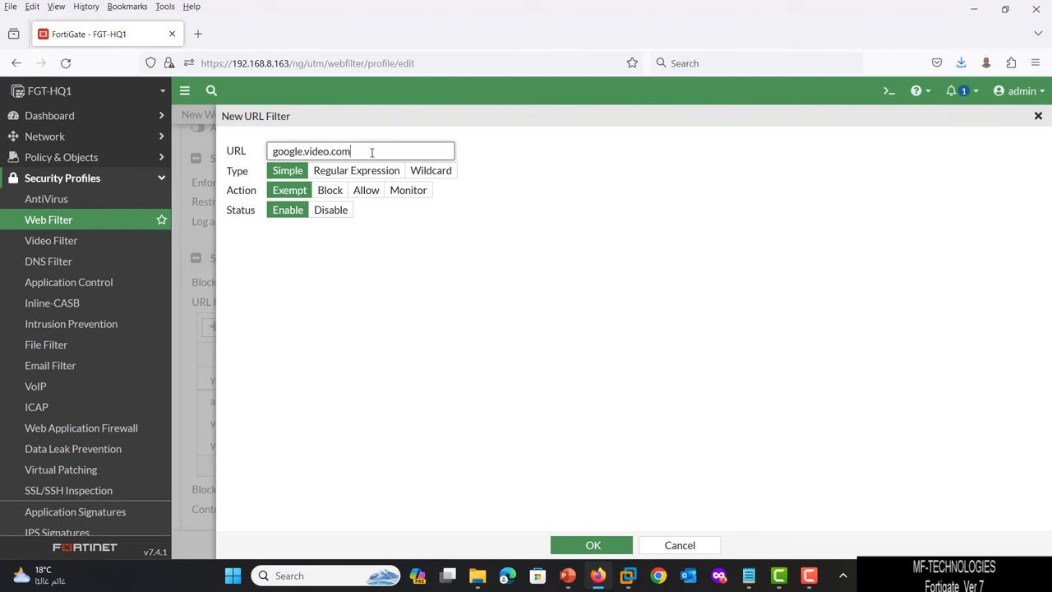
pyautogui.click(440, 170)
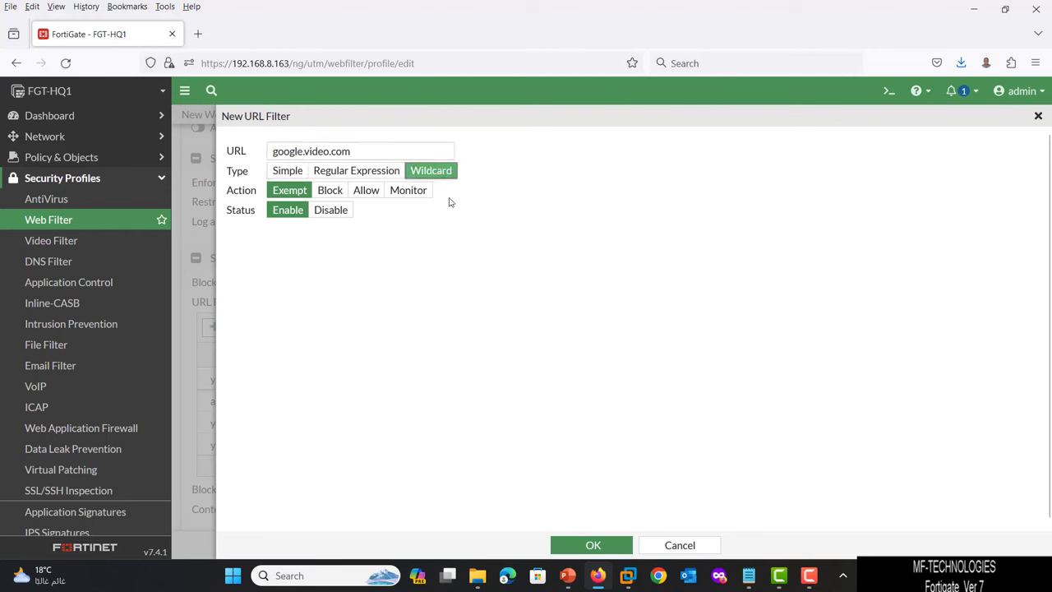
pyautogui.click(592, 545)
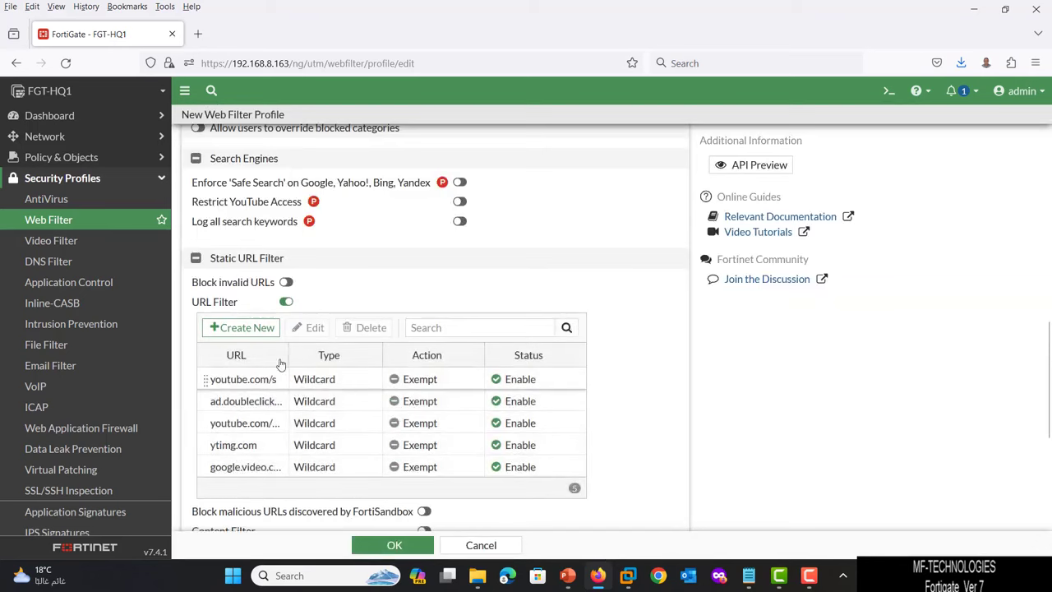
pyautogui.click(271, 328)
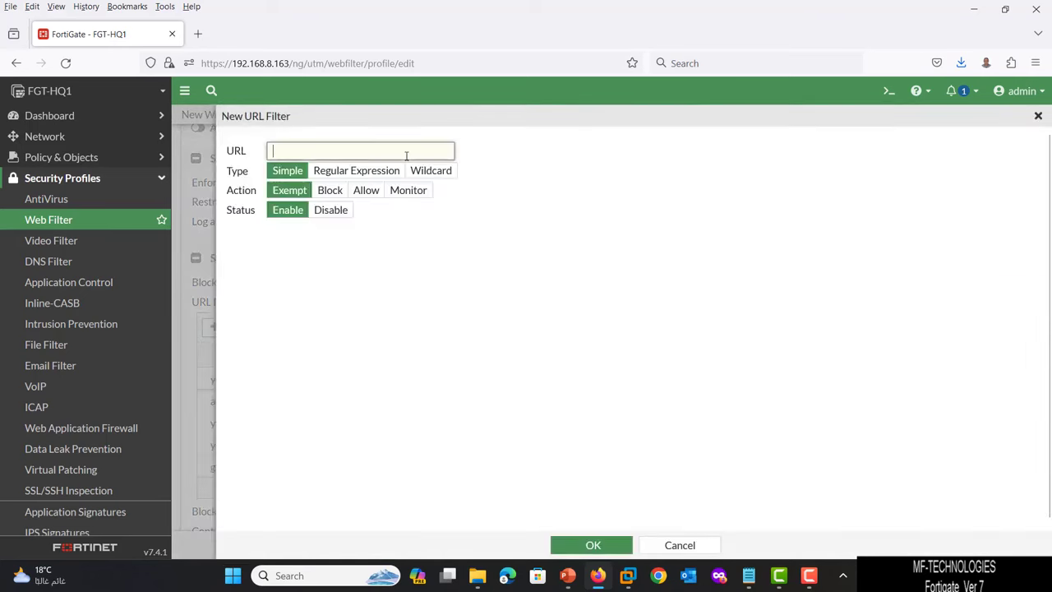
pyautogui.click(406, 155)
pyautogui.write('goo')
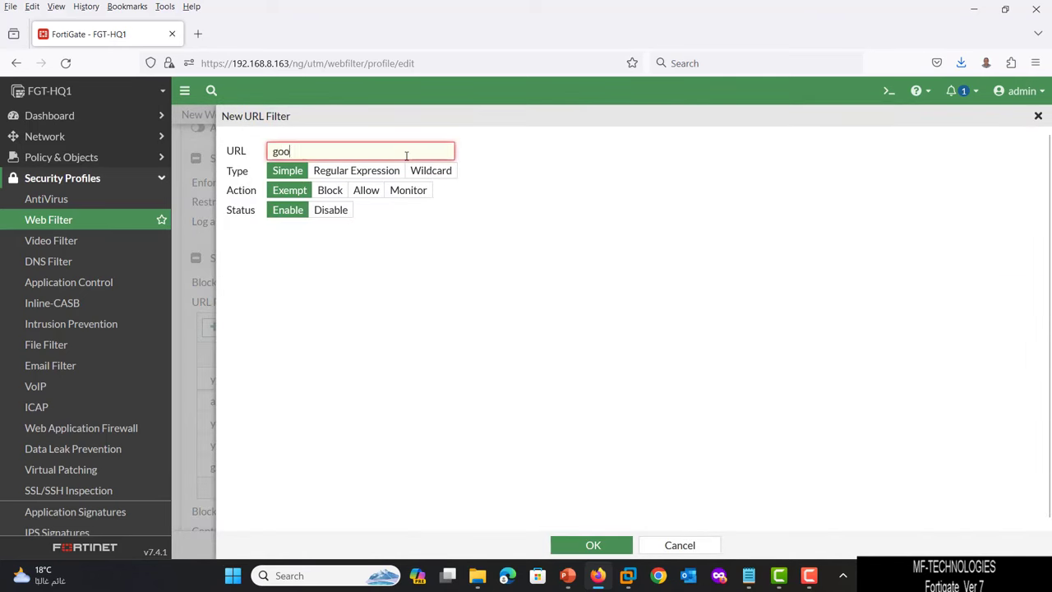
pyautogui.write('glevi')
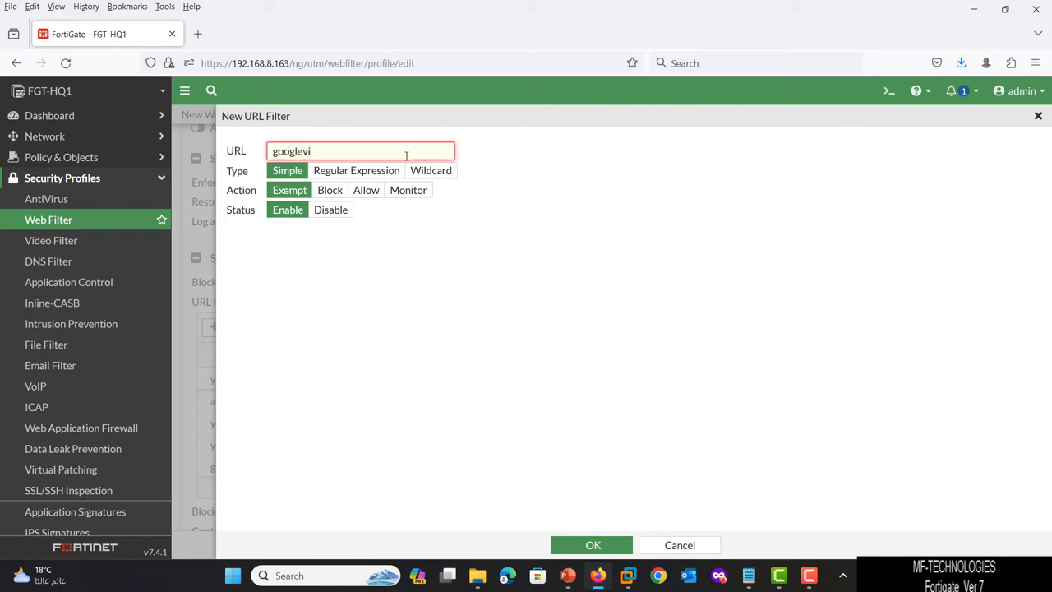
pyautogui.write('deo.com')
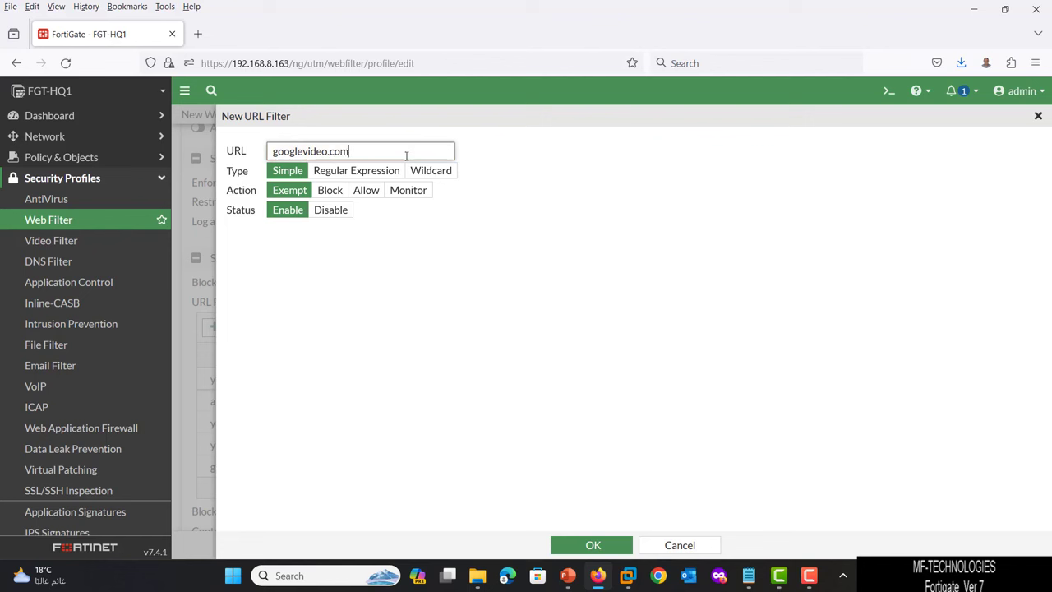
pyautogui.click(448, 171)
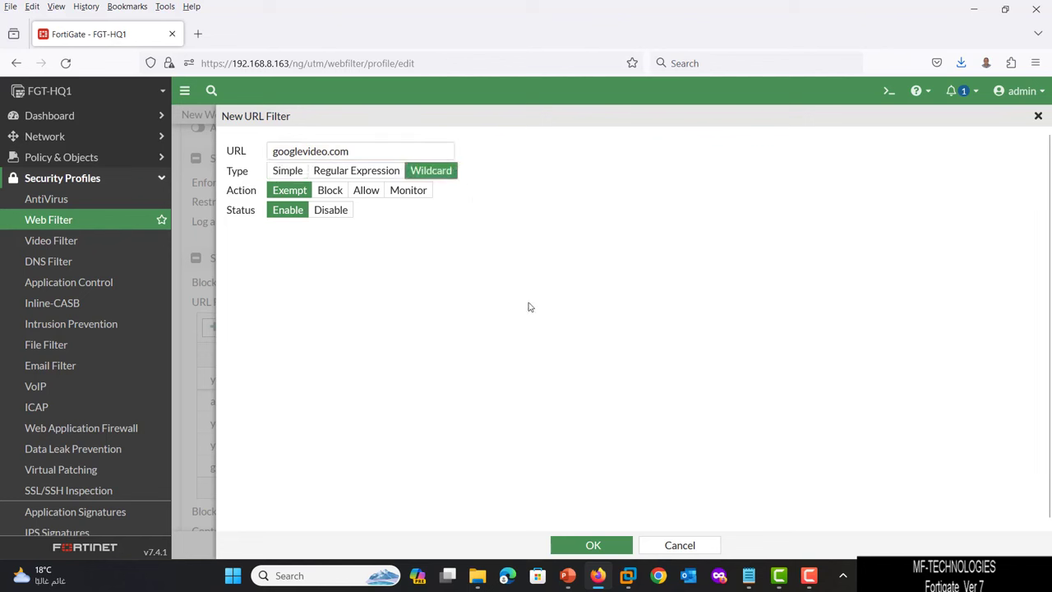
pyautogui.click(593, 545)
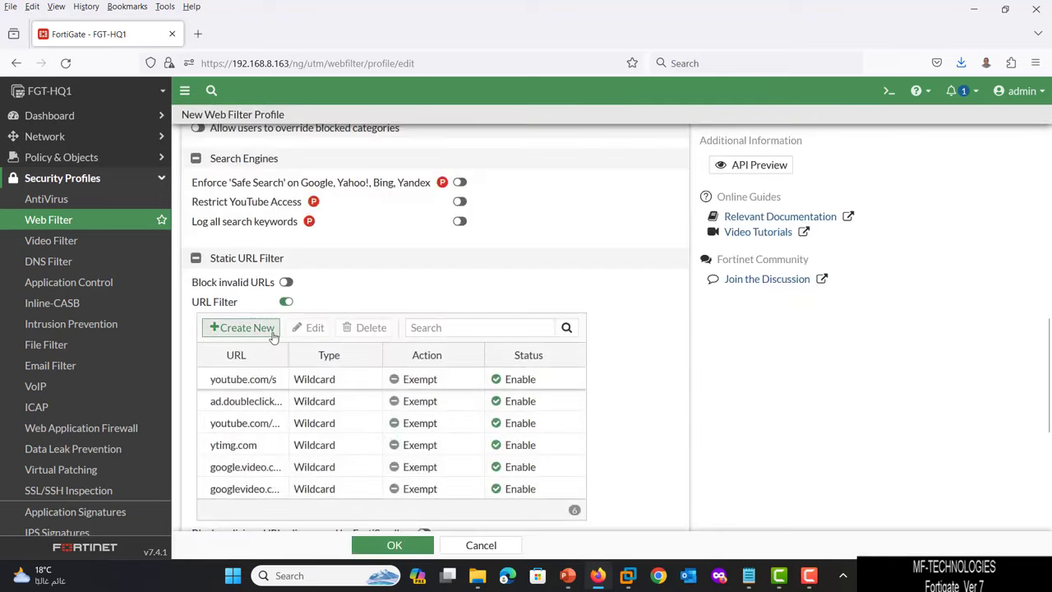
# - Add gstatic.com as a Wildcard Exempt URL filter entry
pyautogui.click(239, 327)
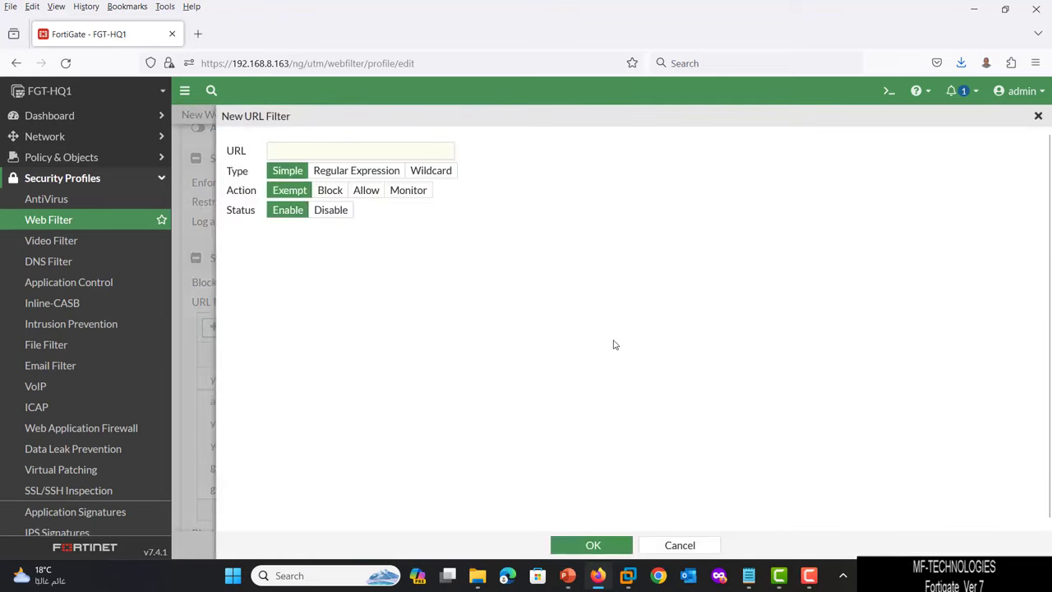
pyautogui.write('gsta')
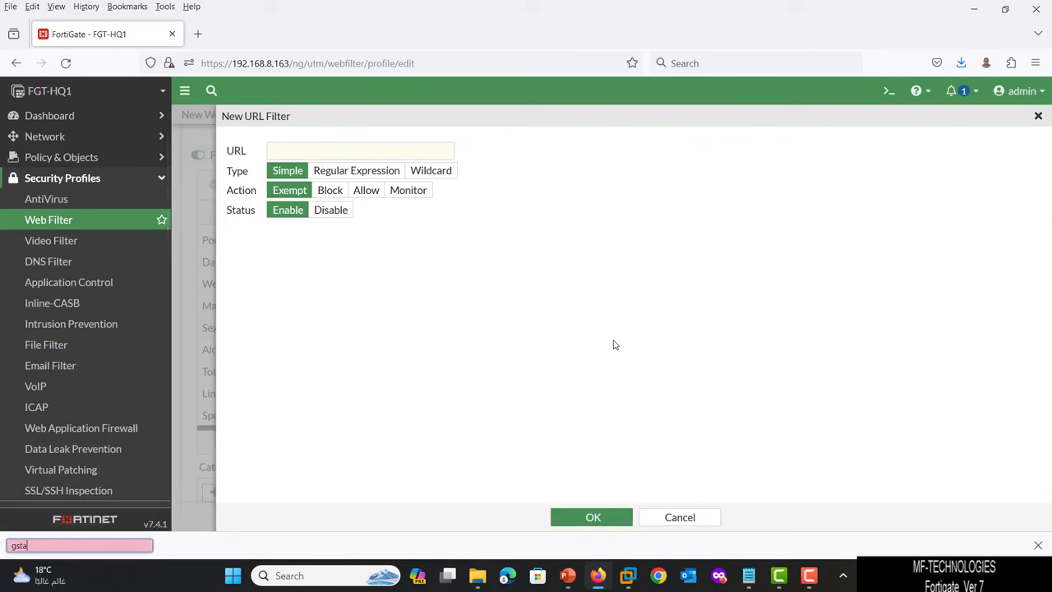
pyautogui.click(439, 149)
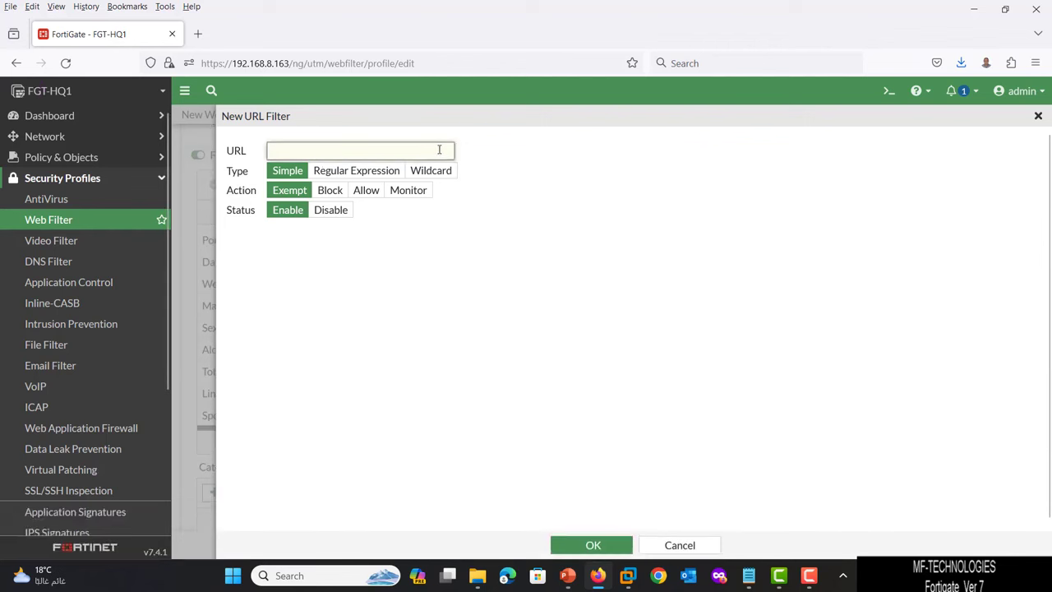
pyautogui.write('gstat')
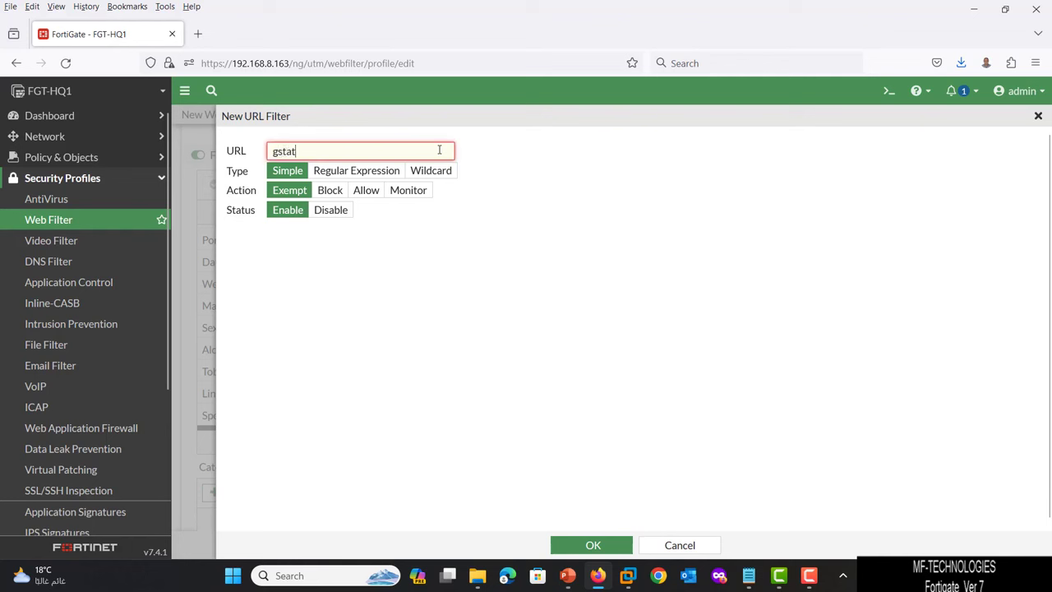
pyautogui.write('ic.com')
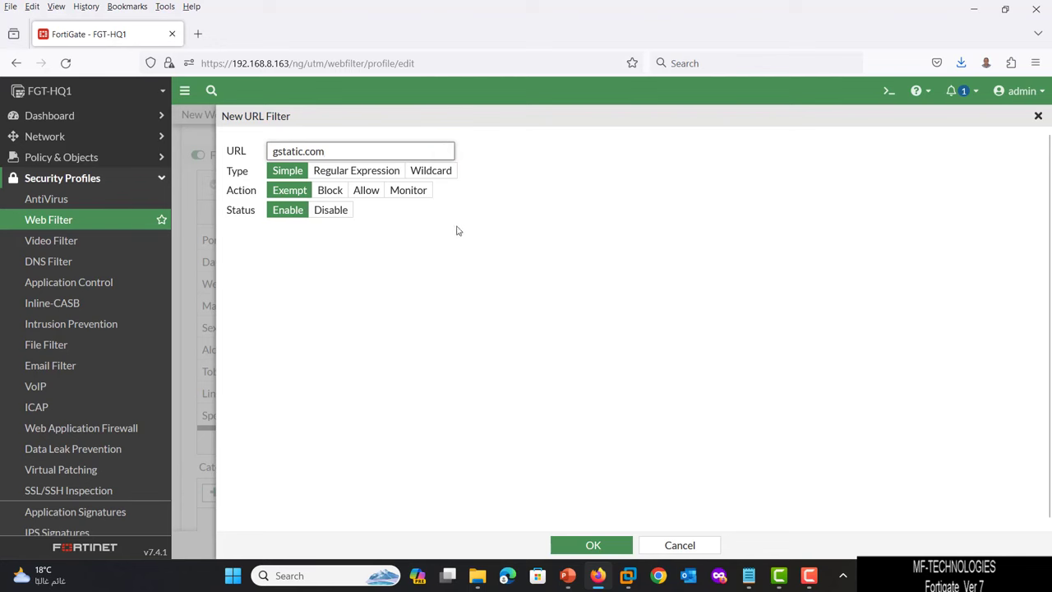
pyautogui.click(428, 171)
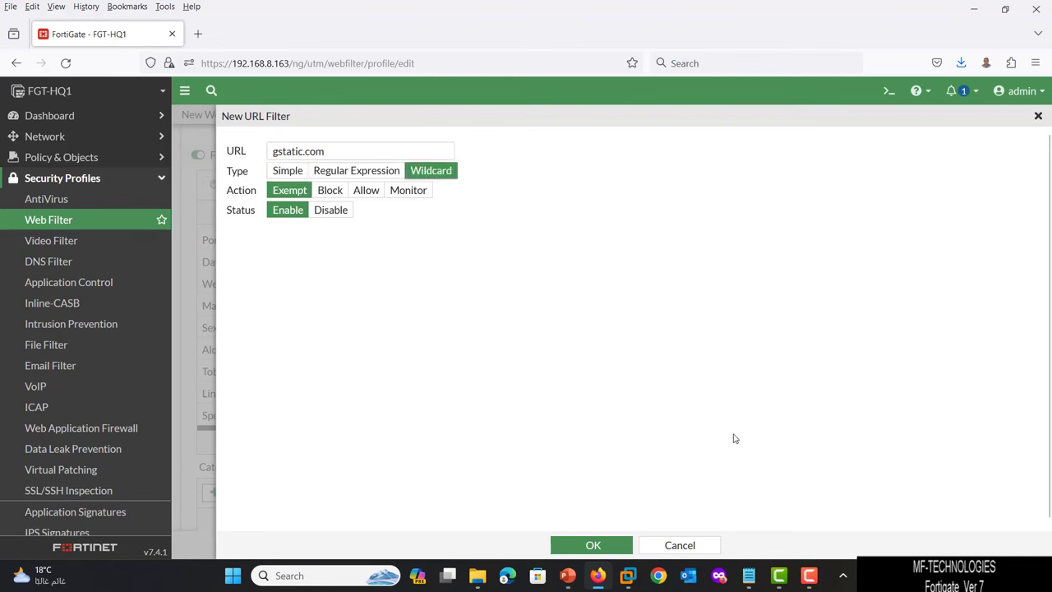
pyautogui.click(610, 545)
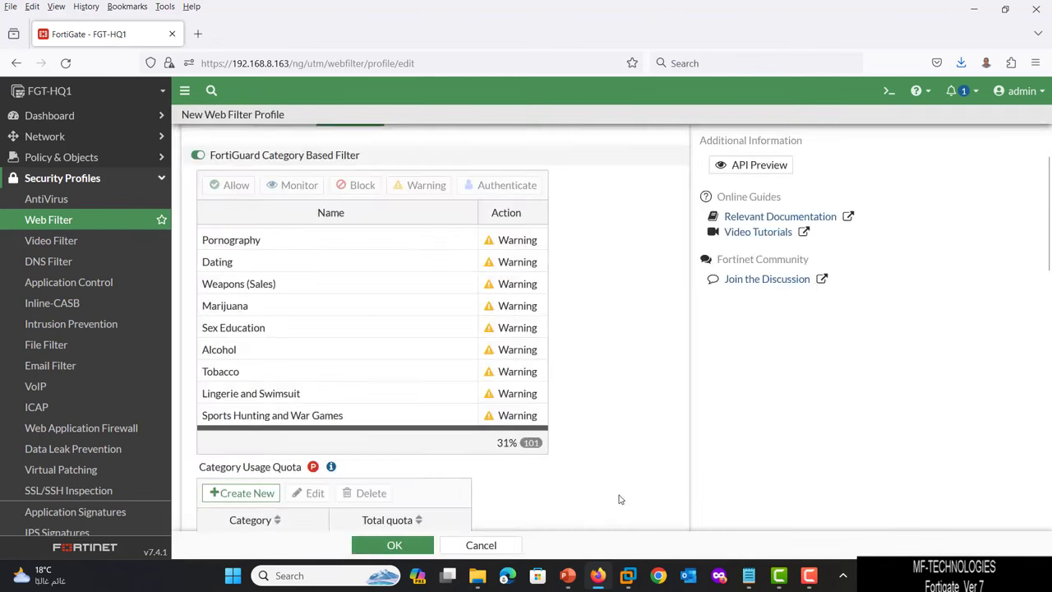
# - Start another blank URL filter entry below the gstatic.com entry, ready for a URL
pyautogui.scroll(-2, 447, 378)
pyautogui.scroll(-10, 596, 411)
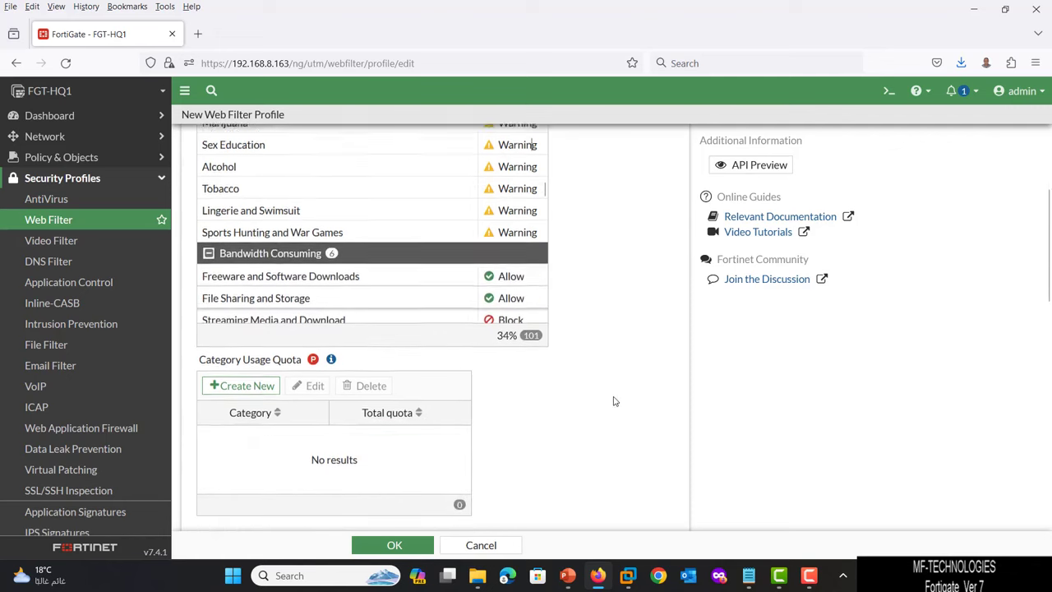
pyautogui.scroll(-2, 596, 407)
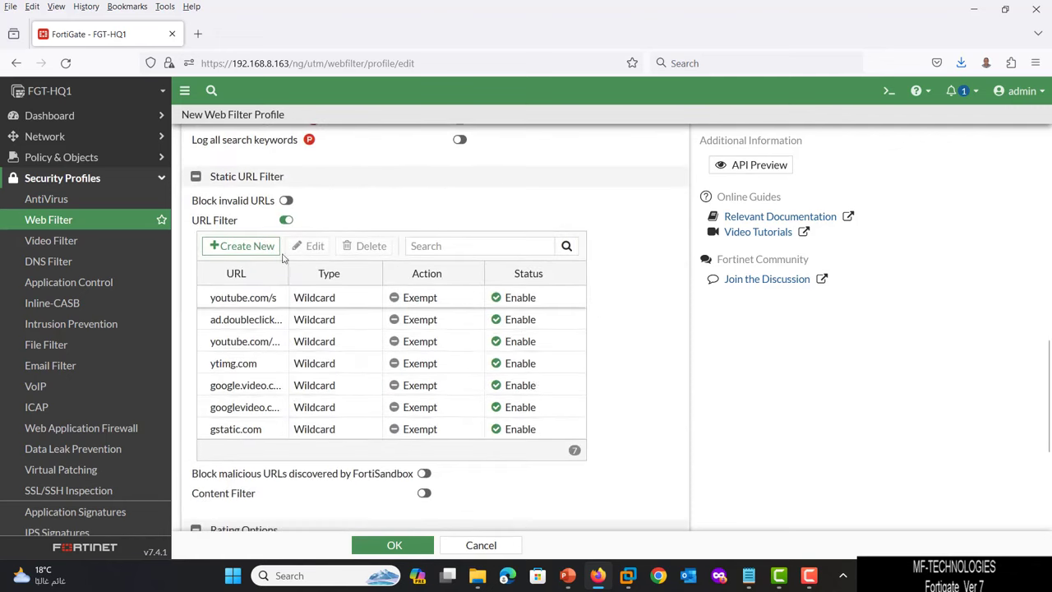
pyautogui.click(241, 246)
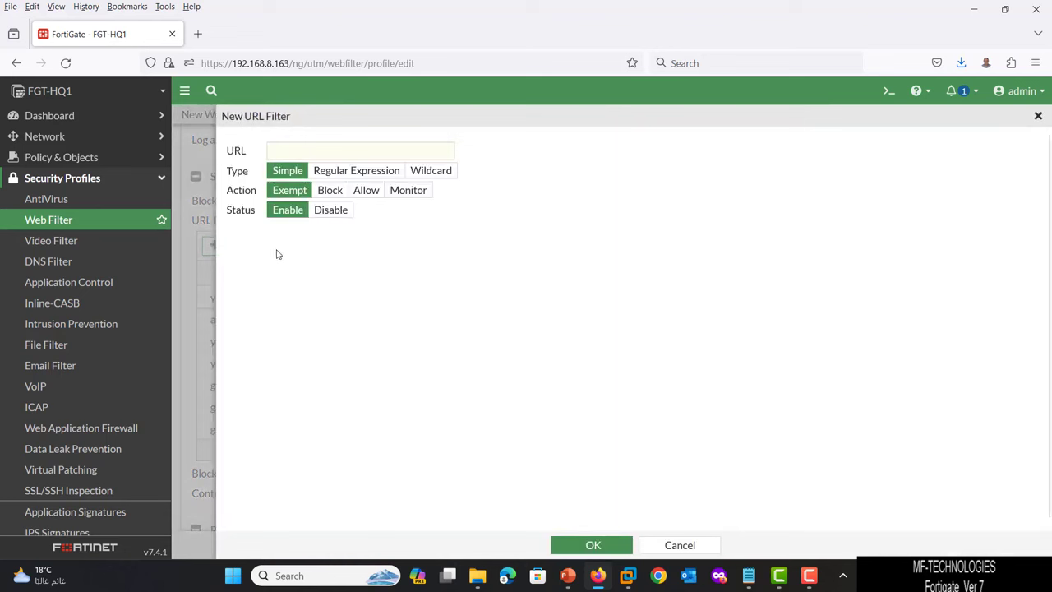
pyautogui.click(319, 153)
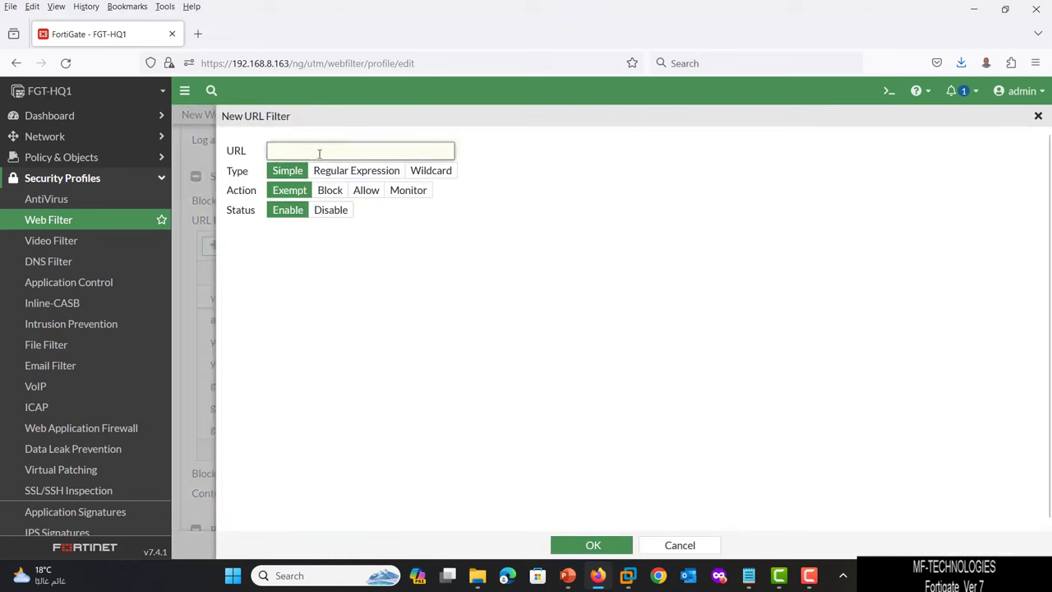
# - Add youtube.com/s/player and youtube.com/s/desktop as Wildcard Exempt URL filter entries
pyautogui.write('yout')
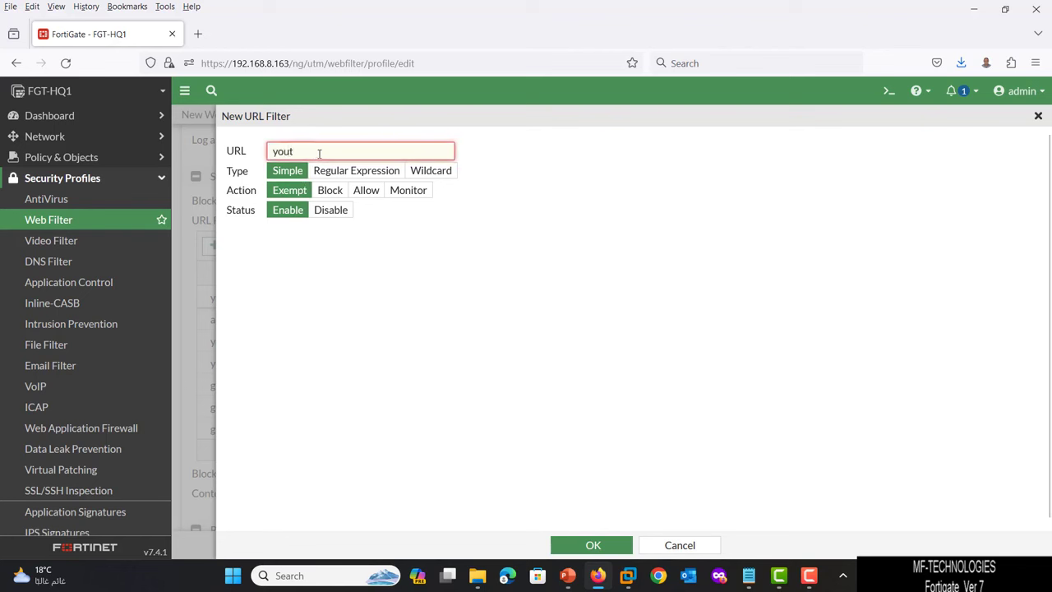
pyautogui.write('ube.')
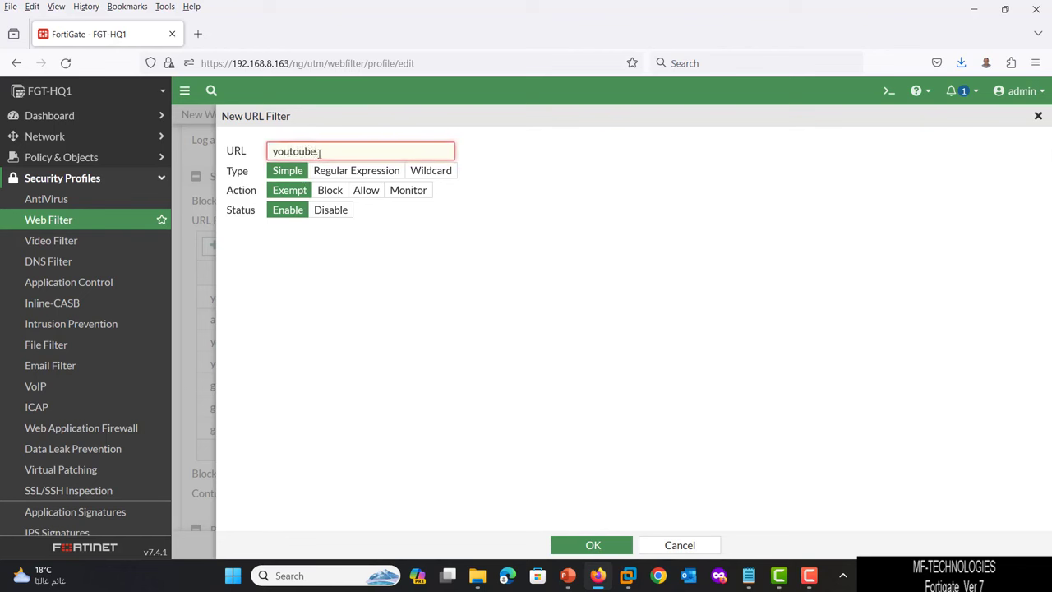
pyautogui.write('com')
pyautogui.press('BackSpace')
pyautogui.write('s/')
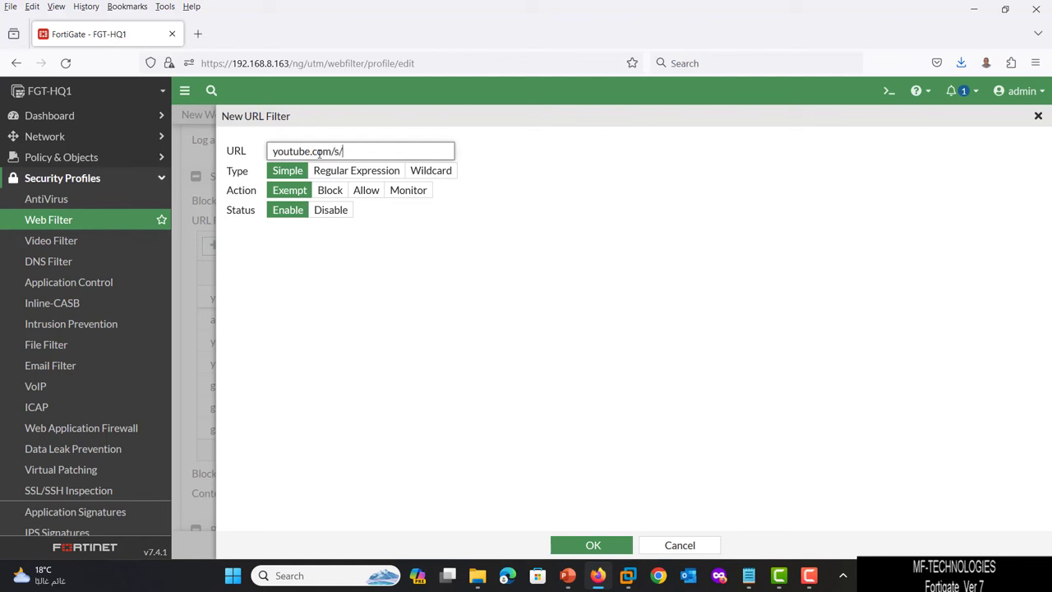
pyautogui.write('player')
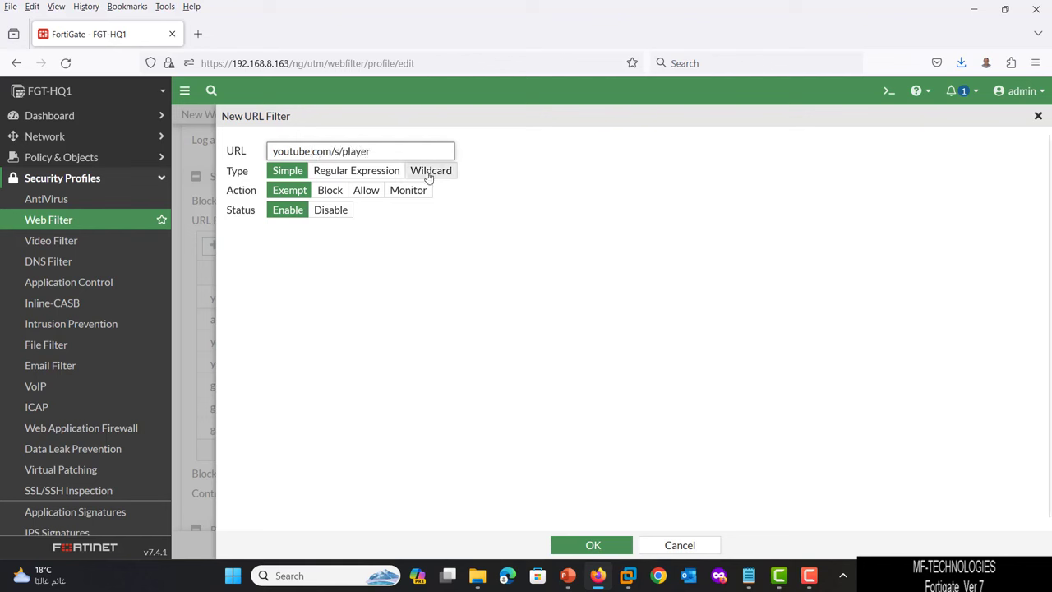
pyautogui.click(429, 172)
pyautogui.click(580, 544)
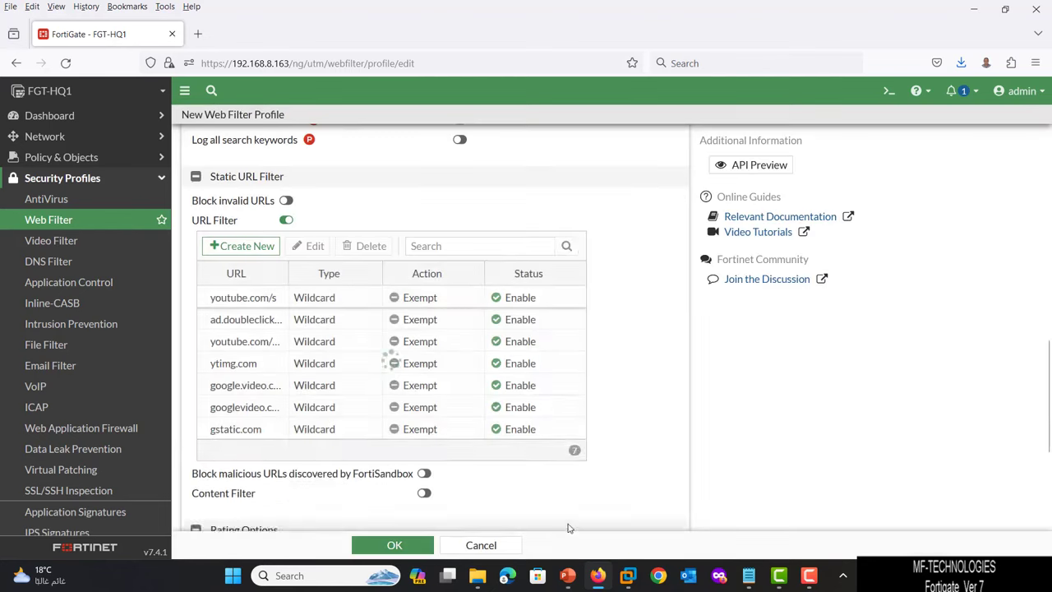
pyautogui.click(267, 246)
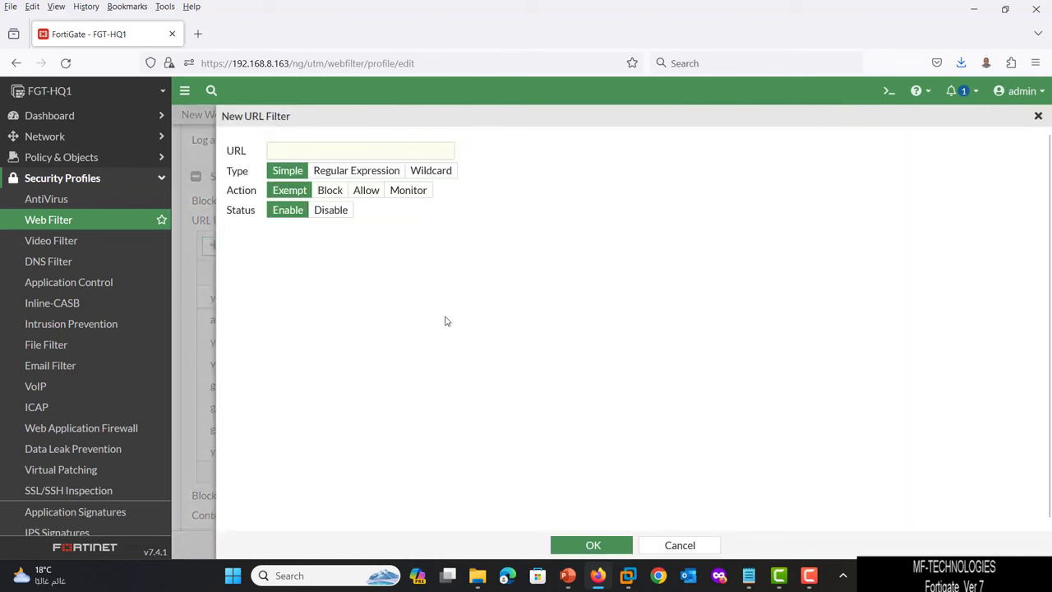
pyautogui.write('y')
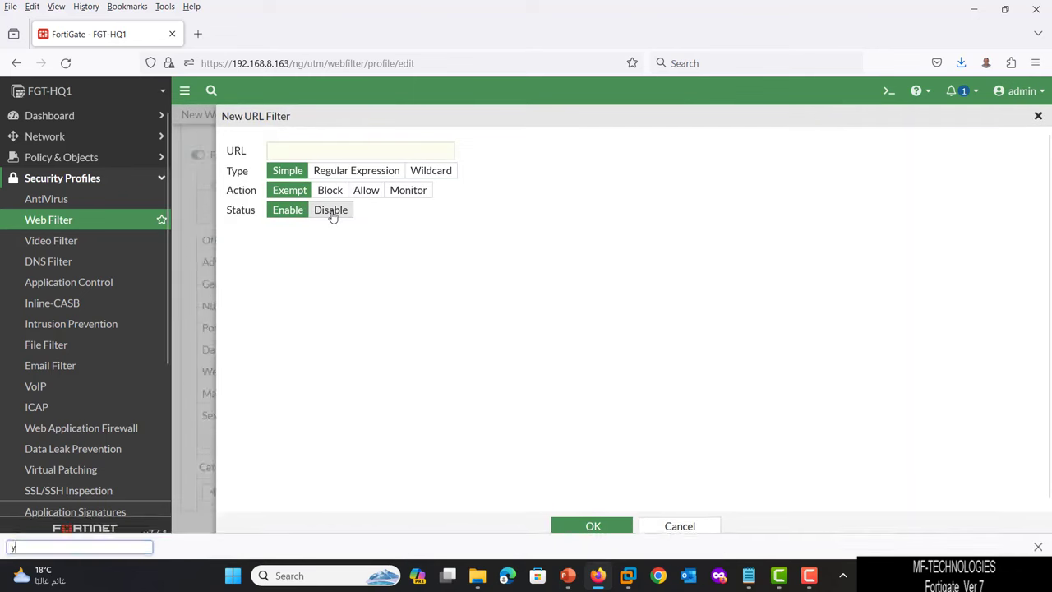
pyautogui.write('outub')
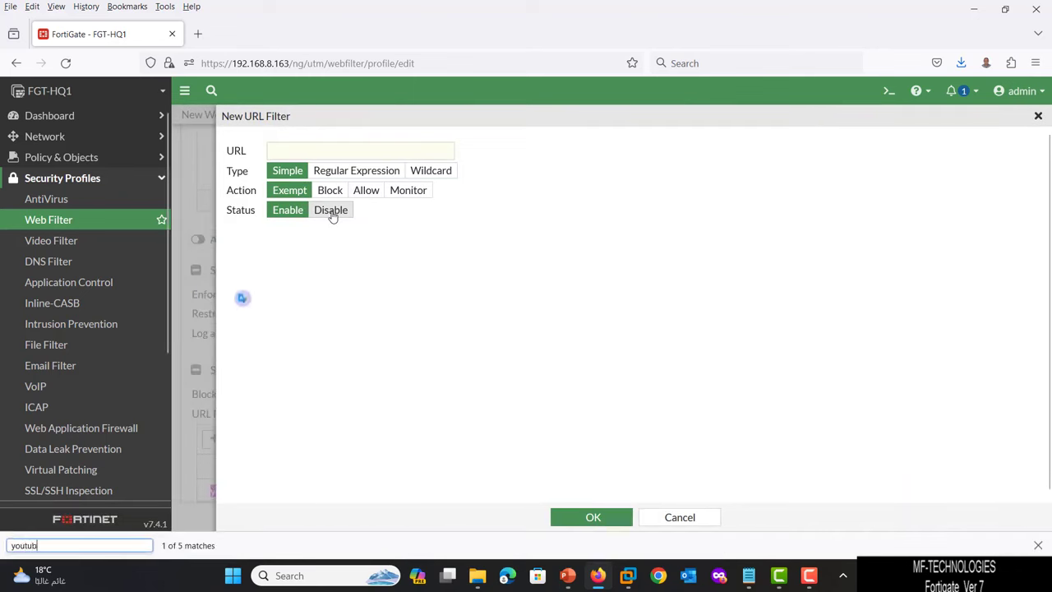
pyautogui.write('e.com')
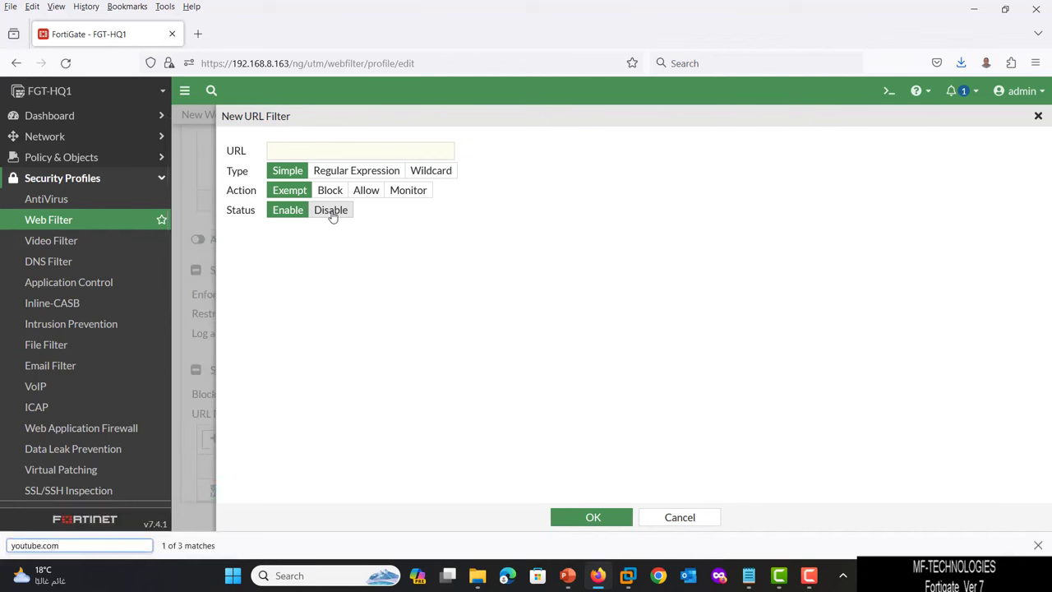
pyautogui.click(369, 156)
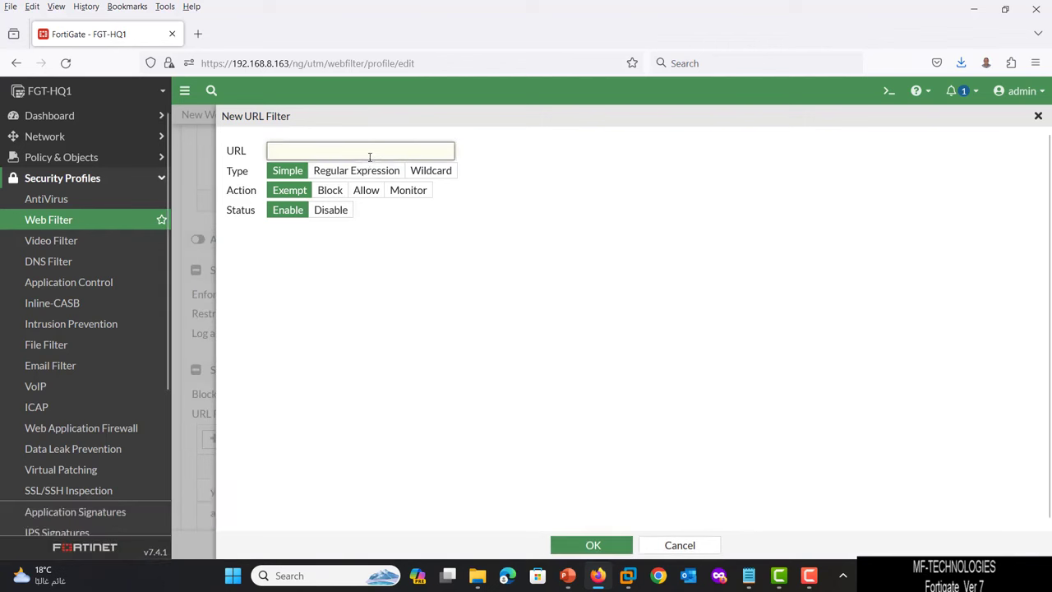
pyautogui.write('youtub')
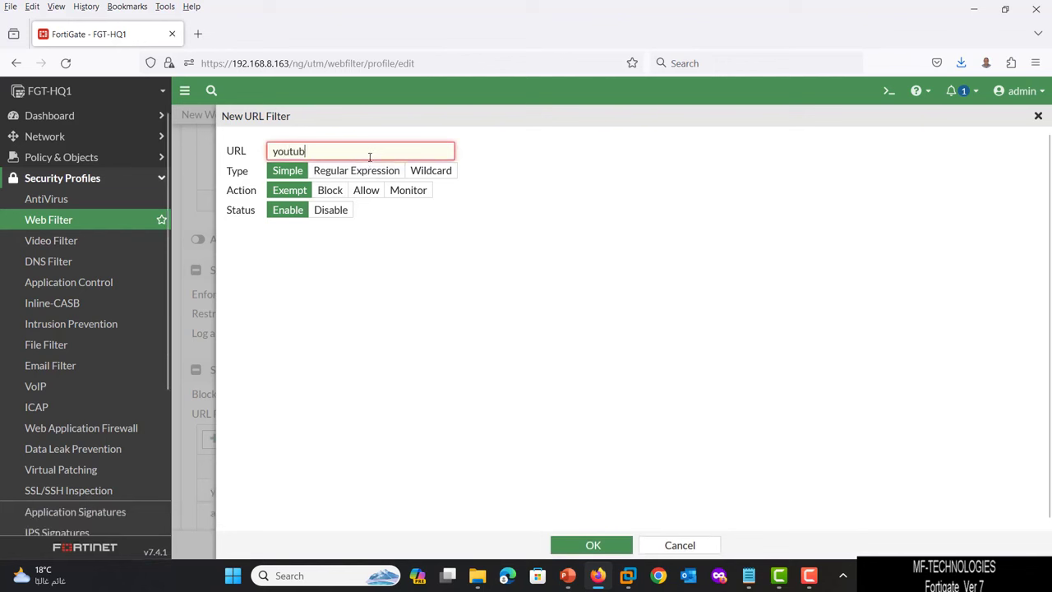
pyautogui.write('e.com')
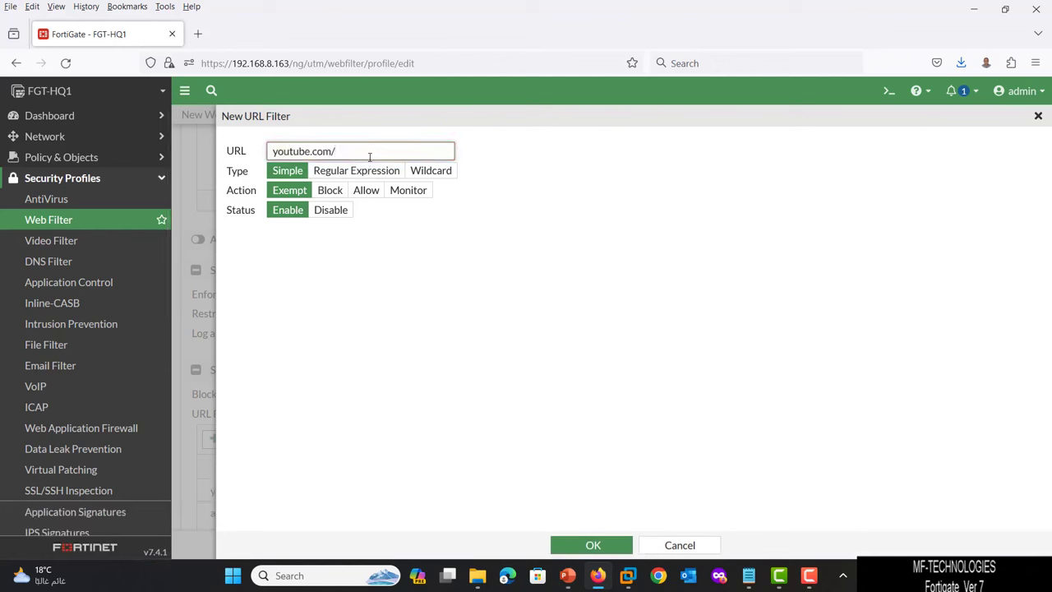
pyautogui.write('/s/desktop')
pyautogui.click(448, 174)
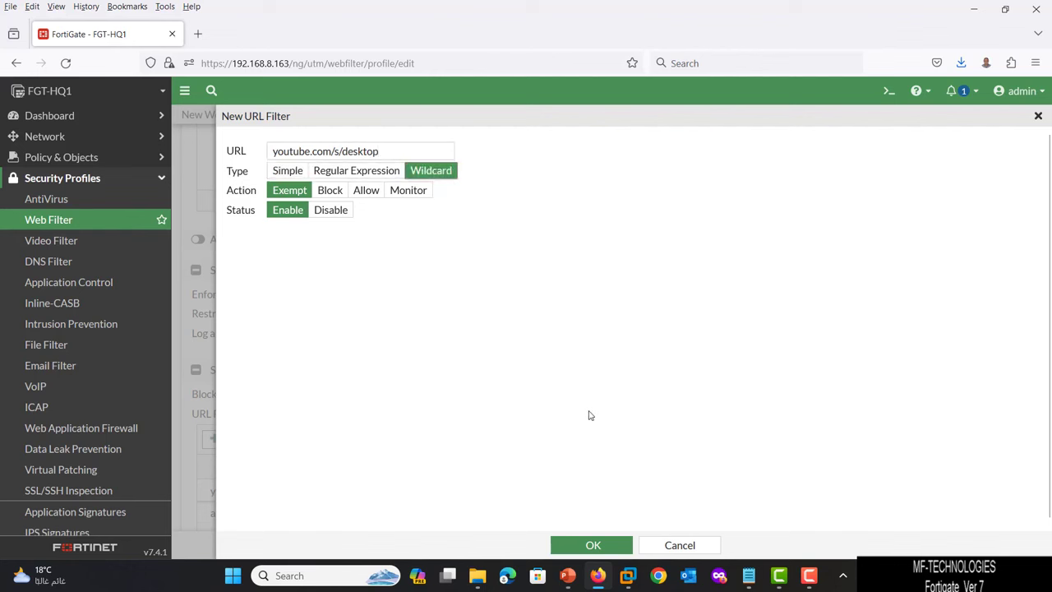
pyautogui.click(573, 543)
# - Add youtube.com/api and youtube.com/sw.js as Wildcard Exempt URL filter entries
pyautogui.click(241, 439)
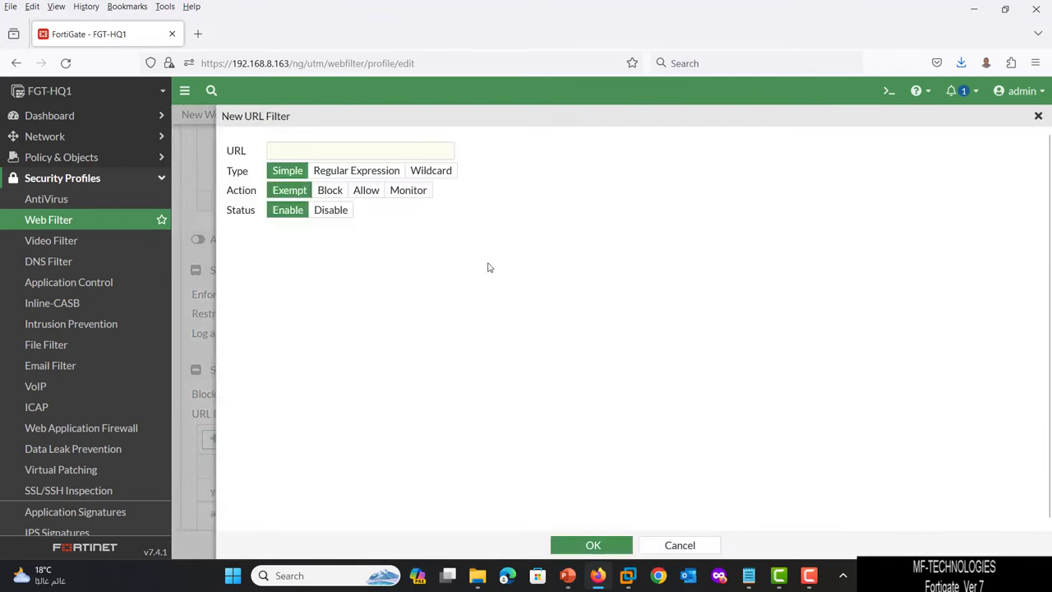
pyautogui.click(393, 153)
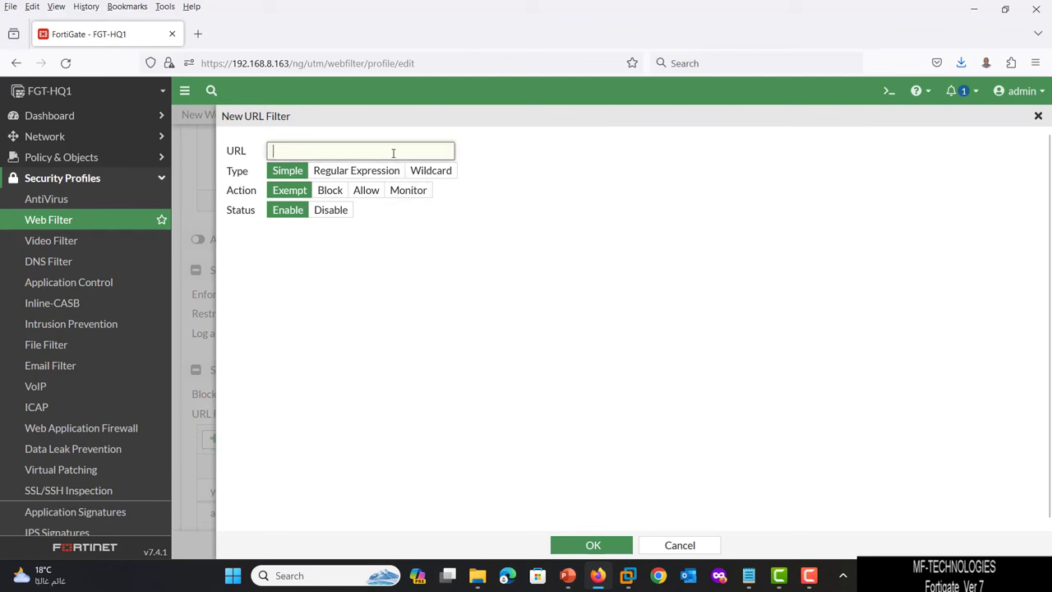
pyautogui.write('youtub')
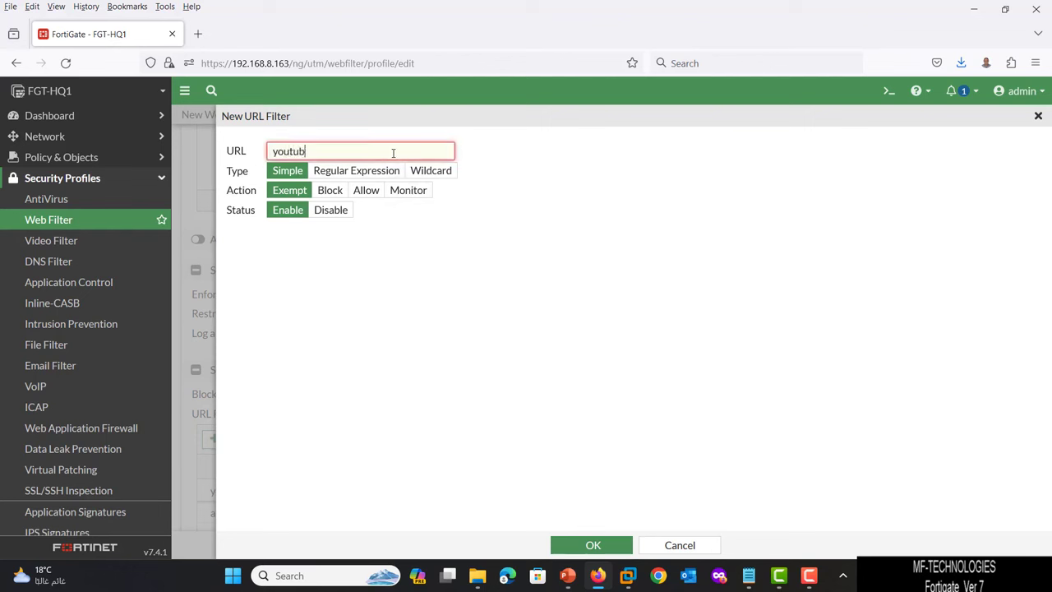
pyautogui.write('e.com/api')
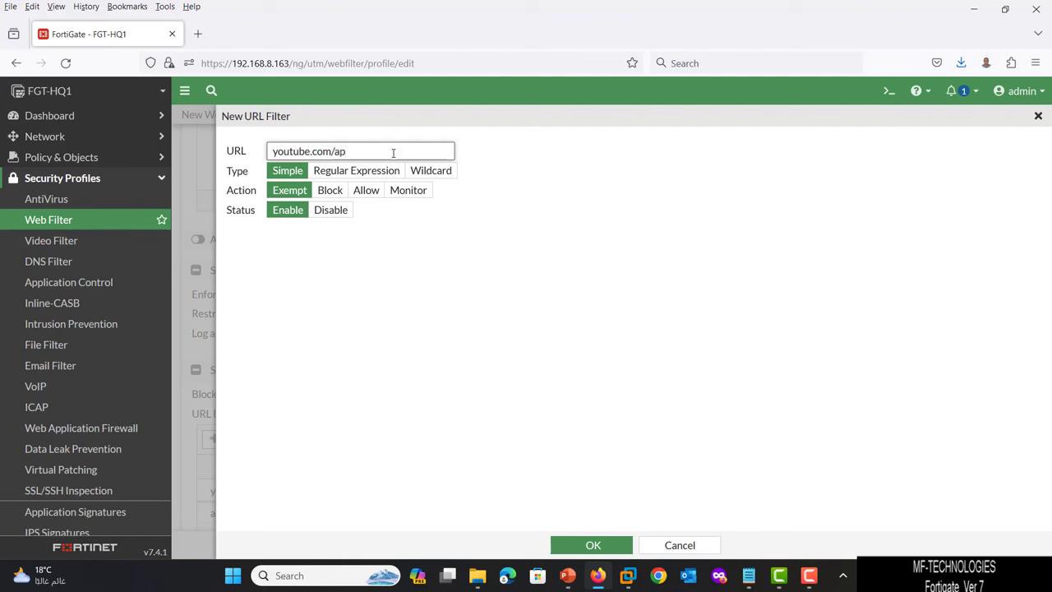
pyautogui.click(431, 171)
pyautogui.click(595, 545)
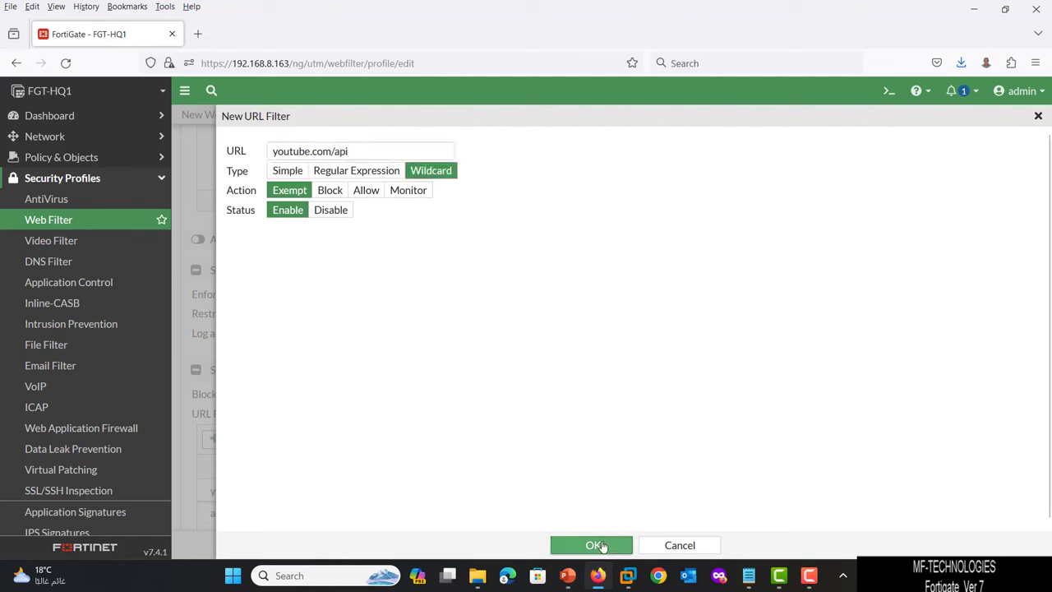
pyautogui.scroll(-5, 506, 387)
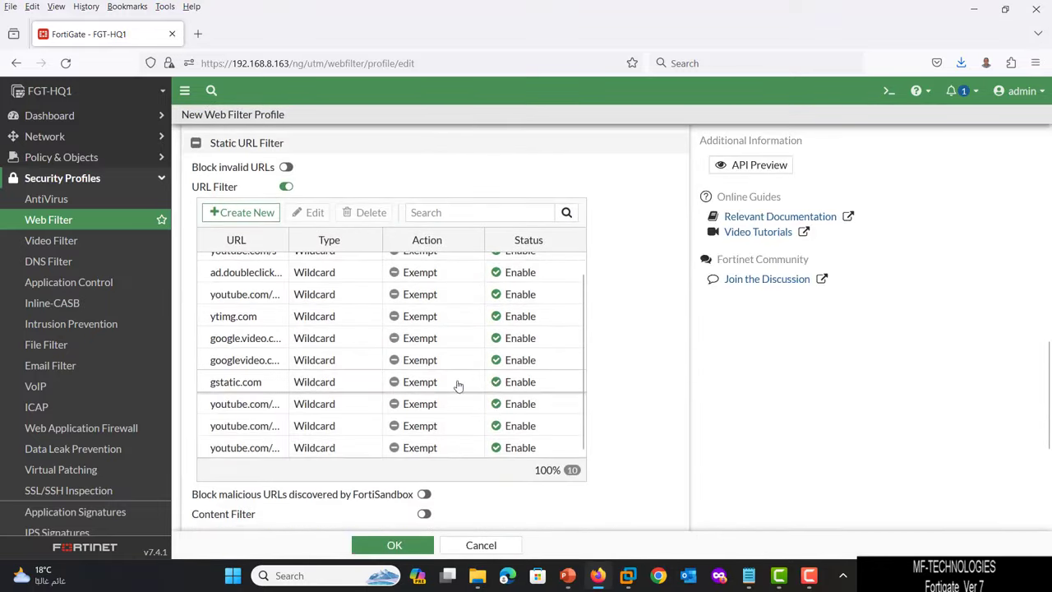
pyautogui.click(247, 214)
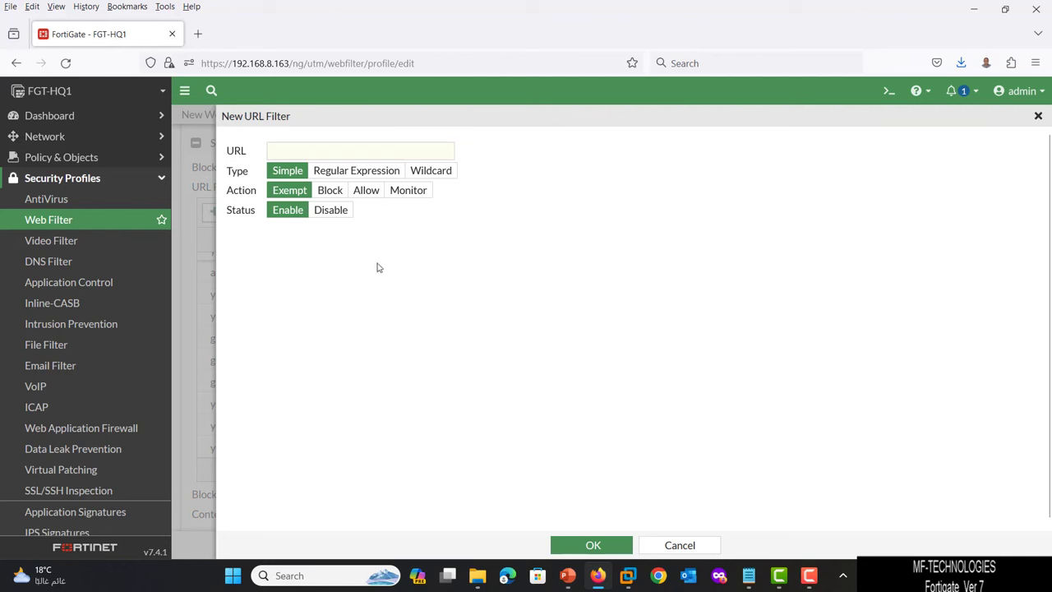
pyautogui.click(382, 145)
pyautogui.hotkey('ctrl', 'f')
pyautogui.write('you')
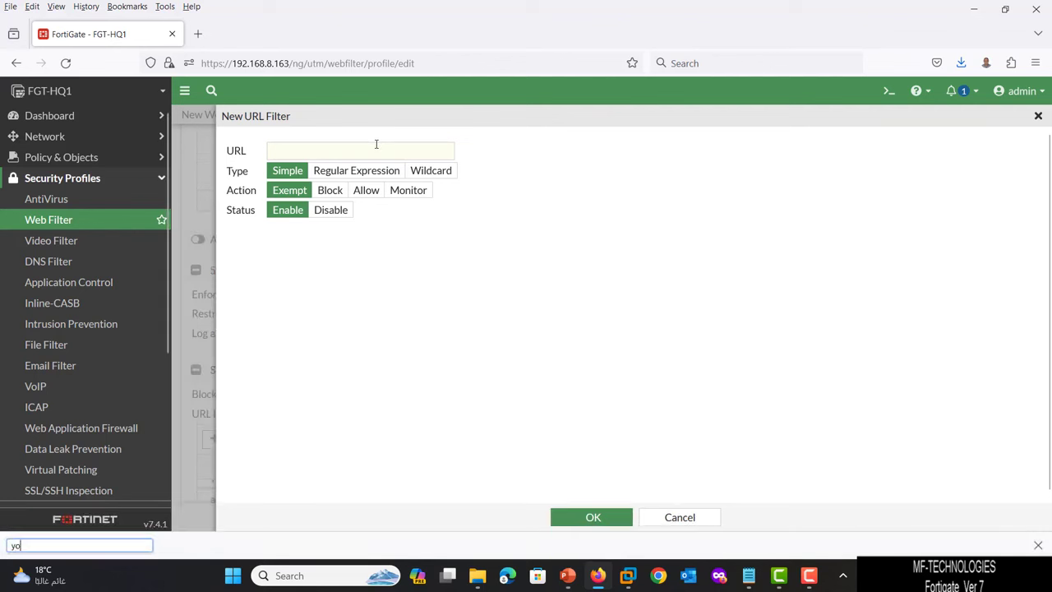
pyautogui.click(376, 144)
pyautogui.press('Escape')
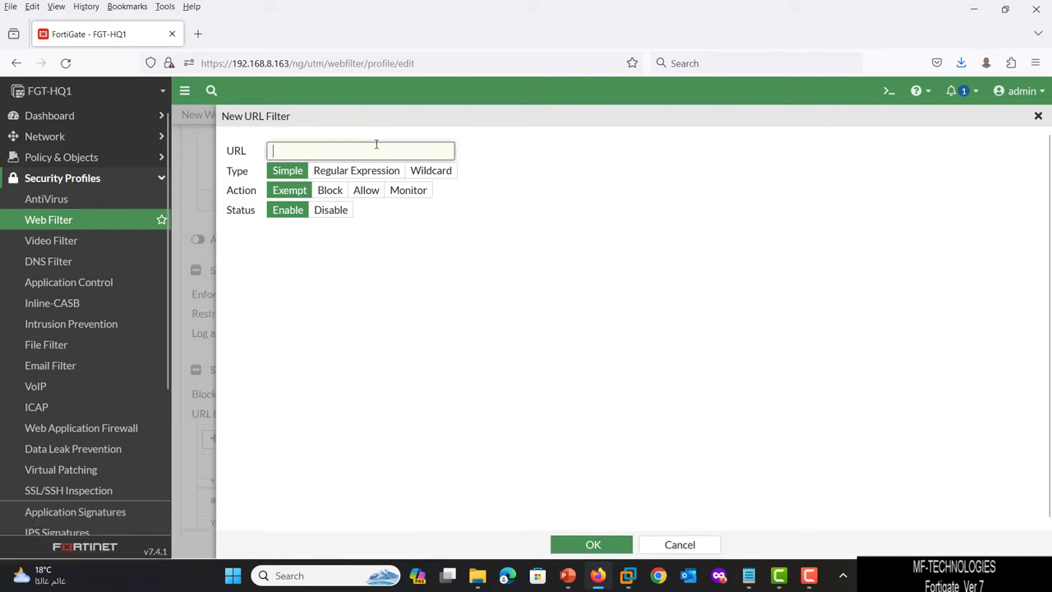
pyautogui.write('yo')
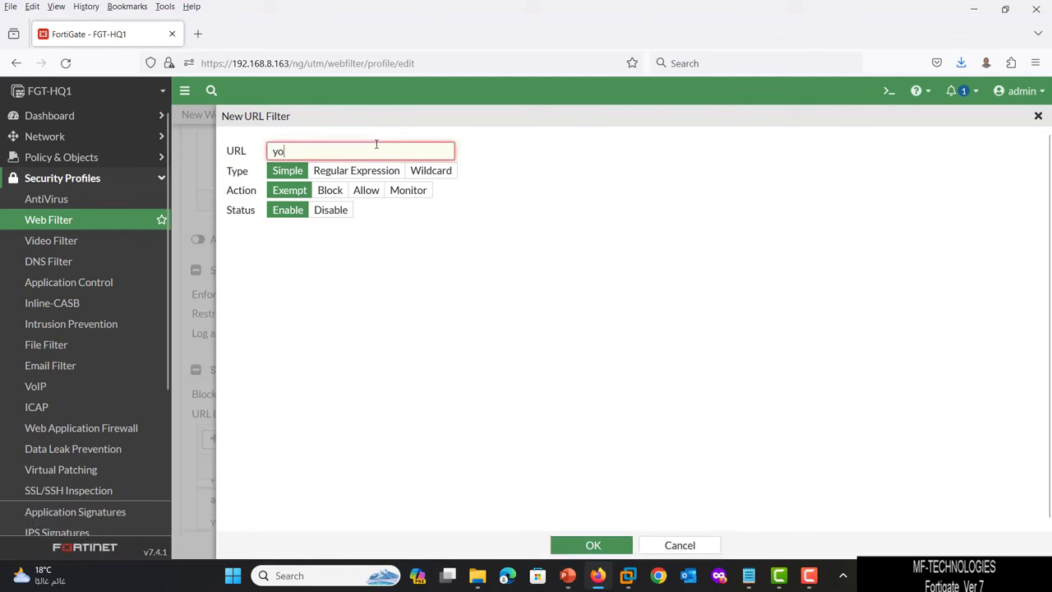
pyautogui.write('utub')
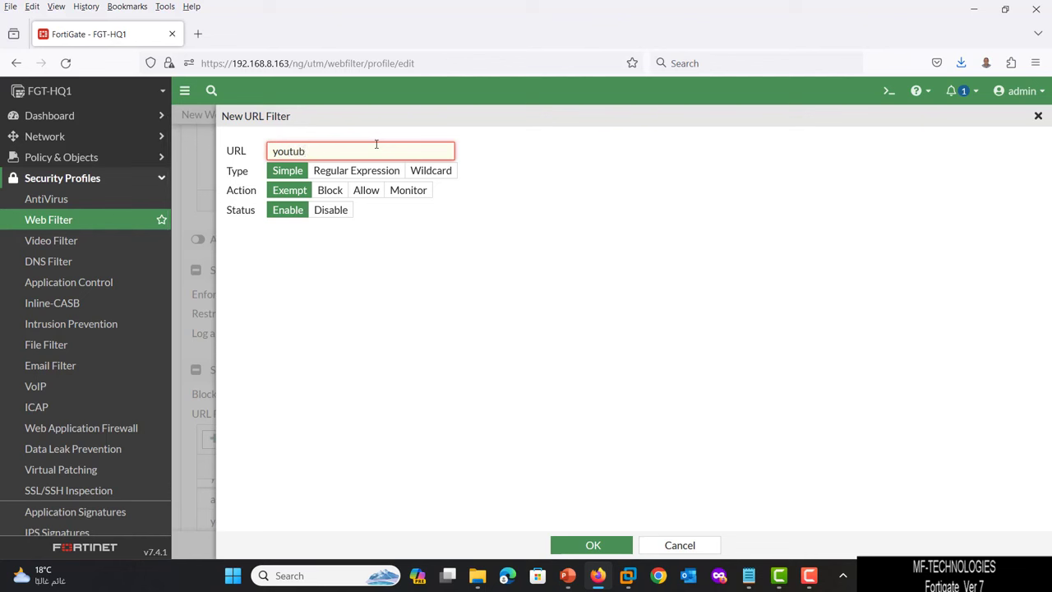
pyautogui.write('e.com/sw.js')
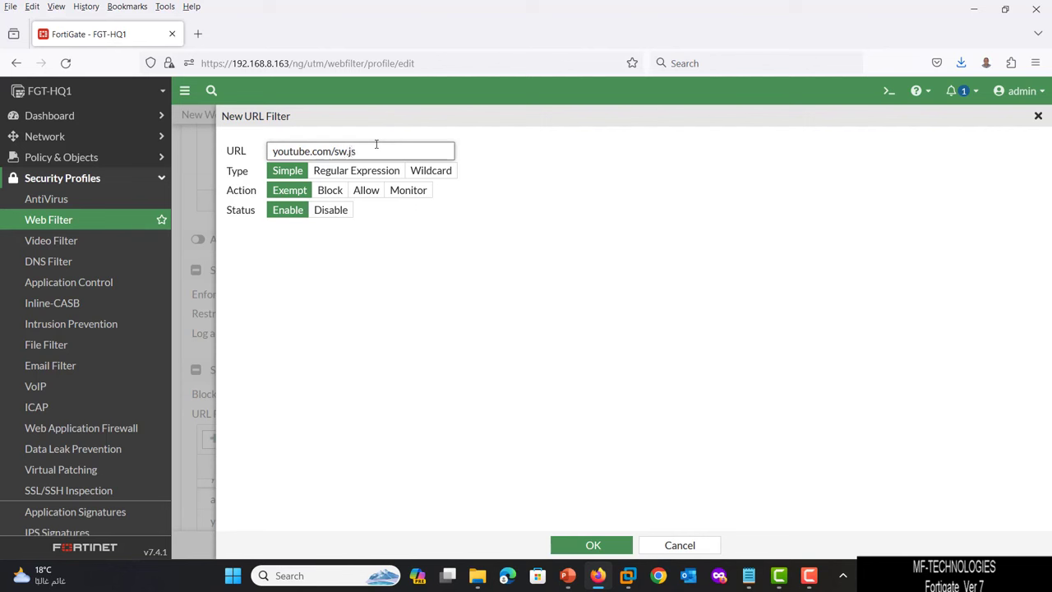
pyautogui.click(430, 170)
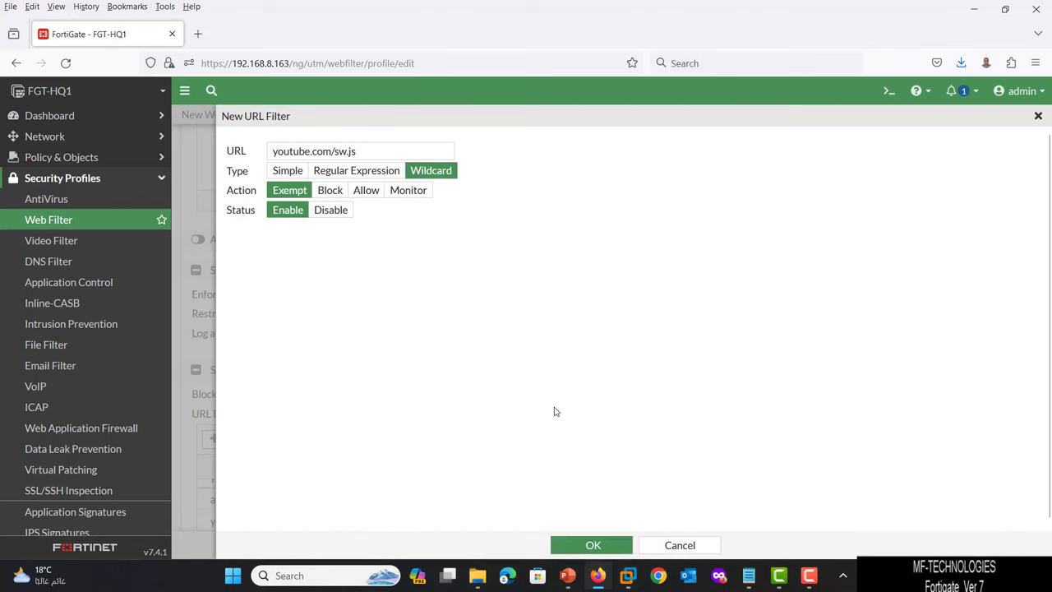
pyautogui.click(591, 544)
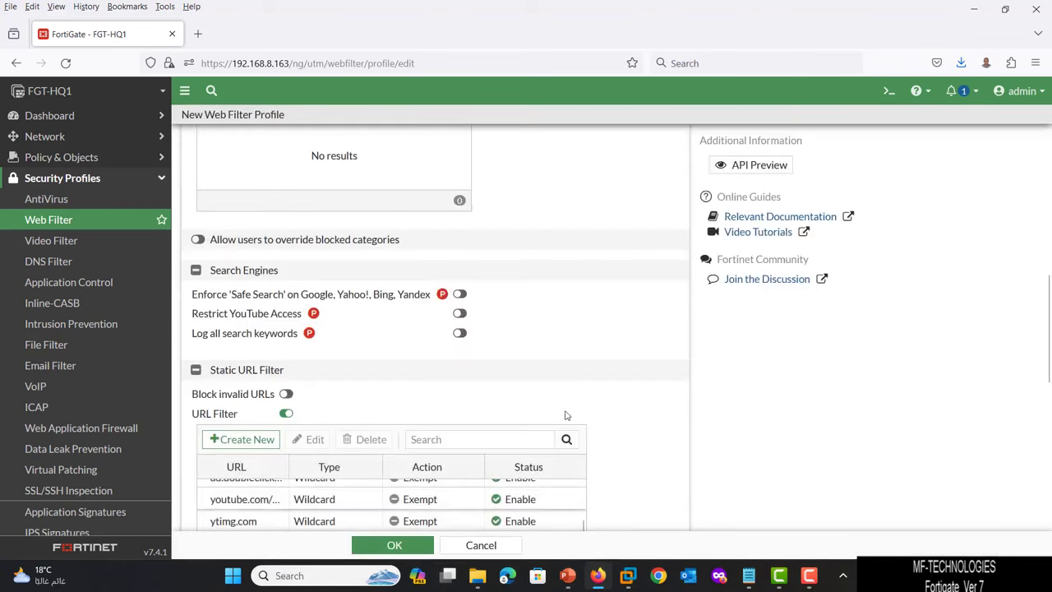
# - Add youtube.com/generate_204 as a Wildcard Exempt URL filter entry
pyautogui.scroll(-2, 521, 362)
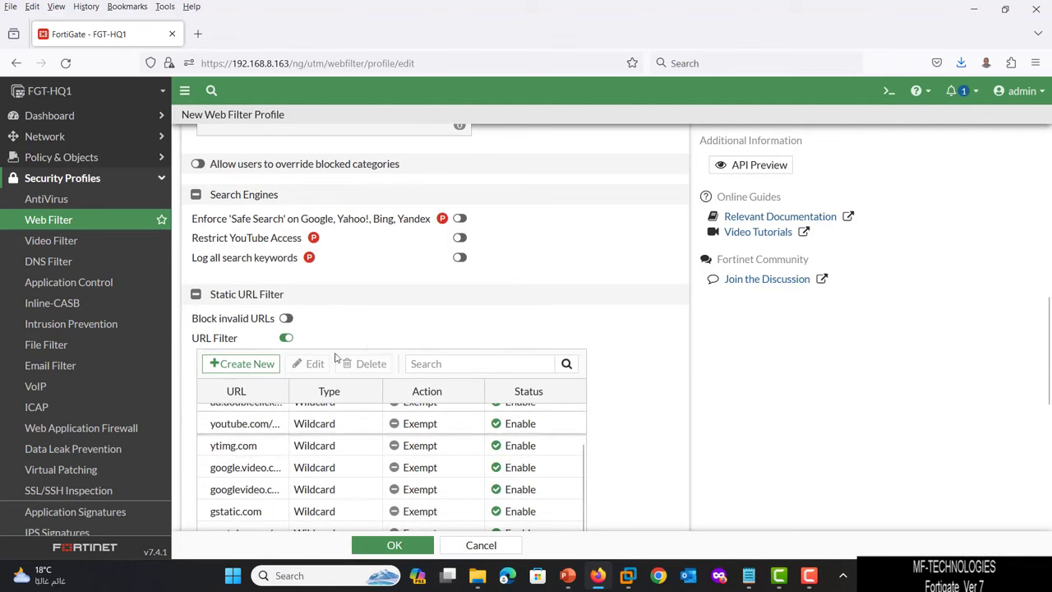
pyautogui.scroll(-2, 345, 315)
pyautogui.click(271, 290)
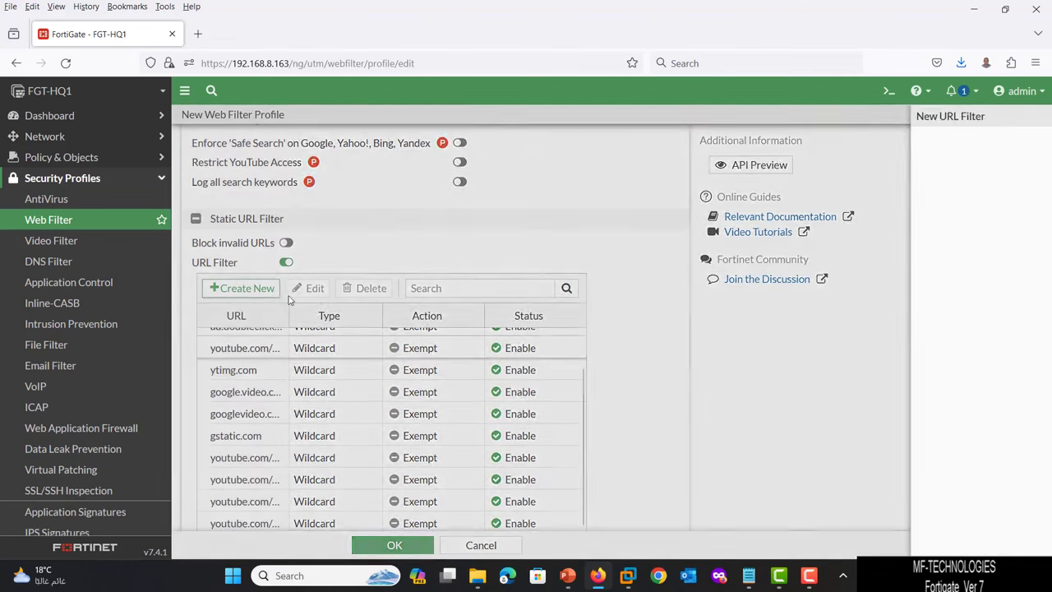
pyautogui.click(352, 149)
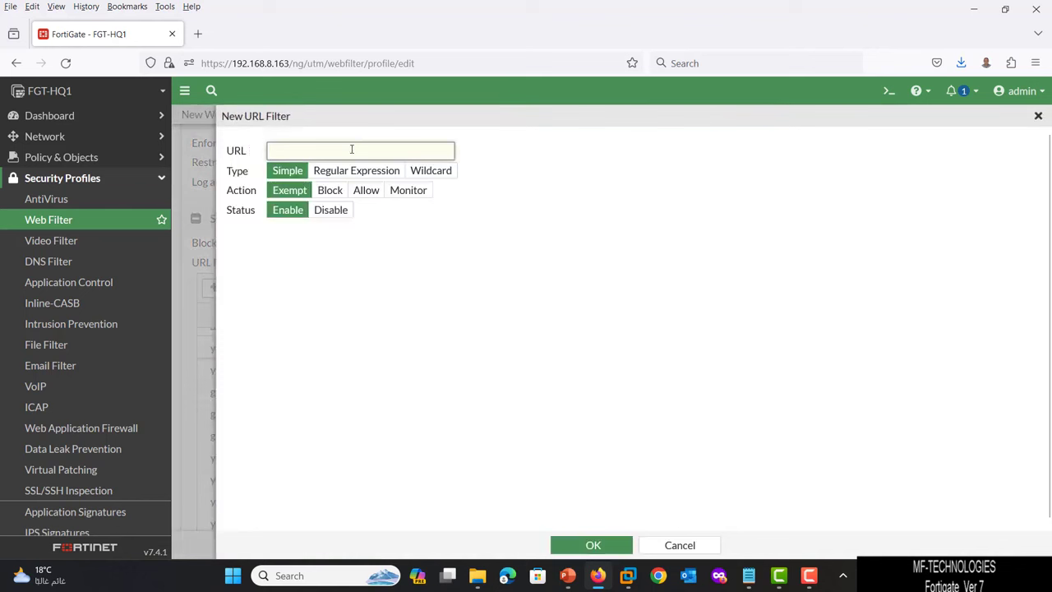
pyautogui.write('youtub')
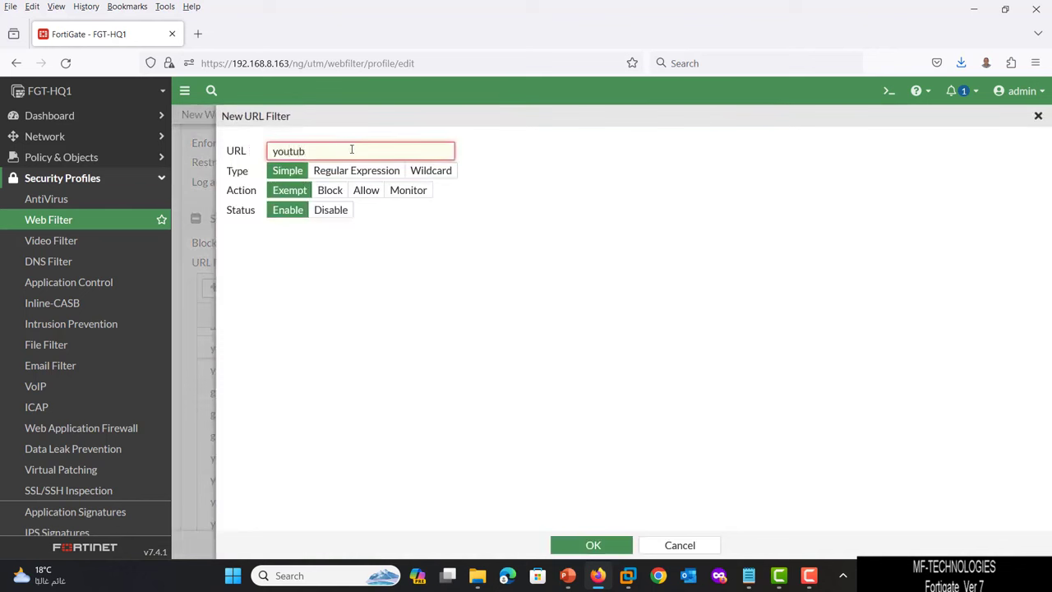
pyautogui.write('e.com')
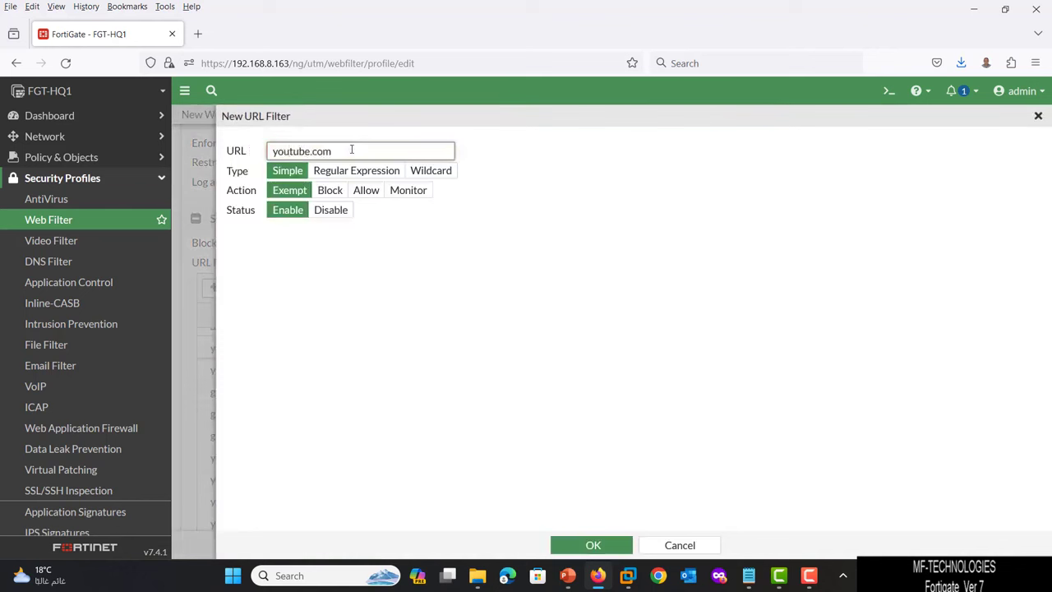
pyautogui.write('/generate_204')
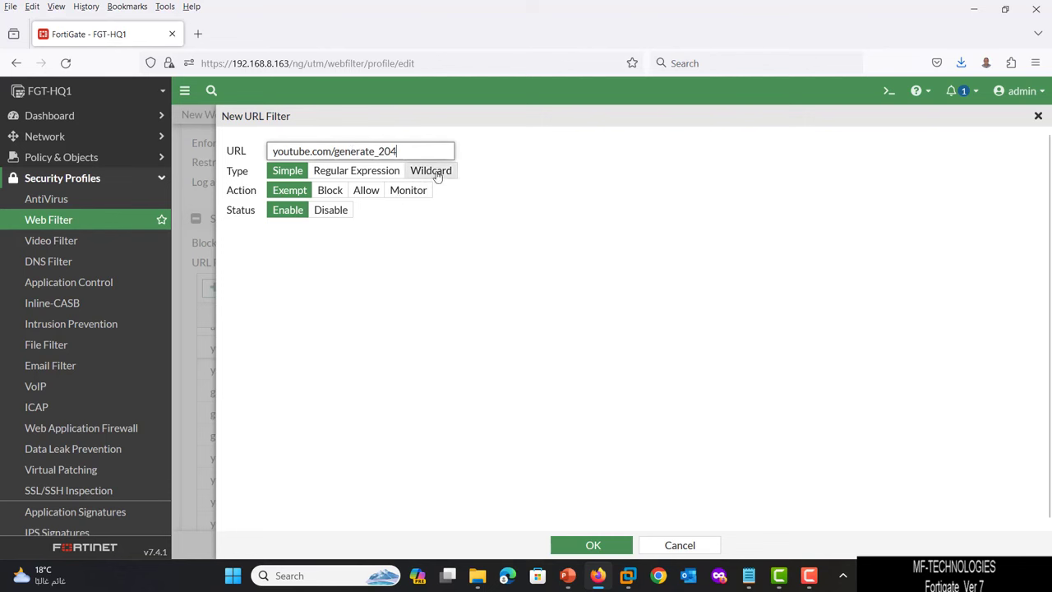
pyautogui.click(433, 171)
pyautogui.click(597, 545)
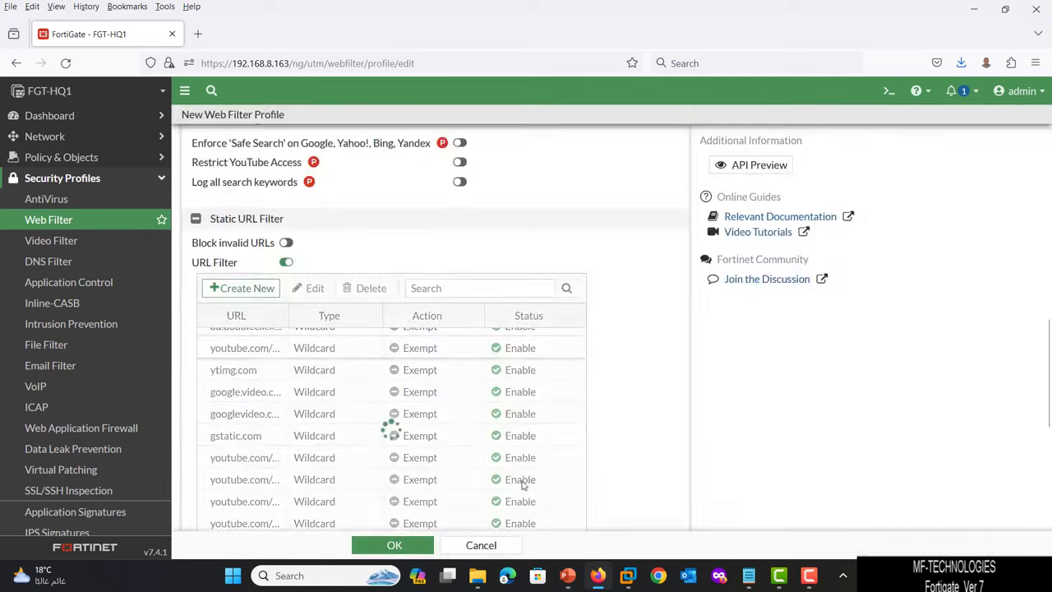
# - Start another blank URL filter entry and open a new browser tab
pyautogui.scroll(1, 354, 390)
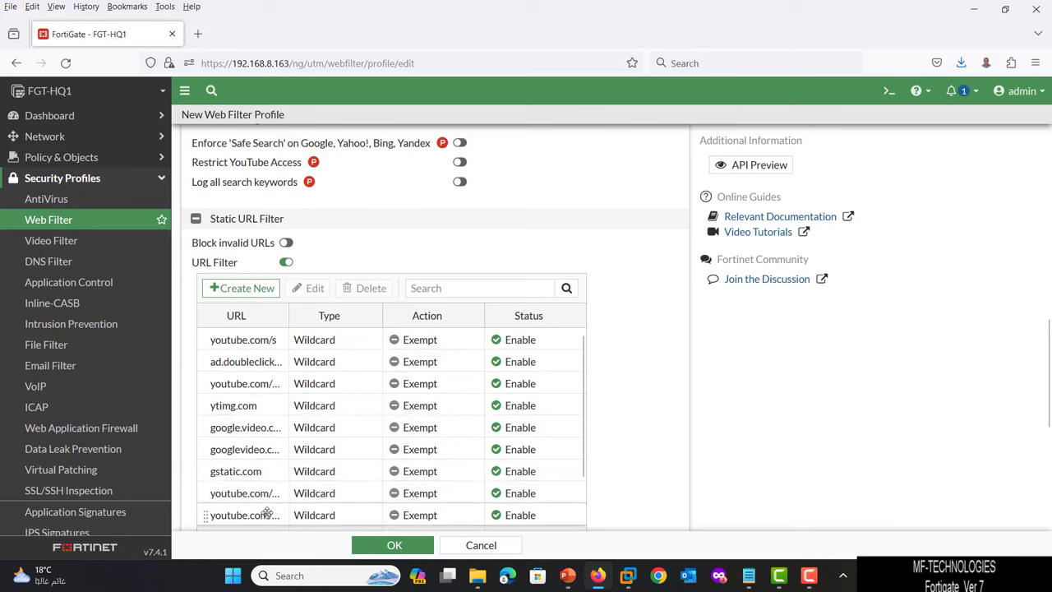
pyautogui.scroll(-2, 268, 515)
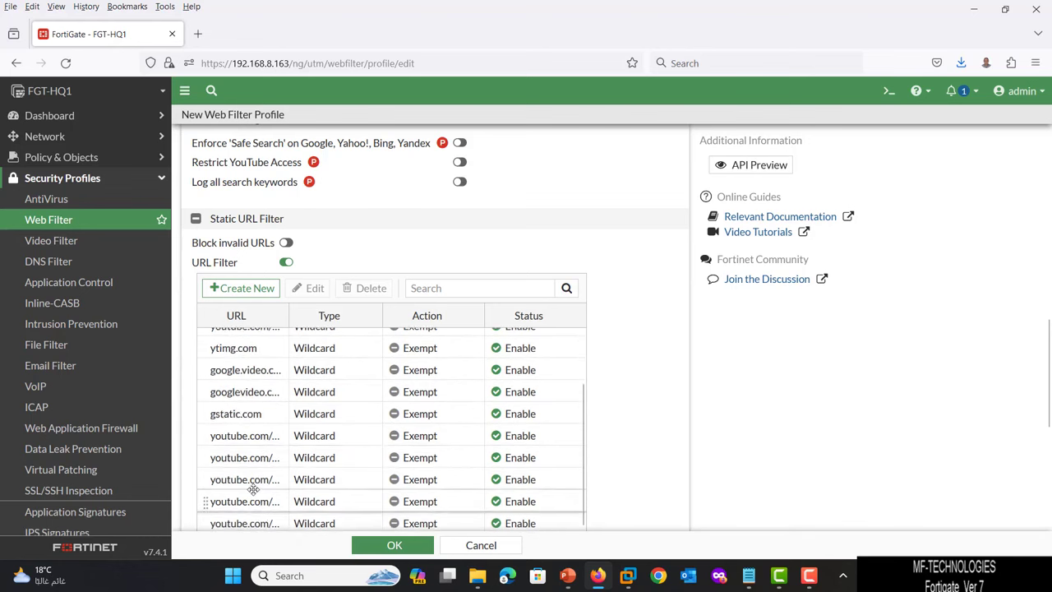
pyautogui.scroll(-1, 251, 507)
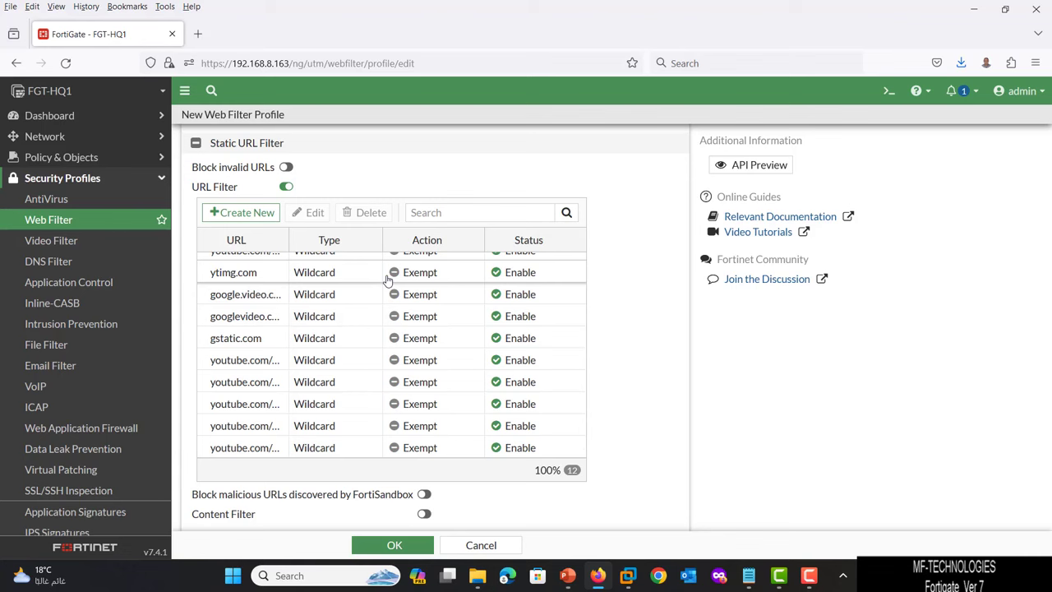
pyautogui.click(249, 212)
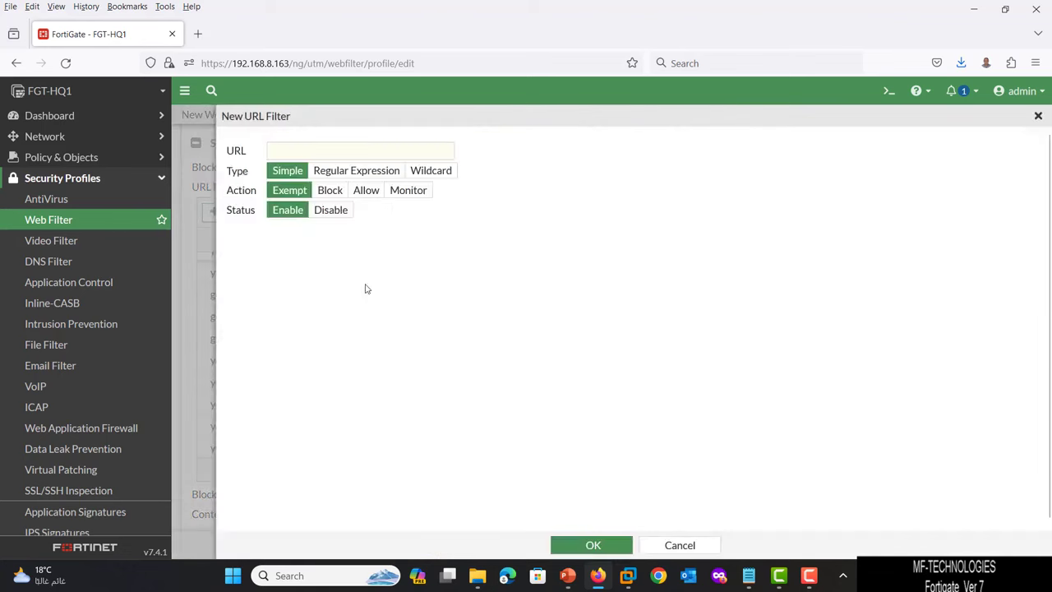
pyautogui.click(370, 153)
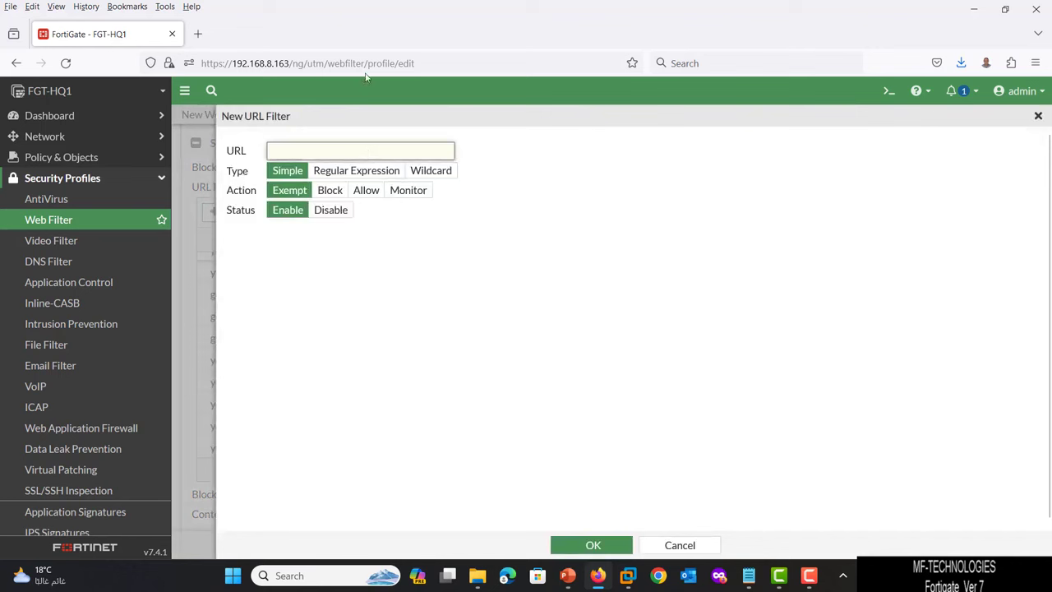
pyautogui.click(198, 34)
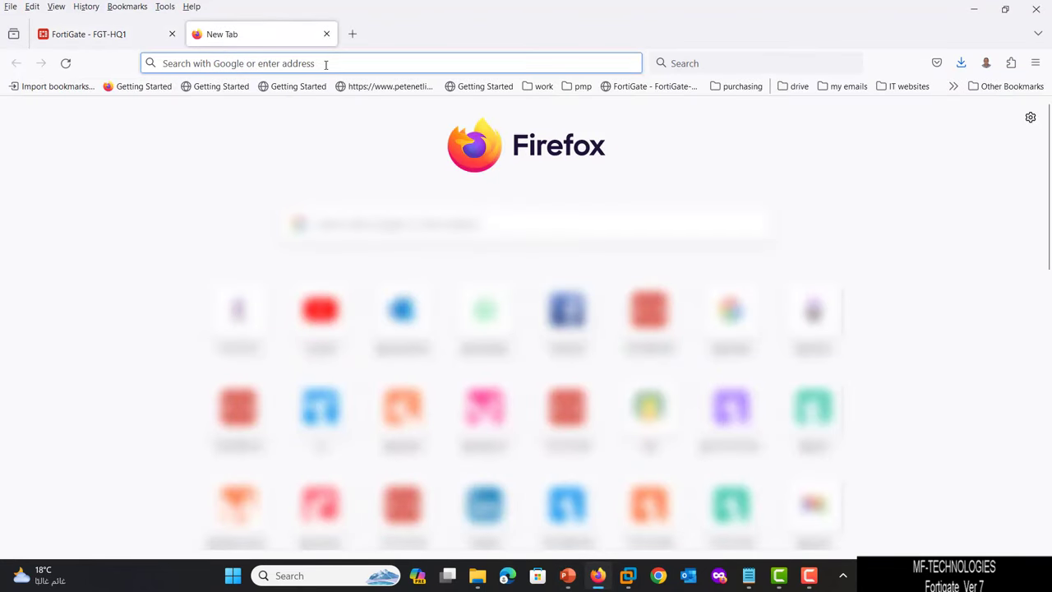
# - Search 'youtube fortinet', open the Fortinet channel, and copy its youtube.com/channel address
pyautogui.write('youtub')
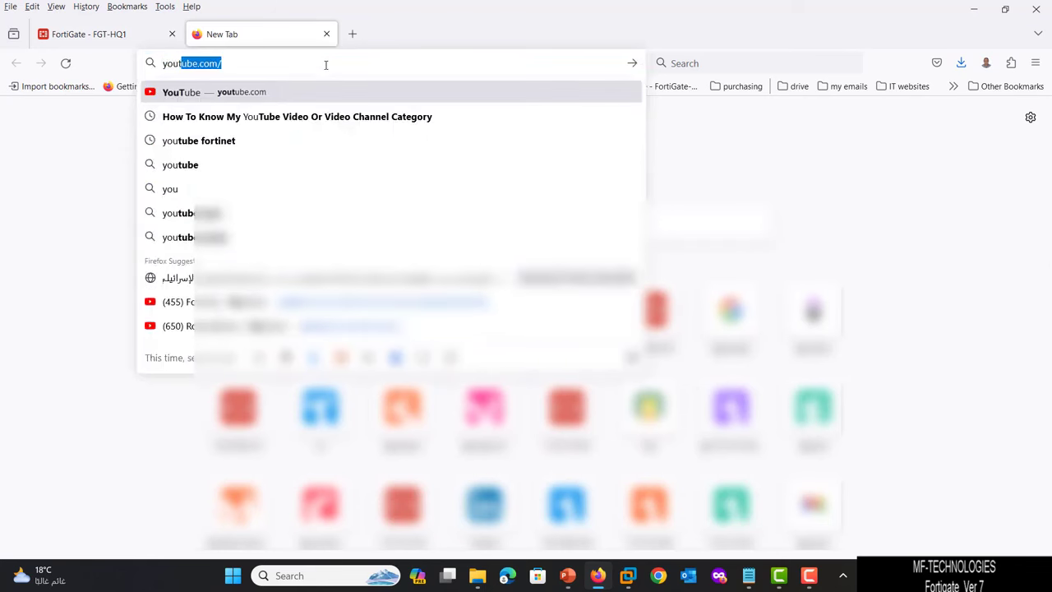
pyautogui.write('e f')
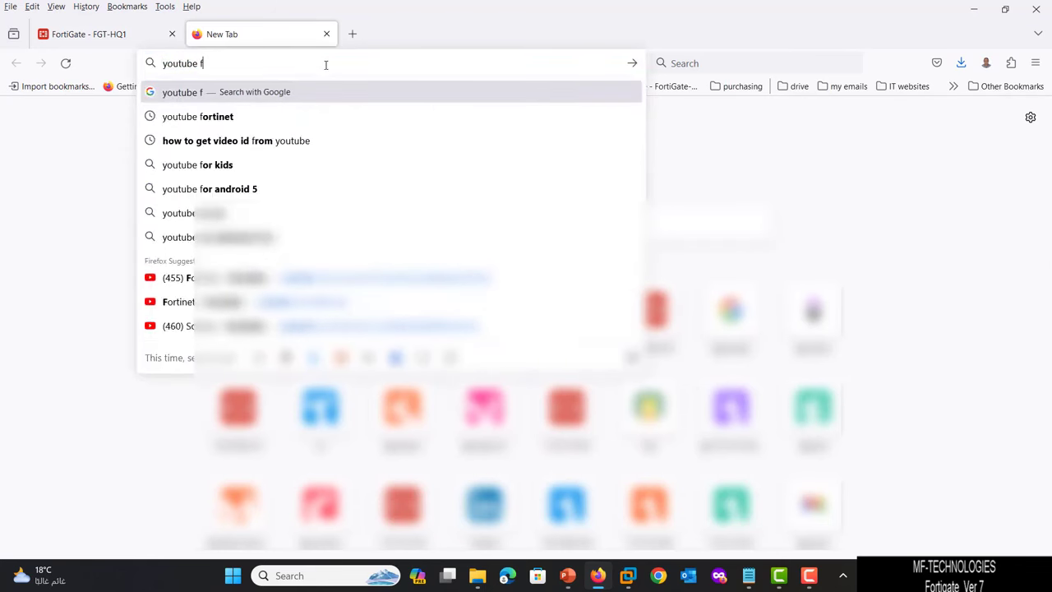
pyautogui.write('ortinet')
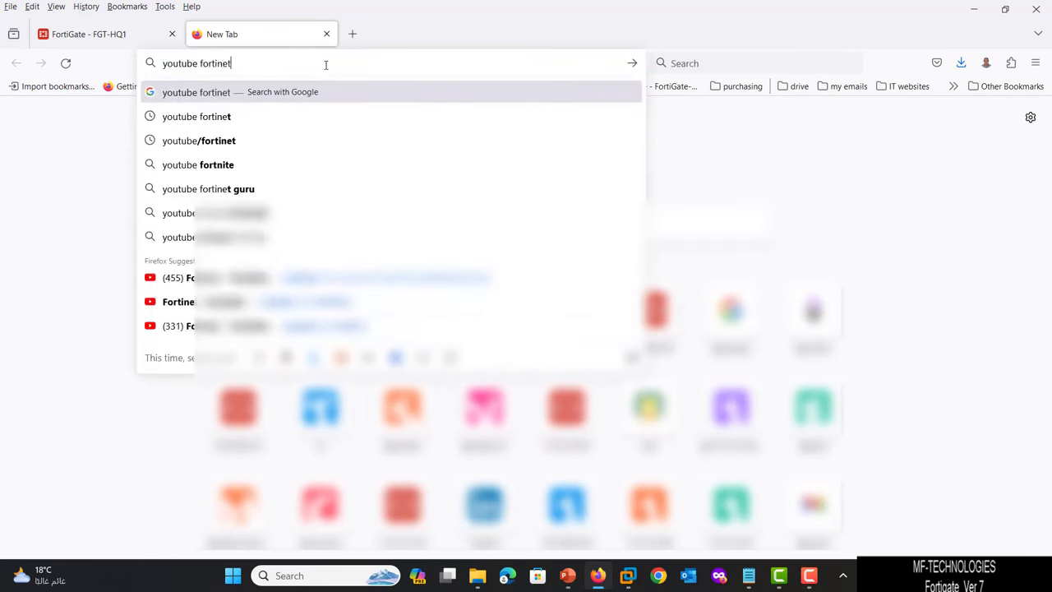
pyautogui.press('Return')
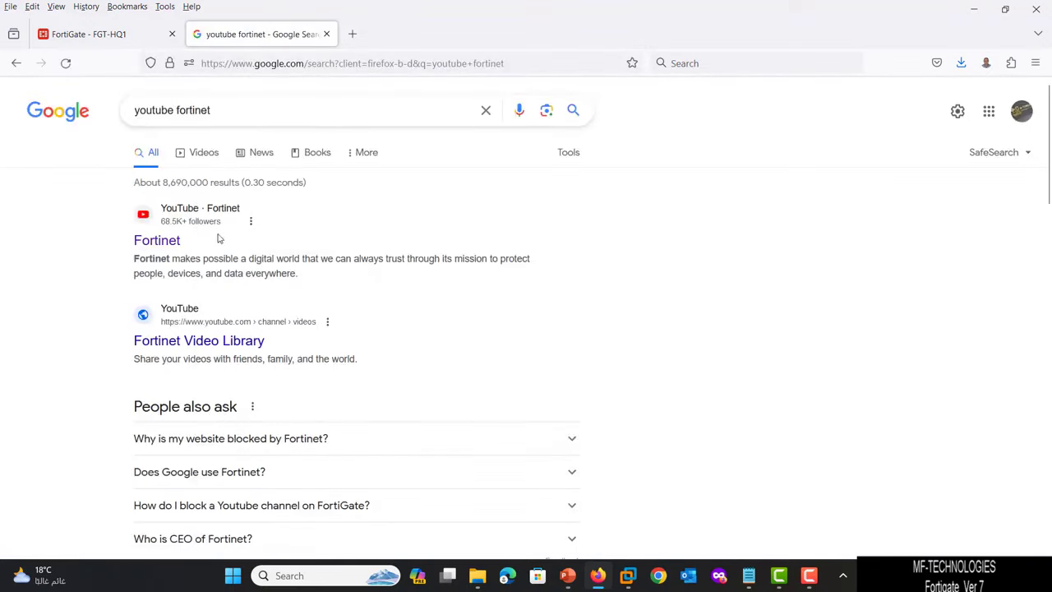
pyautogui.click(169, 243)
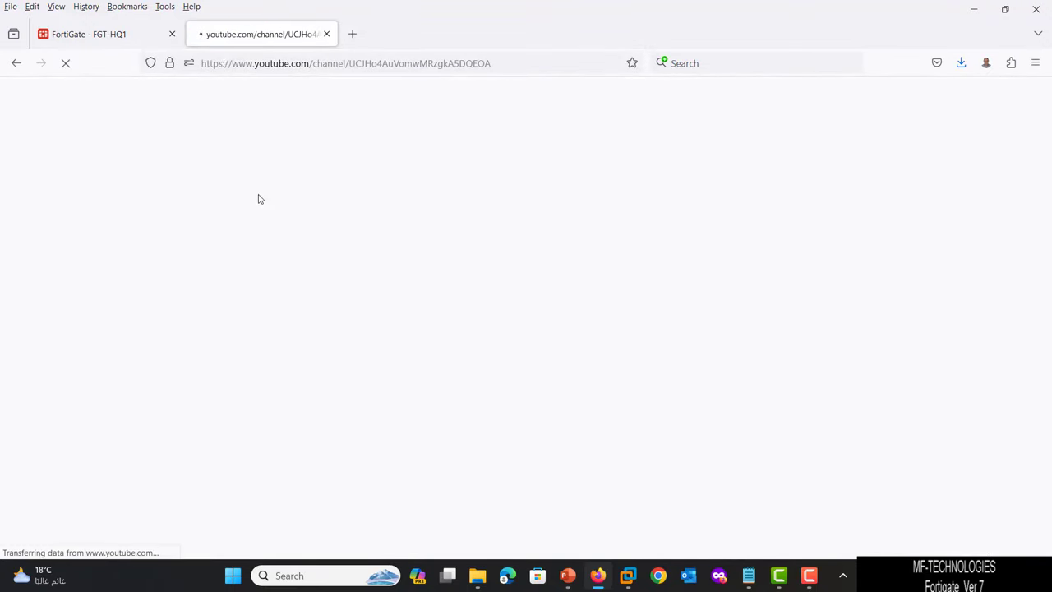
pyautogui.click(502, 61)
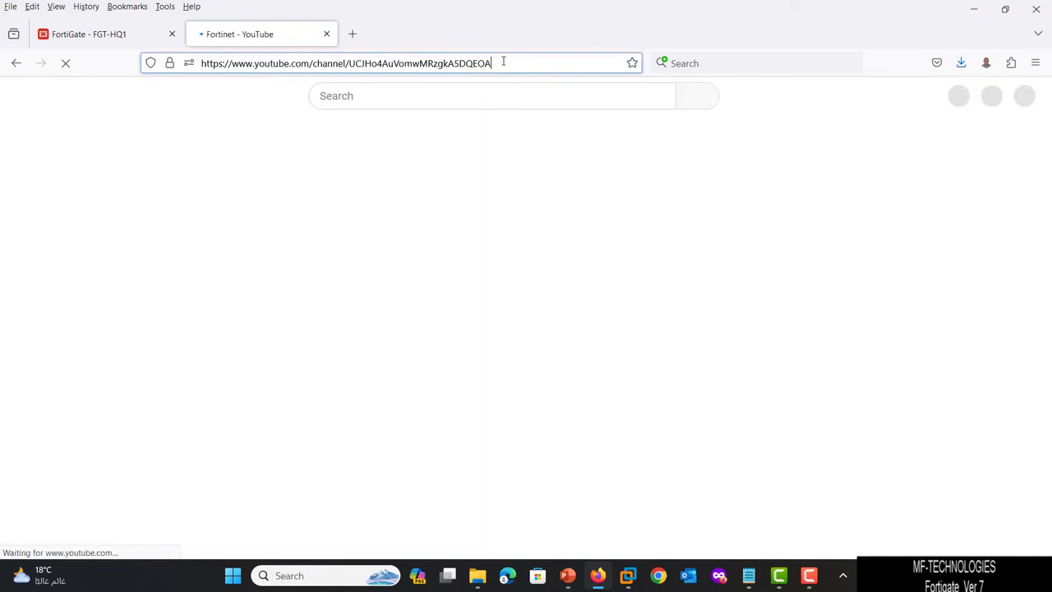
pyautogui.click(503, 61)
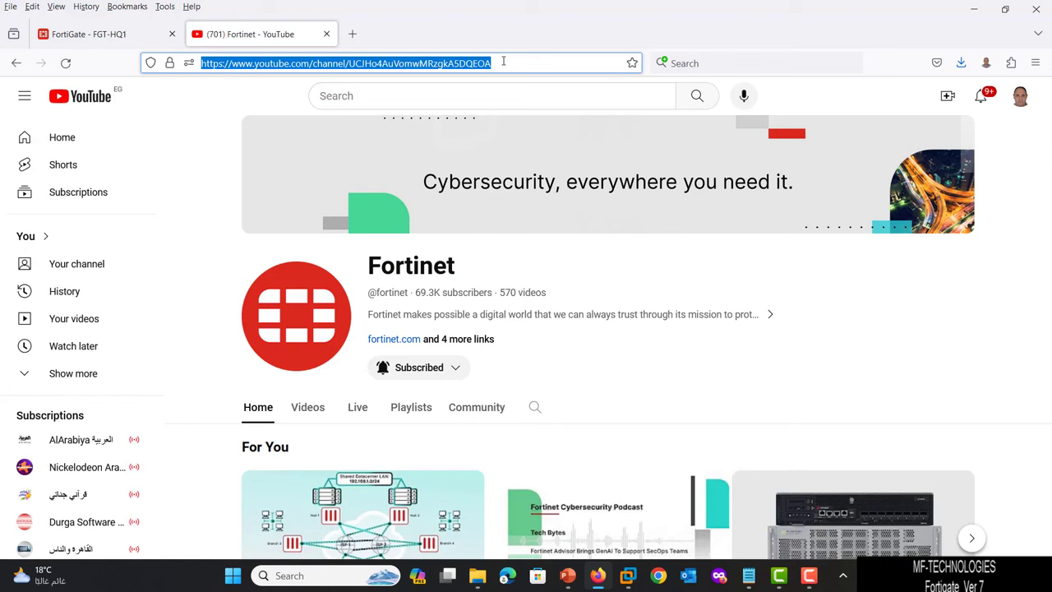
pyautogui.moveTo(503, 60); pyautogui.dragTo(256, 63)
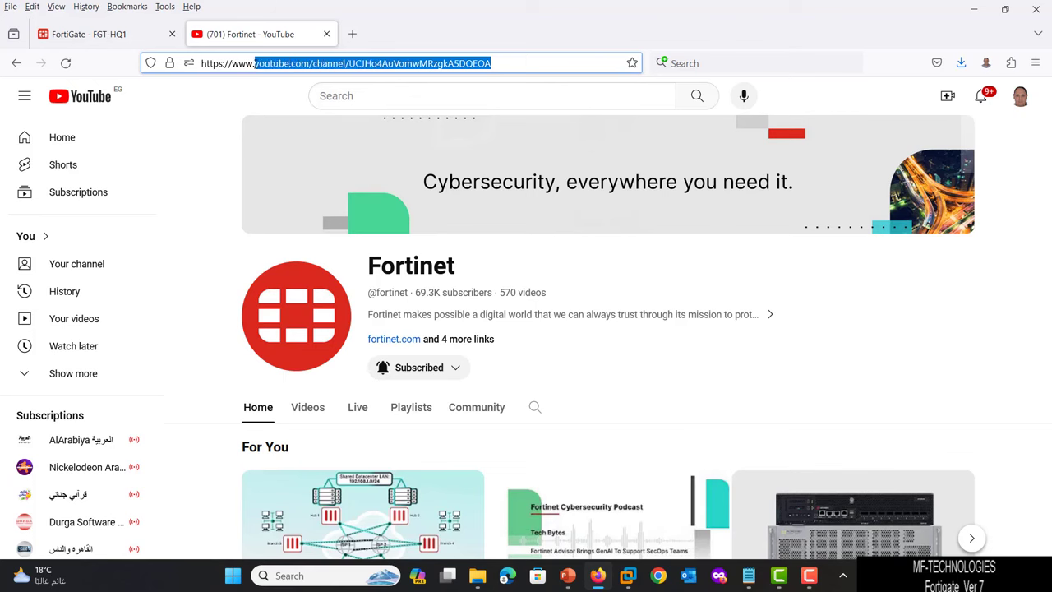
pyautogui.rightClick(256, 64)
pyautogui.click(275, 145)
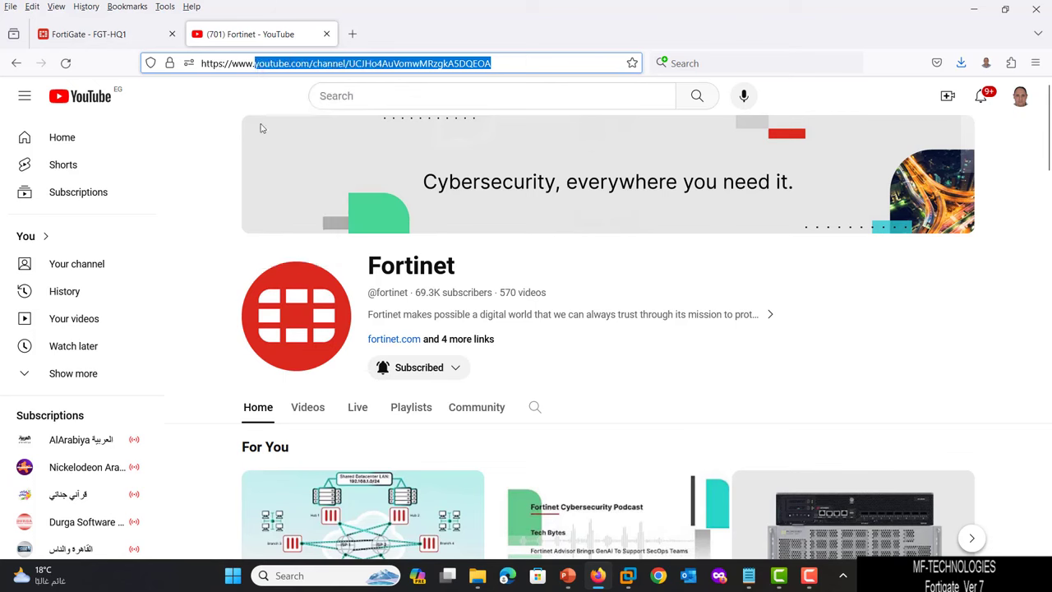
pyautogui.click(127, 39)
pyautogui.rightClick(321, 153)
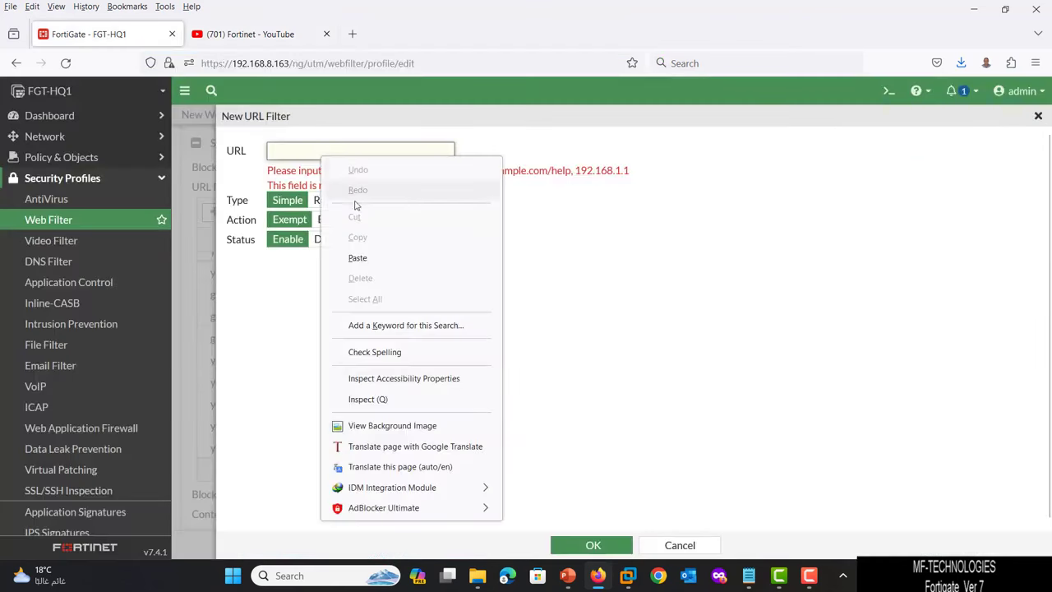
pyautogui.click(387, 260)
pyautogui.click(429, 171)
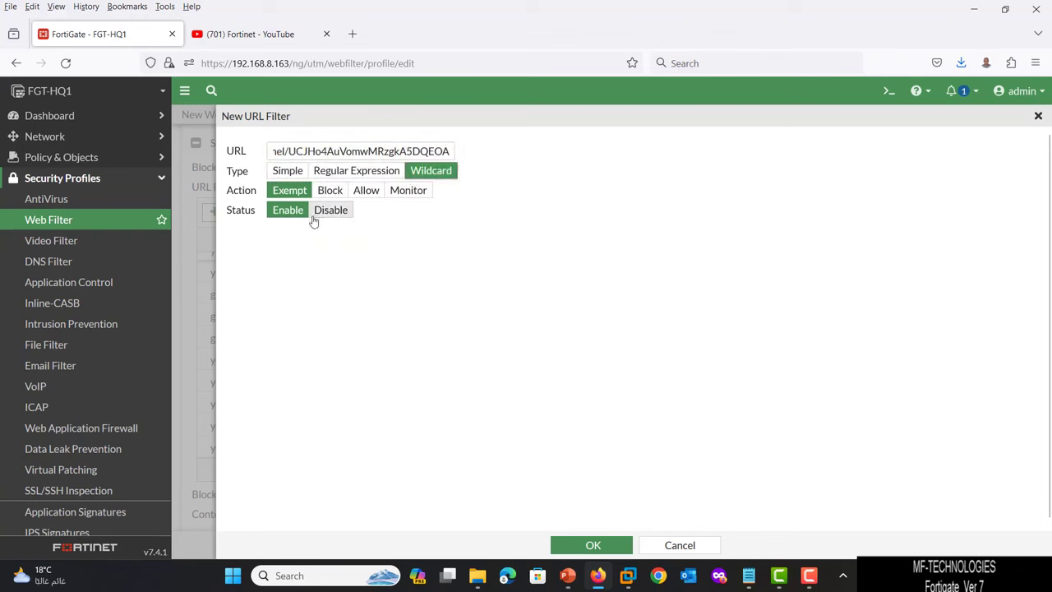
pyautogui.click(606, 543)
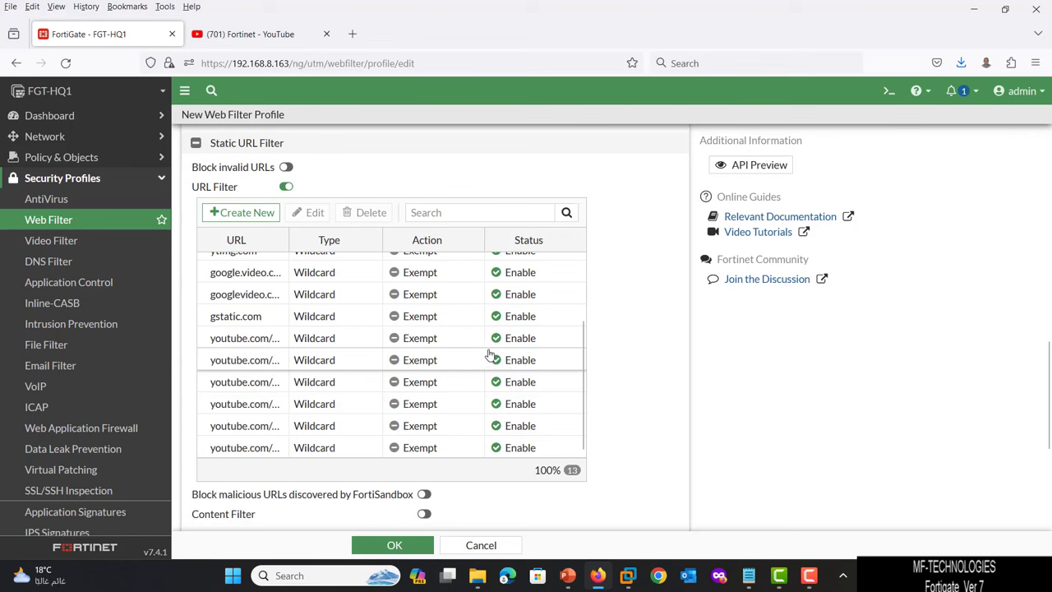
pyautogui.scroll(-2, 505, 362)
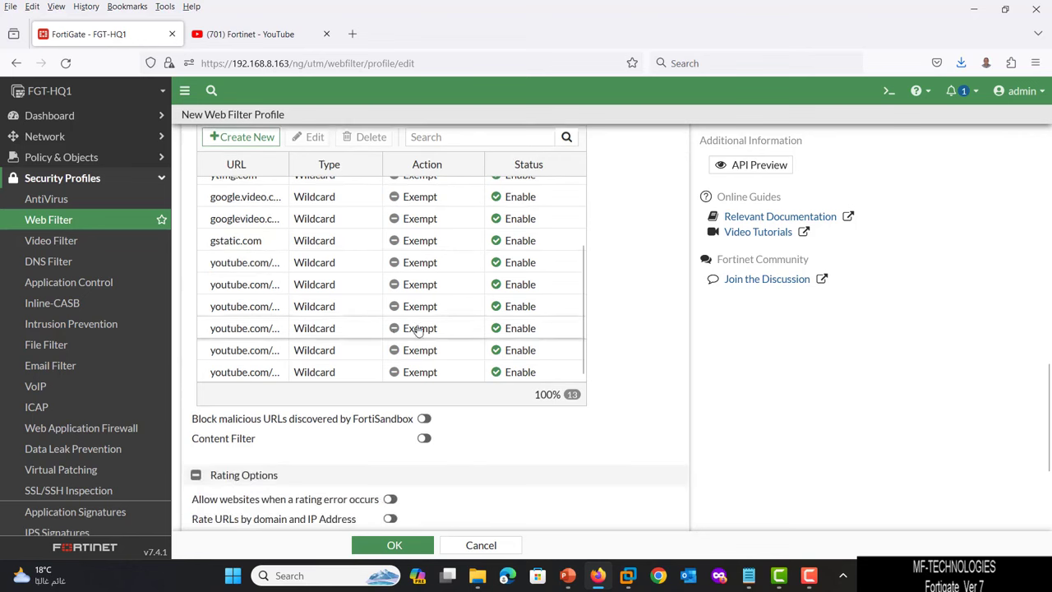
pyautogui.scroll(3, 443, 306)
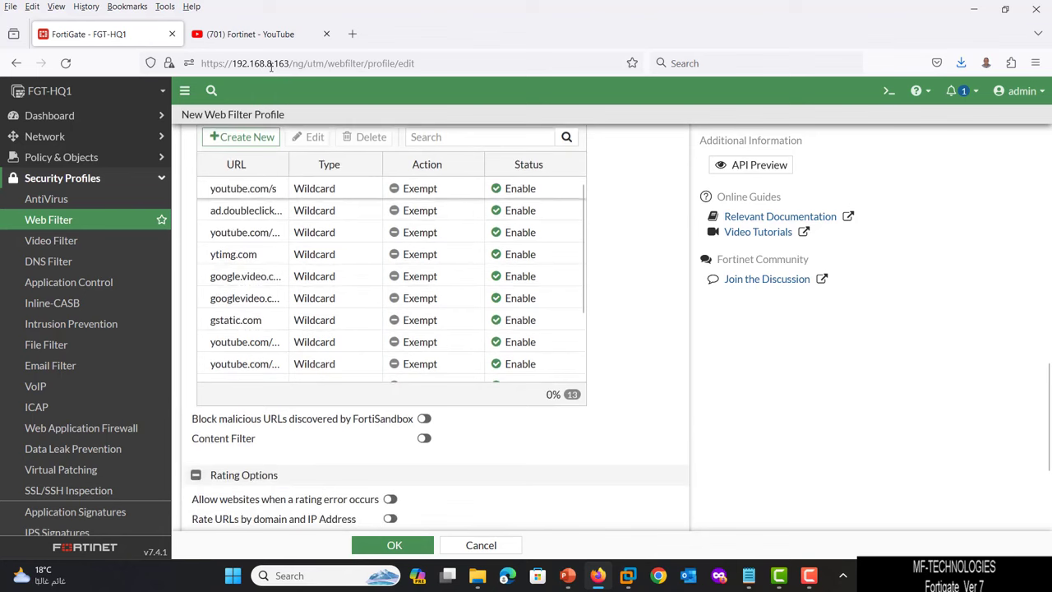
# - Open the 2024 Chery Tiggo 8 Pro video from the YouTube home feed and pause it
pyautogui.click(284, 34)
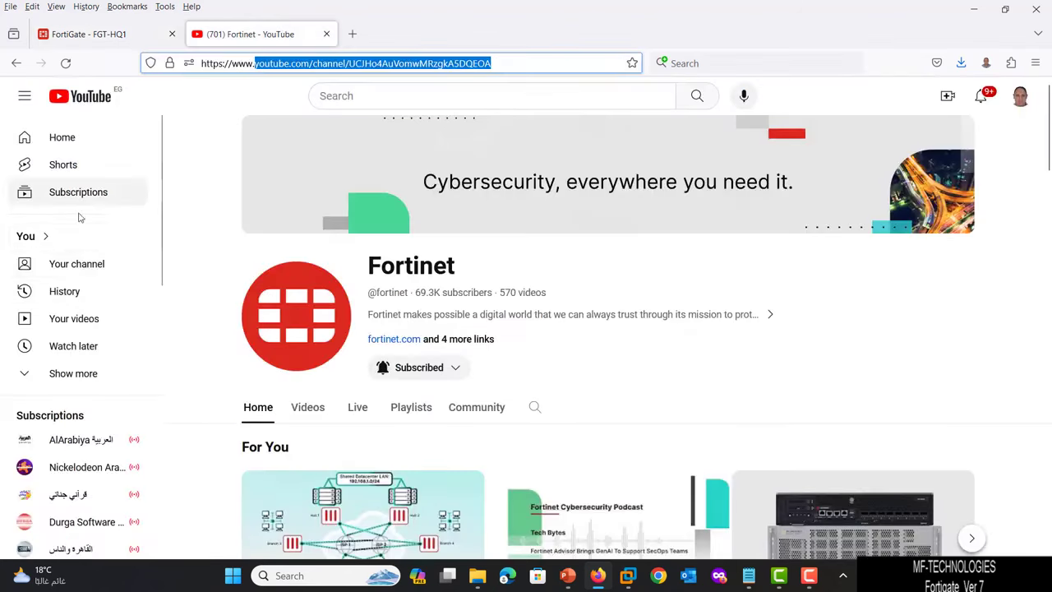
pyautogui.click(61, 137)
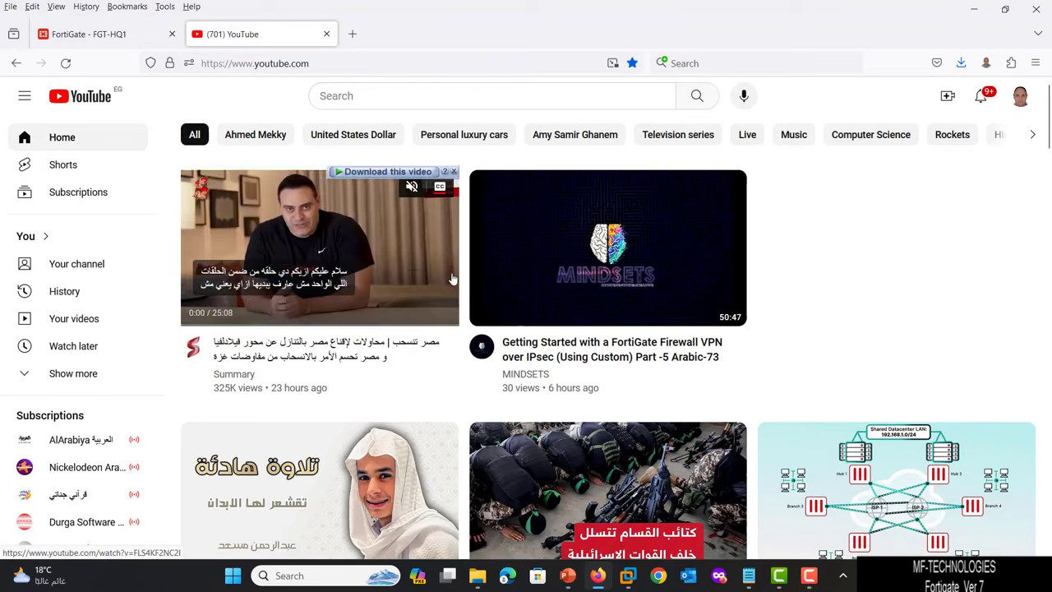
pyautogui.scroll(-2, 366, 271)
pyautogui.scroll(-3, 359, 280)
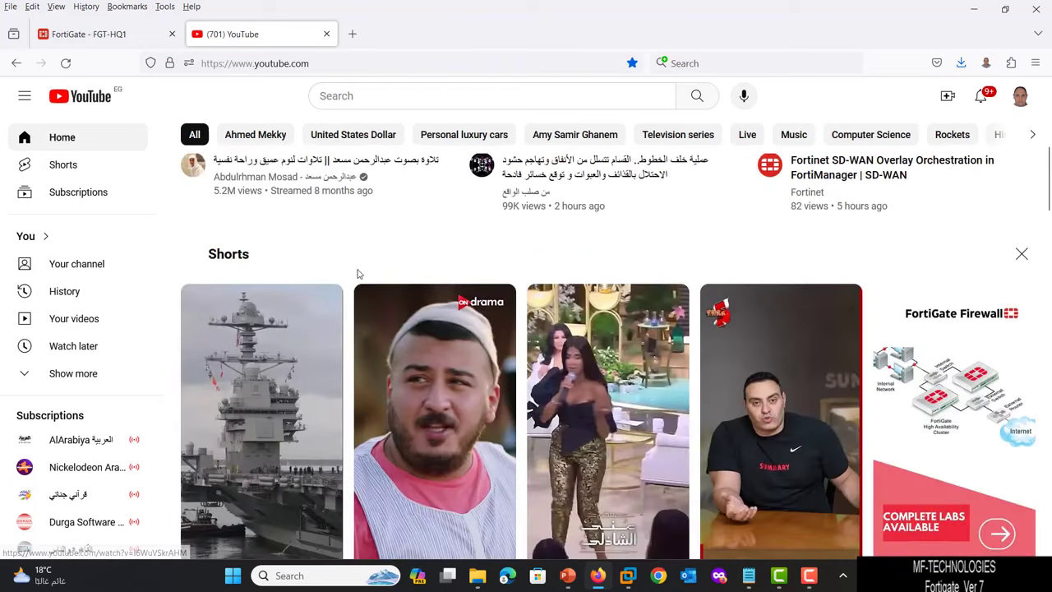
pyautogui.scroll(-3, 358, 276)
pyautogui.scroll(-2, 359, 275)
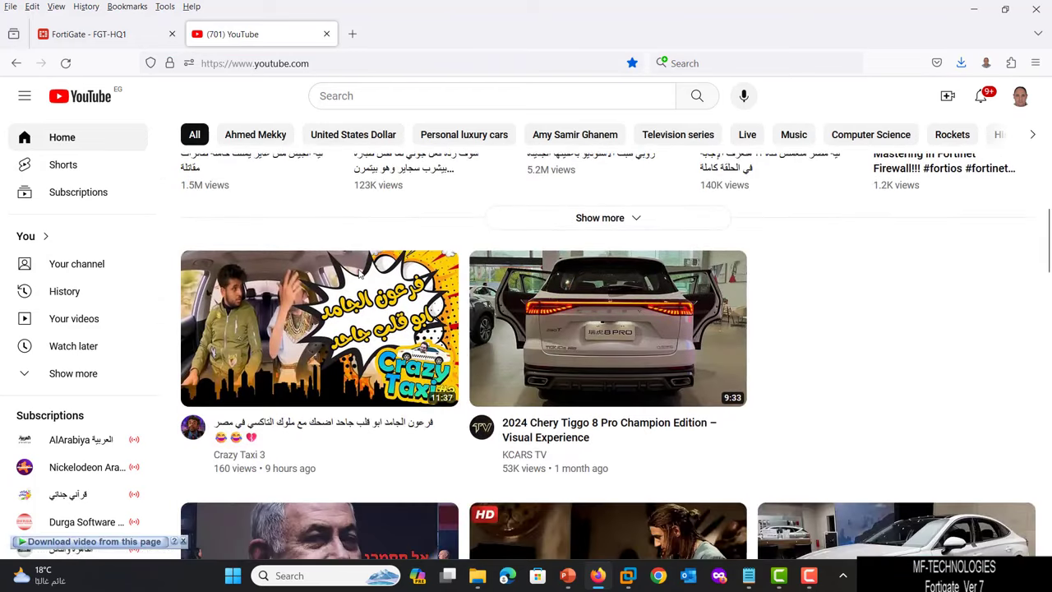
pyautogui.click(398, 293)
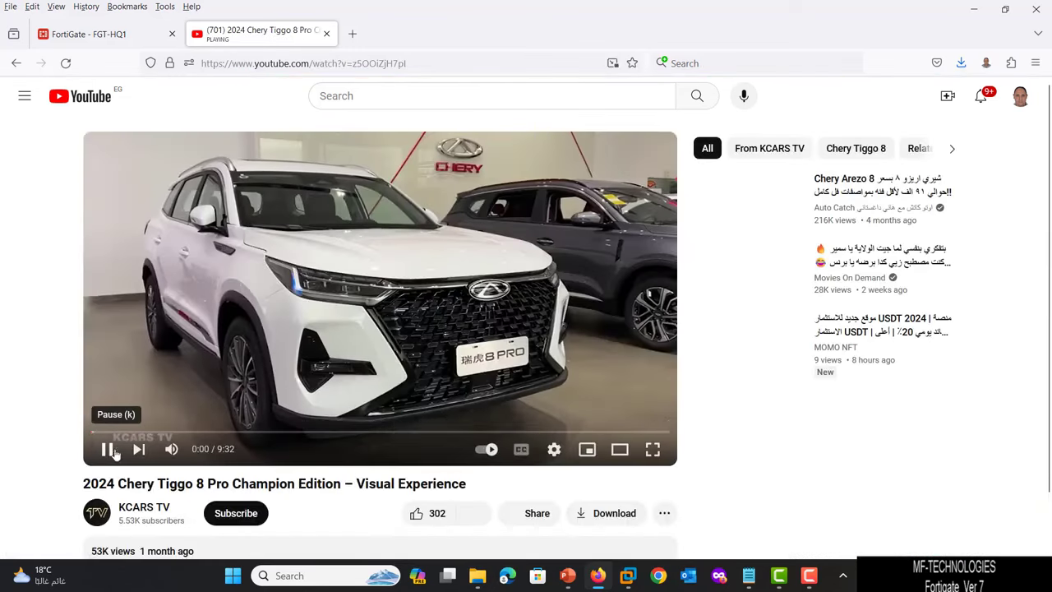
pyautogui.click(106, 448)
# - Copy the video's web address and return to the FortiGate profile
pyautogui.moveTo(415, 63); pyautogui.dragTo(255, 63)
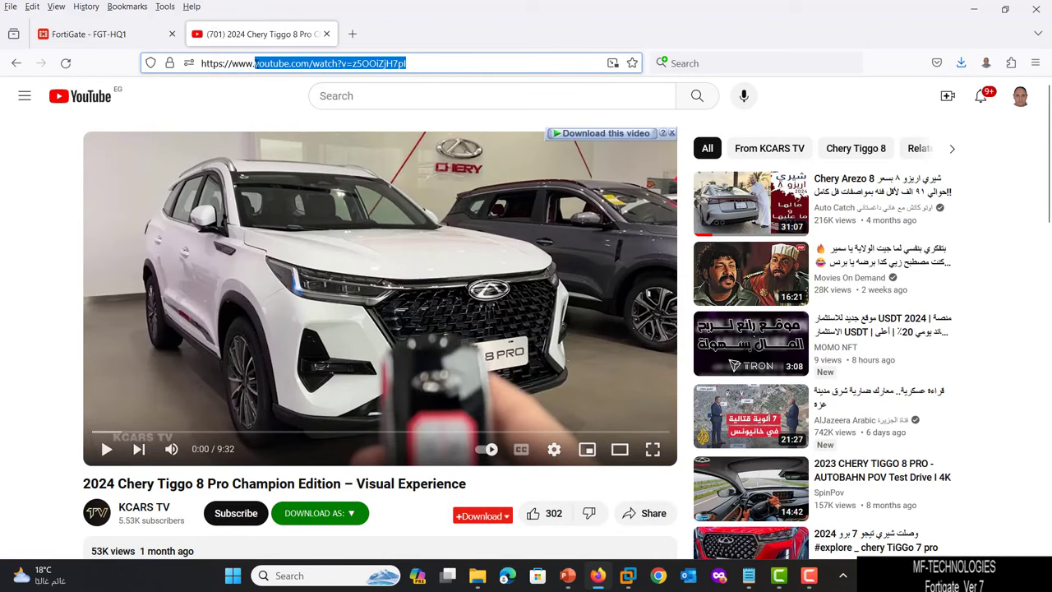
pyautogui.rightClick(255, 63)
pyautogui.click(279, 149)
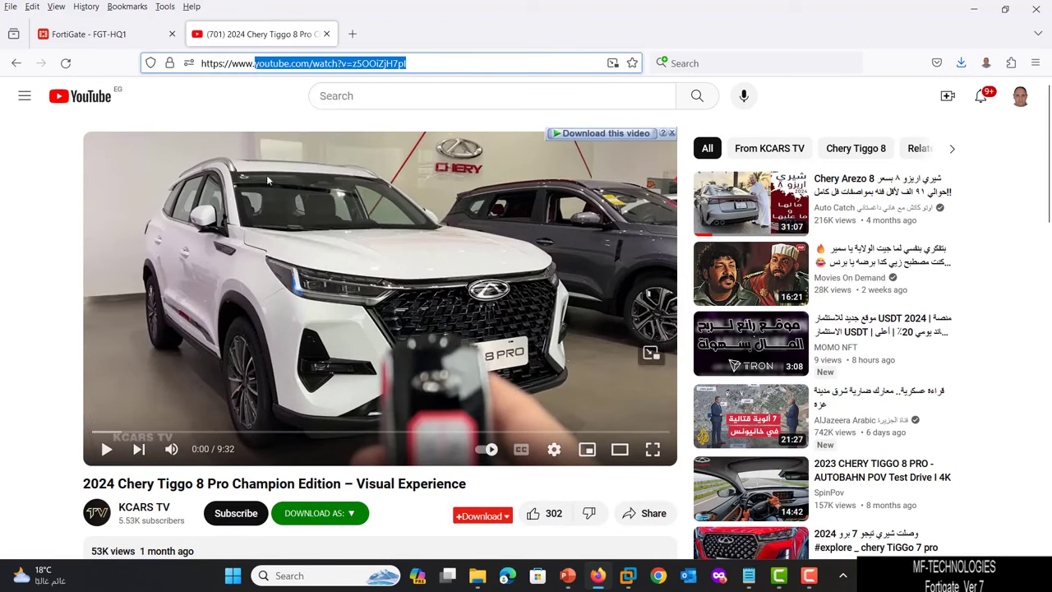
pyautogui.click(88, 34)
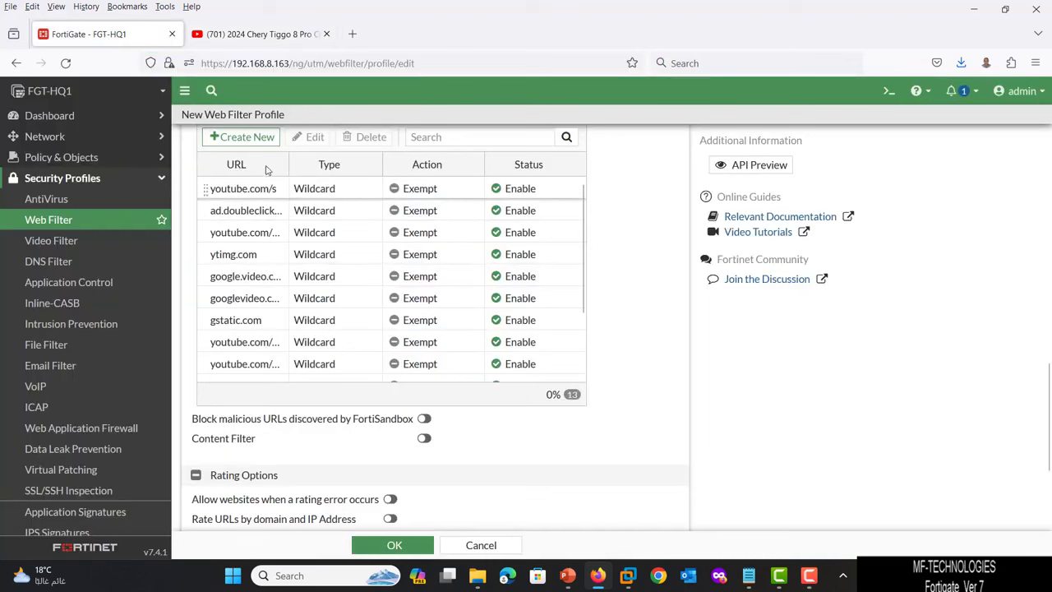
# - Add the pasted youtube.com/watch?v=z5OOiZjH7pI address as a Wildcard Exempt URL filter
pyautogui.click(258, 137)
pyautogui.click(338, 150)
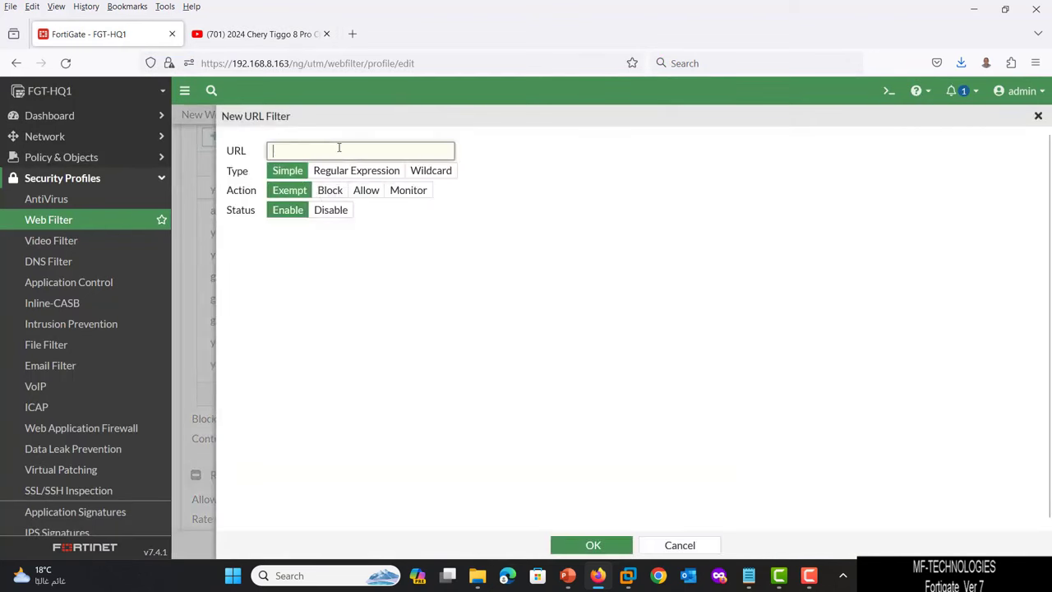
pyautogui.rightClick(338, 149)
pyautogui.click(380, 253)
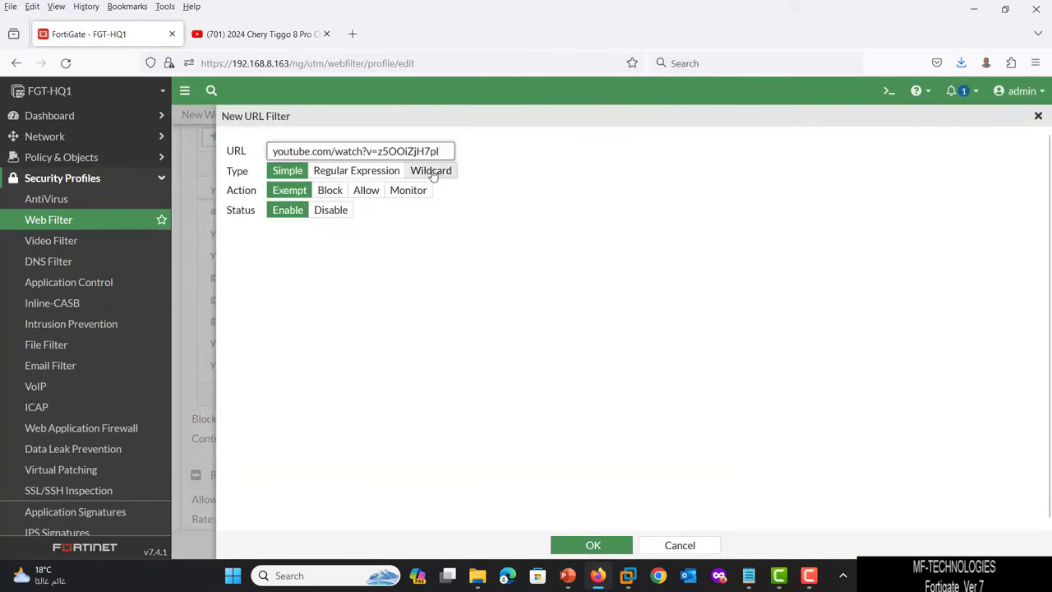
pyautogui.click(431, 171)
pyautogui.click(561, 542)
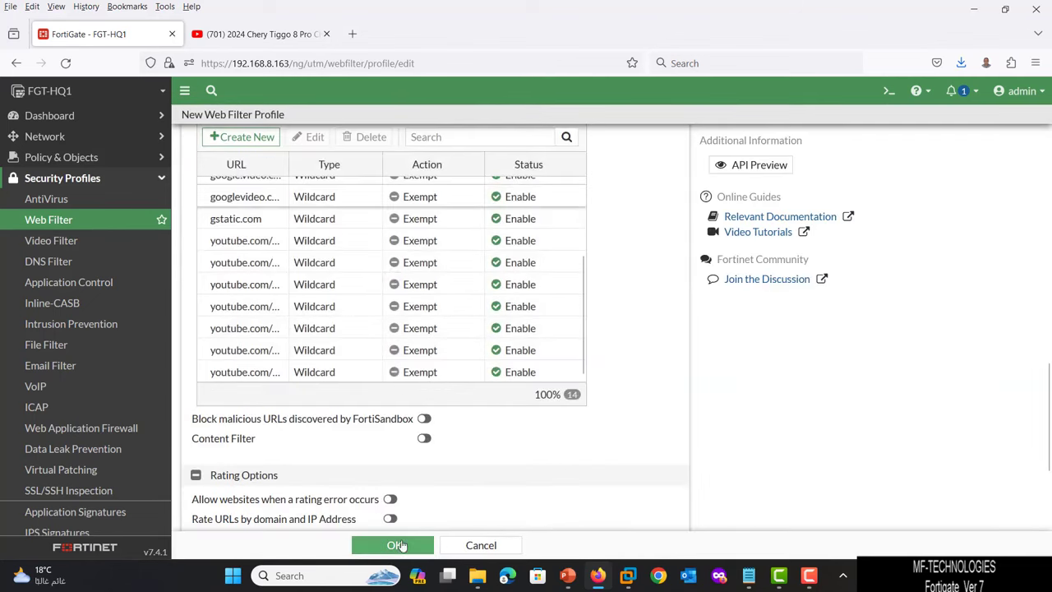
# - Bring up the PowerPoint lab objectives slide
pyautogui.scroll(-2, 423, 481)
pyautogui.scroll(2, 435, 463)
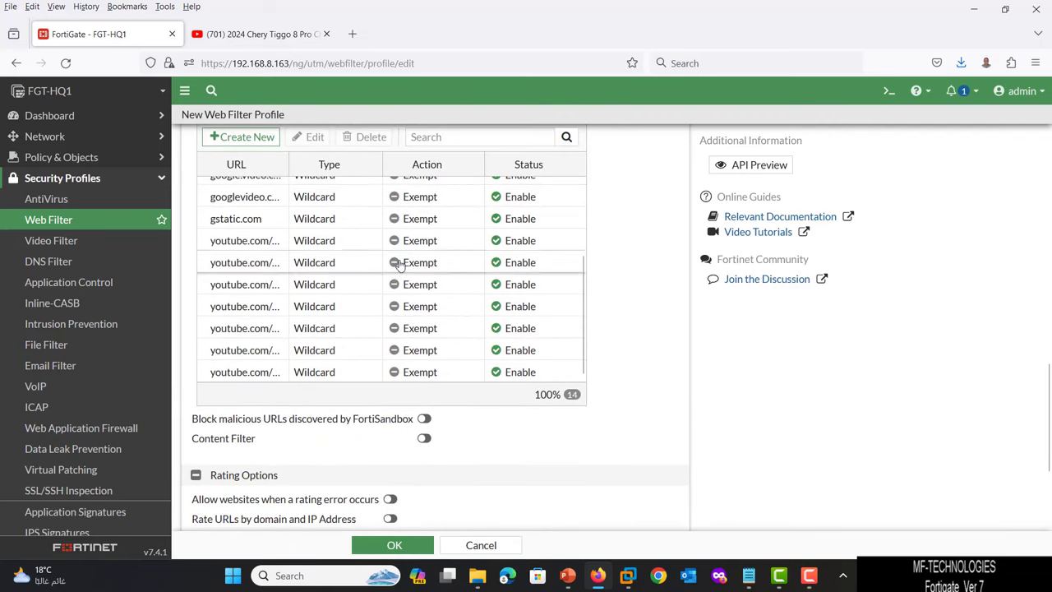
pyautogui.click(567, 575)
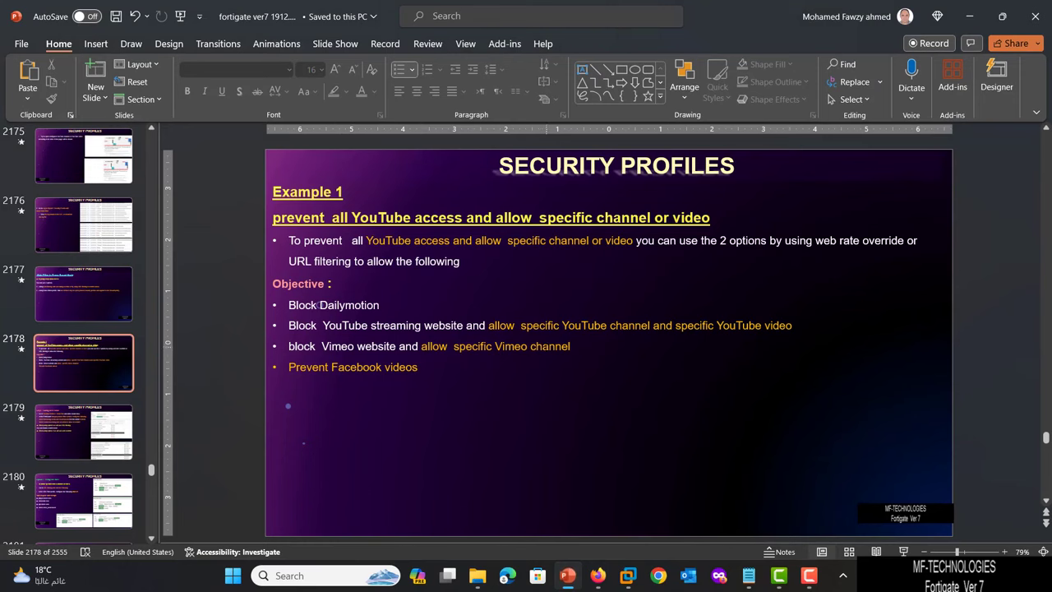
pyautogui.click(960, 23)
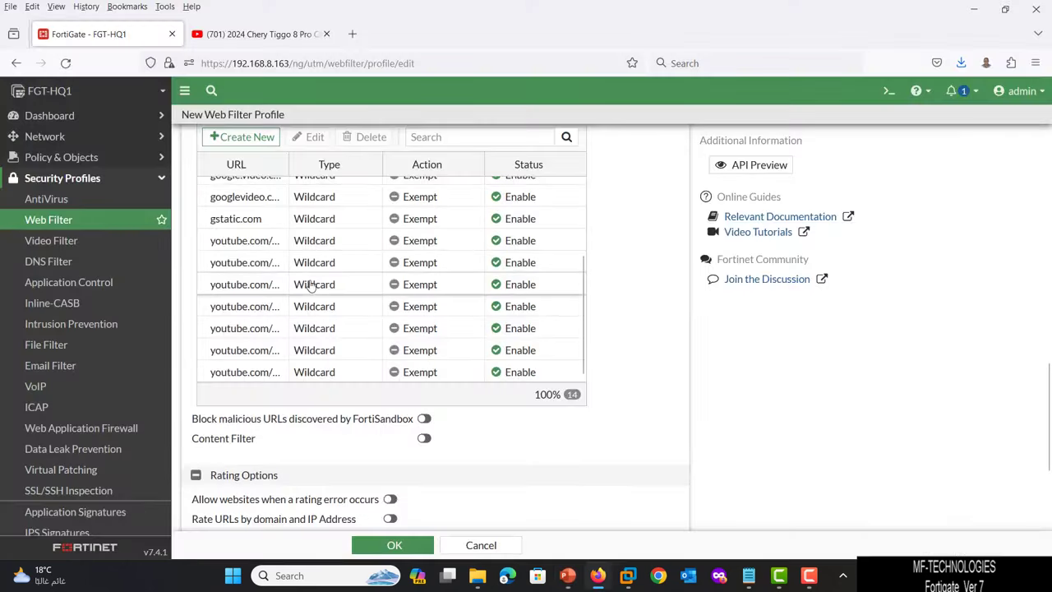
pyautogui.scroll(2, 306, 274)
# - Add api.vimeo.com as a Wildcard Exempt URL filter
pyautogui.scroll(1, 270, 212)
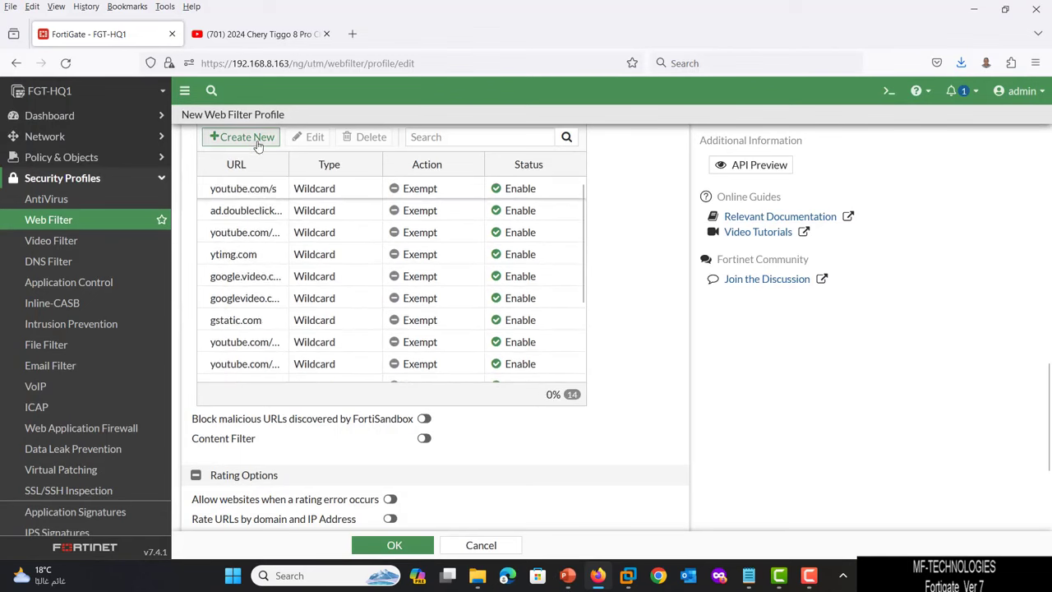
pyautogui.click(259, 141)
pyautogui.click(341, 151)
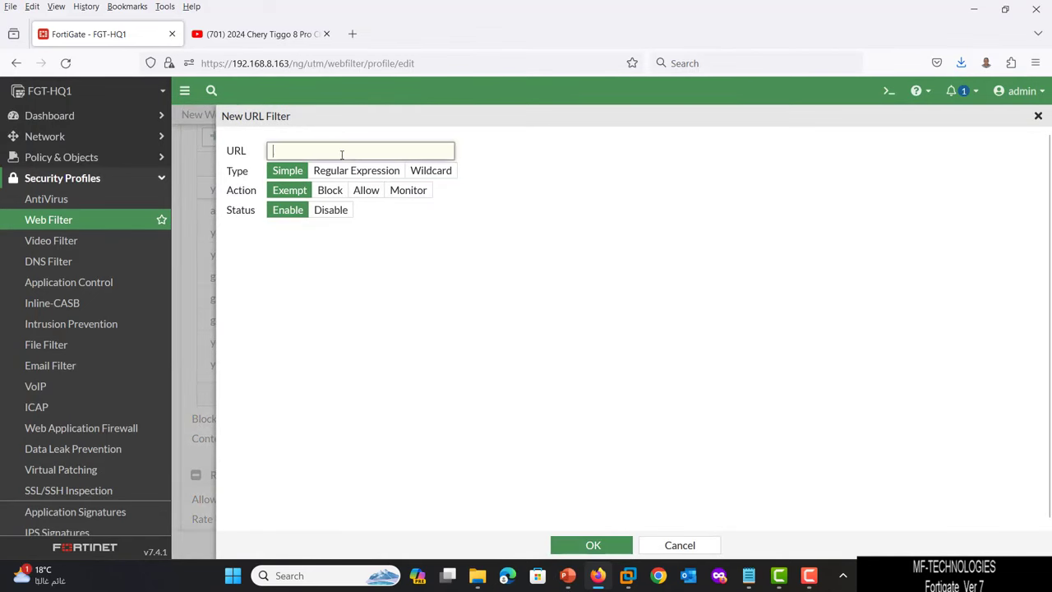
pyautogui.write('api')
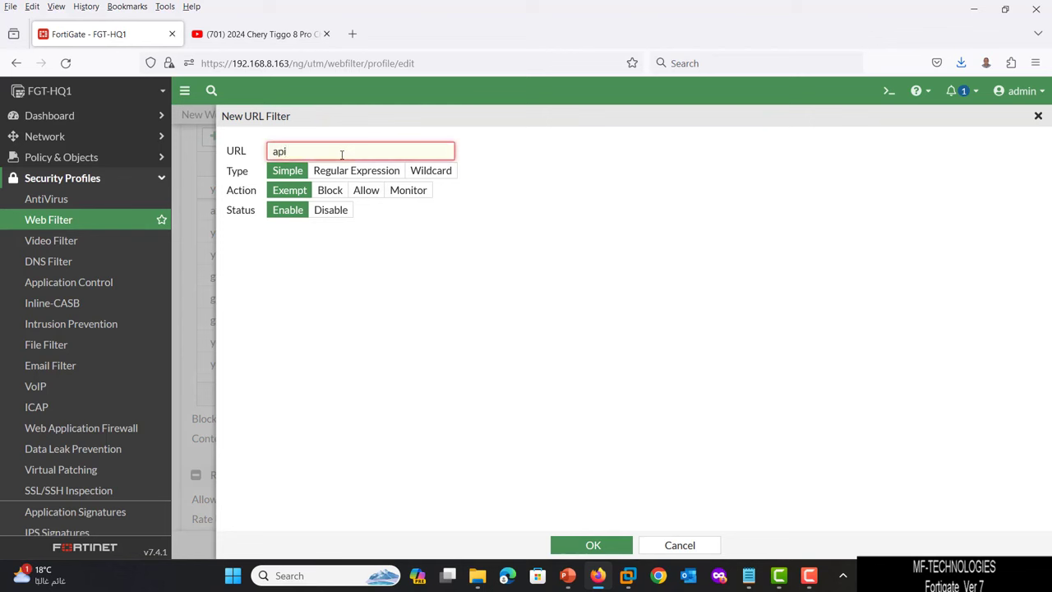
pyautogui.write('.vimeo.com')
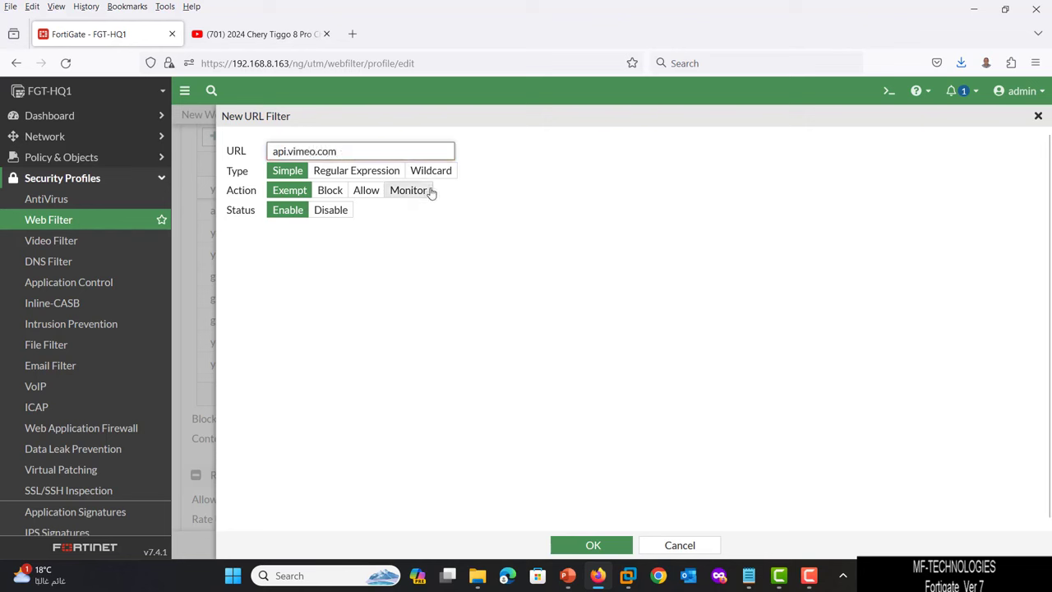
pyautogui.click(430, 170)
pyautogui.click(579, 547)
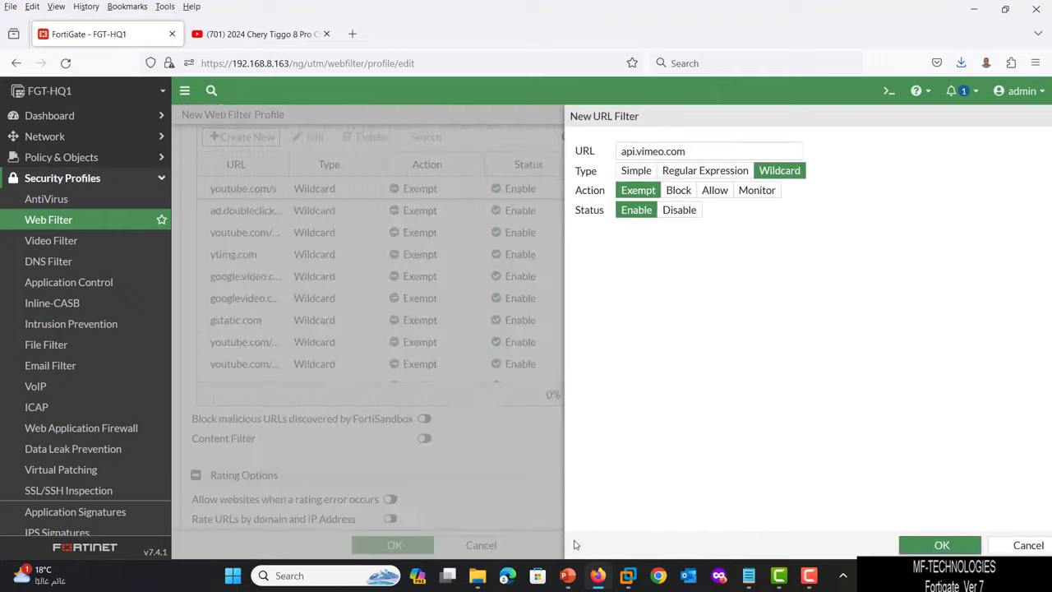
# - Add player.vimeo.com as a Wildcard Exempt URL filter
pyautogui.scroll(-2, 306, 306)
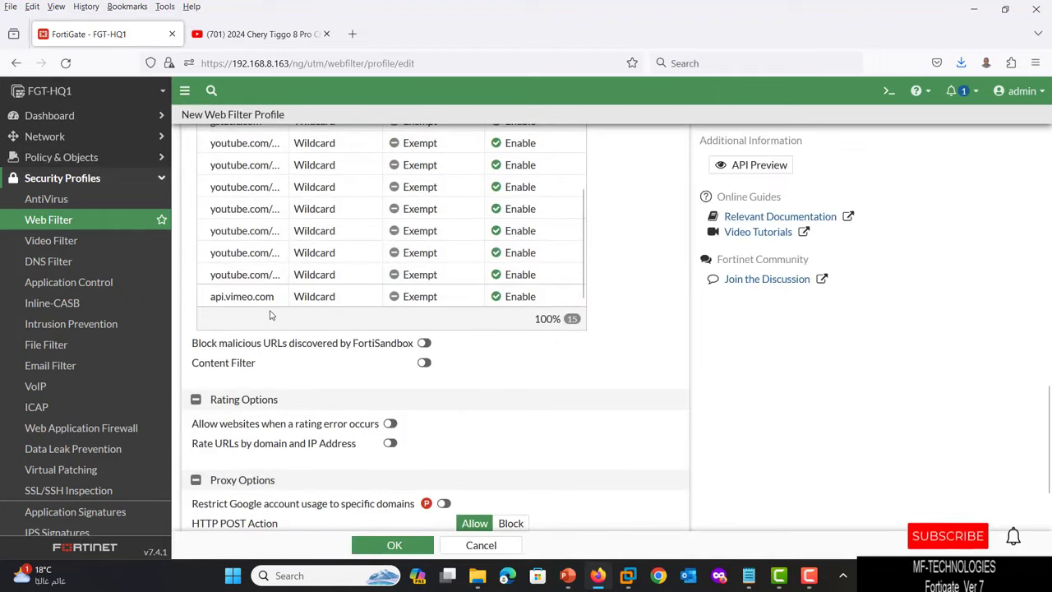
pyautogui.scroll(5, 271, 238)
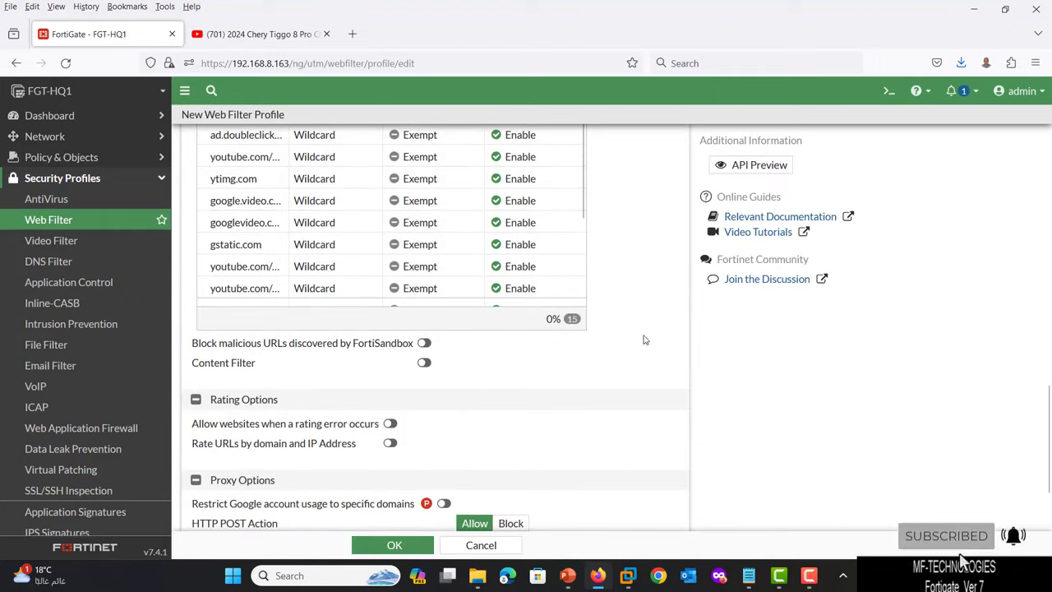
pyautogui.scroll(5, 623, 343)
pyautogui.click(241, 287)
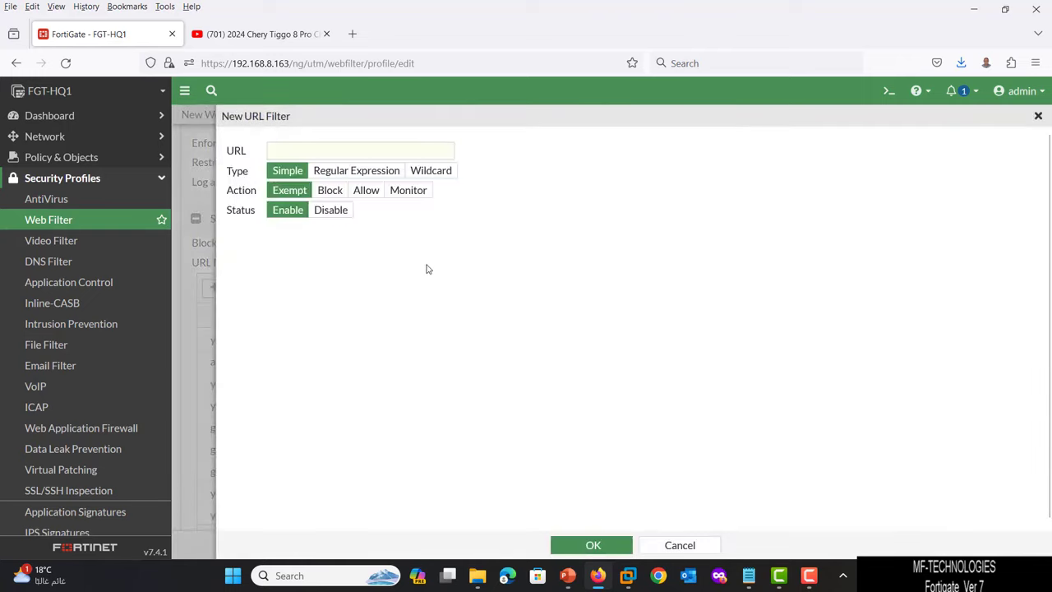
pyautogui.click(395, 155)
pyautogui.write('pla')
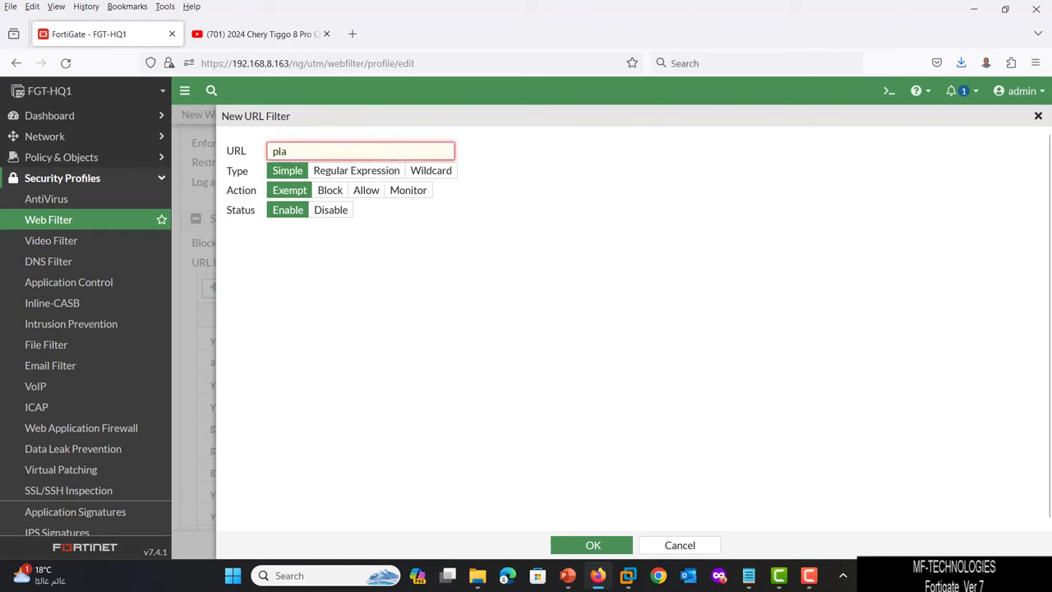
pyautogui.write('yer.')
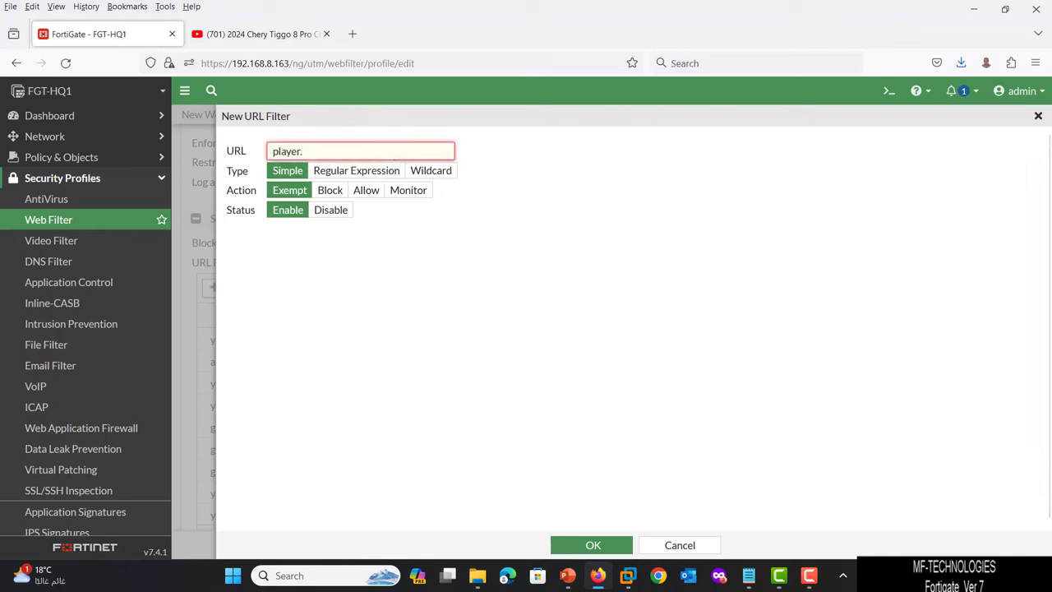
pyautogui.write('vimeo.com')
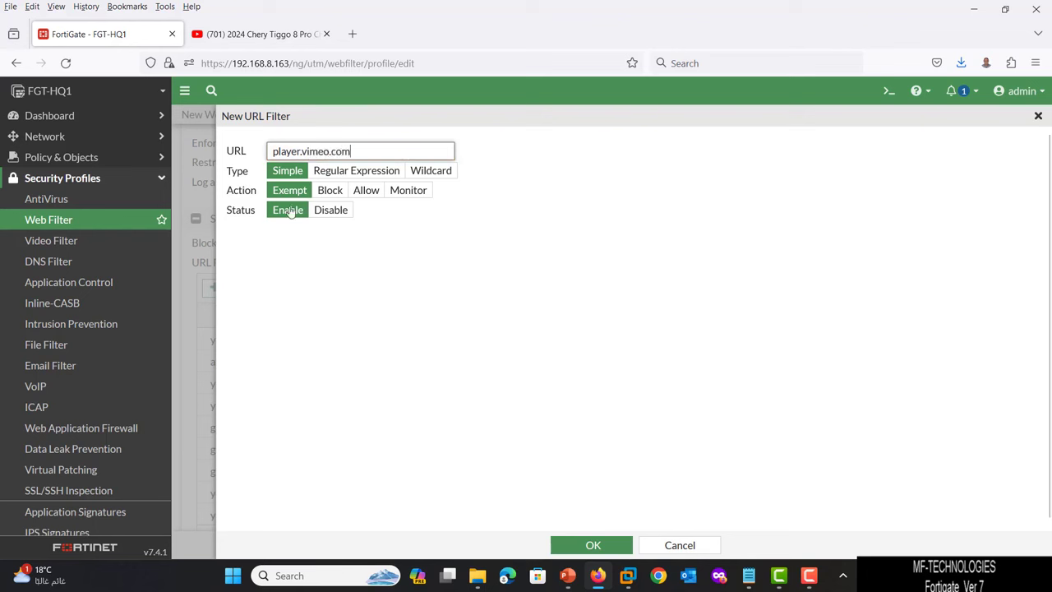
pyautogui.click(428, 172)
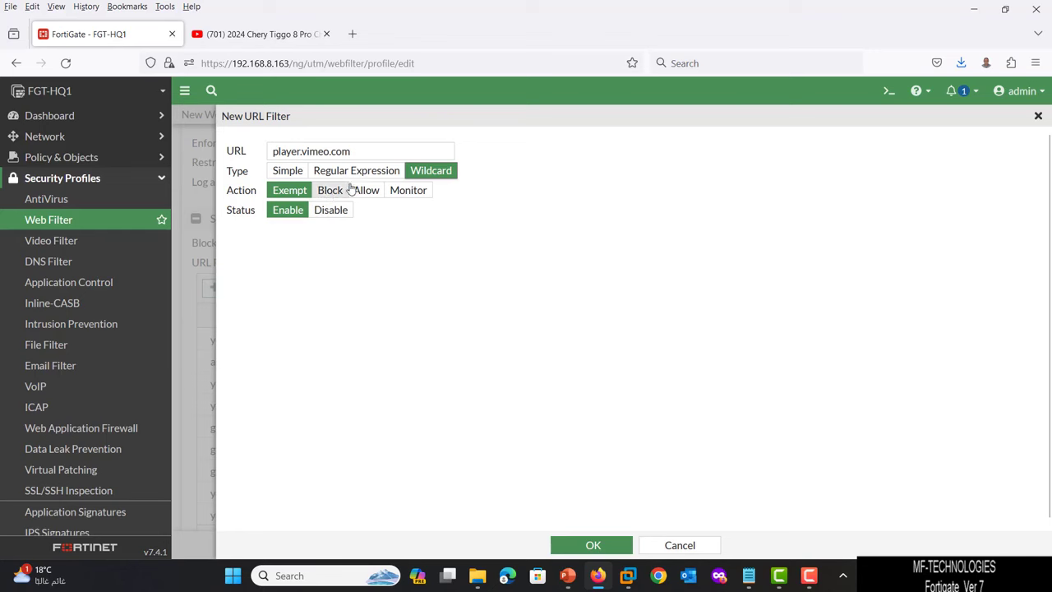
pyautogui.click(577, 545)
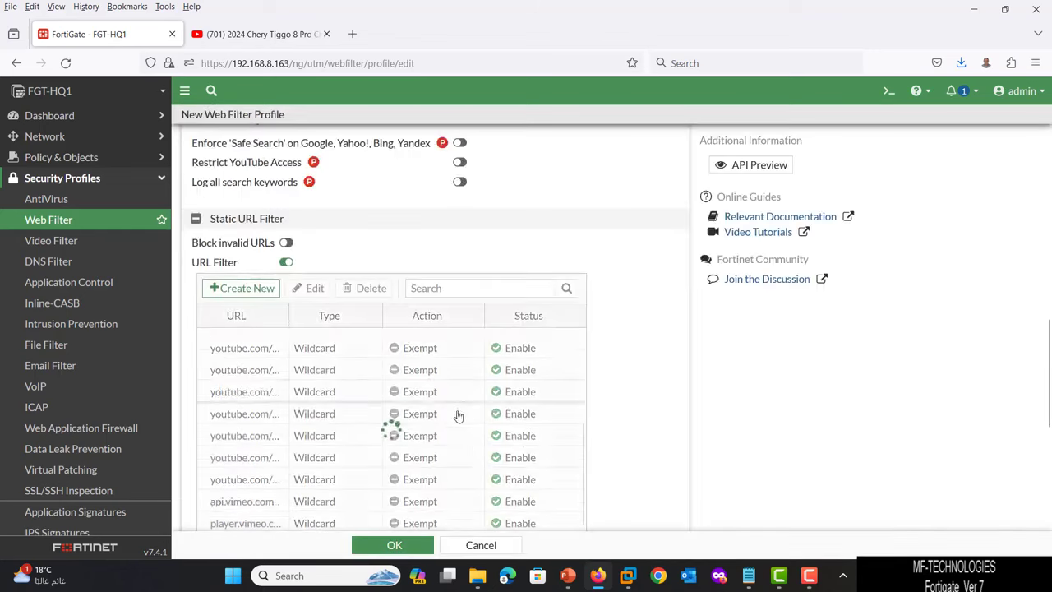
# - Add vimeocdn.com as a Wildcard Exempt entry, then start another new URL filter
pyautogui.click(245, 292)
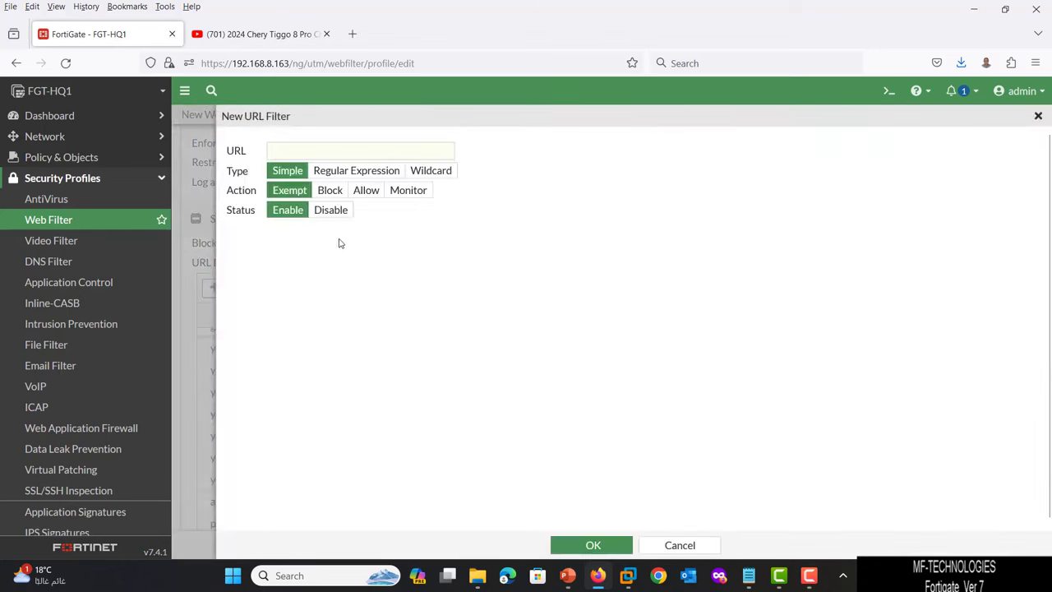
pyautogui.click(310, 149)
pyautogui.write('vimeoc')
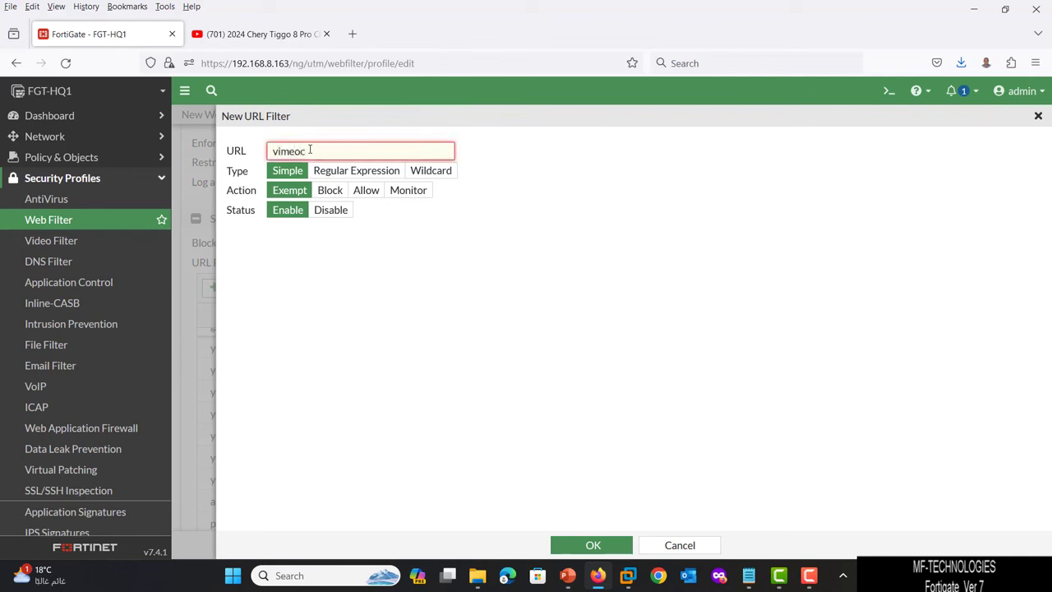
pyautogui.write('dn.com')
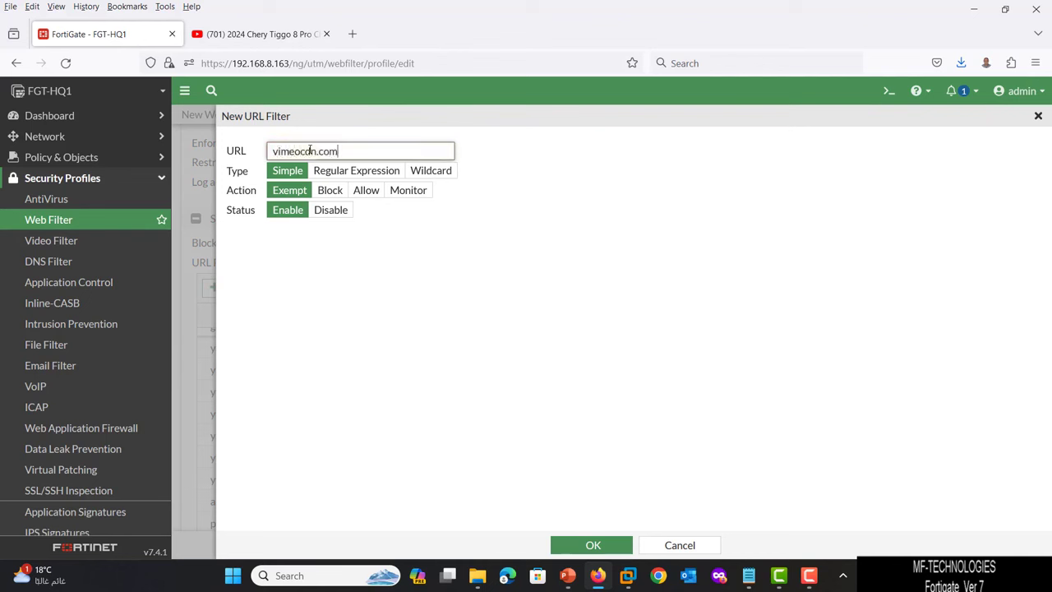
pyautogui.click(418, 171)
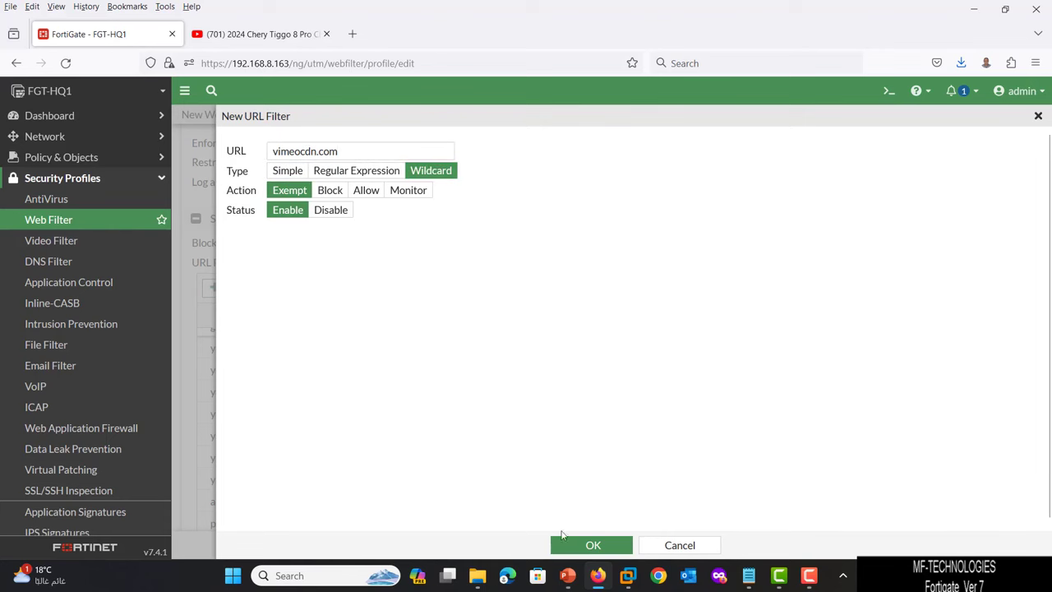
pyautogui.click(567, 542)
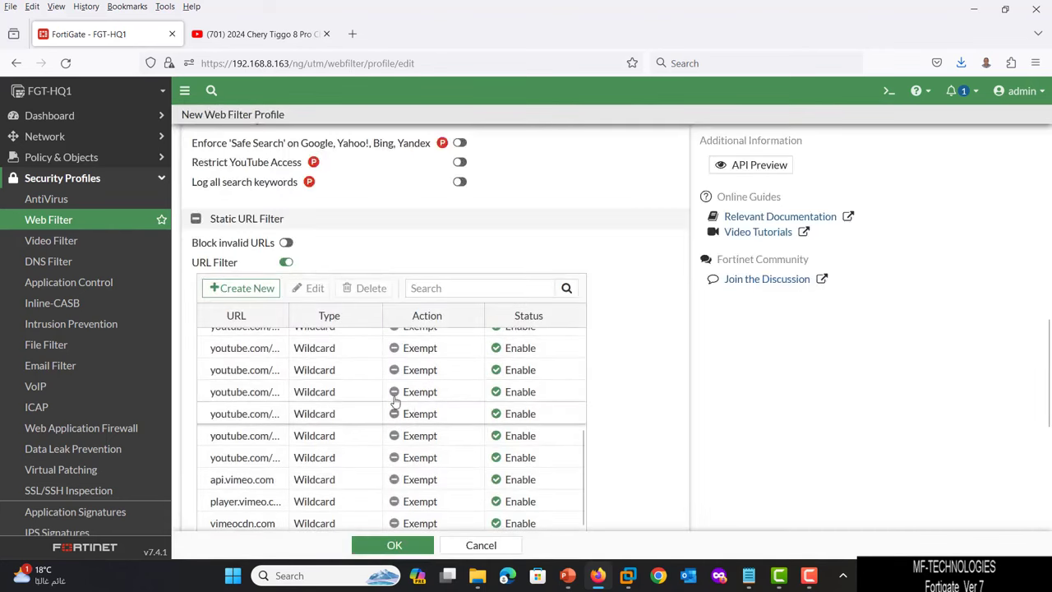
pyautogui.click(264, 296)
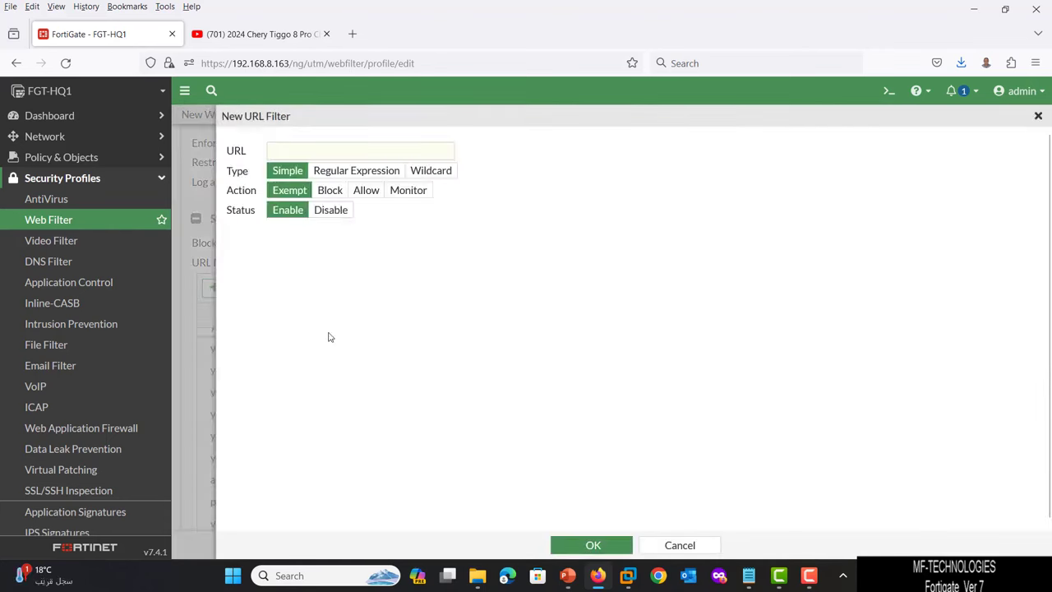
# - Add vimeo.com/_next/viewer as a Wildcard Exempt URL filter
pyautogui.click(339, 151)
pyautogui.write('v')
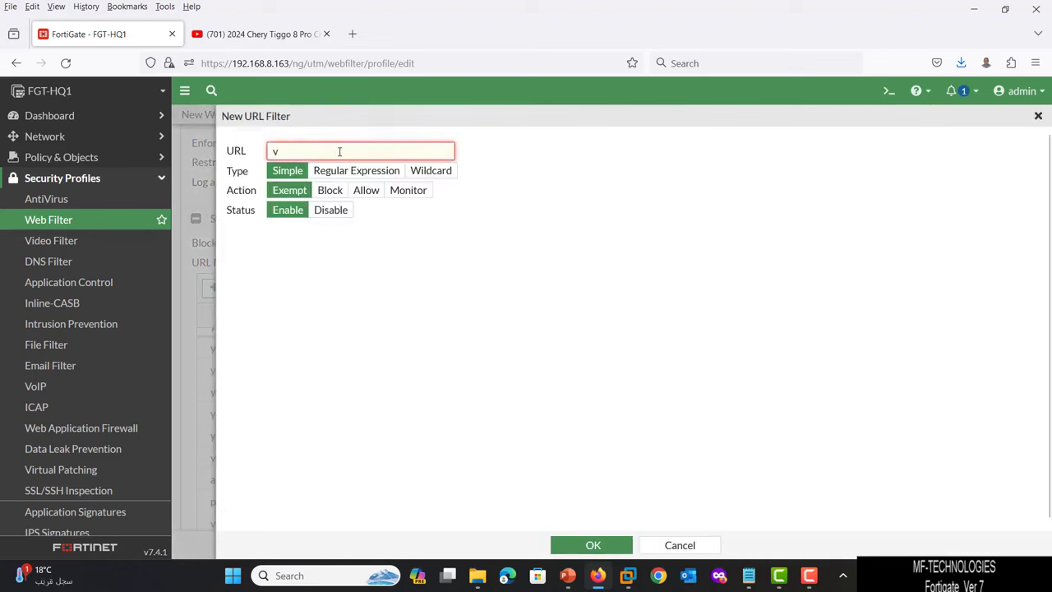
pyautogui.write('imeo')
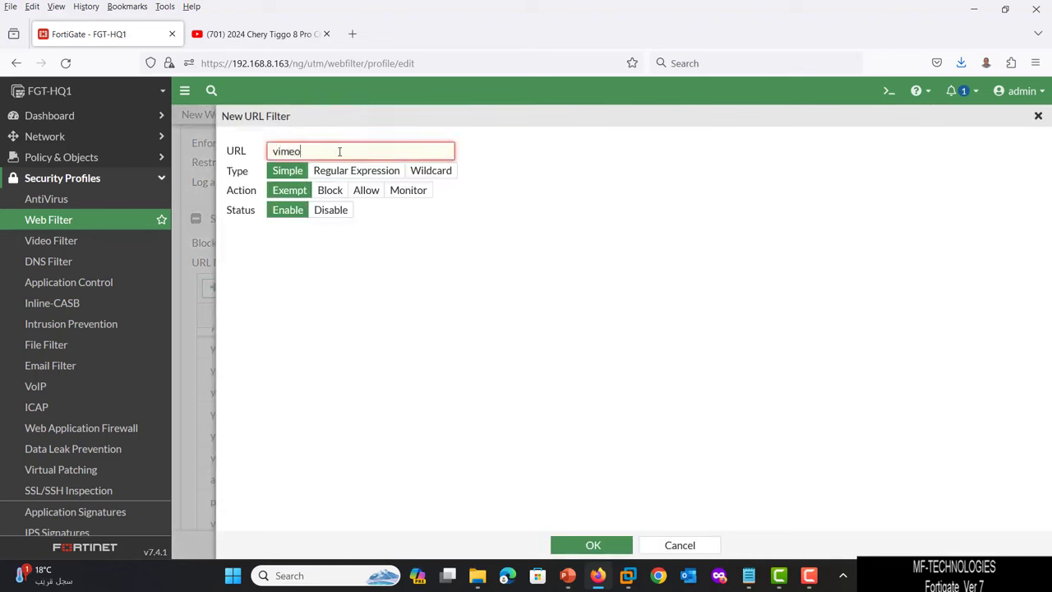
pyautogui.write('.com/_next/viewer')
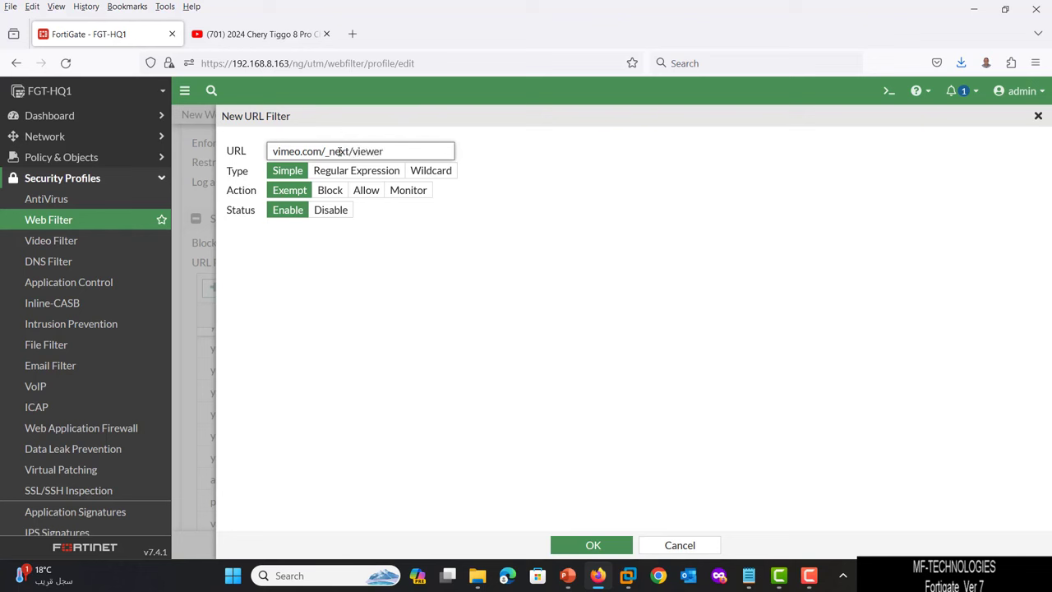
pyautogui.click(444, 170)
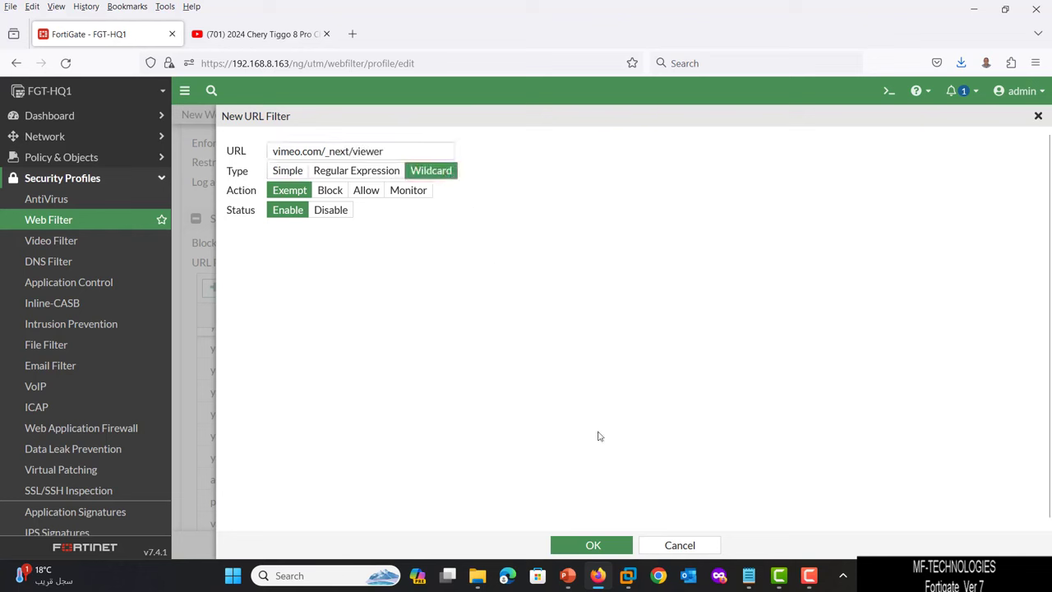
pyautogui.click(582, 544)
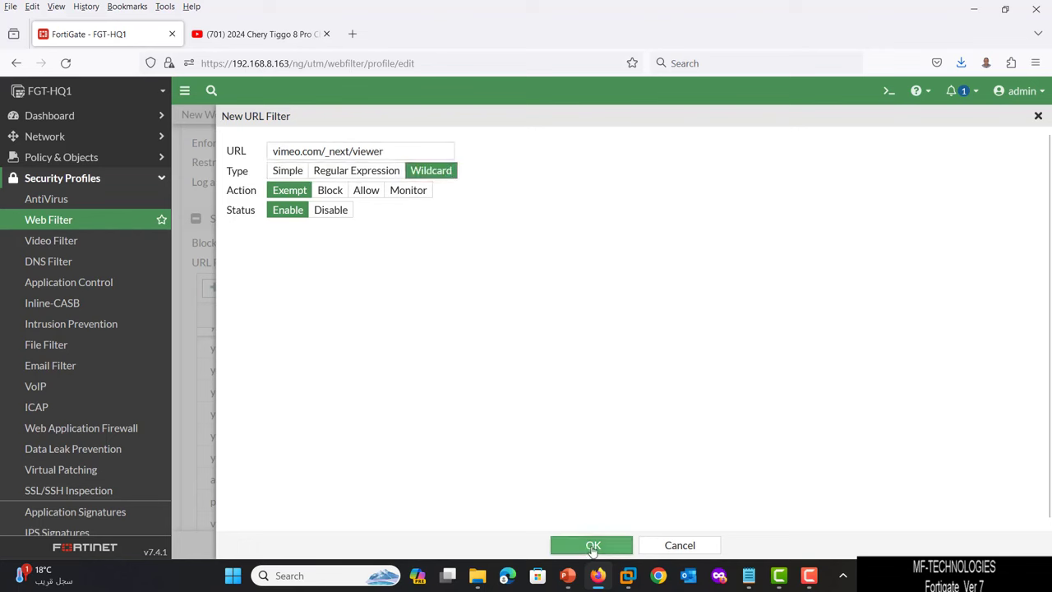
pyautogui.scroll(-2, 477, 460)
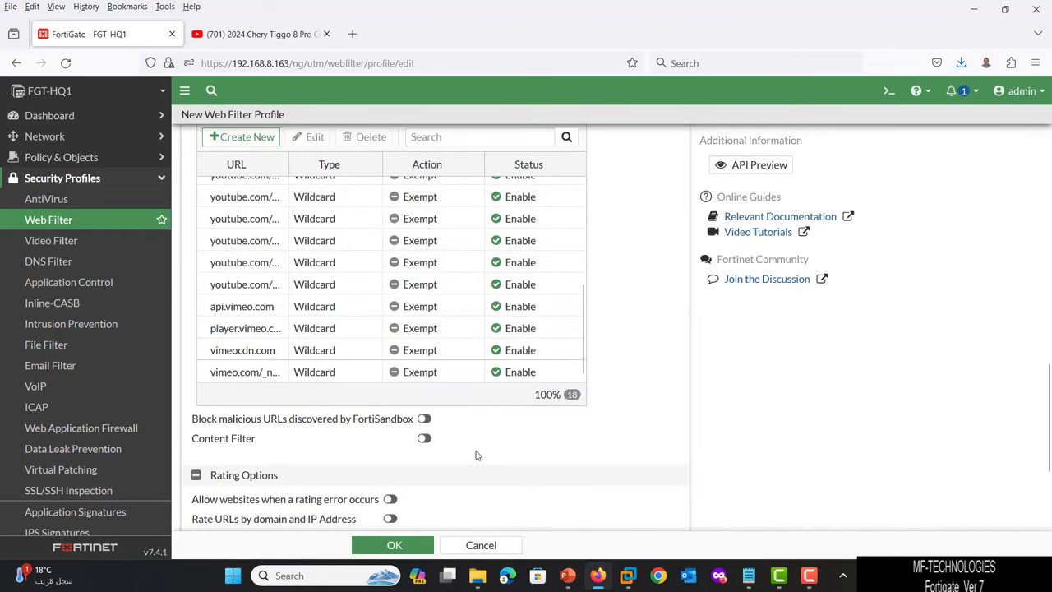
pyautogui.scroll(3, 408, 345)
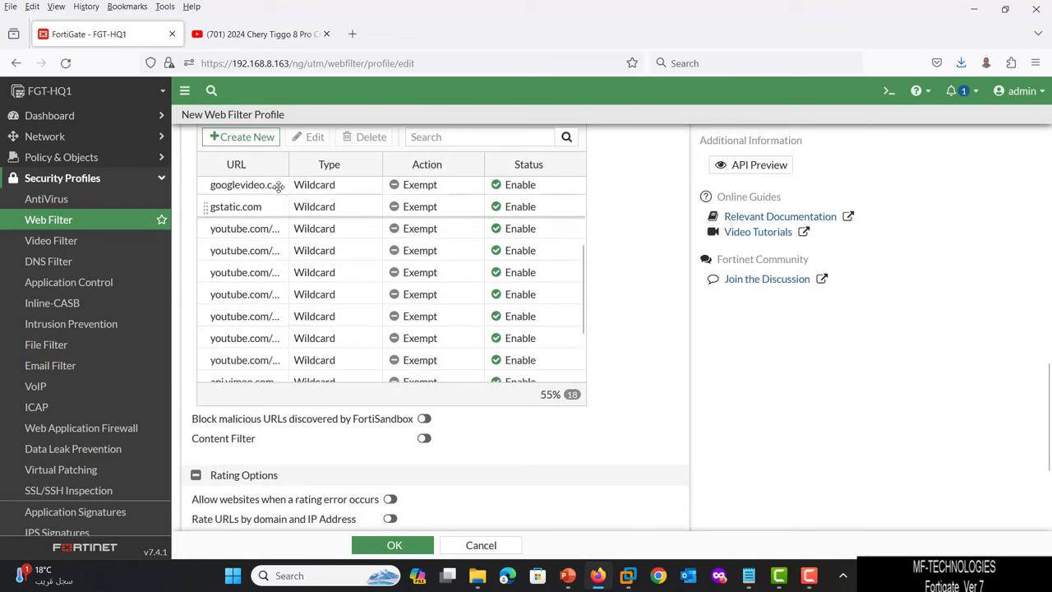
# - Add vimeo.com/fortinet as a Wildcard Exempt URL filter
pyautogui.click(260, 144)
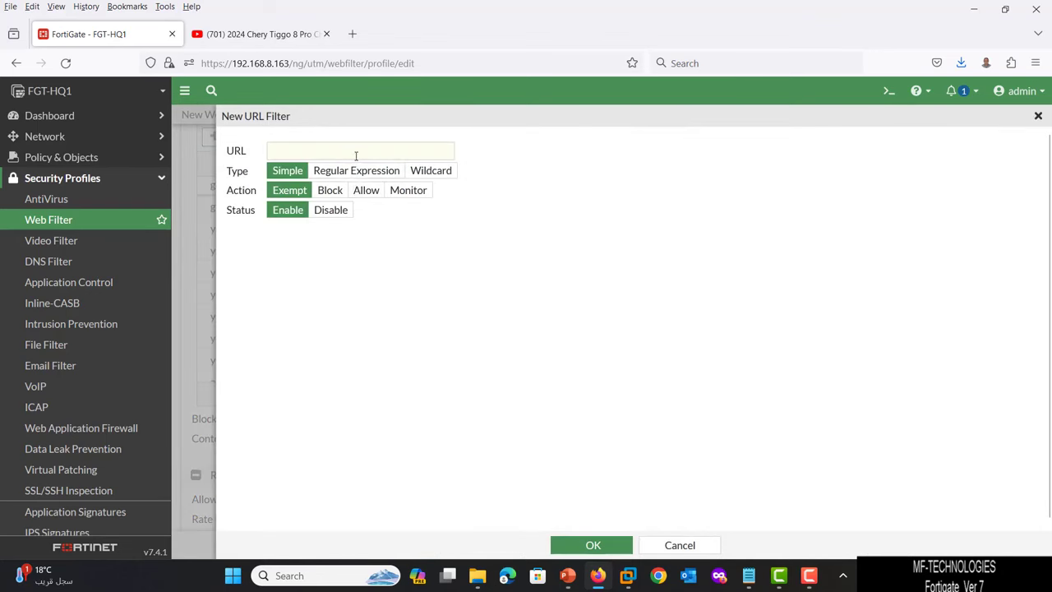
pyautogui.click(366, 156)
pyautogui.write('vim')
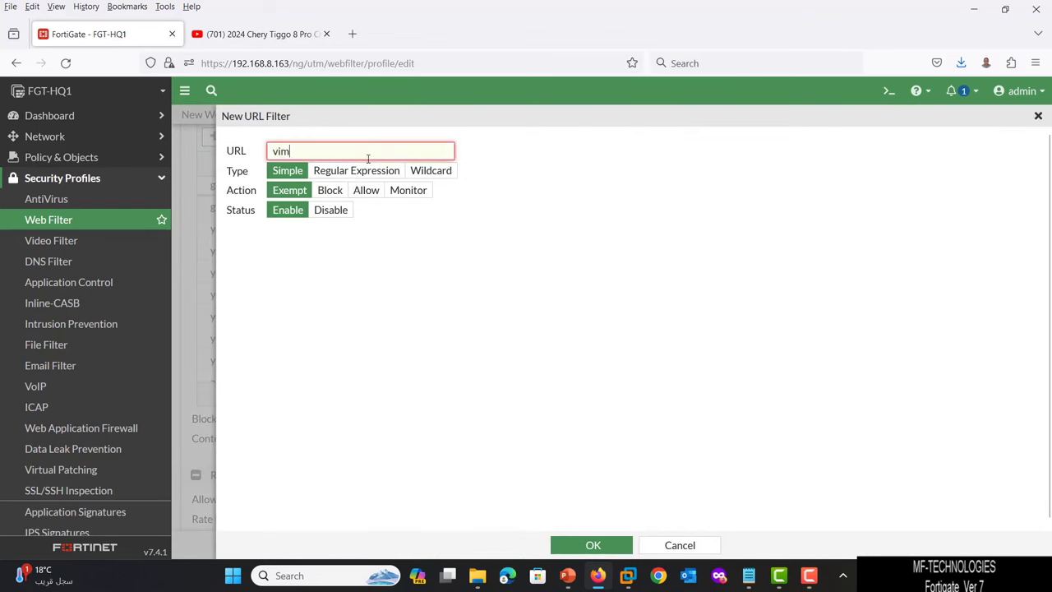
pyautogui.write('eo.com/fortinet')
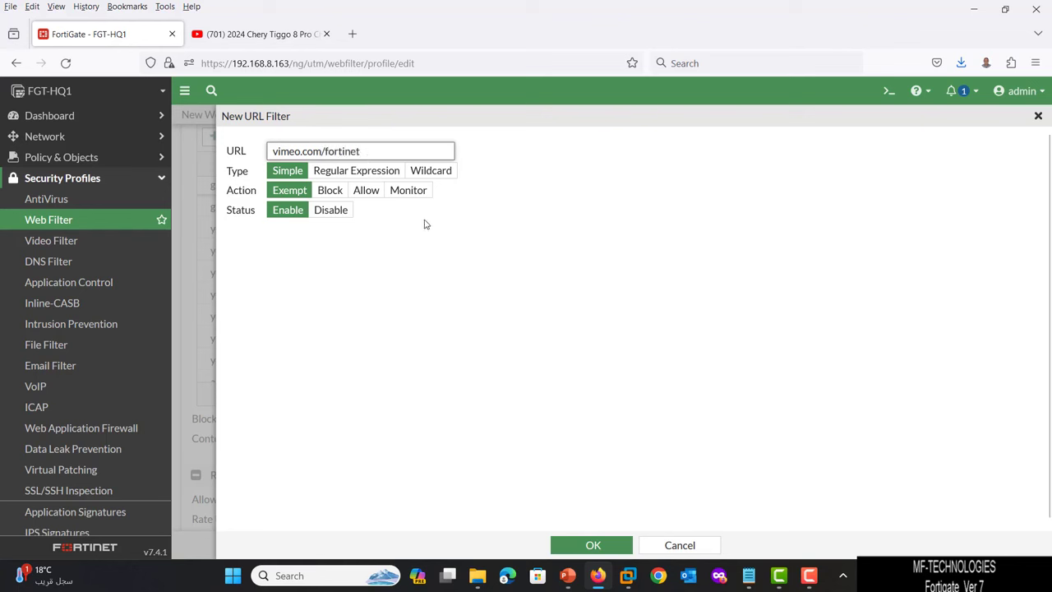
pyautogui.click(444, 171)
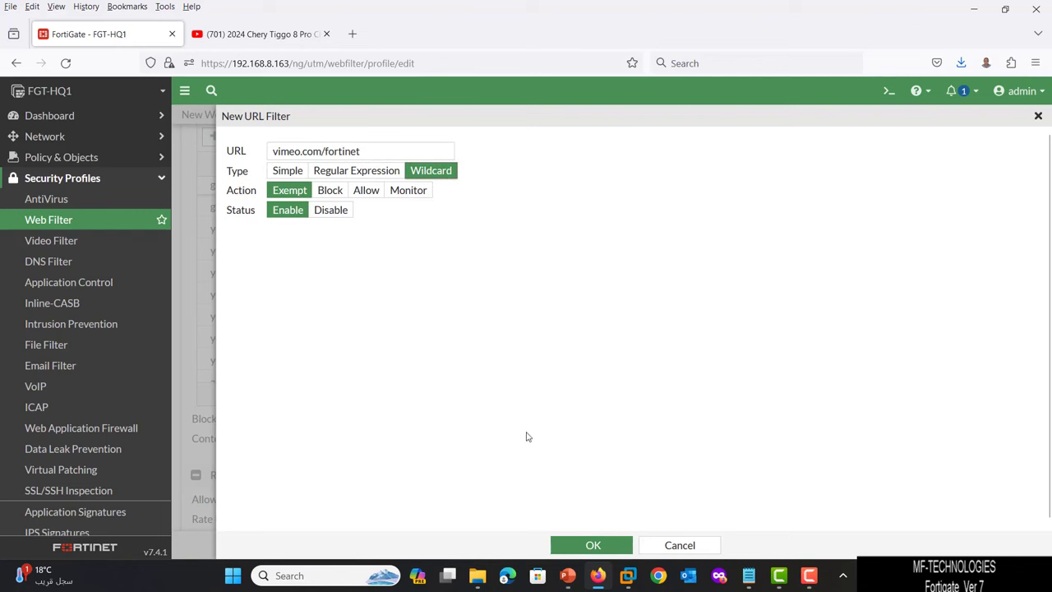
pyautogui.click(580, 542)
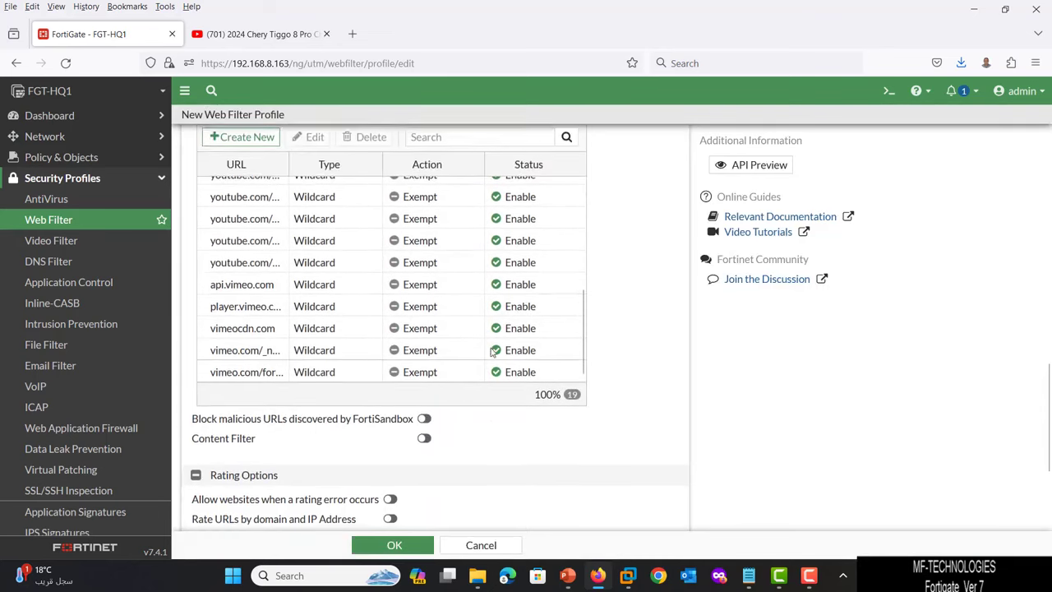
# - Bring the PowerPoint slide deck to the front
pyautogui.scroll(2, 491, 350)
pyautogui.moveTo(571, 579)
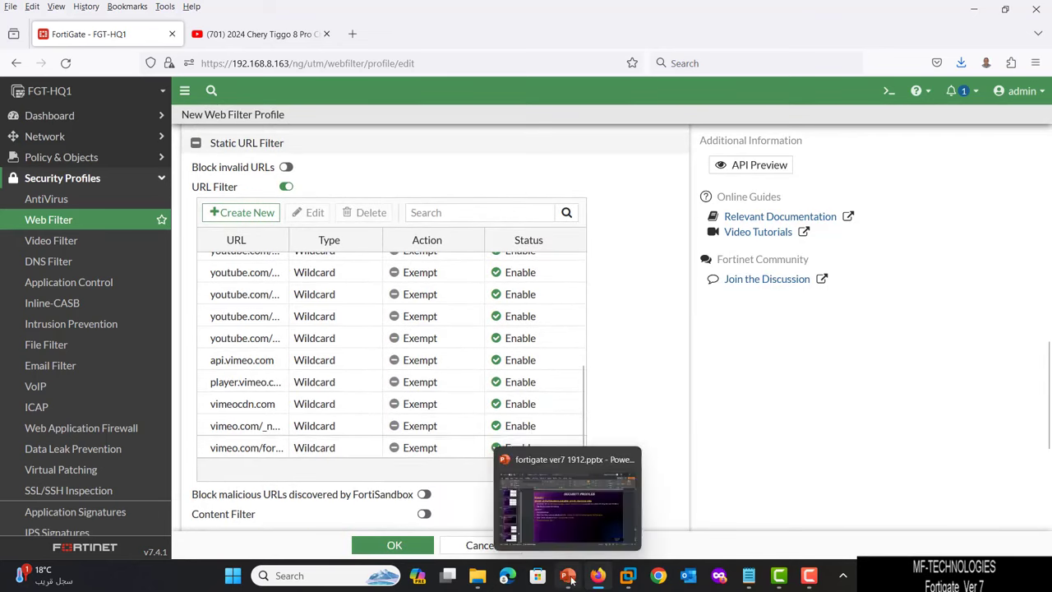
pyautogui.click(556, 512)
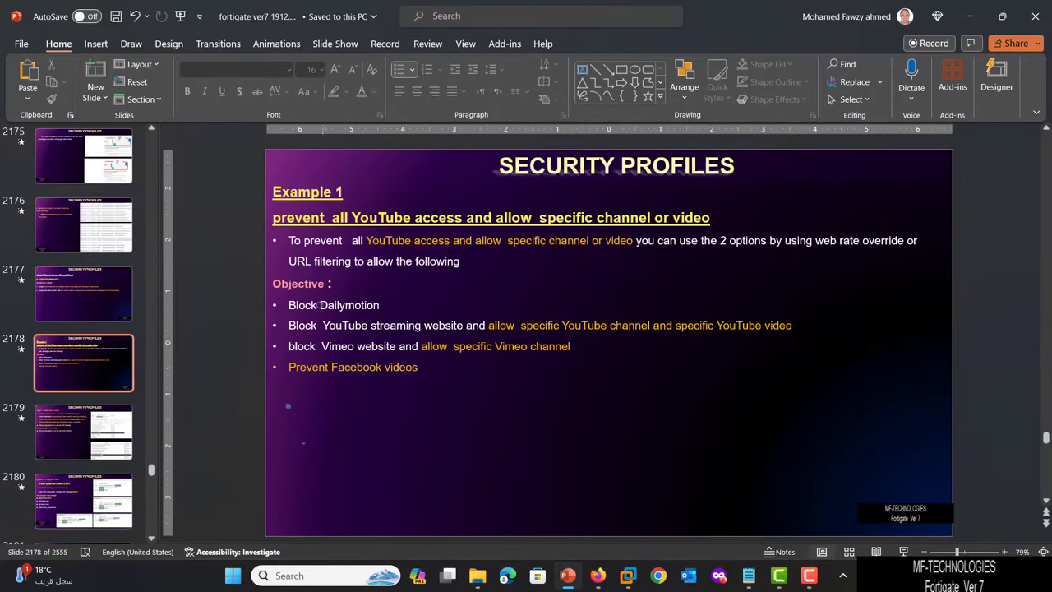
# - Replace 'Prevent' with 'block' in the Facebook objective and in the slide heading
pyautogui.doubleClick(289, 369)
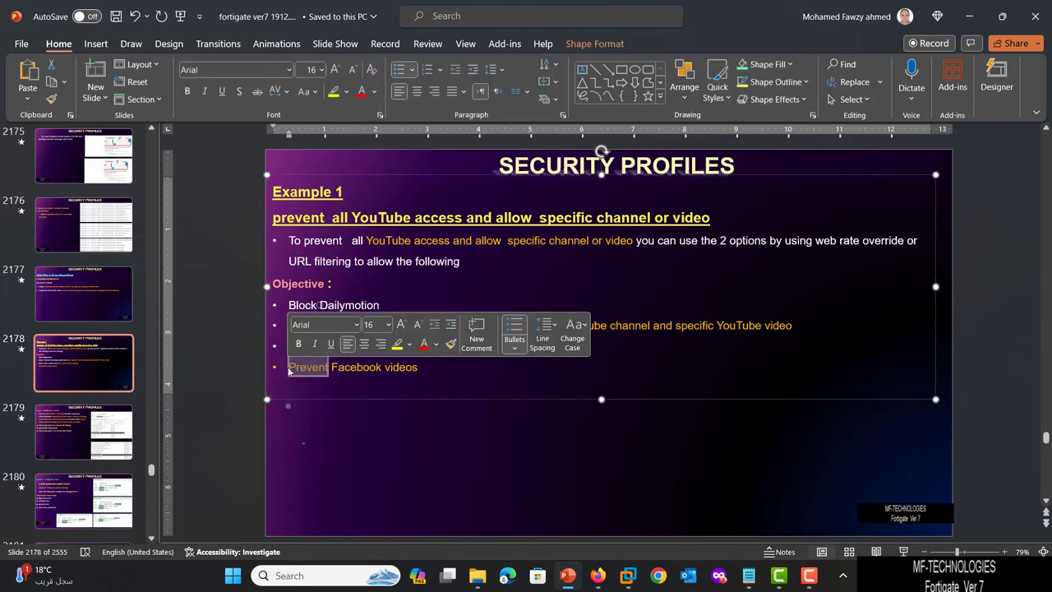
pyautogui.write('block')
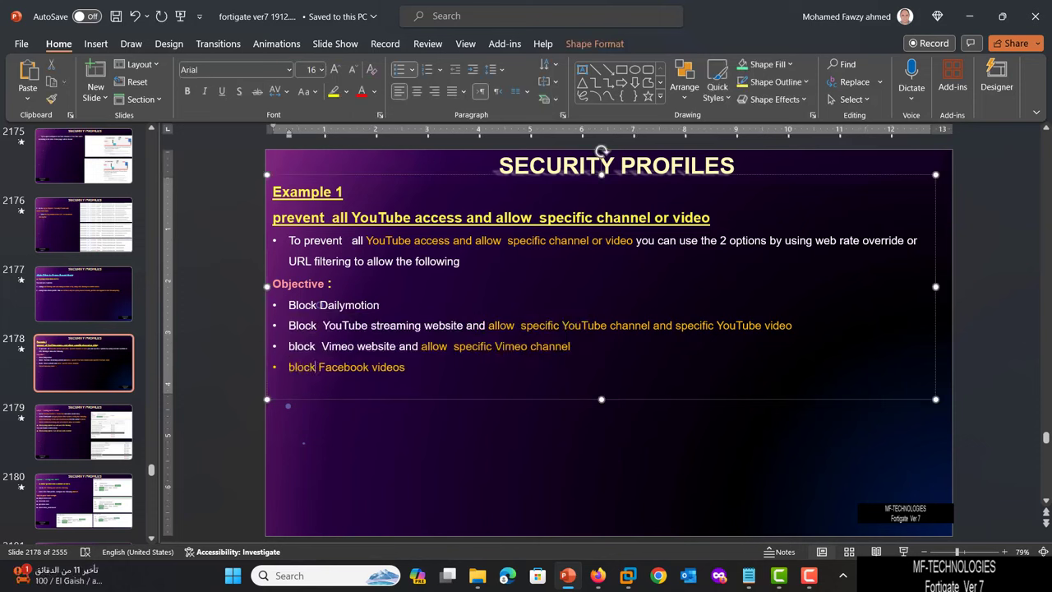
pyautogui.doubleClick(275, 217)
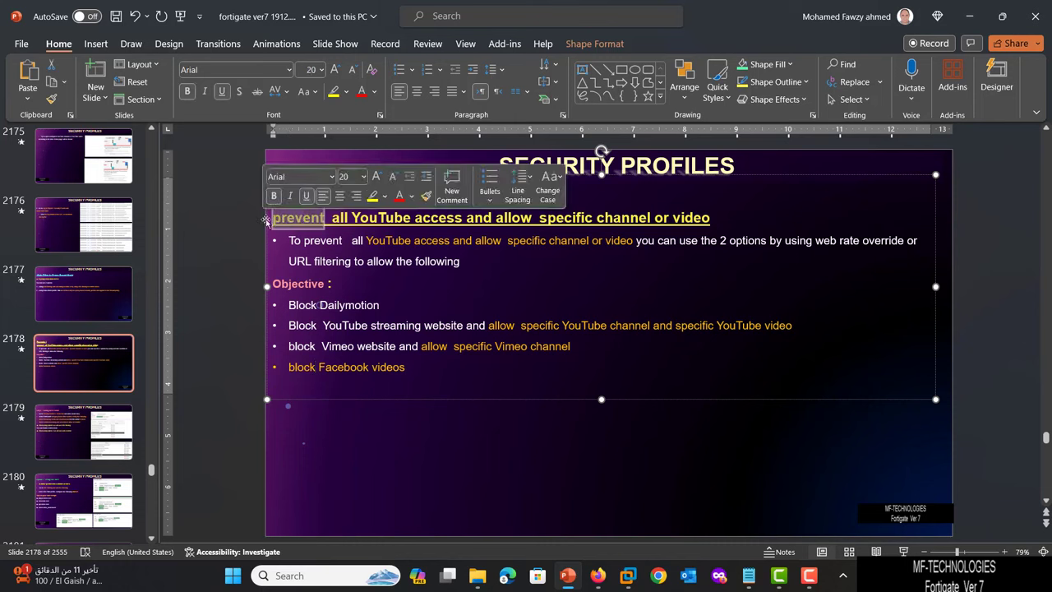
pyautogui.write('block')
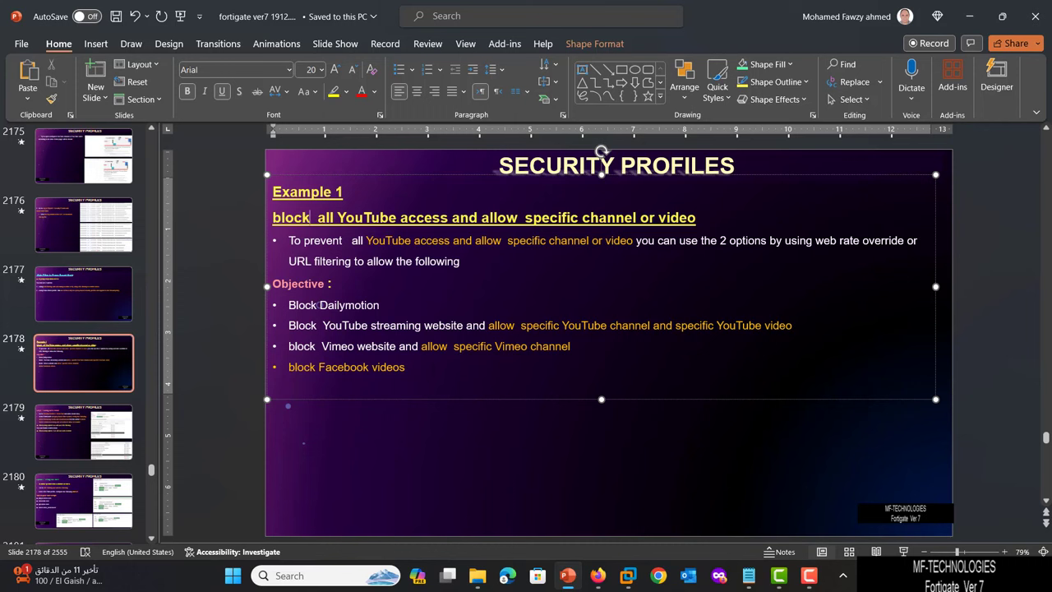
# - Back in FortiGate, select the Social Networking category in the FortiGuard category list
pyautogui.hotkey('alt', 'Tab')
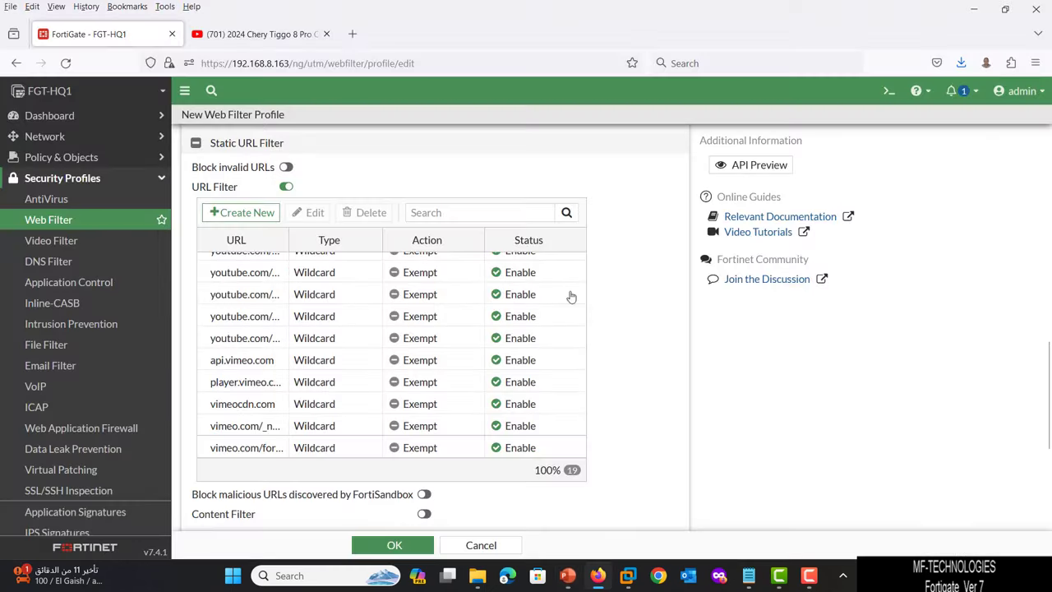
pyautogui.scroll(4, 658, 292)
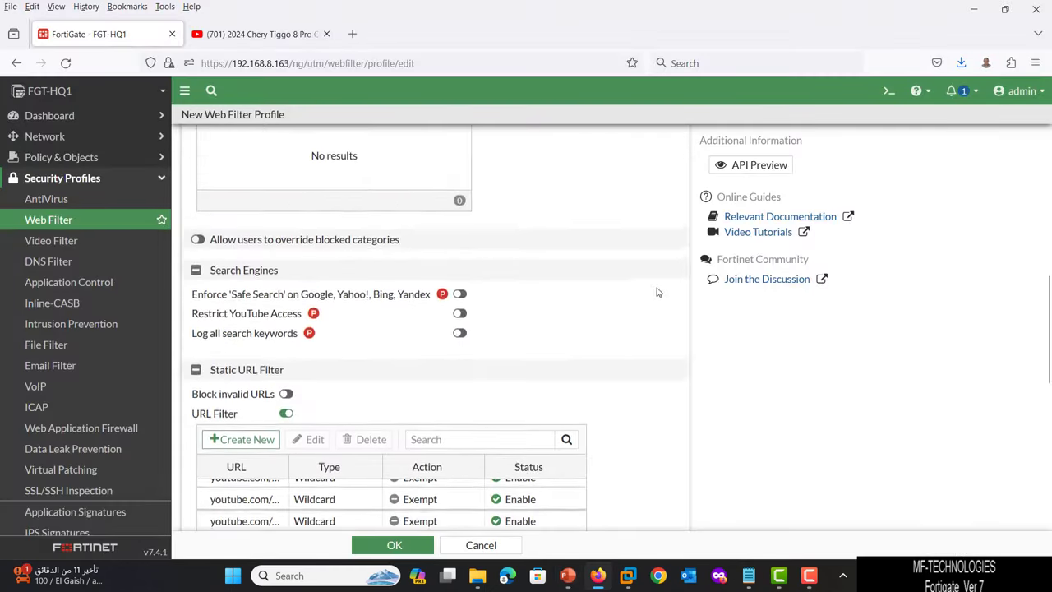
pyautogui.scroll(5, 634, 284)
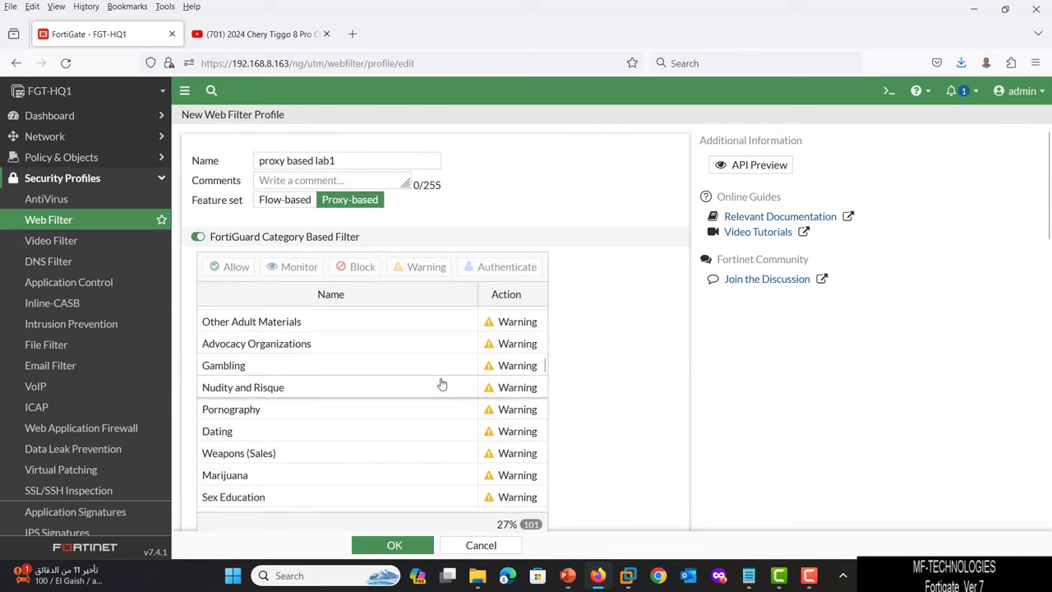
pyautogui.scroll(2, 439, 383)
pyautogui.scroll(-5, 441, 383)
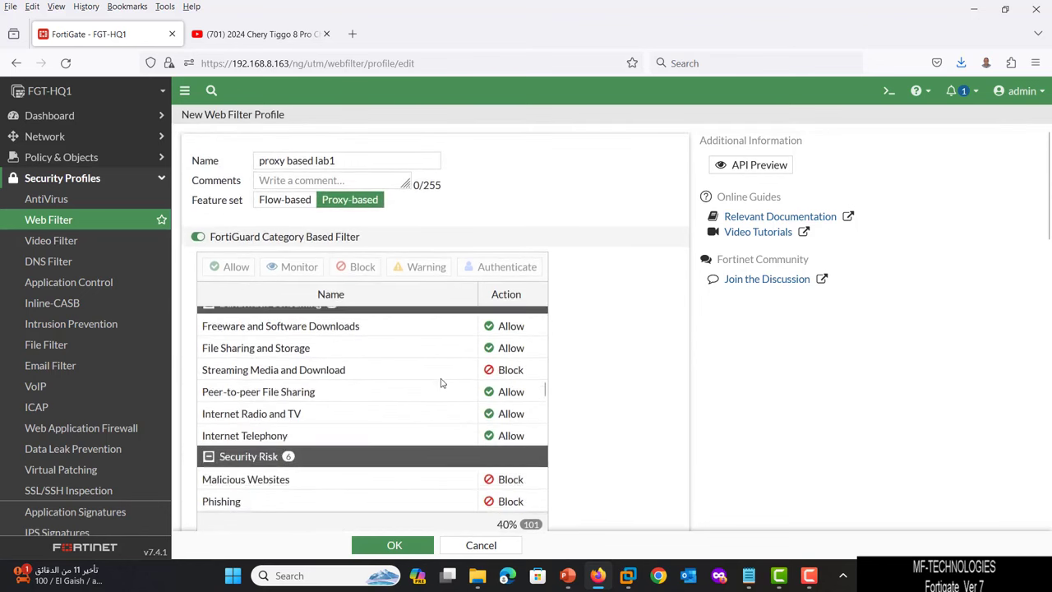
pyautogui.scroll(-3, 441, 383)
pyautogui.scroll(-2, 438, 385)
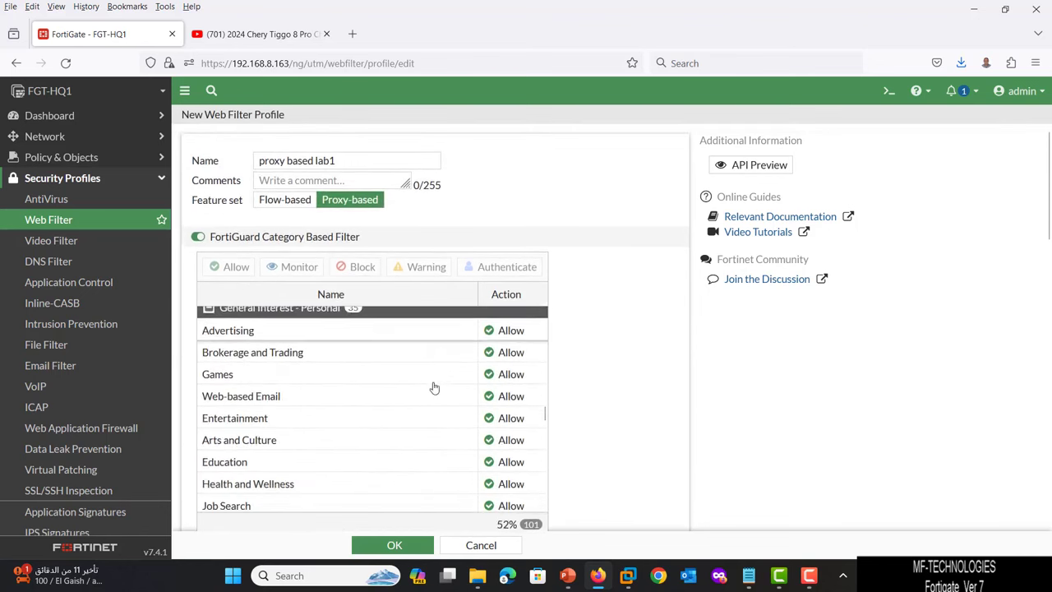
pyautogui.scroll(-2, 436, 386)
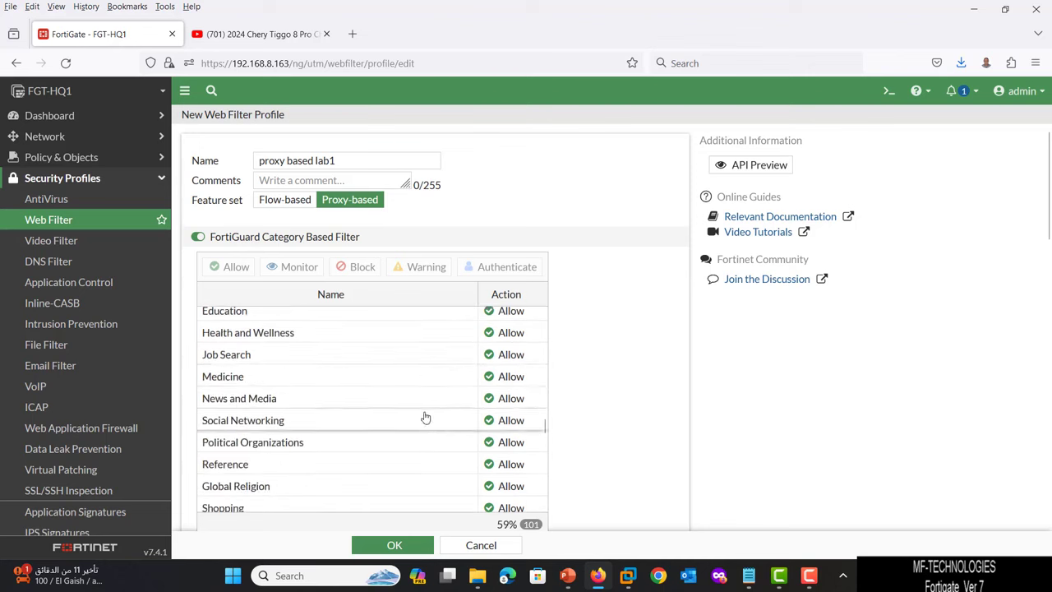
pyautogui.click(425, 420)
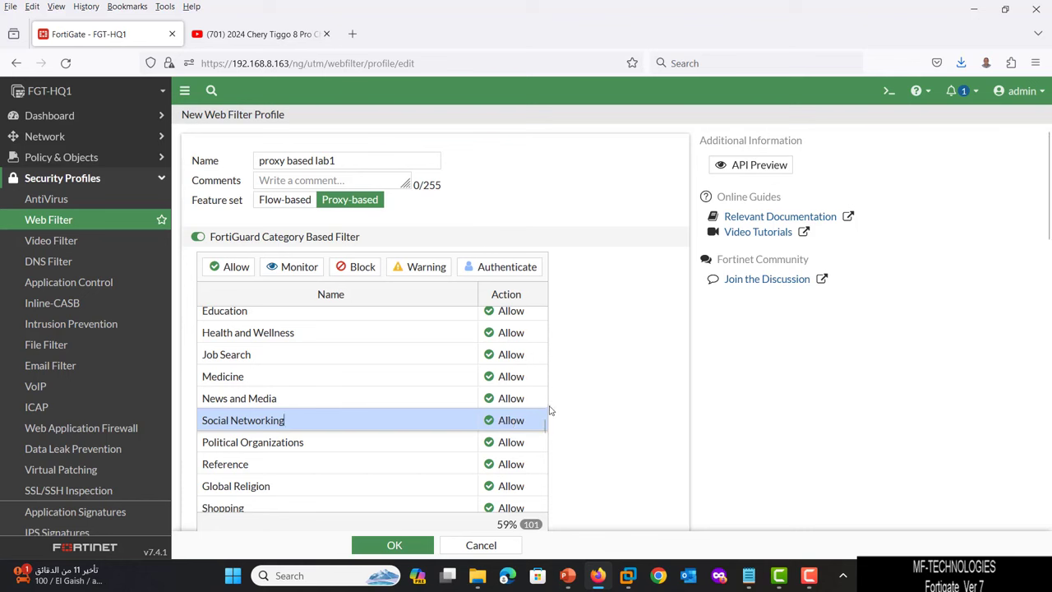
# - Start a new entry in the Static URL Filter list
pyautogui.scroll(-5, 575, 399)
pyautogui.scroll(-3, 571, 403)
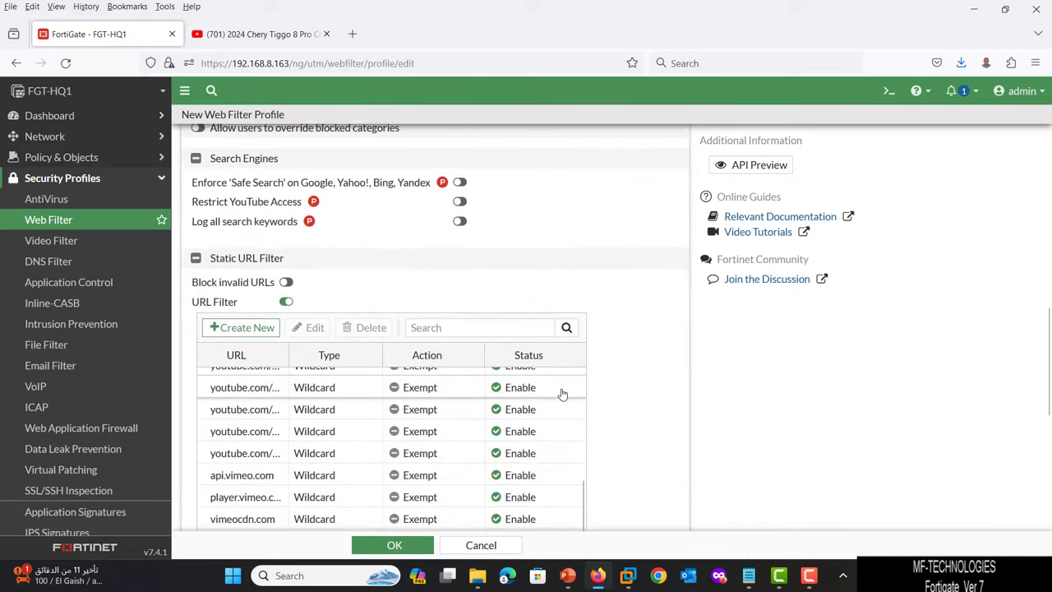
pyautogui.click(238, 327)
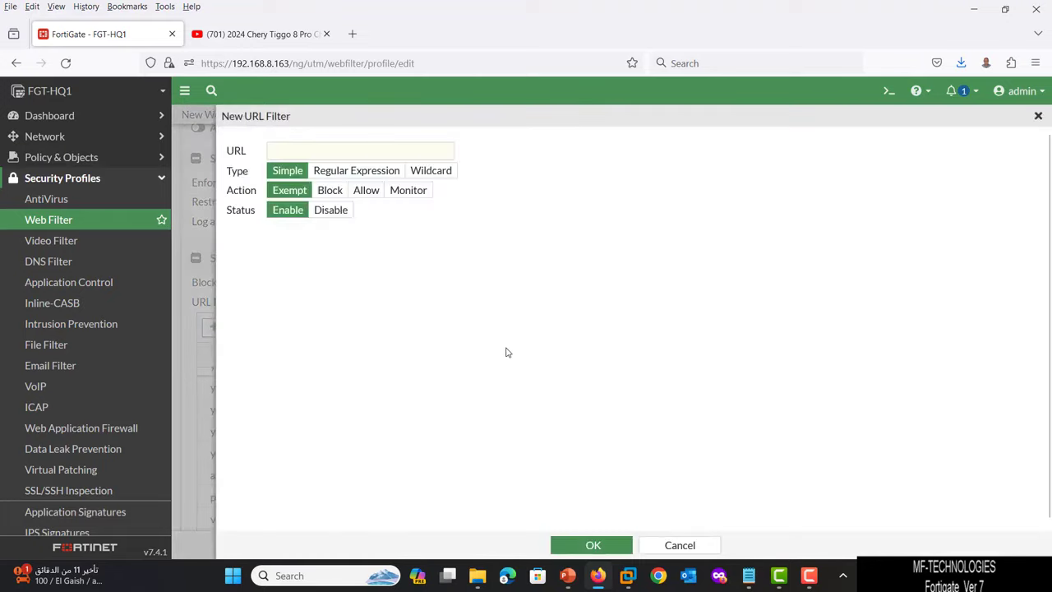
# - Enter video-hbe1-1.xx.fbcdn.net with Block action, checking the reference slide for the address
pyautogui.click(332, 194)
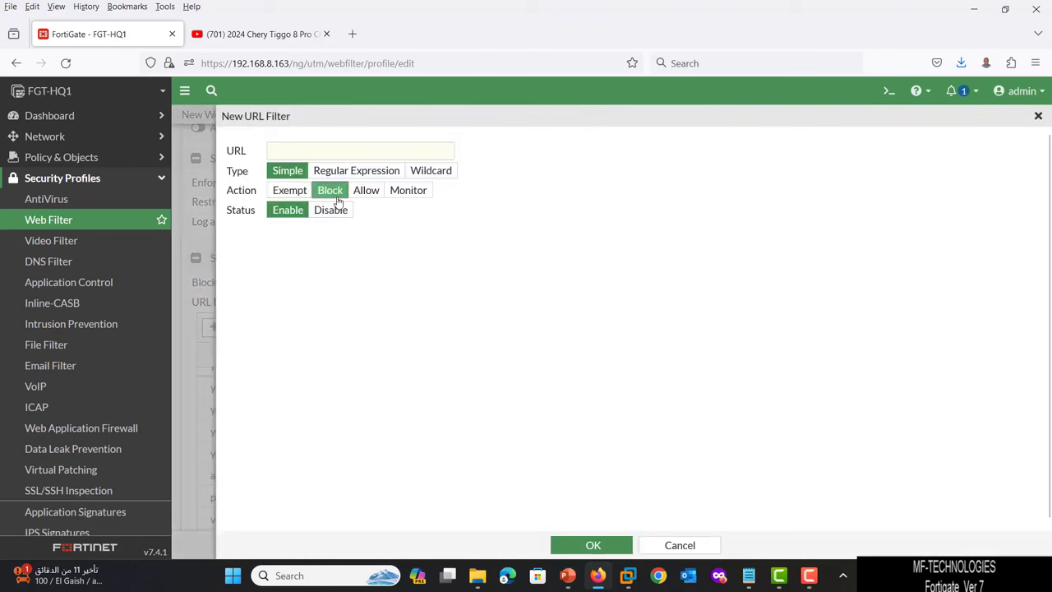
pyautogui.click(341, 150)
pyautogui.write('vi')
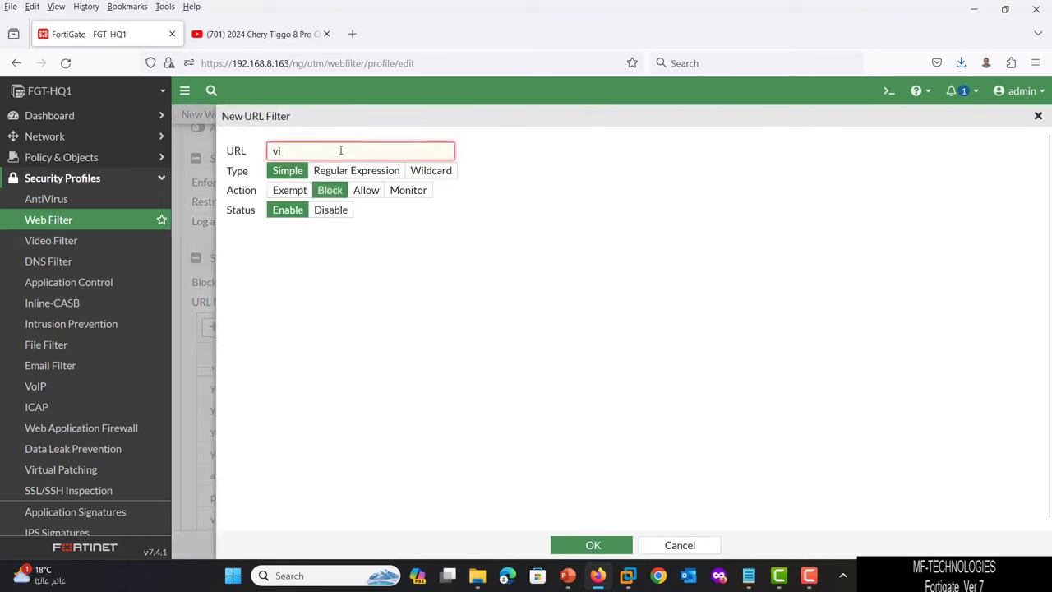
pyautogui.write('deo')
pyautogui.click(568, 574)
pyautogui.scroll(-2, 601, 155)
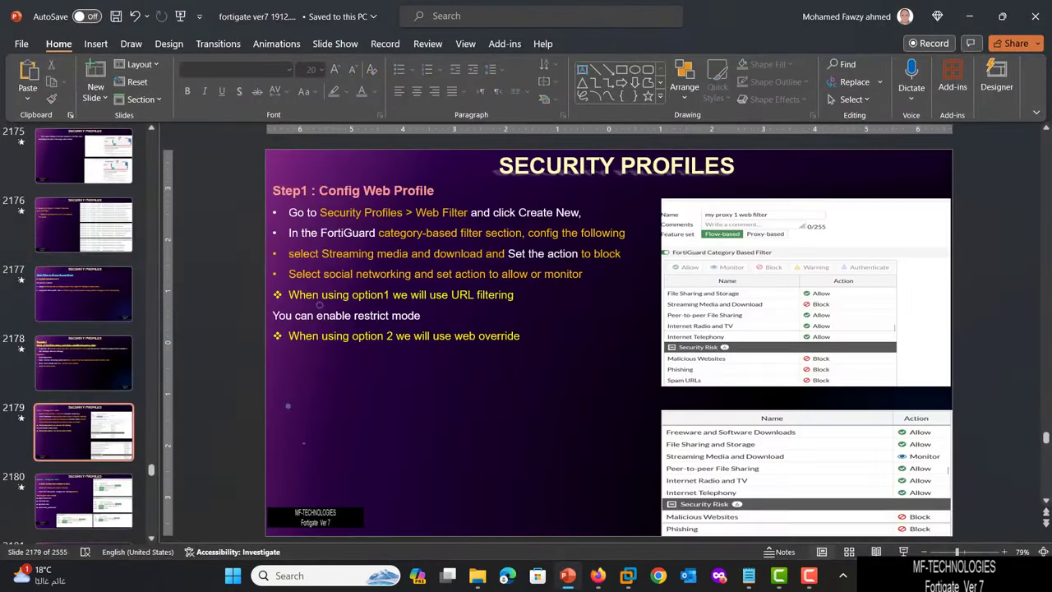
pyautogui.scroll(-4, 463, 348)
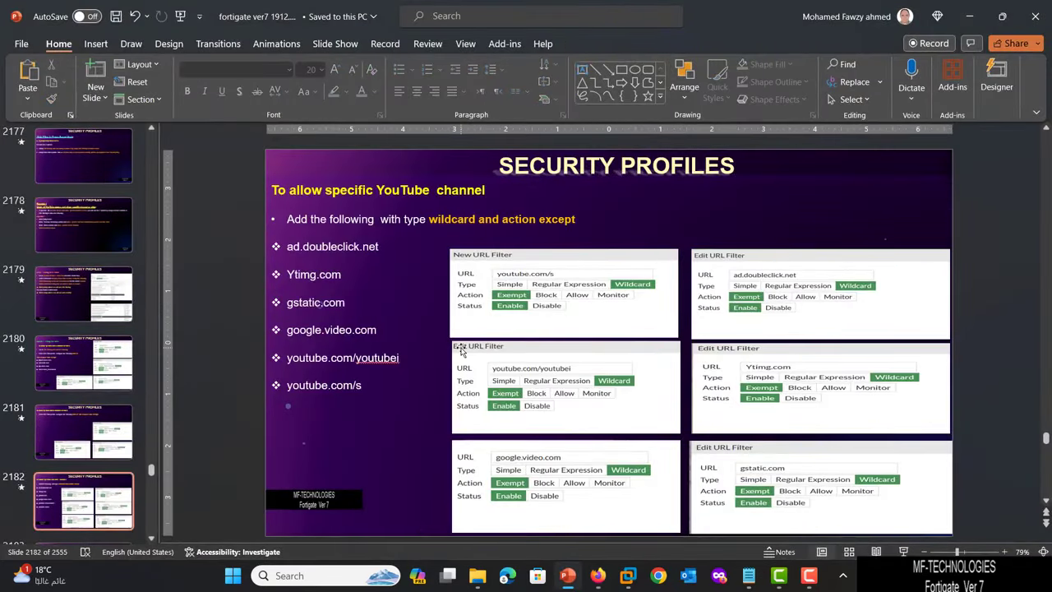
pyautogui.scroll(-2, 463, 349)
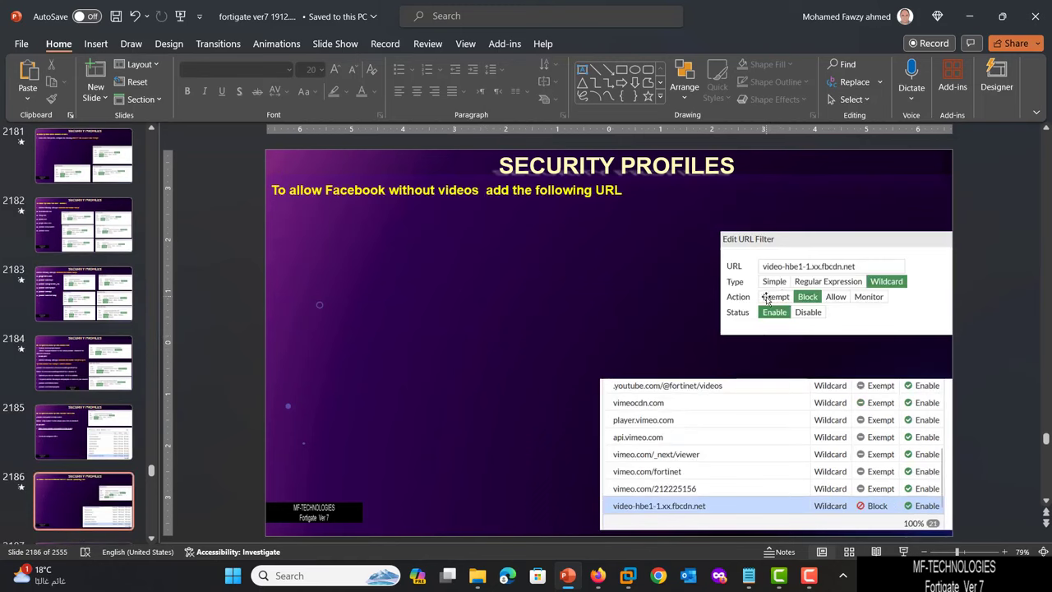
pyautogui.click(970, 15)
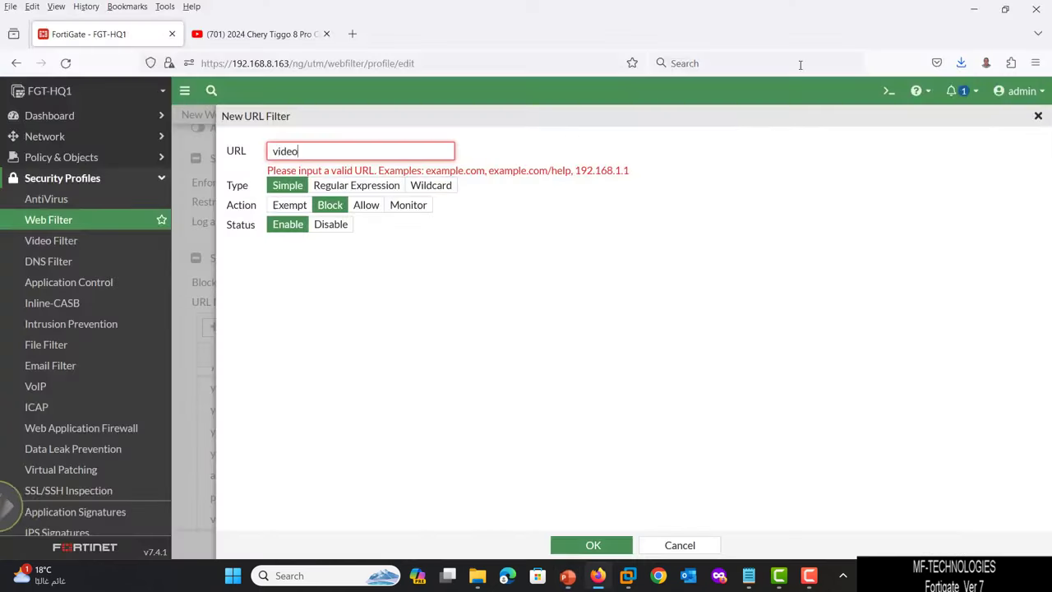
pyautogui.write('-')
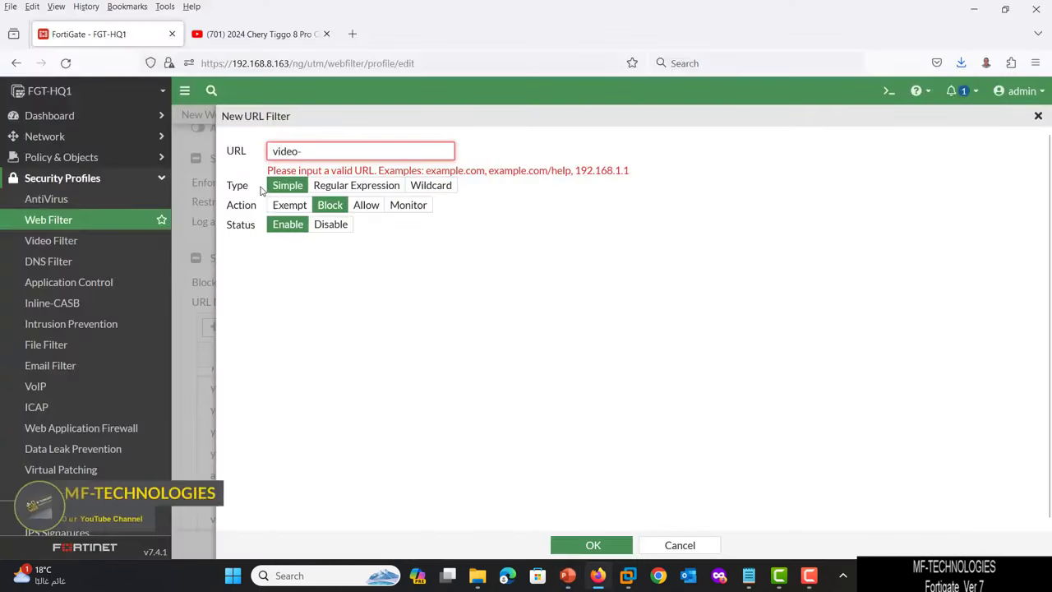
pyautogui.write('hb')
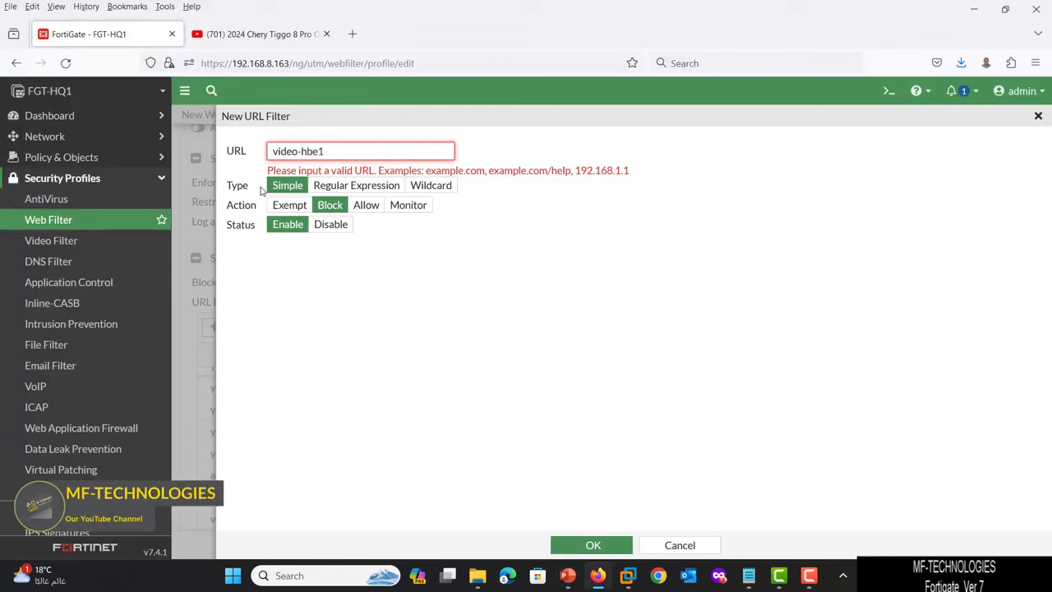
pyautogui.write('e1-1')
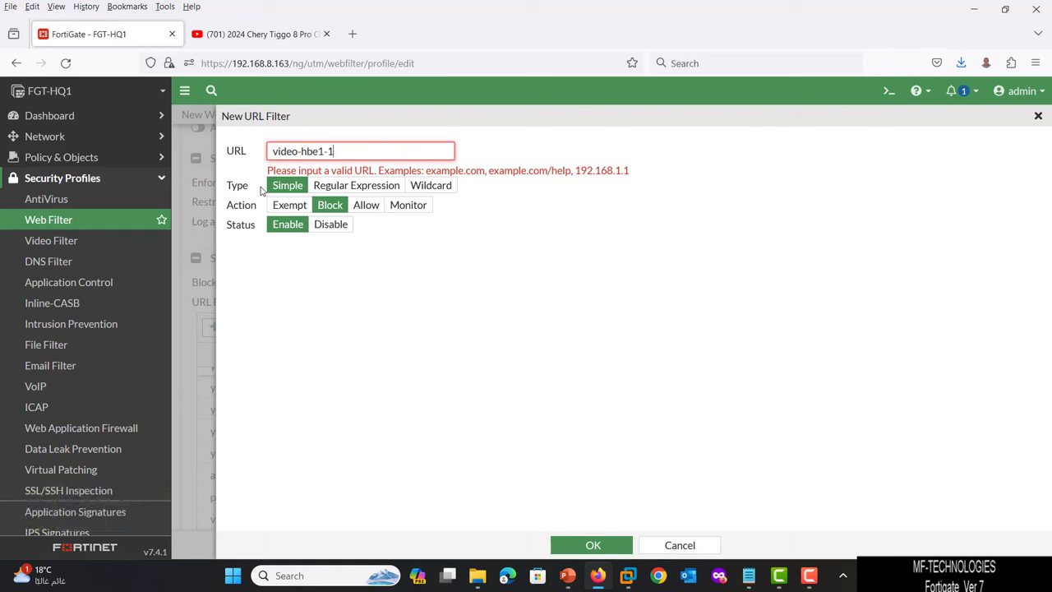
pyautogui.write('.xx')
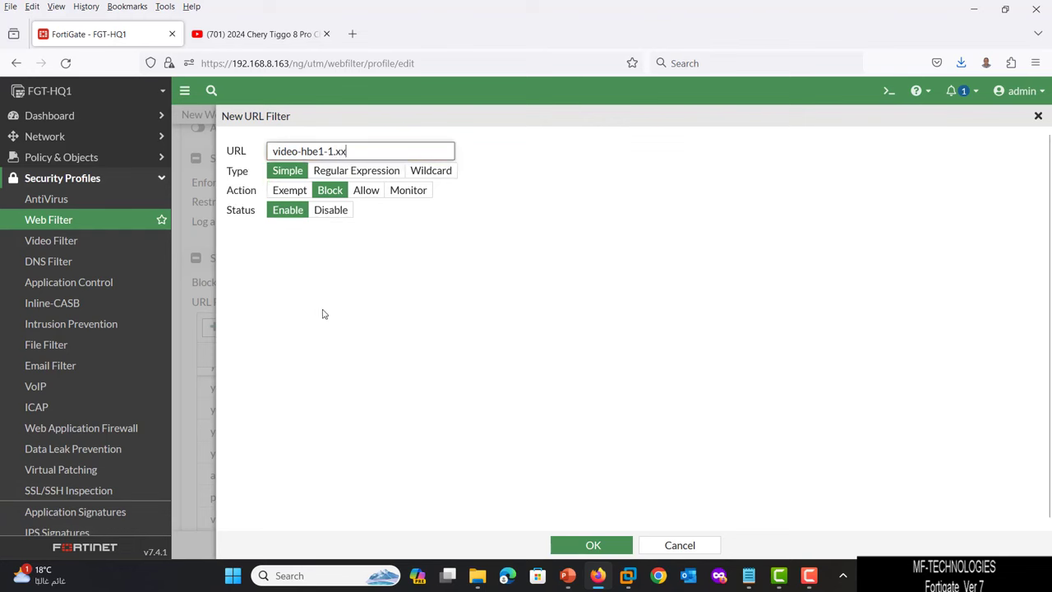
pyautogui.click(567, 576)
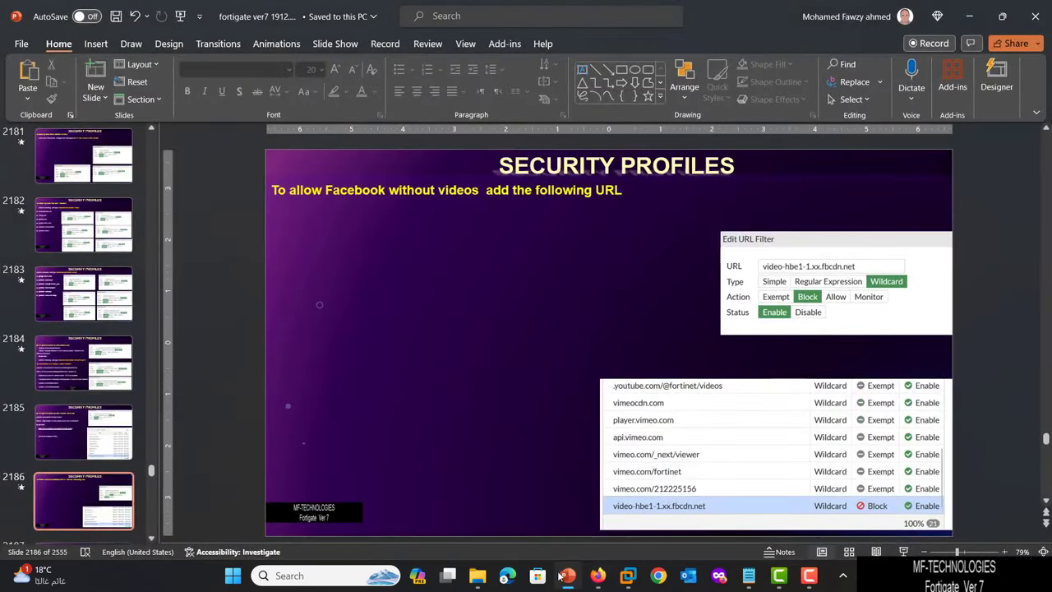
pyautogui.click(565, 575)
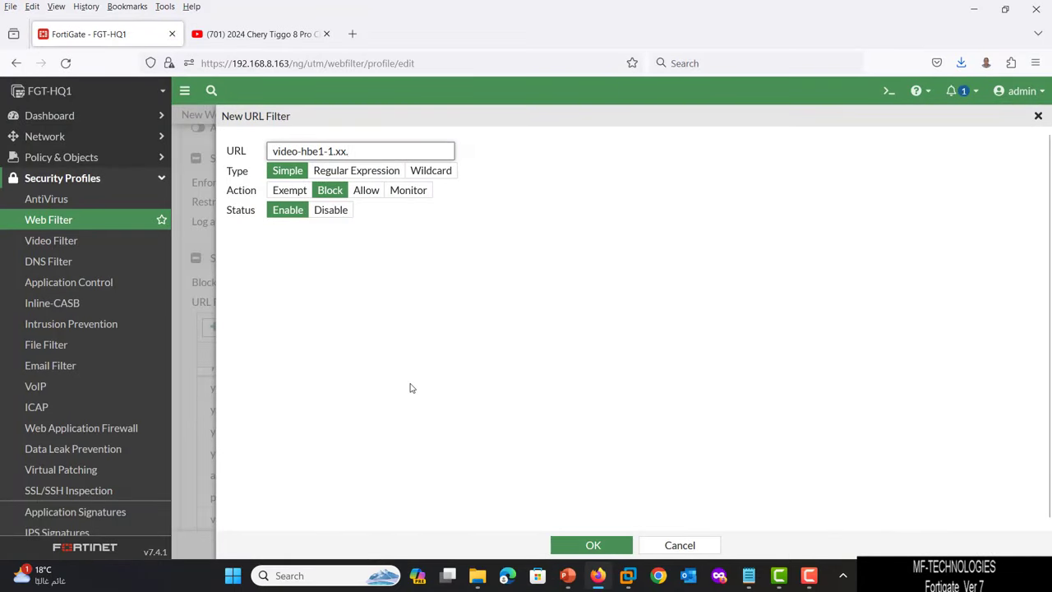
pyautogui.write('fbcdn.net')
# - Copy the video-hbe1-1.xx.fbcdn.net URL to the clipboard
pyautogui.moveTo(566, 584)
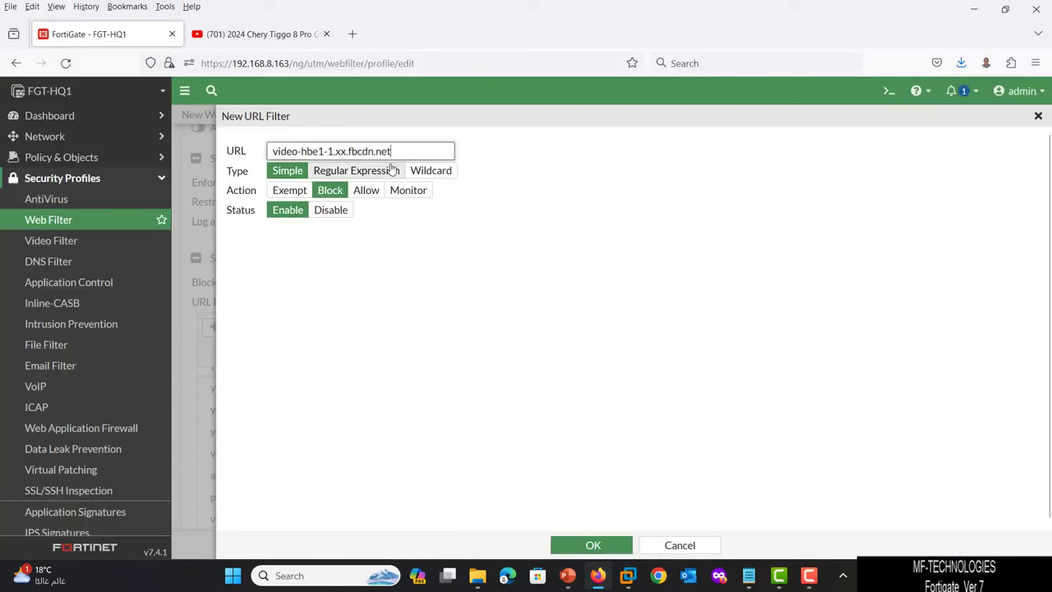
pyautogui.doubleClick(383, 151)
pyautogui.hotkey('ctrl', 'a')
pyautogui.rightClick(387, 152)
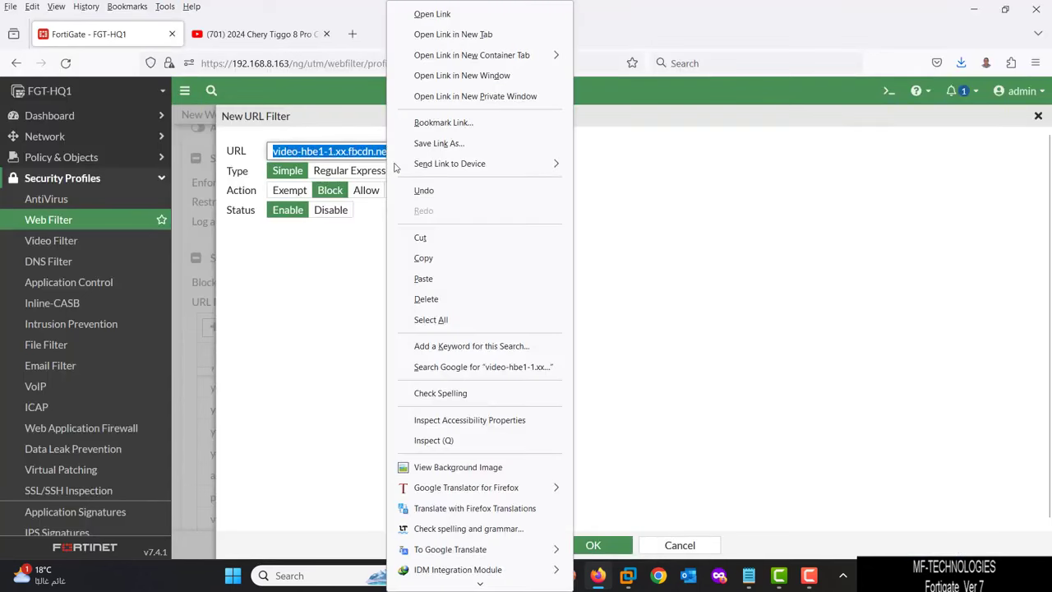
pyautogui.click(423, 258)
# - Paste video-hbe1-1.xx.fbcdn.net on a new line under the Facebook slide heading
pyautogui.click(568, 576)
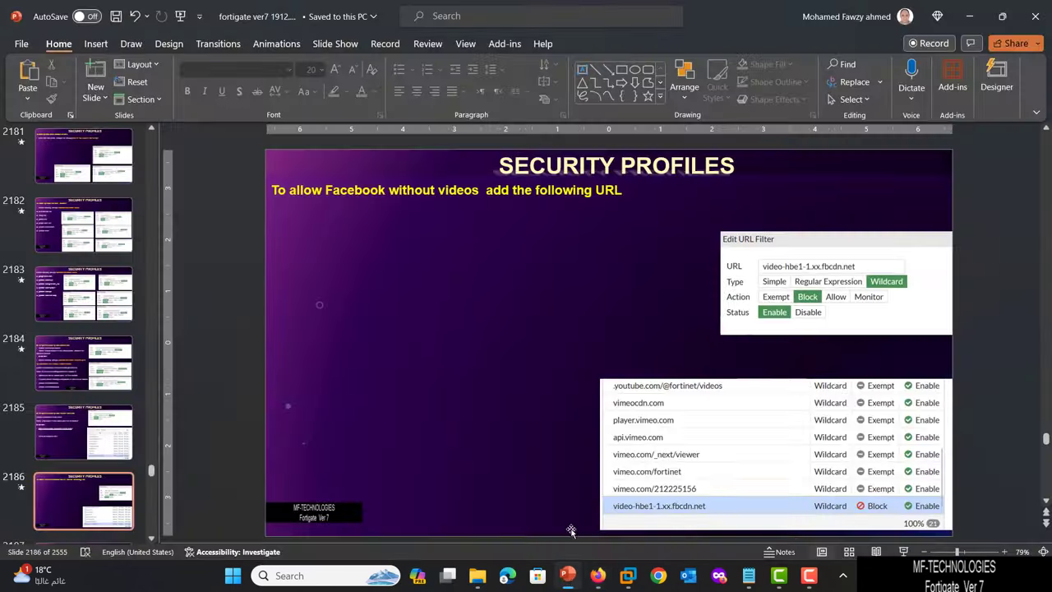
pyautogui.click(350, 238)
pyautogui.write('.')
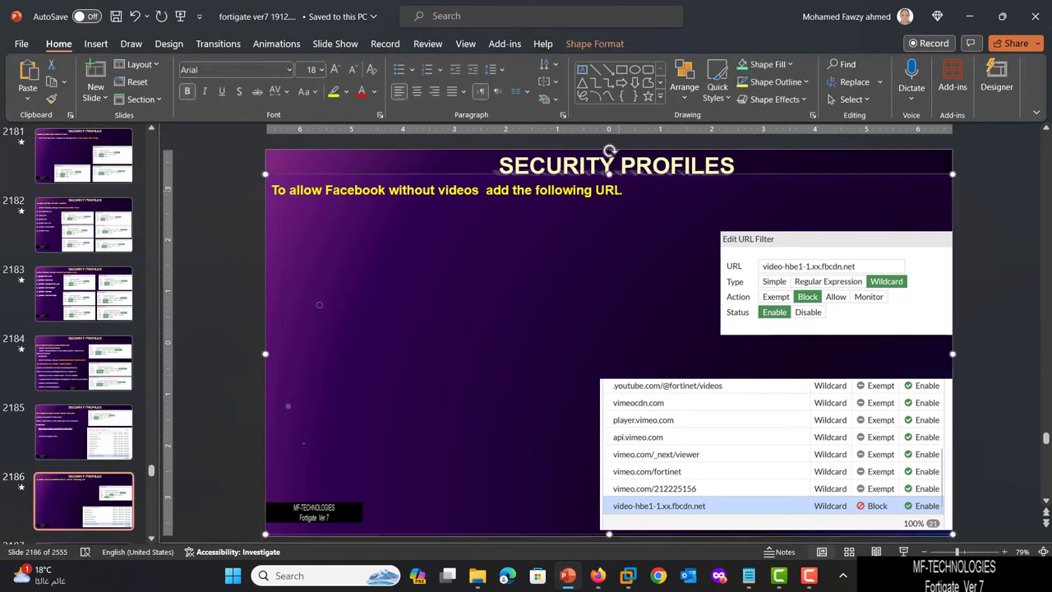
pyautogui.press('BackSpace')
pyautogui.press('Return')
pyautogui.press('Return')
pyautogui.press('Return')
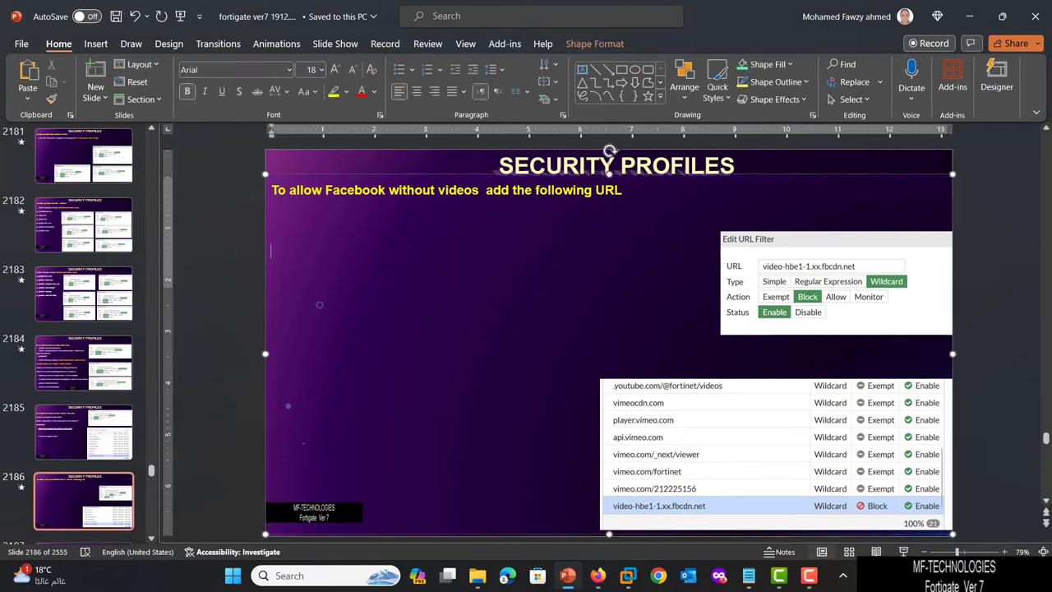
pyautogui.rightClick(289, 280)
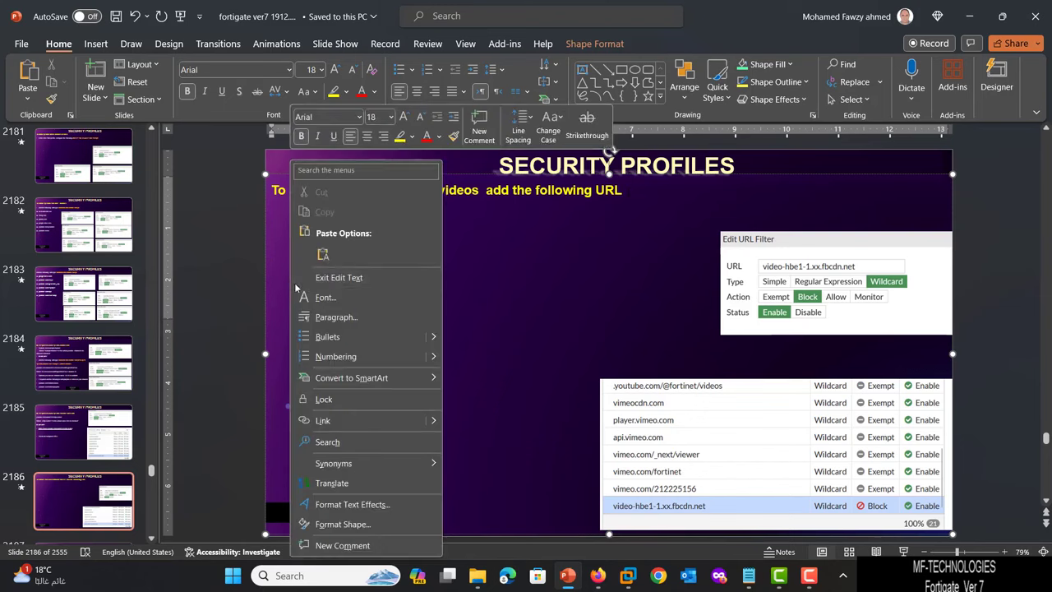
pyautogui.click(325, 258)
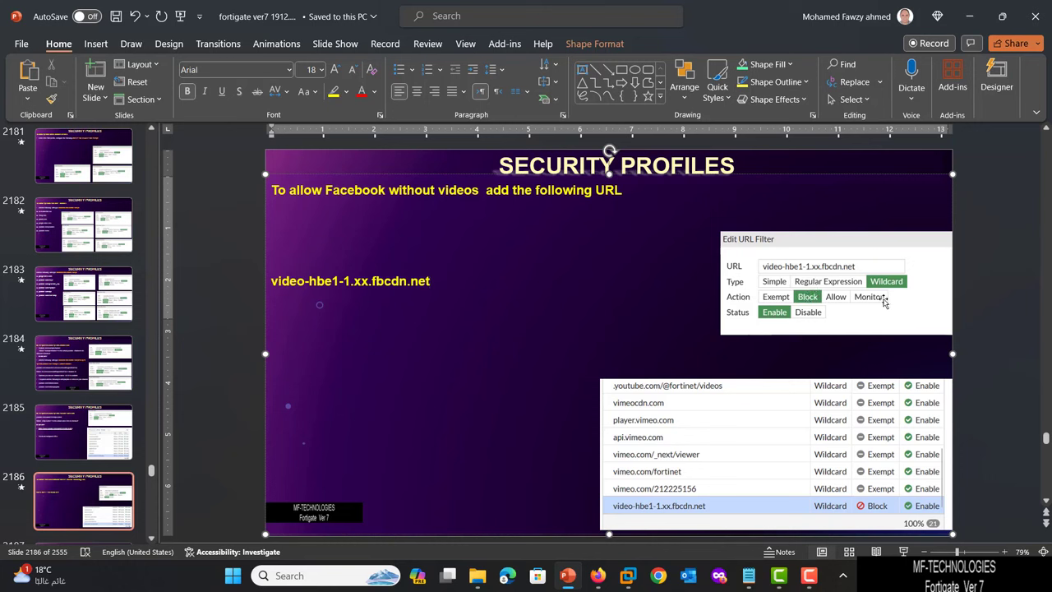
pyautogui.click(970, 16)
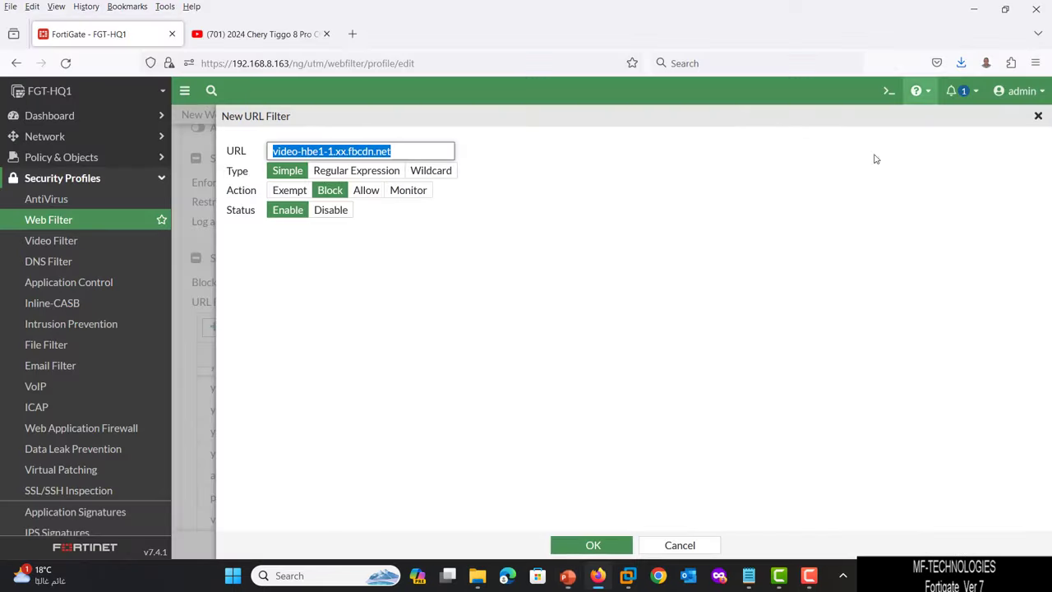
# - Add video-hbe1-1.xx.fbcdn.net as a Wildcard Block entry and save the web filter profile
pyautogui.click(431, 172)
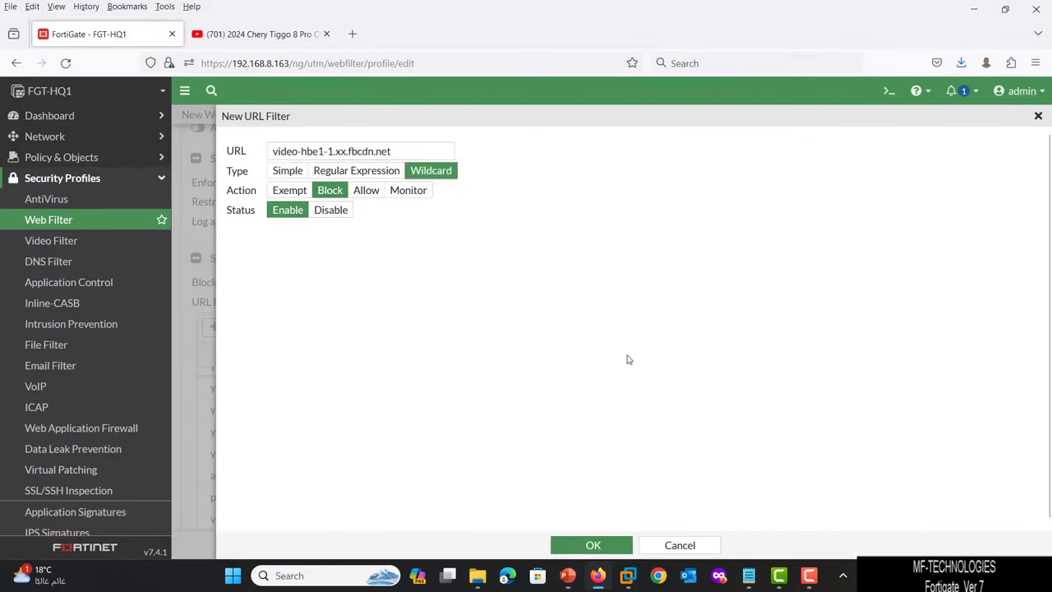
pyautogui.click(595, 545)
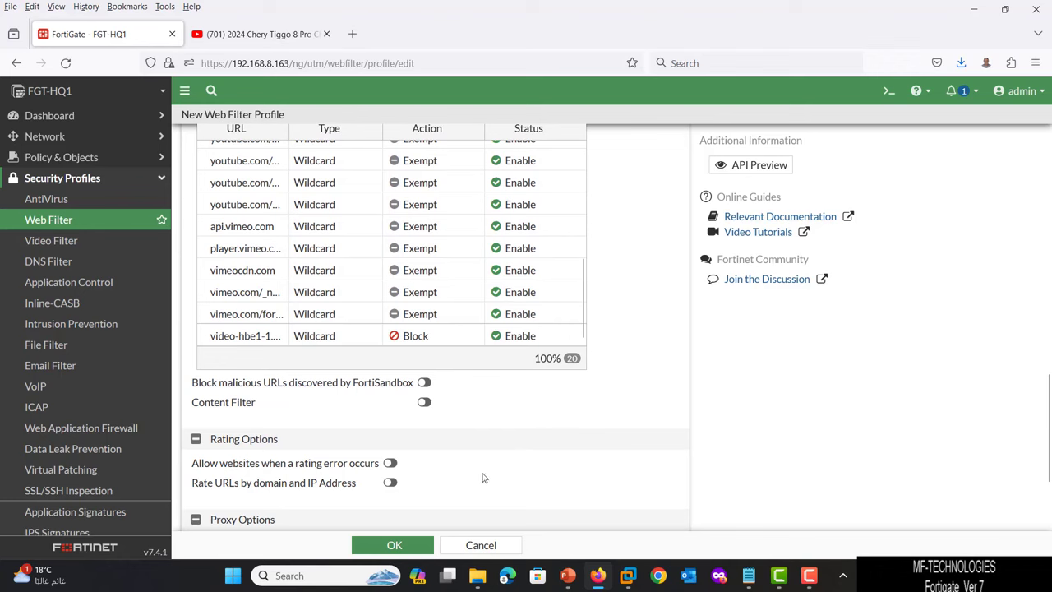
pyautogui.click(401, 548)
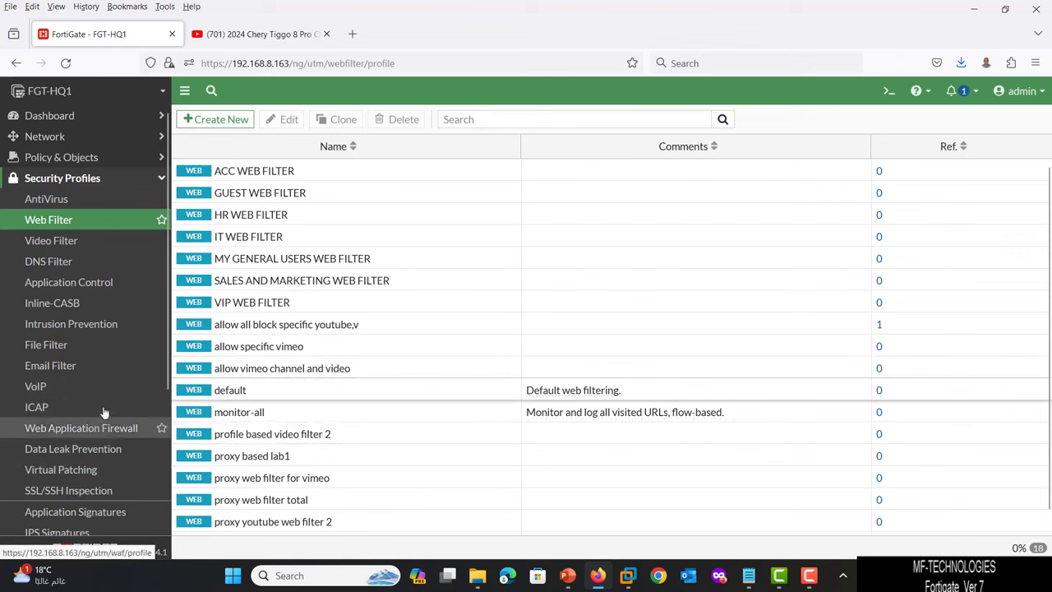
pyautogui.scroll(-2, 93, 414)
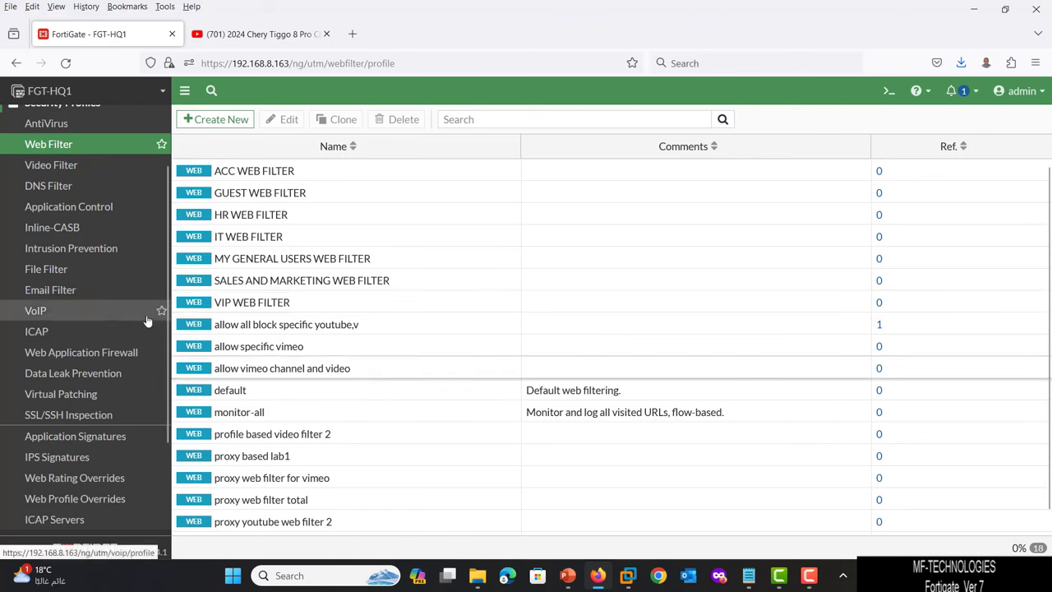
pyautogui.scroll(-3, 152, 319)
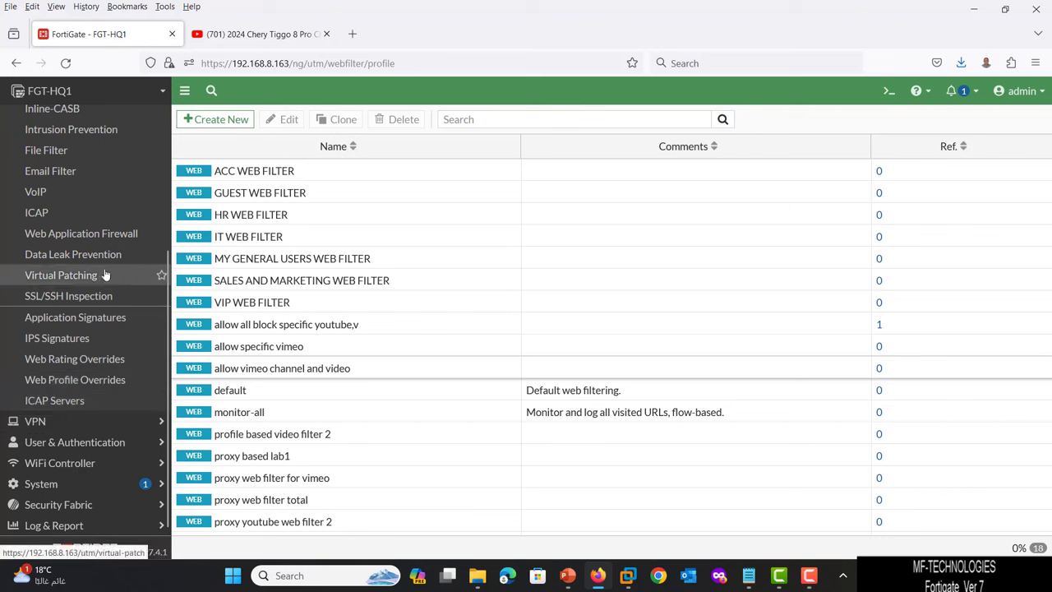
pyautogui.scroll(4, 100, 239)
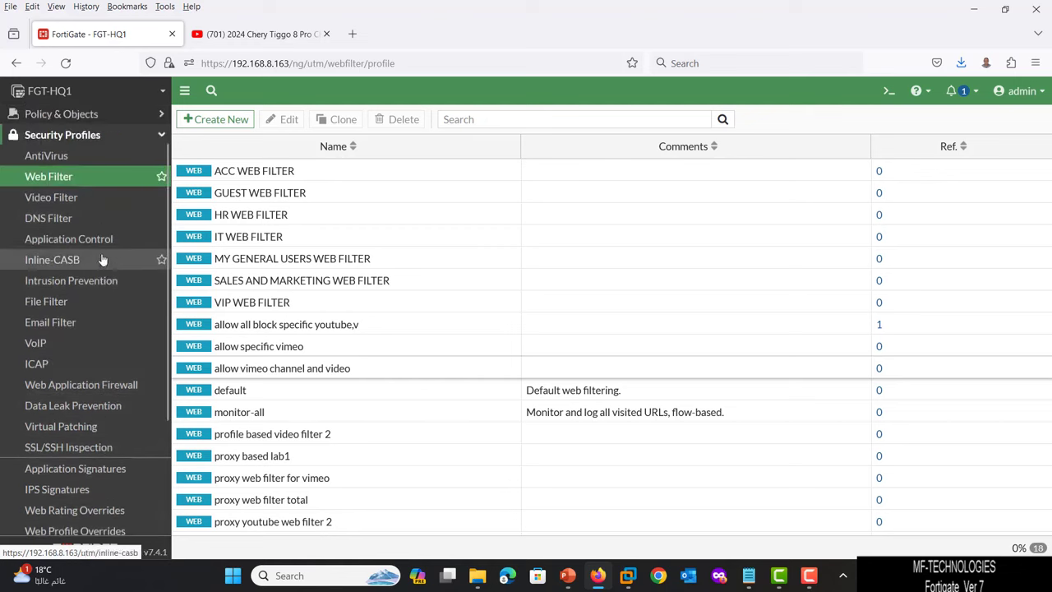
pyautogui.click(74, 238)
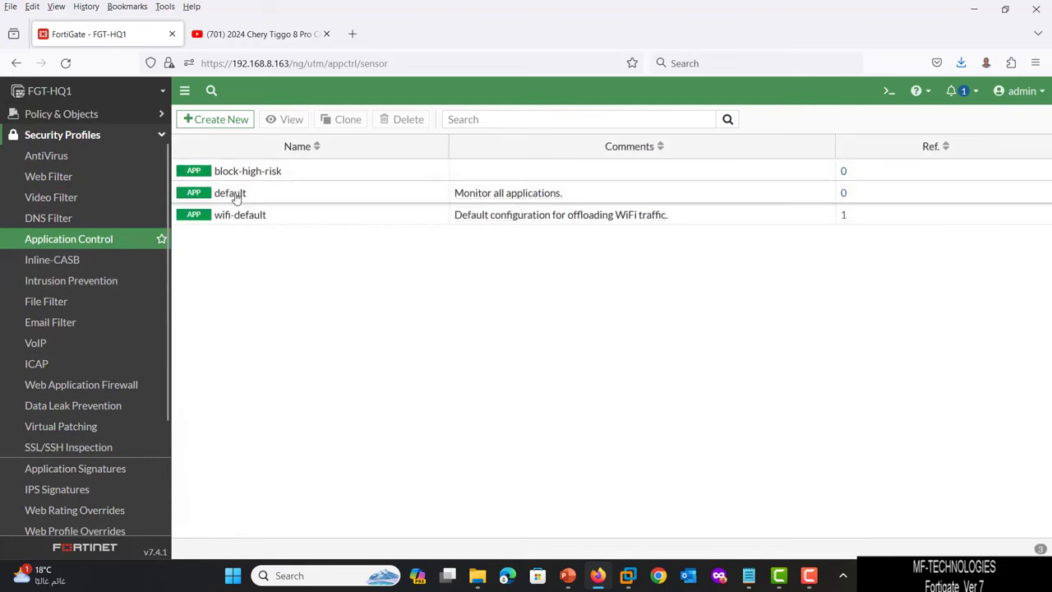
# - Open the default application sensor and scroll to its overrides, including YouTube on Monitor
pyautogui.doubleClick(235, 197)
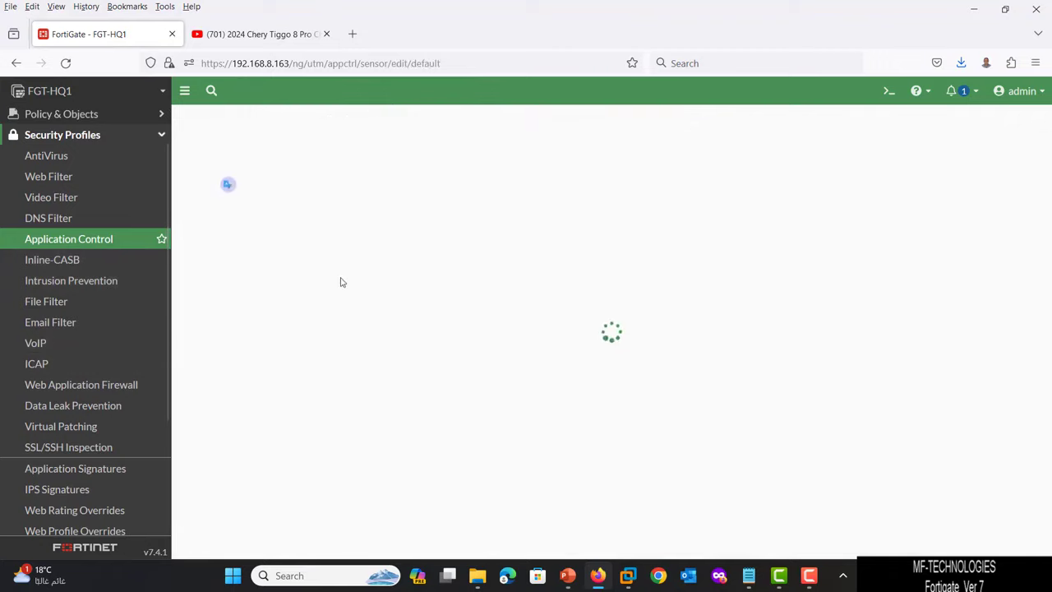
pyautogui.scroll(-5, 387, 300)
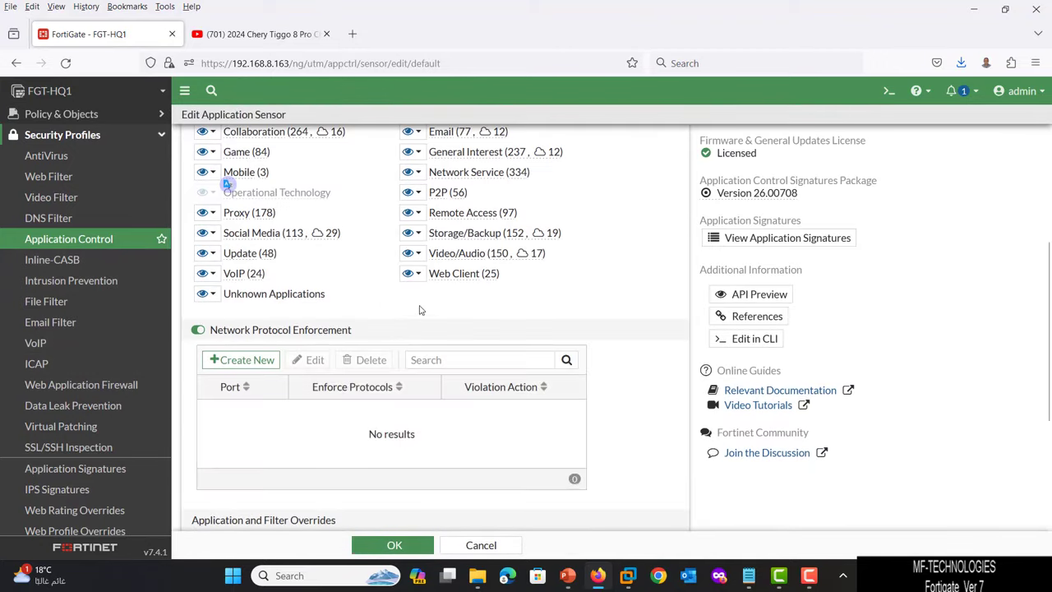
pyautogui.scroll(-3, 419, 309)
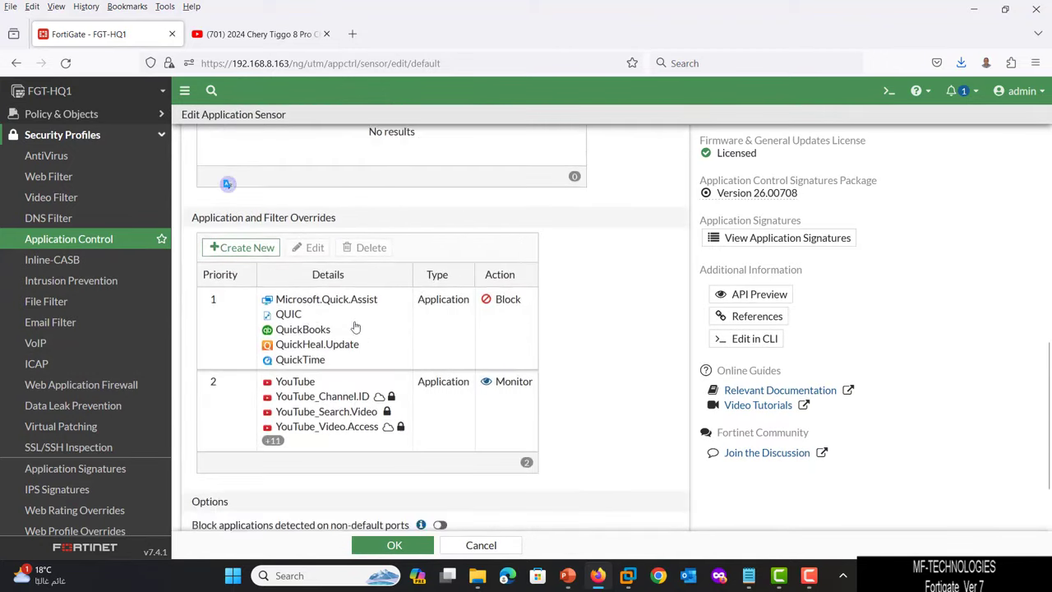
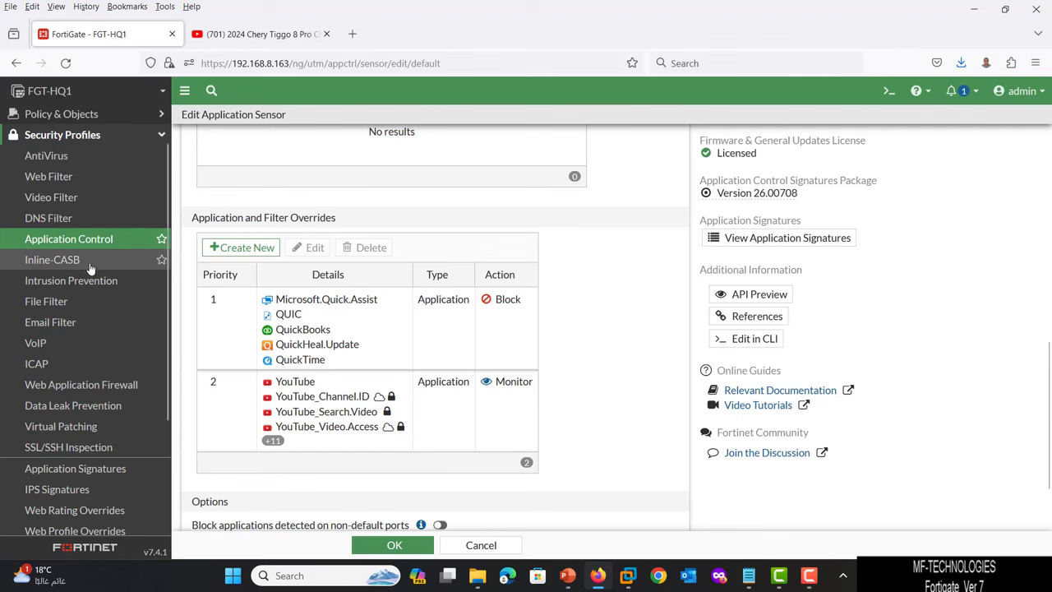
# - Return to the application sensor list and open the default sensor for editing
pyautogui.scroll(2, 239, 325)
pyautogui.scroll(5, 218, 308)
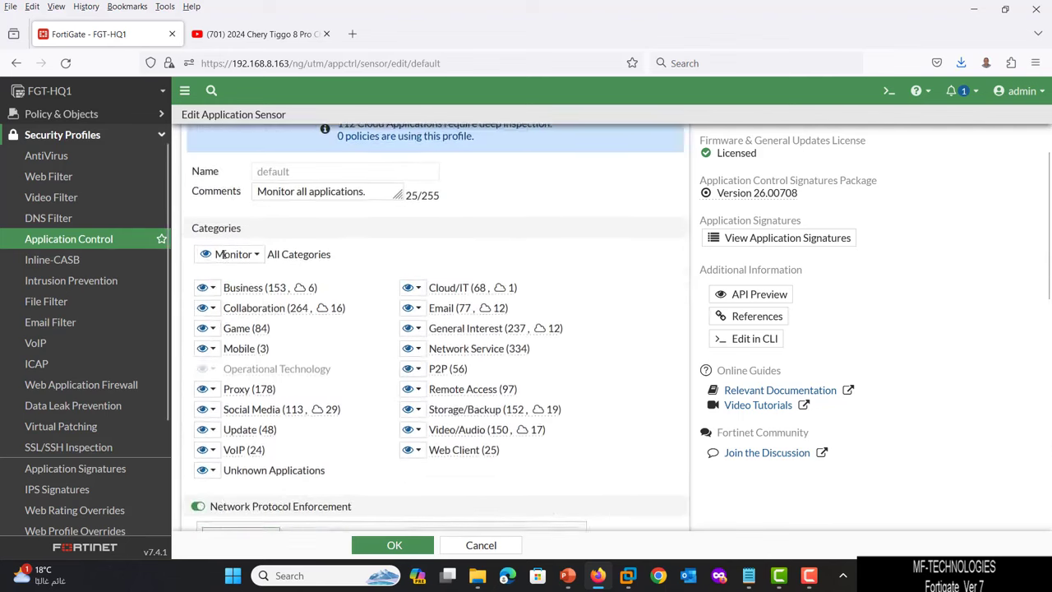
pyautogui.scroll(-3, 227, 250)
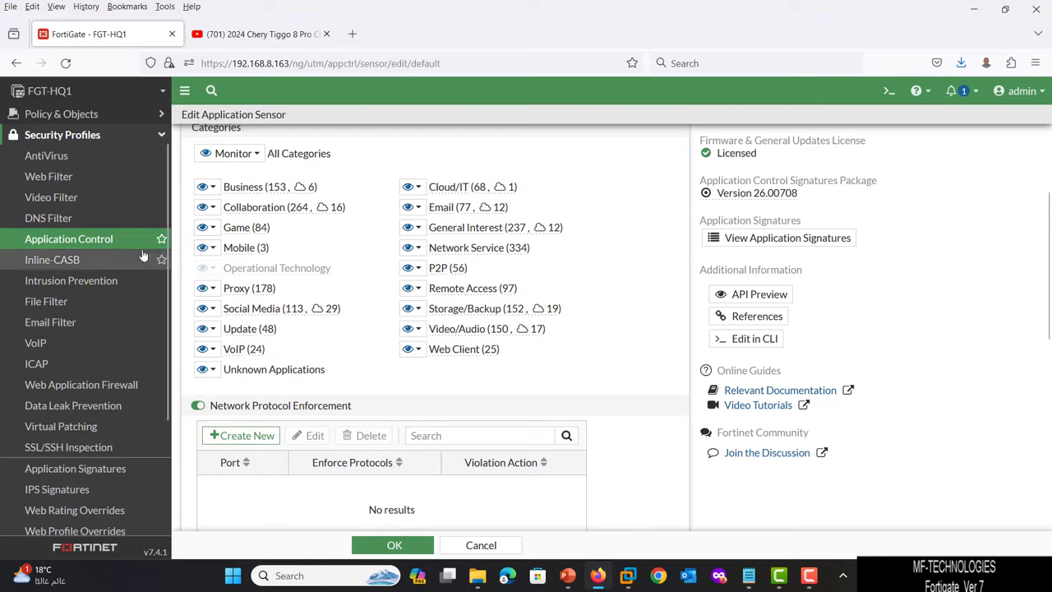
pyautogui.click(68, 238)
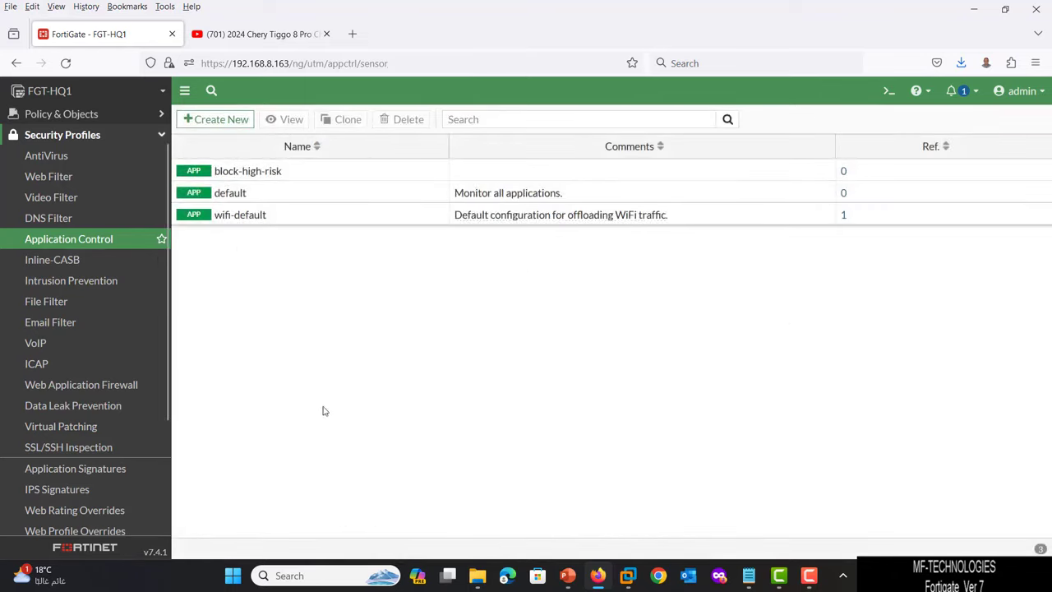
pyautogui.doubleClick(265, 197)
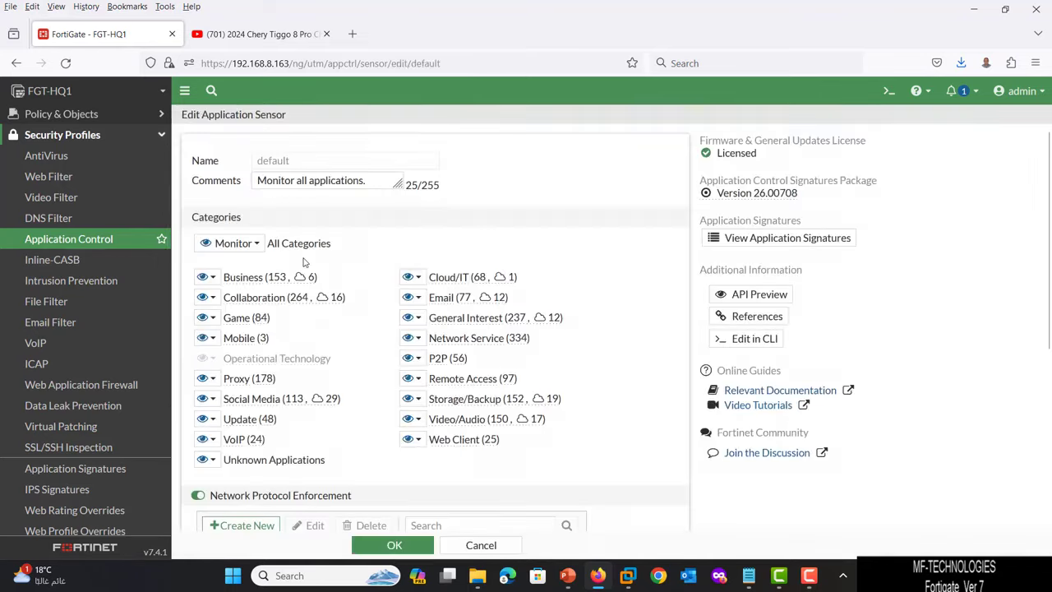
pyautogui.scroll(-5, 316, 296)
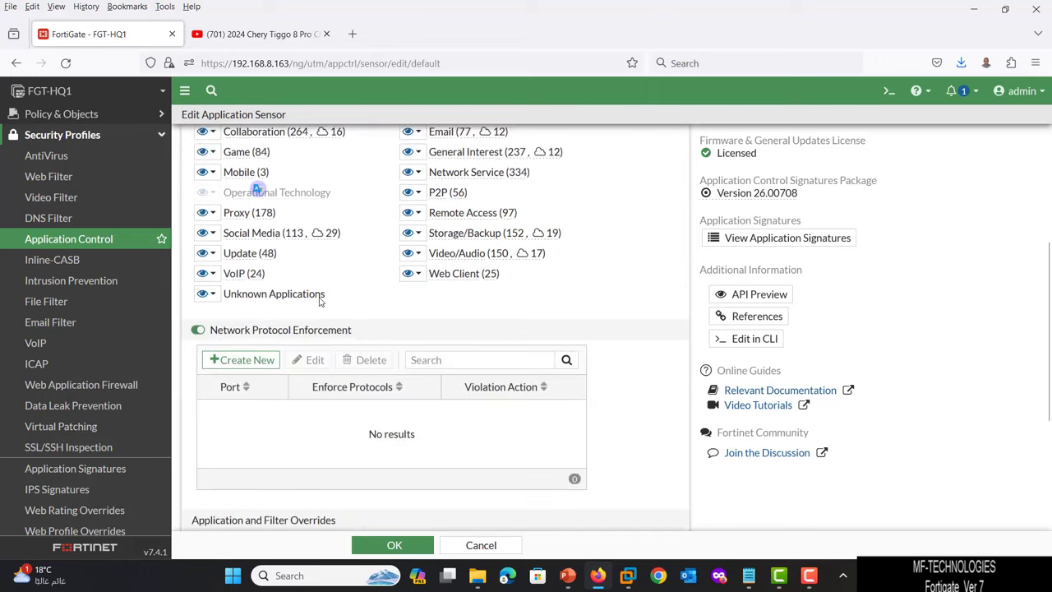
pyautogui.scroll(-2, 322, 307)
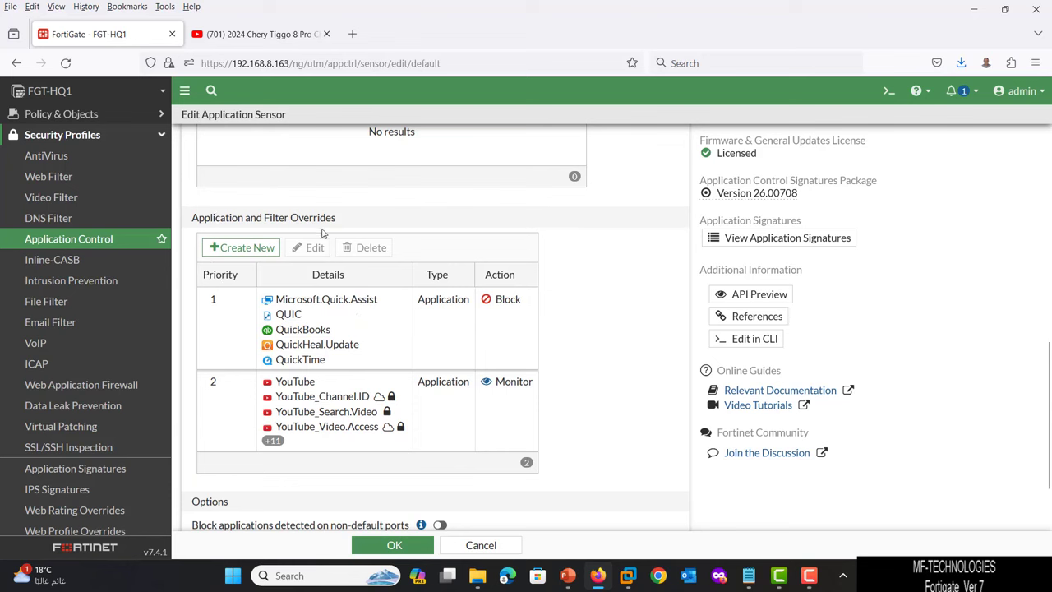
# - Review the Block override by filtering its signatures for 'quic', closing it unchanged
pyautogui.doubleClick(287, 344)
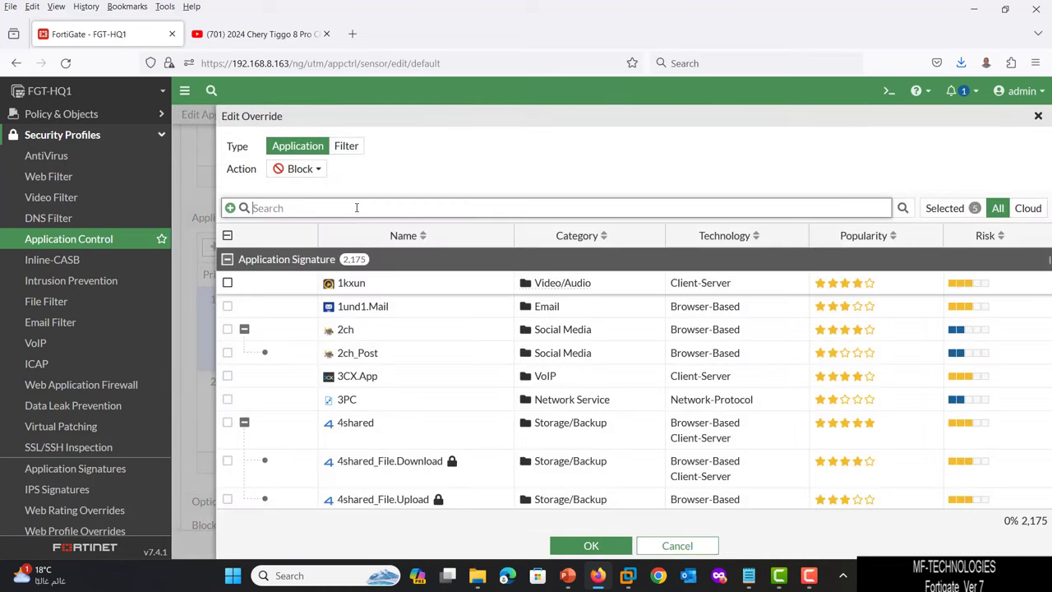
pyautogui.write('quic')
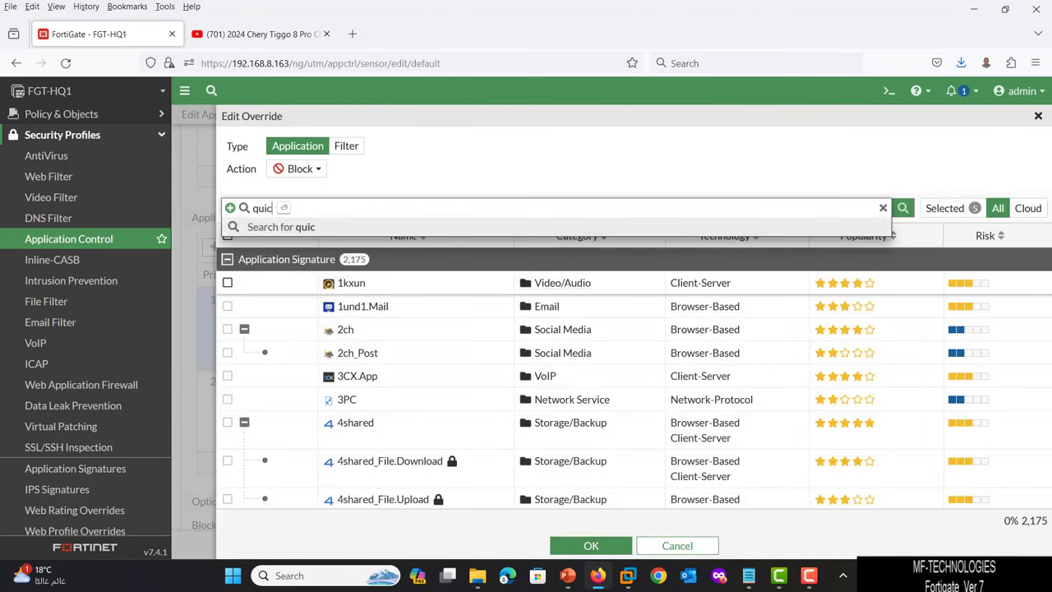
pyautogui.press('Return')
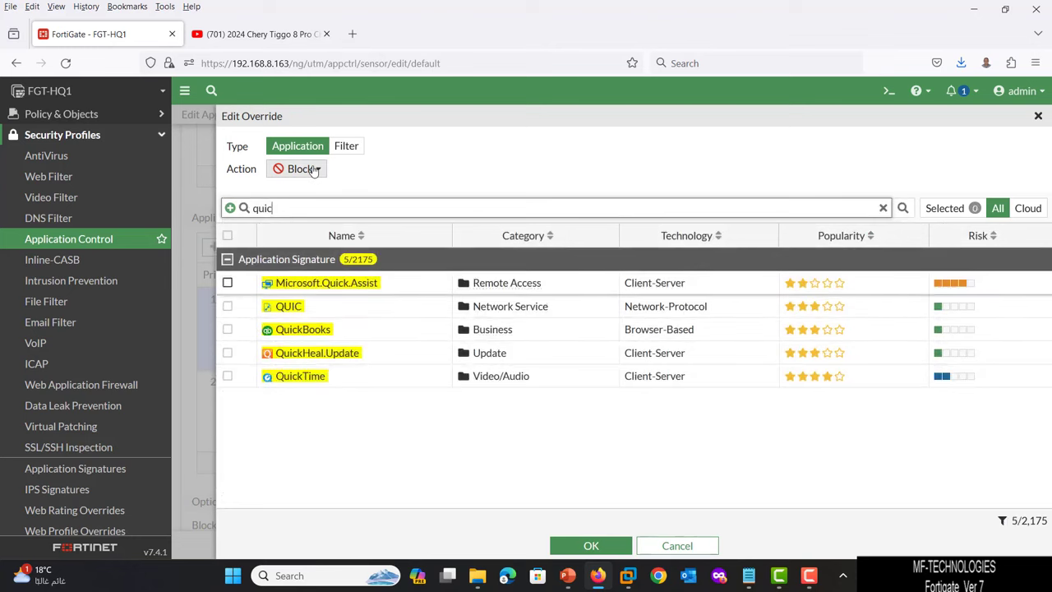
pyautogui.click(678, 545)
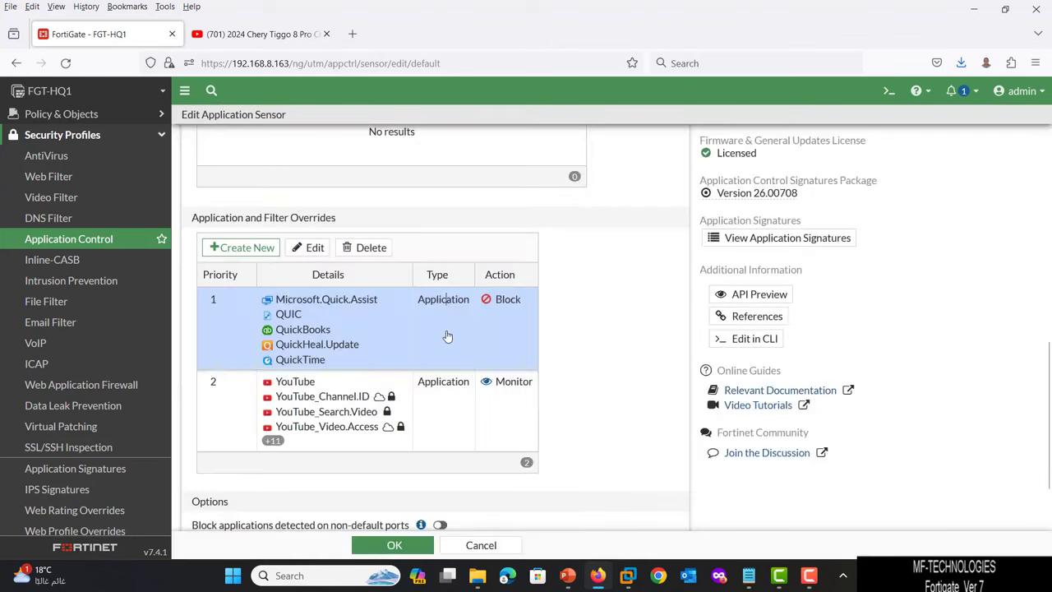
pyautogui.doubleClick(444, 337)
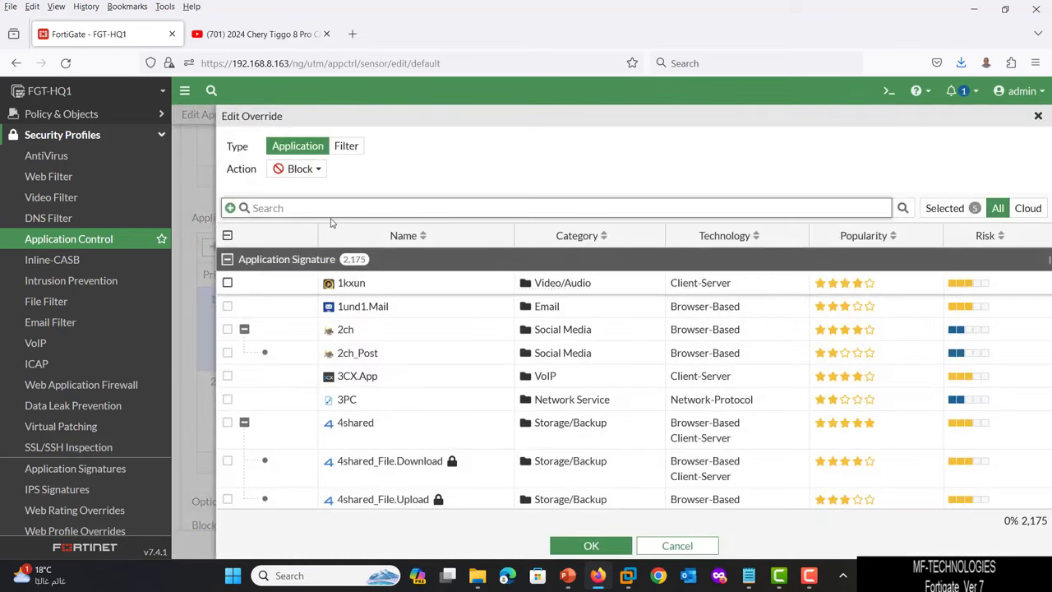
pyautogui.write('quic')
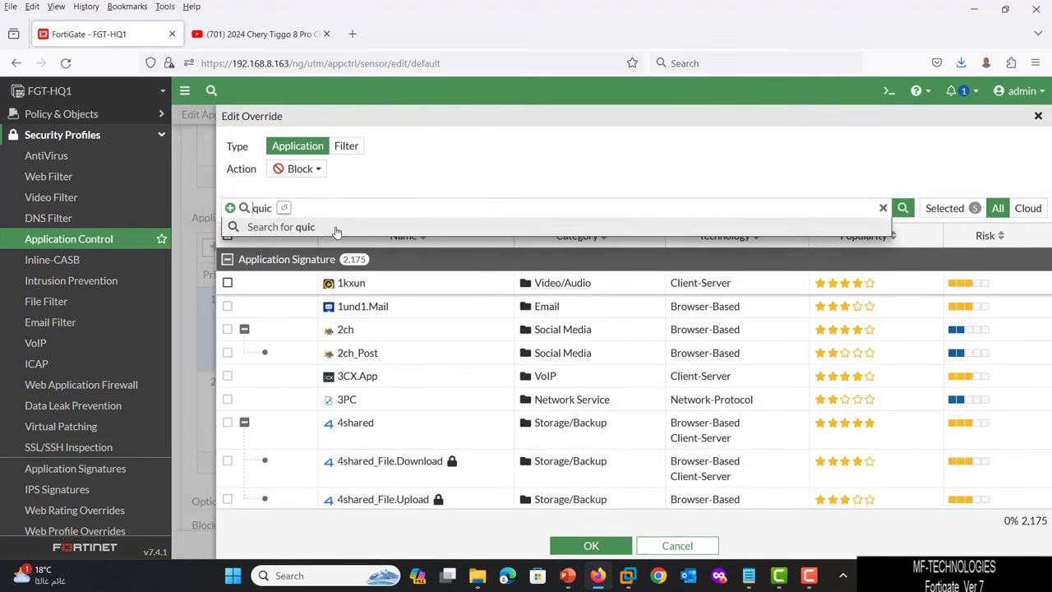
pyautogui.click(333, 228)
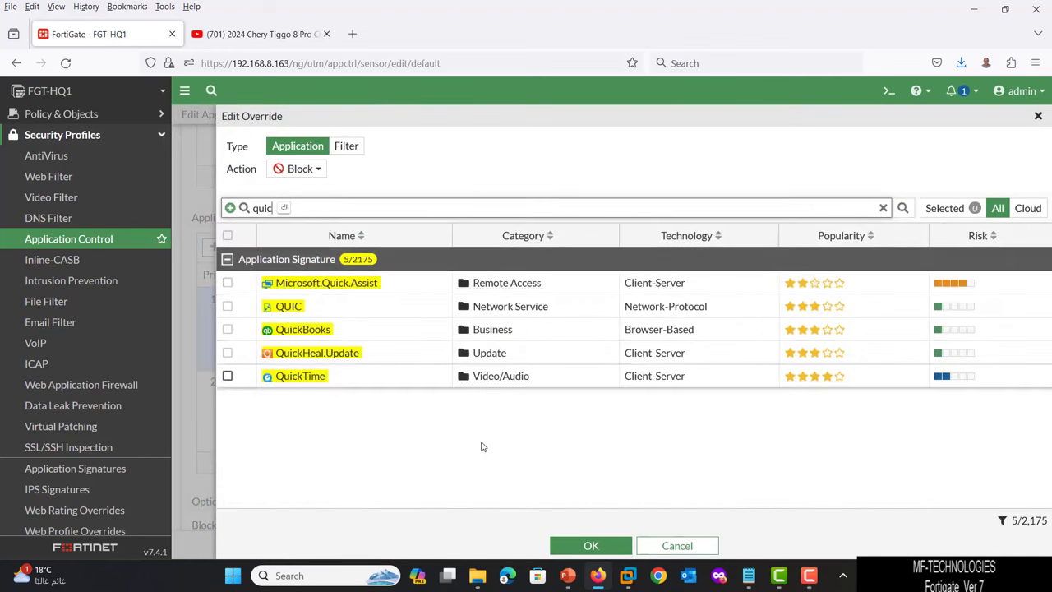
pyautogui.click(646, 545)
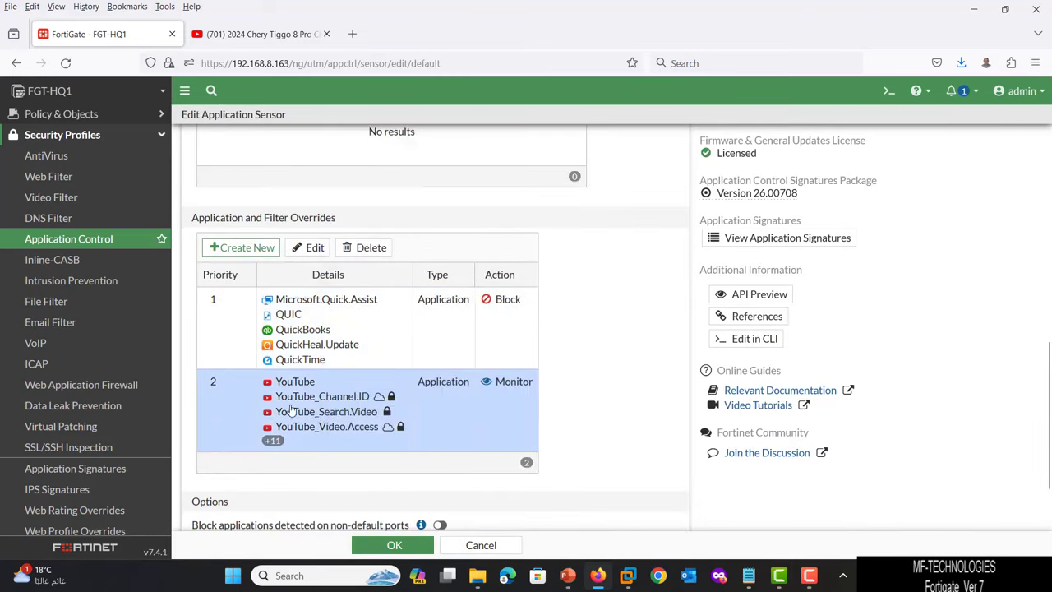
# - Check the YouTube Monitor override with a 'youtube' search, then save the default sensor
pyautogui.doubleClick(289, 411)
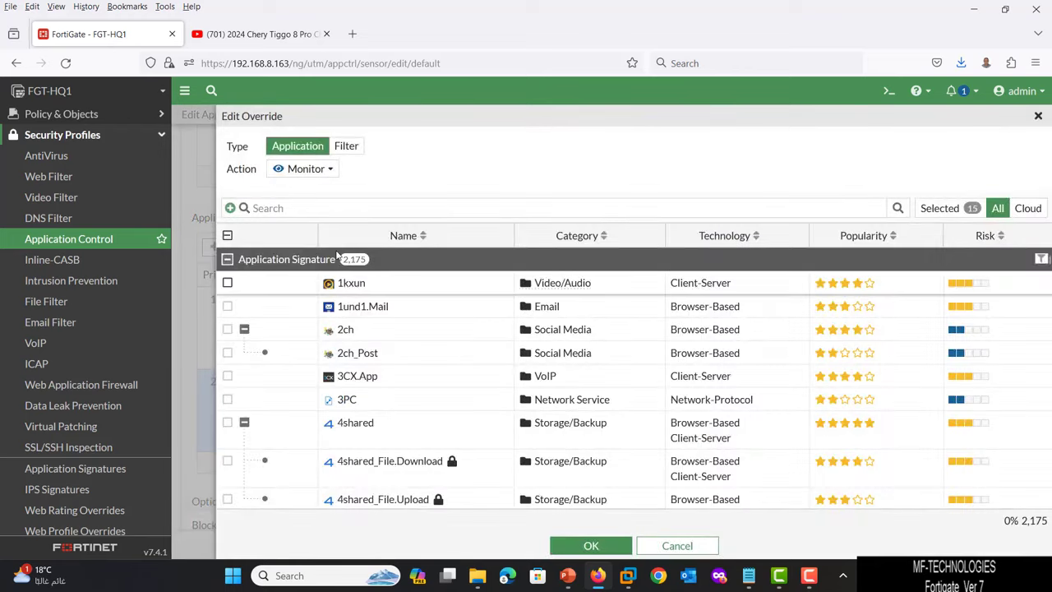
pyautogui.click(322, 206)
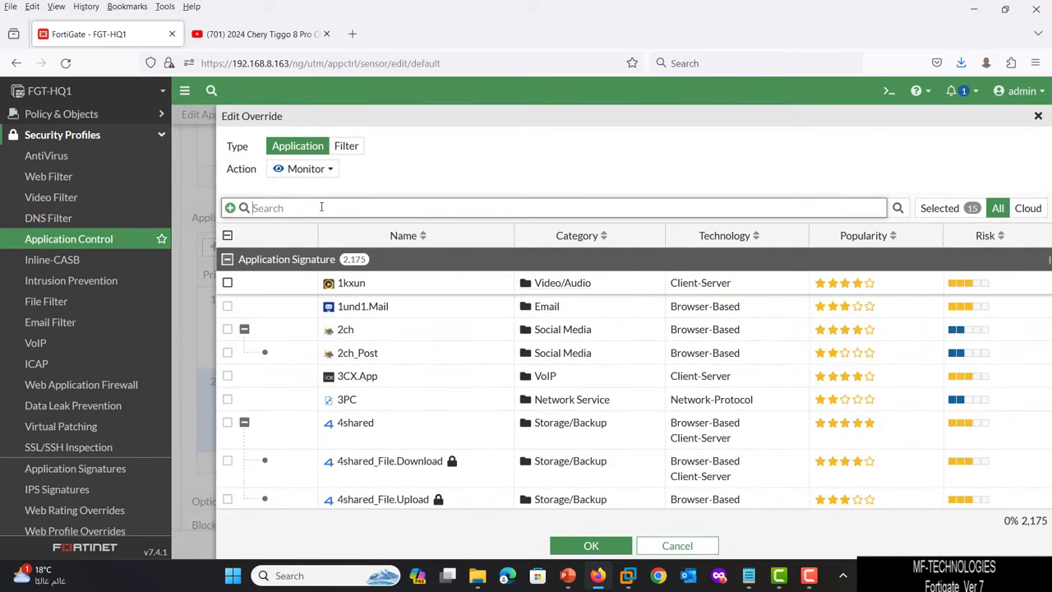
pyautogui.write('youtube')
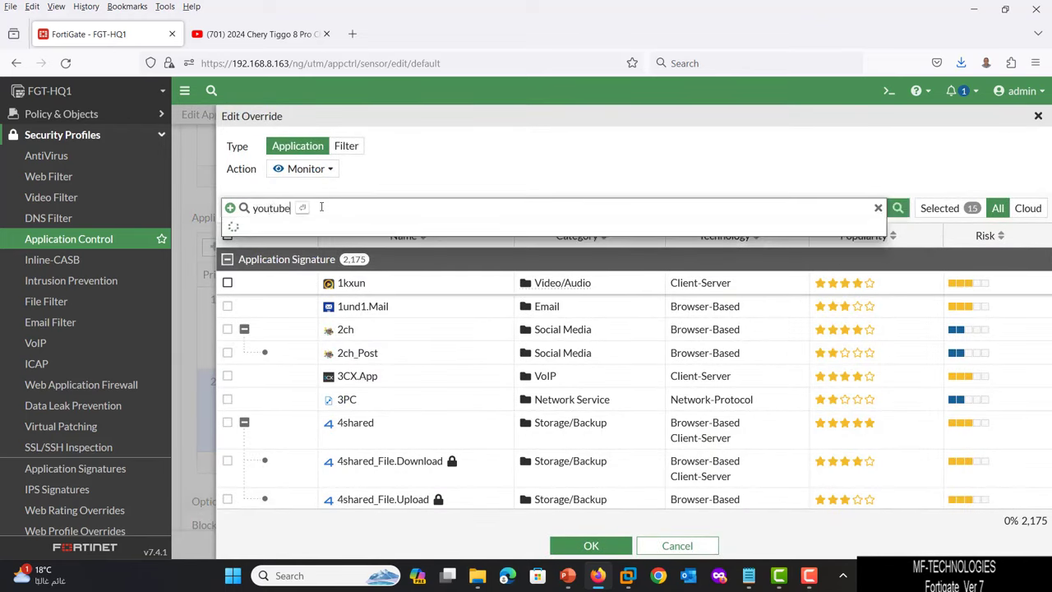
pyautogui.press('Return')
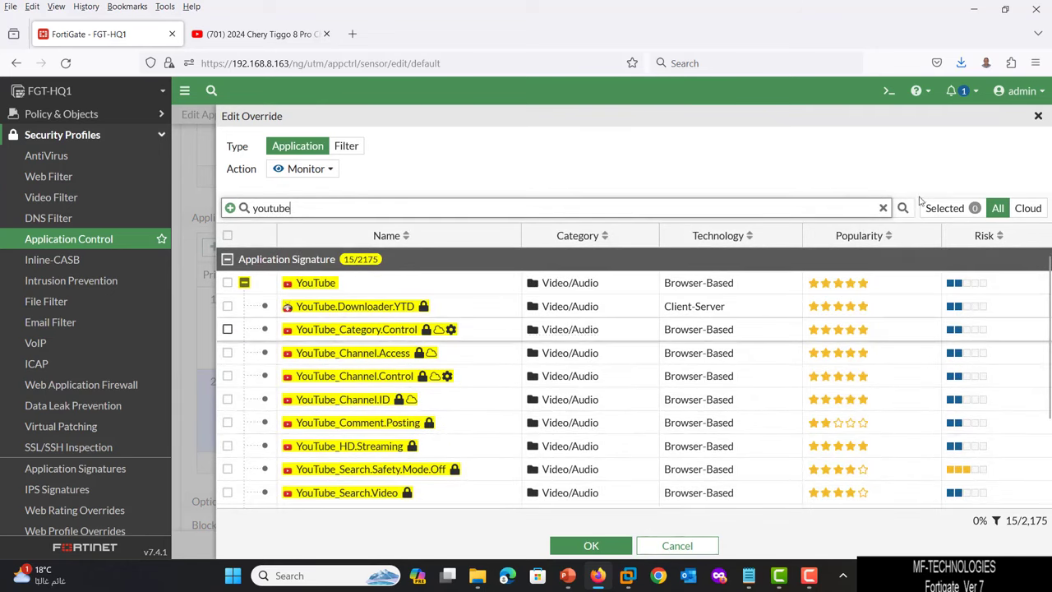
pyautogui.click(679, 545)
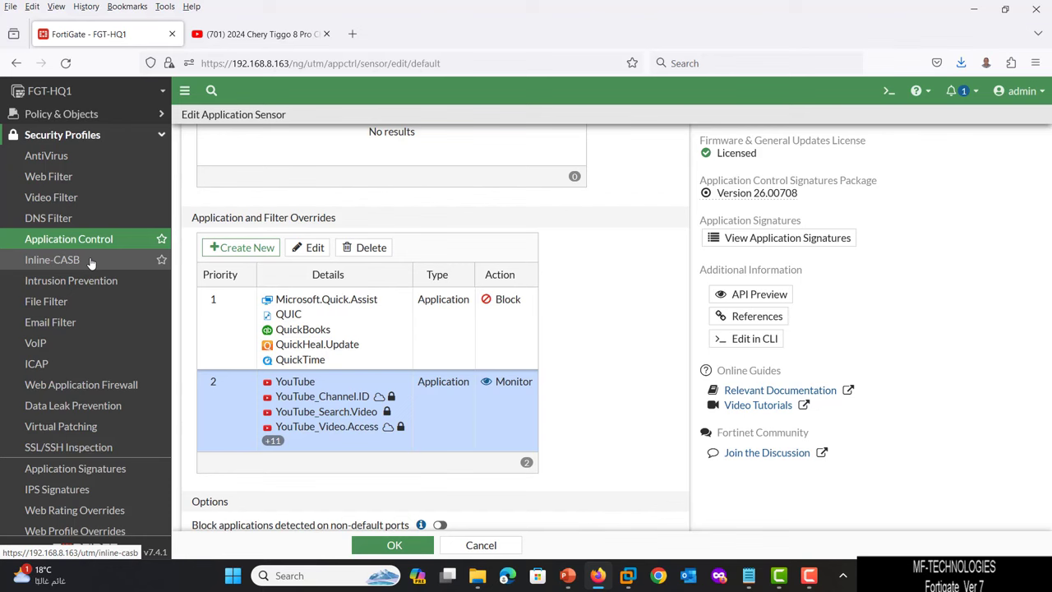
pyautogui.click(392, 545)
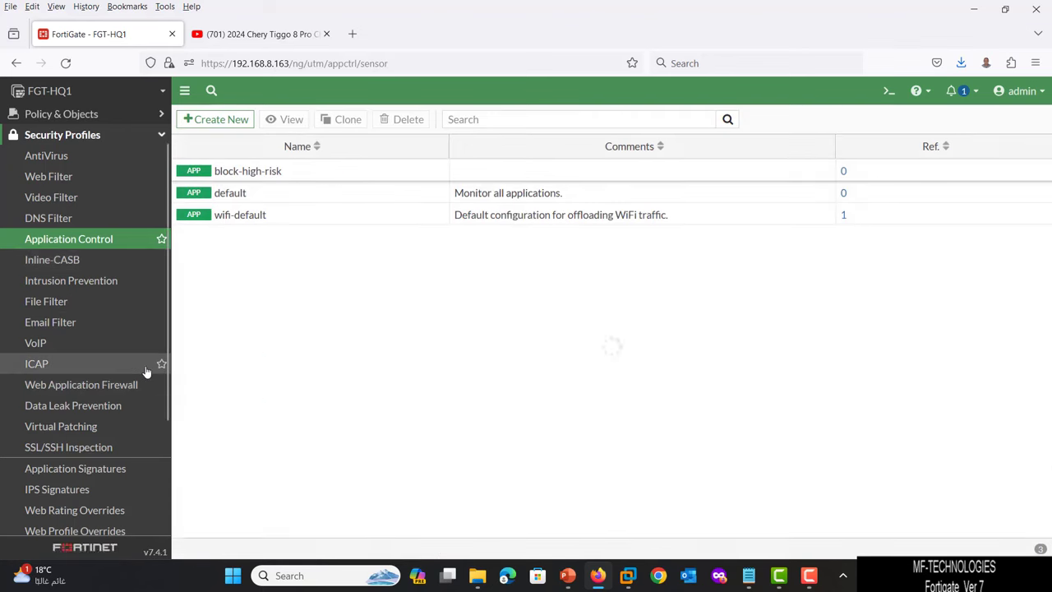
# - Open the allow HR internet policy from the Firewall Policy list
pyautogui.scroll(1, 78, 279)
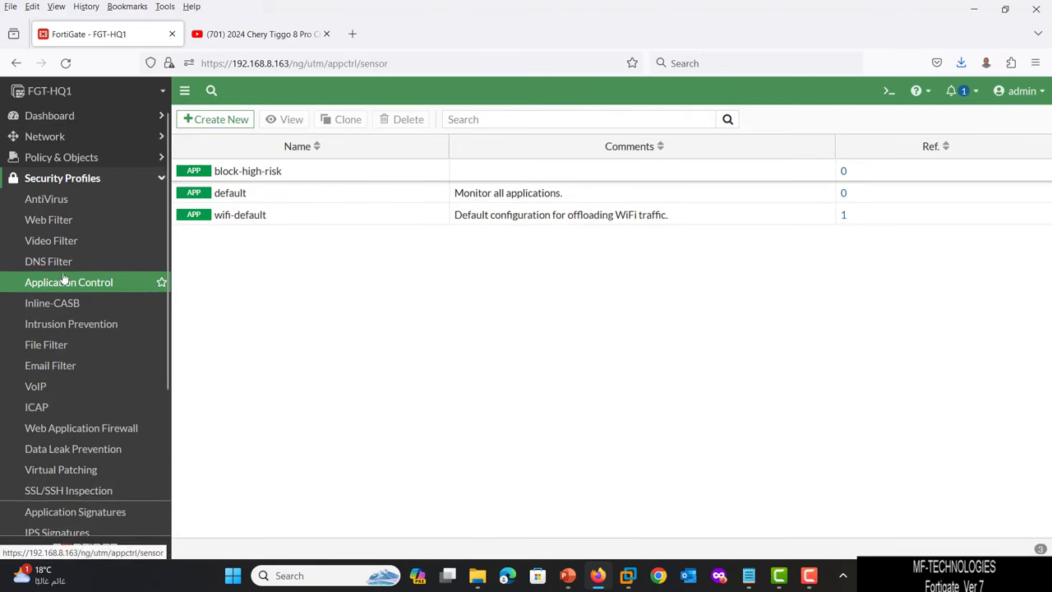
pyautogui.click(87, 157)
pyautogui.click(85, 181)
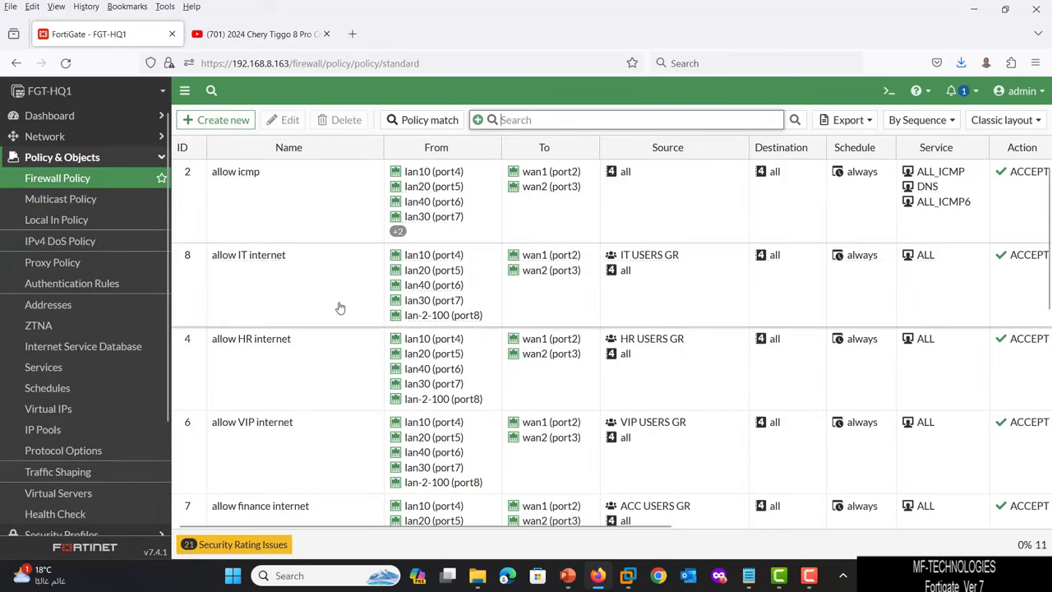
pyautogui.doubleClick(287, 297)
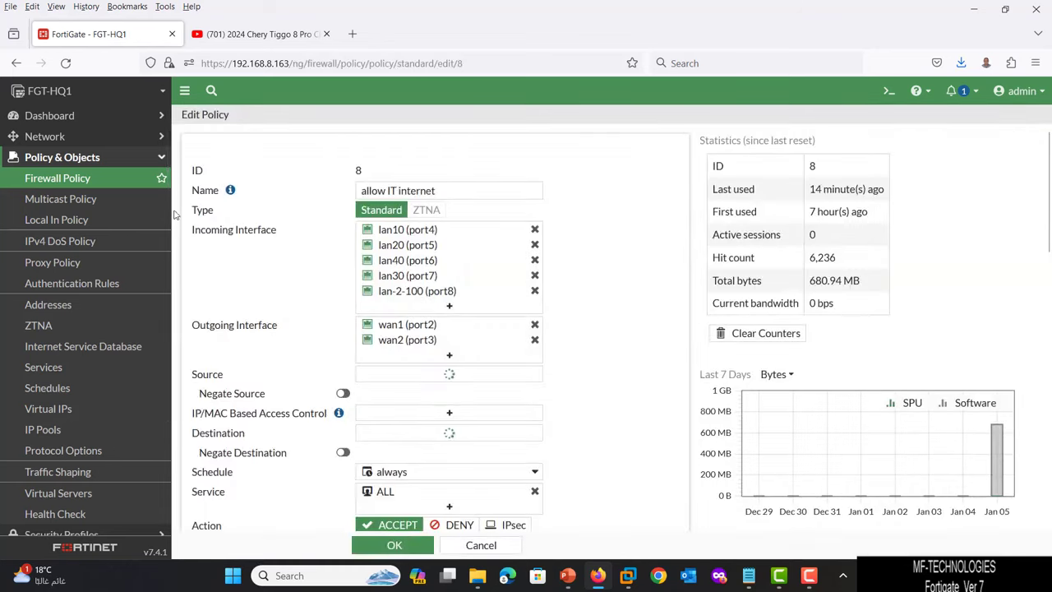
pyautogui.click(15, 62)
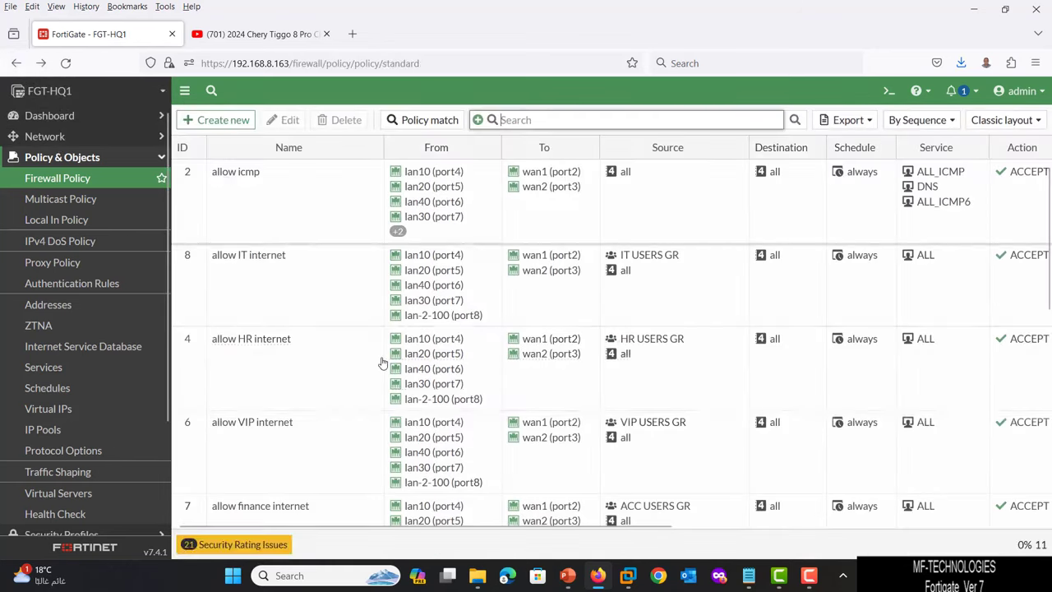
pyautogui.doubleClick(322, 364)
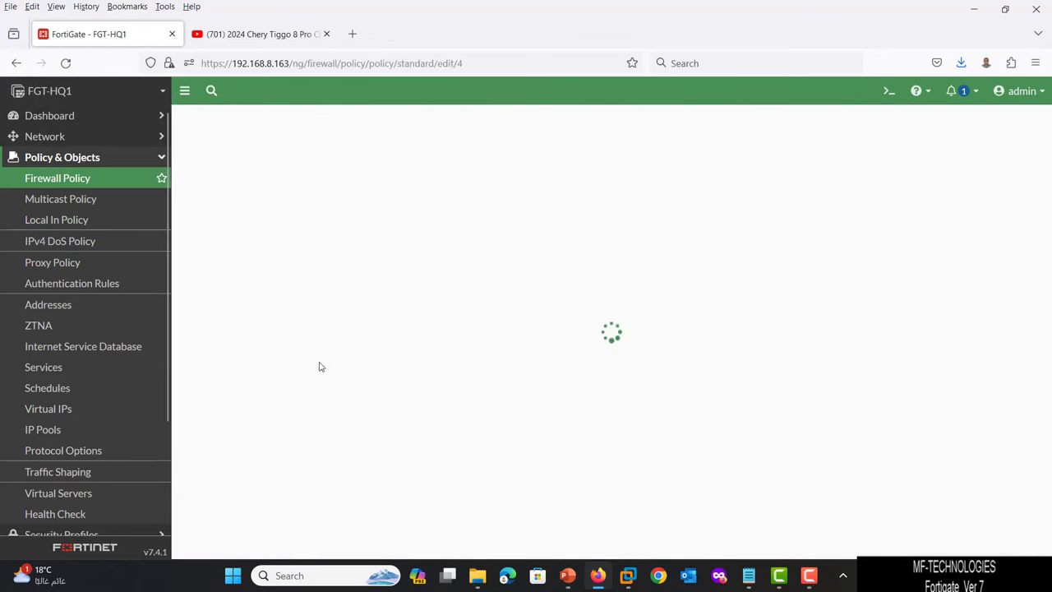
# - Switch the policy to Proxy-based inspection and enable Web Filter, keeping the default profile
pyautogui.scroll(-3, 538, 297)
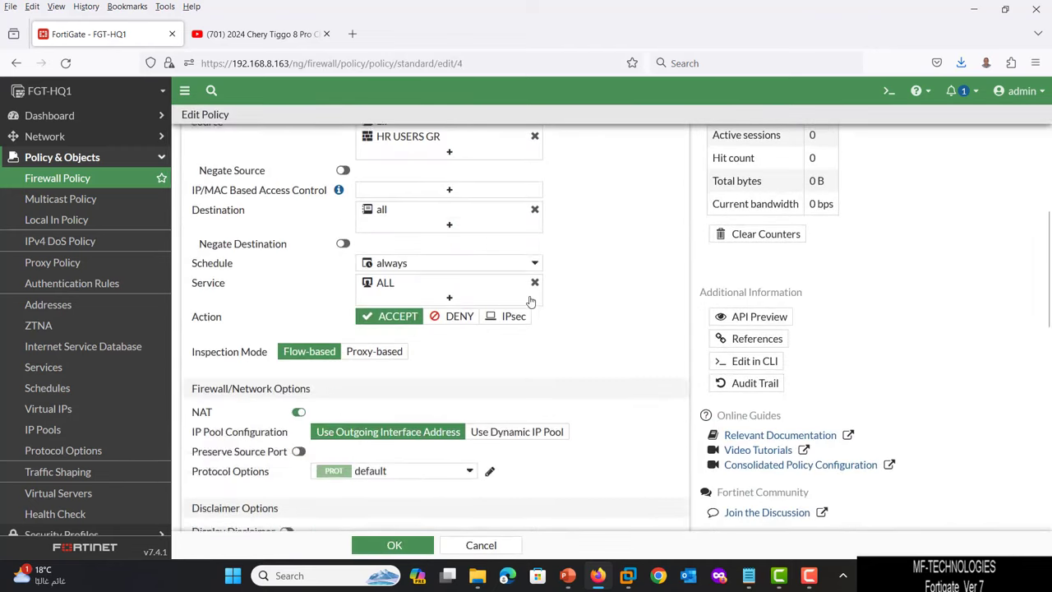
pyautogui.scroll(-1, 530, 302)
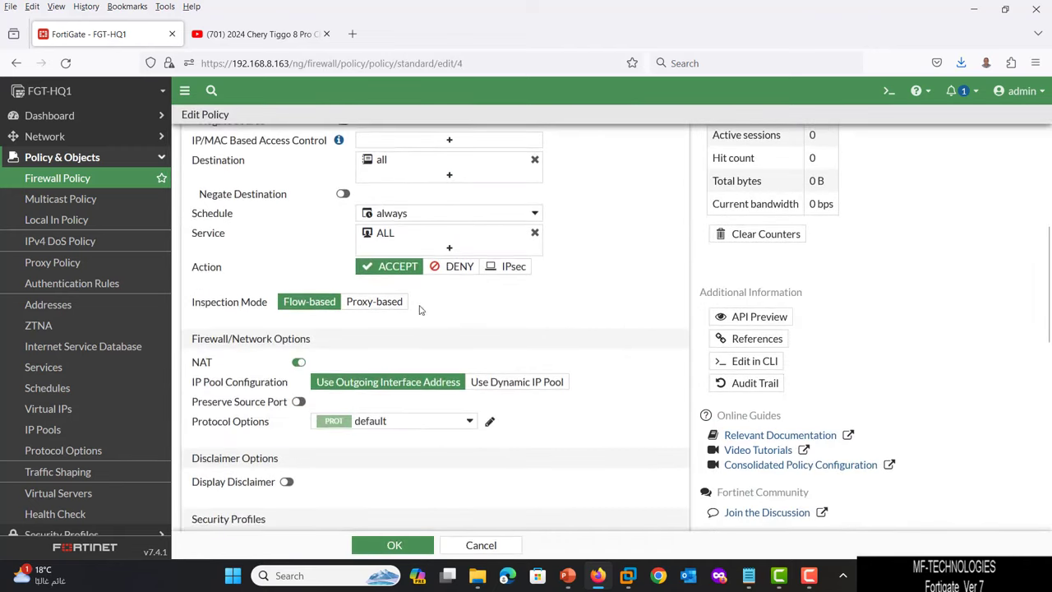
pyautogui.click(373, 304)
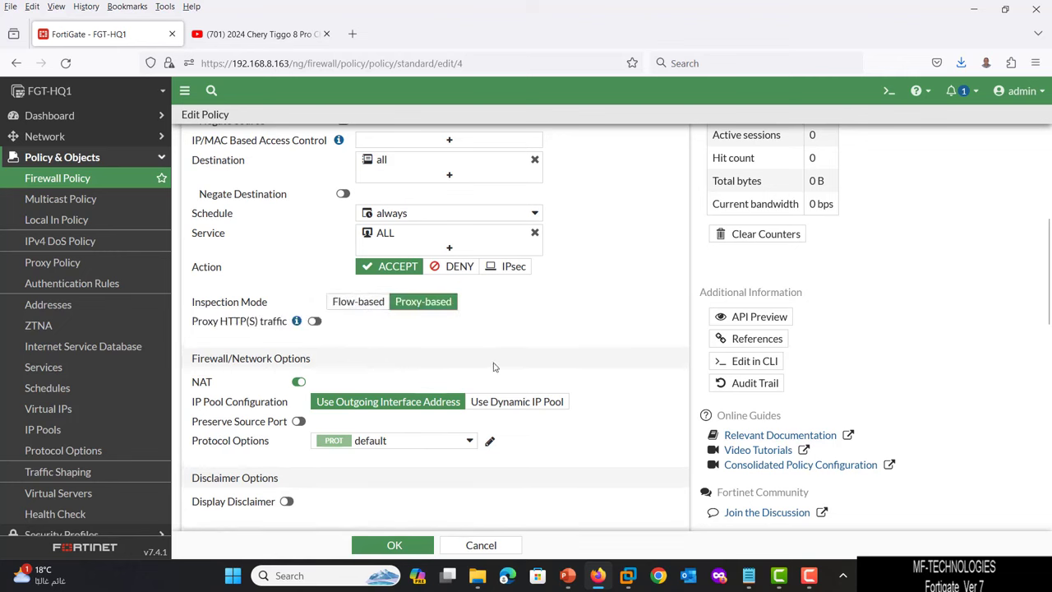
pyautogui.scroll(5, 346, 335)
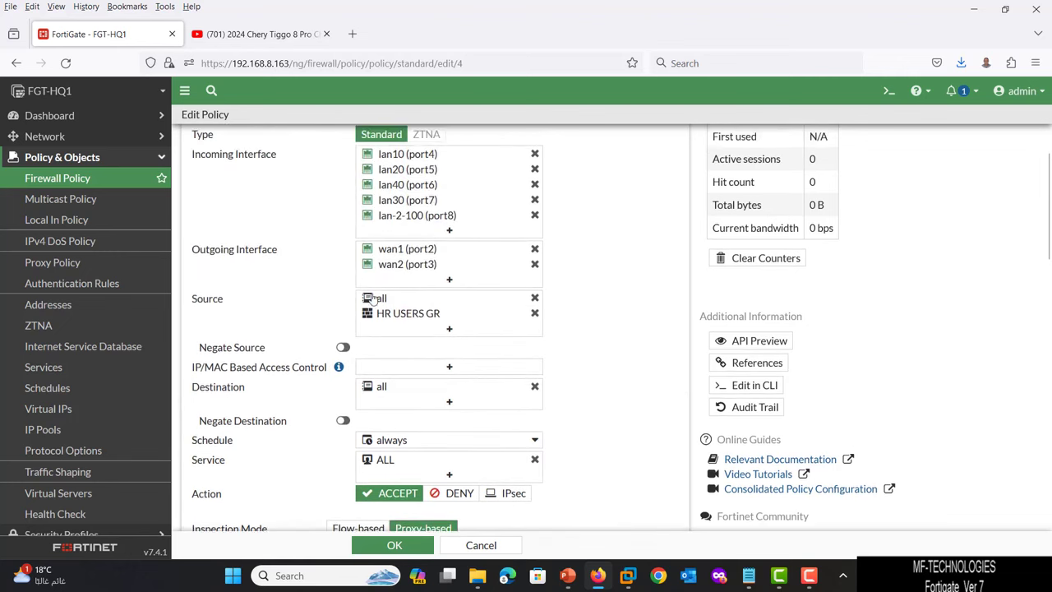
pyautogui.scroll(-5, 433, 393)
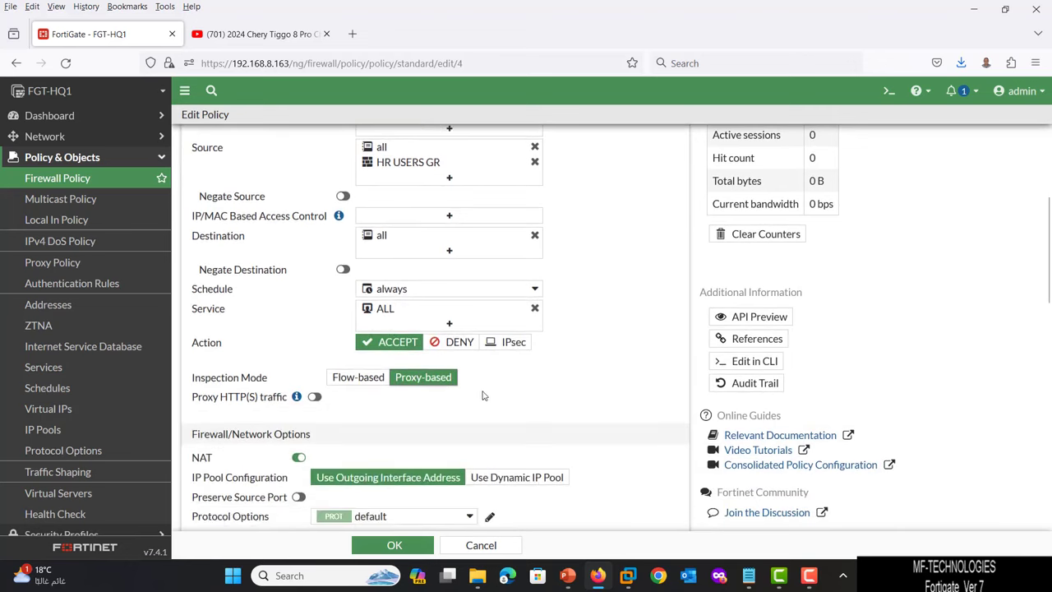
pyautogui.scroll(-2, 380, 400)
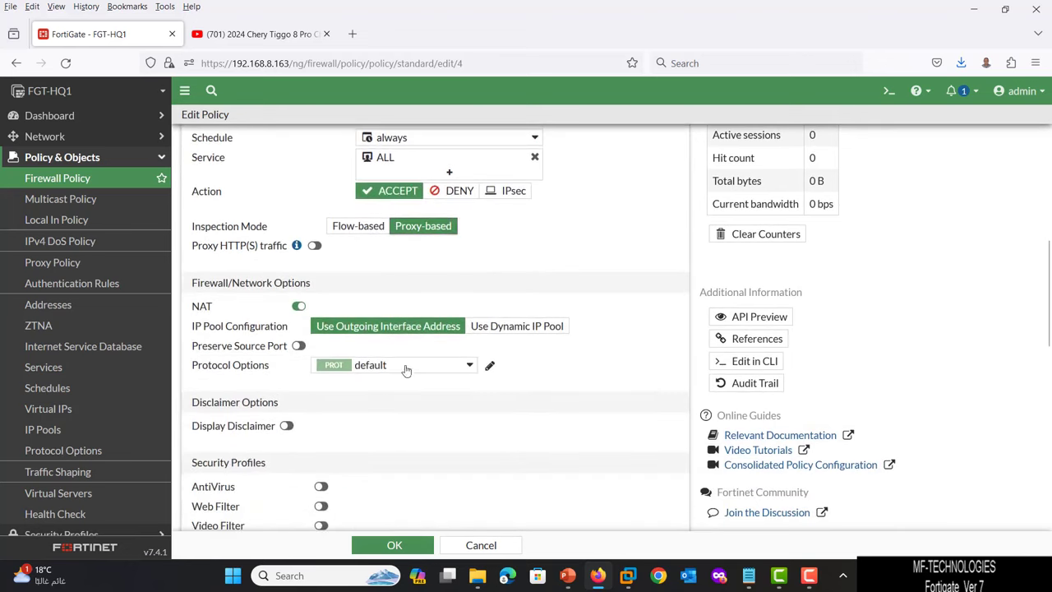
pyautogui.scroll(-1, 473, 379)
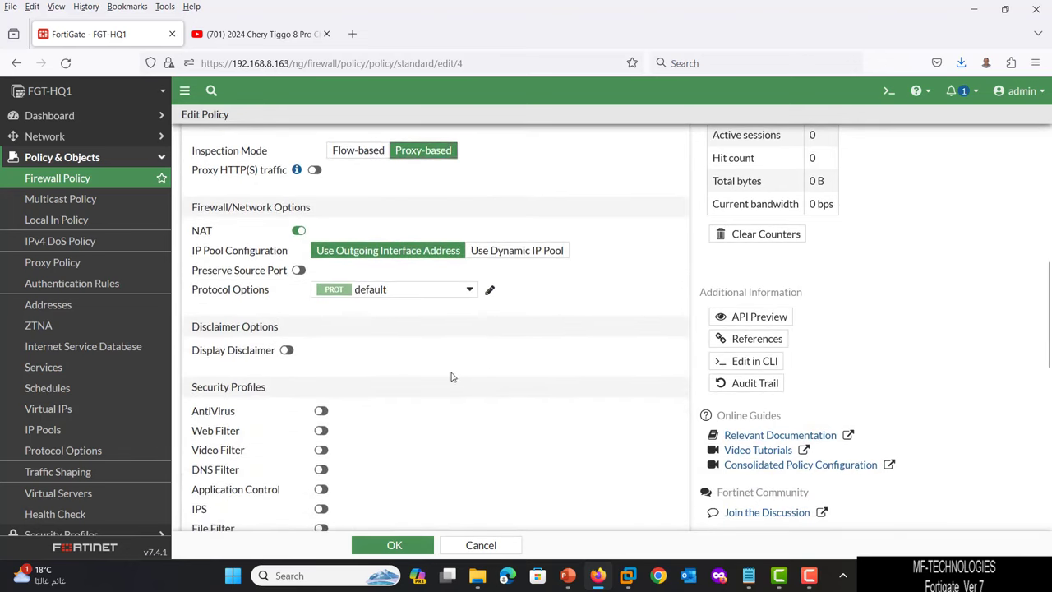
pyautogui.click(321, 431)
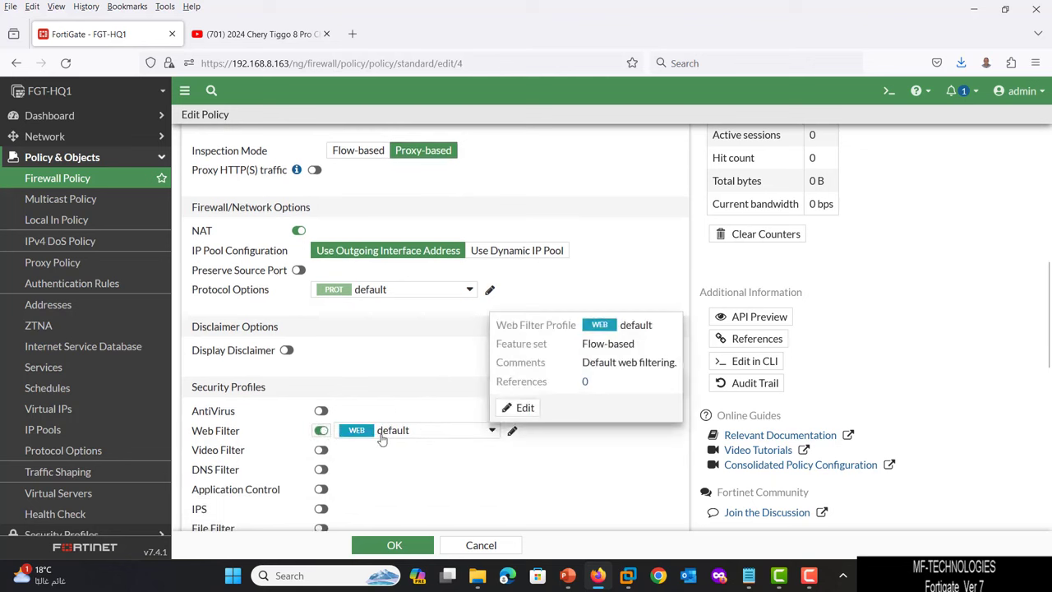
pyautogui.click(381, 439)
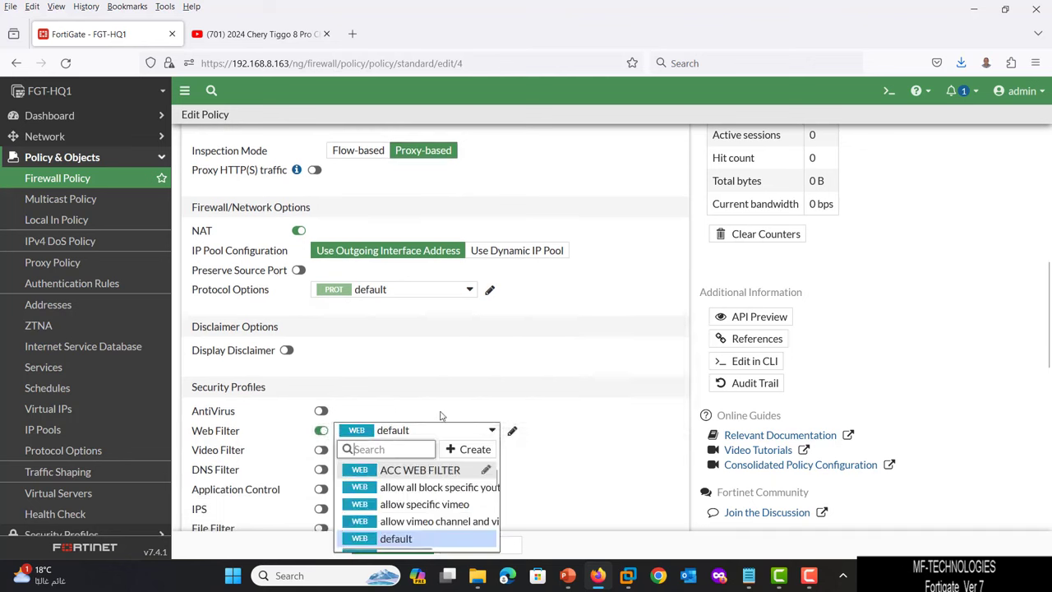
pyautogui.press('Escape')
# - Expand Security Profiles to view the configured Web Filter profiles
pyautogui.scroll(-3, 71, 283)
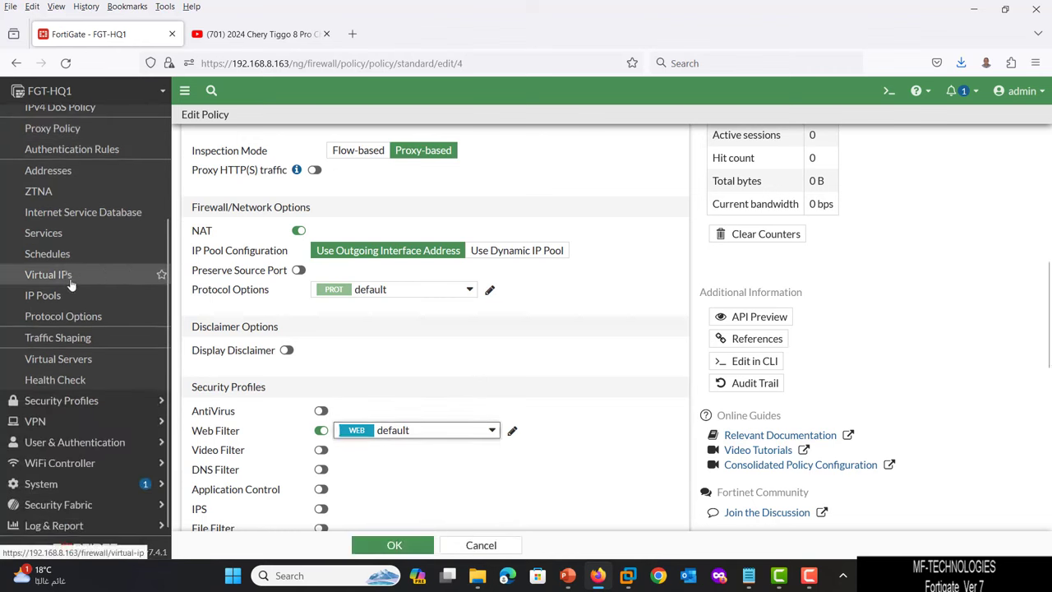
pyautogui.click(66, 400)
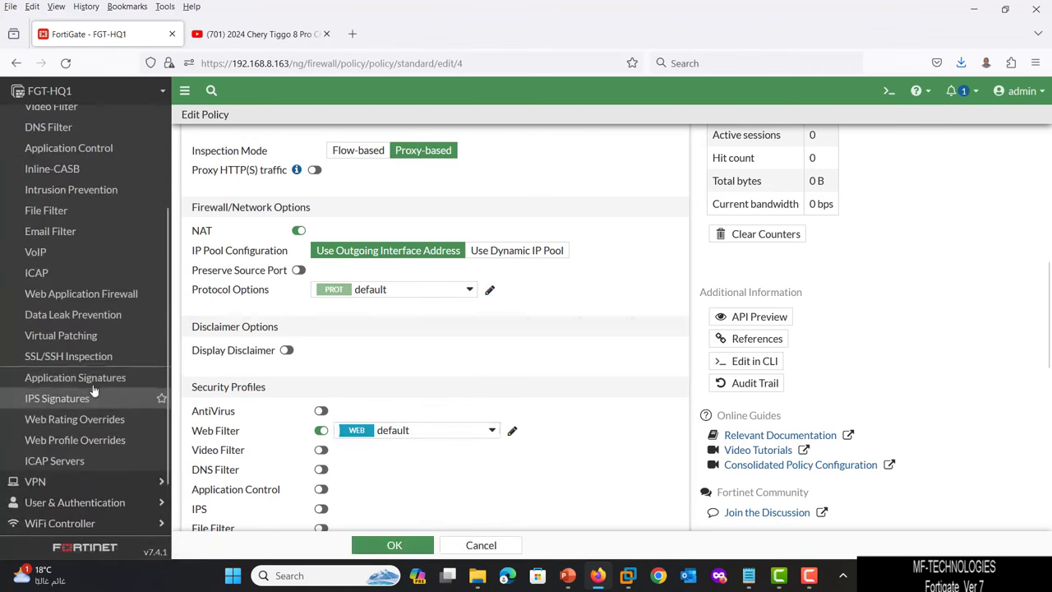
pyautogui.scroll(3, 78, 226)
pyautogui.click(84, 220)
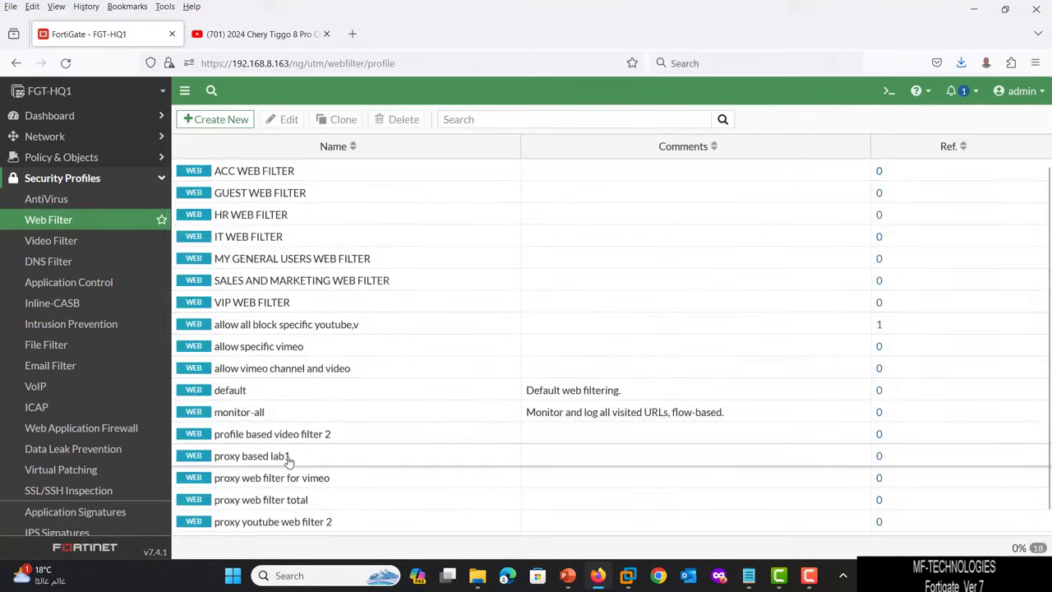
# - Reopen the allow HR internet policy and set Proxy-based inspection
pyautogui.click(72, 160)
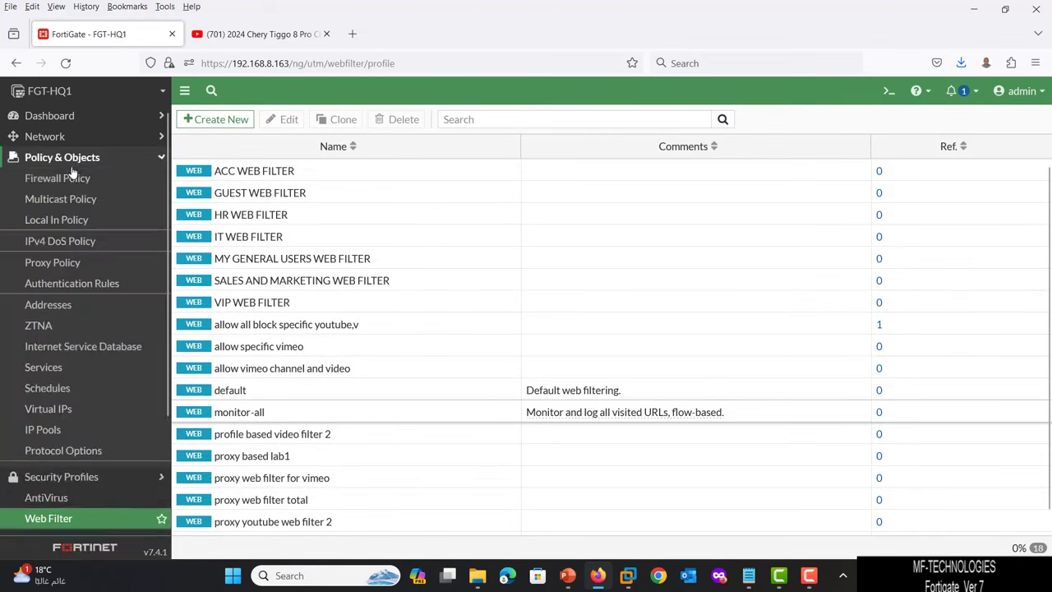
pyautogui.click(58, 178)
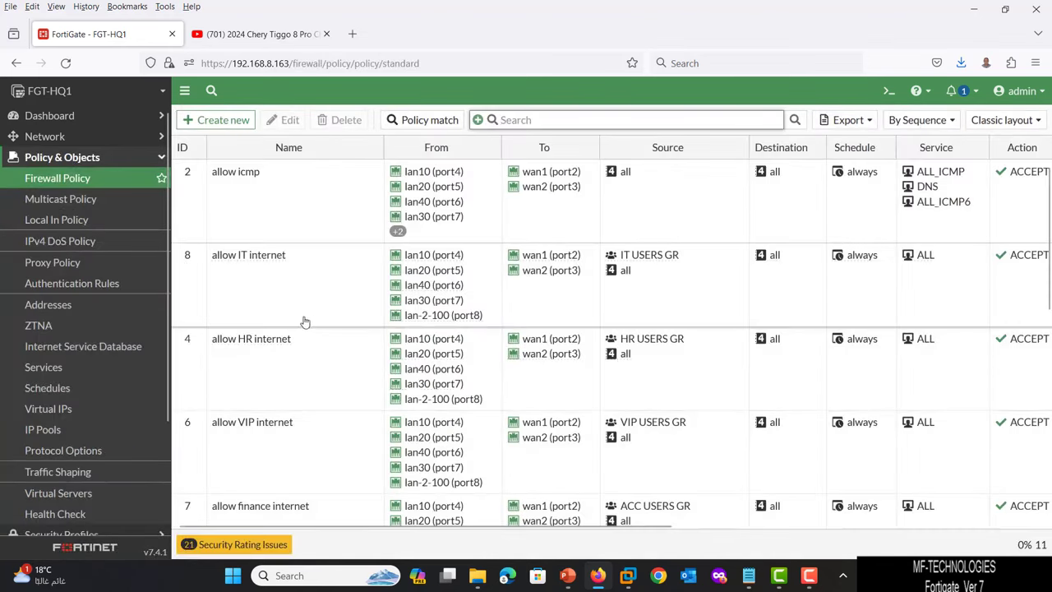
pyautogui.doubleClick(304, 346)
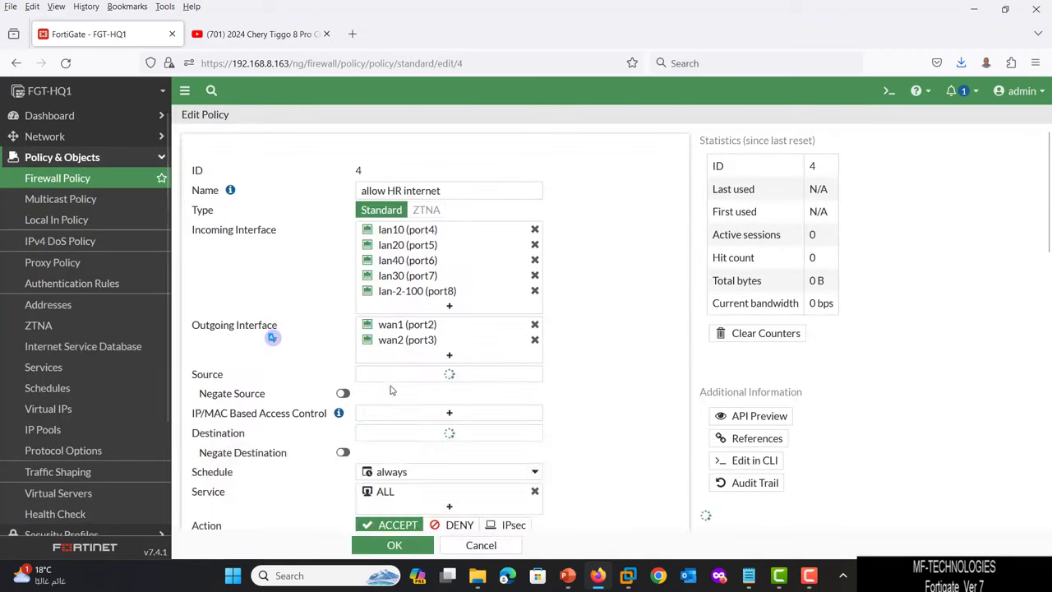
pyautogui.scroll(-4, 612, 374)
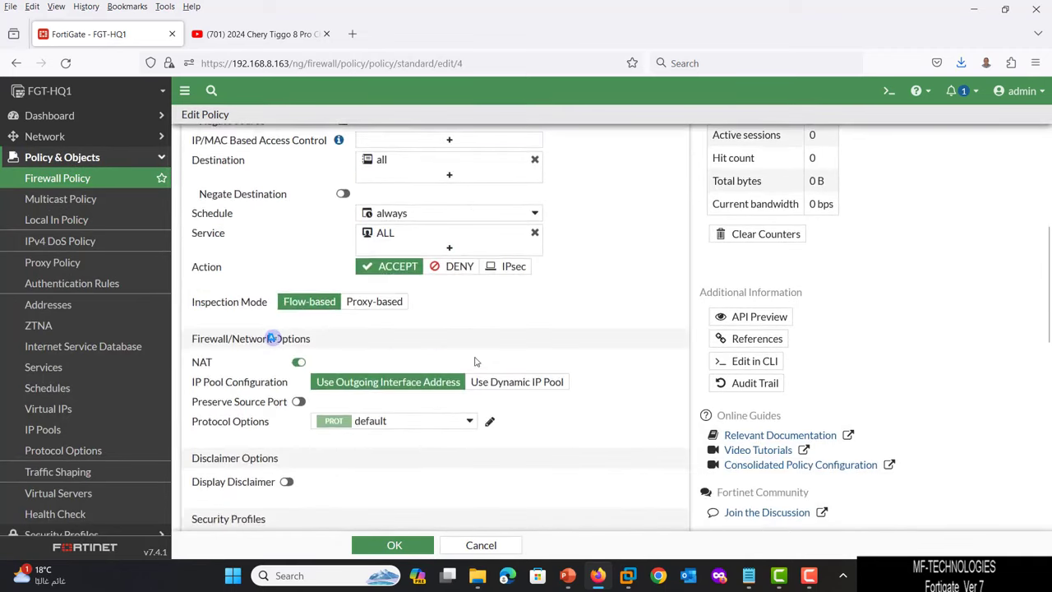
pyautogui.scroll(-1, 458, 340)
pyautogui.click(390, 235)
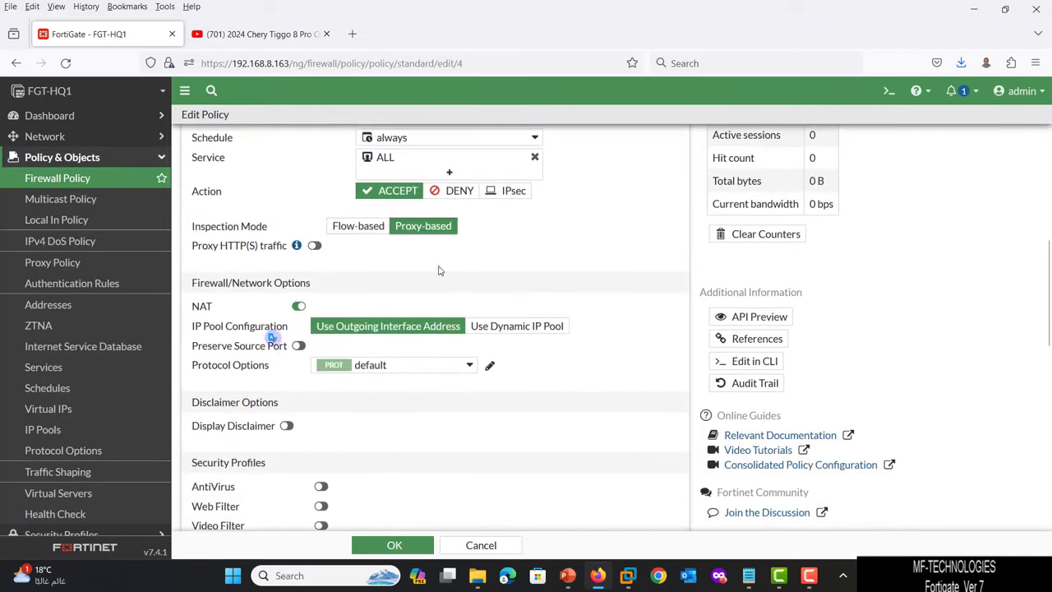
# - Enable Web Filter with 'proxy based lab1' and Application Control with the default profile
pyautogui.scroll(-3, 399, 362)
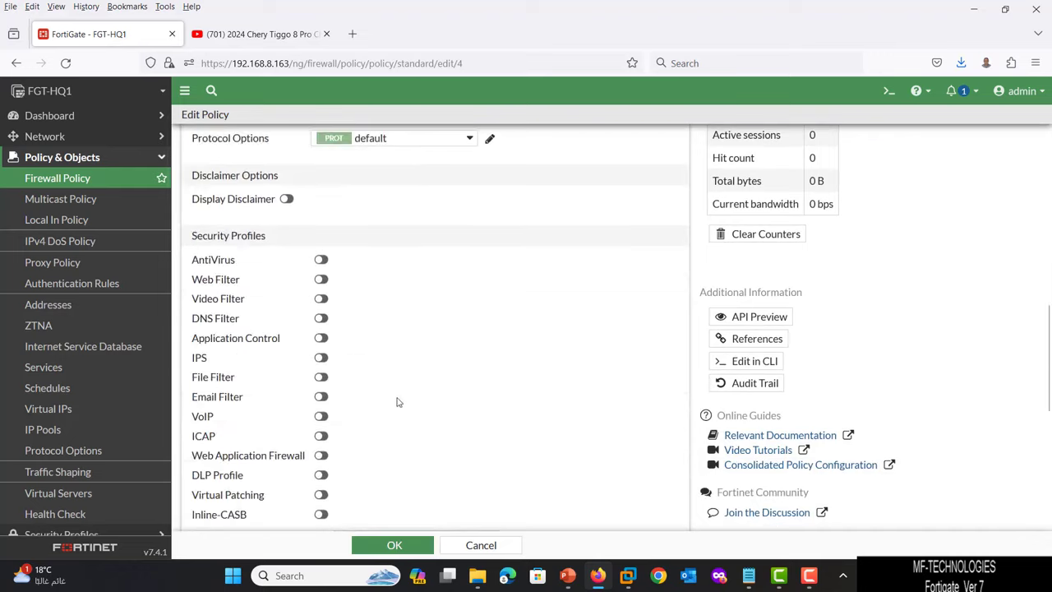
pyautogui.click(320, 280)
pyautogui.click(426, 286)
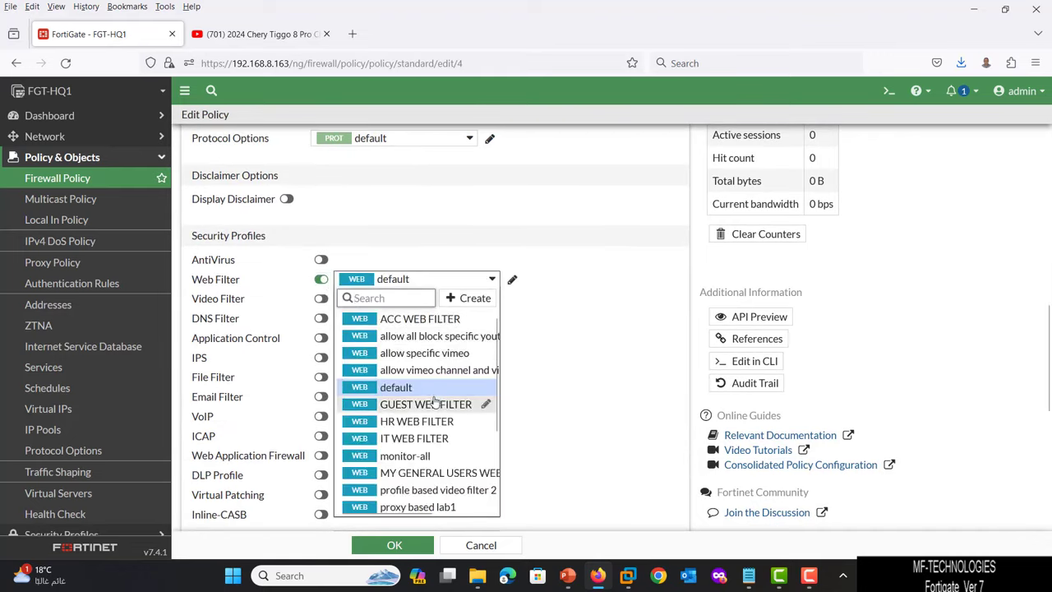
pyautogui.scroll(-3, 439, 402)
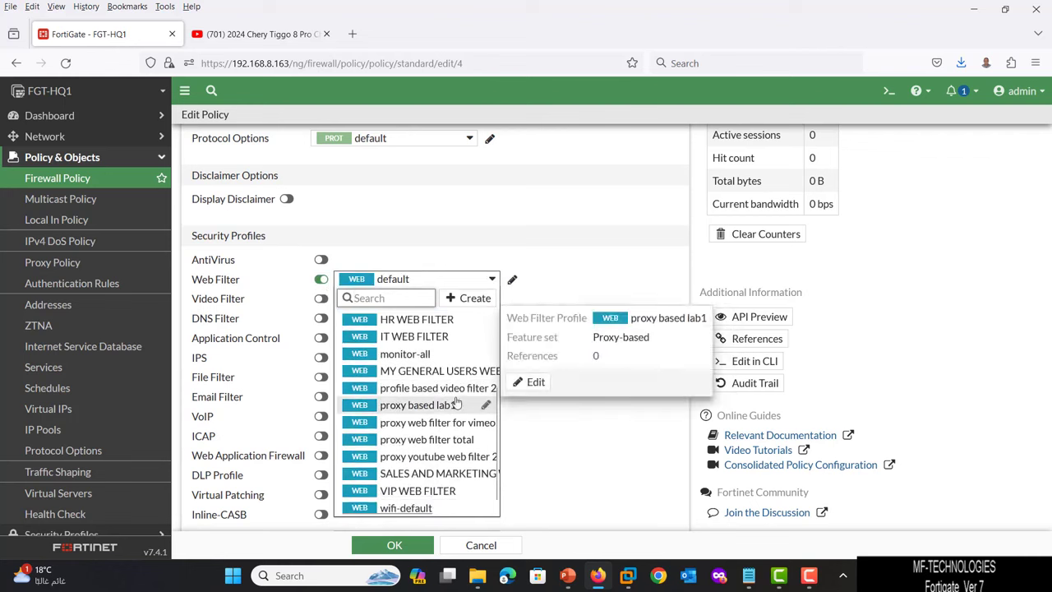
pyautogui.click(462, 404)
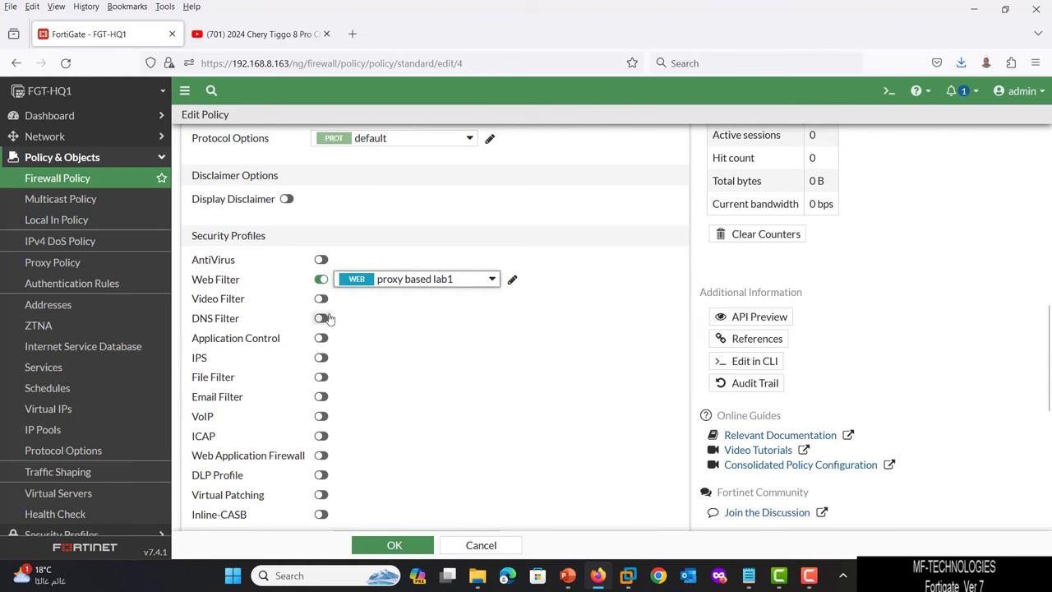
pyautogui.click(327, 341)
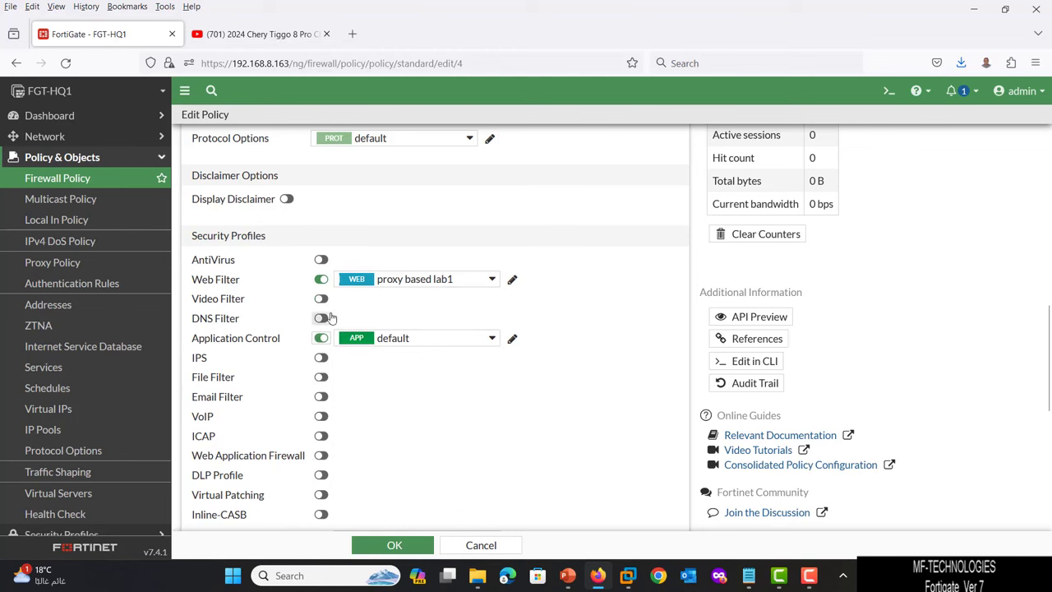
pyautogui.scroll(-3, 332, 318)
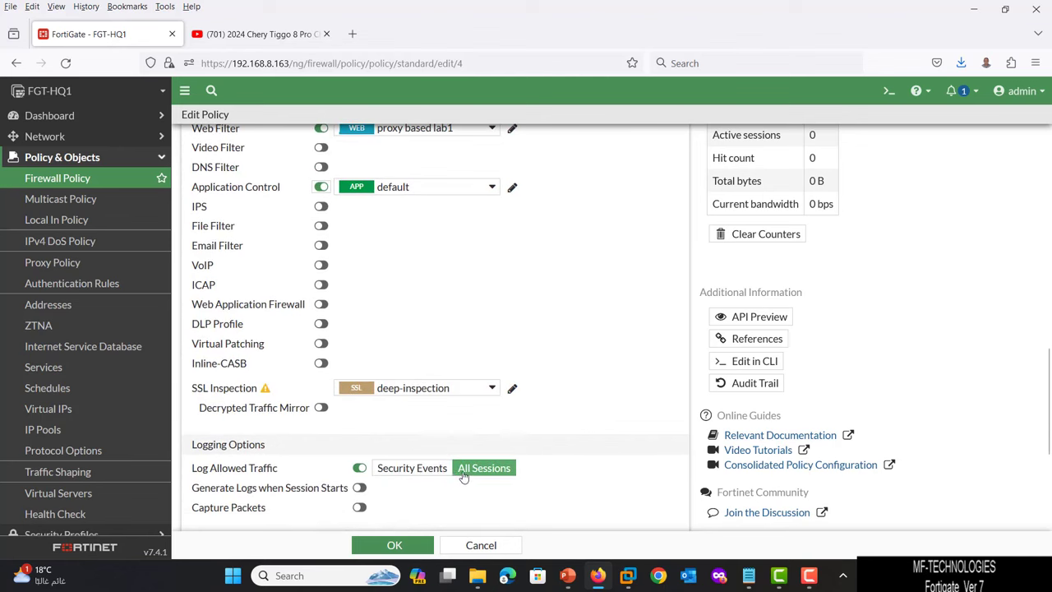
# - Save the policy with a change summary and accept the SSL deep inspection warning
pyautogui.click(393, 544)
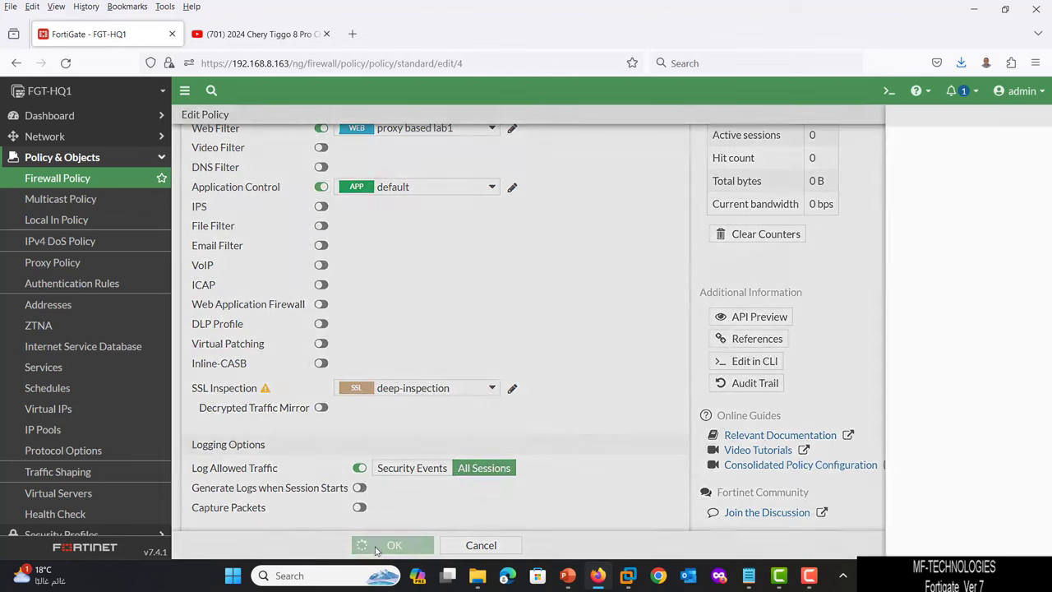
pyautogui.click(445, 230)
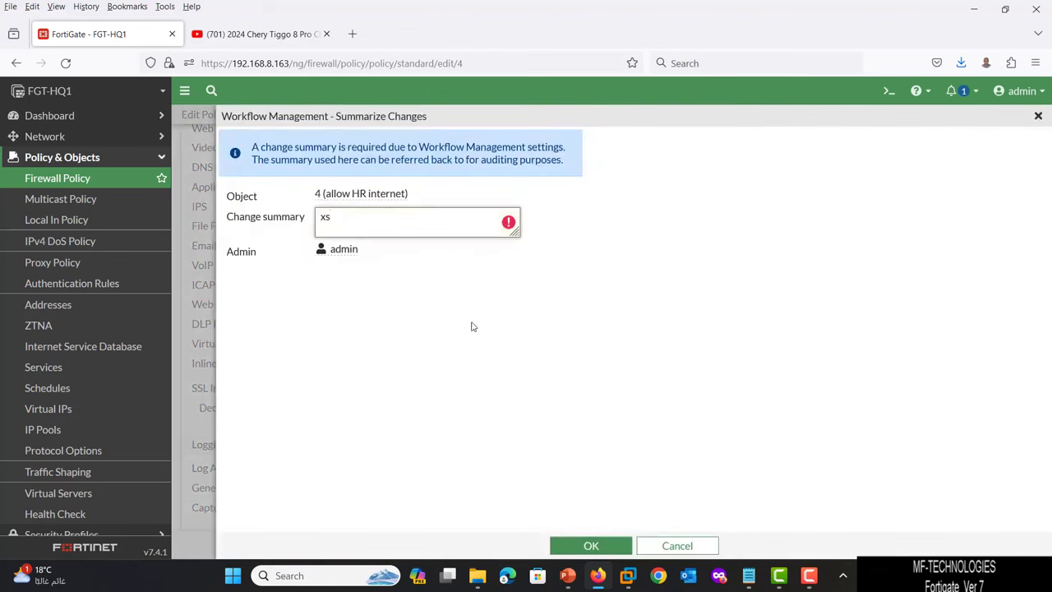
pyautogui.click(589, 549)
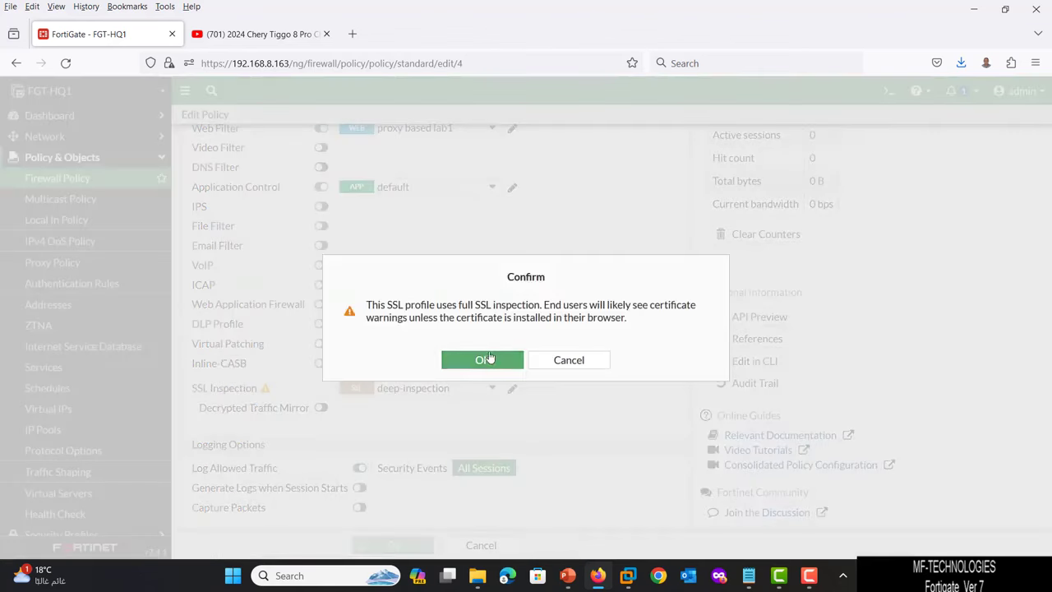
pyautogui.click(483, 361)
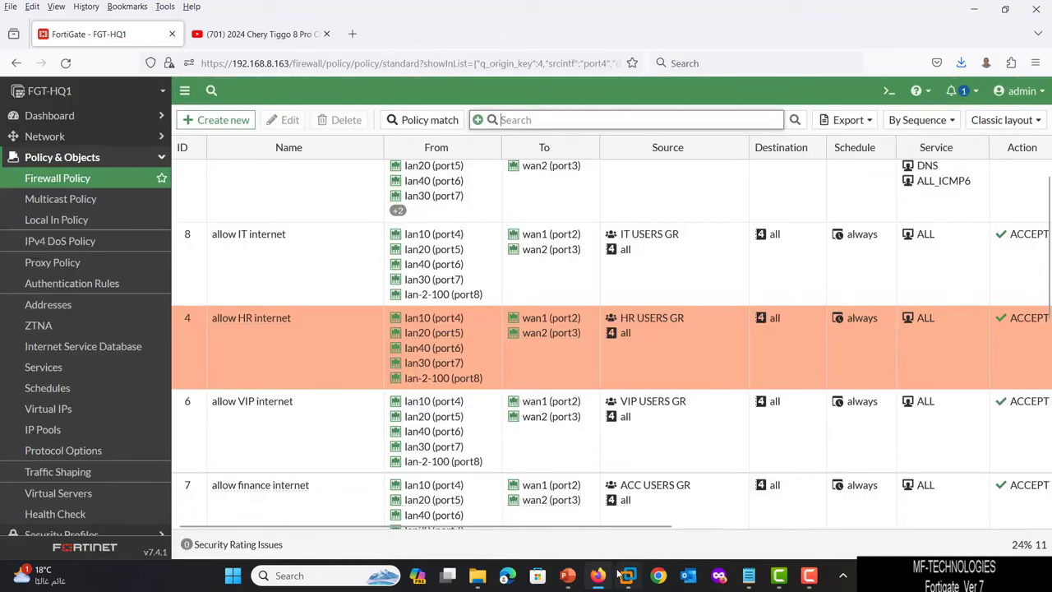
pyautogui.click(625, 575)
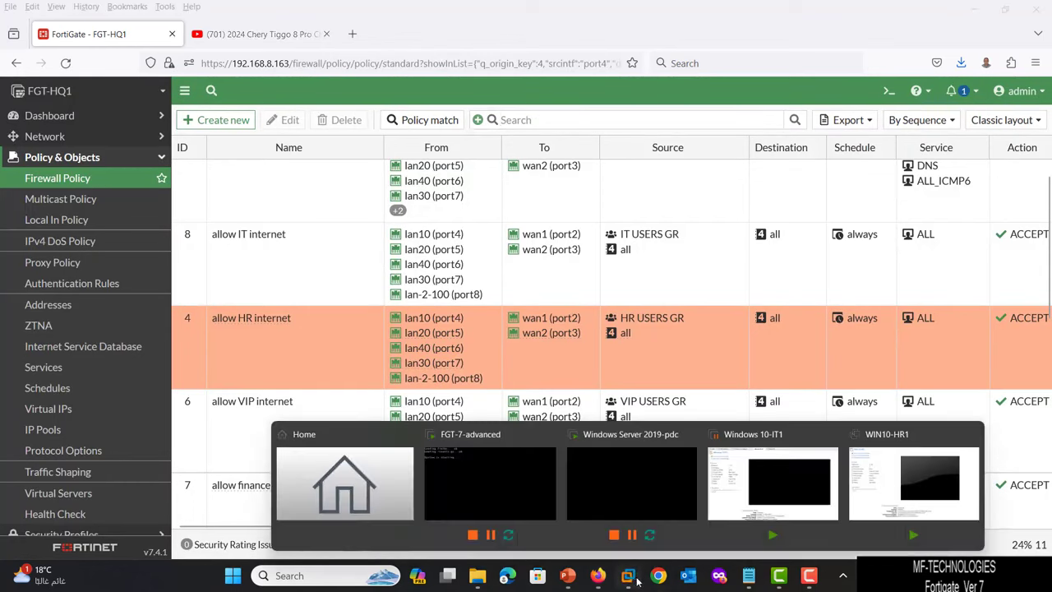
# - Power on the WIN10-HR1 VM in VMware Workstation and sign in to its desktop
pyautogui.click(658, 493)
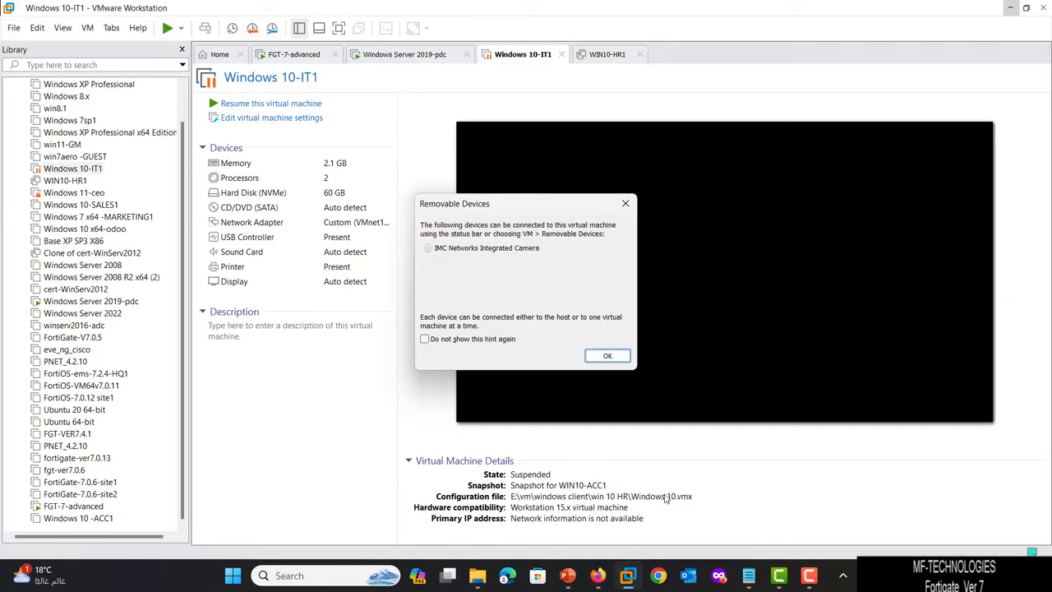
pyautogui.click(607, 355)
pyautogui.click(607, 55)
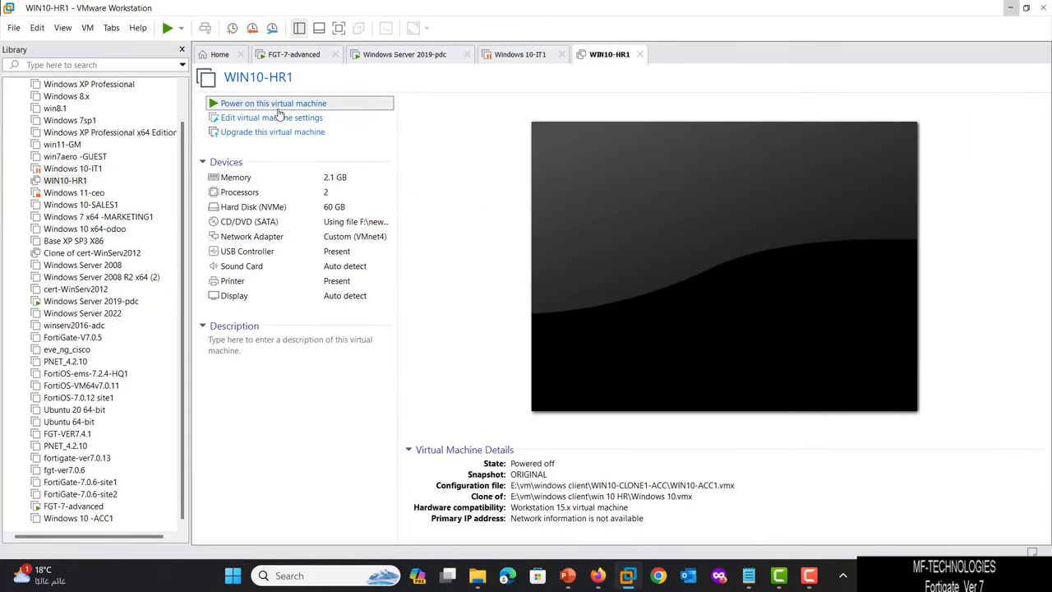
pyautogui.click(271, 102)
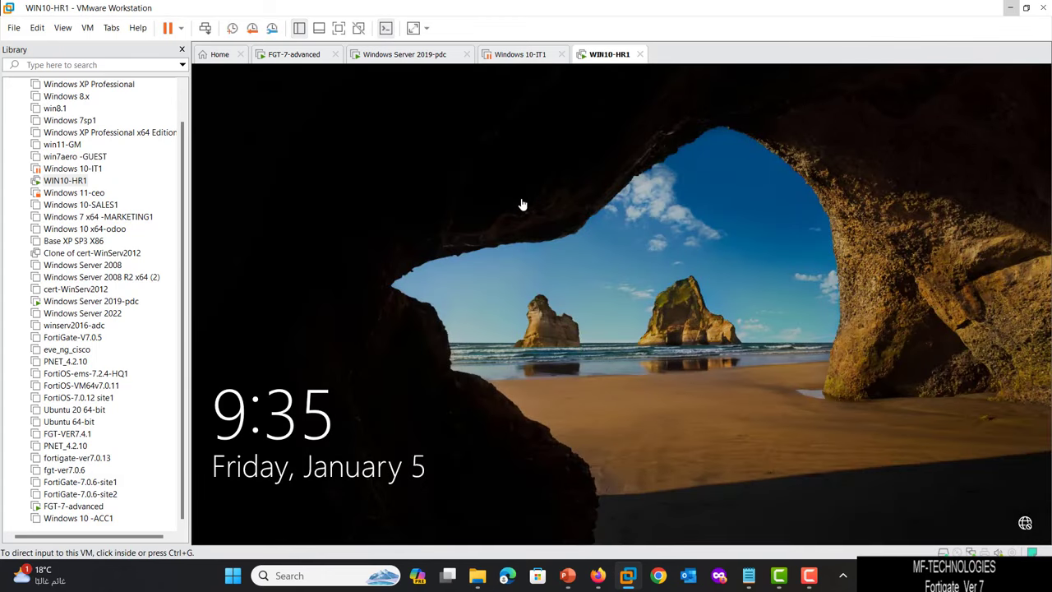
pyautogui.click(501, 245)
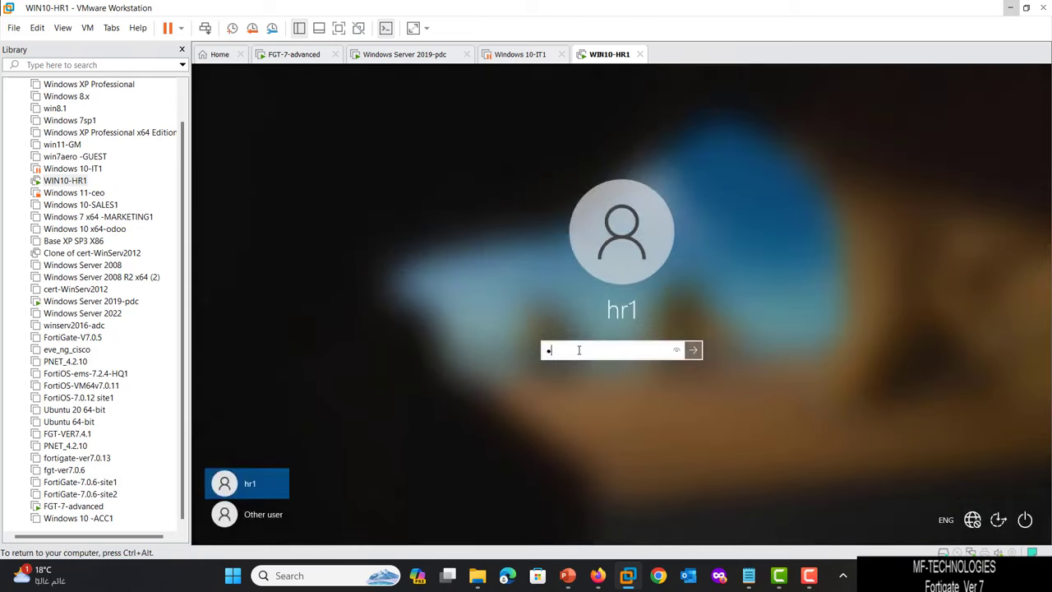
pyautogui.press('Return')
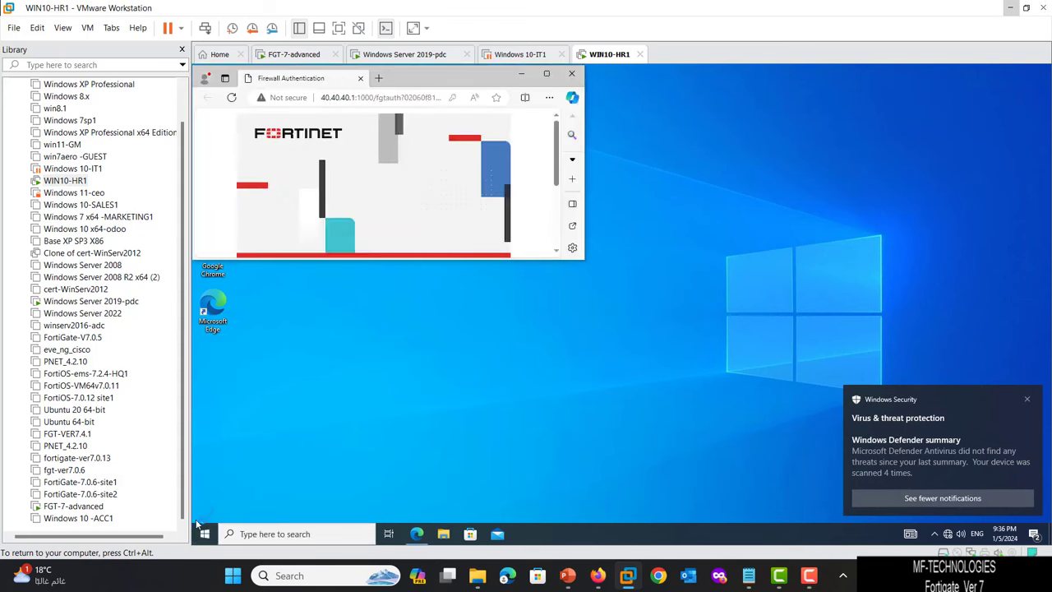
pyautogui.rightClick(205, 534)
# - Run ping 8.8.8.8, then log in to the firewall authentication page with saved HR credentials
pyautogui.click(223, 484)
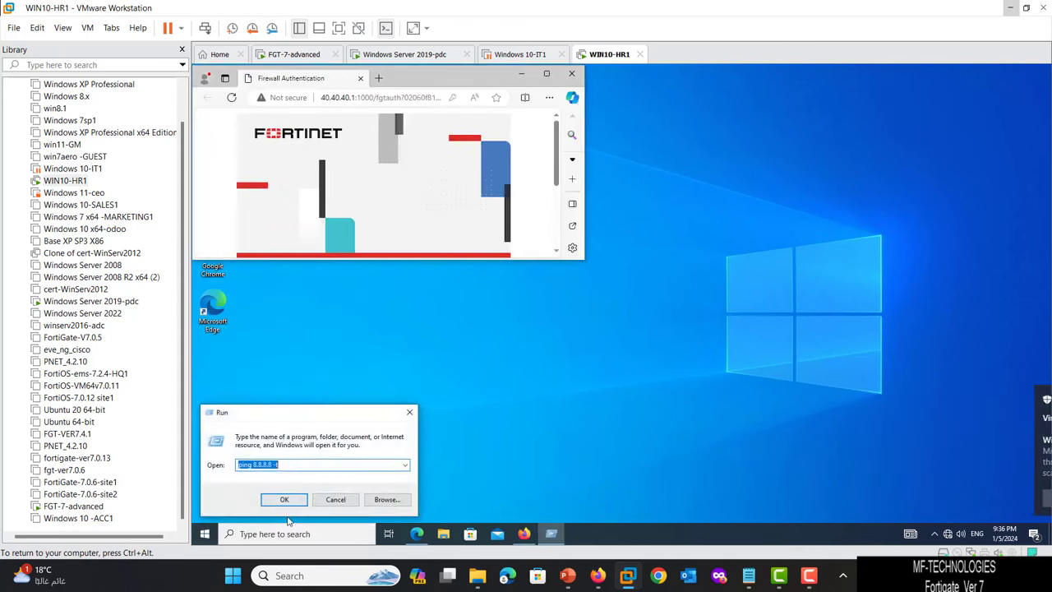
pyautogui.click(282, 499)
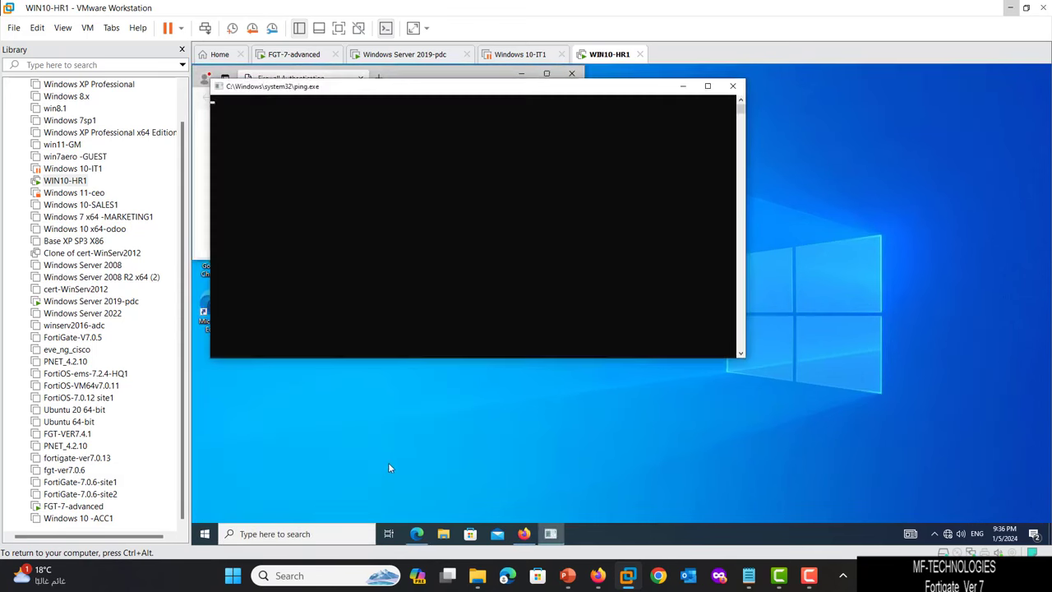
pyautogui.click(732, 85)
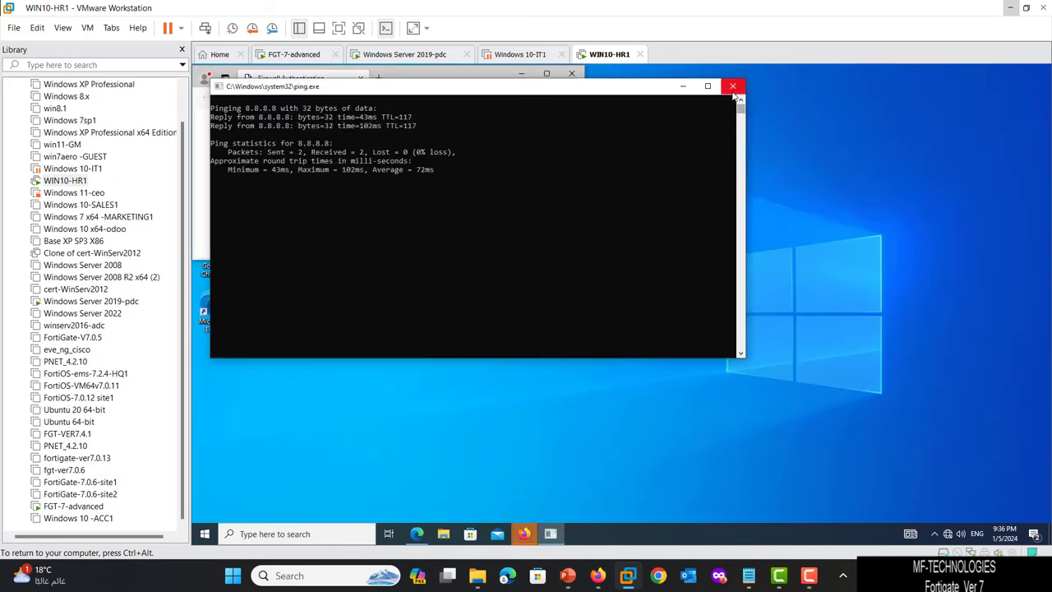
pyautogui.click(546, 73)
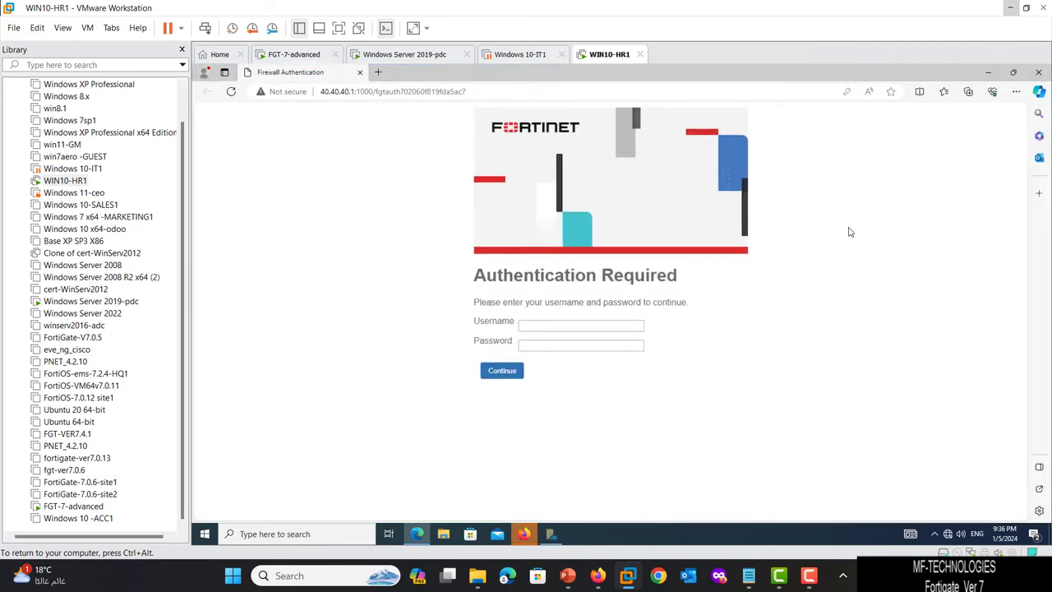
pyautogui.click(601, 325)
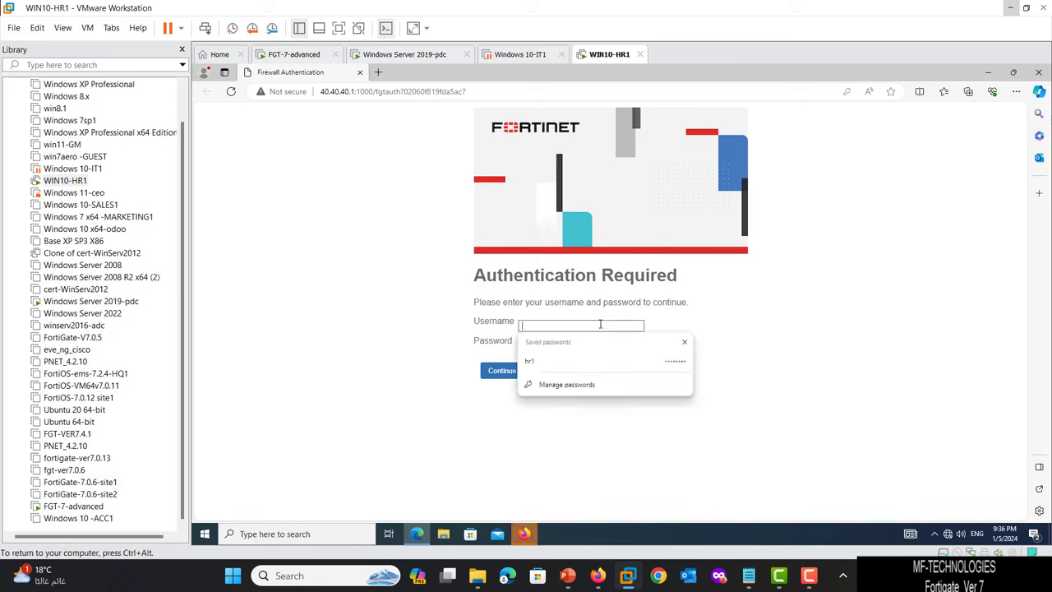
pyautogui.click(589, 367)
pyautogui.click(503, 374)
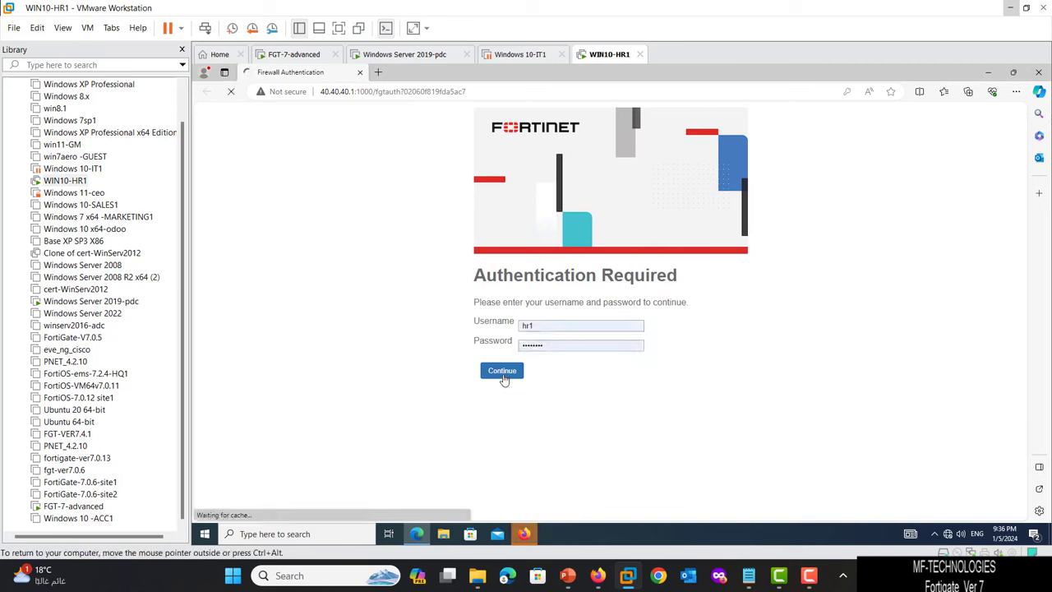
# - Clear Firefox's cookies and cached content in Privacy settings, then close Firefox and Edge
pyautogui.click(525, 534)
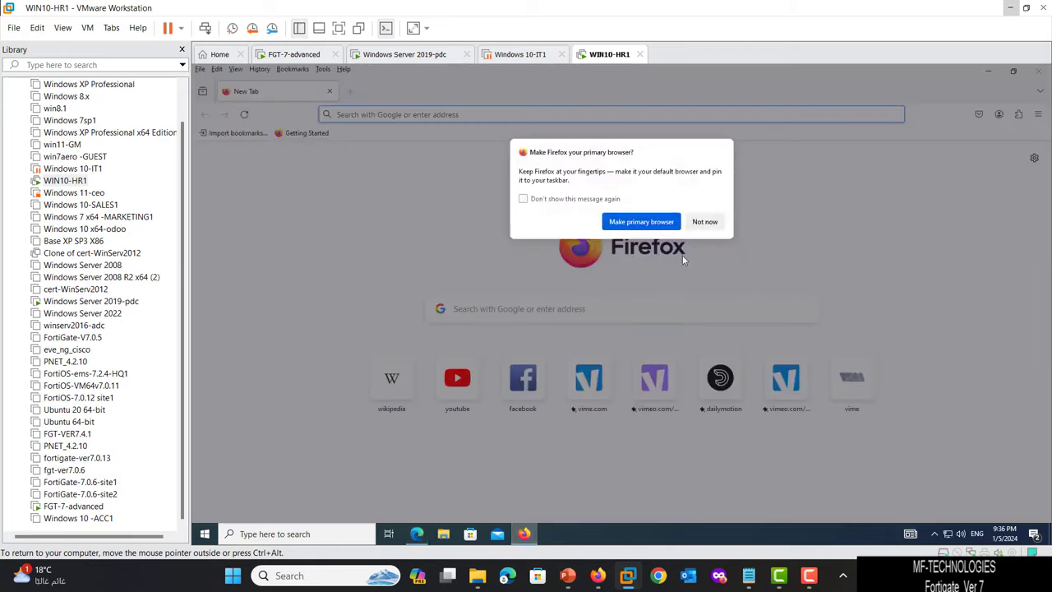
pyautogui.click(703, 221)
pyautogui.click(1038, 114)
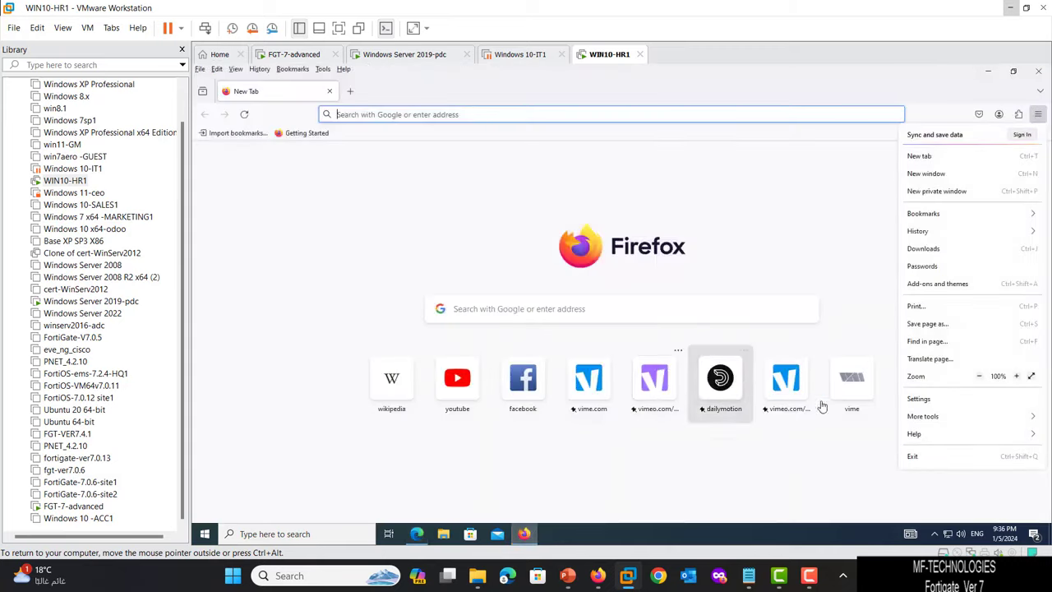
pyautogui.click(918, 399)
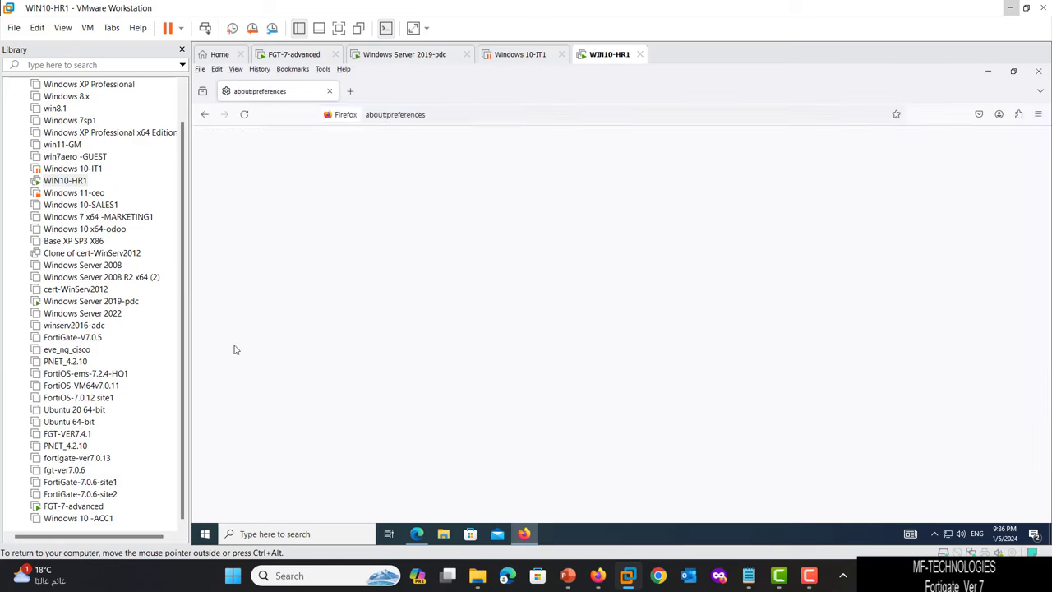
pyautogui.click(270, 262)
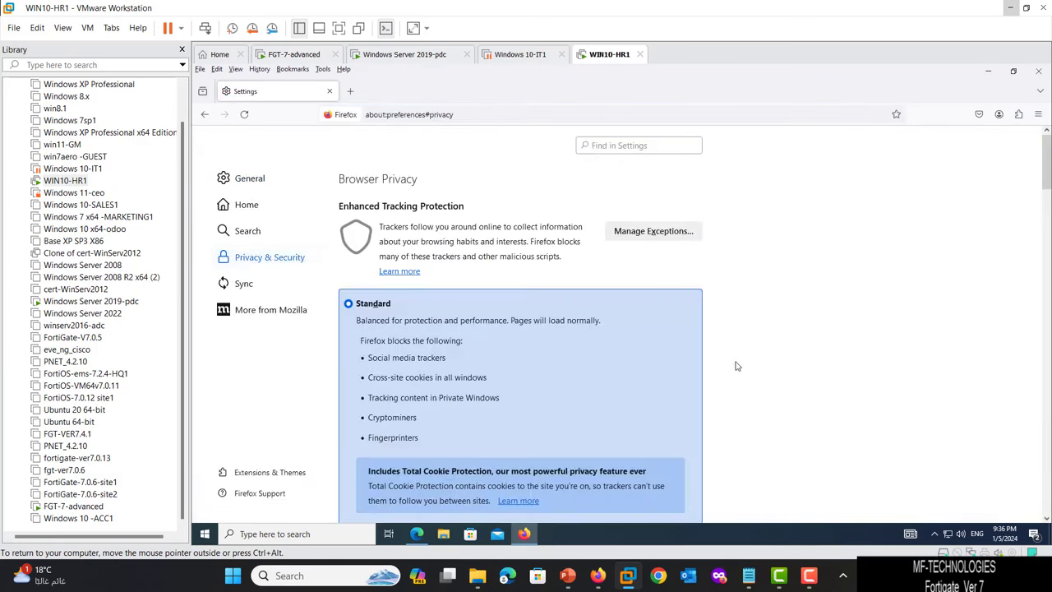
pyautogui.scroll(-5, 736, 366)
pyautogui.click(658, 358)
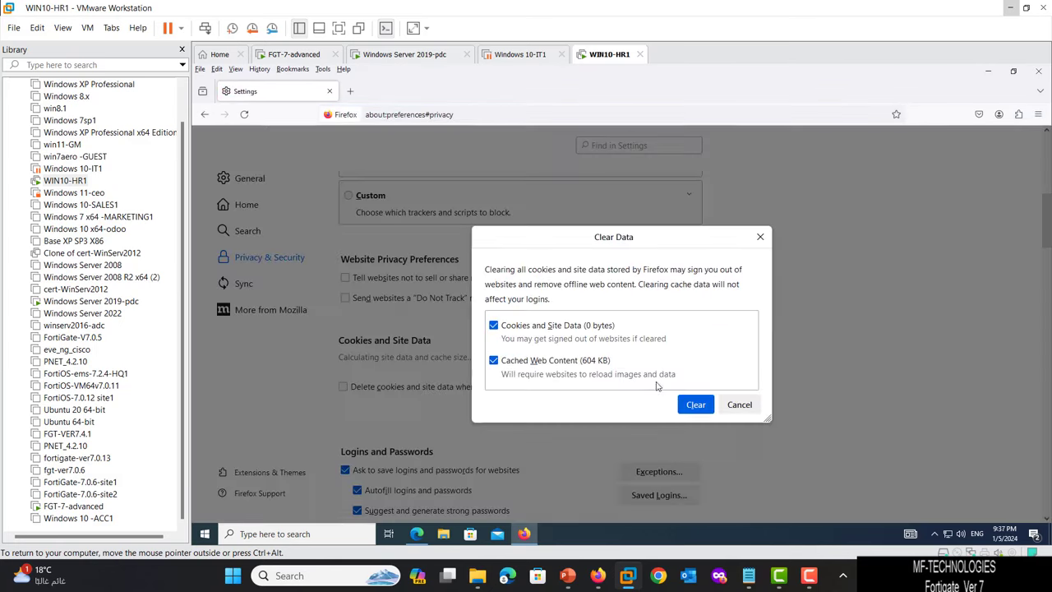
pyautogui.click(695, 405)
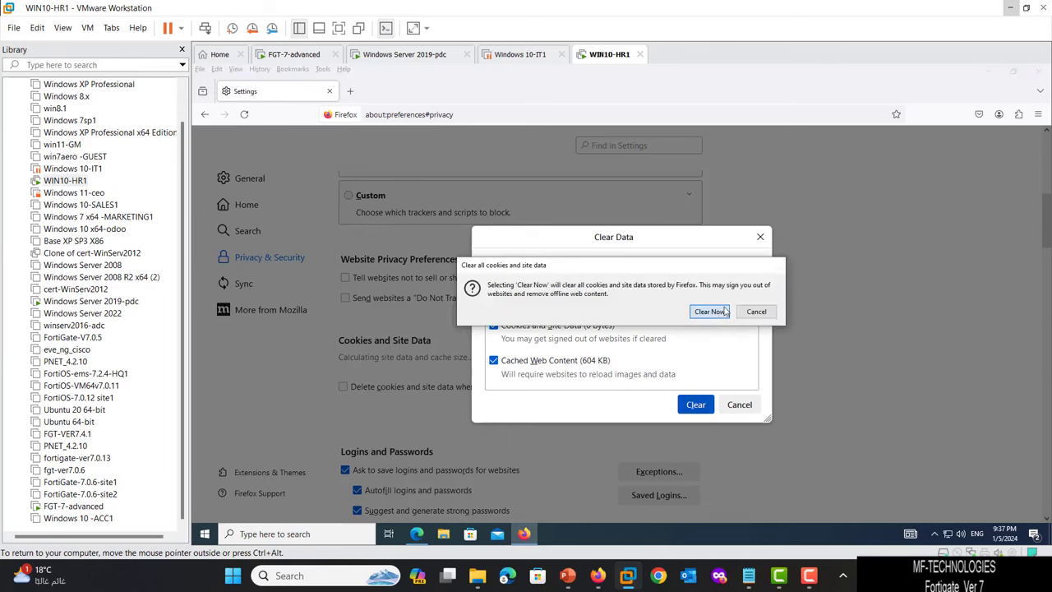
pyautogui.click(725, 312)
pyautogui.click(1039, 71)
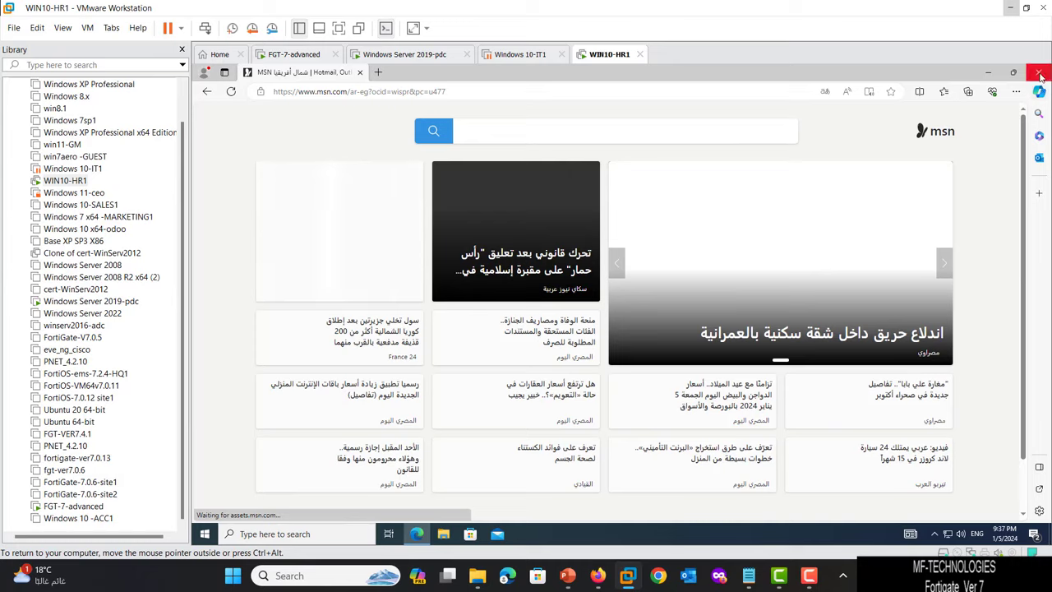
pyautogui.click(1040, 74)
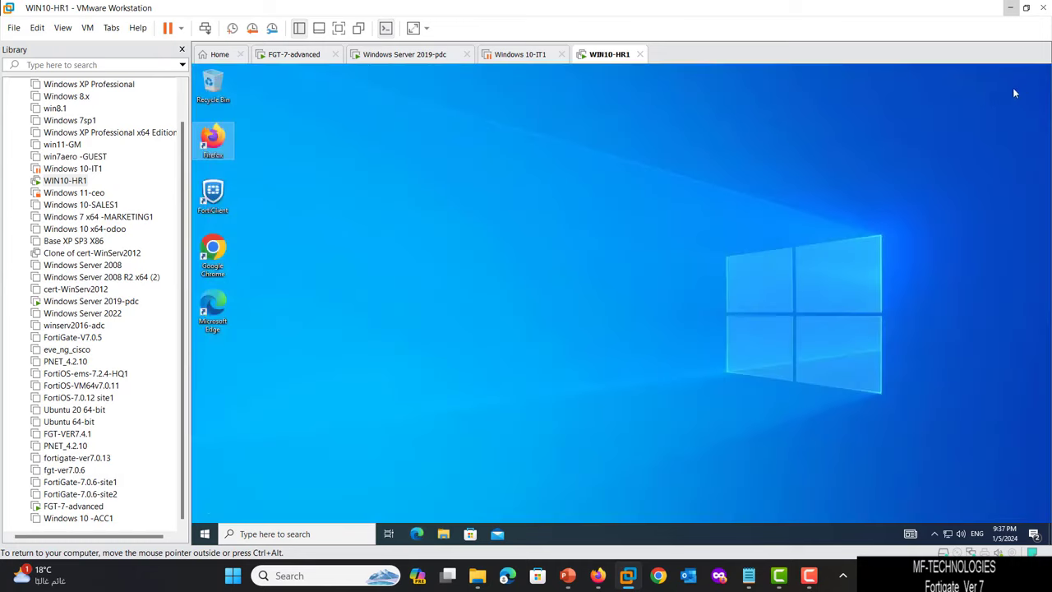
# - Launch Firefox and open youtube, vimeo and dailymotion in separate tabs, plus a new tab
pyautogui.doubleClick(220, 145)
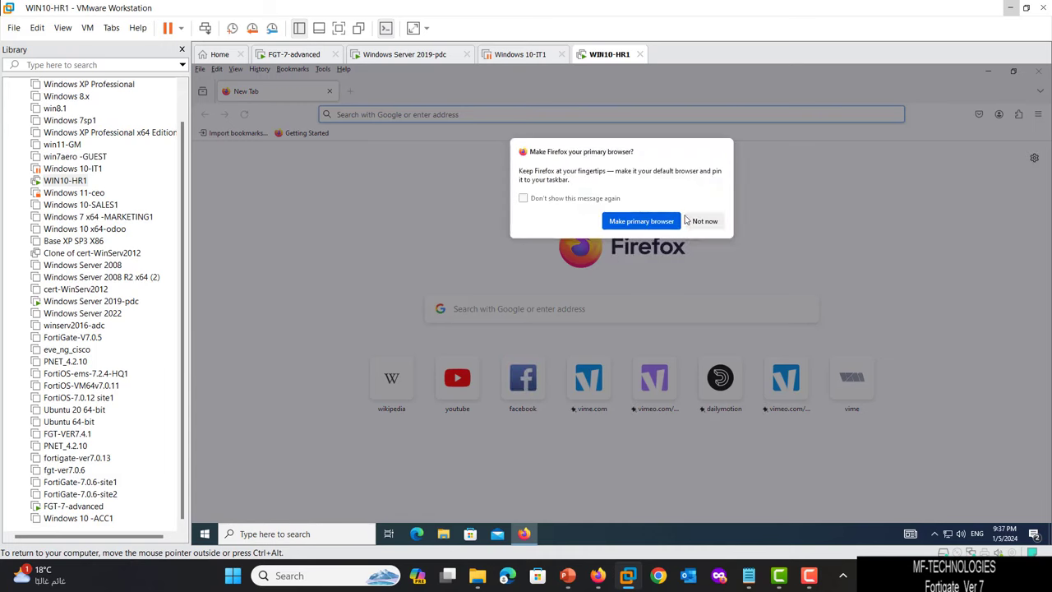
pyautogui.click(702, 221)
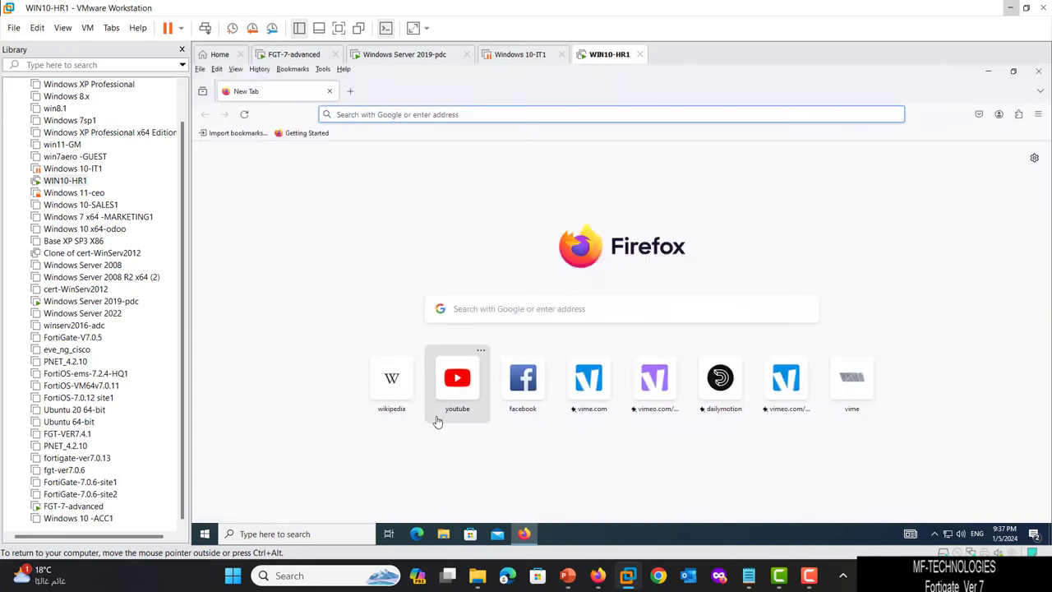
pyautogui.click(451, 418)
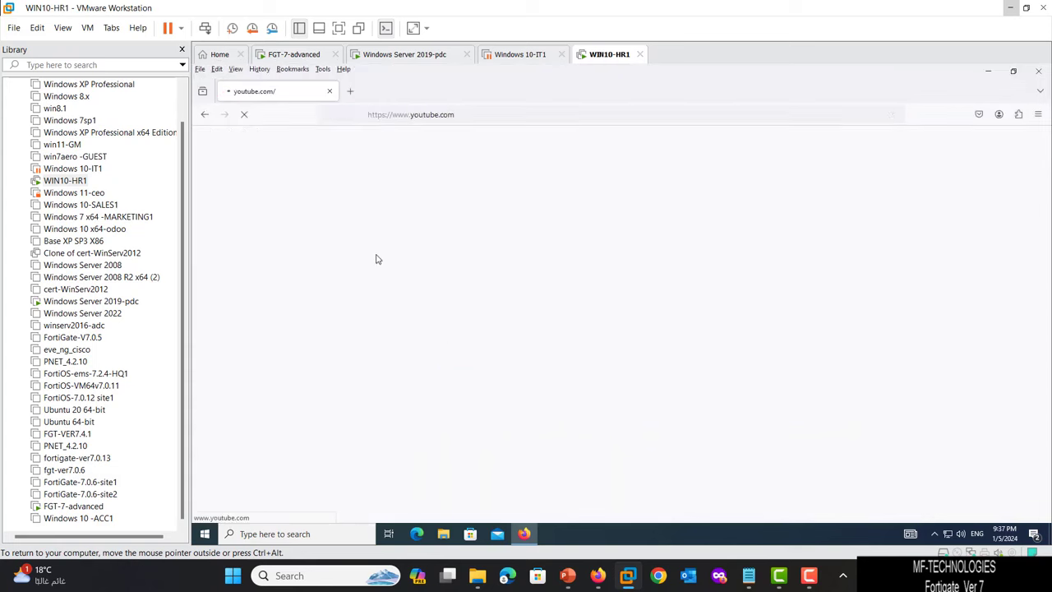
pyautogui.click(352, 93)
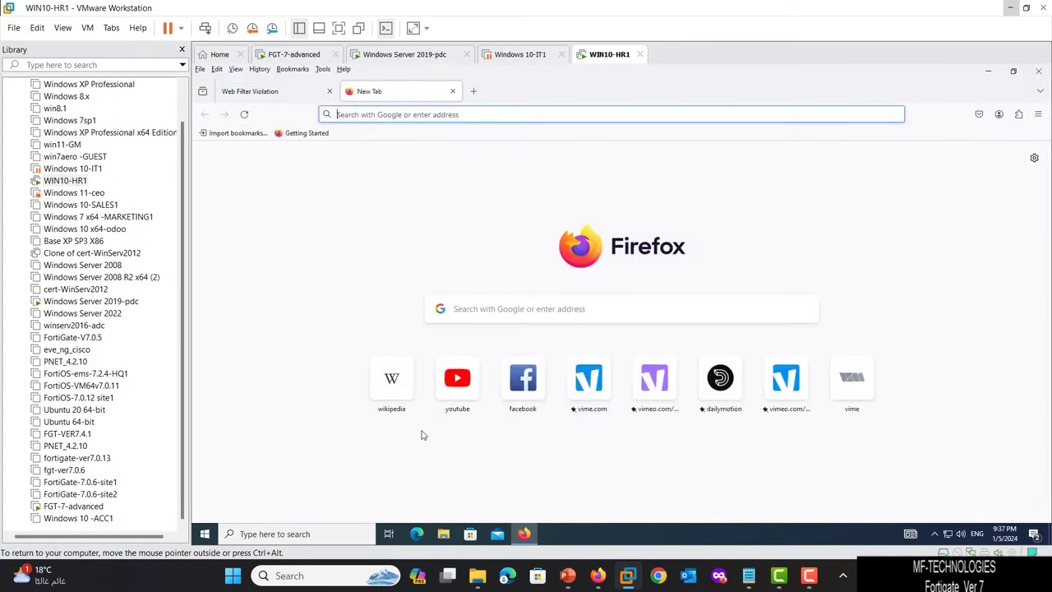
pyautogui.click(582, 402)
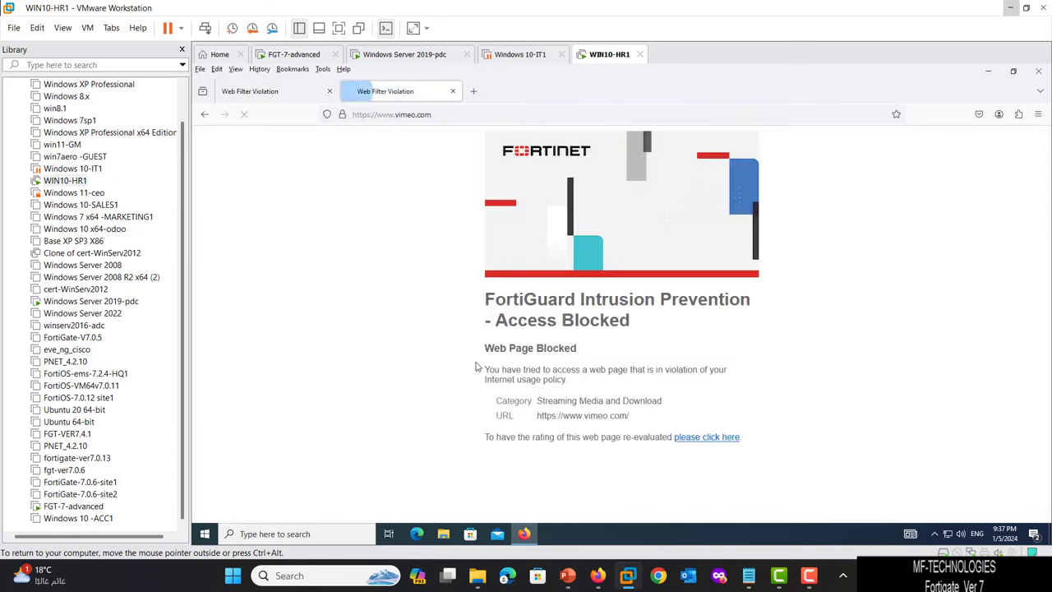
pyautogui.click(475, 92)
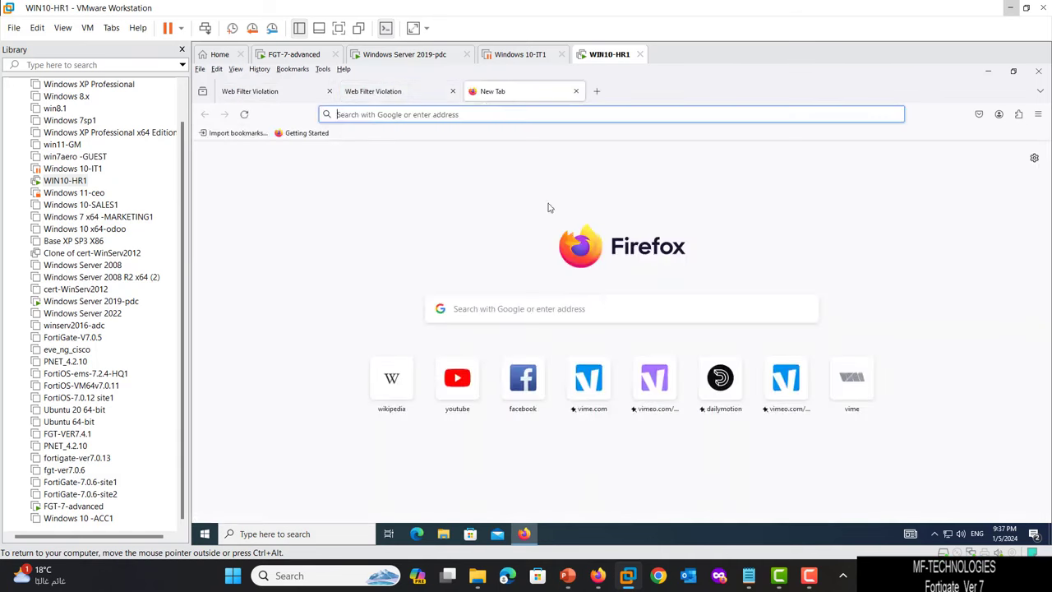
pyautogui.click(713, 407)
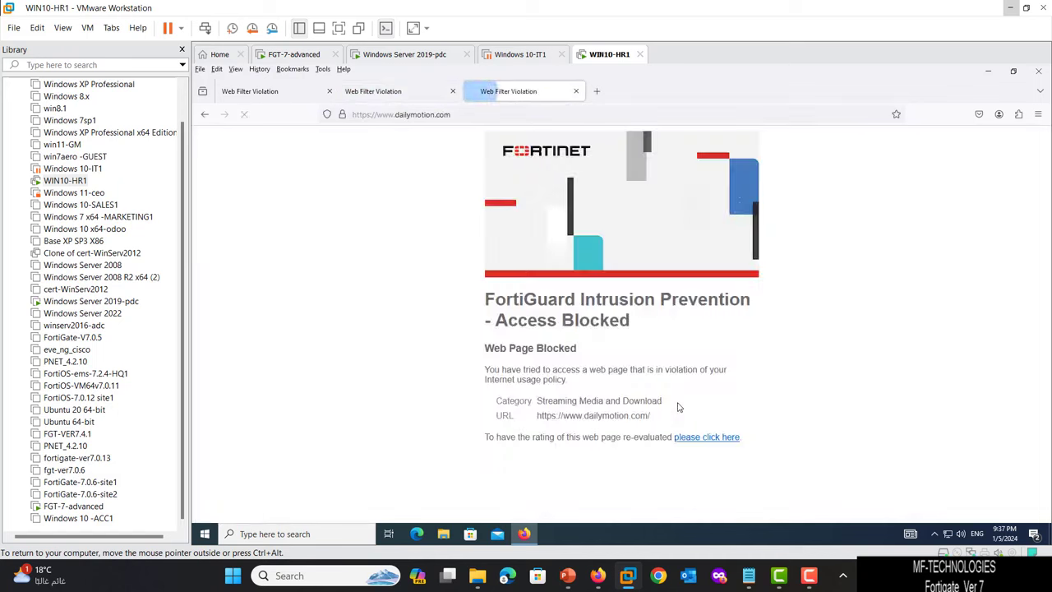
pyautogui.click(596, 91)
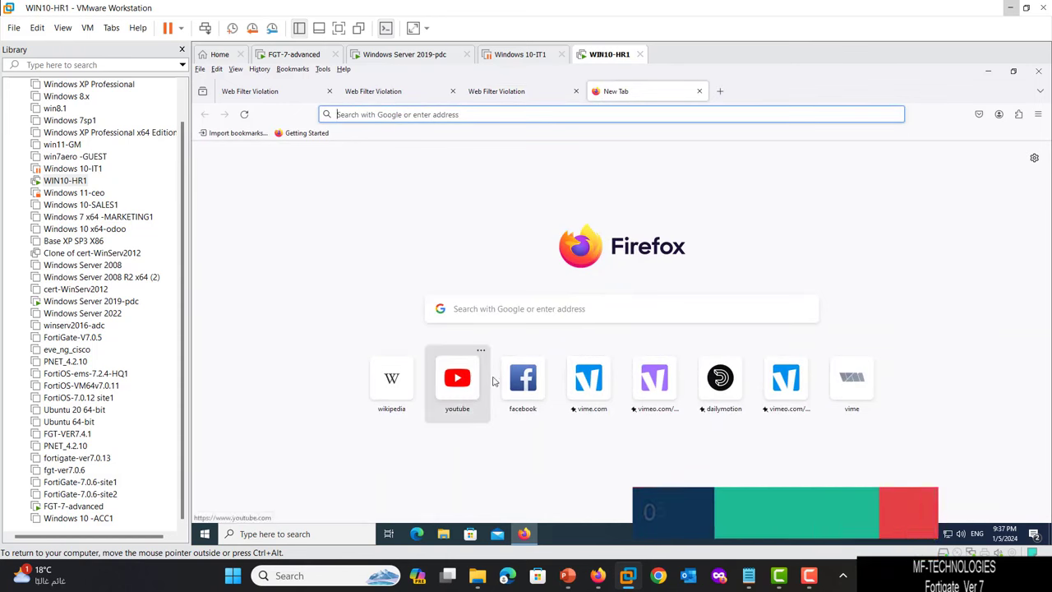
pyautogui.click(521, 307)
# - Search Google for 'youtube fortinet' and open the Fortinet YouTube channel
pyautogui.write('google')
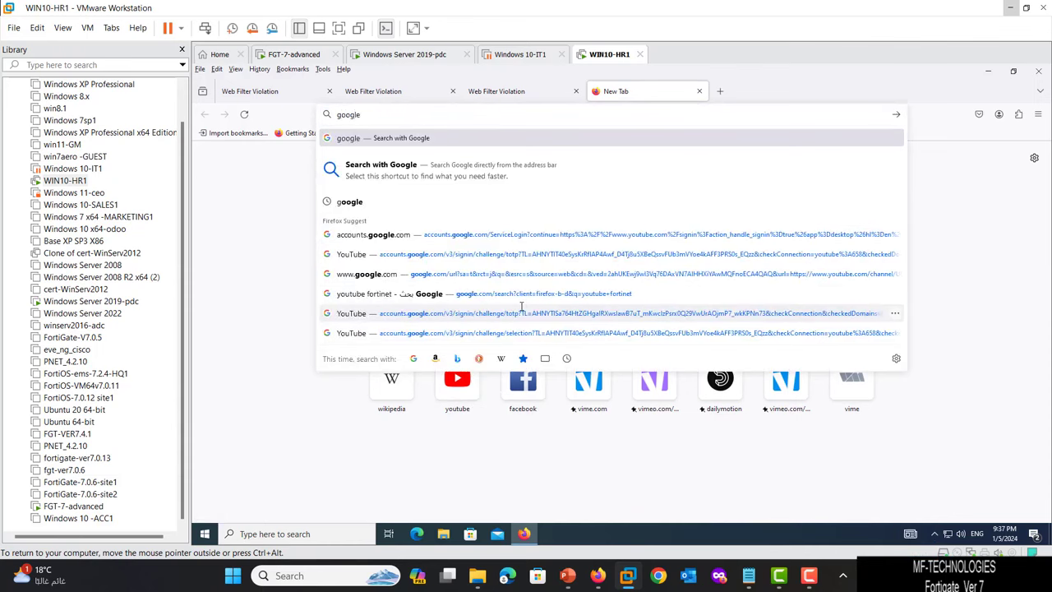
pyautogui.press('Return')
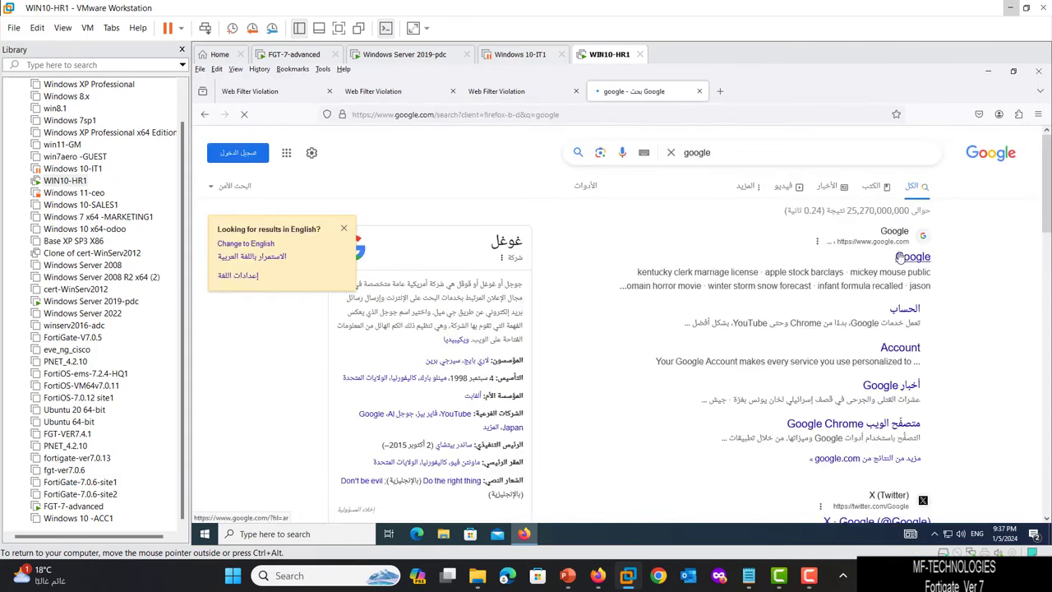
pyautogui.click(876, 260)
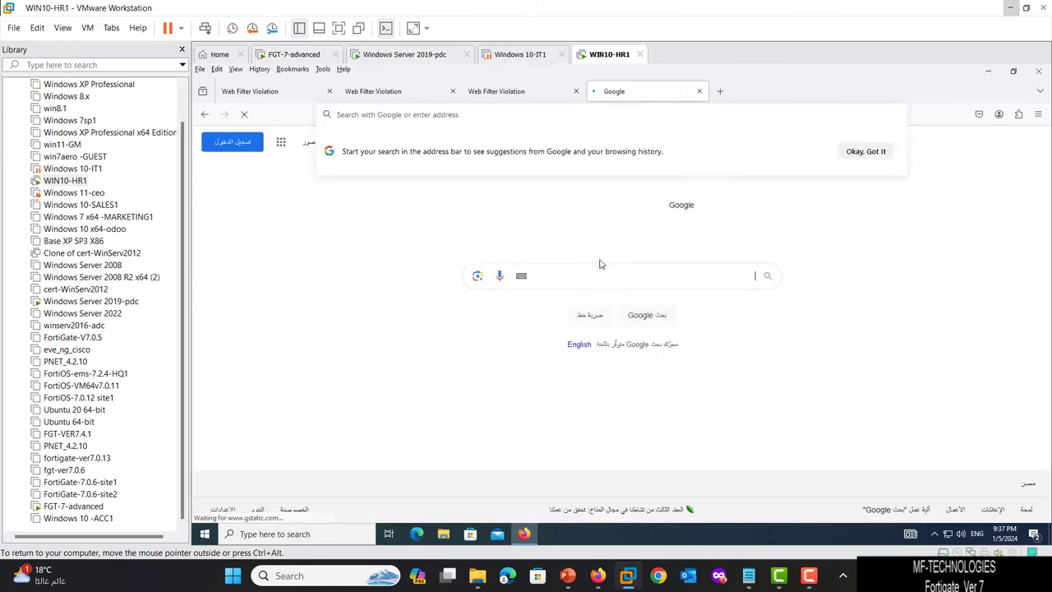
pyautogui.click(566, 276)
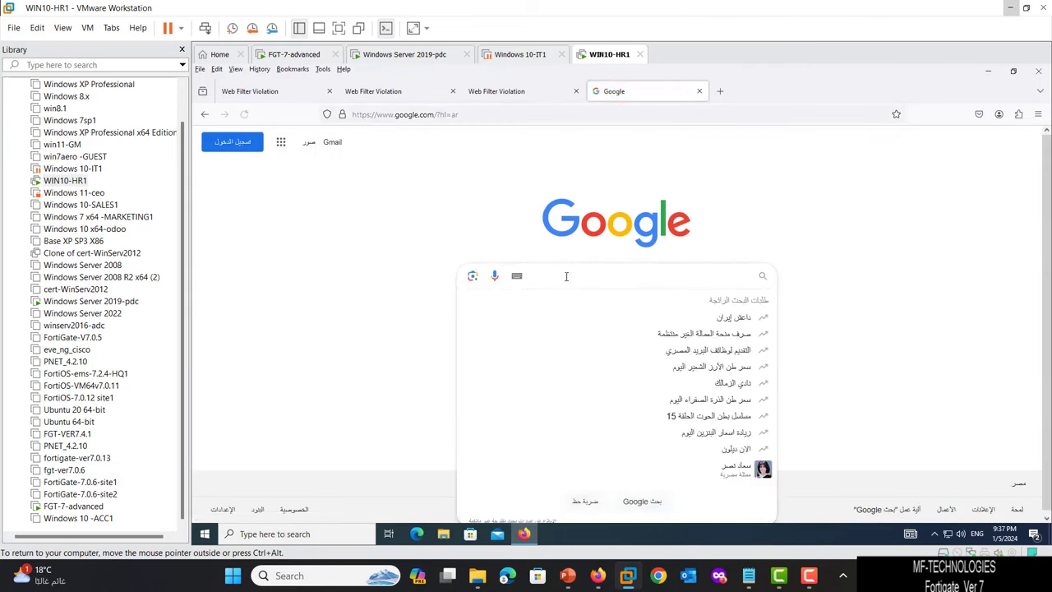
pyautogui.write('yout')
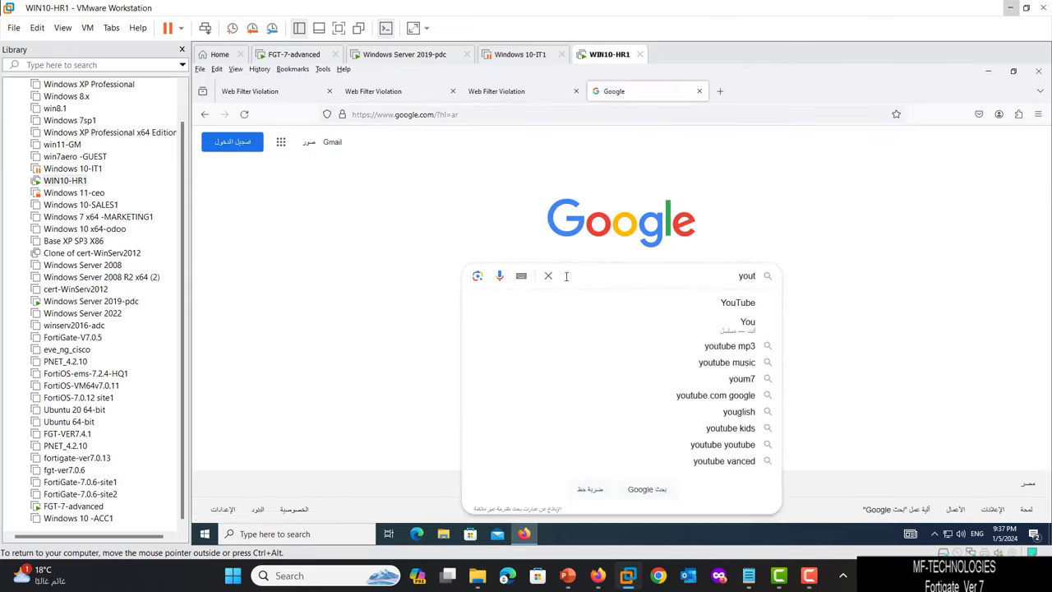
pyautogui.write('ube')
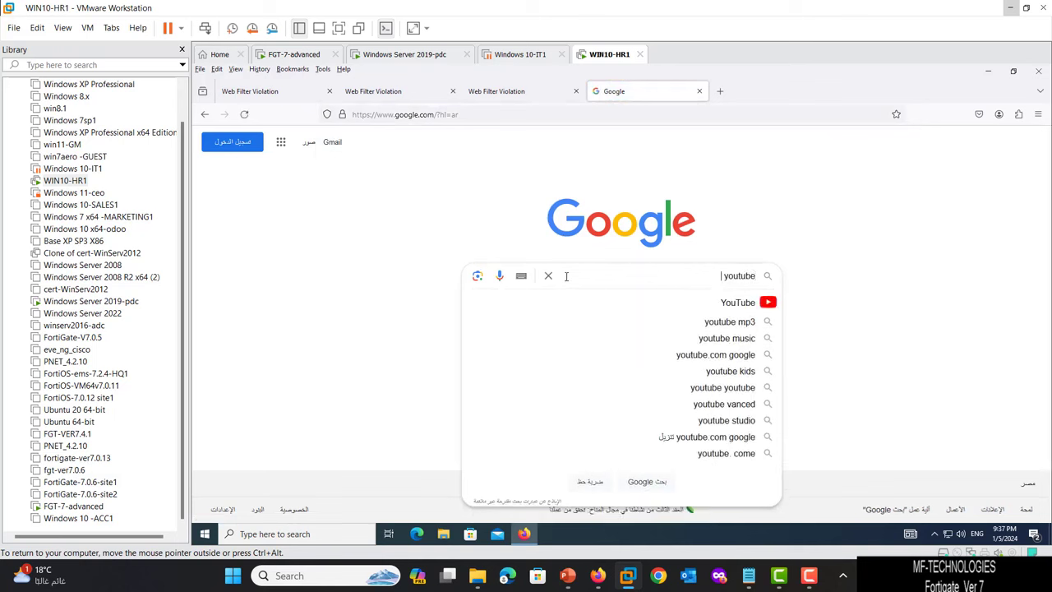
pyautogui.write(' fortinet')
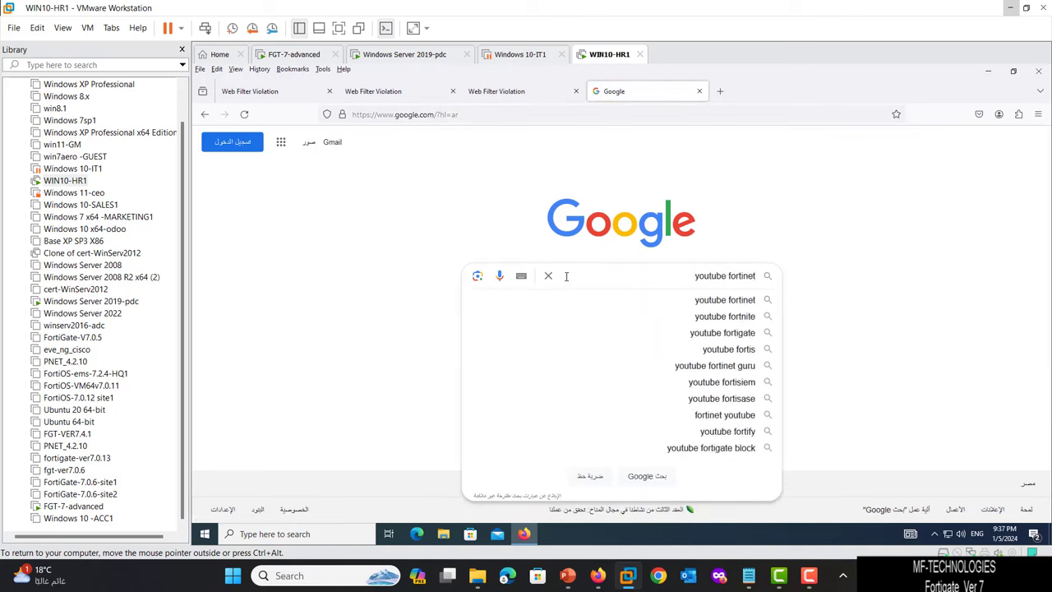
pyautogui.press('Return')
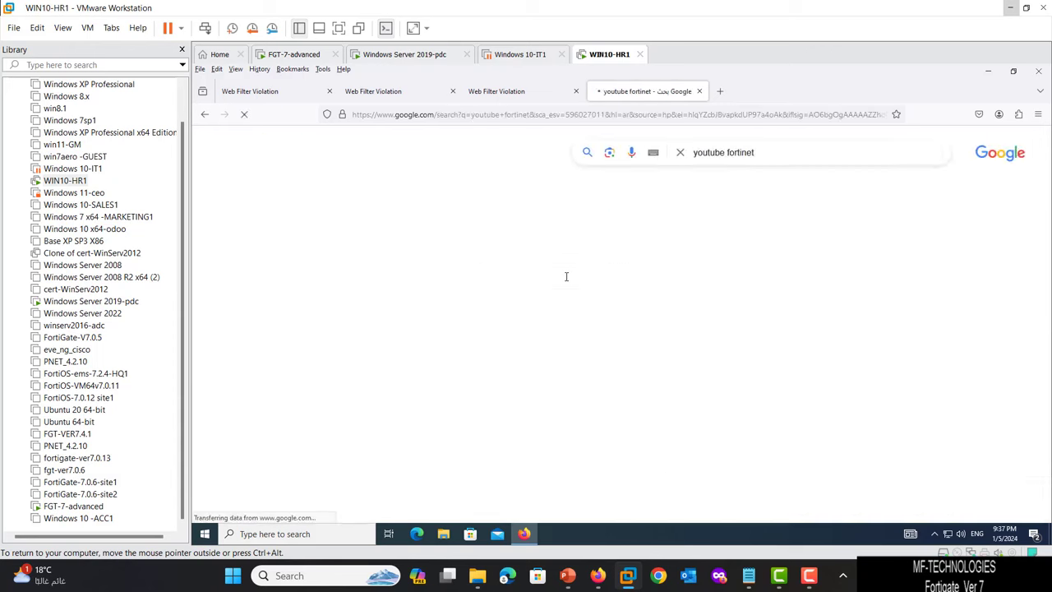
pyautogui.click(911, 256)
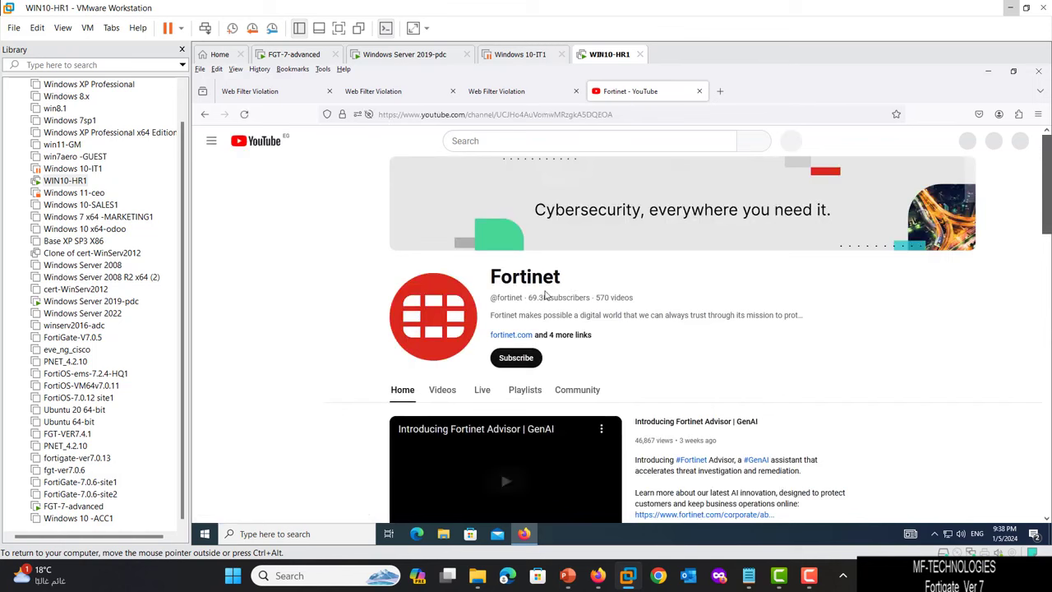
# - Play the Optimizing Investments video, pause it at 0:03, and bring forward the host's Chery Tiggo video
pyautogui.scroll(-2, 549, 320)
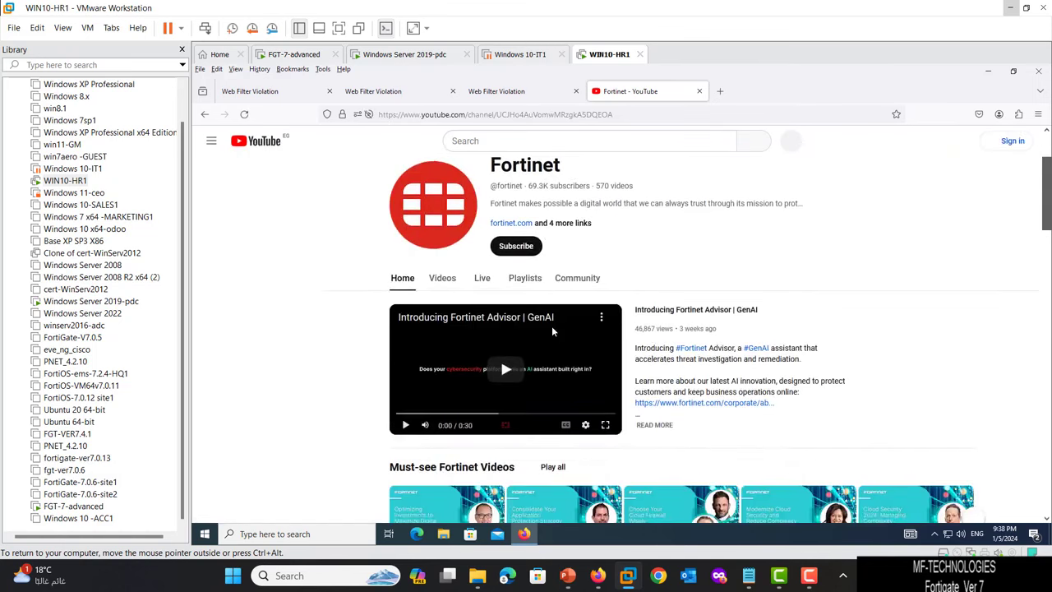
pyautogui.scroll(-2, 547, 339)
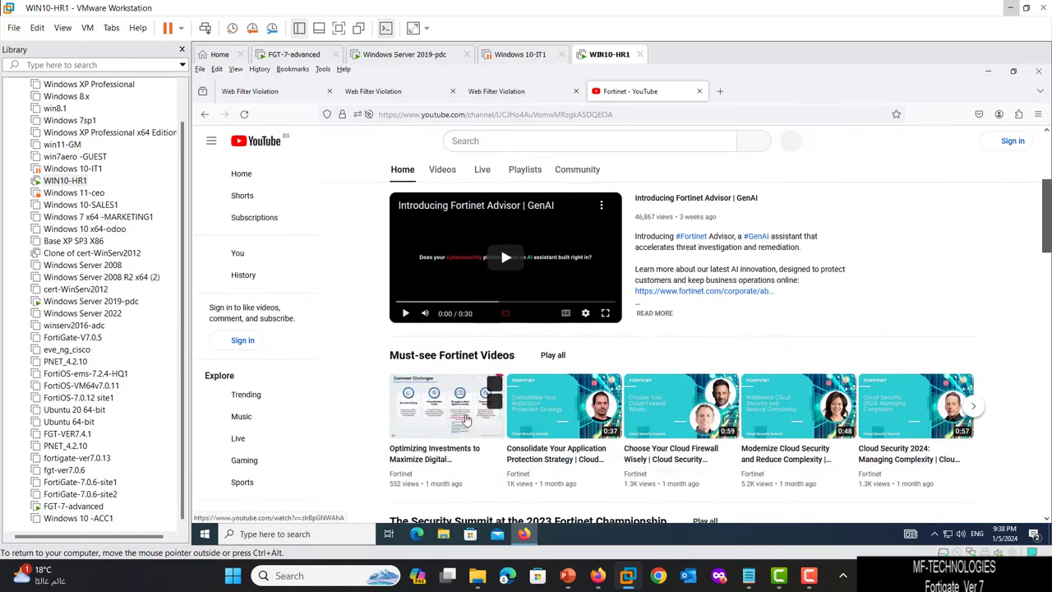
pyautogui.click(465, 423)
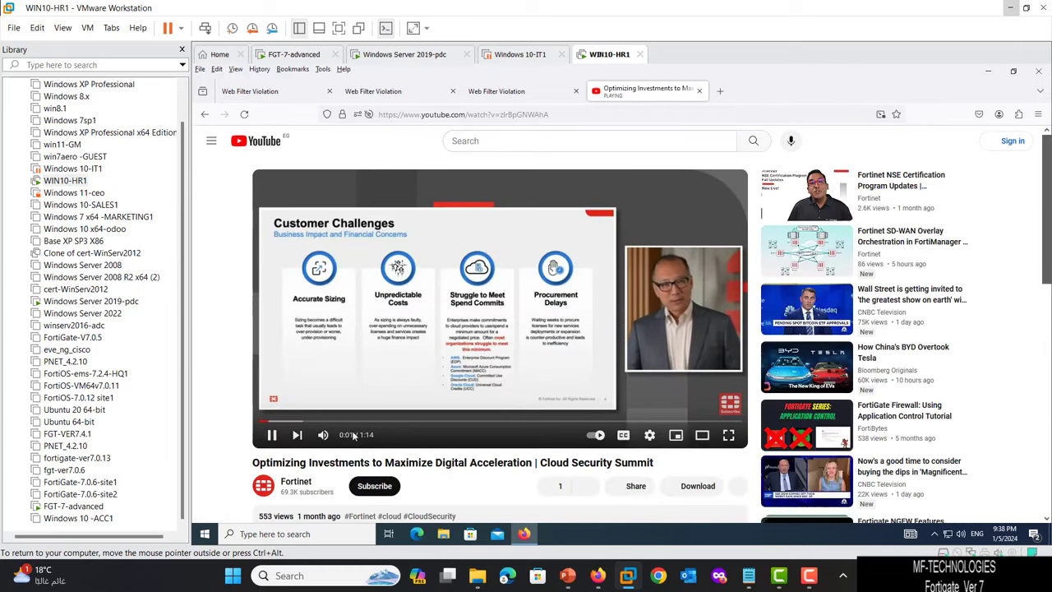
pyautogui.click(272, 435)
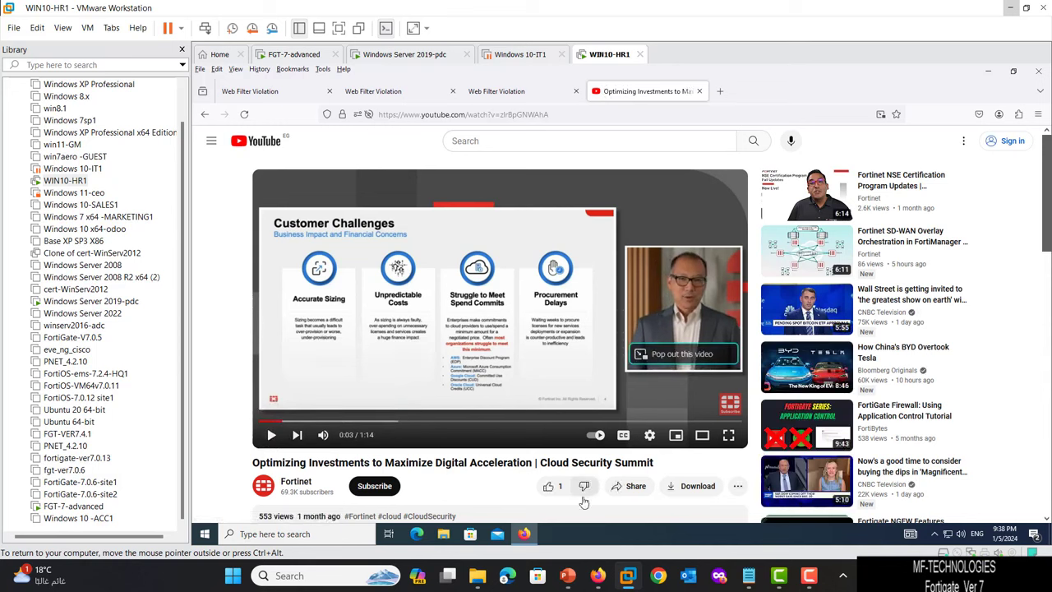
pyautogui.moveTo(598, 574)
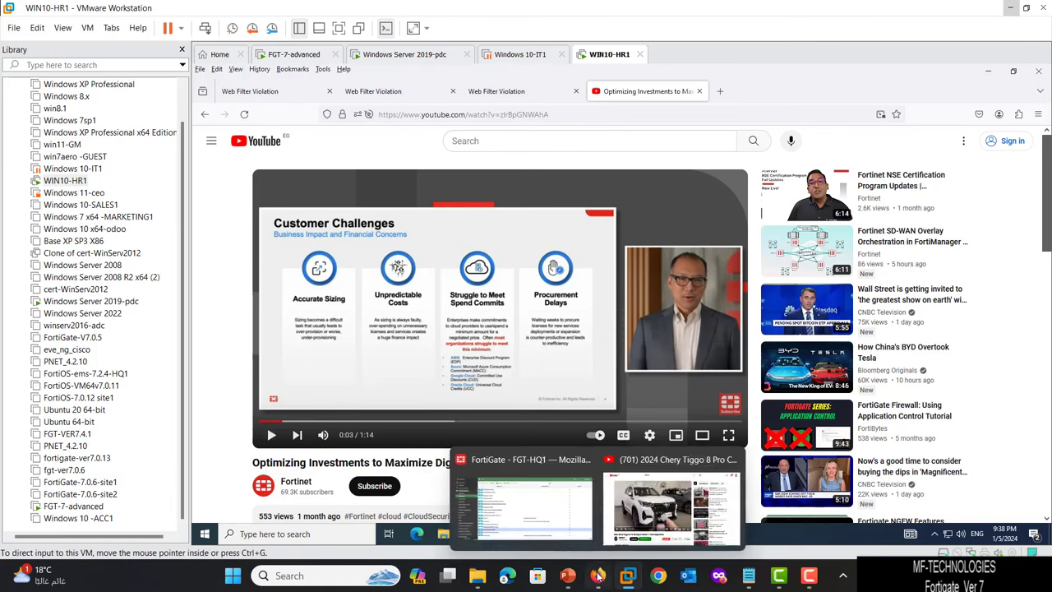
pyautogui.click(630, 526)
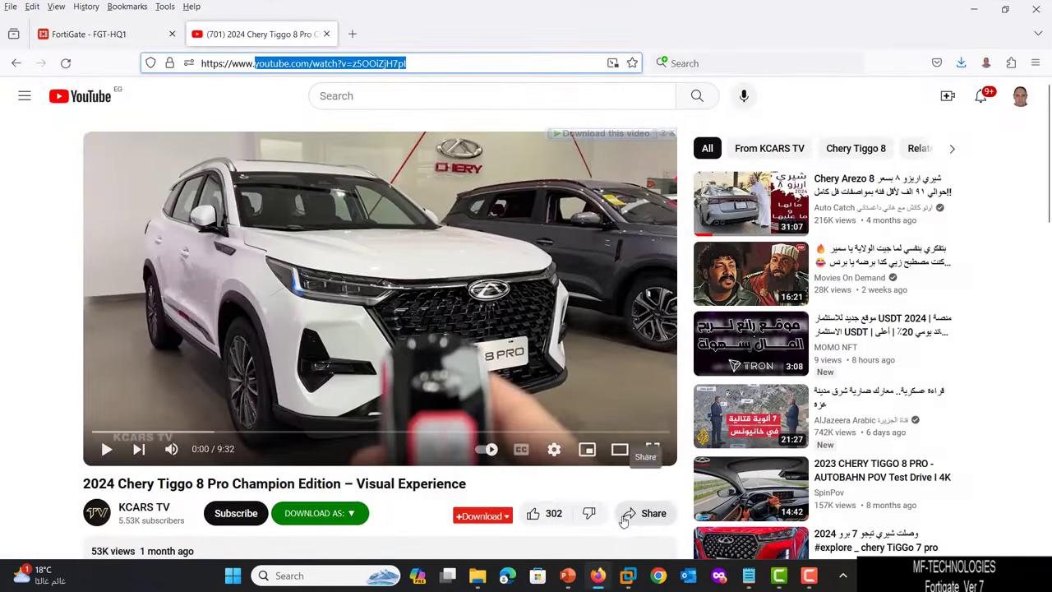
# - Copy the host's Chery Tiggo video URL and paste-and-go it in a new VM Firefox tab
pyautogui.tripleClick(422, 63)
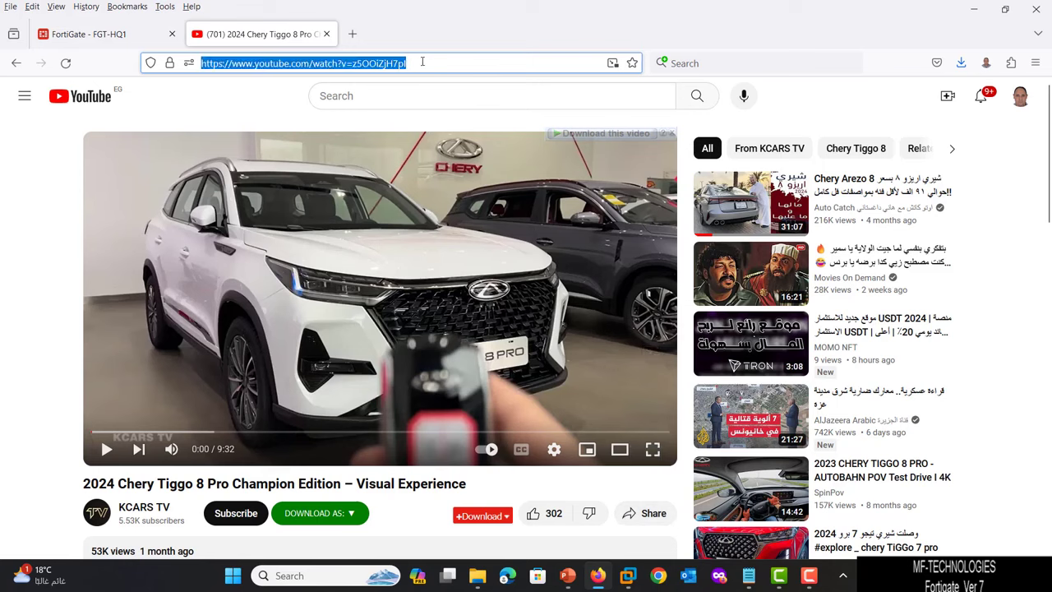
pyautogui.rightClick(421, 62)
pyautogui.click(446, 144)
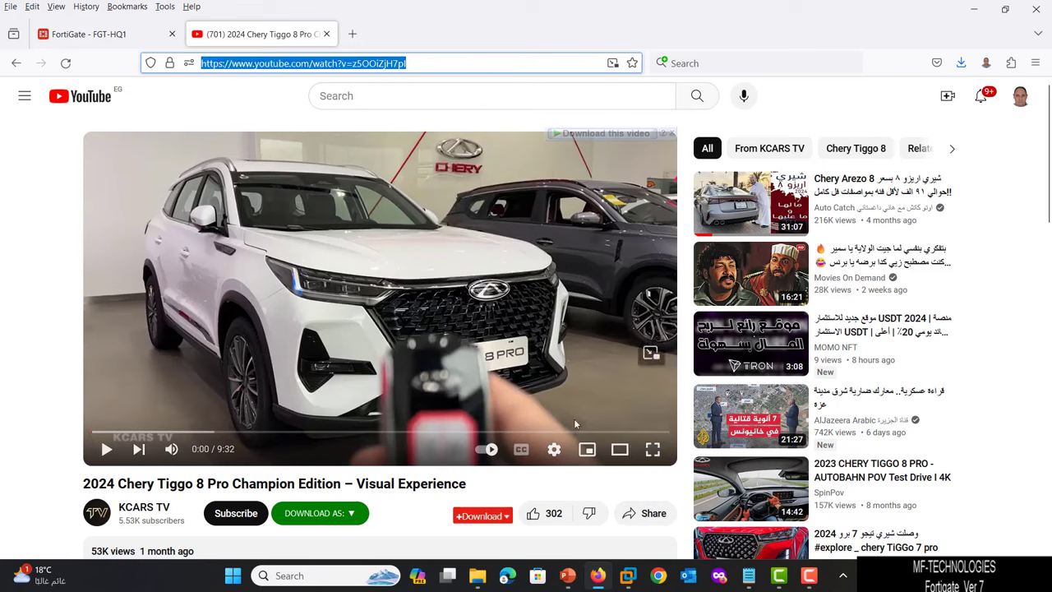
pyautogui.moveTo(620, 581)
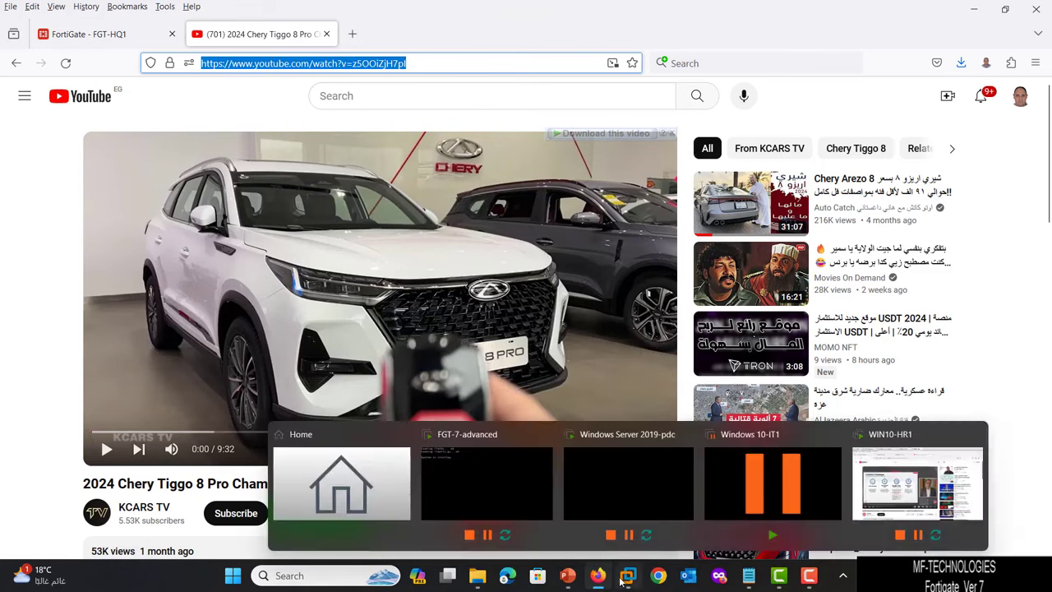
pyautogui.click(918, 484)
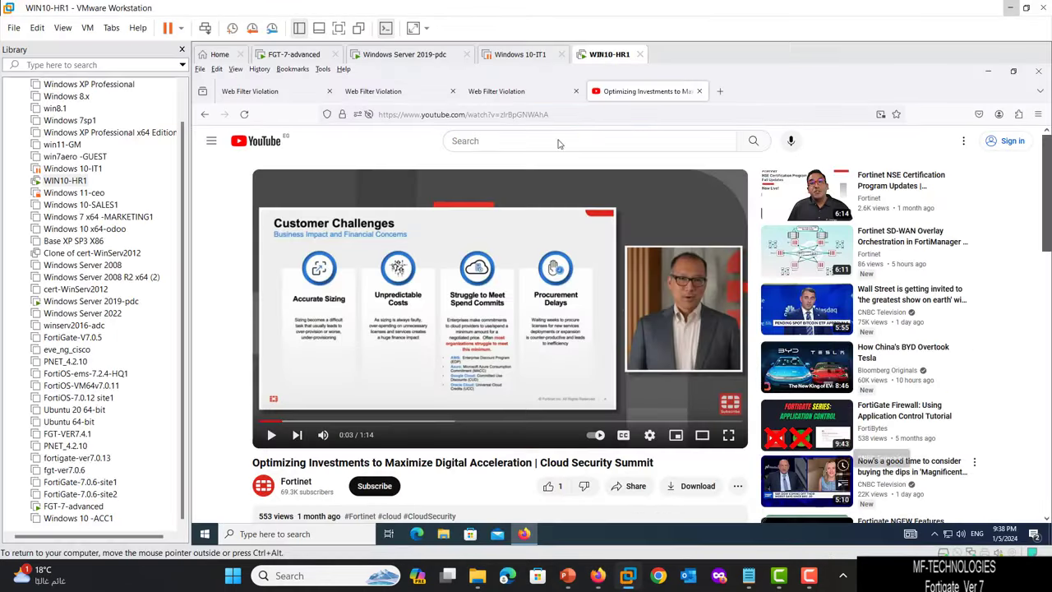
pyautogui.click(720, 92)
pyautogui.rightClick(520, 117)
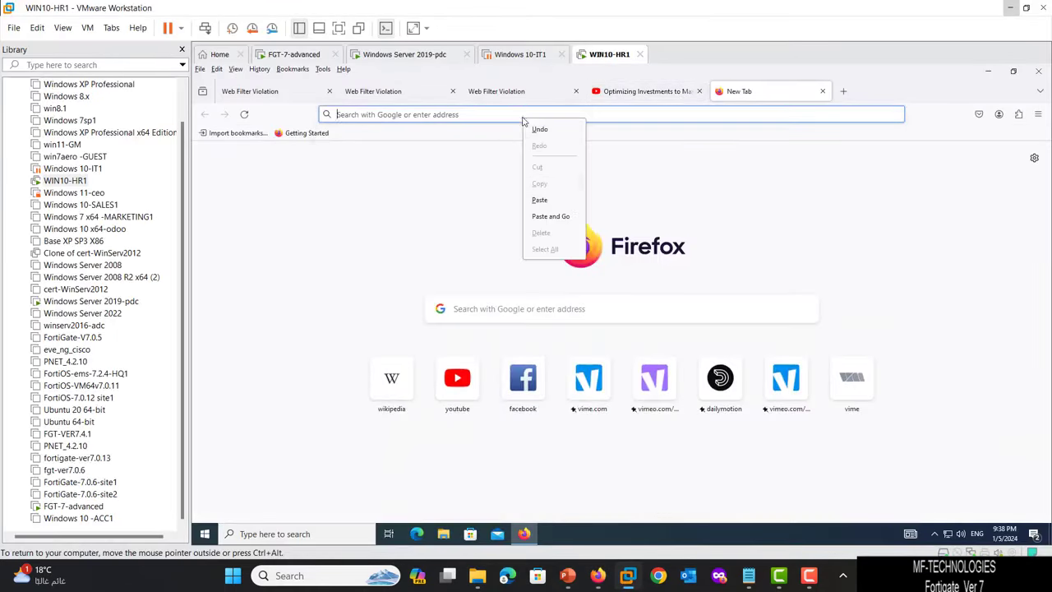
pyautogui.click(570, 216)
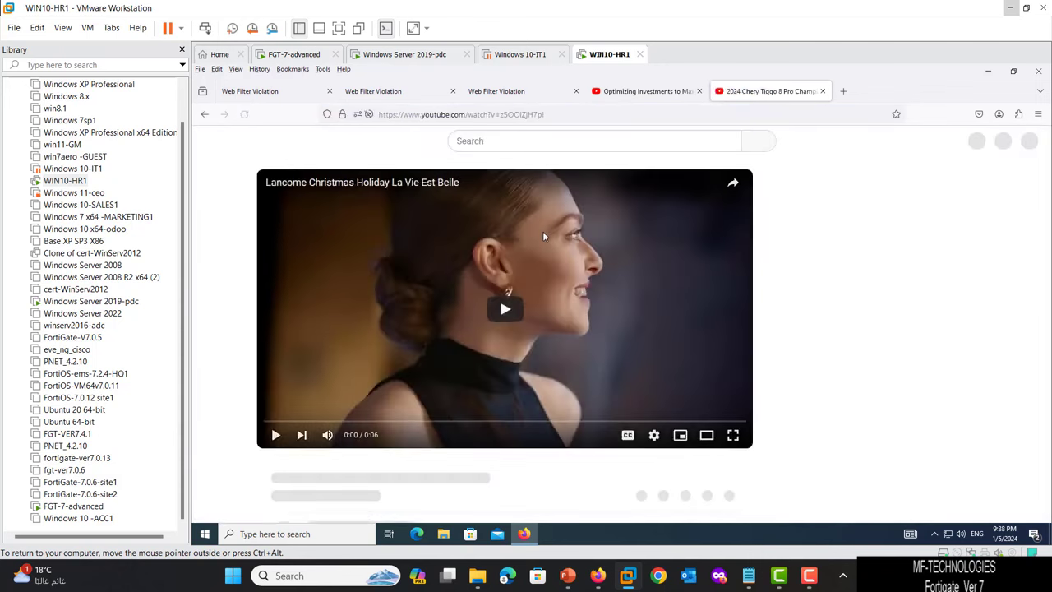
# - Play and mute the video, dismiss the Premium offer, and review the blocked-page tabs
pyautogui.click(278, 435)
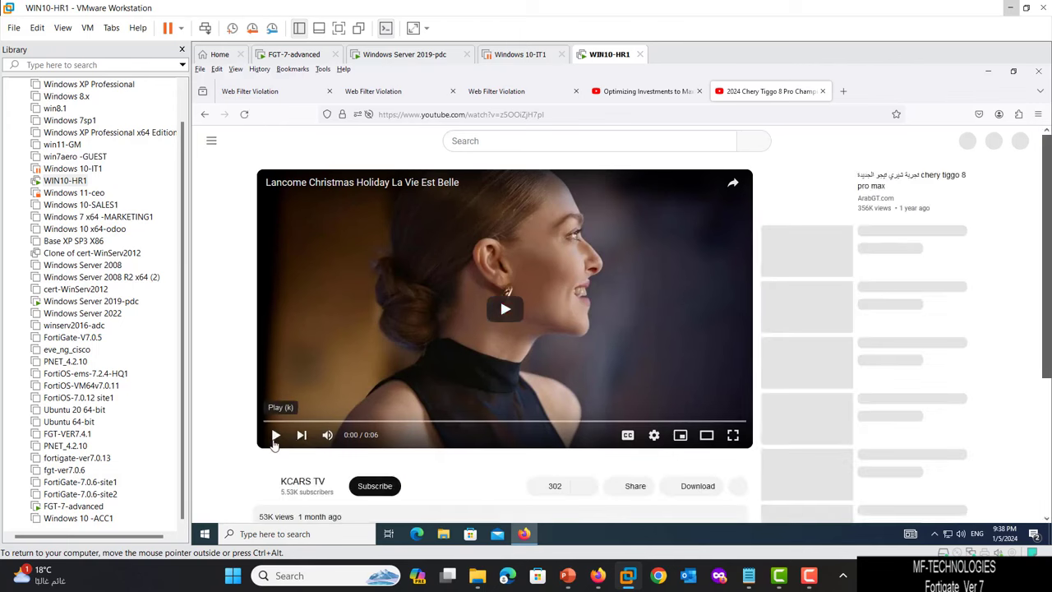
pyautogui.click(323, 435)
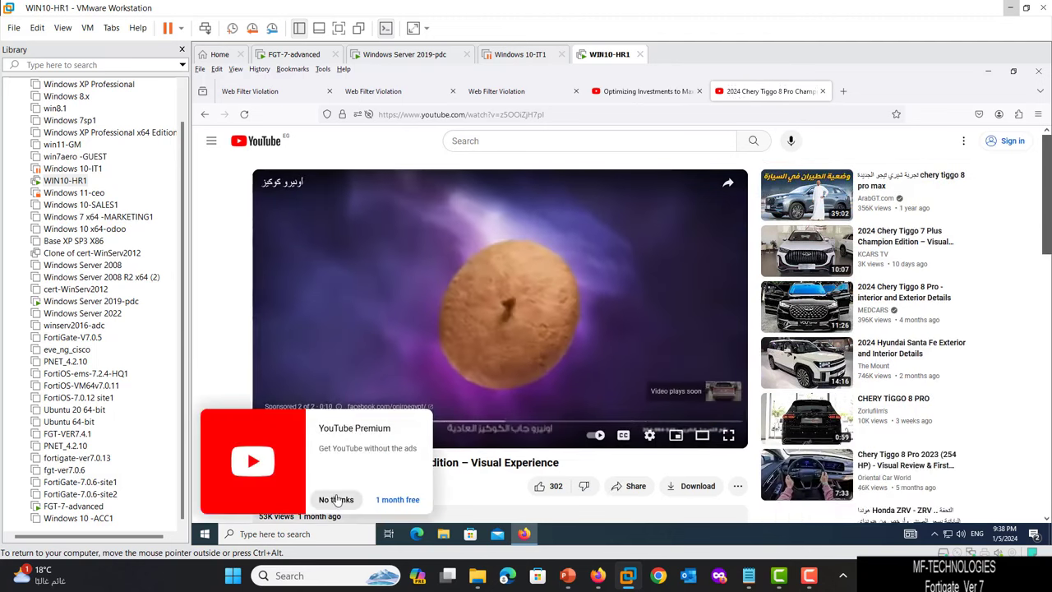
pyautogui.click(337, 499)
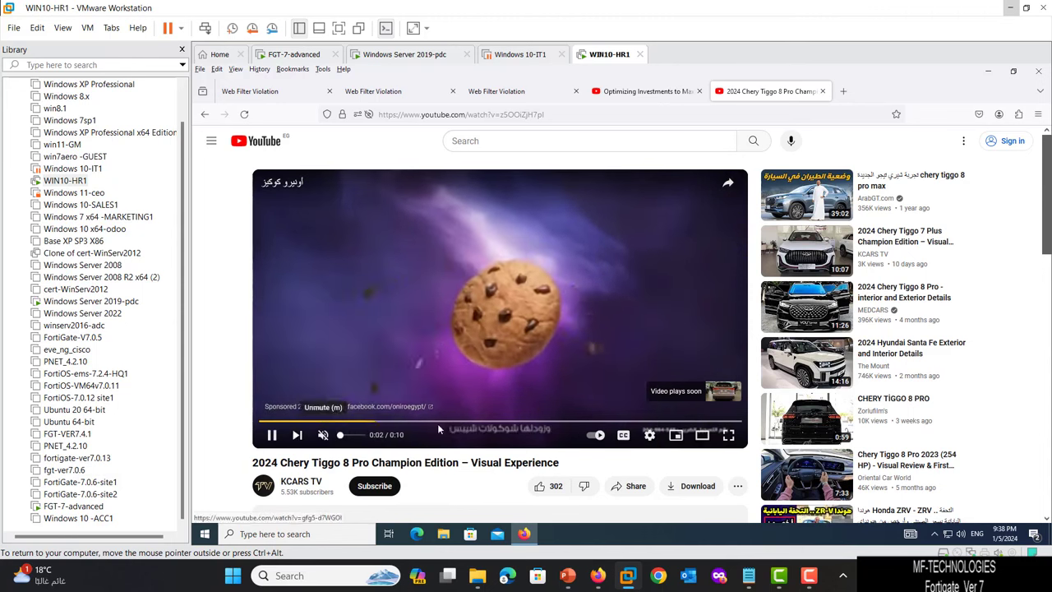
pyautogui.click(497, 91)
pyautogui.click(378, 92)
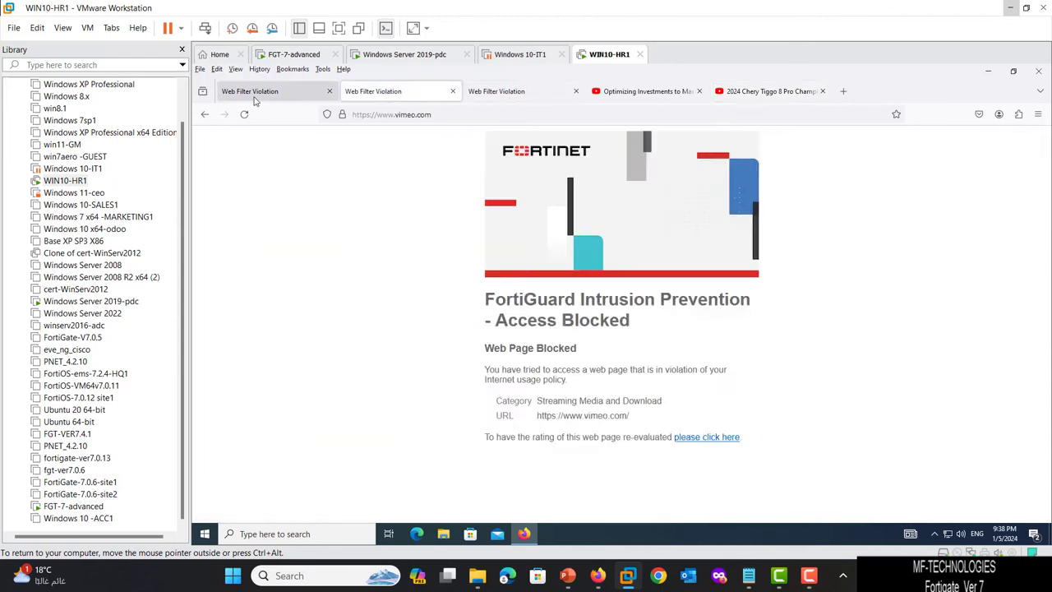
pyautogui.click(255, 94)
# - Load youtube.com in a new tab and maximize the VM's browser window
pyautogui.click(843, 91)
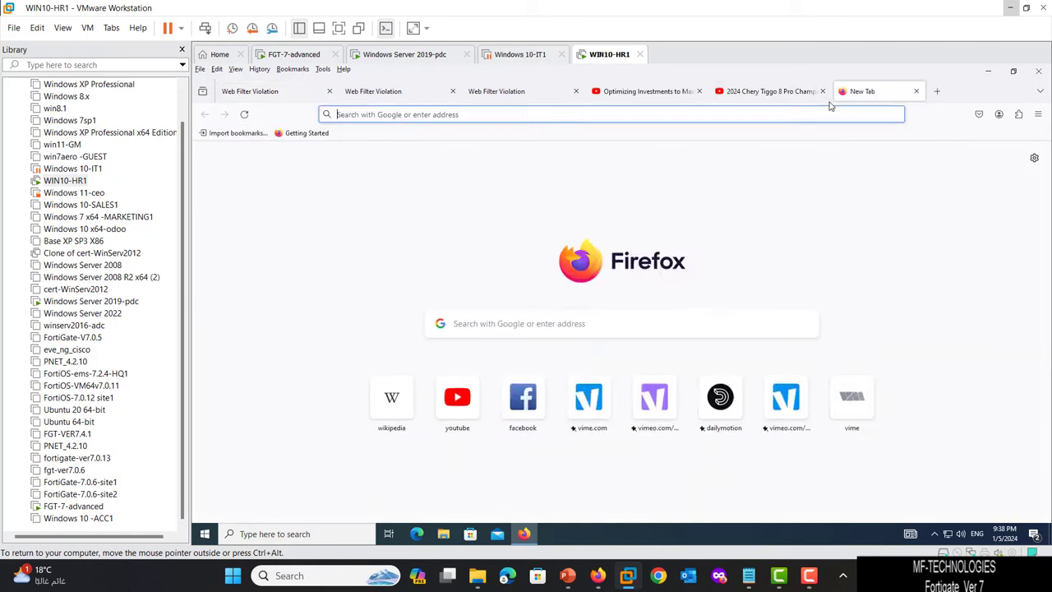
pyautogui.click(523, 312)
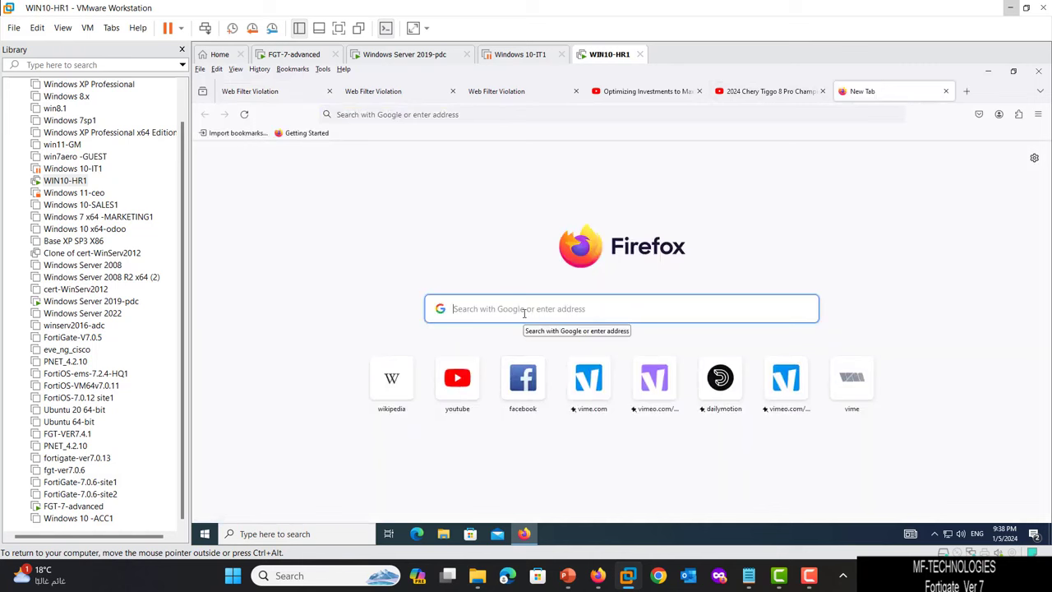
pyautogui.write('youtube.com/')
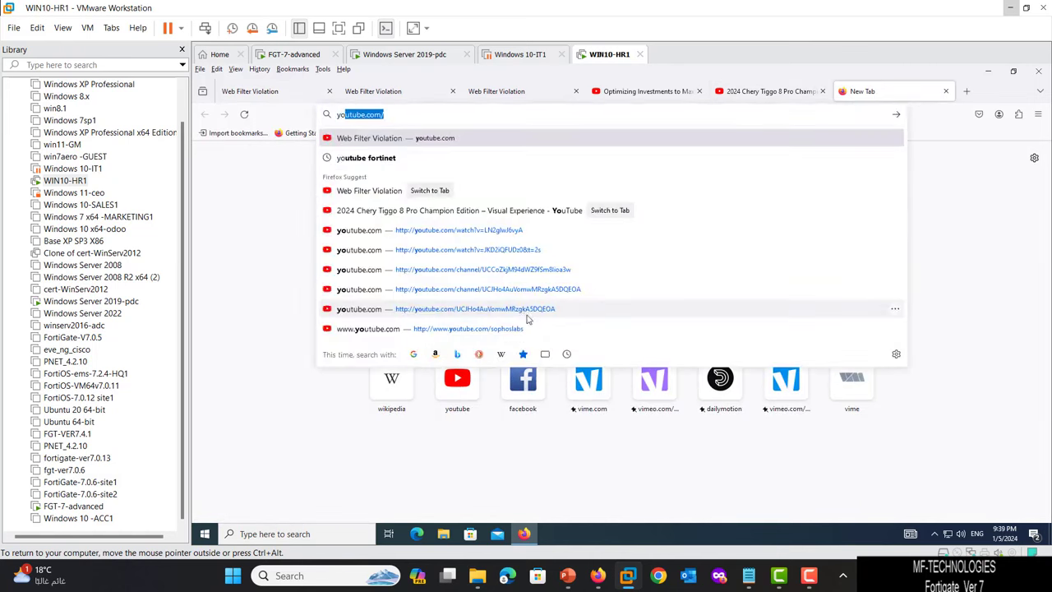
pyautogui.click(945, 408)
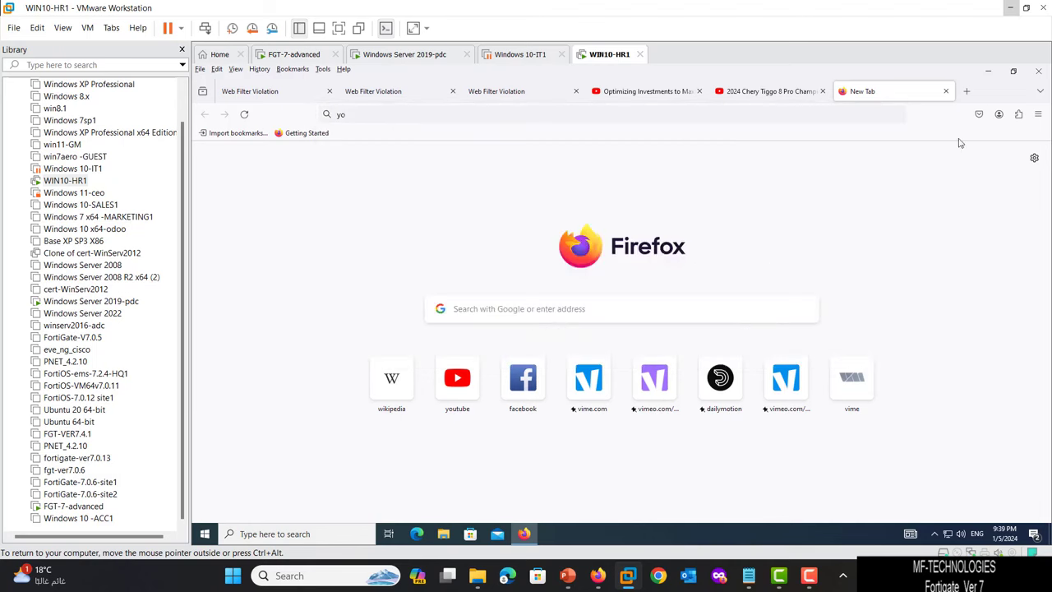
pyautogui.click(526, 115)
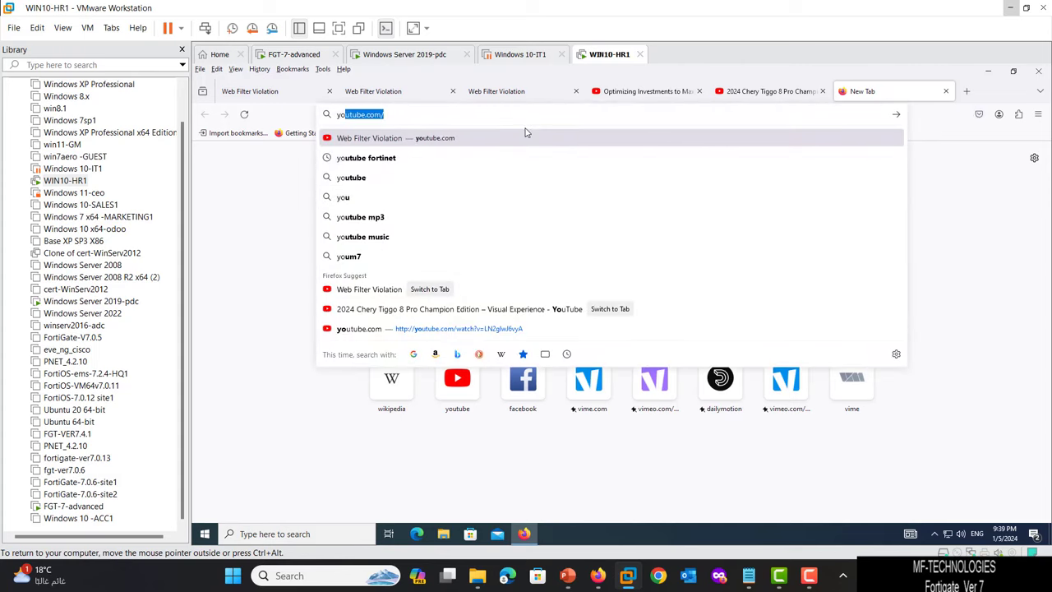
pyautogui.press('Return')
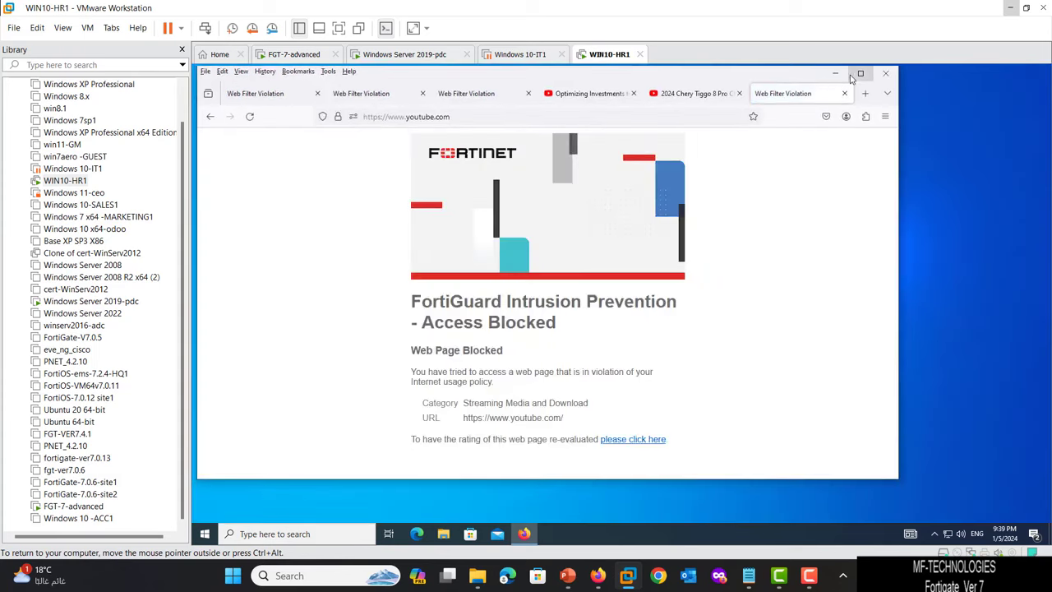
pyautogui.click(859, 74)
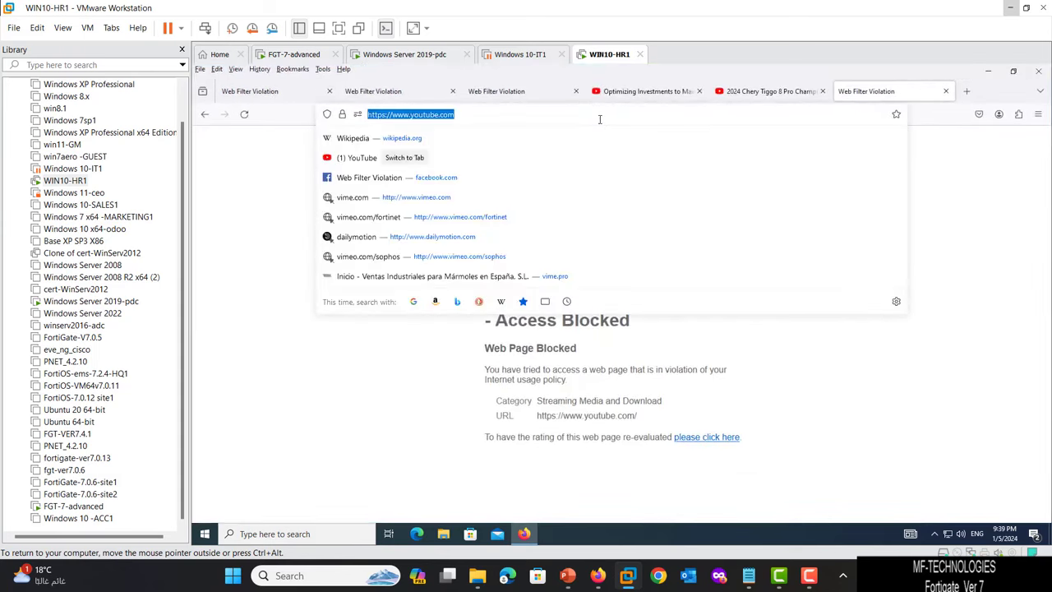
# - Go to vimeo.com/fortinet, play 'What's New in EMS 7.2.3', and pause it at 00:02
pyautogui.write('vimeo')
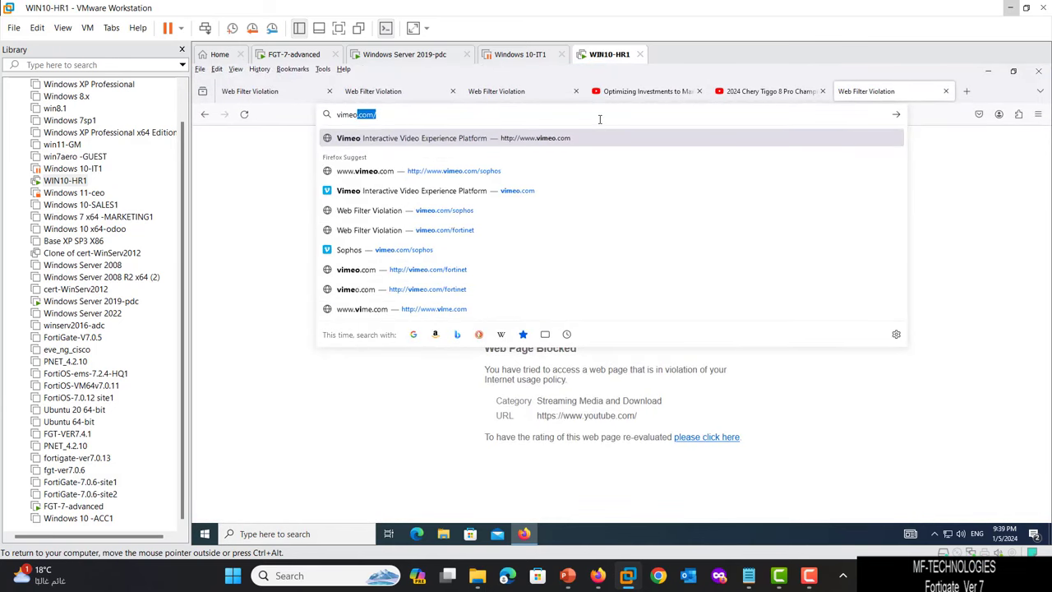
pyautogui.write('.com')
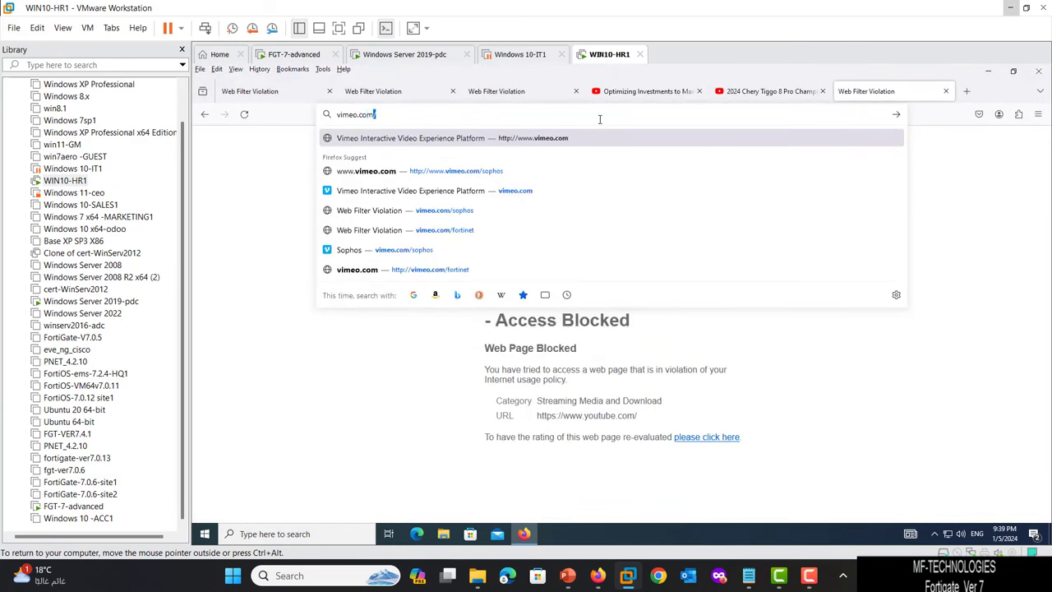
pyautogui.write('/fortinet')
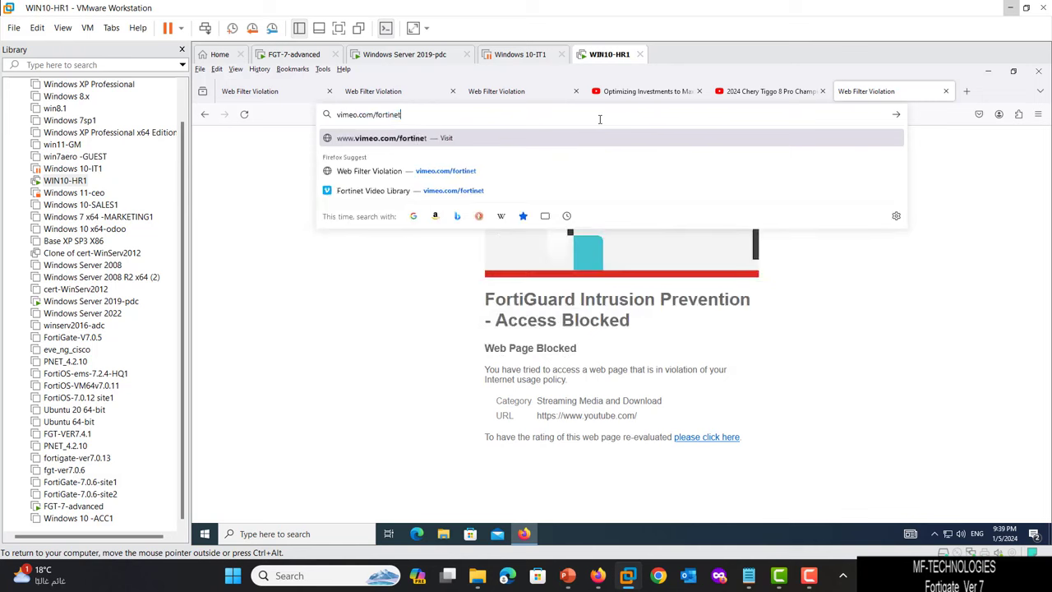
pyautogui.press('Return')
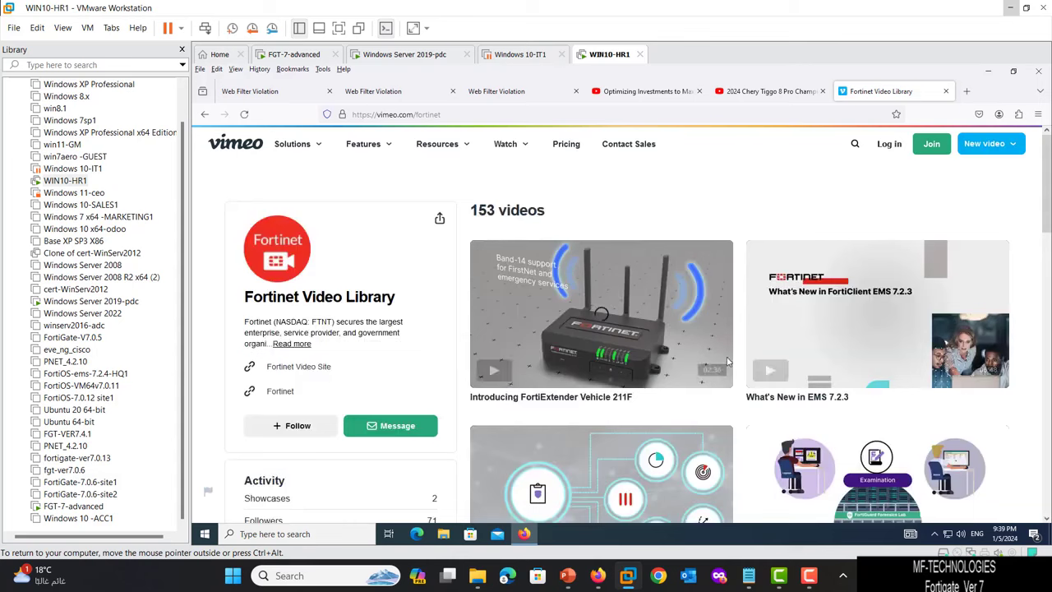
pyautogui.click(873, 311)
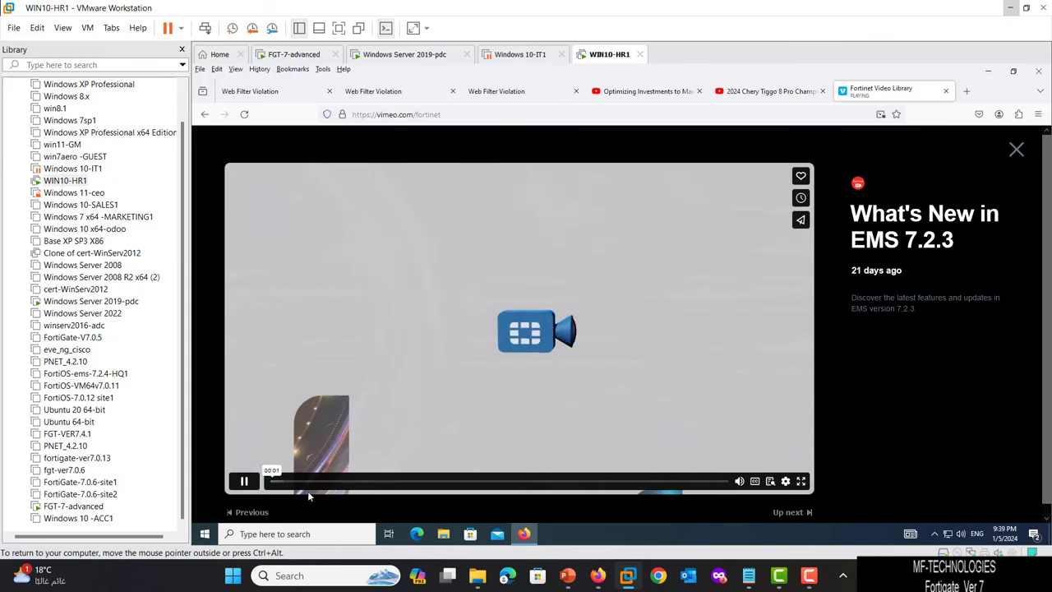
pyautogui.click(243, 481)
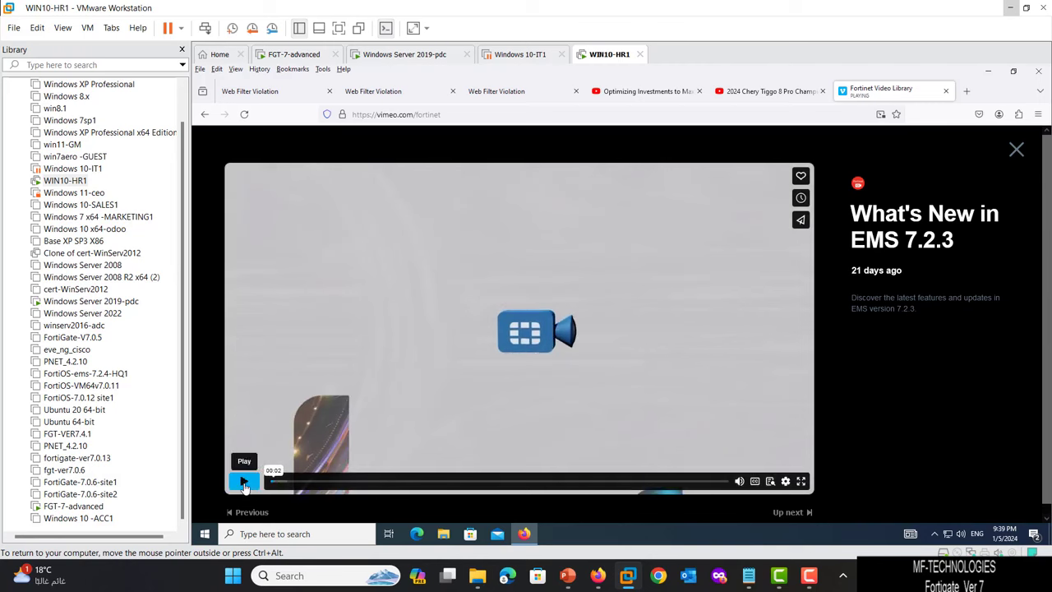
pyautogui.click(967, 90)
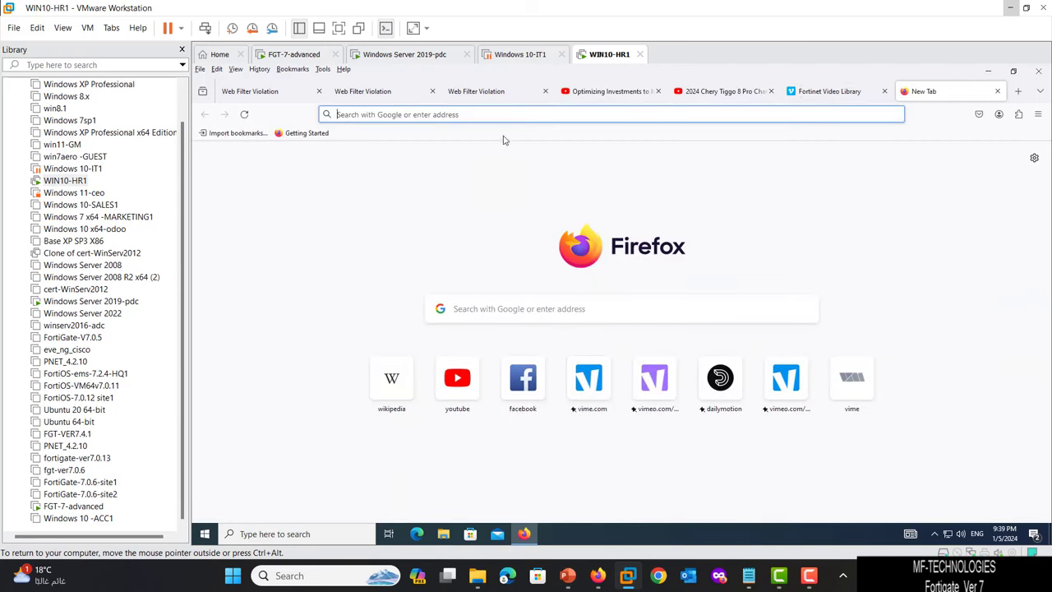
# - Test vimeo.com/sophos, which FortiGuard blocks, then open Facebook's login page in another tab
pyautogui.click(490, 115)
pyautogui.write('vimeo')
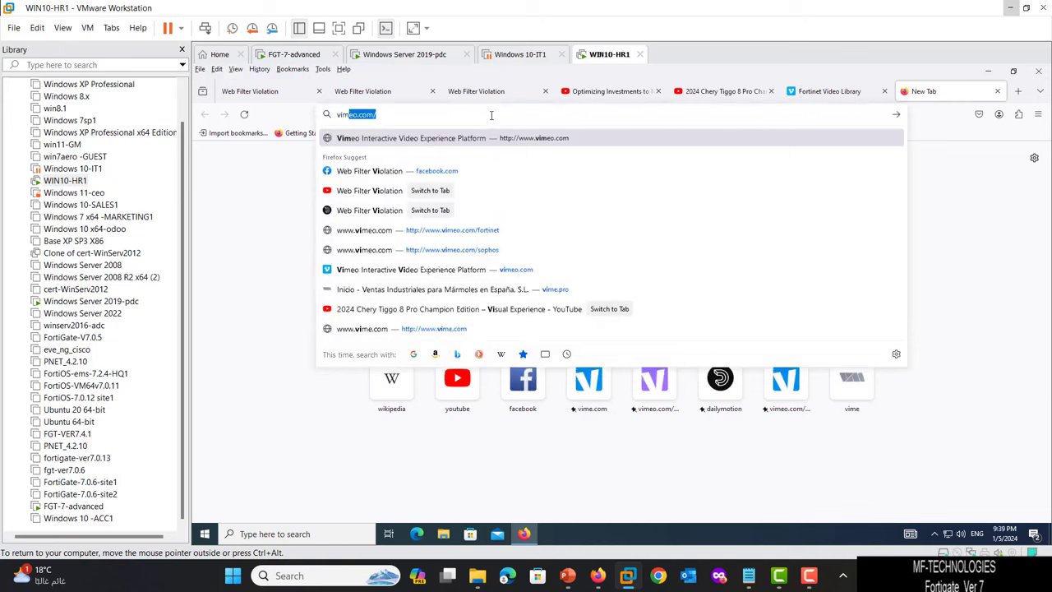
pyautogui.press('BackSpace')
pyautogui.write('.com/')
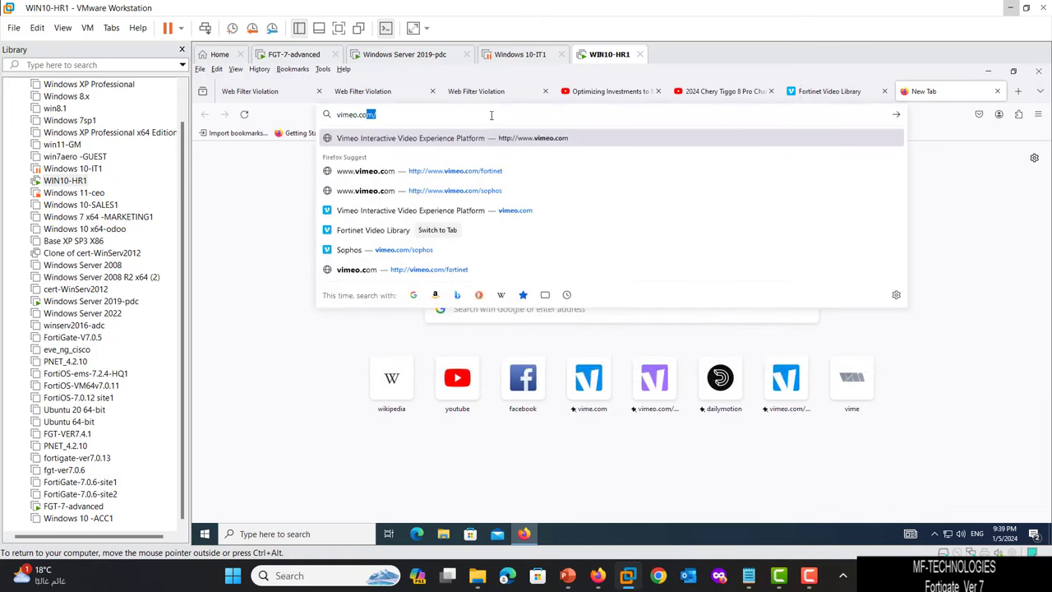
pyautogui.write('sophos')
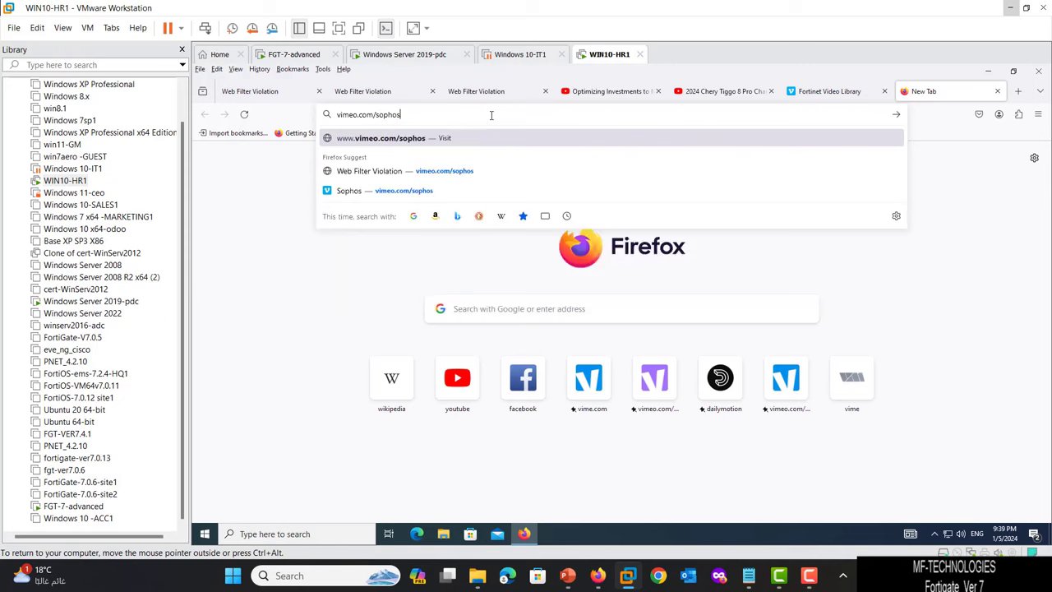
pyautogui.press('Return')
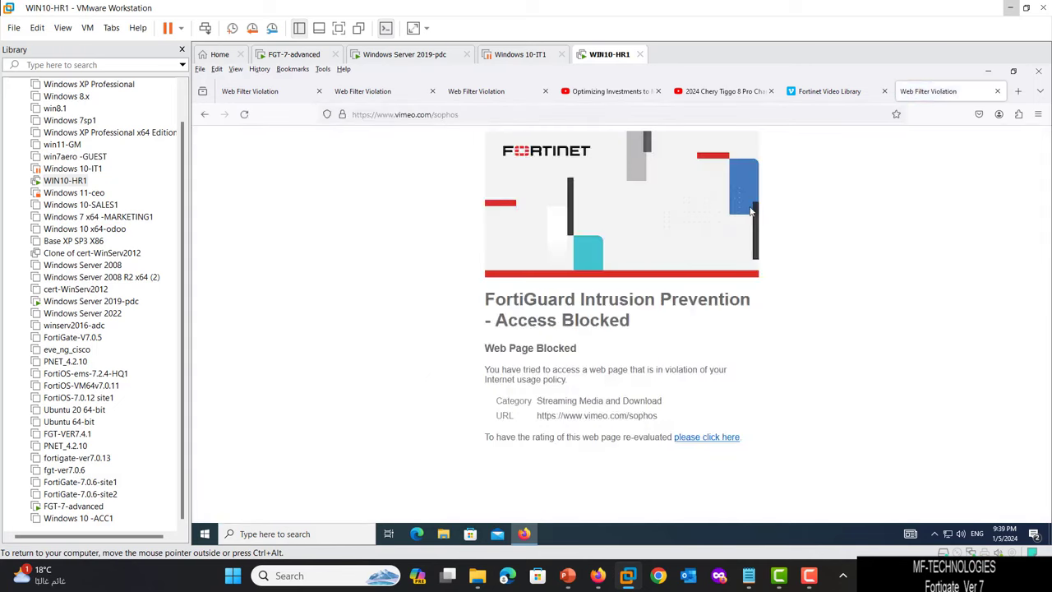
pyautogui.click(1017, 91)
pyautogui.click(519, 393)
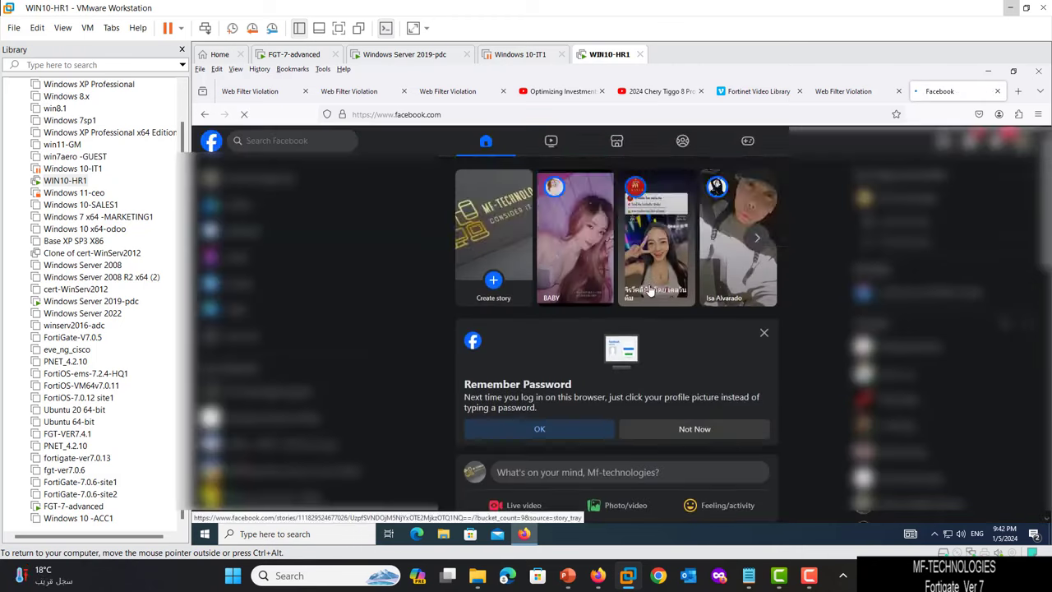
# - Scroll the HR VM's Facebook feed down to a video post
pyautogui.scroll(-3, 643, 282)
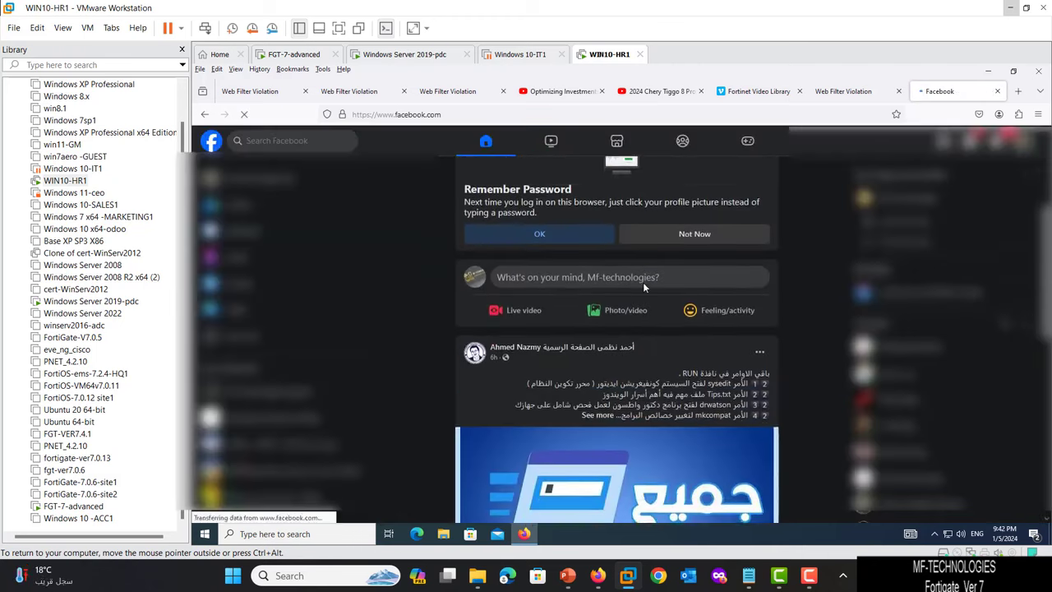
pyautogui.scroll(-5, 669, 303)
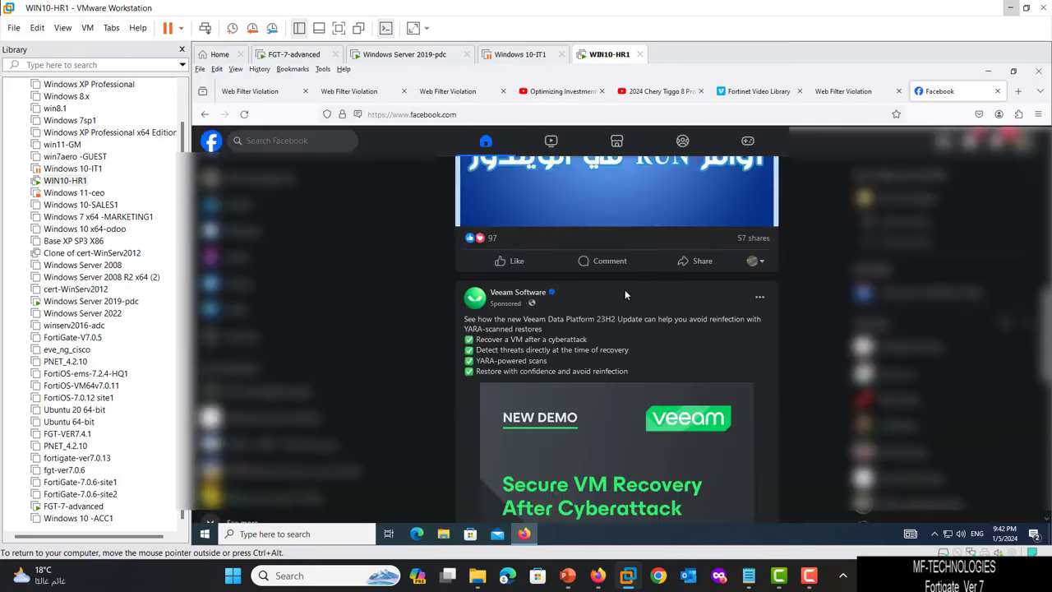
pyautogui.scroll(-1, 625, 290)
pyautogui.scroll(-4, 624, 289)
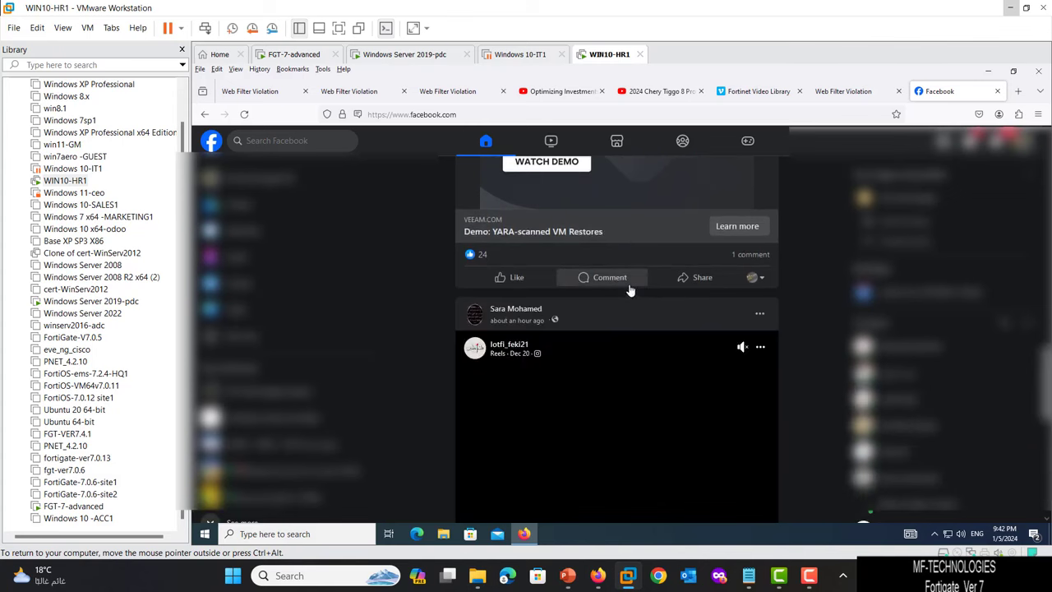
pyautogui.scroll(-2, 629, 284)
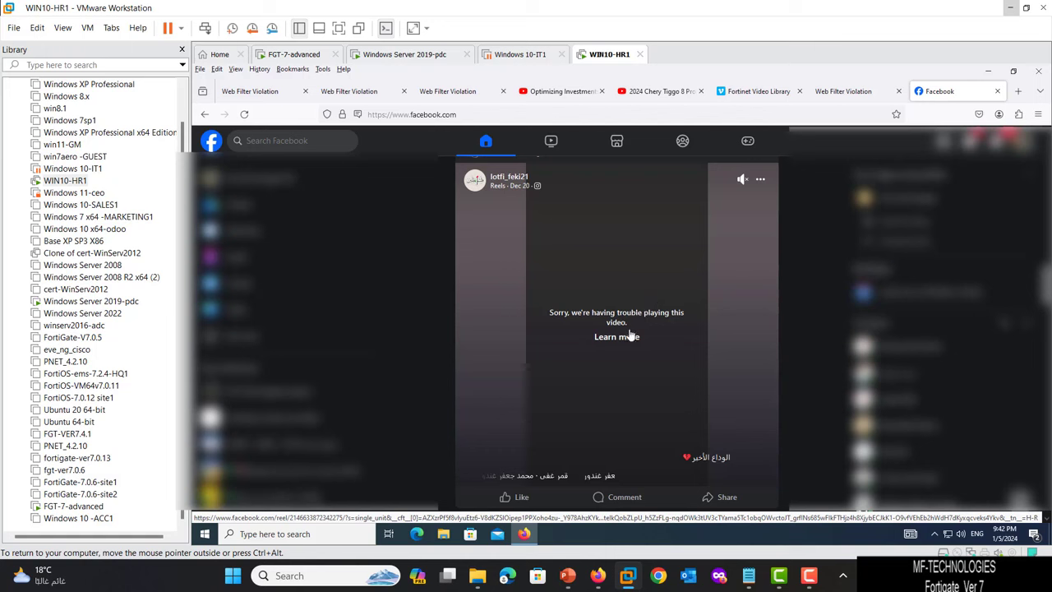
pyautogui.scroll(1, 622, 321)
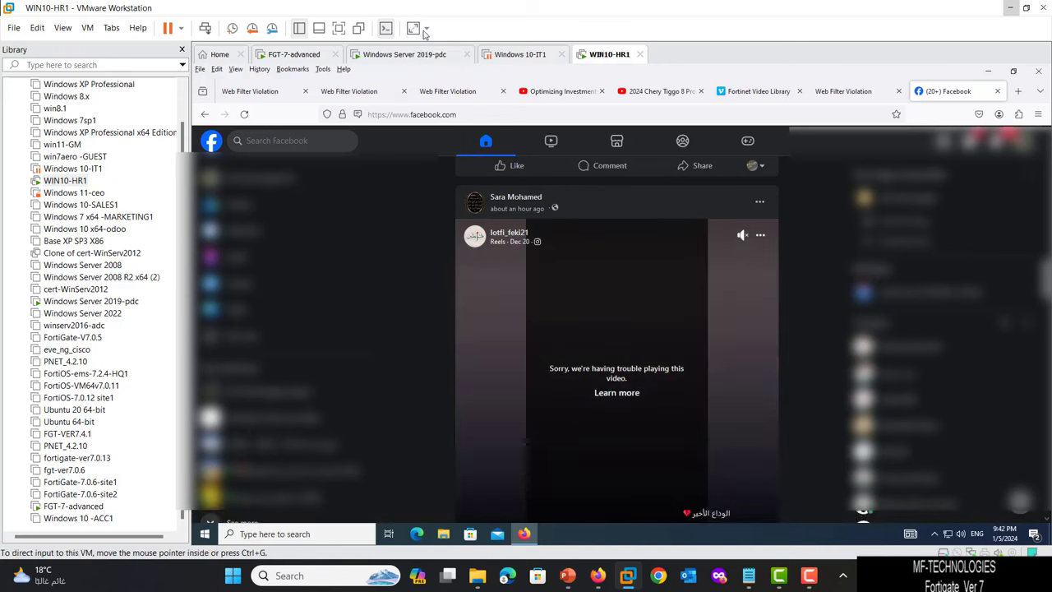
# - Make the VM full-screen and browse the feed, where videos show 'Sorry, we're having trouble playing this video'
pyautogui.click(414, 28)
pyautogui.scroll(-1, 578, 312)
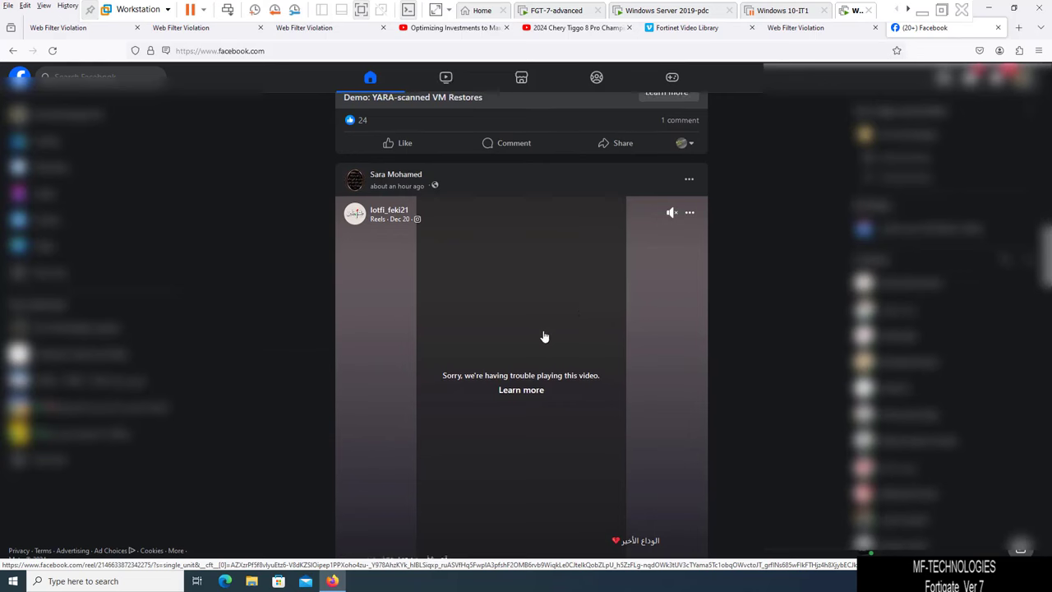
pyautogui.scroll(-3, 545, 333)
pyautogui.scroll(-5, 533, 313)
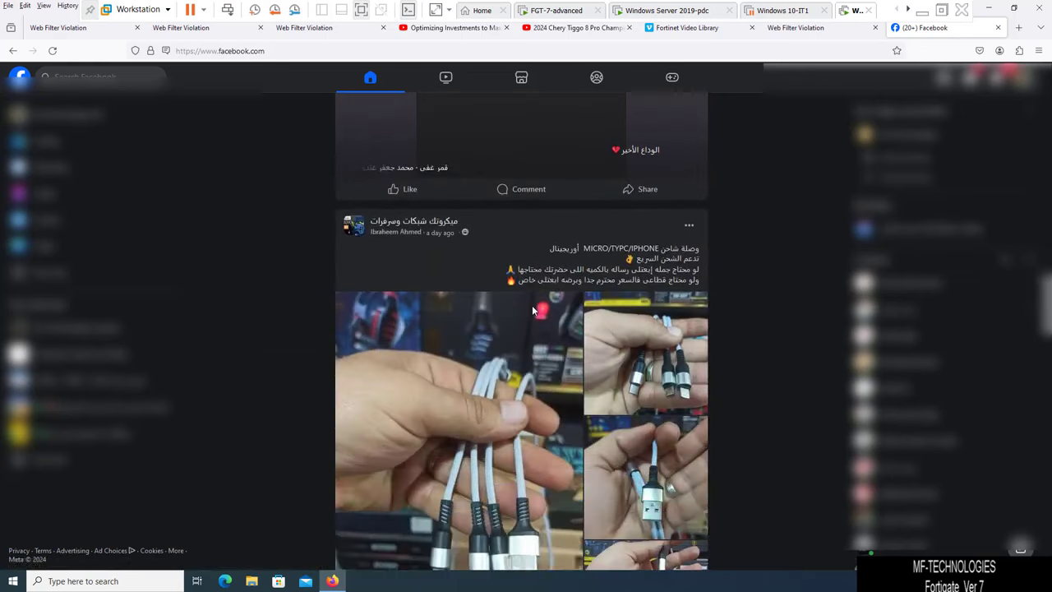
pyautogui.scroll(-10, 532, 312)
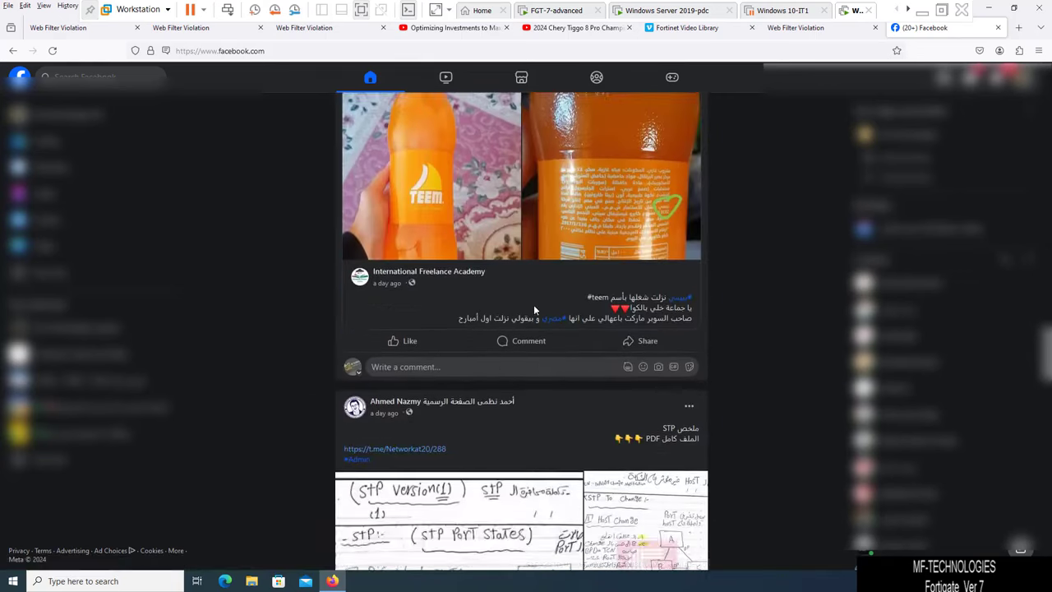
pyautogui.scroll(-17, 534, 310)
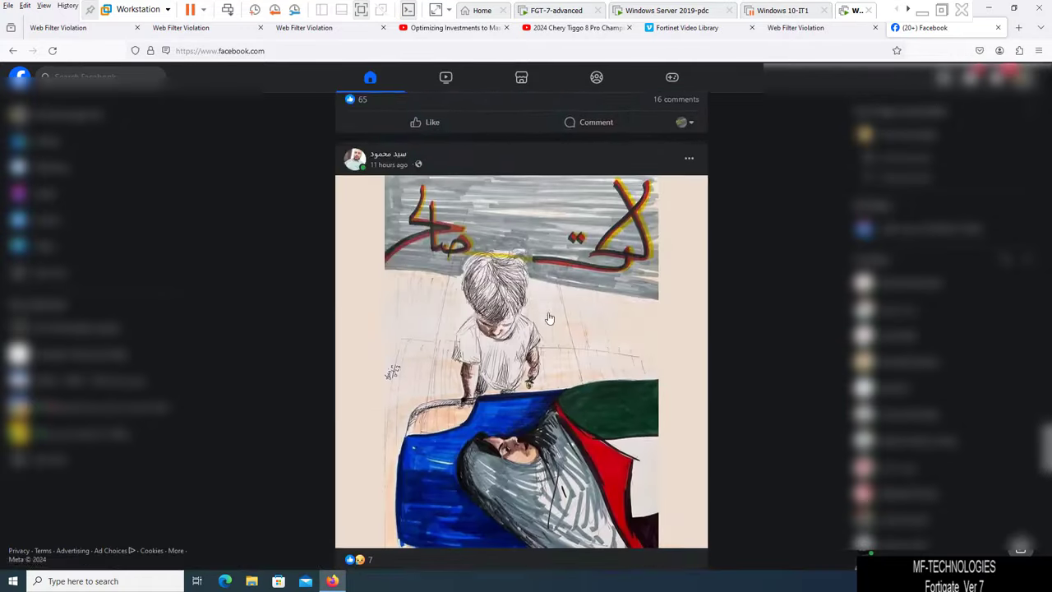
pyautogui.scroll(-8, 550, 318)
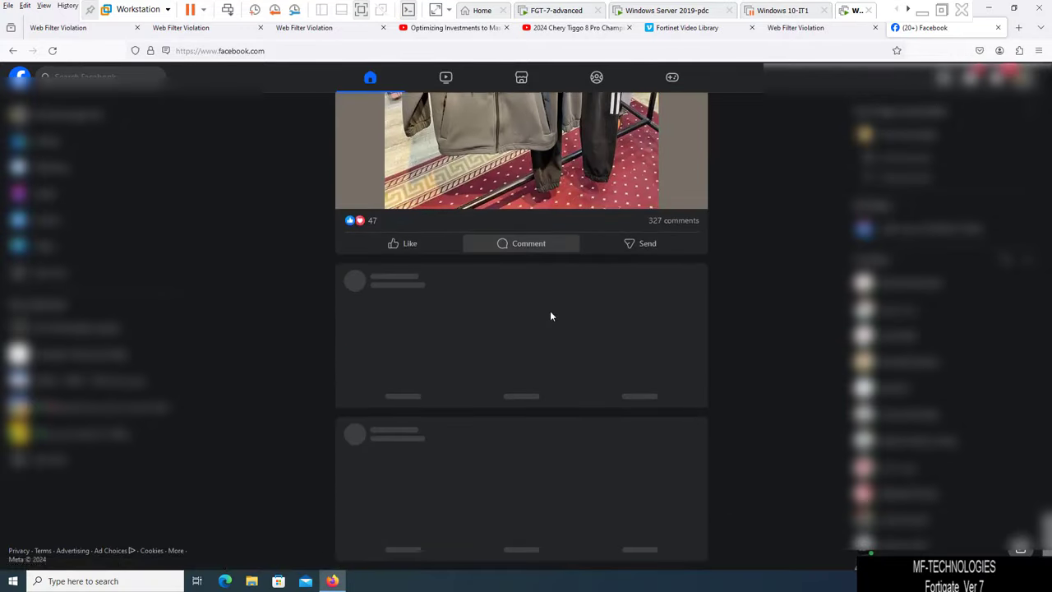
pyautogui.scroll(-4, 549, 310)
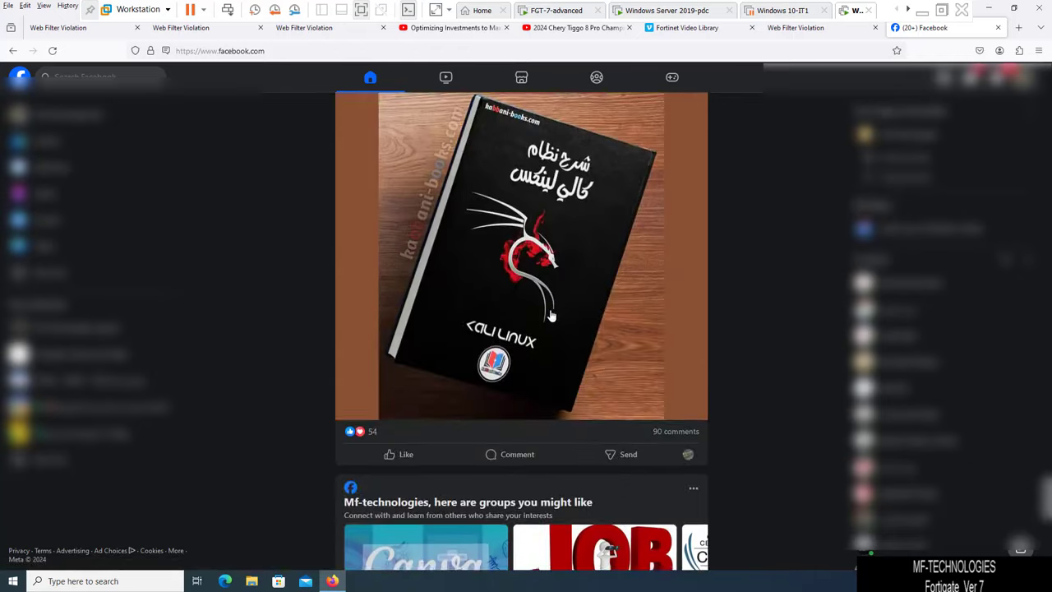
pyautogui.scroll(-6, 550, 315)
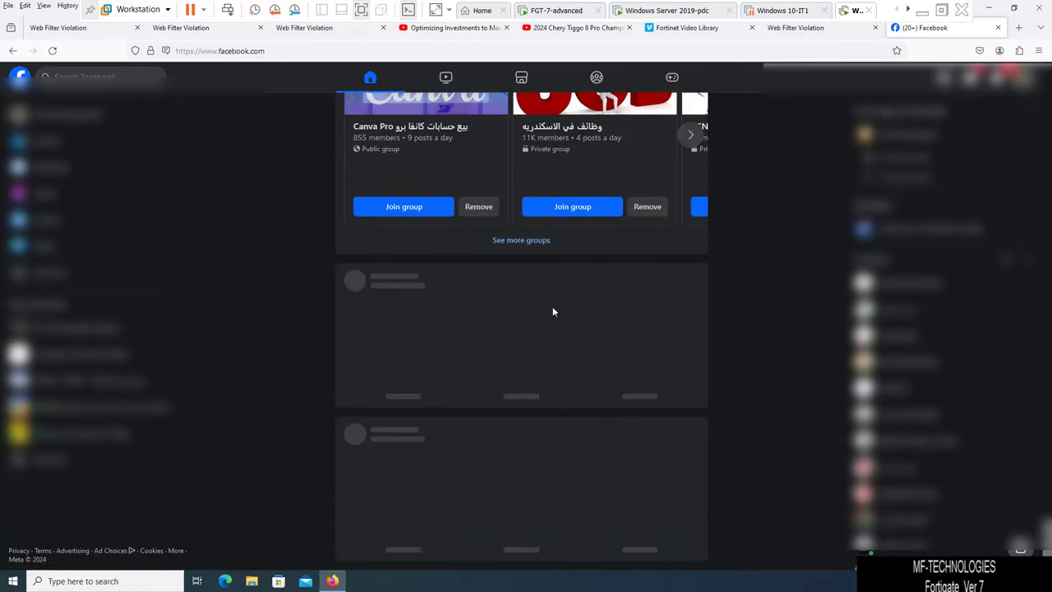
pyautogui.scroll(-10, 552, 311)
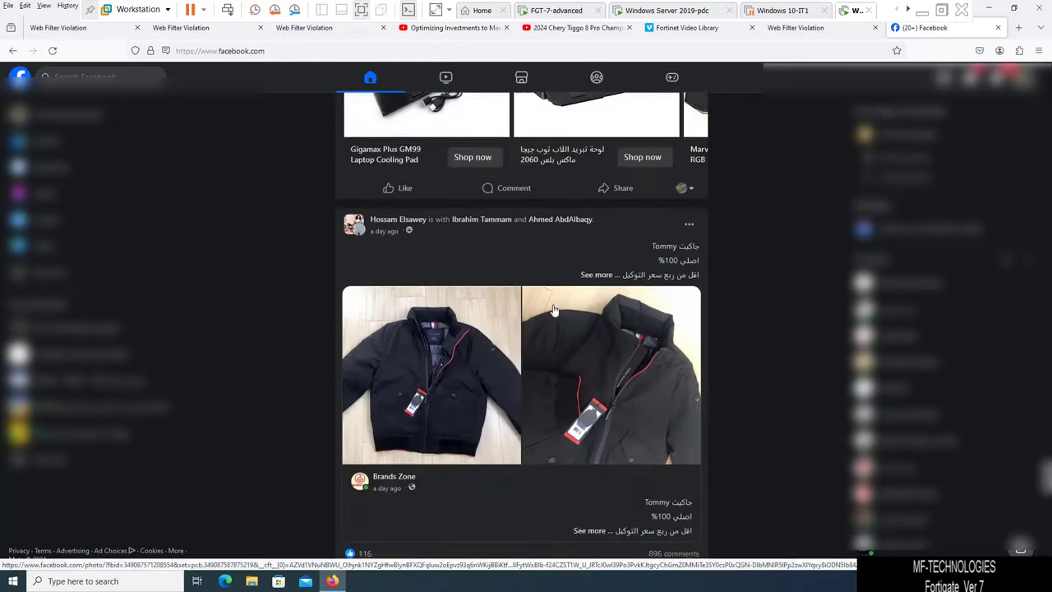
pyautogui.scroll(-10, 554, 310)
pyautogui.scroll(2, 554, 310)
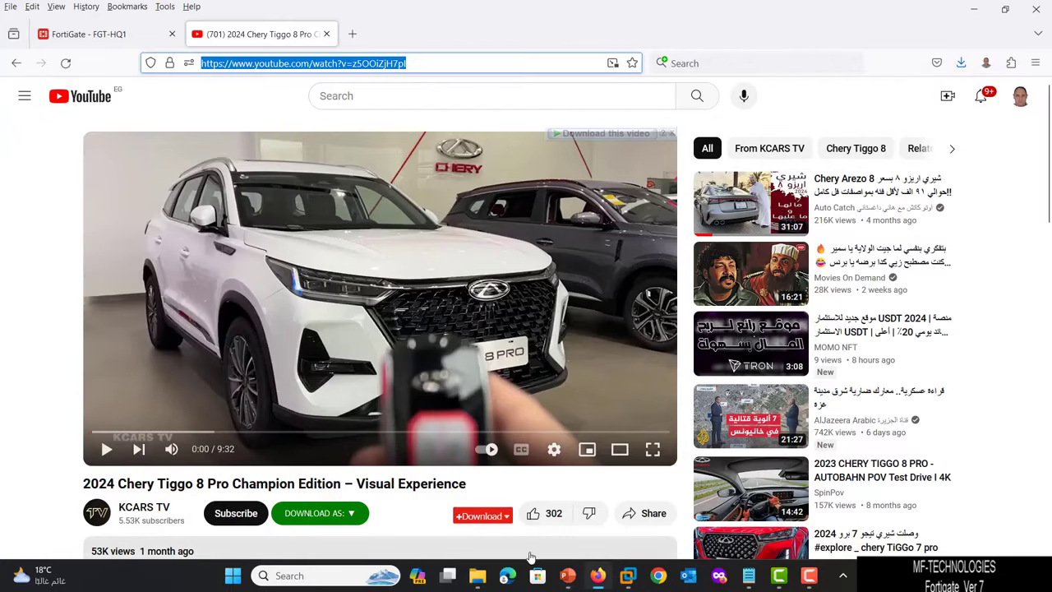
# - Bring up the fortigate ver7 PowerPoint deck at slide 2204, '2 - Video Filter Profile'
pyautogui.click(571, 577)
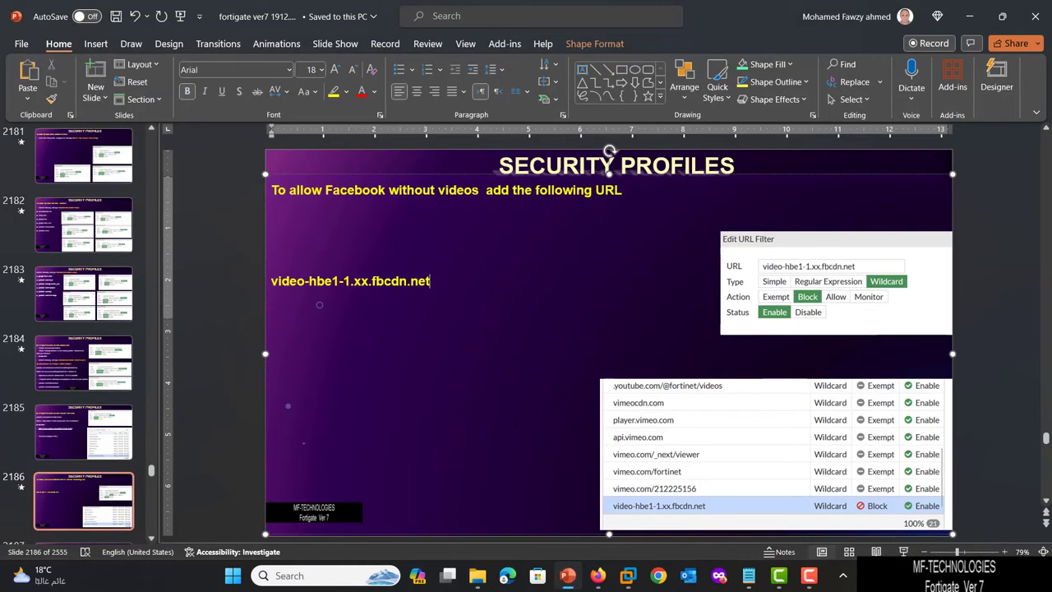
pyautogui.scroll(-5, 475, 353)
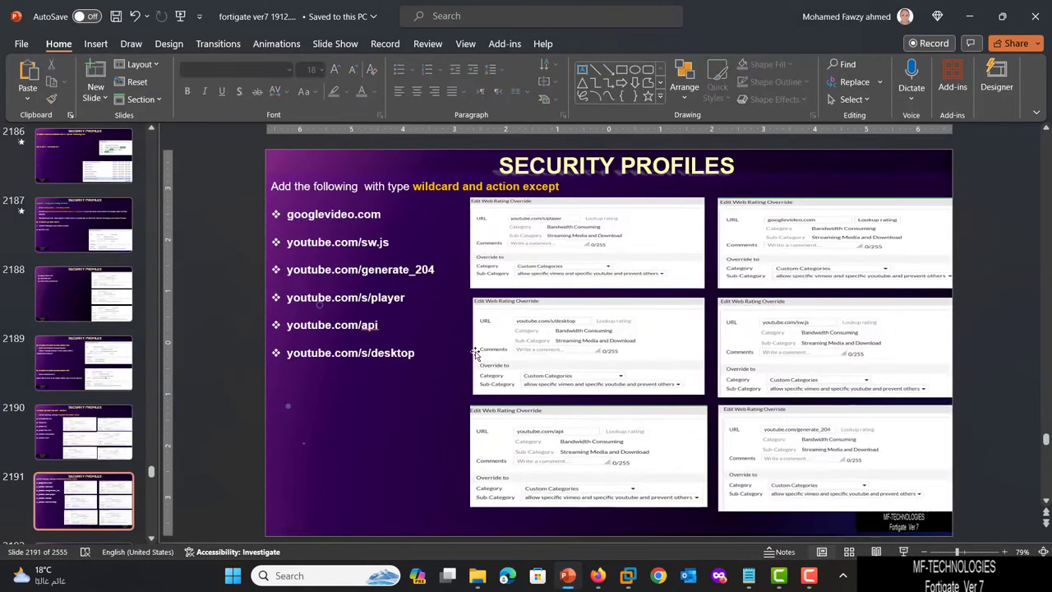
pyautogui.scroll(-17, 475, 353)
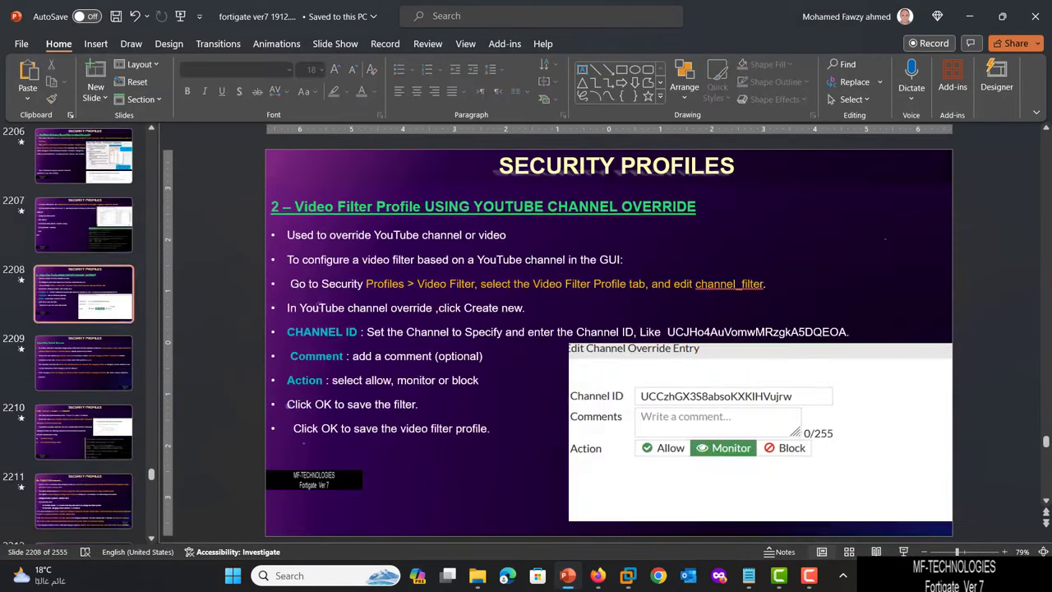
pyautogui.scroll(5, 304, 443)
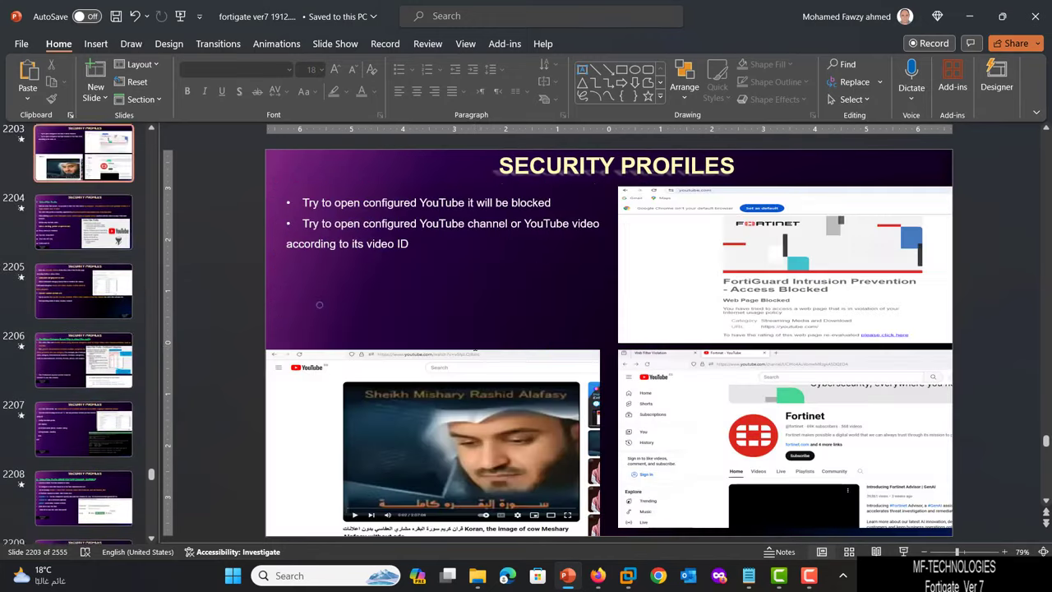
pyautogui.scroll(-1, 319, 305)
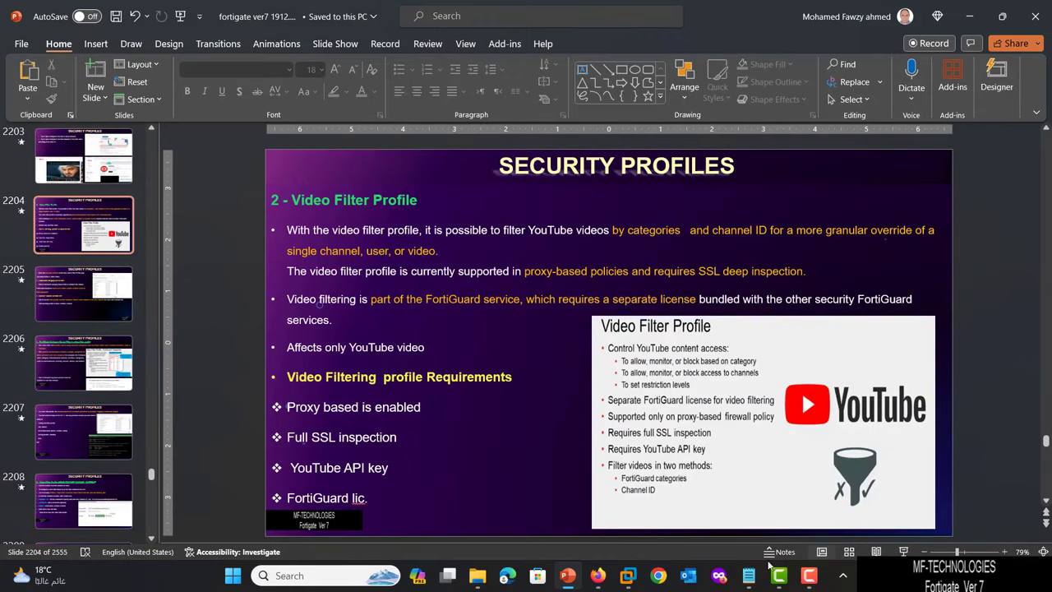
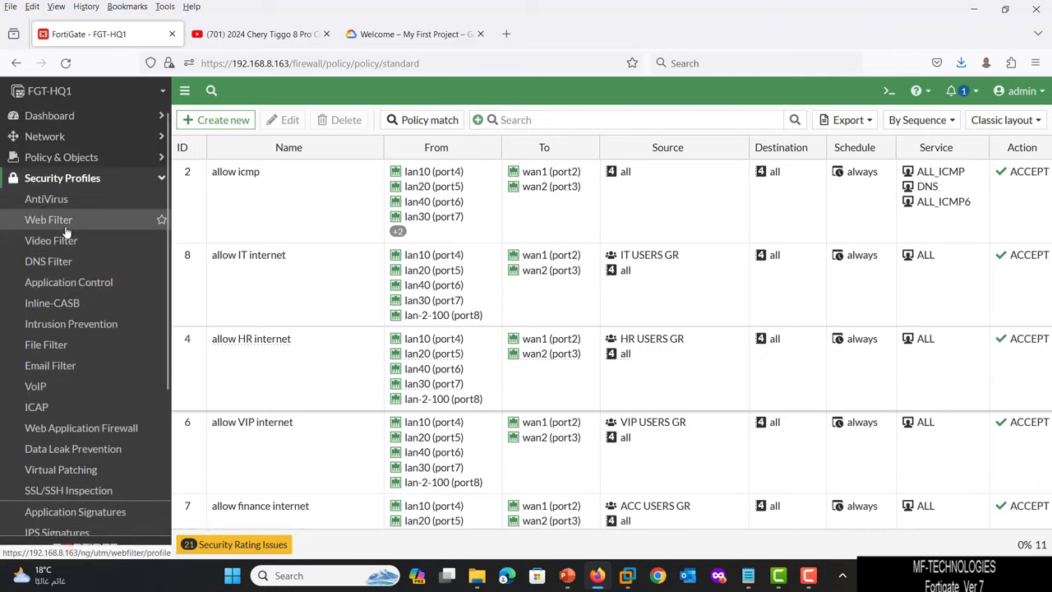
# - Open the 'my video filter' profile, try Monitor, then leave Default Action at Block and save
pyautogui.click(66, 243)
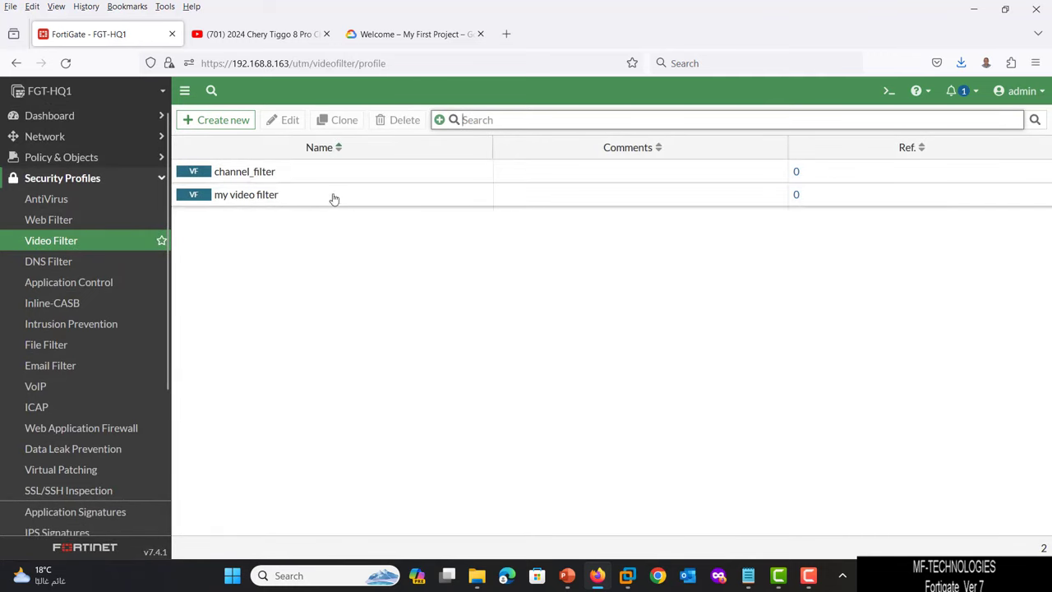
pyautogui.click(291, 198)
pyautogui.doubleClick(268, 196)
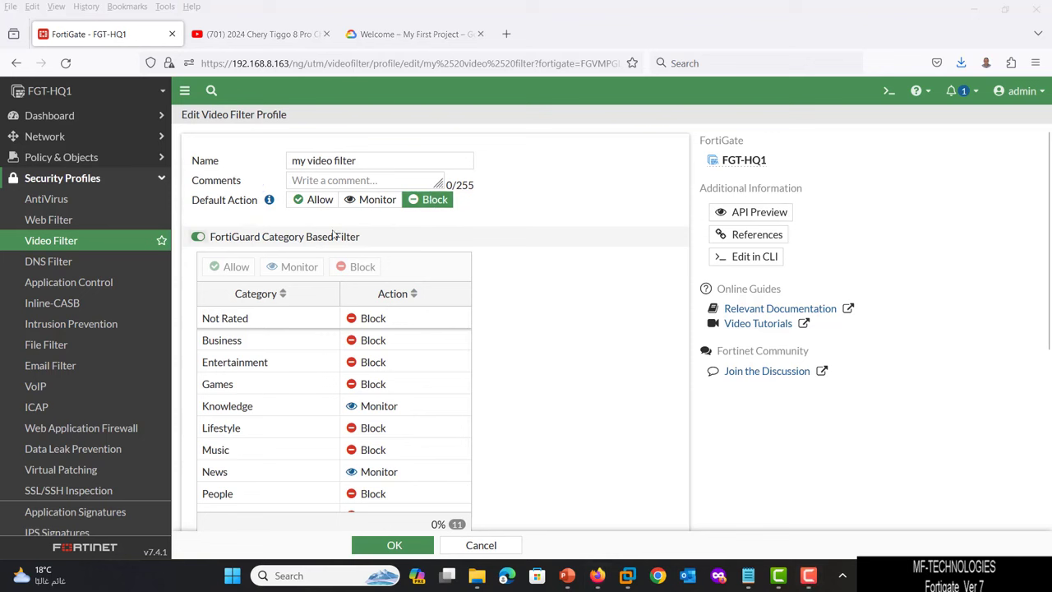
pyautogui.click(371, 203)
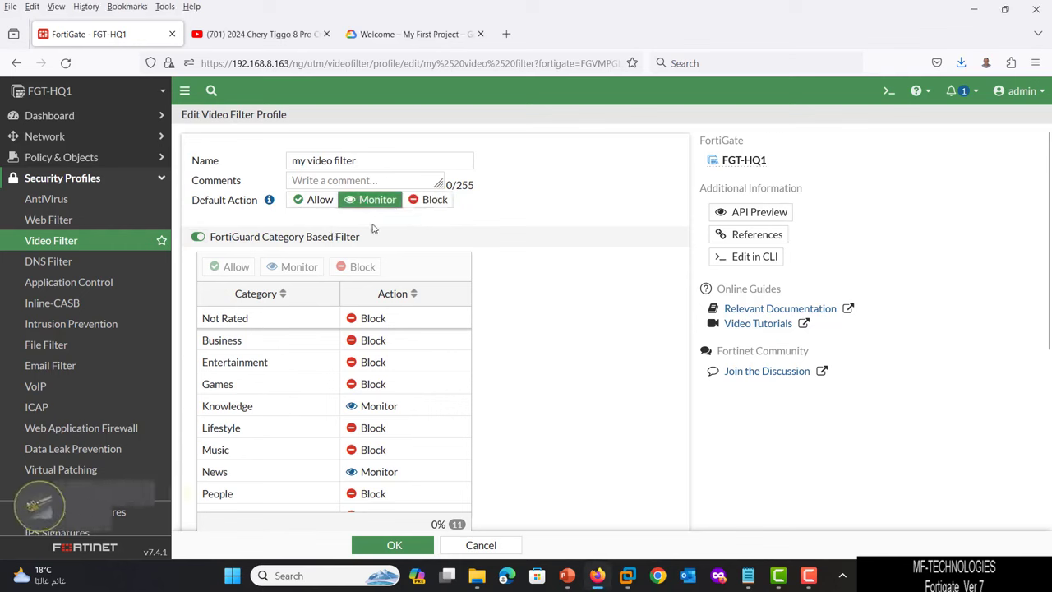
pyautogui.moveTo(269, 203)
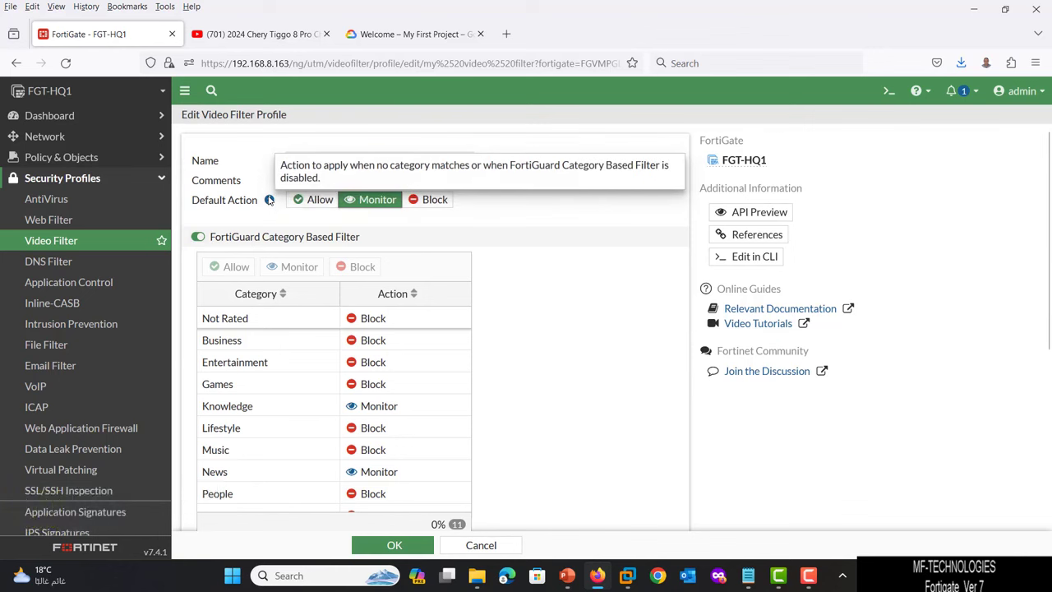
pyautogui.click(411, 202)
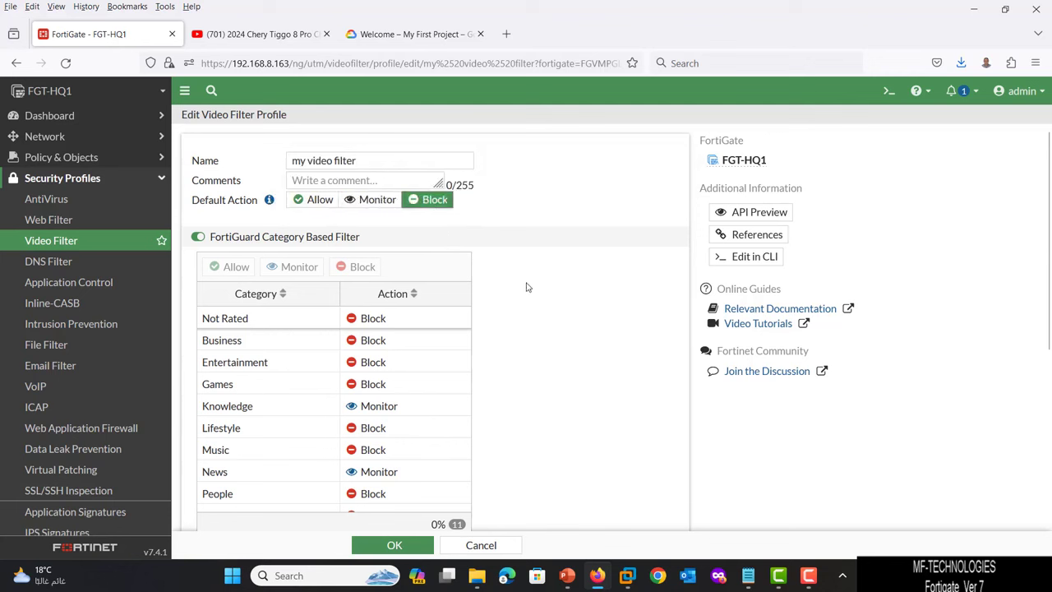
pyautogui.scroll(-2, 415, 330)
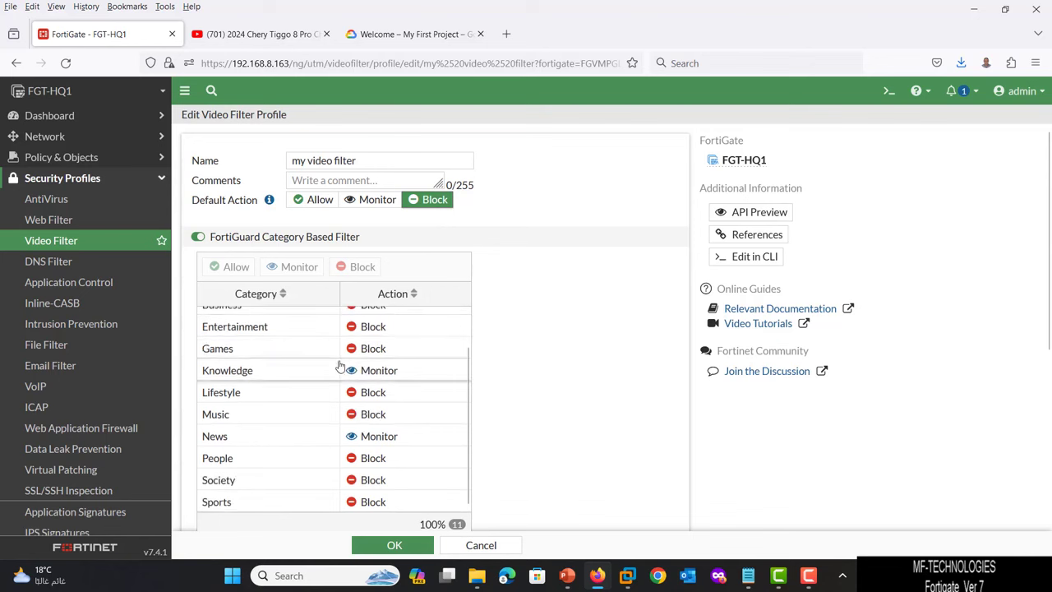
pyautogui.scroll(-2, 381, 423)
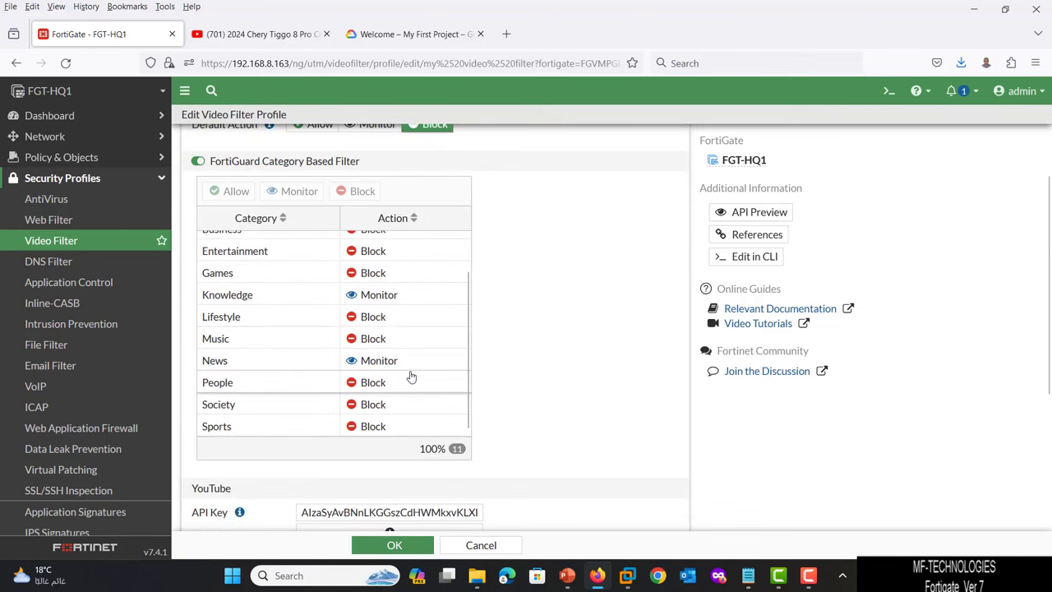
pyautogui.scroll(-5, 415, 376)
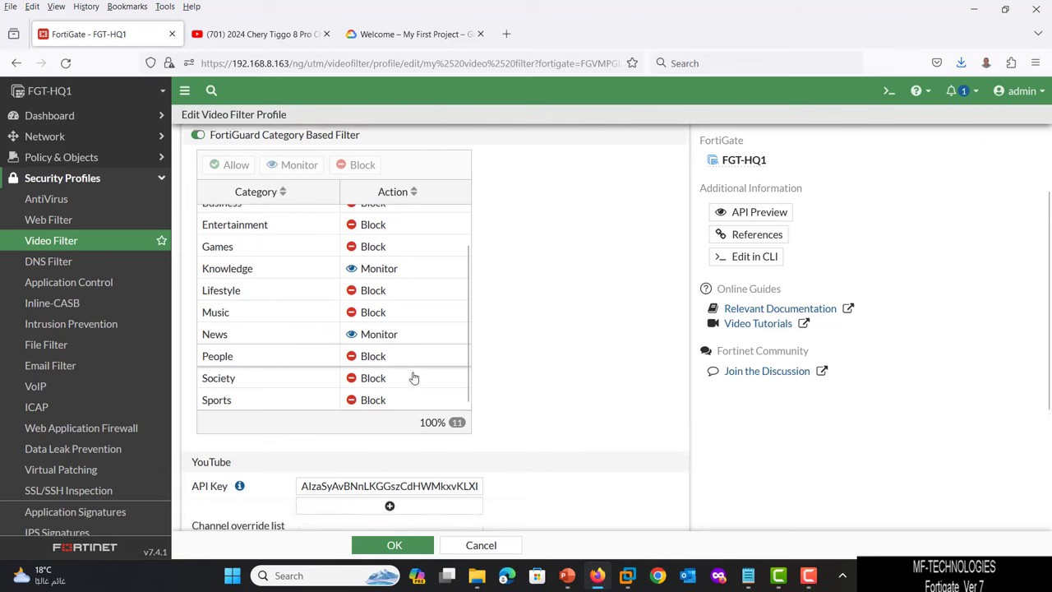
pyautogui.click(395, 542)
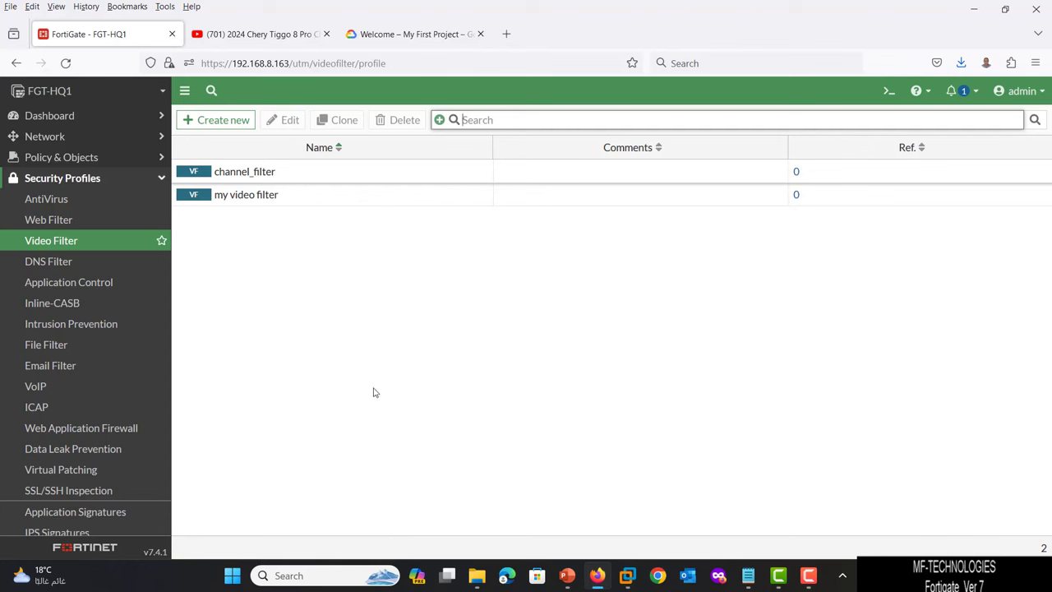
# - Look over the default Application Control profile
pyautogui.click(117, 287)
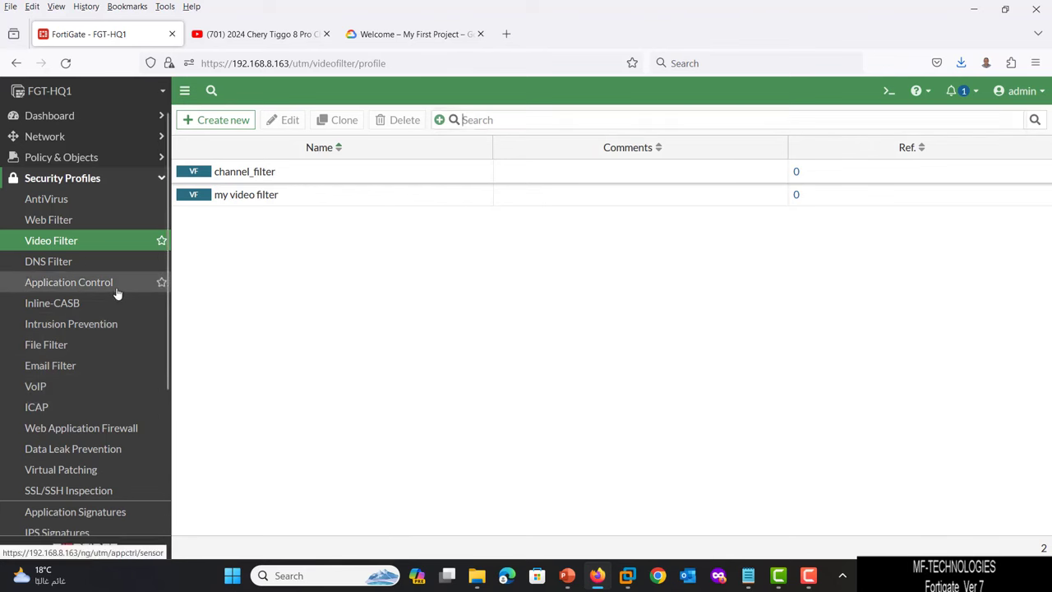
pyautogui.doubleClick(240, 195)
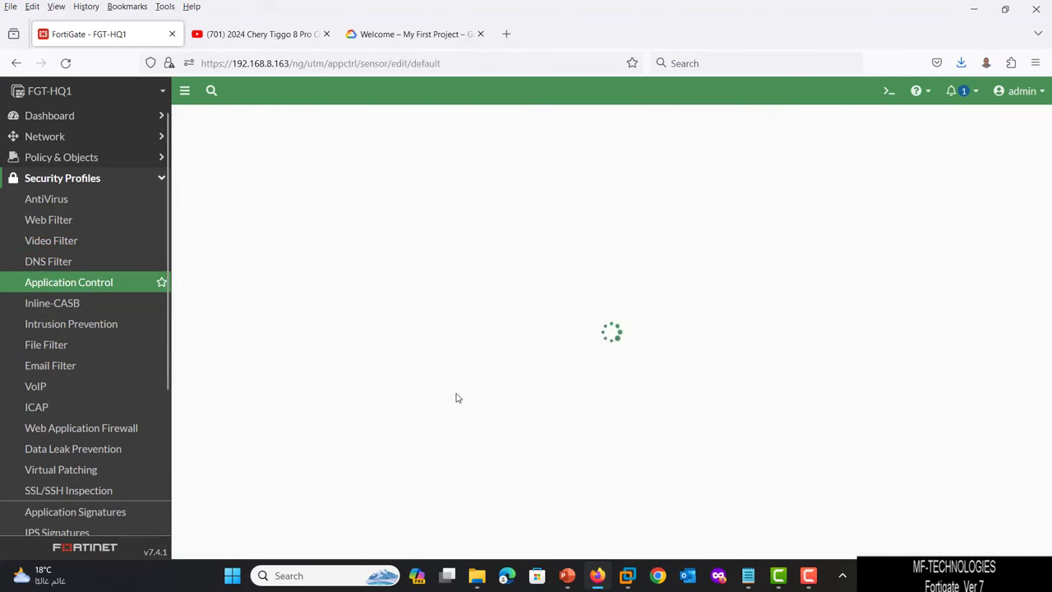
pyautogui.scroll(-10, 474, 419)
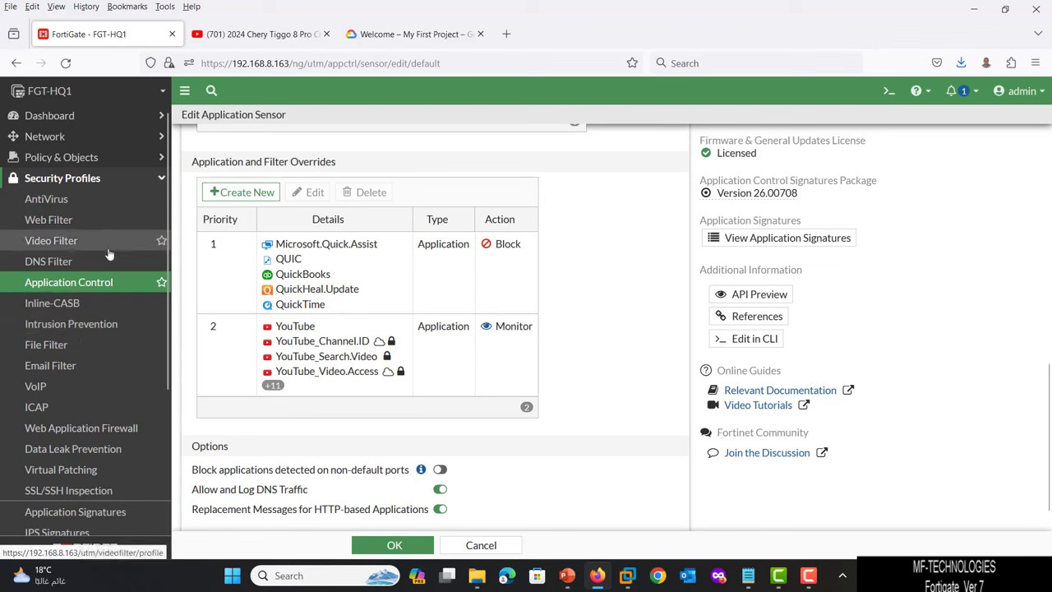
# - In the allow HR internet policy, disable Web Filter and enable Video Filter 'my video filter'
pyautogui.click(61, 159)
pyautogui.click(59, 178)
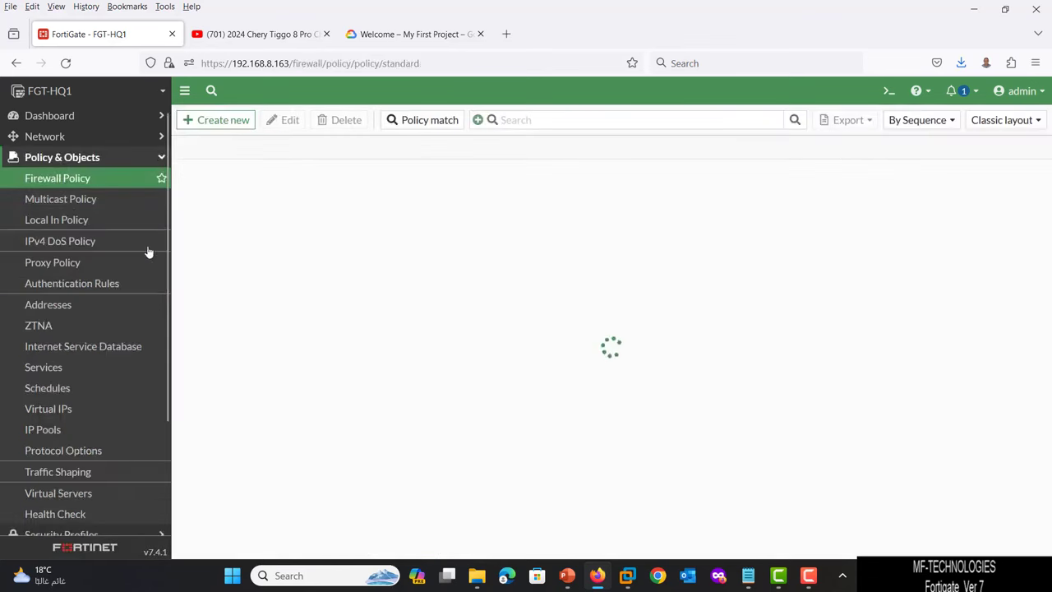
pyautogui.doubleClick(278, 338)
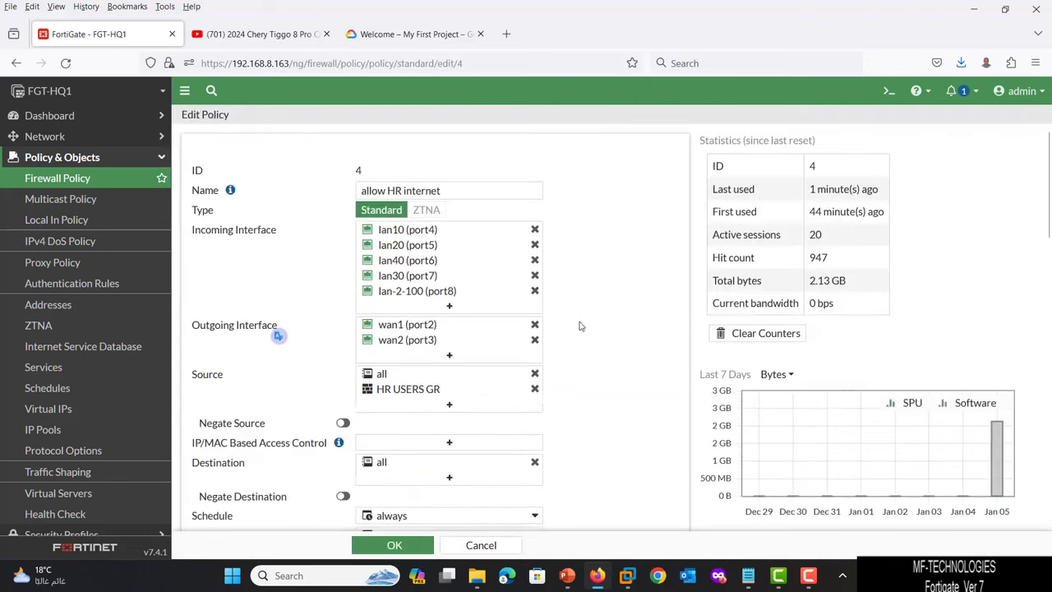
pyautogui.scroll(-3, 578, 326)
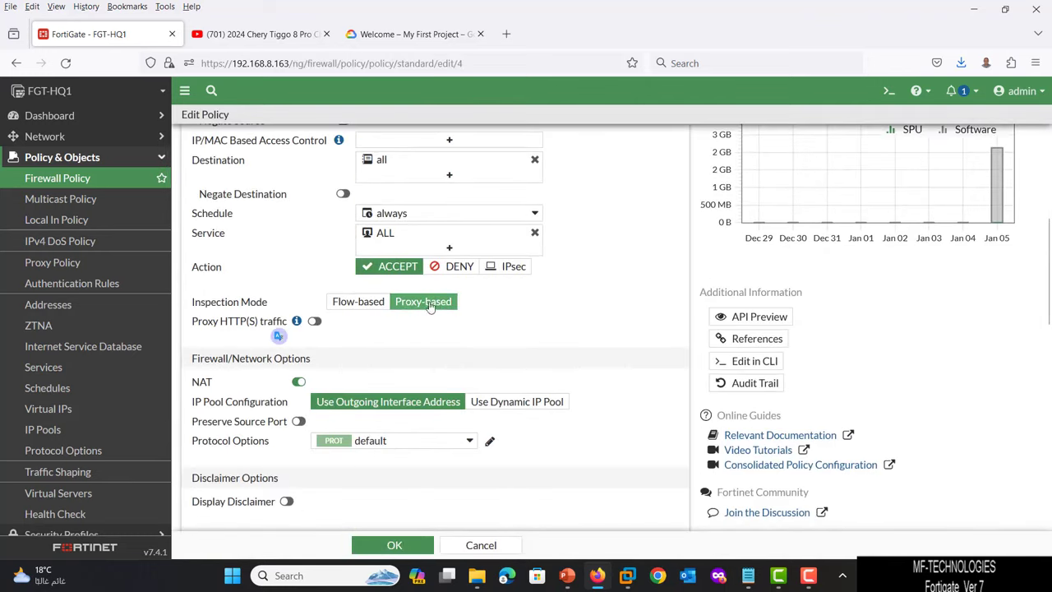
pyautogui.scroll(-2, 567, 339)
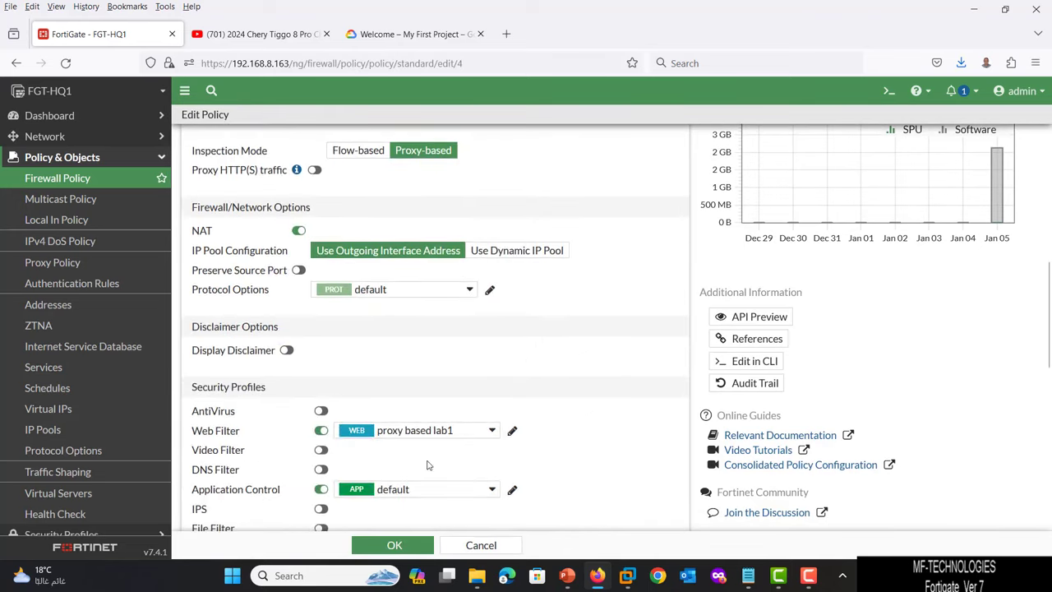
pyautogui.scroll(-3, 427, 465)
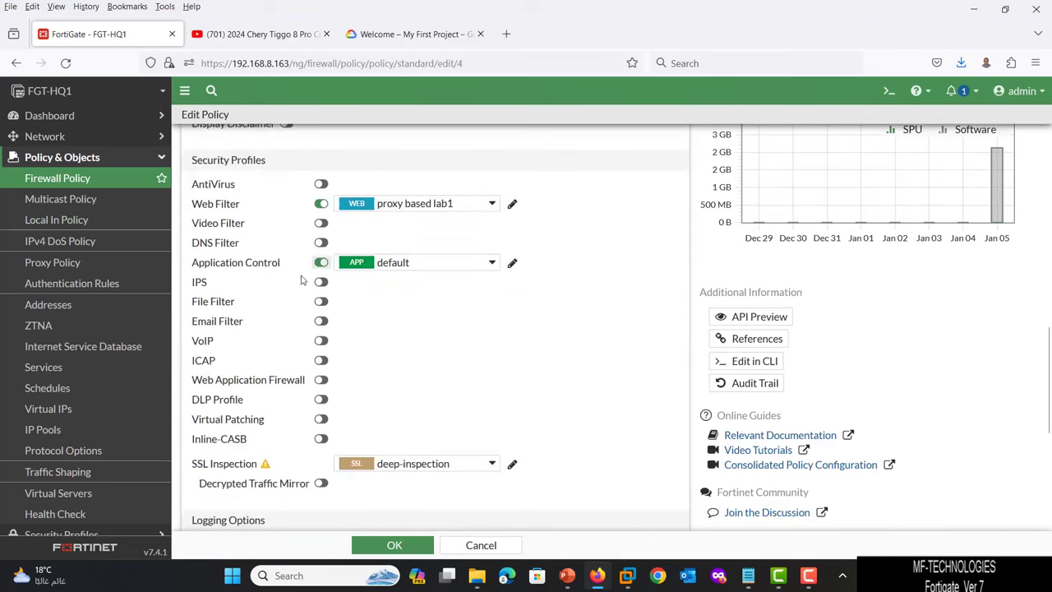
pyautogui.click(321, 204)
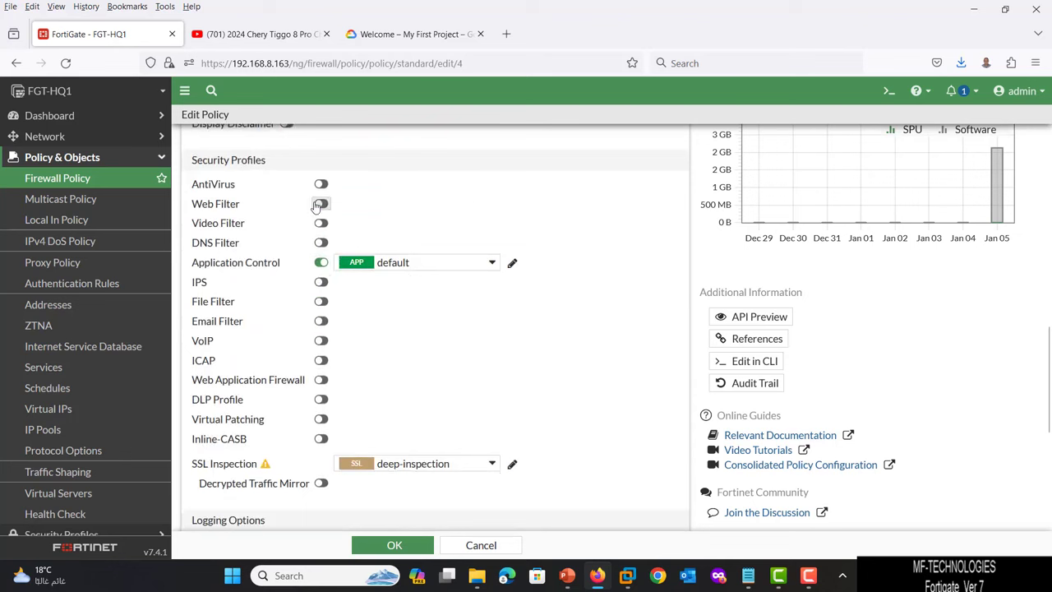
pyautogui.click(322, 223)
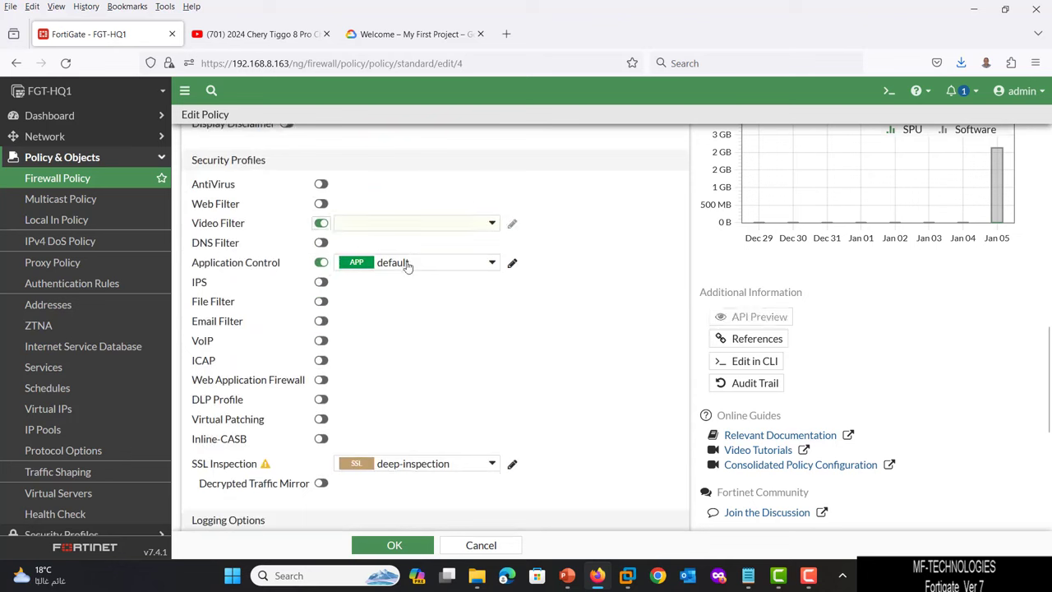
pyautogui.click(493, 223)
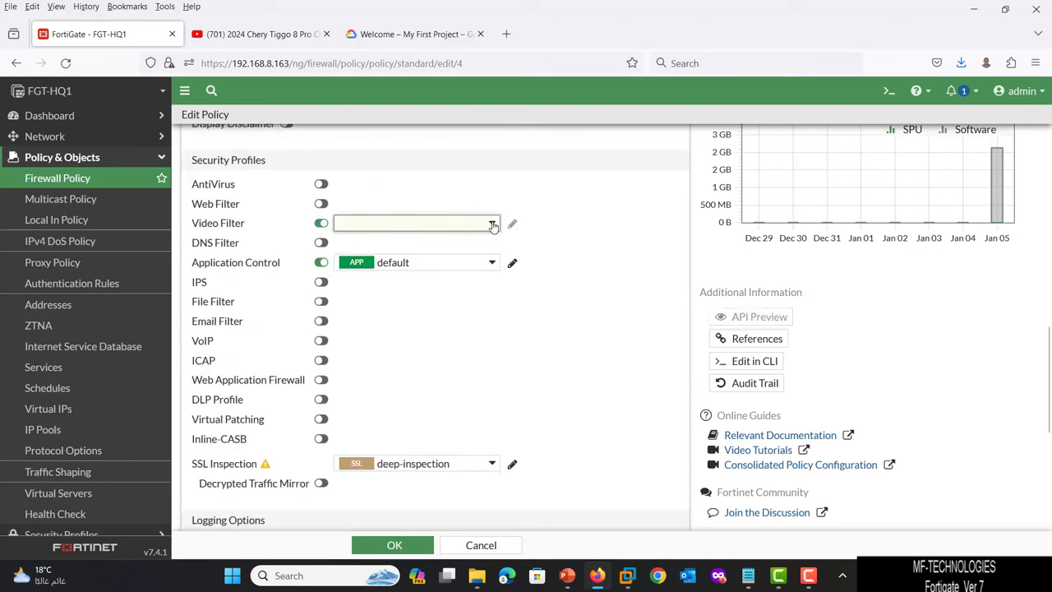
pyautogui.click(426, 281)
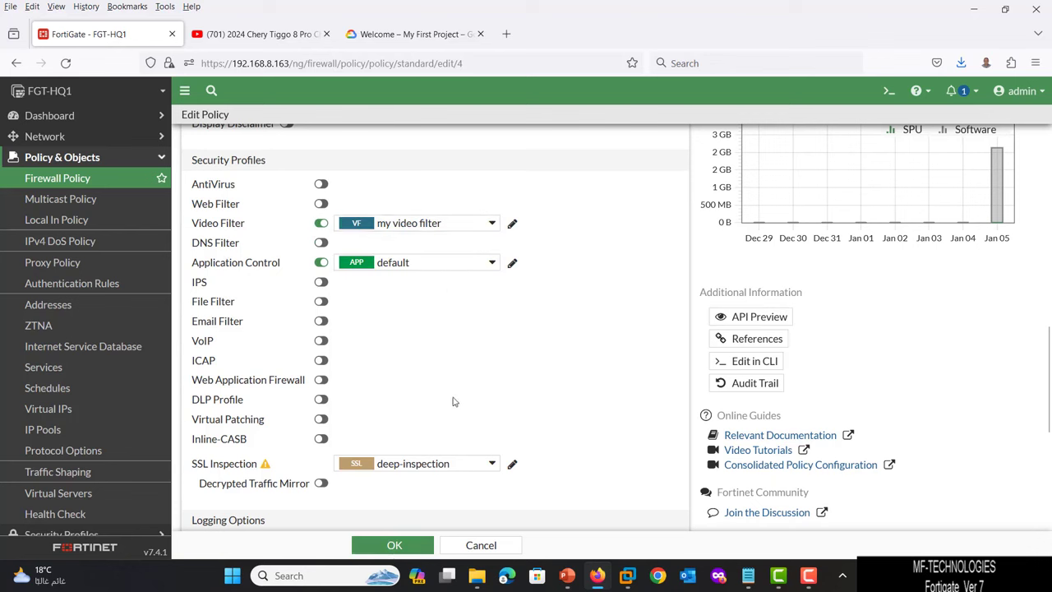
# - Save the policy with a change summary, accepting the SSL inspection warning
pyautogui.scroll(-3, 403, 494)
pyautogui.scroll(-1, 410, 447)
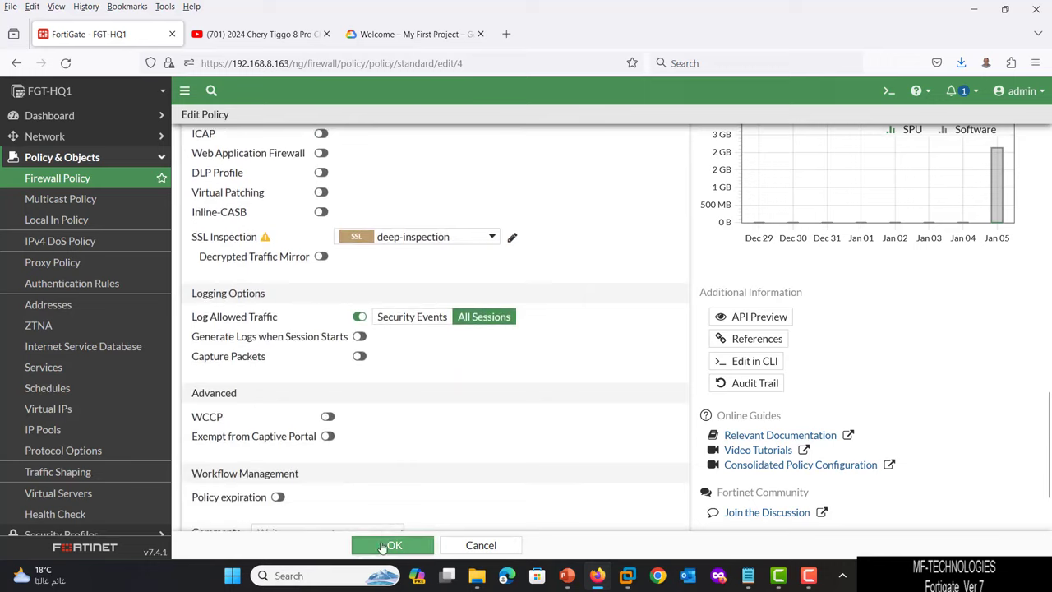
pyautogui.click(390, 545)
pyautogui.click(447, 231)
pyautogui.write('c')
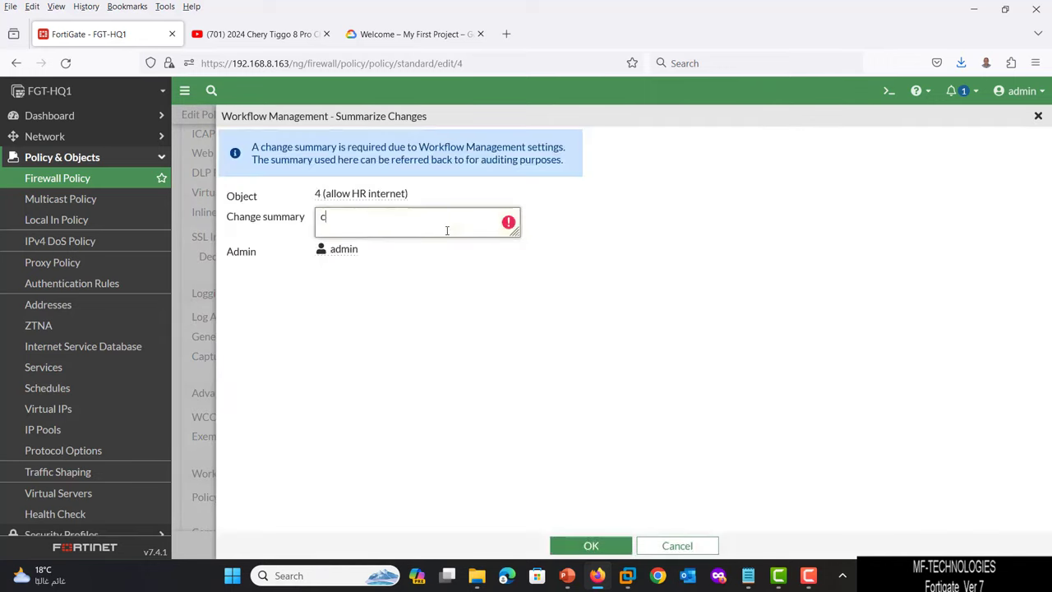
pyautogui.click(567, 542)
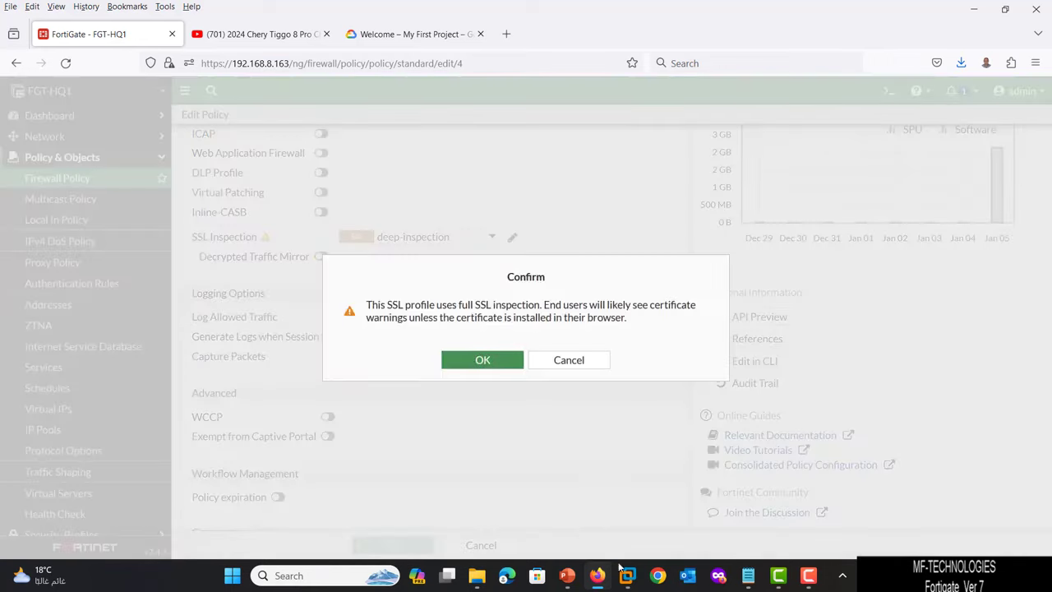
pyautogui.click(497, 365)
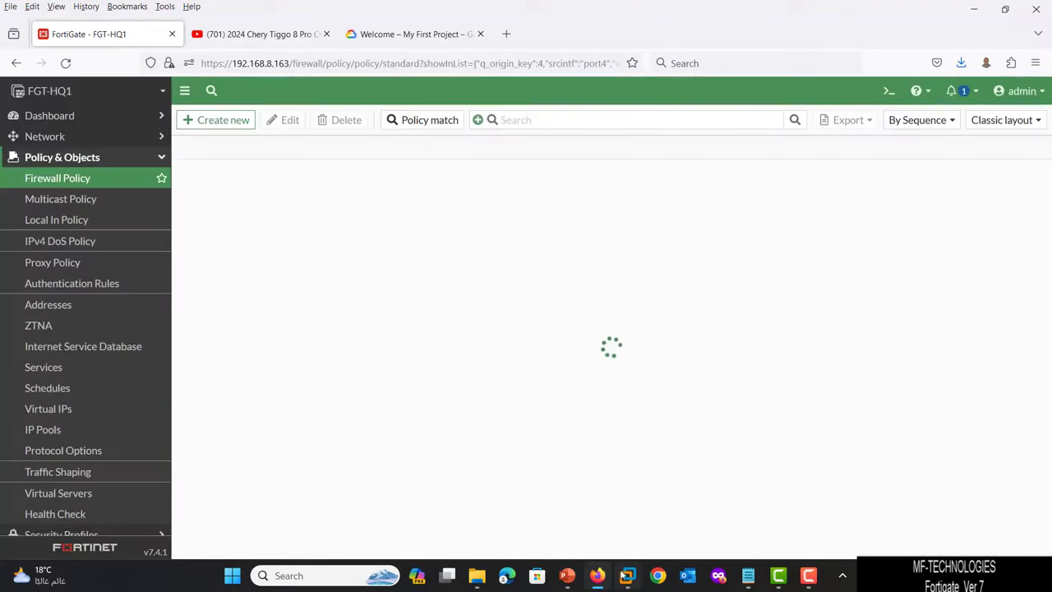
# - Switch to the WIN10-HR1 VM and sign in to the HR account with its password
pyautogui.moveTo(628, 575)
pyautogui.click(879, 491)
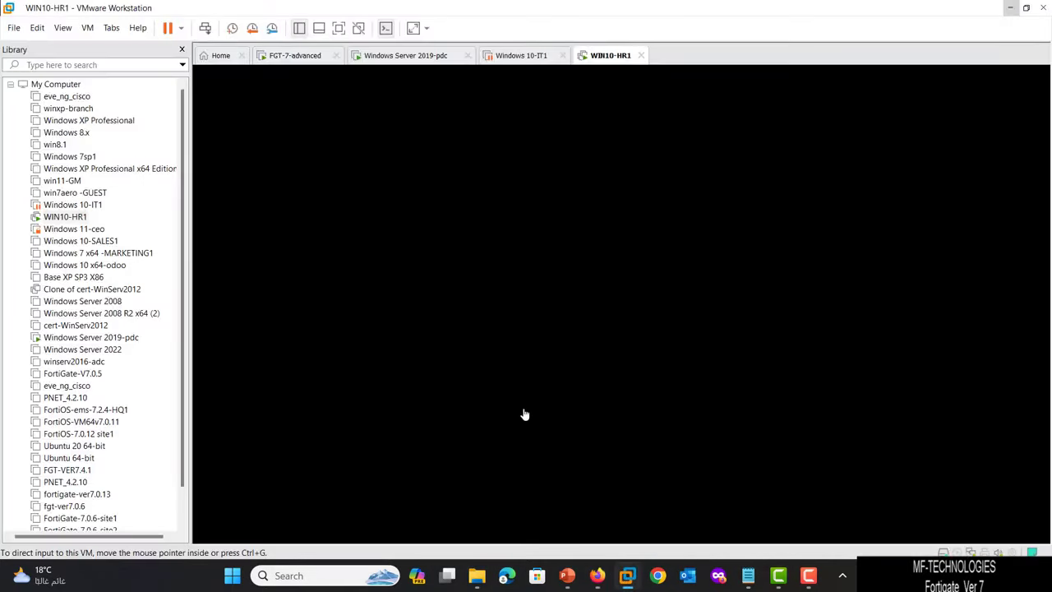
pyautogui.click(641, 350)
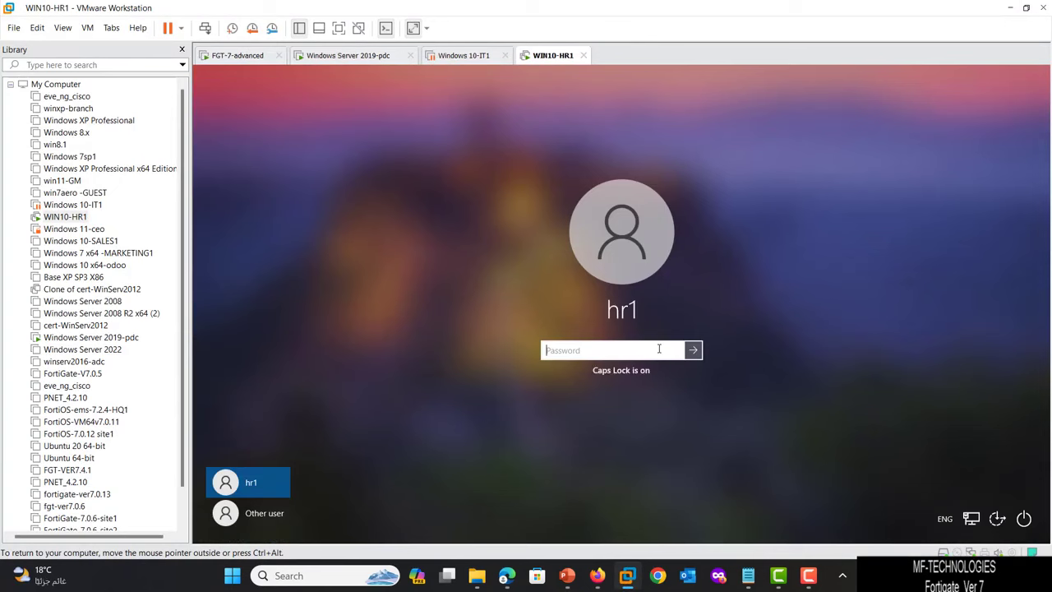
pyautogui.write('P')
pyautogui.press('Return')
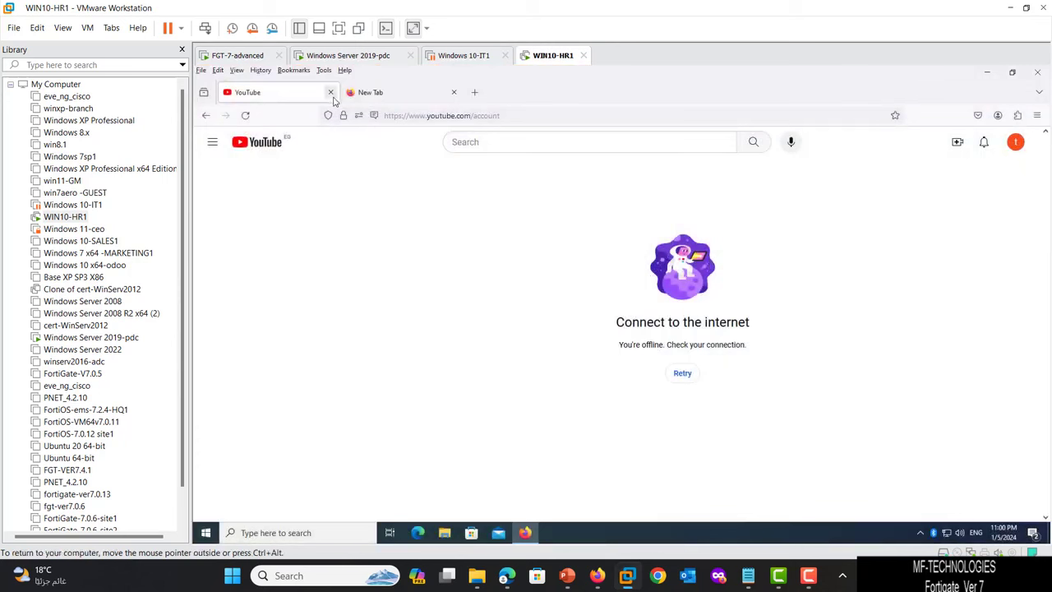
# - Clear Firefox's cookies and cached web content in Privacy & Security, then close Firefox
pyautogui.click(1037, 116)
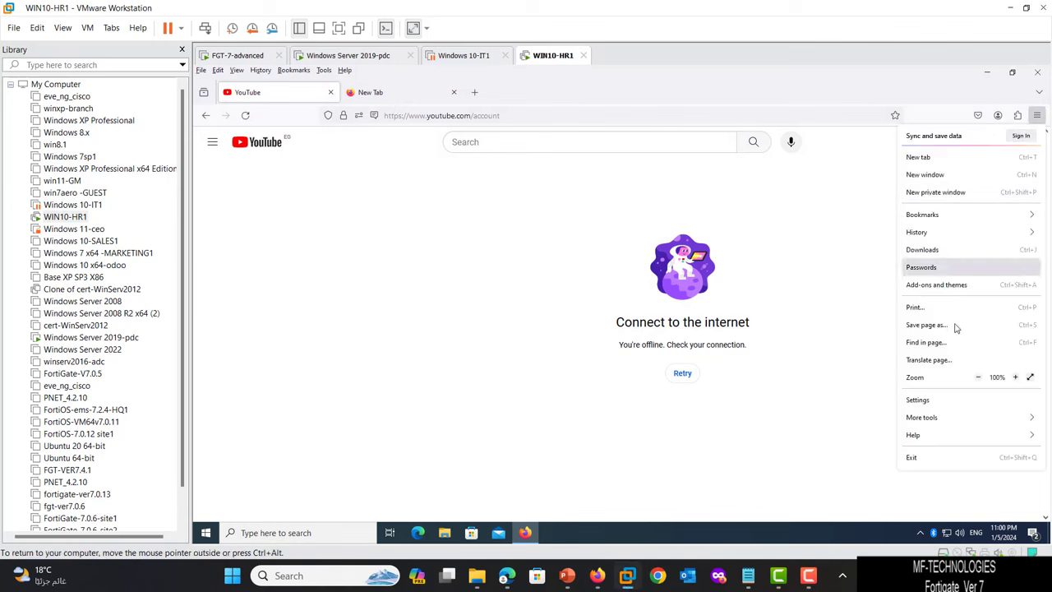
pyautogui.click(927, 403)
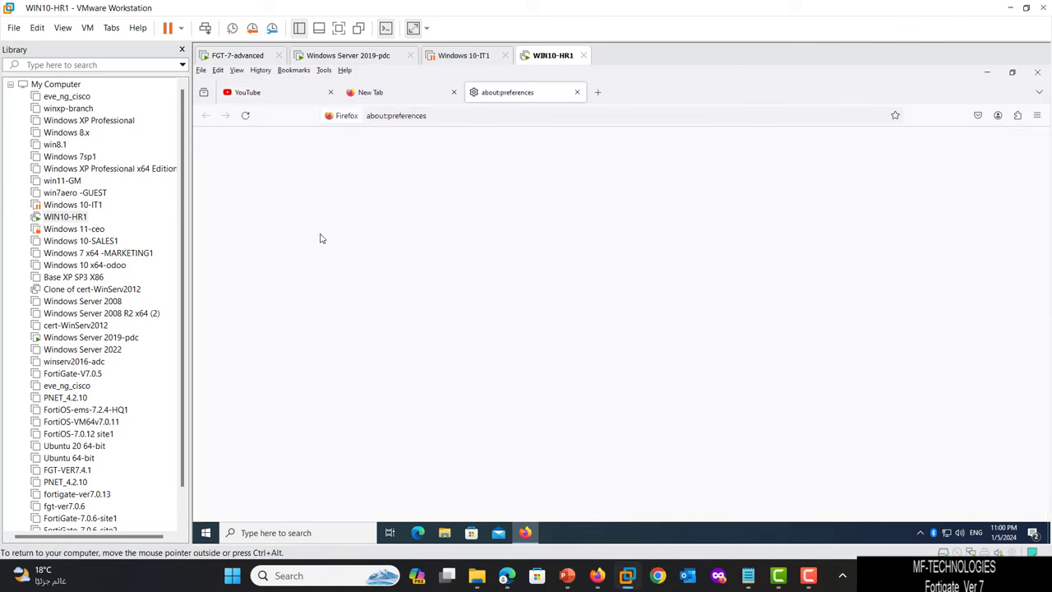
pyautogui.click(295, 273)
pyautogui.scroll(-6, 744, 279)
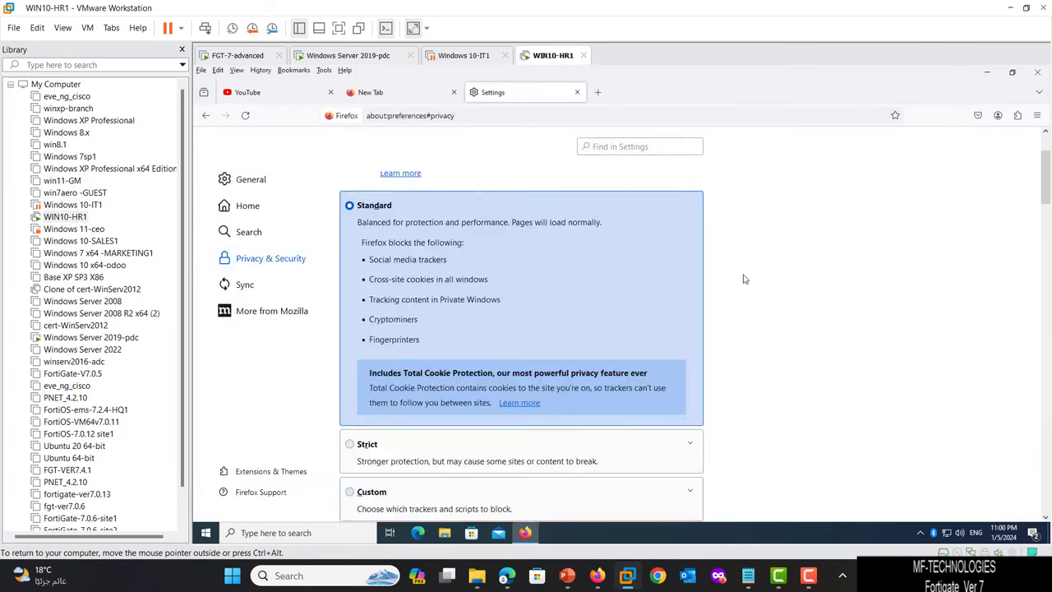
pyautogui.click(679, 364)
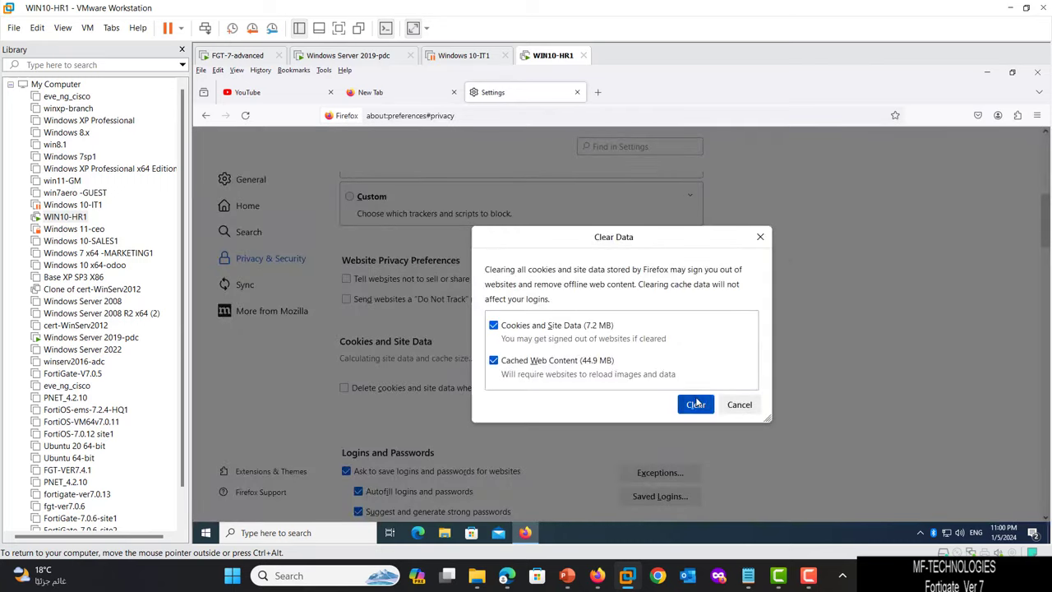
pyautogui.click(695, 405)
pyautogui.click(710, 310)
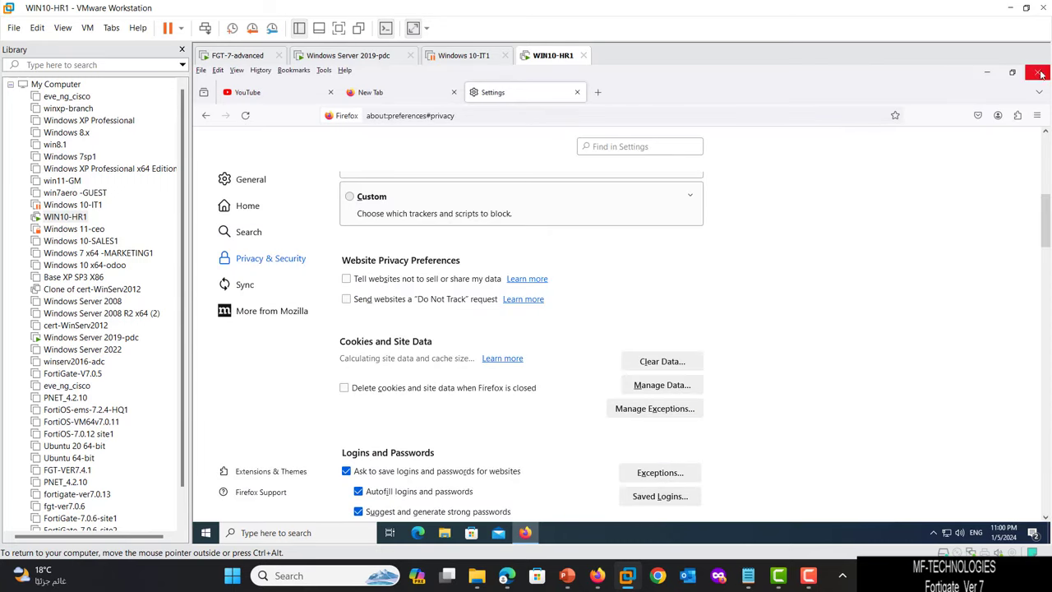
pyautogui.click(1039, 74)
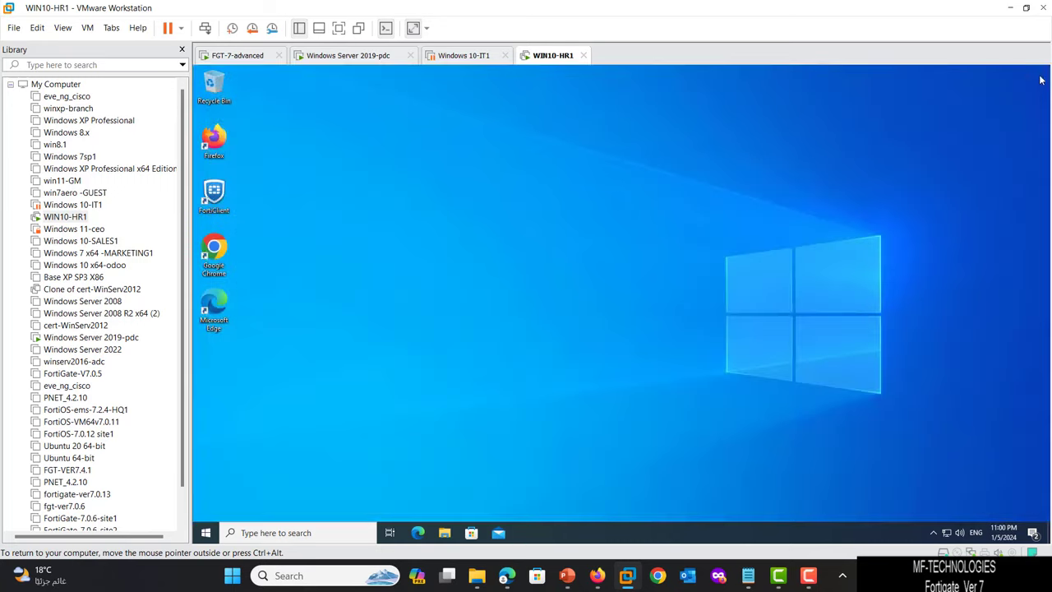
# - Launch Firefox, decline default-browser, search YouTube for news and open the Sky News Arabia live stream
pyautogui.doubleClick(221, 154)
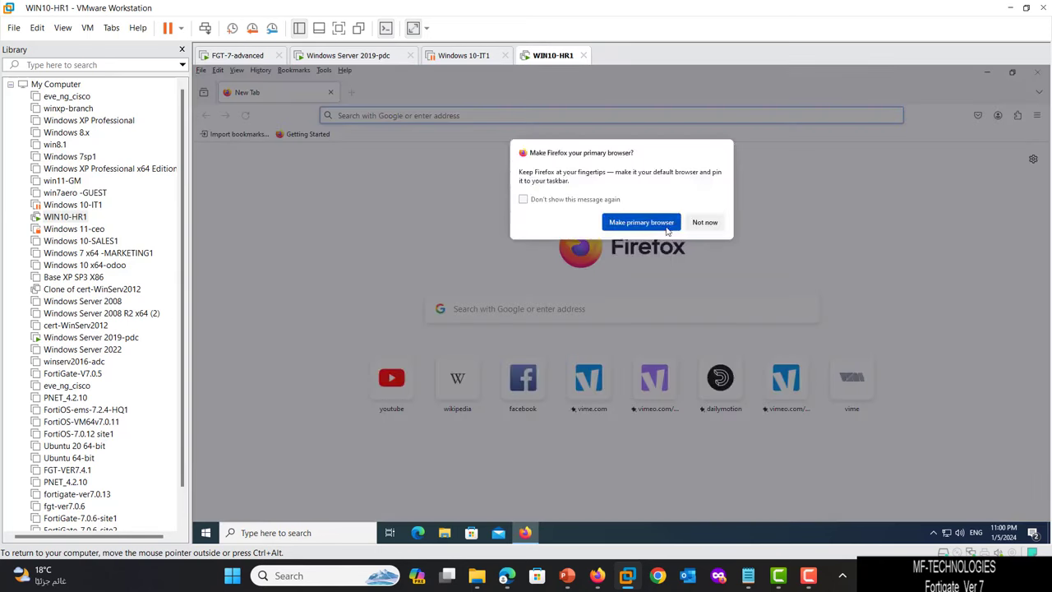
pyautogui.click(704, 222)
pyautogui.click(389, 380)
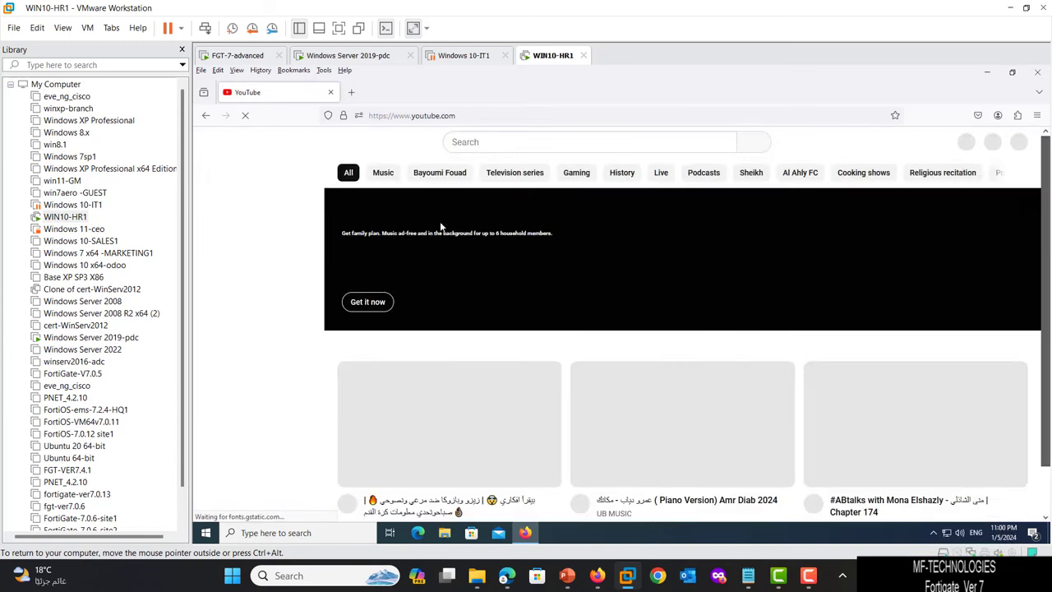
pyautogui.click(489, 144)
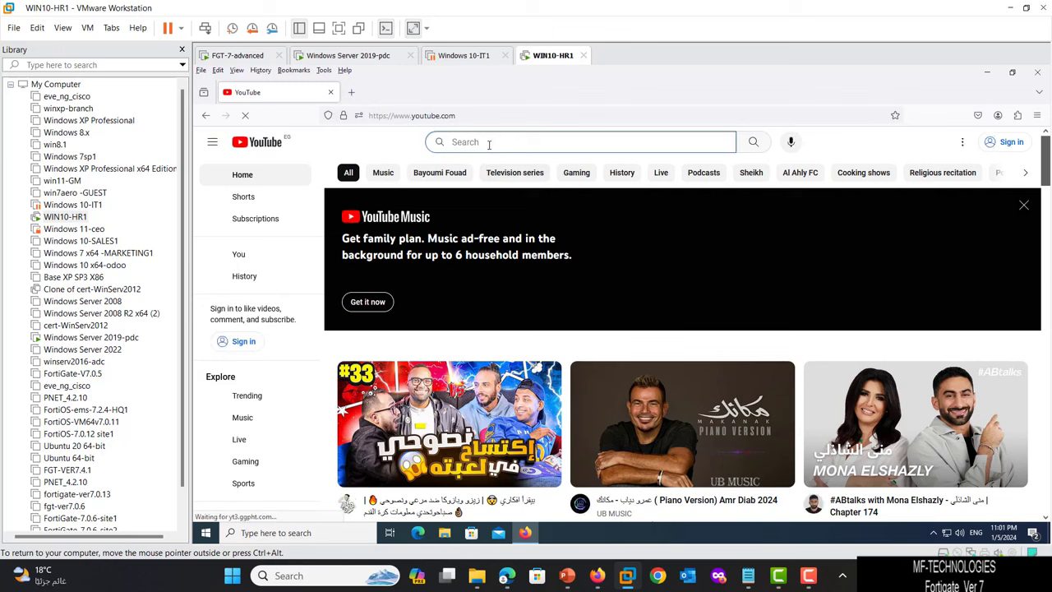
pyautogui.write('n')
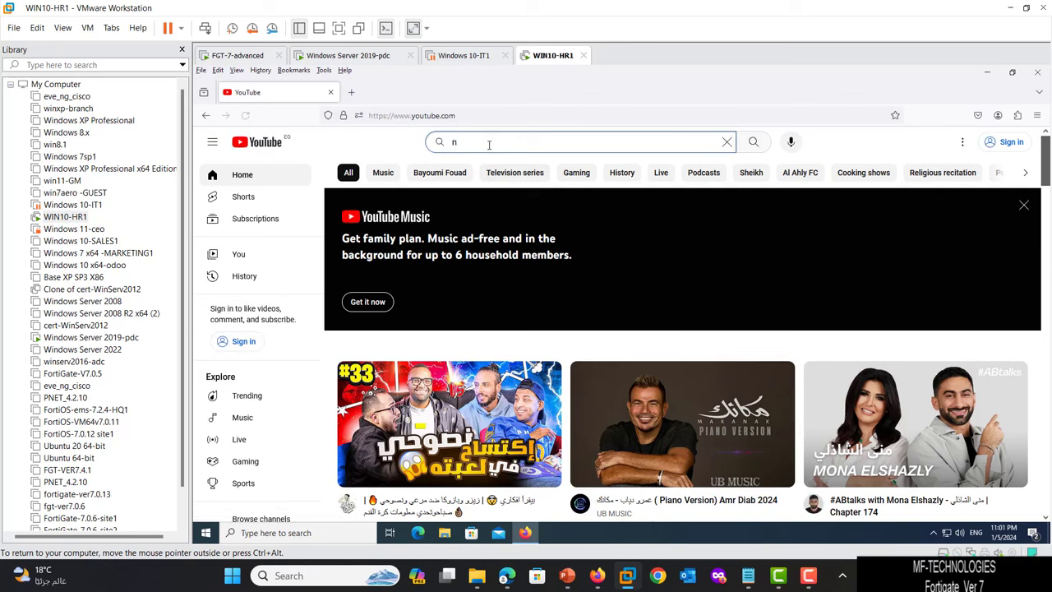
pyautogui.write('ews')
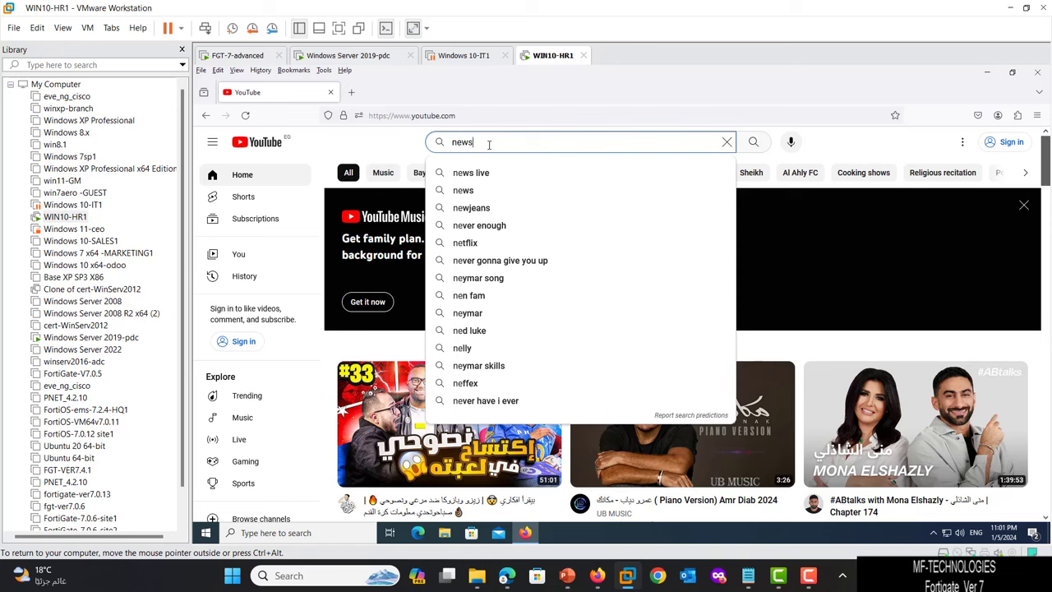
pyautogui.press('Return')
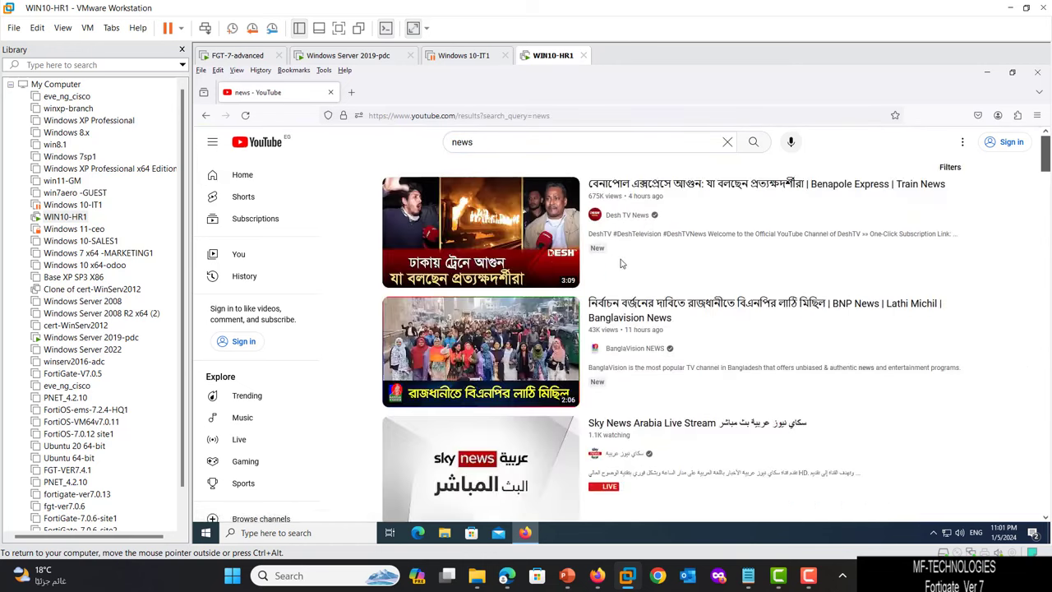
pyautogui.scroll(-2, 627, 268)
pyautogui.click(684, 372)
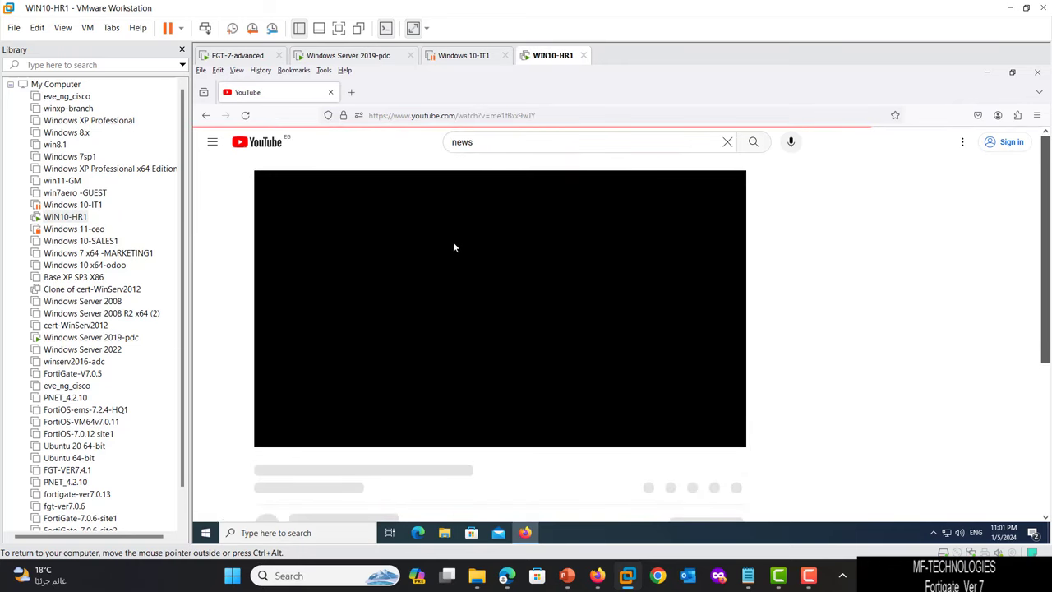
# - In a new tab, search YouTube for 'bbc' to reach the BBC News channel
pyautogui.click(351, 93)
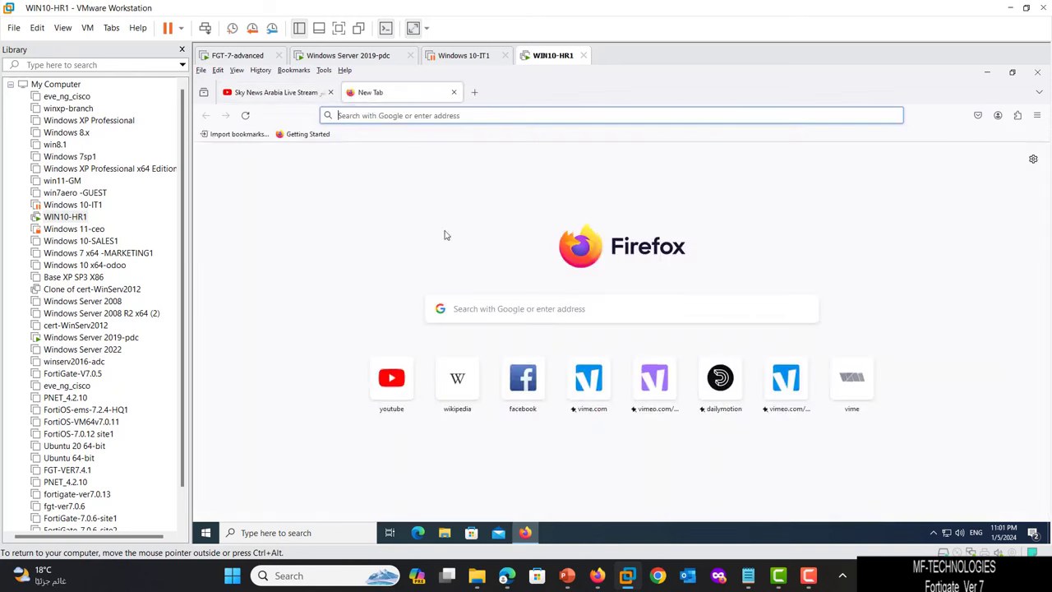
pyautogui.click(397, 392)
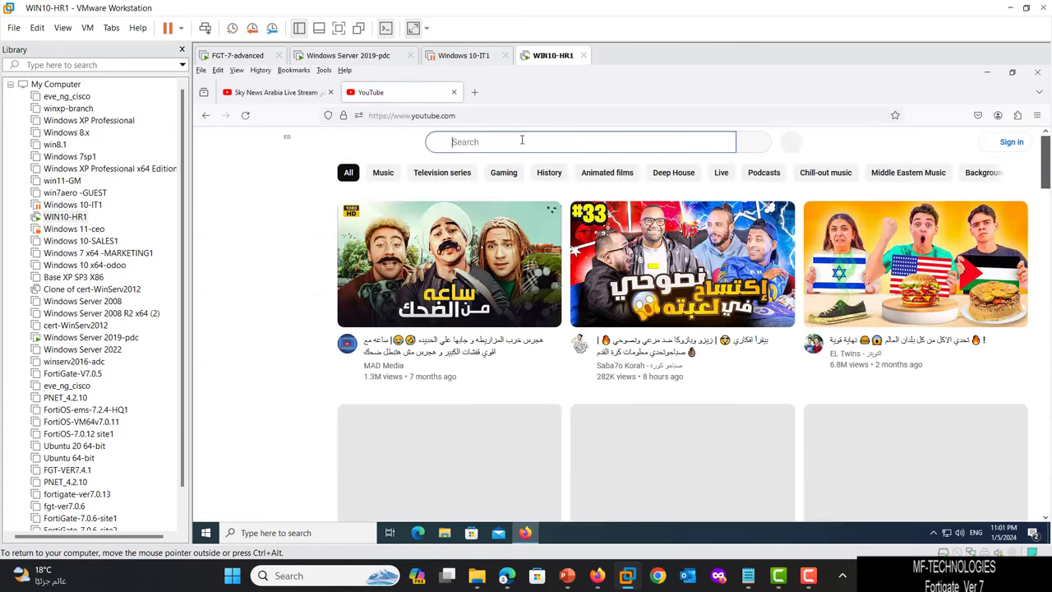
pyautogui.click(521, 142)
pyautogui.write('bbc')
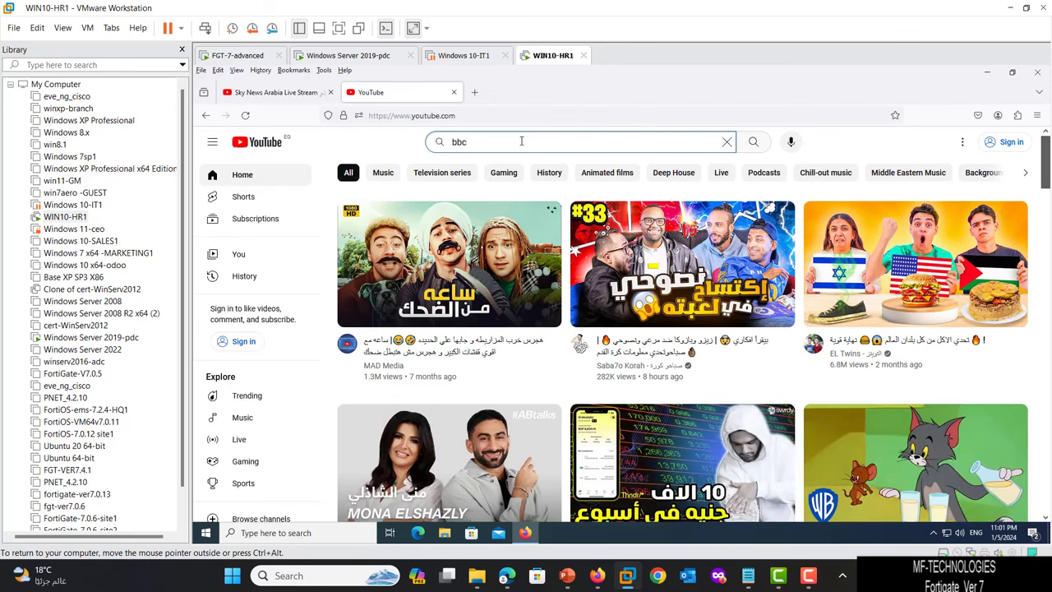
pyautogui.press('Return')
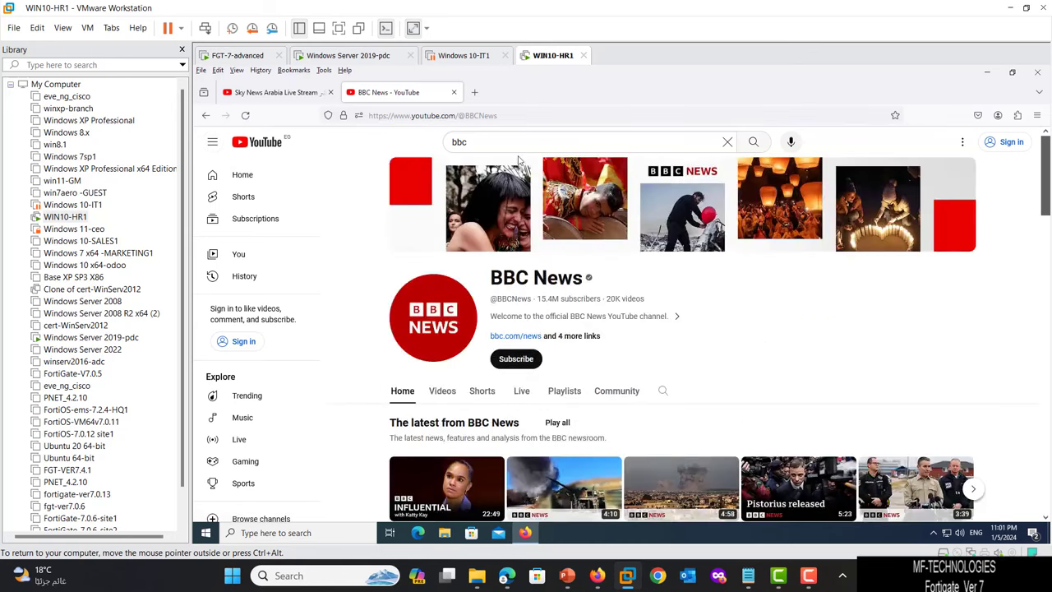
pyautogui.click(475, 92)
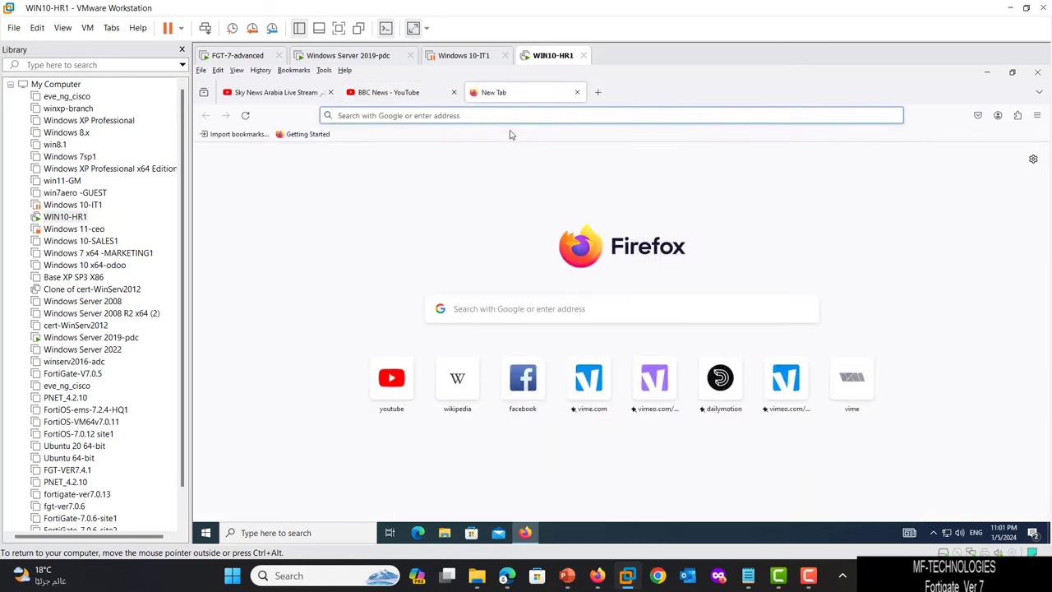
# - Google 'alarabia youtube', open the AlArabiya channel to see it blocked, then return to BBC News
pyautogui.click(499, 115)
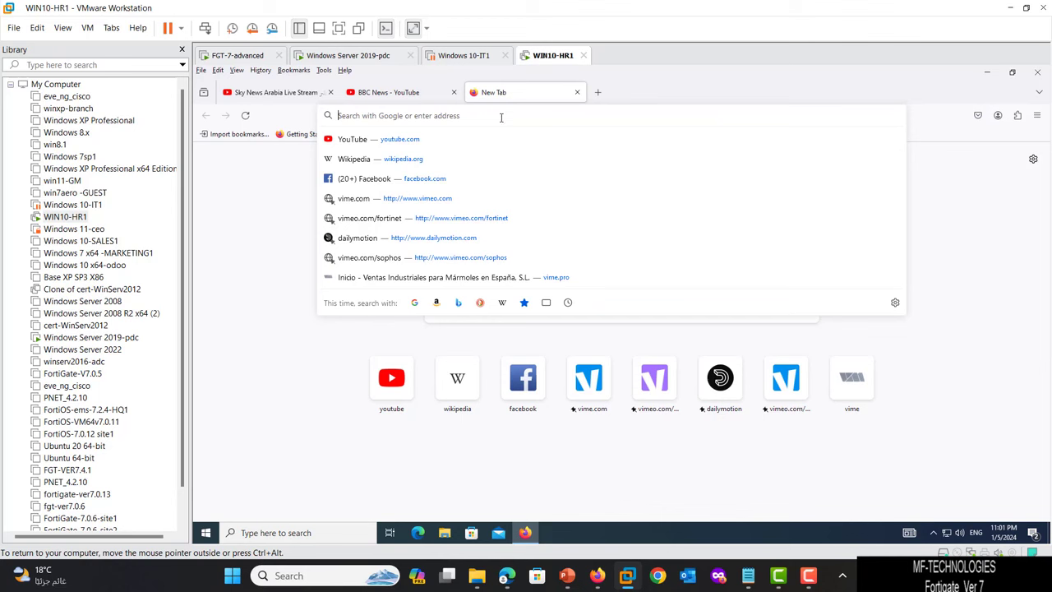
pyautogui.write('alar')
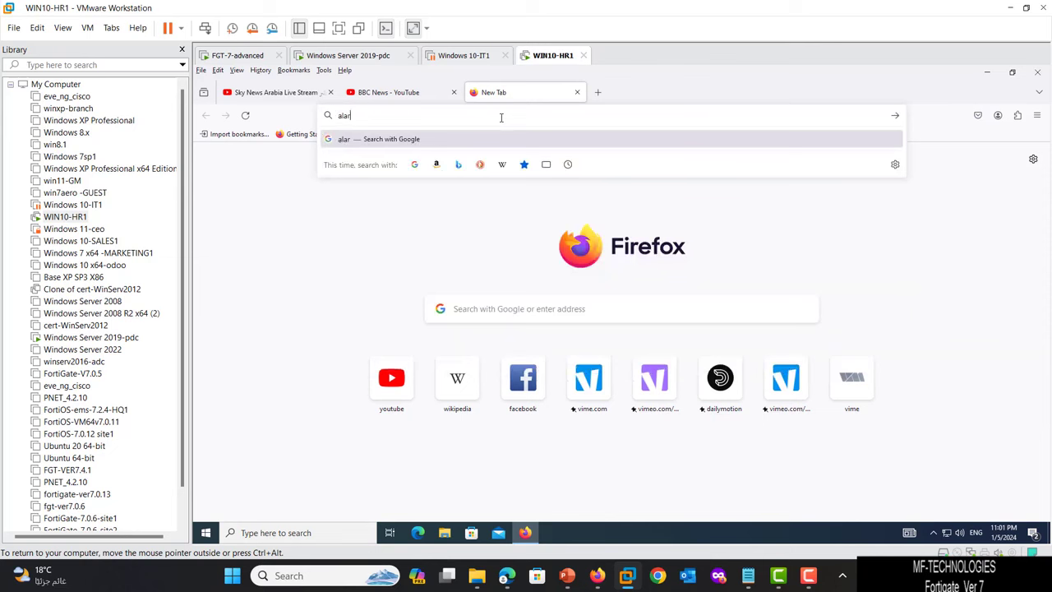
pyautogui.write('abia')
pyautogui.press('Return')
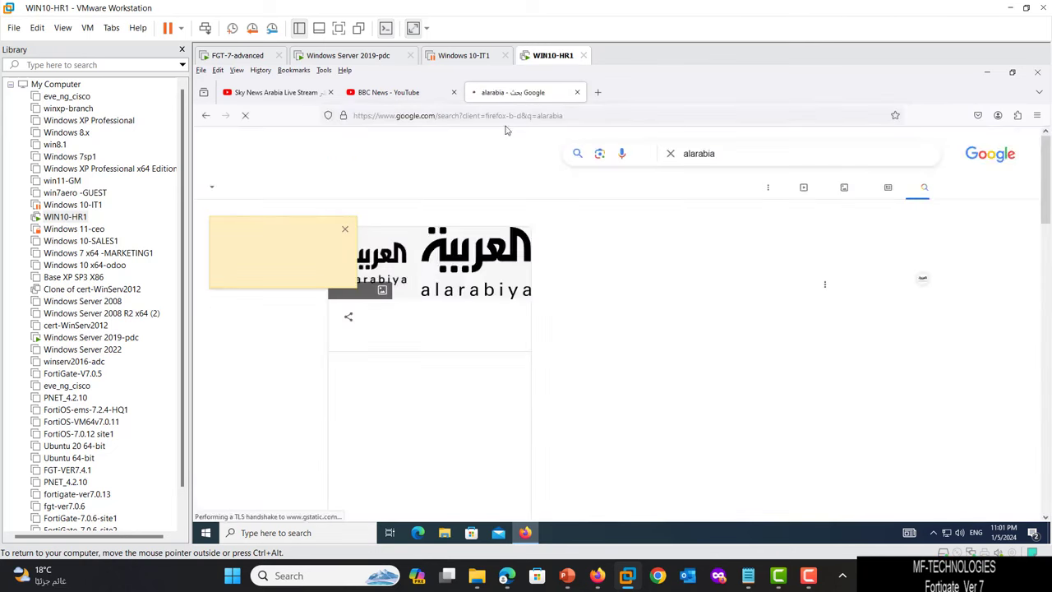
pyautogui.click(770, 152)
pyautogui.write('yputube')
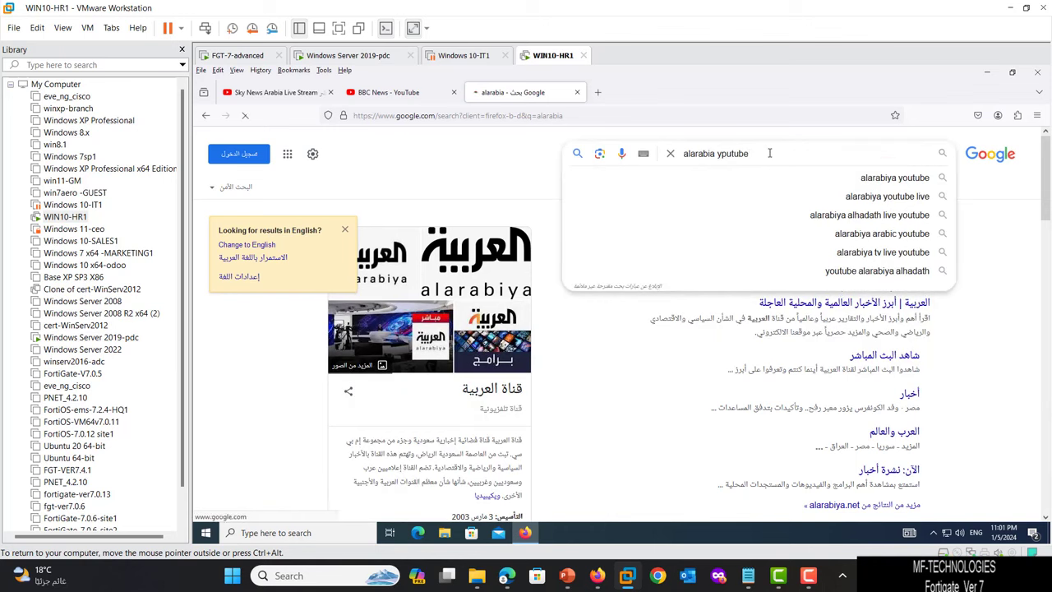
pyautogui.press('Return')
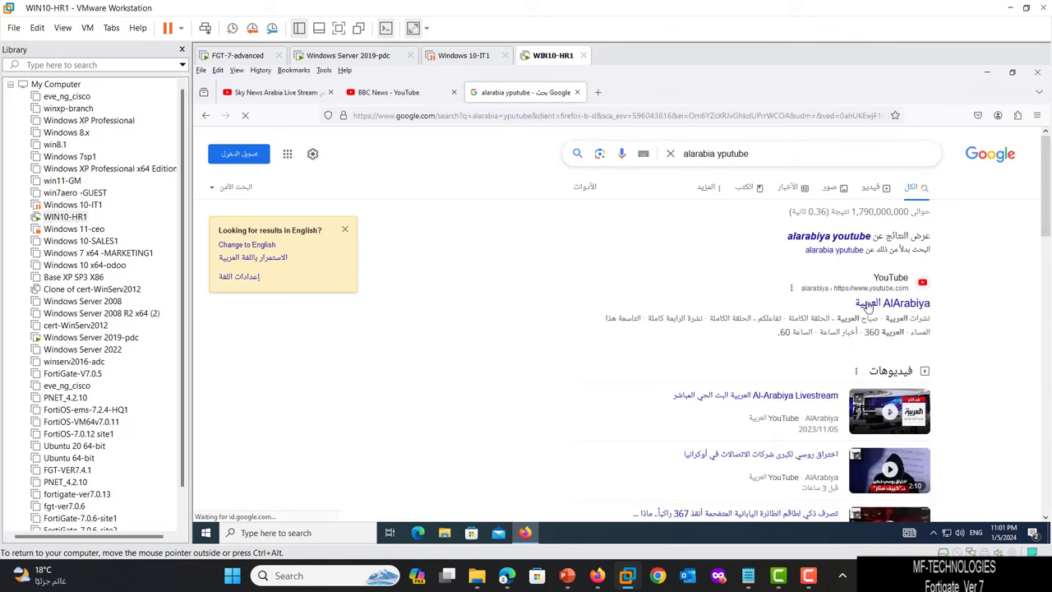
pyautogui.click(857, 303)
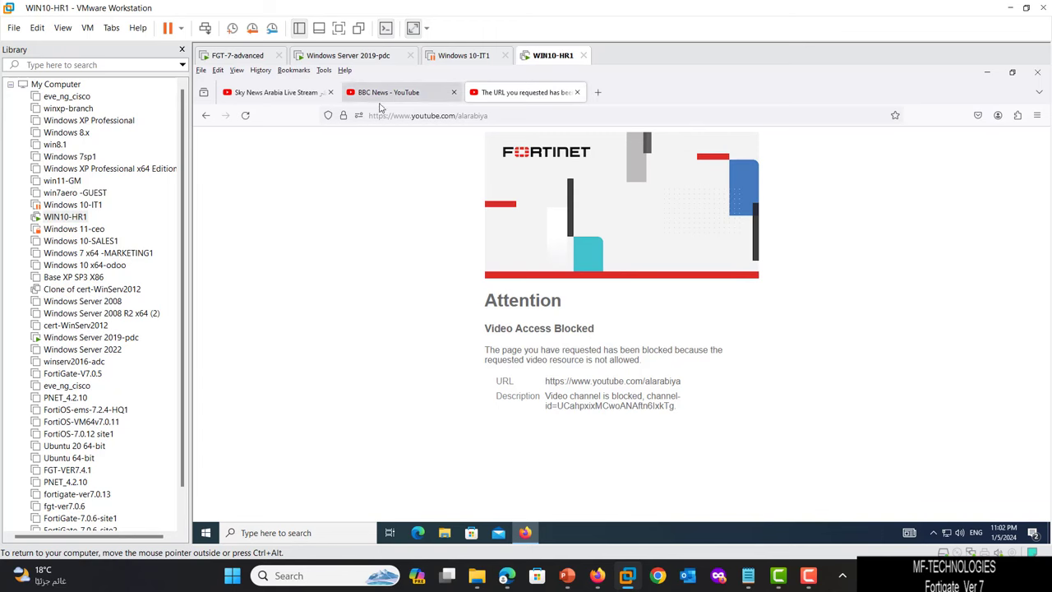
pyautogui.click(366, 96)
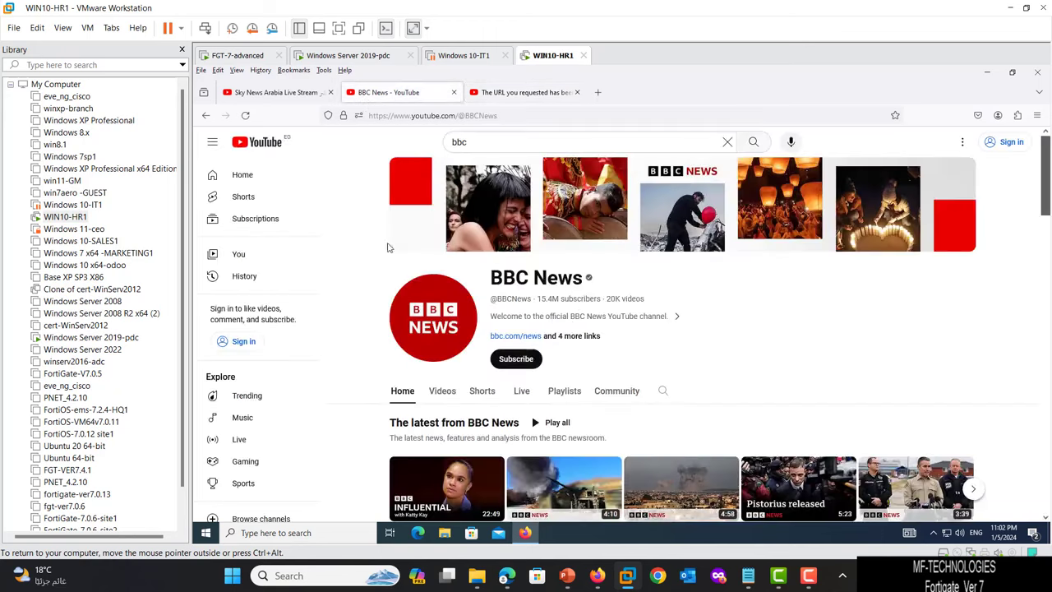
# - Recheck the Sky News Arabia, BBC News and blocked AlArabiya tabs
pyautogui.click(271, 92)
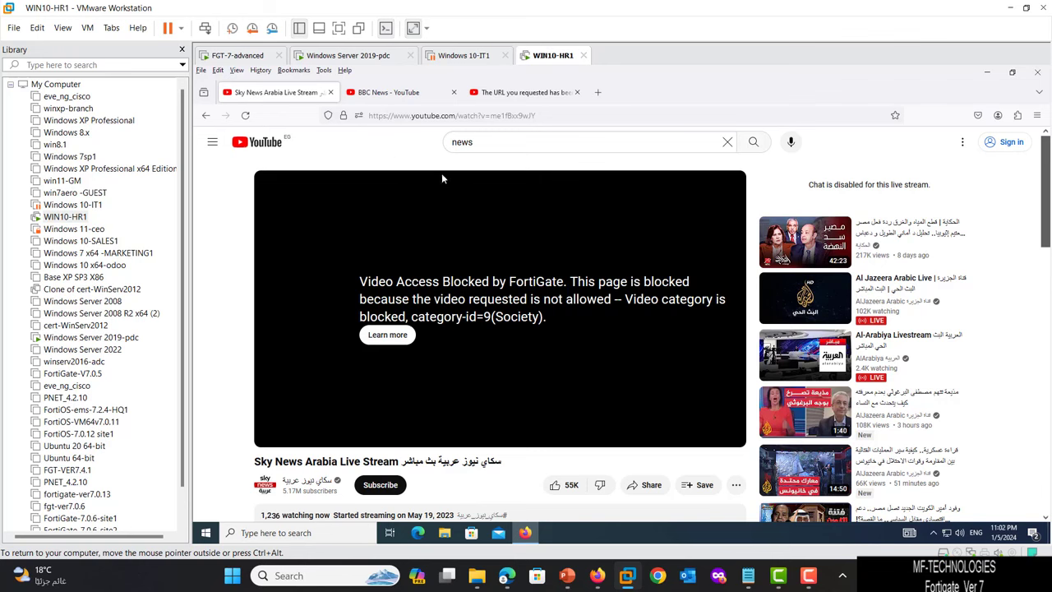
pyautogui.click(390, 96)
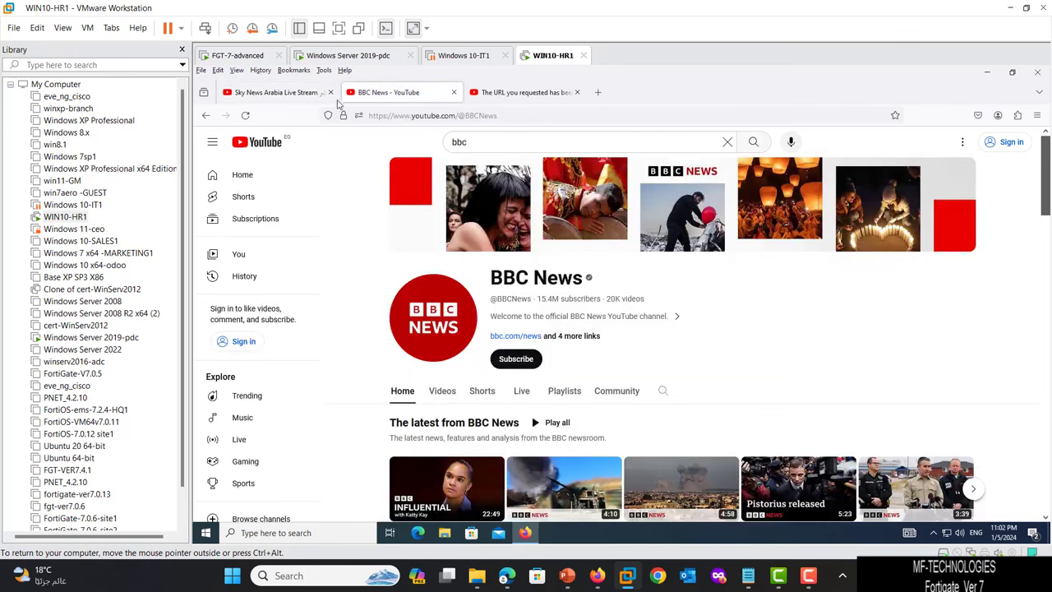
pyautogui.click(305, 98)
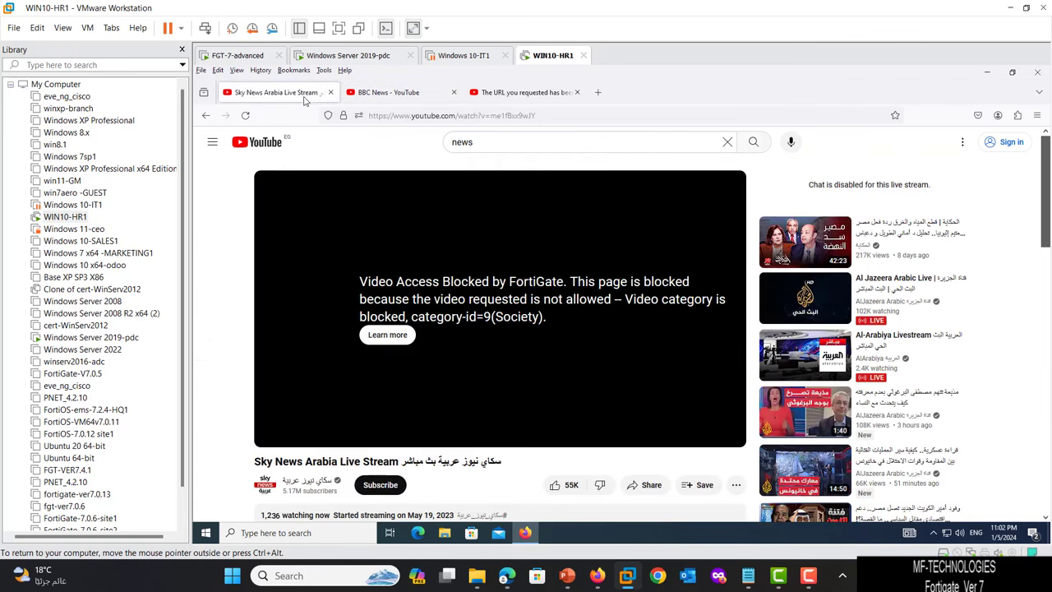
pyautogui.click(520, 99)
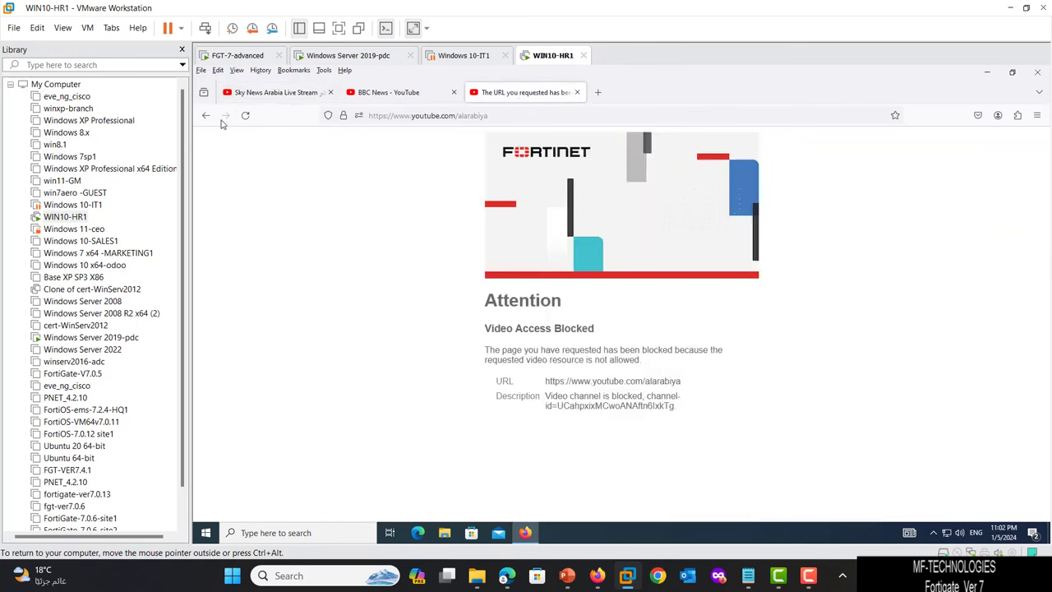
# - Reopen the AlArabiya result in a new tab from Google, and load YouTube home in another tab
pyautogui.click(206, 115)
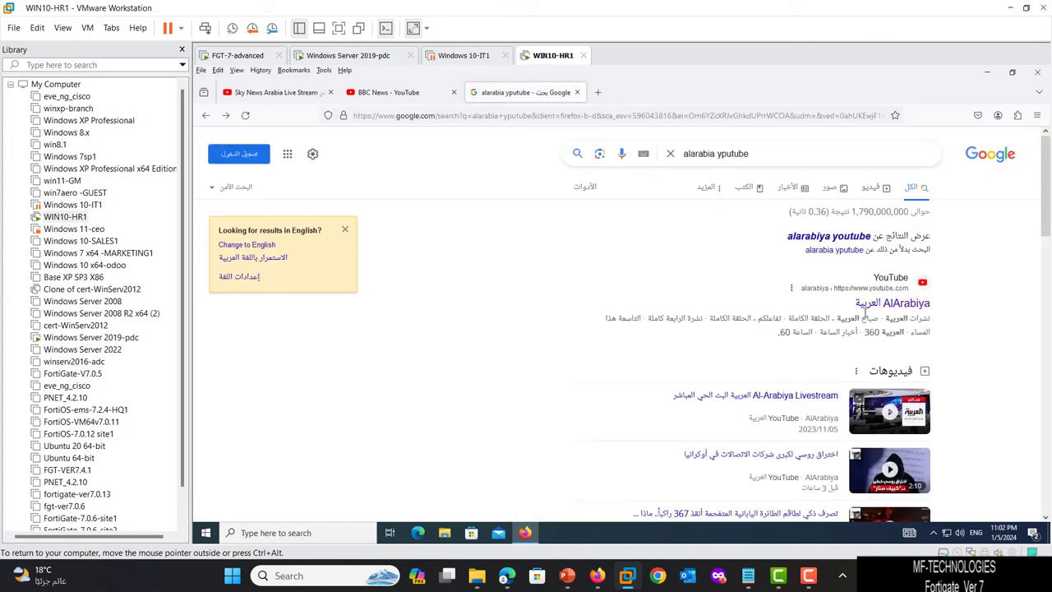
pyautogui.rightClick(869, 305)
pyautogui.click(904, 313)
pyautogui.scroll(-3, 557, 260)
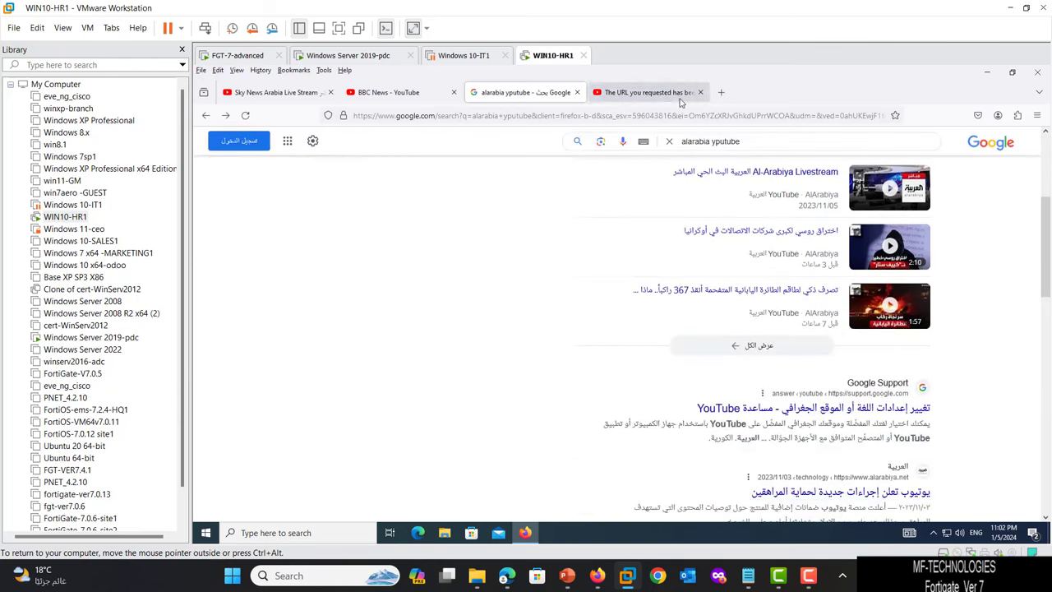
pyautogui.click(721, 92)
pyautogui.click(406, 420)
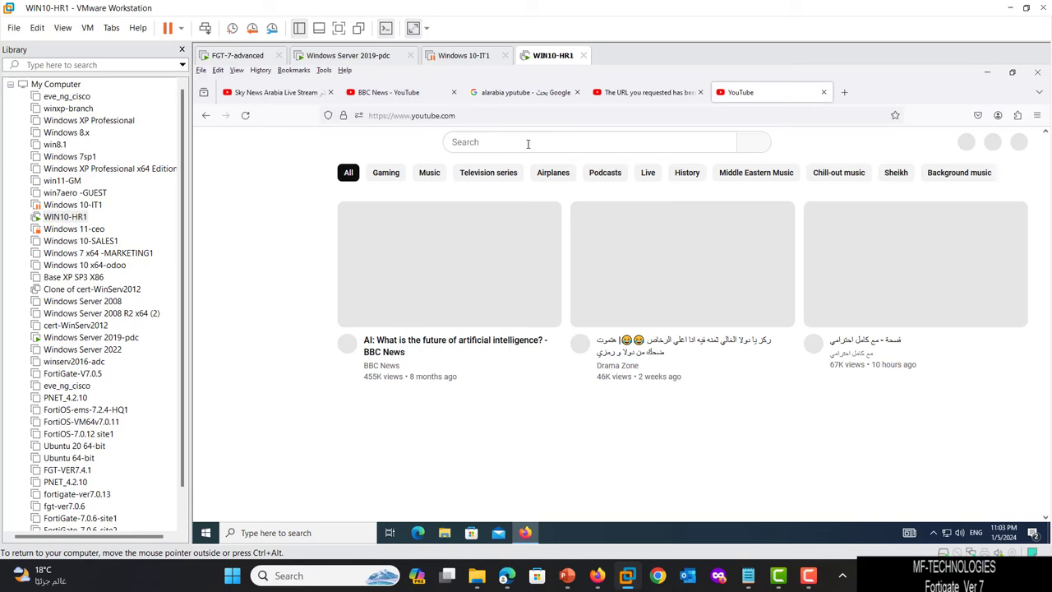
# - Search YouTube for 'abc news' and open the ABC News channel, retrying when it fails
pyautogui.click(527, 144)
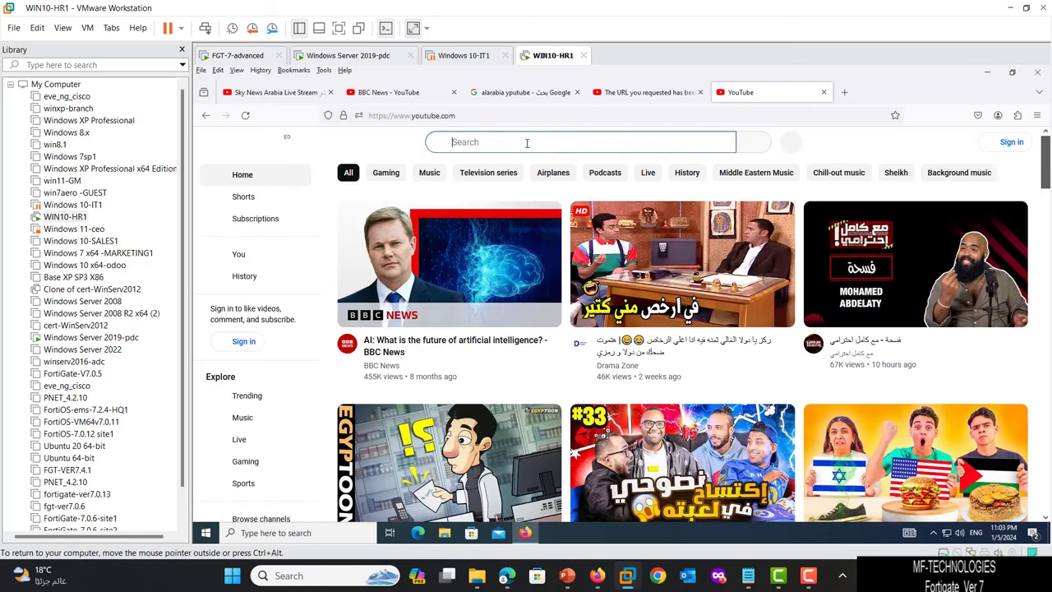
pyautogui.write('abc')
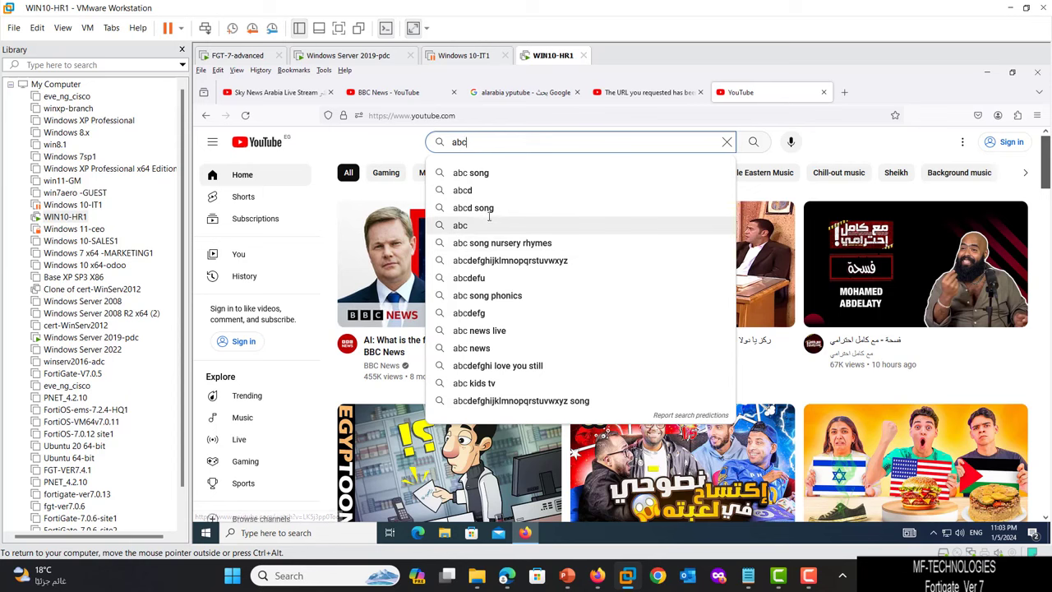
pyautogui.write(' news')
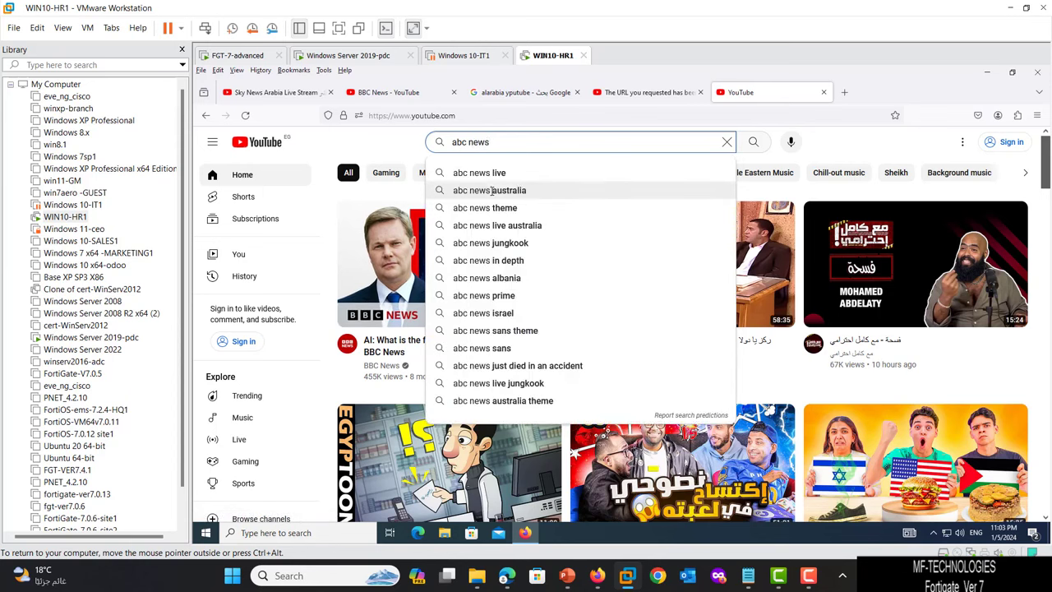
pyautogui.press('Return')
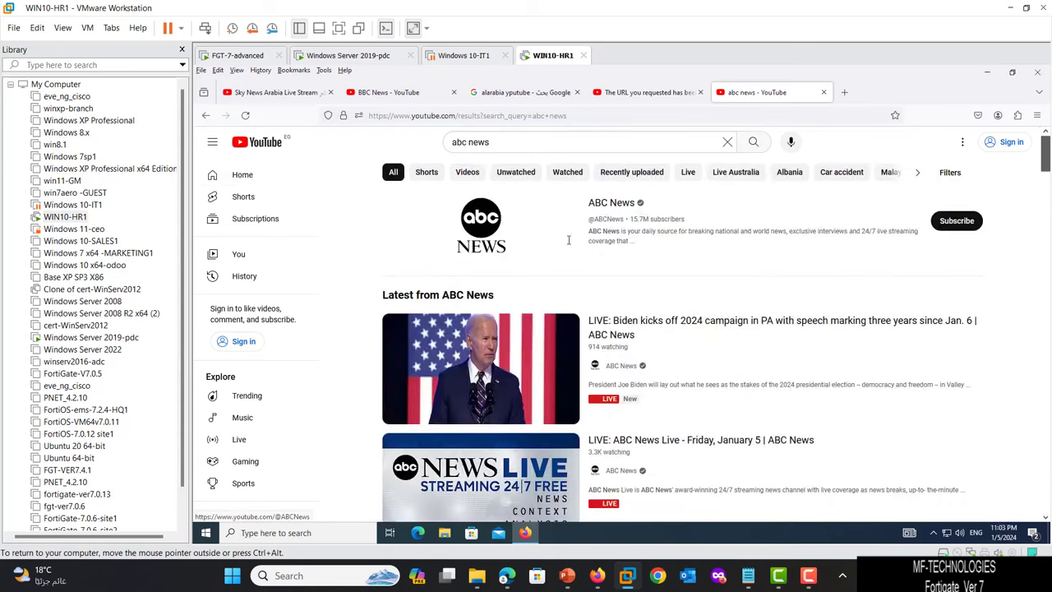
pyautogui.click(608, 202)
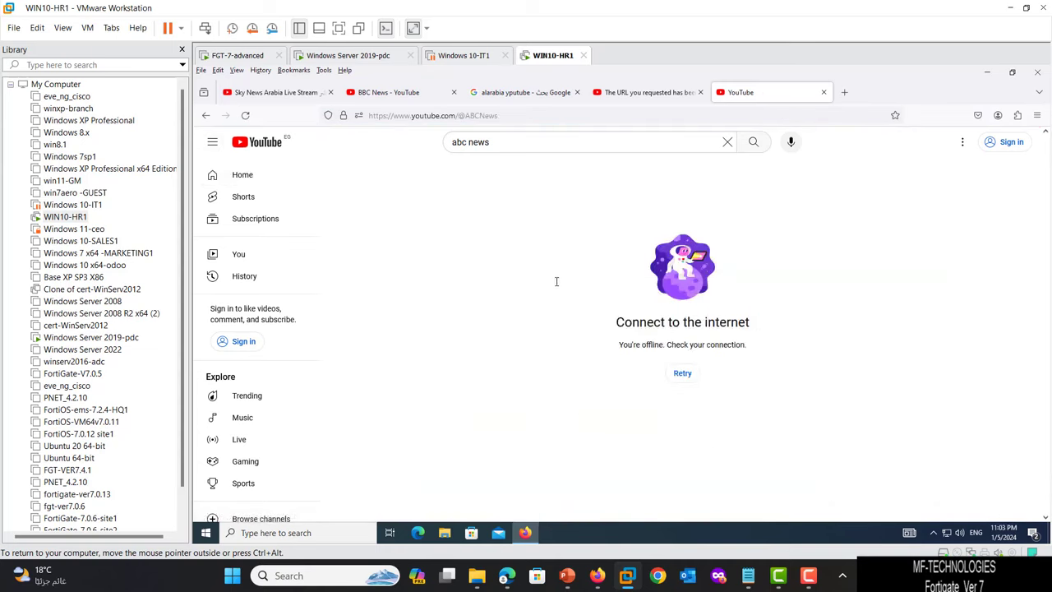
pyautogui.click(682, 373)
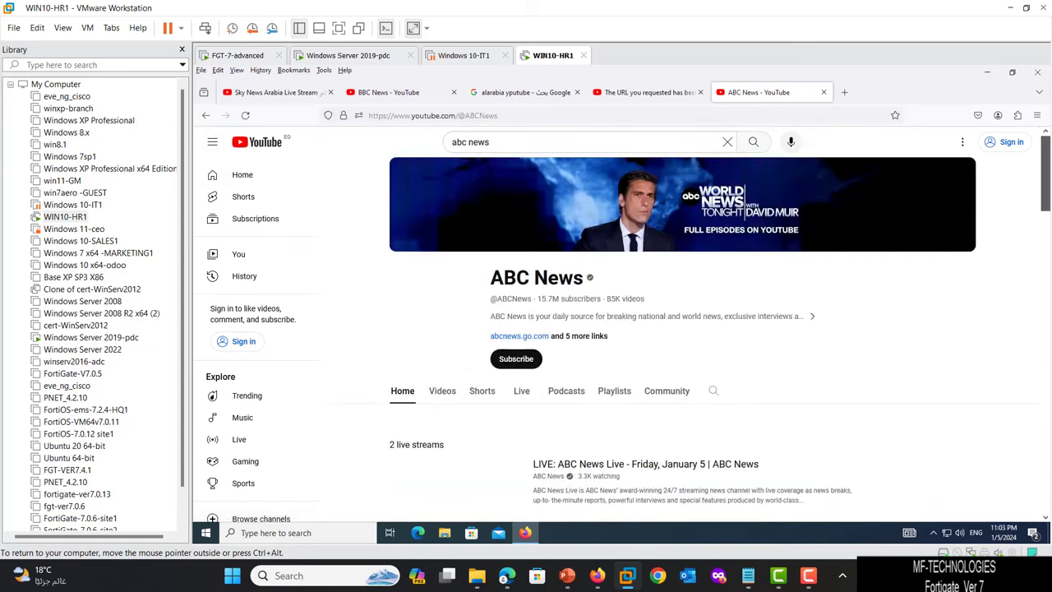
# - In a new tab, Google 'aljazeera youtube' and find the AlJazeera Arabic channel
pyautogui.click(844, 93)
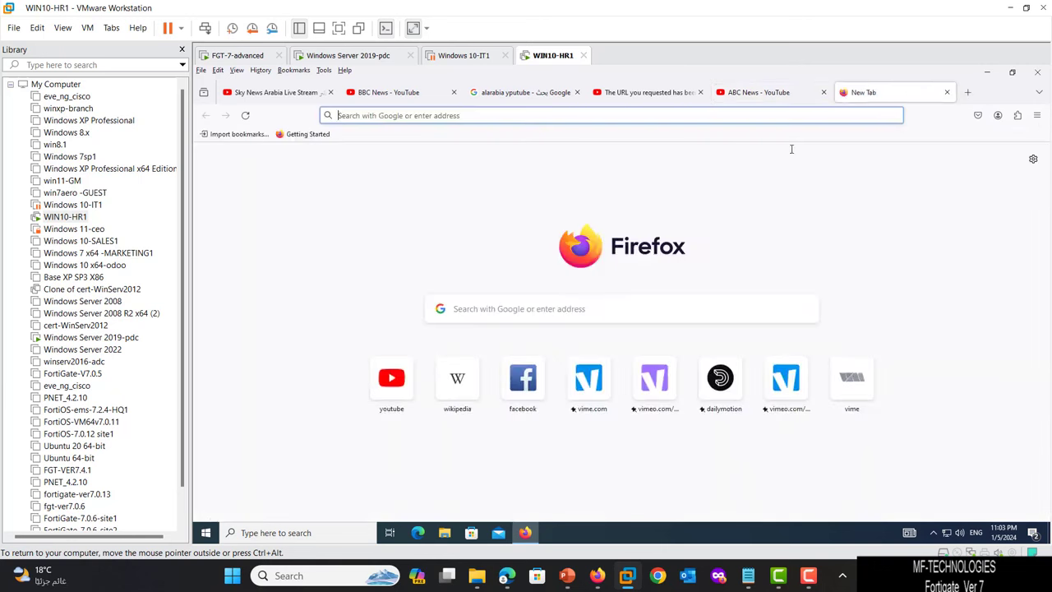
pyautogui.click(381, 116)
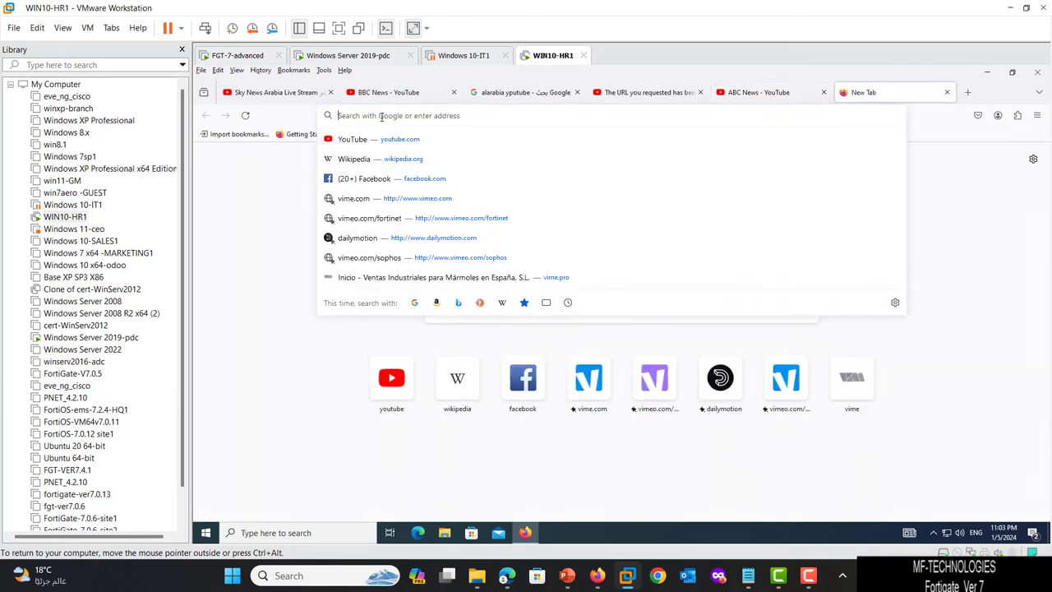
pyautogui.write('alja')
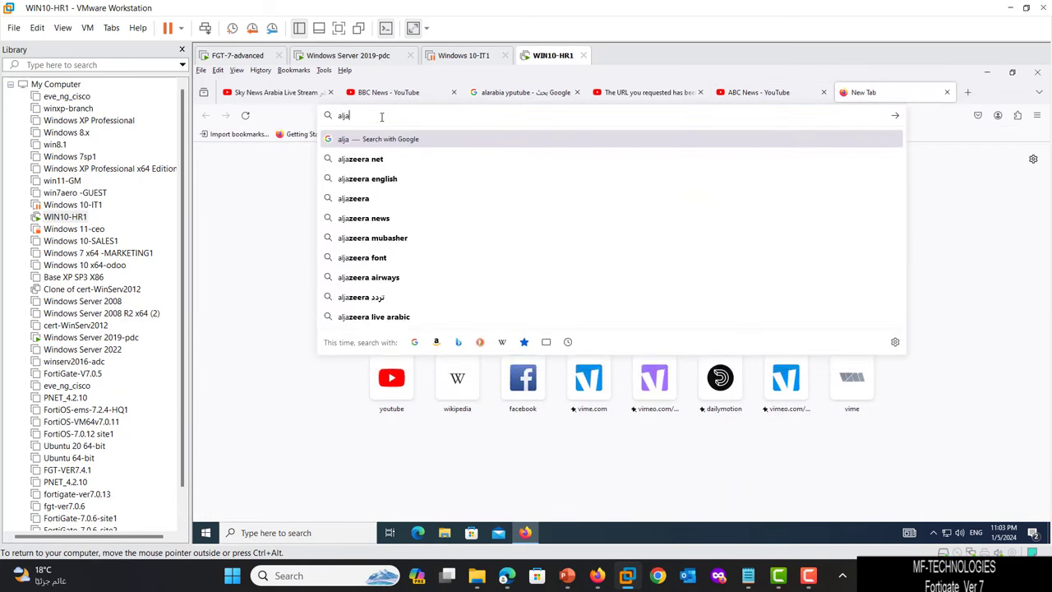
pyautogui.click(345, 200)
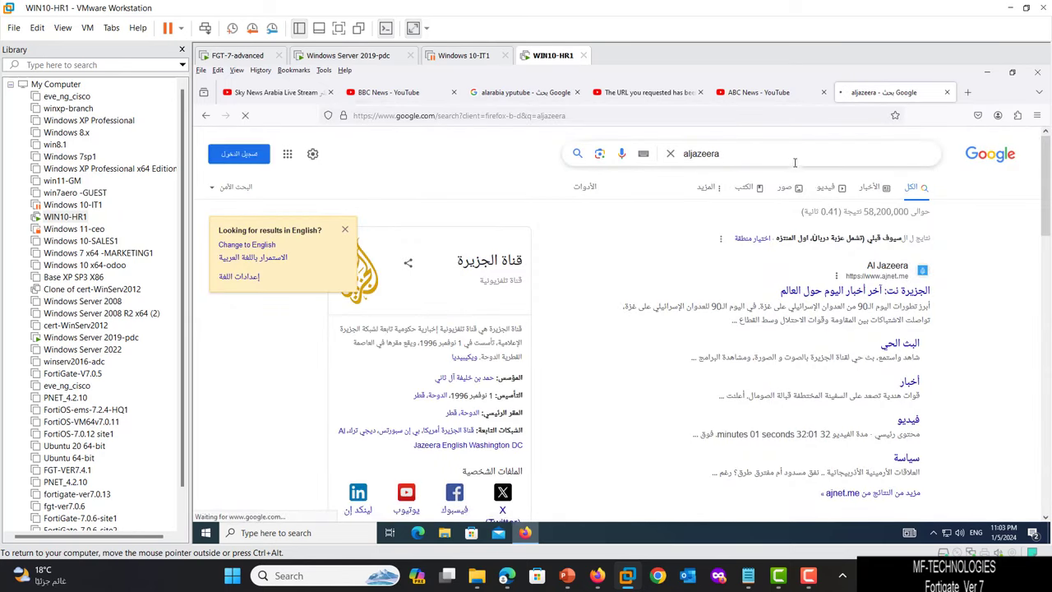
pyautogui.click(796, 160)
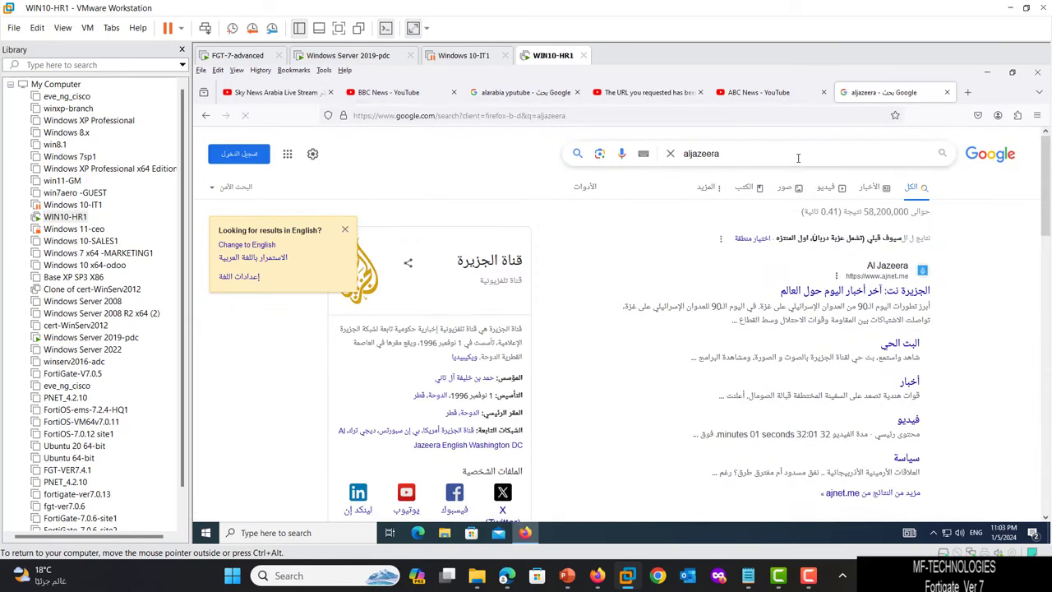
pyautogui.write('youtube')
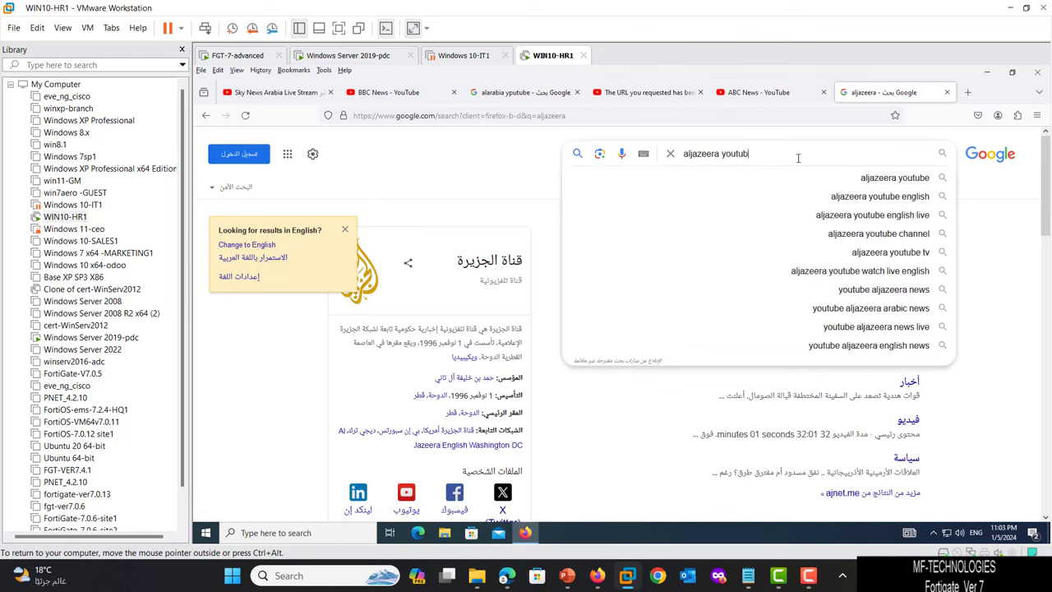
pyautogui.press('Return')
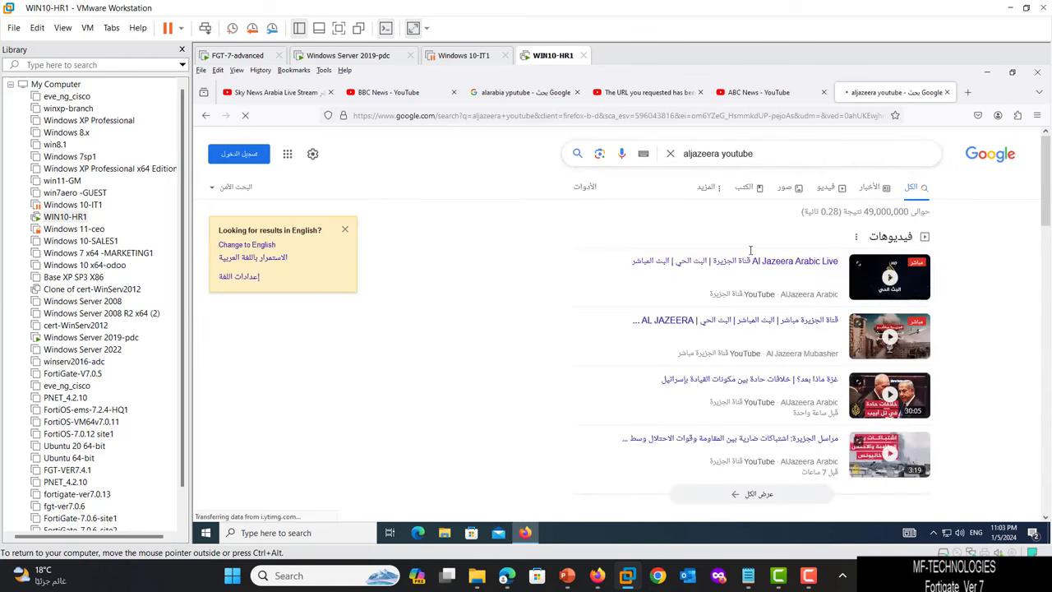
pyautogui.scroll(-3, 754, 271)
pyautogui.scroll(-1, 753, 272)
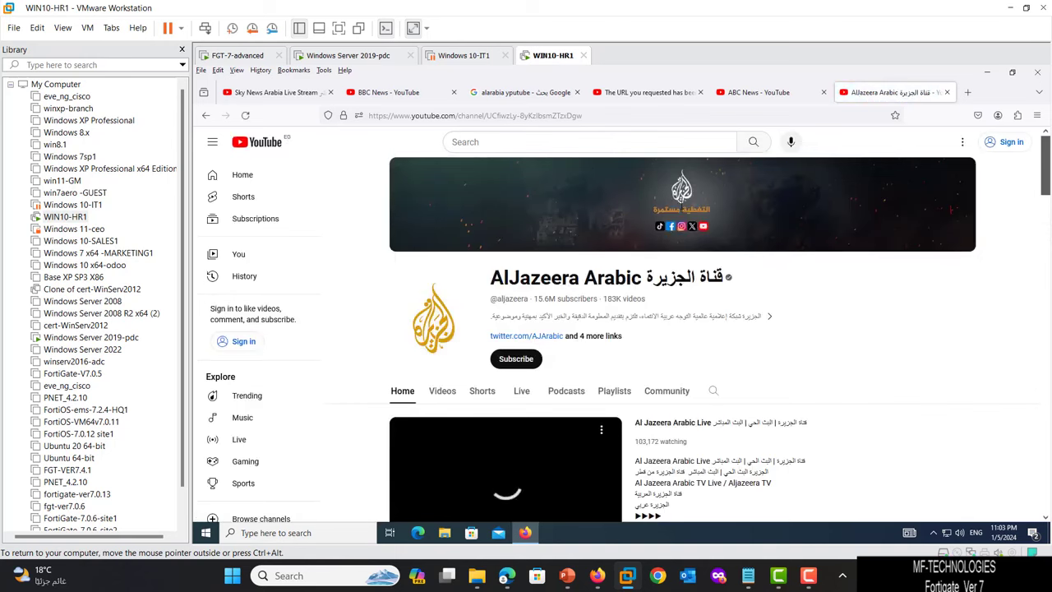
# - Review the tabs and select the blocked category 'Society' and the Sky News Arabia stream title
pyautogui.click(403, 94)
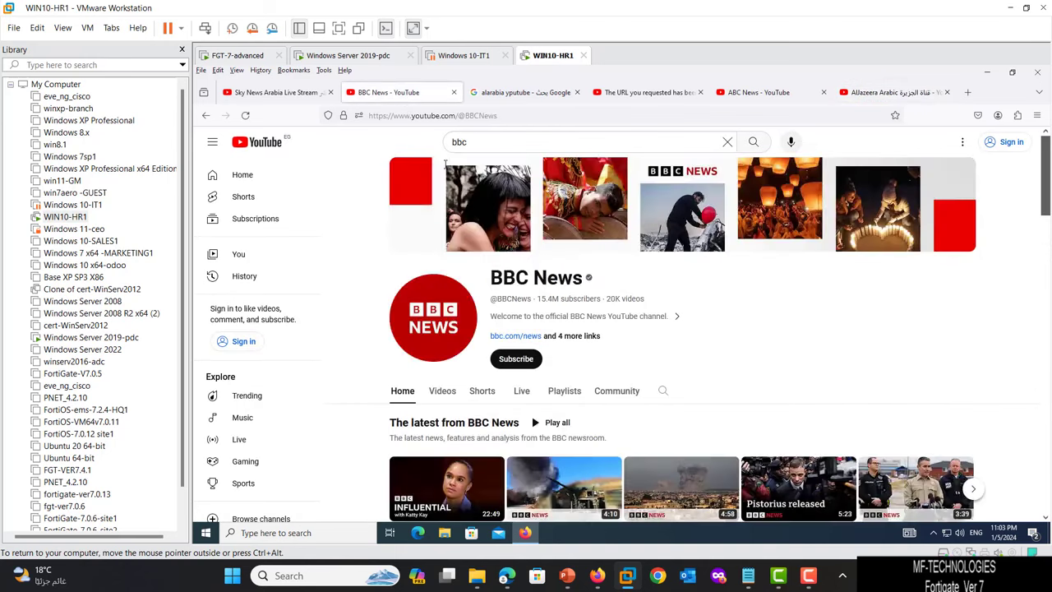
pyautogui.click(535, 95)
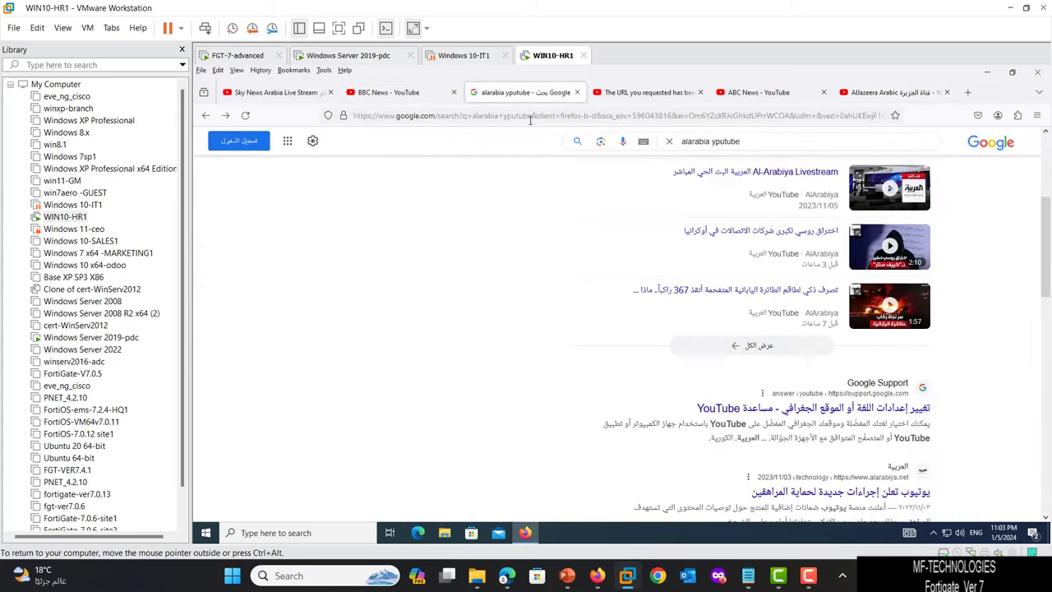
pyautogui.click(621, 95)
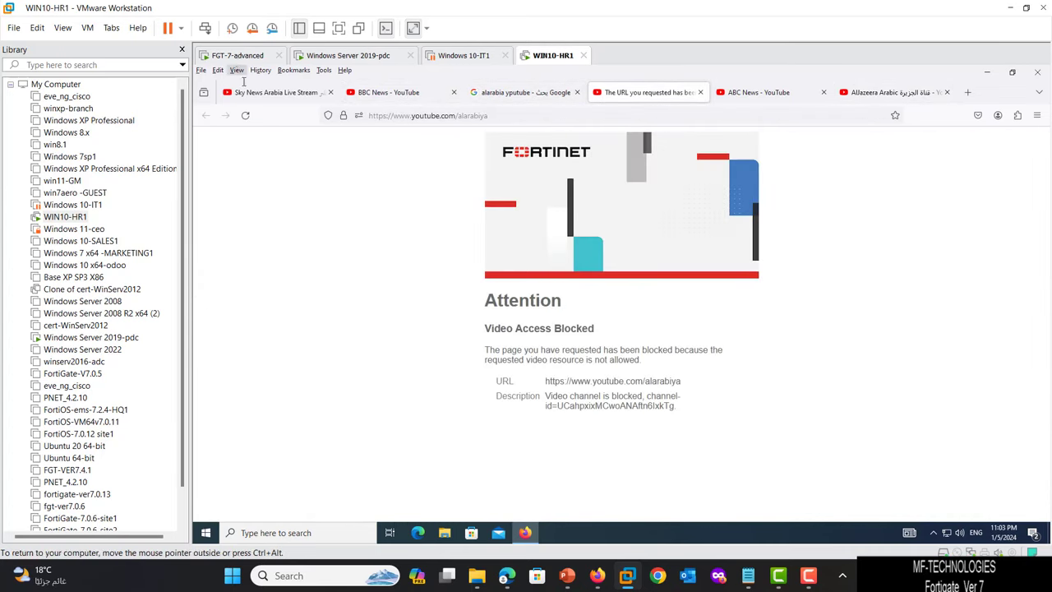
pyautogui.click(258, 93)
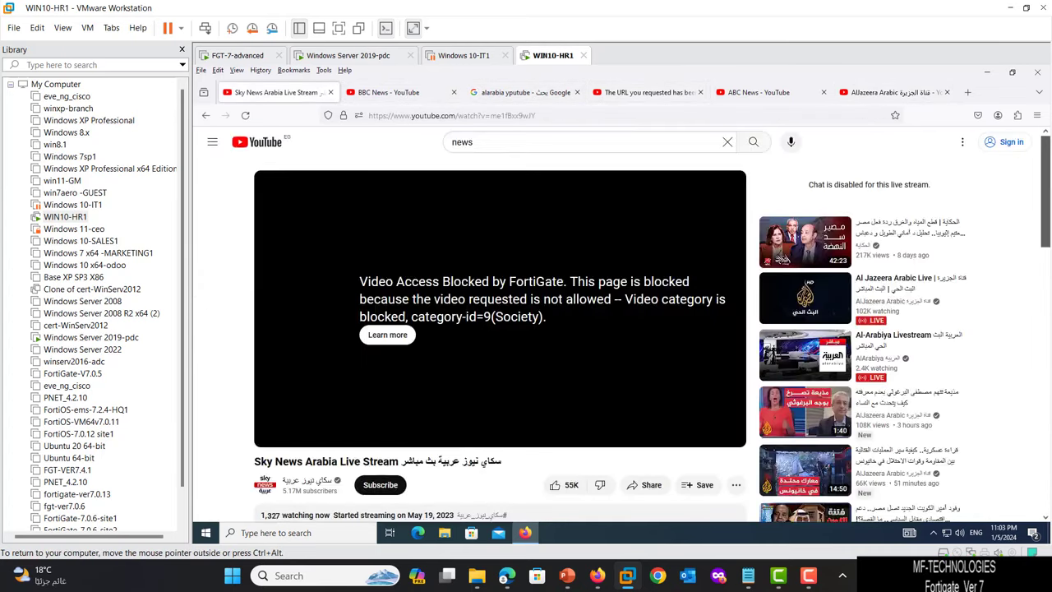
pyautogui.scroll(-1, 526, 329)
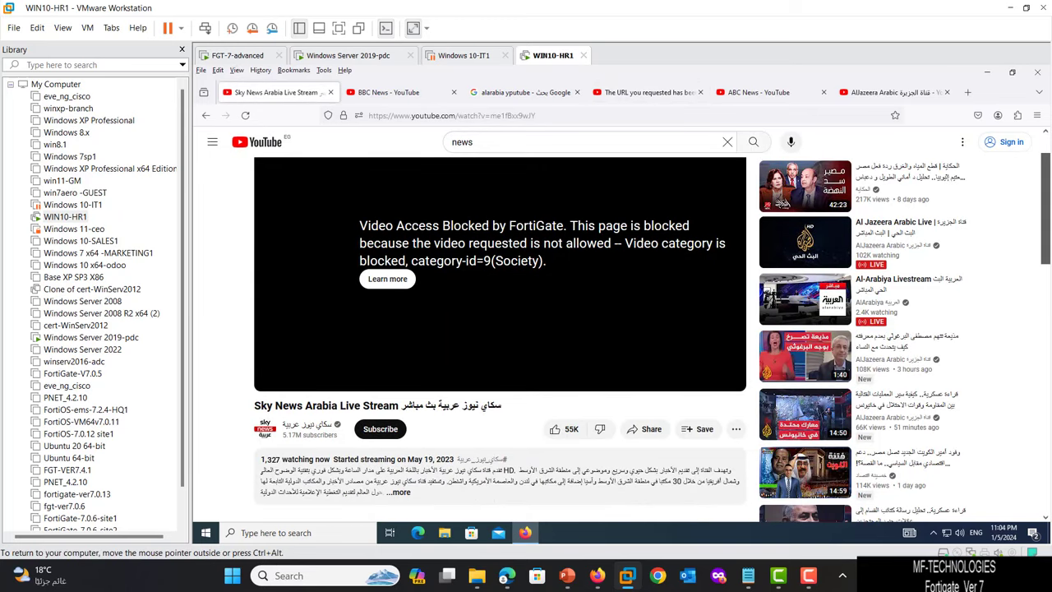
pyautogui.moveTo(494, 261); pyautogui.dragTo(411, 282)
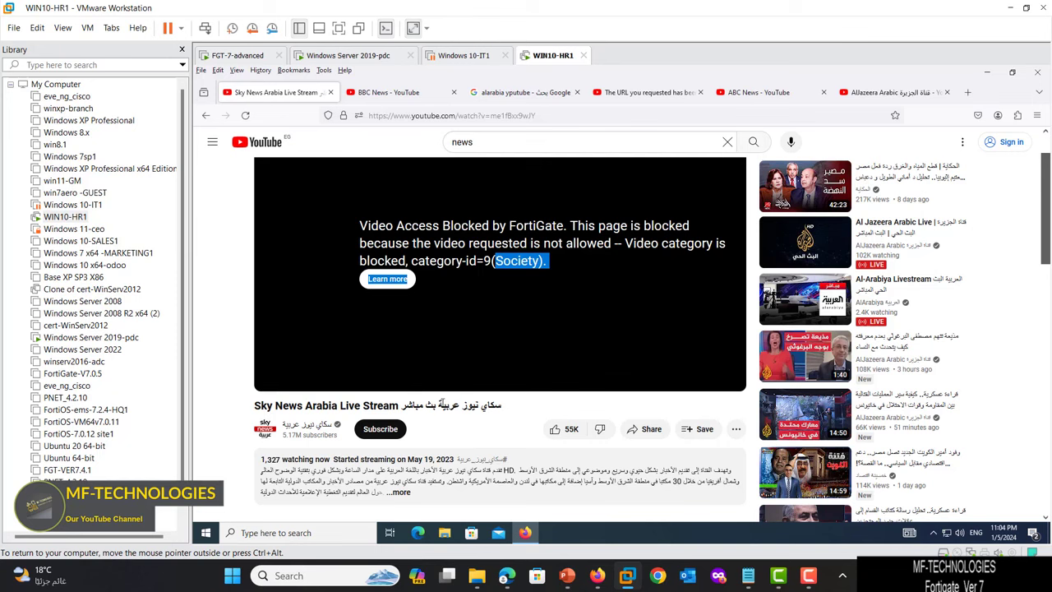
pyautogui.tripleClick(448, 405)
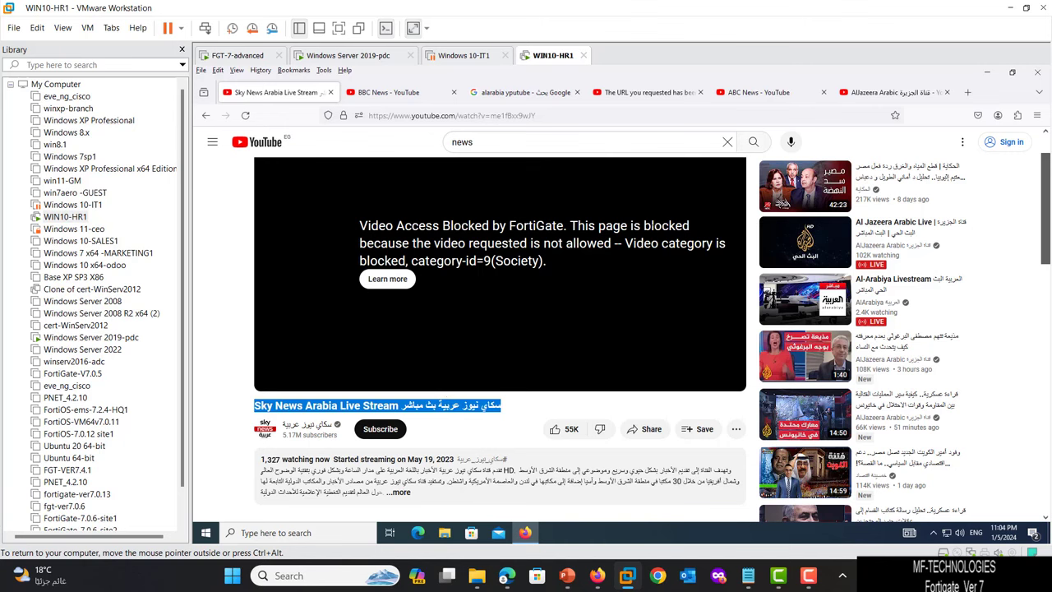
# - Open the Sky News Arabia channel page from its video and confirm FortiGate blocks it
pyautogui.click(748, 96)
pyautogui.click(621, 93)
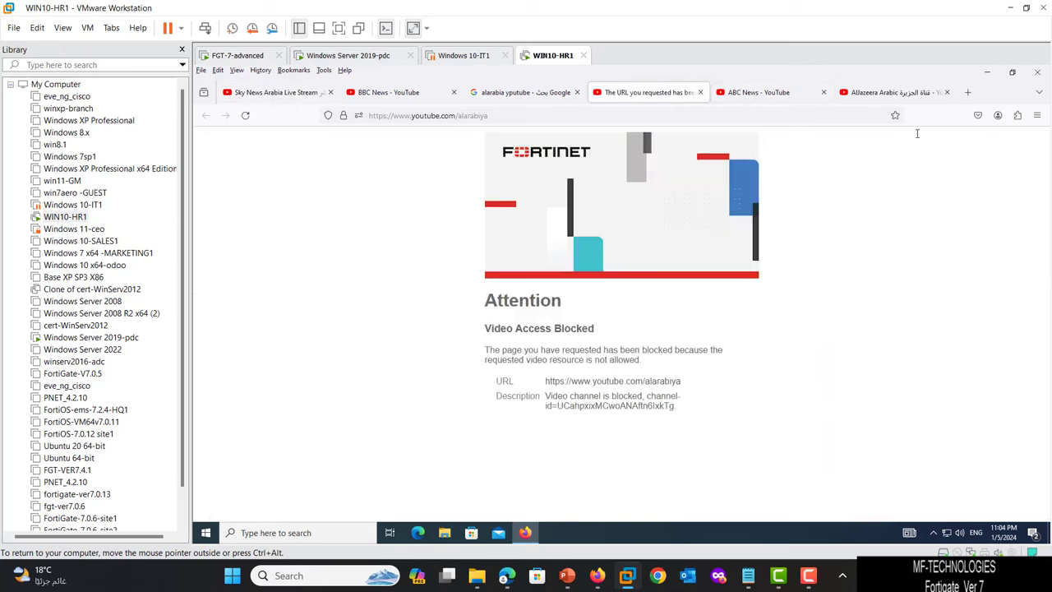
pyautogui.click(966, 92)
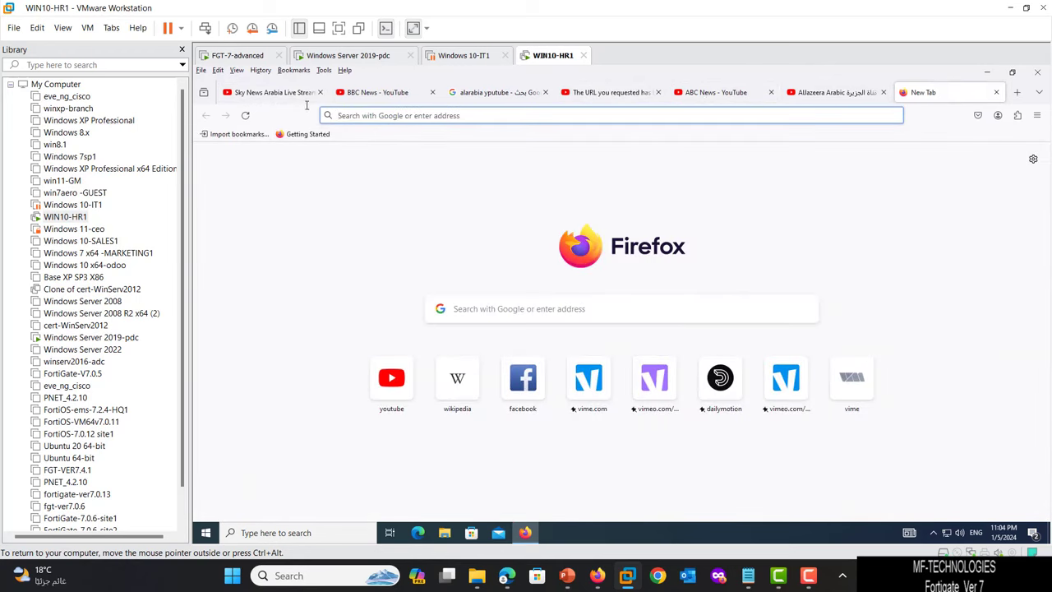
pyautogui.click(271, 92)
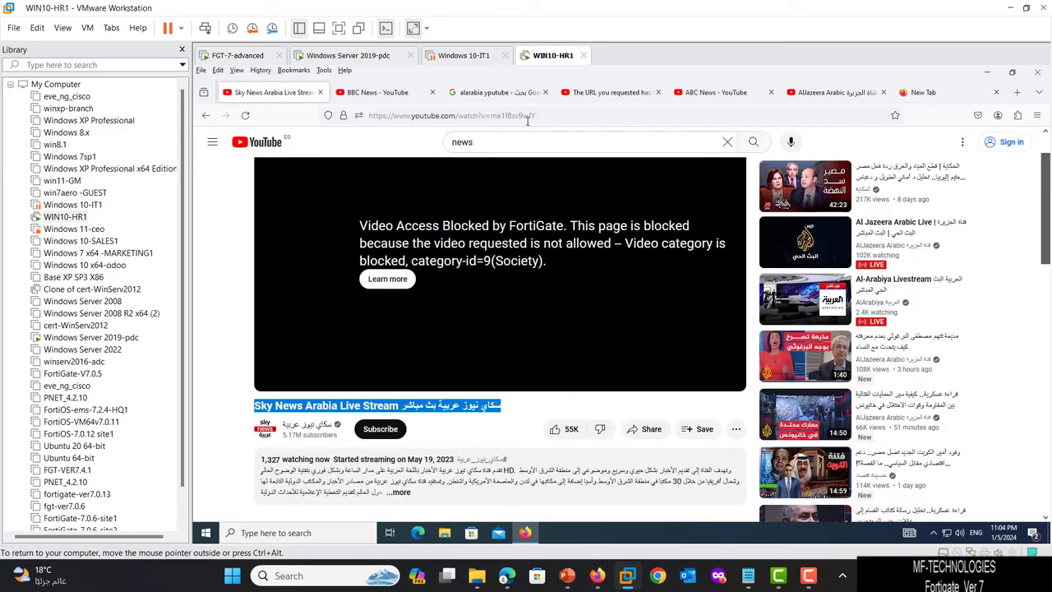
pyautogui.click(320, 424)
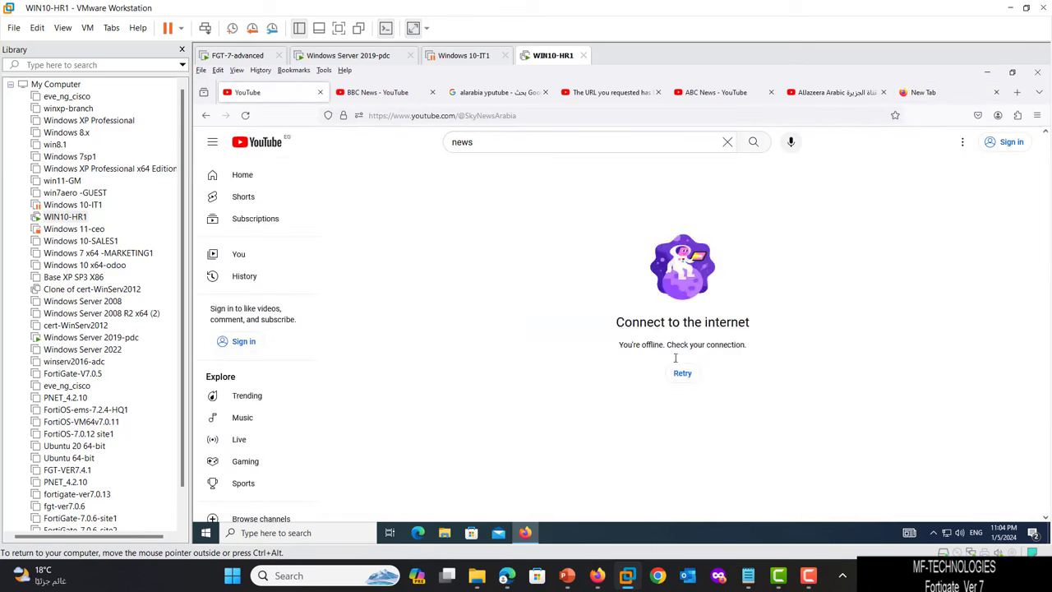
pyautogui.click(561, 116)
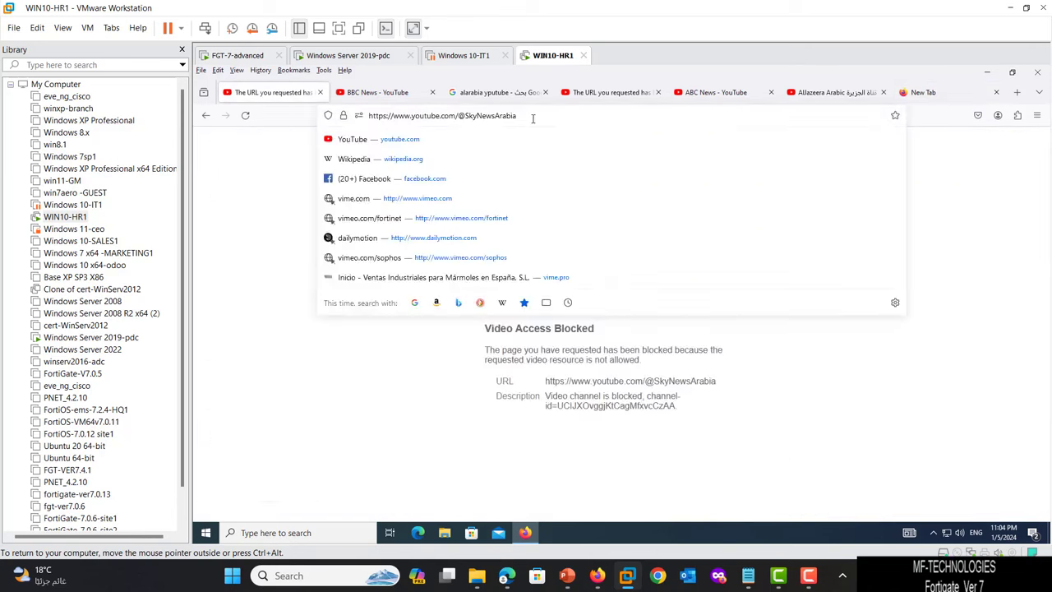
# - Bring the FortiGate admin browser window forward and maximize it
pyautogui.moveTo(597, 575)
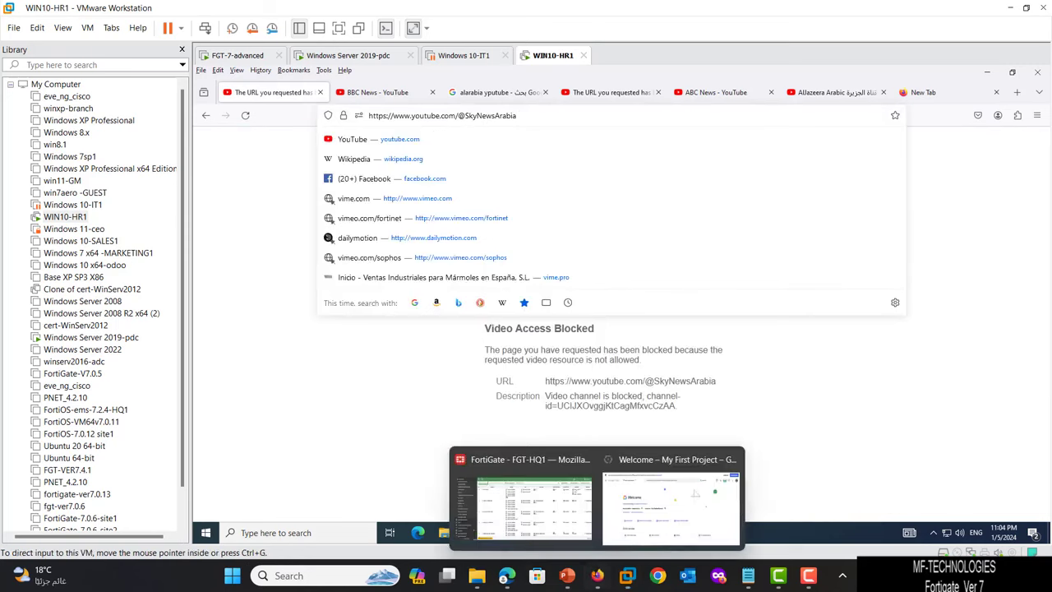
pyautogui.click(573, 523)
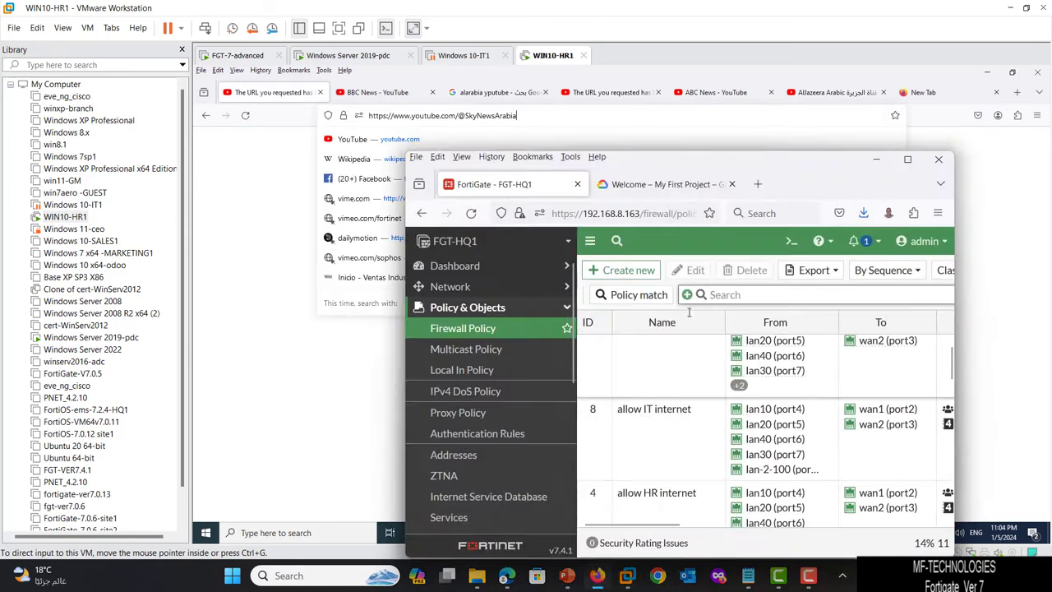
pyautogui.doubleClick(919, 180)
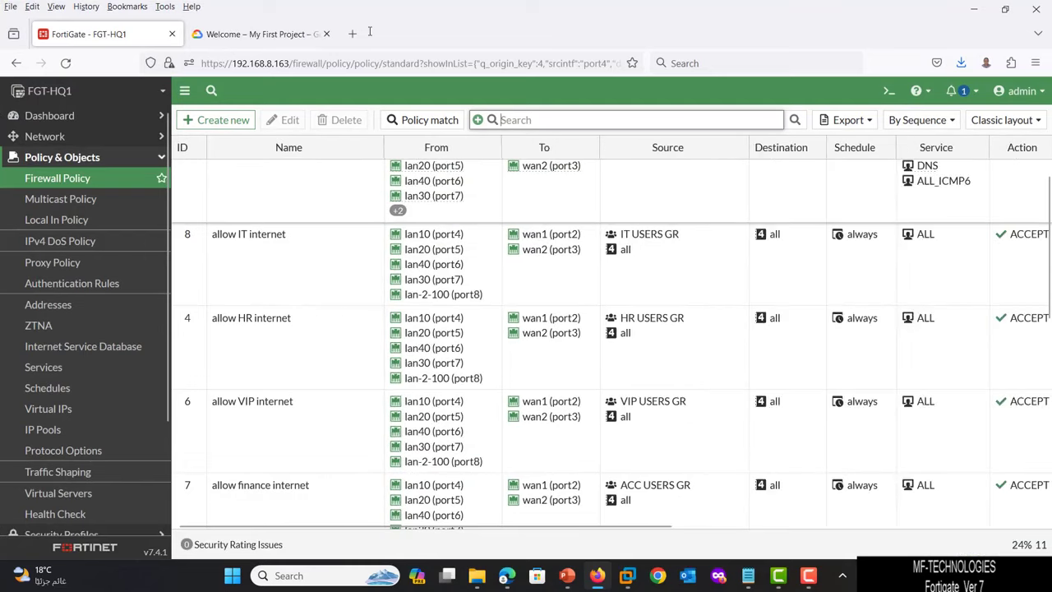
# - In a new tab, search YouTube for 'sky news arabic' and open the Sky News Arabia channel
pyautogui.click(352, 34)
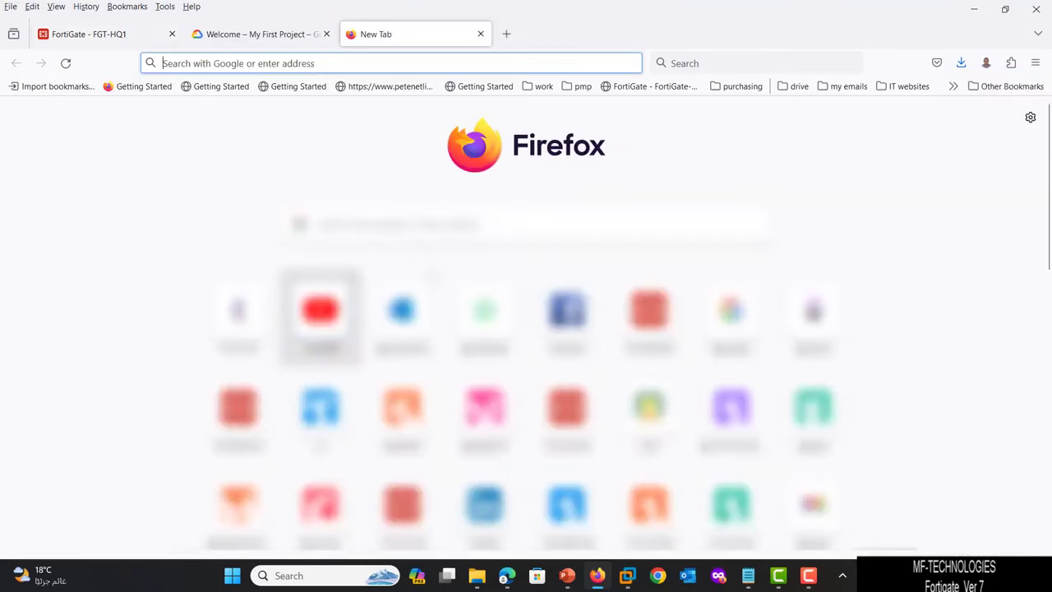
pyautogui.click(320, 310)
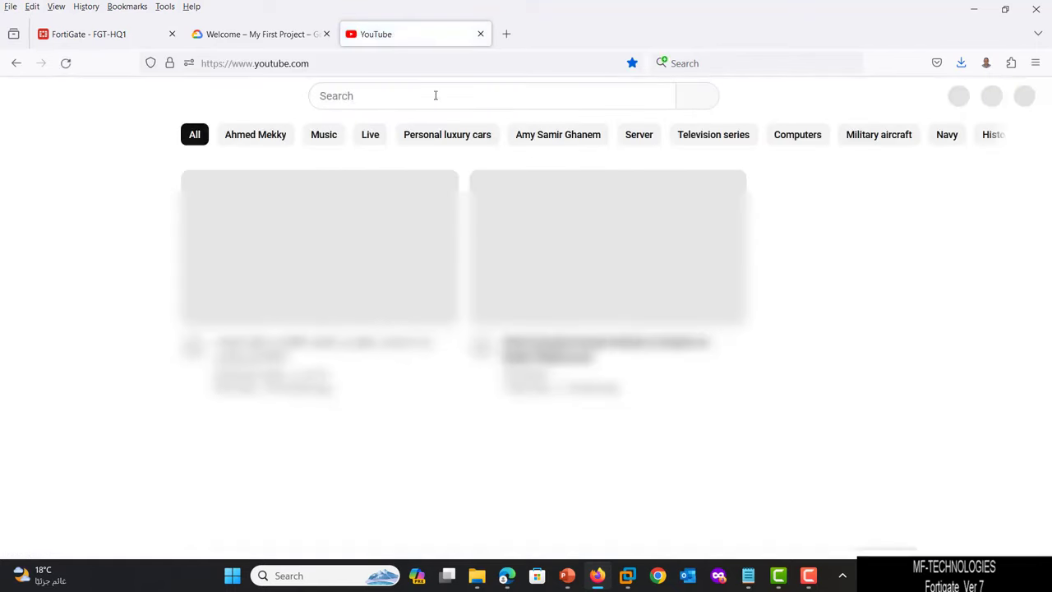
pyautogui.click(436, 96)
pyautogui.write('sky news')
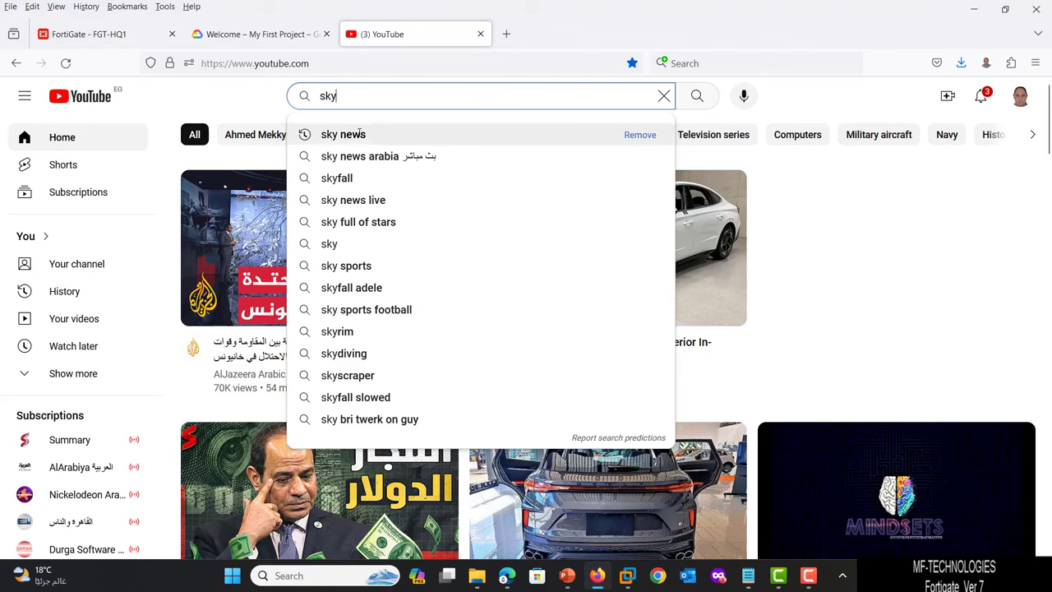
pyautogui.click(361, 134)
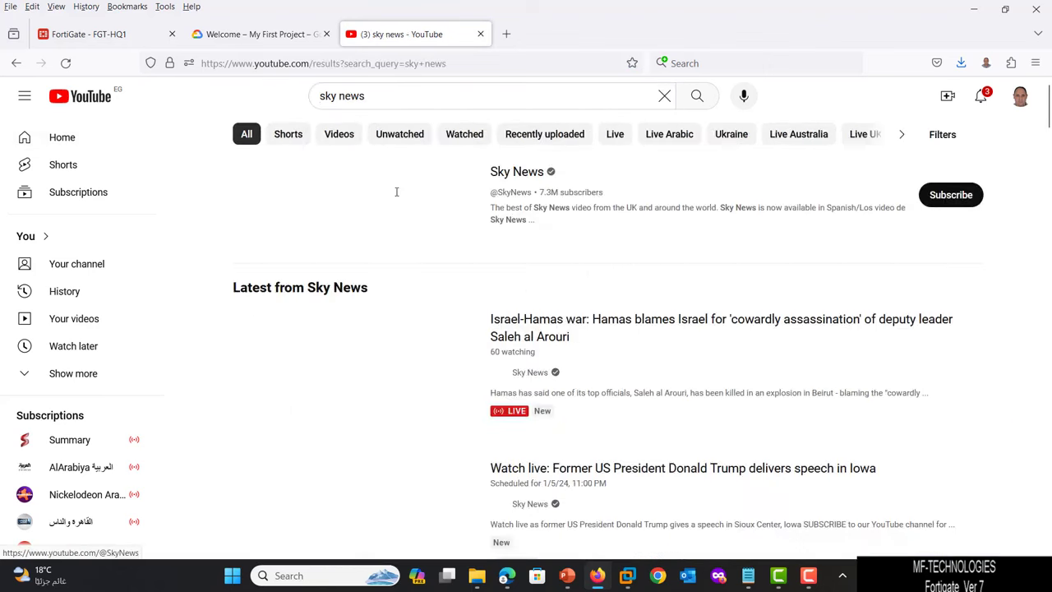
pyautogui.click(477, 99)
pyautogui.write('ar')
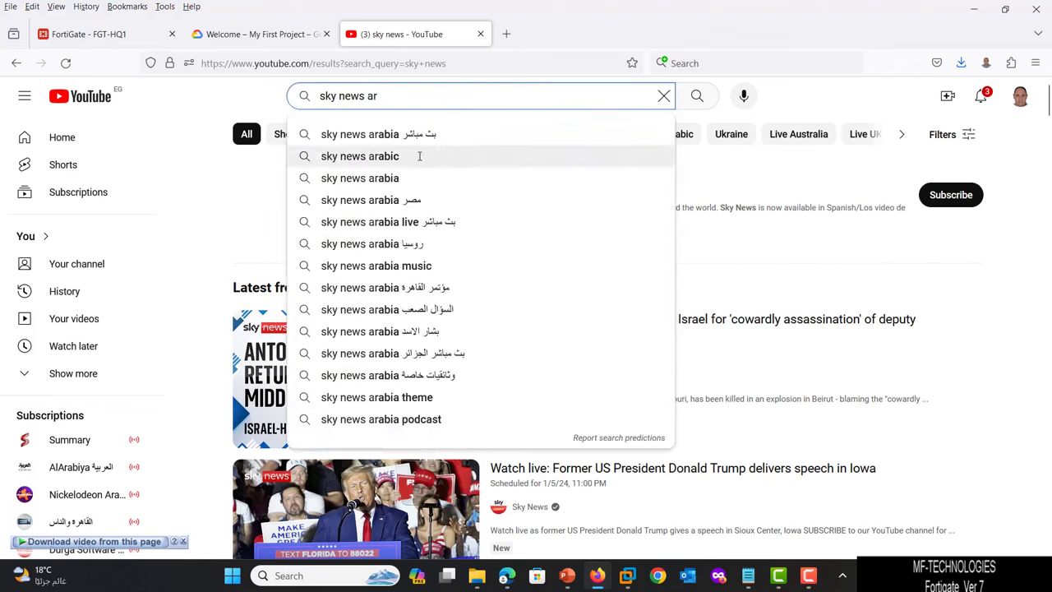
pyautogui.click(419, 156)
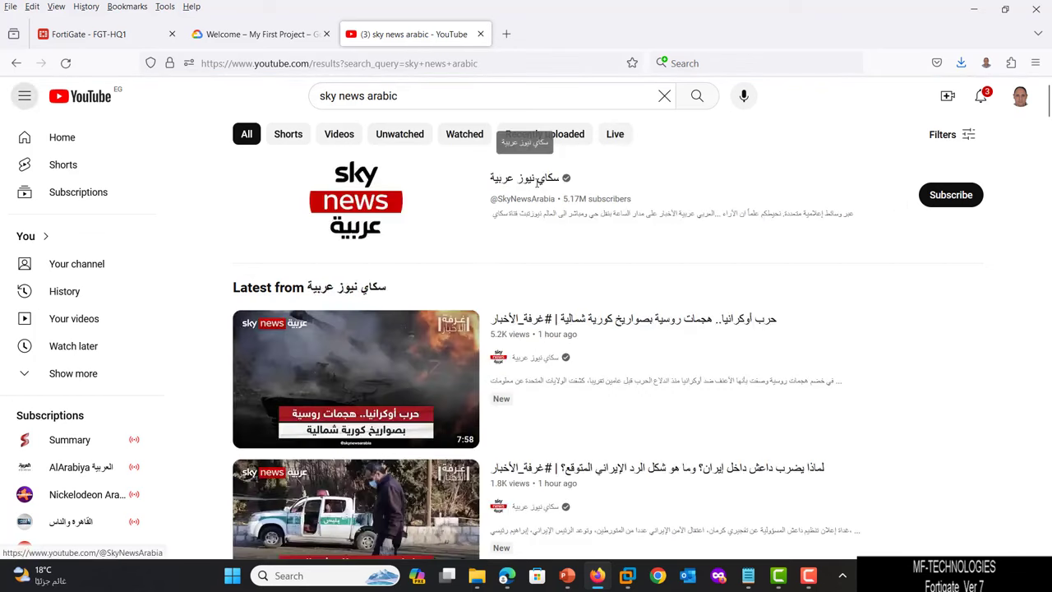
pyautogui.click(534, 187)
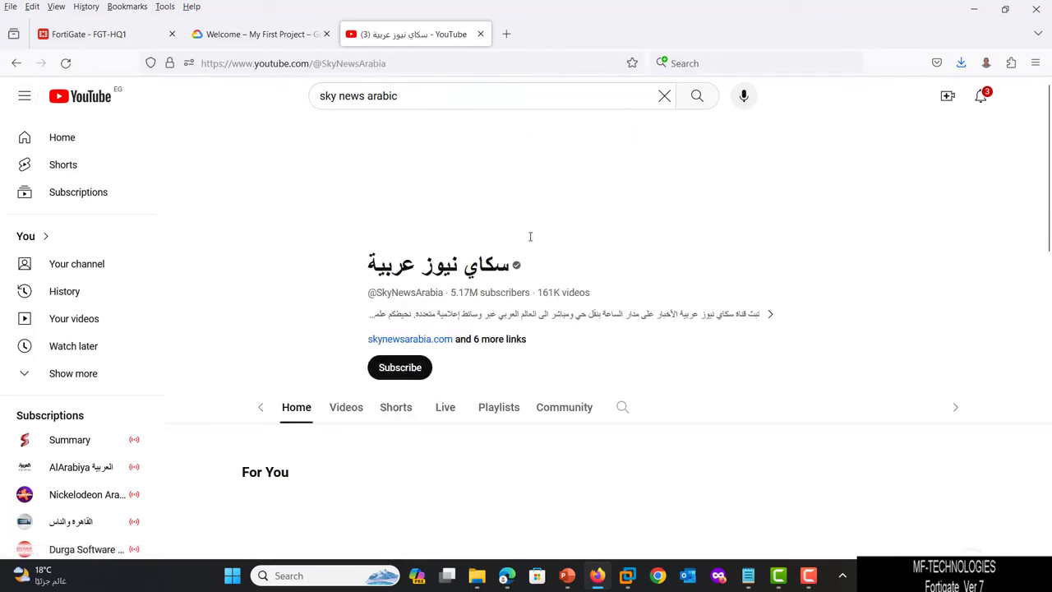
# - Copy the channel ID from its About sharing options and return to FortiGate
pyautogui.click(771, 313)
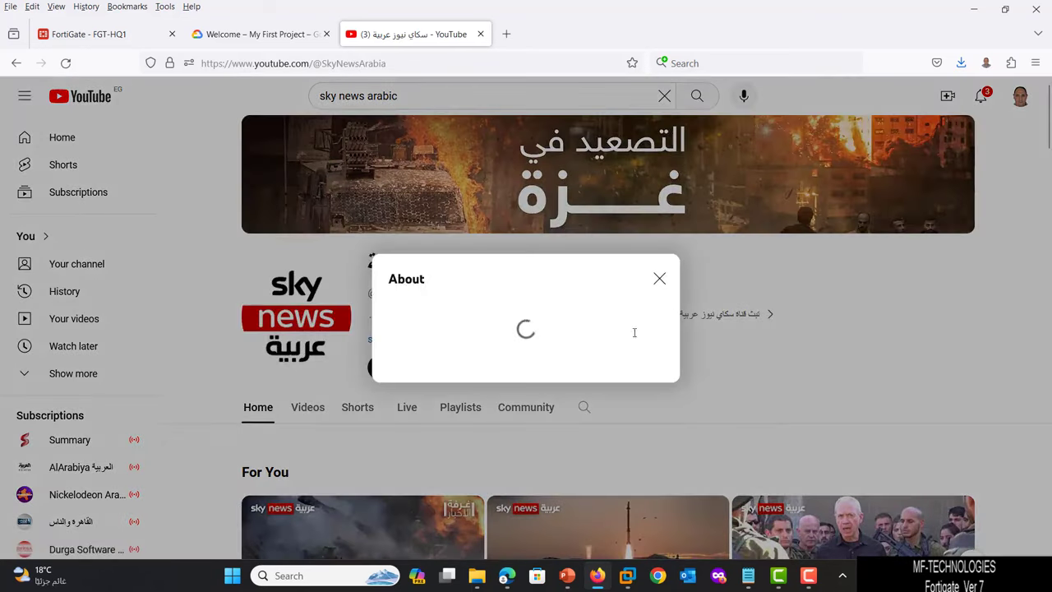
pyautogui.scroll(-5, 439, 466)
pyautogui.click(408, 482)
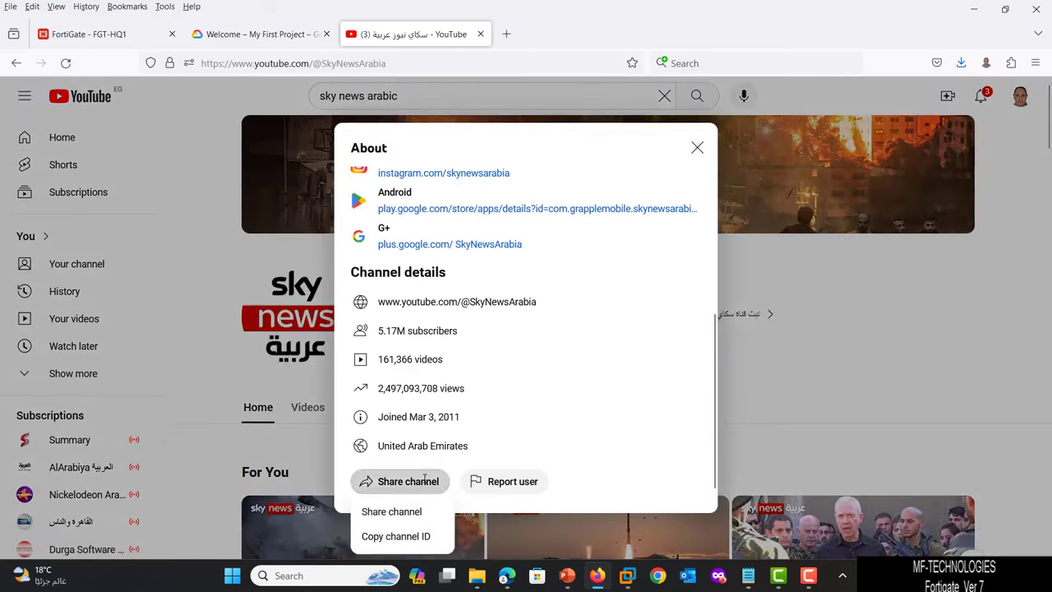
pyautogui.click(399, 535)
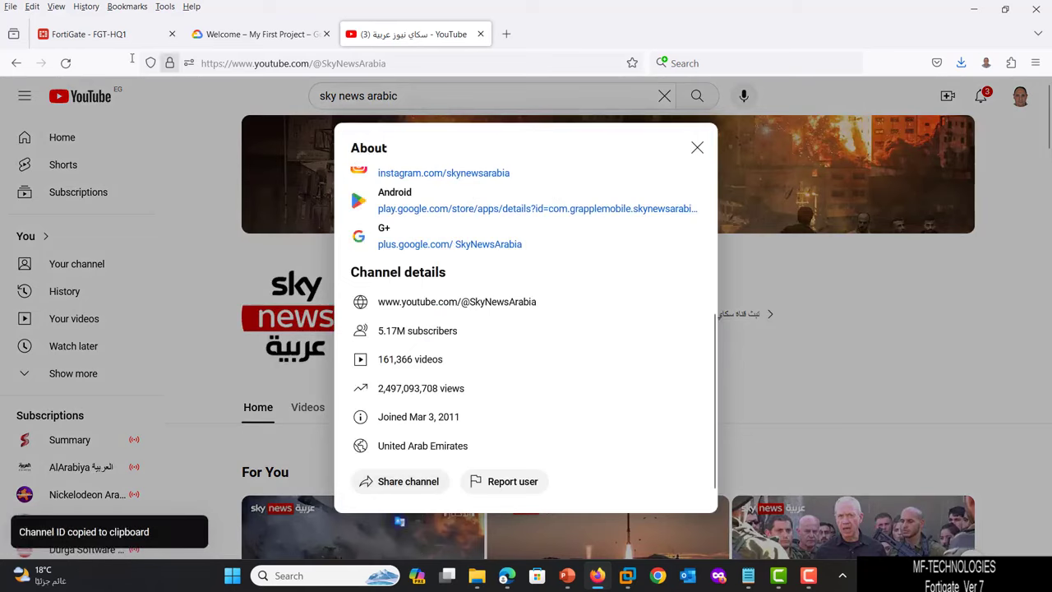
pyautogui.click(90, 34)
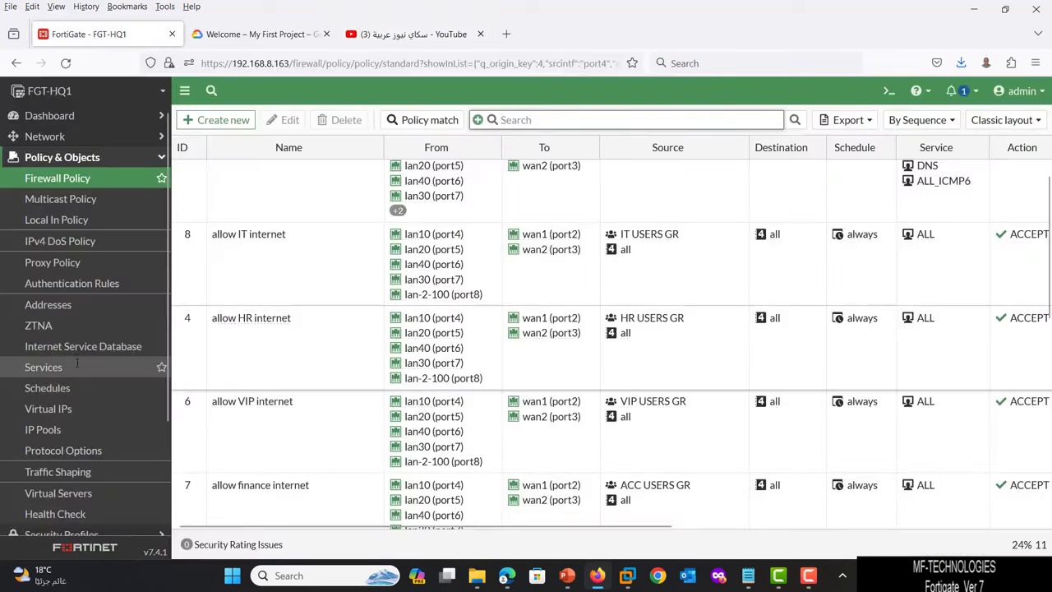
# - Open the 'my video filter' profile under Security Profiles > Video Filter
pyautogui.scroll(-3, 77, 366)
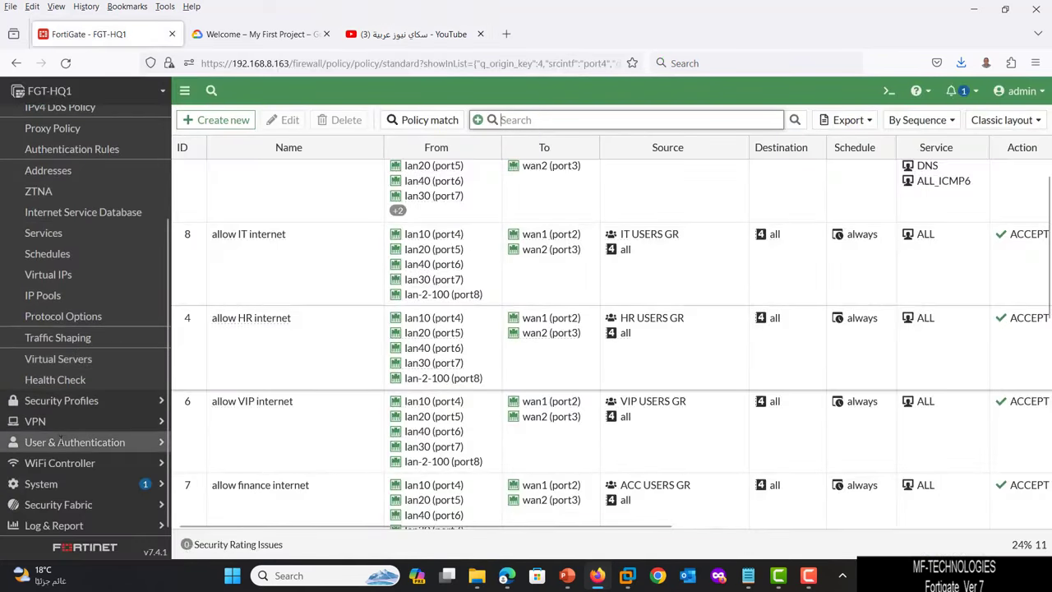
pyautogui.scroll(3, 99, 411)
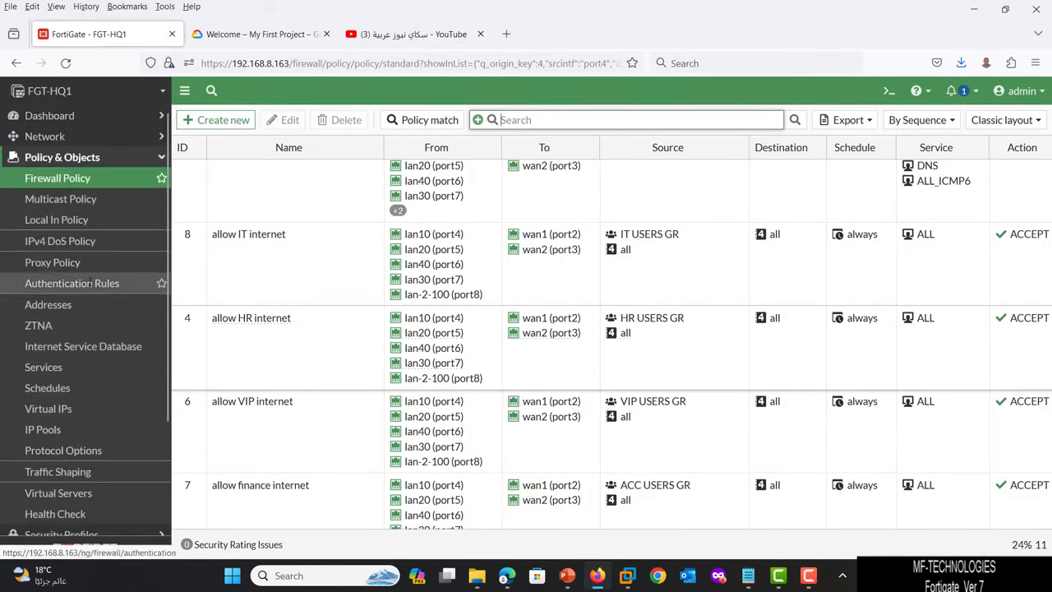
pyautogui.scroll(-3, 89, 280)
pyautogui.click(110, 399)
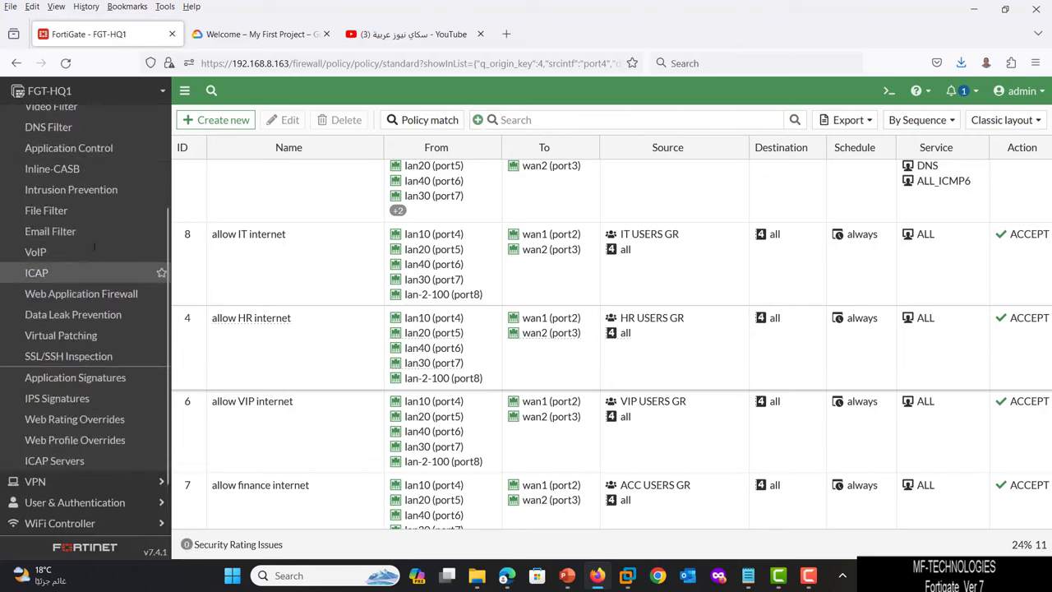
pyautogui.scroll(3, 82, 230)
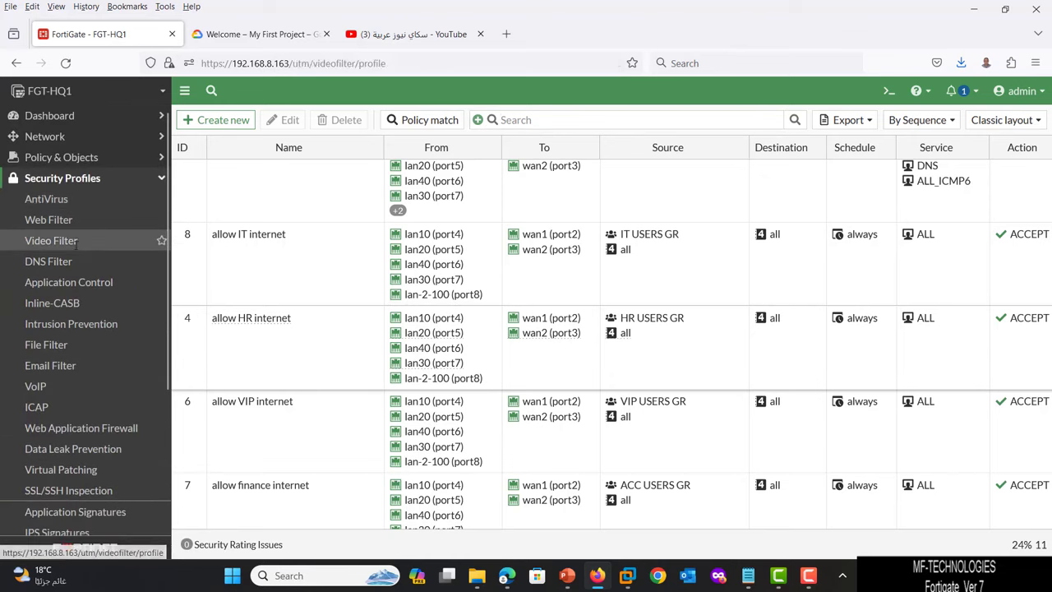
pyautogui.click(75, 241)
pyautogui.doubleClick(246, 195)
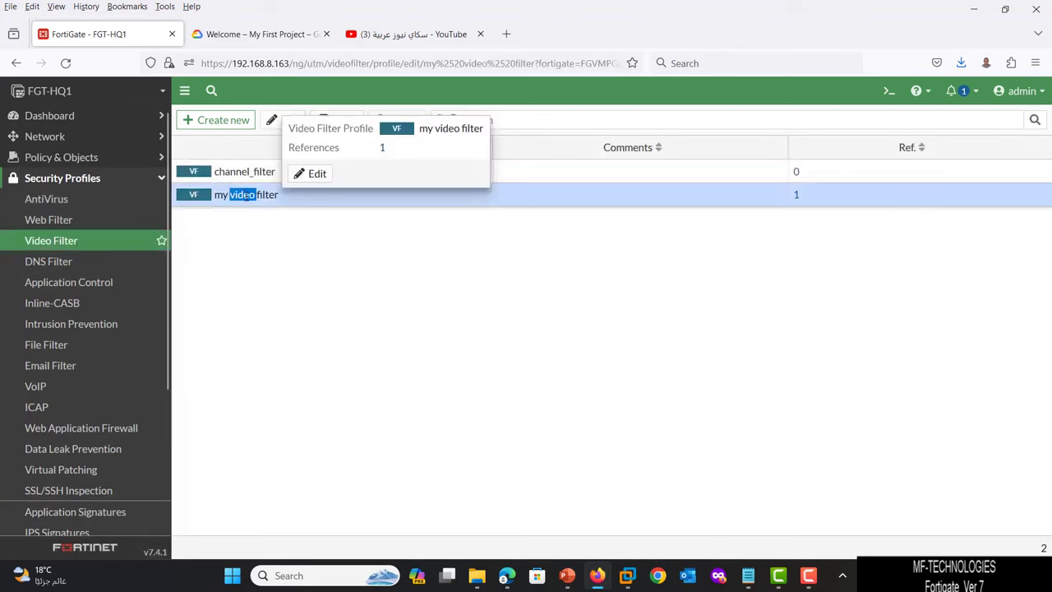
# - Create a channel override with the pasted Sky News Arabia channel ID set to Allow
pyautogui.scroll(-3, 491, 371)
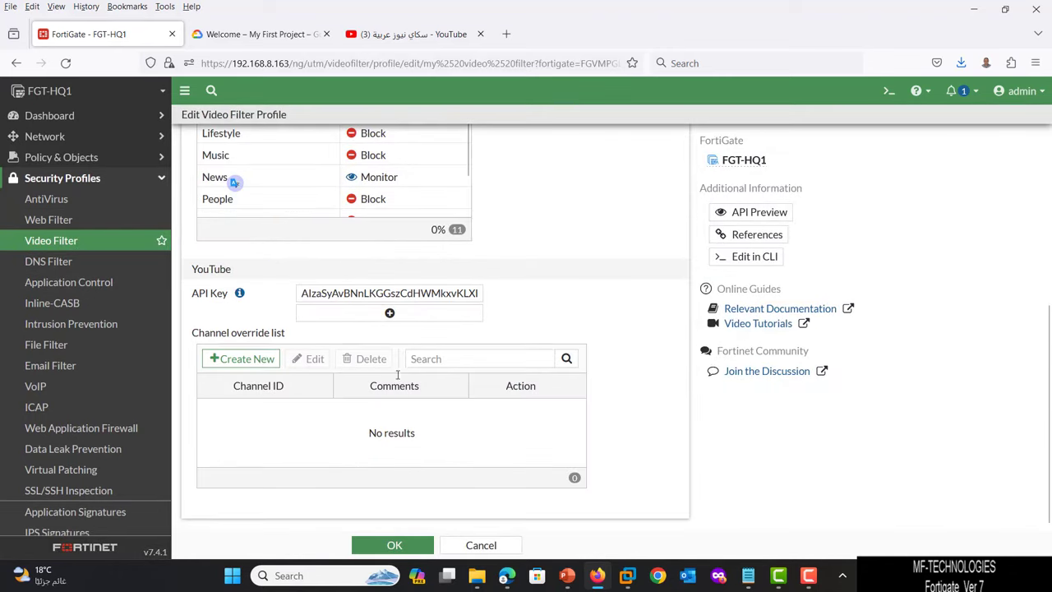
pyautogui.click(246, 359)
pyautogui.click(357, 162)
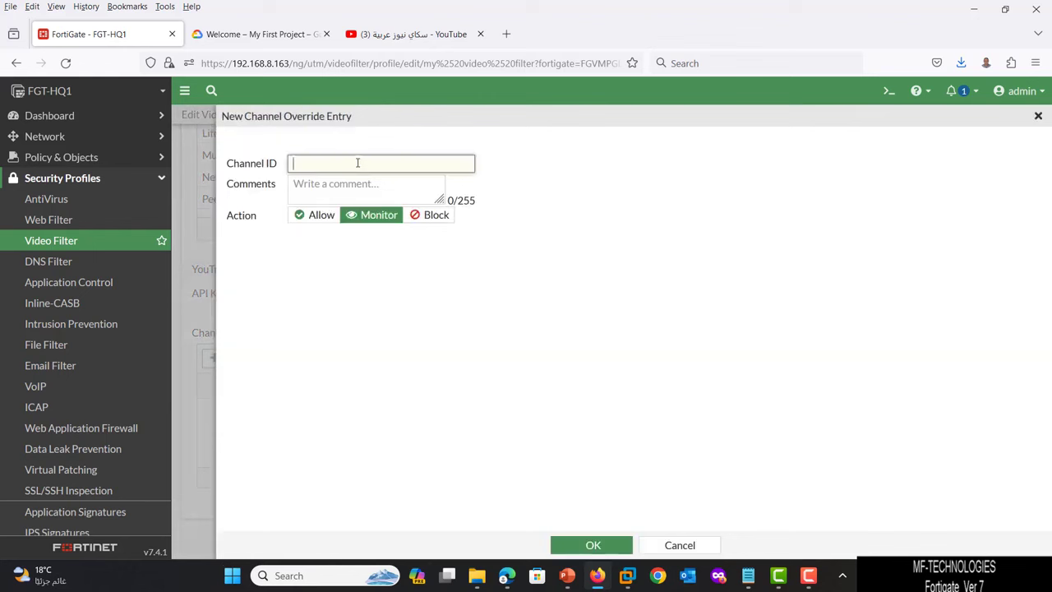
pyautogui.rightClick(357, 163)
pyautogui.click(391, 266)
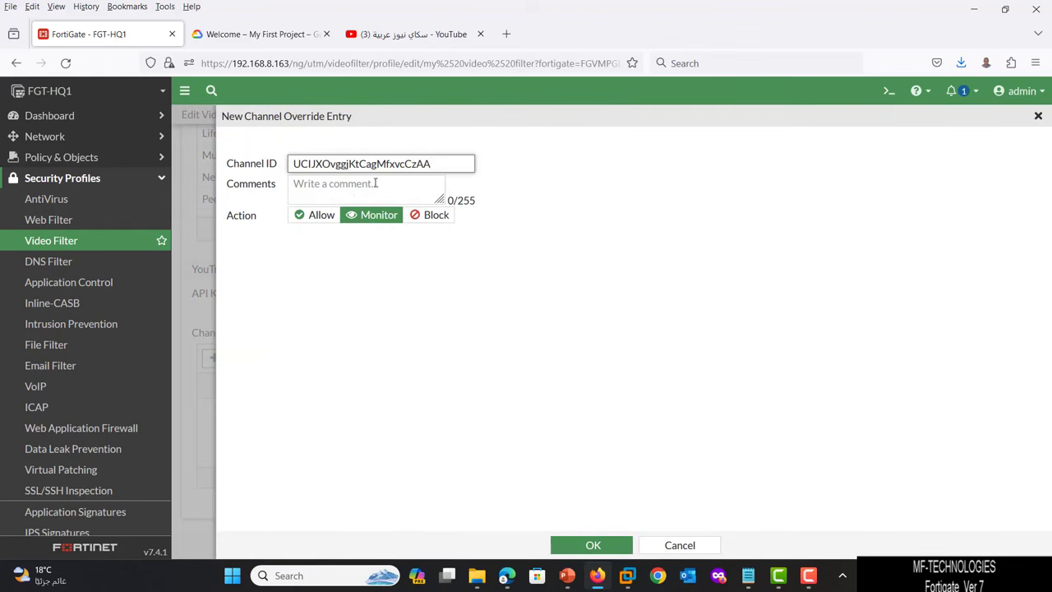
pyautogui.click(321, 215)
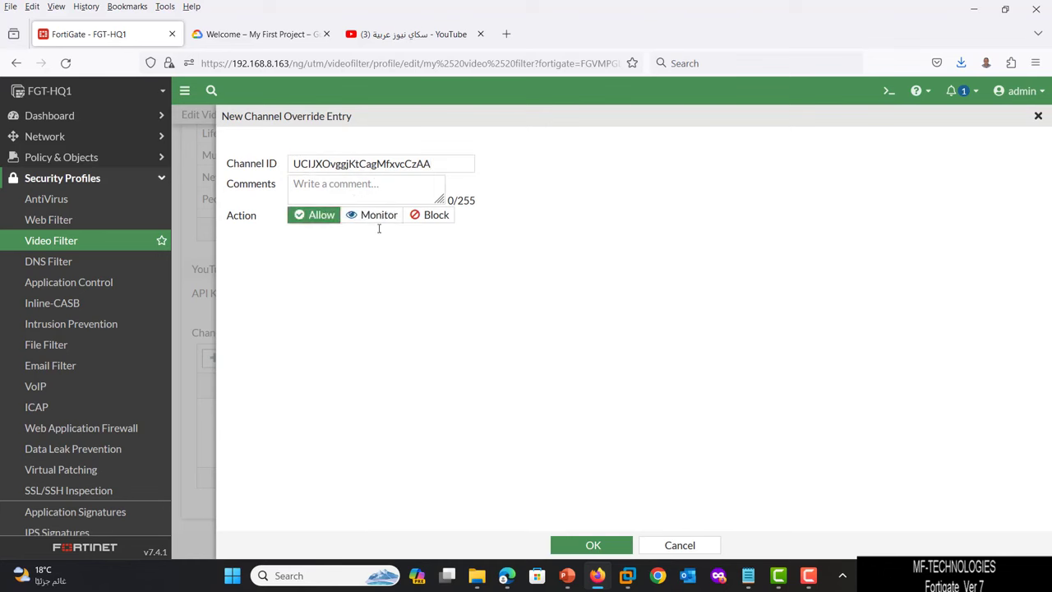
pyautogui.click(578, 545)
# - Save the updated video filter profile
pyautogui.scroll(3, 362, 320)
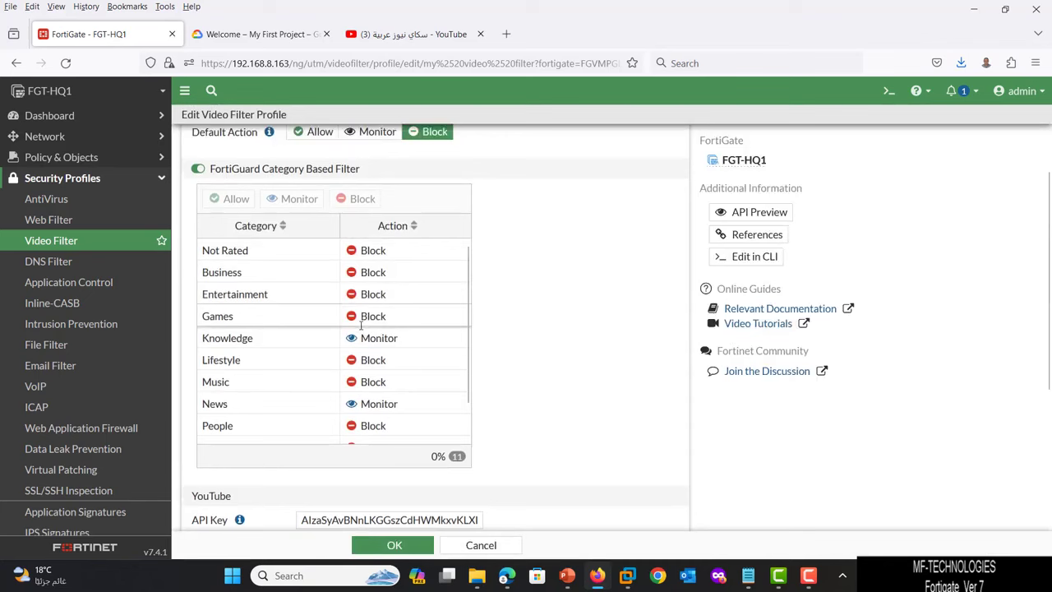
pyautogui.scroll(-2, 360, 325)
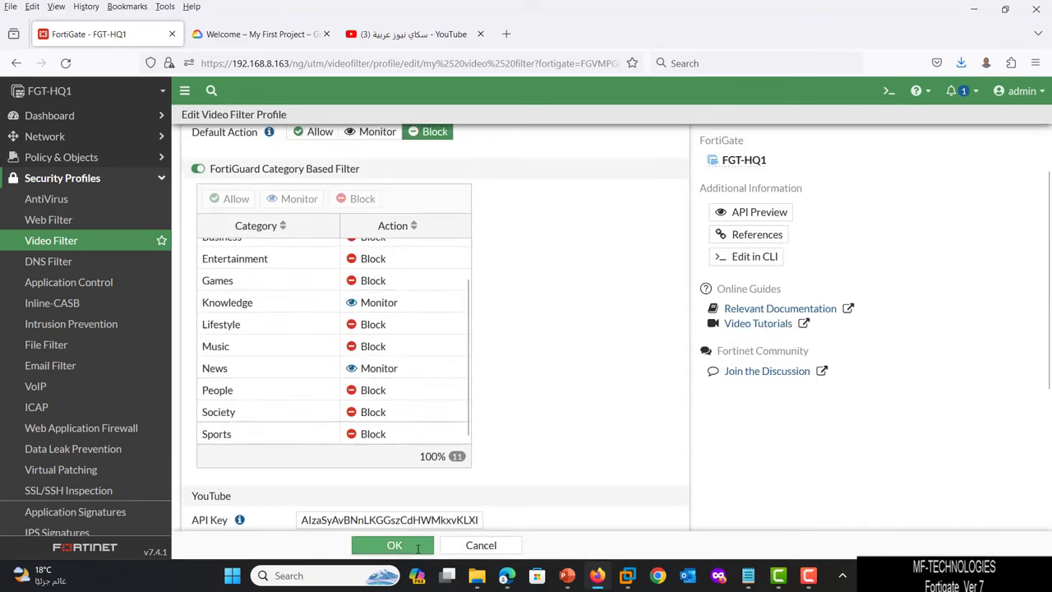
pyautogui.click(417, 542)
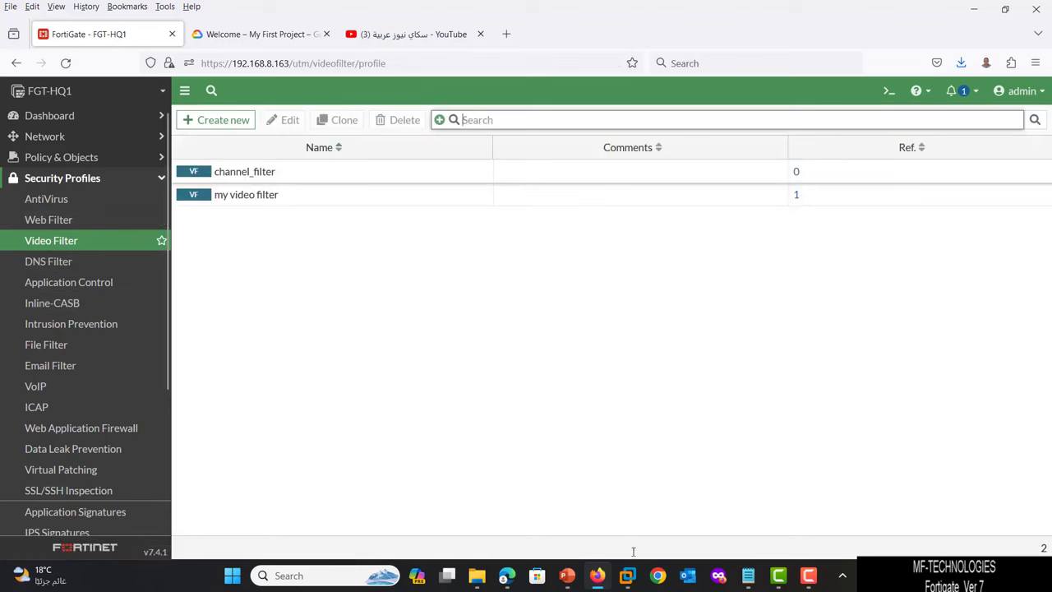
# - Bring up the WIN10-HR1 VM and reload the blocked YouTube channel page in Firefox
pyautogui.moveTo(628, 572)
pyautogui.click(839, 485)
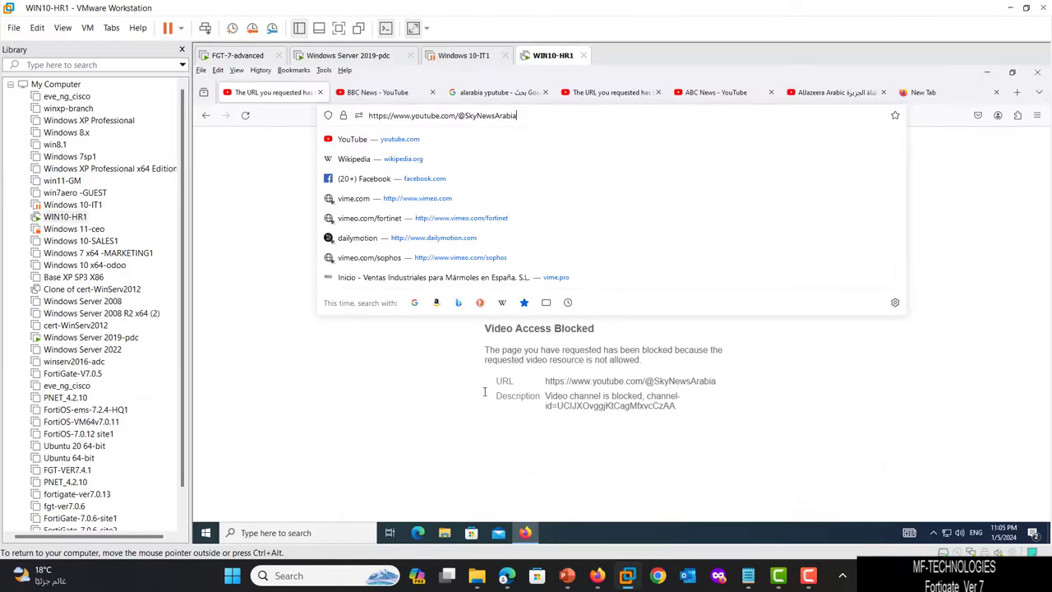
pyautogui.click(318, 345)
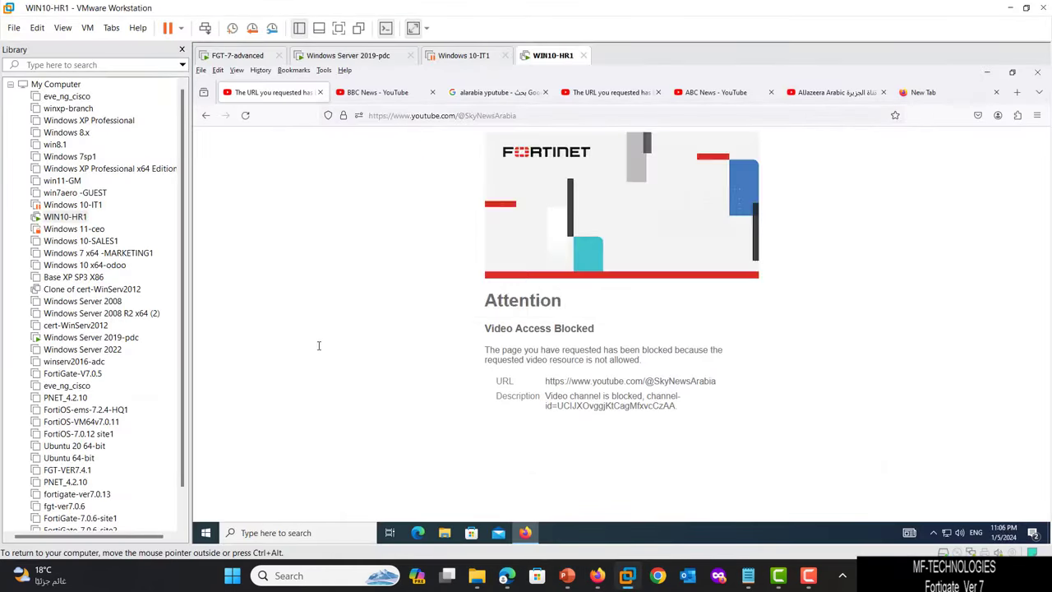
pyautogui.click(247, 114)
pyautogui.click(246, 115)
# - Clear Firefox's cookies and cached web content under Privacy & Security, then close Firefox
pyautogui.click(1037, 115)
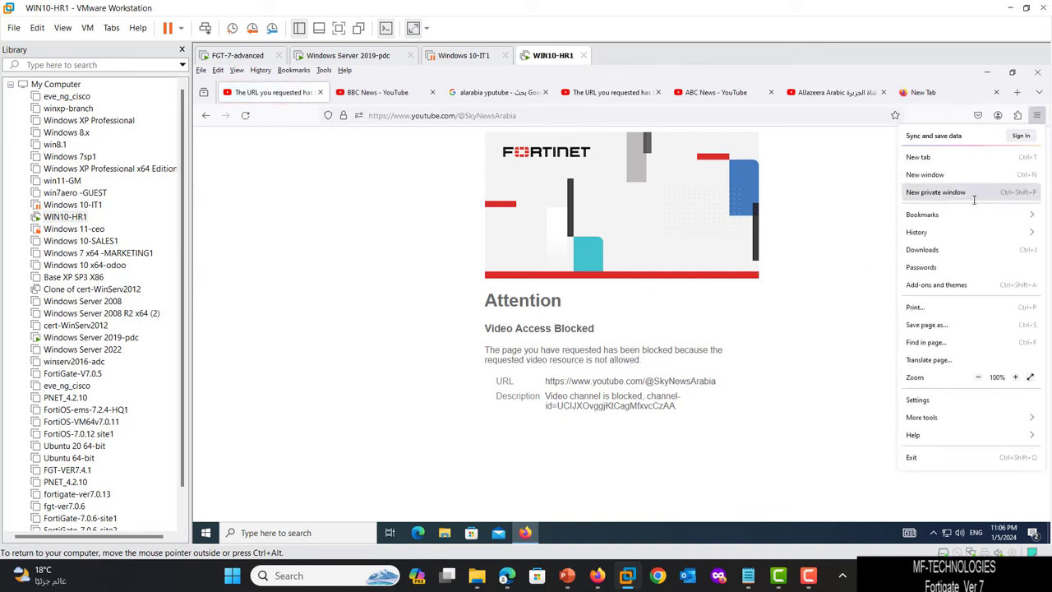
pyautogui.click(916, 400)
pyautogui.click(271, 258)
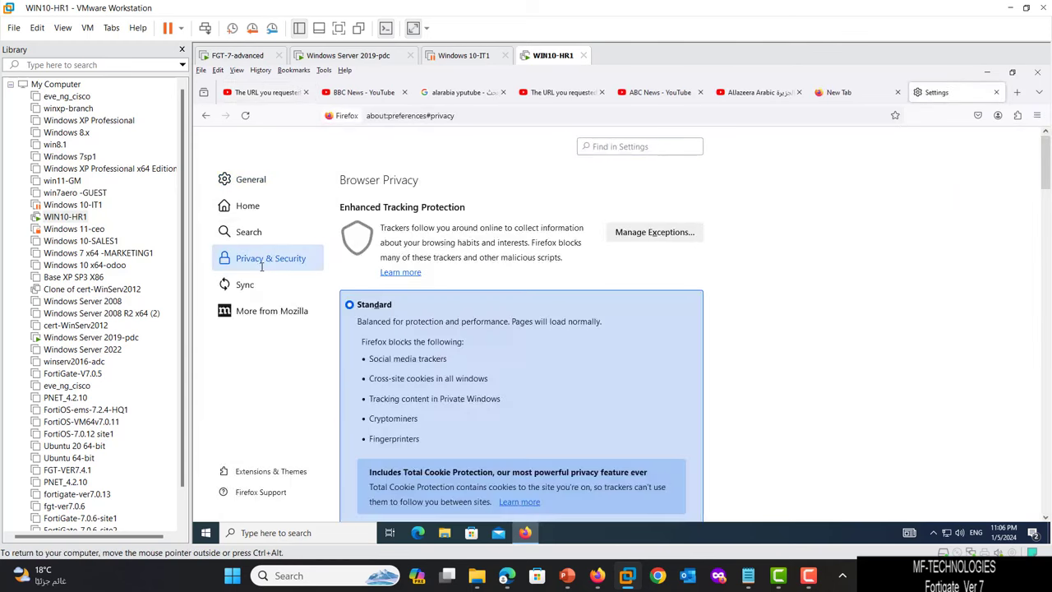
pyautogui.scroll(-6, 705, 344)
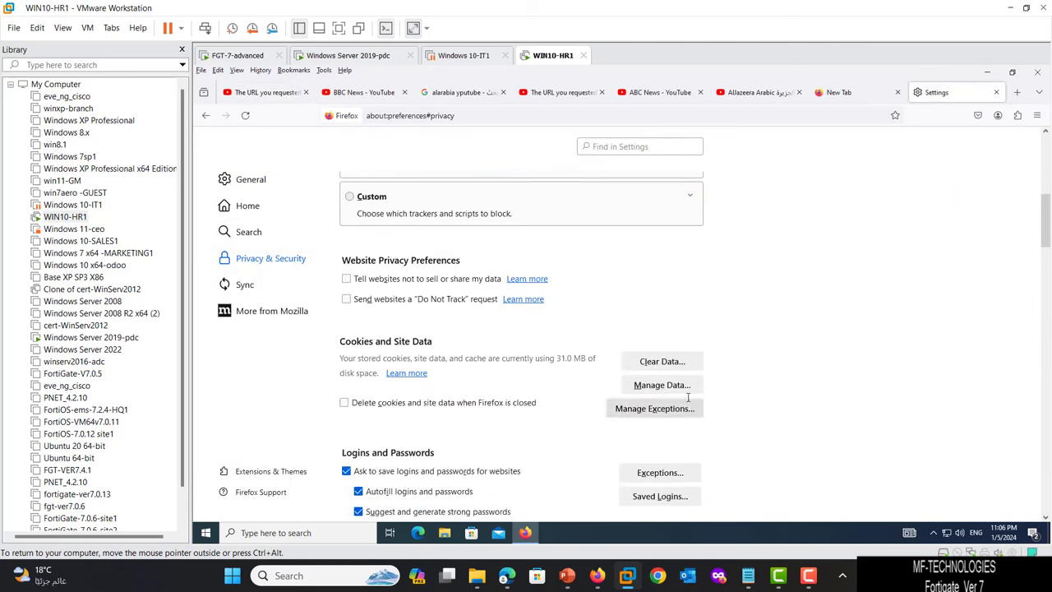
pyautogui.click(683, 361)
pyautogui.click(695, 405)
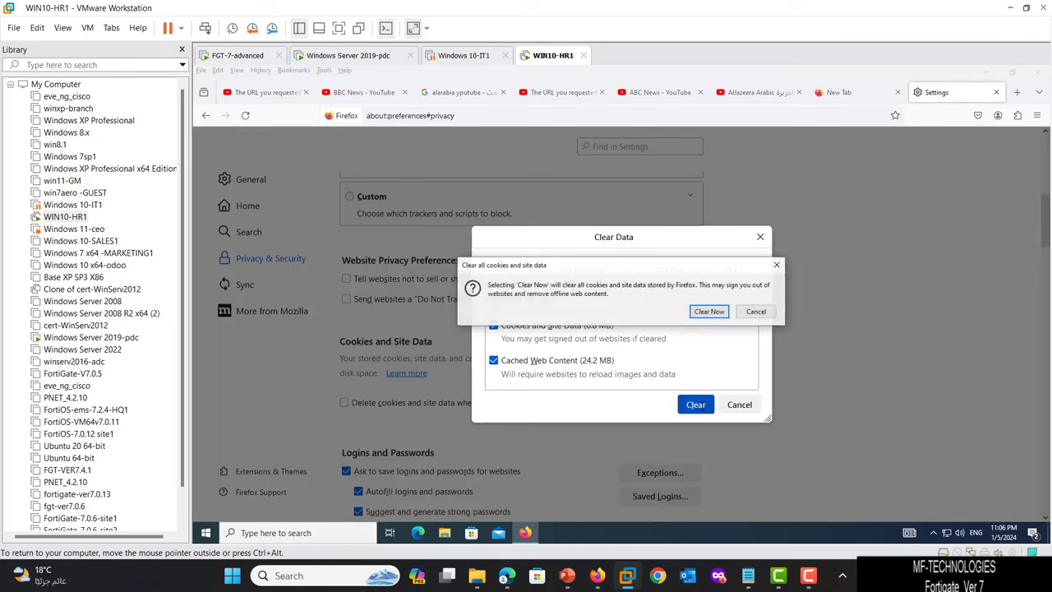
pyautogui.click(709, 311)
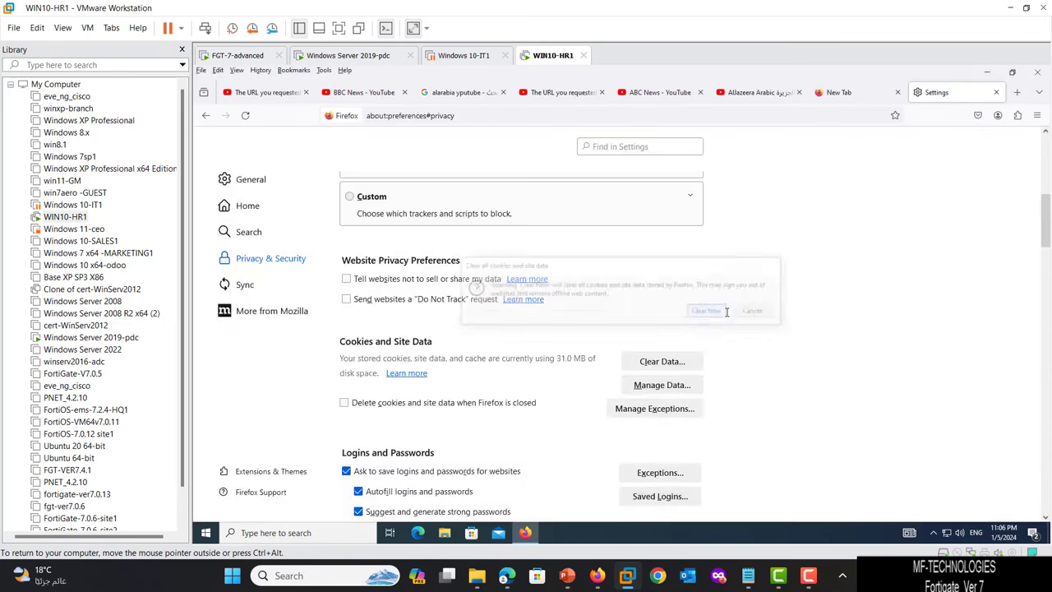
pyautogui.click(1037, 73)
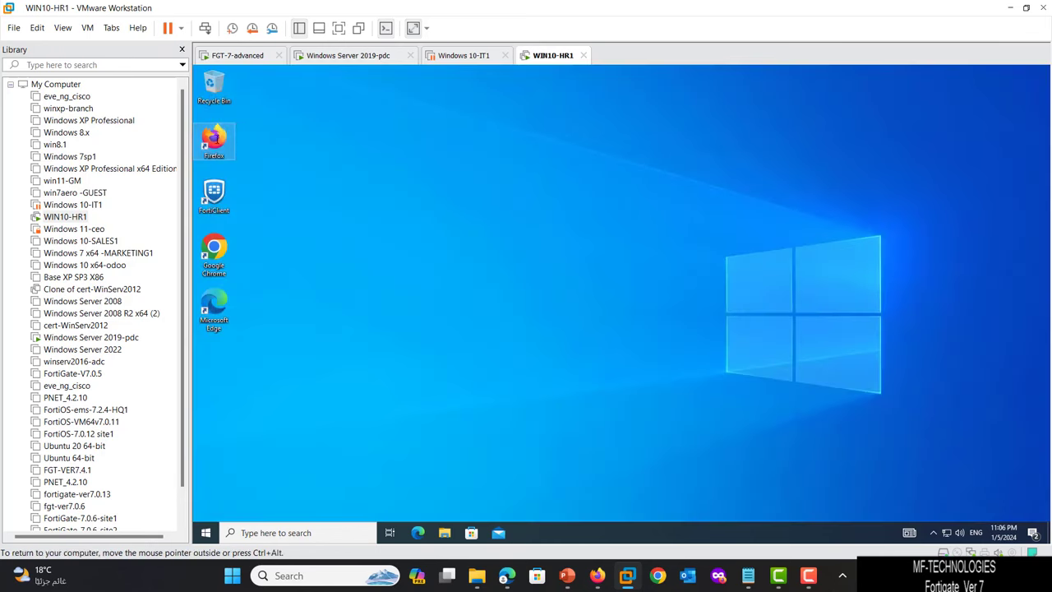
# - Relaunch Firefox on the HR machine and review the my video filter and antivirus profiles in FortiGate
pyautogui.doubleClick(213, 141)
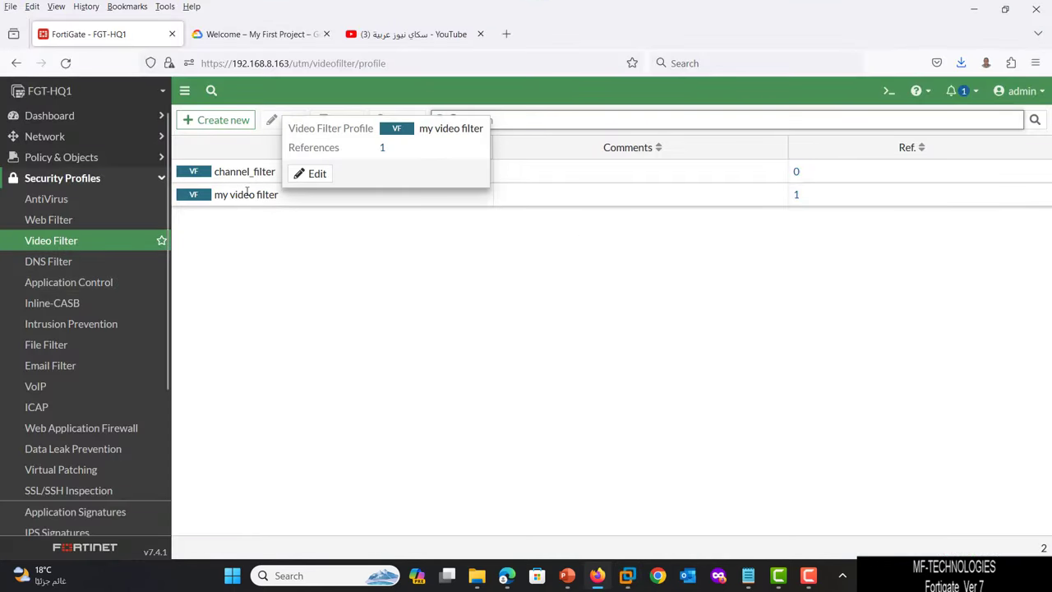
pyautogui.doubleClick(243, 195)
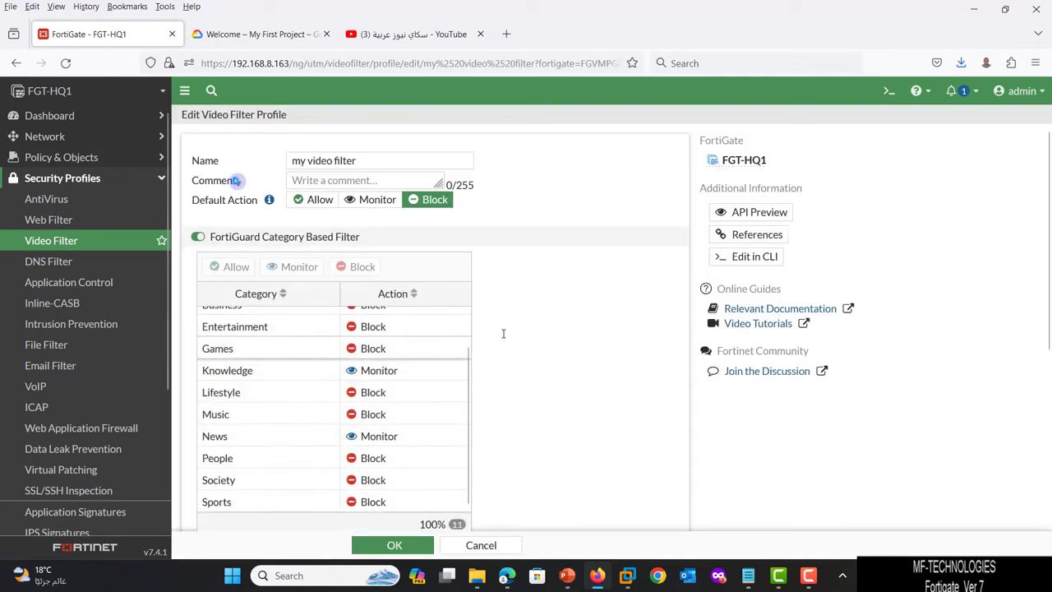
pyautogui.scroll(-3, 505, 334)
pyautogui.scroll(5, 429, 388)
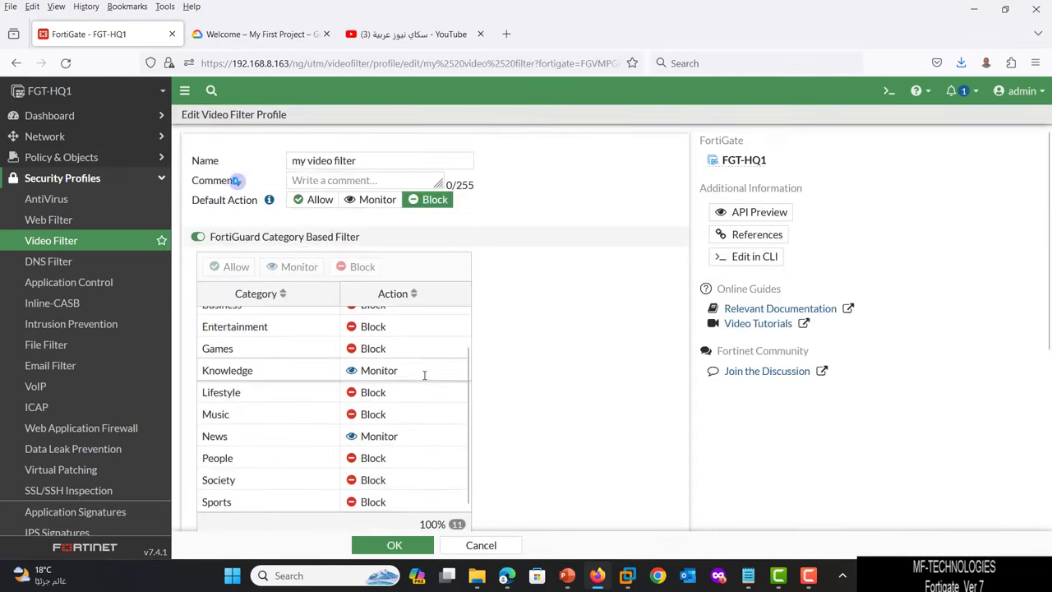
pyautogui.click(46, 199)
# - Open policy 4 'allow HR internet' from the Firewall Policy list and scroll to its security profiles
pyautogui.click(61, 157)
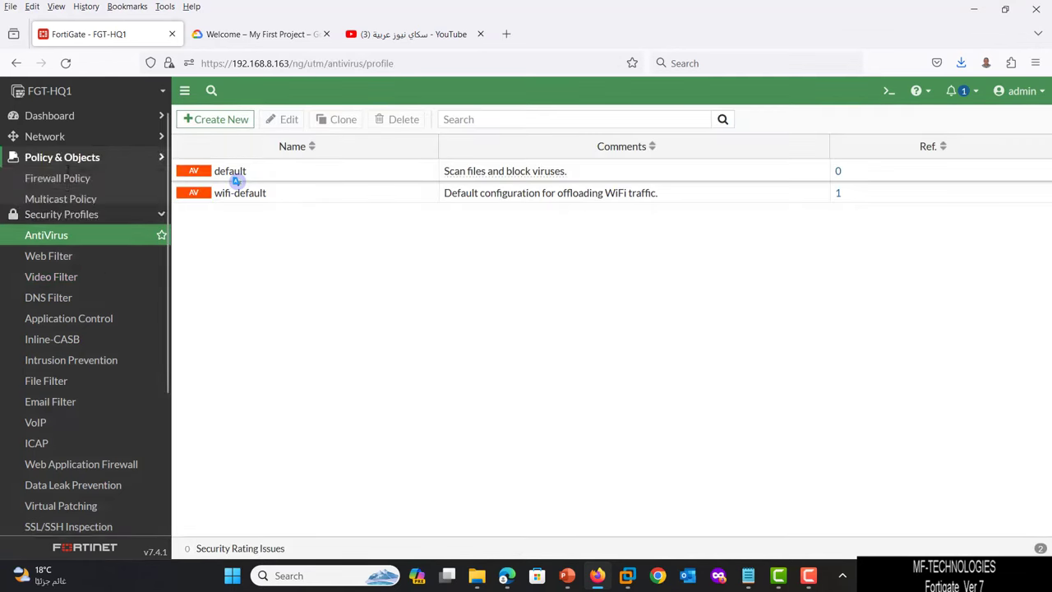
pyautogui.click(57, 178)
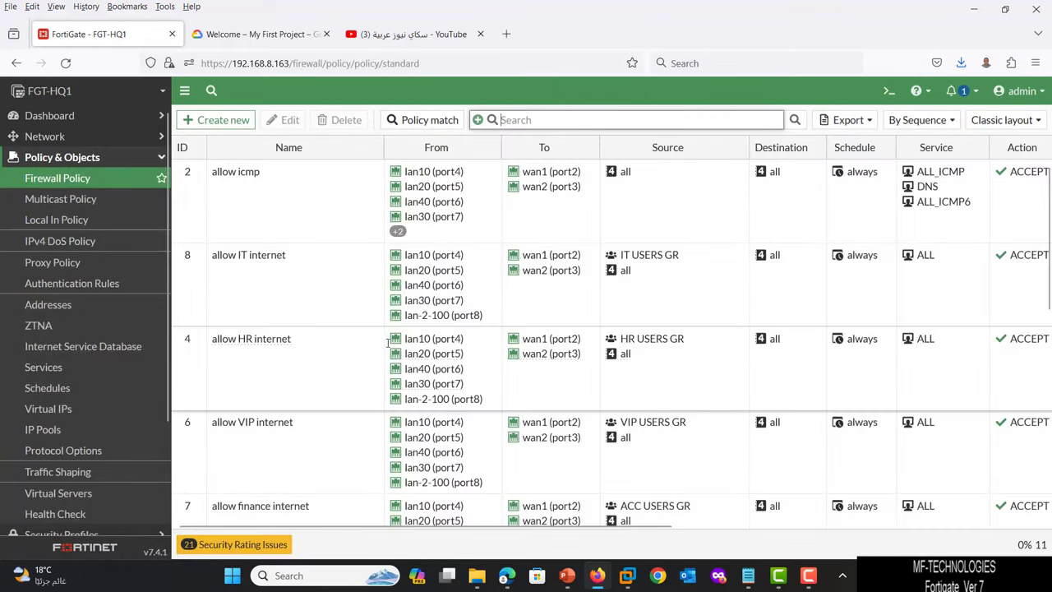
pyautogui.doubleClick(300, 347)
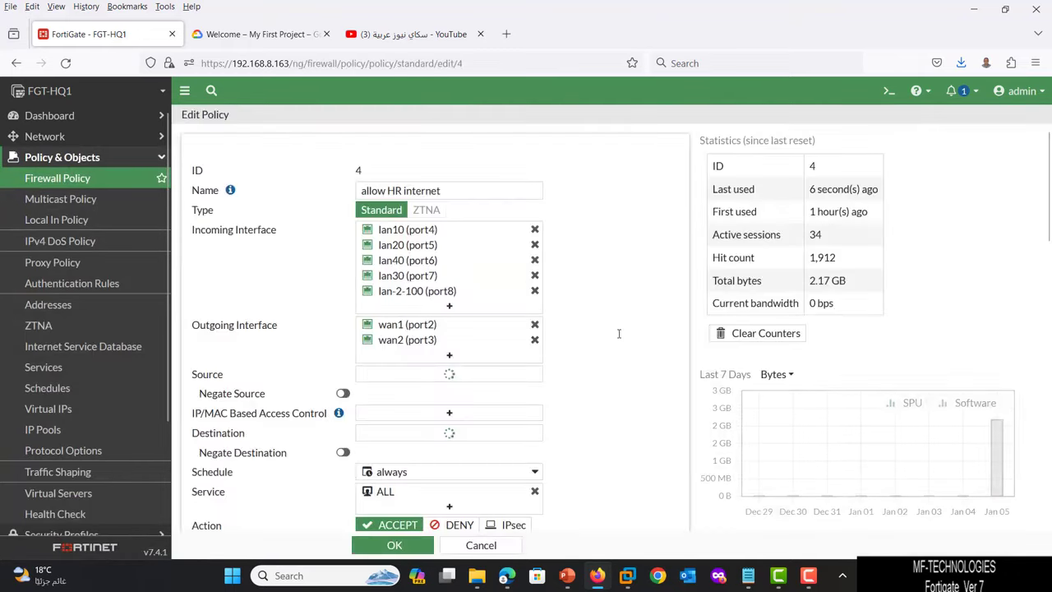
pyautogui.scroll(-6, 620, 333)
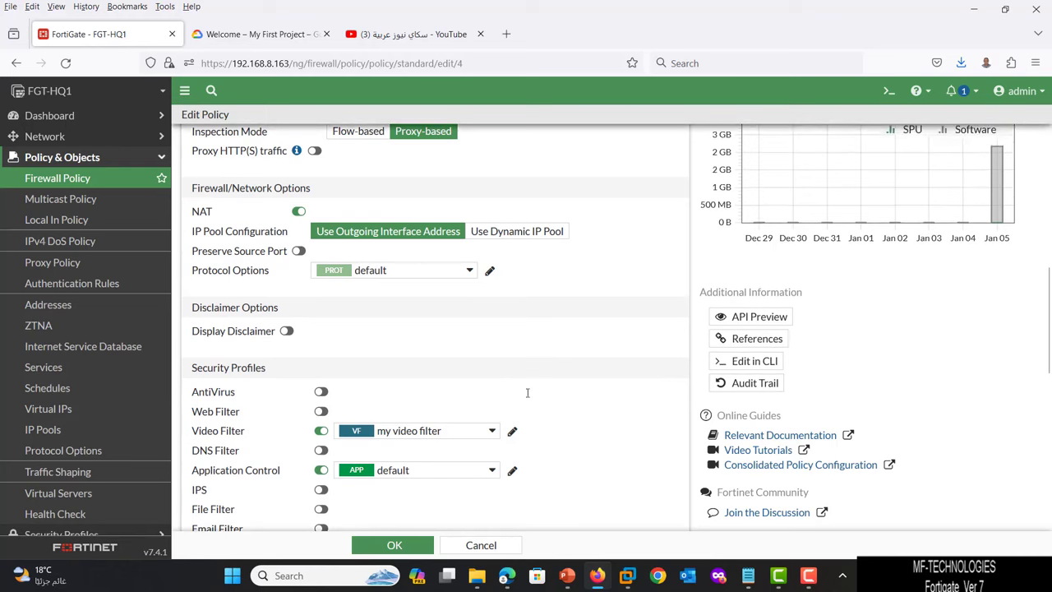
# - In the HR VM's Firefox, dismiss the default-browser prompt and load YouTube in three tabs
pyautogui.moveTo(627, 575)
pyautogui.click(854, 423)
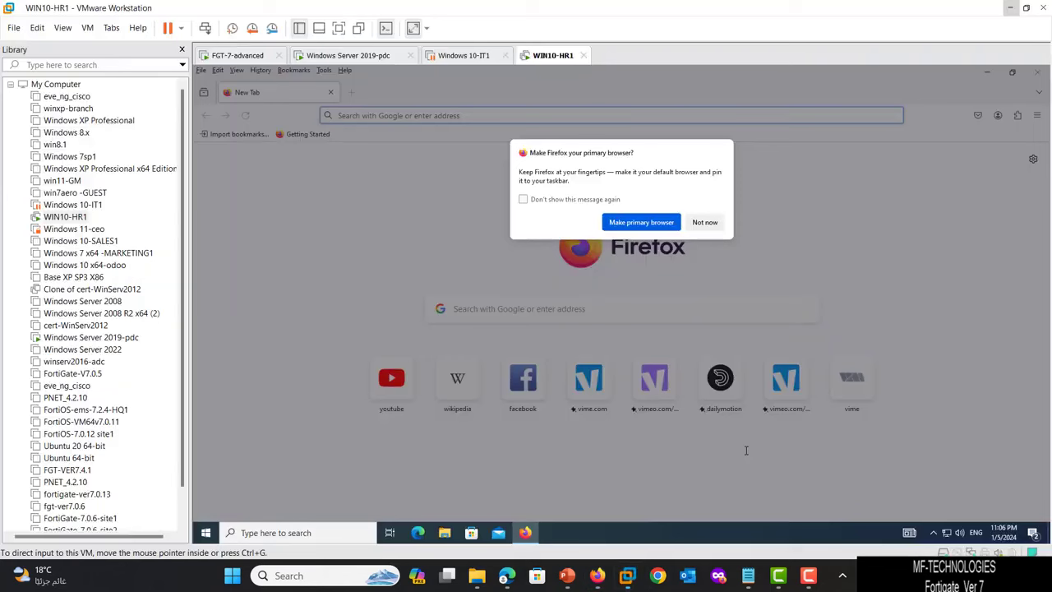
pyautogui.click(704, 222)
pyautogui.click(385, 374)
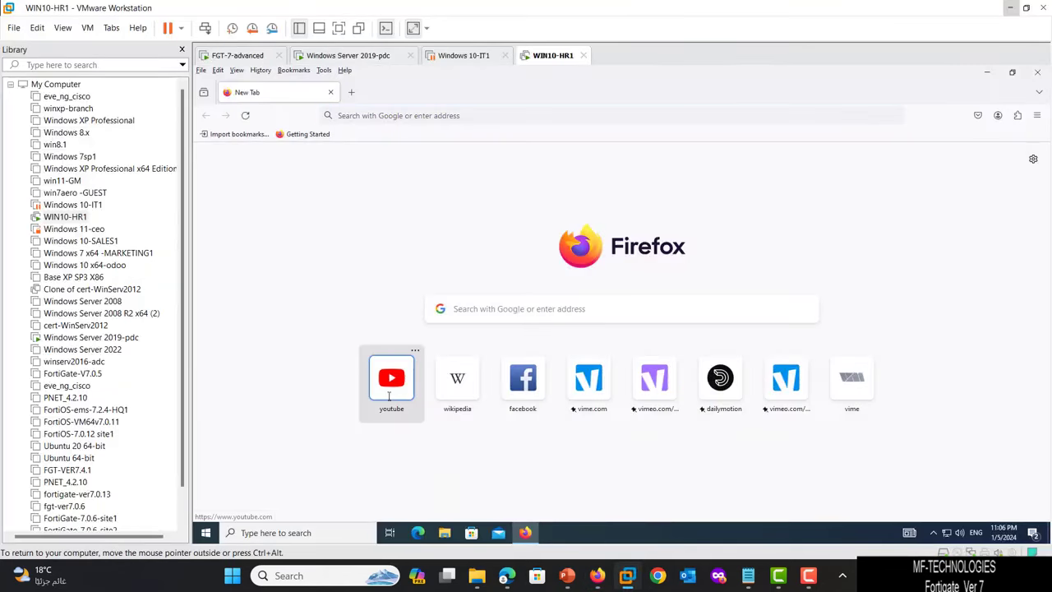
pyautogui.click(351, 92)
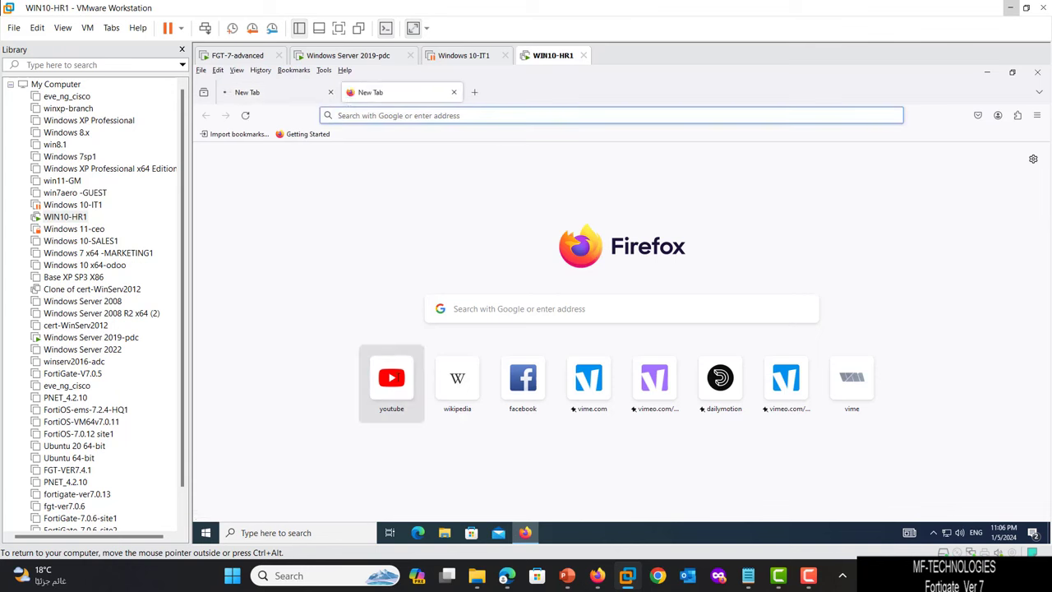
pyautogui.click(393, 376)
pyautogui.hotkey('ctrl', 't')
pyautogui.click(395, 371)
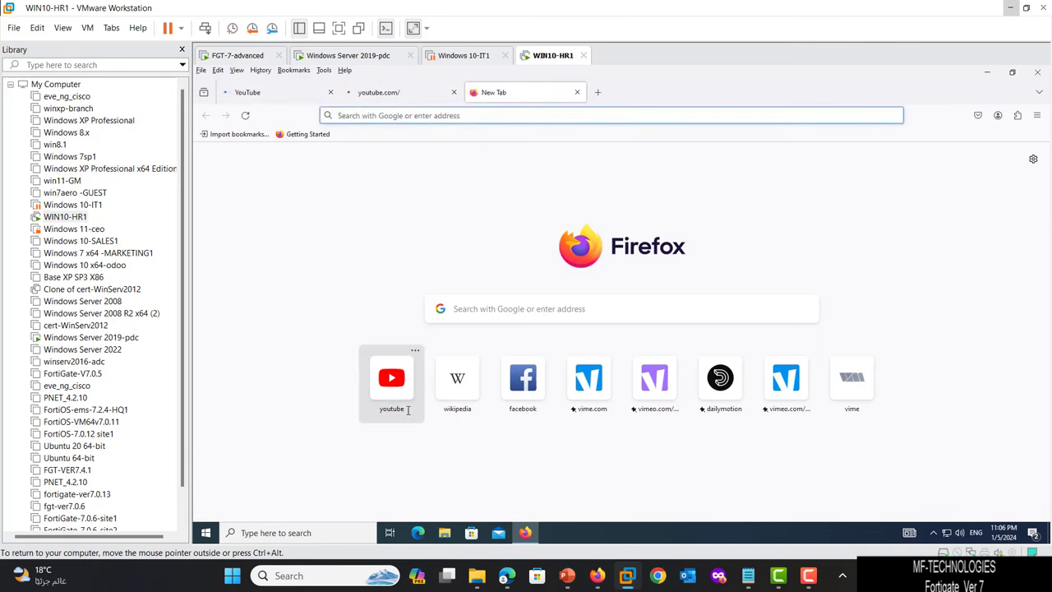
pyautogui.click(402, 94)
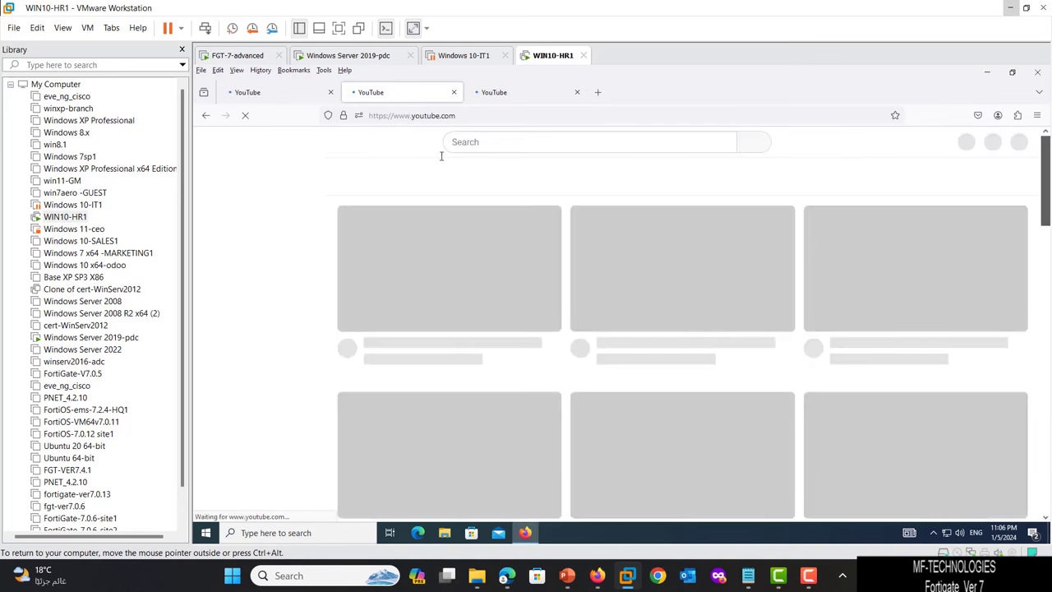
# - Search YouTube for 'bbc' and open the BBC News channel page
pyautogui.click(487, 143)
pyautogui.write('bb')
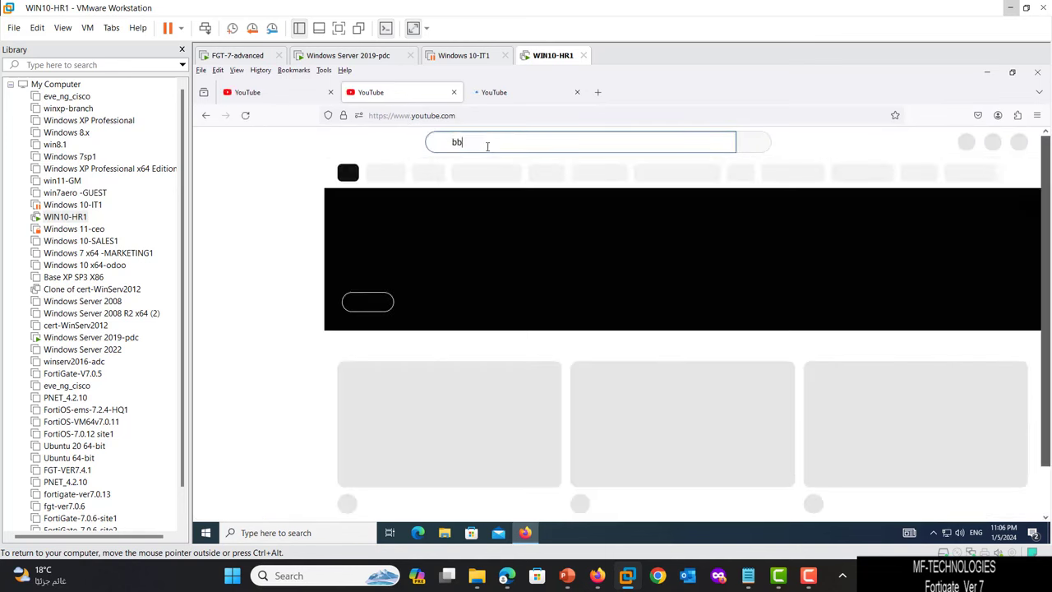
pyautogui.write('c')
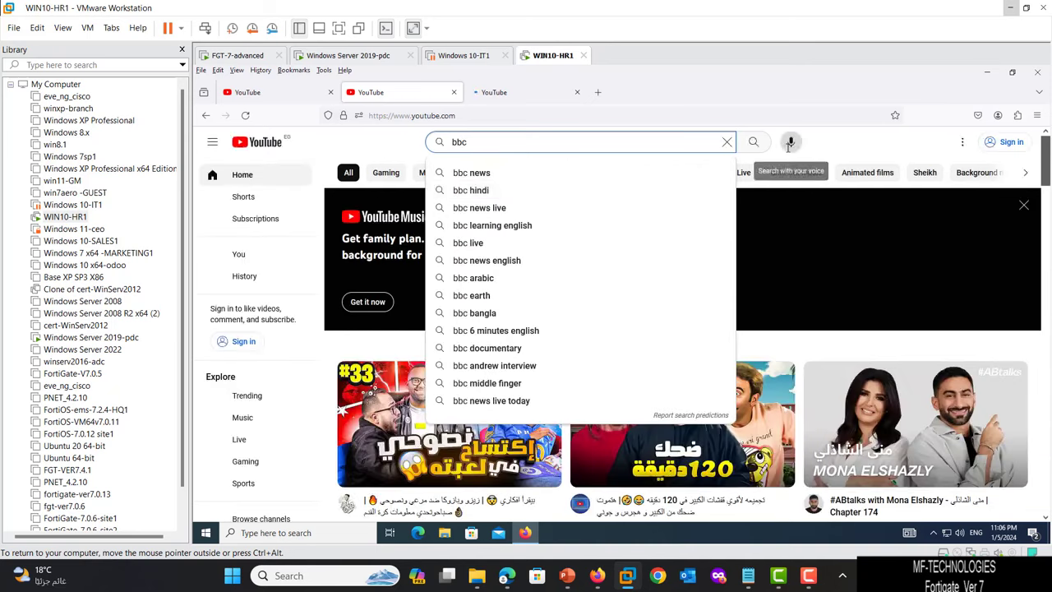
pyautogui.click(756, 142)
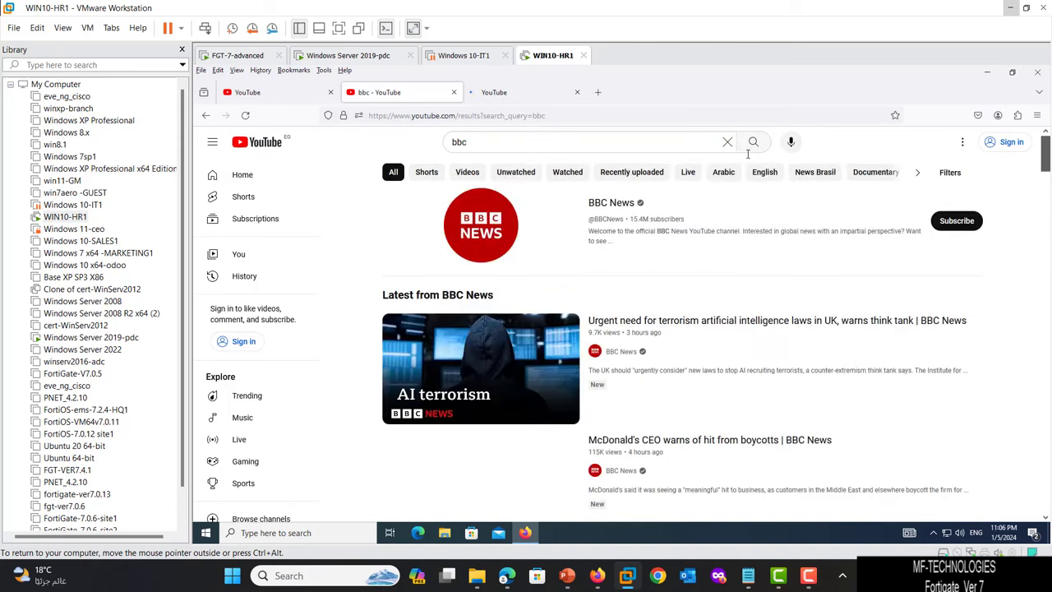
pyautogui.click(610, 207)
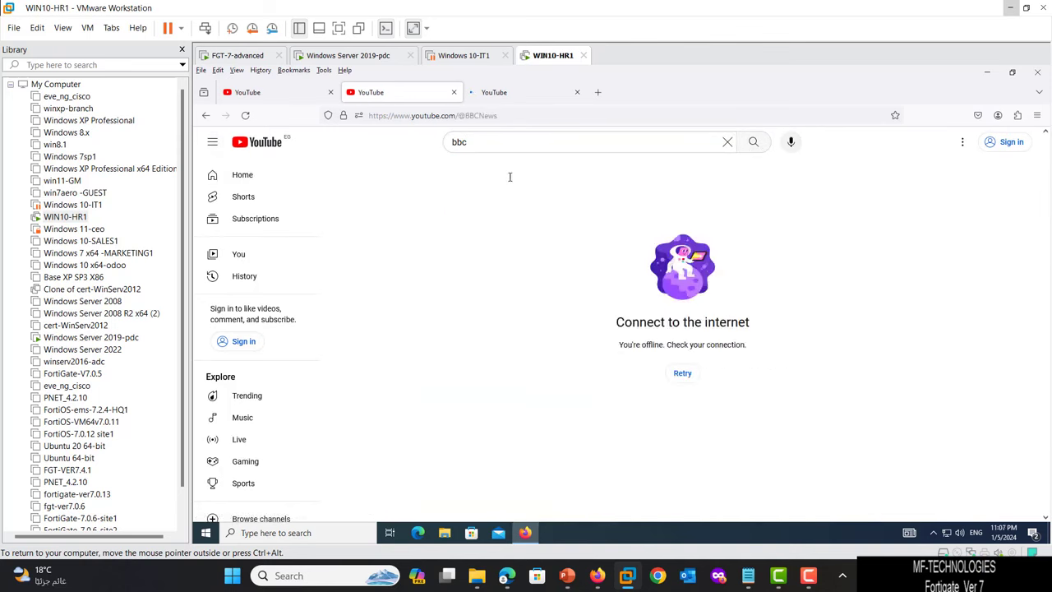
pyautogui.click(686, 380)
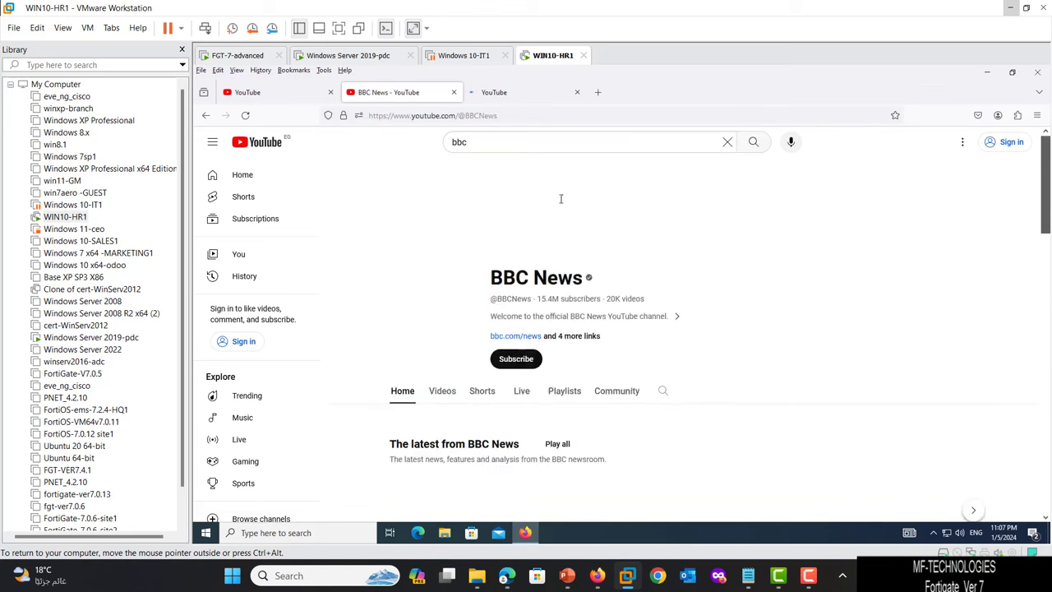
# - Search 'sky news arab' in the third tab, open Sky News Arabia, then minimize VMware
pyautogui.click(522, 92)
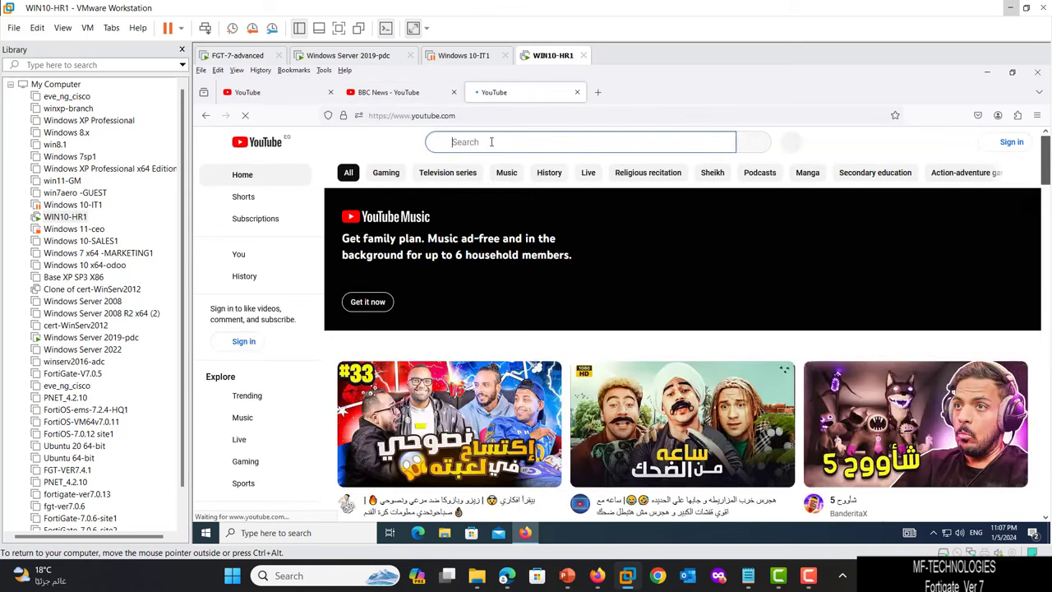
pyautogui.click(489, 143)
pyautogui.write('sky')
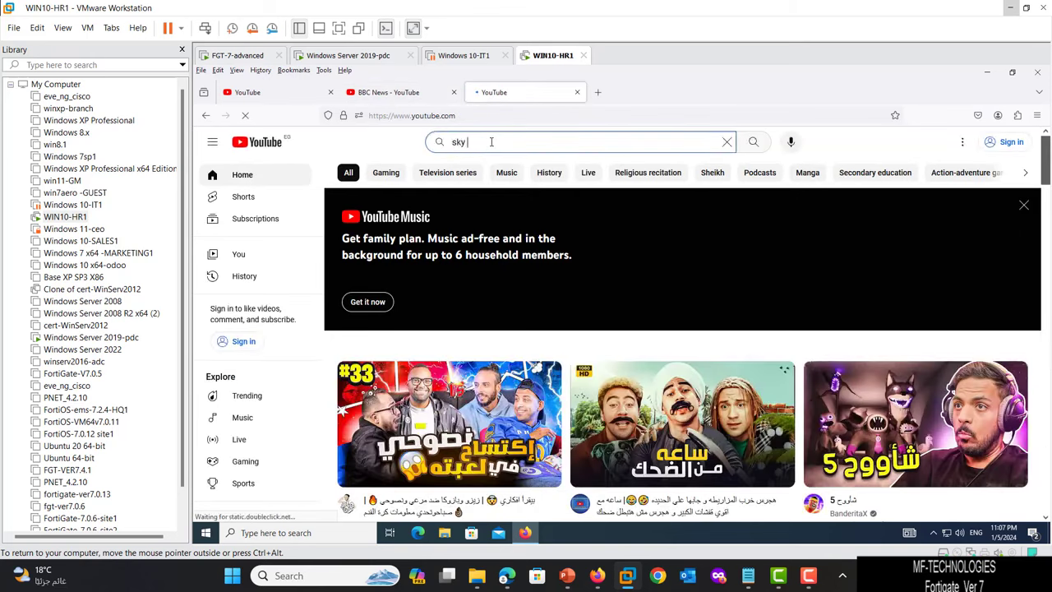
pyautogui.write(' news arabia')
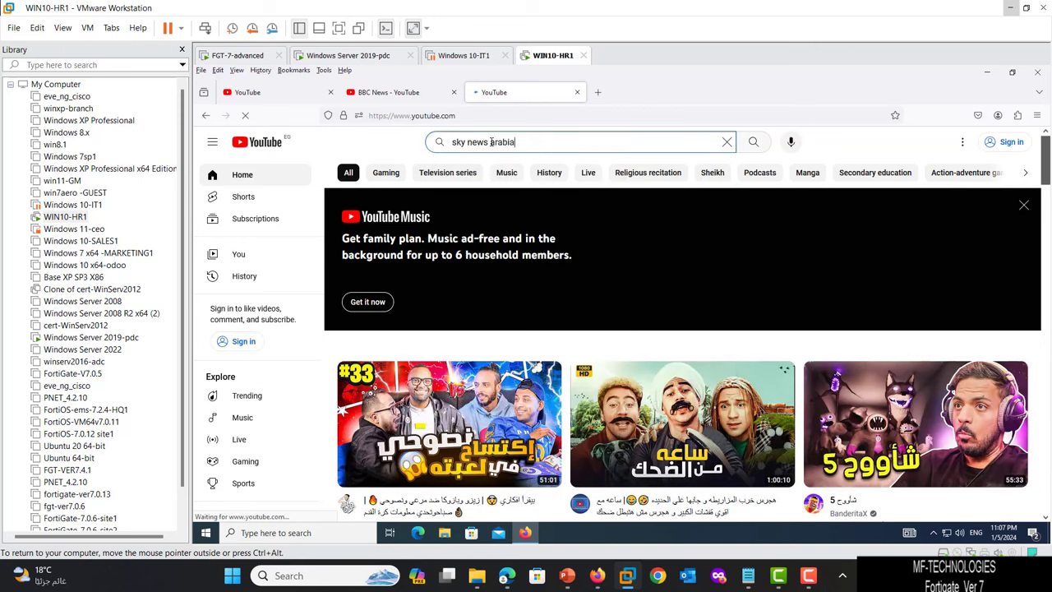
pyautogui.press('Return')
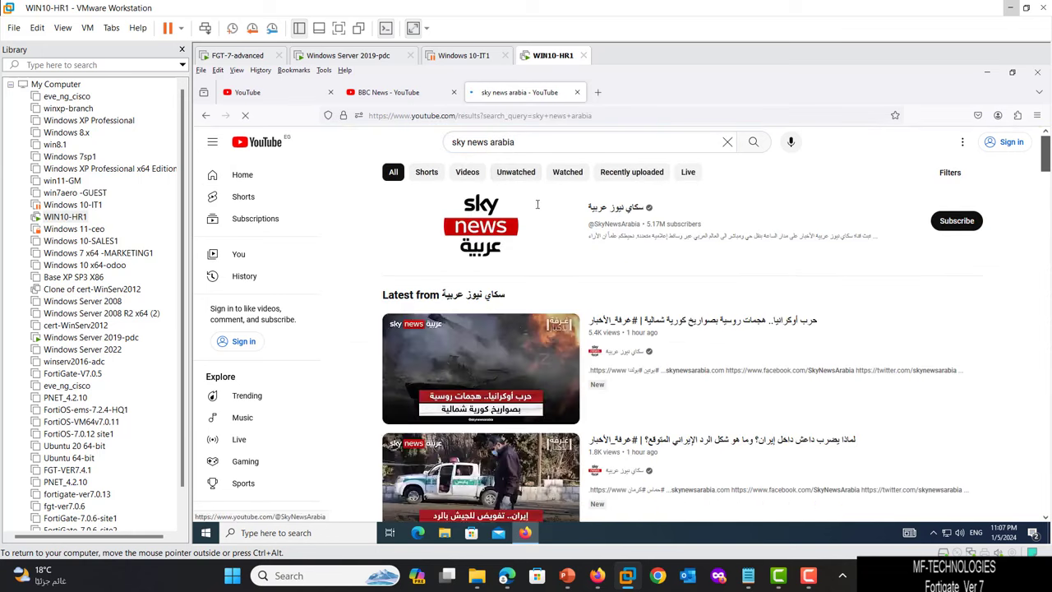
pyautogui.click(555, 211)
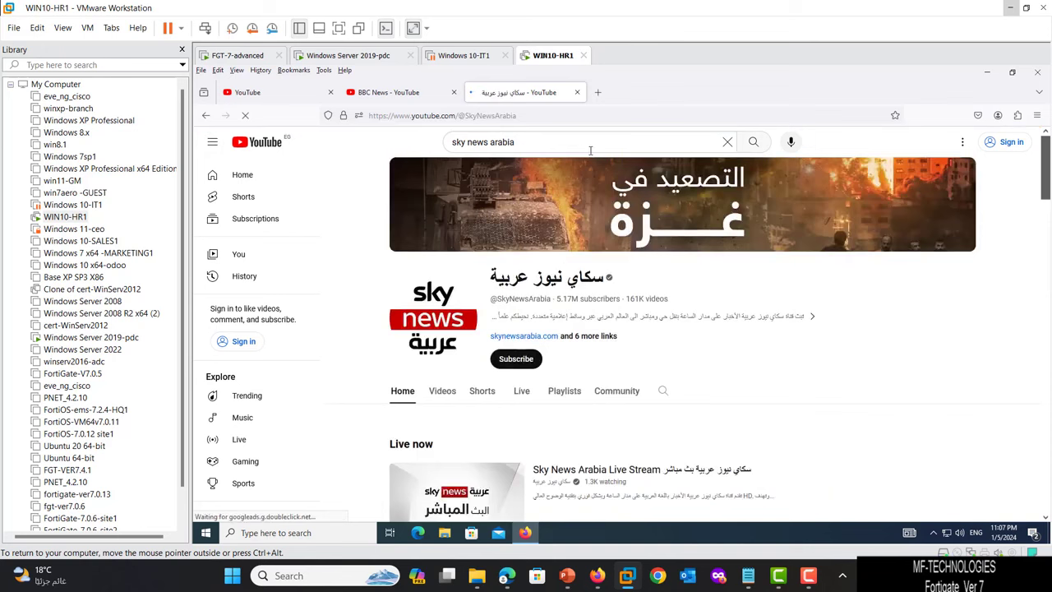
pyautogui.scroll(-1, 624, 382)
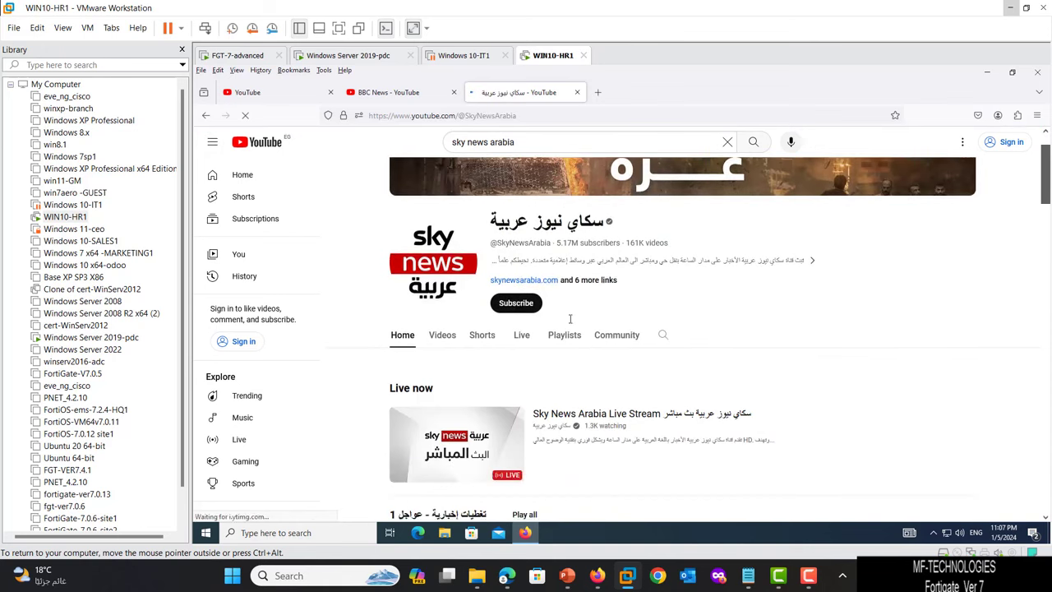
pyautogui.click(416, 92)
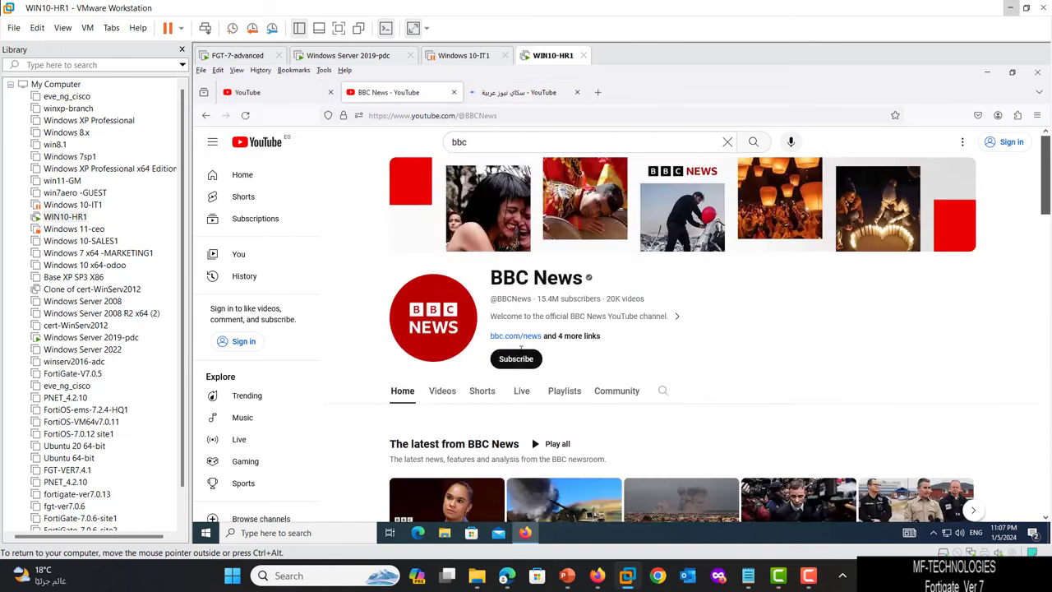
pyautogui.click(1010, 7)
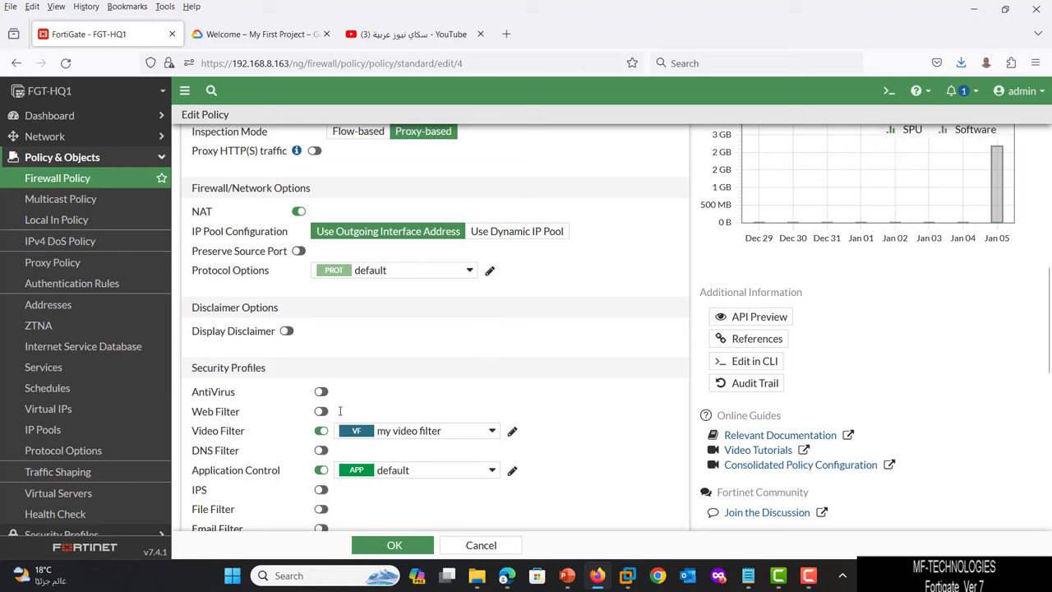
# - Enable Web Filter on policy 4 with the 'proxy web filter total' profile and open that profile for editing
pyautogui.click(322, 411)
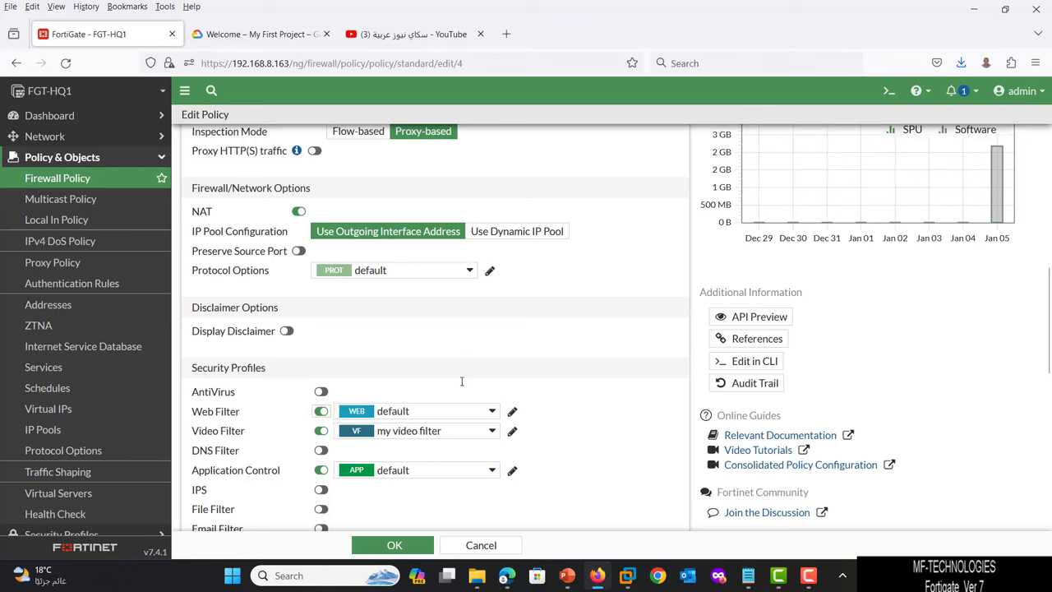
pyautogui.scroll(-2, 461, 381)
pyautogui.click(491, 260)
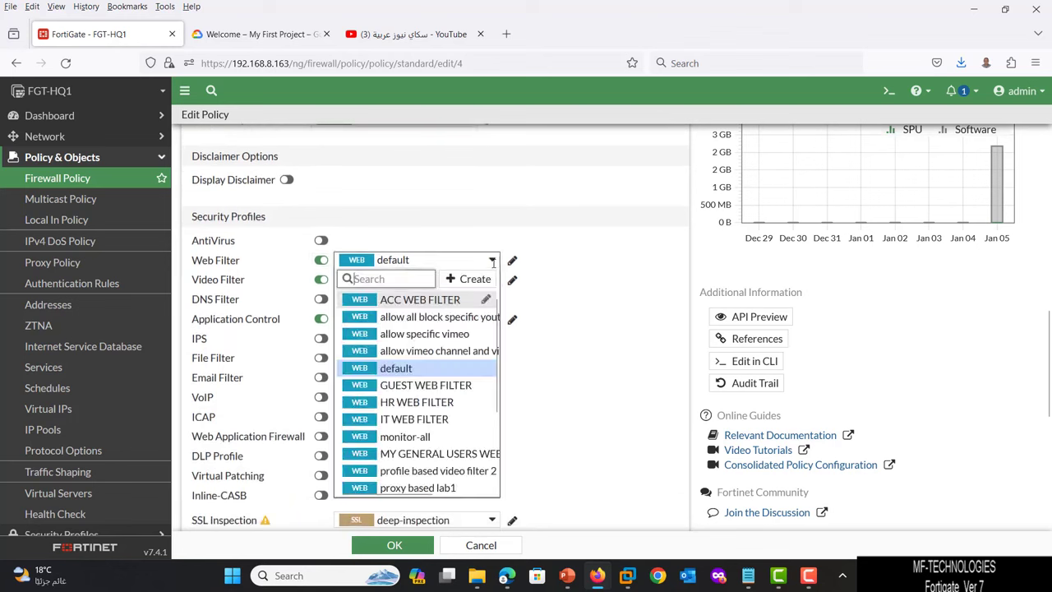
pyautogui.scroll(-2, 452, 386)
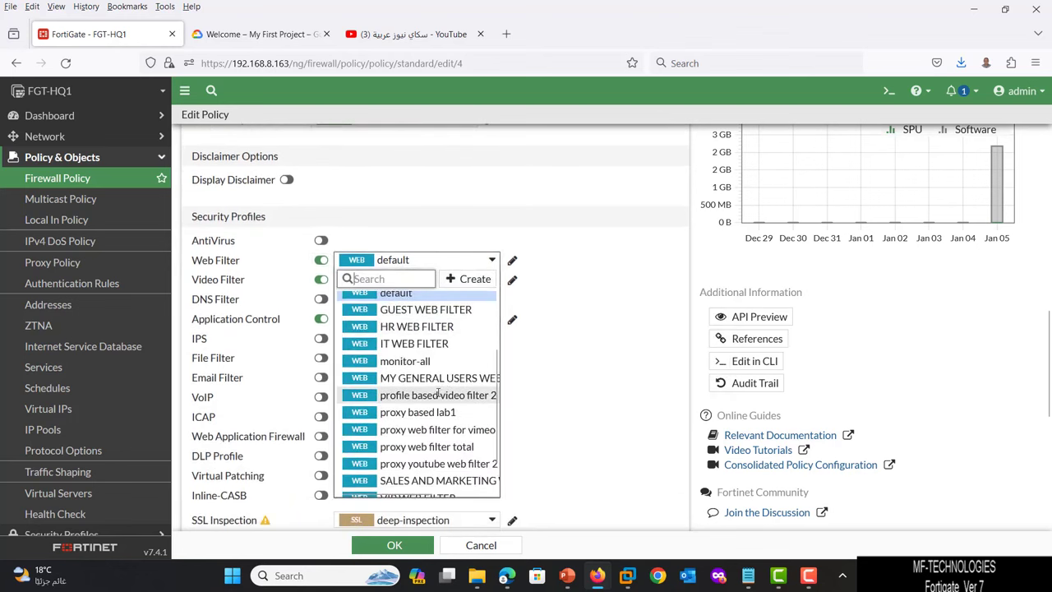
pyautogui.scroll(-1, 440, 402)
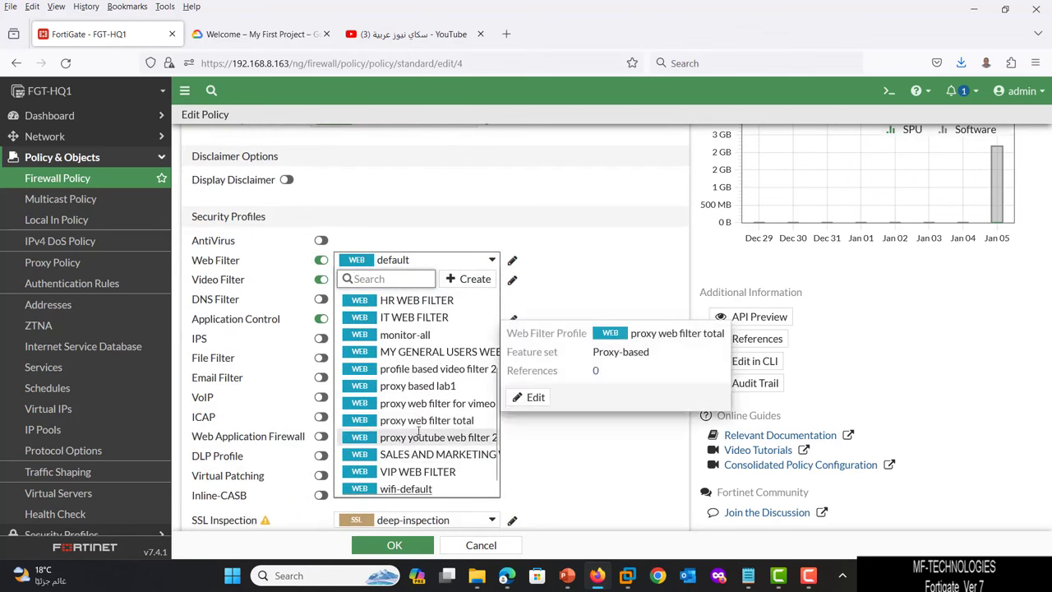
pyautogui.click(424, 421)
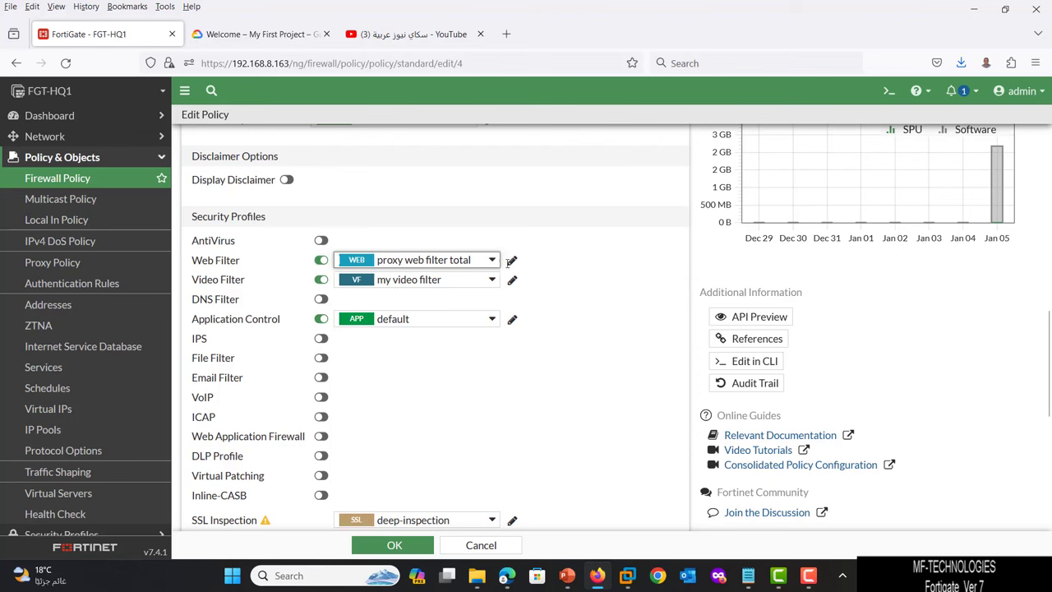
pyautogui.click(511, 261)
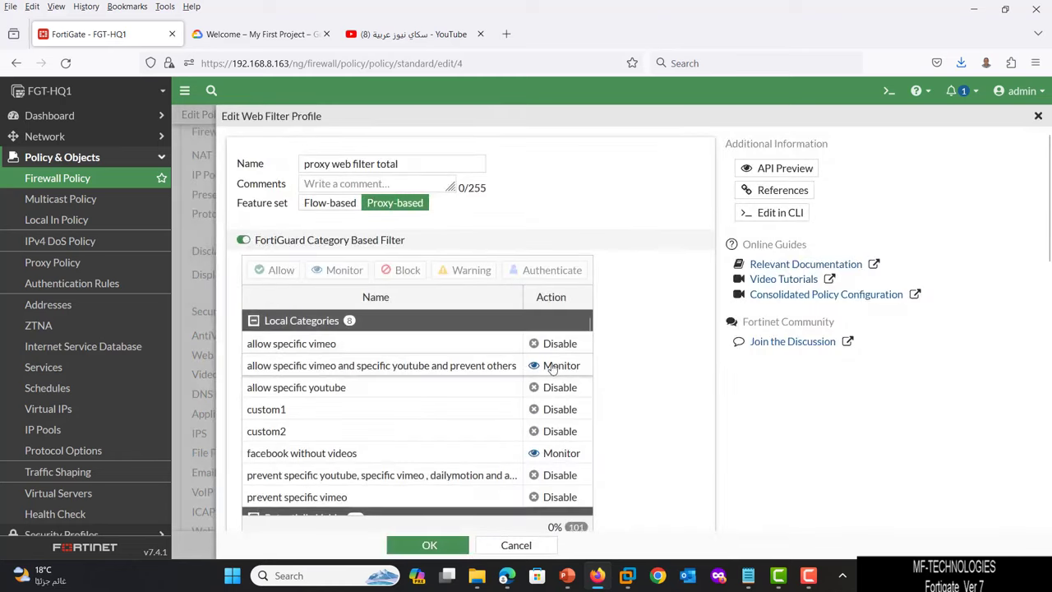
# - Delete the long youtube.com/channel URL entry from the Static URL Filter list
pyautogui.scroll(-5, 612, 358)
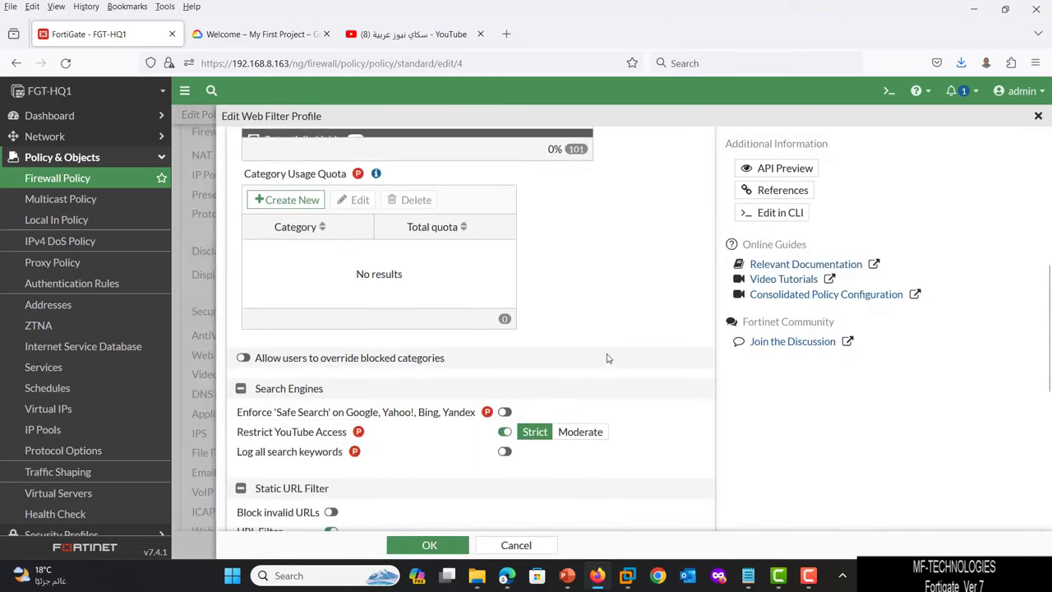
pyautogui.scroll(-2, 608, 359)
pyautogui.scroll(-2, 421, 377)
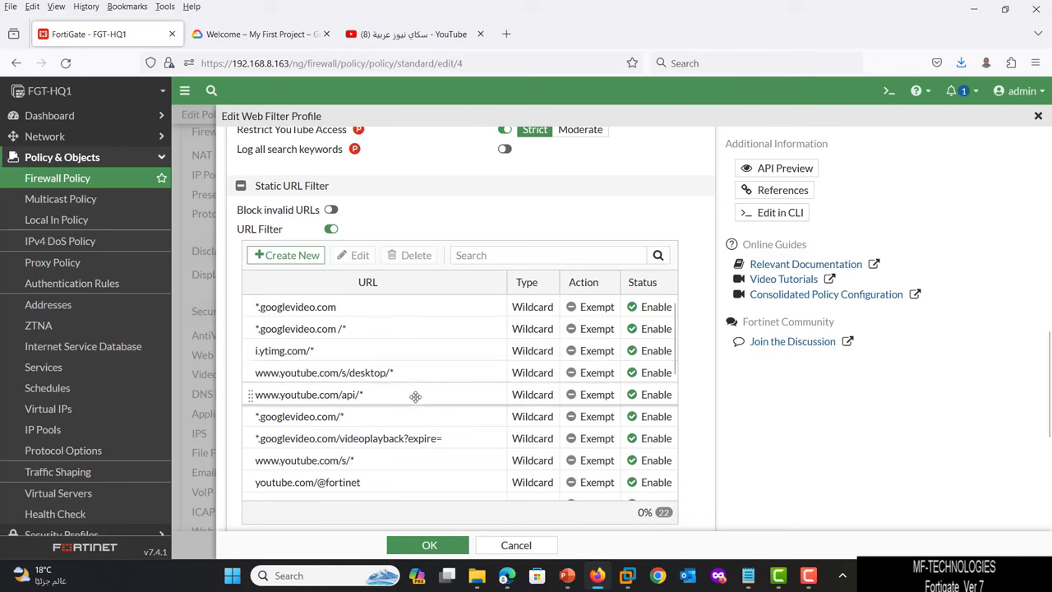
pyautogui.scroll(-1, 403, 393)
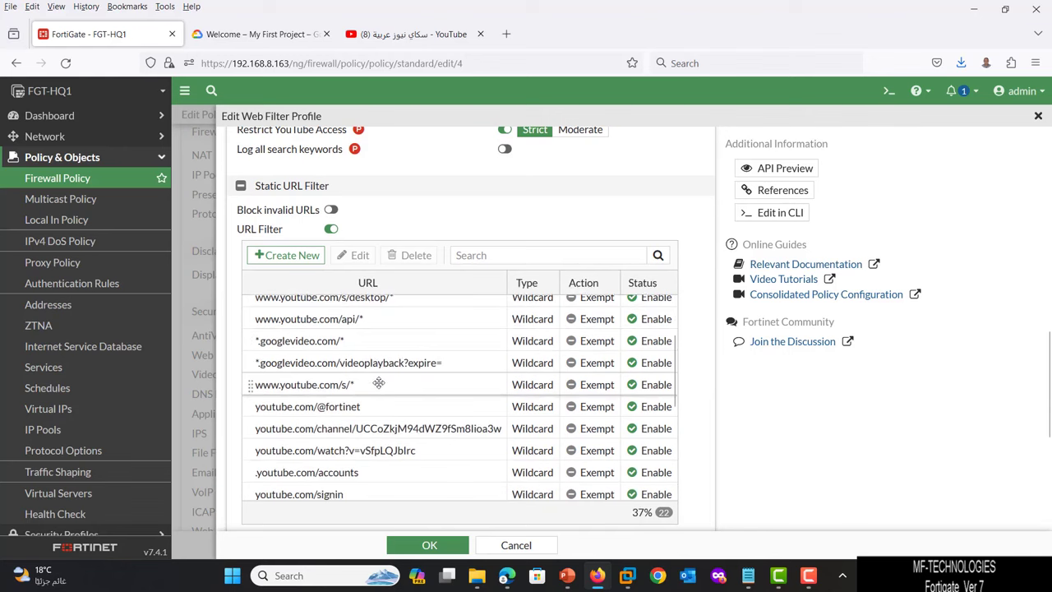
pyautogui.scroll(-1, 362, 386)
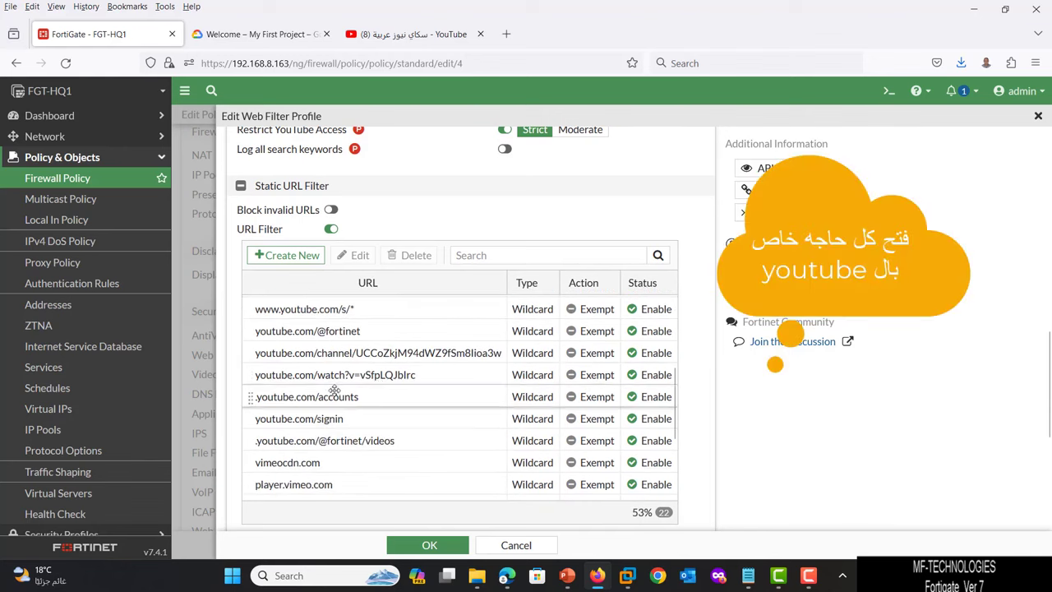
pyautogui.click(345, 371)
pyautogui.click(350, 354)
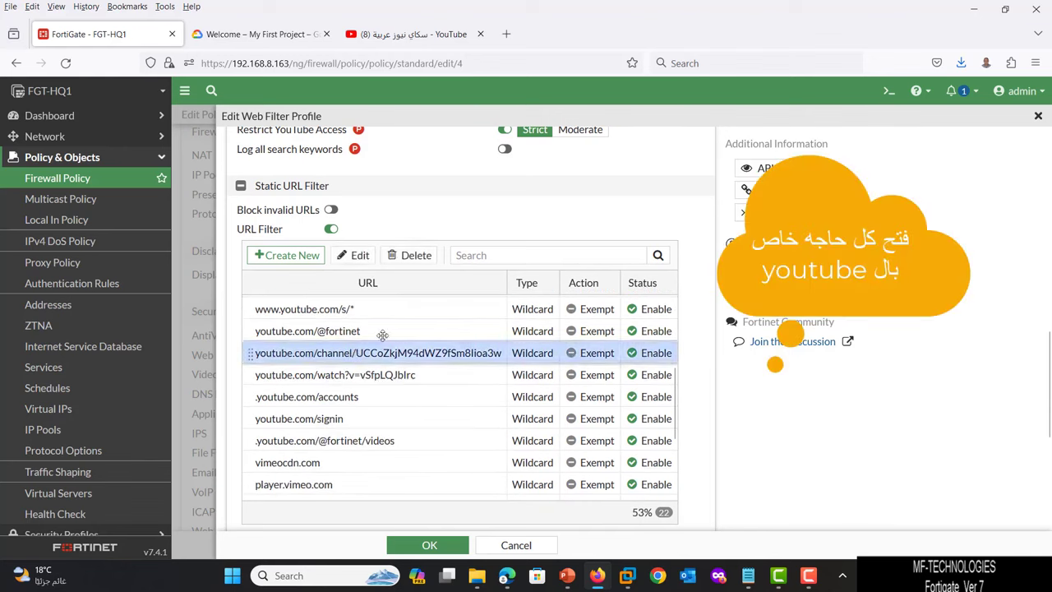
pyautogui.click(423, 257)
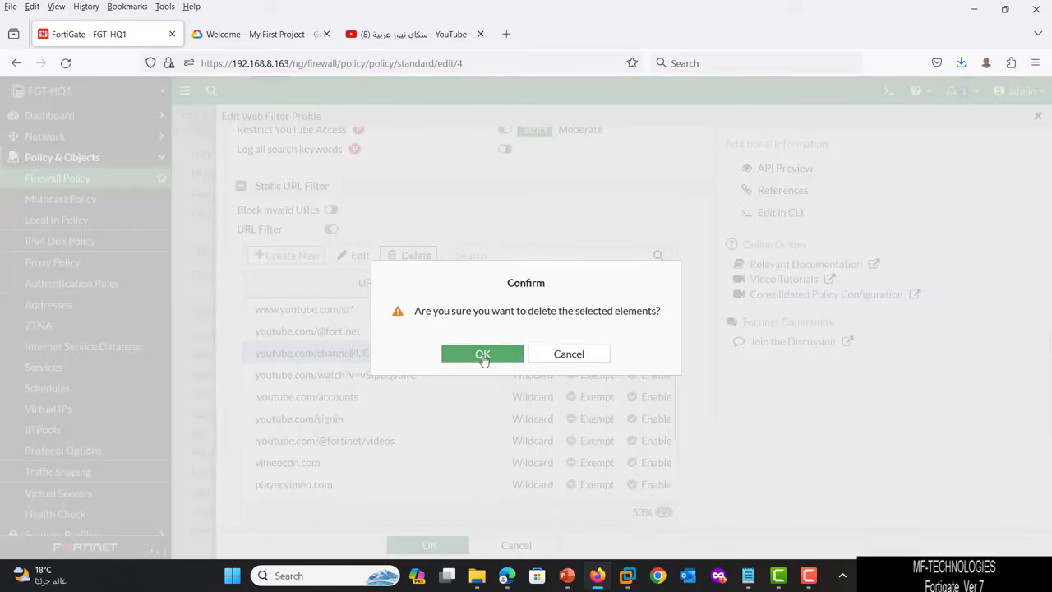
pyautogui.click(479, 354)
# - Delete the youtube.com/watch?v=vSfpLQJbIrc entry and review the remaining 20 URL entries
pyautogui.click(370, 354)
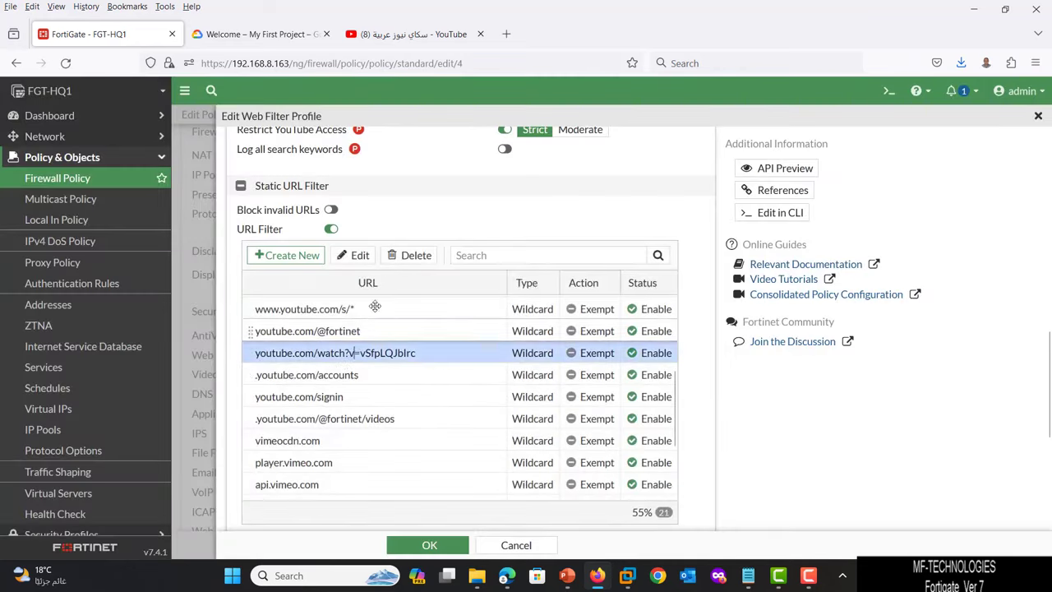
pyautogui.click(411, 256)
pyautogui.click(458, 350)
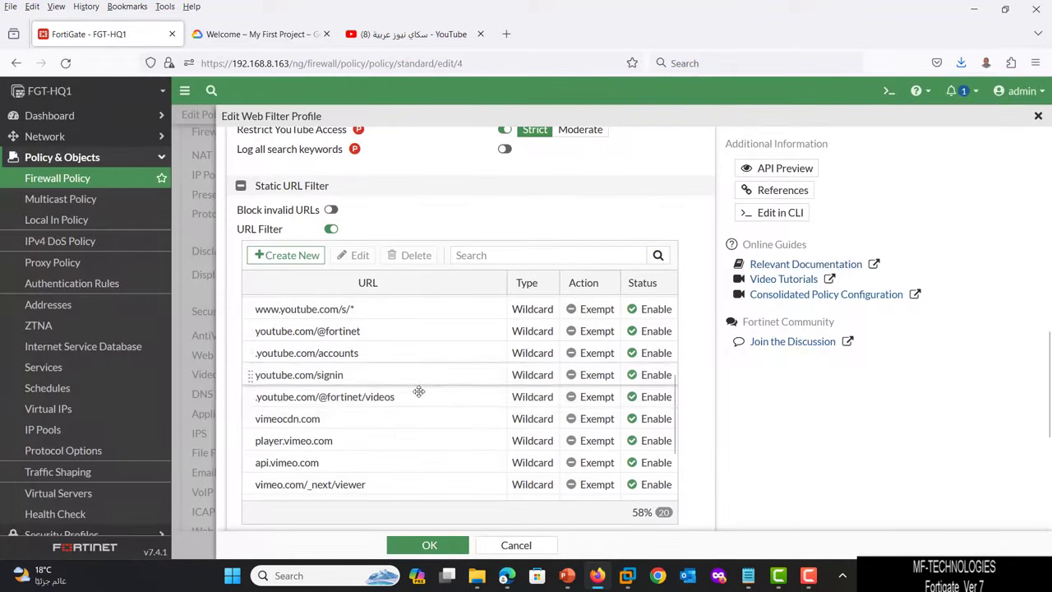
pyautogui.scroll(-2, 386, 376)
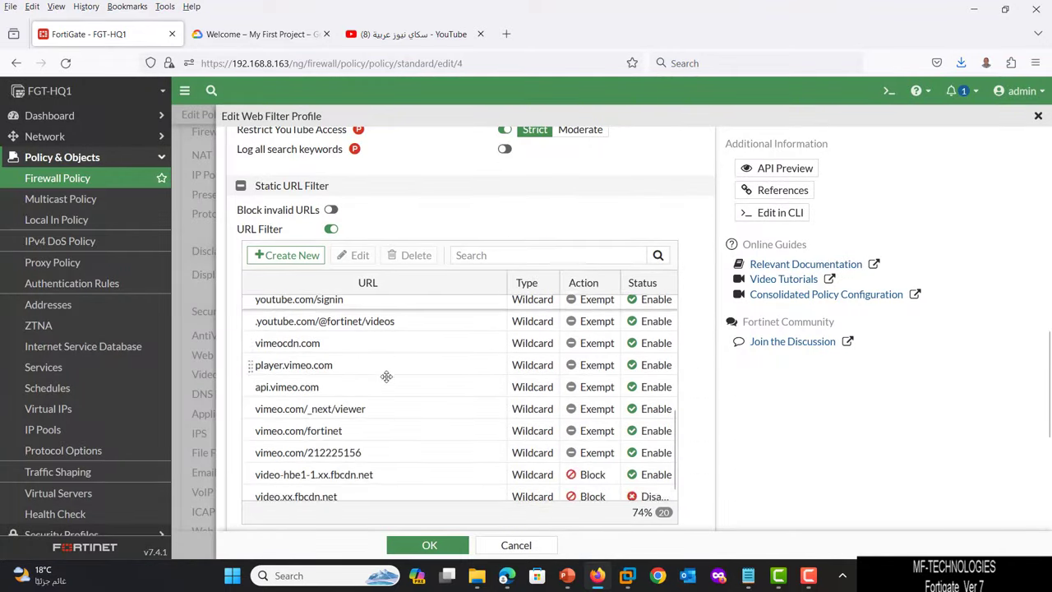
pyautogui.scroll(5, 387, 377)
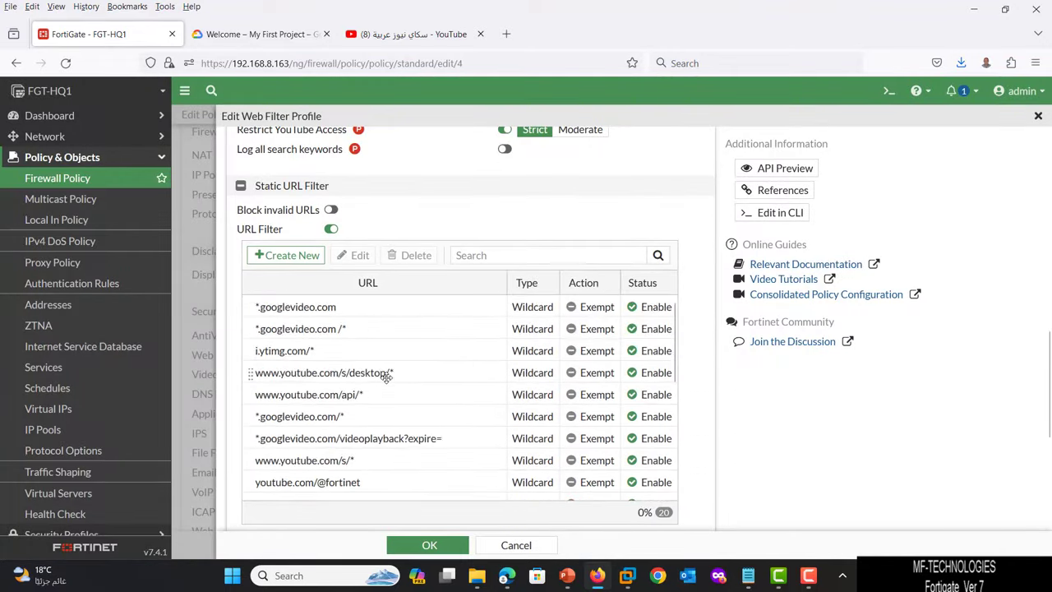
pyautogui.scroll(-5, 335, 337)
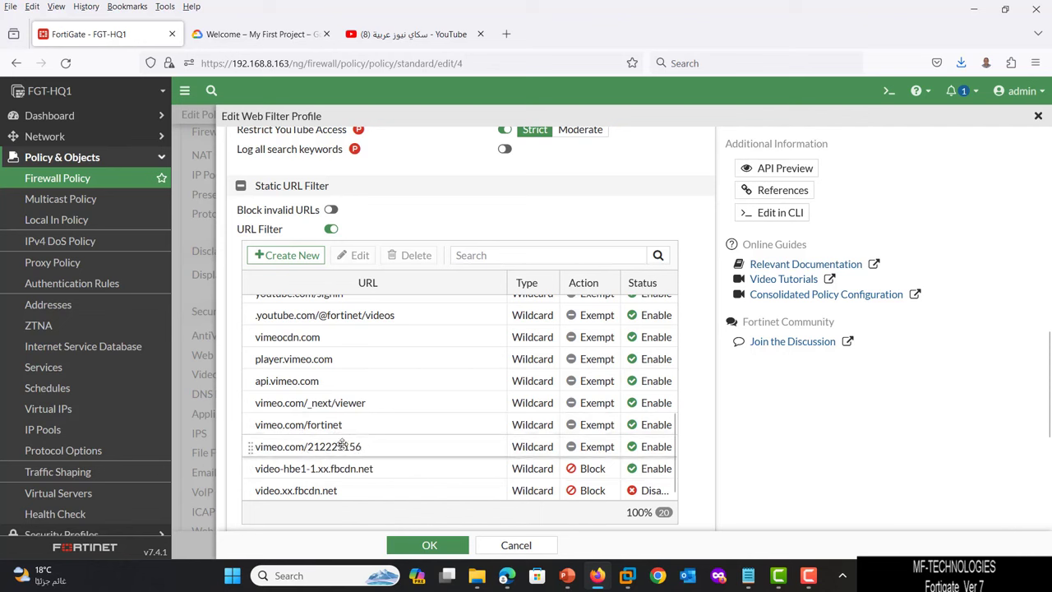
pyautogui.scroll(3, 346, 441)
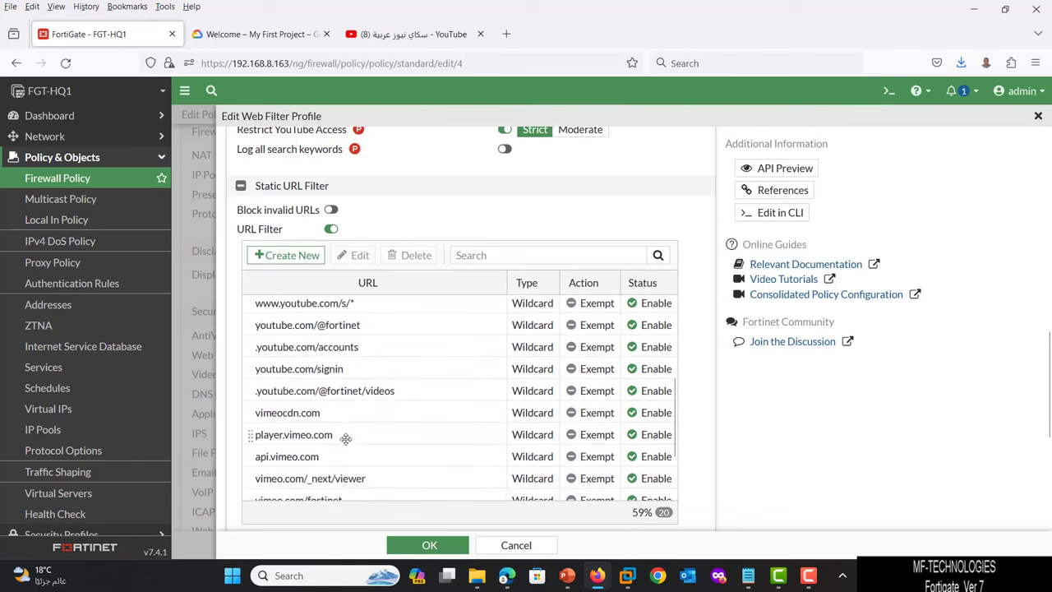
pyautogui.scroll(5, 340, 413)
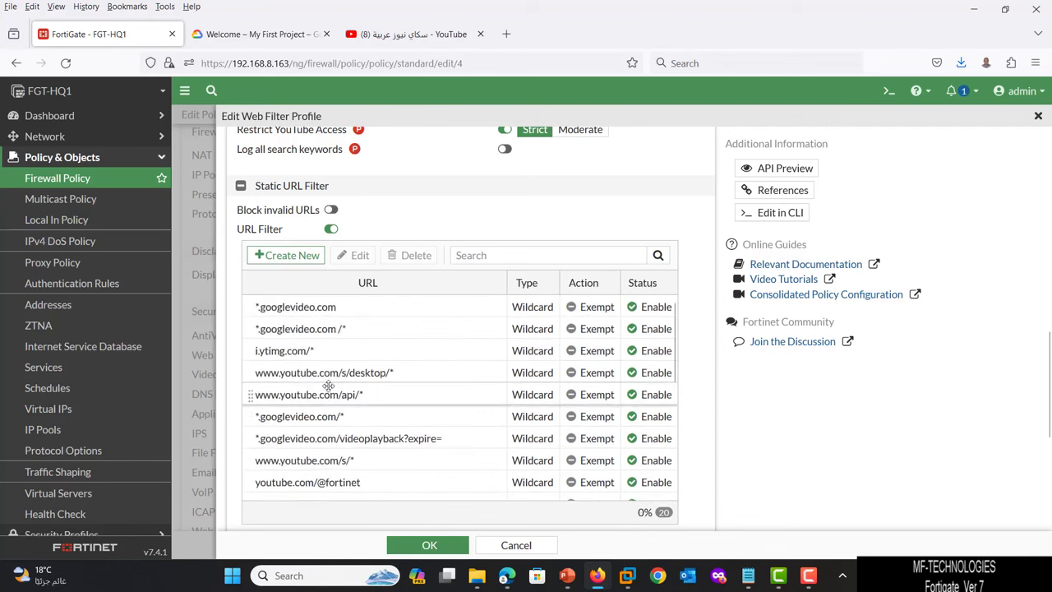
# - Add a Wildcard static URL entry for youtube.com and save the web filter profile
pyautogui.click(286, 255)
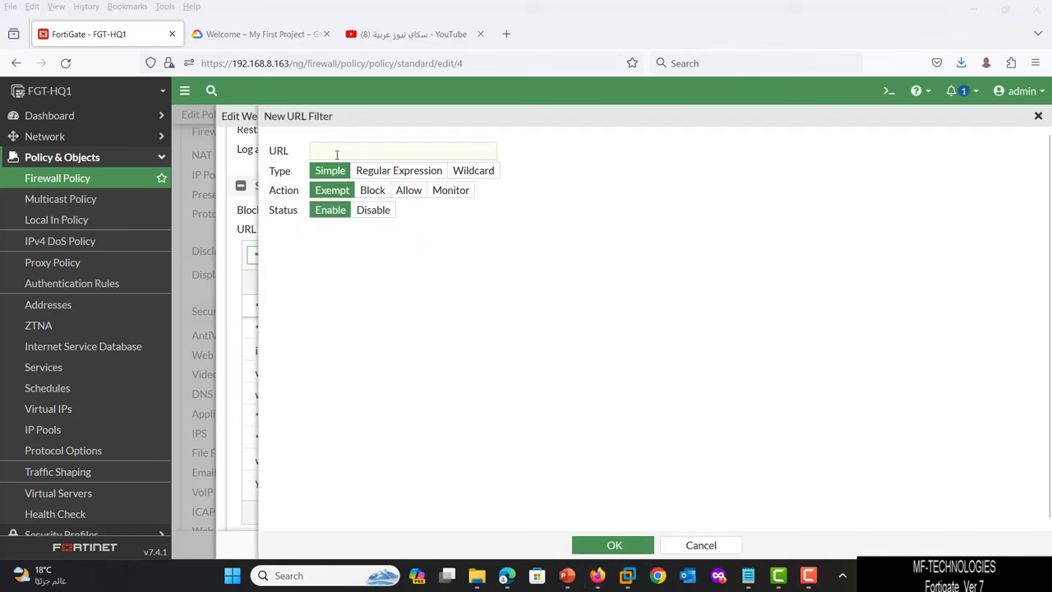
pyautogui.click(336, 154)
pyautogui.write('youtu')
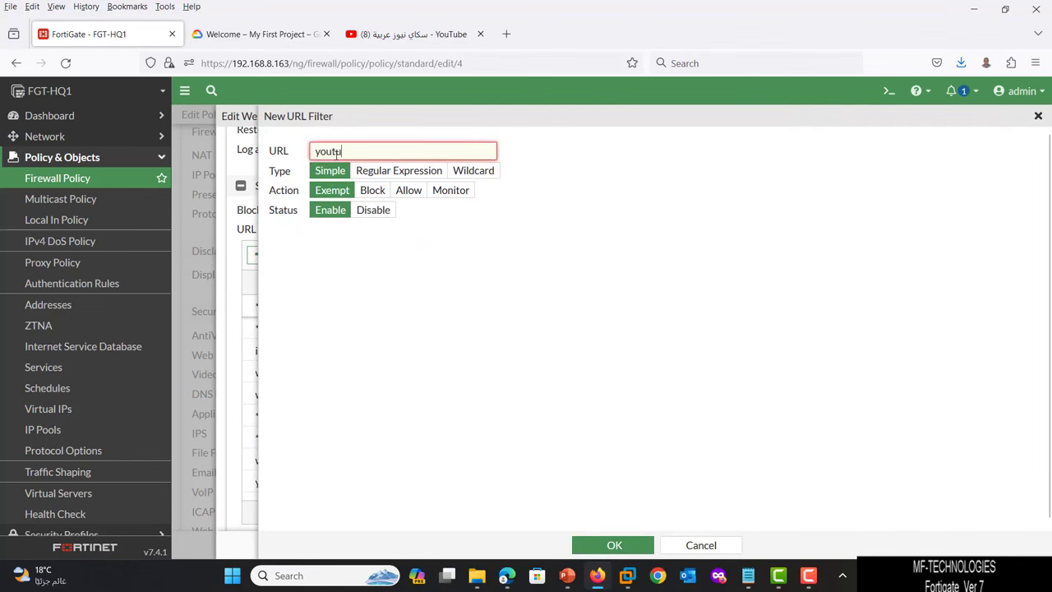
pyautogui.write('be.com')
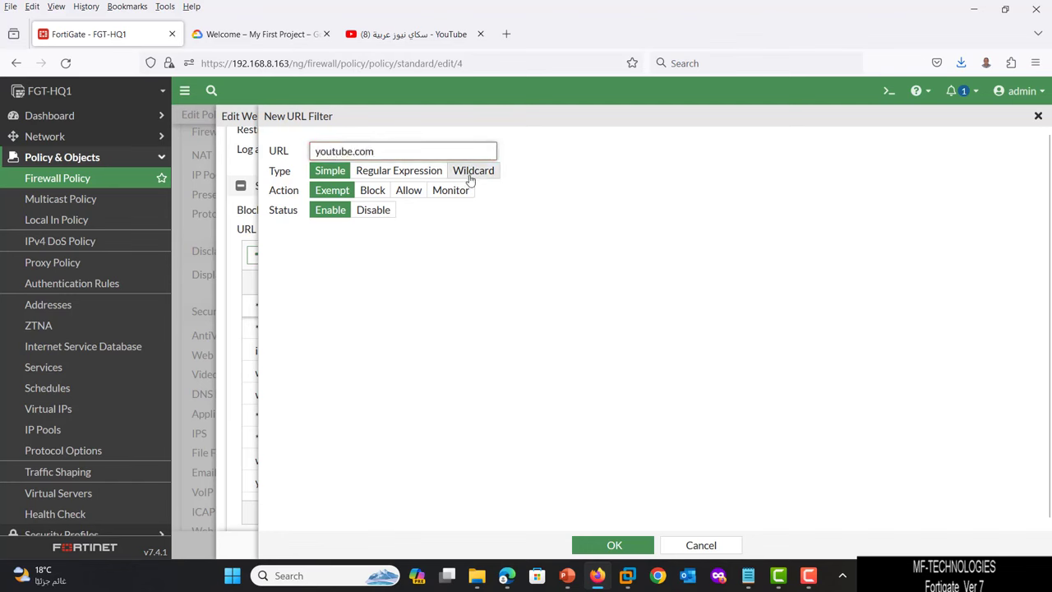
pyautogui.click(473, 170)
pyautogui.click(614, 545)
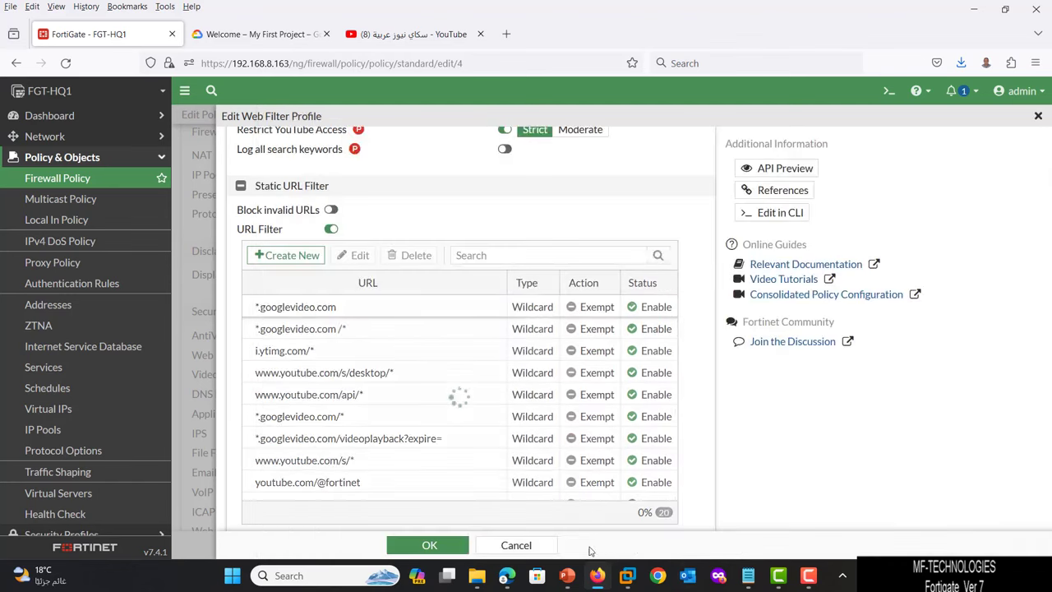
pyautogui.click(454, 545)
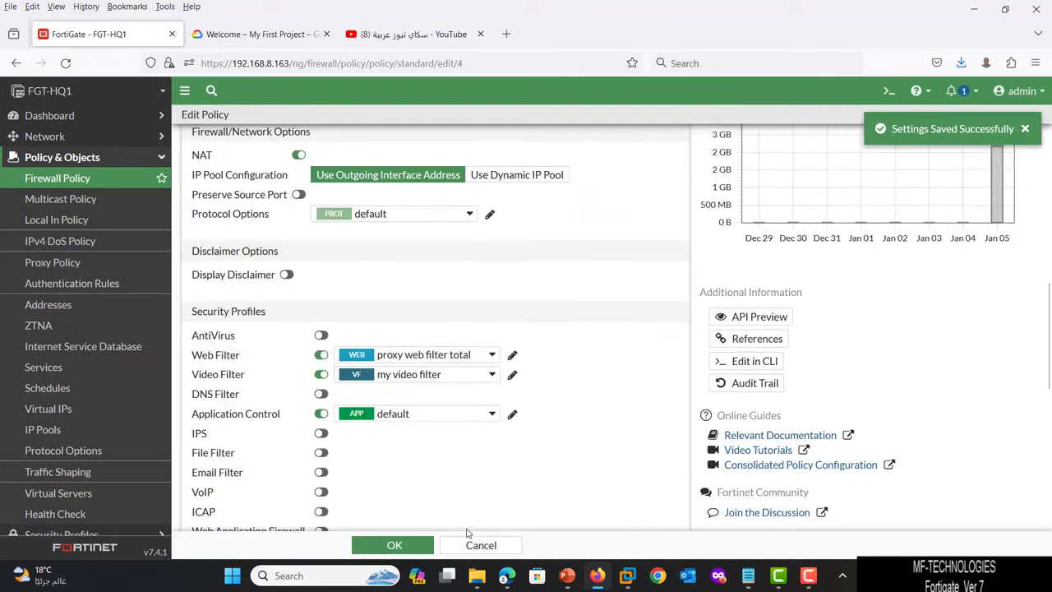
# - Turn off Video Filter, save policy 4 with change summary 'xc', accept the SSL warning, and return to the HR VM
pyautogui.click(320, 374)
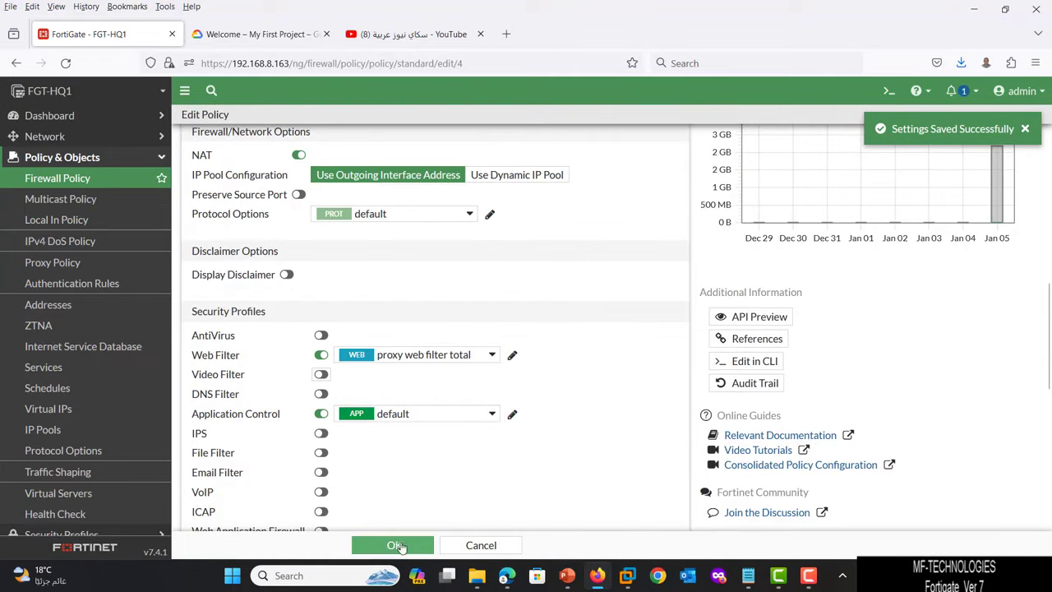
pyautogui.click(403, 546)
pyautogui.click(435, 233)
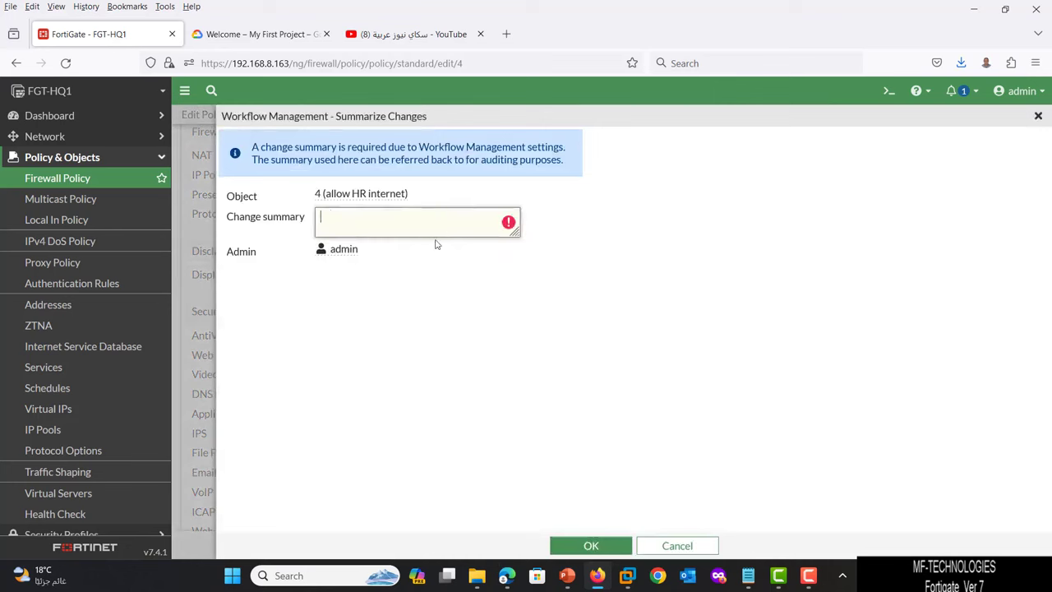
pyautogui.write('xc')
pyautogui.click(588, 546)
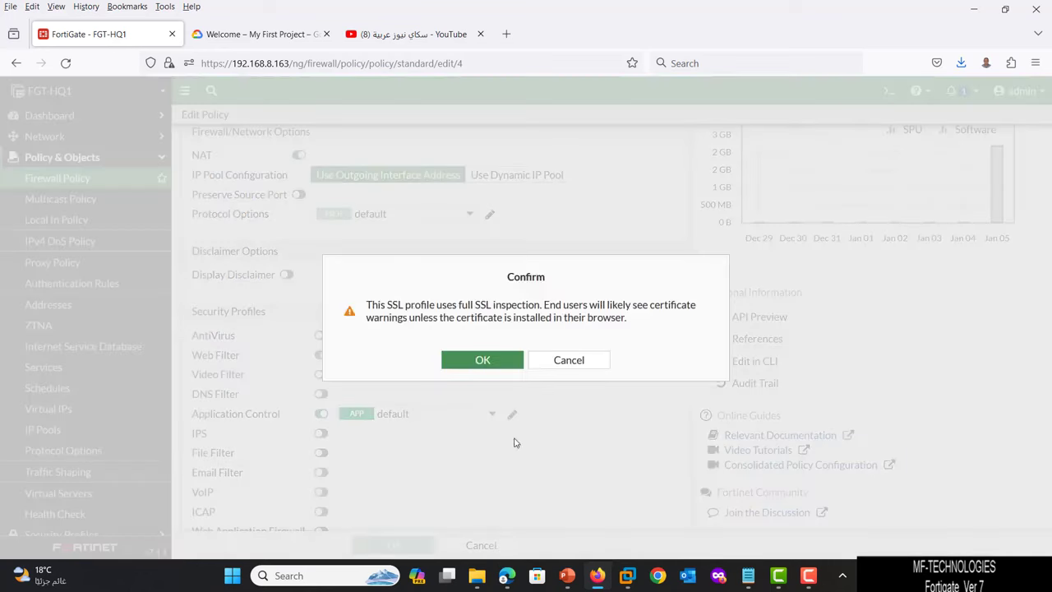
pyautogui.click(495, 362)
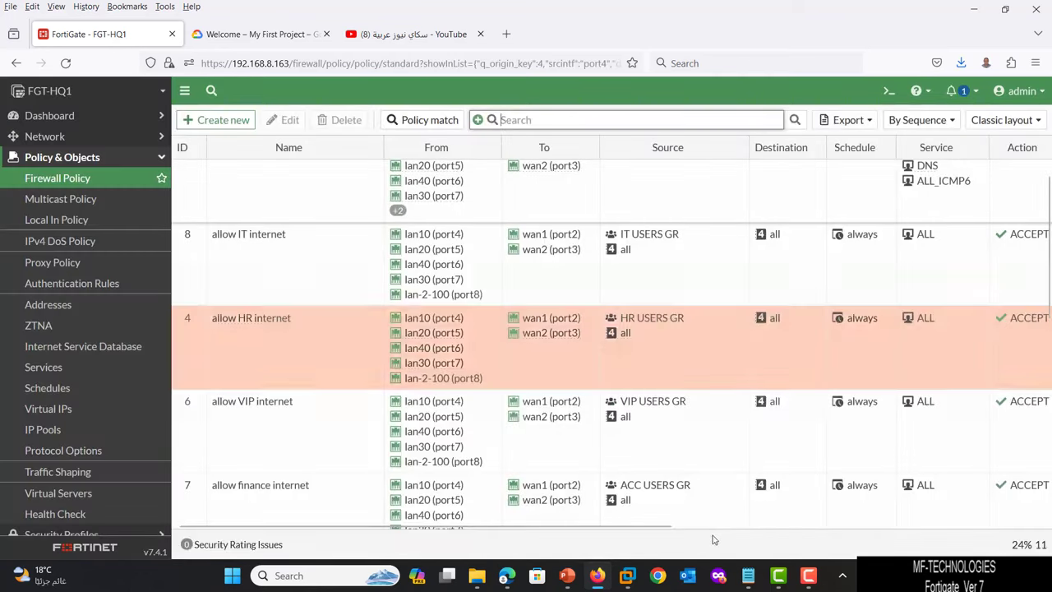
pyautogui.click(627, 576)
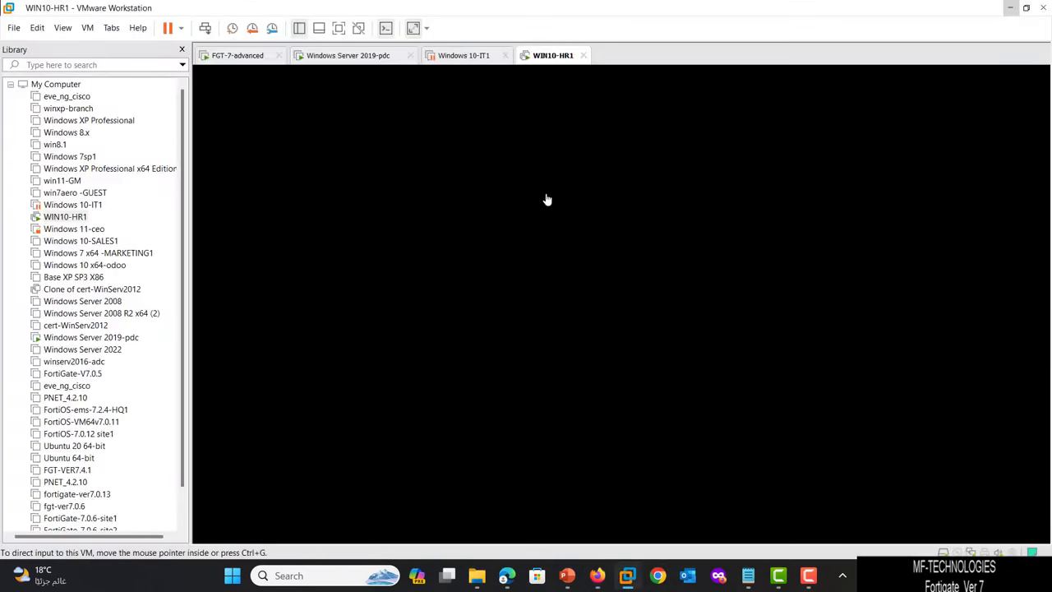
pyautogui.click(547, 200)
# - Sign in to the HR VM with the account password and clear Firefox's cookies and cached content
pyautogui.click(546, 200)
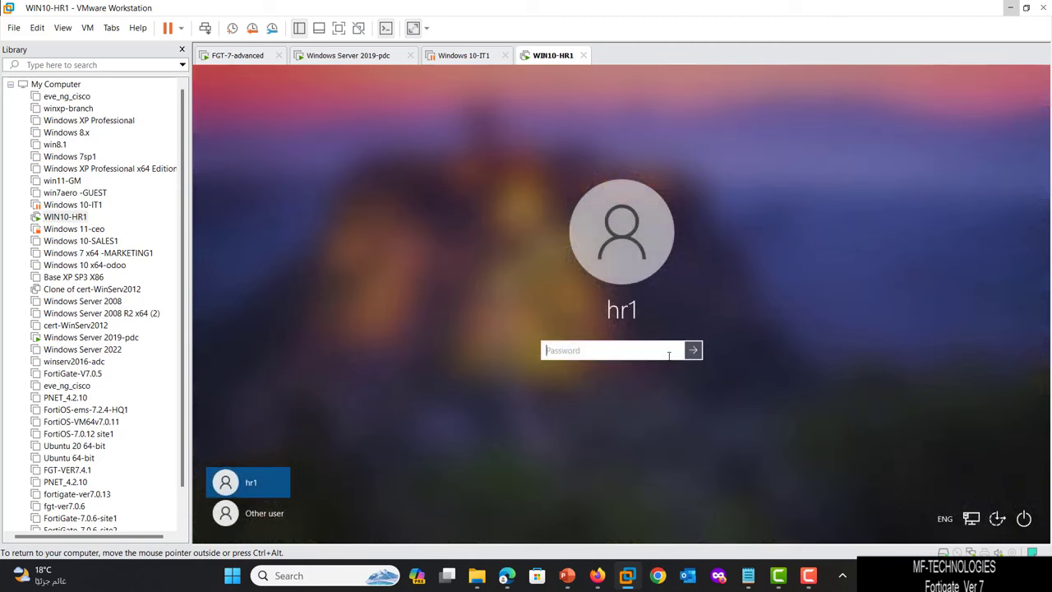
pyautogui.write('P')
pyautogui.press('Return')
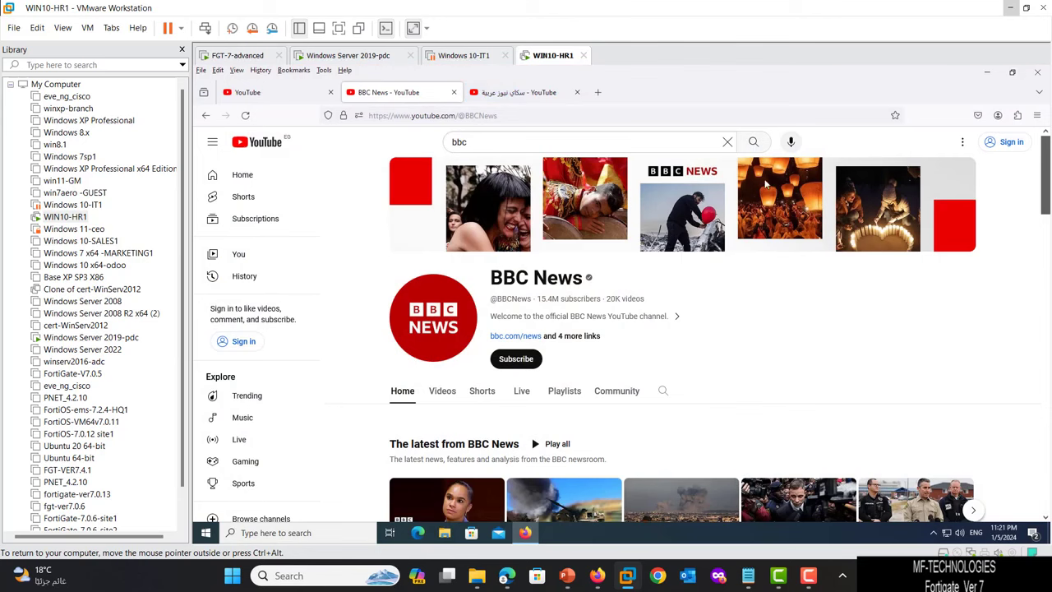
pyautogui.click(1037, 115)
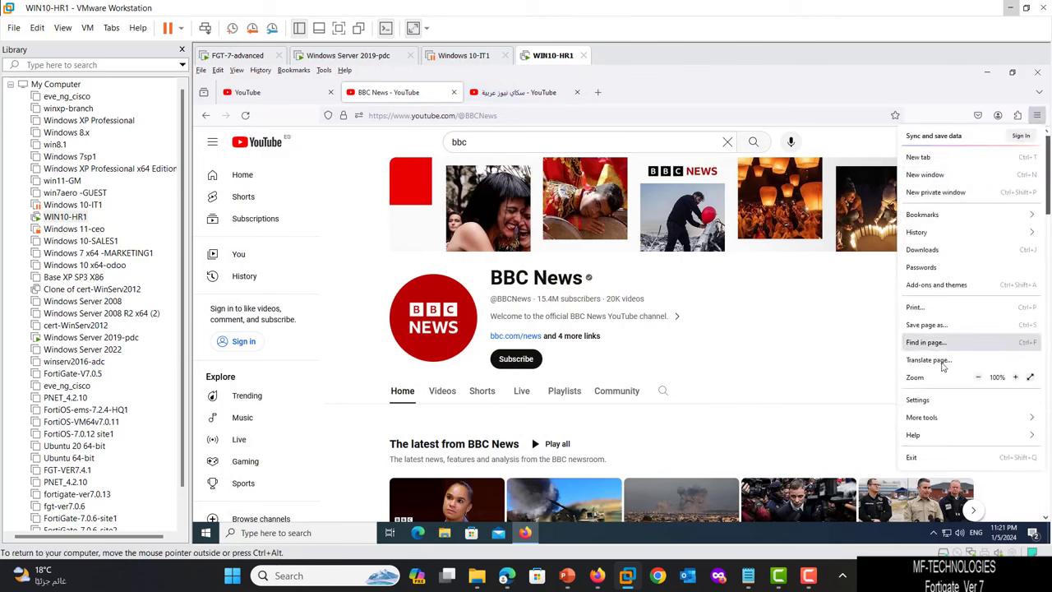
pyautogui.click(943, 401)
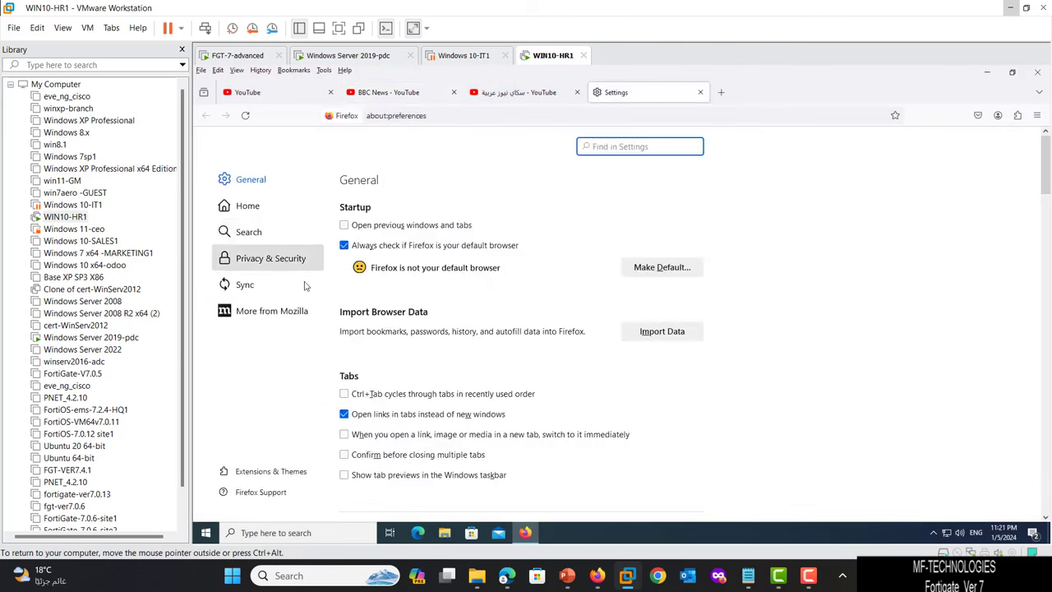
pyautogui.click(271, 258)
pyautogui.scroll(-3, 768, 345)
pyautogui.scroll(-3, 738, 359)
pyautogui.scroll(1, 657, 427)
pyautogui.click(670, 363)
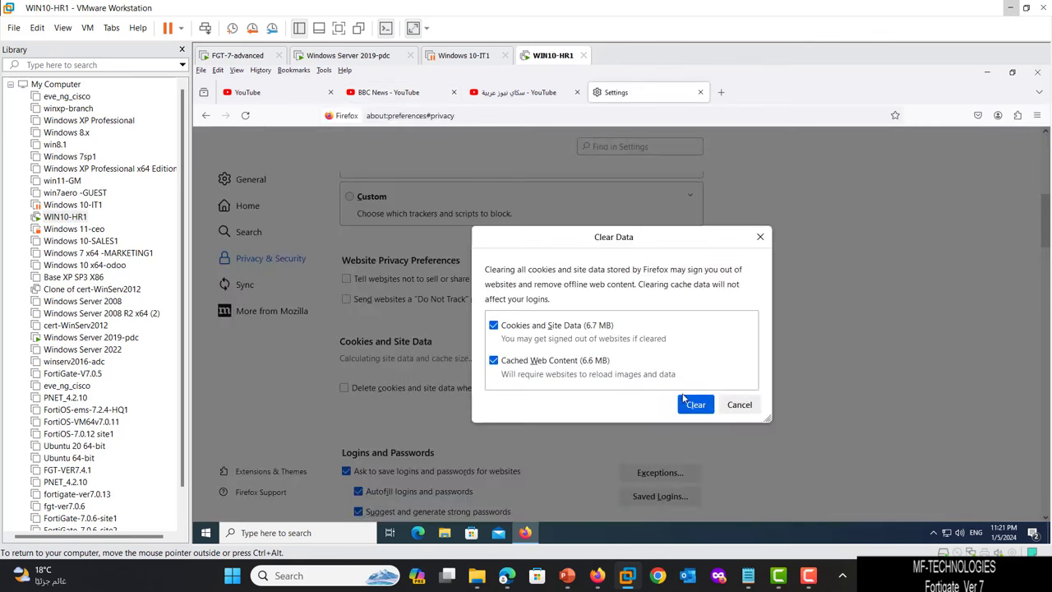
pyautogui.click(686, 405)
pyautogui.click(708, 310)
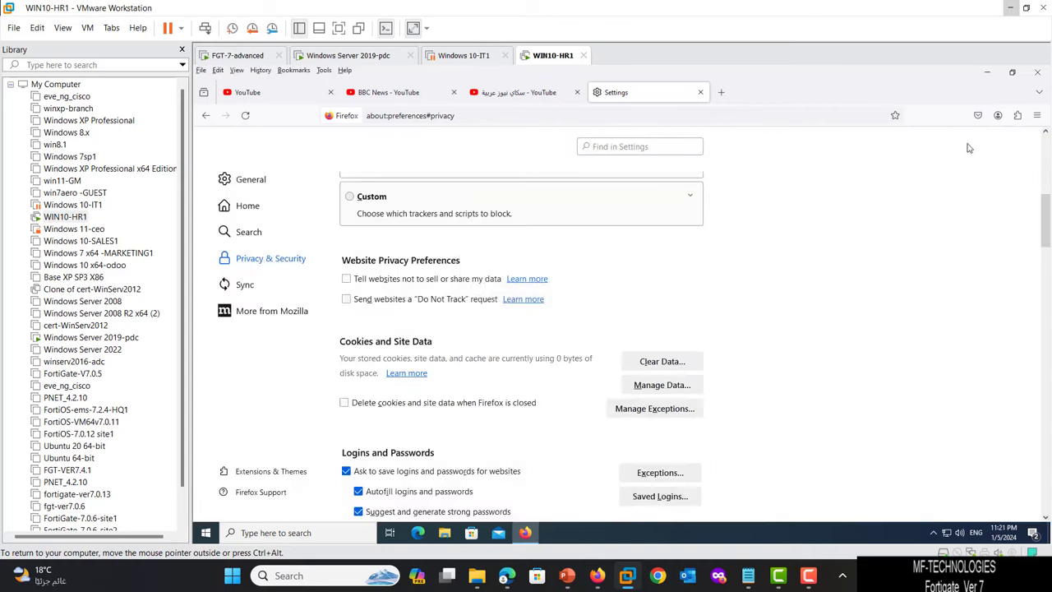
# - Restart Firefox, decline the default-browser prompt, and load YouTube with a second tab opened
pyautogui.click(1037, 72)
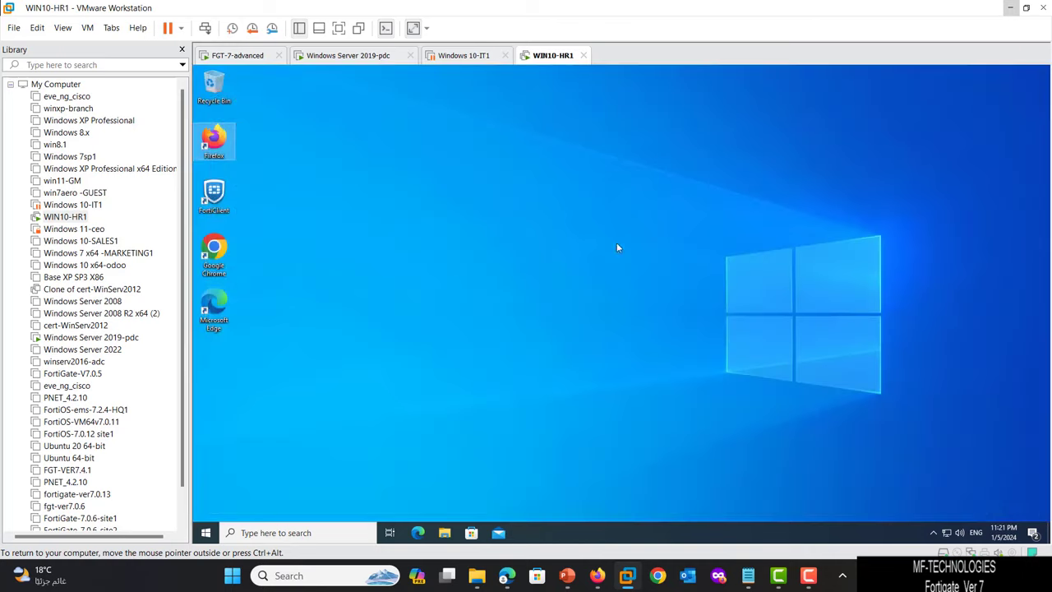
pyautogui.doubleClick(217, 144)
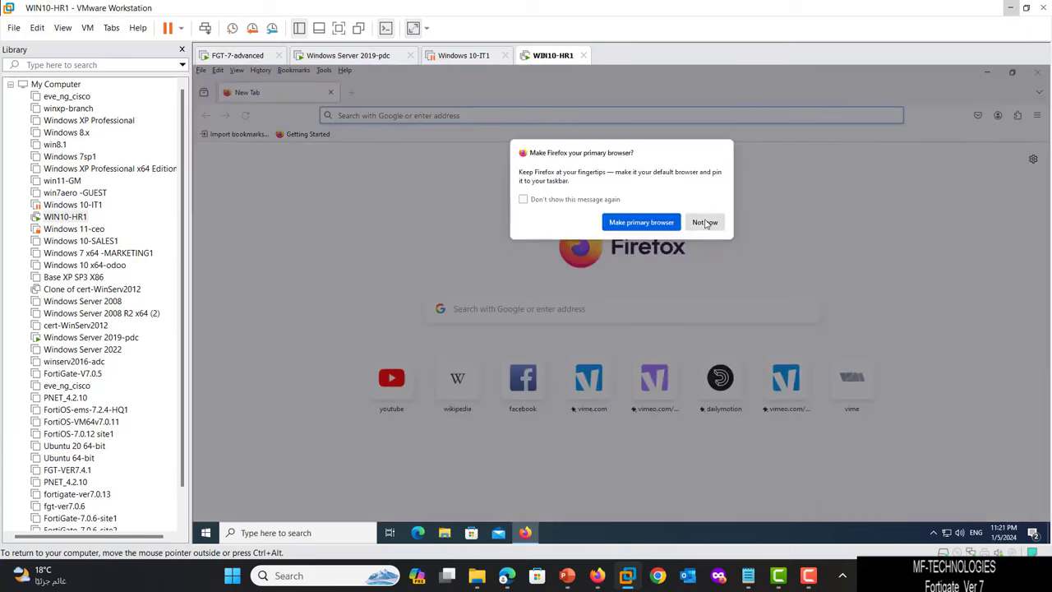
pyautogui.click(704, 220)
pyautogui.click(391, 386)
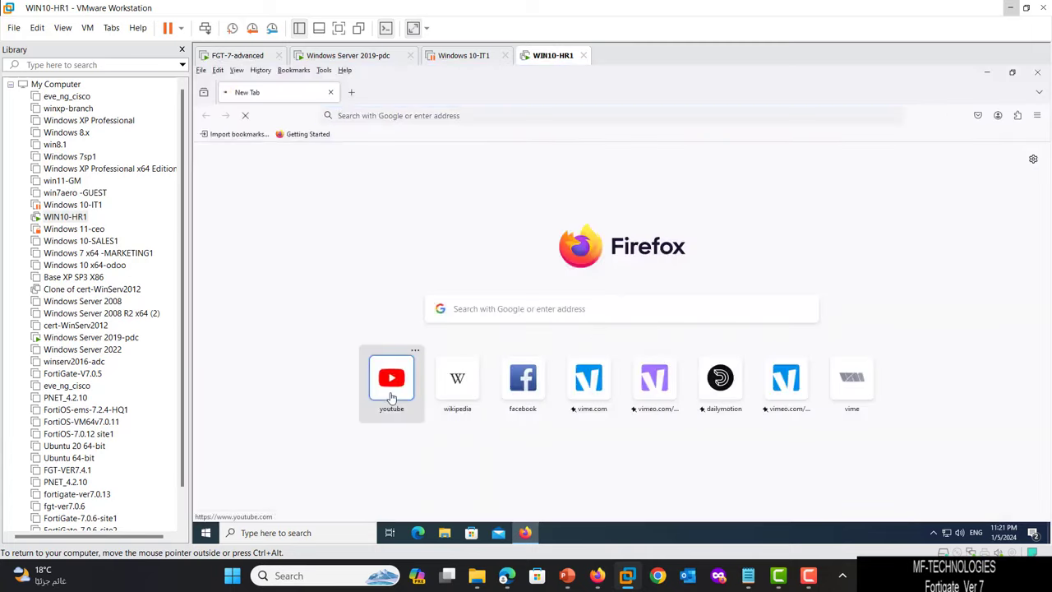
pyautogui.click(350, 92)
# - Load YouTube in the second and third tabs, play the first recommended video, and mute the ad
pyautogui.click(386, 391)
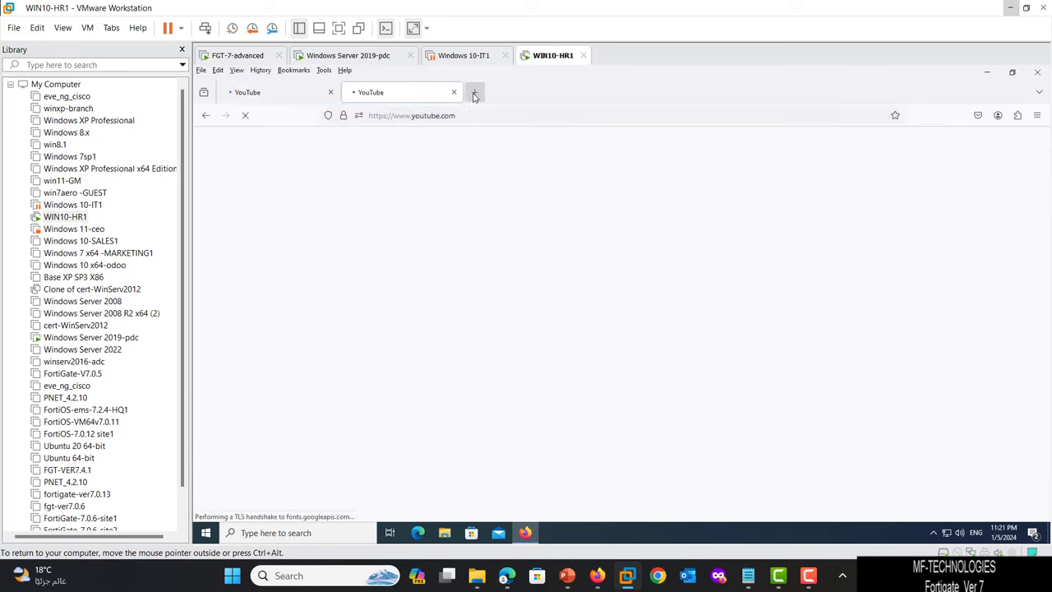
pyautogui.click(474, 92)
pyautogui.click(397, 403)
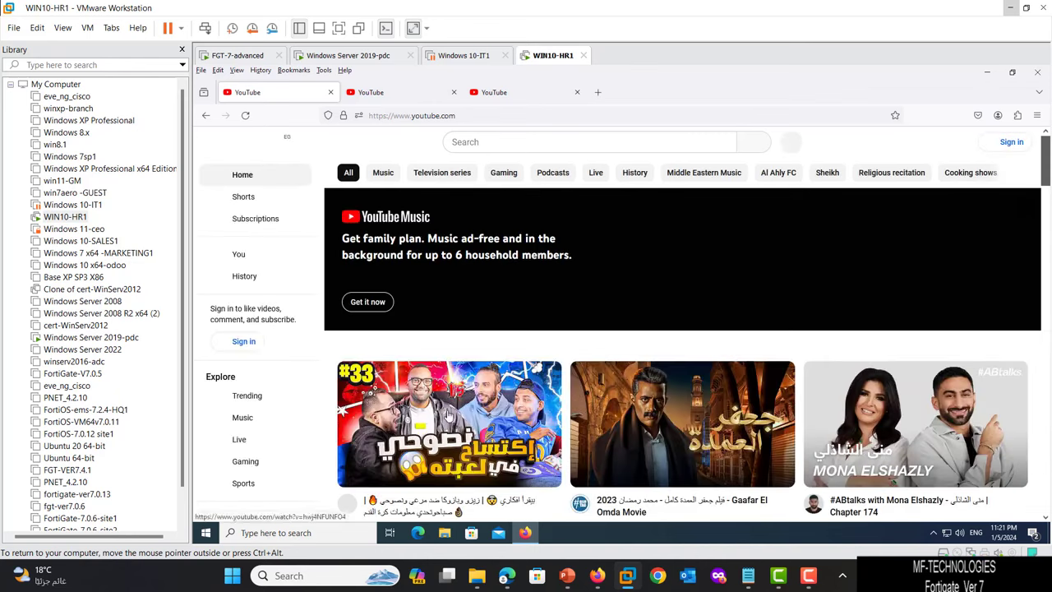
pyautogui.click(448, 415)
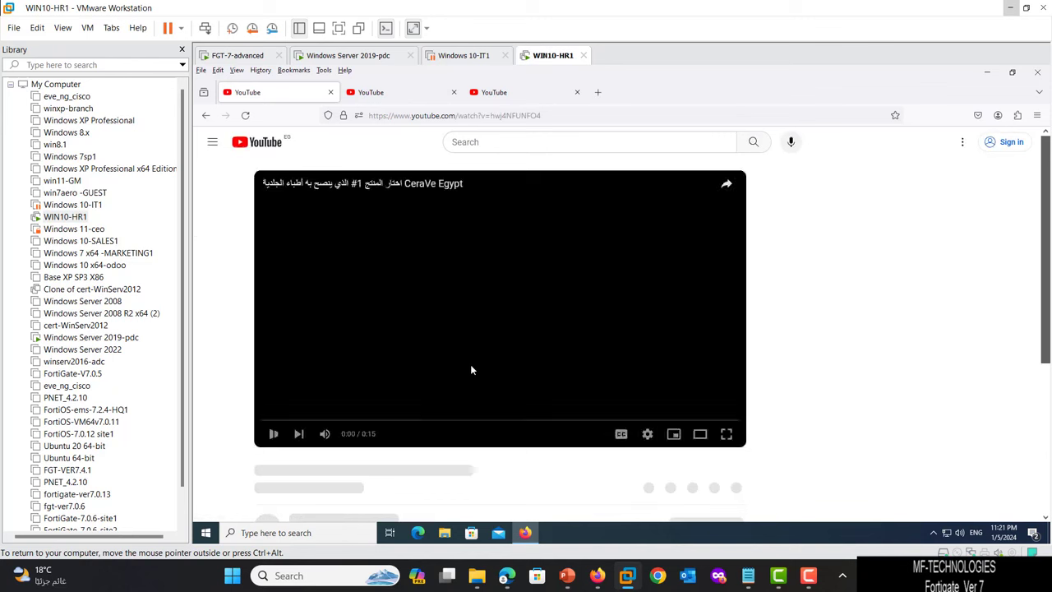
pyautogui.click(324, 433)
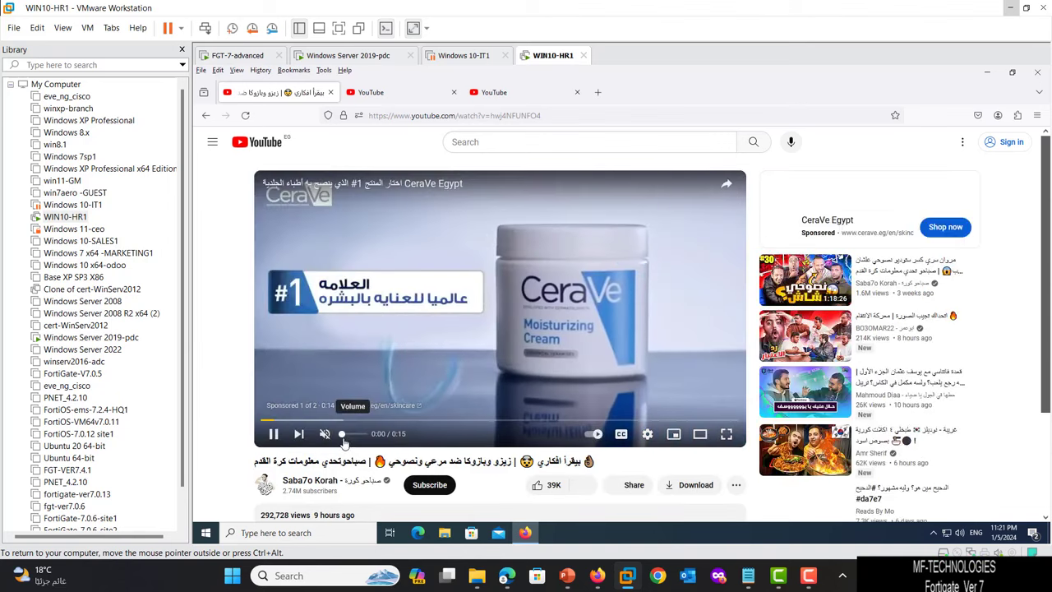
# - Open a video from the second tab's feed, then scroll the YouTube home tab down to Shorts
pyautogui.click(395, 96)
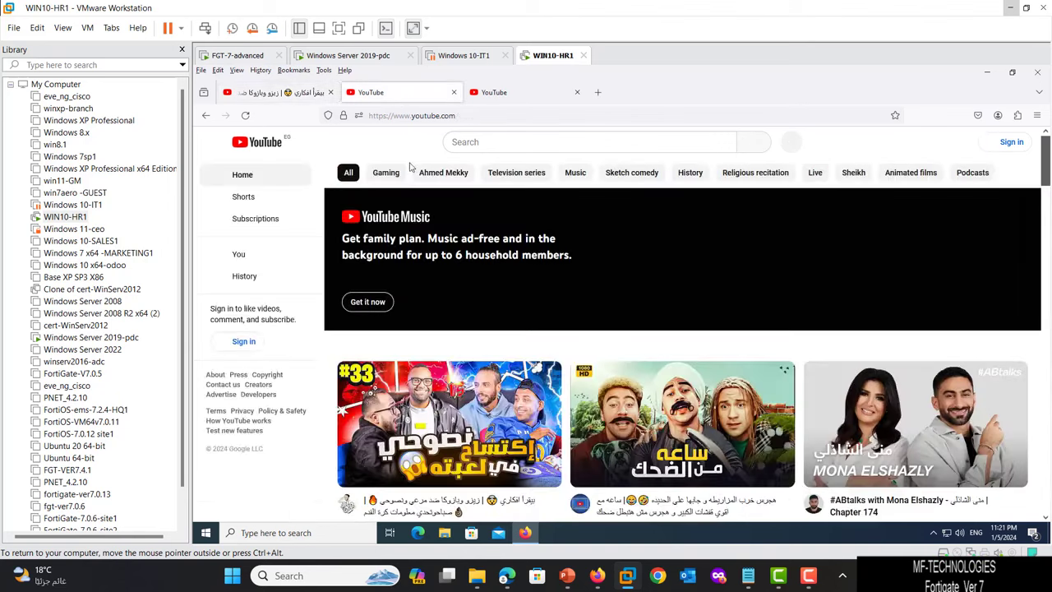
pyautogui.click(435, 361)
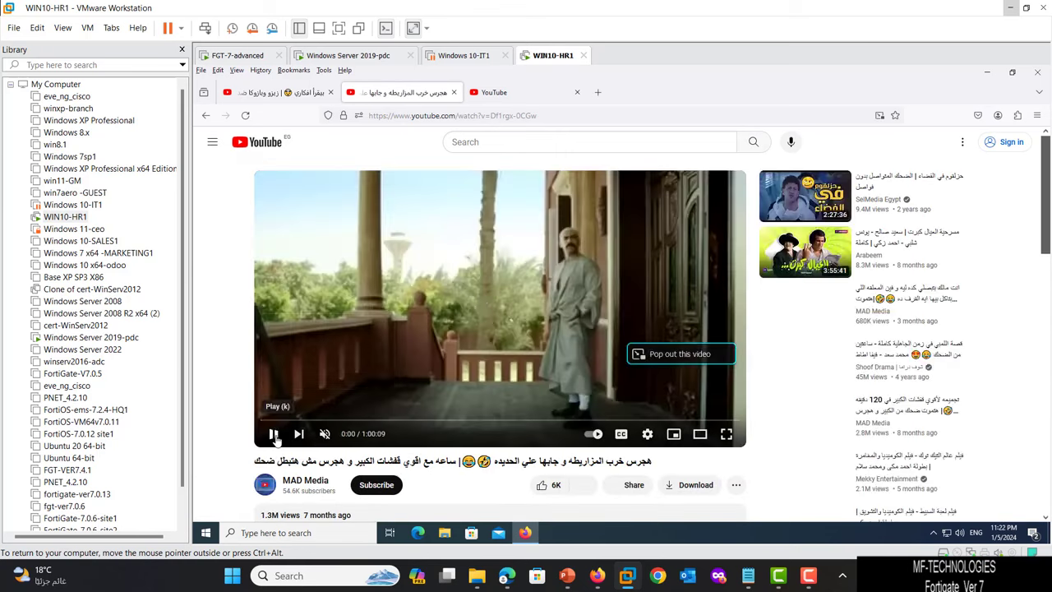
pyautogui.click(500, 92)
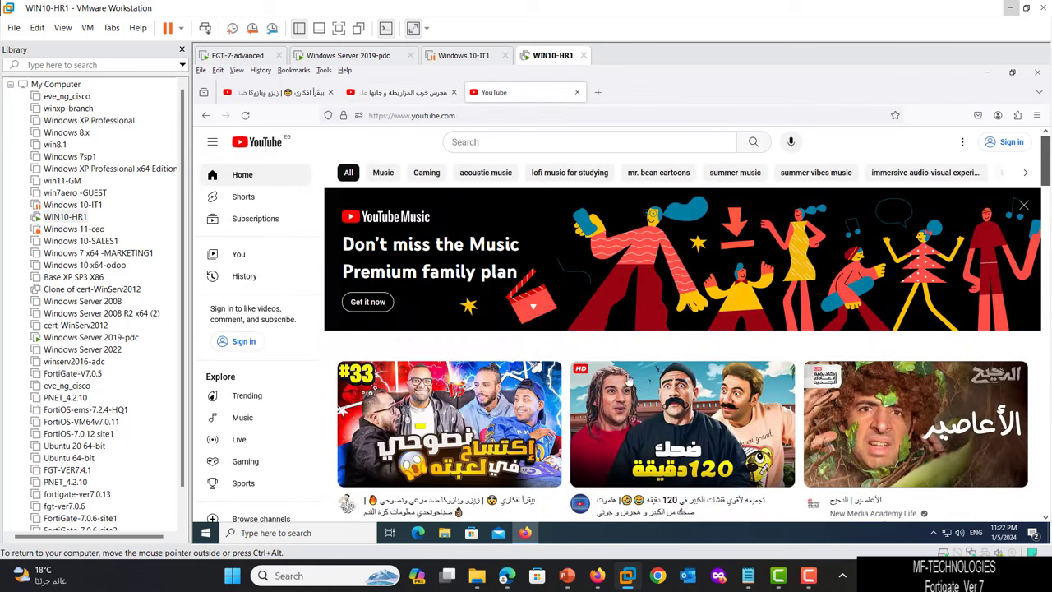
pyautogui.scroll(-1, 847, 354)
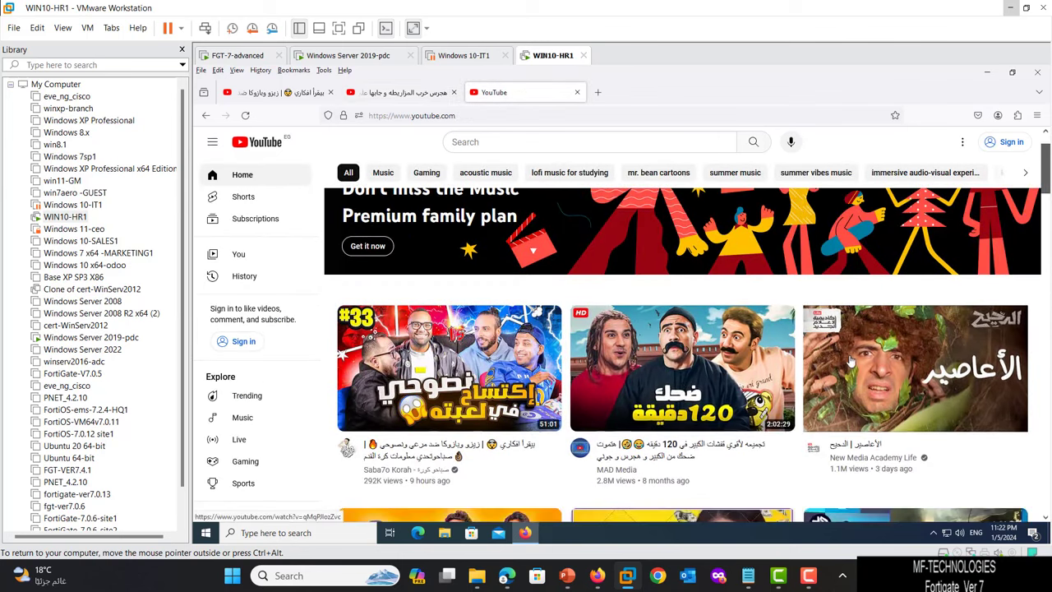
pyautogui.scroll(-3, 846, 362)
pyautogui.scroll(-2, 877, 267)
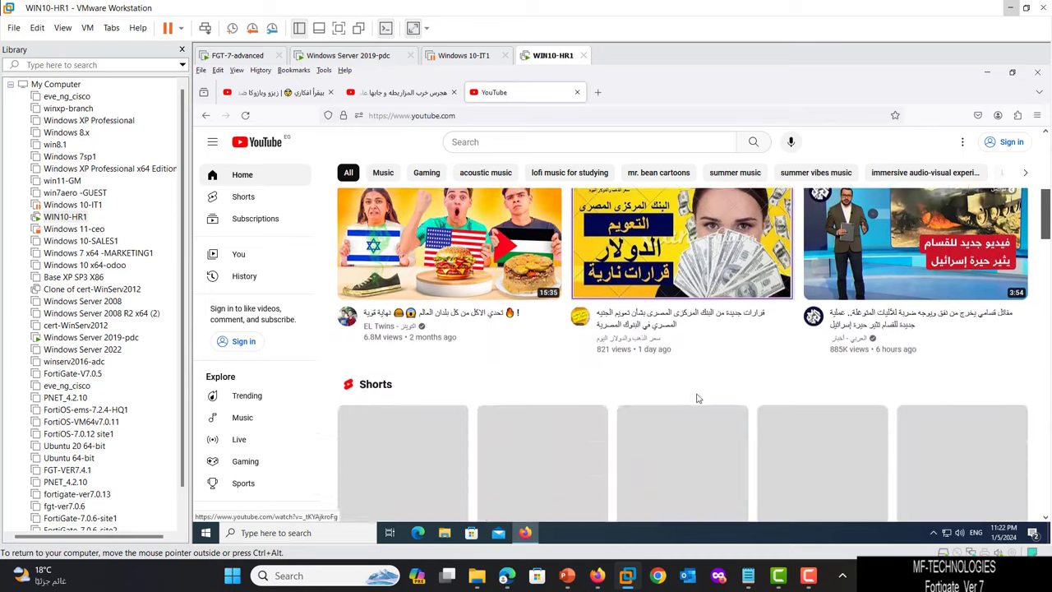
pyautogui.scroll(-3, 664, 378)
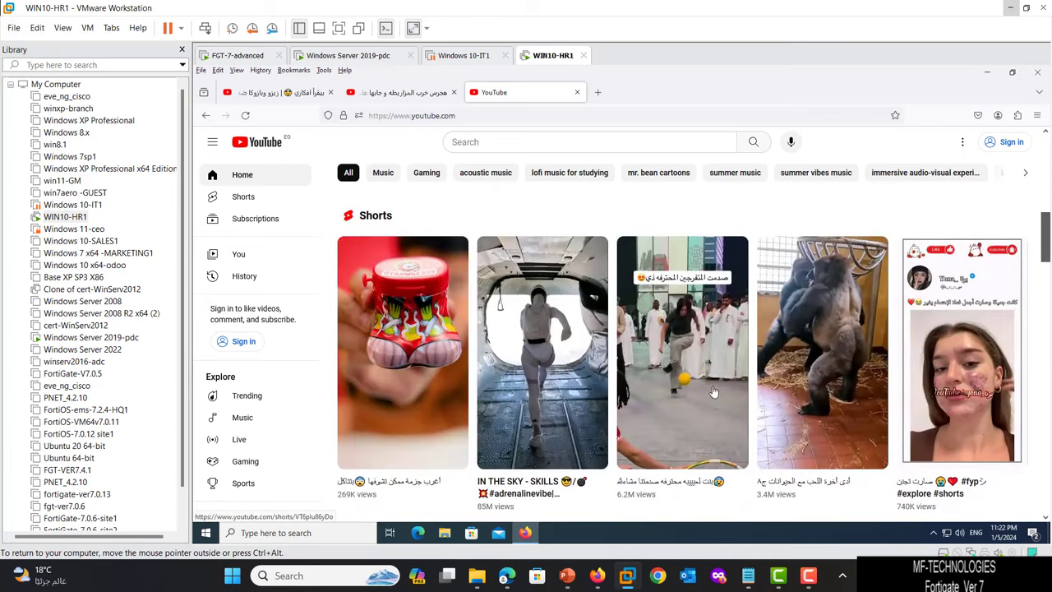
pyautogui.scroll(-1, 664, 378)
pyautogui.scroll(3, 528, 302)
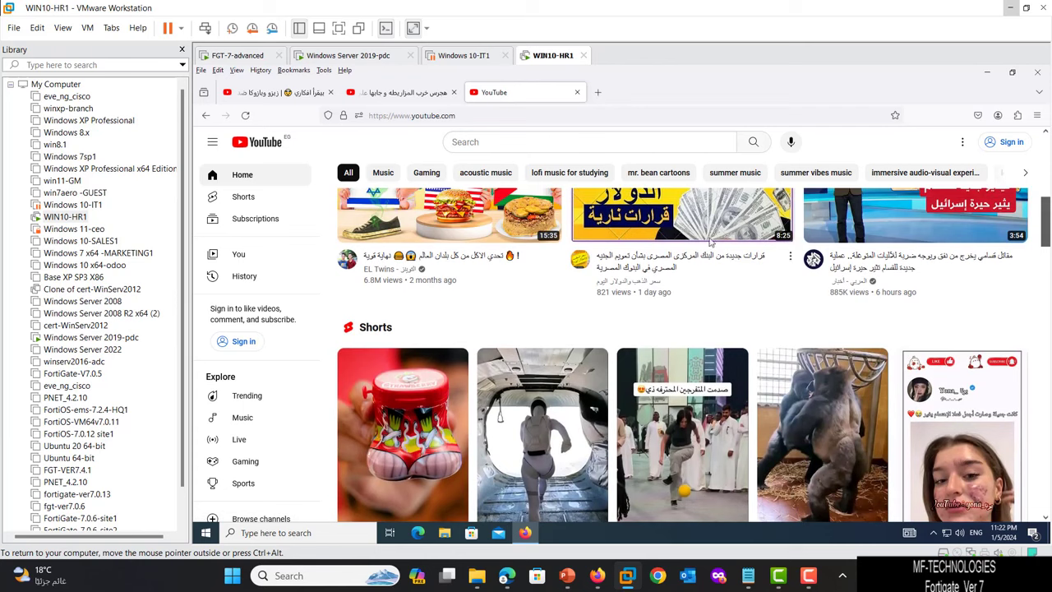
# - Minimize VMware and reopen the 'allow HR internet' policy from the Firewall Policy list
pyautogui.click(1010, 8)
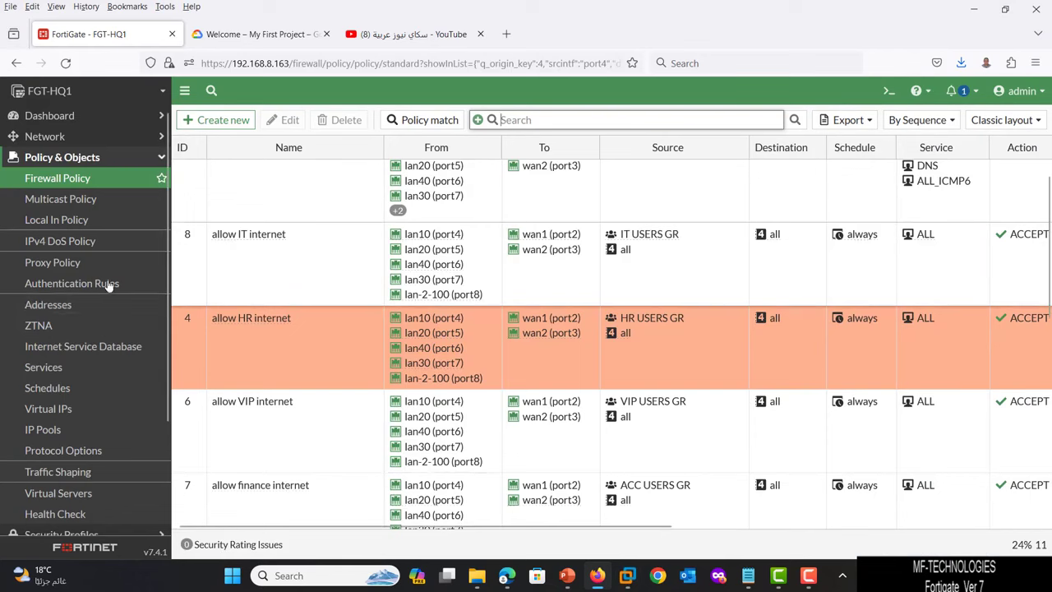
pyautogui.click(77, 178)
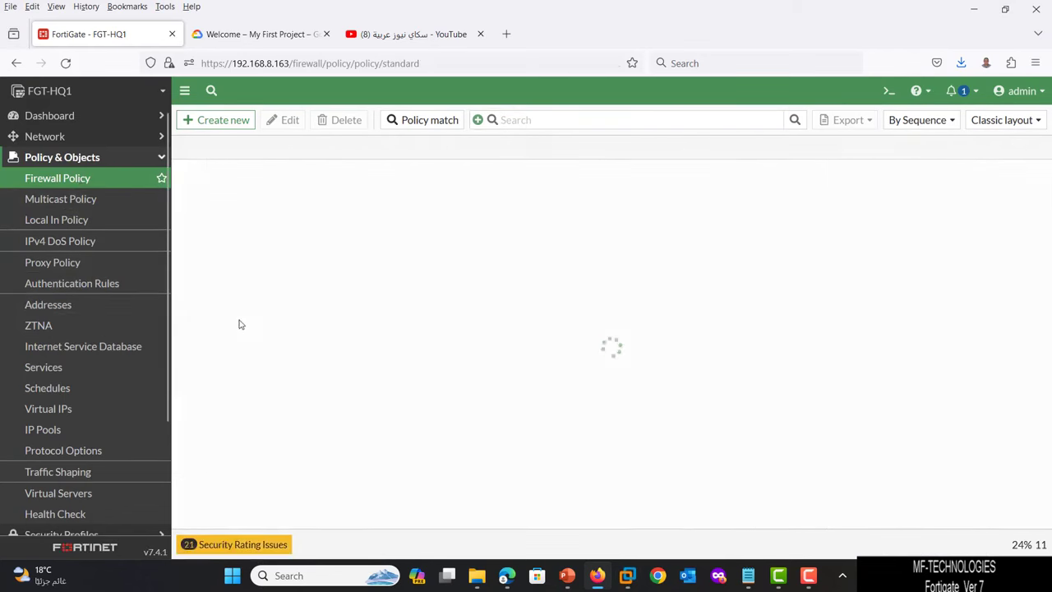
pyautogui.scroll(-4, 369, 340)
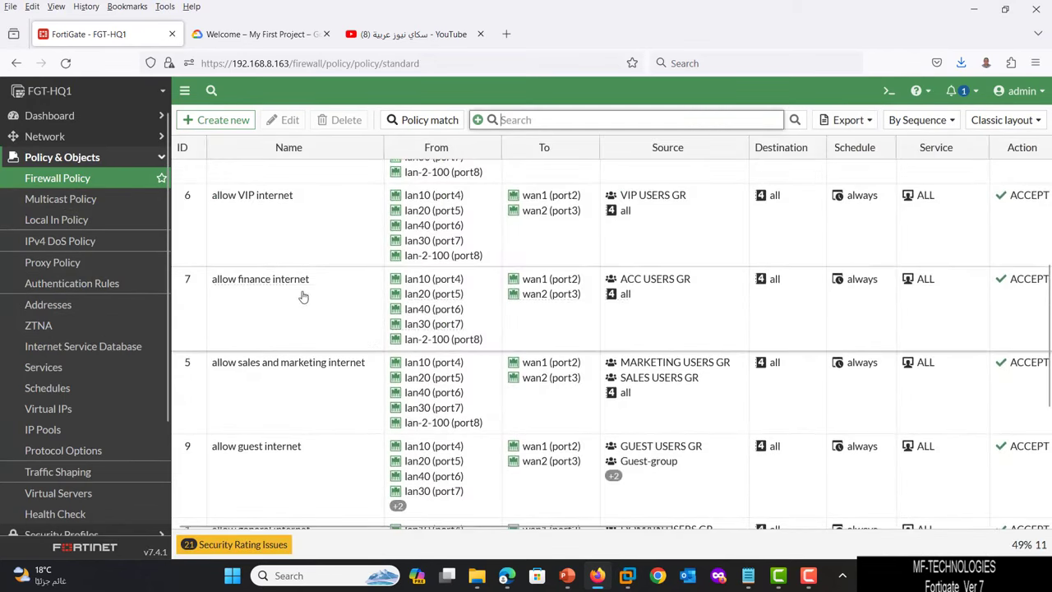
pyautogui.scroll(2, 298, 283)
pyautogui.doubleClick(282, 228)
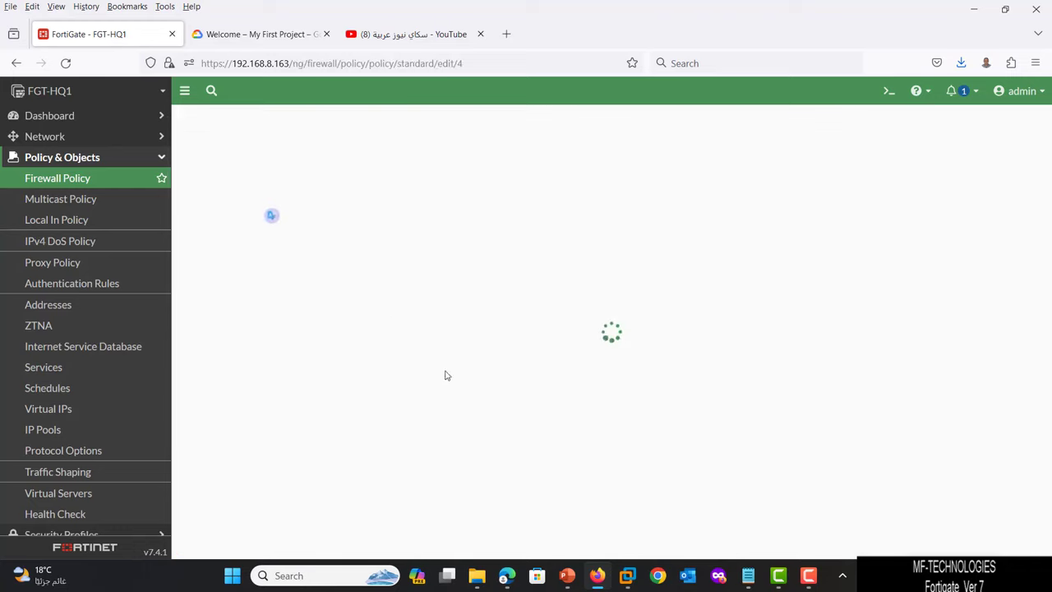
pyautogui.scroll(-5, 526, 386)
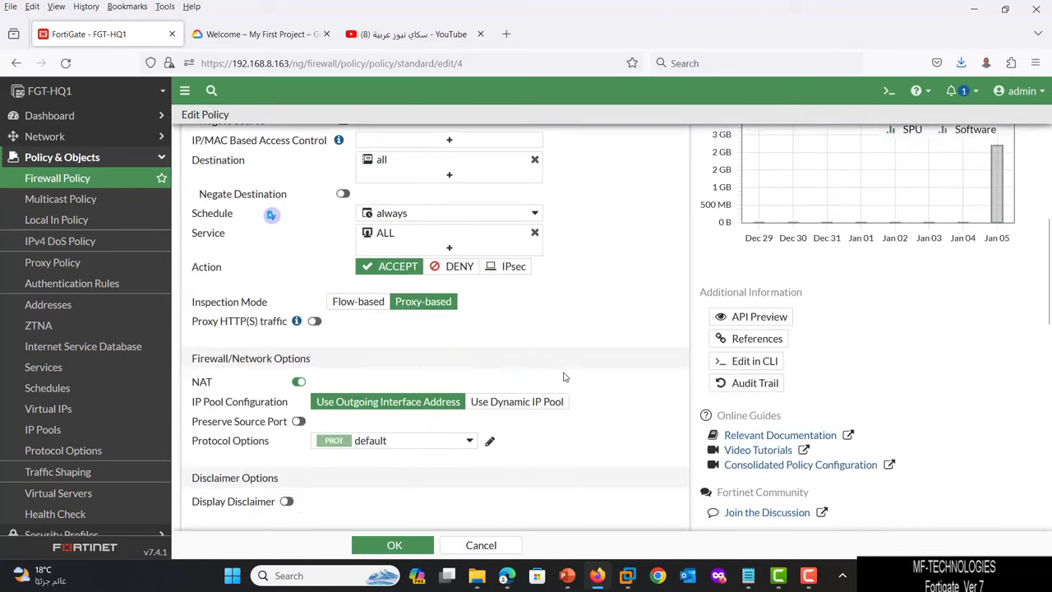
pyautogui.scroll(-3, 419, 403)
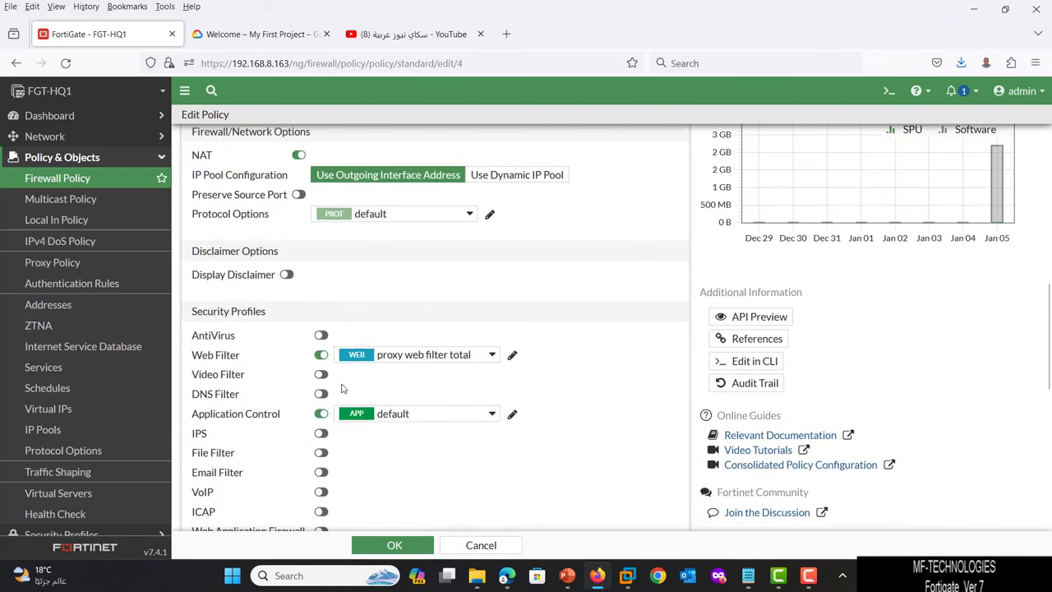
# - Open the policy's 'proxy web filter total' profile and scroll to its Static URL Filter entries
pyautogui.click(512, 357)
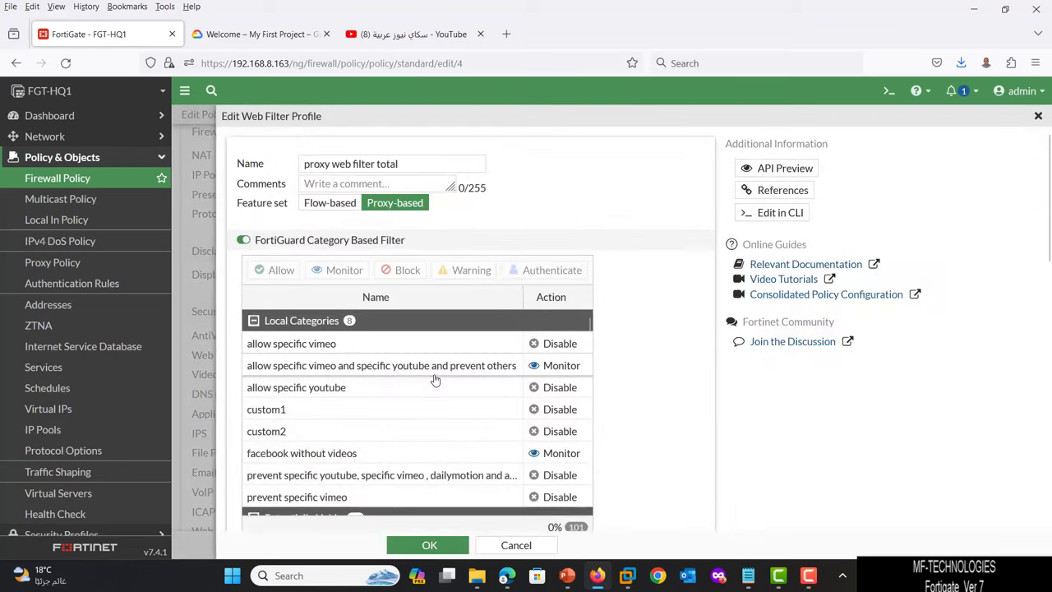
pyautogui.scroll(-5, 354, 410)
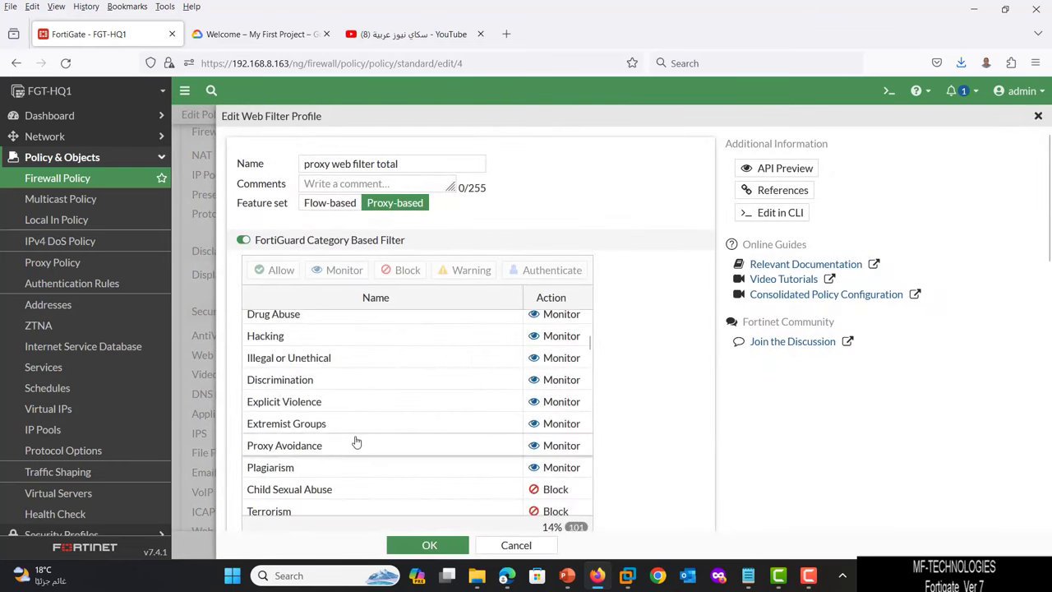
pyautogui.scroll(-5, 657, 351)
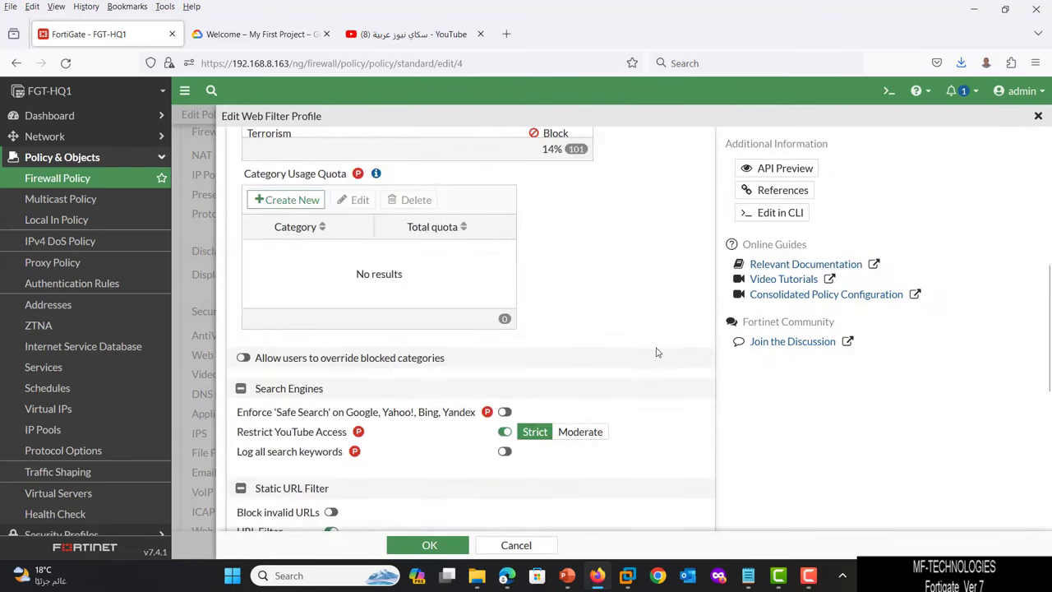
pyautogui.scroll(-5, 501, 433)
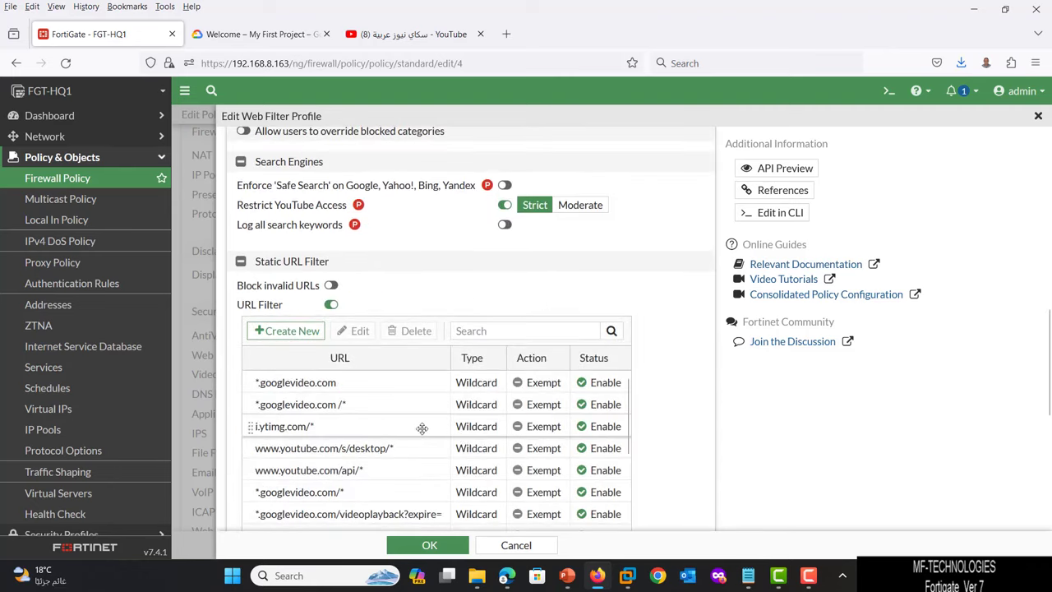
pyautogui.scroll(-2, 422, 428)
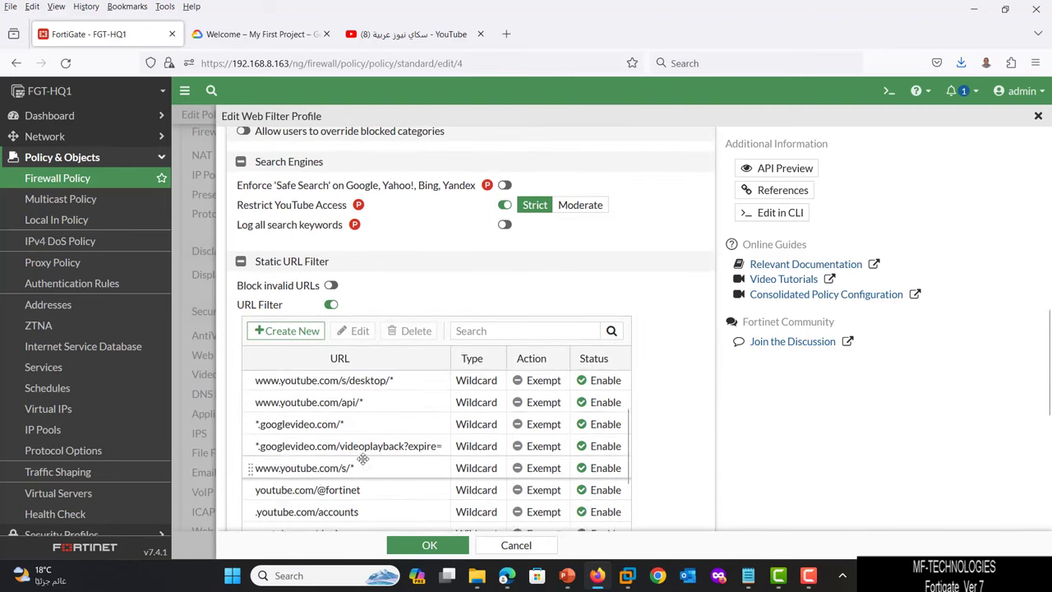
pyautogui.scroll(2, 370, 454)
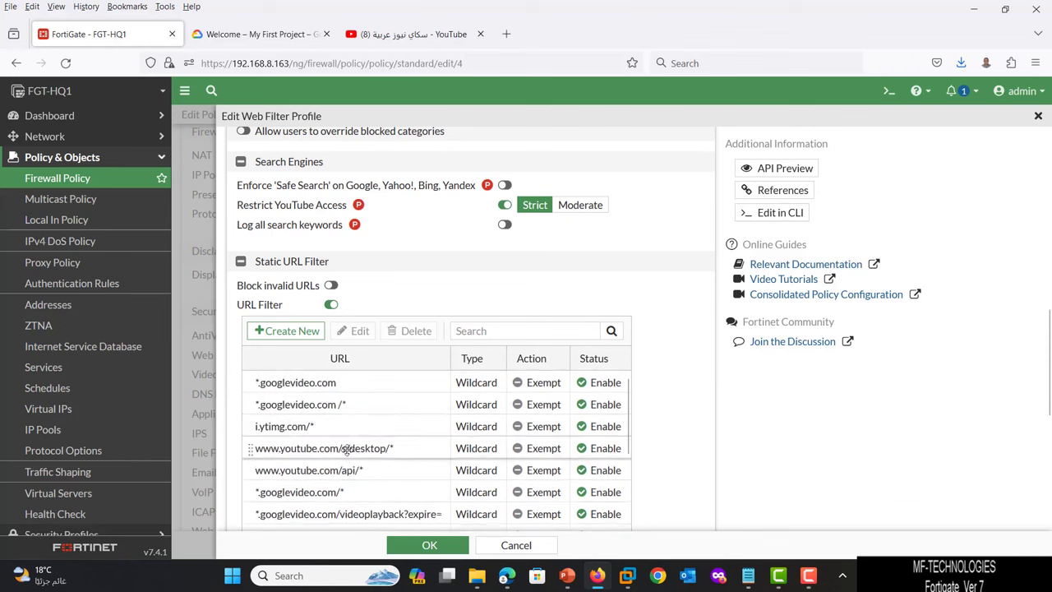
pyautogui.scroll(-2, 370, 461)
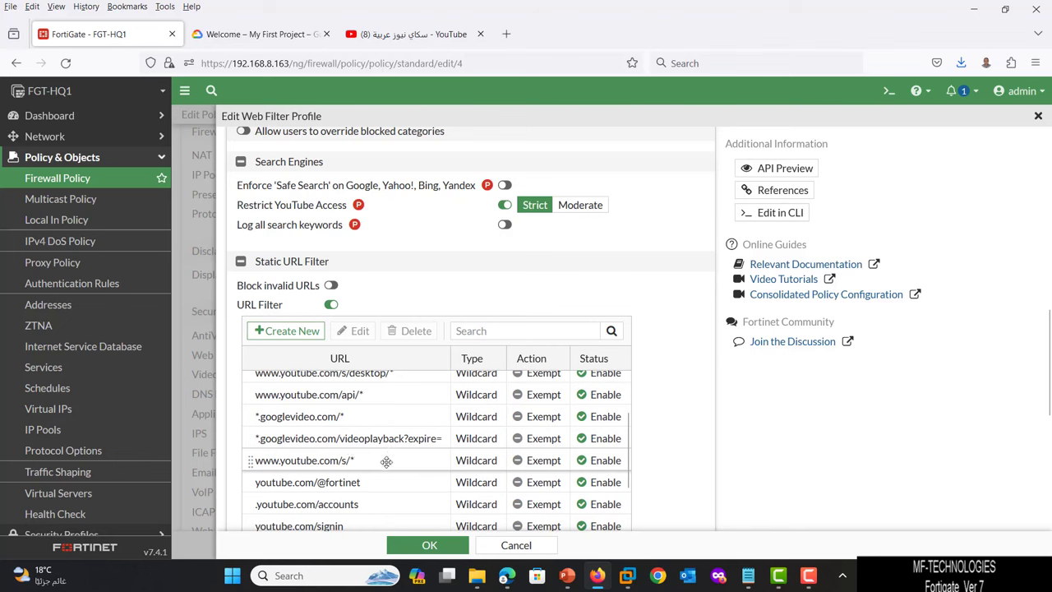
pyautogui.click(366, 482)
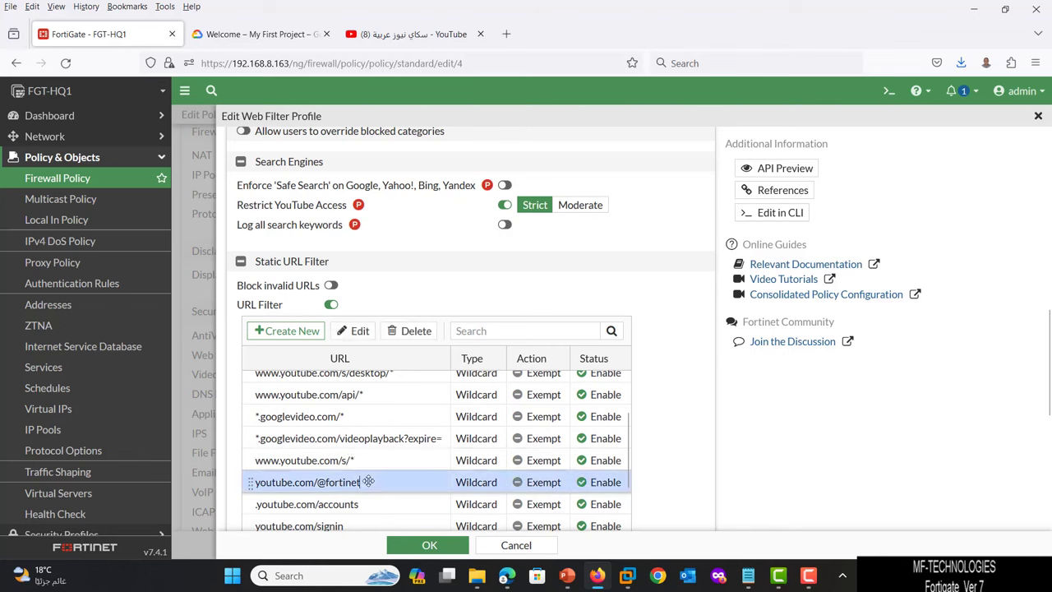
pyautogui.click(416, 332)
pyautogui.click(481, 353)
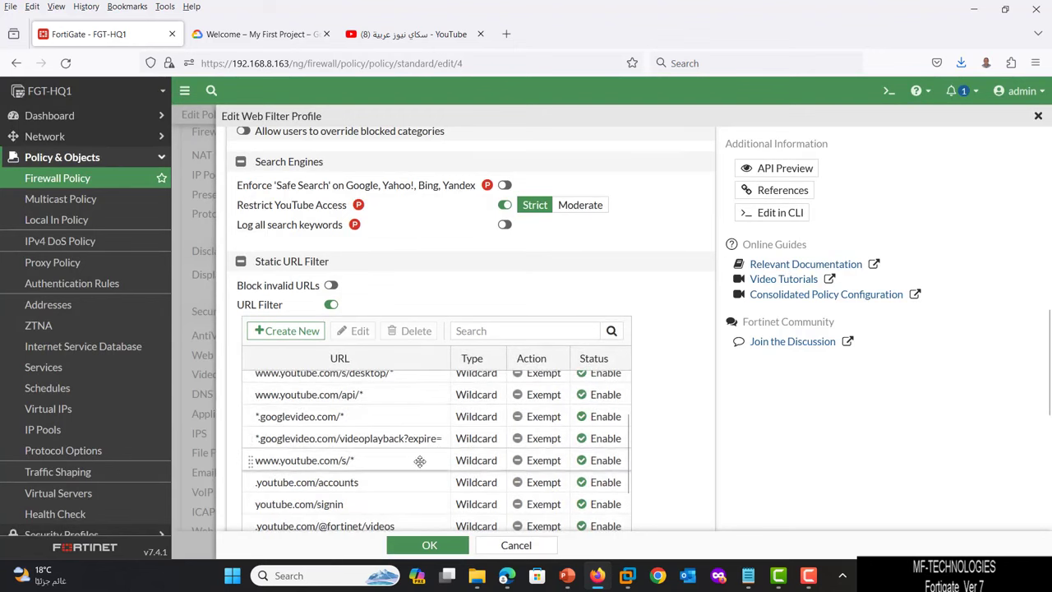
# - Search the URL Filter list for youtube.com to show only the remaining YouTube entries
pyautogui.scroll(2, 415, 463)
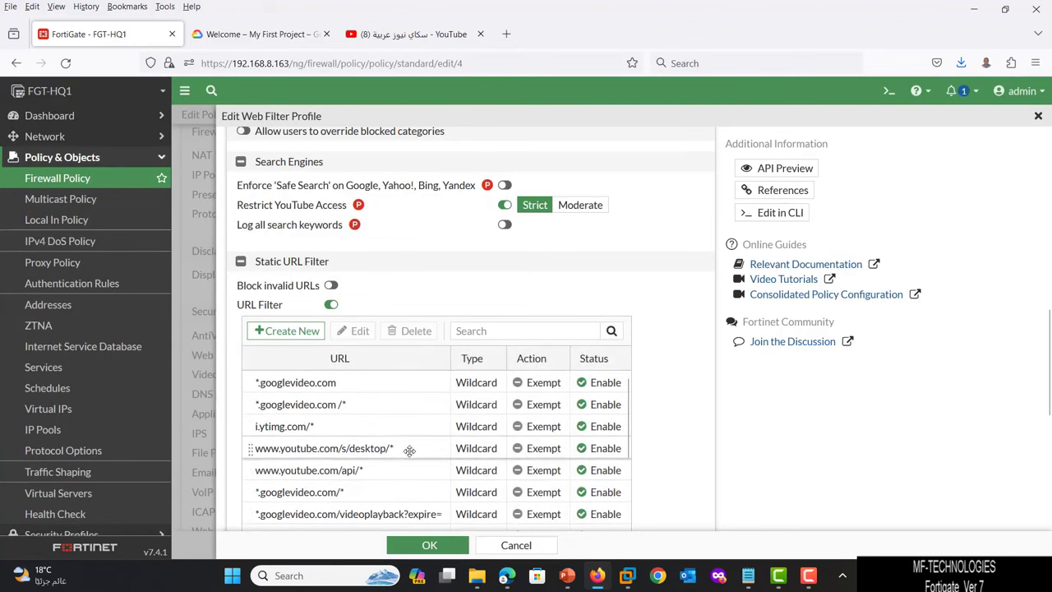
pyautogui.scroll(-2, 400, 448)
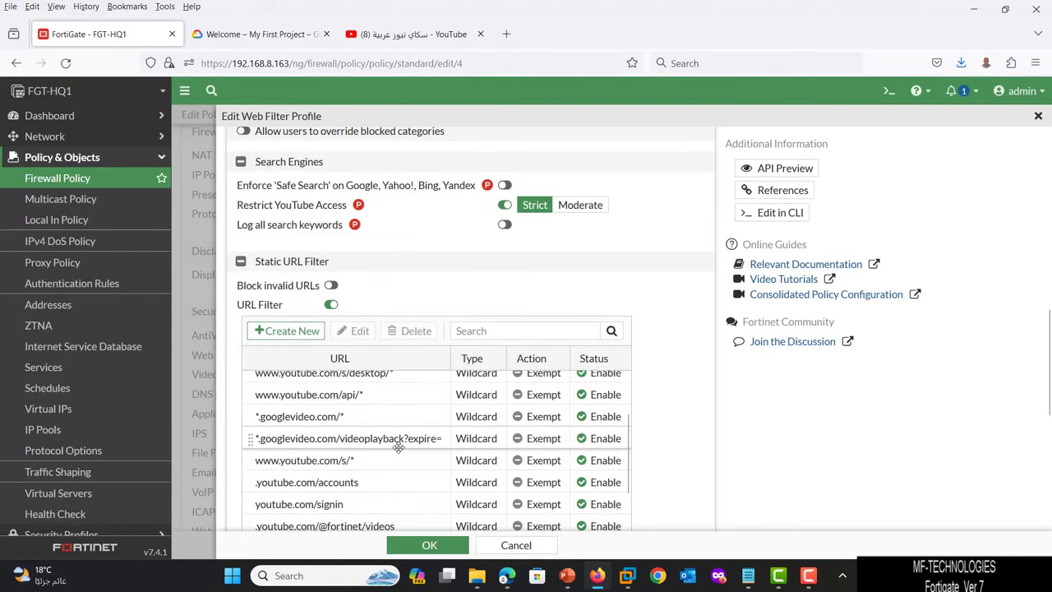
pyautogui.scroll(-2, 399, 447)
pyautogui.click(498, 332)
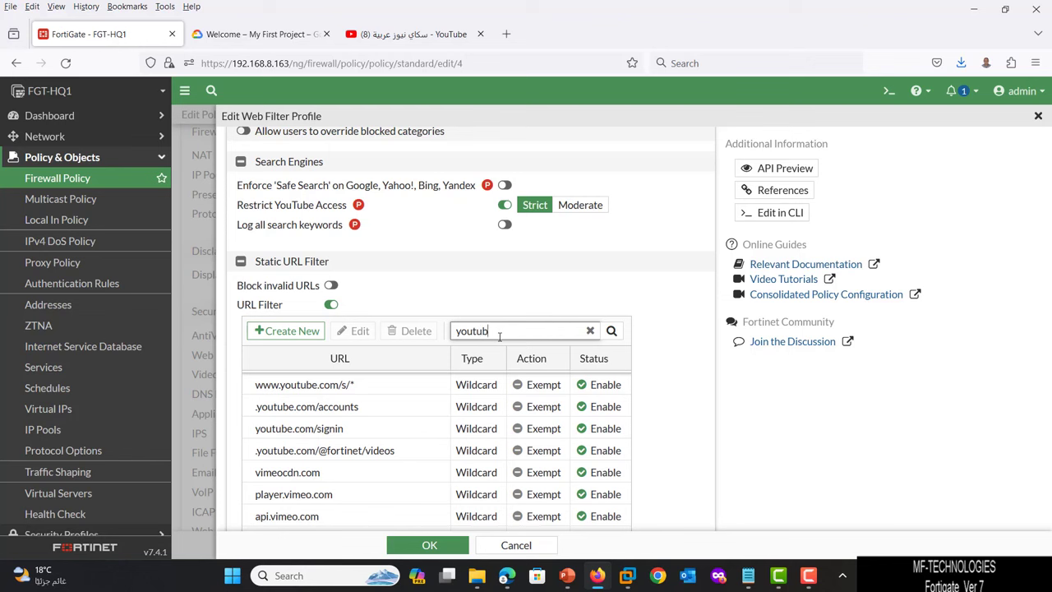
pyautogui.press('Return')
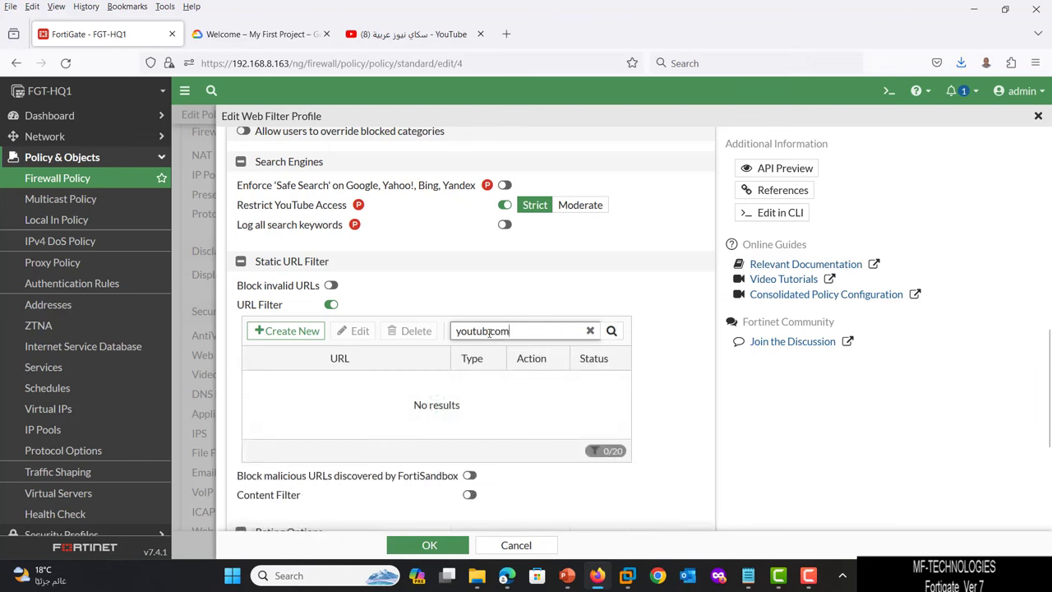
pyautogui.press('Return')
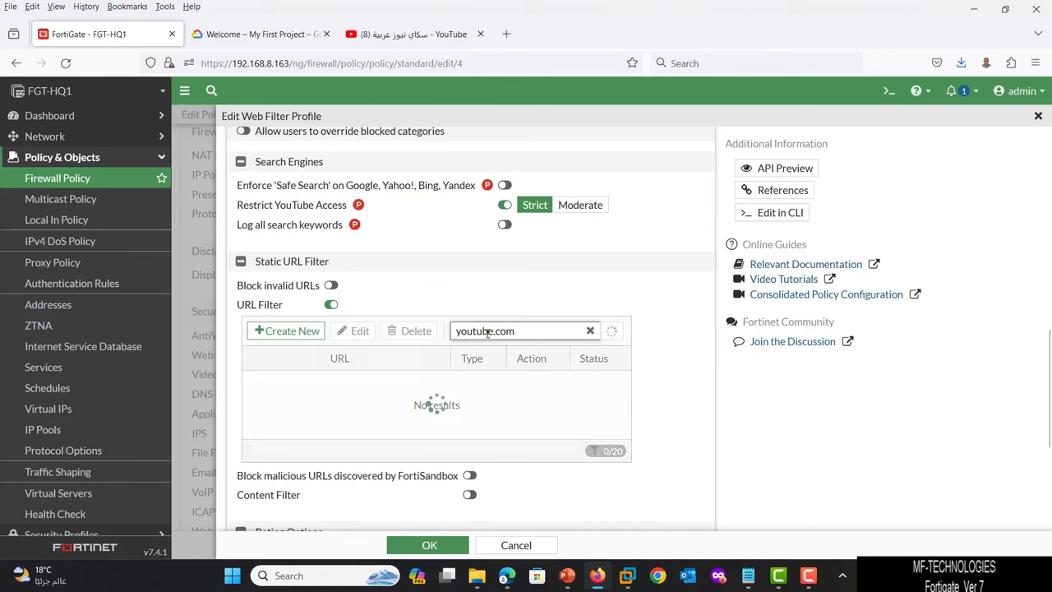
pyautogui.scroll(-2, 419, 419)
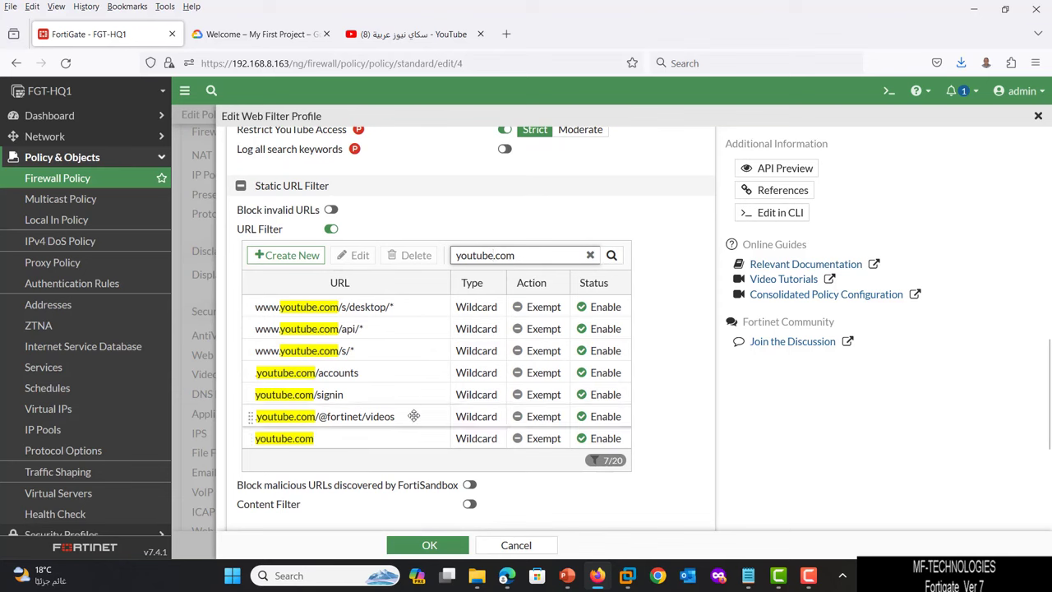
pyautogui.scroll(10, 494, 329)
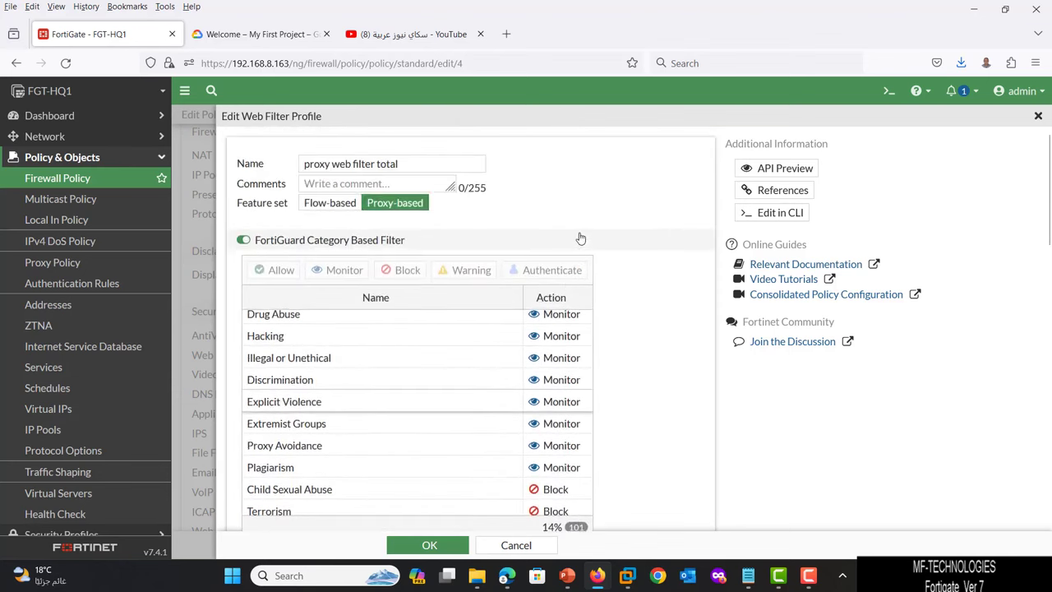
# - Set both 'allow specific vimeo and specific youtube and prevent others' and 'facebook without videos' to Disable
pyautogui.scroll(5, 452, 381)
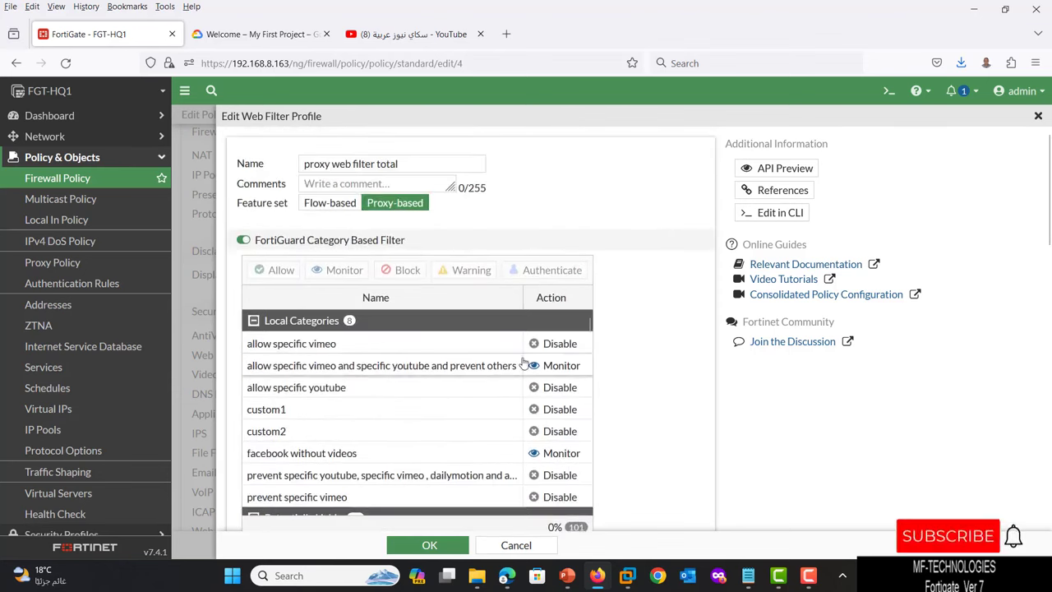
pyautogui.click(425, 366)
pyautogui.rightClick(425, 367)
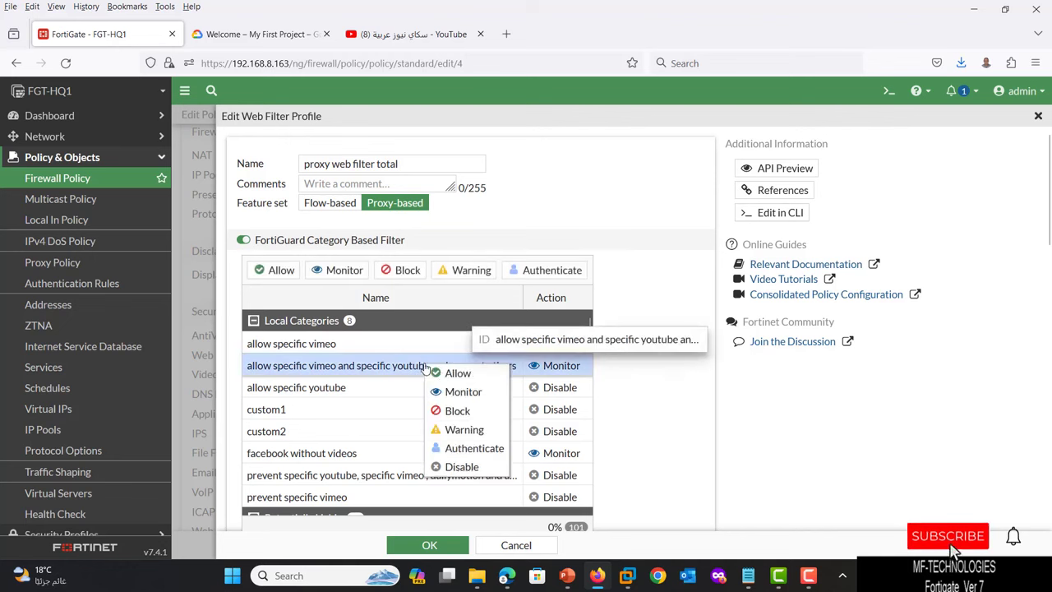
pyautogui.click(462, 467)
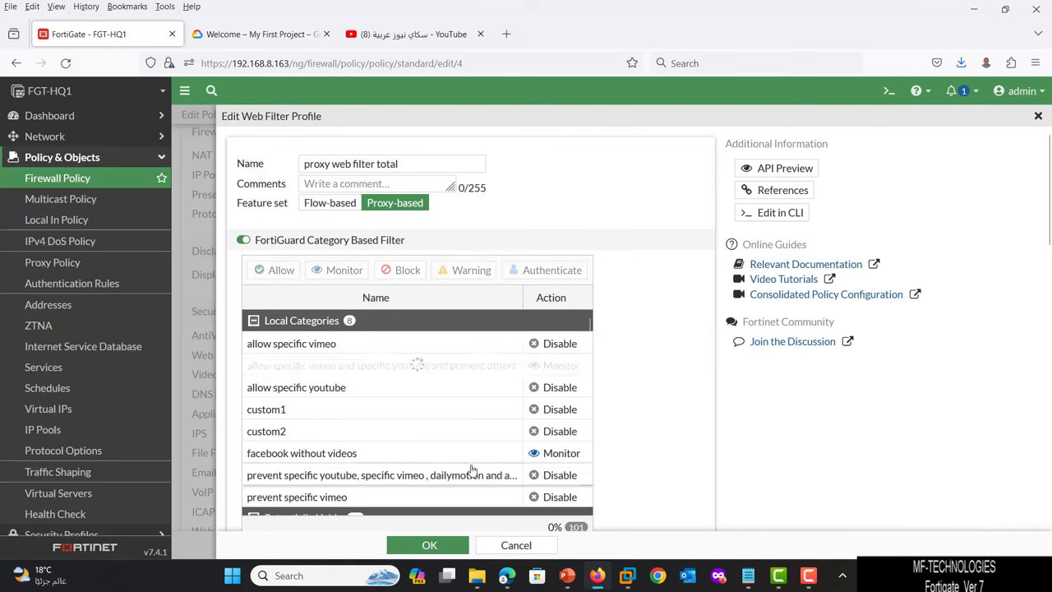
pyautogui.click(434, 454)
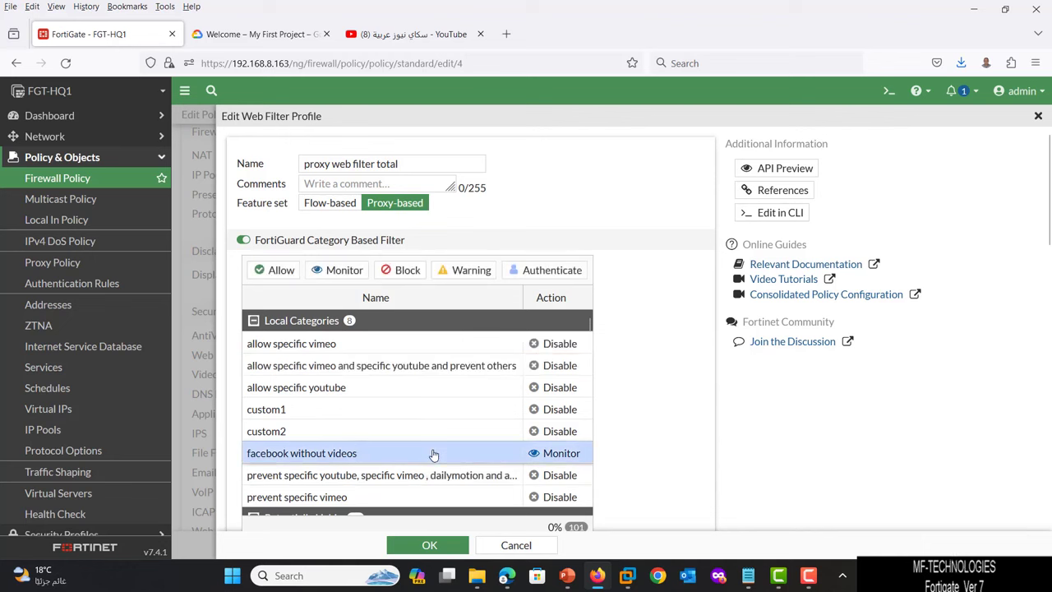
pyautogui.rightClick(437, 459)
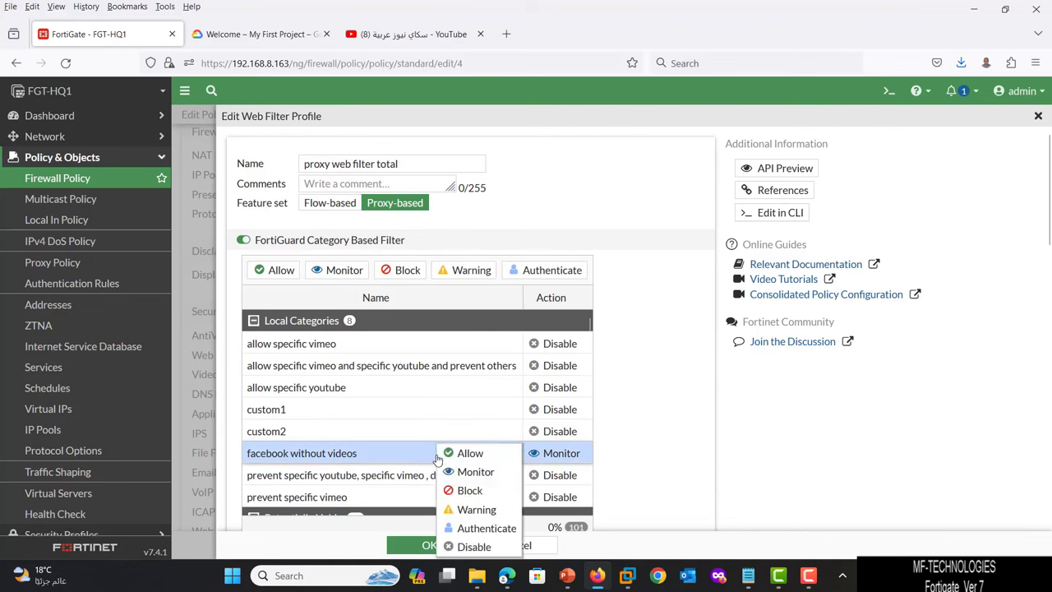
pyautogui.click(458, 548)
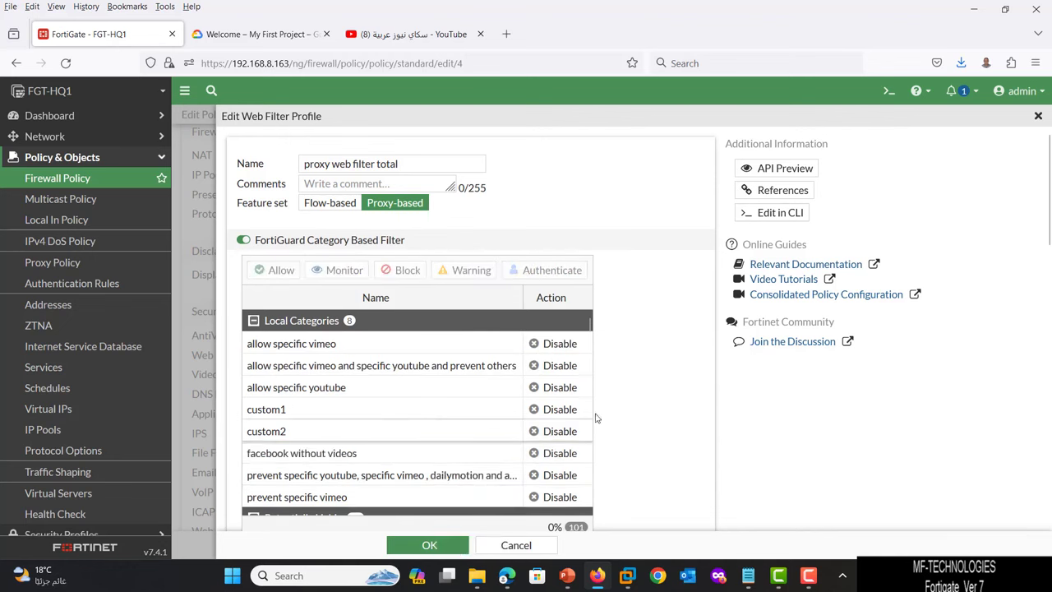
# - Review the category list and collapse the Local Categories group
pyautogui.scroll(-3, 615, 396)
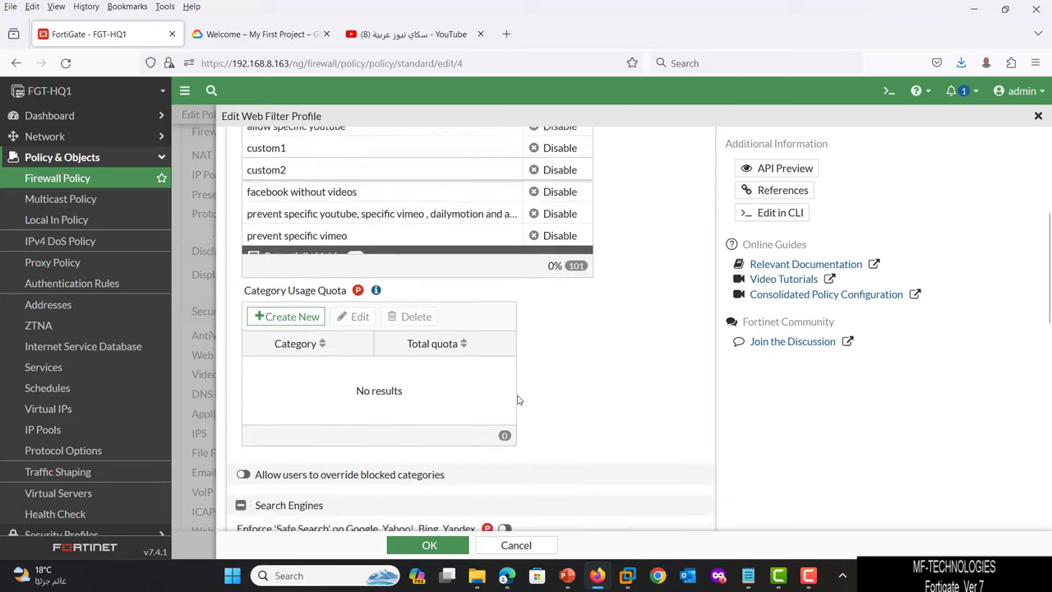
pyautogui.scroll(-3, 518, 398)
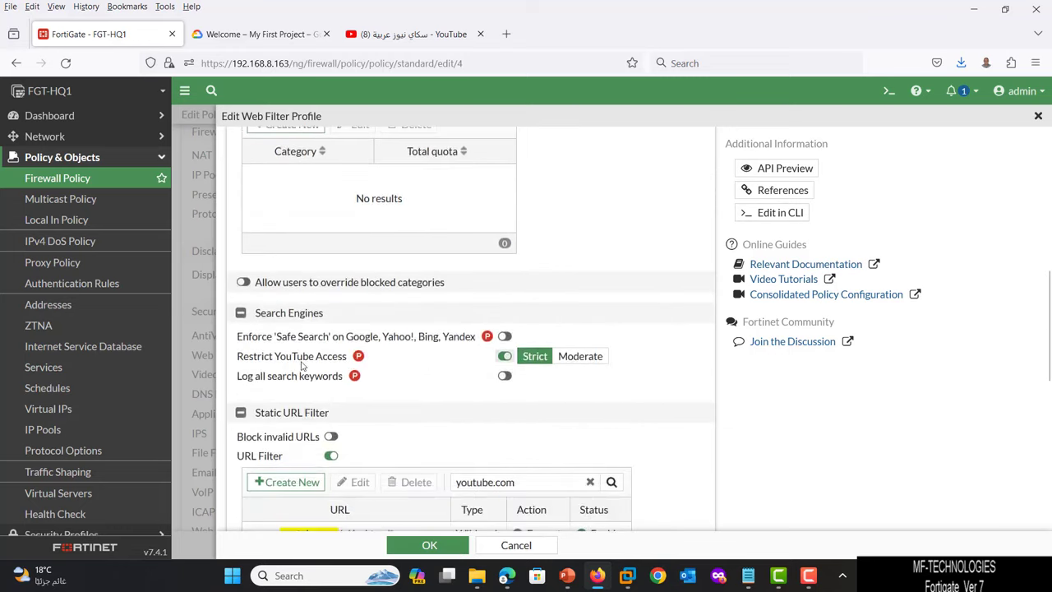
pyautogui.scroll(-2, 540, 369)
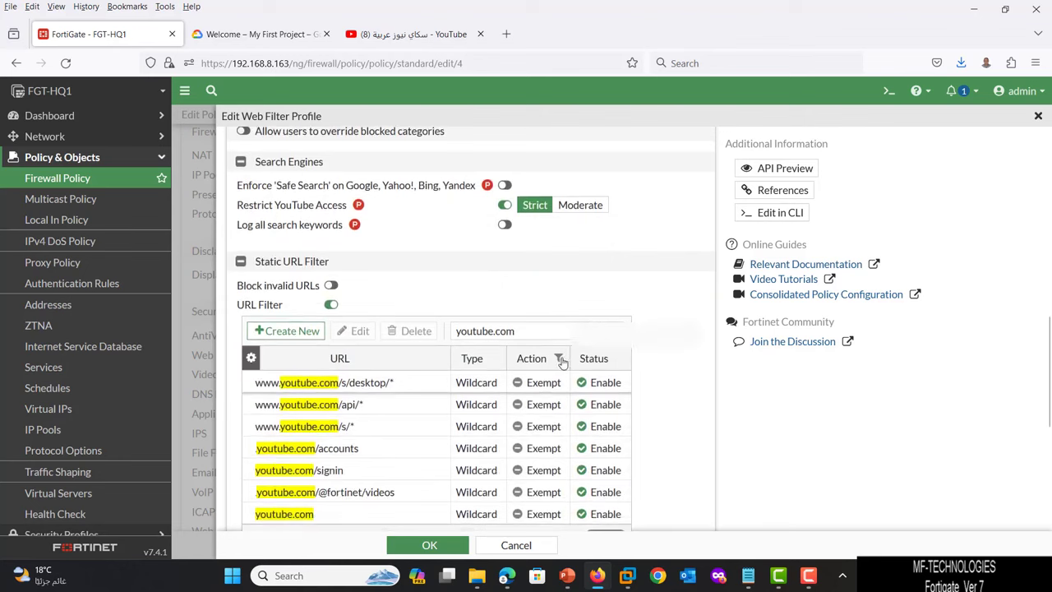
pyautogui.scroll(-2, 385, 451)
pyautogui.scroll(8, 493, 369)
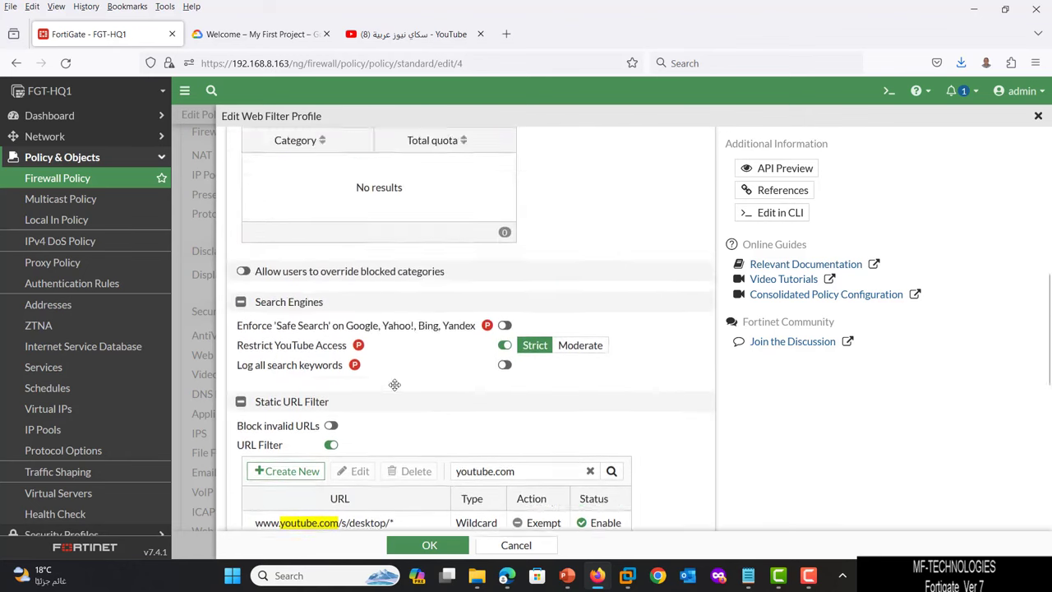
pyautogui.scroll(1, 521, 247)
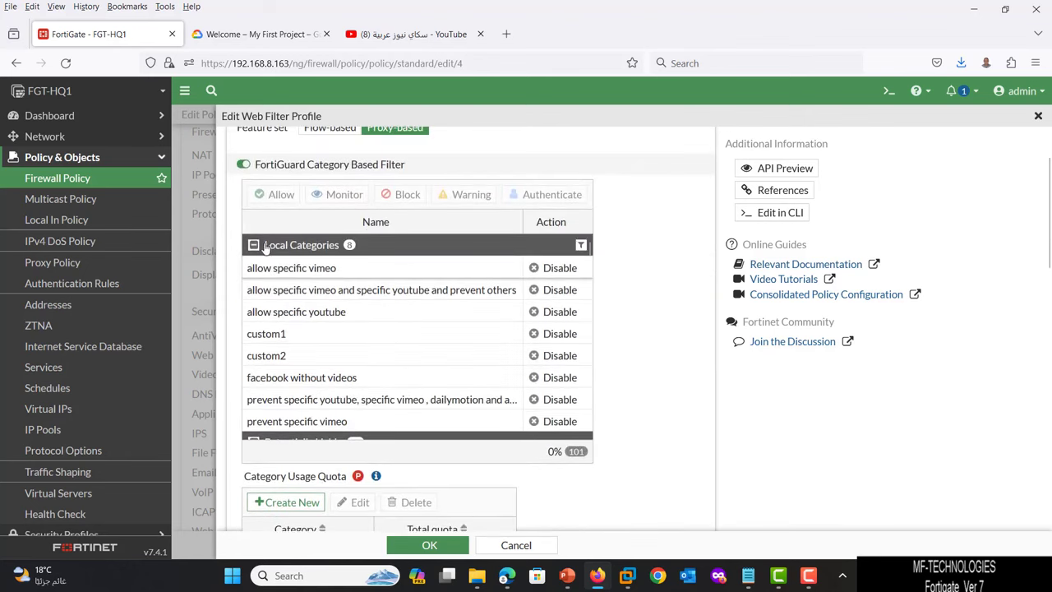
pyautogui.click(259, 250)
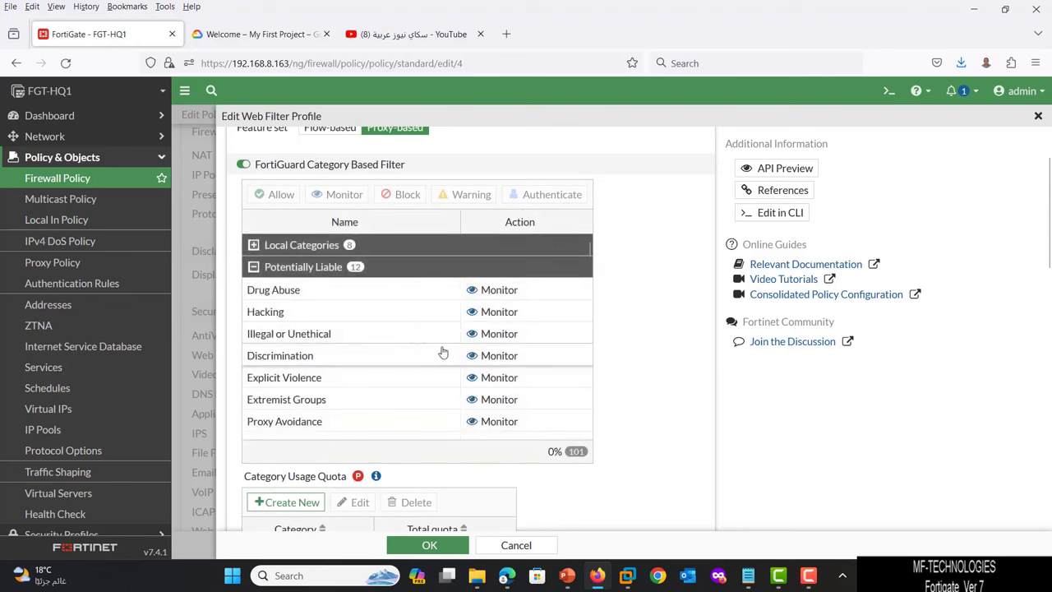
# - Scroll through the remaining categories and the 20 static URL filter entries, including the youtube.com Exempt wildcards
pyautogui.scroll(-6, 442, 352)
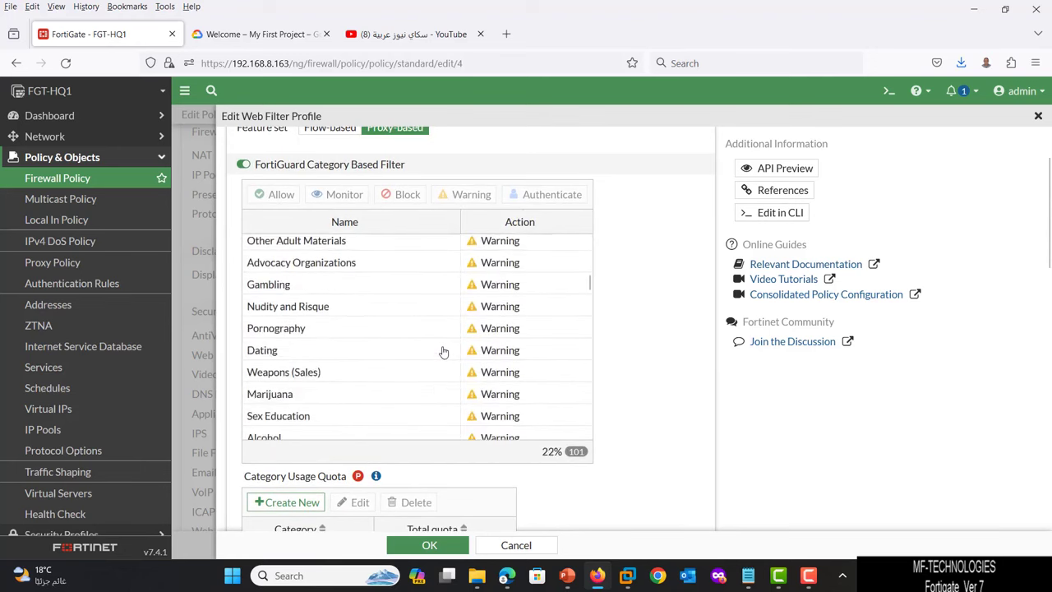
pyautogui.scroll(-3, 442, 352)
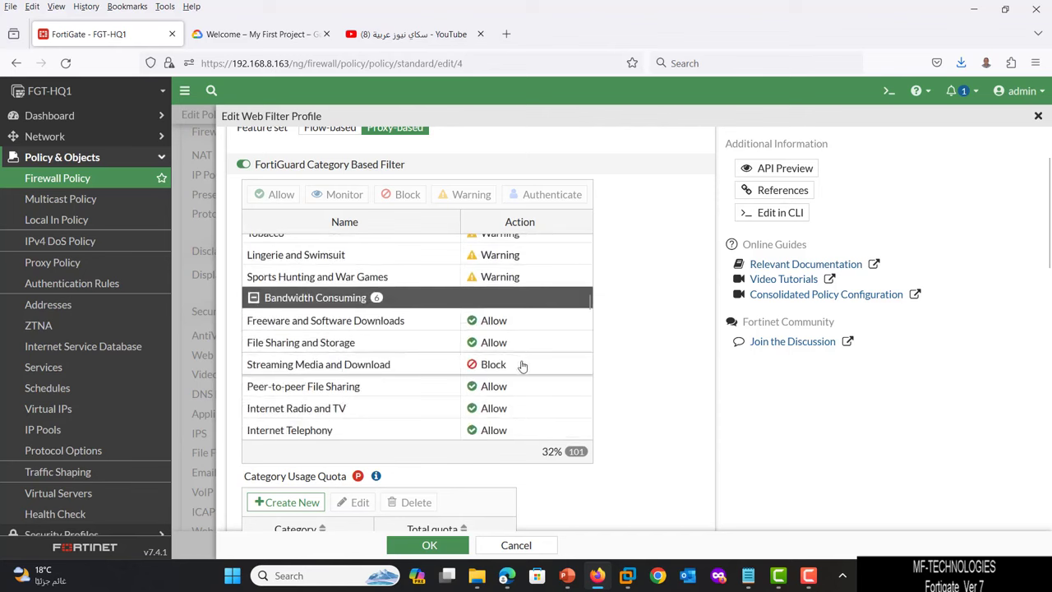
pyautogui.scroll(-2, 521, 366)
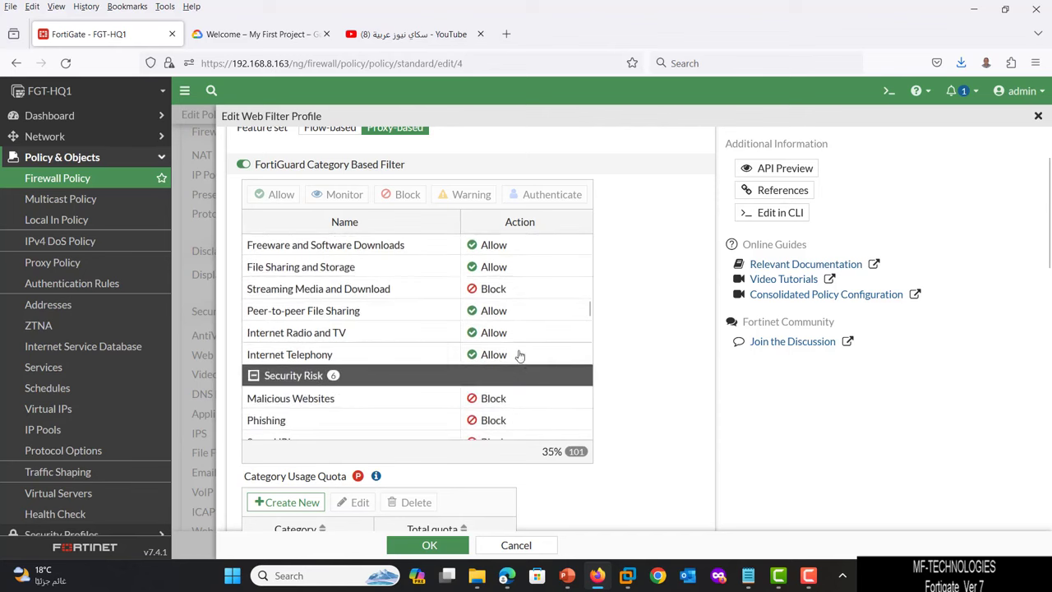
pyautogui.scroll(-5, 520, 355)
pyautogui.scroll(10, 520, 355)
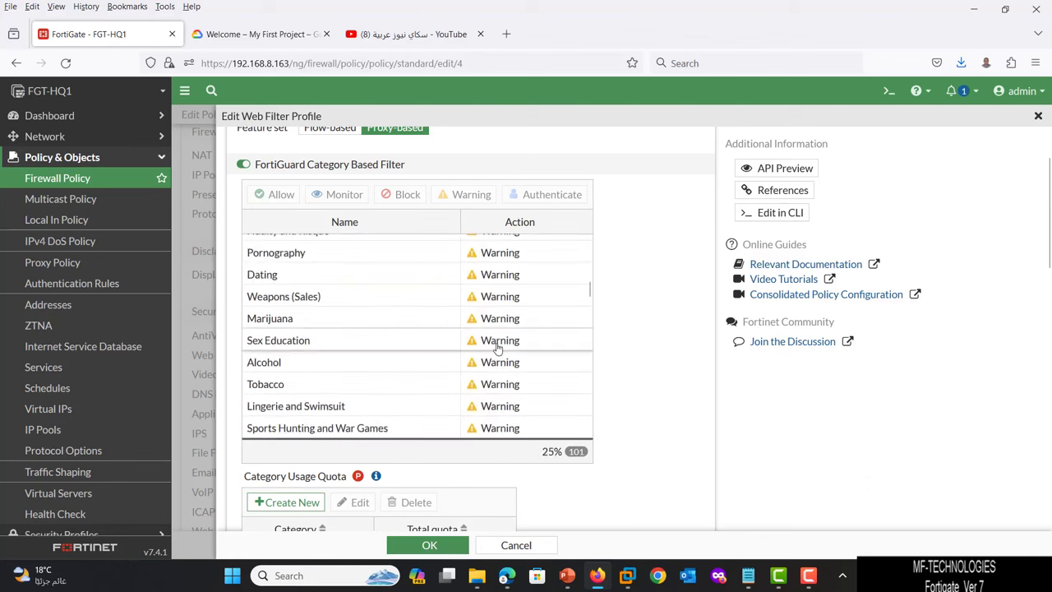
pyautogui.scroll(8, 497, 349)
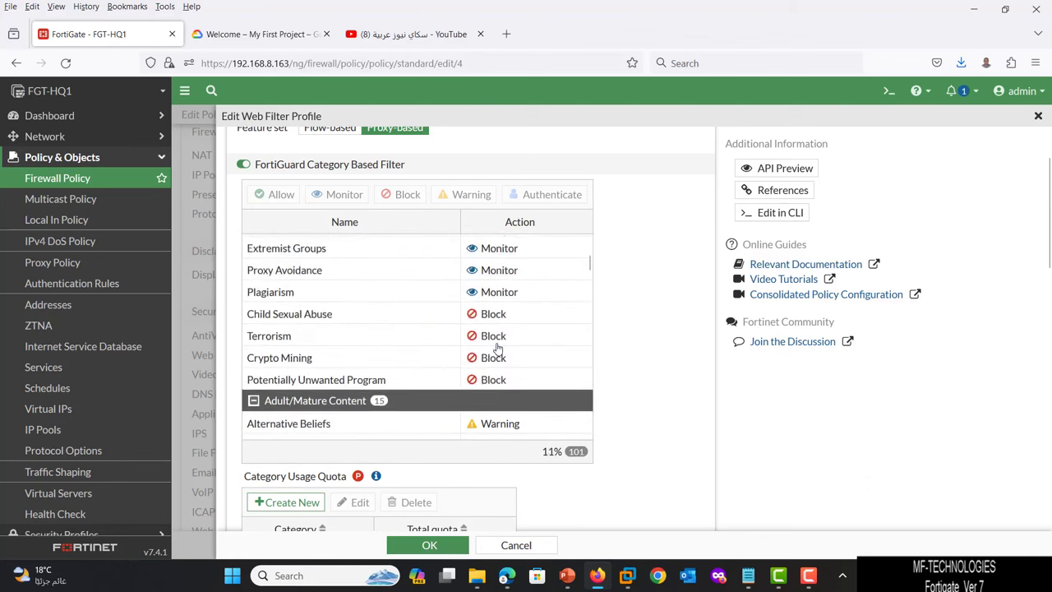
pyautogui.scroll(-18, 497, 349)
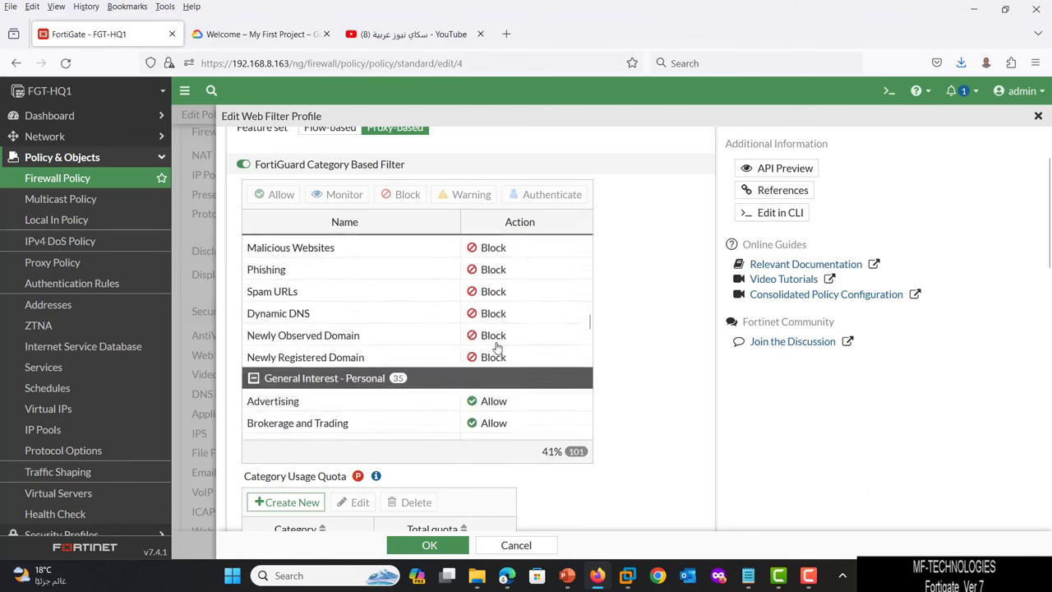
pyautogui.scroll(-18, 498, 349)
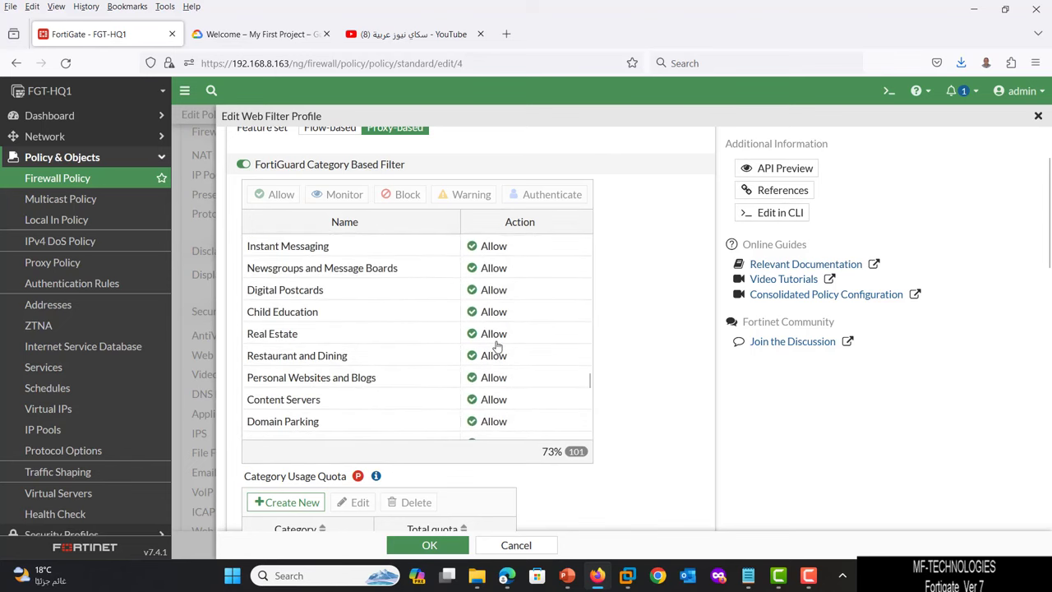
pyautogui.scroll(-4, 496, 346)
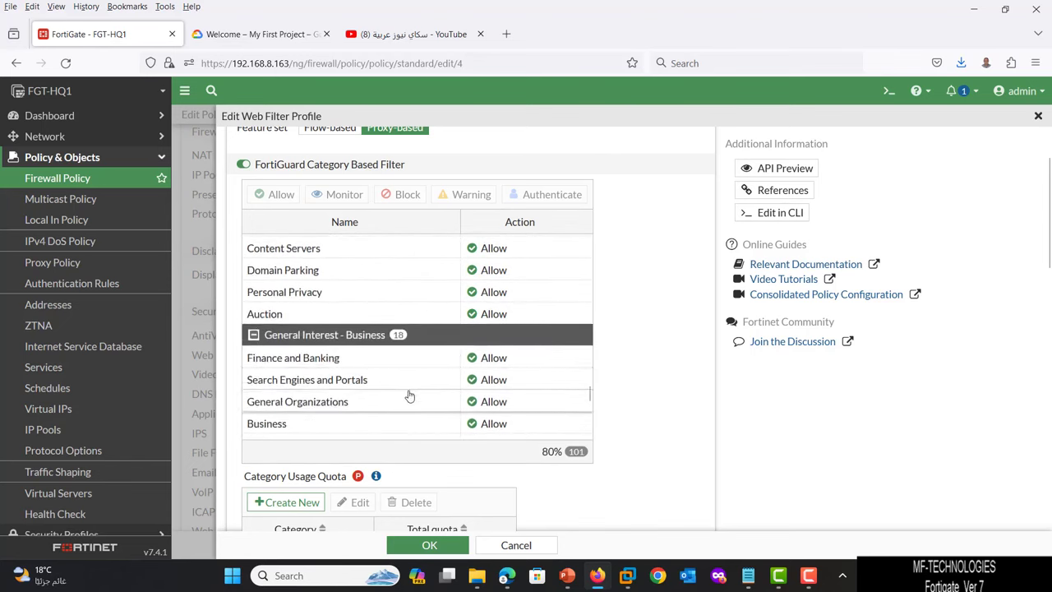
pyautogui.scroll(-3, 409, 397)
pyautogui.scroll(-5, 415, 386)
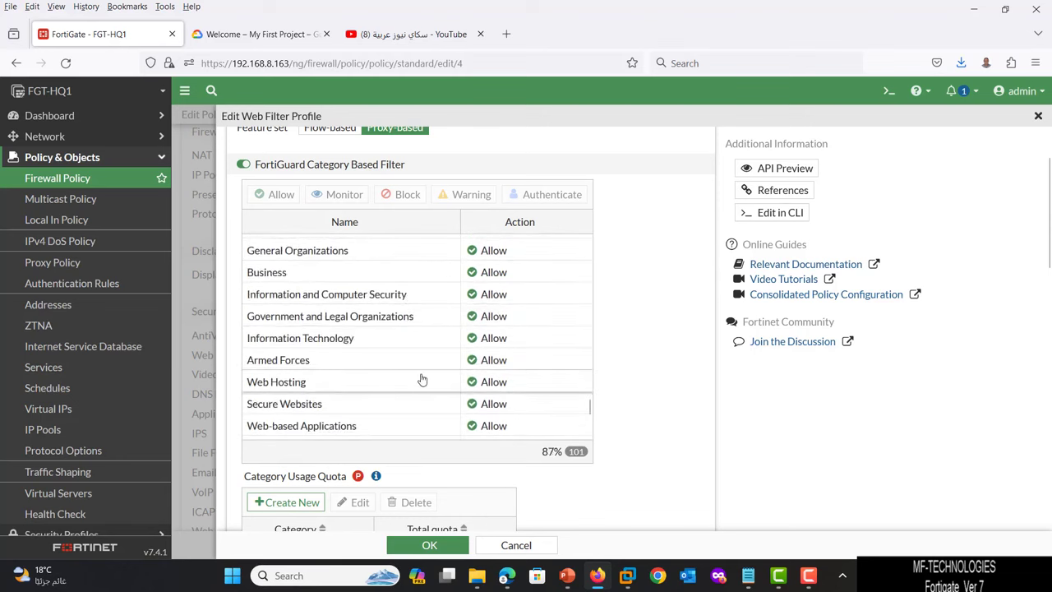
pyautogui.scroll(-2, 422, 378)
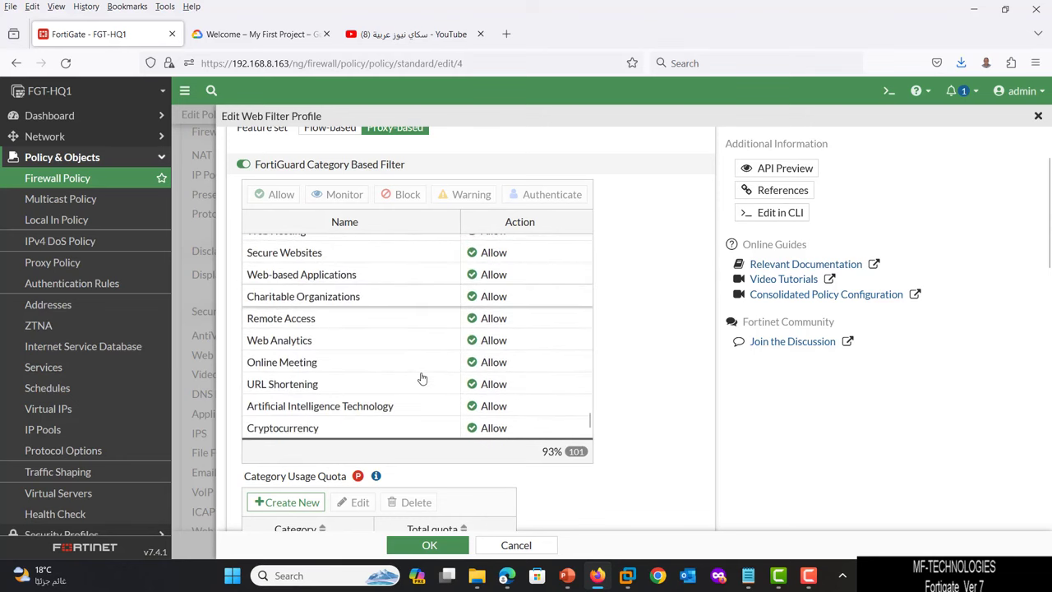
pyautogui.scroll(-2, 421, 378)
pyautogui.scroll(3, 422, 378)
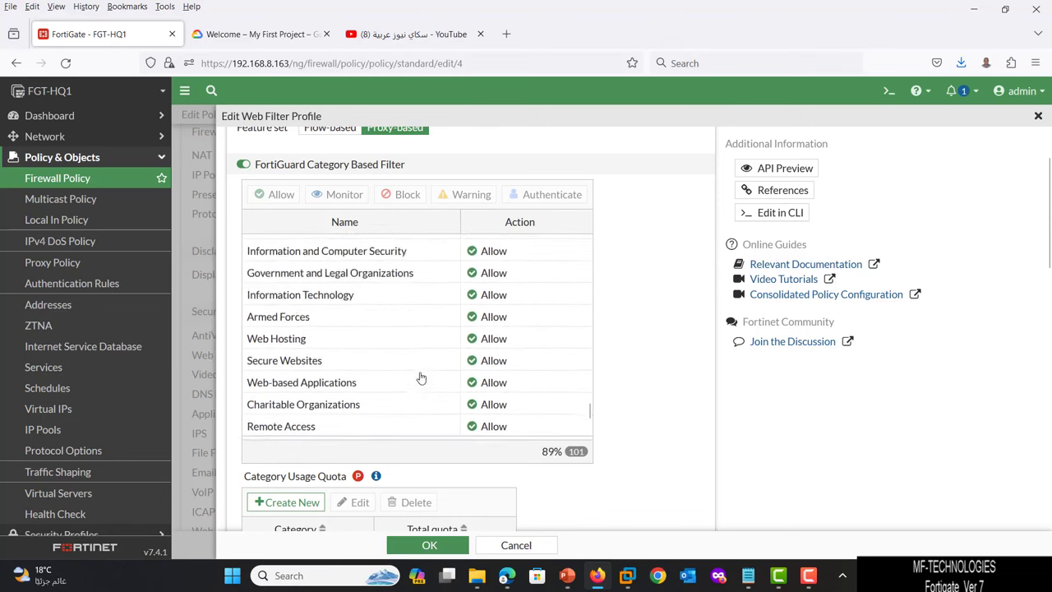
pyautogui.scroll(1, 419, 377)
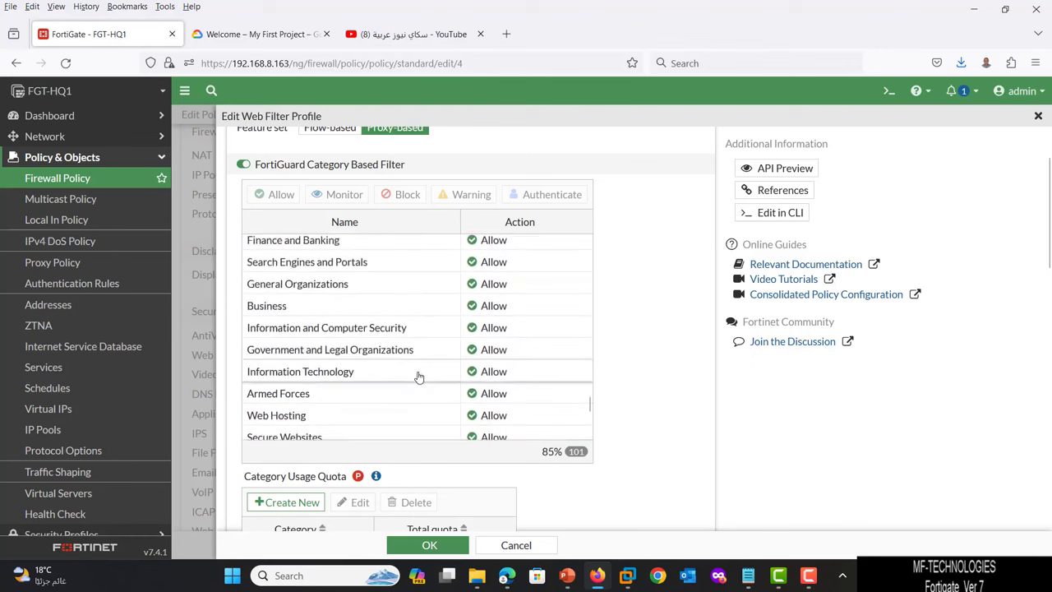
pyautogui.scroll(3, 419, 376)
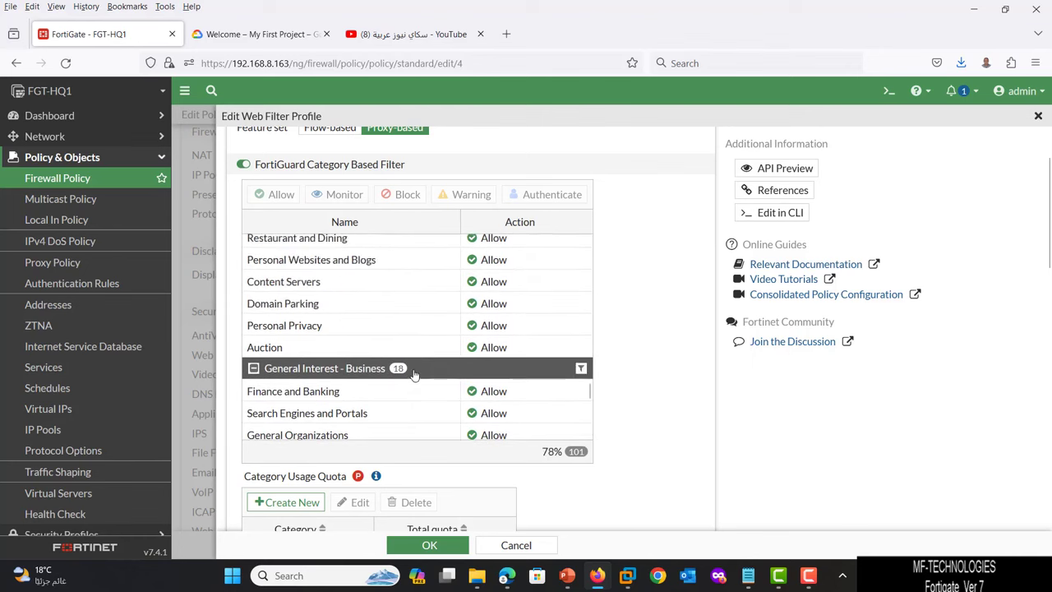
pyautogui.scroll(1, 415, 375)
pyautogui.scroll(1, 415, 375)
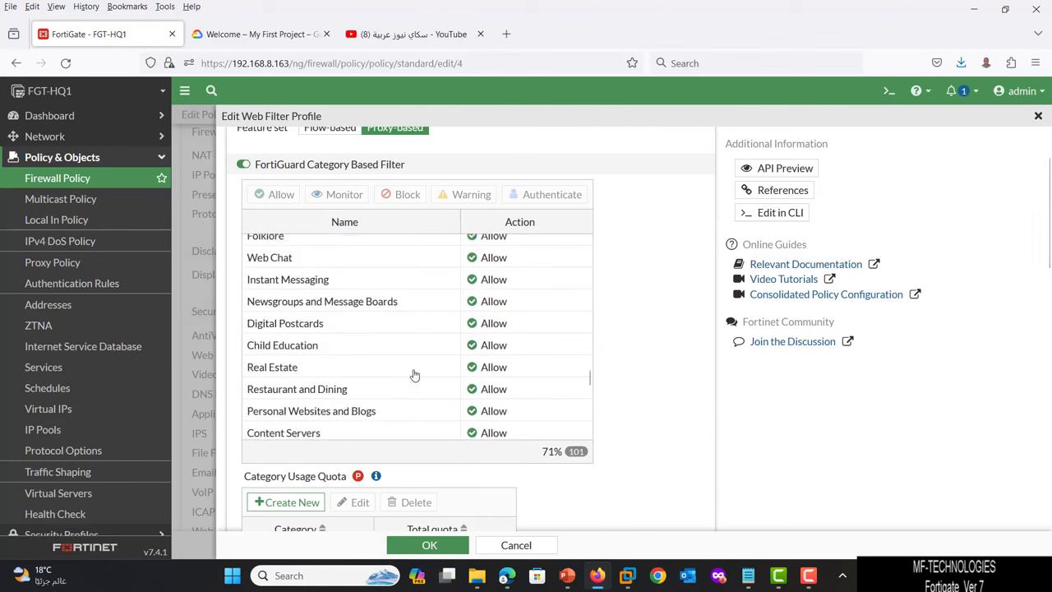
pyautogui.scroll(3, 415, 375)
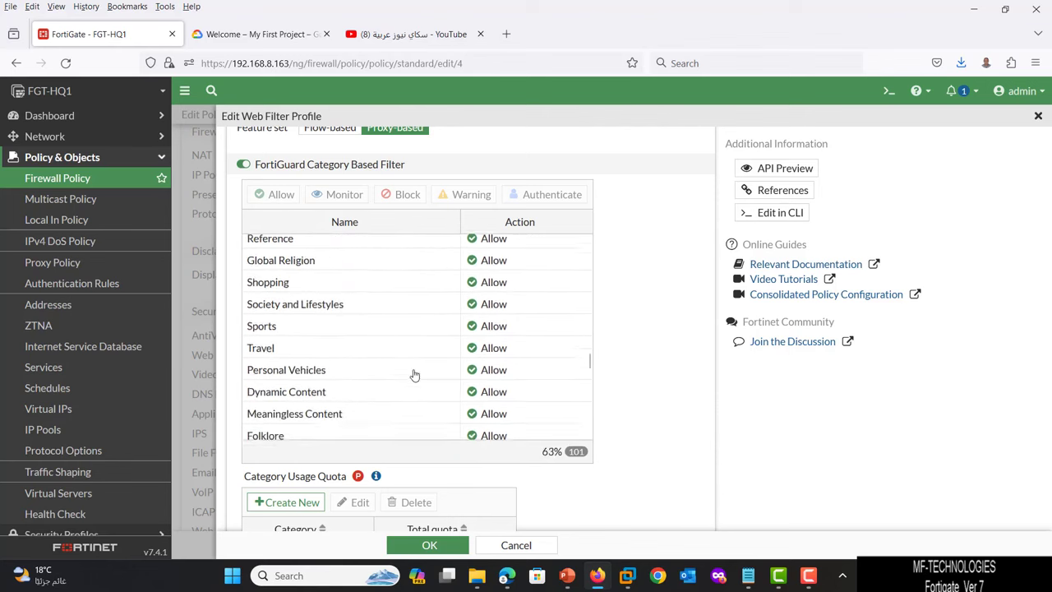
pyautogui.scroll(2, 415, 375)
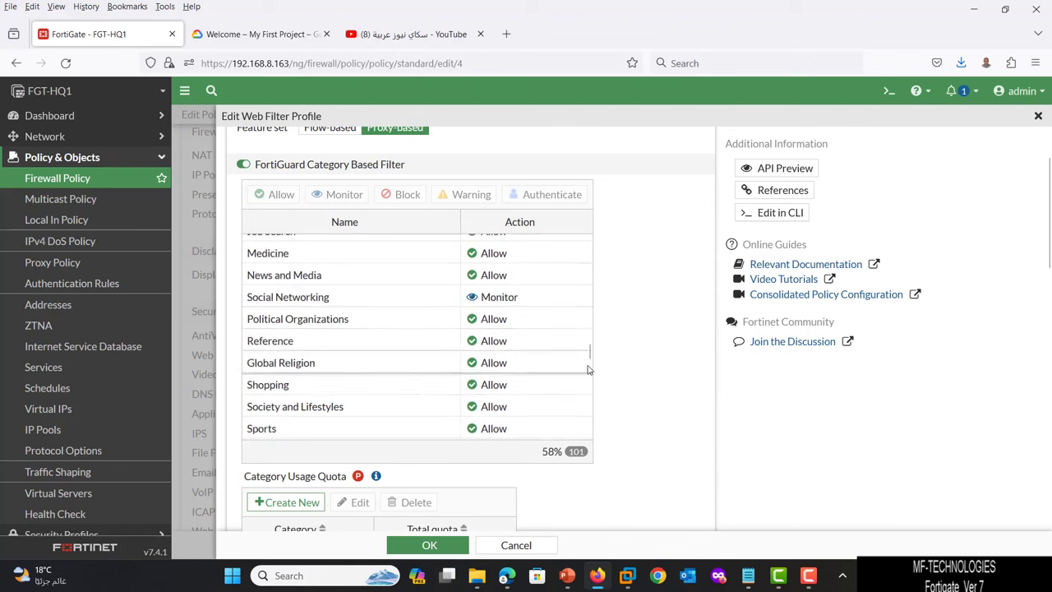
pyautogui.scroll(-3, 499, 367)
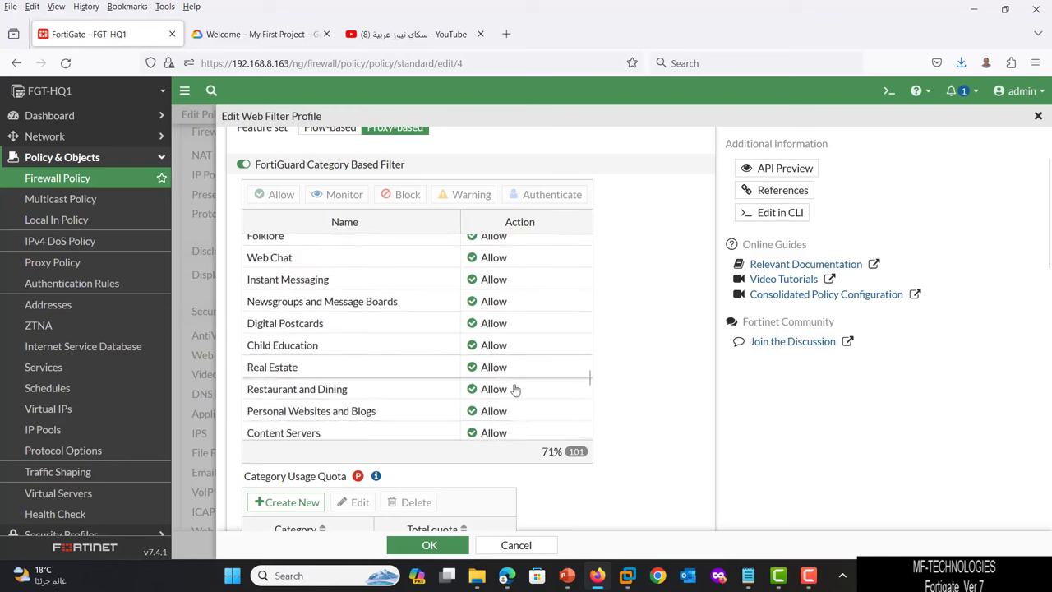
pyautogui.scroll(-8, 638, 413)
pyautogui.scroll(-5, 484, 480)
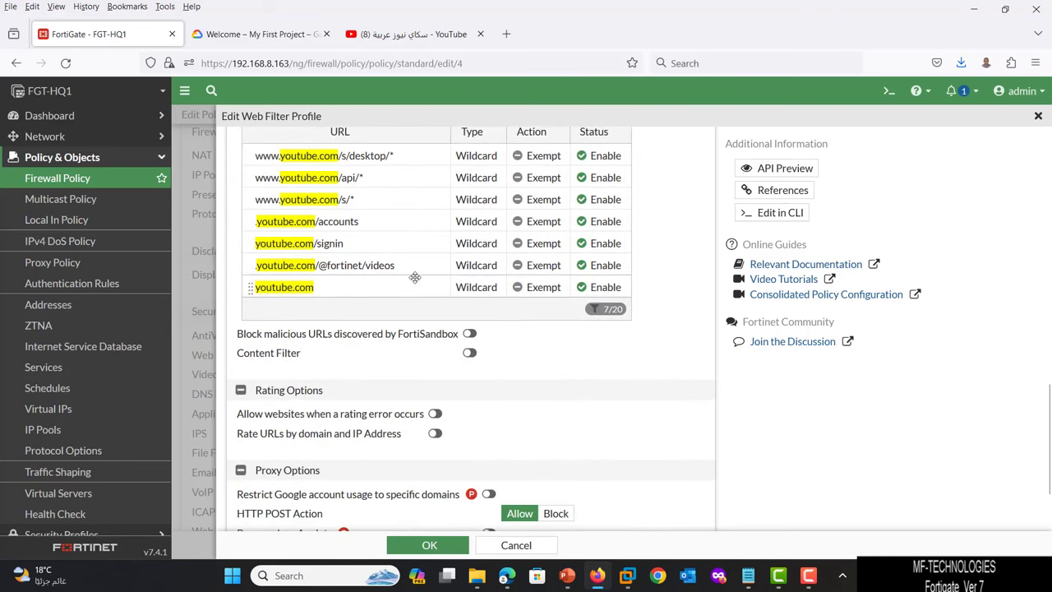
# - Search the static URL filter for 'f' and delete the video.xx.fbcdn.net entry
pyautogui.scroll(5, 417, 272)
pyautogui.tripleClick(505, 332)
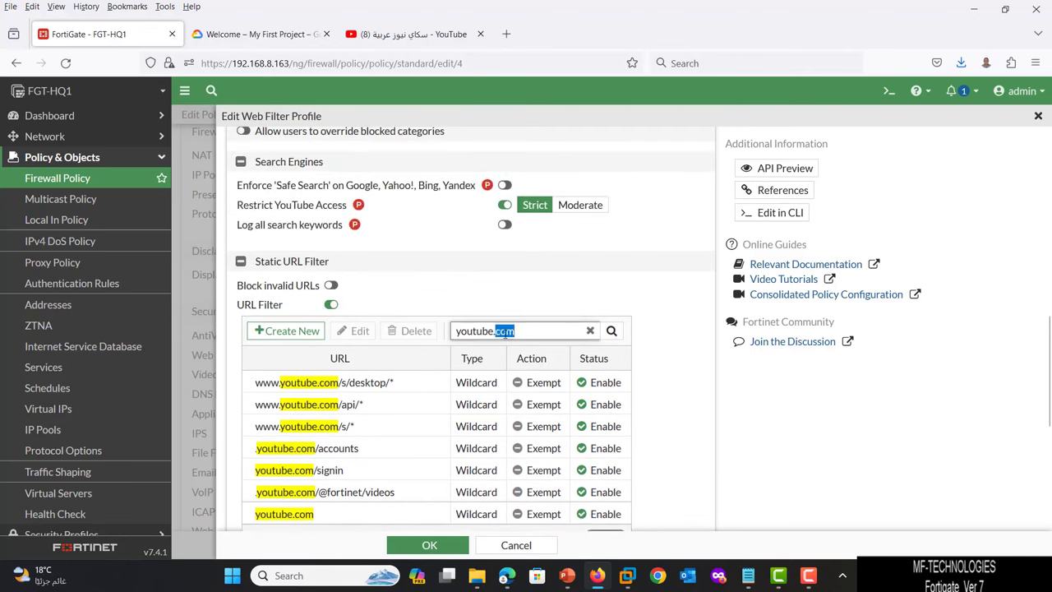
pyautogui.write('fbcdn')
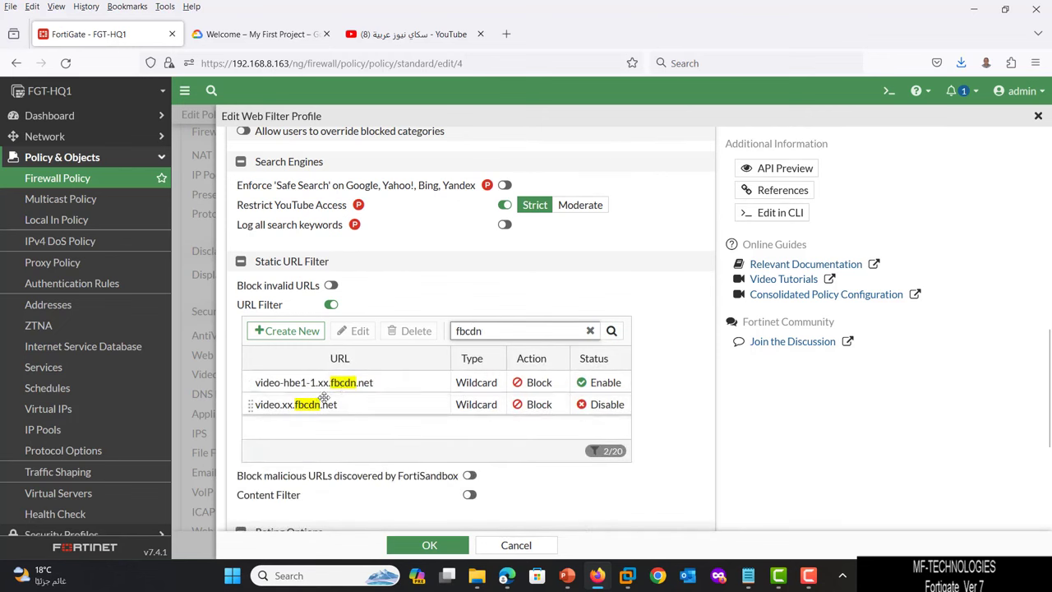
pyautogui.click(573, 409)
pyautogui.click(411, 331)
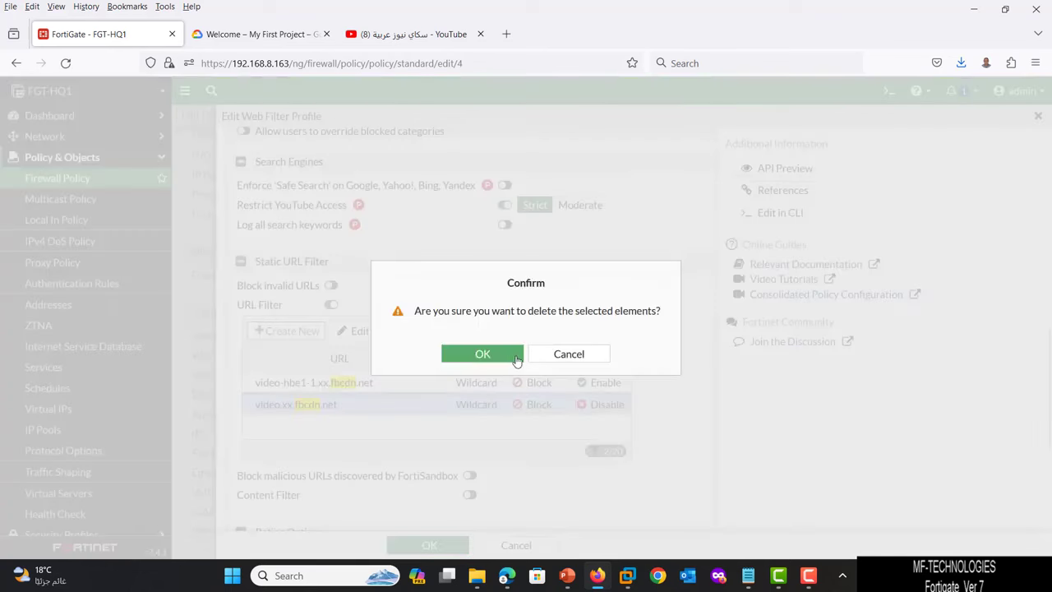
pyautogui.click(517, 359)
pyautogui.scroll(10, 616, 288)
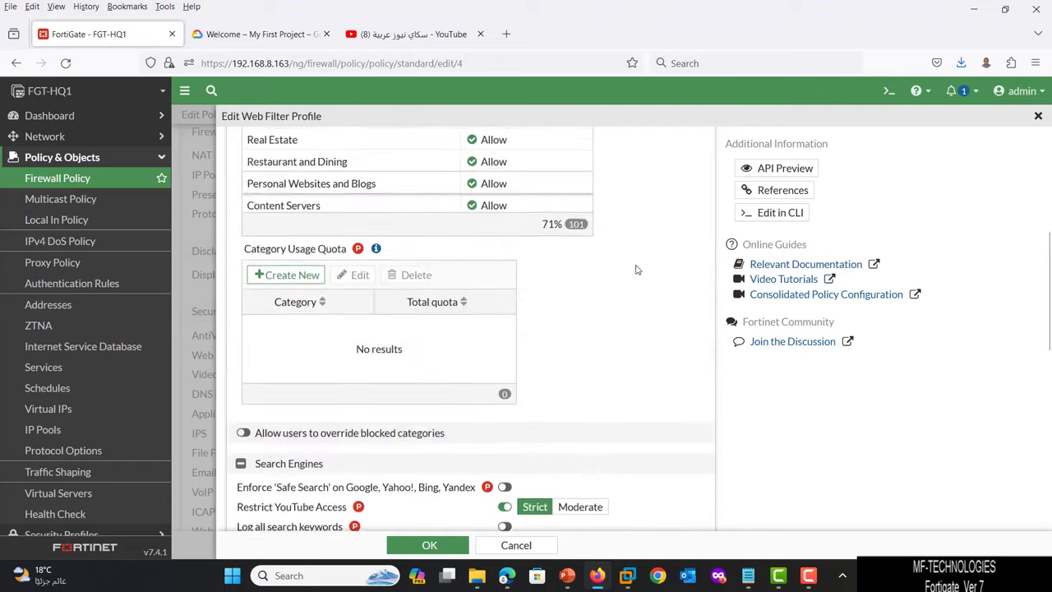
pyautogui.scroll(10, 466, 357)
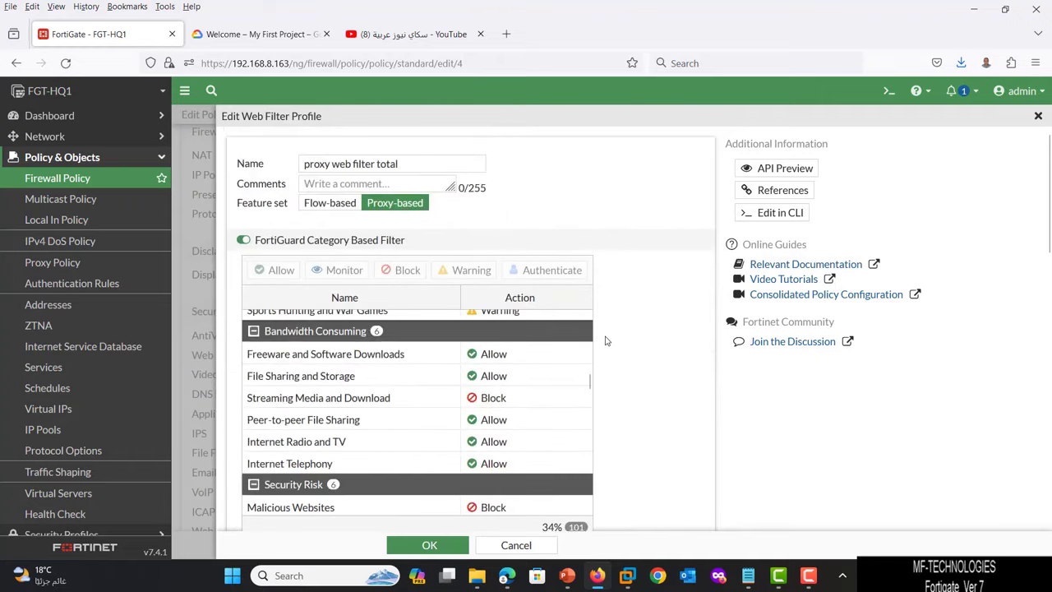
pyautogui.scroll(10, 493, 394)
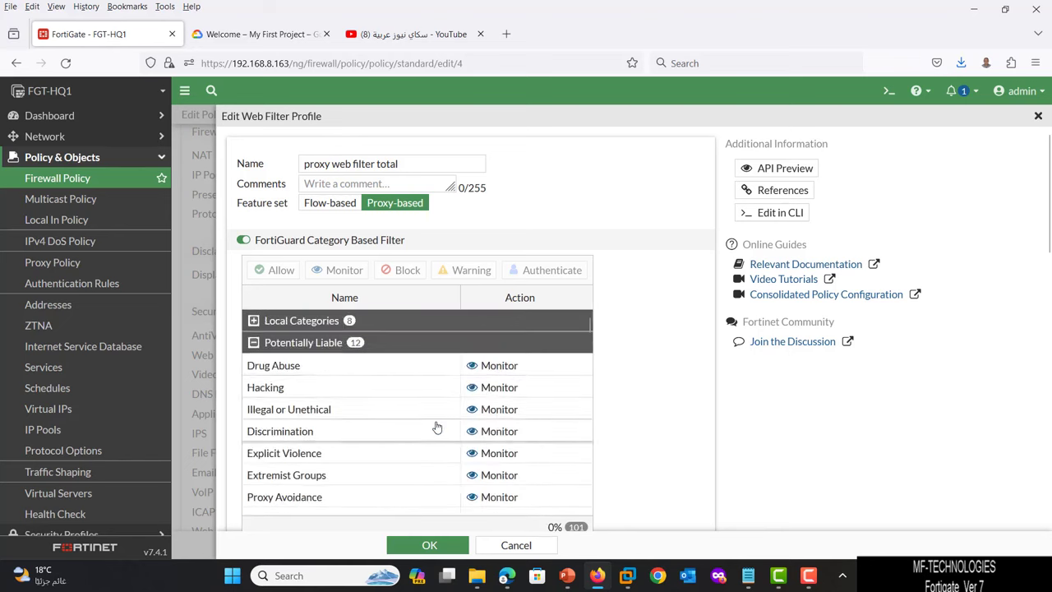
pyautogui.scroll(-3, 436, 425)
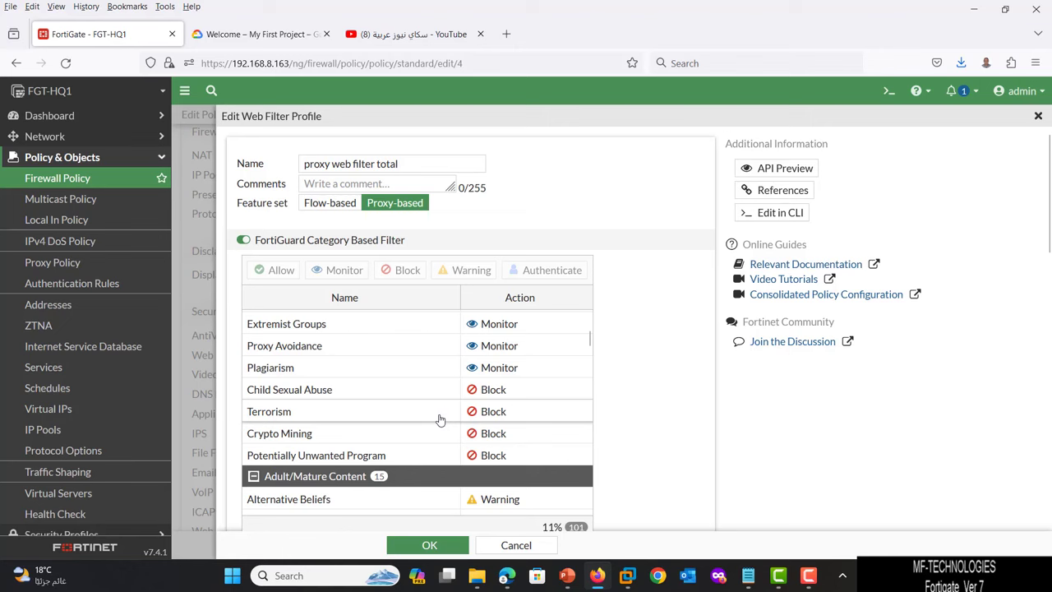
pyautogui.scroll(-3, 440, 420)
pyautogui.scroll(4, 438, 415)
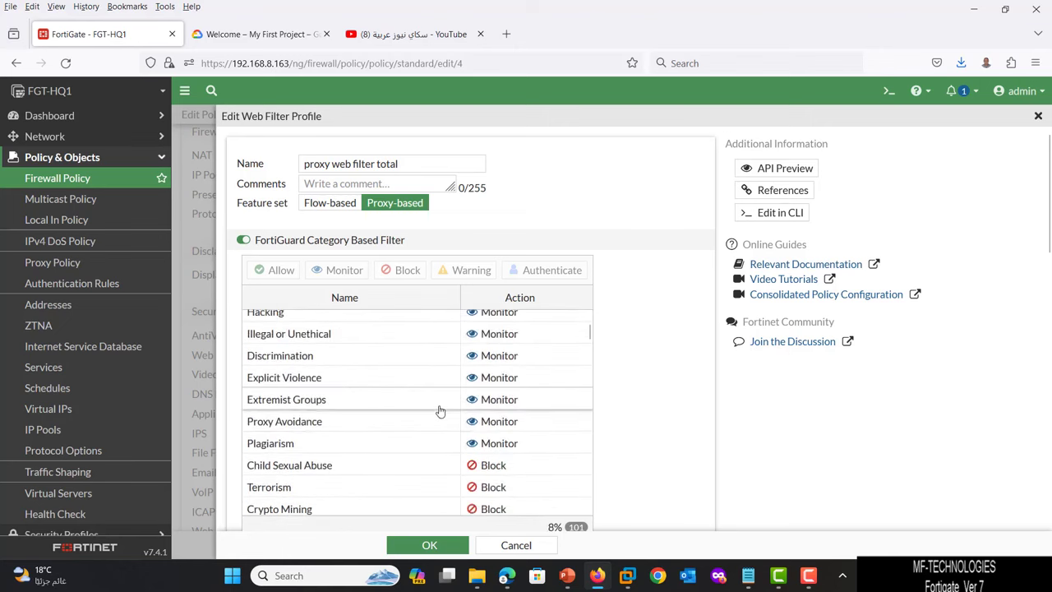
pyautogui.scroll(2, 439, 411)
pyautogui.scroll(-7, 440, 409)
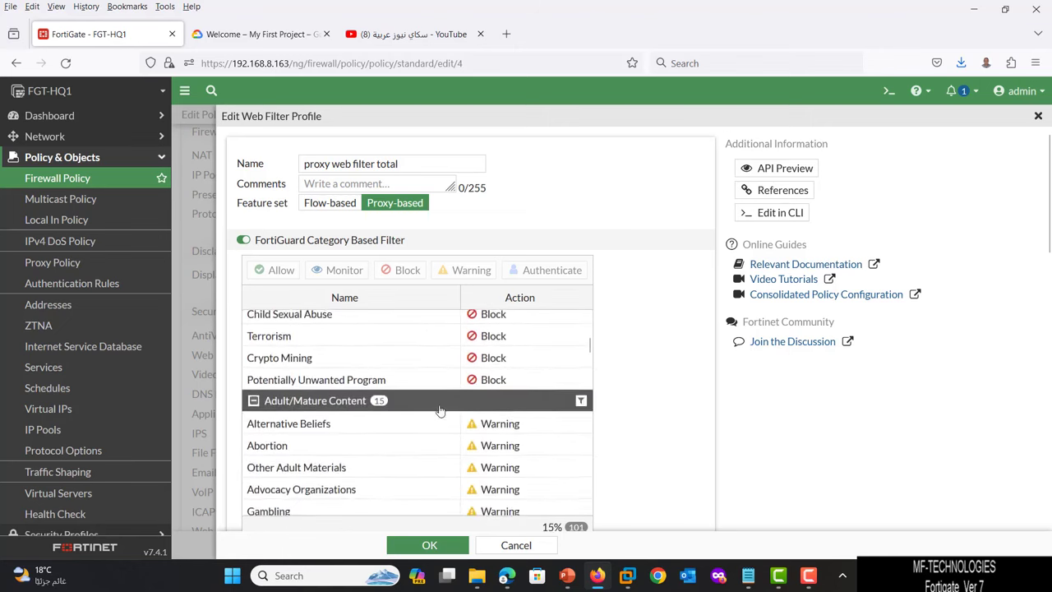
pyautogui.scroll(-4, 441, 409)
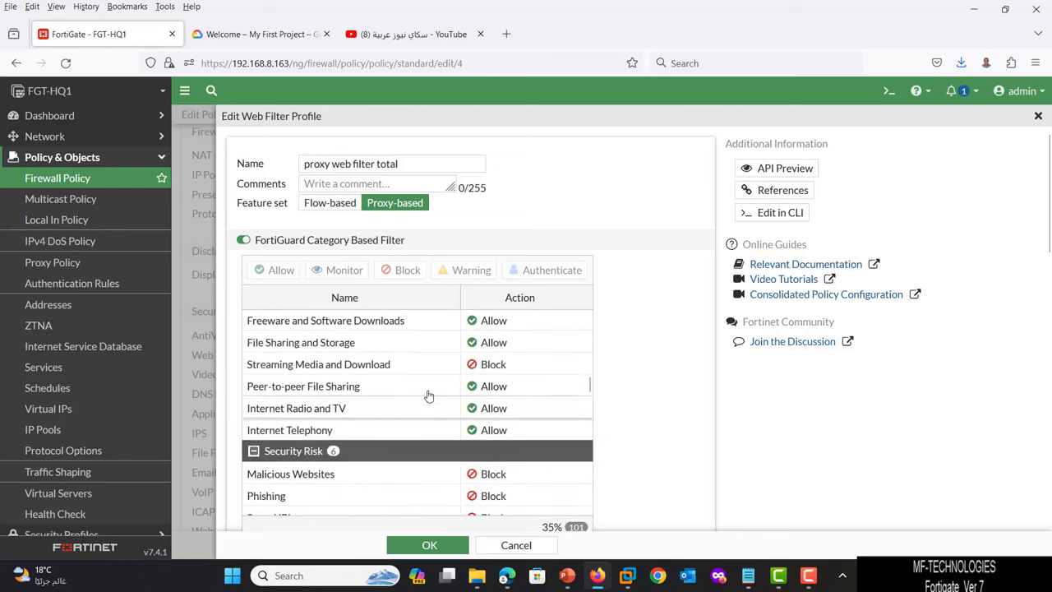
pyautogui.click(406, 366)
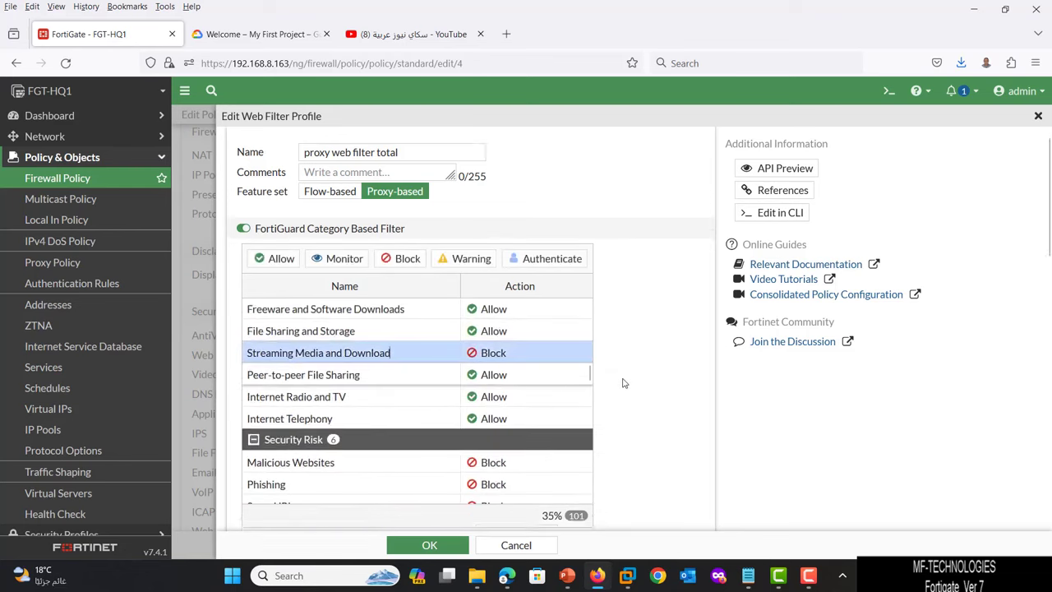
pyautogui.scroll(-10, 624, 383)
pyautogui.scroll(-3, 622, 385)
# - Clear the fbcdn search and scroll through all 19 googlevideo, ytimg and YouTube URL entries
pyautogui.scroll(5, 556, 370)
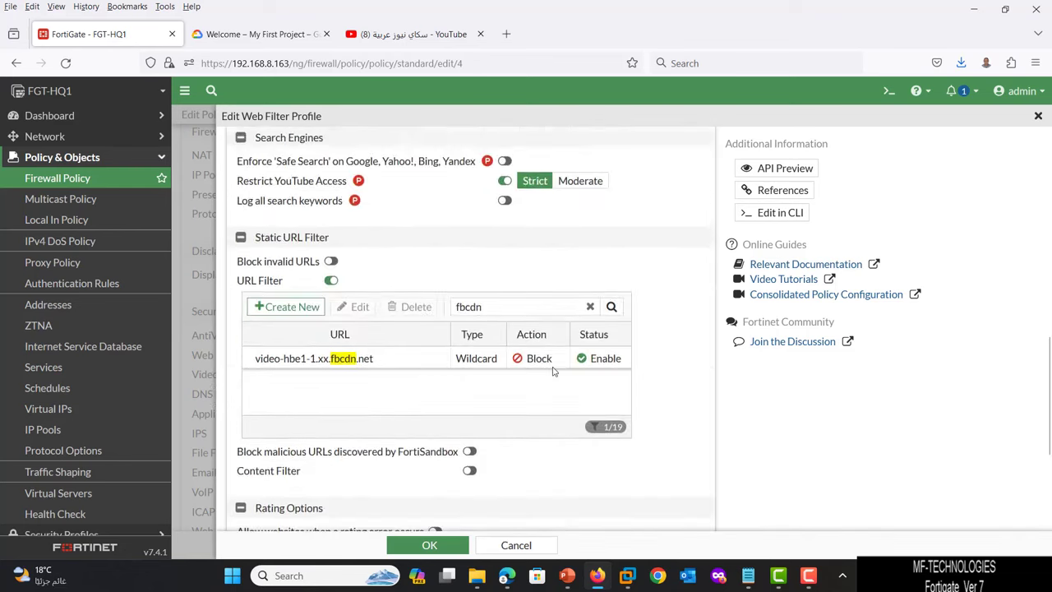
pyautogui.click(501, 324)
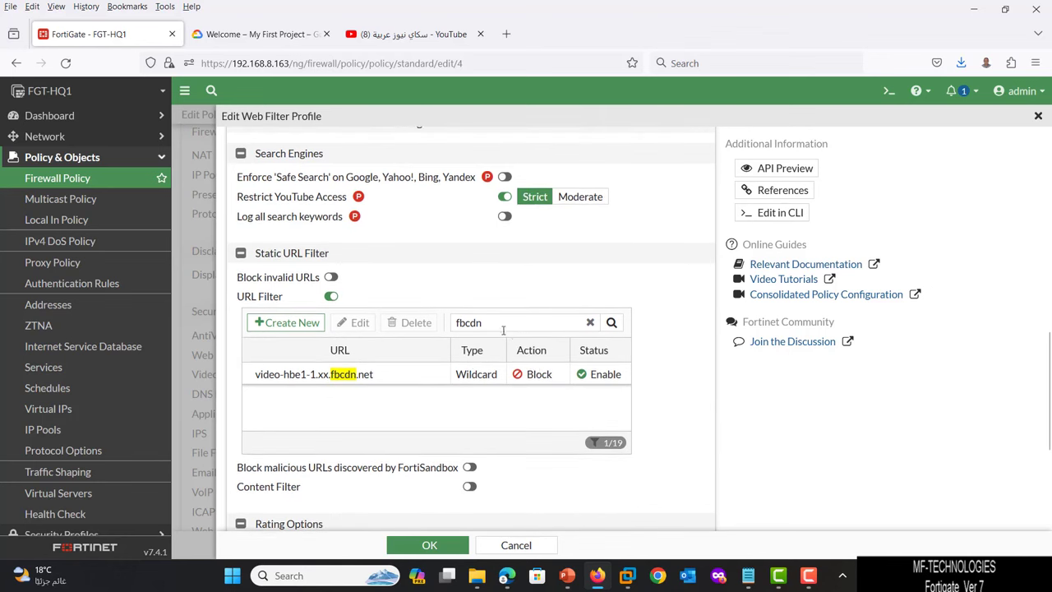
pyautogui.press('BackSpace')
pyautogui.press('BackSpace')
pyautogui.press('BackSpace')
pyautogui.press('BackSpace')
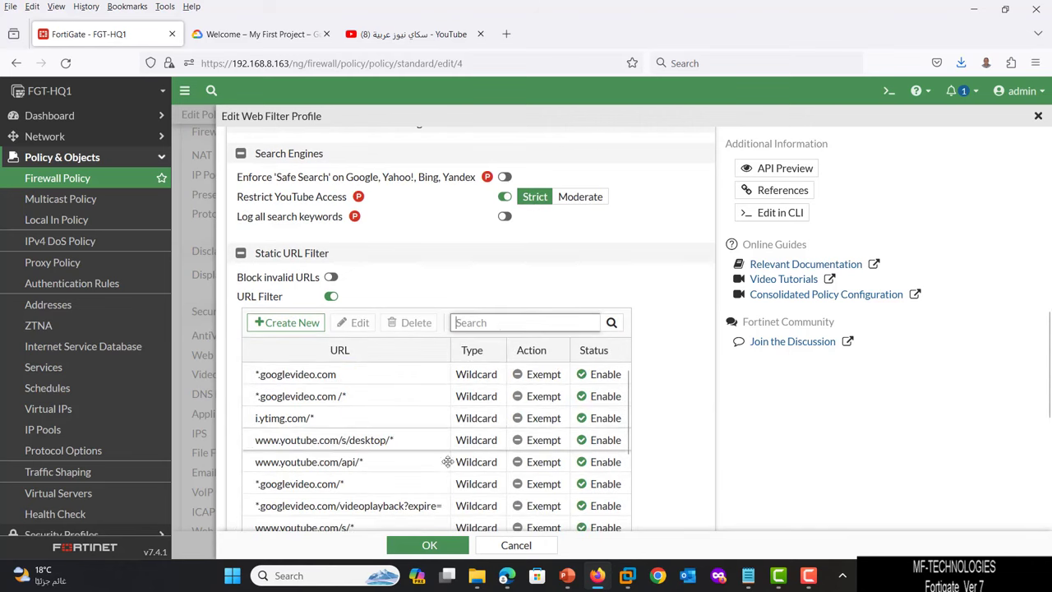
pyautogui.scroll(-5, 382, 418)
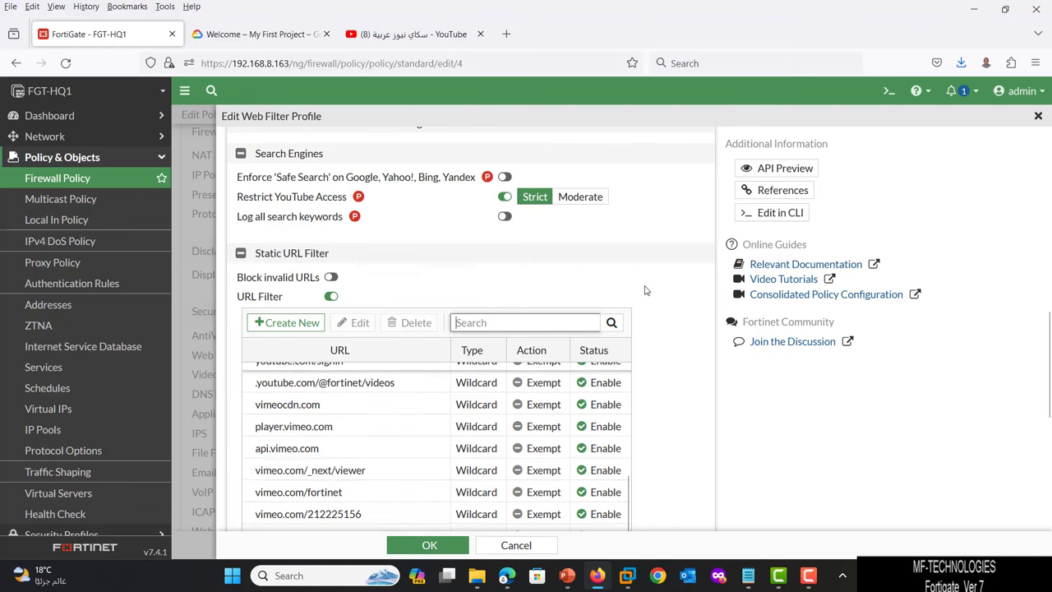
pyautogui.scroll(6, 625, 279)
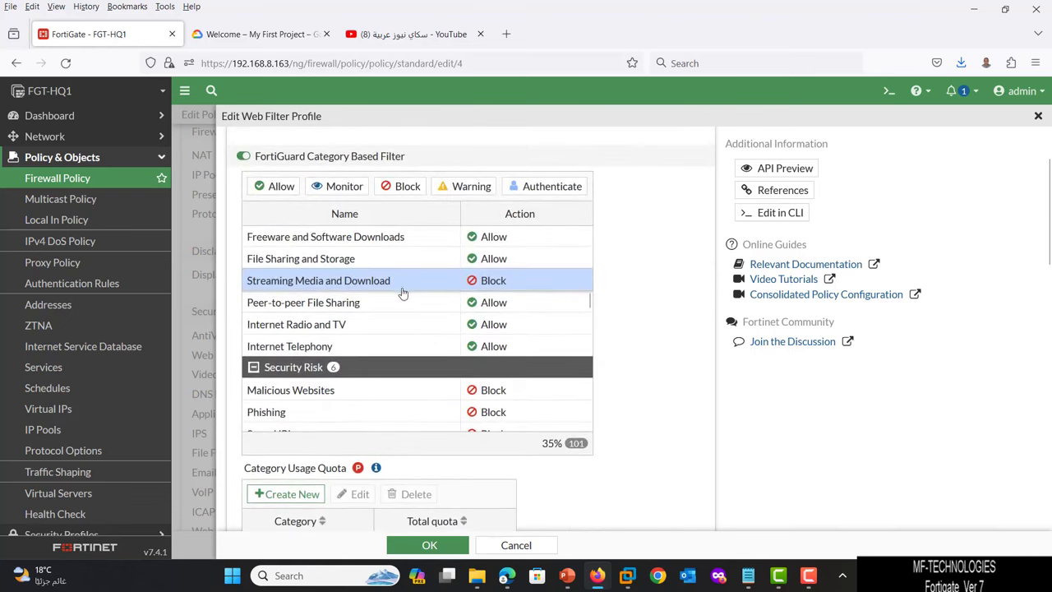
pyautogui.scroll(-4, 646, 305)
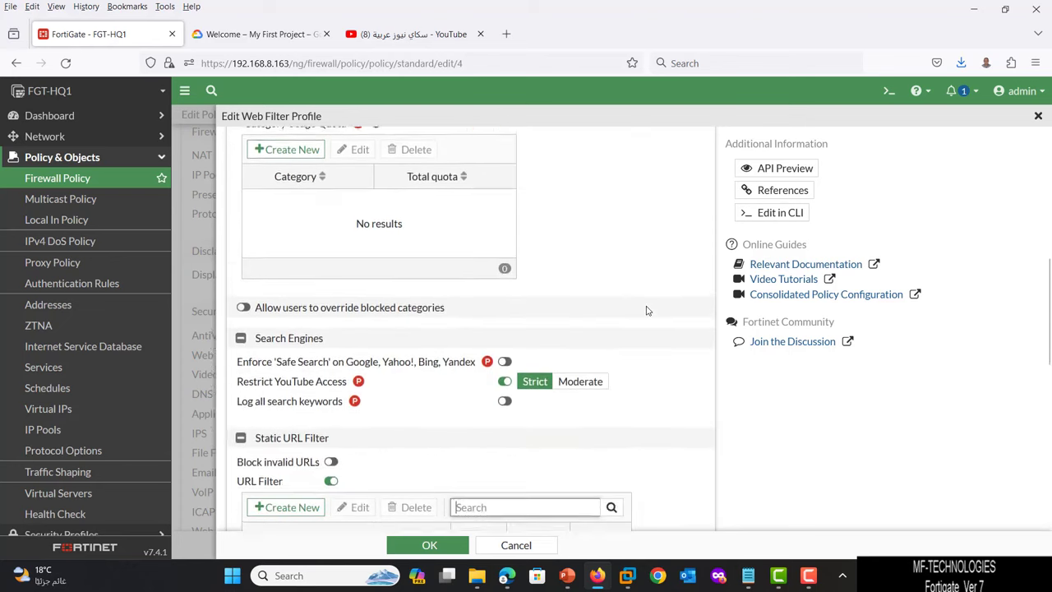
pyautogui.scroll(-5, 646, 311)
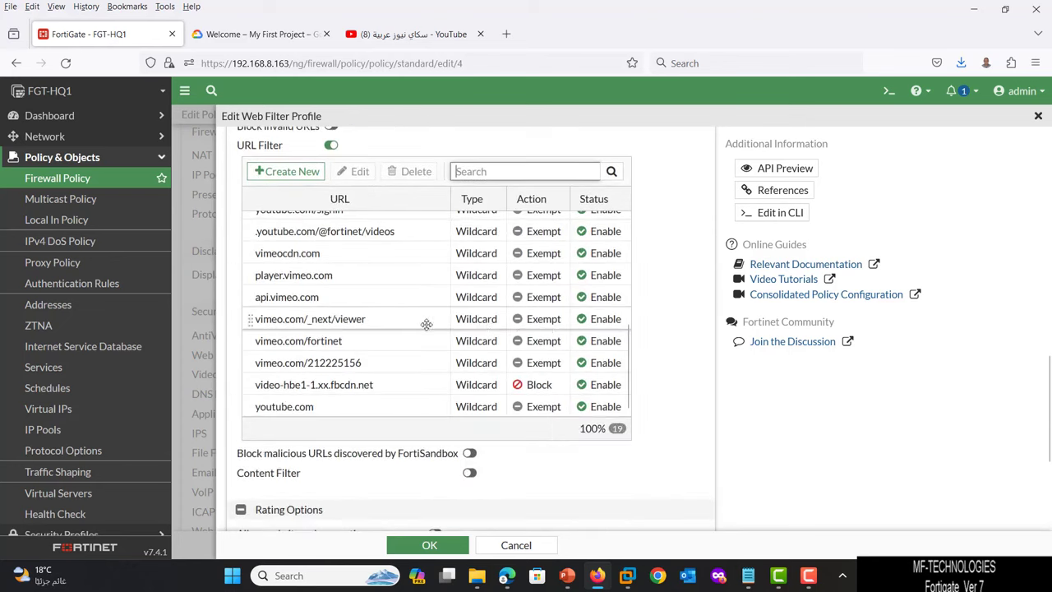
pyautogui.scroll(4, 353, 302)
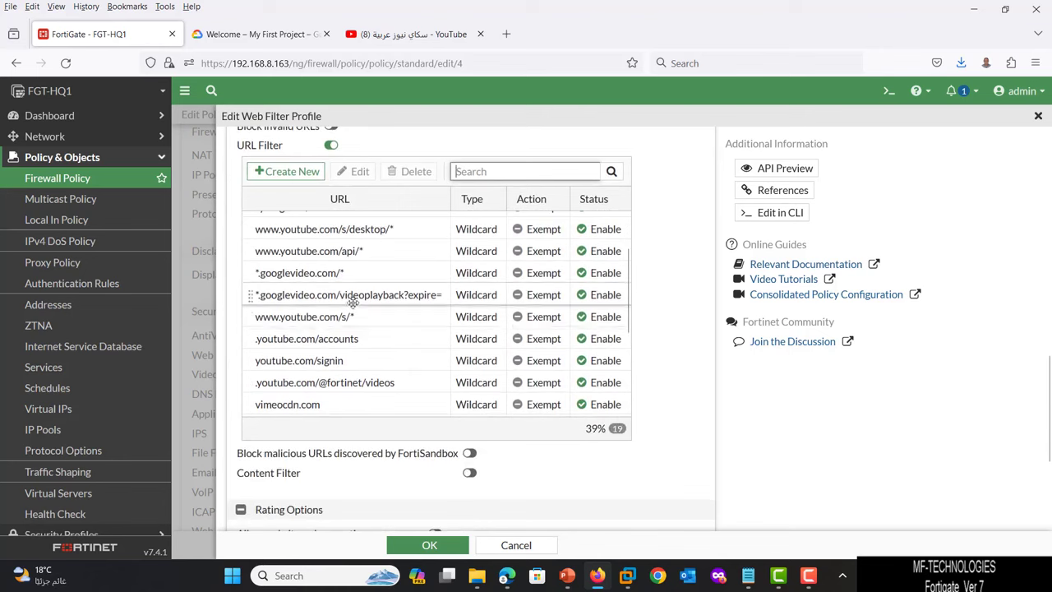
pyautogui.scroll(-2, 356, 293)
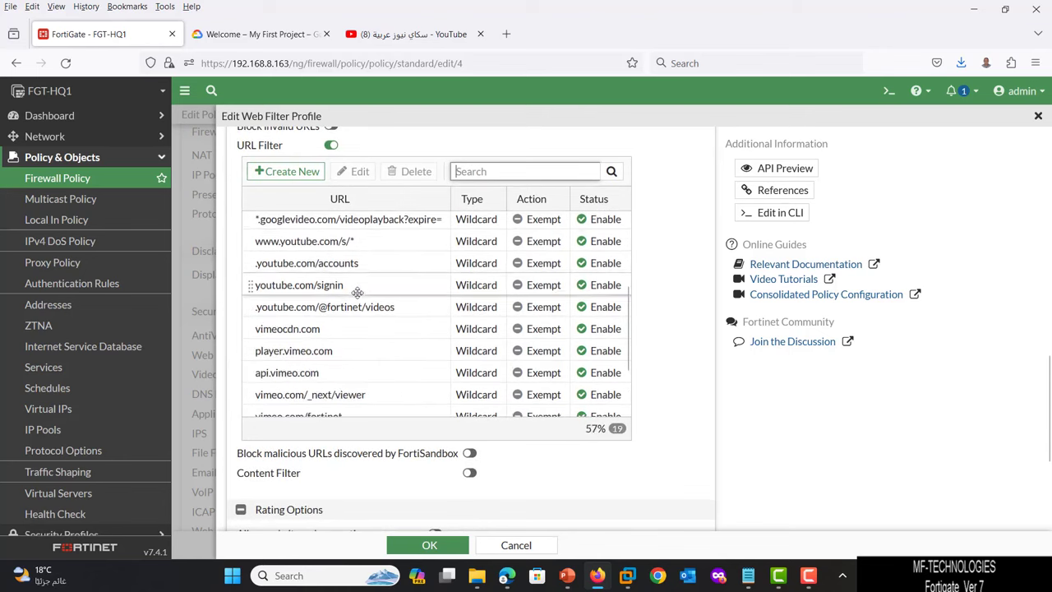
pyautogui.scroll(4, 358, 296)
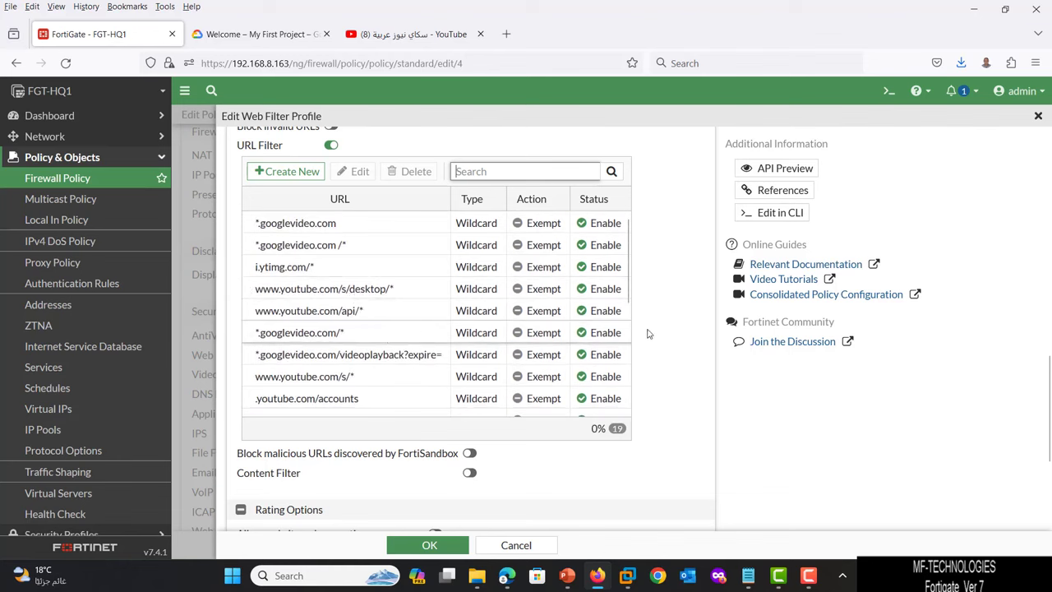
pyautogui.scroll(5, 625, 306)
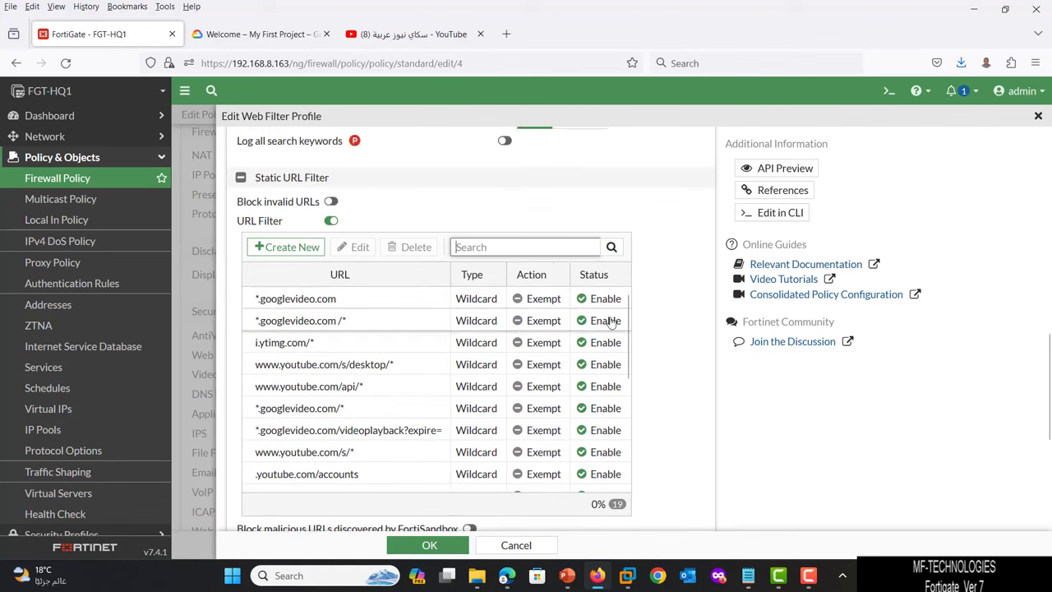
pyautogui.scroll(4, 608, 303)
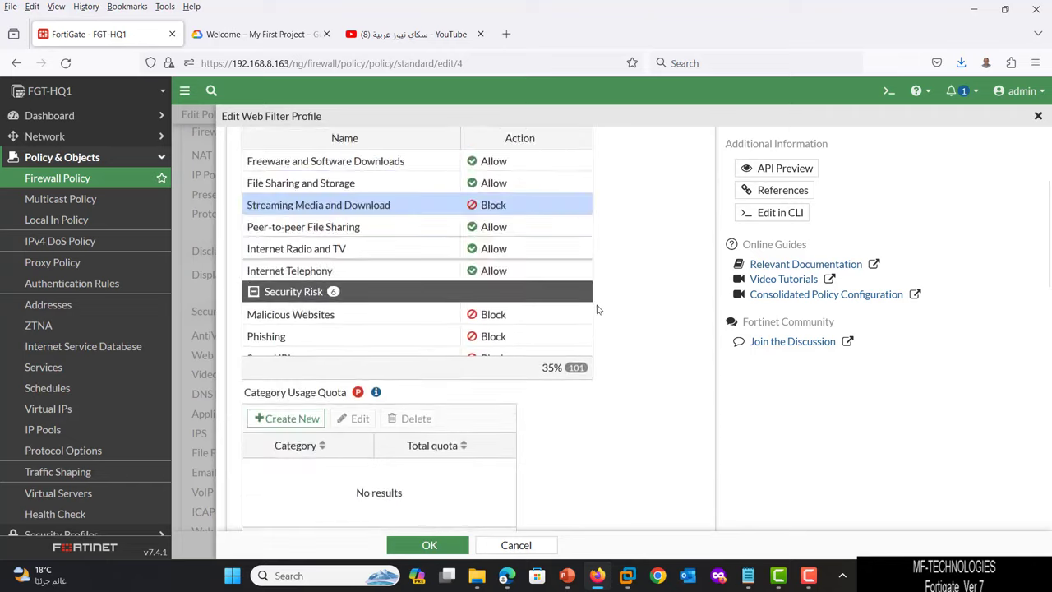
pyautogui.scroll(-3, 608, 303)
pyautogui.scroll(-3, 572, 392)
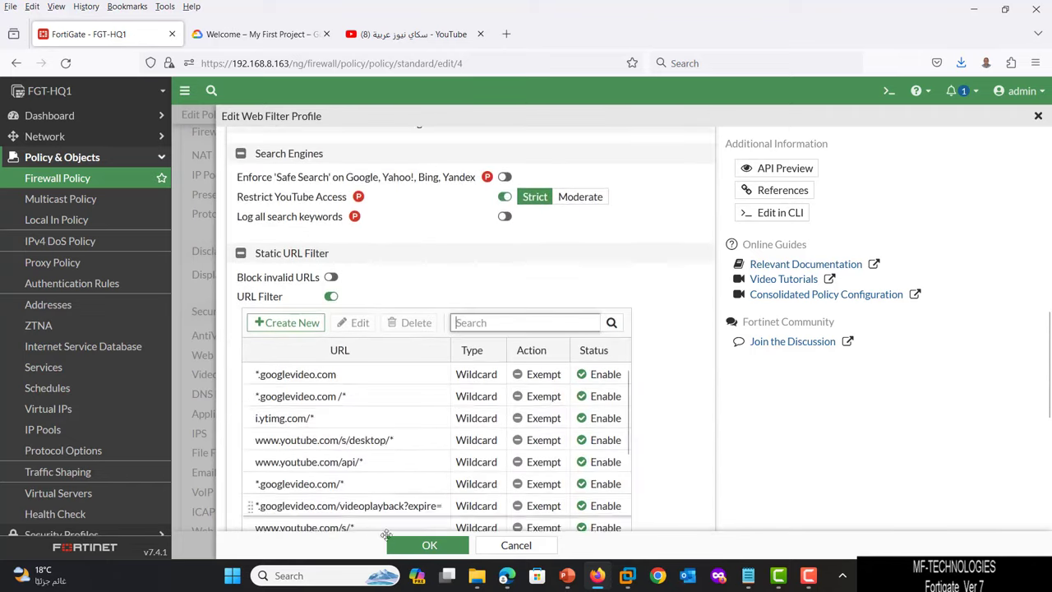
# - Save the web filter profile, then enable Video Filter on the policy using 'my video filter'
pyautogui.click(427, 549)
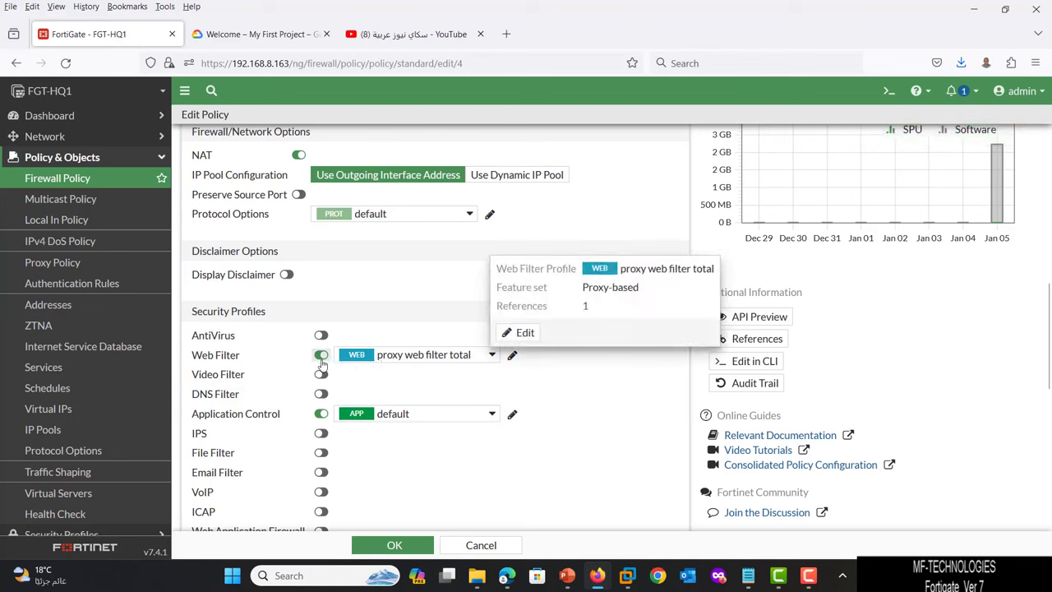
pyautogui.click(322, 375)
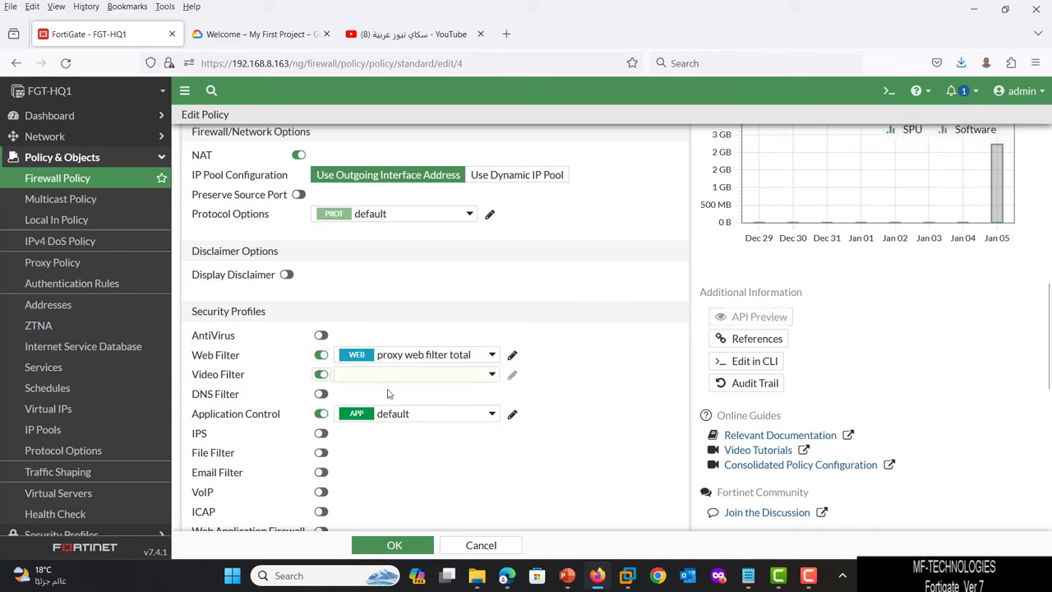
pyautogui.click(479, 382)
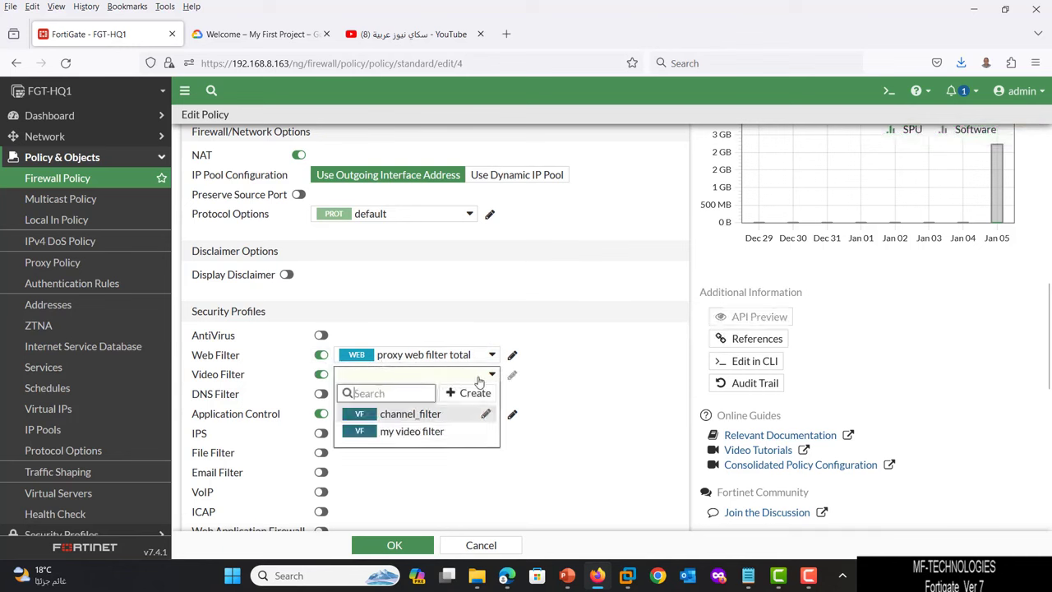
pyautogui.click(415, 430)
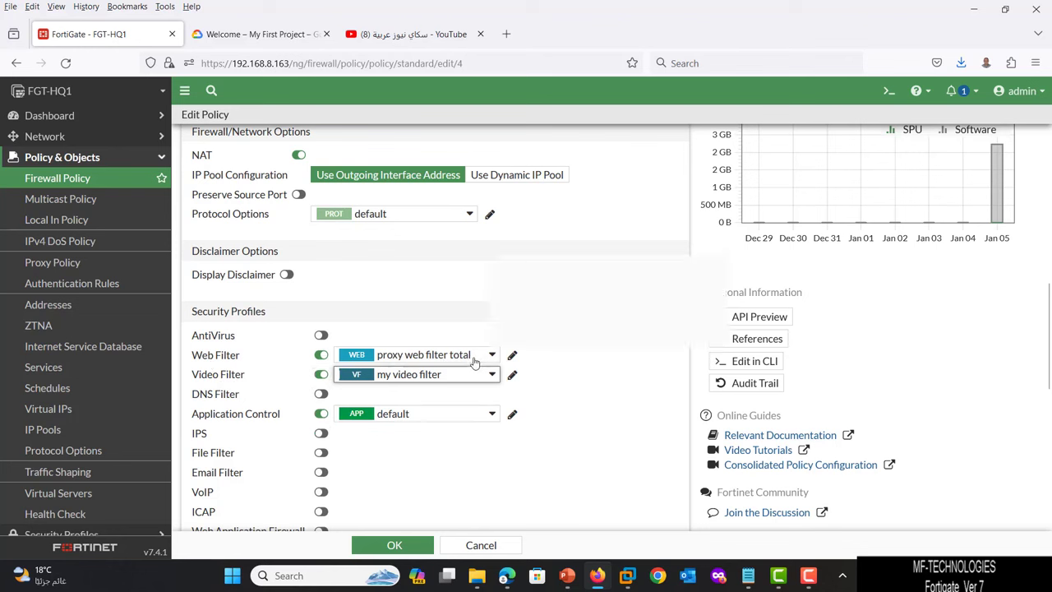
pyautogui.moveTo(474, 362)
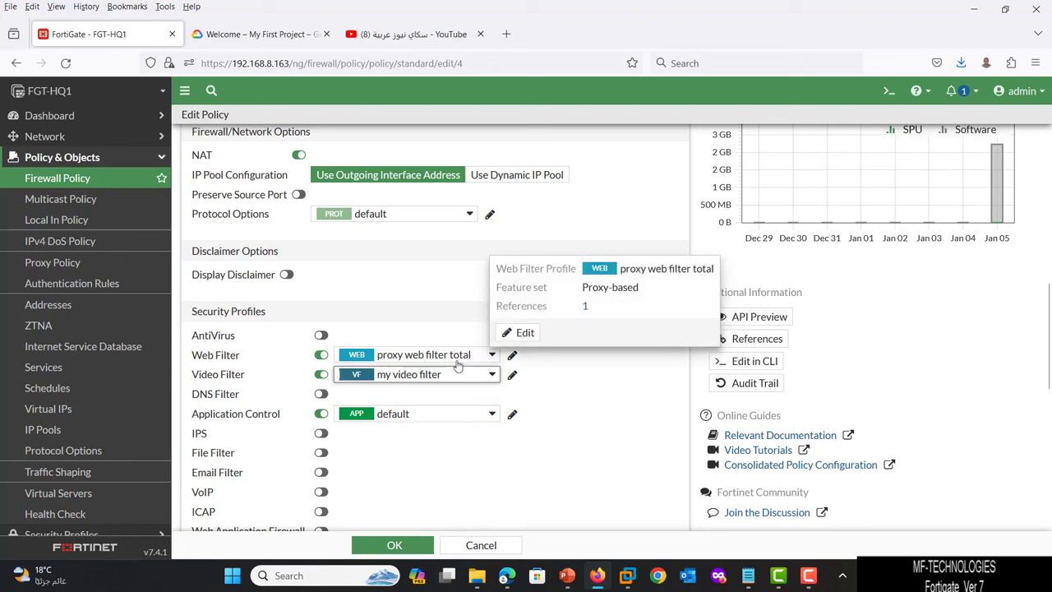
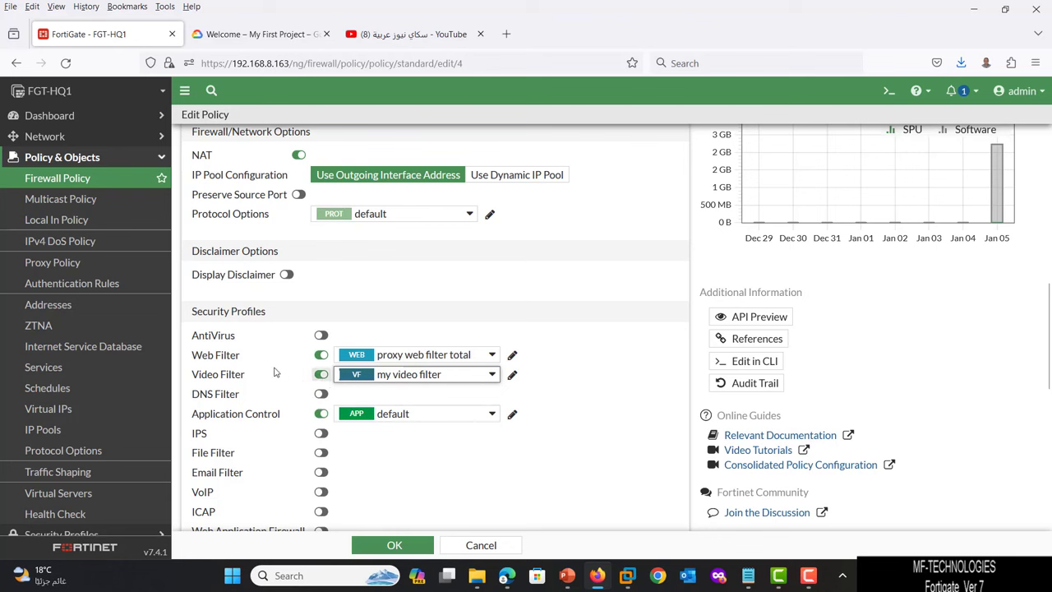
# - From the firewall policy, open the 'proxy web filter total' web filter profile and scroll through its settings
pyautogui.click(394, 355)
pyautogui.click(520, 324)
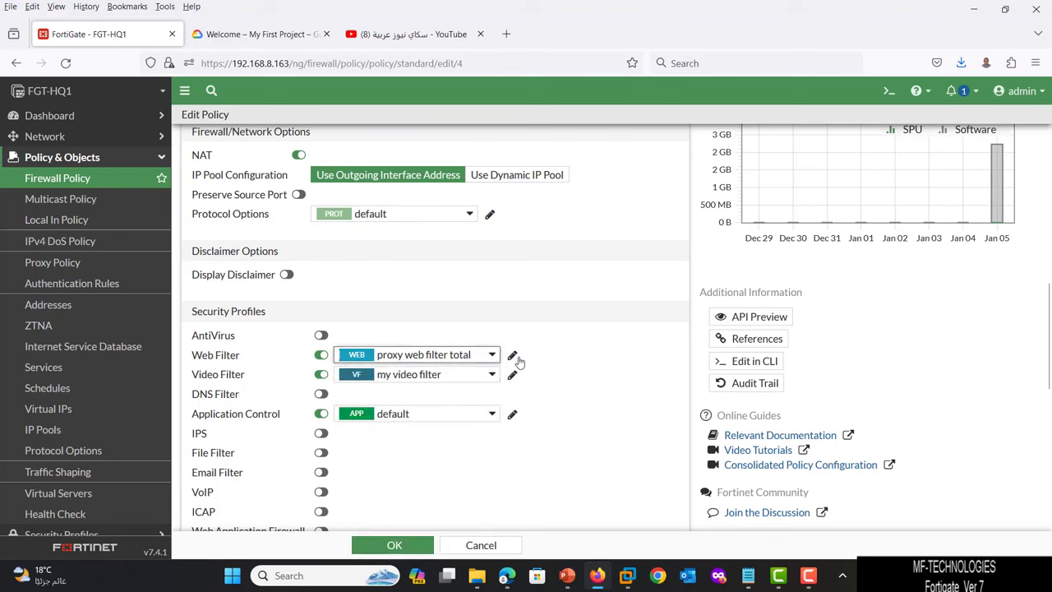
pyautogui.click(512, 355)
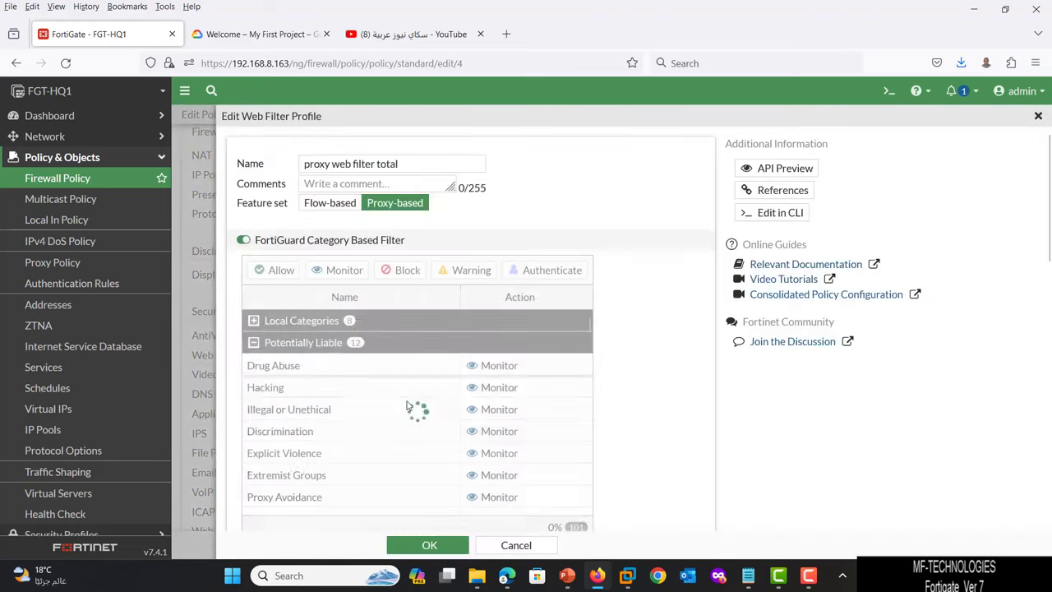
pyautogui.scroll(-2, 403, 403)
pyautogui.scroll(-2, 632, 395)
pyautogui.scroll(-5, 632, 395)
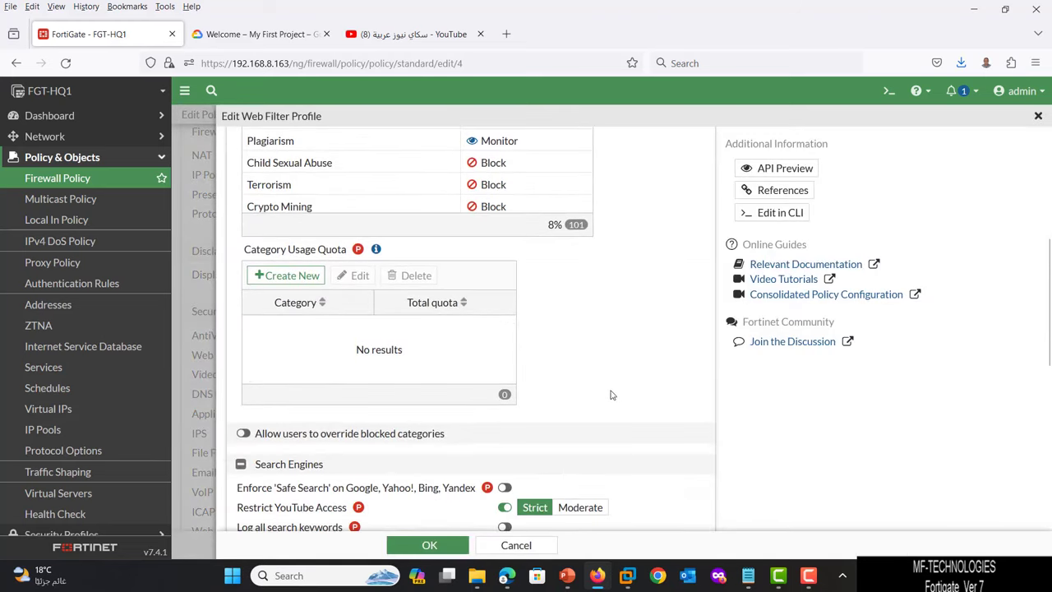
pyautogui.scroll(5, 327, 466)
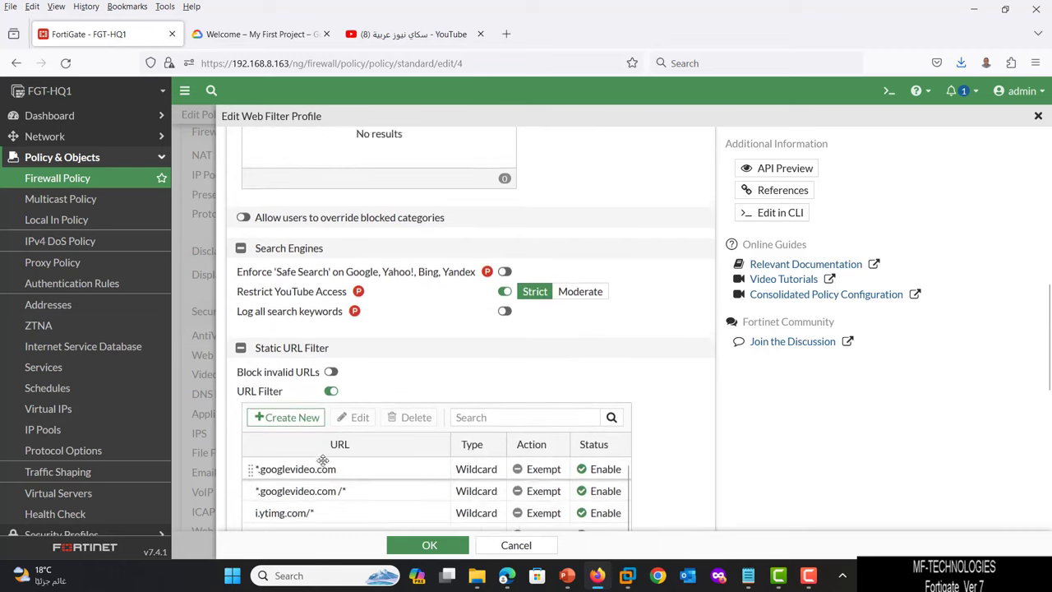
pyautogui.scroll(3, 347, 321)
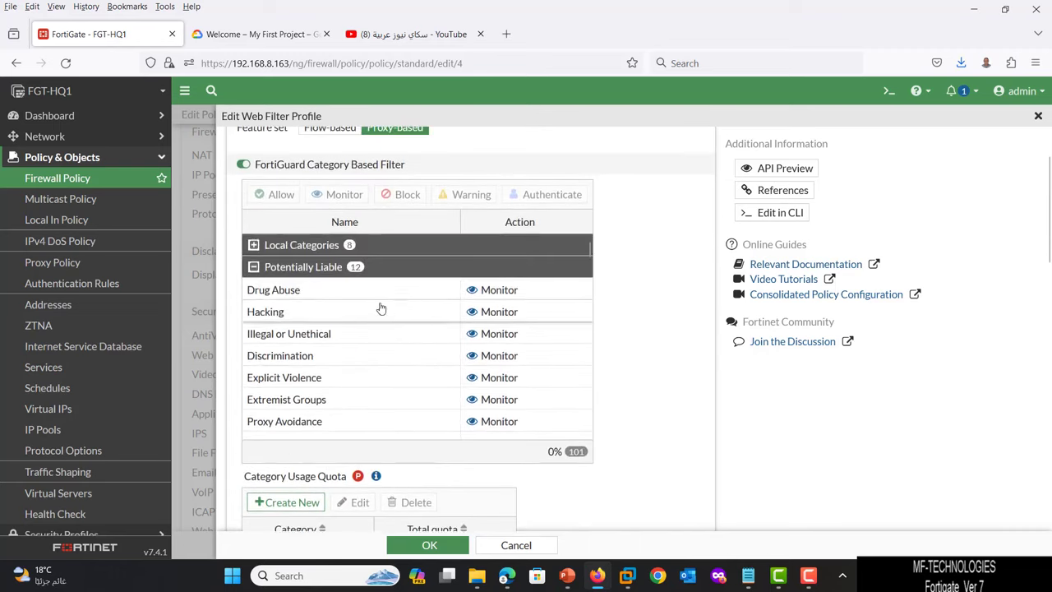
pyautogui.scroll(-3, 113, 421)
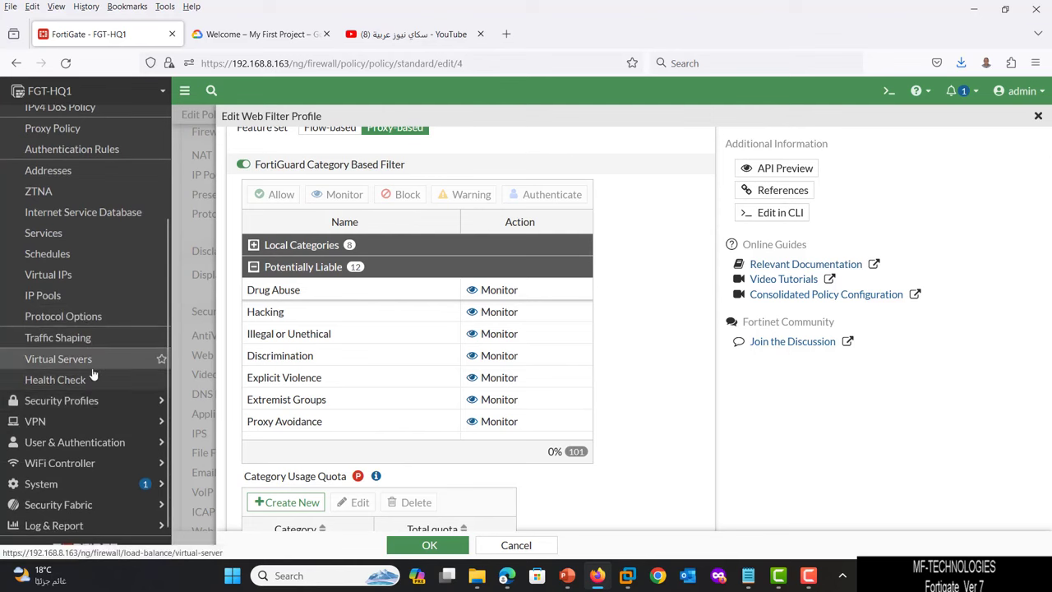
# - Open Security Profiles > Web Rating Overrides and scroll through the override entries
pyautogui.click(91, 401)
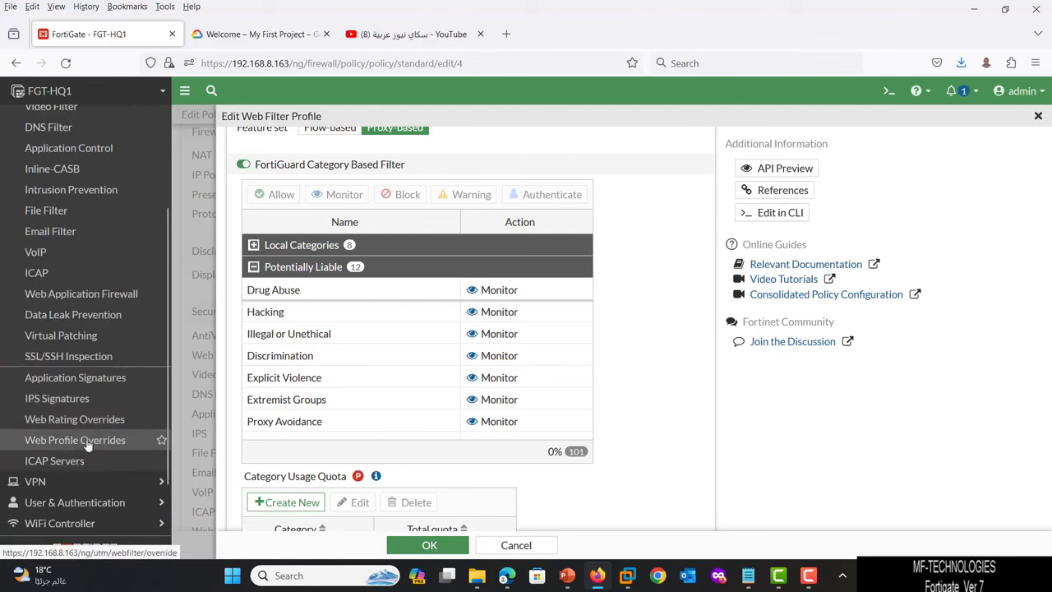
pyautogui.click(96, 420)
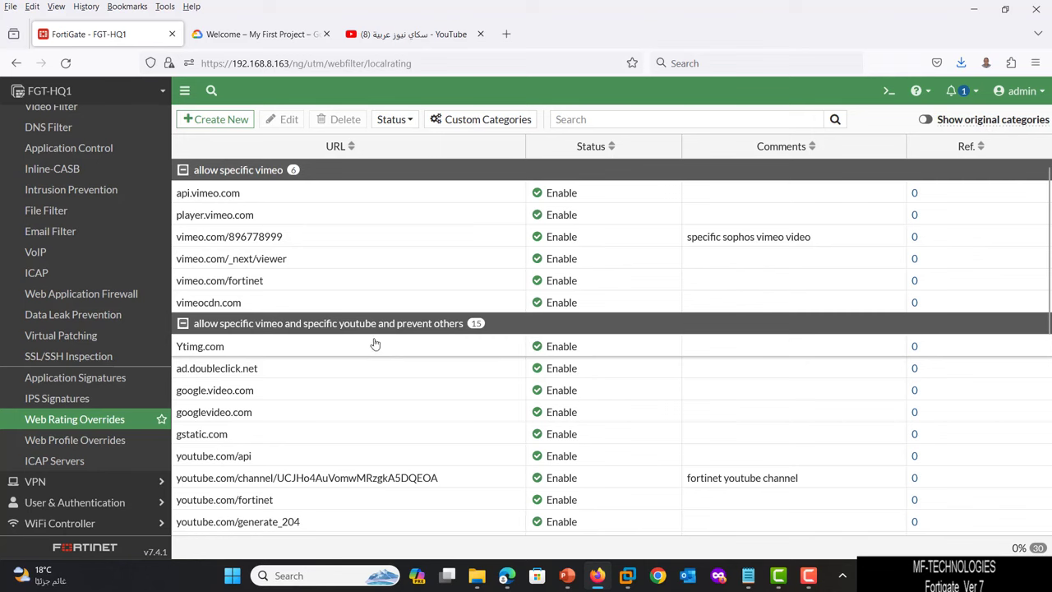
pyautogui.scroll(-3, 270, 370)
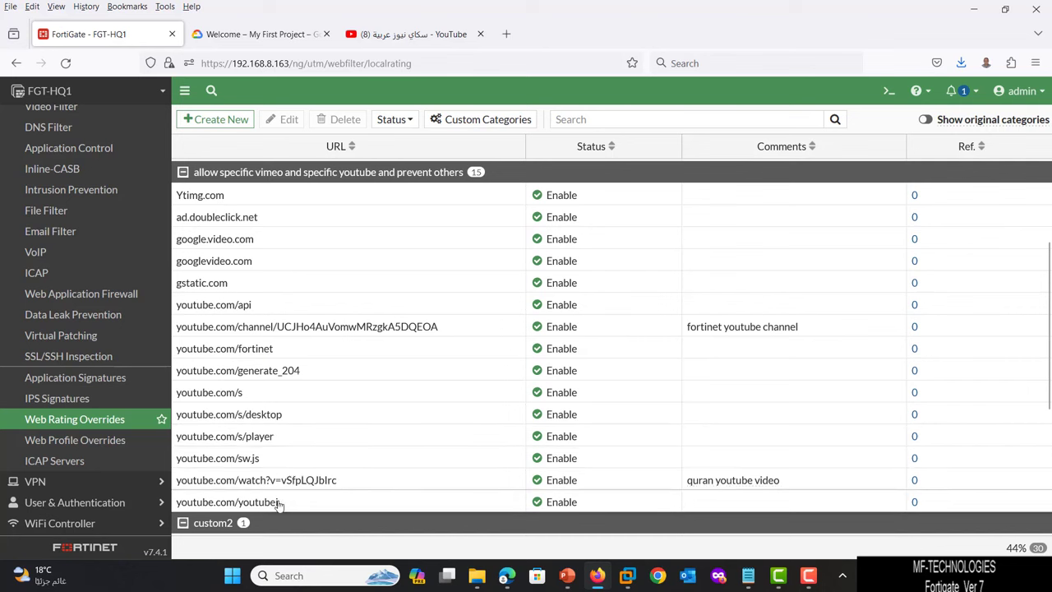
pyautogui.scroll(2, 258, 350)
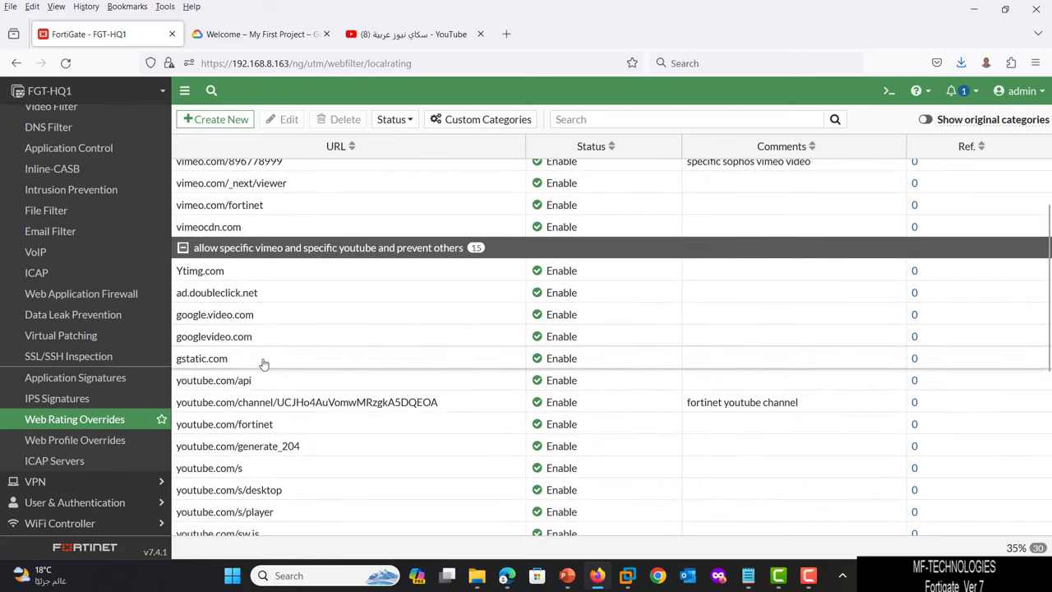
pyautogui.scroll(2, 302, 424)
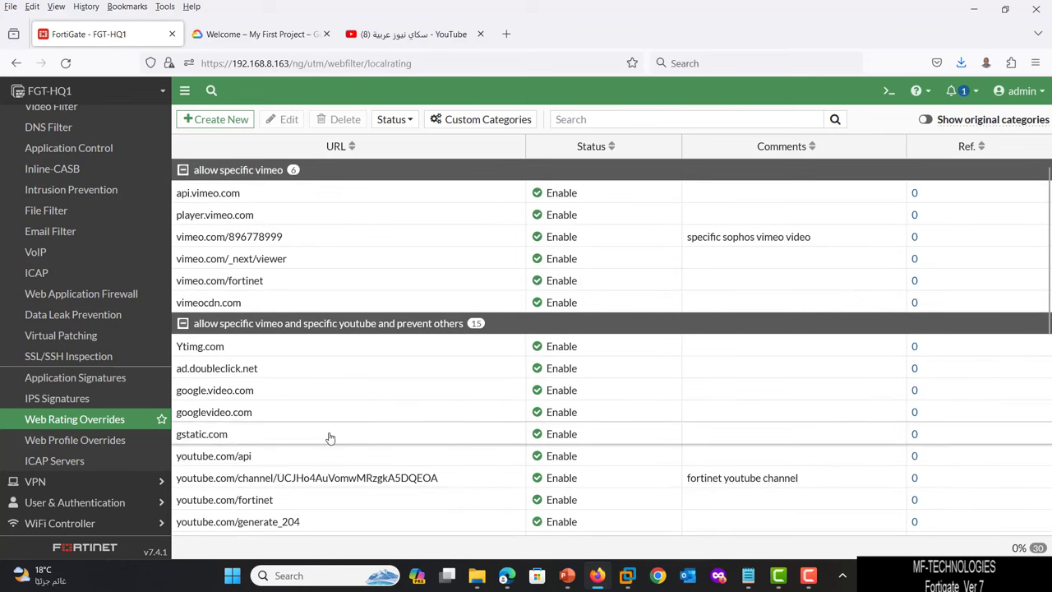
pyautogui.scroll(-4, 329, 434)
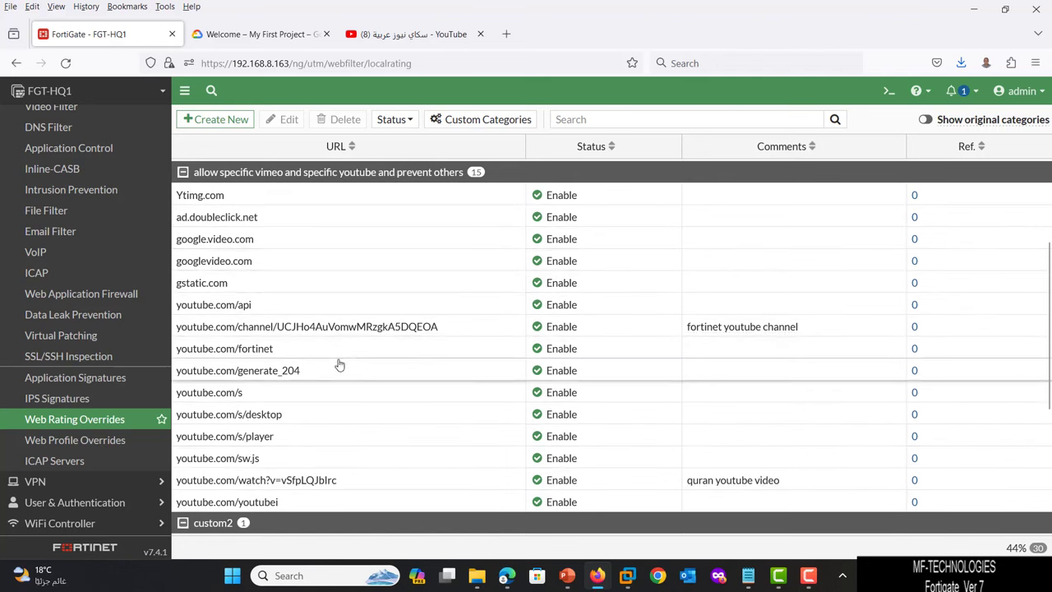
pyautogui.scroll(1, 340, 364)
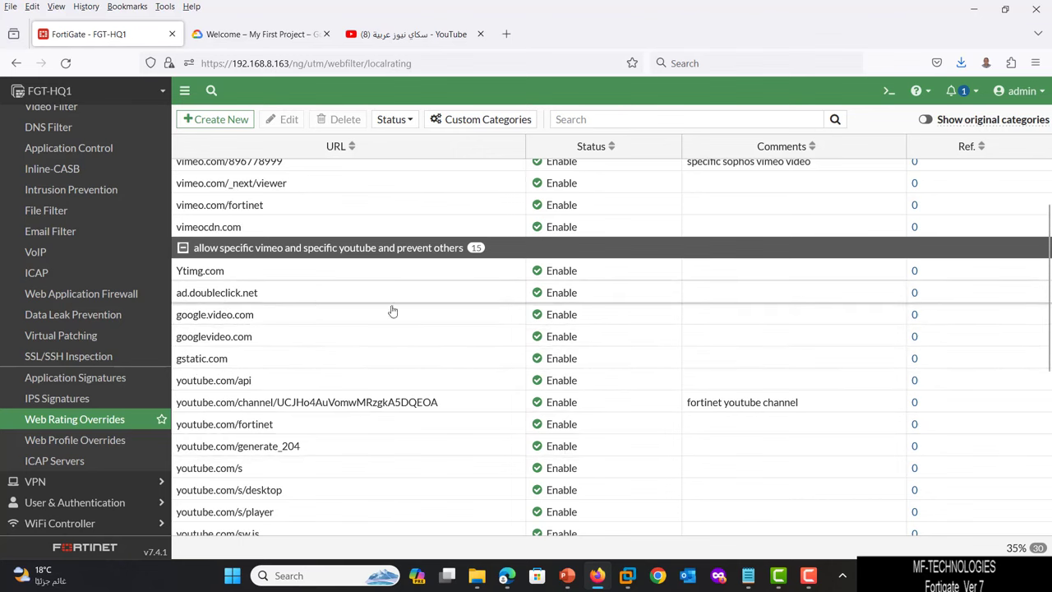
pyautogui.scroll(2, 352, 401)
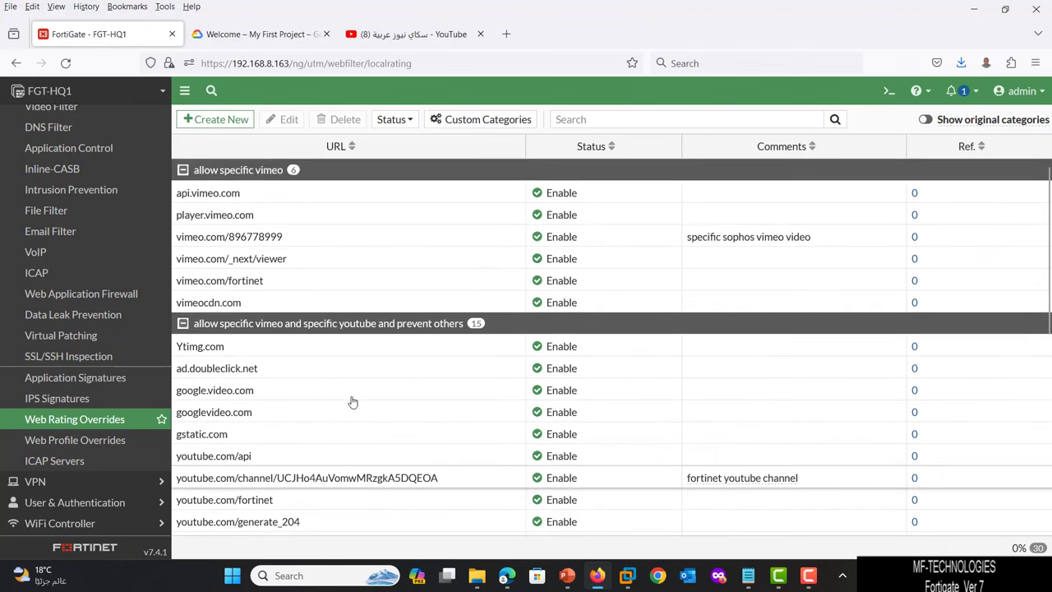
pyautogui.scroll(-2, 352, 400)
pyautogui.scroll(-2, 352, 401)
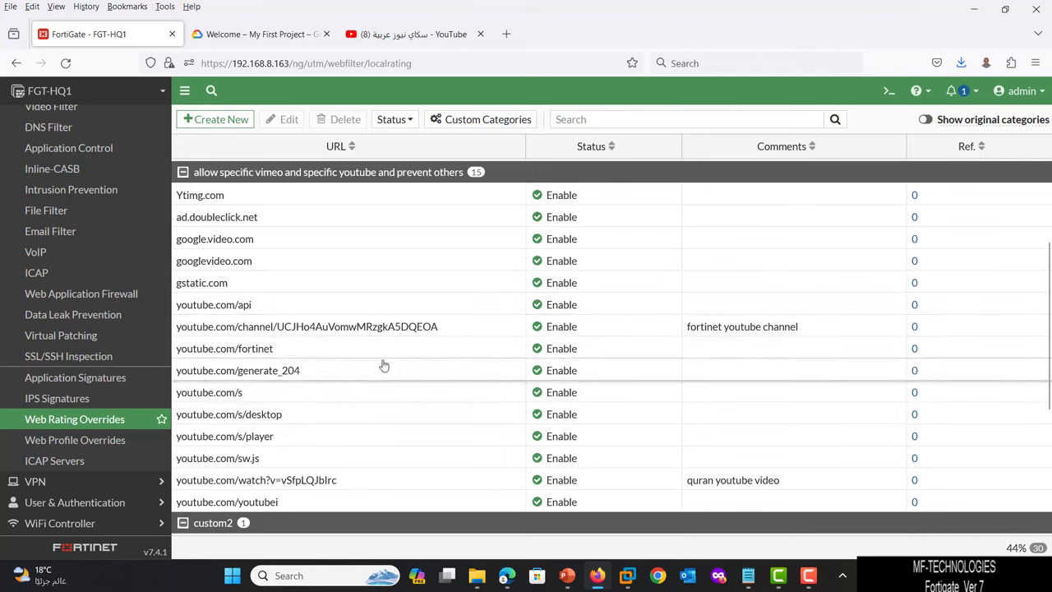
pyautogui.scroll(3, 374, 328)
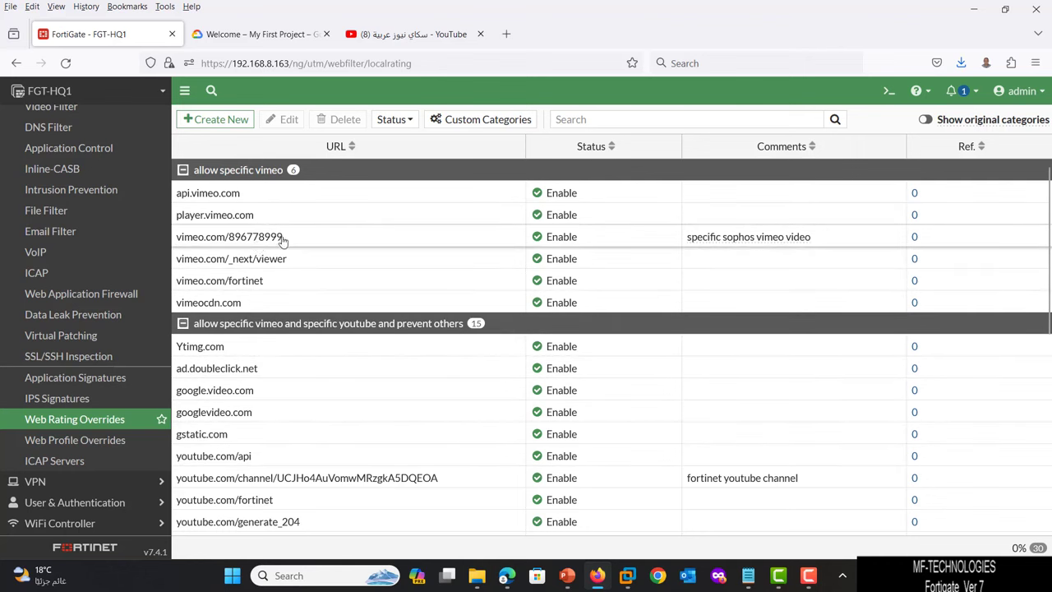
# - Select the vimeo.com/896778999 and vimeo.com/fortinet overrides and review the list
pyautogui.click(267, 237)
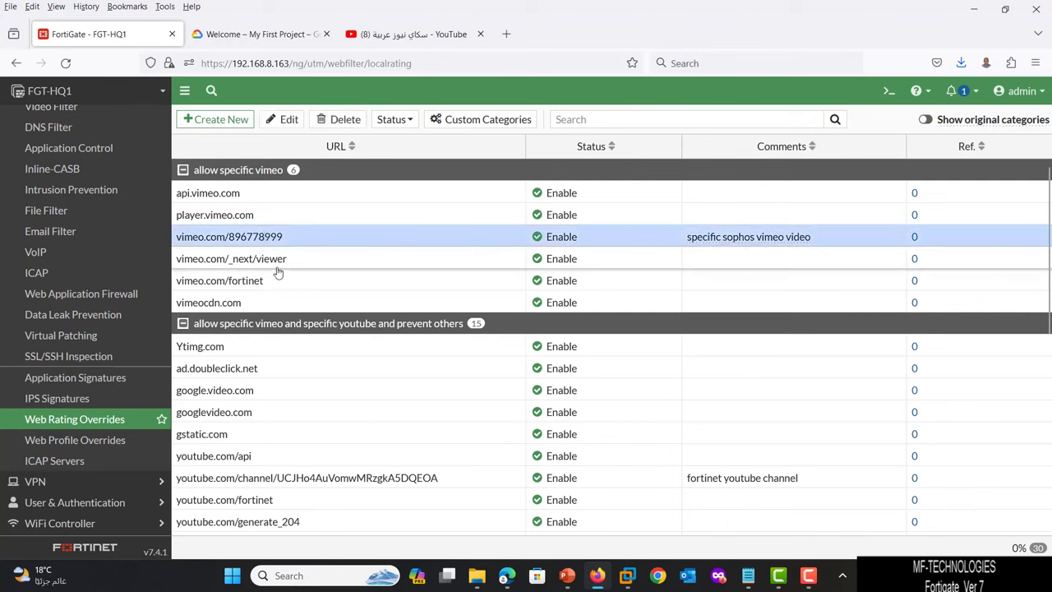
pyautogui.click(279, 280)
pyautogui.scroll(-2, 288, 403)
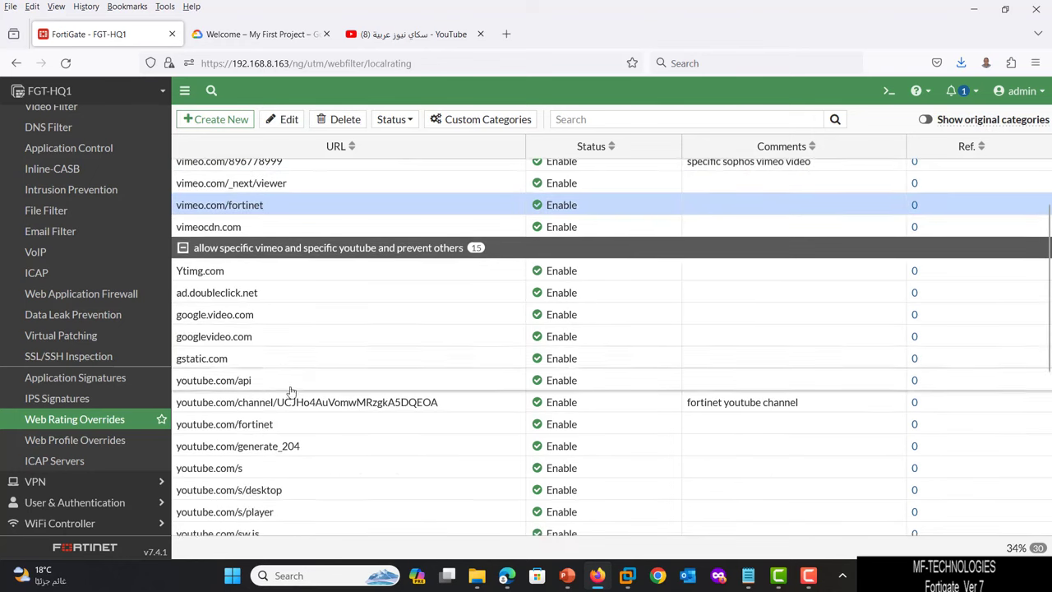
pyautogui.scroll(-2, 337, 444)
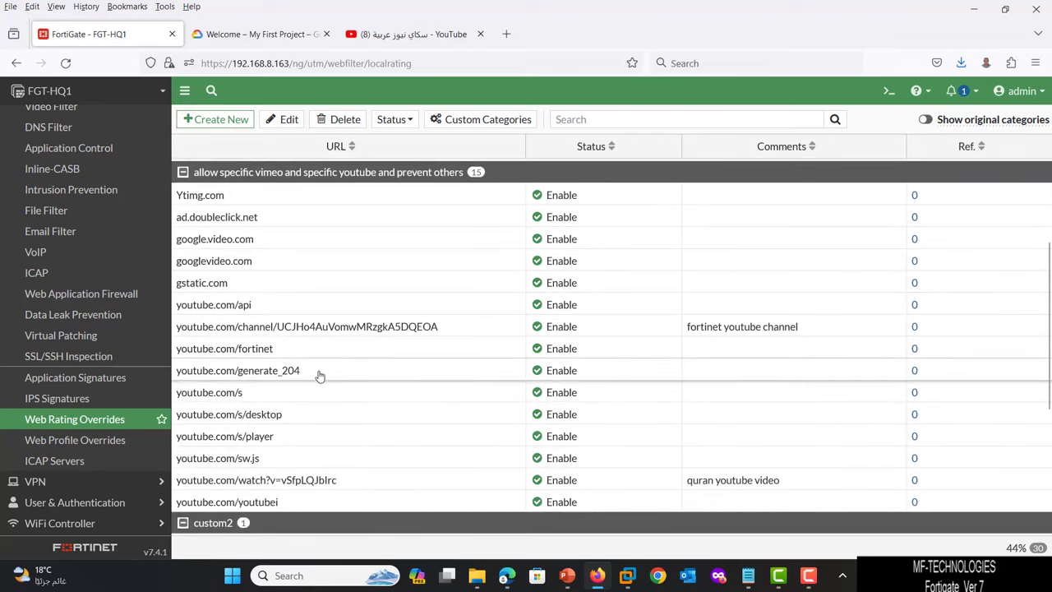
pyautogui.scroll(2, 312, 367)
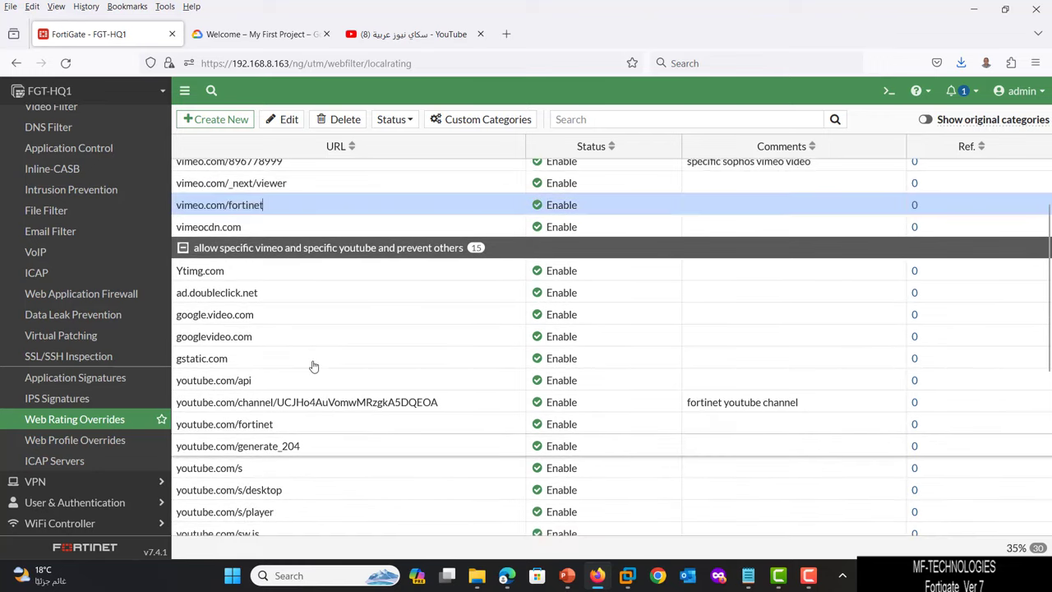
pyautogui.scroll(2, 311, 365)
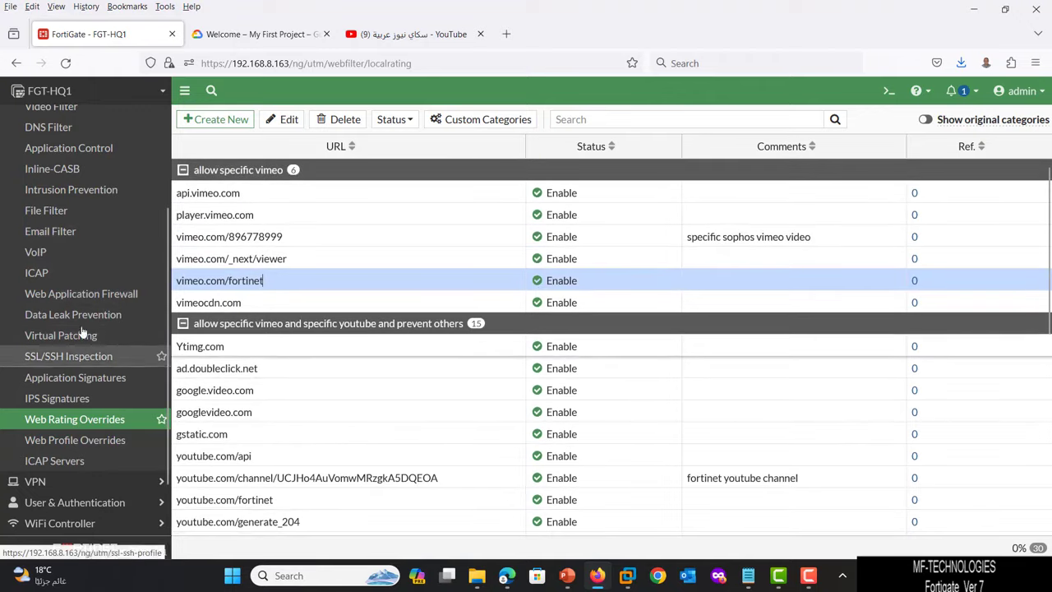
pyautogui.scroll(3, 74, 246)
# - Reopen 'proxy web filter total', expand Local Categories, and set the prevent-youtube category to Monitor
pyautogui.click(51, 220)
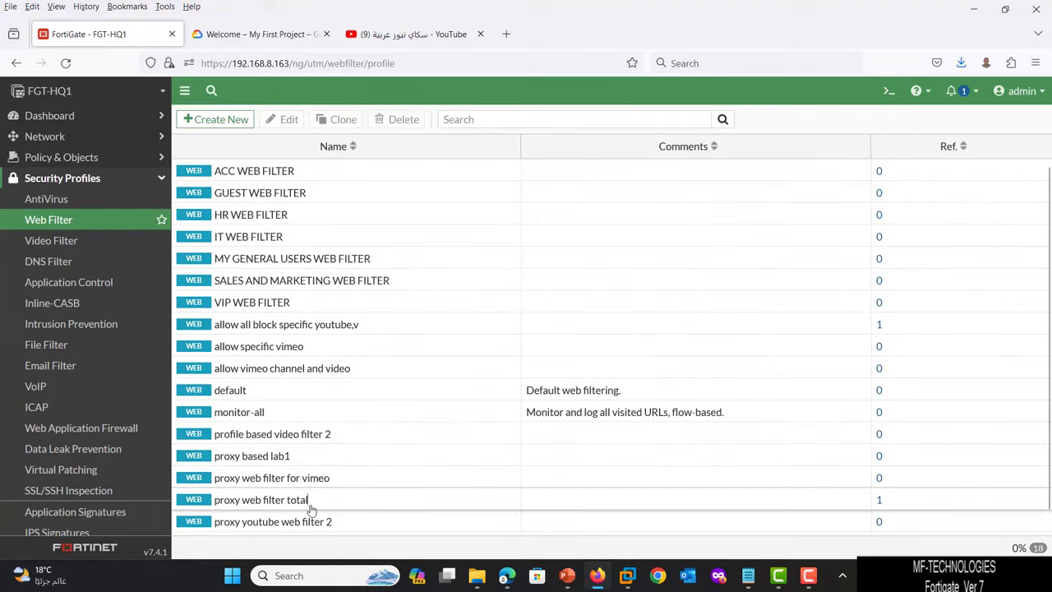
pyautogui.doubleClick(310, 507)
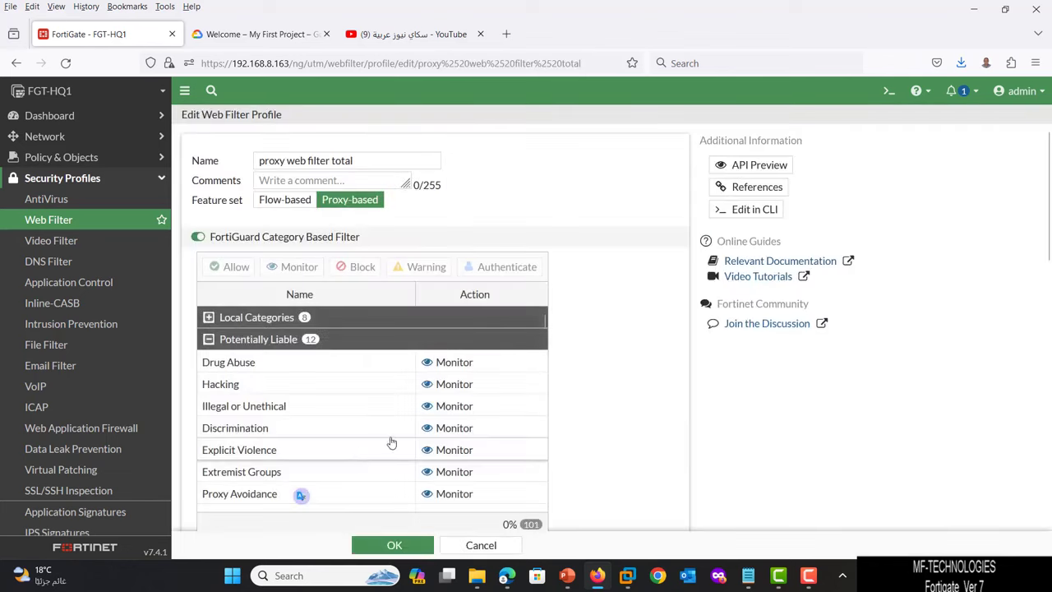
pyautogui.click(208, 317)
pyautogui.scroll(-2, 403, 362)
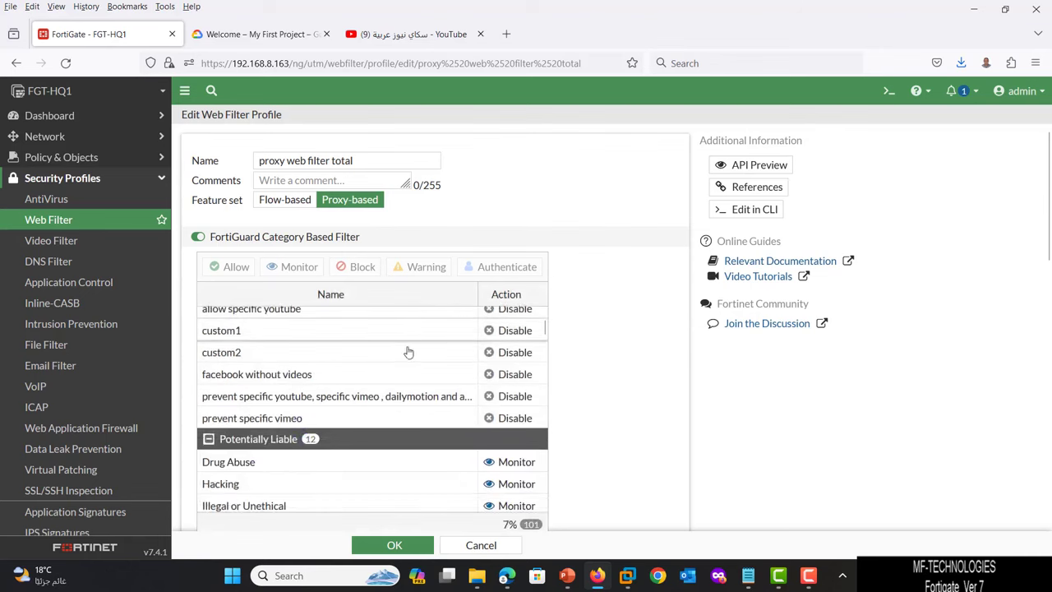
pyautogui.scroll(1, 400, 361)
pyautogui.scroll(1, 399, 366)
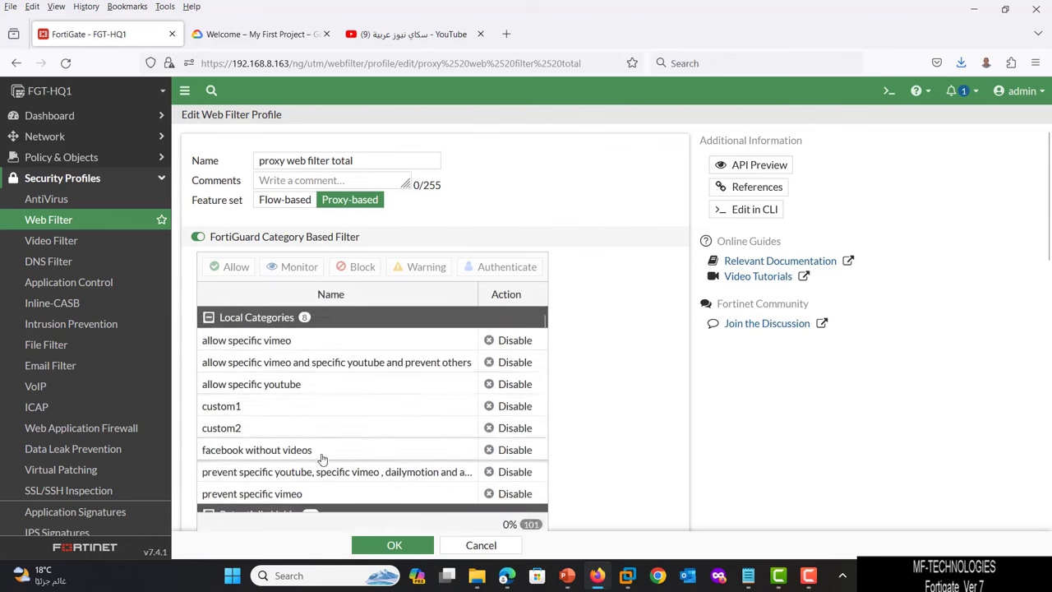
pyautogui.rightClick(357, 477)
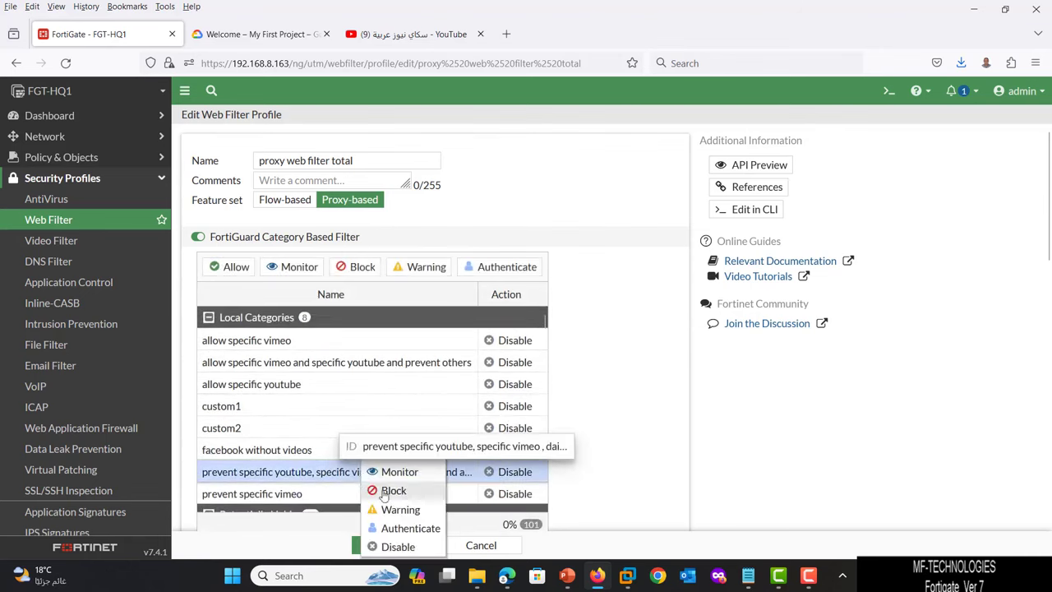
pyautogui.click(402, 477)
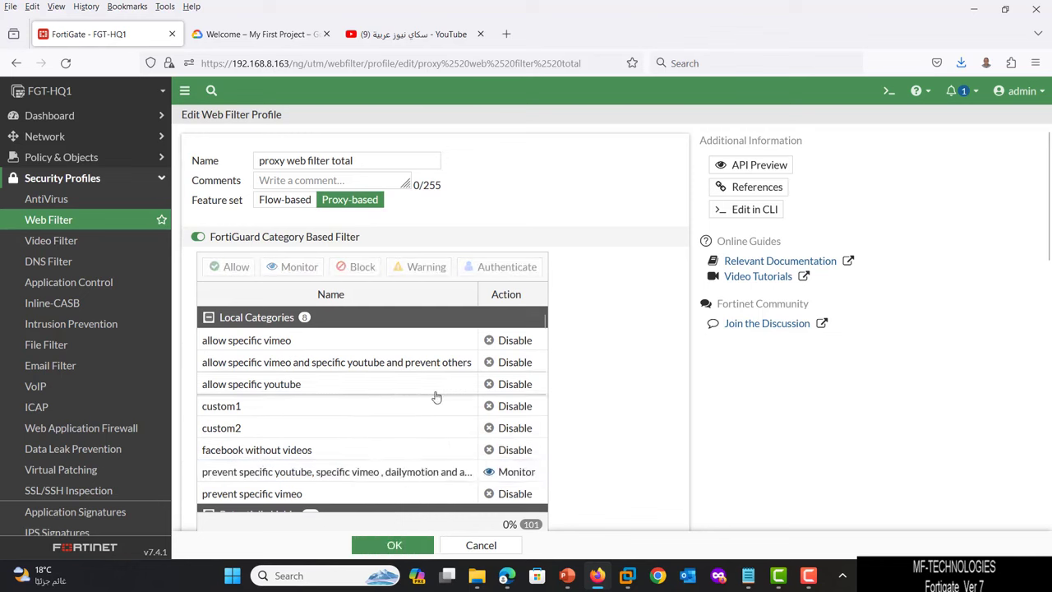
# - Set the facebook without videos category to Block and go to the Web Rating Overrides page
pyautogui.scroll(-2, 433, 395)
pyautogui.click(328, 376)
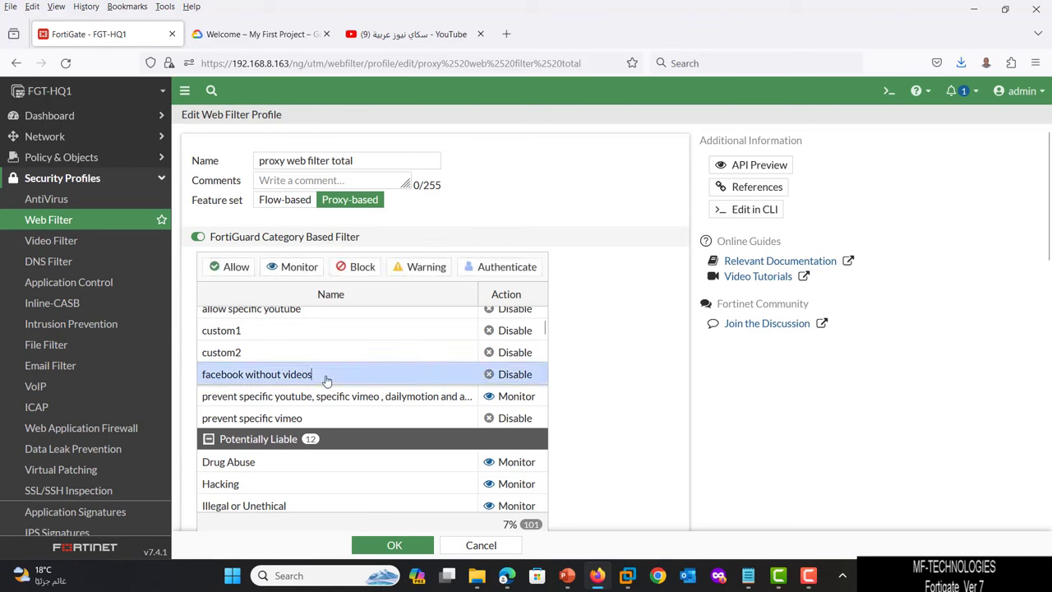
pyautogui.rightClick(328, 376)
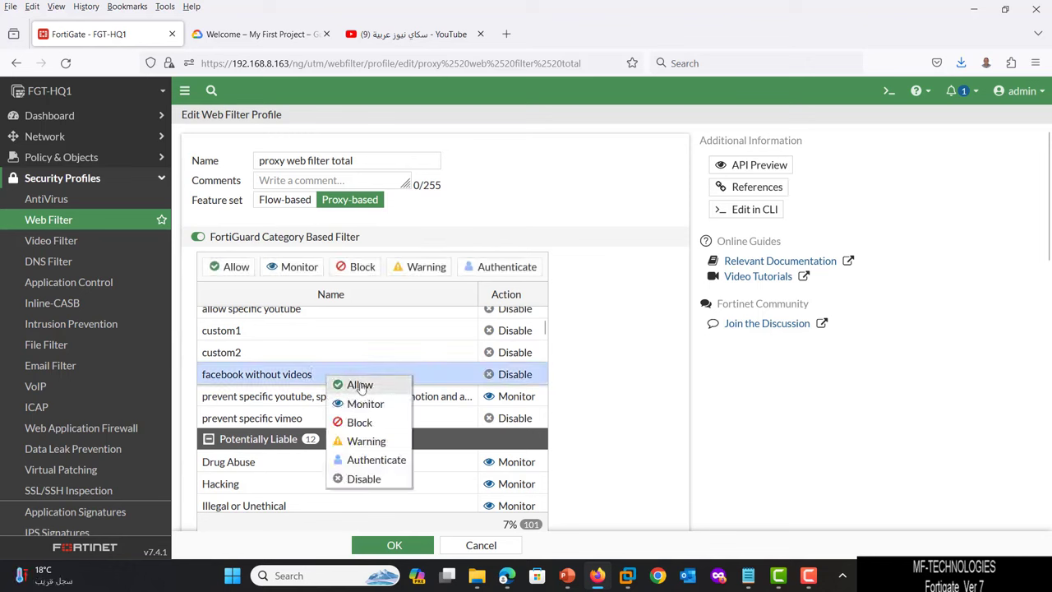
pyautogui.click(377, 421)
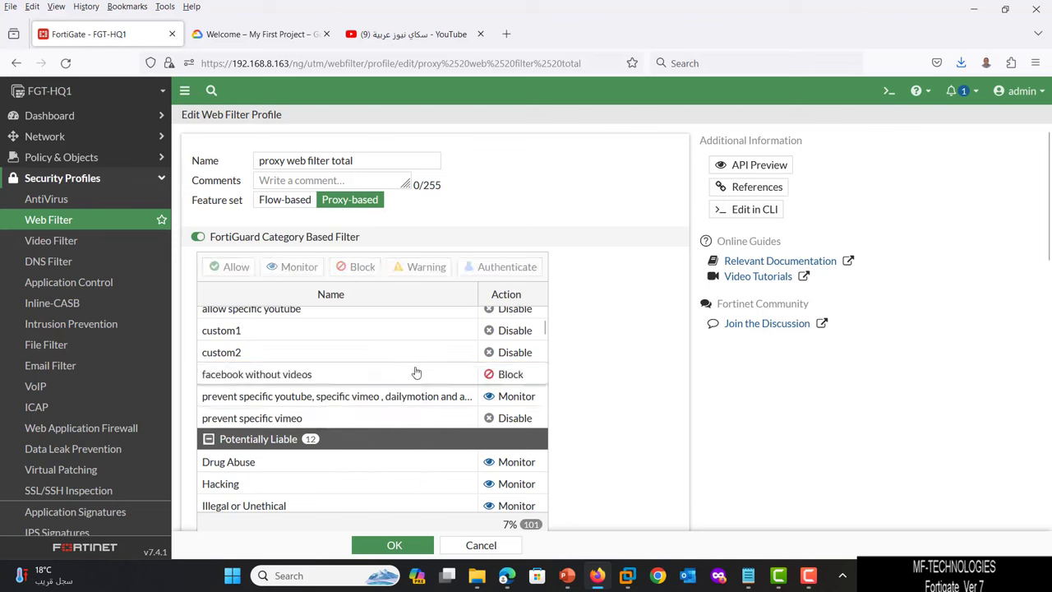
pyautogui.hotkey('ctrl', 'shift', 'Left')
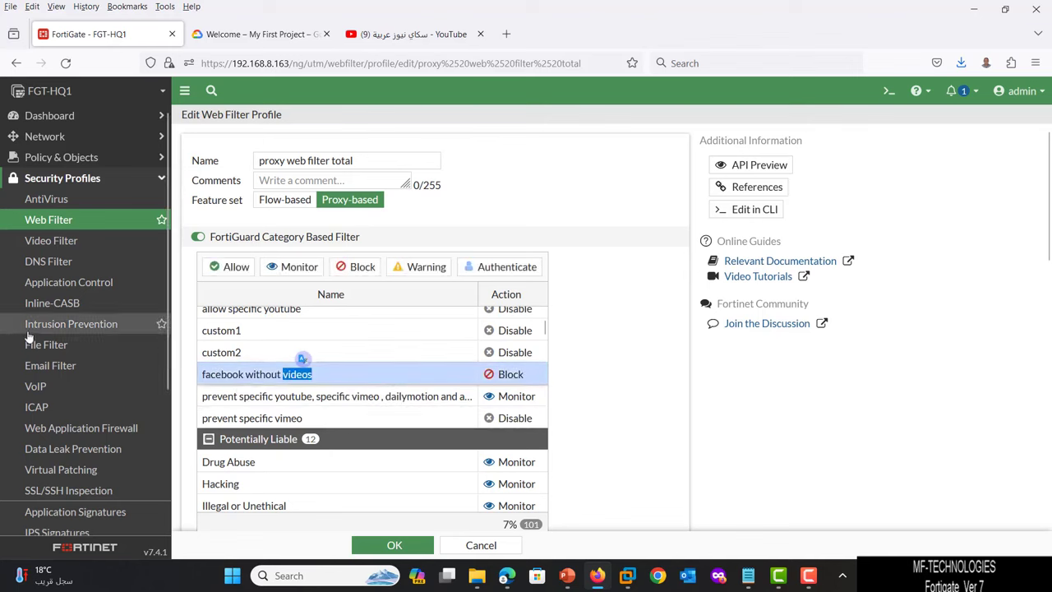
pyautogui.scroll(-2, 29, 337)
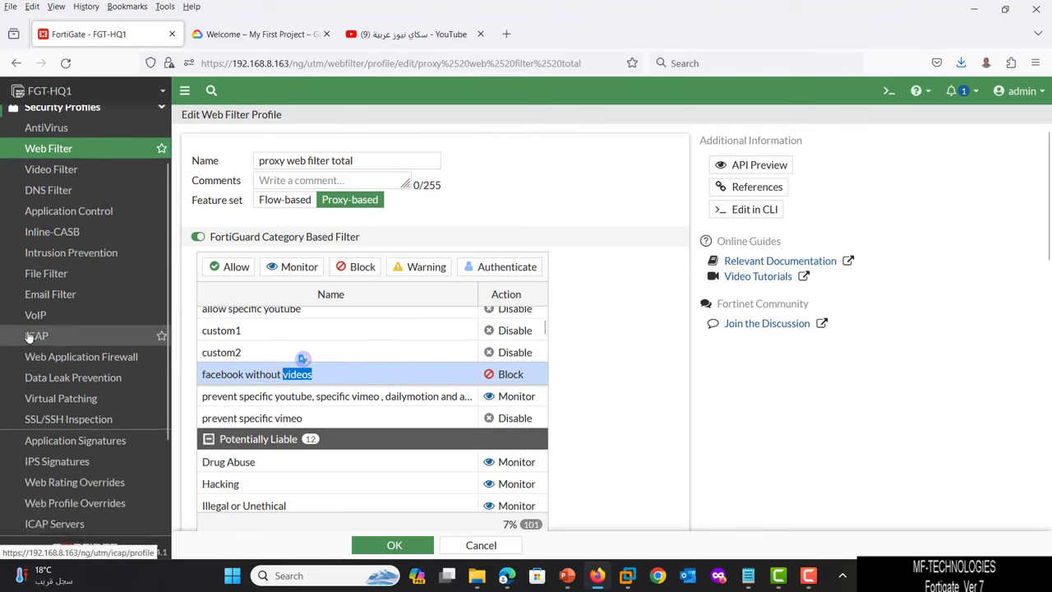
pyautogui.click(113, 499)
# - Confirm facebook without videos holds video-hbe1-1.xx.fbcdn.net, then return to the Web Filter profiles list
pyautogui.click(110, 485)
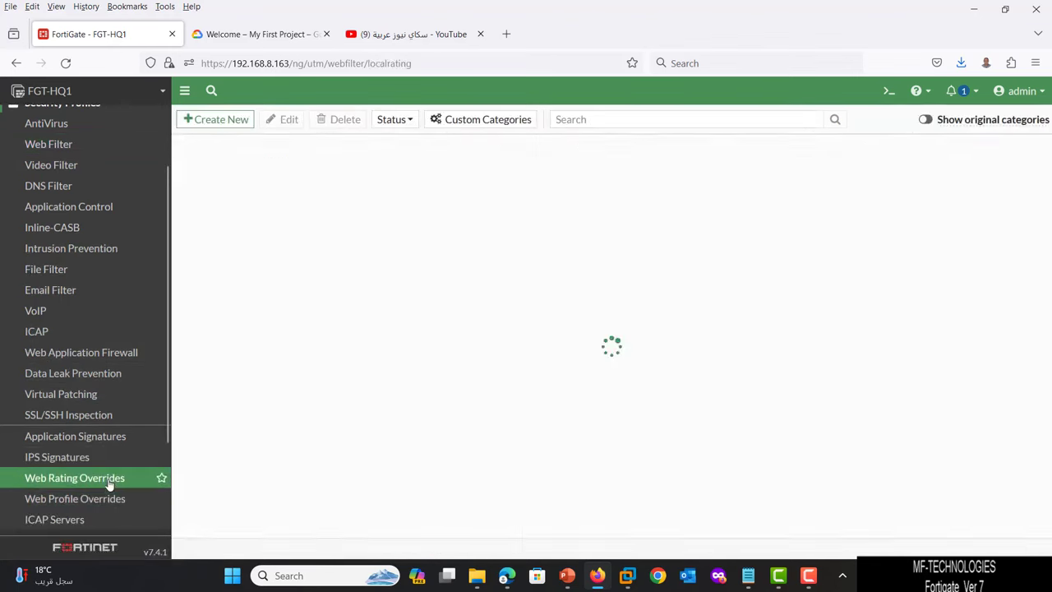
pyautogui.scroll(-5, 302, 408)
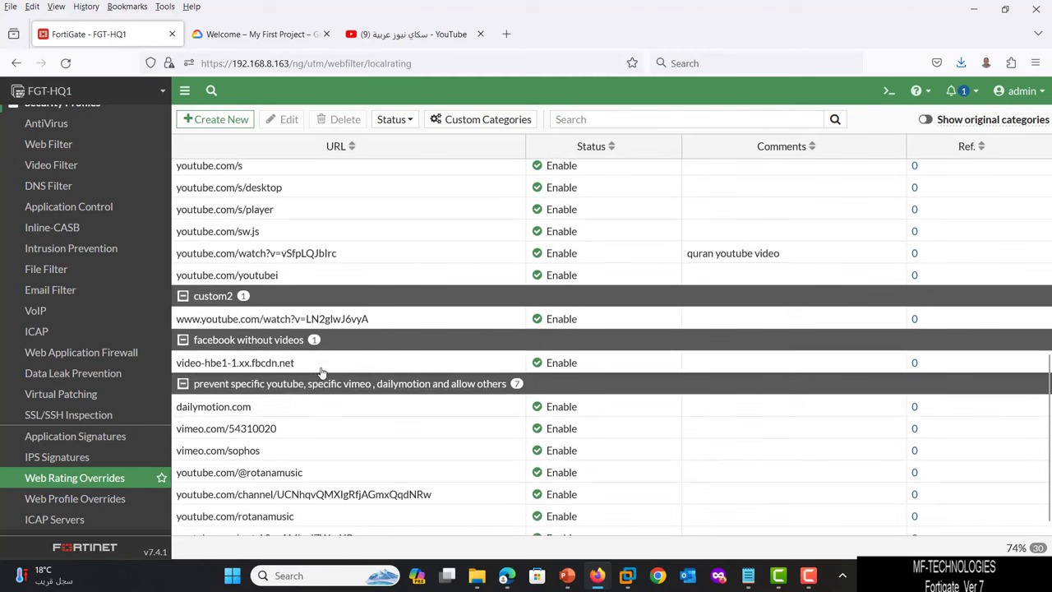
pyautogui.scroll(2, 87, 284)
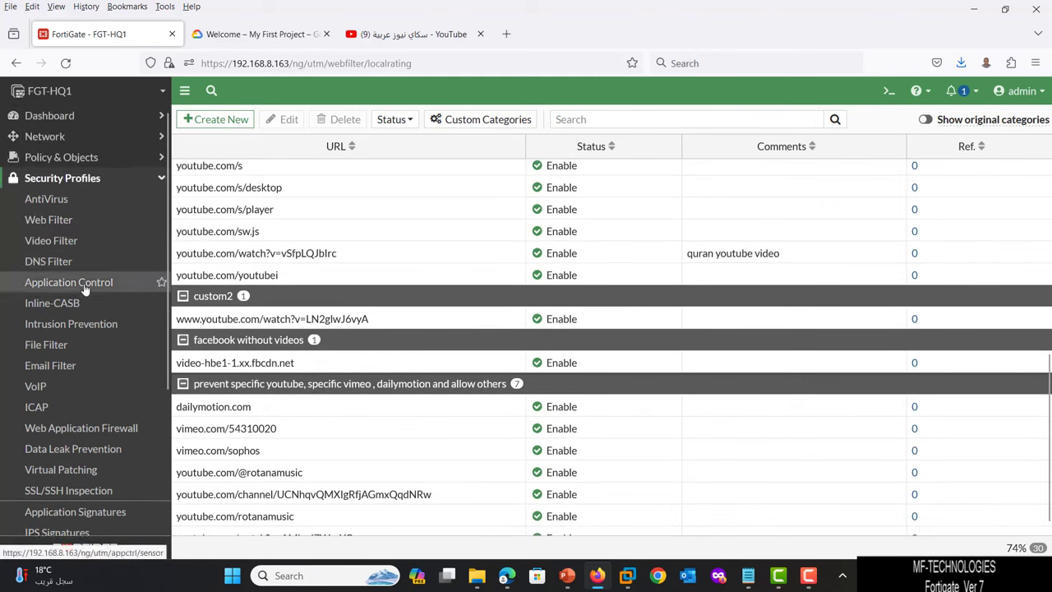
pyautogui.click(79, 222)
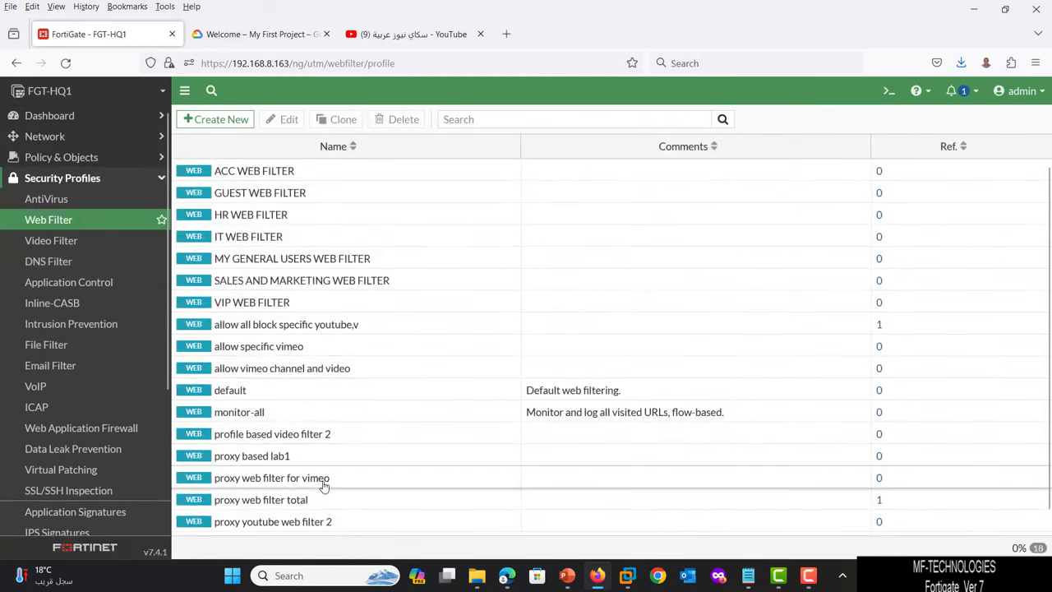
# - In 'proxy web filter total', set the facebook without videos local category to Block
pyautogui.doubleClick(296, 499)
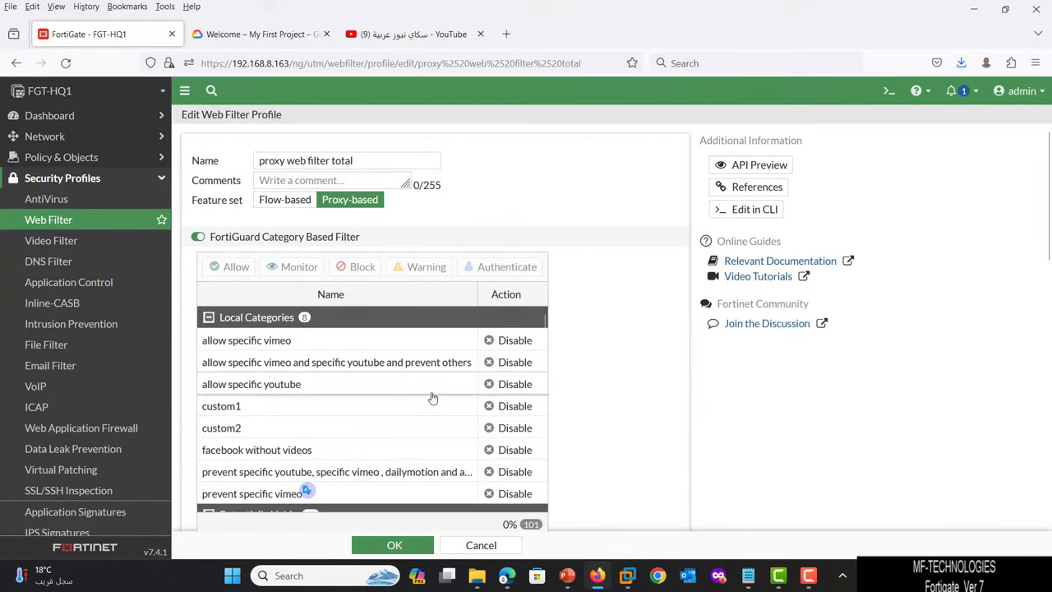
pyautogui.scroll(-2, 424, 397)
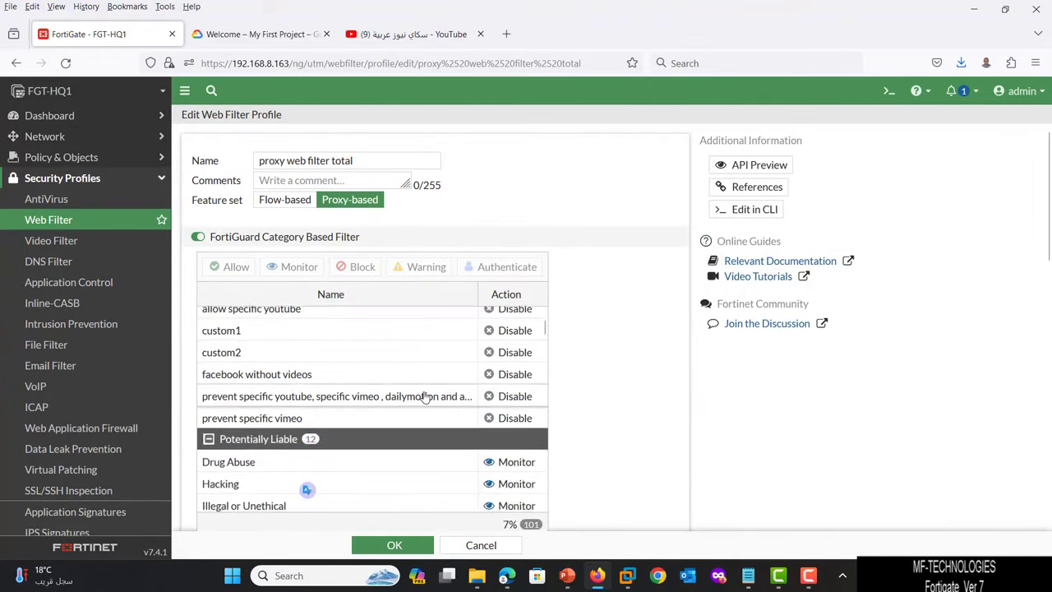
pyautogui.scroll(2, 426, 398)
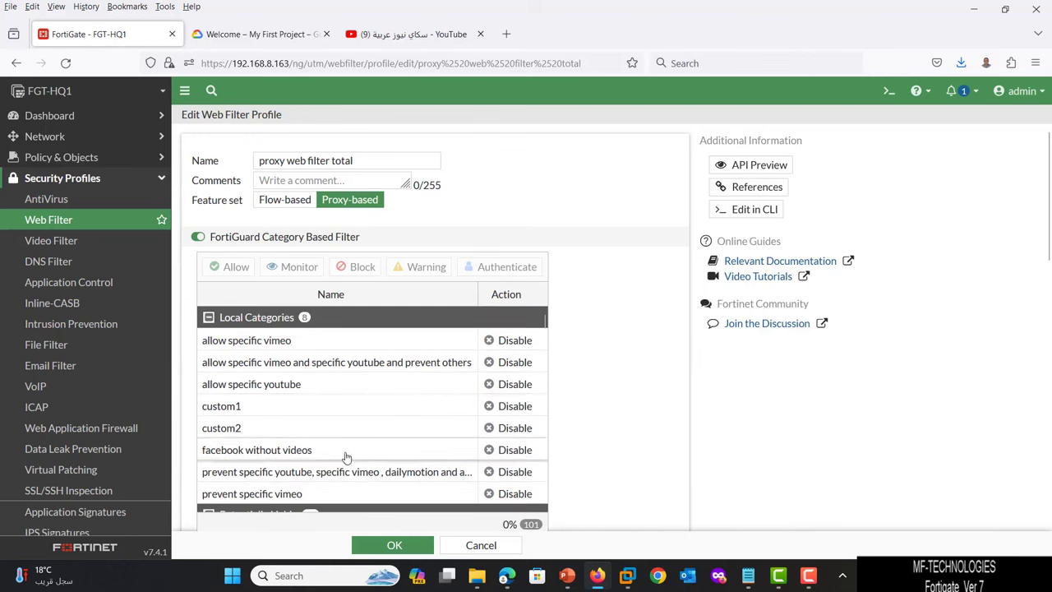
pyautogui.click(294, 455)
pyautogui.rightClick(294, 457)
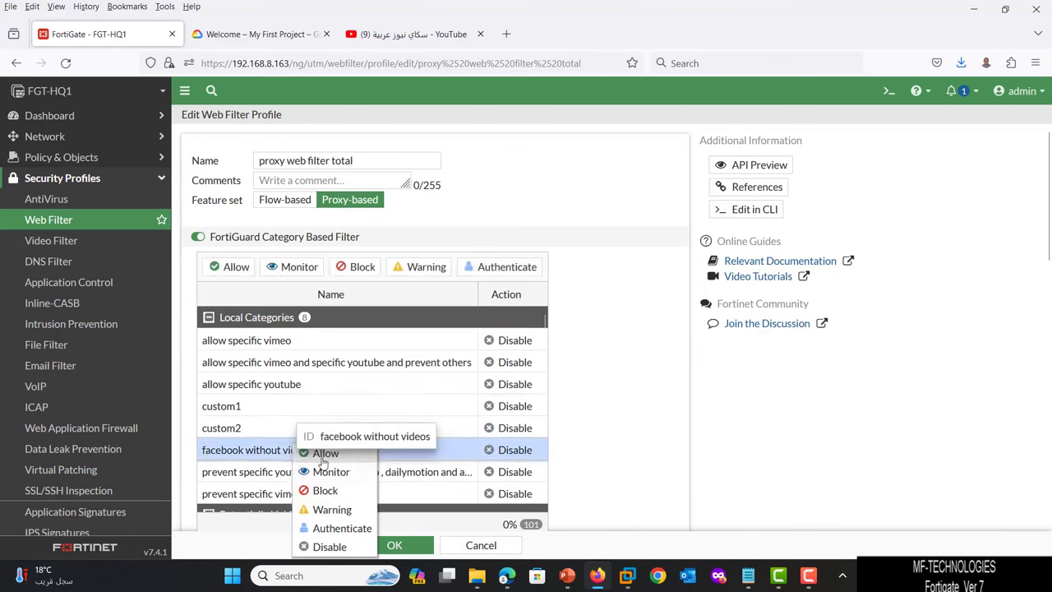
pyautogui.click(334, 490)
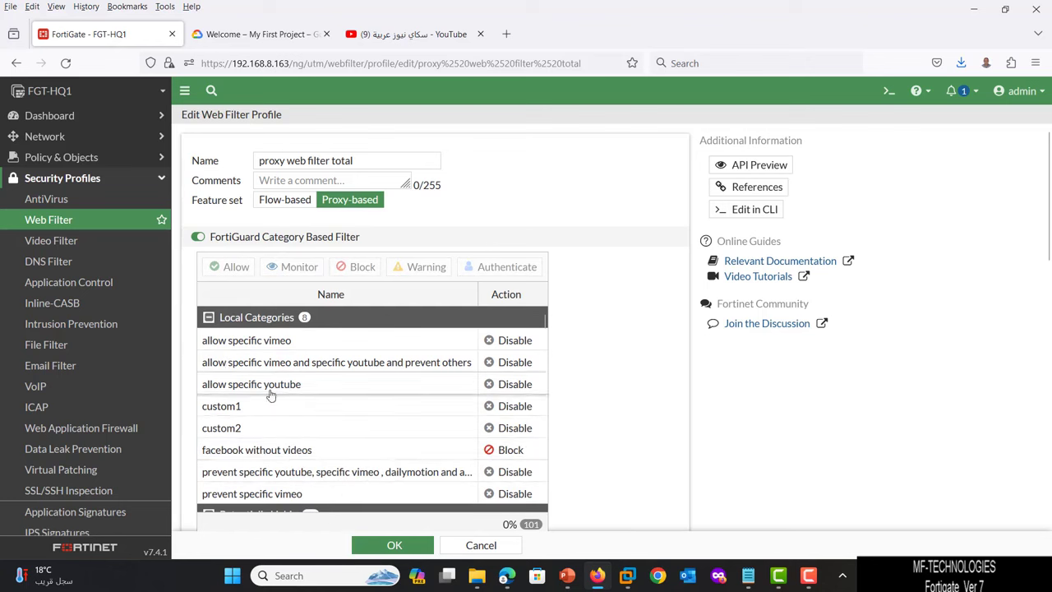
# - Set the prevent specific youtube, vimeo and dailymotion category to Allow
pyautogui.click(265, 475)
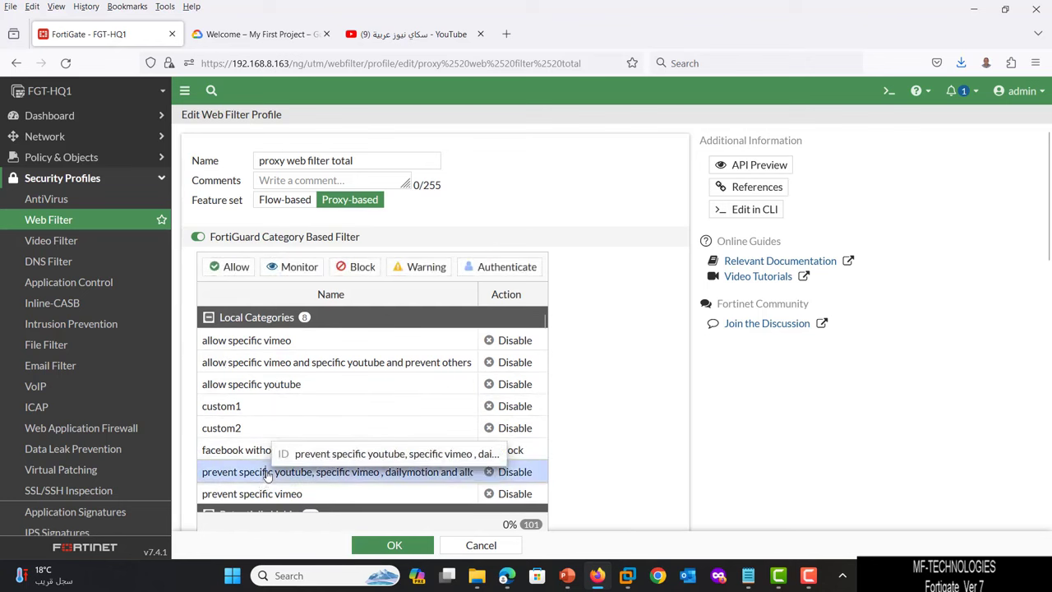
pyautogui.rightClick(250, 472)
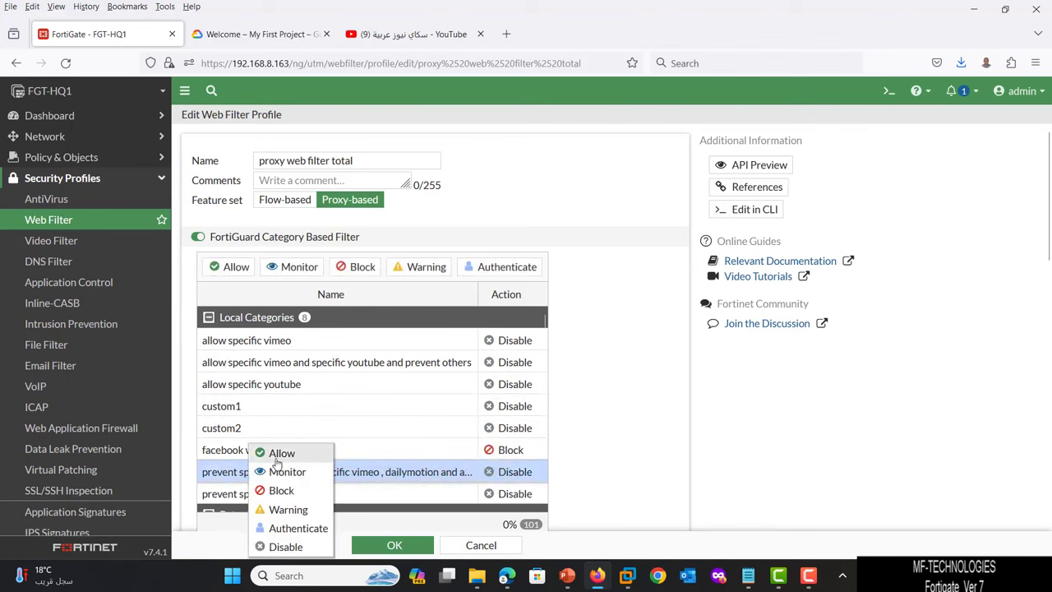
pyautogui.click(267, 452)
pyautogui.scroll(-3, 583, 399)
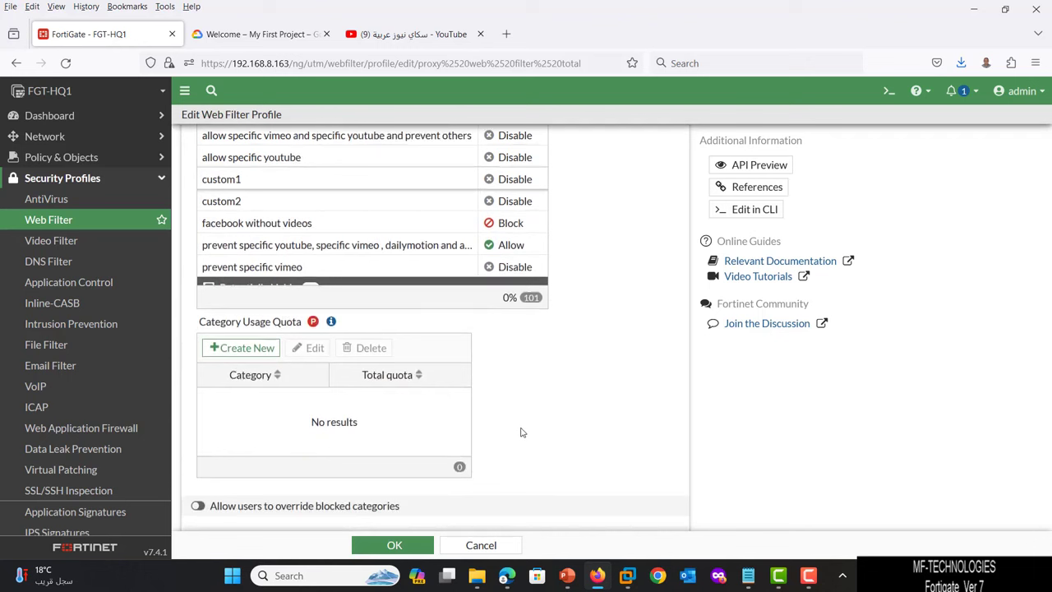
# - Open the allow HR internet policy from Policy & Objects > Firewall Policy
pyautogui.click(62, 157)
pyautogui.click(86, 199)
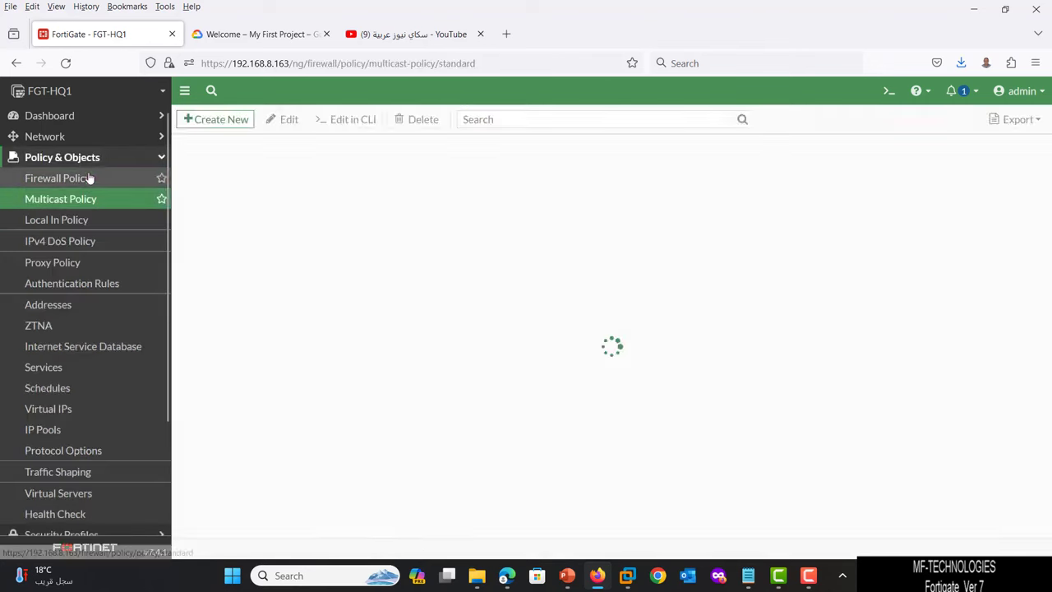
pyautogui.click(88, 177)
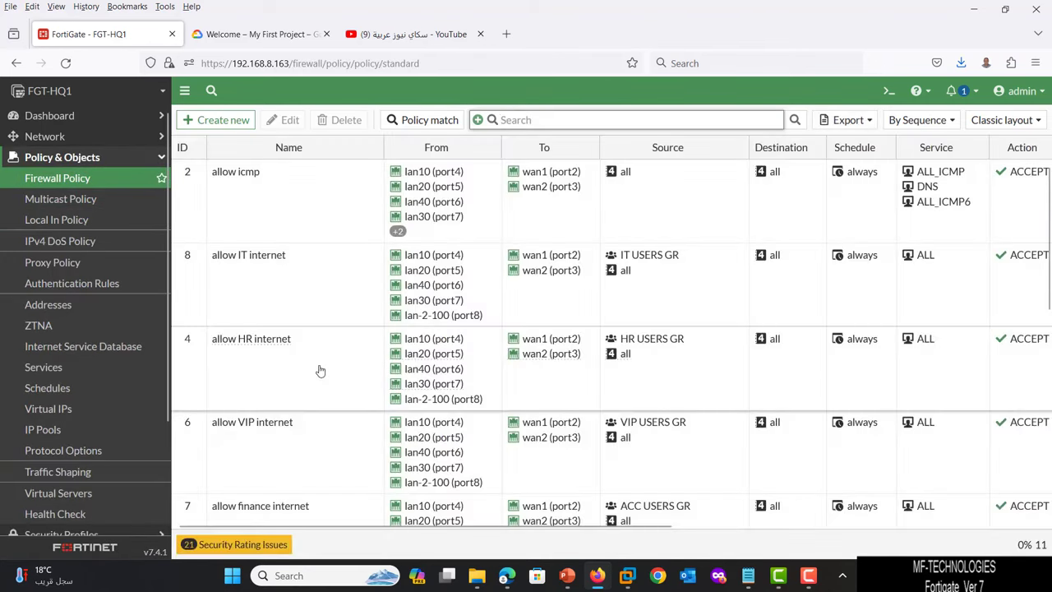
pyautogui.click(296, 355)
pyautogui.doubleClick(297, 355)
# - Enable Video Filter with 'my video filter' and save the policy
pyautogui.scroll(-5, 461, 352)
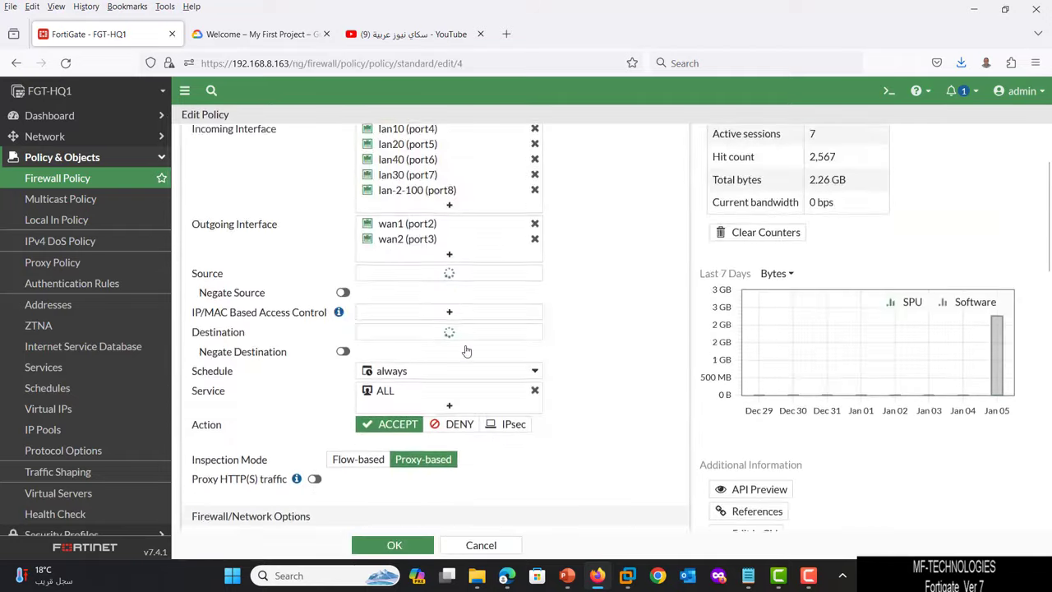
pyautogui.scroll(-4, 466, 348)
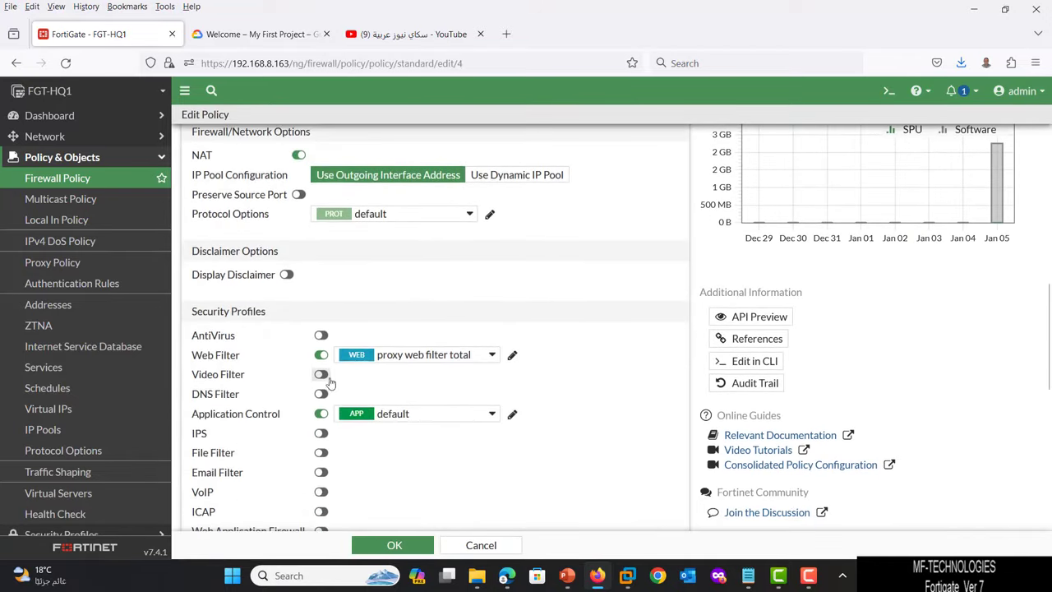
pyautogui.click(321, 374)
pyautogui.click(386, 379)
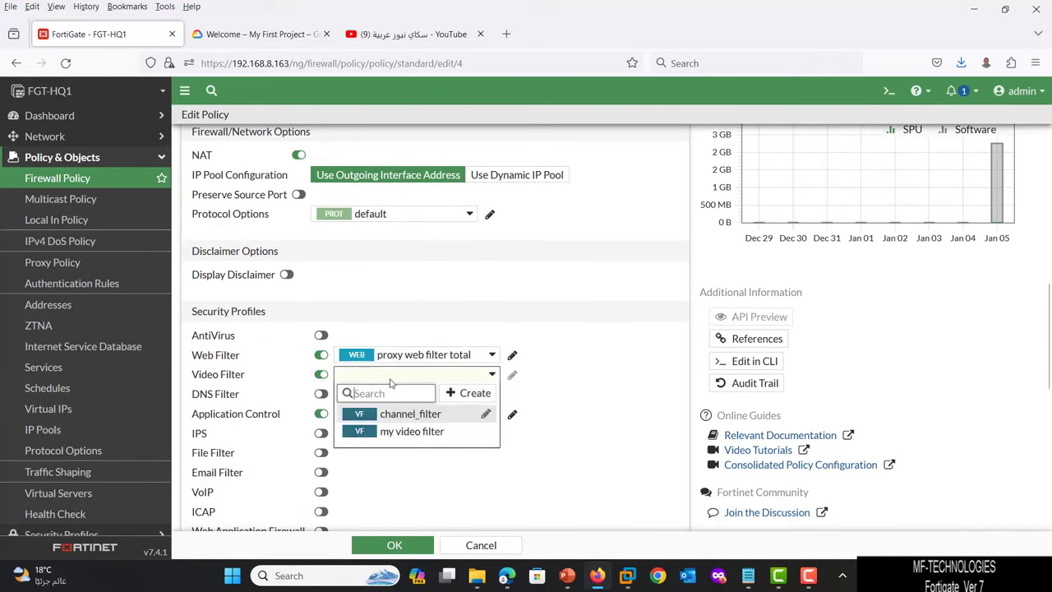
pyautogui.click(390, 426)
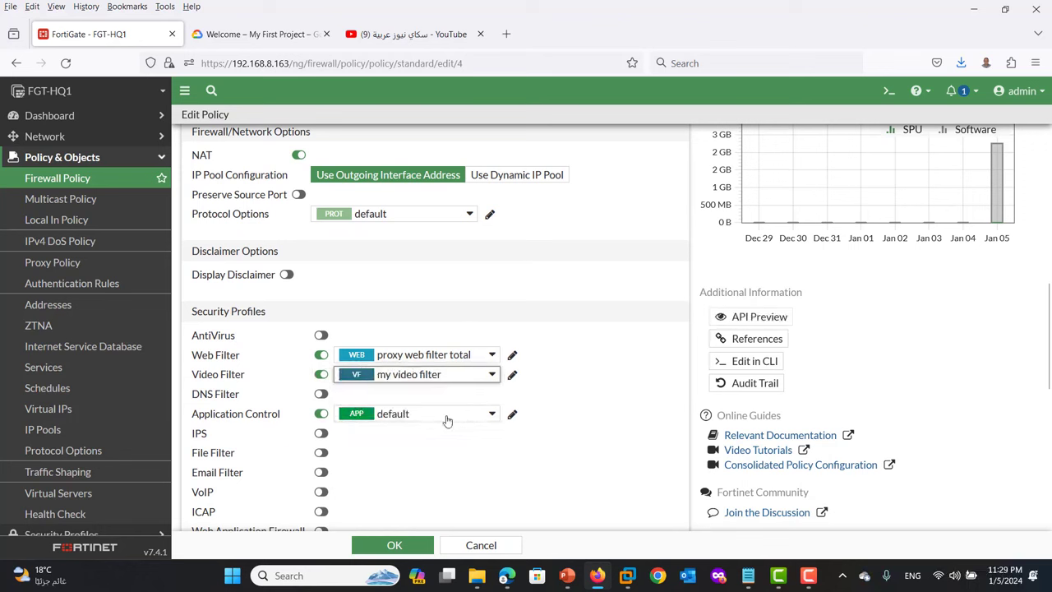
pyautogui.scroll(-2, 442, 421)
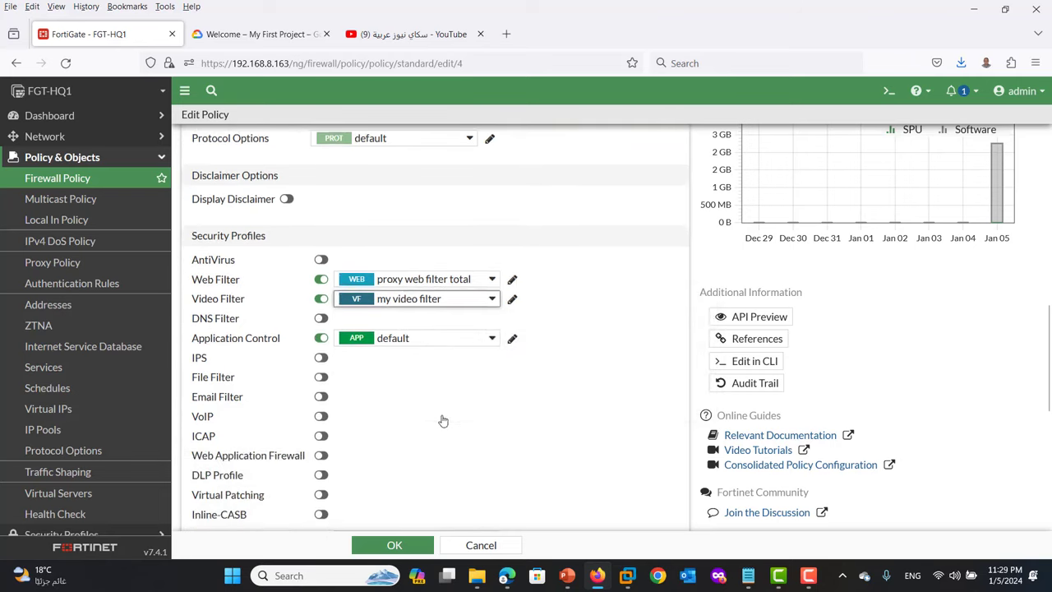
pyautogui.scroll(-2, 442, 421)
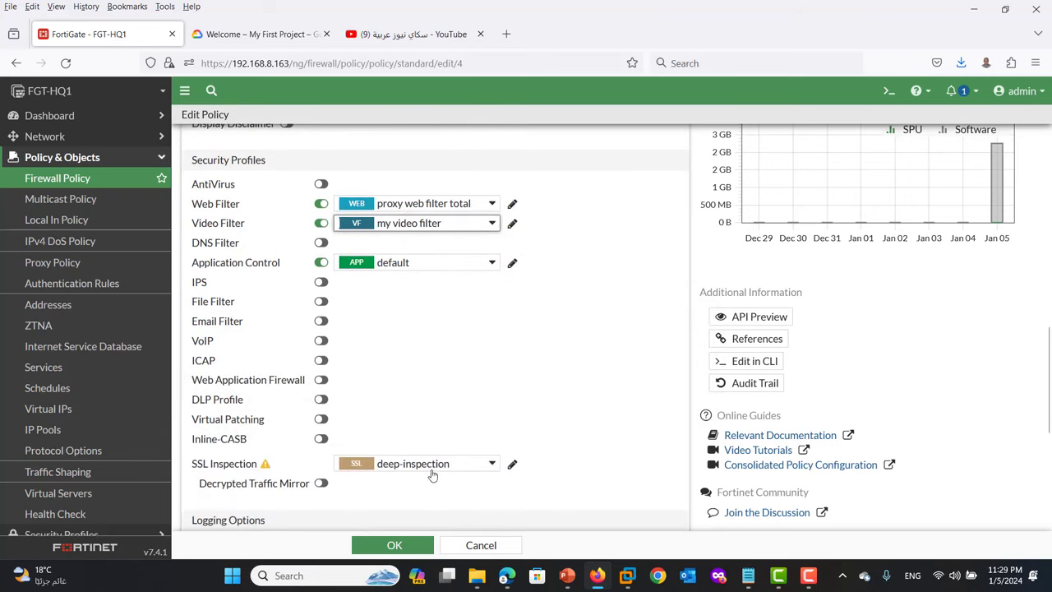
pyautogui.click(411, 543)
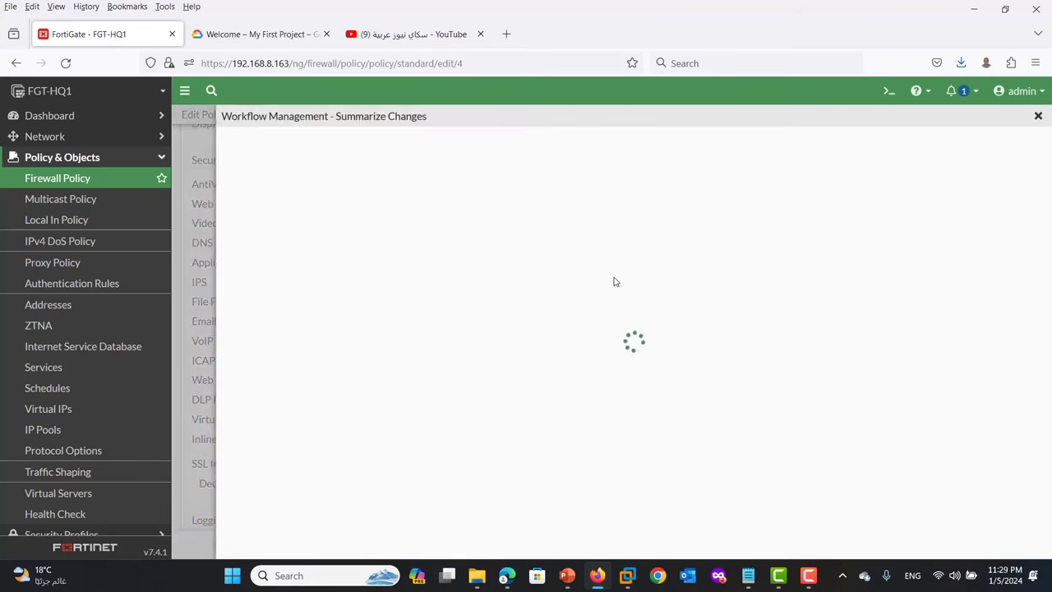
pyautogui.moveTo(630, 586)
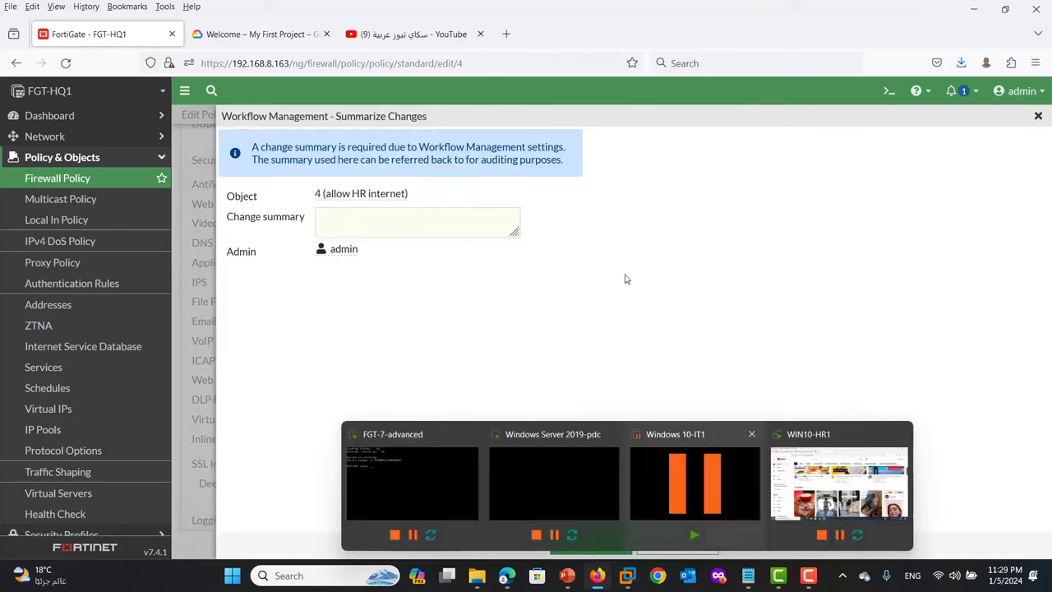